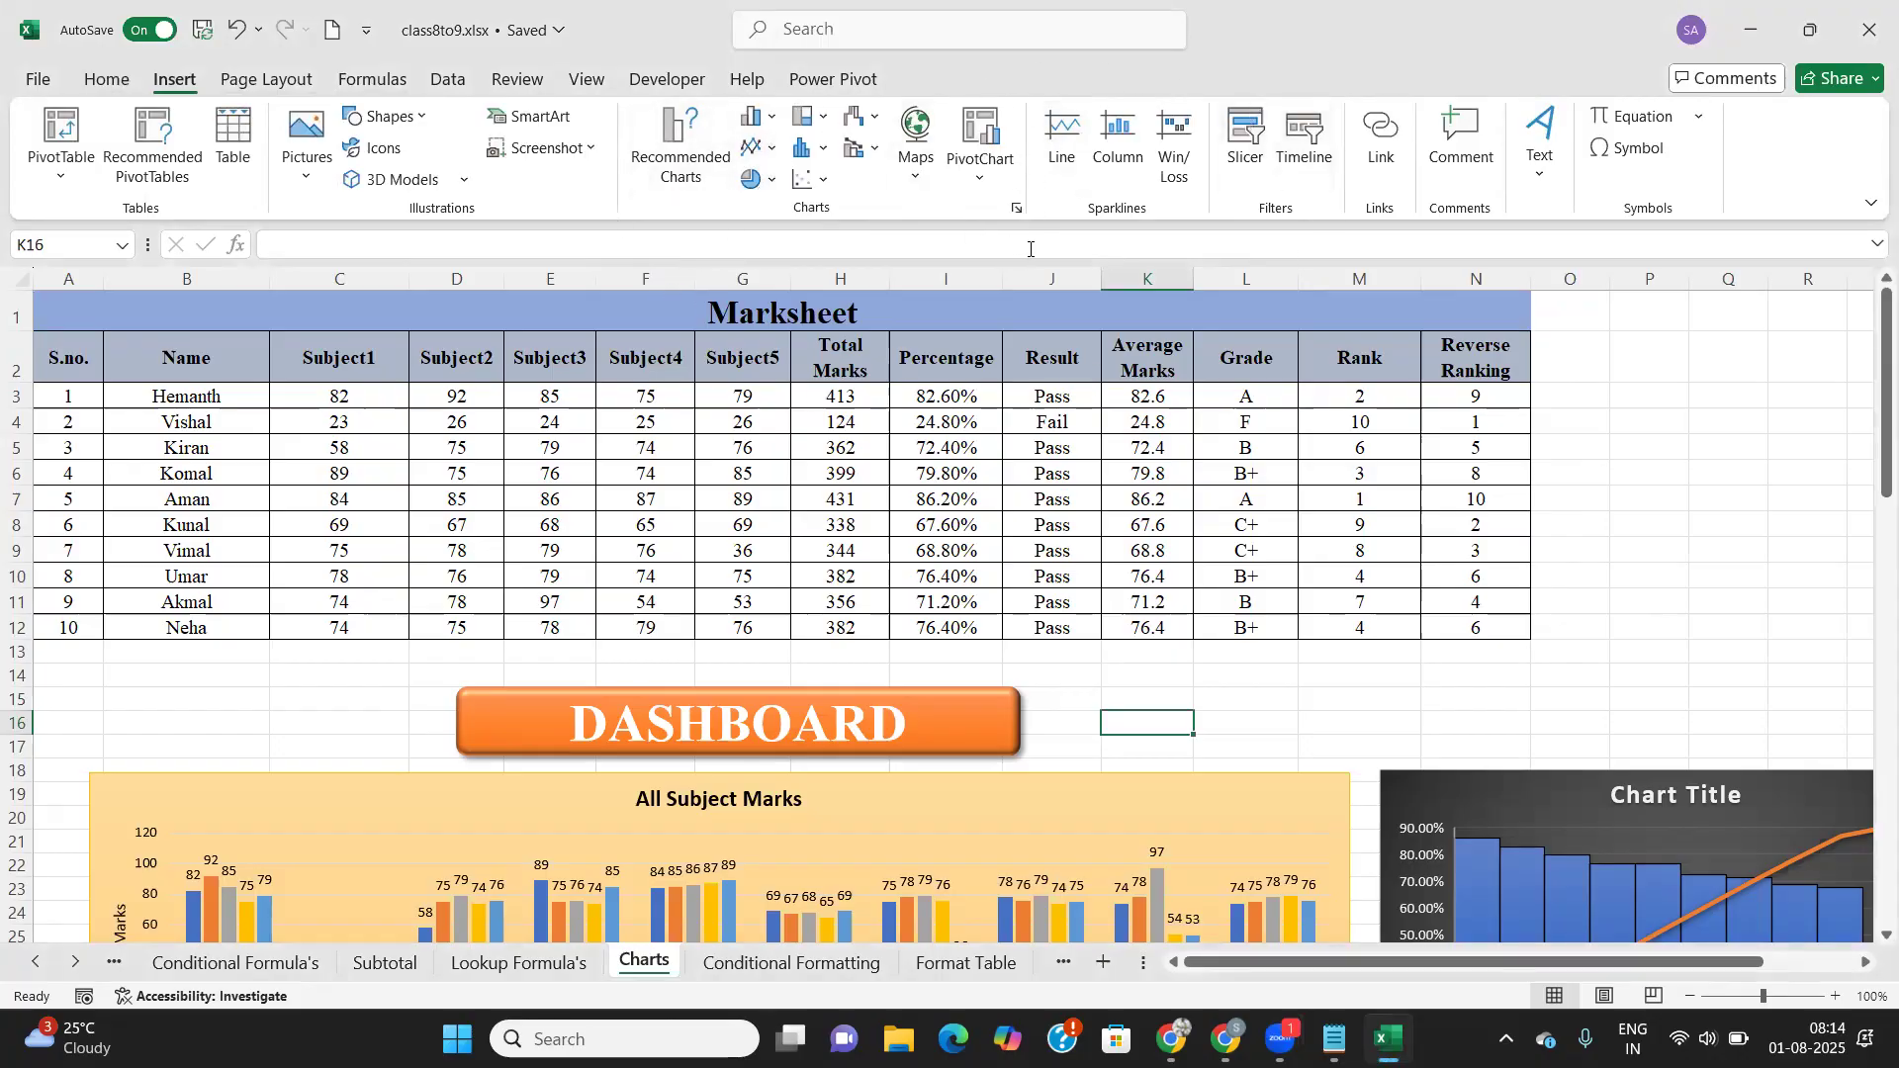
Step: Enter the header "Sparklines" in cell O2 beside Reverse Ranking and widen column O
{"action": "left_click", "coordinate": [1570, 366]}
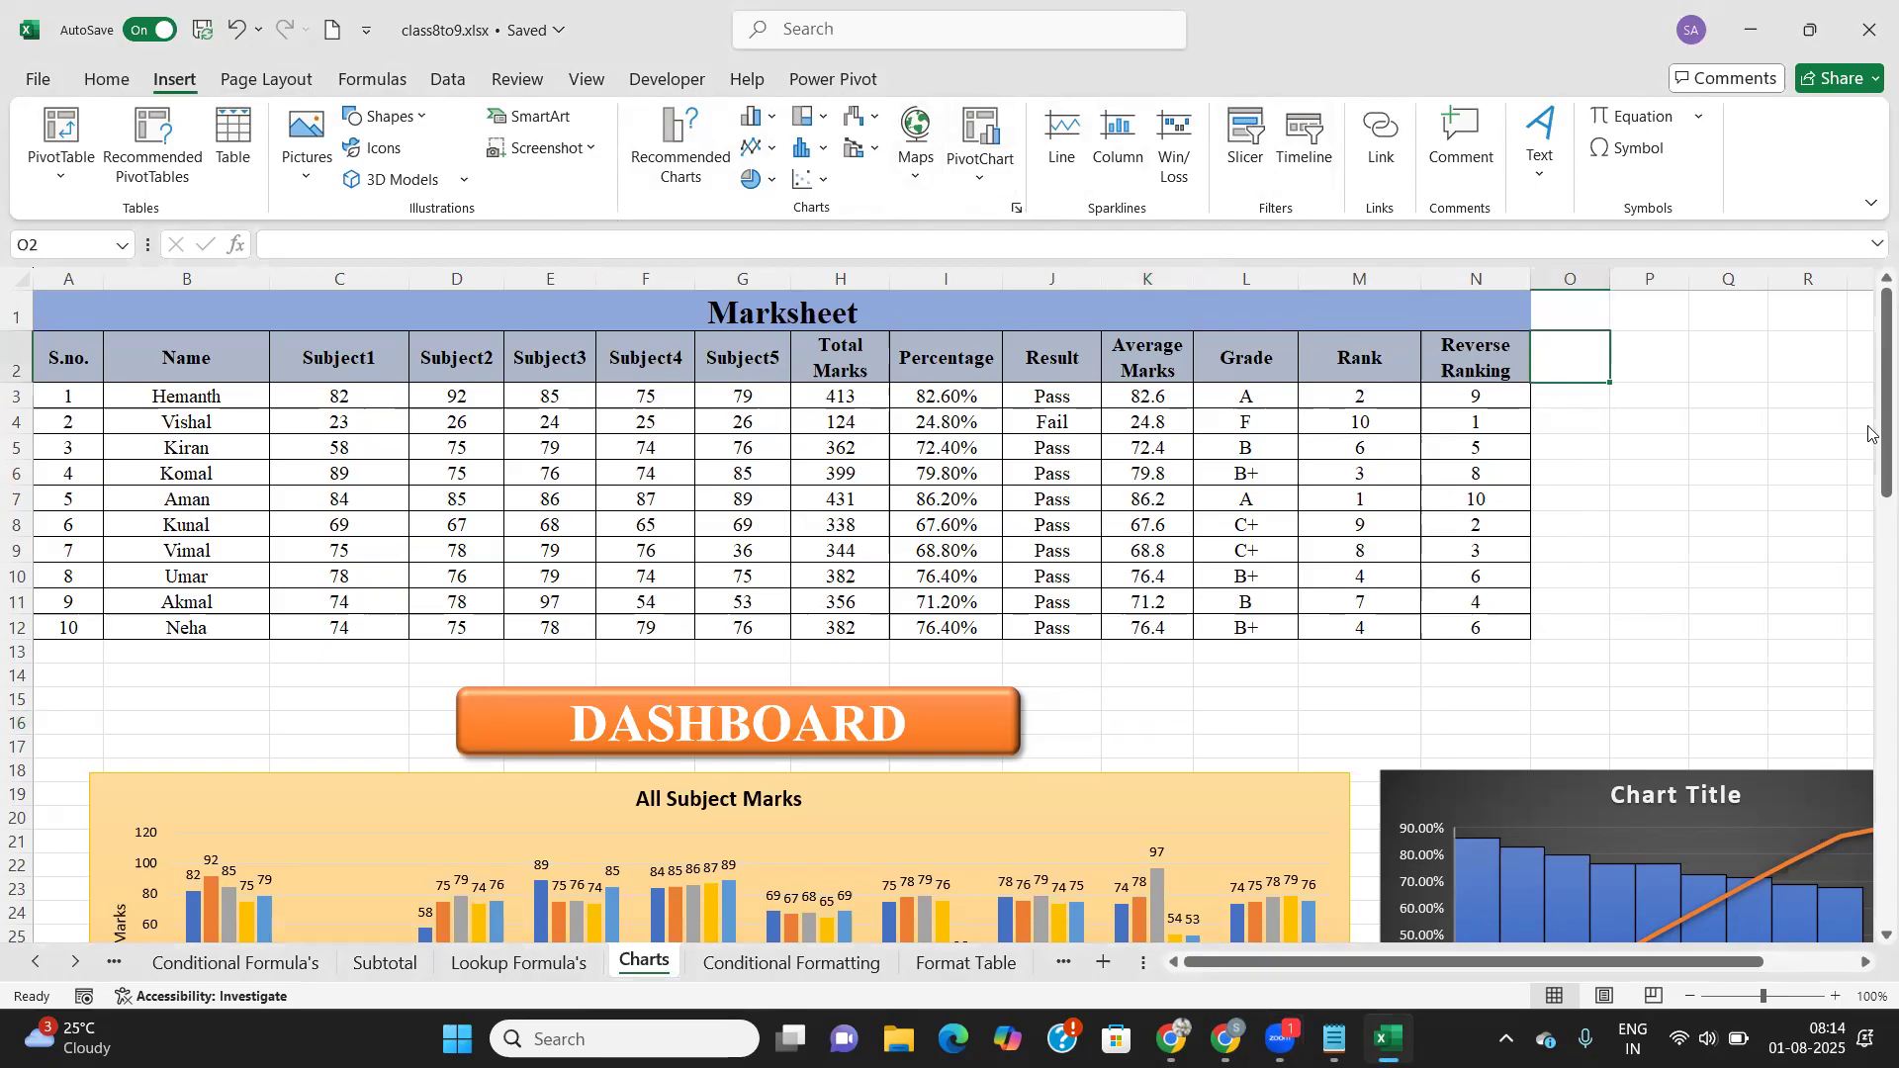
{"action": "type", "text": "Spark"}
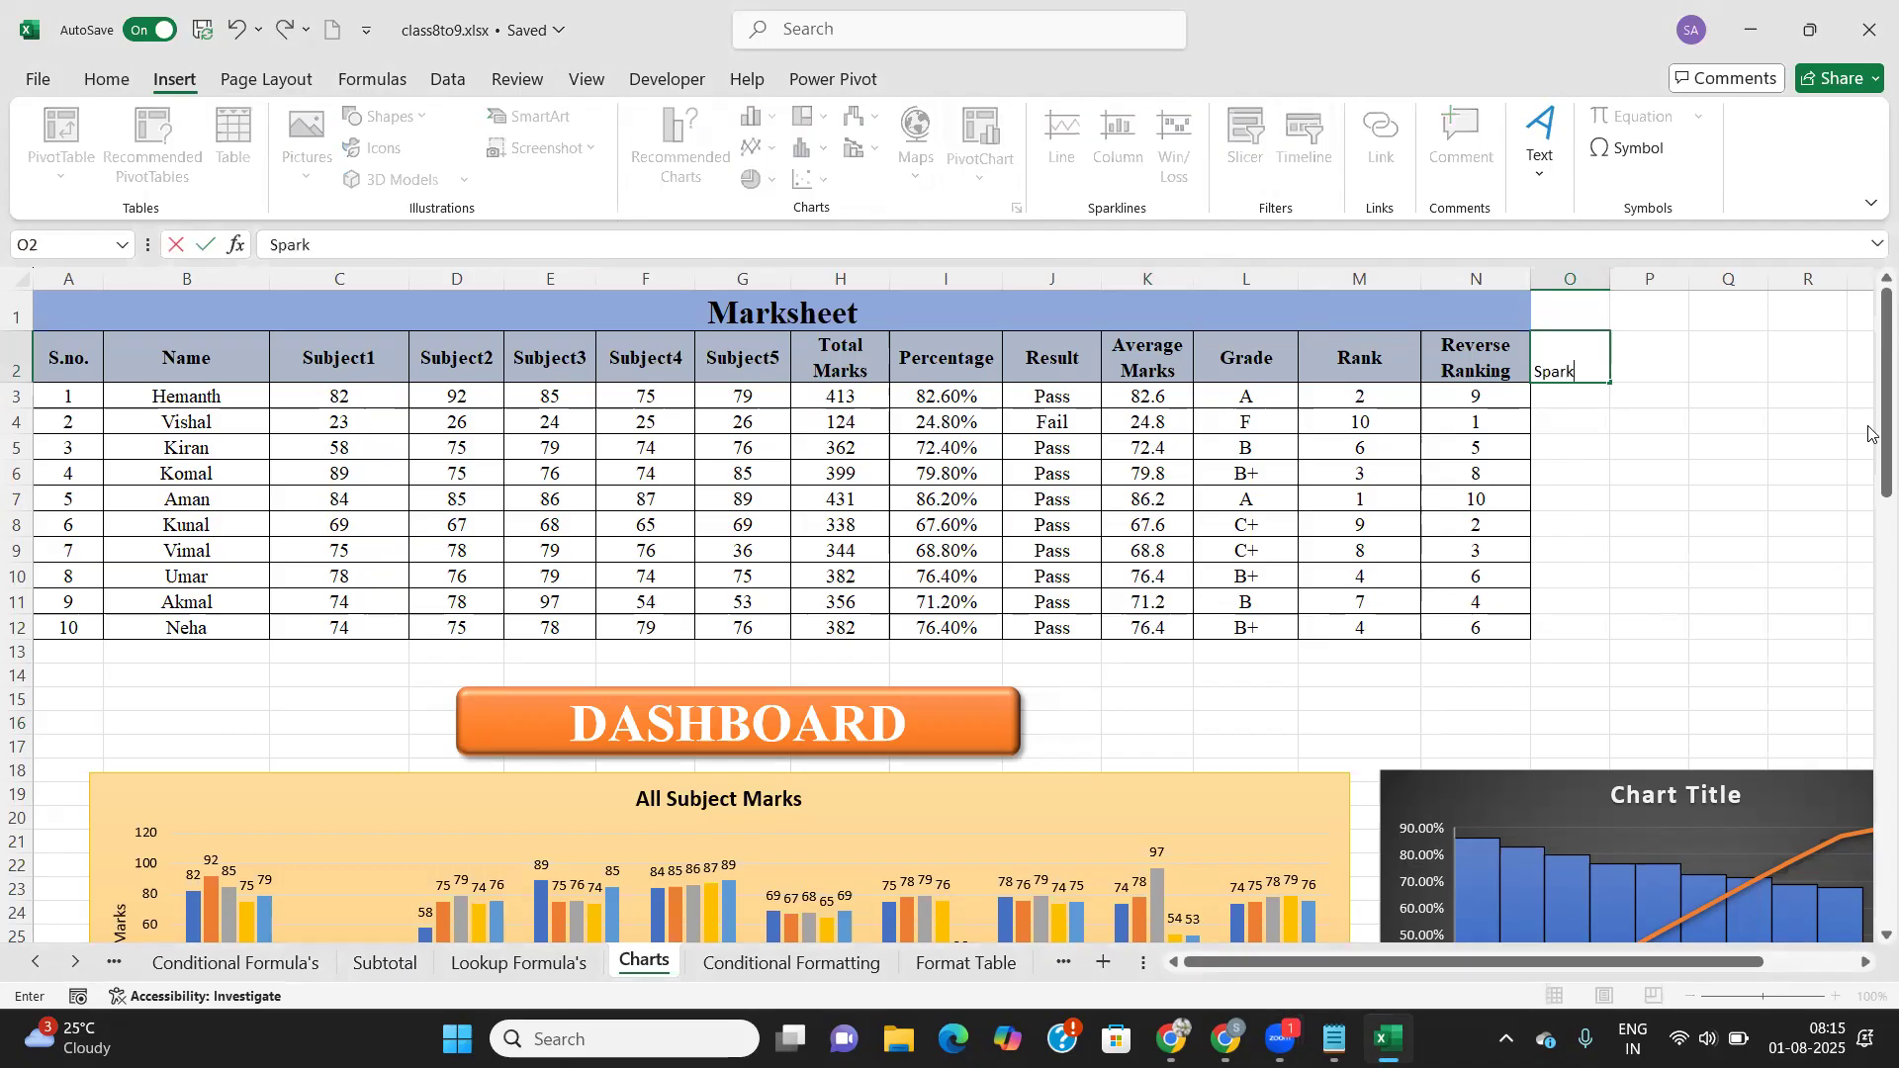
{"action": "type", "text": "lines"}
{"action": "key", "text": "Tab"}
{"action": "left_click_drag", "start_coordinate": [1611, 280], "coordinate": [1709, 287]}
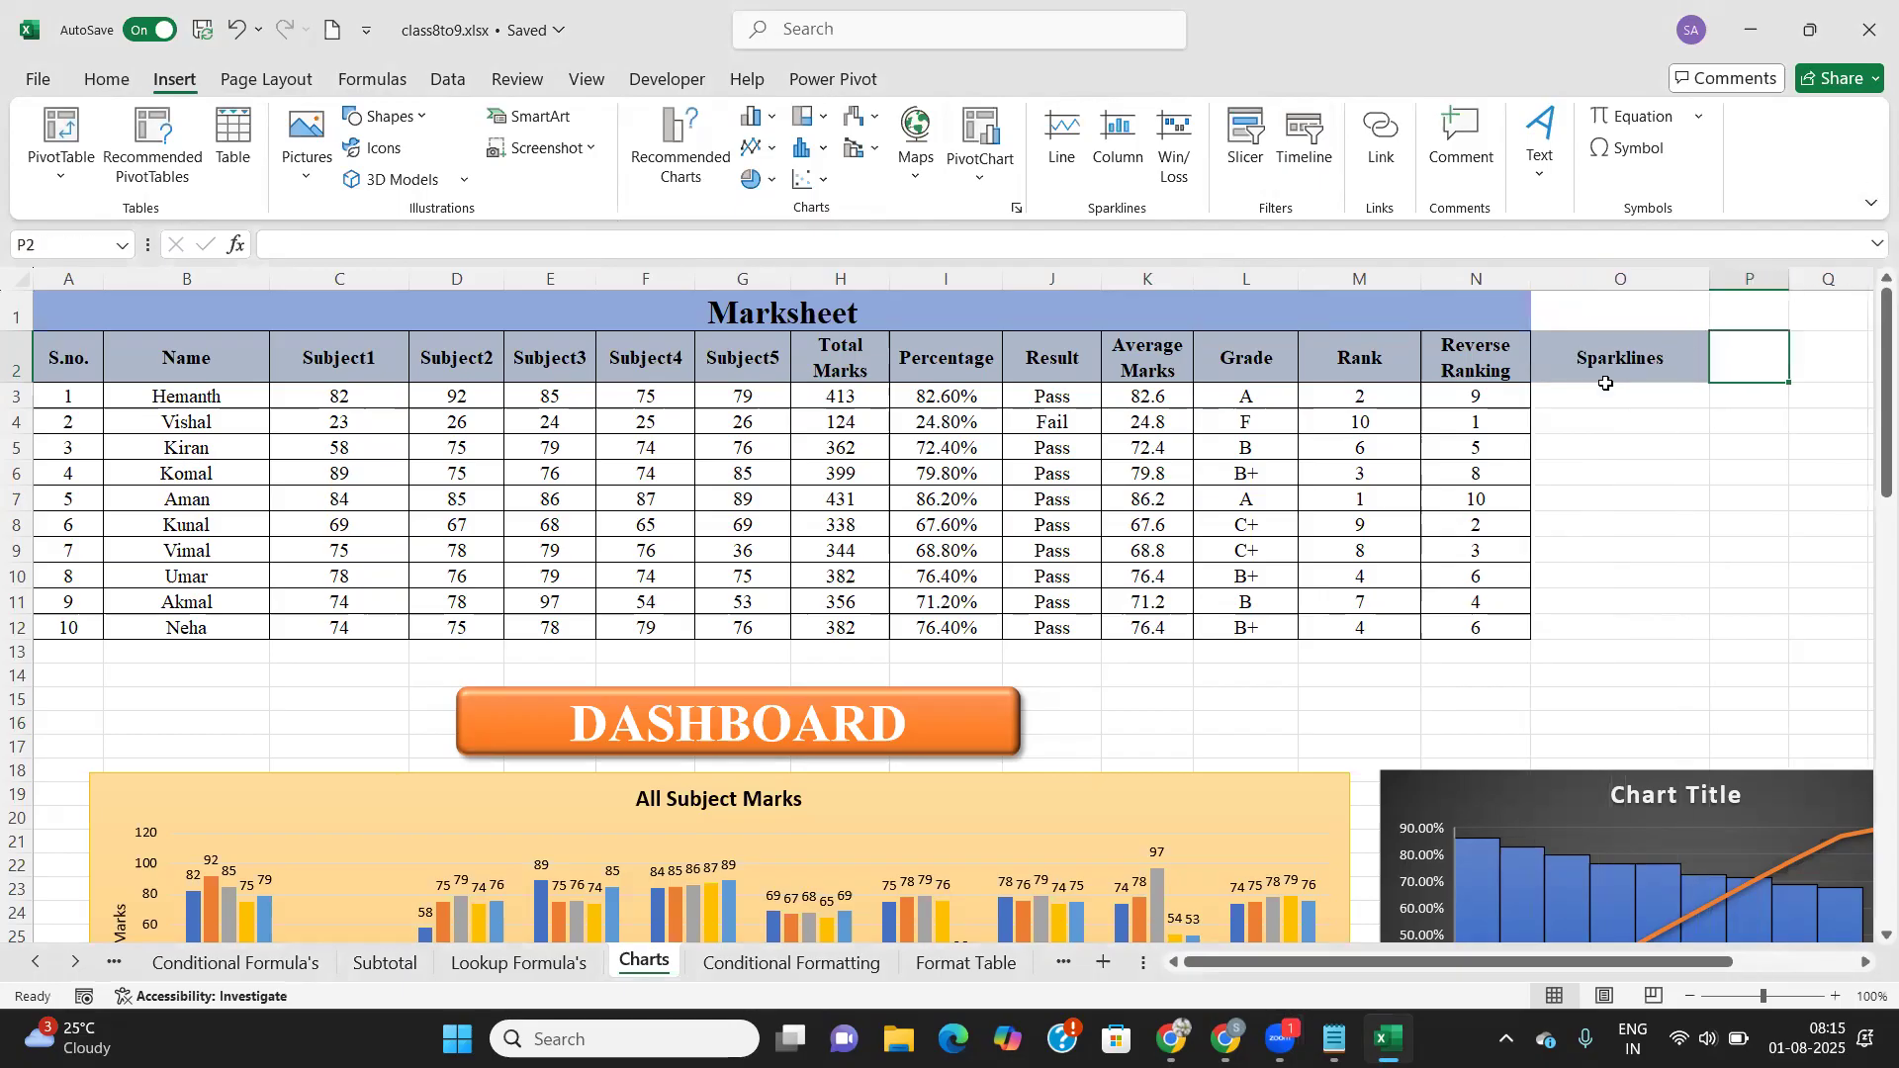
Step: Apply All Borders to the new Sparklines column, cells O2 to O12
{"action": "left_click_drag", "start_coordinate": [1568, 356], "coordinate": [1609, 626]}
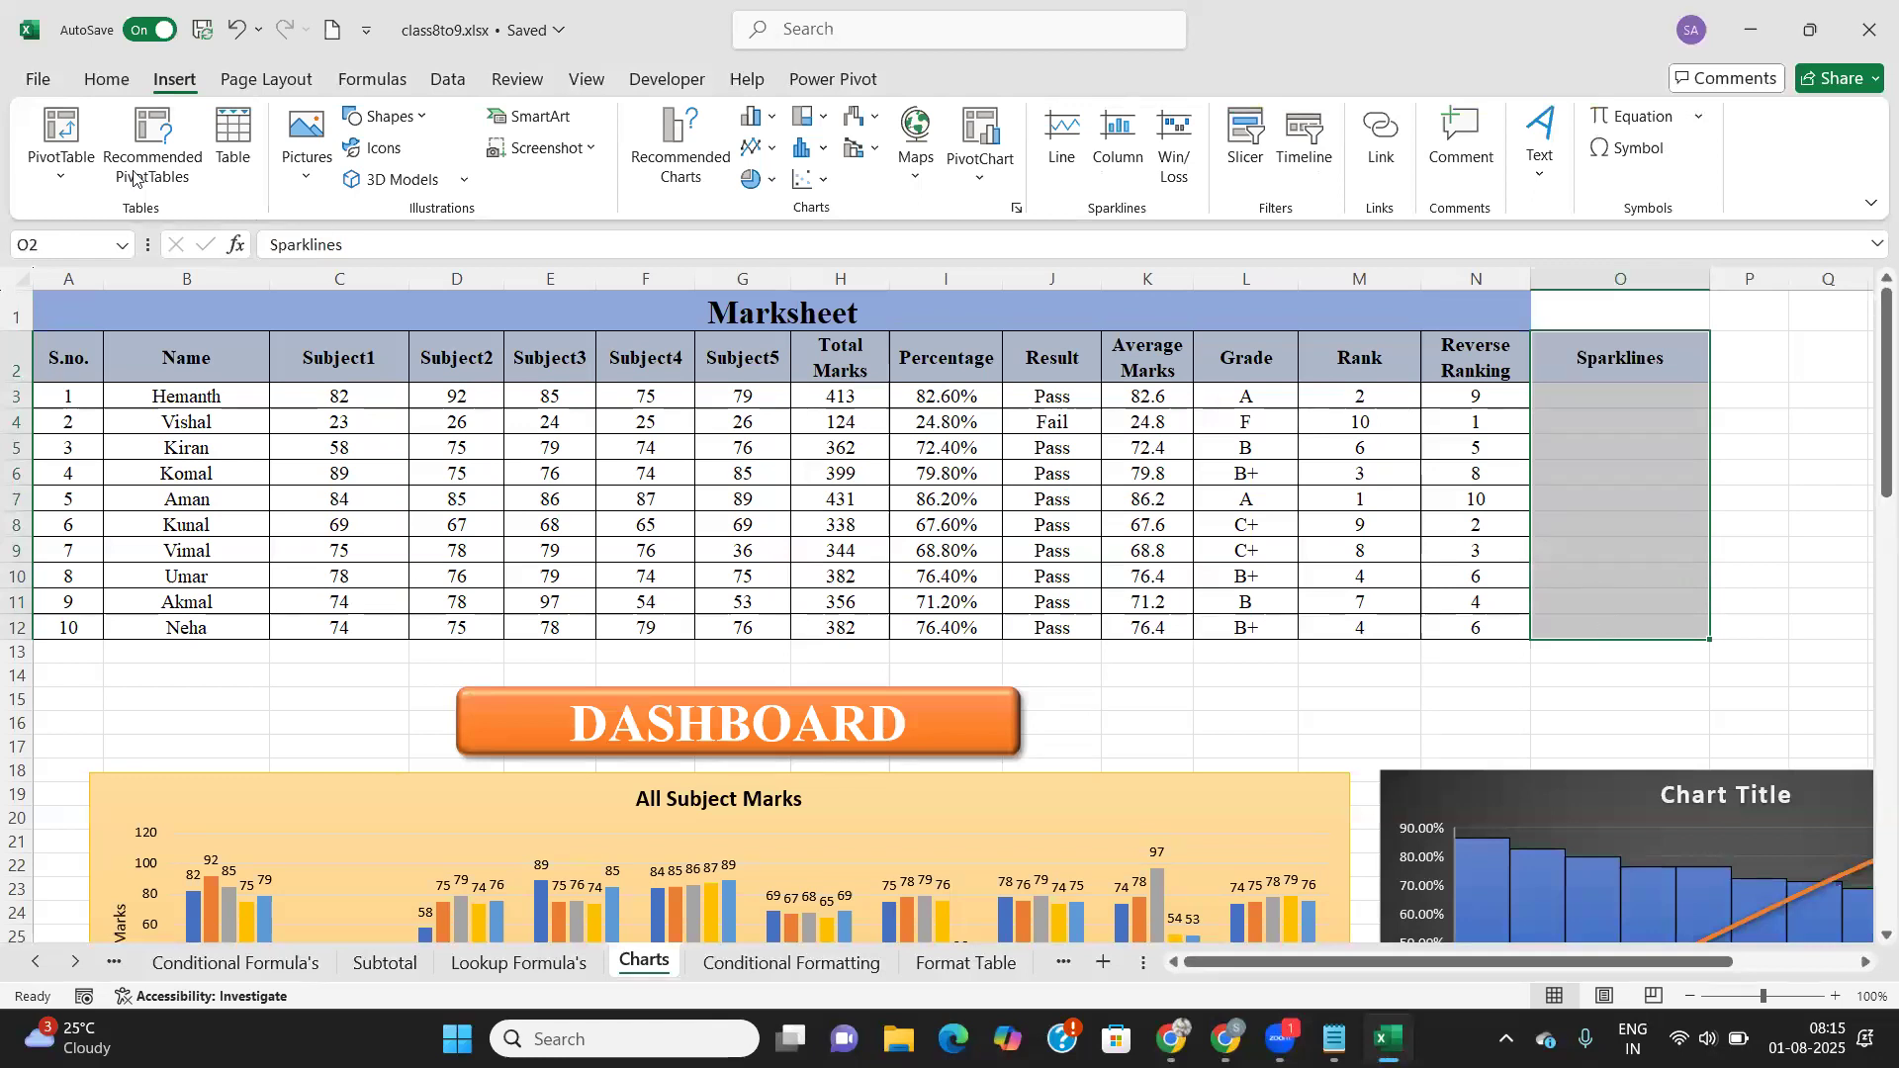
{"action": "left_click", "coordinate": [100, 80]}
{"action": "left_click", "coordinate": [312, 165]}
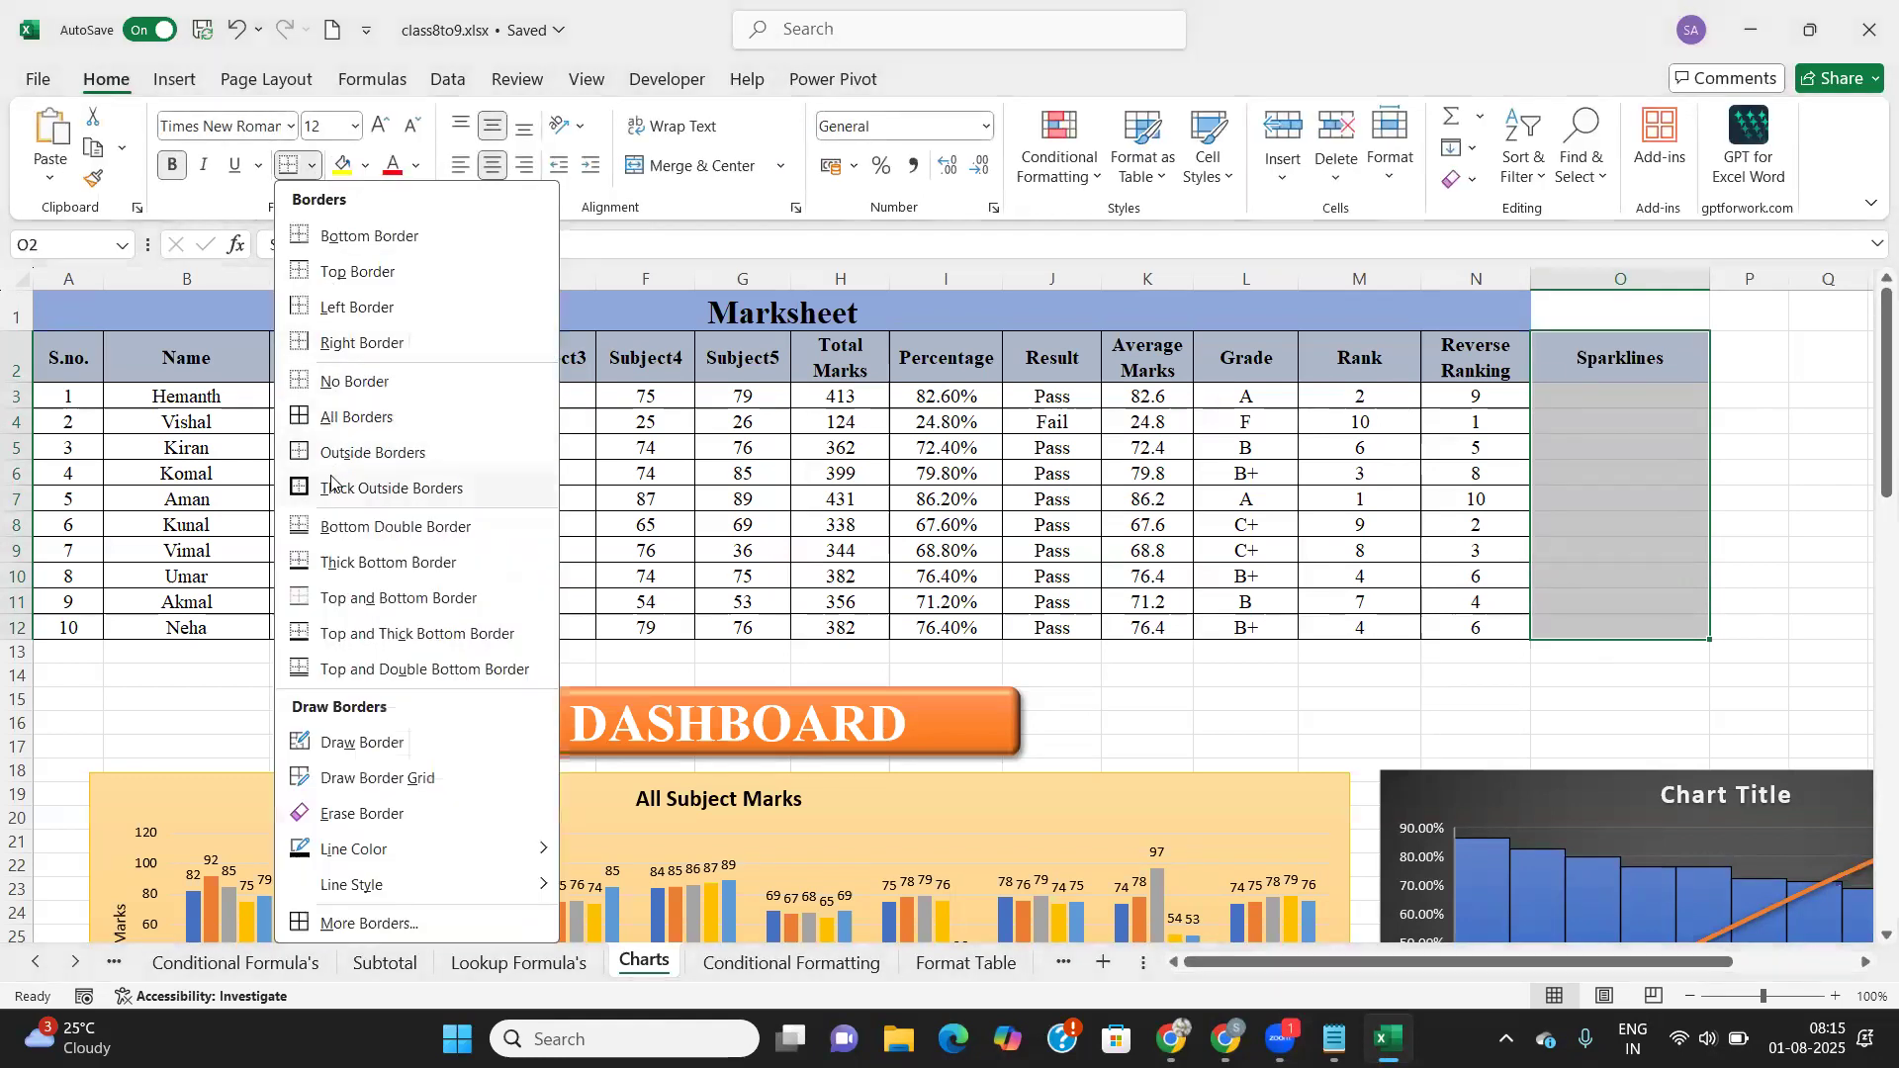
{"action": "left_click", "coordinate": [344, 415]}
Step: Insert a Line sparkline in cell O3 using the first student's five subject marks, C3:G3, as the data range
{"action": "left_click", "coordinate": [1577, 393]}
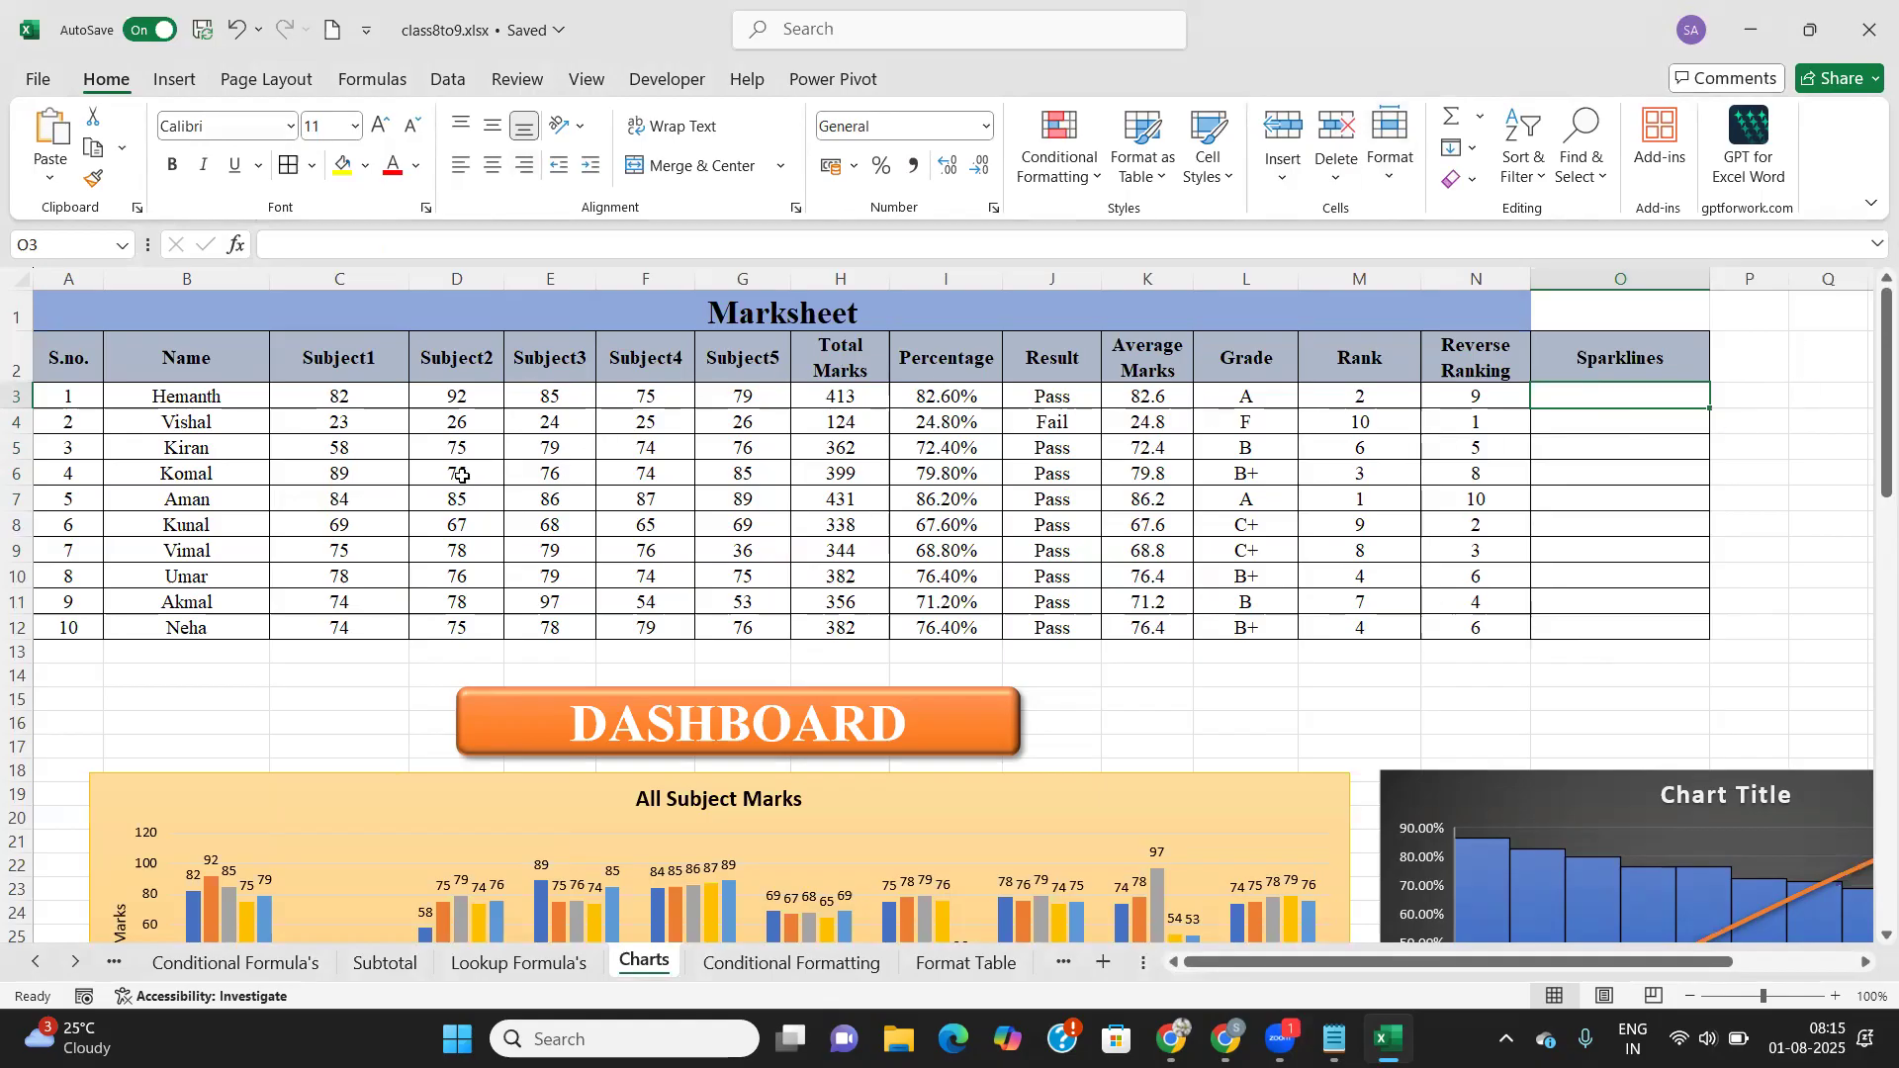
{"action": "left_click_drag", "start_coordinate": [303, 397], "coordinate": [716, 393]}
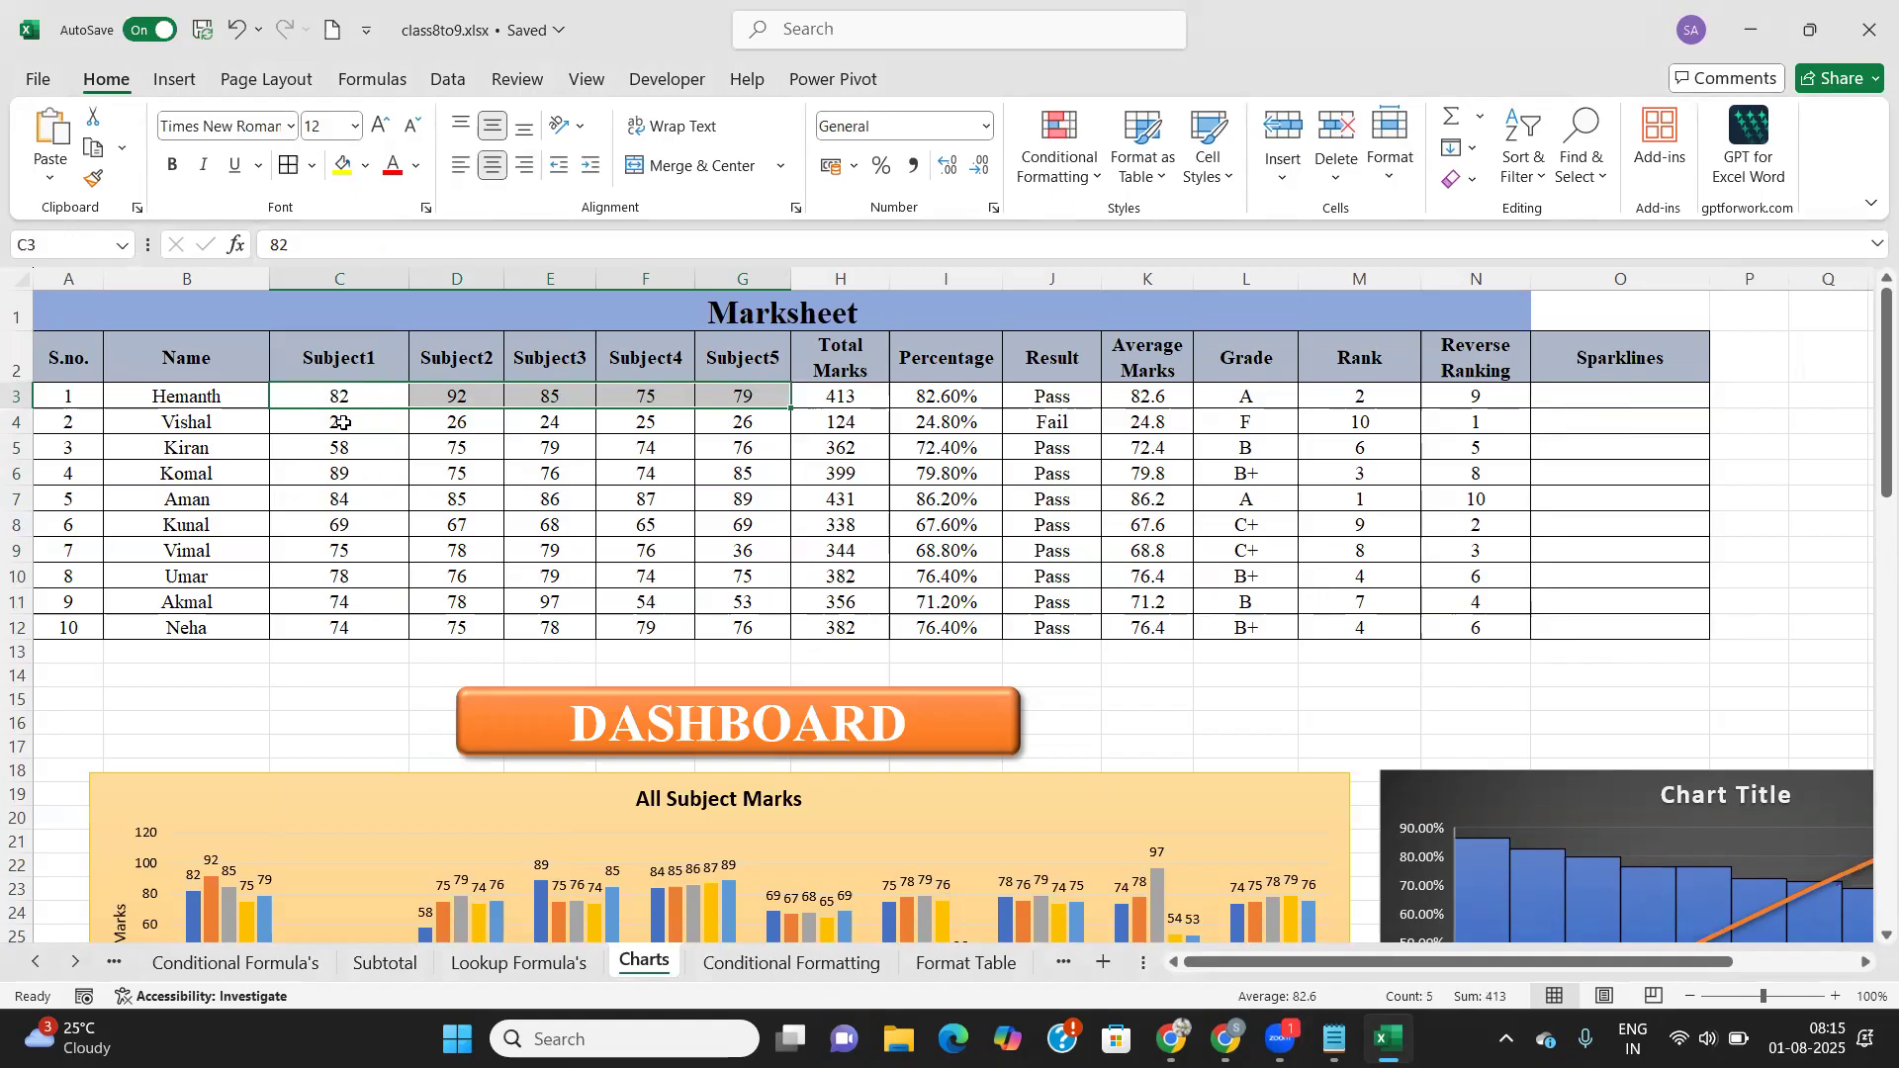
{"action": "left_click", "coordinate": [1572, 395]}
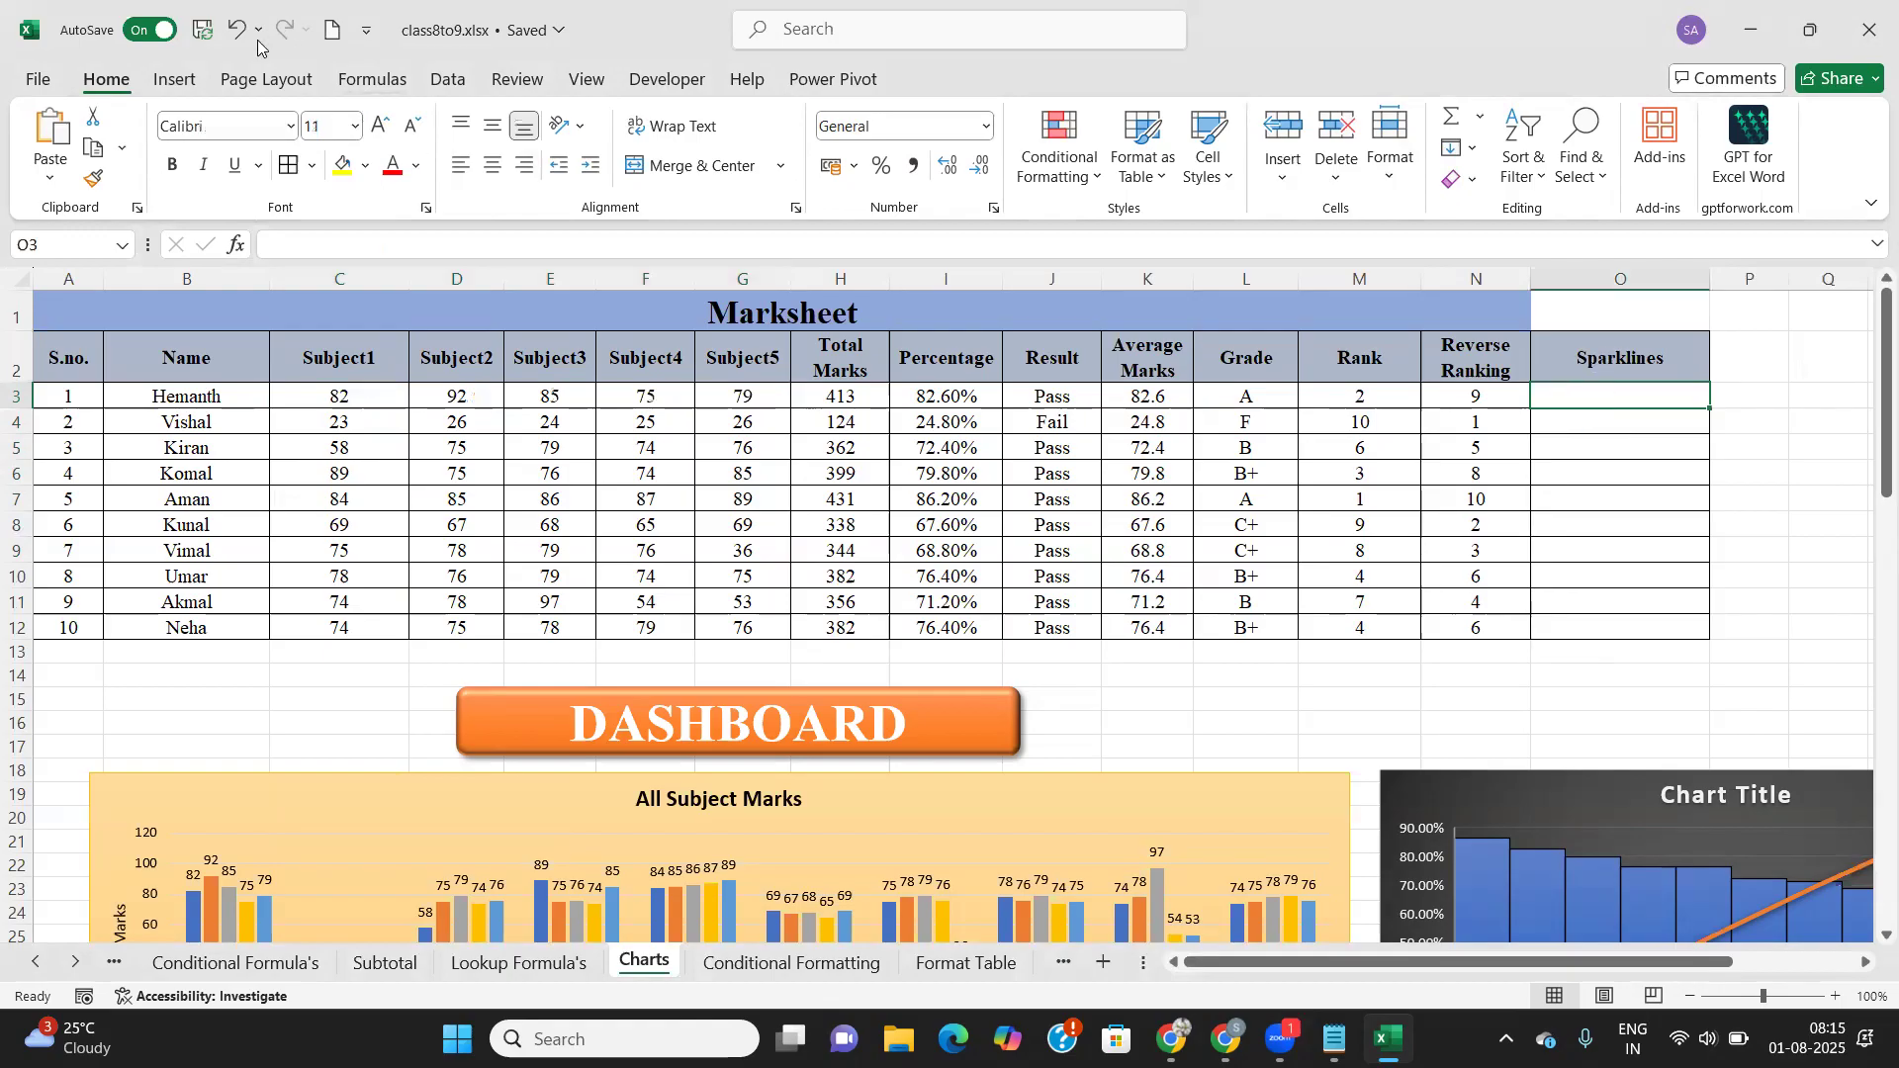
{"action": "left_click", "coordinate": [175, 79]}
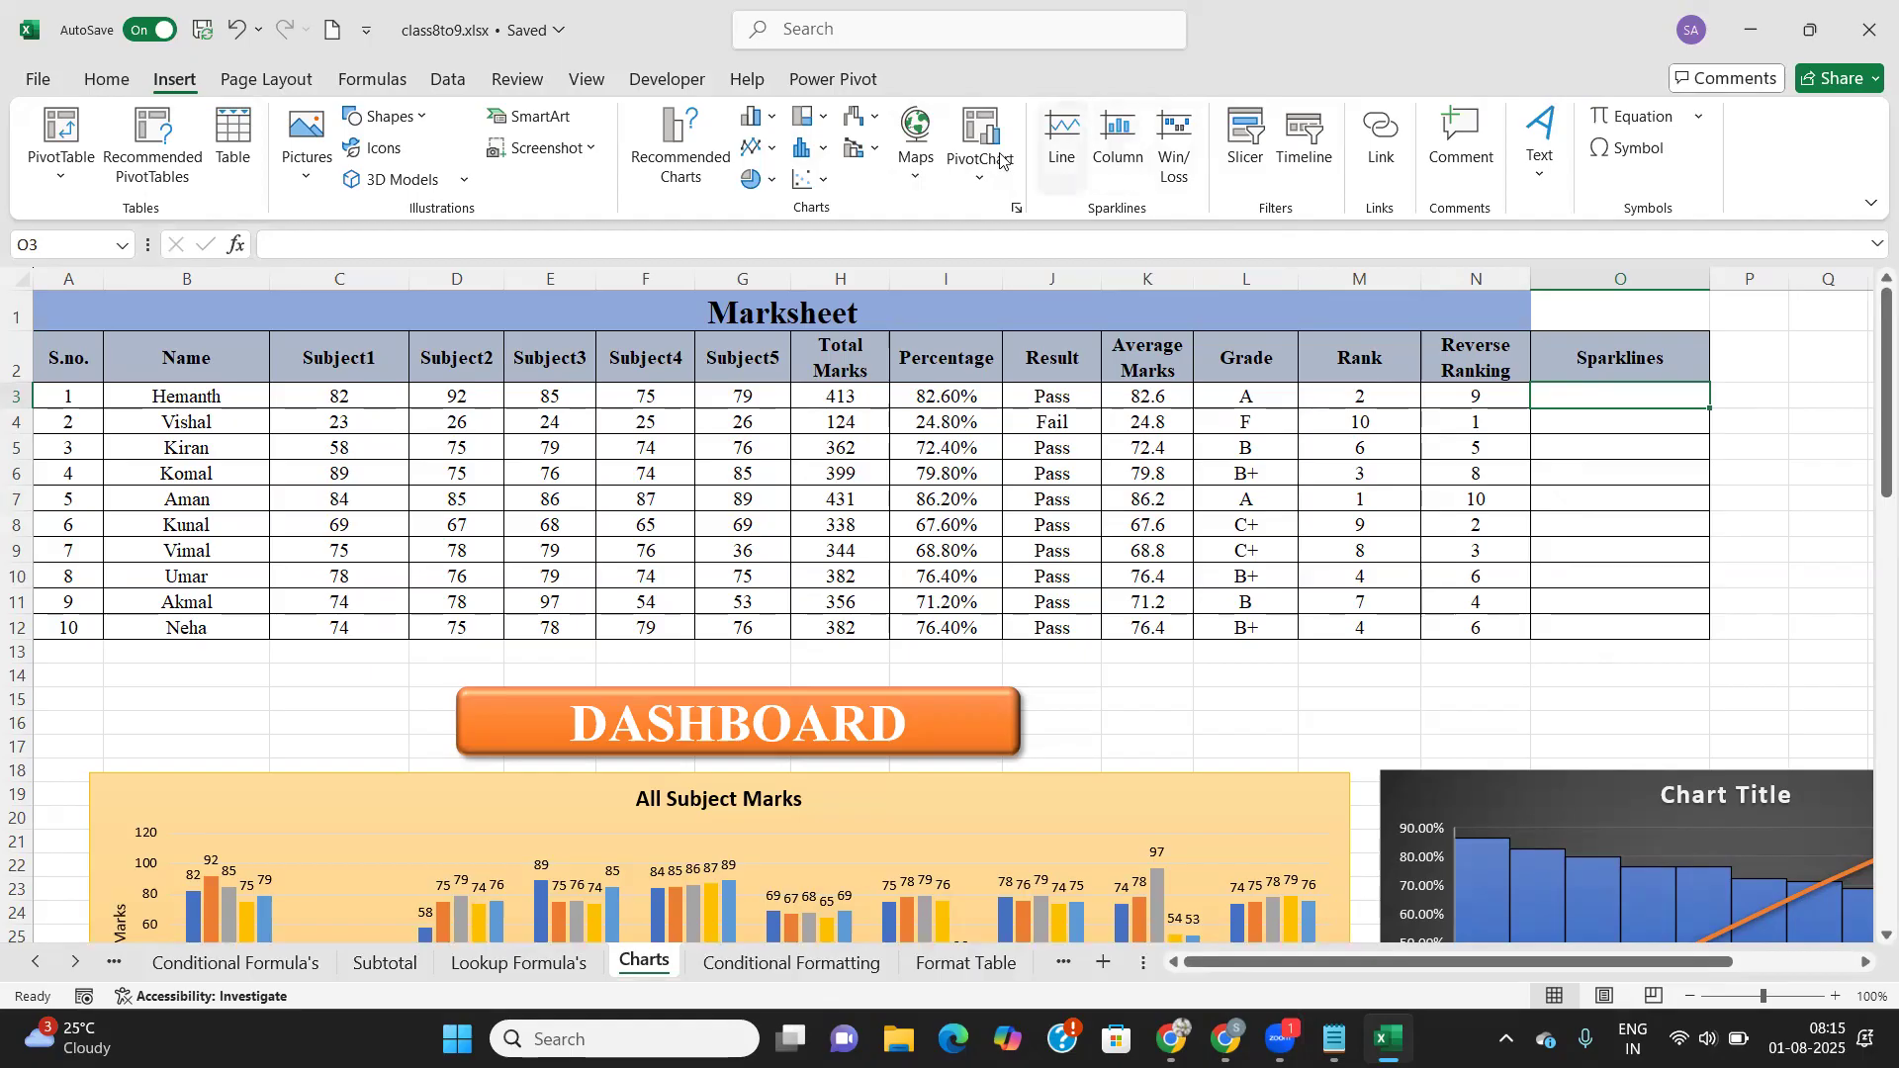
{"action": "left_click", "coordinate": [1063, 162]}
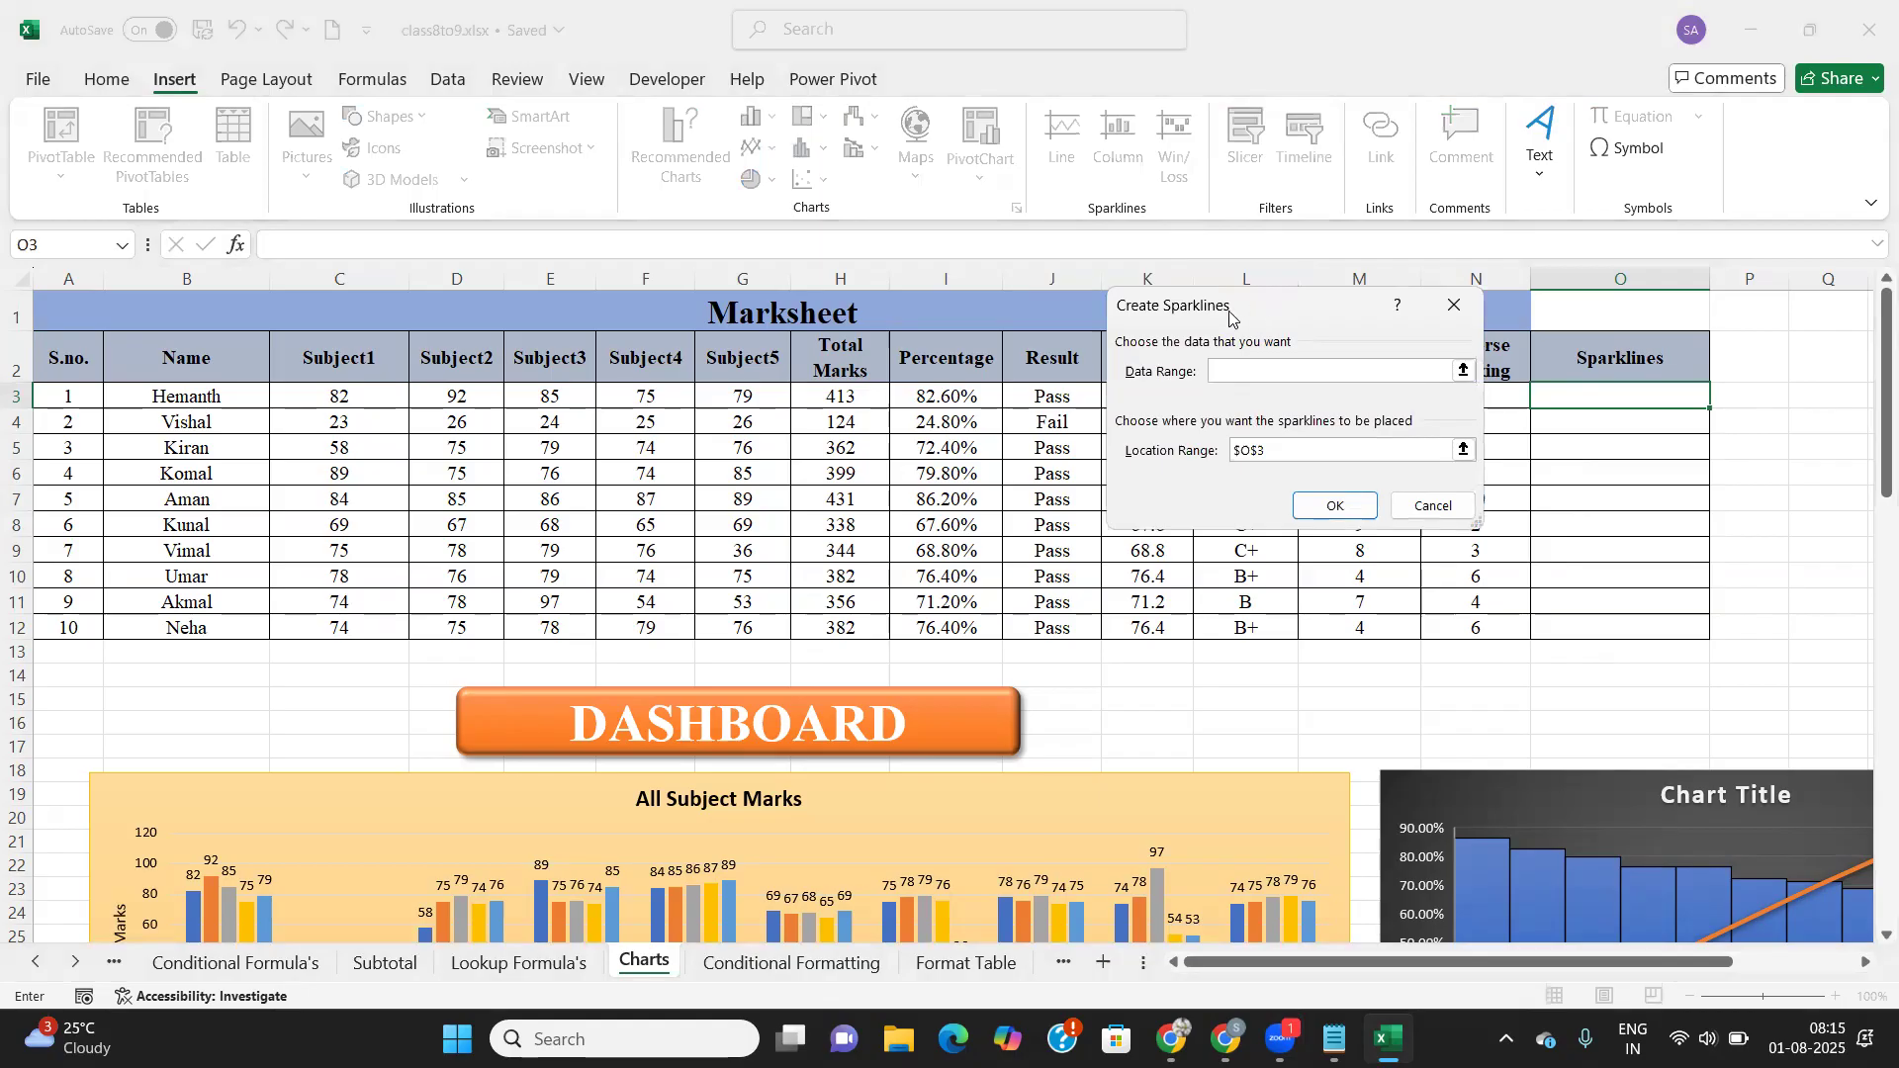
{"action": "left_click_drag", "start_coordinate": [1231, 316], "coordinate": [986, 207]}
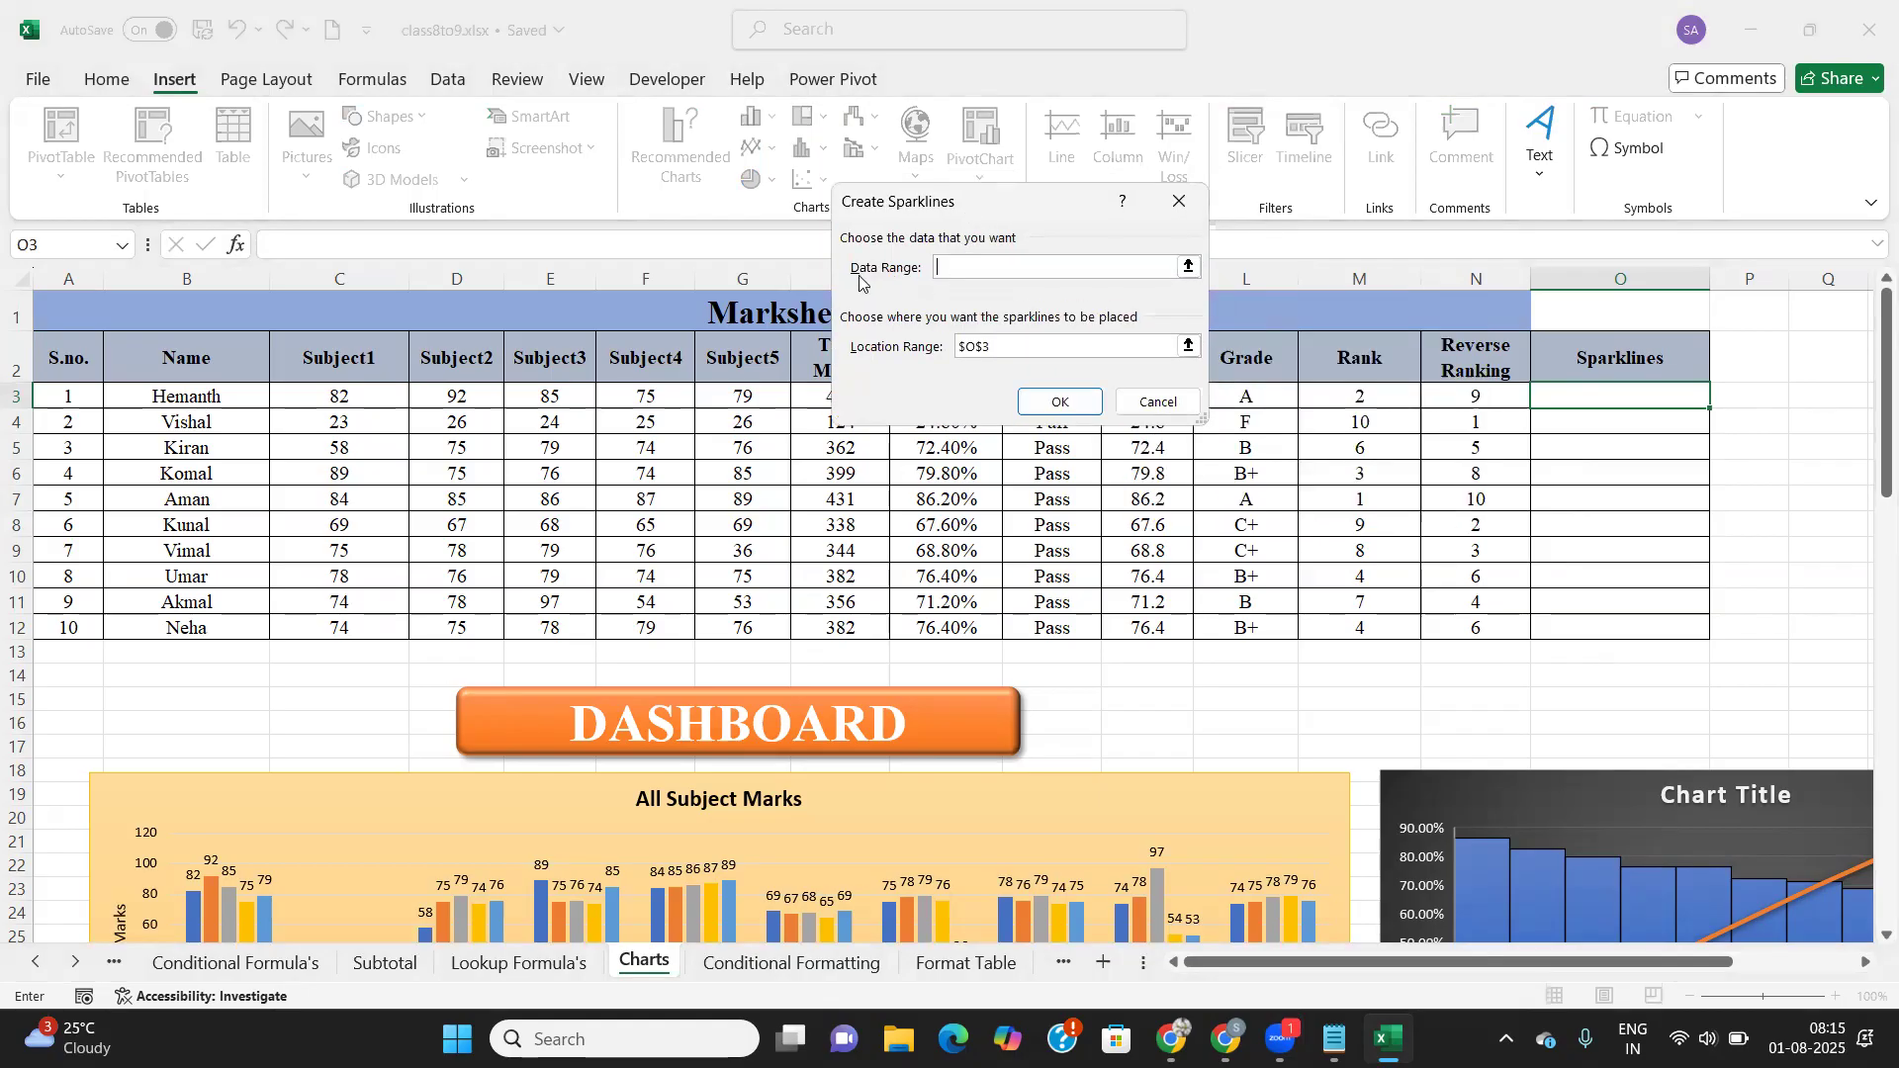
{"action": "left_click", "coordinate": [1187, 269]}
{"action": "left_click_drag", "start_coordinate": [314, 394], "coordinate": [752, 393]}
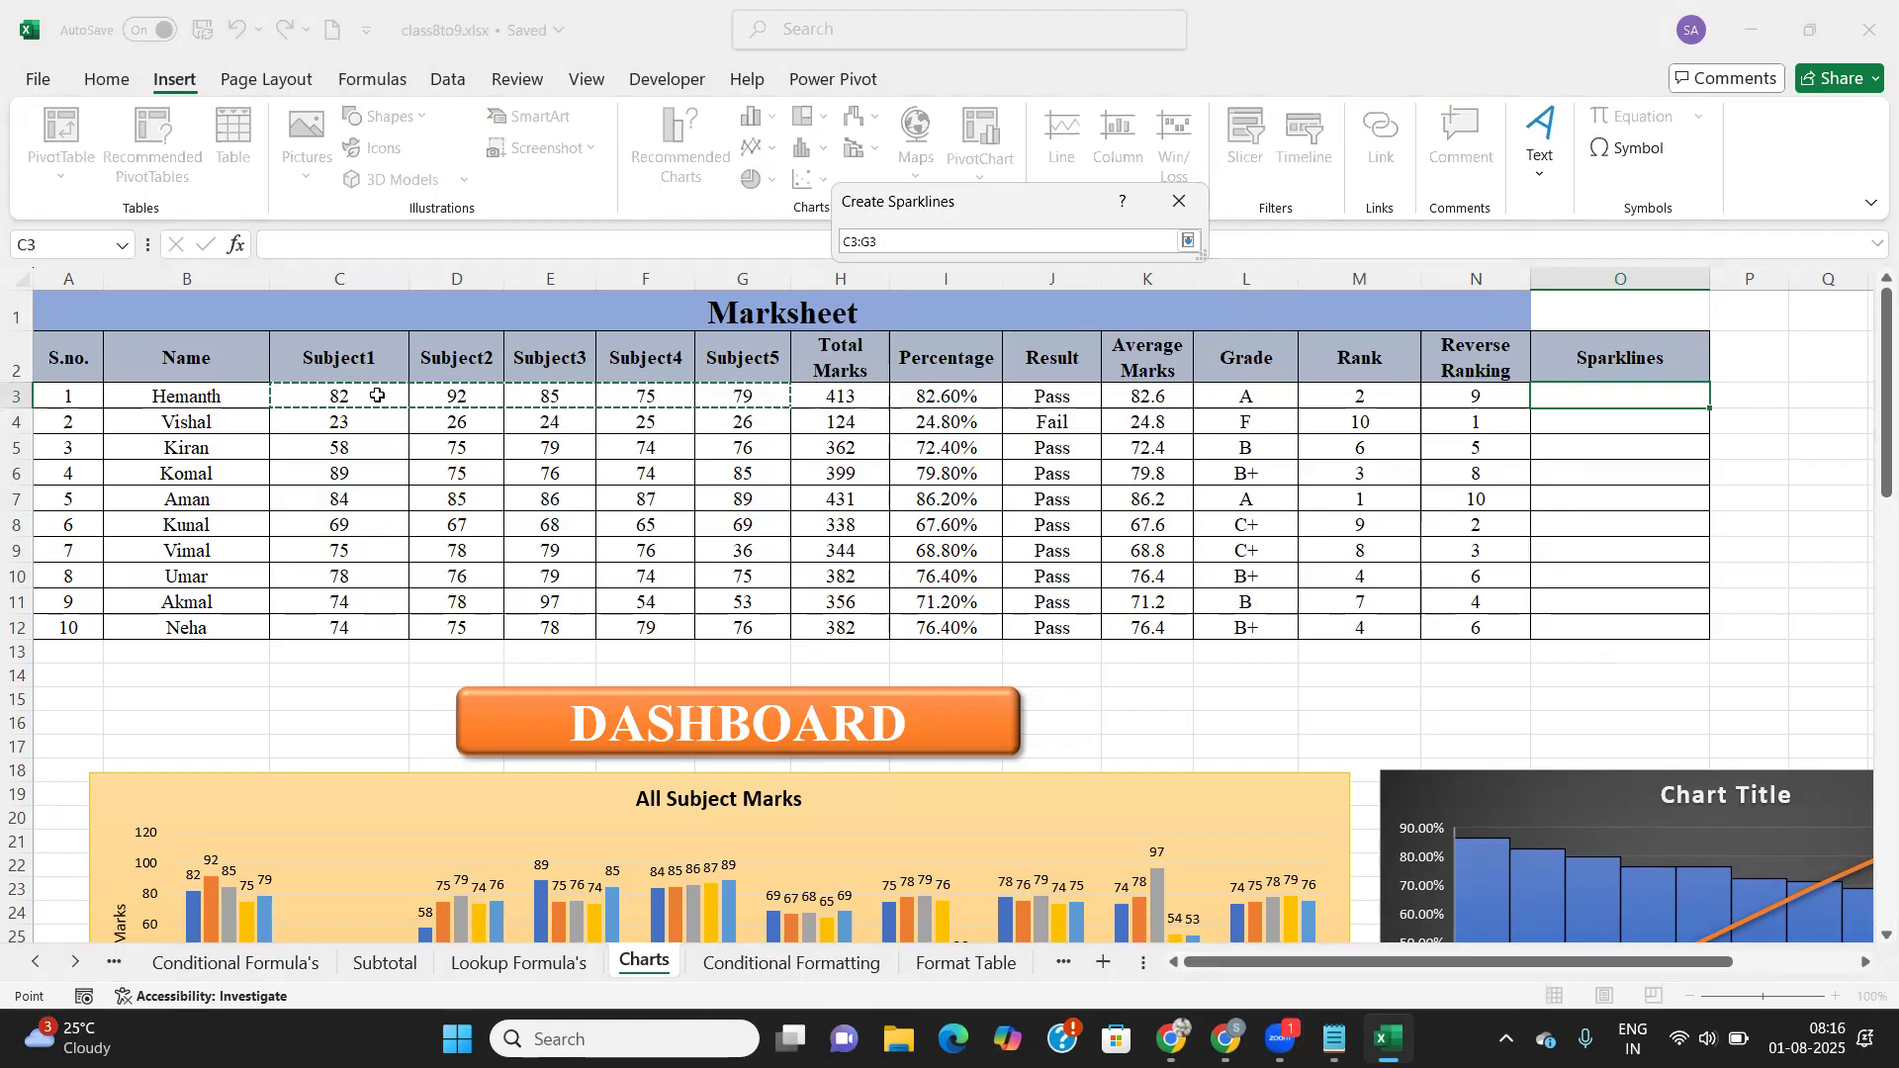
{"action": "left_click", "coordinate": [1187, 242]}
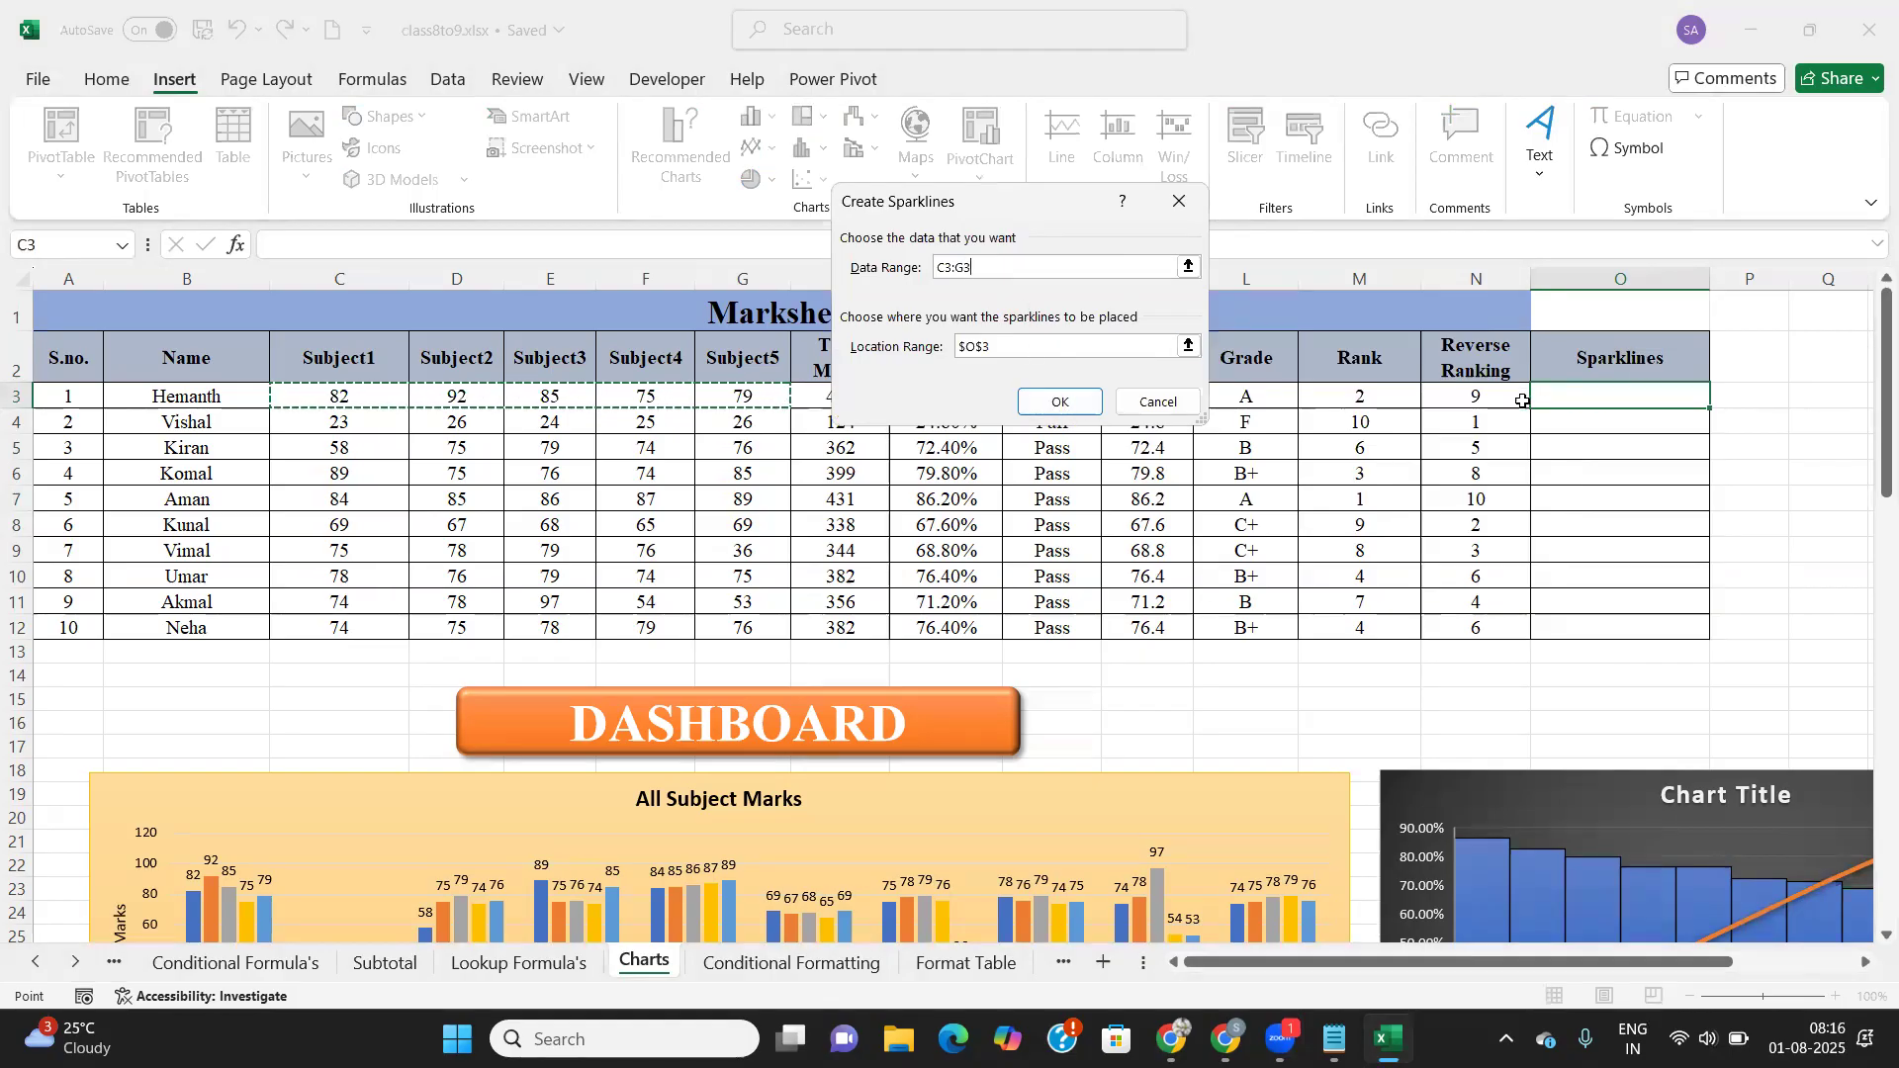
{"action": "left_click", "coordinate": [1074, 400]}
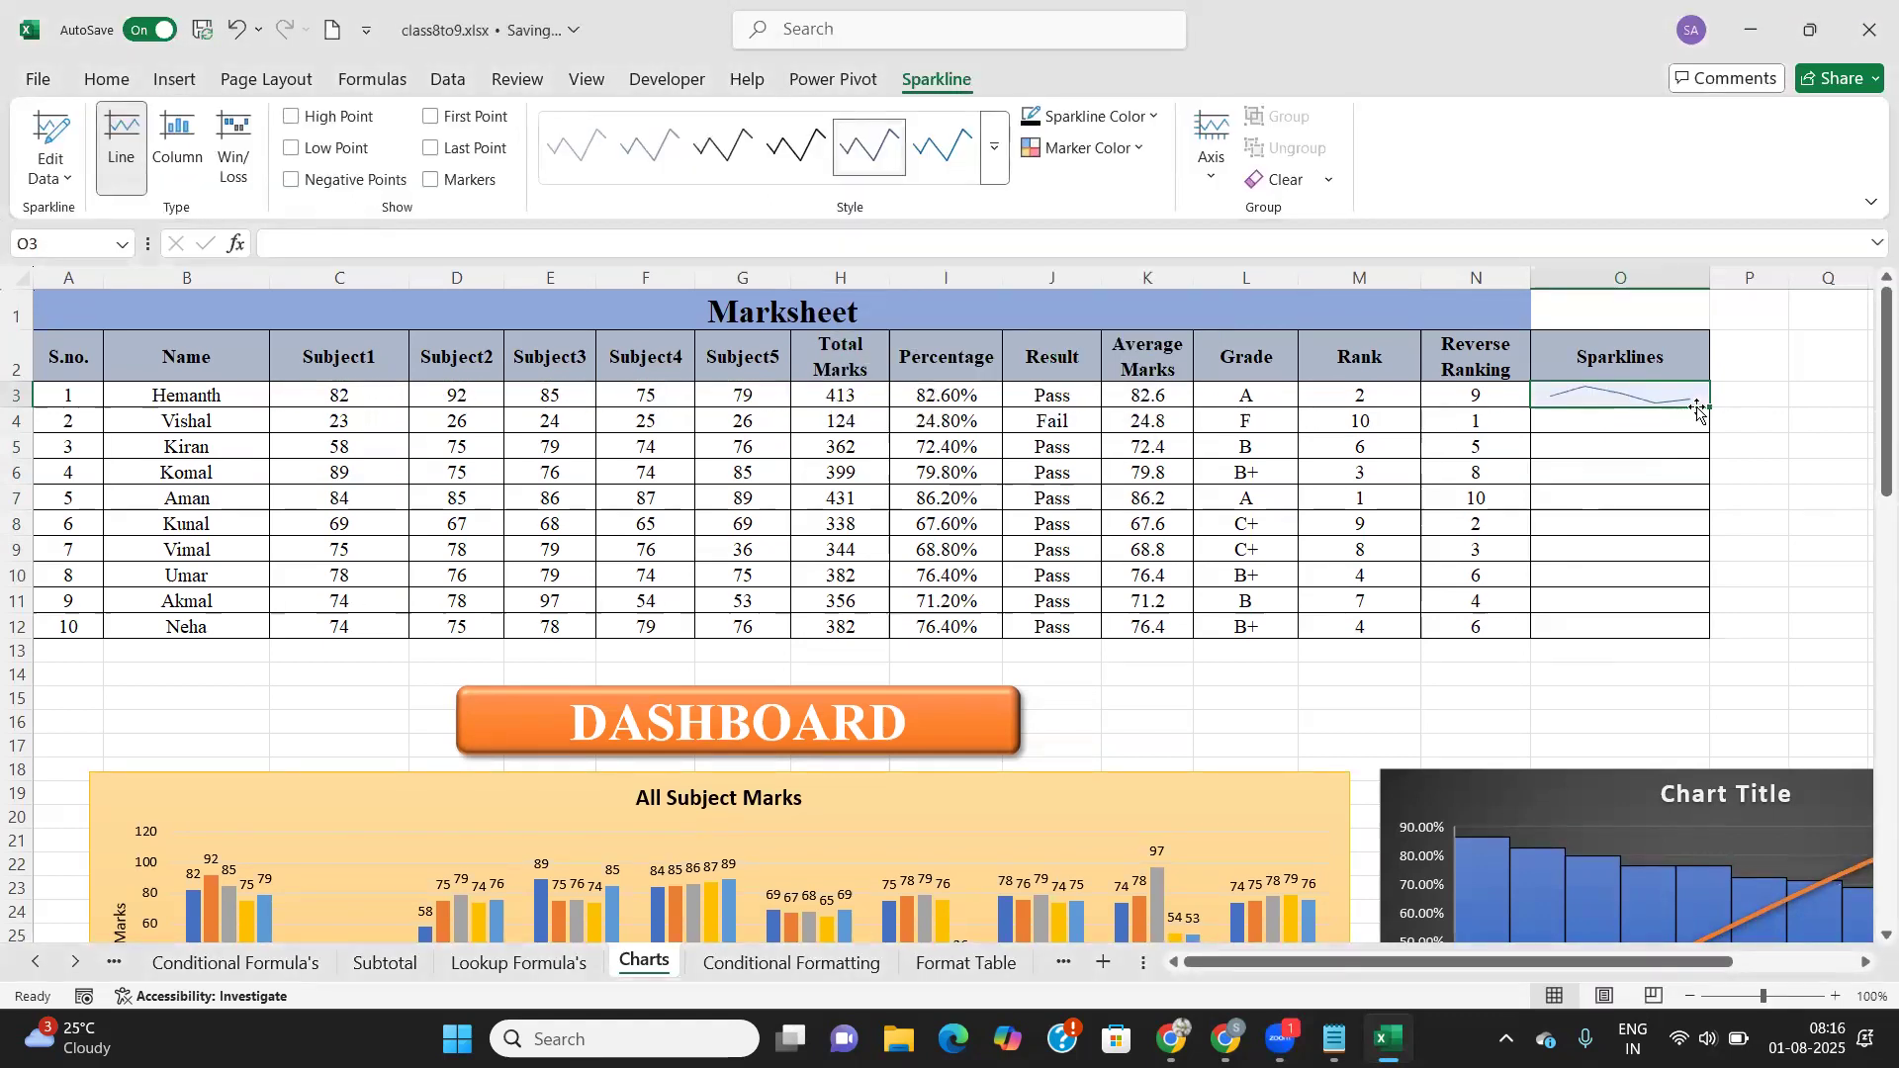
Step: Fill the sparkline from O3 down to O12 for all the remaining students
{"action": "left_click", "coordinate": [1575, 447]}
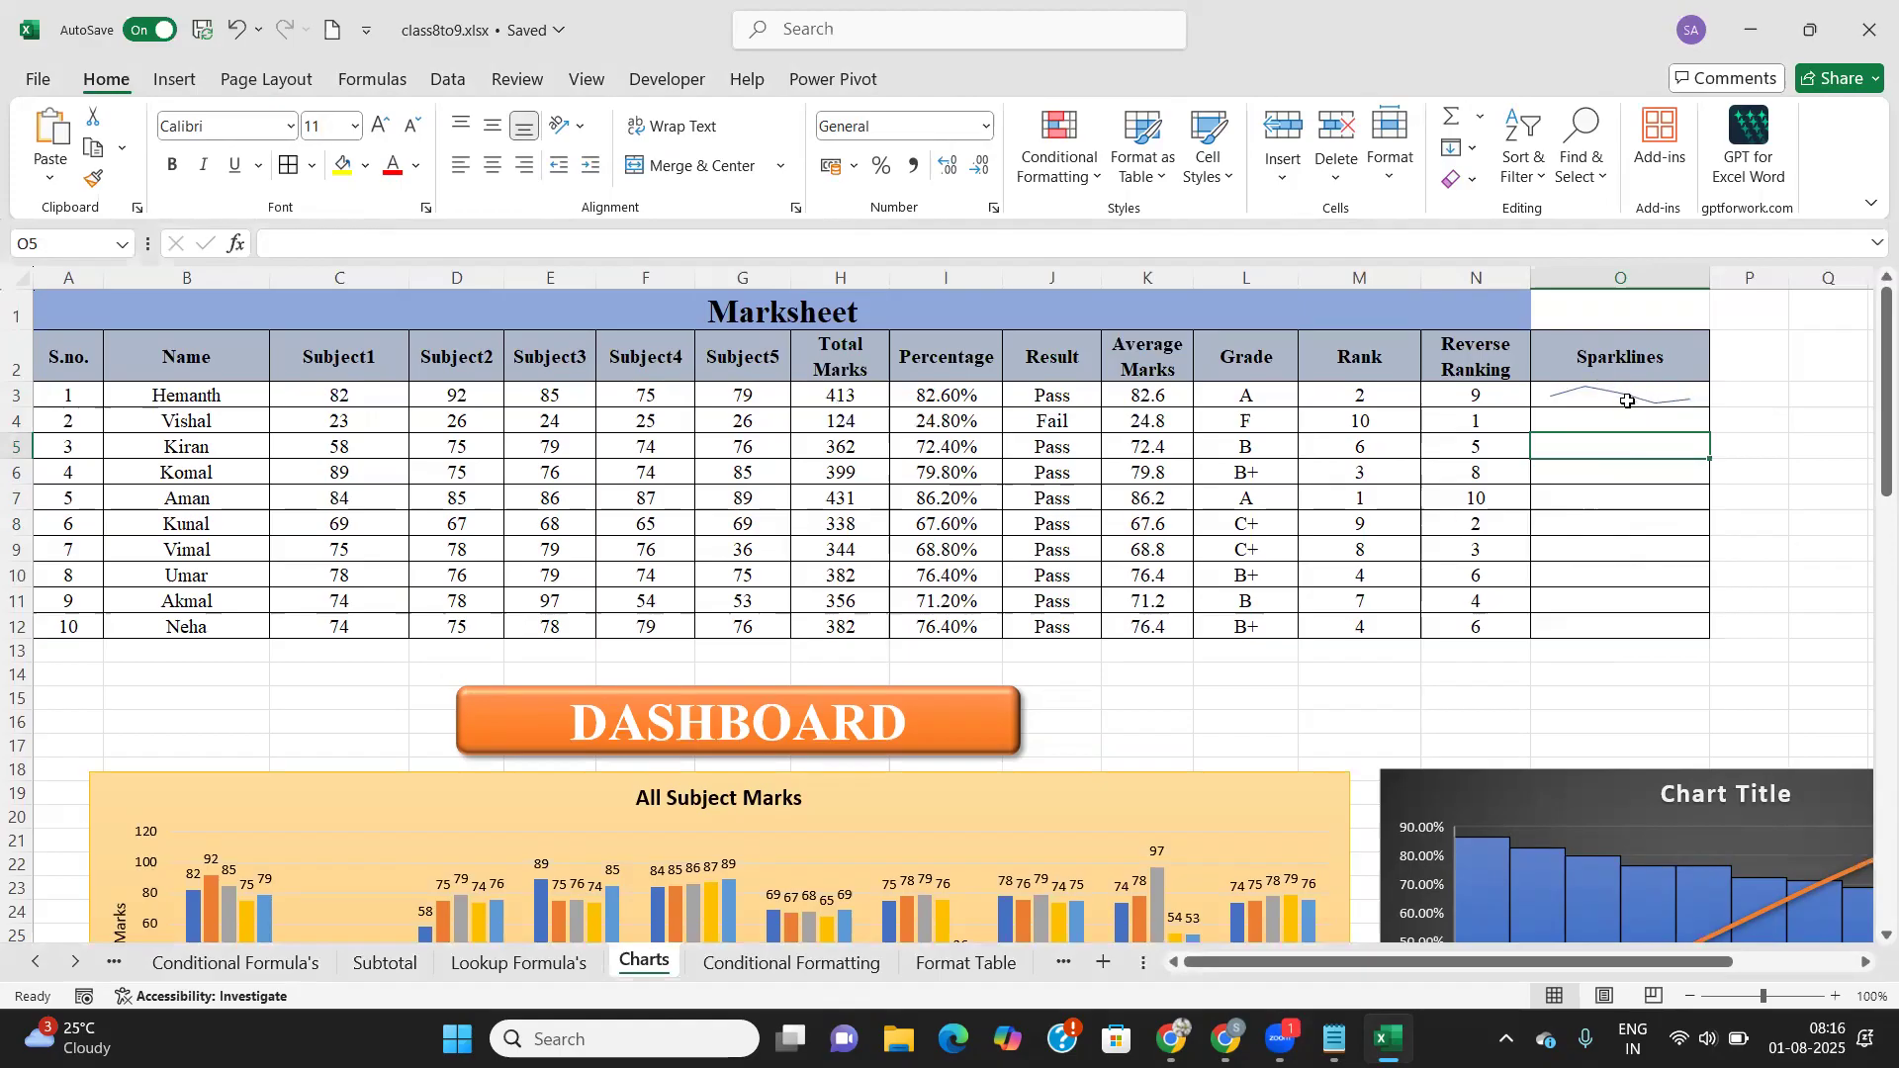
{"action": "left_click", "coordinate": [1687, 395]}
{"action": "left_click_drag", "start_coordinate": [1709, 408], "coordinate": [1716, 638]}
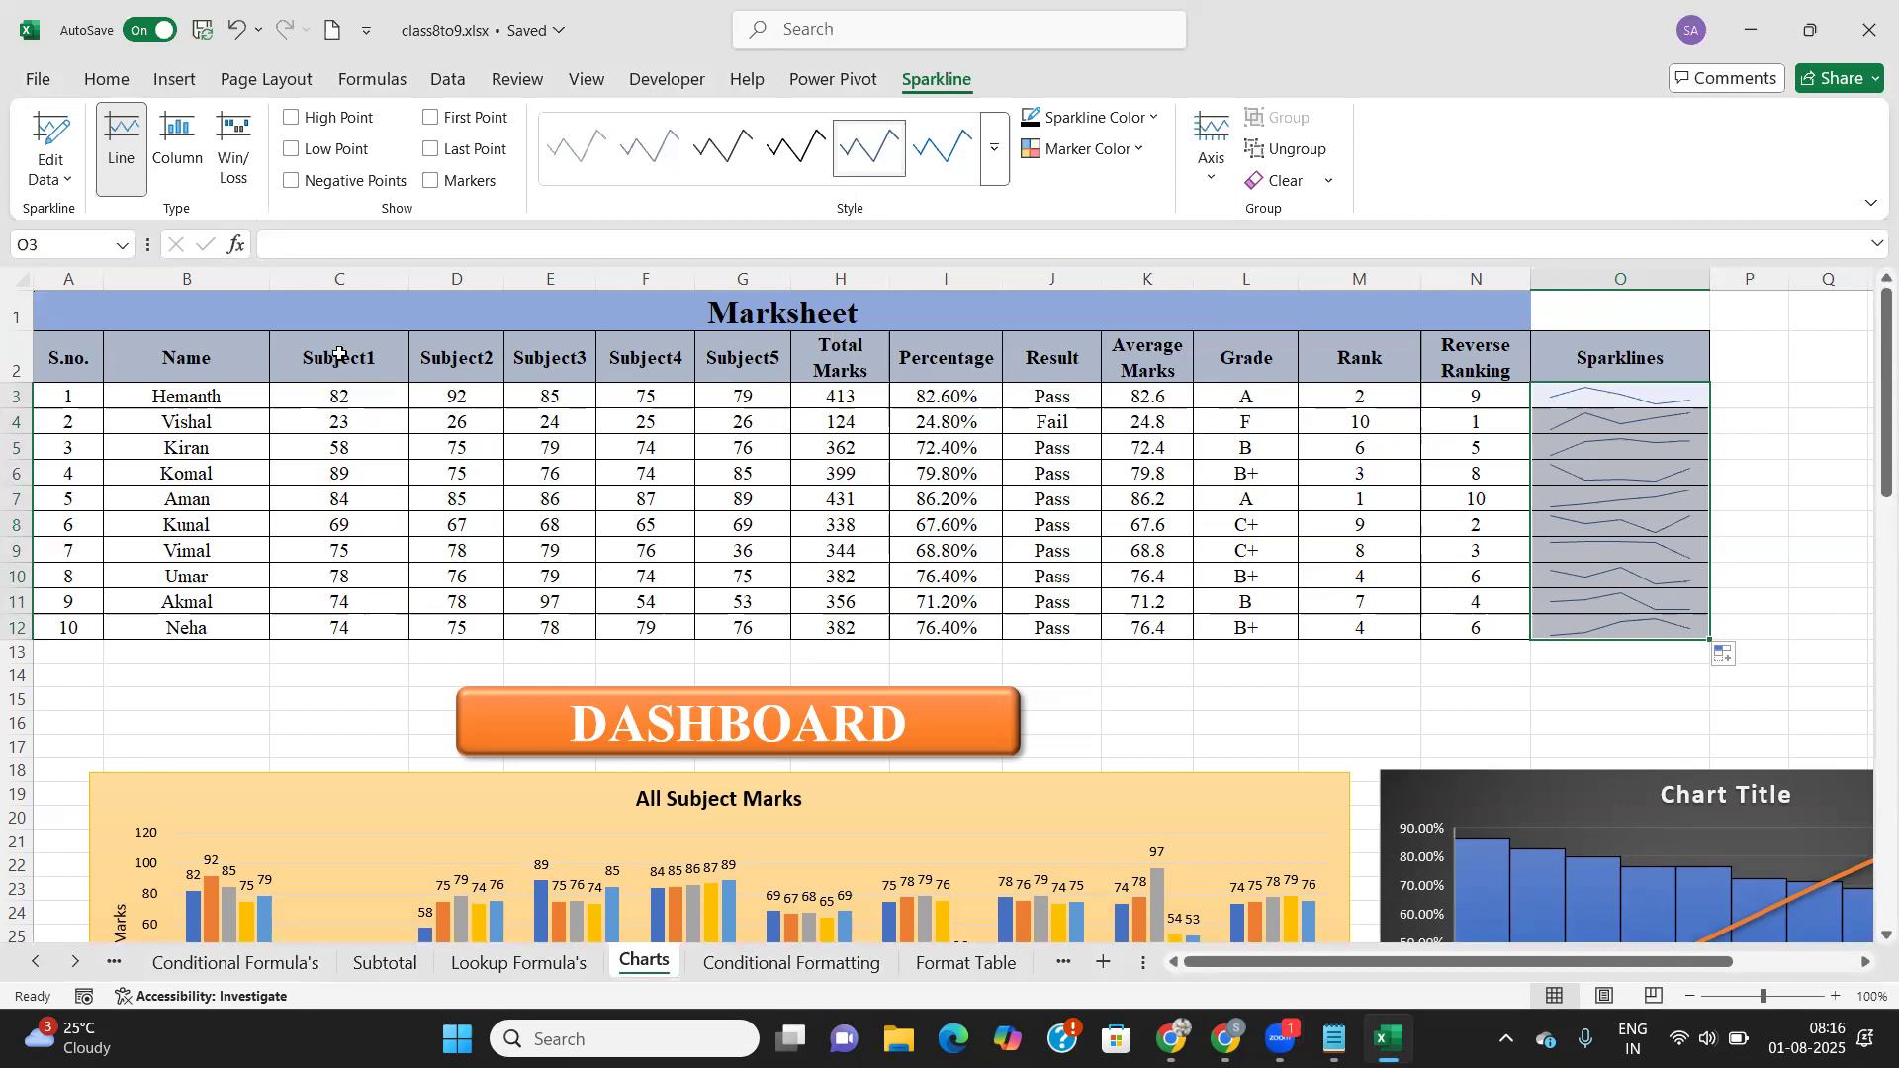
Step: Try the High, Low, First and Last Point options on the sparklines, and leave only Markers enabled
{"action": "left_click", "coordinate": [294, 118]}
{"action": "left_click", "coordinate": [292, 118]}
{"action": "left_click", "coordinate": [294, 151]}
{"action": "left_click", "coordinate": [433, 118]}
{"action": "left_click", "coordinate": [428, 152]}
{"action": "left_click", "coordinate": [433, 183]}
Step: Try the Column and Win/Loss types on the sparklines in O3:O12 and return them to Line
{"action": "left_click", "coordinate": [178, 149]}
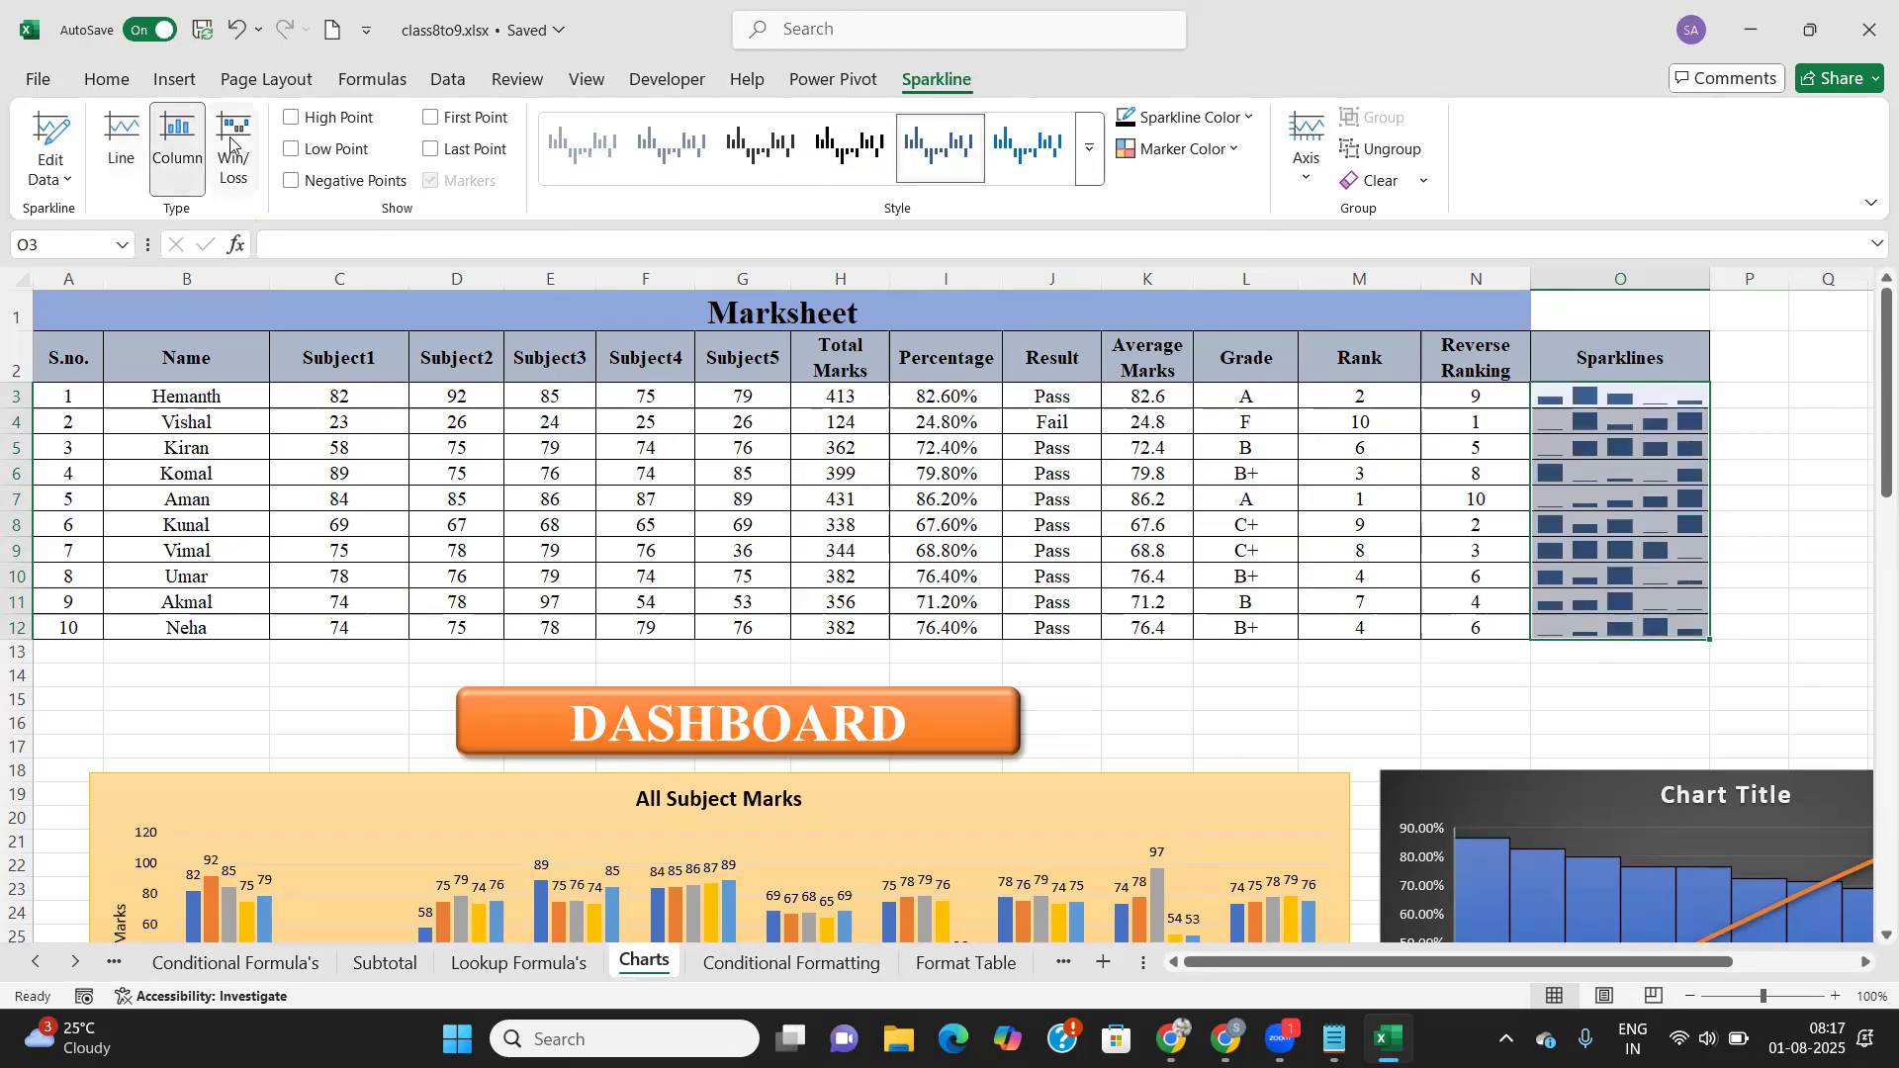
{"action": "left_click", "coordinate": [237, 150]}
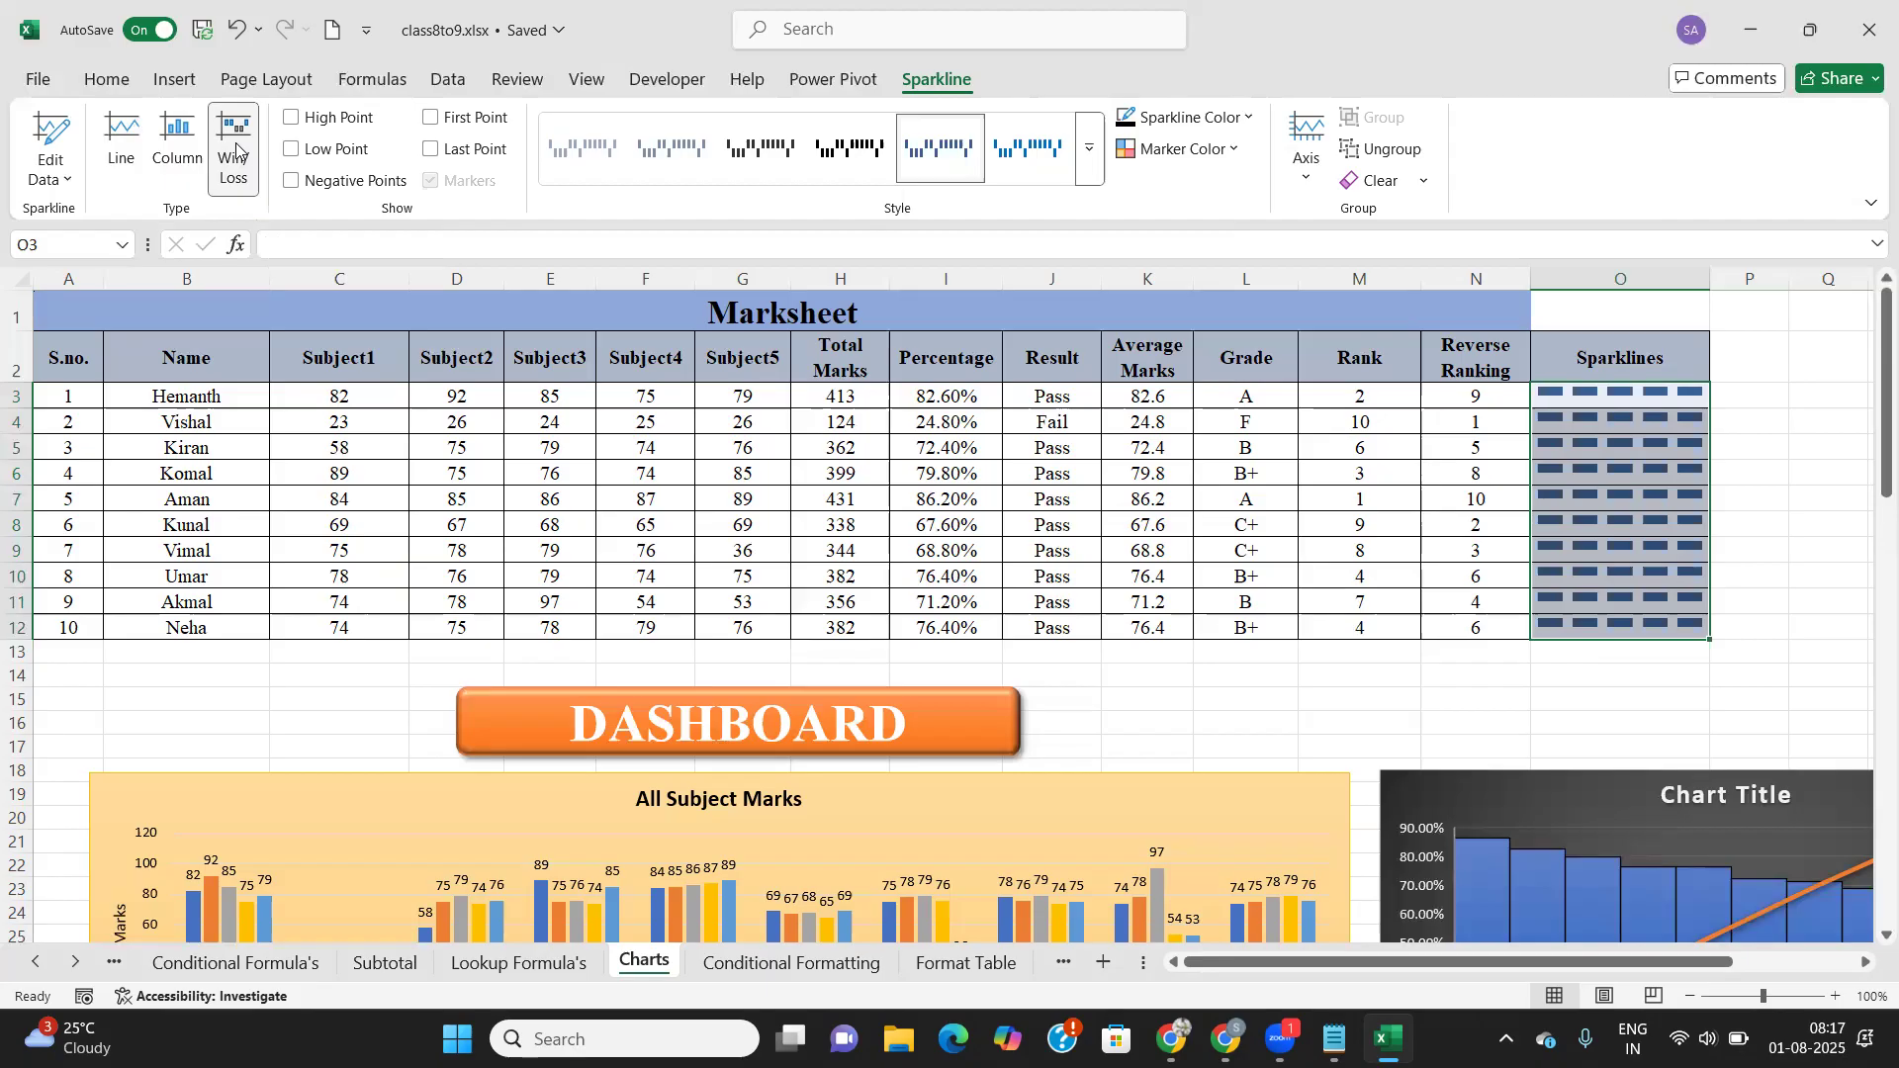
{"action": "left_click", "coordinate": [178, 148]}
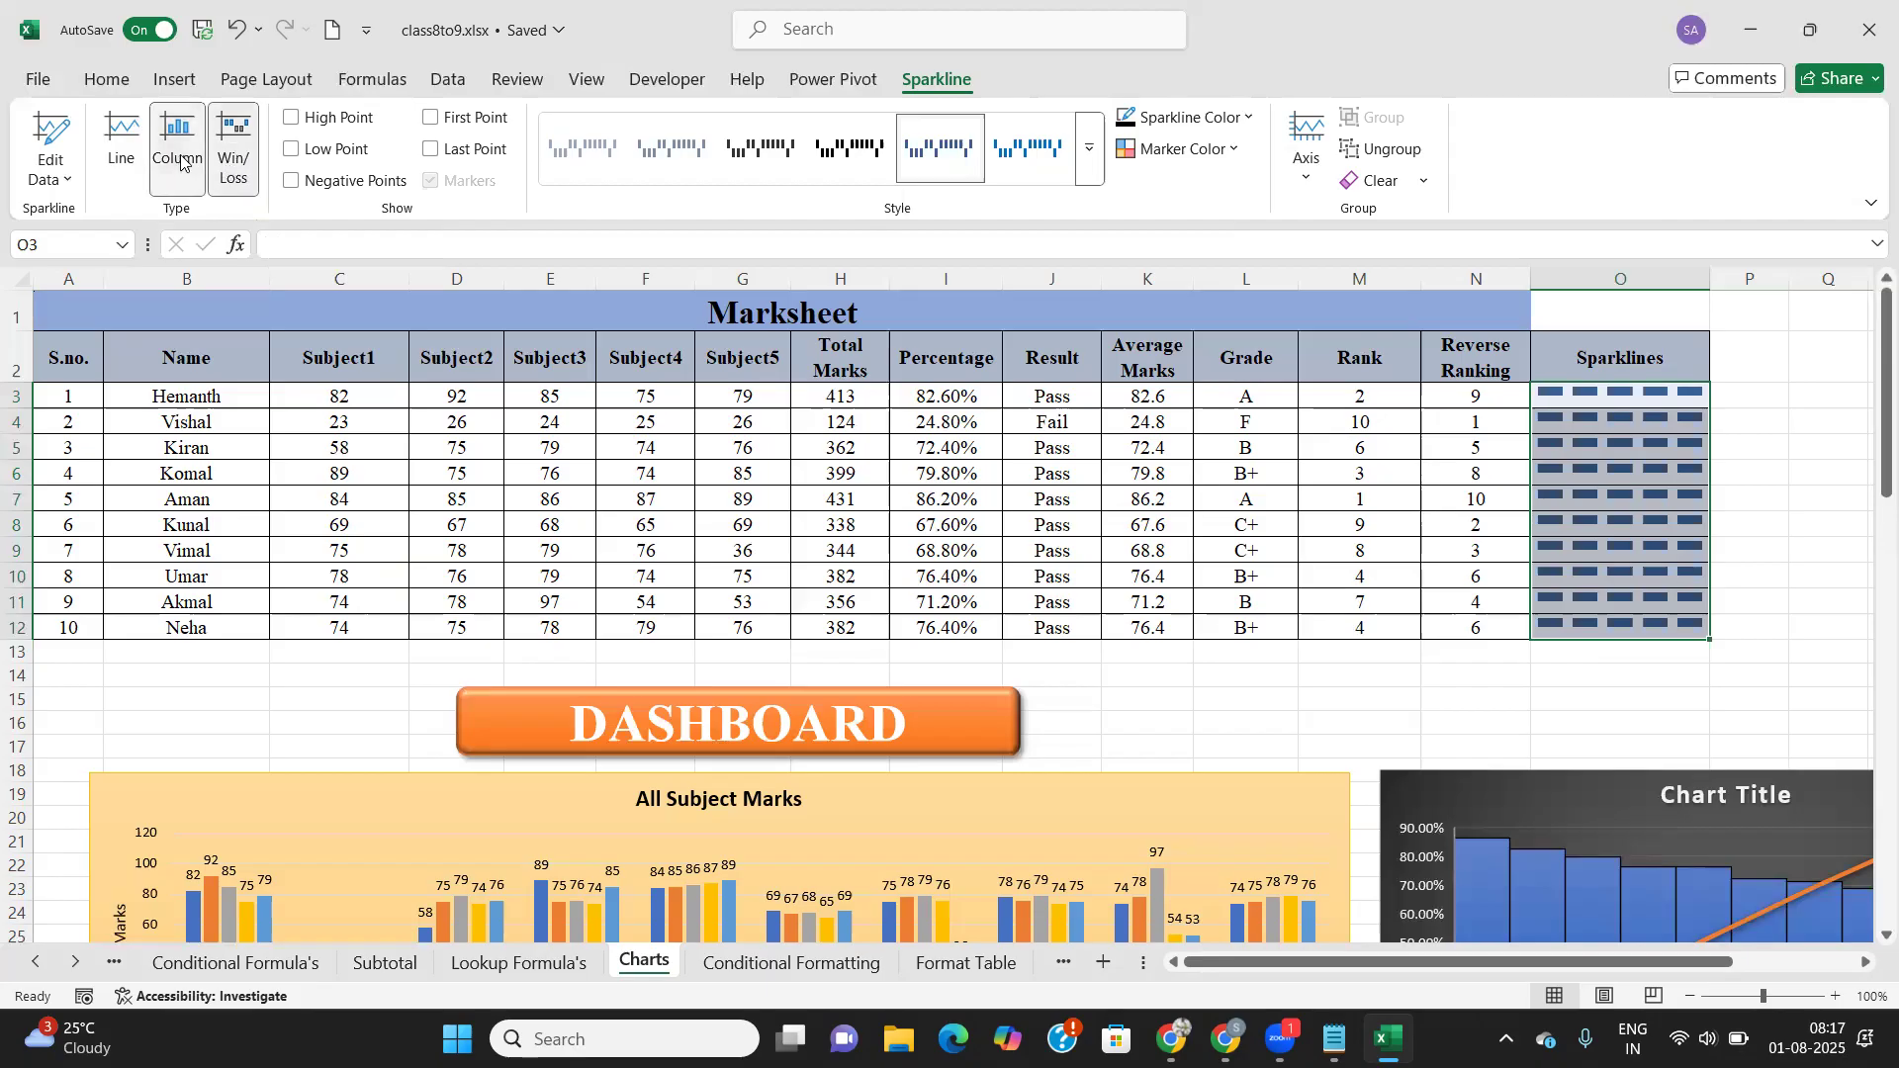
{"action": "left_click", "coordinate": [118, 158]}
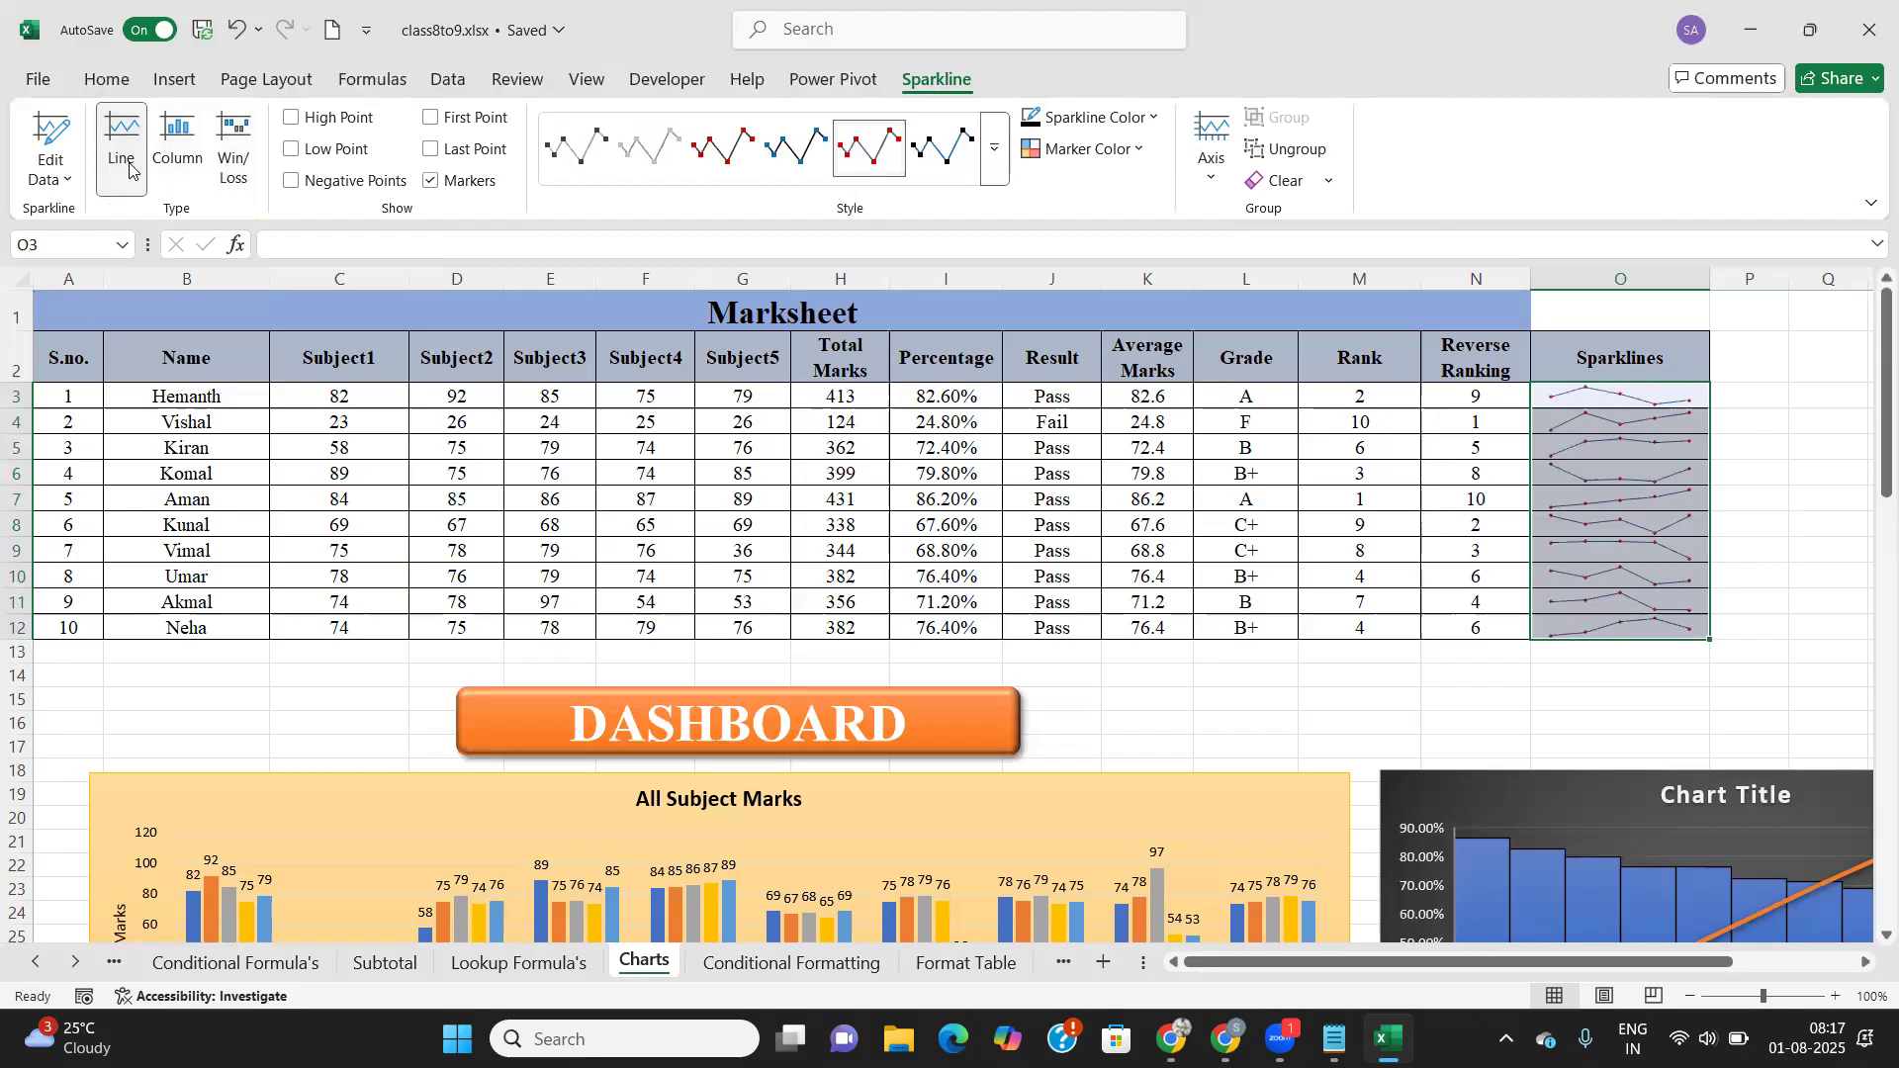
{"action": "left_click", "coordinate": [996, 158]}
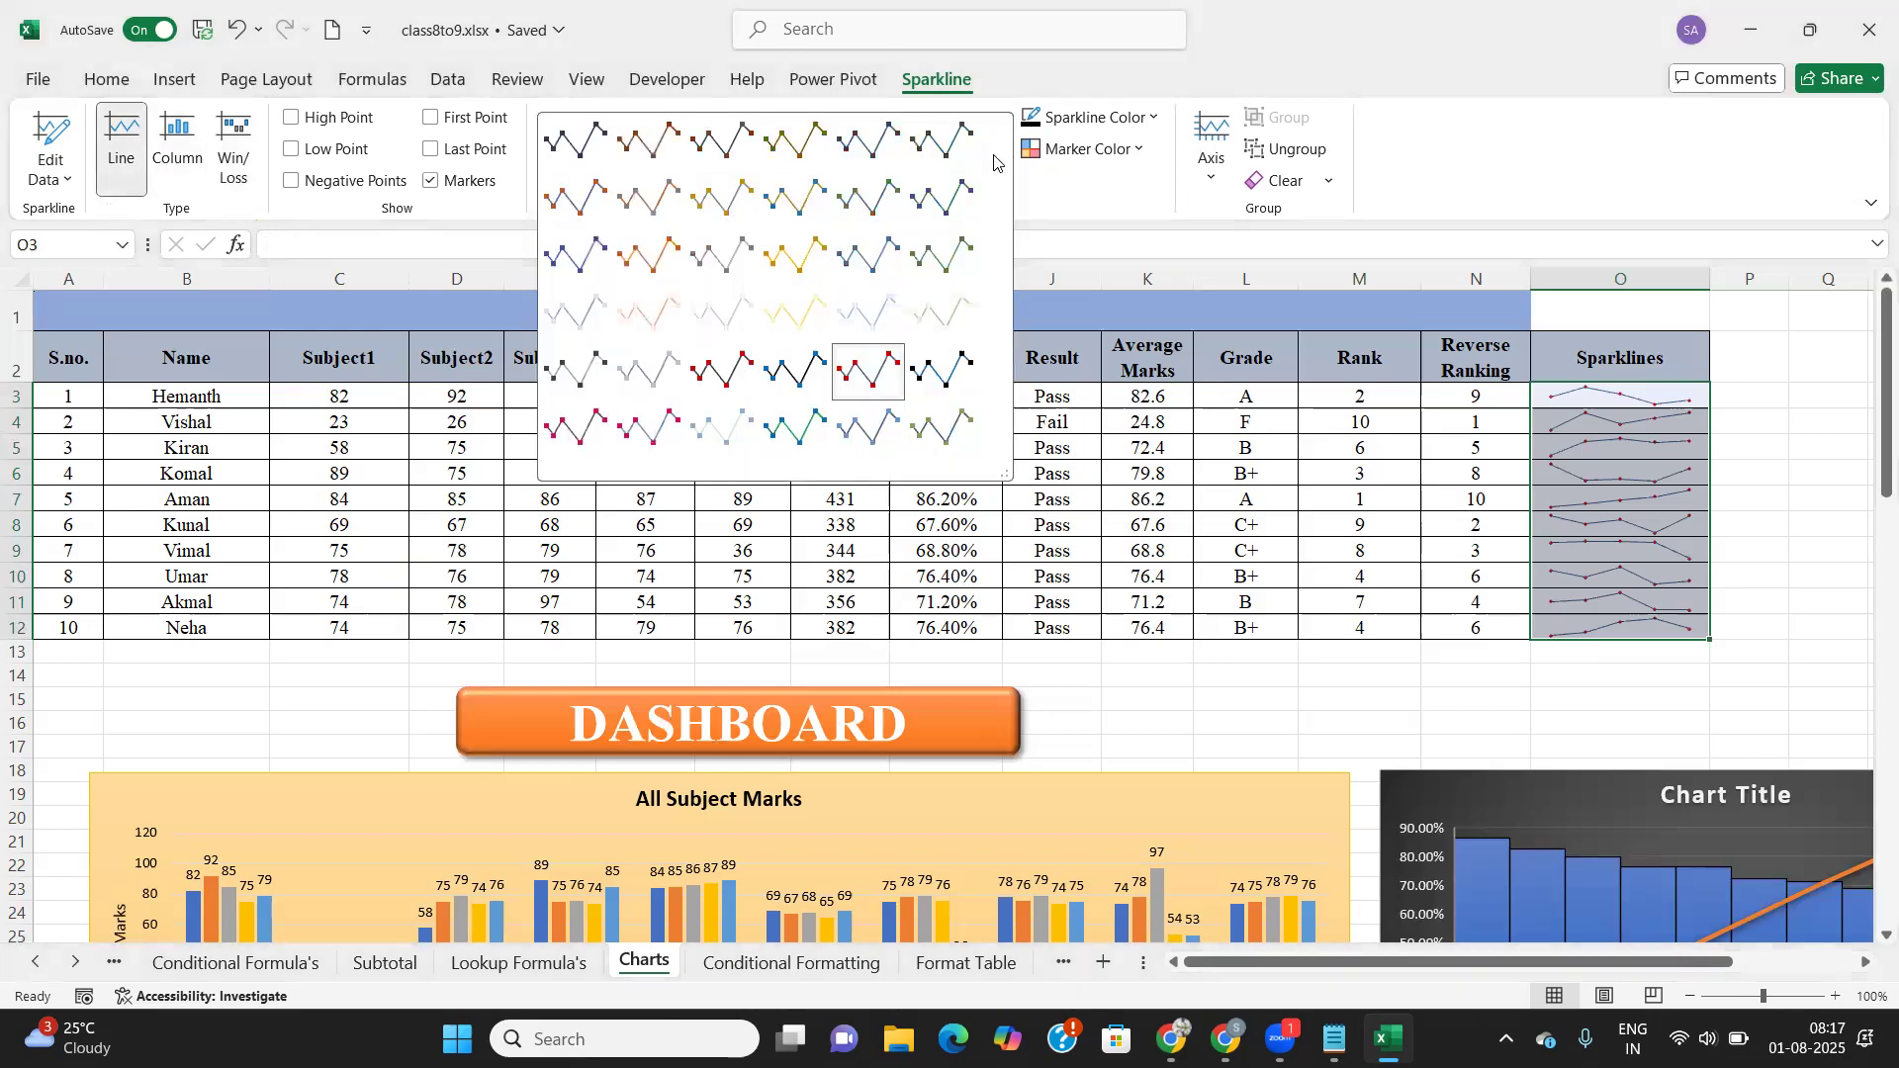
{"action": "left_click", "coordinate": [1088, 232]}
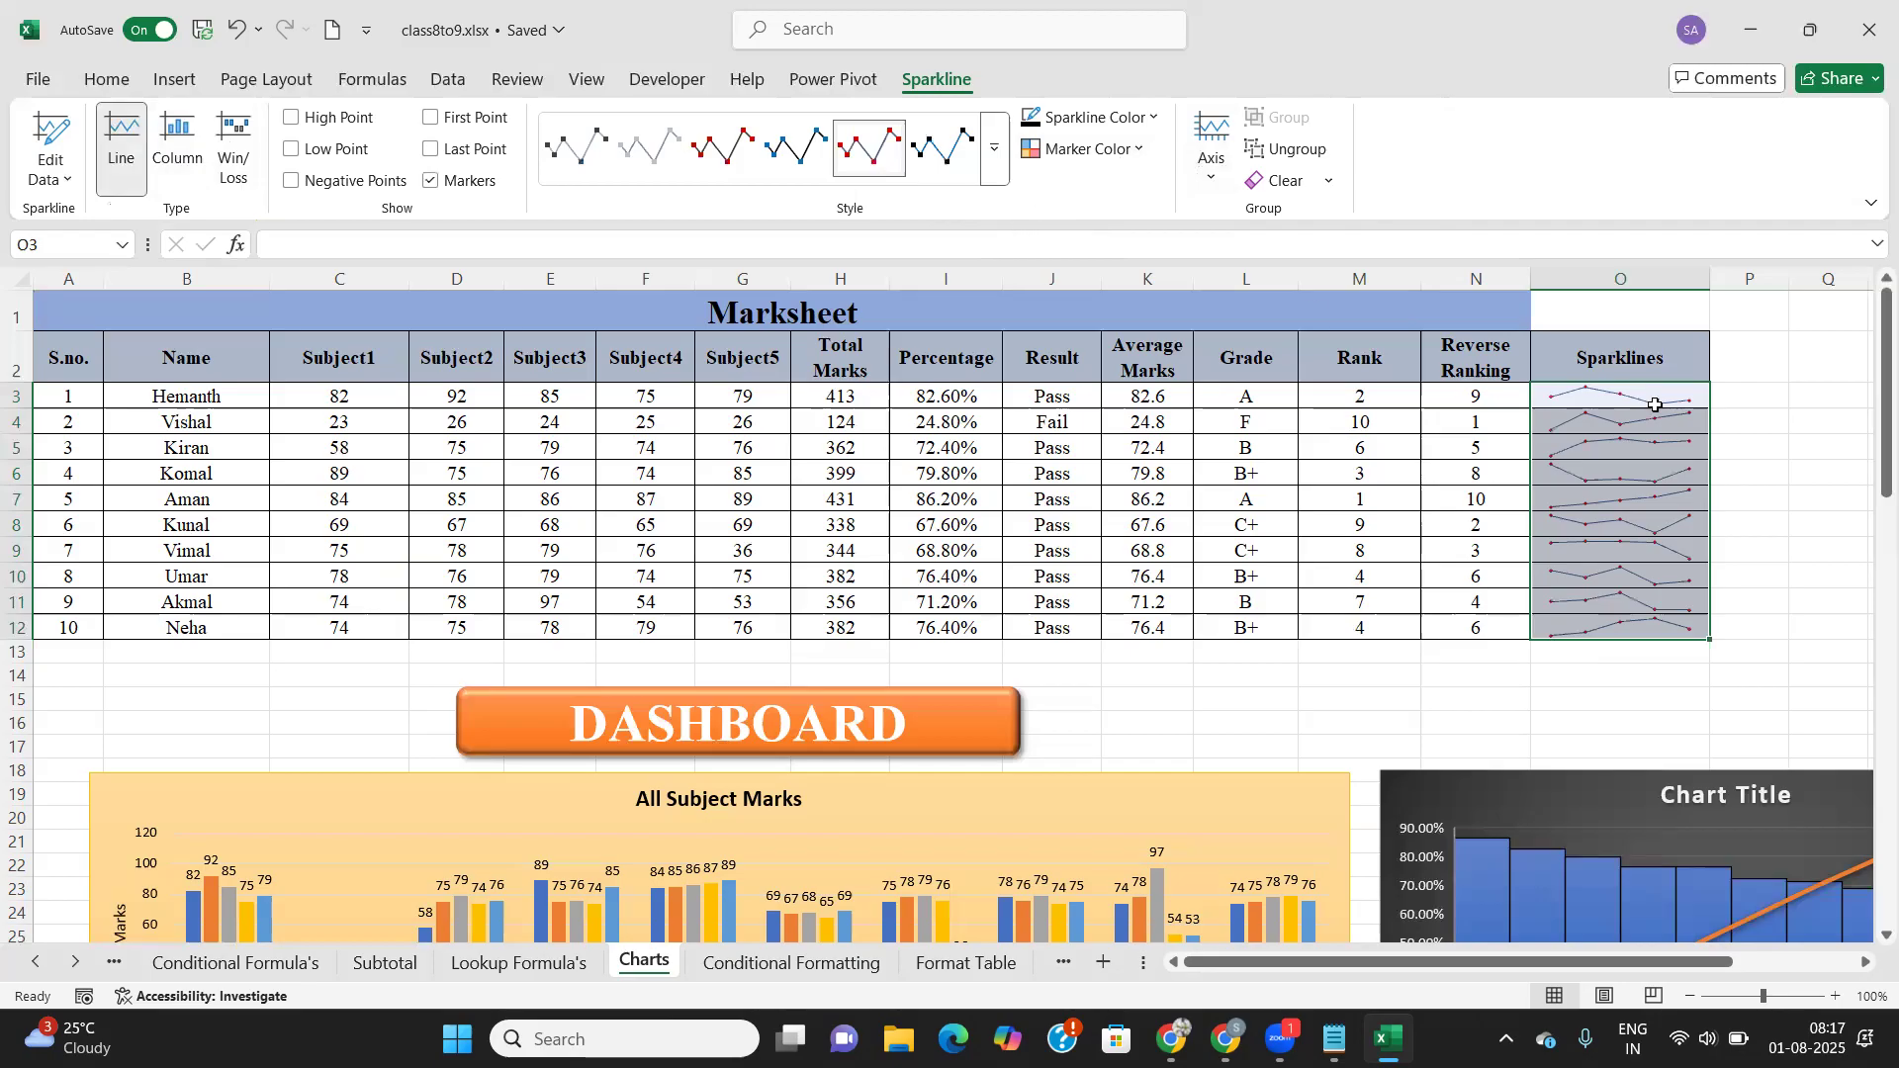
{"action": "left_click", "coordinate": [1715, 524]}
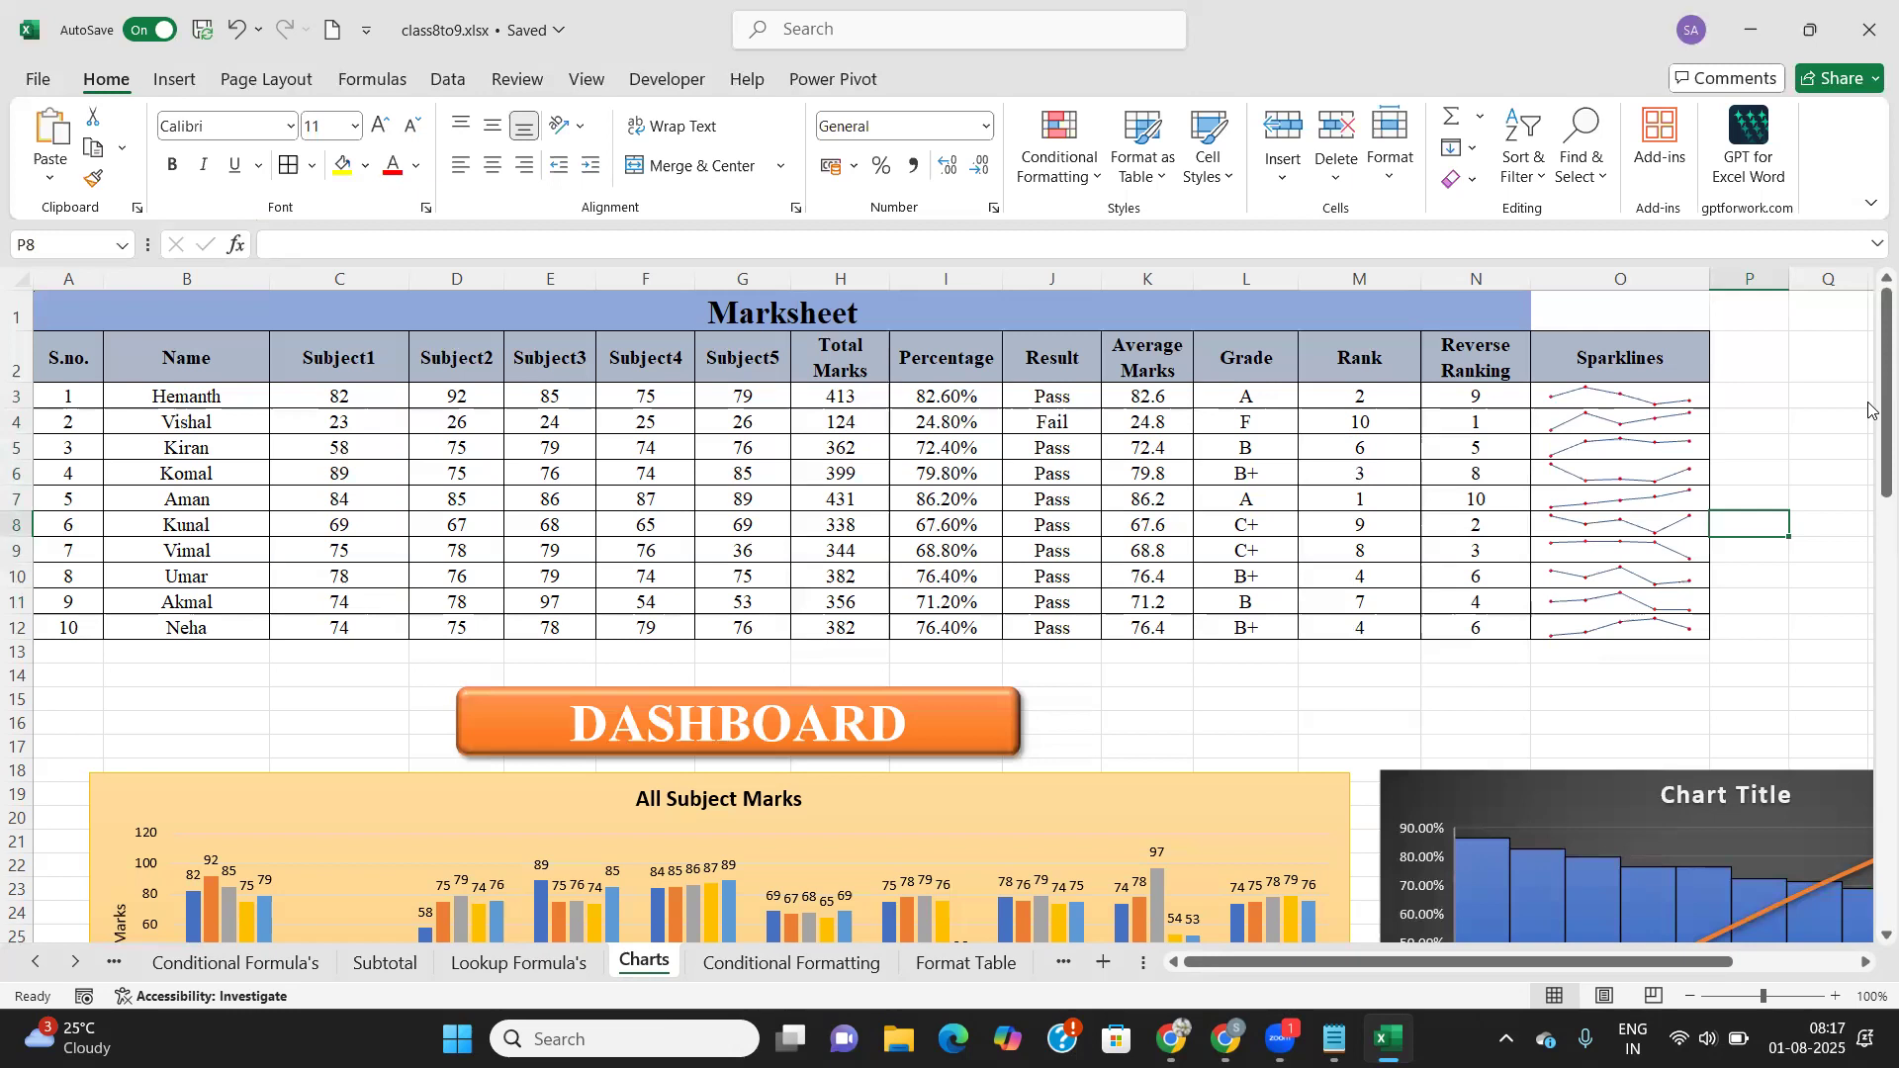
{"action": "left_click_drag", "start_coordinate": [331, 393], "coordinate": [748, 387]}
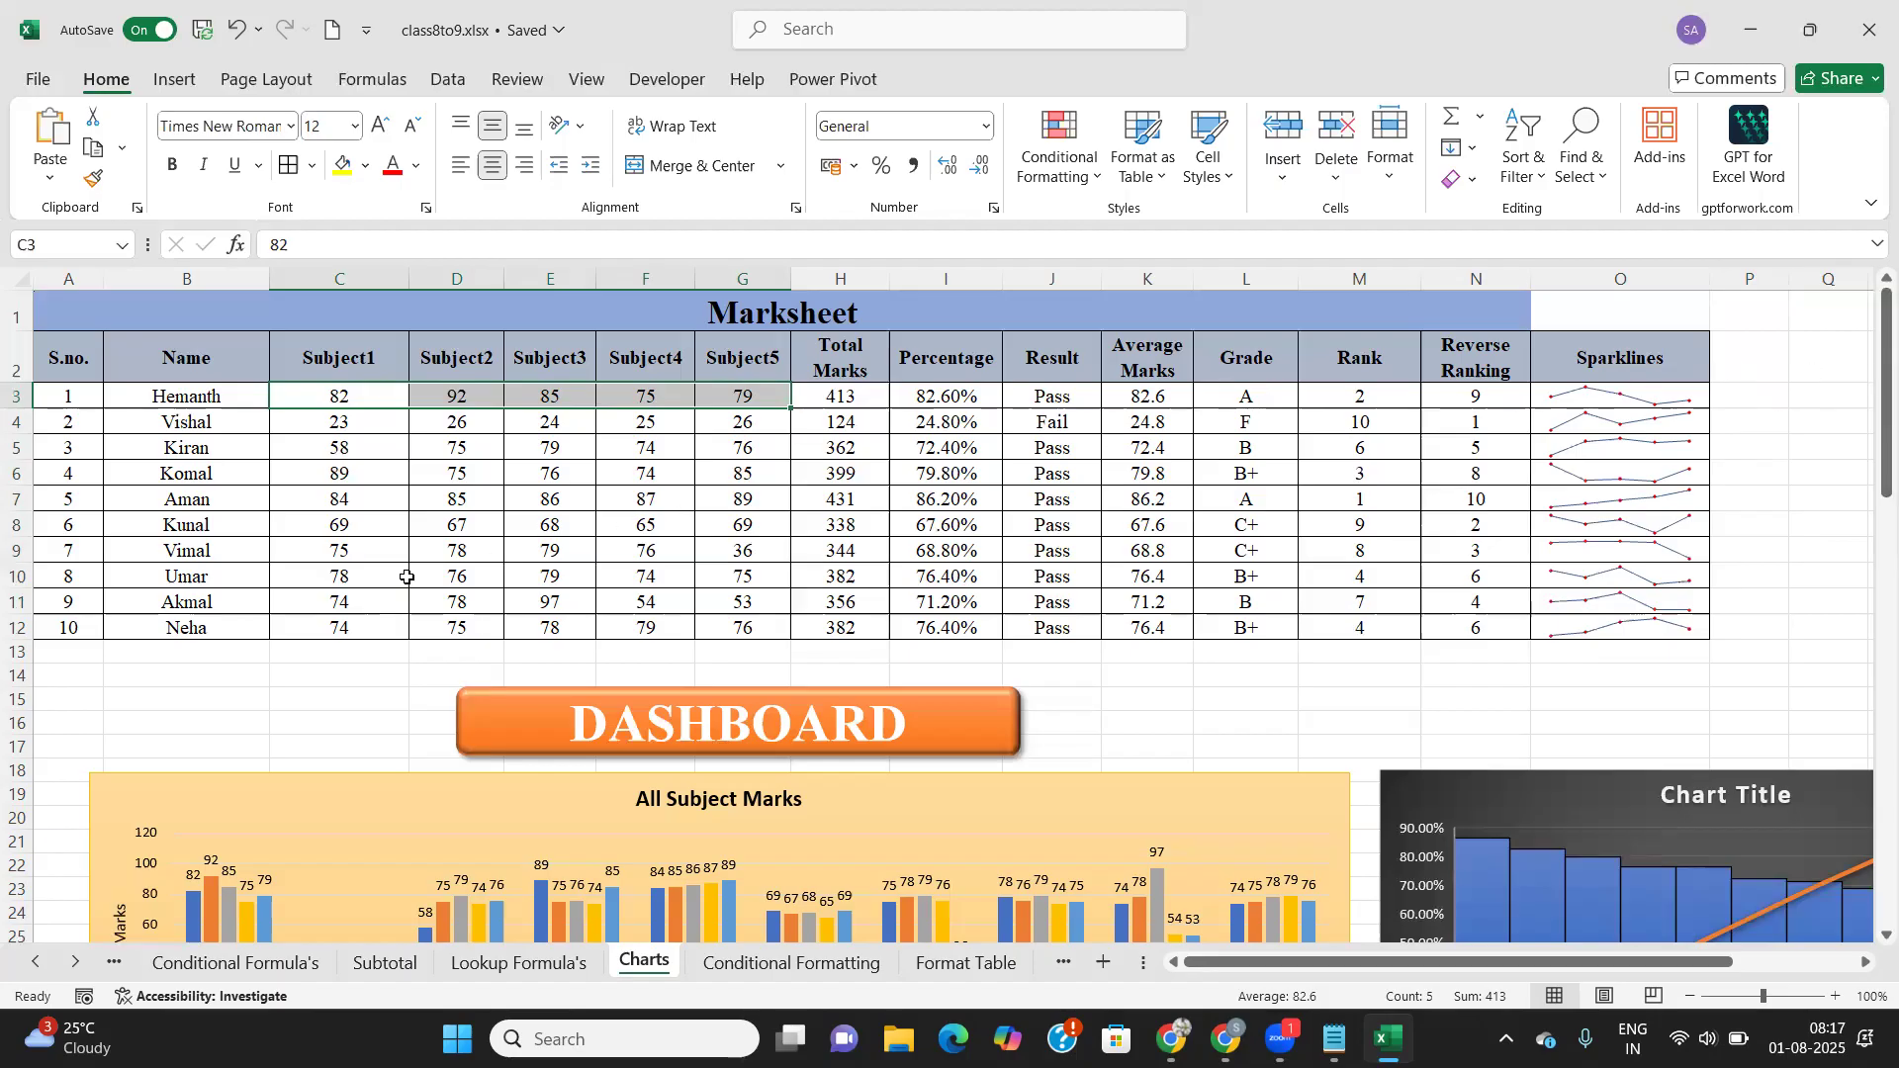
{"action": "left_click", "coordinate": [1284, 504]}
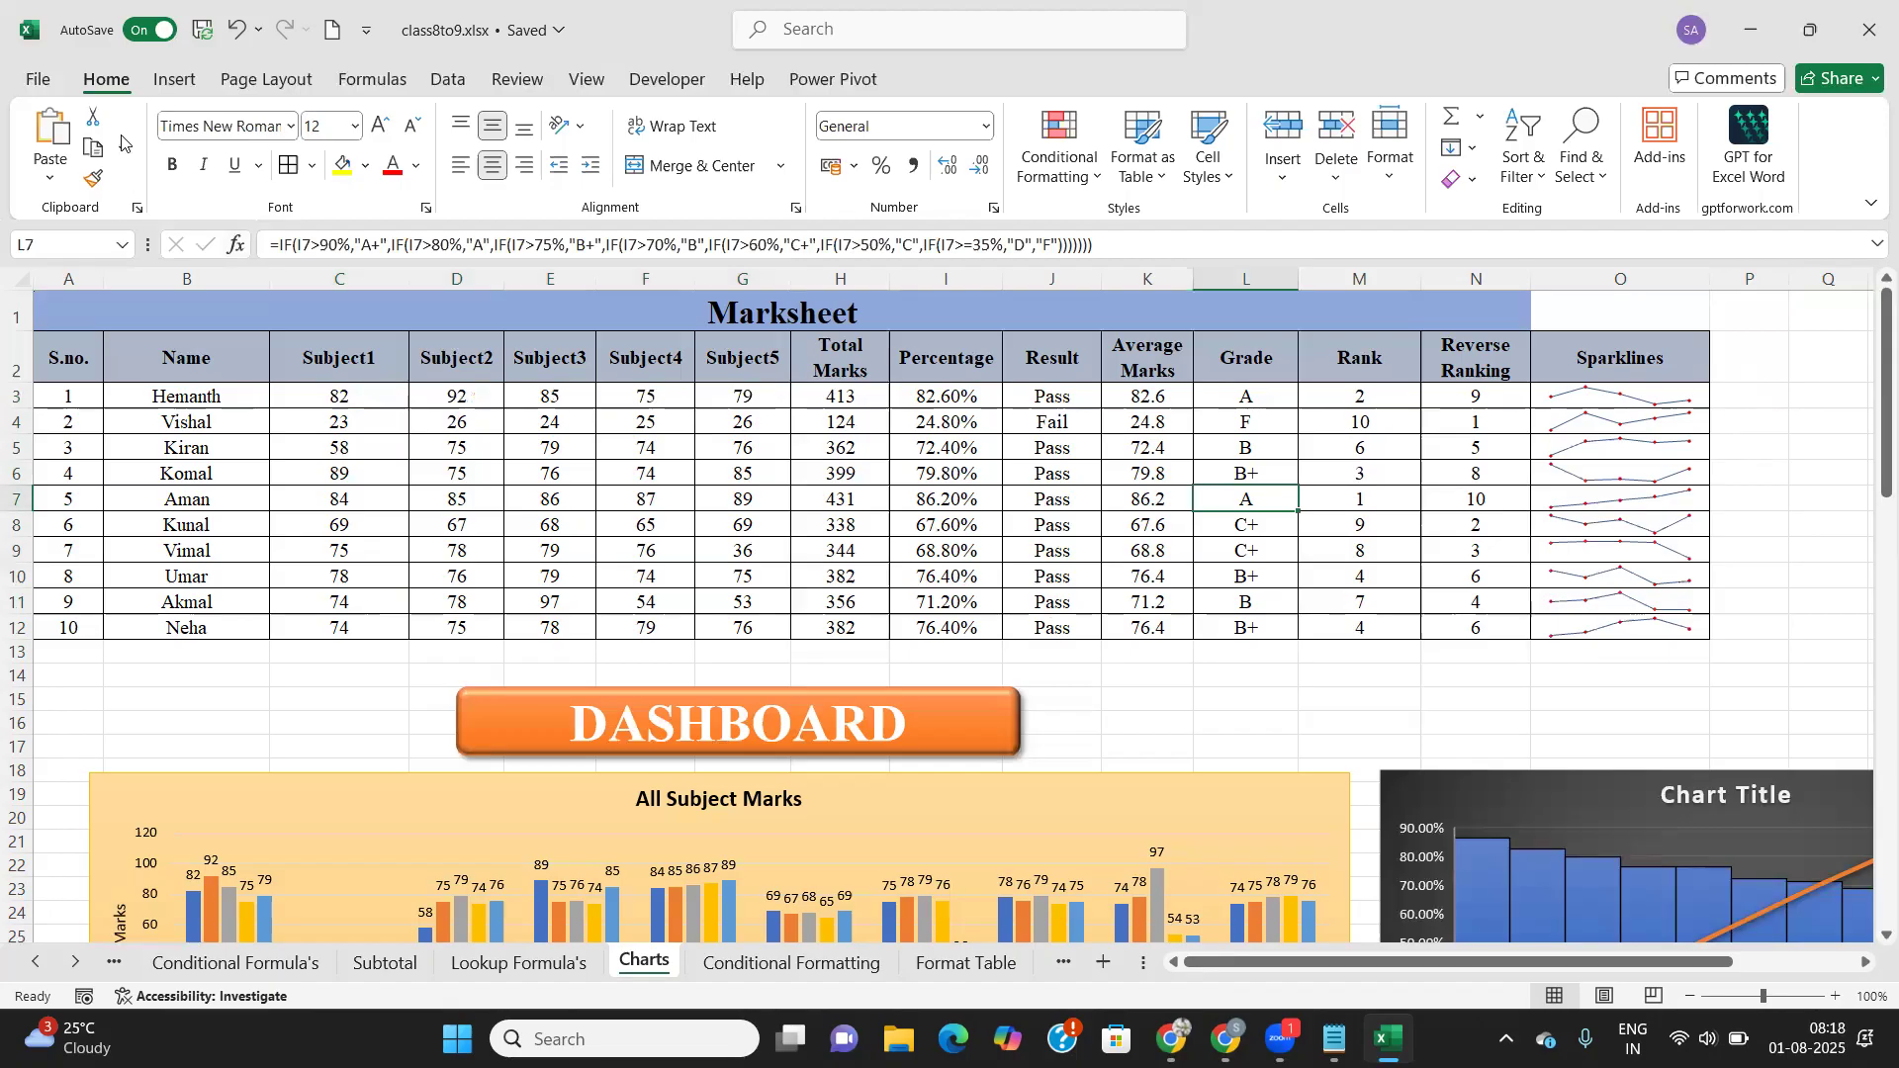
{"action": "left_click", "coordinate": [176, 81]}
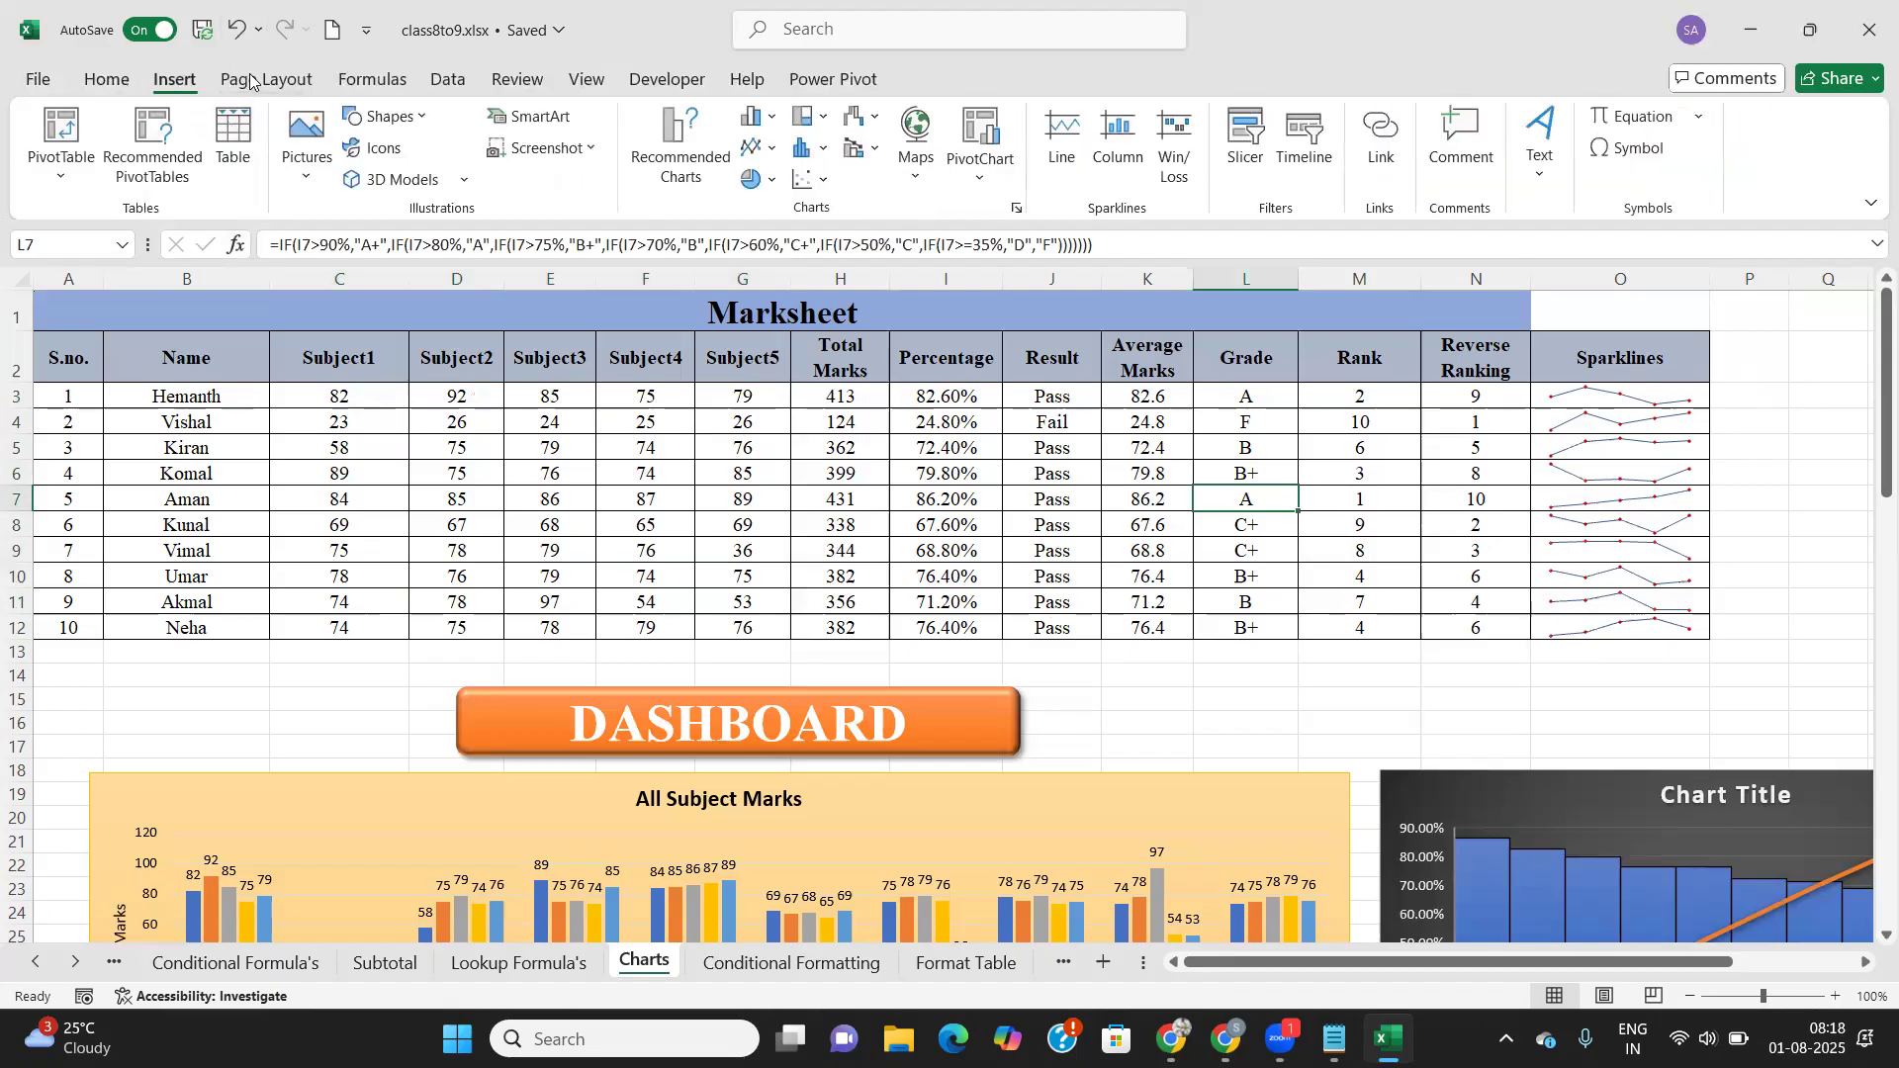
{"action": "left_click", "coordinate": [264, 81]}
{"action": "left_click", "coordinate": [180, 83]}
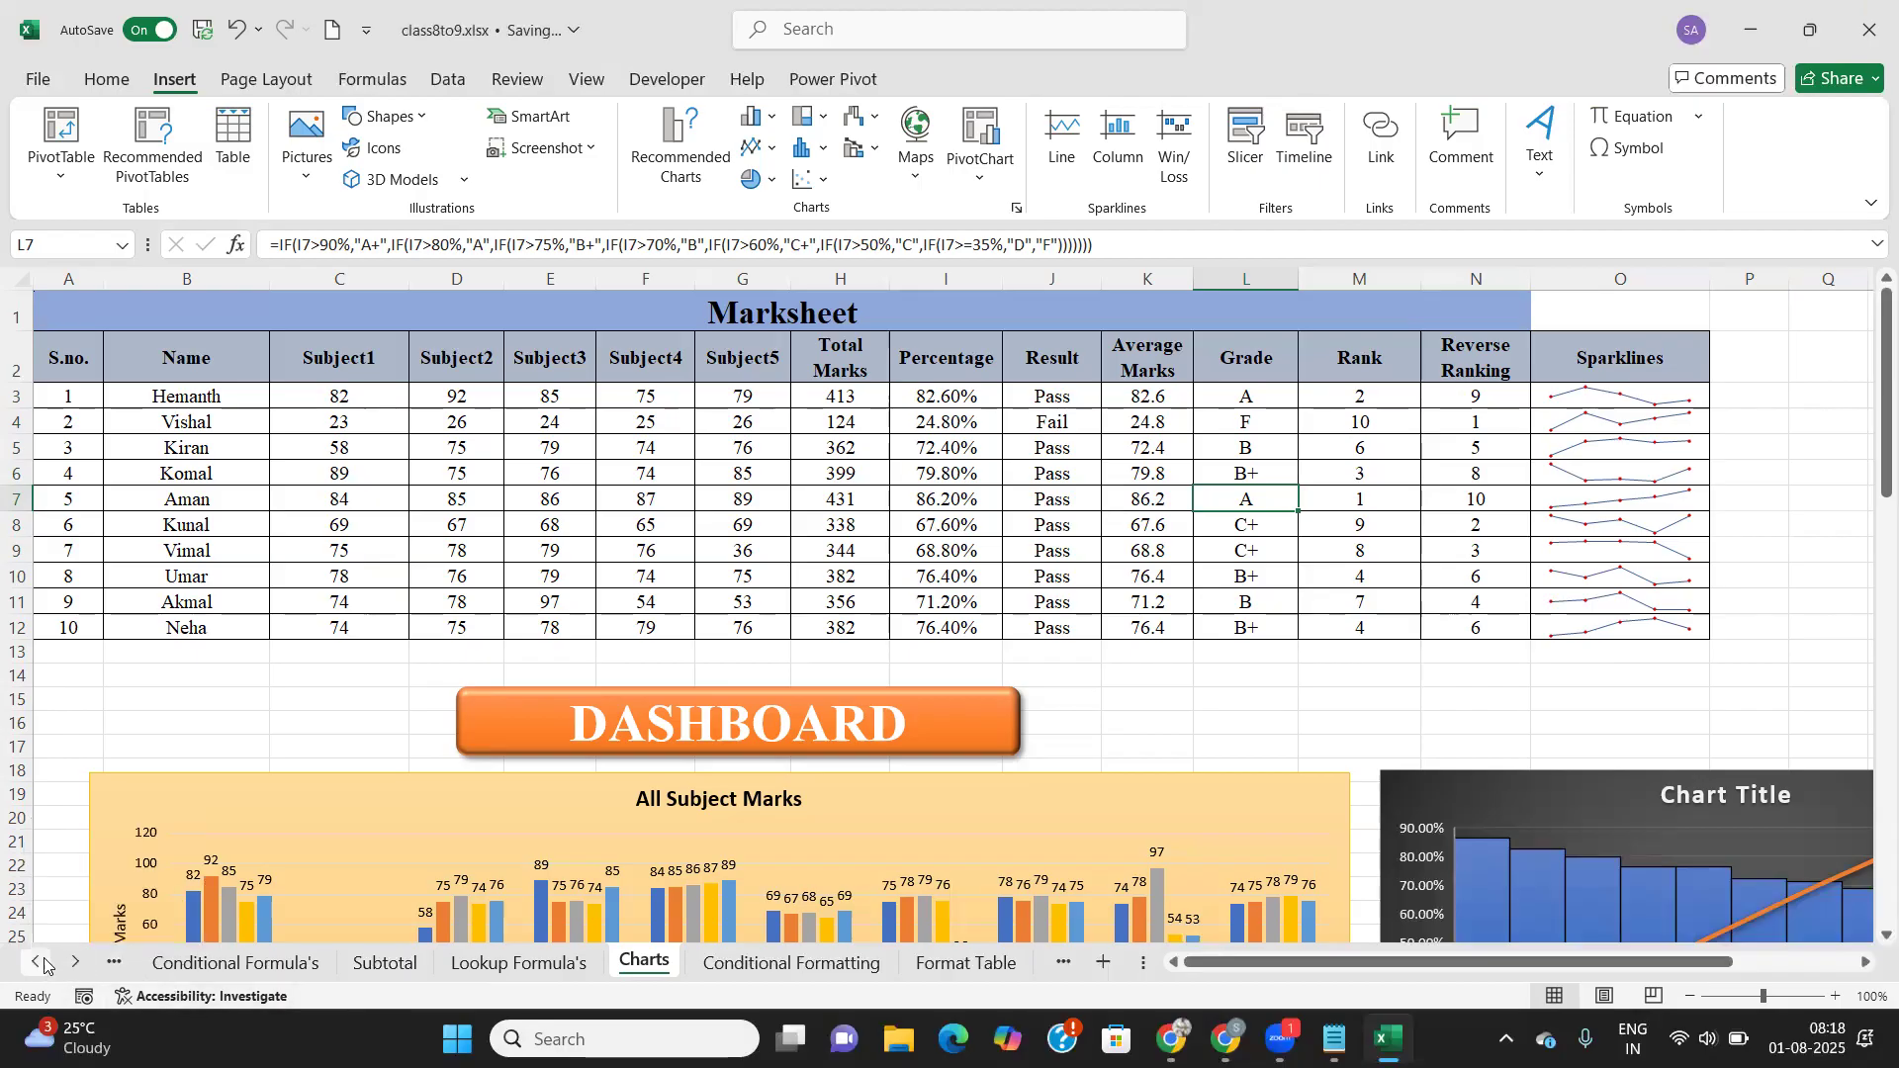
Step: Look through the Lookup Formula's, Subtotal and Conditional Formula's sheets for a suitable data table
{"action": "left_click", "coordinate": [37, 961]}
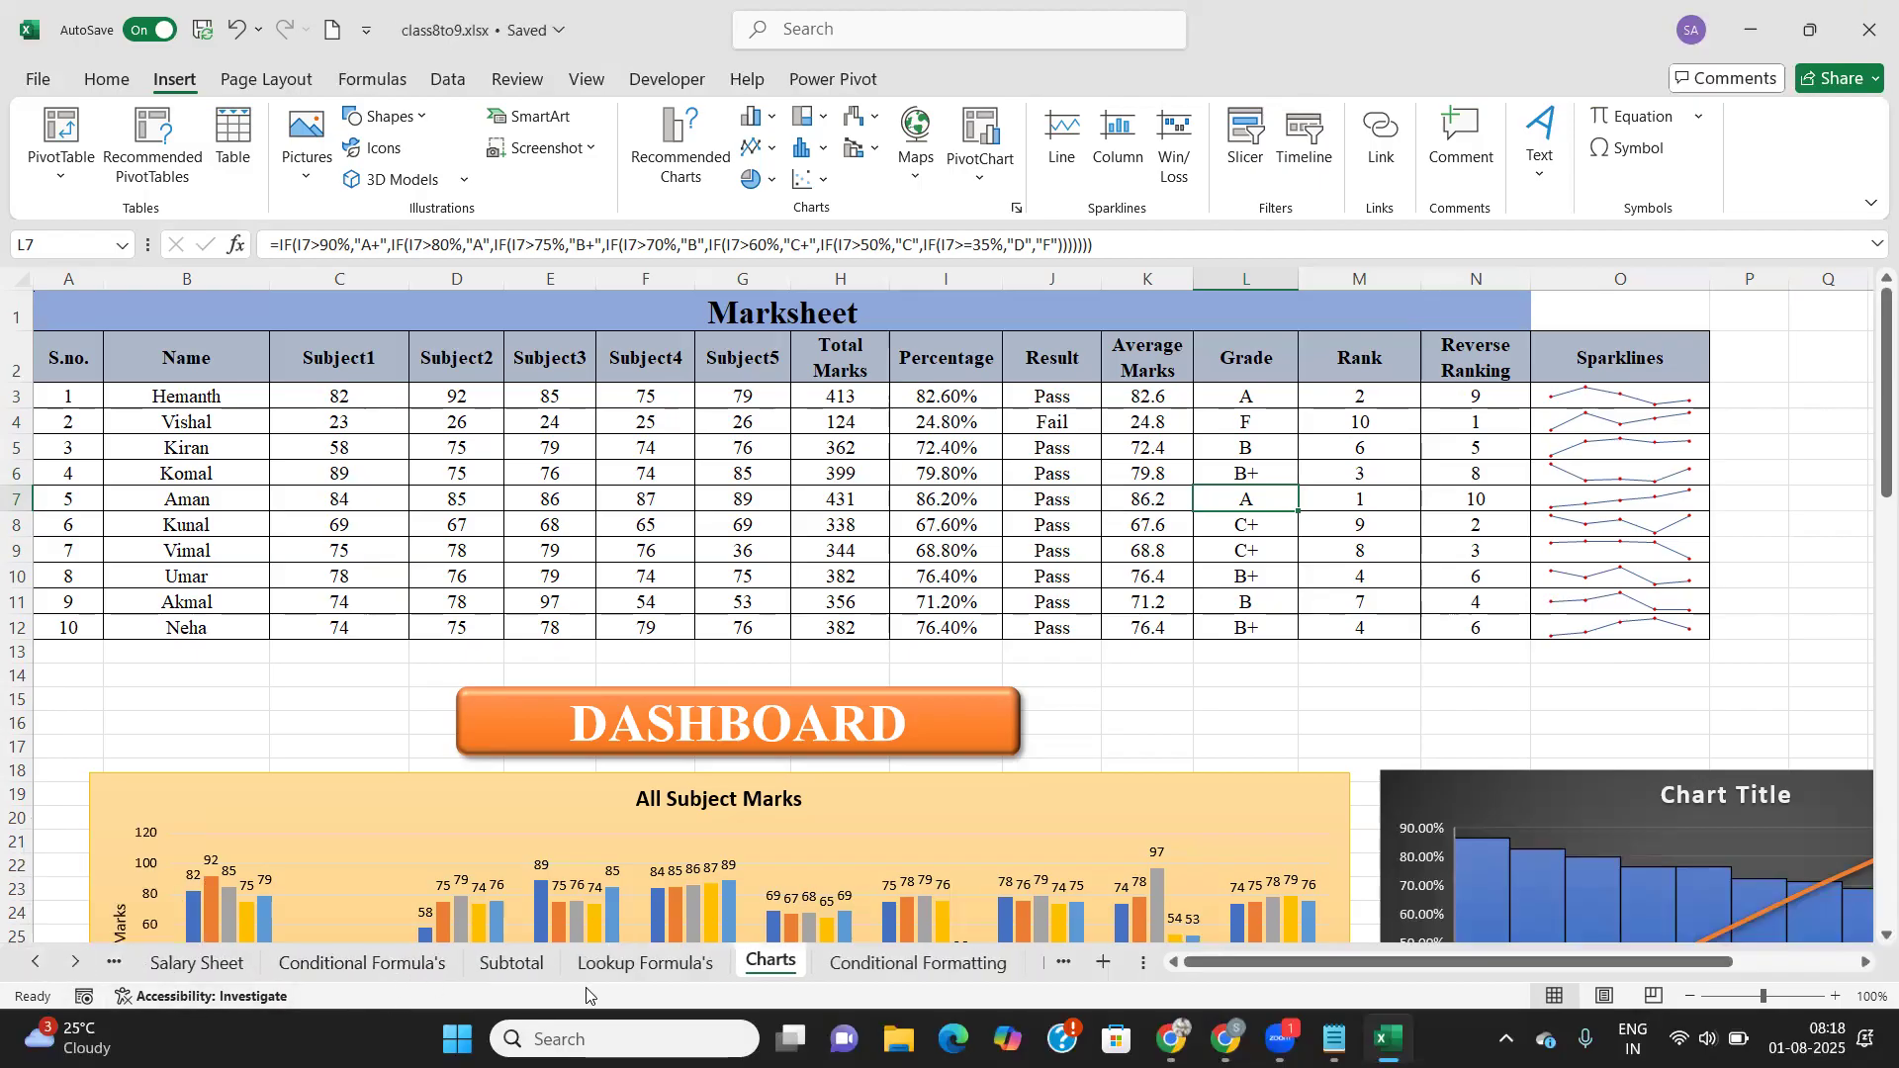
{"action": "left_click", "coordinate": [644, 965]}
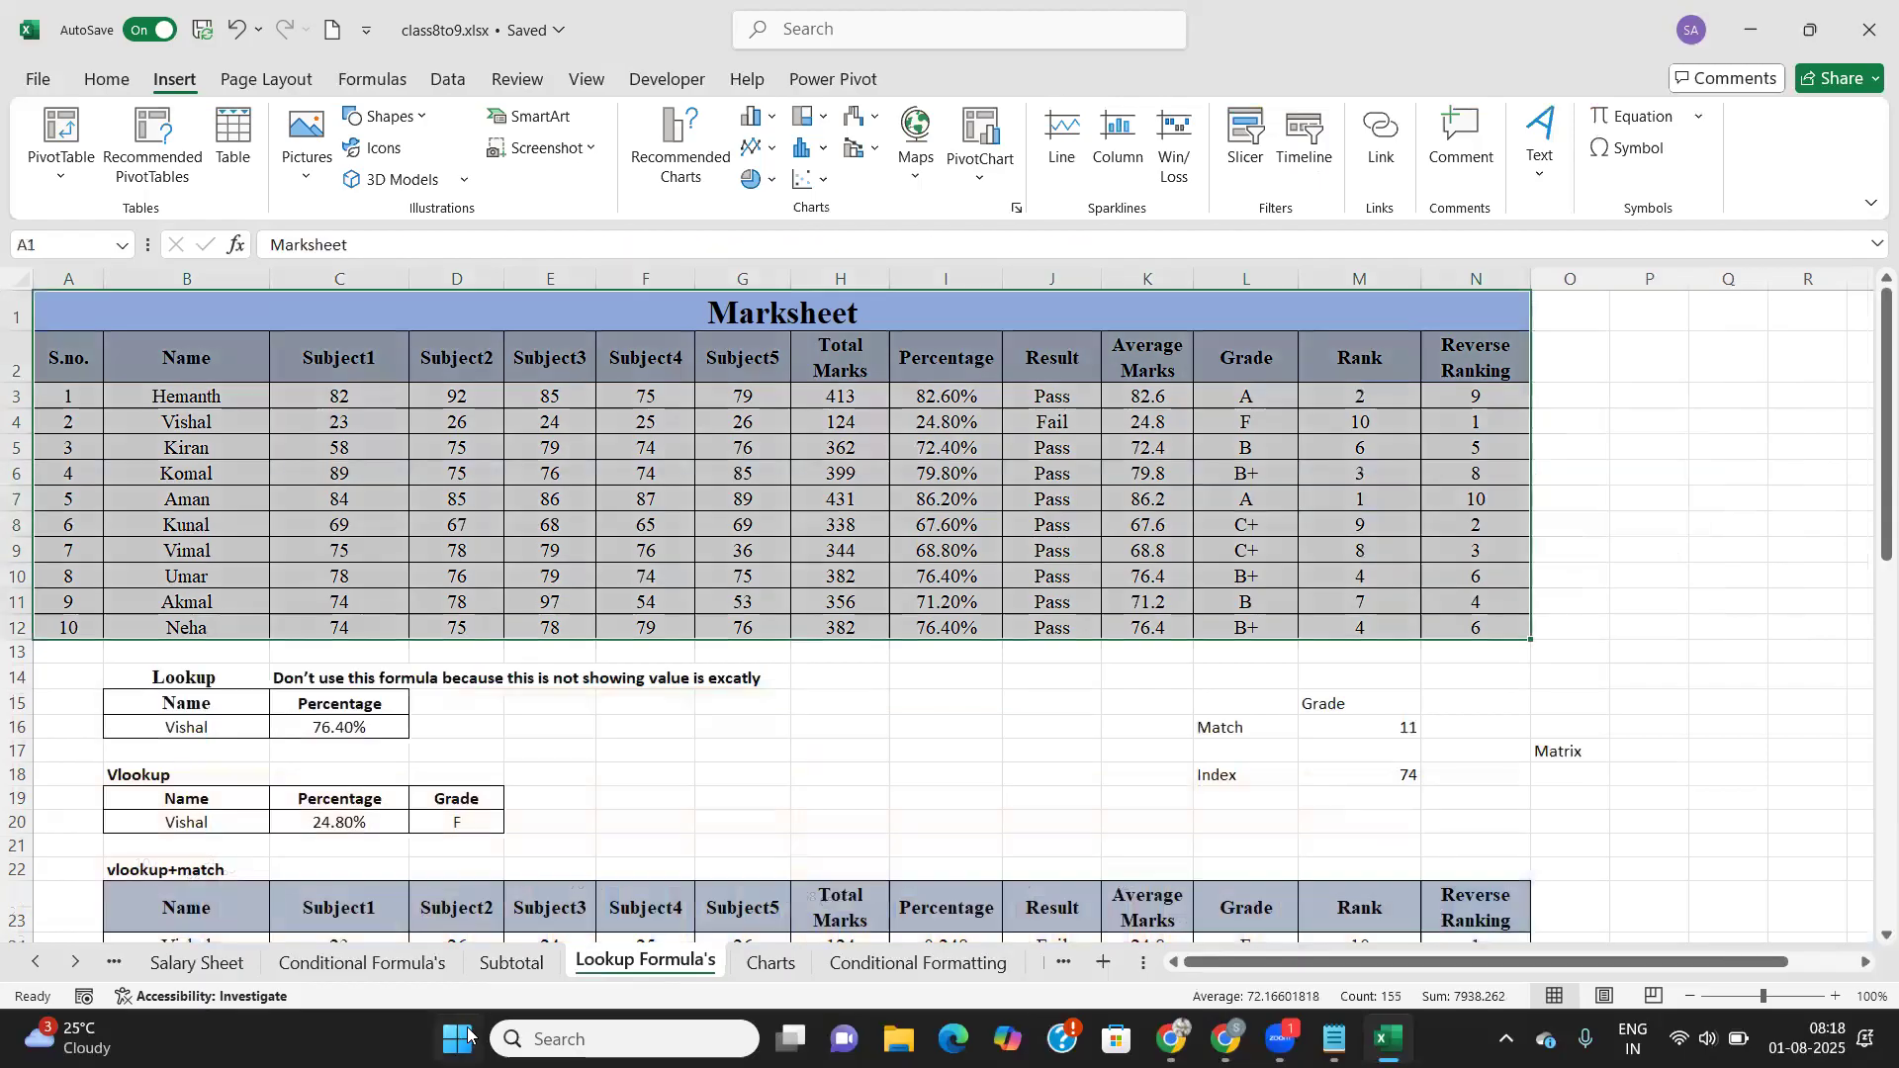
{"action": "left_click", "coordinate": [512, 965]}
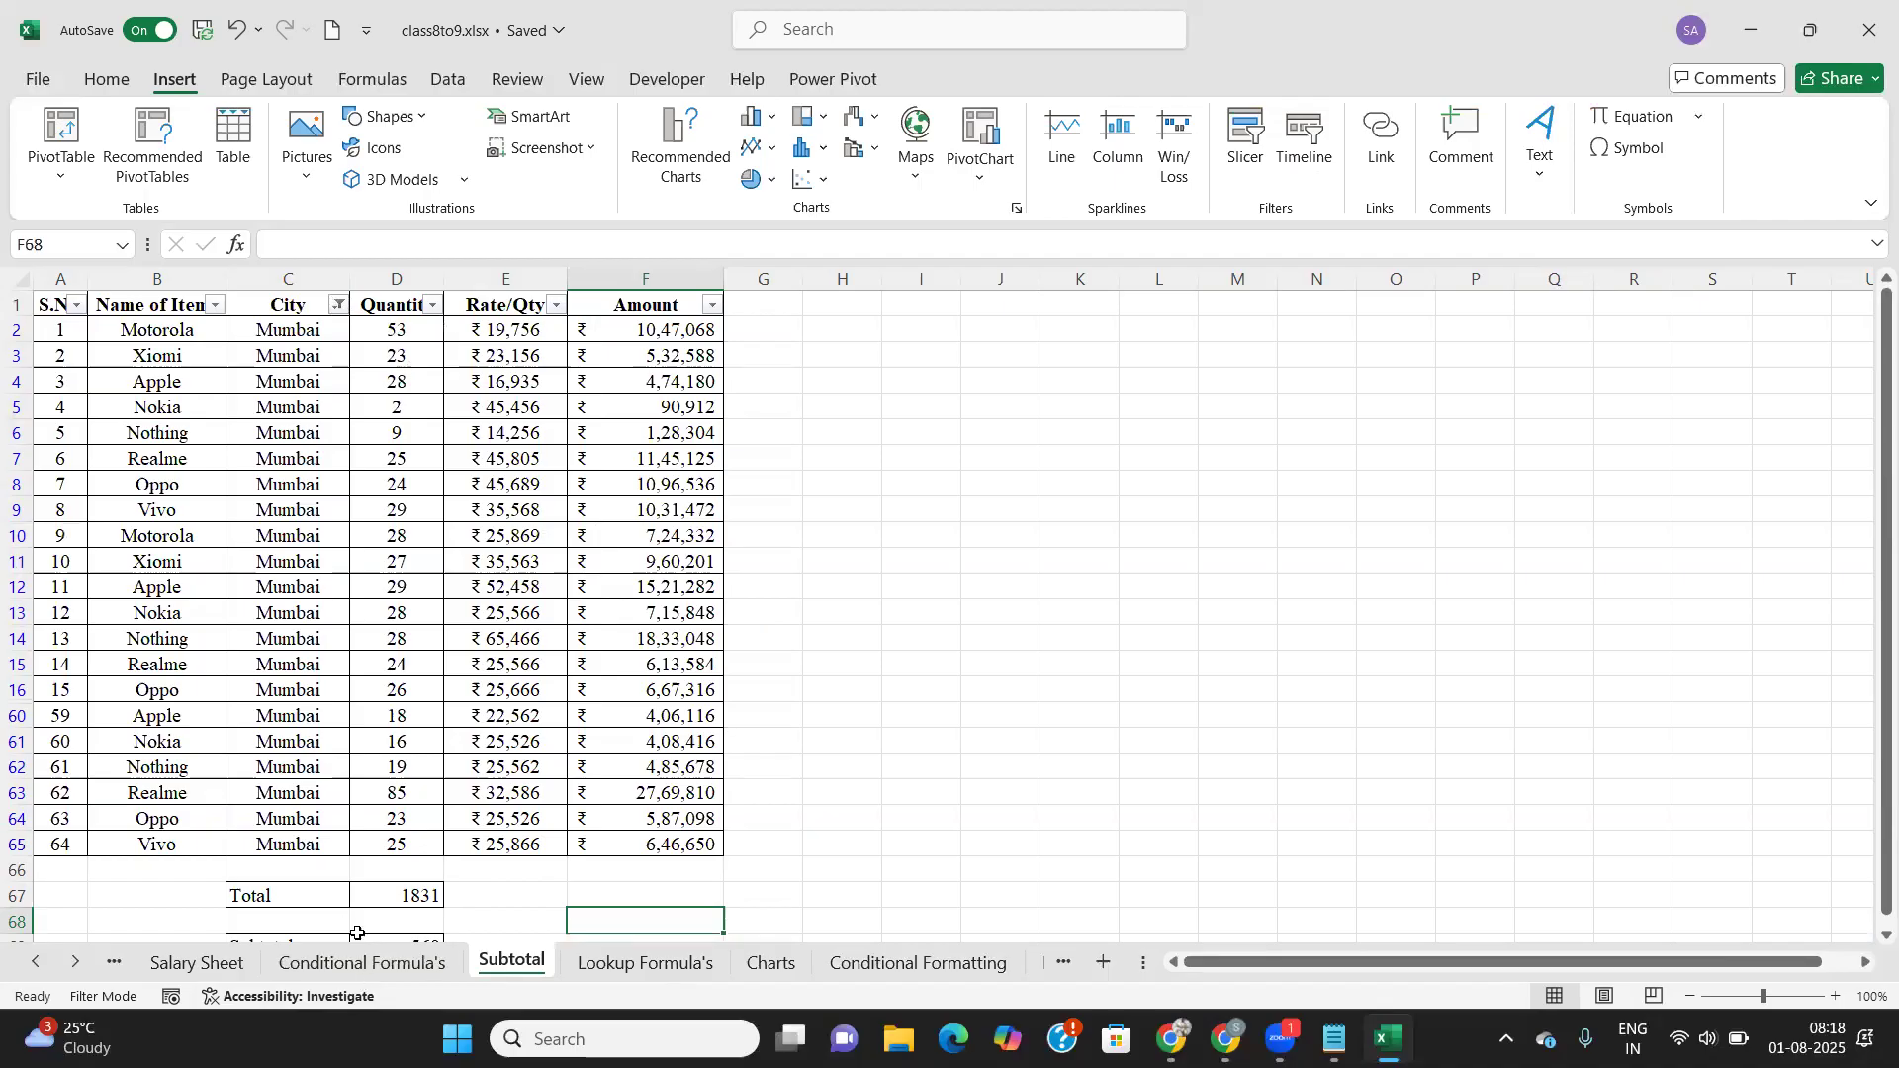
{"action": "left_click", "coordinate": [365, 964]}
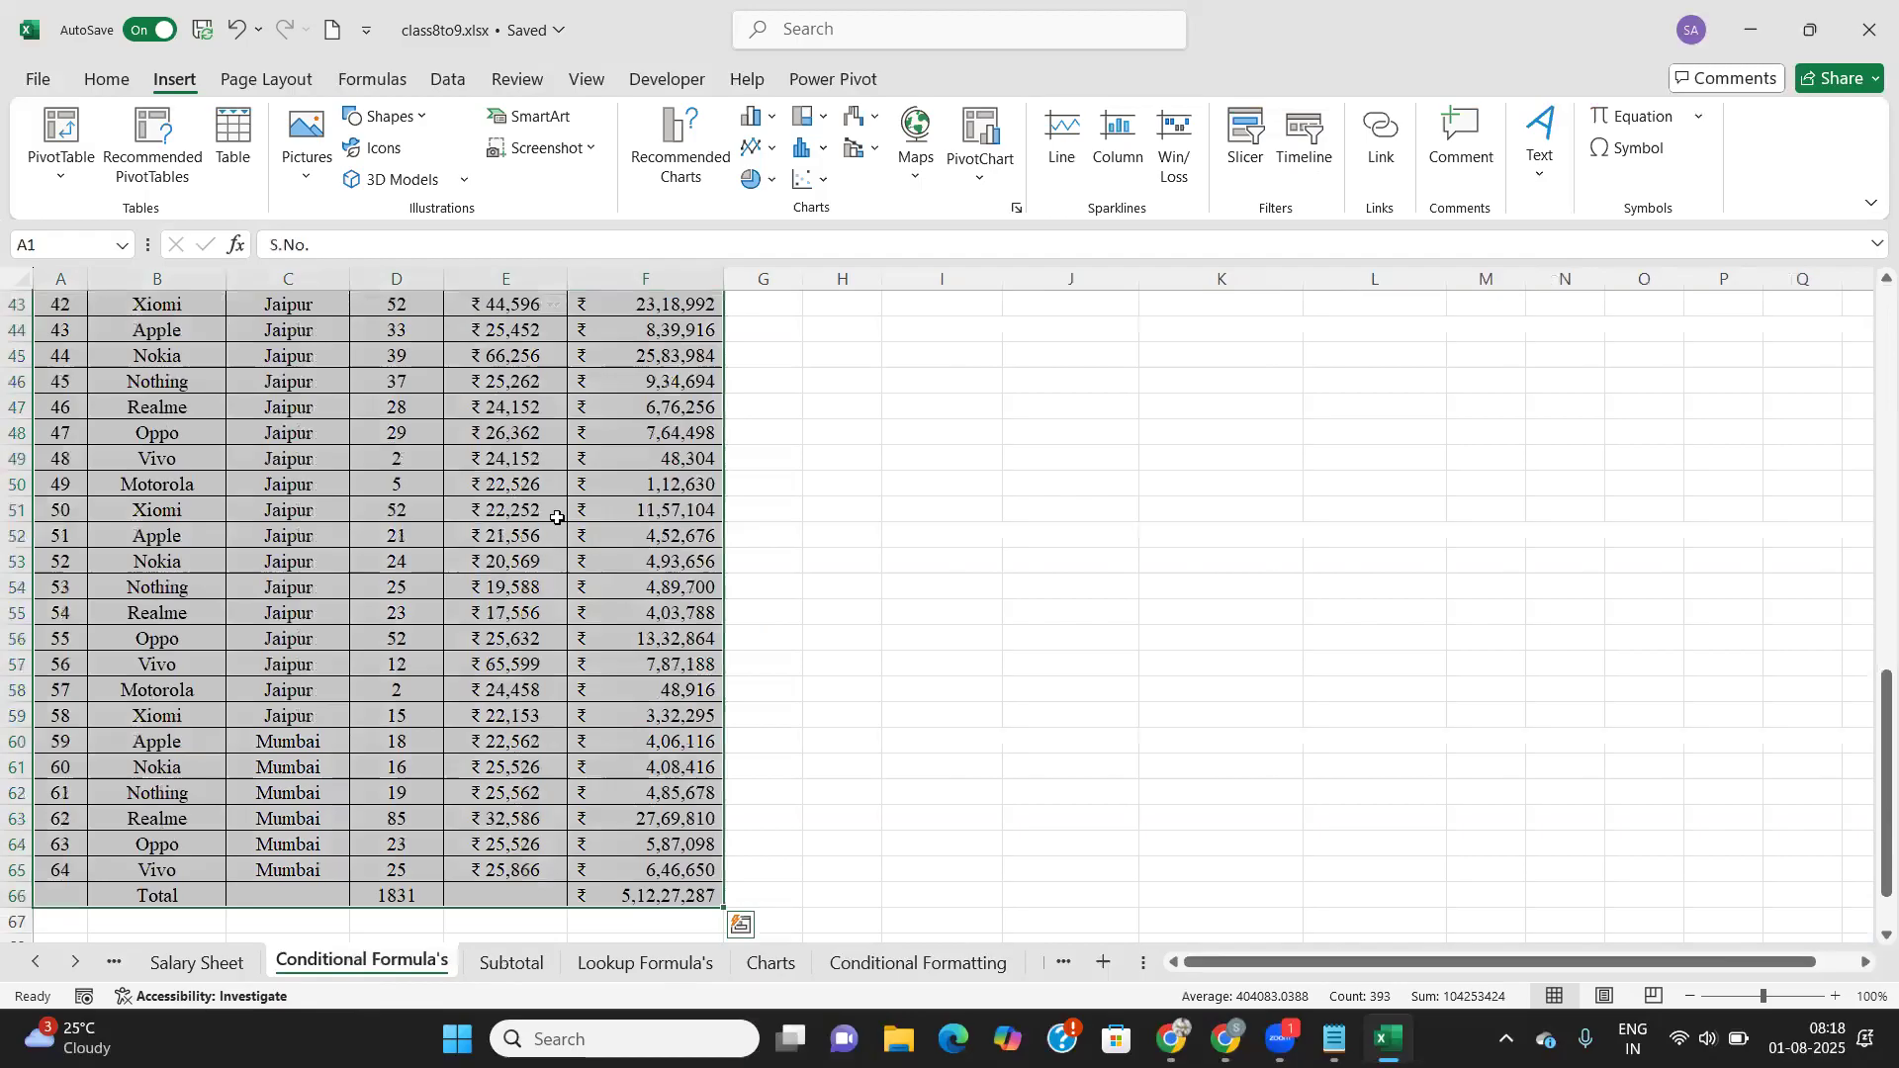
{"action": "scroll", "coordinate": [557, 515], "scroll_direction": "up", "scroll_amount": 13}
{"action": "scroll", "coordinate": [556, 515], "scroll_direction": "down", "scroll_amount": 5}
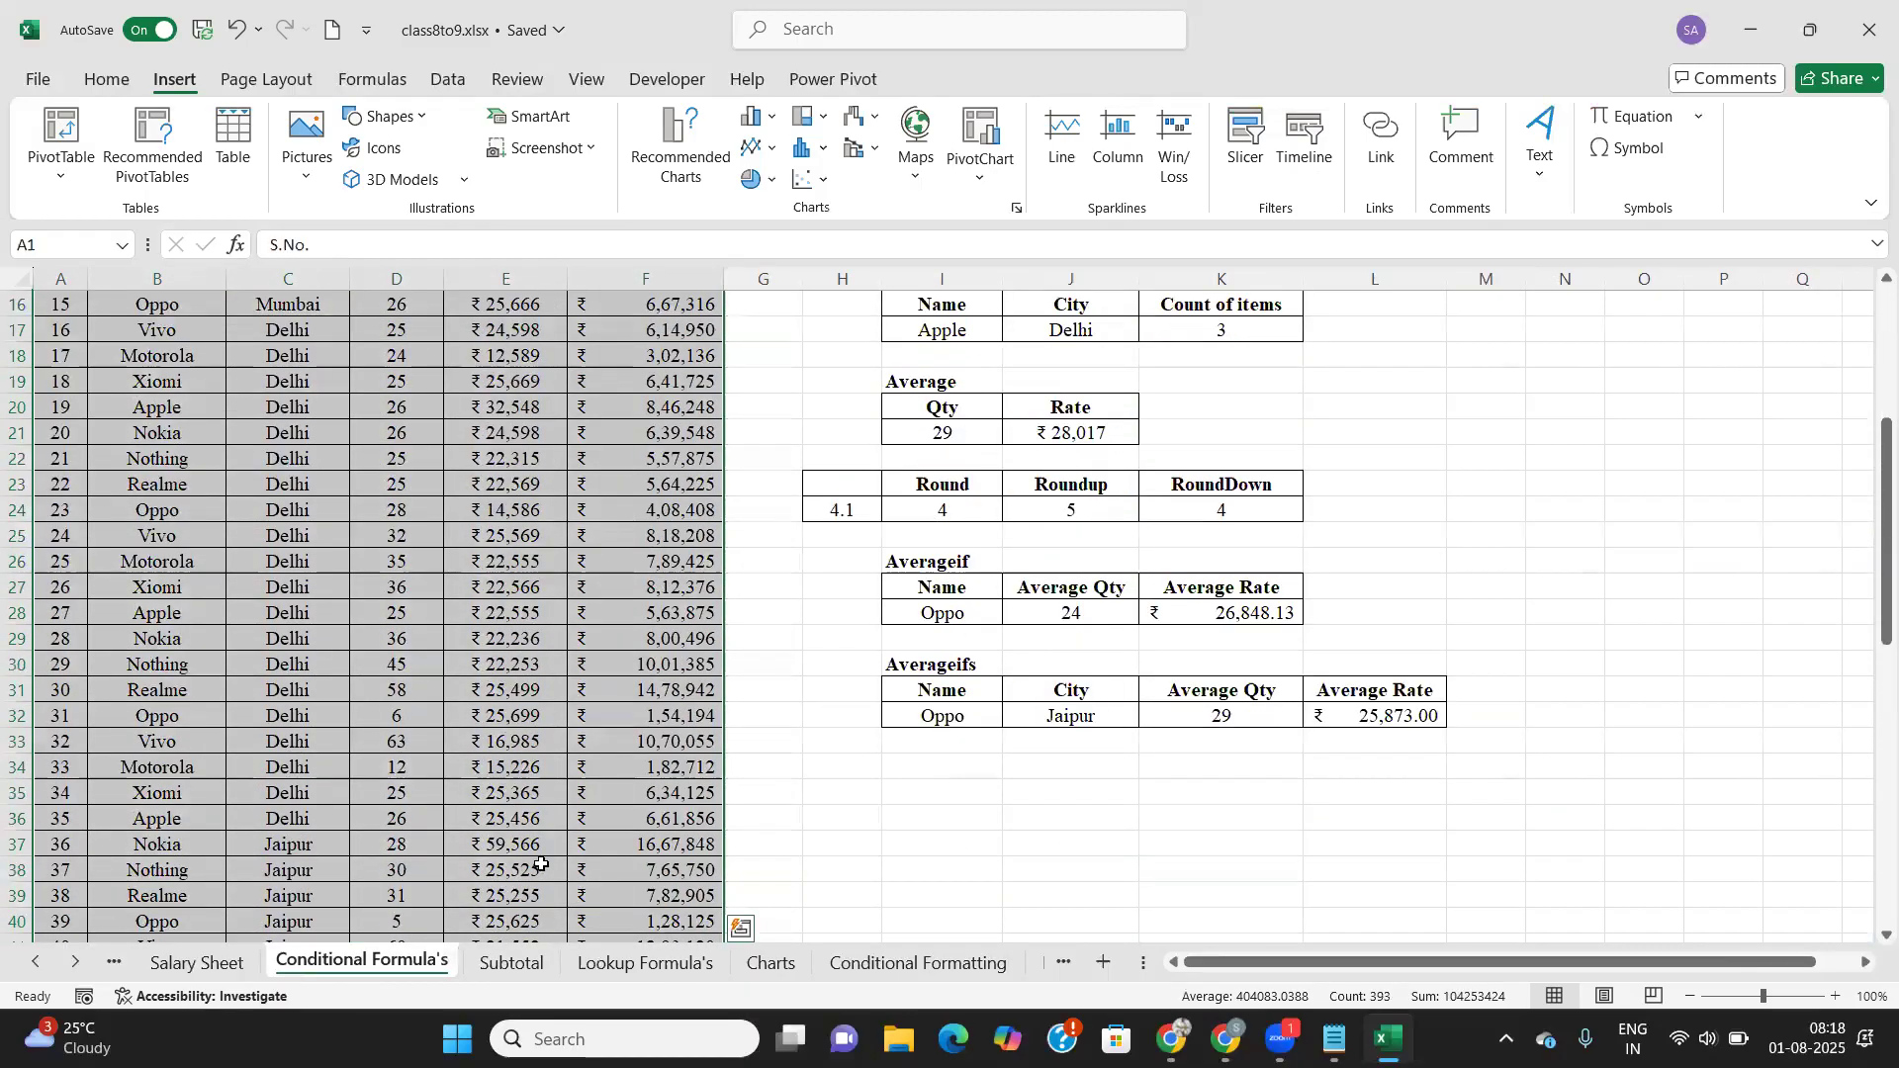
Step: Clear the City filter on the Subtotal sheet and select the full item table, A1:F65
{"action": "left_click", "coordinate": [515, 964]}
{"action": "scroll", "coordinate": [487, 516], "scroll_direction": "up", "scroll_amount": 5}
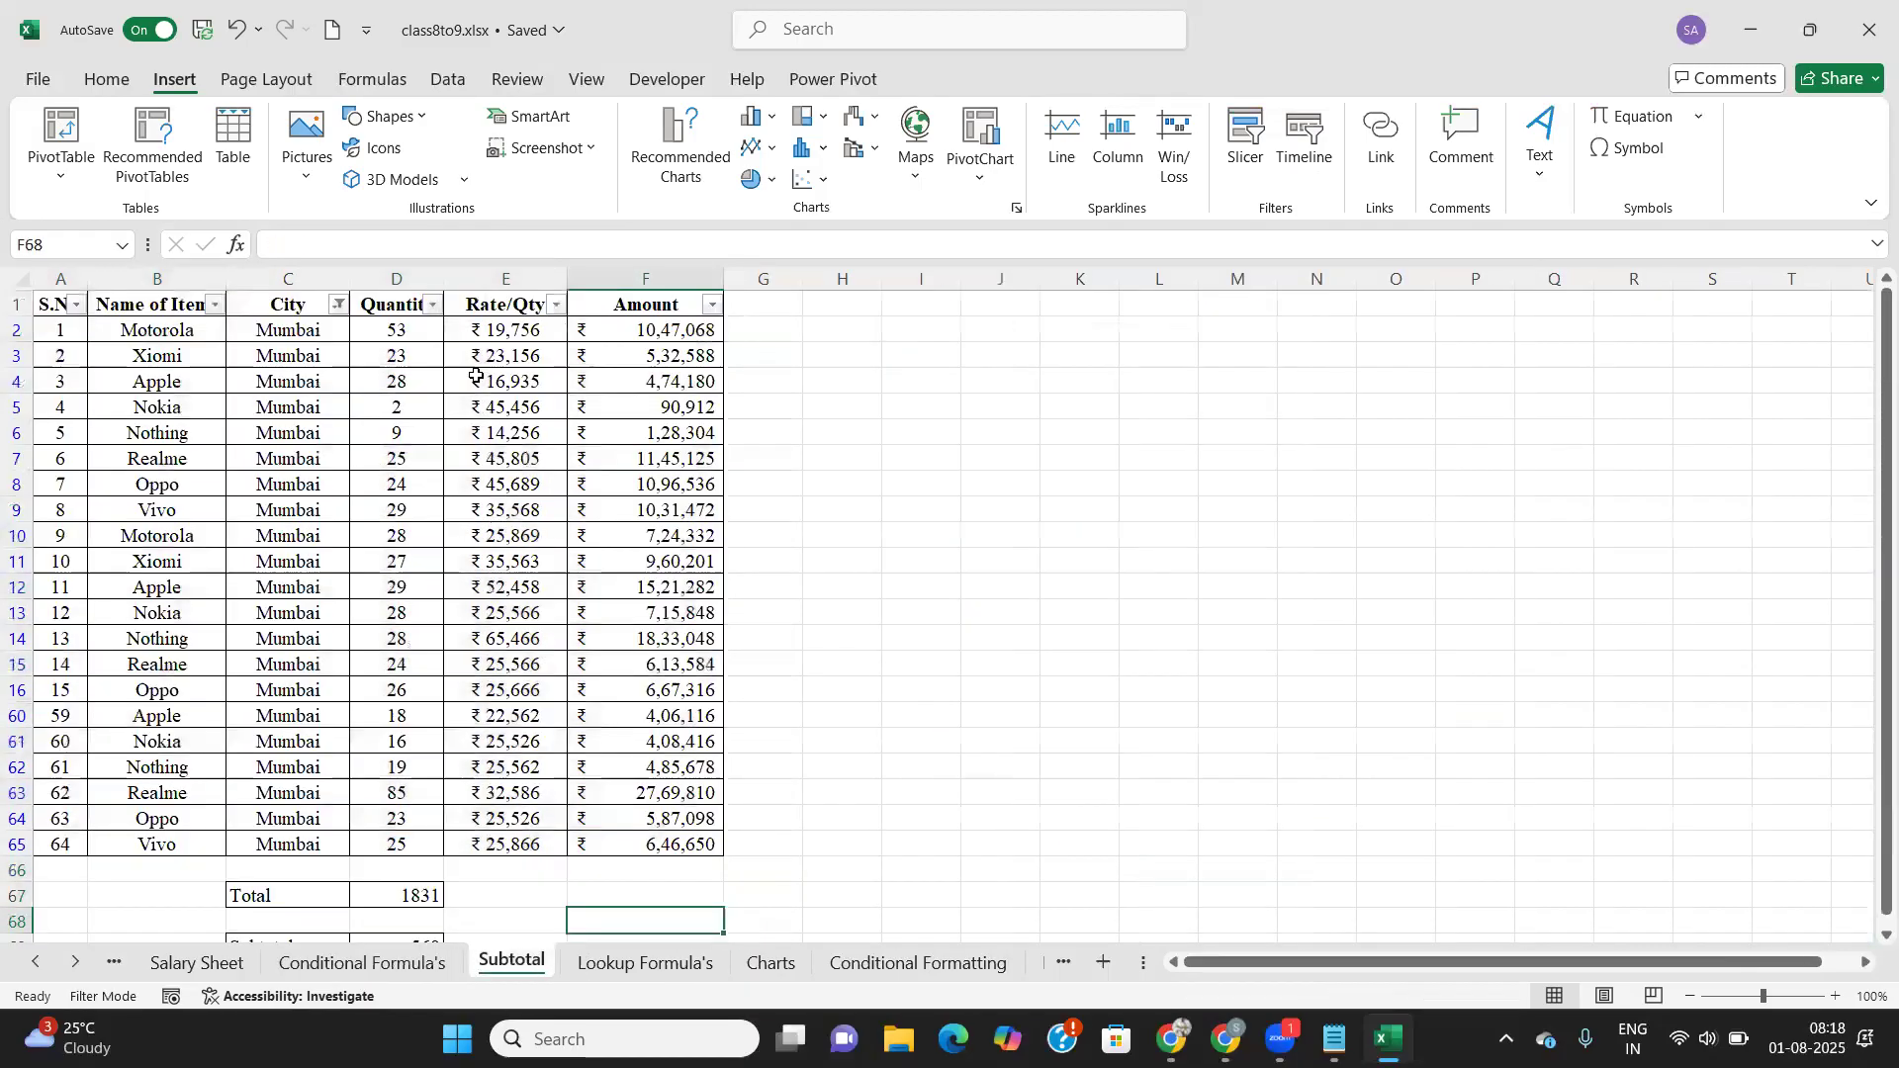
{"action": "left_click", "coordinate": [346, 308]}
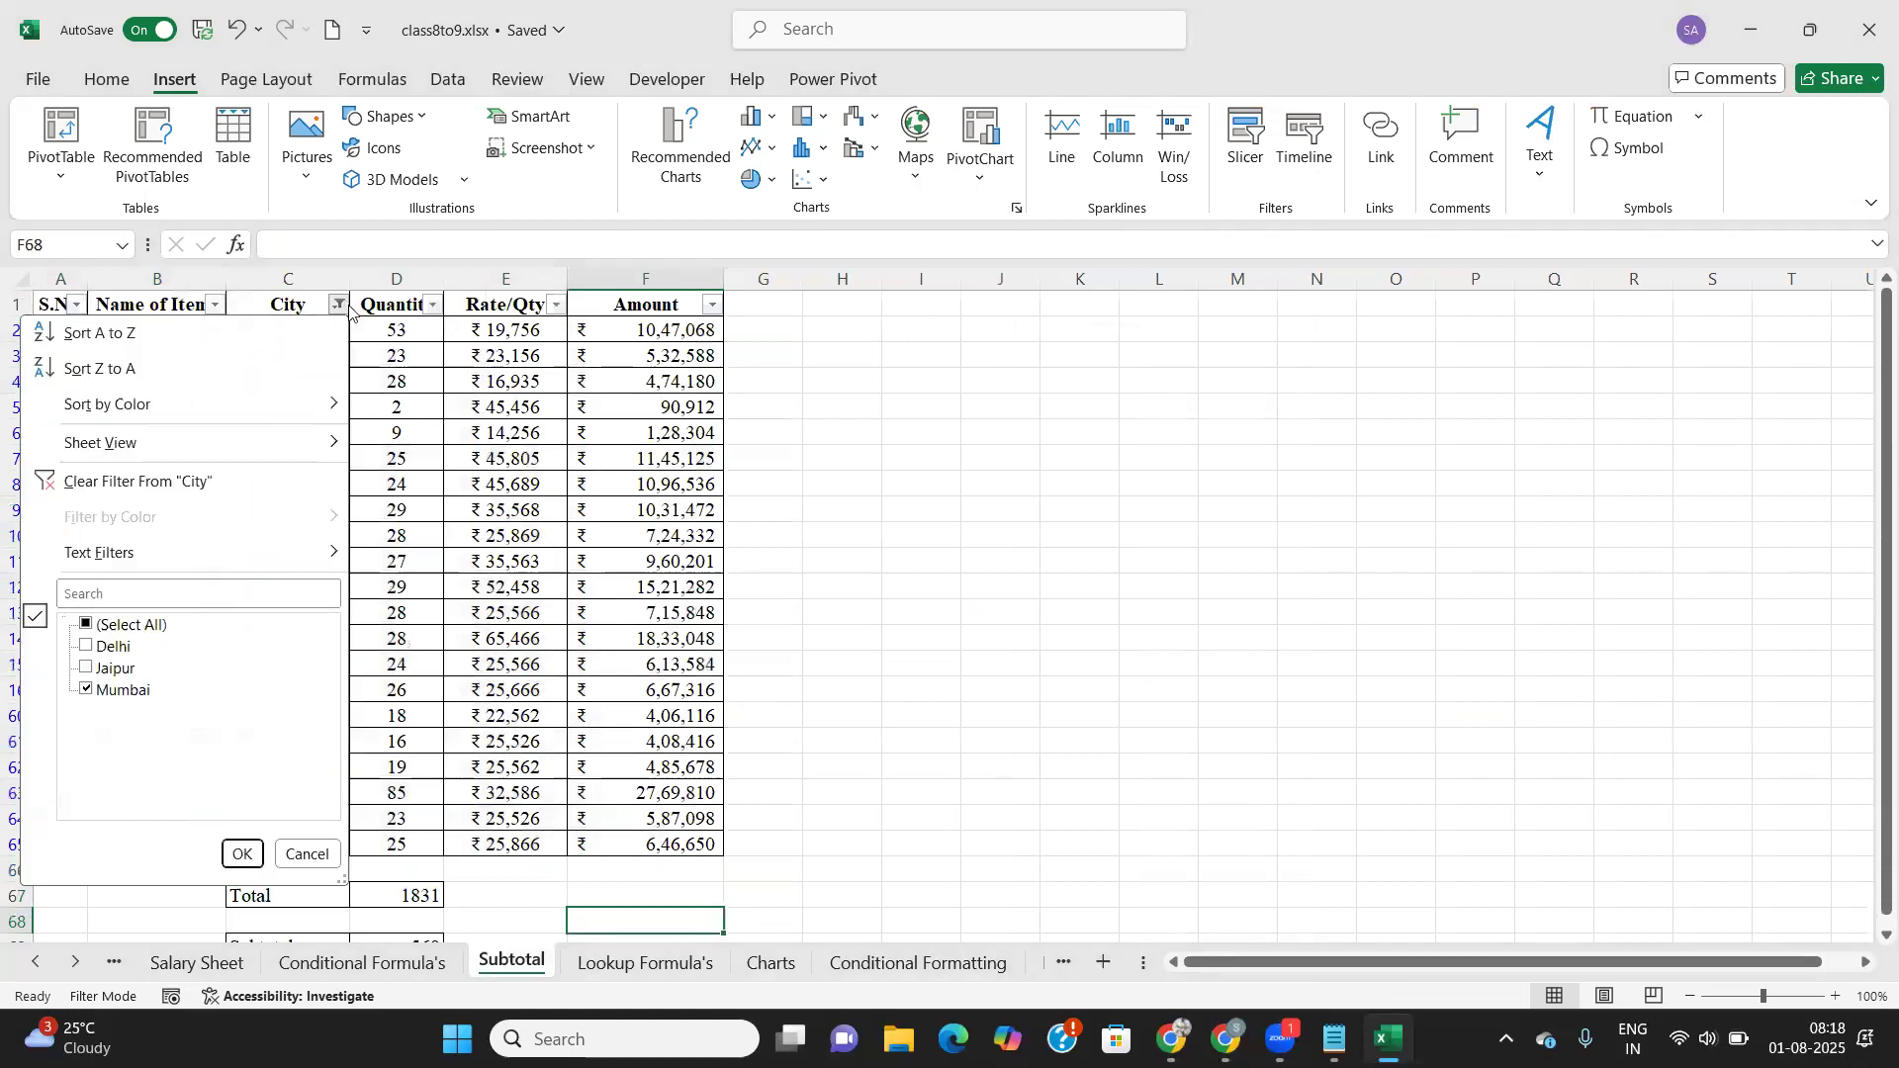
{"action": "left_click", "coordinate": [154, 480]}
{"action": "left_click_drag", "start_coordinate": [51, 305], "coordinate": [606, 847]}
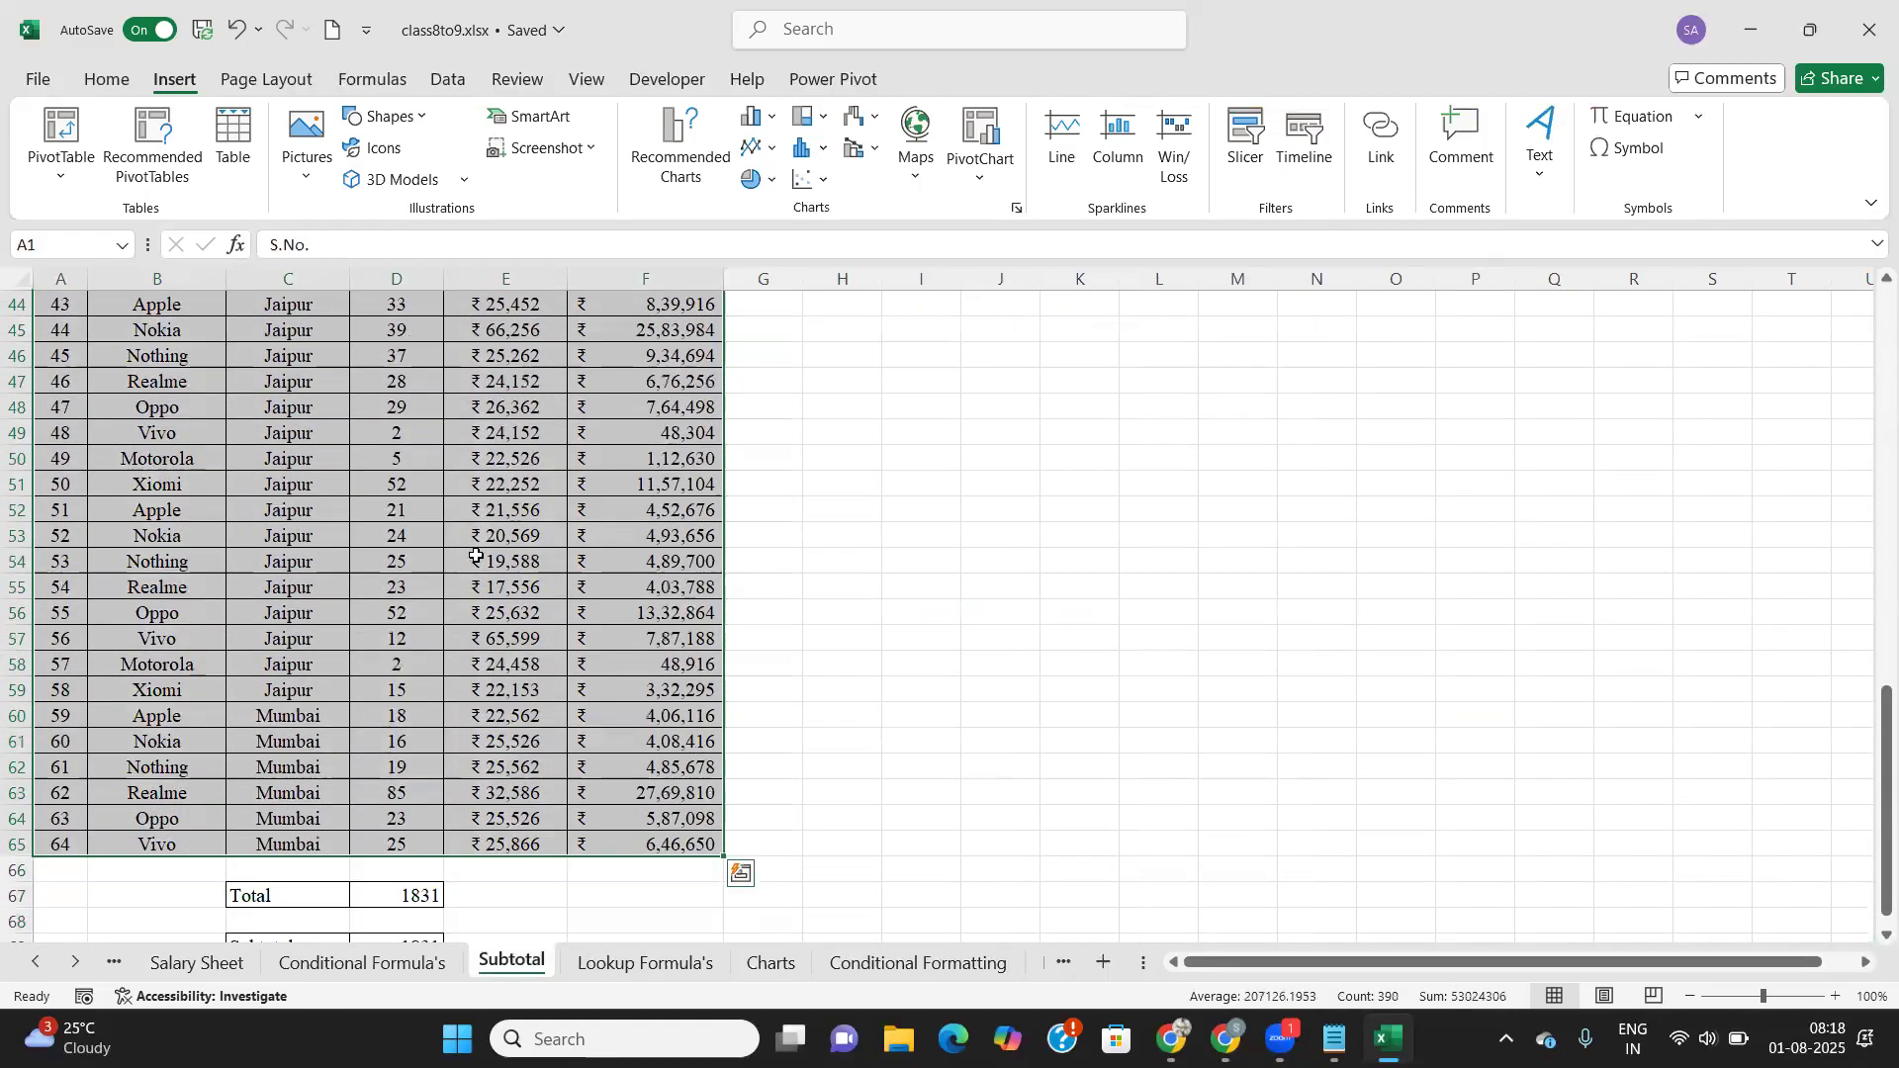
Step: Return to the start of the Subtotal sheet and deselect the item table by selecting cell I6
{"action": "scroll", "coordinate": [476, 556], "scroll_direction": "up", "scroll_amount": 14}
{"action": "scroll", "coordinate": [475, 555], "scroll_direction": "up", "scroll_amount": 1}
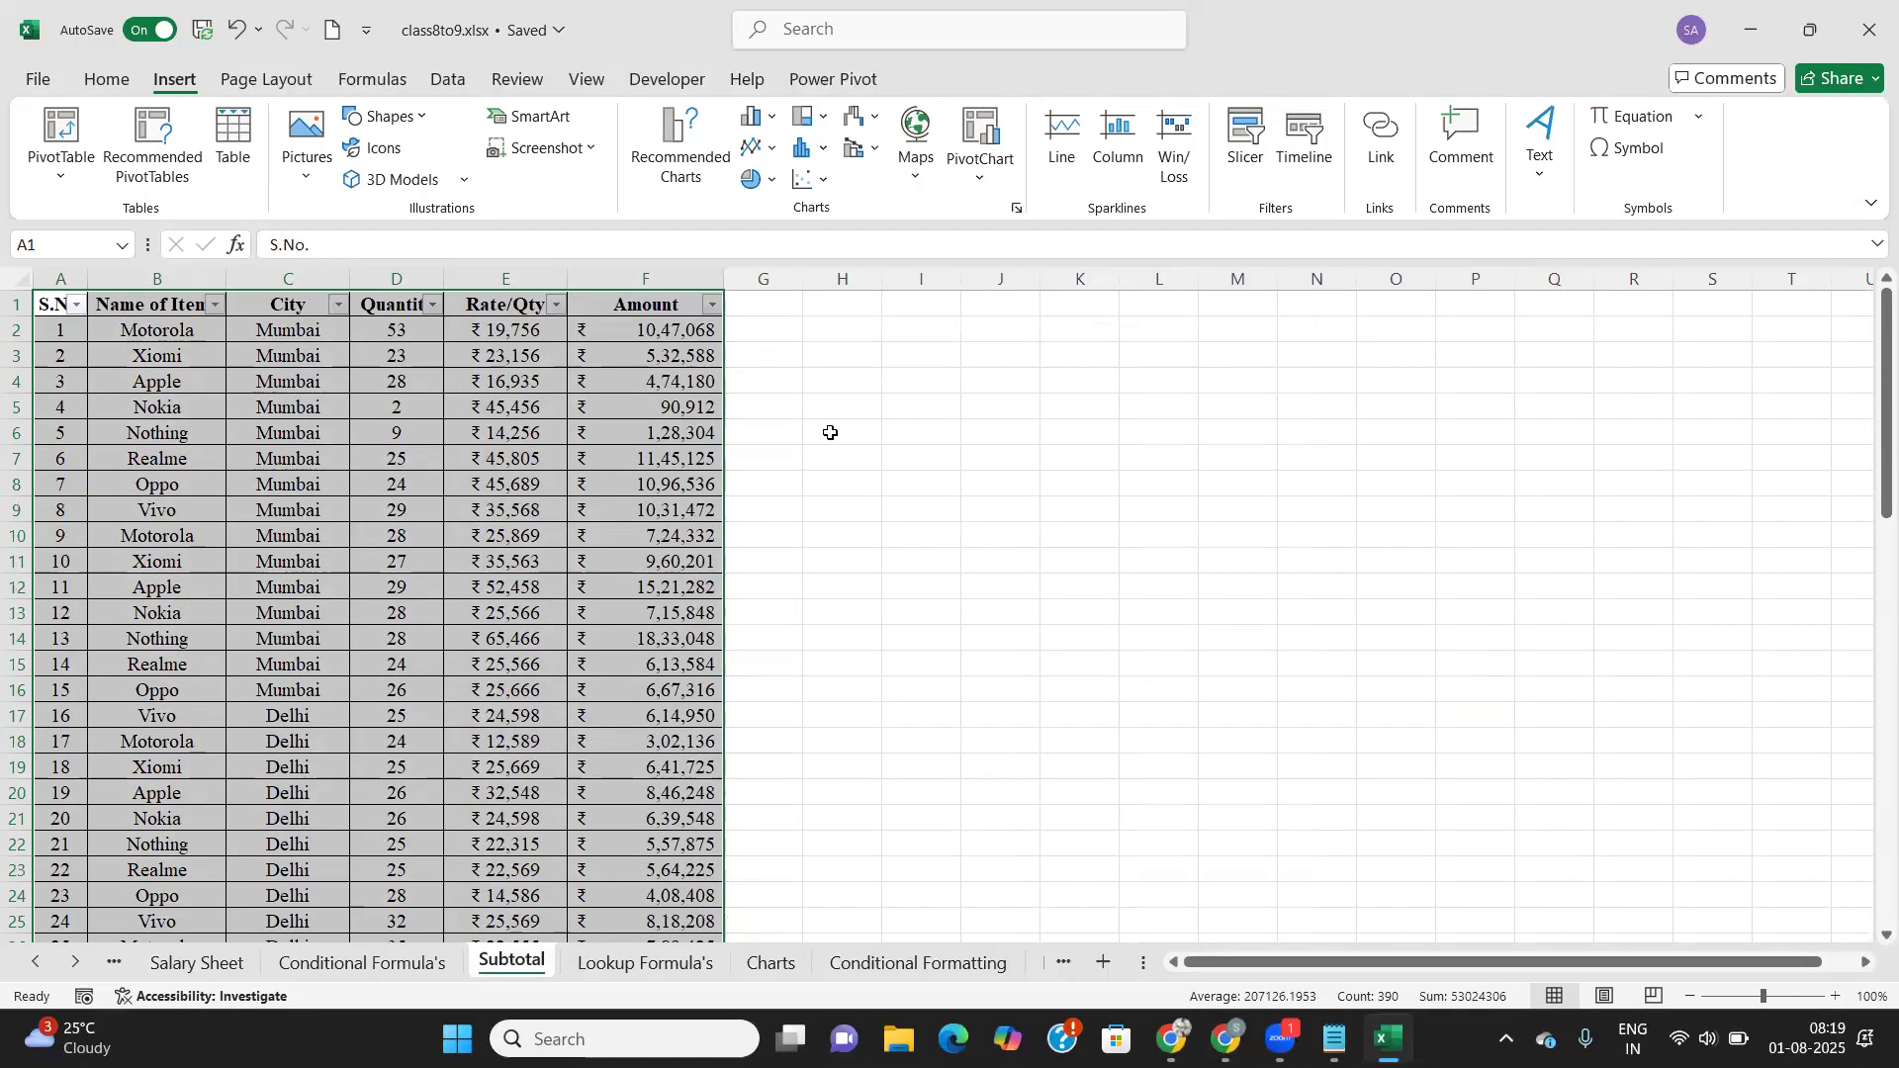
{"action": "left_click", "coordinate": [885, 435]}
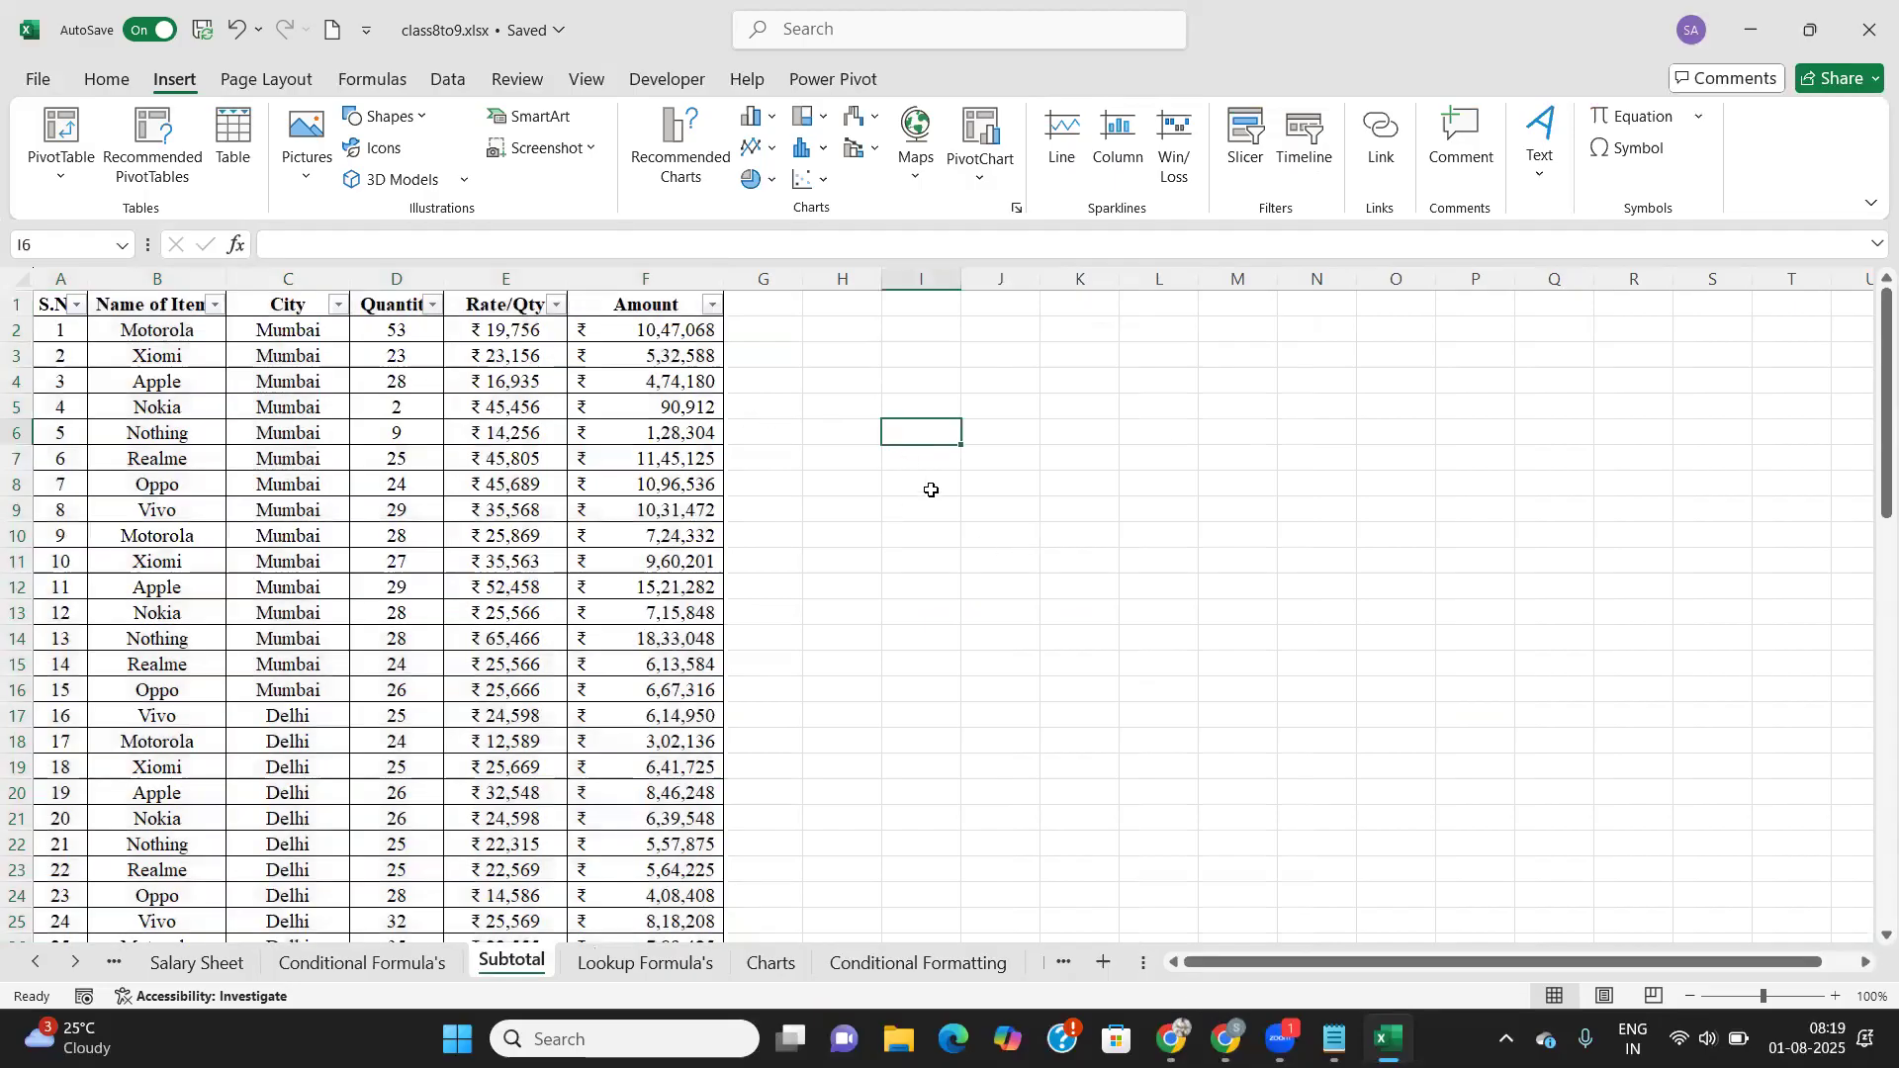
Step: Switch from the Sample - Superstore workbook back to class8to9.xlsx, add a new worksheet after Subtotal, and paste the copied Orders data at A1
{"action": "mouse_move", "coordinate": [1225, 1038]}
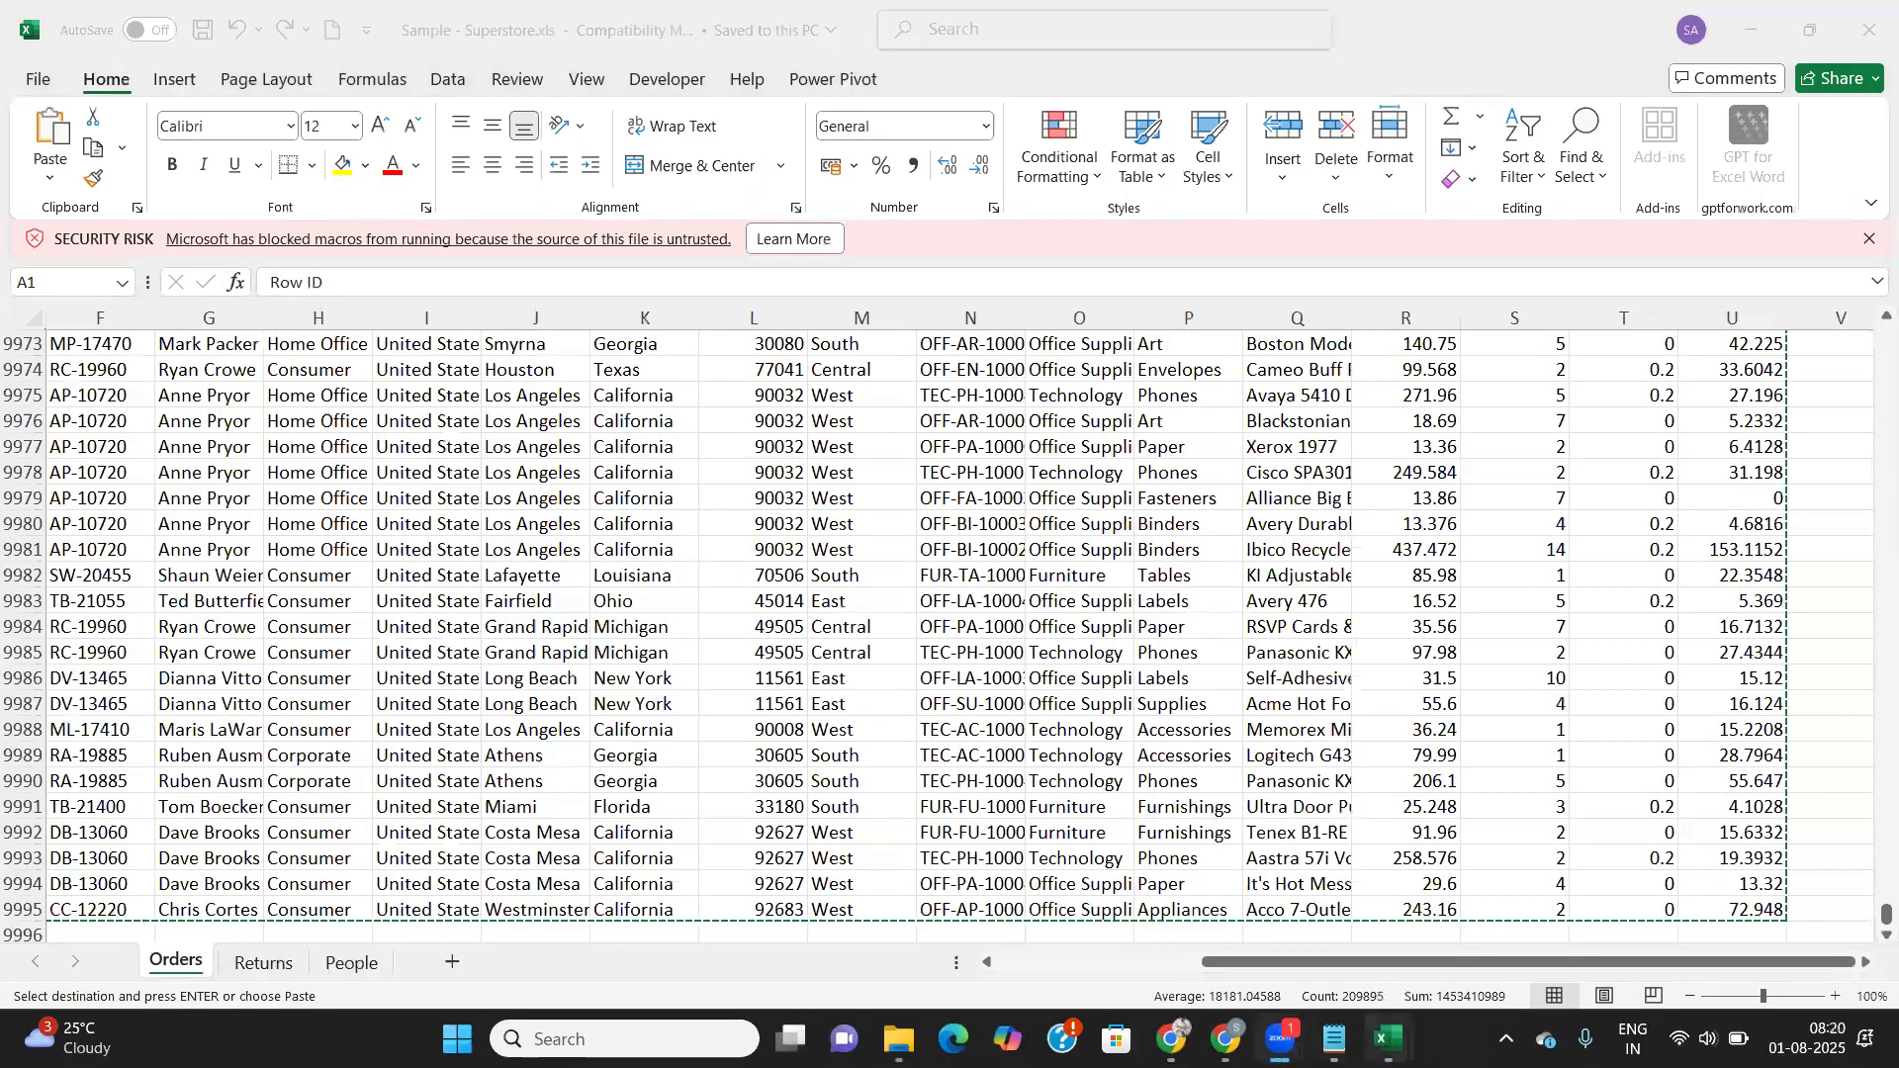
{"action": "mouse_move", "coordinate": [1387, 1038]}
{"action": "left_click", "coordinate": [1272, 919]}
{"action": "scroll", "coordinate": [781, 538], "scroll_direction": "down", "scroll_amount": 3}
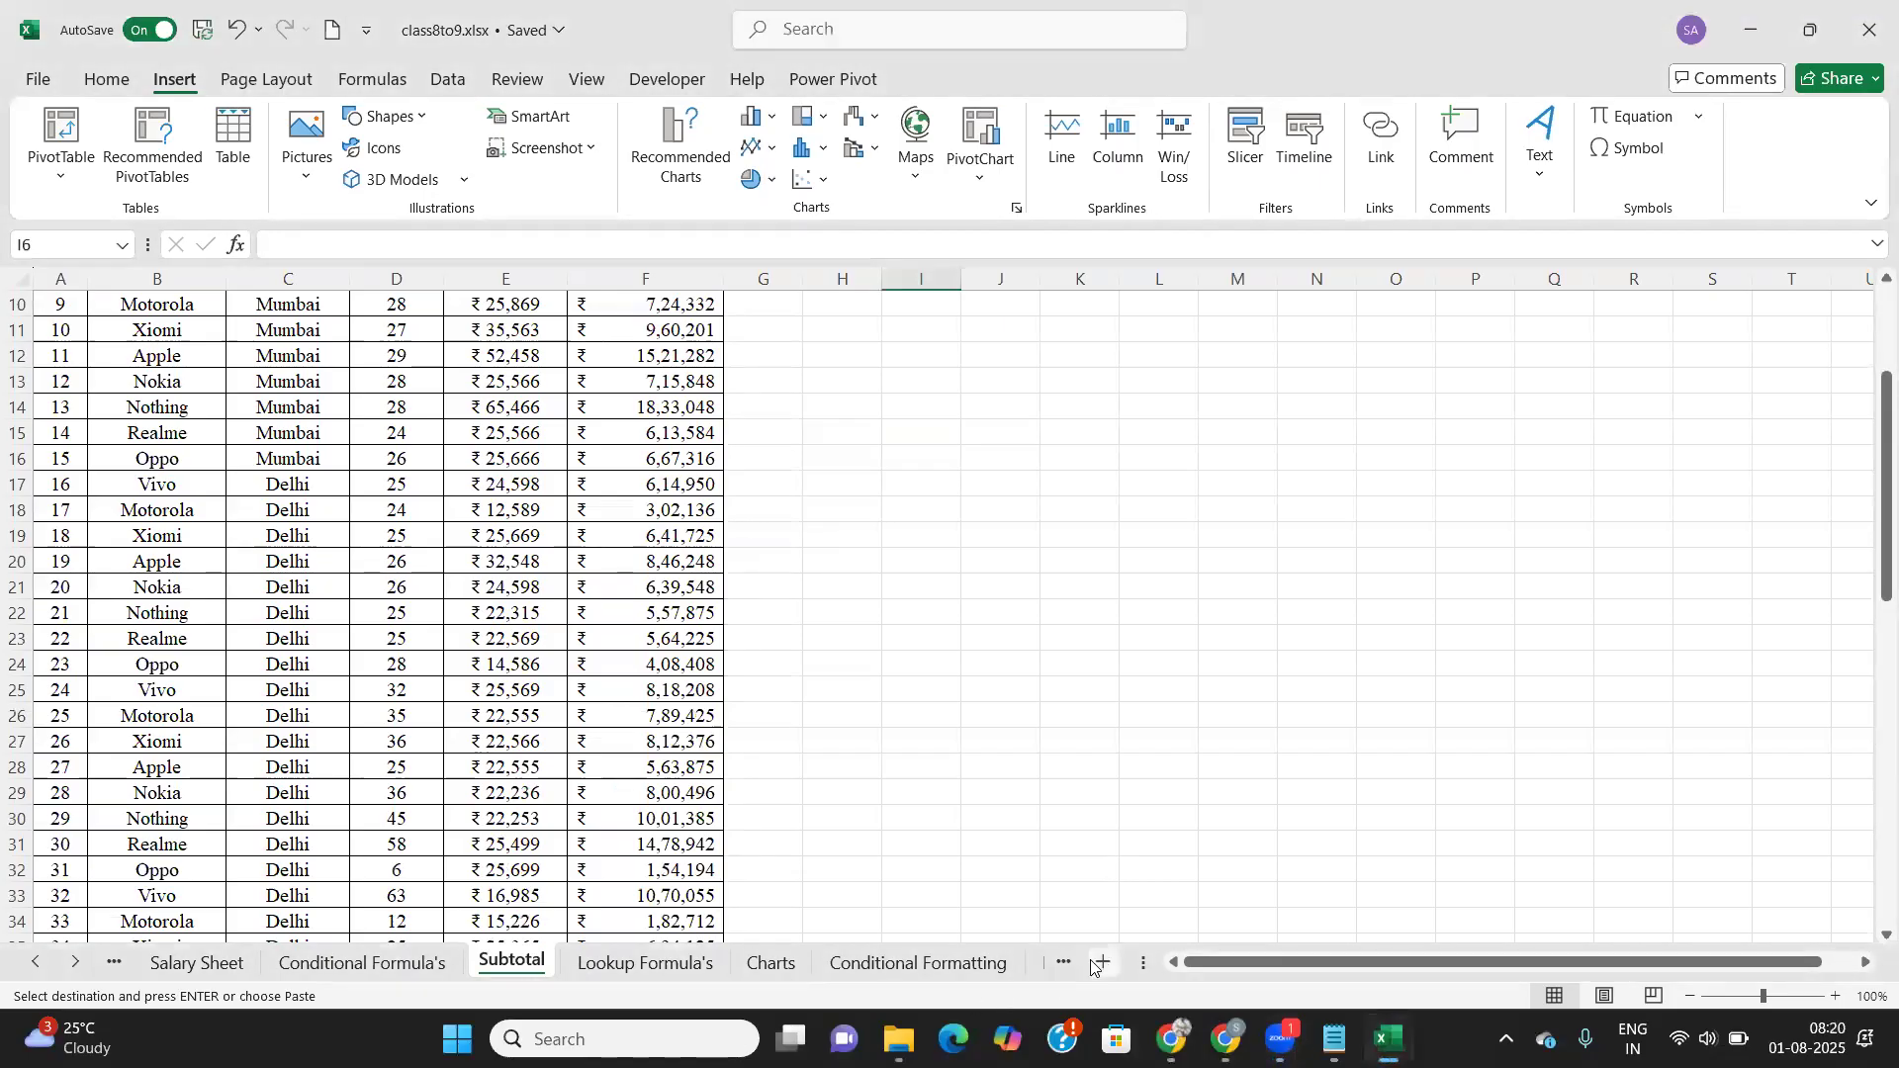
{"action": "left_click", "coordinate": [1106, 962]}
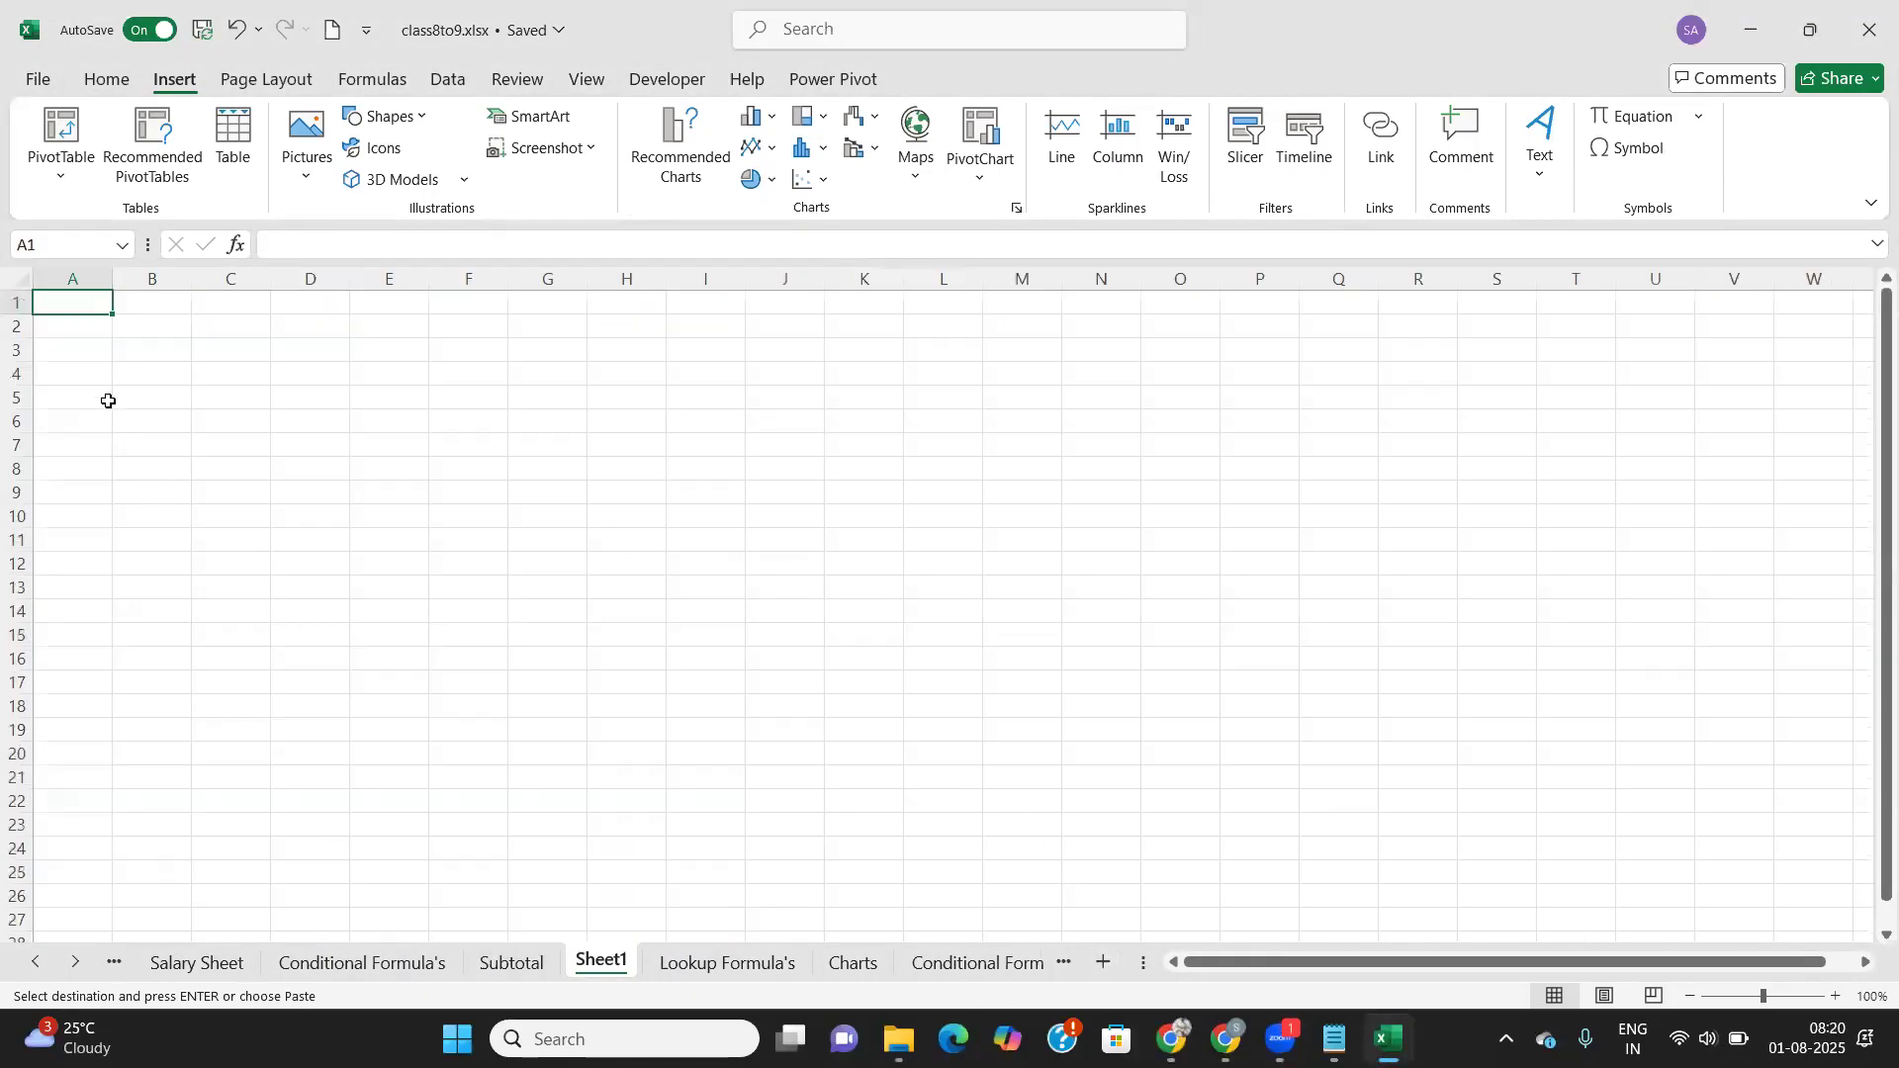
{"action": "left_click", "coordinate": [103, 83]}
{"action": "left_click", "coordinate": [49, 178]}
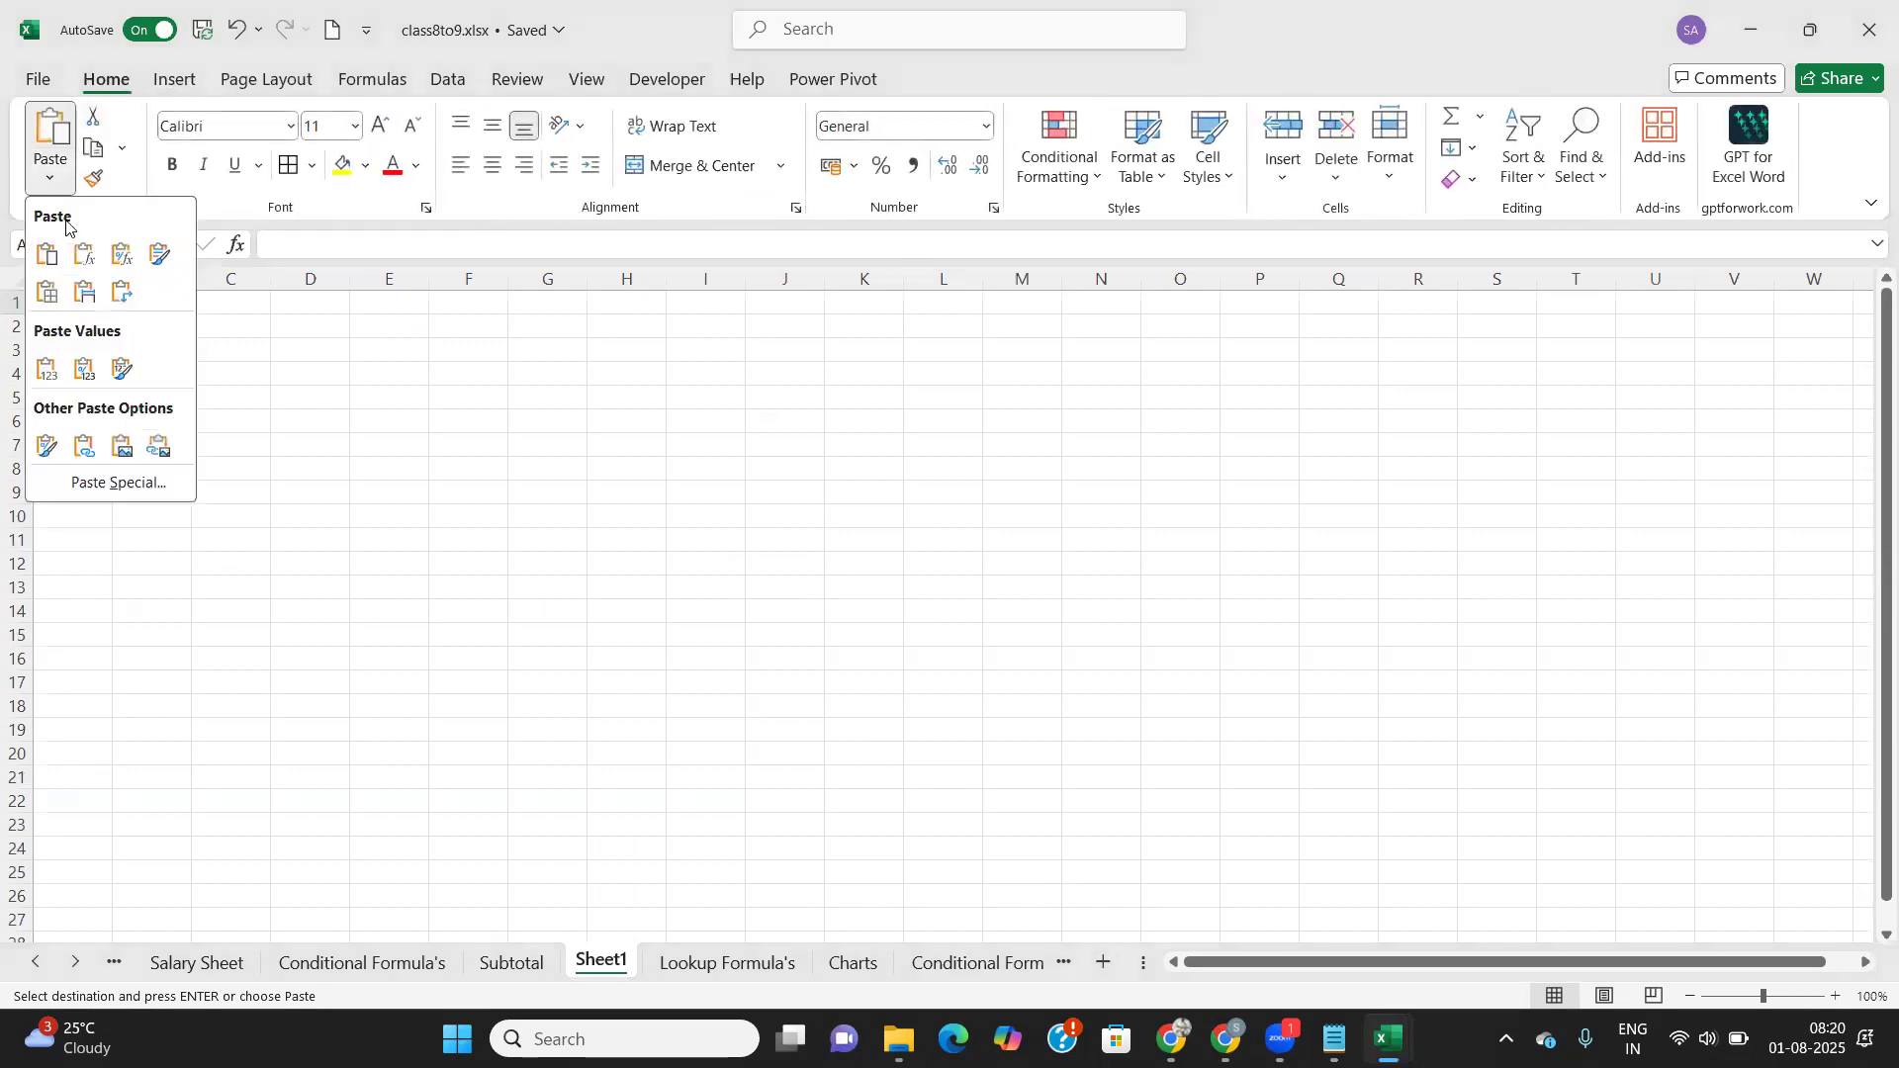
{"action": "left_click", "coordinate": [82, 289]}
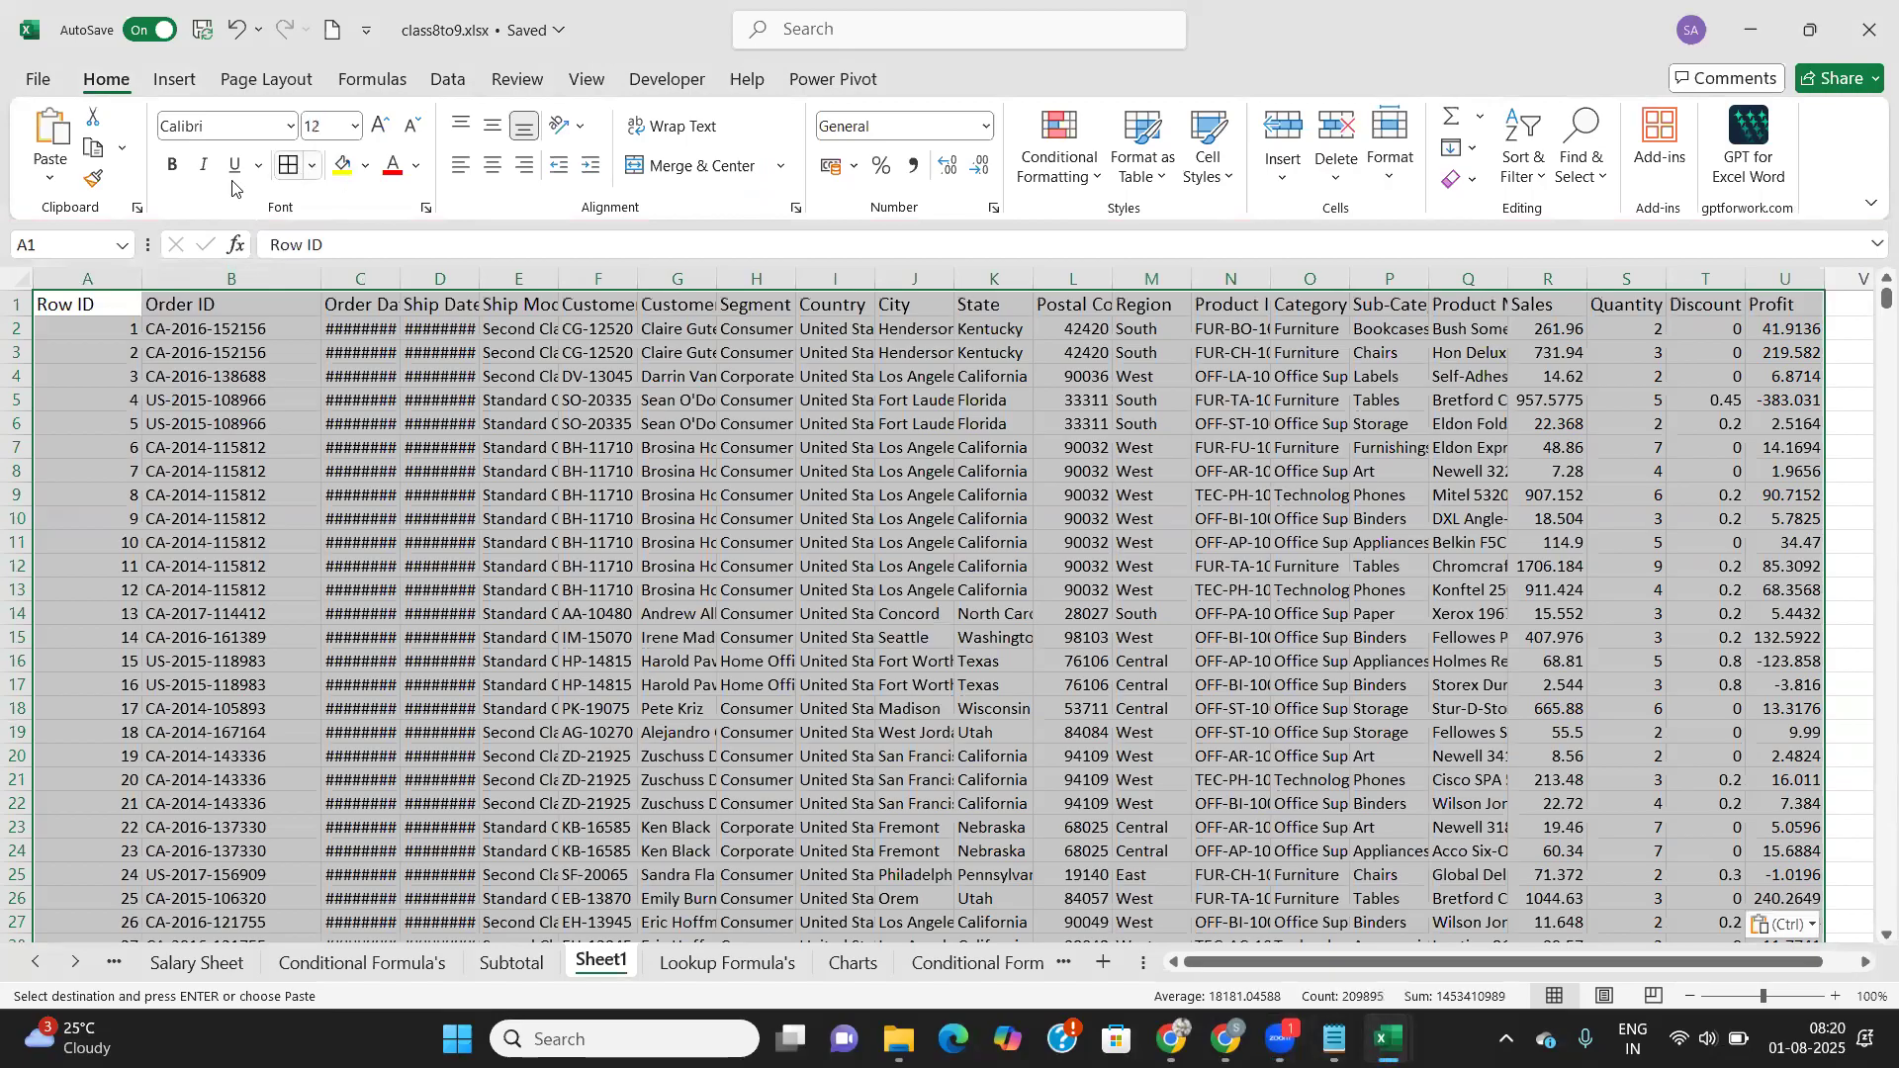
Step: Add borders to all cells of the pasted Orders table and adjust the column widths from Row ID through Country to their contents
{"action": "left_click", "coordinate": [289, 166]}
{"action": "left_click_drag", "start_coordinate": [145, 282], "coordinate": [120, 281]}
{"action": "left_click_drag", "start_coordinate": [377, 274], "coordinate": [1254, 280]}
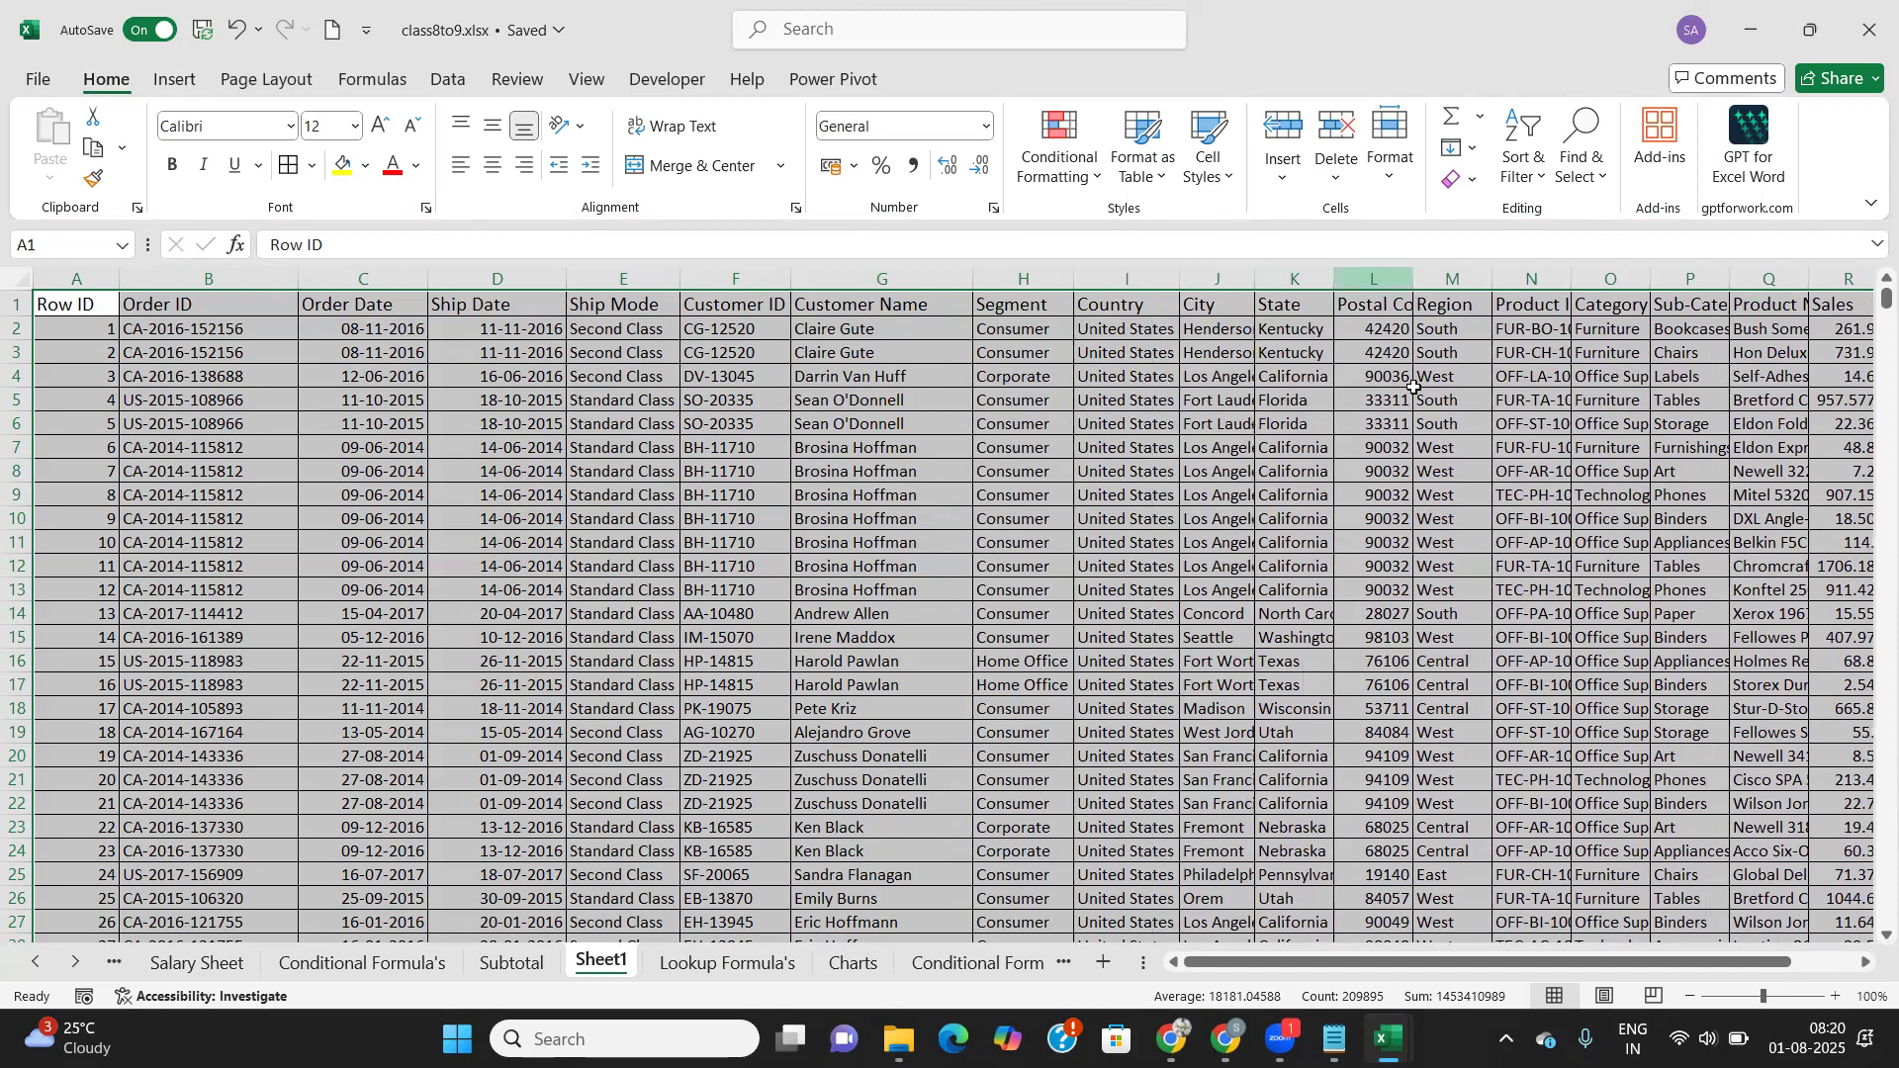
Step: Autofit the Product ID, Category, Sub-Category and Product Name columns so their full contents show
{"action": "double_click", "coordinate": [1571, 274]}
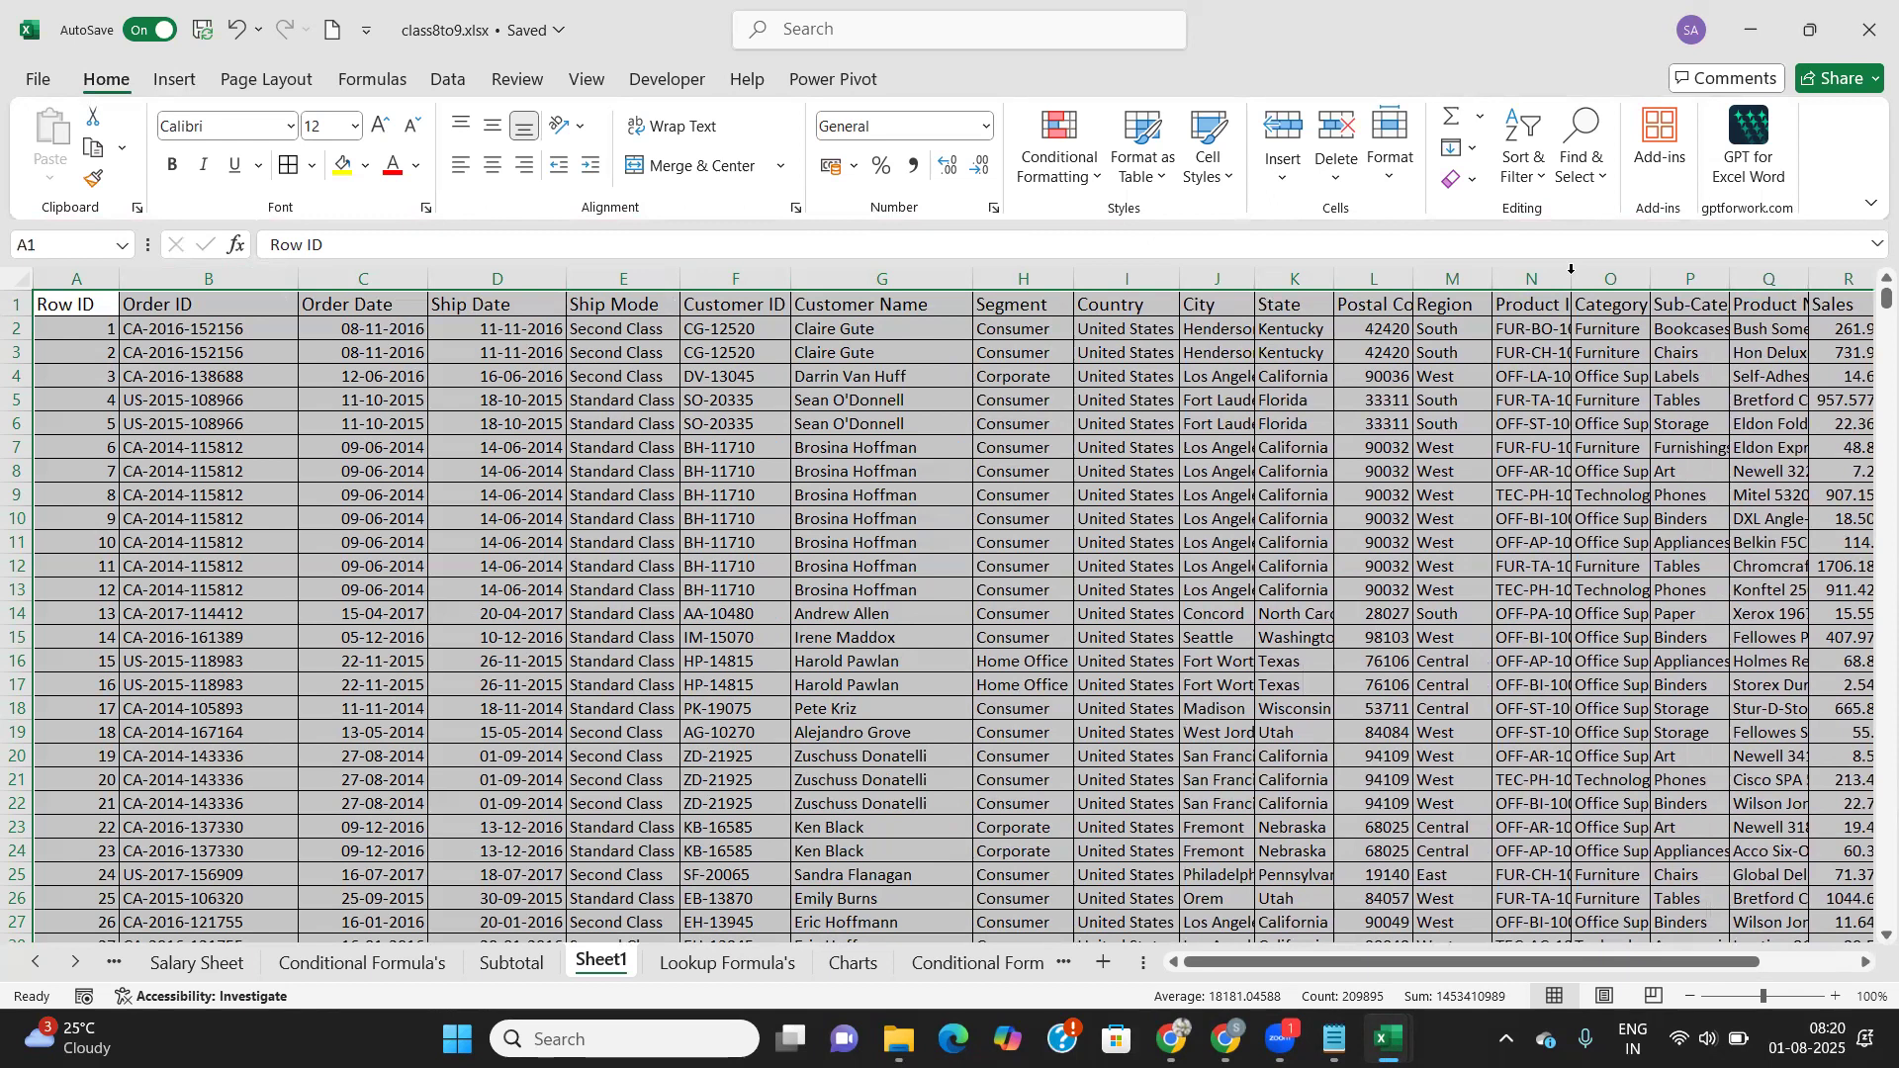
{"action": "double_click", "coordinate": [1717, 278]}
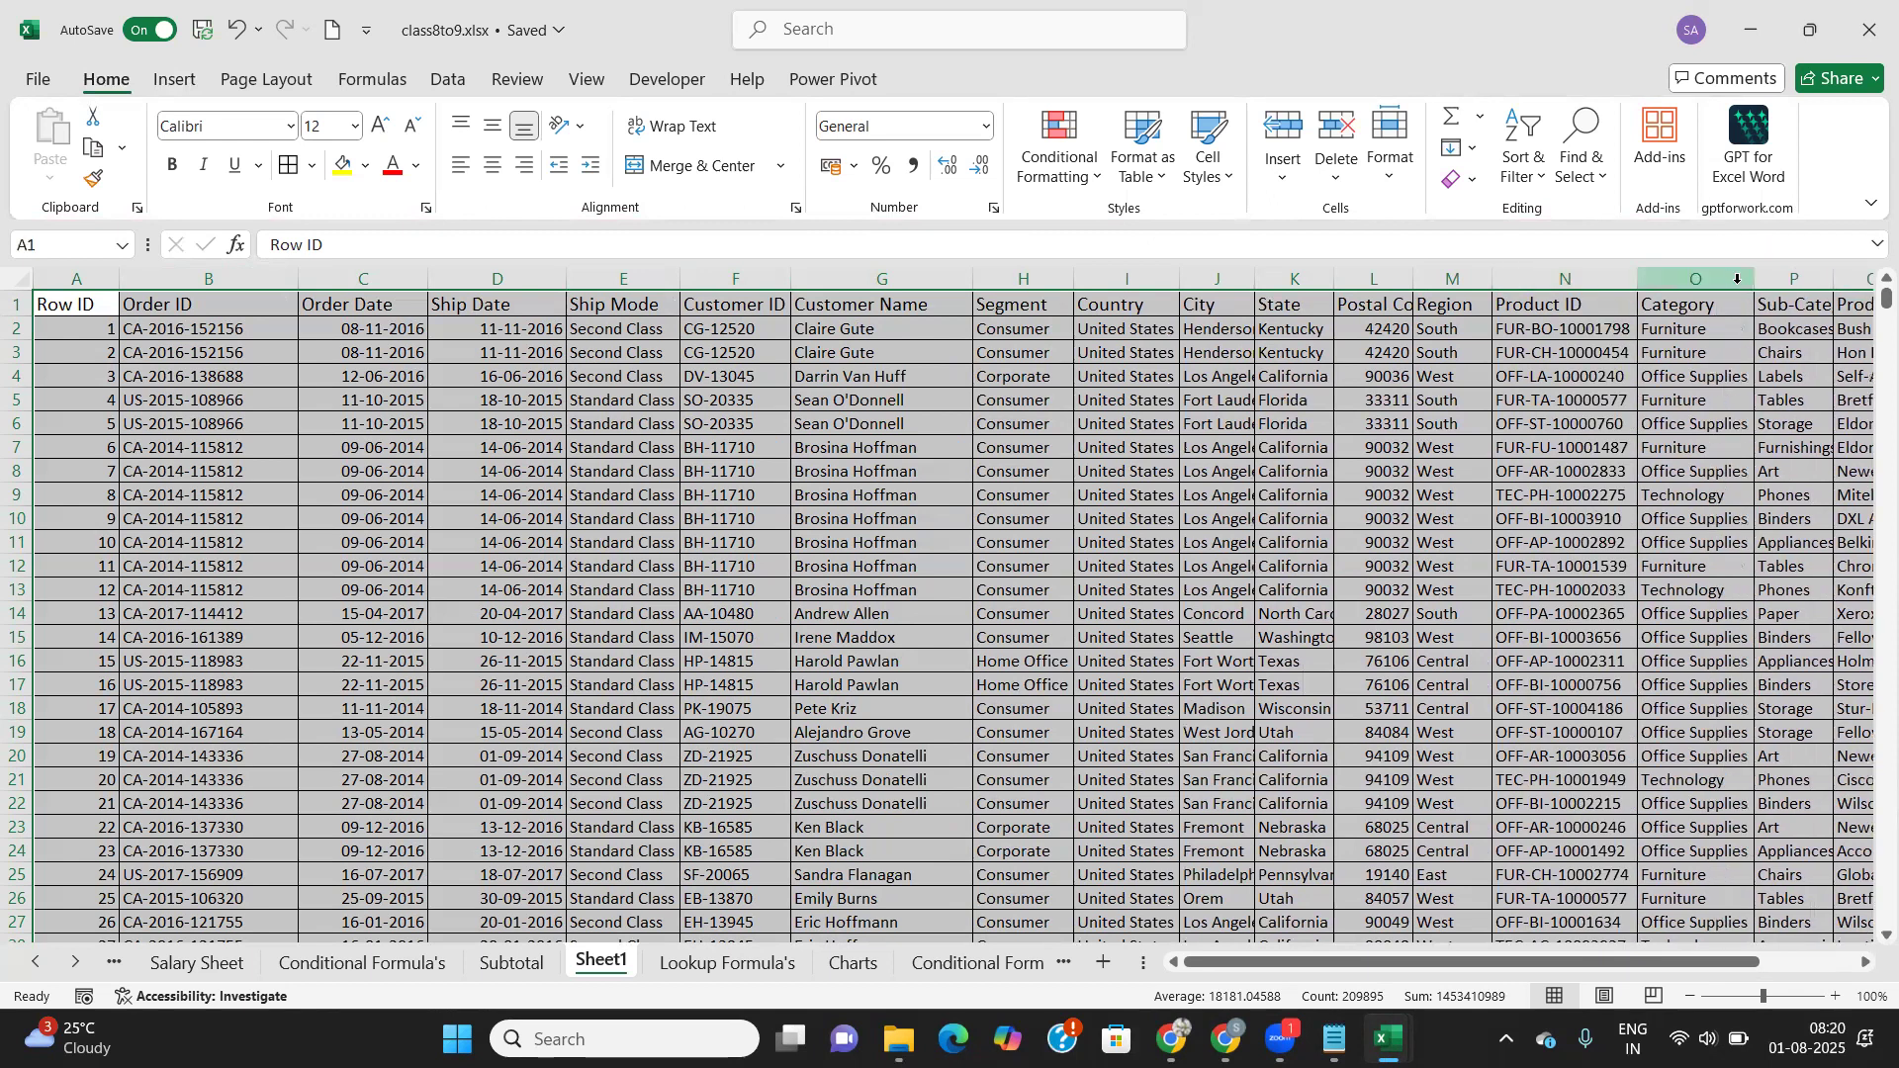
{"action": "double_click", "coordinate": [1830, 278]}
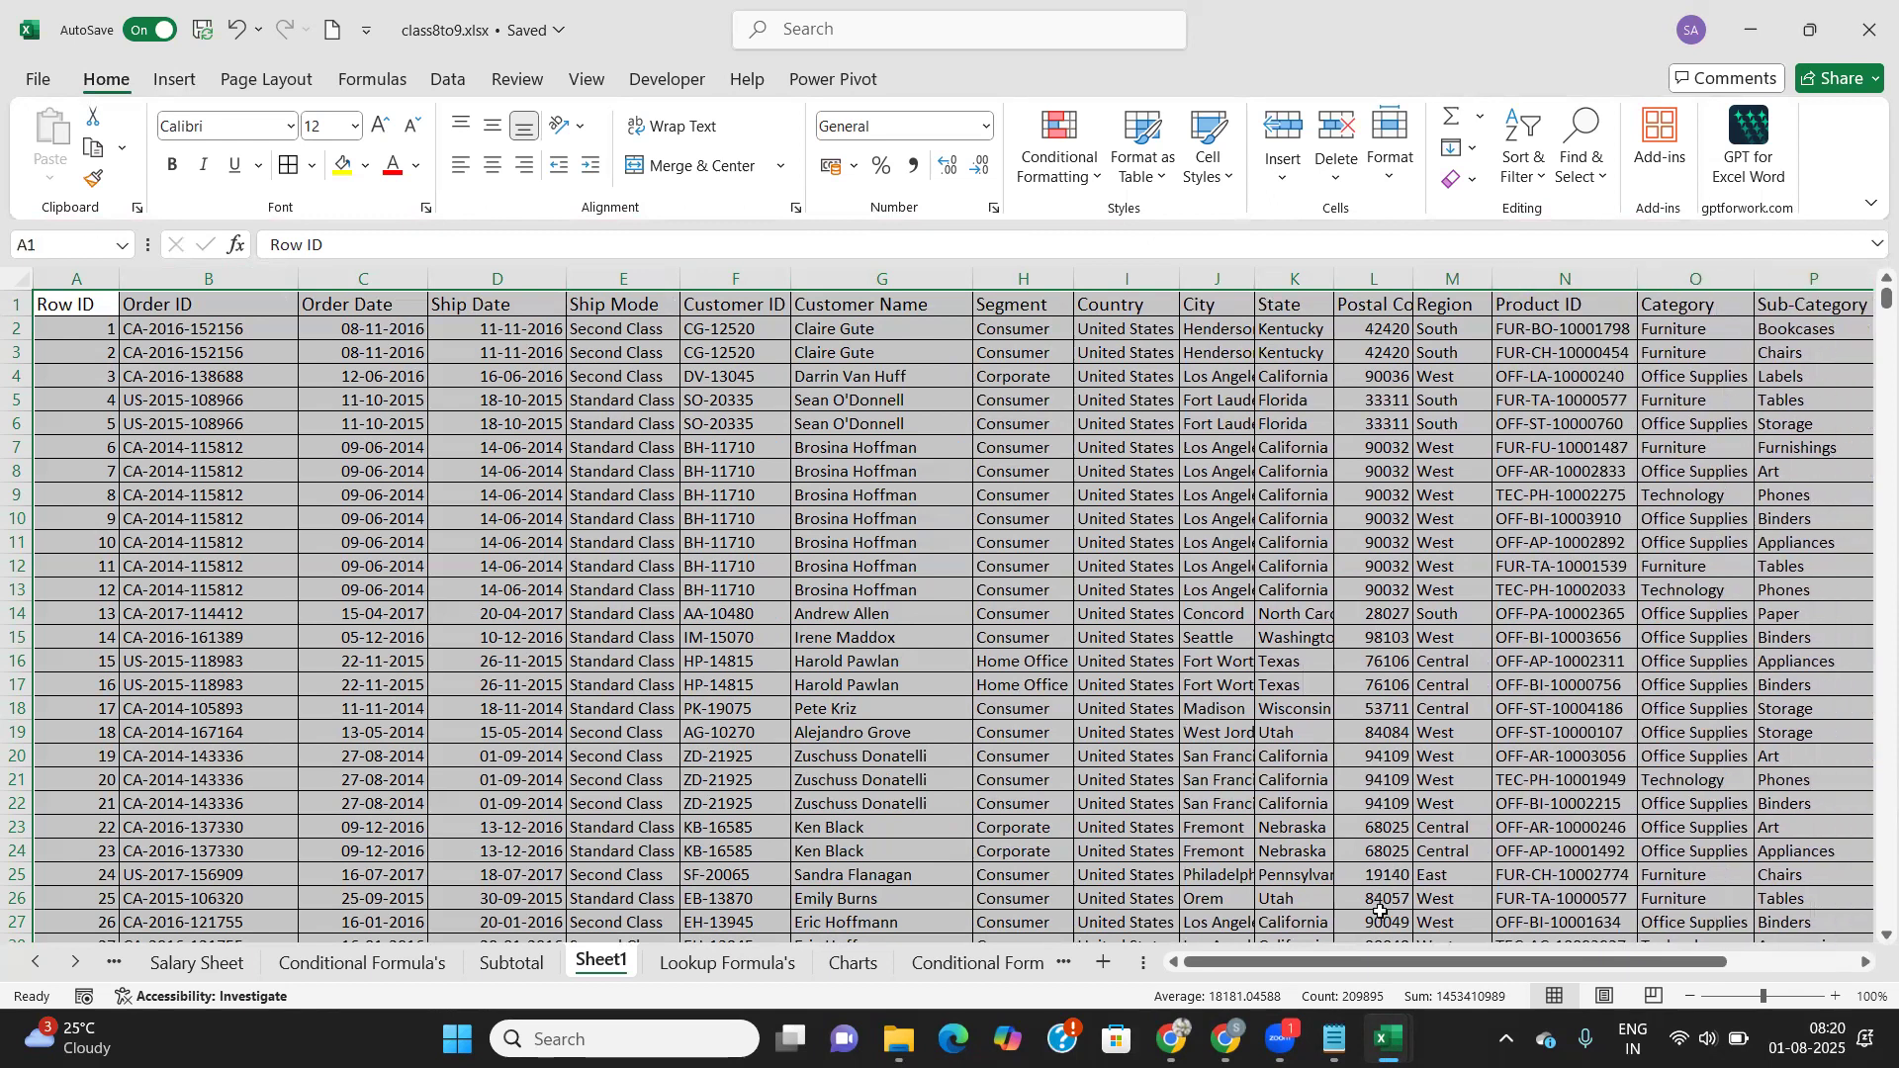
{"action": "left_click_drag", "start_coordinate": [1400, 961], "coordinate": [1798, 971]}
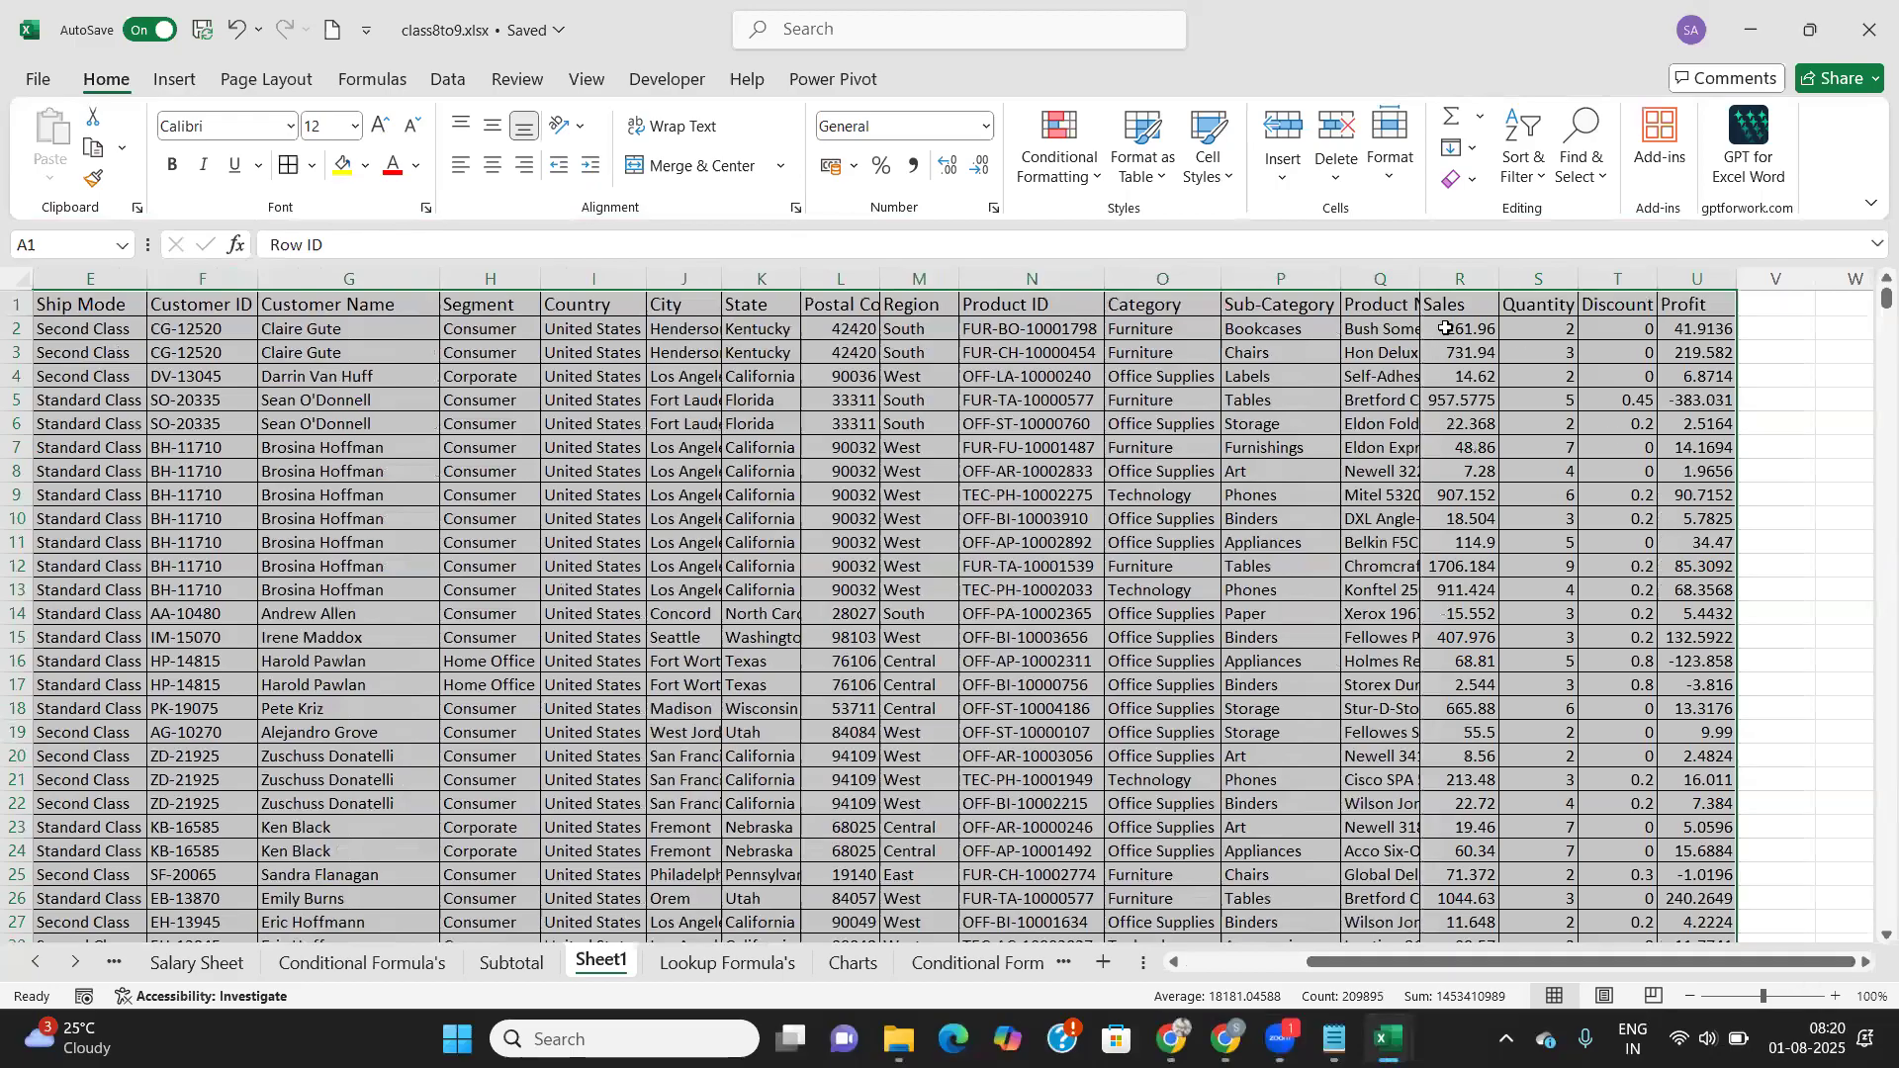
{"action": "double_click", "coordinate": [1420, 278]}
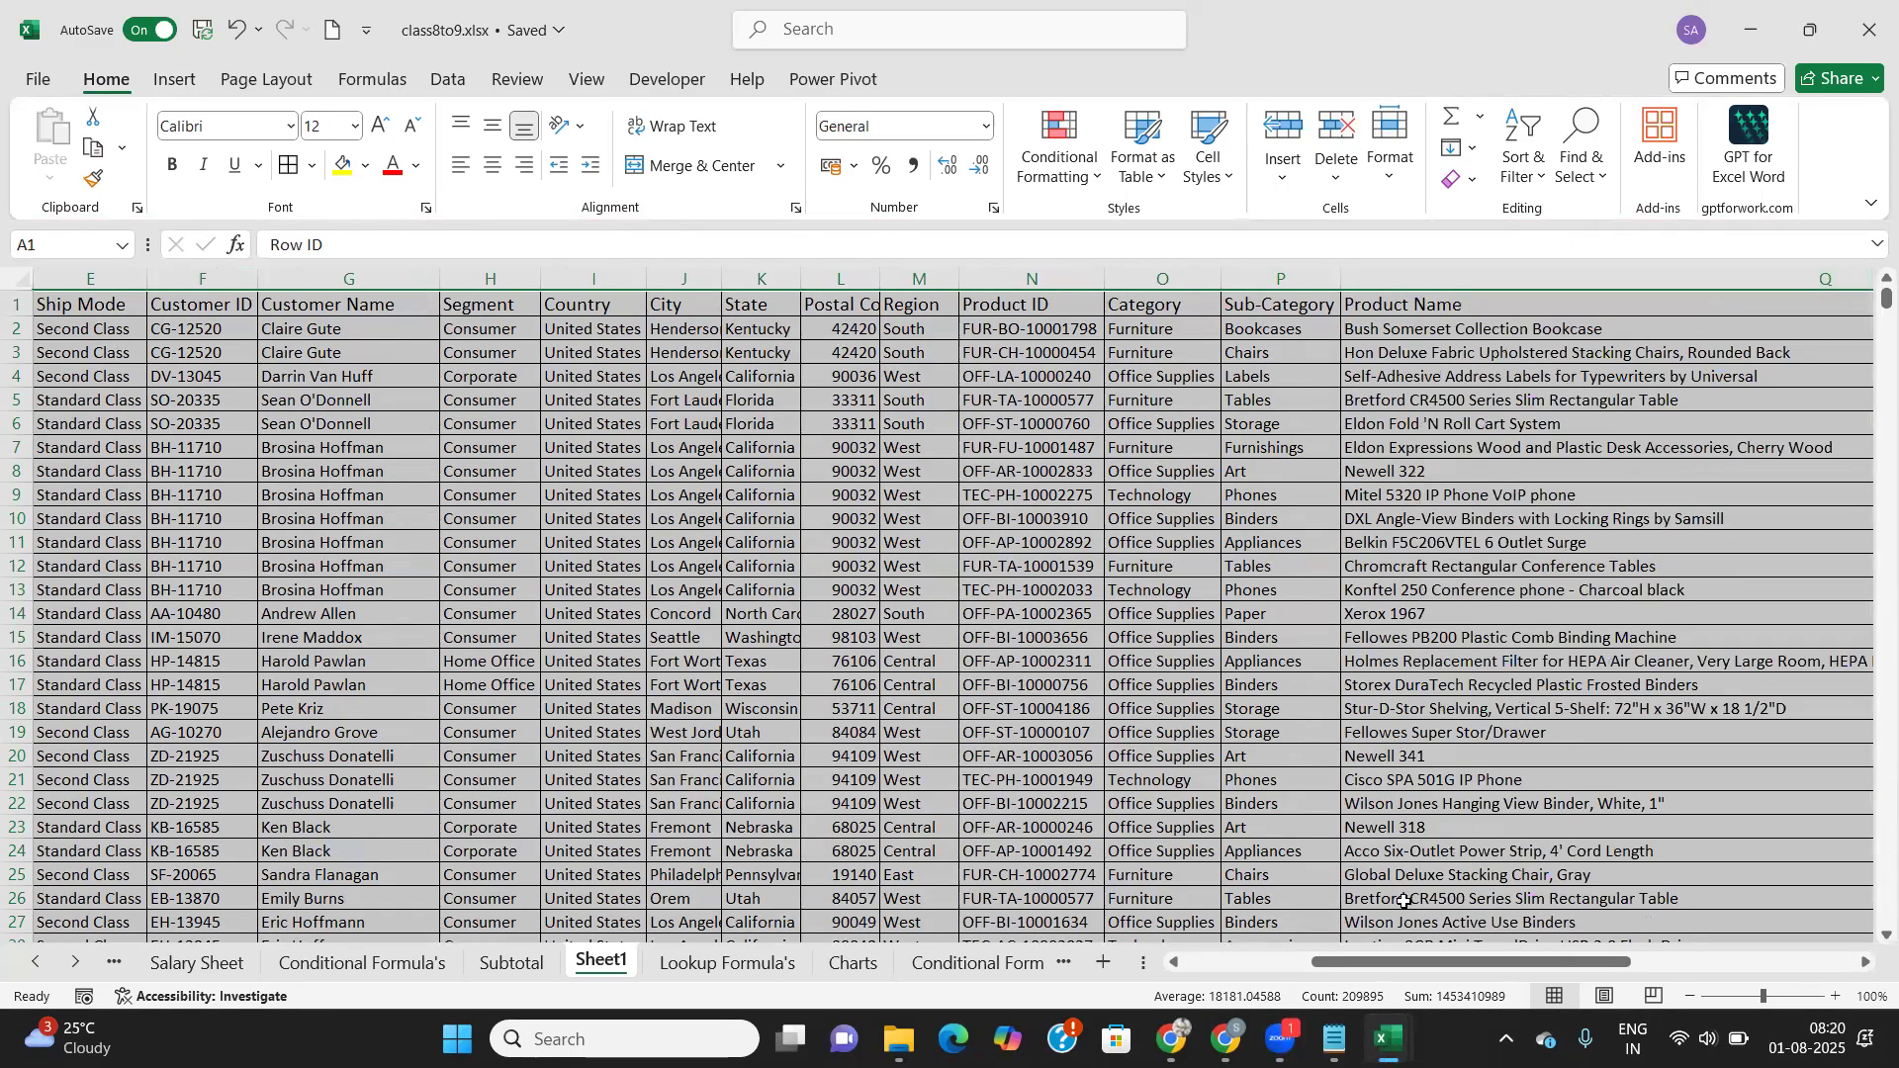
Step: Autofit the widths of the Sales, Quantity, Discount and Profit columns
{"action": "left_click_drag", "start_coordinate": [1409, 964], "coordinate": [1797, 964]}
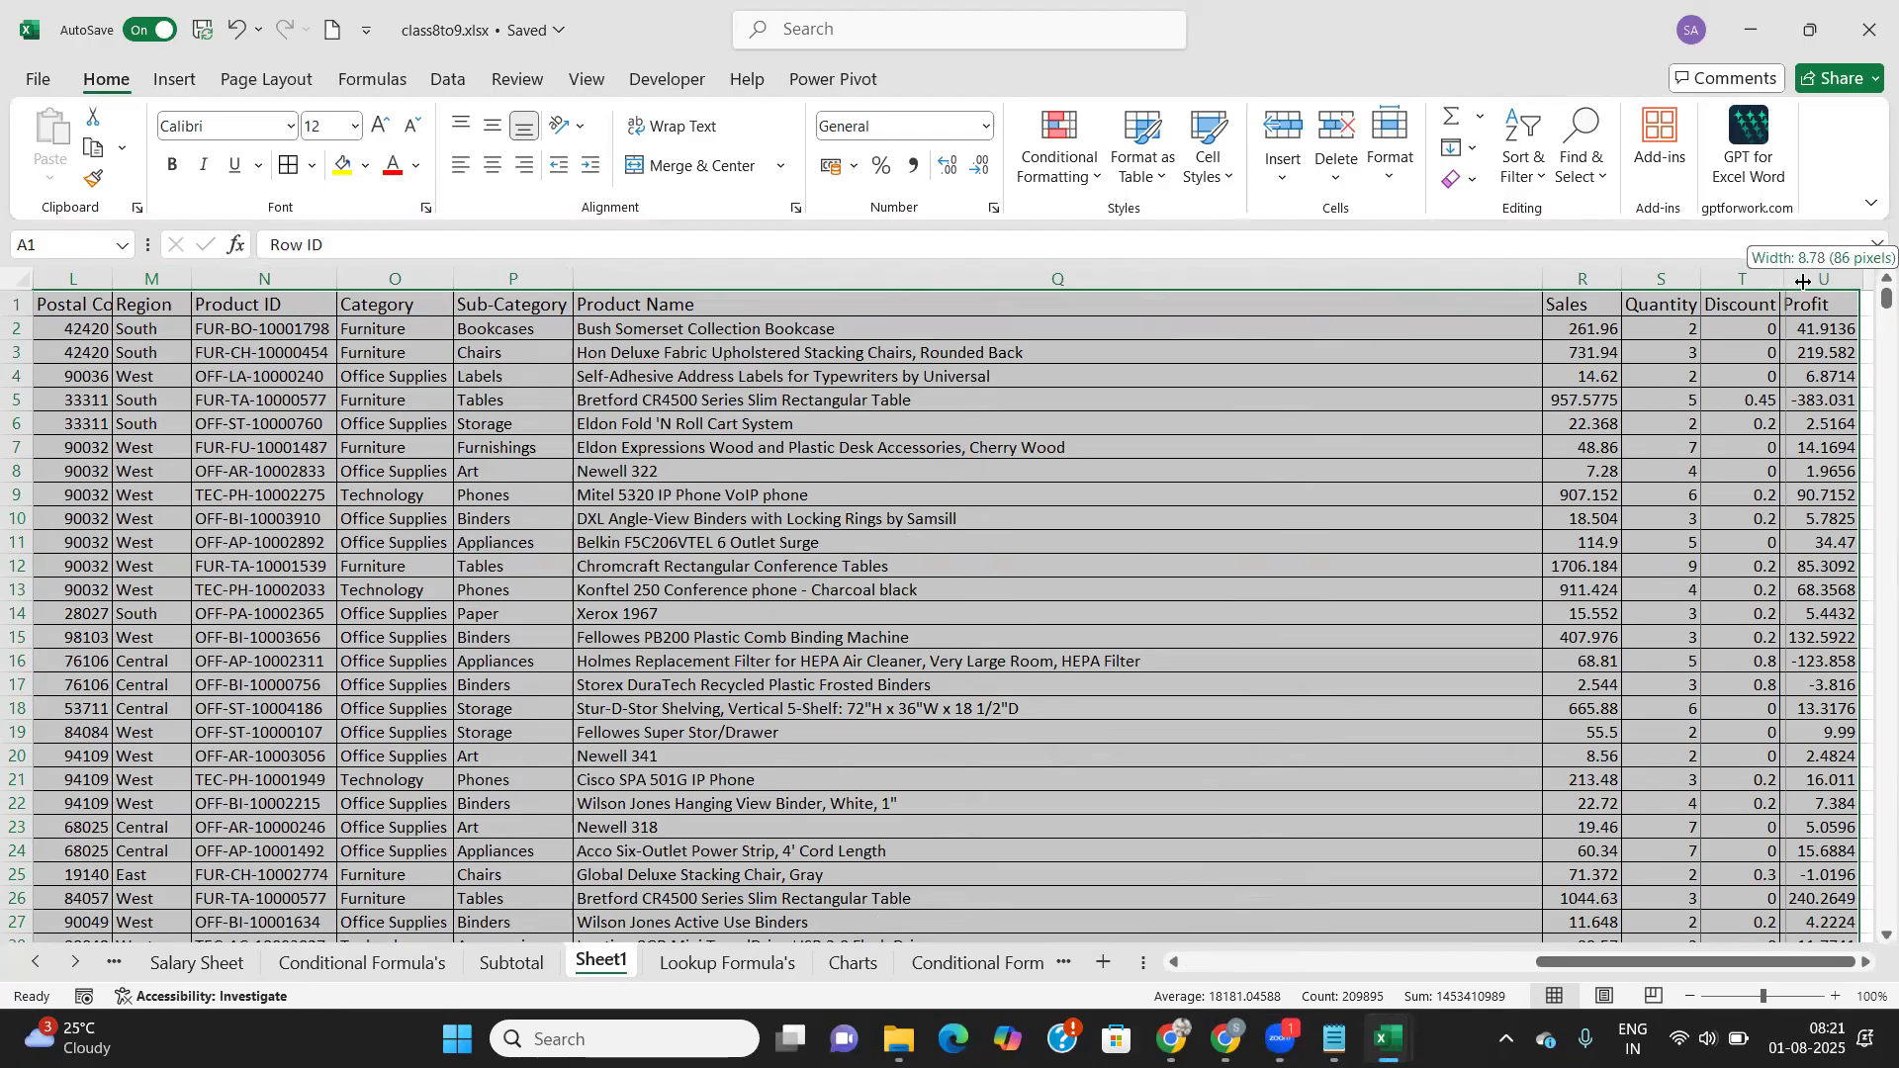
{"action": "double_click", "coordinate": [1780, 278]}
{"action": "double_click", "coordinate": [1701, 278]}
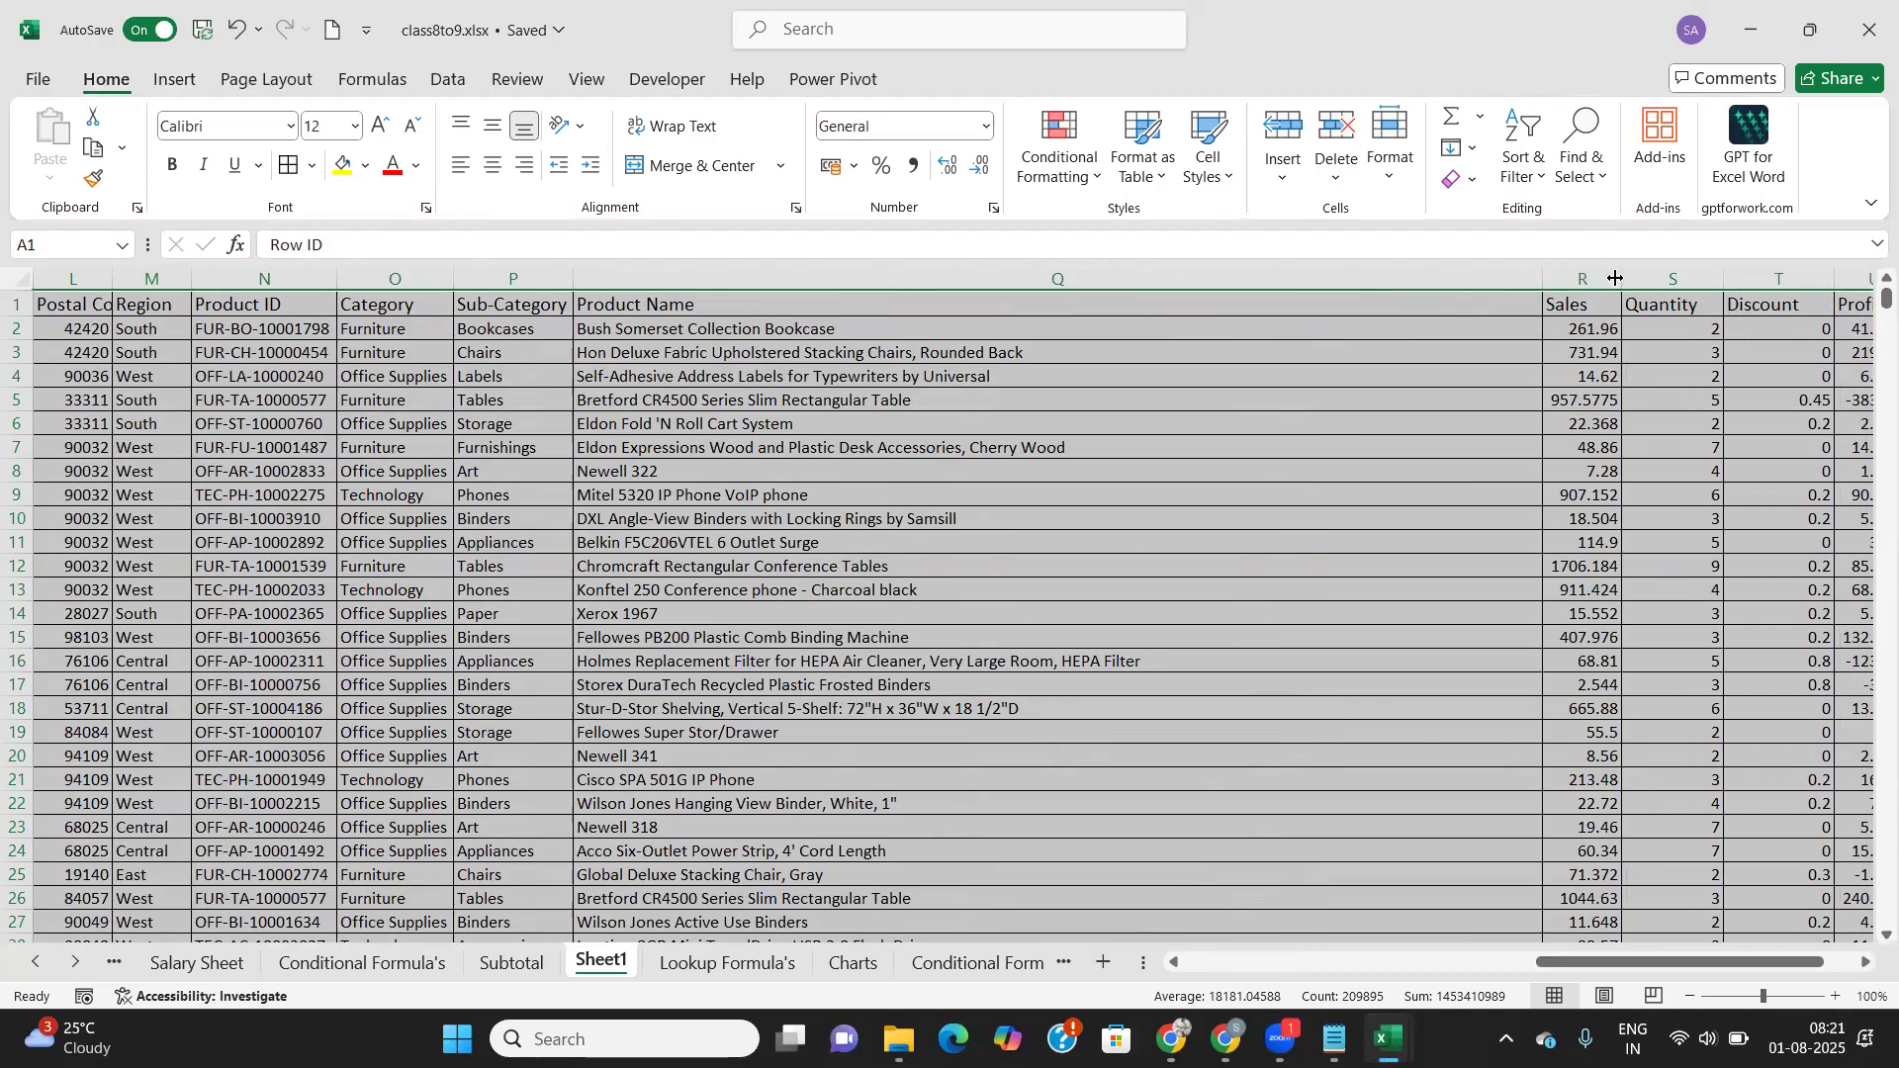
{"action": "double_click", "coordinate": [1622, 278]}
{"action": "left_click_drag", "start_coordinate": [1657, 969], "coordinate": [1687, 969]}
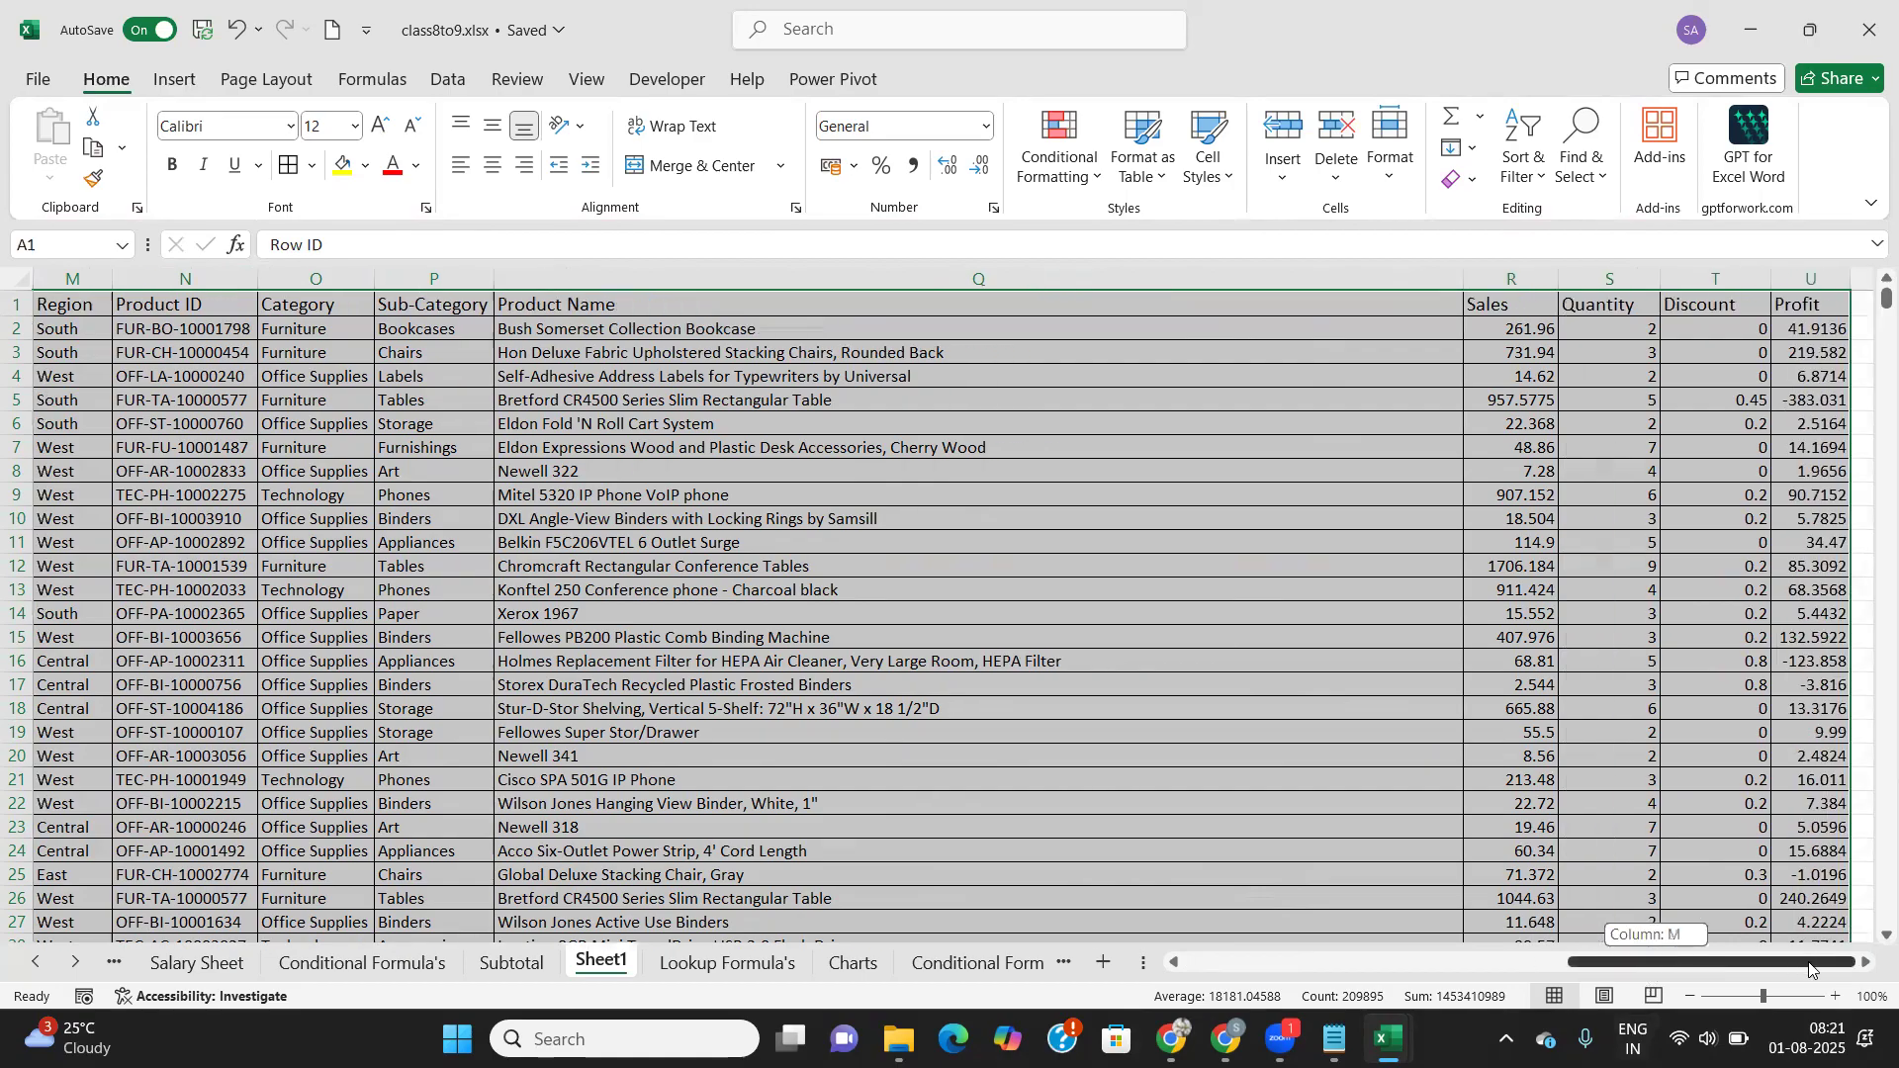
{"action": "double_click", "coordinate": [1849, 280]}
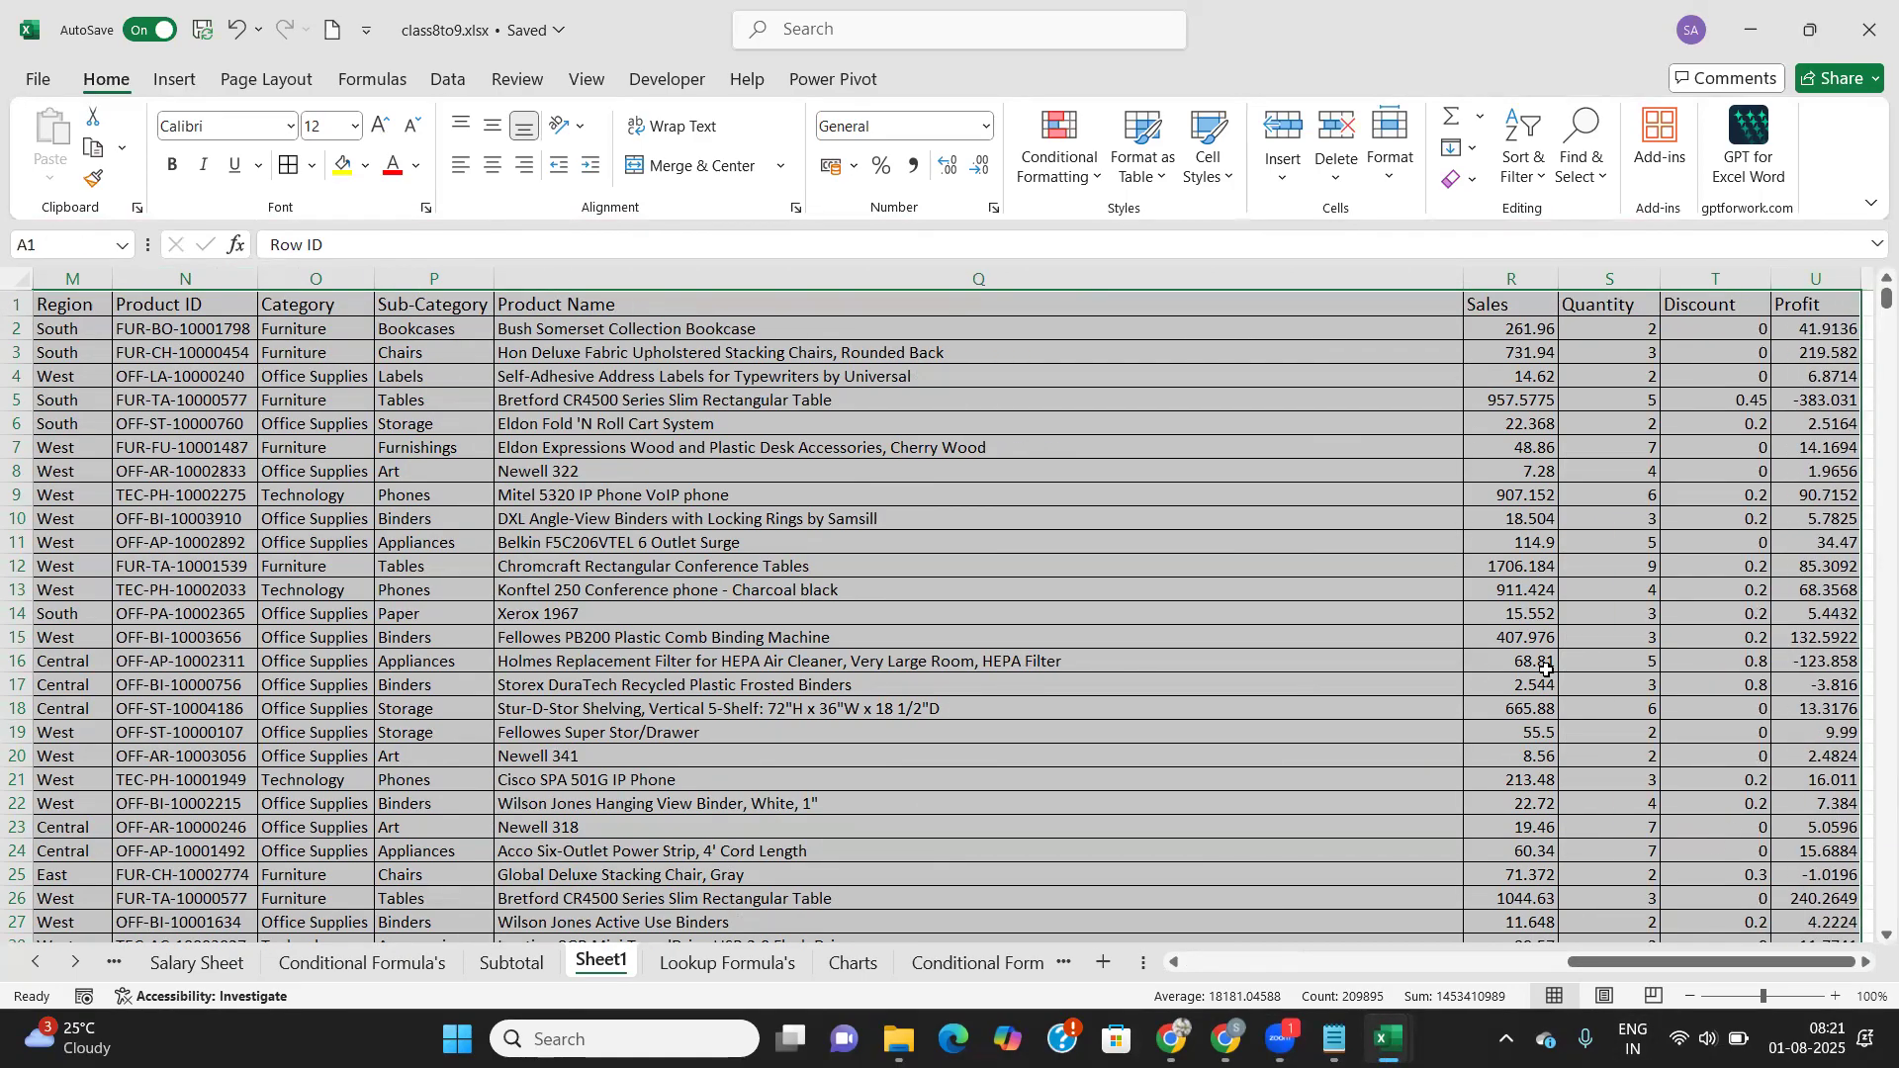
Step: Format the header row A1:U1 as bold and center it both horizontally and vertically
{"action": "left_click_drag", "start_coordinate": [1634, 959], "coordinate": [166, 603]}
{"action": "left_click_drag", "start_coordinate": [93, 299], "coordinate": [1760, 306]}
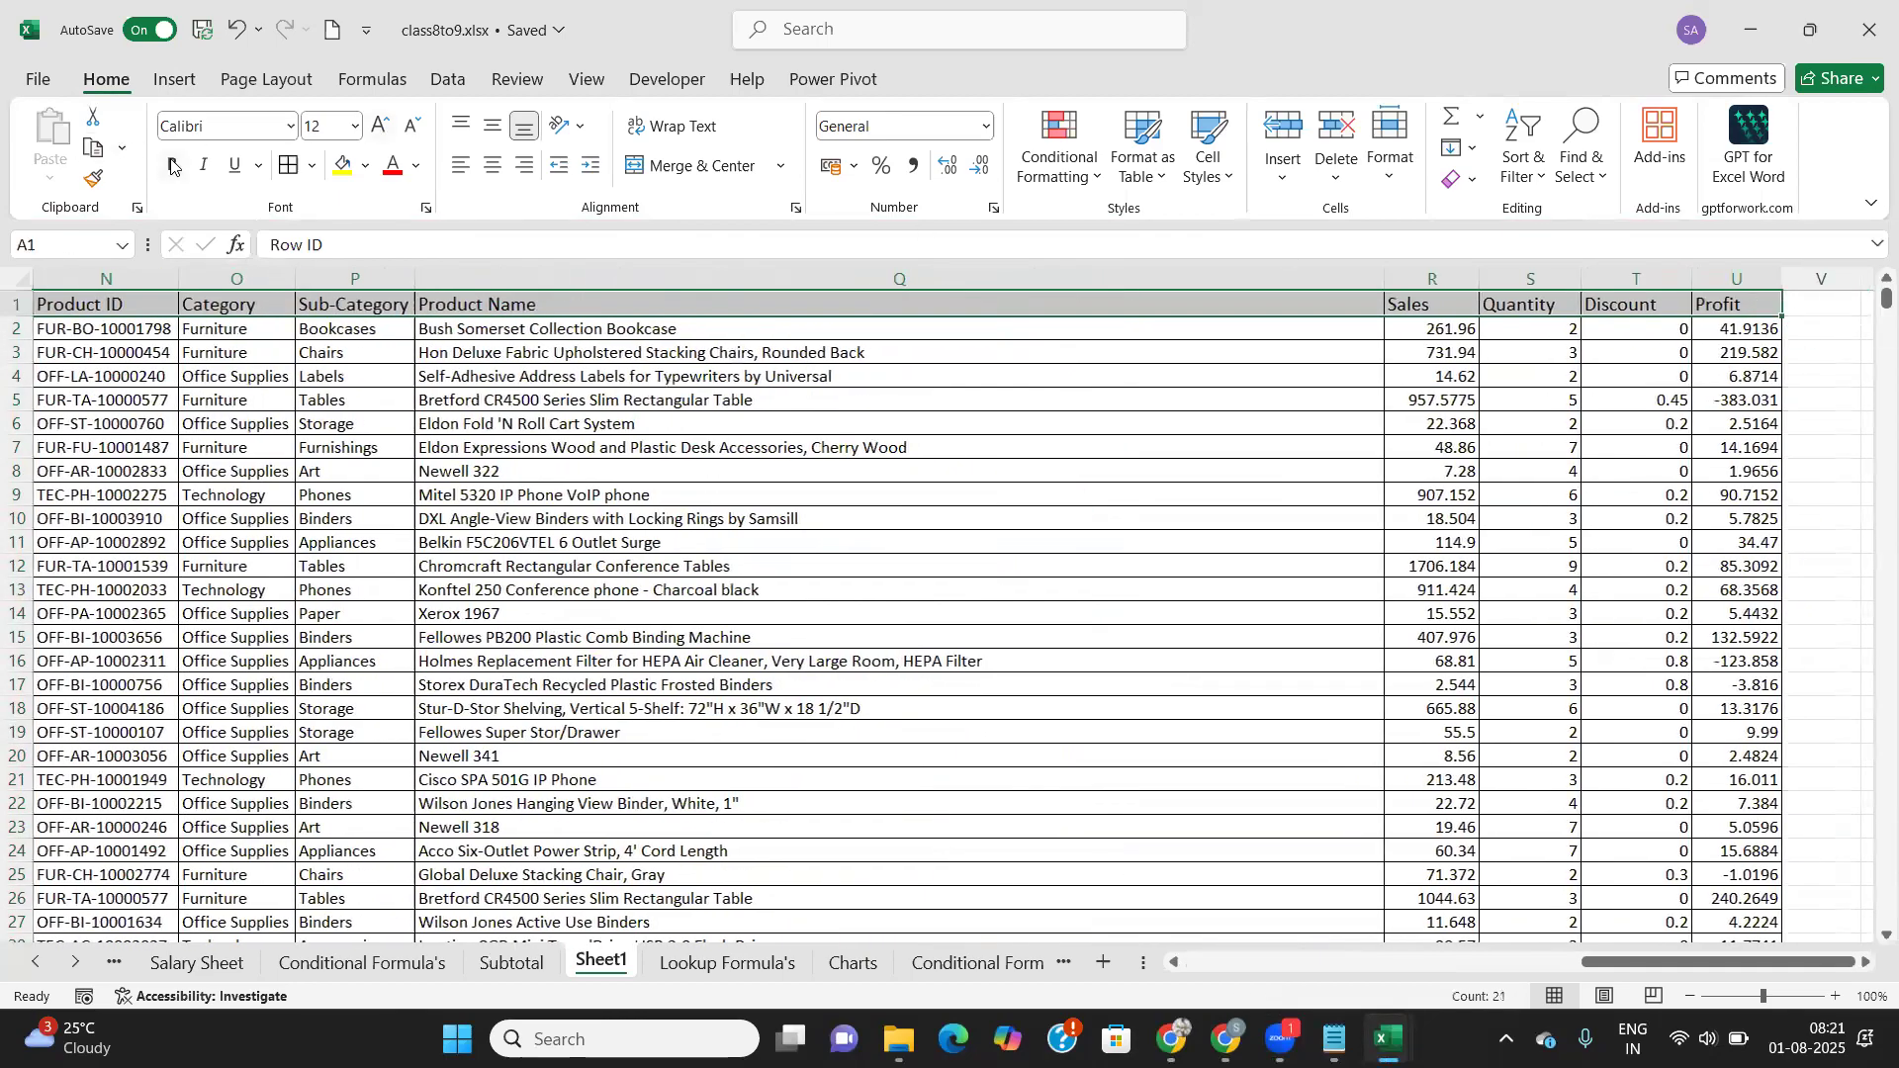
{"action": "scroll", "coordinate": [889, 773], "scroll_direction": "left", "scroll_amount": 5}
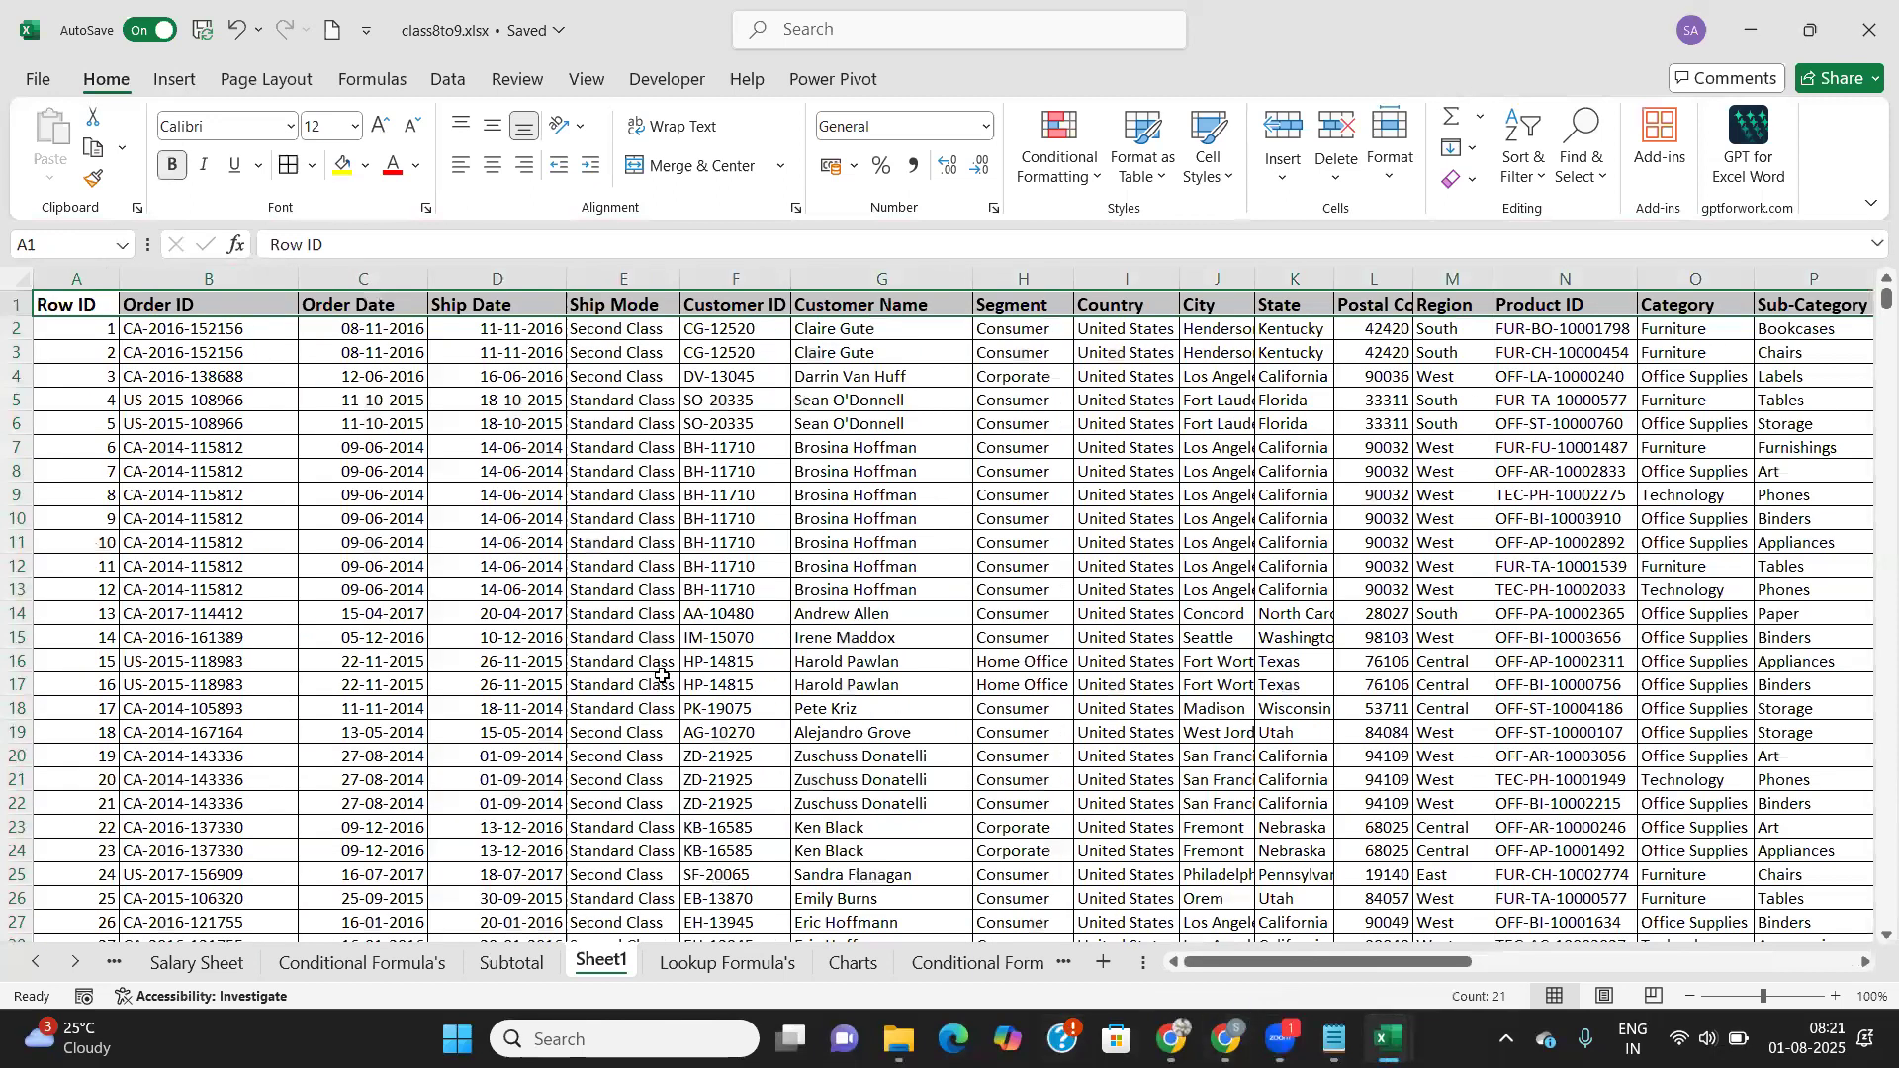
{"action": "left_click", "coordinate": [490, 166]}
{"action": "left_click", "coordinate": [494, 125]}
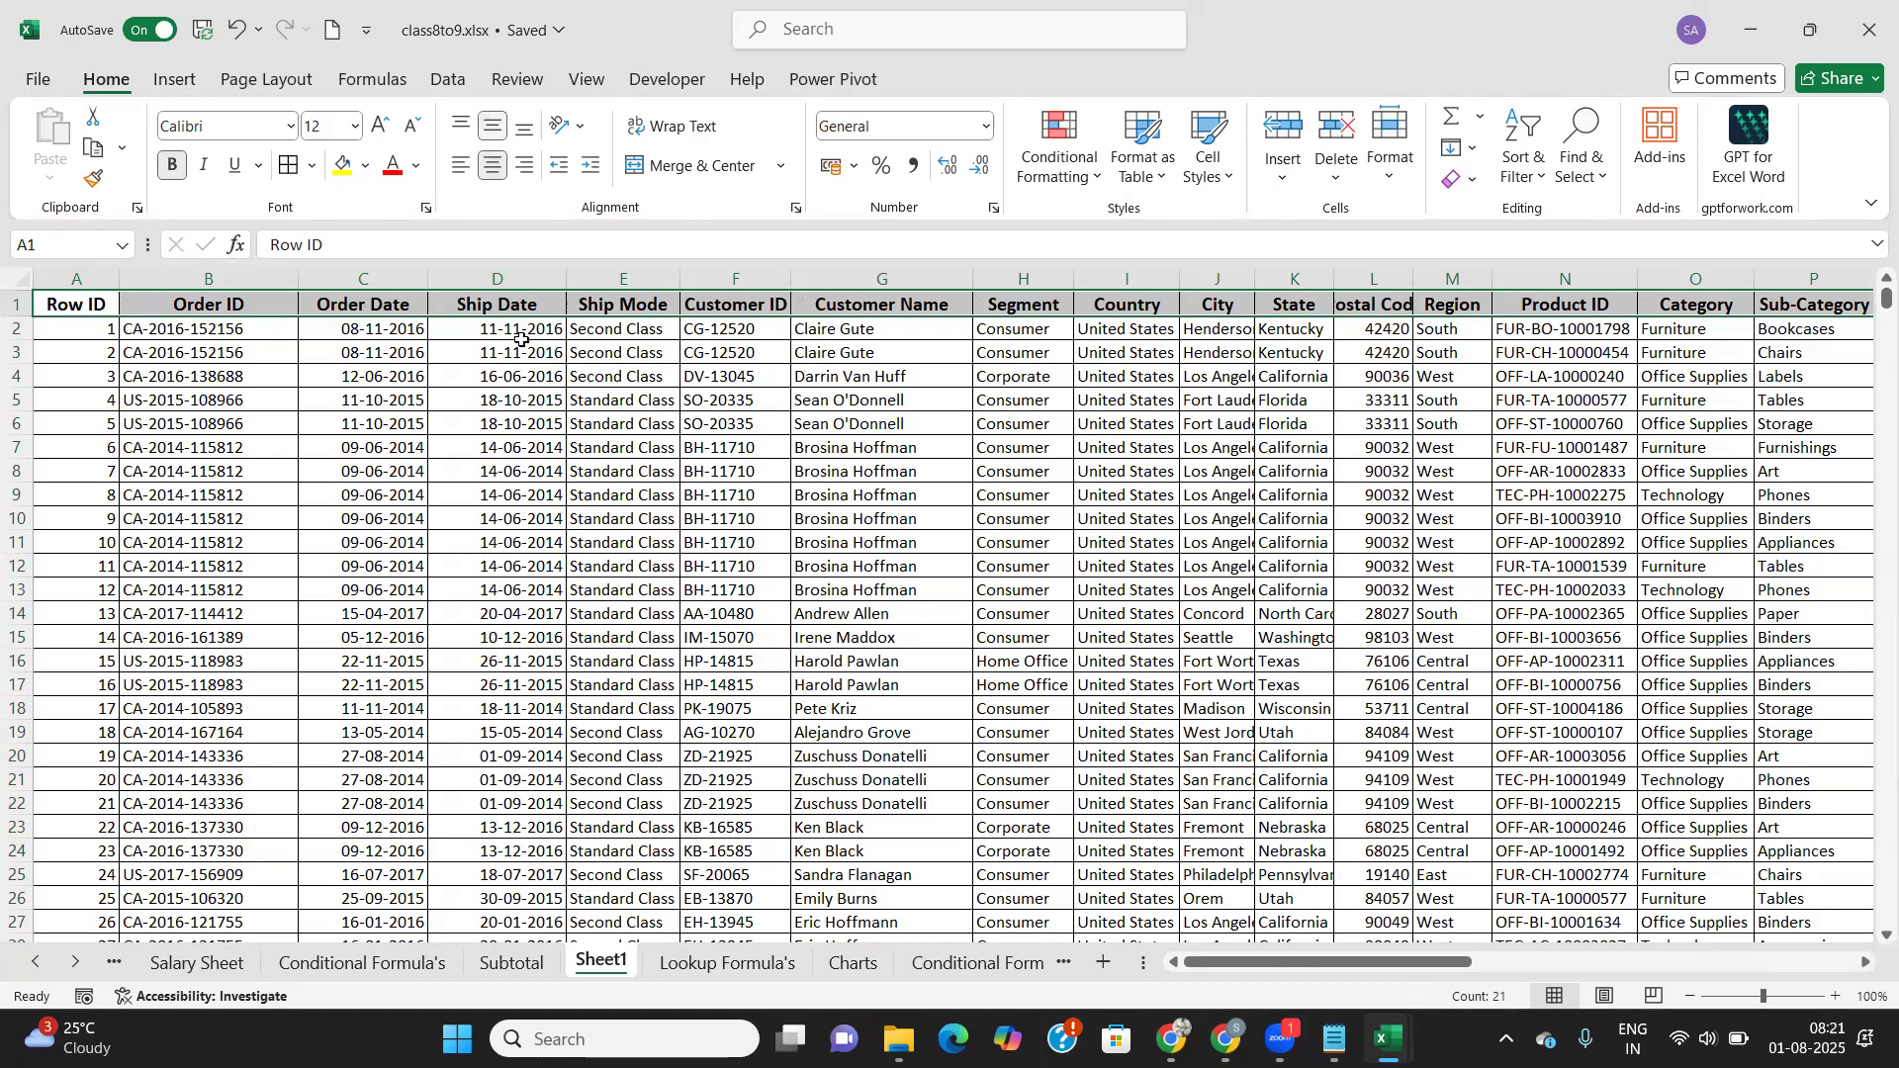
Step: Narrow the Row ID, Order ID, Order Date and Ship Date columns so they fit closely around their headers and values
{"action": "left_click", "coordinate": [338, 668]}
{"action": "left_click_drag", "start_coordinate": [118, 270], "coordinate": [93, 270]}
{"action": "left_click_drag", "start_coordinate": [266, 274], "coordinate": [230, 278]}
{"action": "left_click_drag", "start_coordinate": [242, 272], "coordinate": [240, 273]}
{"action": "left_click_drag", "start_coordinate": [369, 276], "coordinate": [346, 276]}
{"action": "left_click_drag", "start_coordinate": [485, 279], "coordinate": [456, 280]}
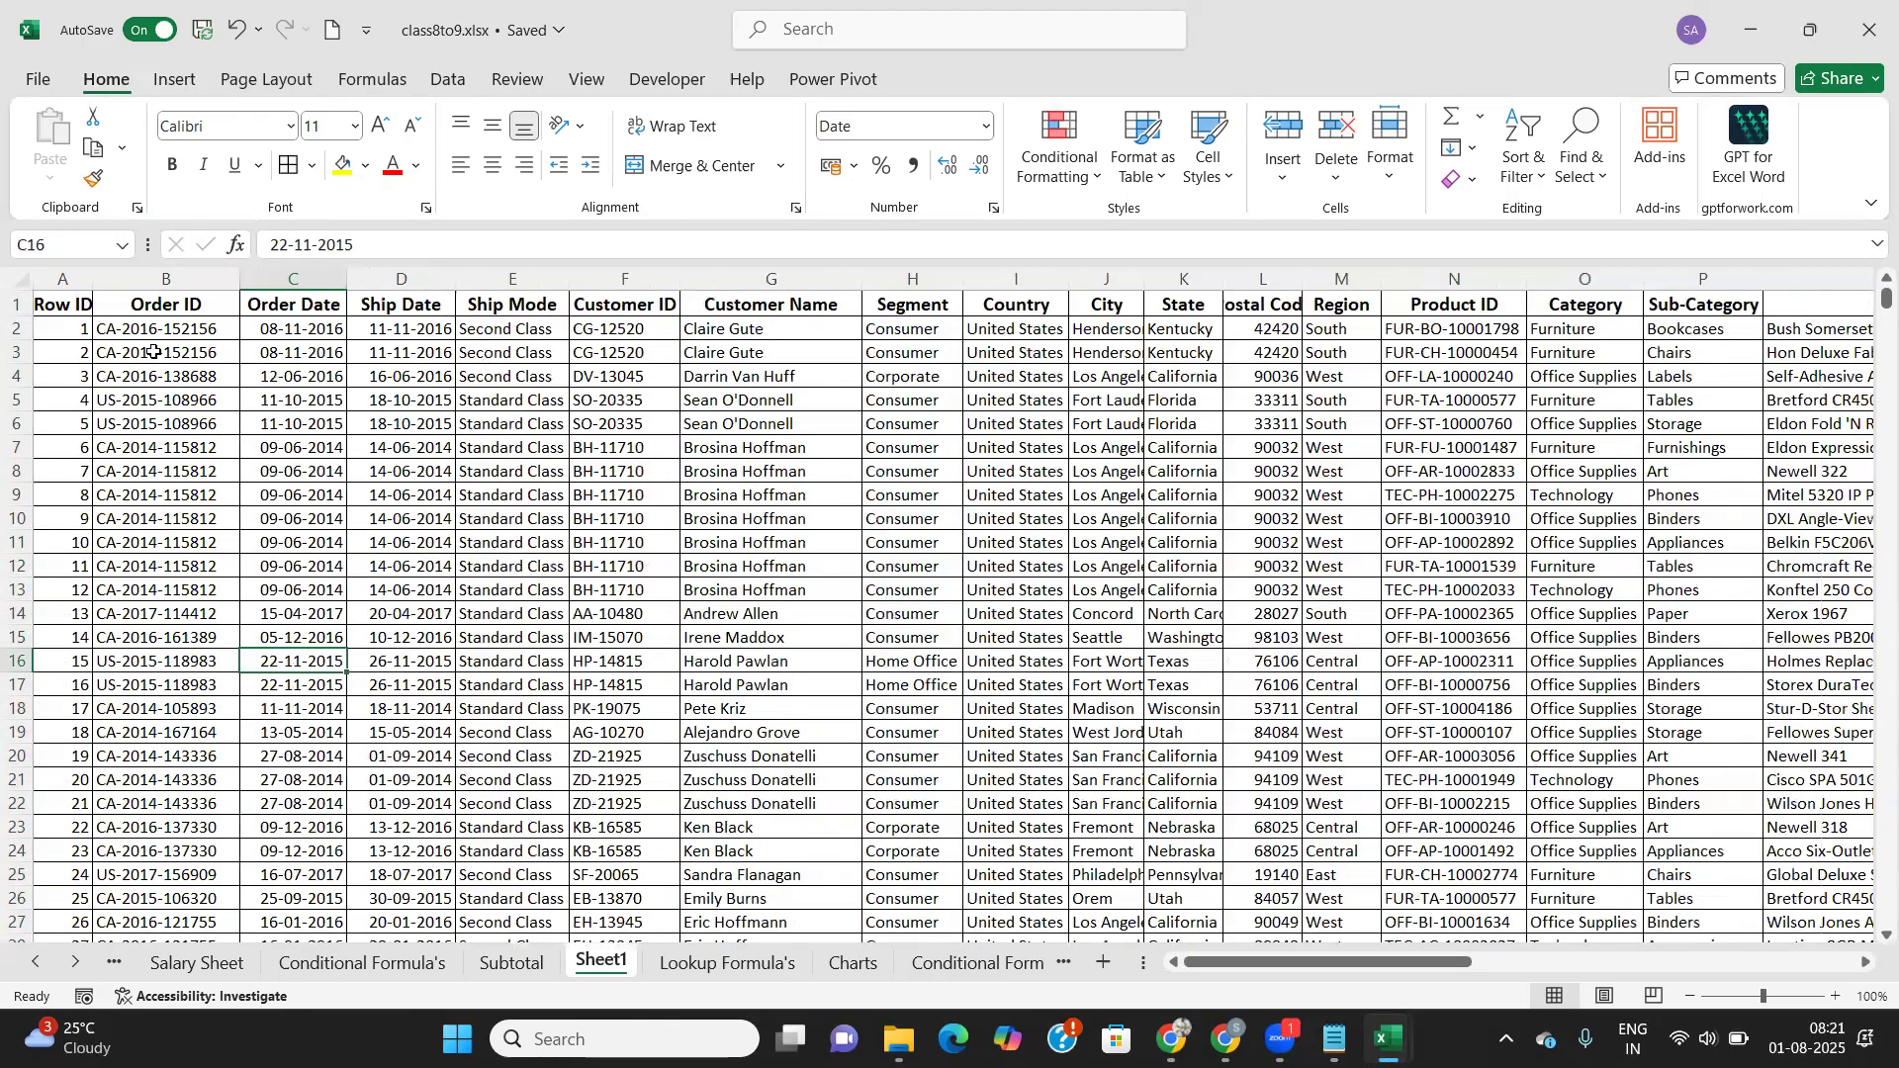
{"action": "left_click_drag", "start_coordinate": [94, 277], "coordinate": [107, 277]}
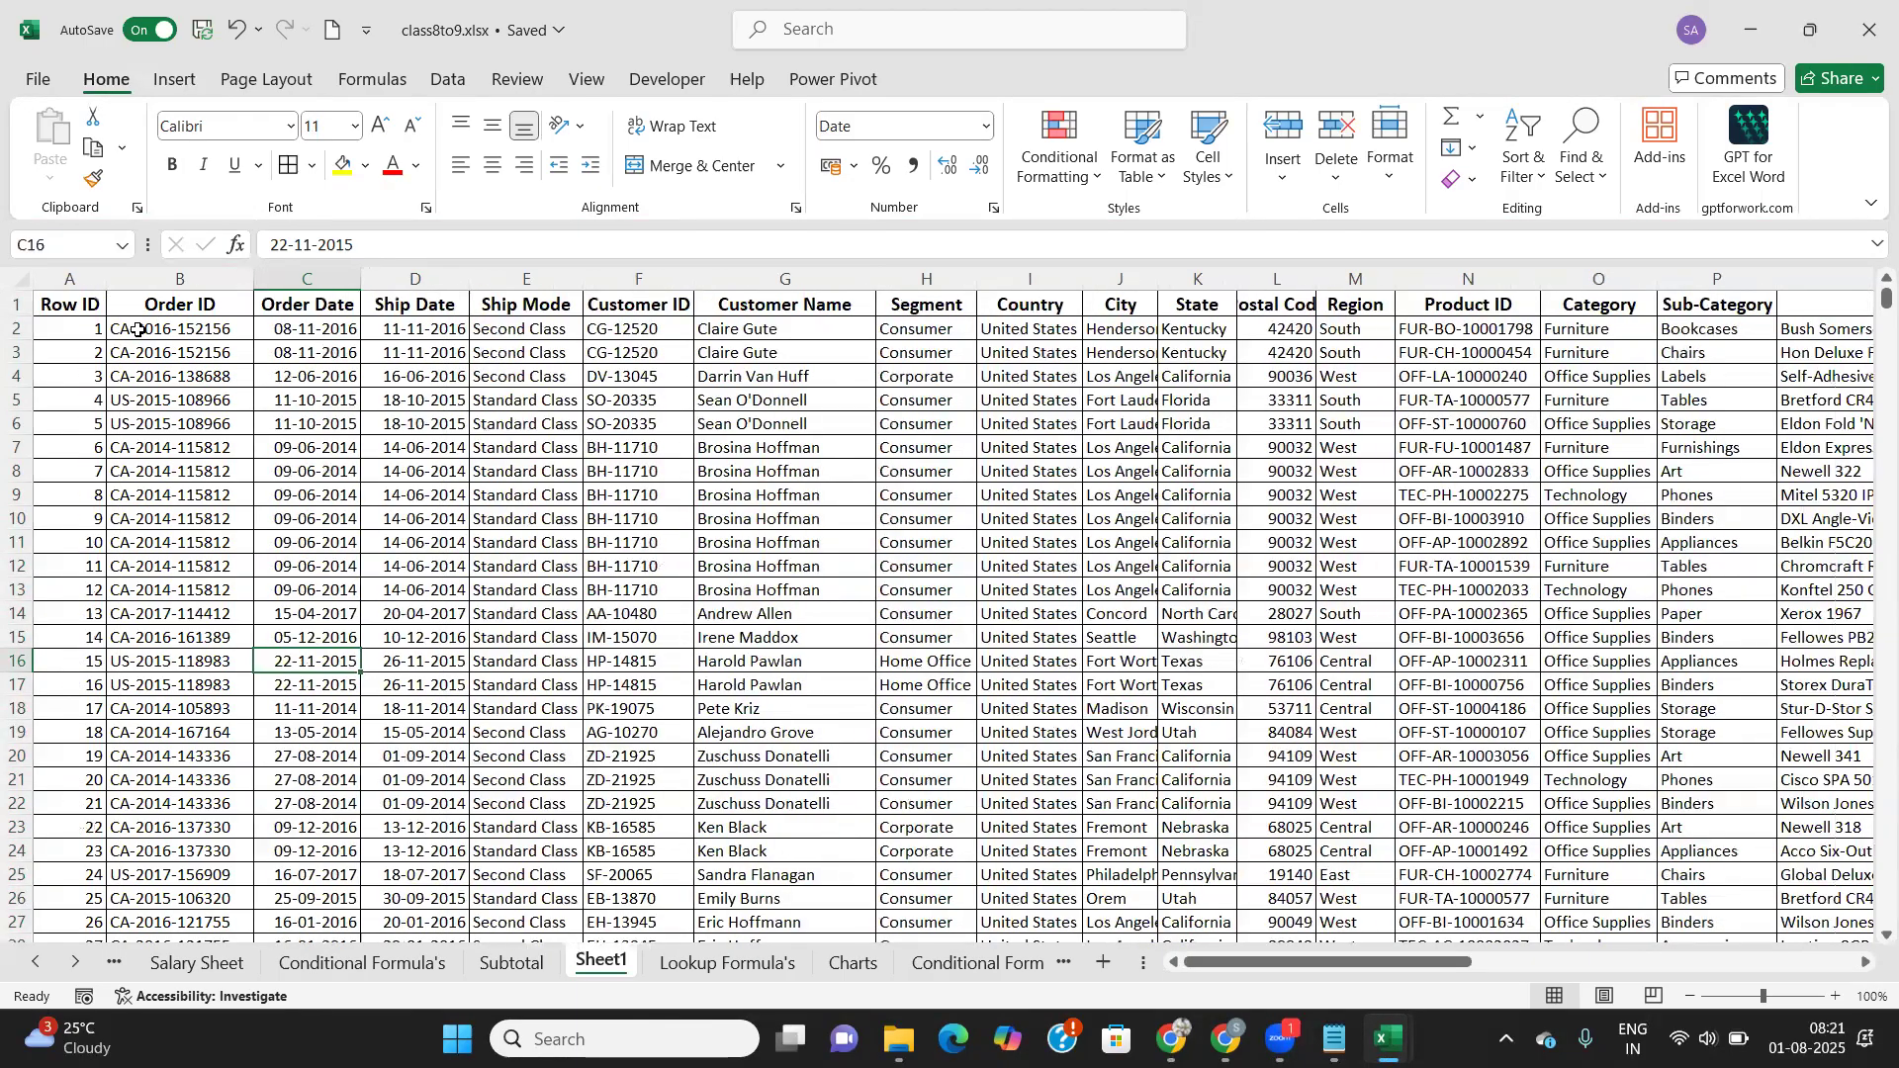
Step: Select the entire orders table on Sheet1 and look through its rows
{"action": "key", "text": "ctrl+a"}
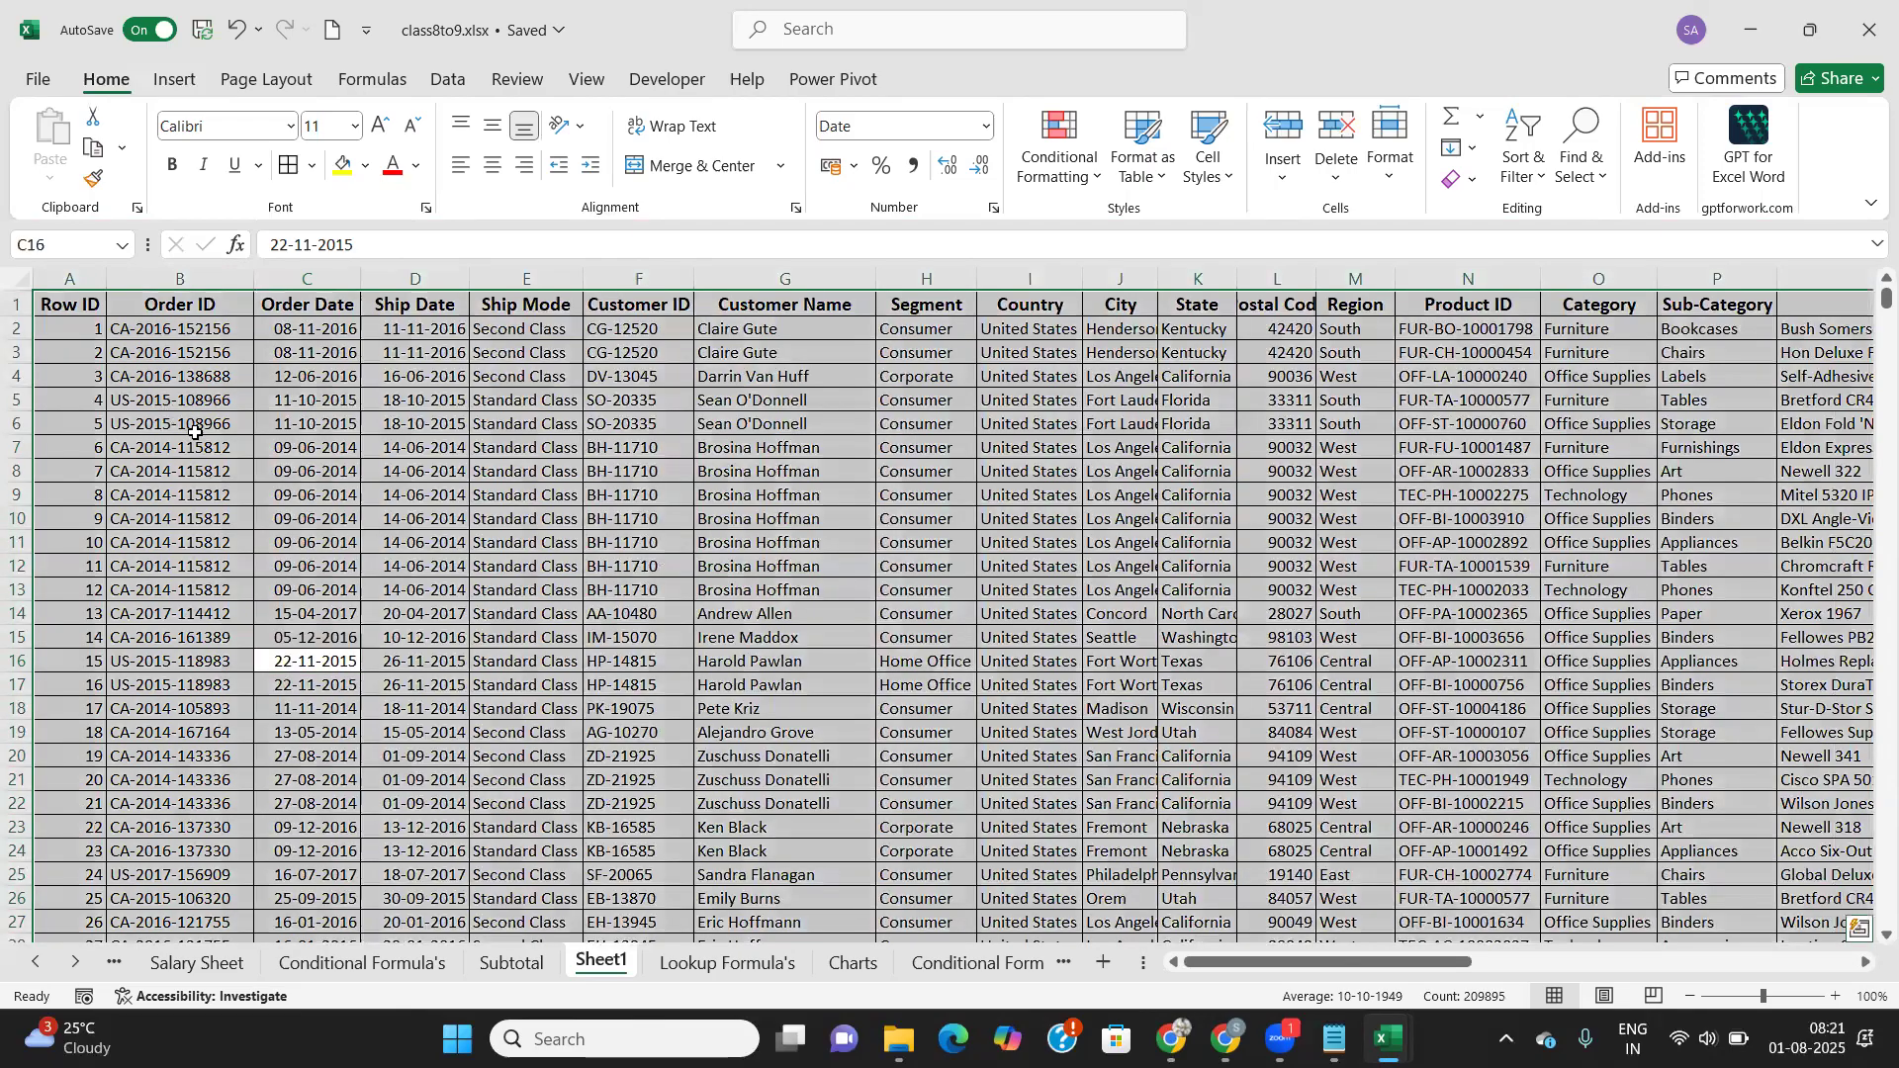
{"action": "scroll", "coordinate": [235, 454], "scroll_direction": "down", "scroll_amount": 5}
{"action": "scroll", "coordinate": [234, 454], "scroll_direction": "down", "scroll_amount": 20}
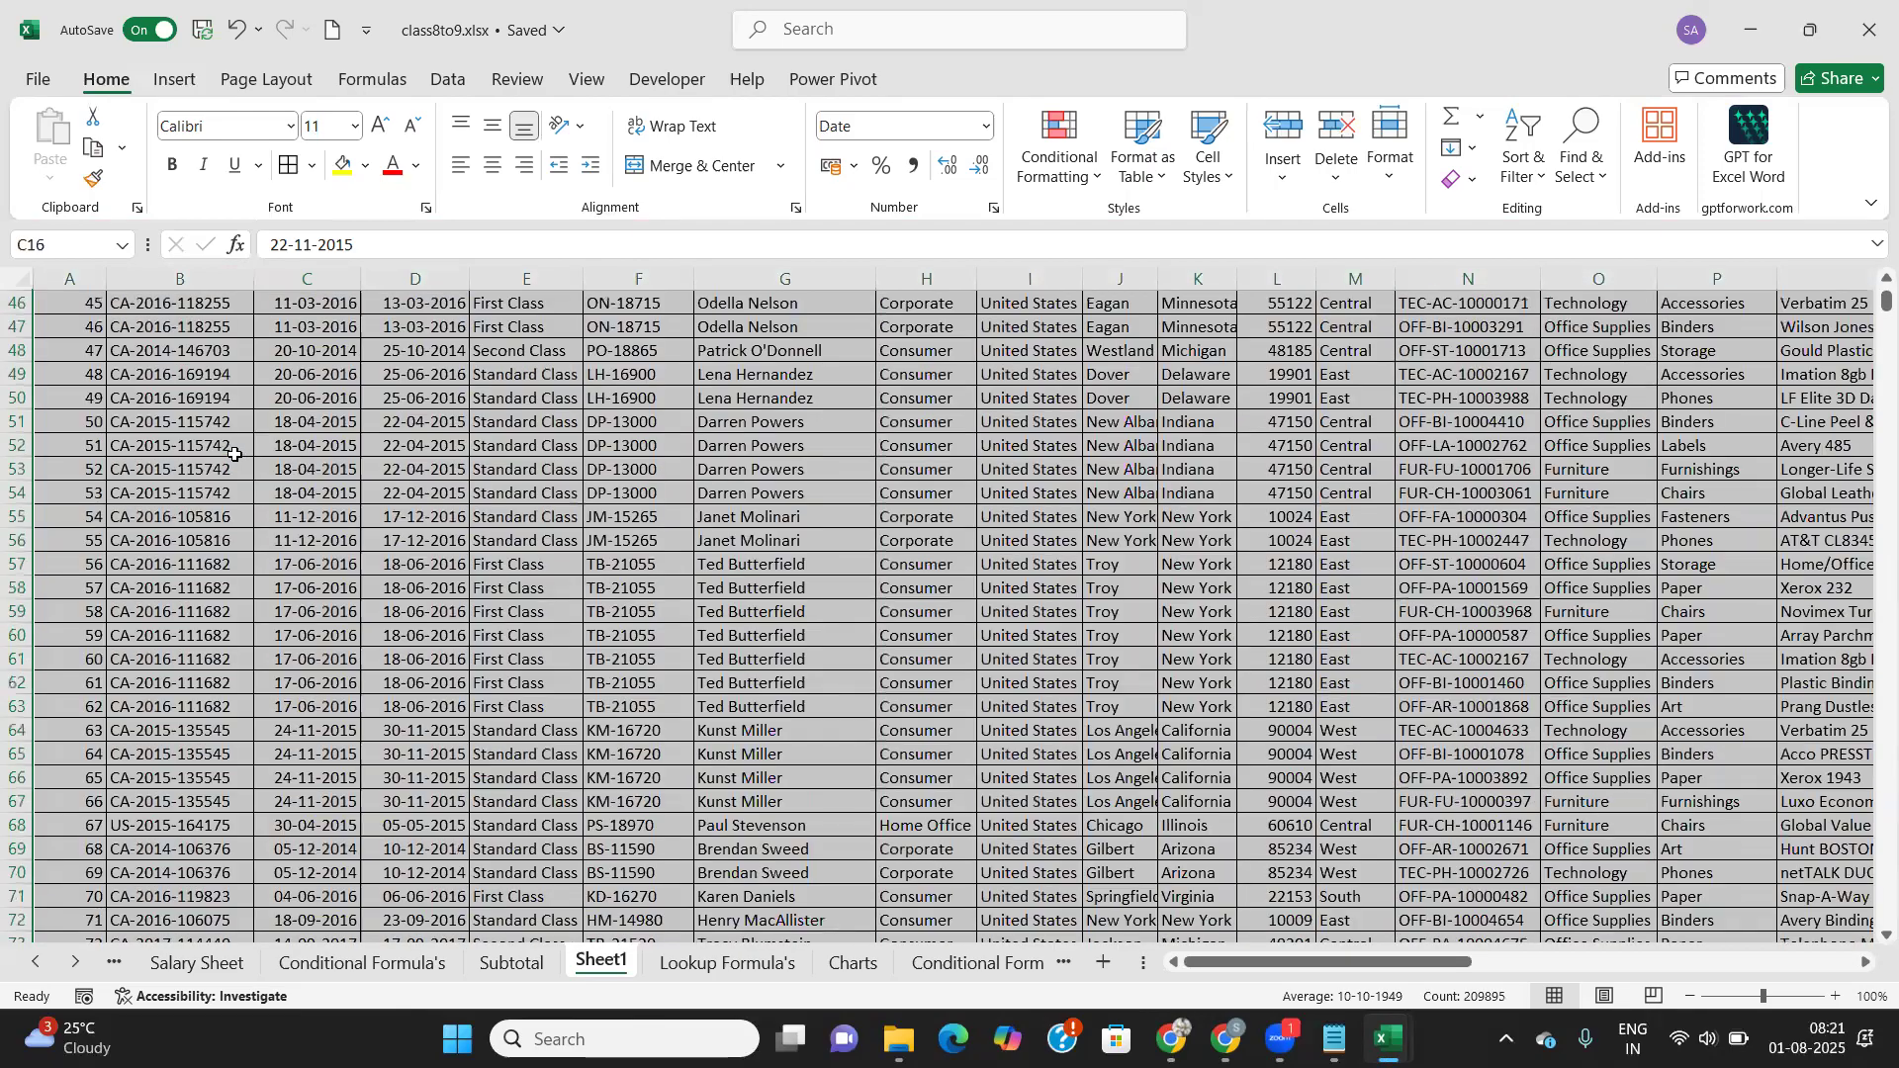
{"action": "scroll", "coordinate": [235, 470], "scroll_direction": "down", "scroll_amount": 20}
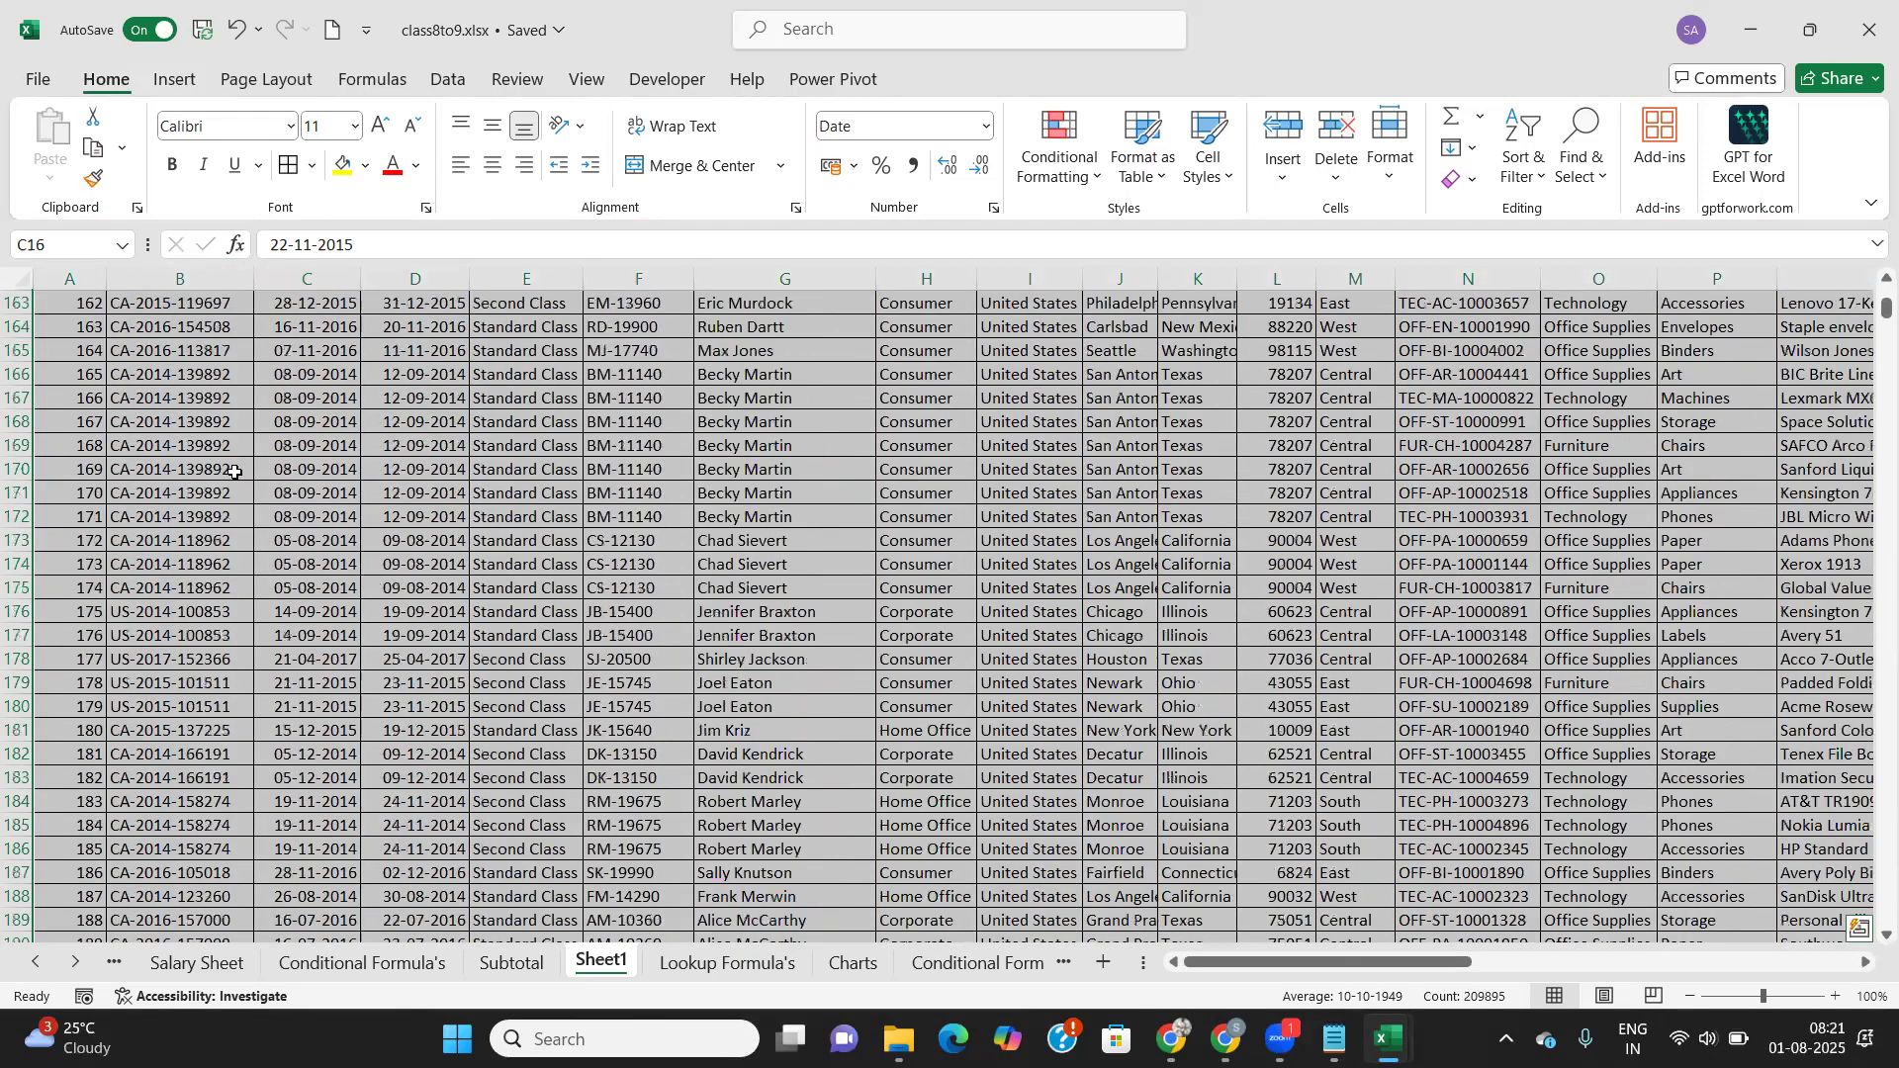
{"action": "scroll", "coordinate": [235, 480], "scroll_direction": "down", "scroll_amount": 12}
{"action": "scroll", "coordinate": [238, 475], "scroll_direction": "up", "scroll_amount": 20}
{"action": "scroll", "coordinate": [241, 473], "scroll_direction": "up", "scroll_amount": 20}
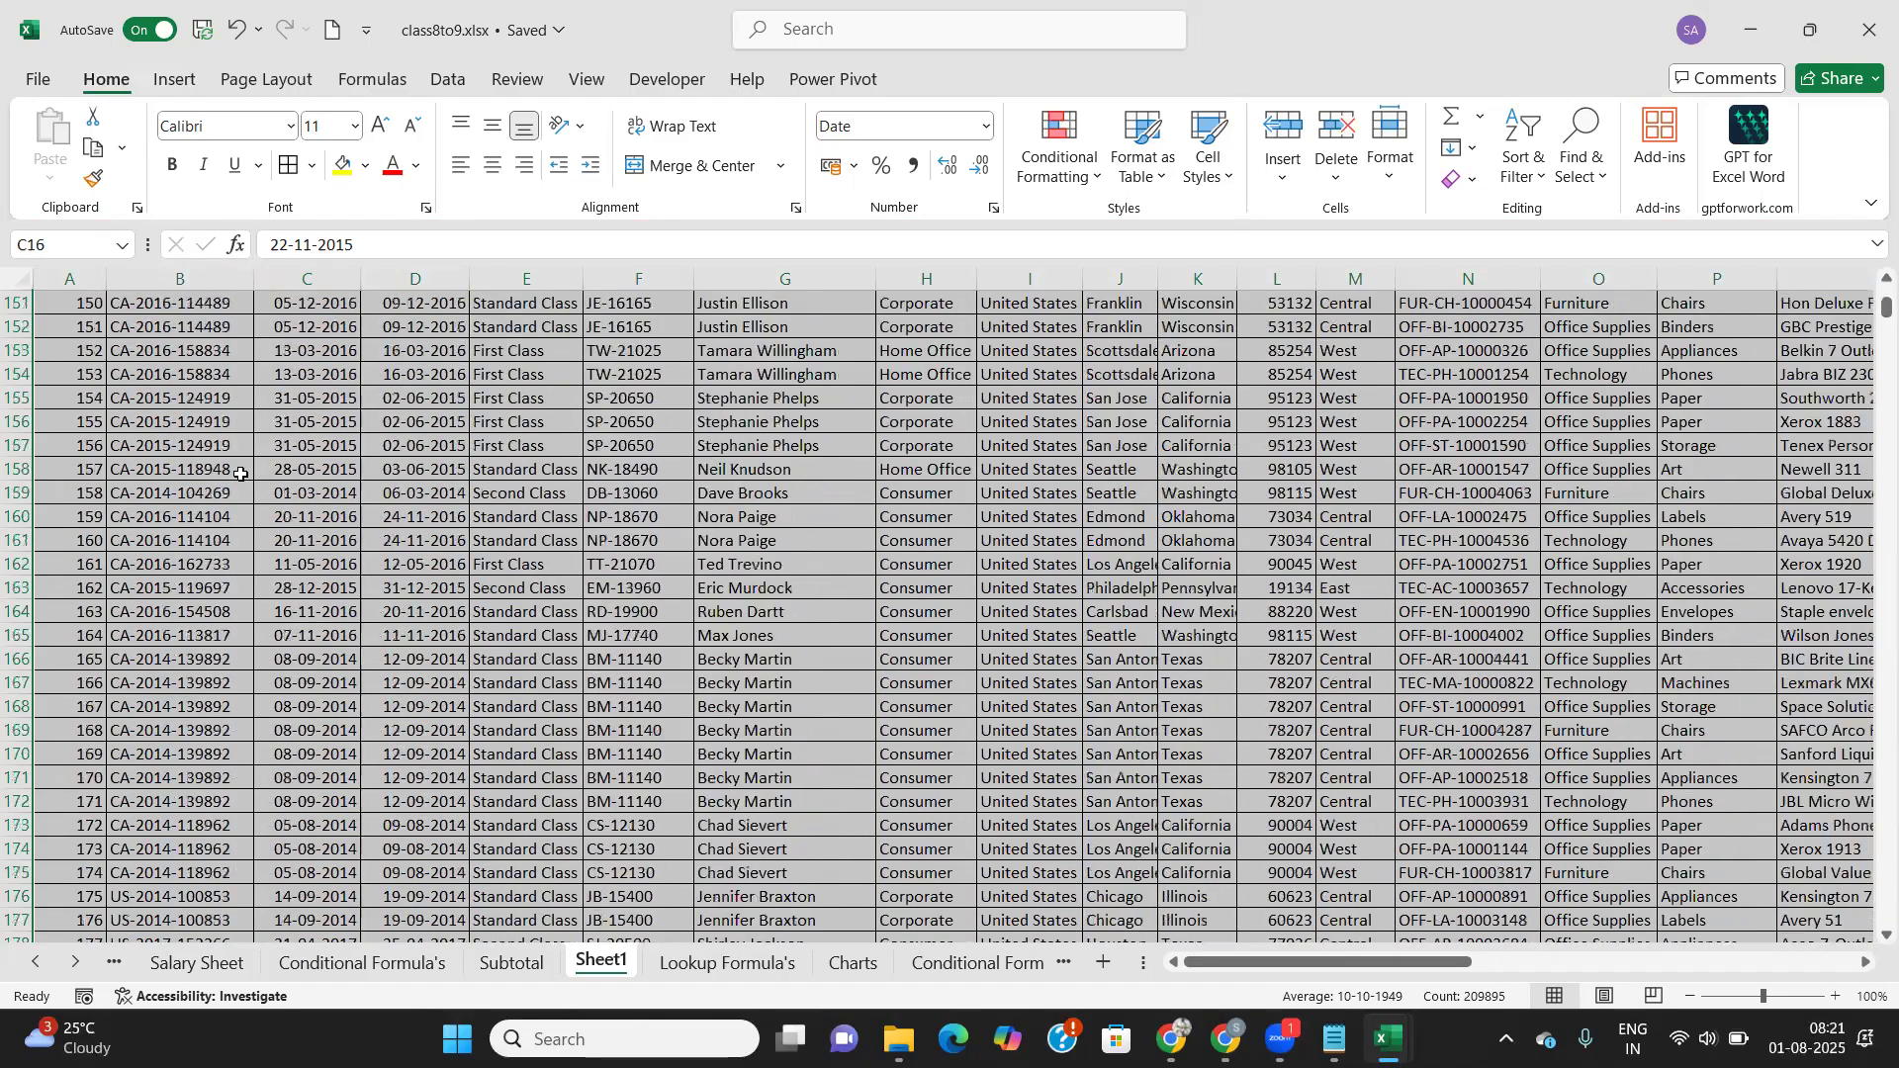
{"action": "scroll", "coordinate": [240, 474], "scroll_direction": "up", "scroll_amount": 13}
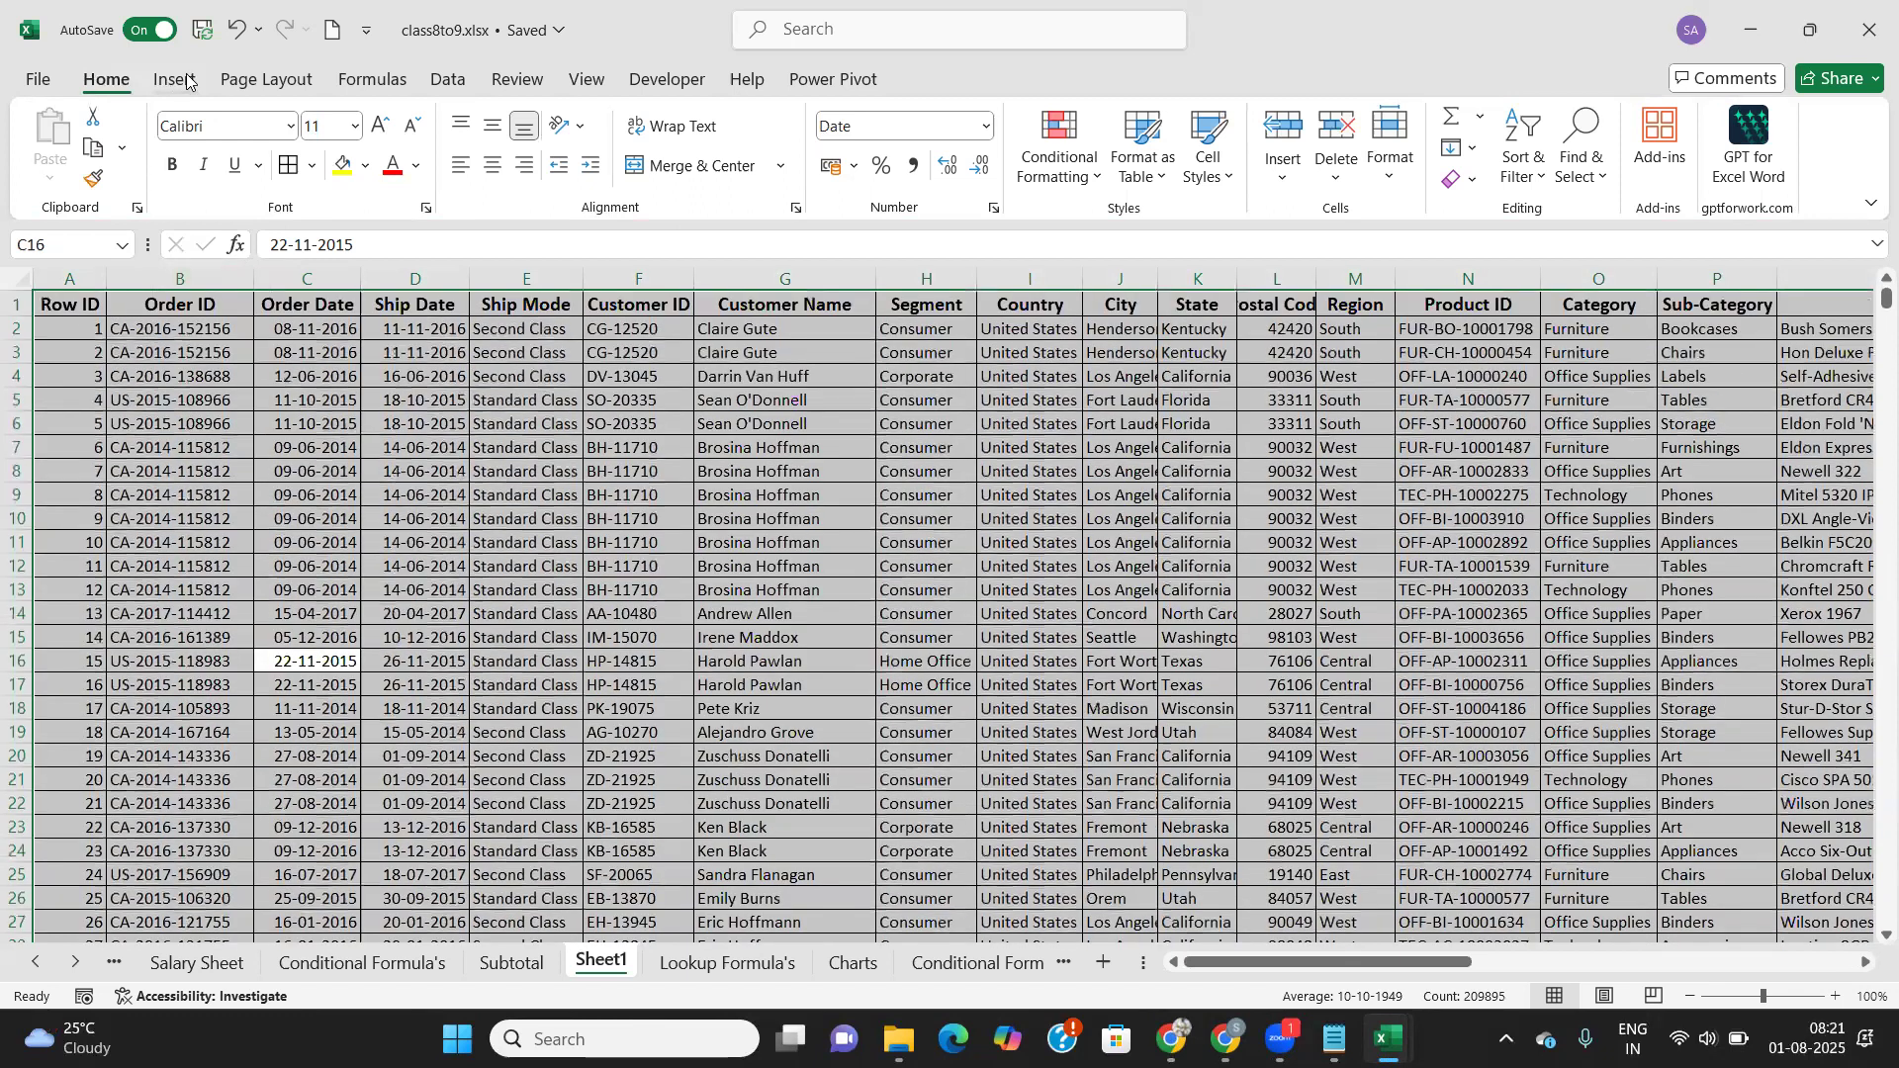
Step: Insert a PivotTable from Sheet1!$A$1:$U$9995, placed on the existing worksheet at cell Z8
{"action": "left_click", "coordinate": [174, 79]}
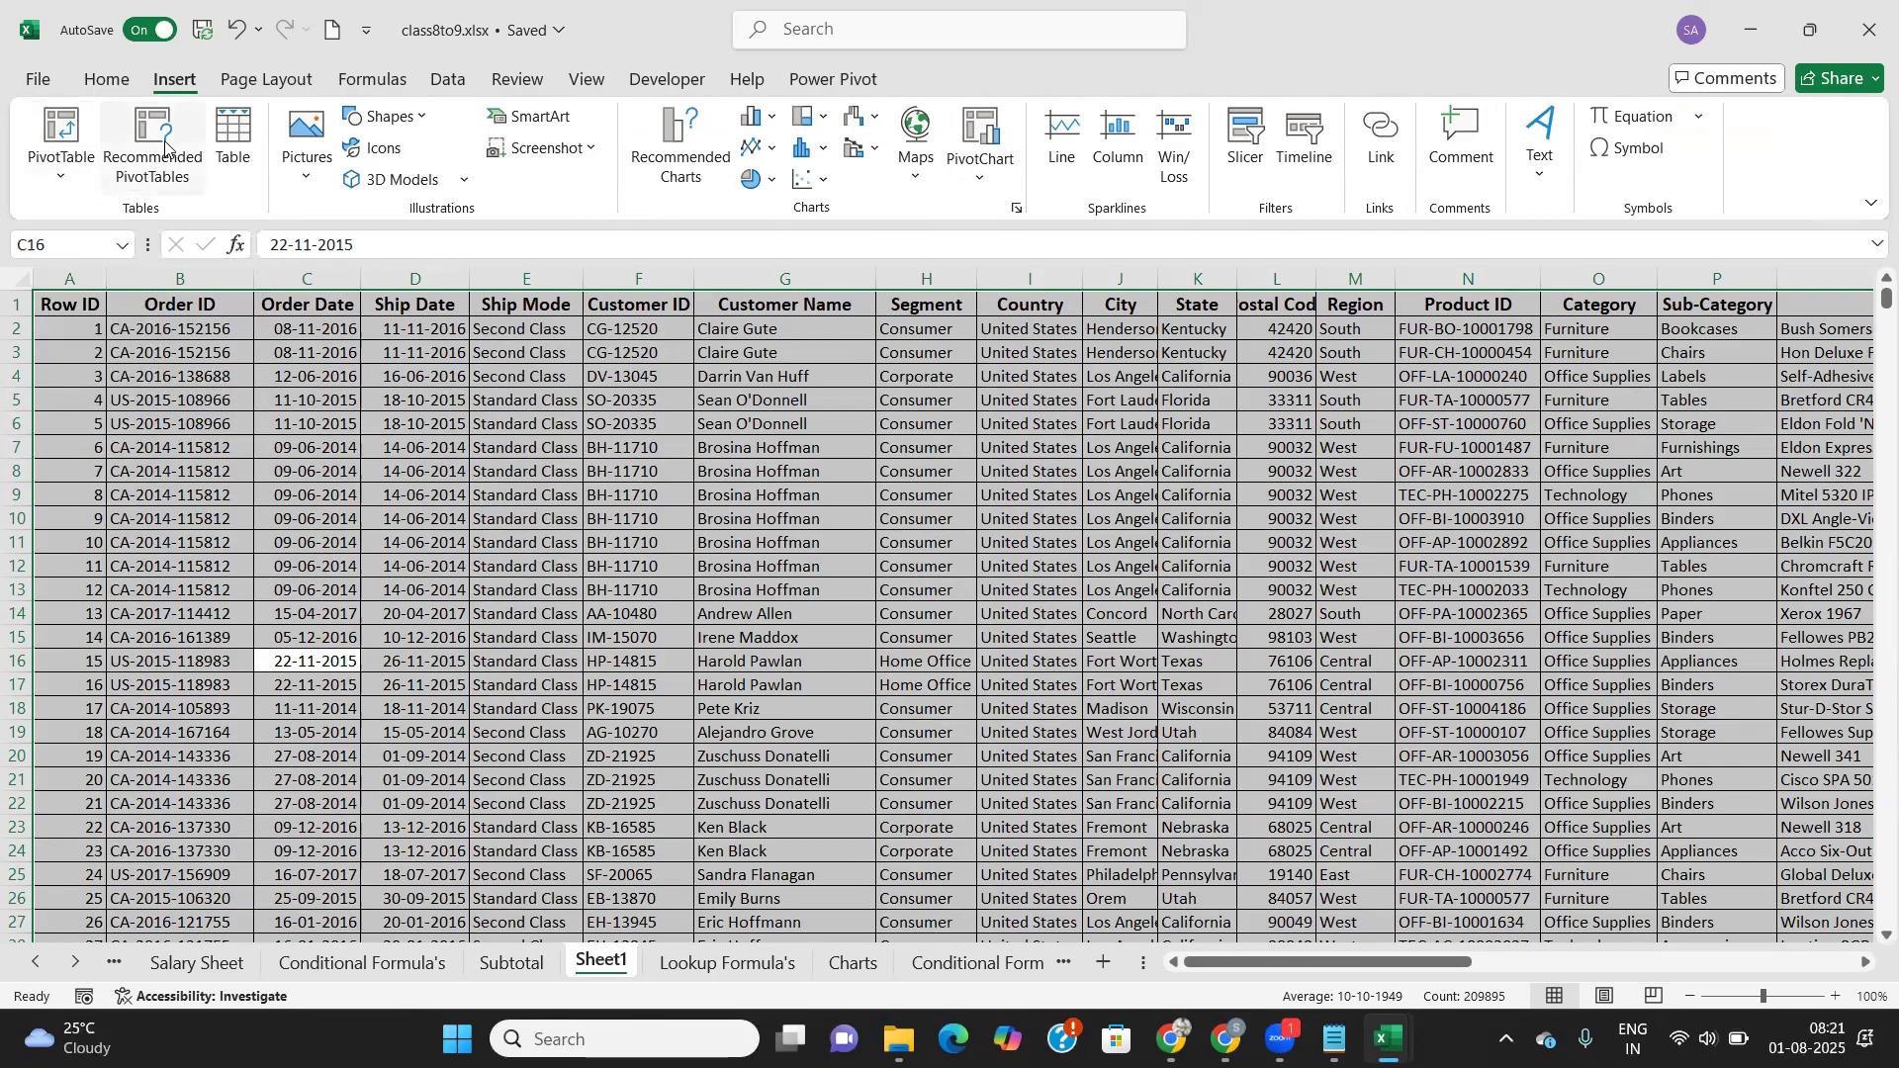
{"action": "left_click", "coordinate": [62, 133]}
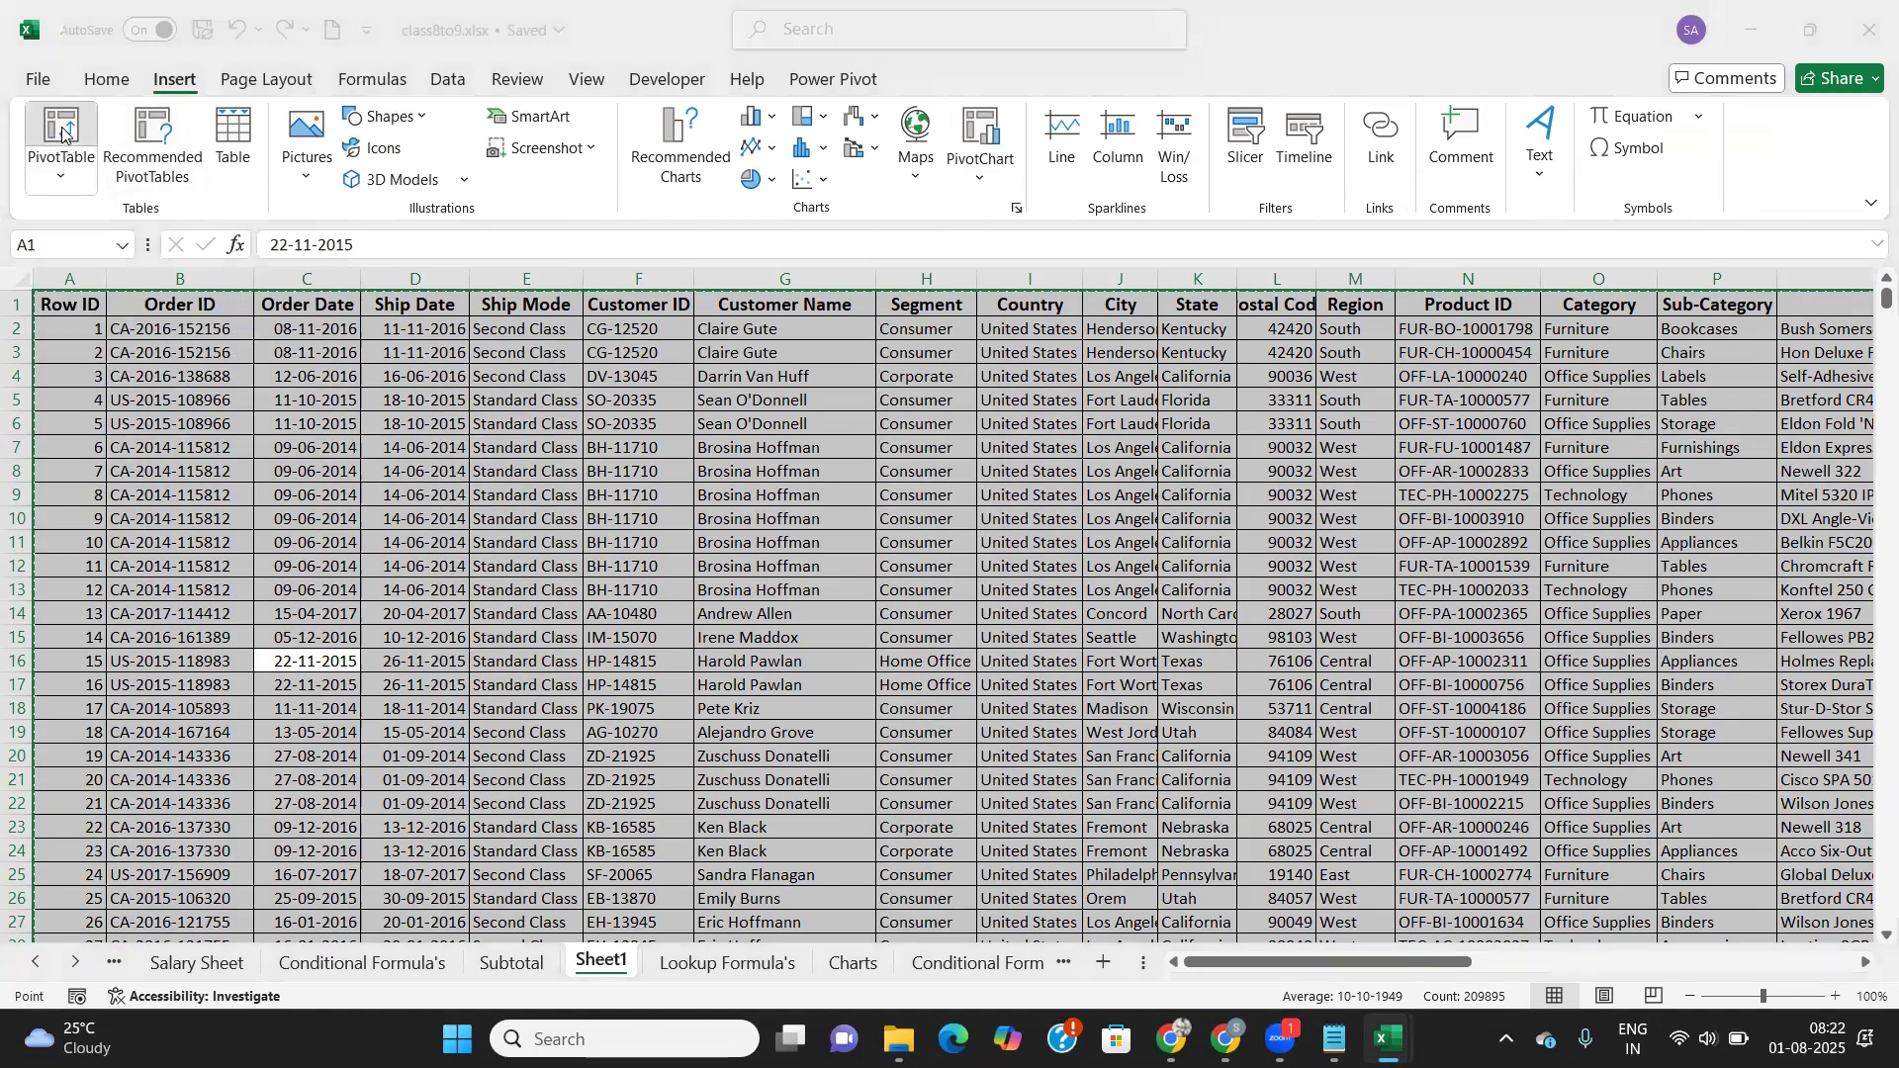
{"action": "left_click_drag", "start_coordinate": [1067, 164], "coordinate": [1015, 184]}
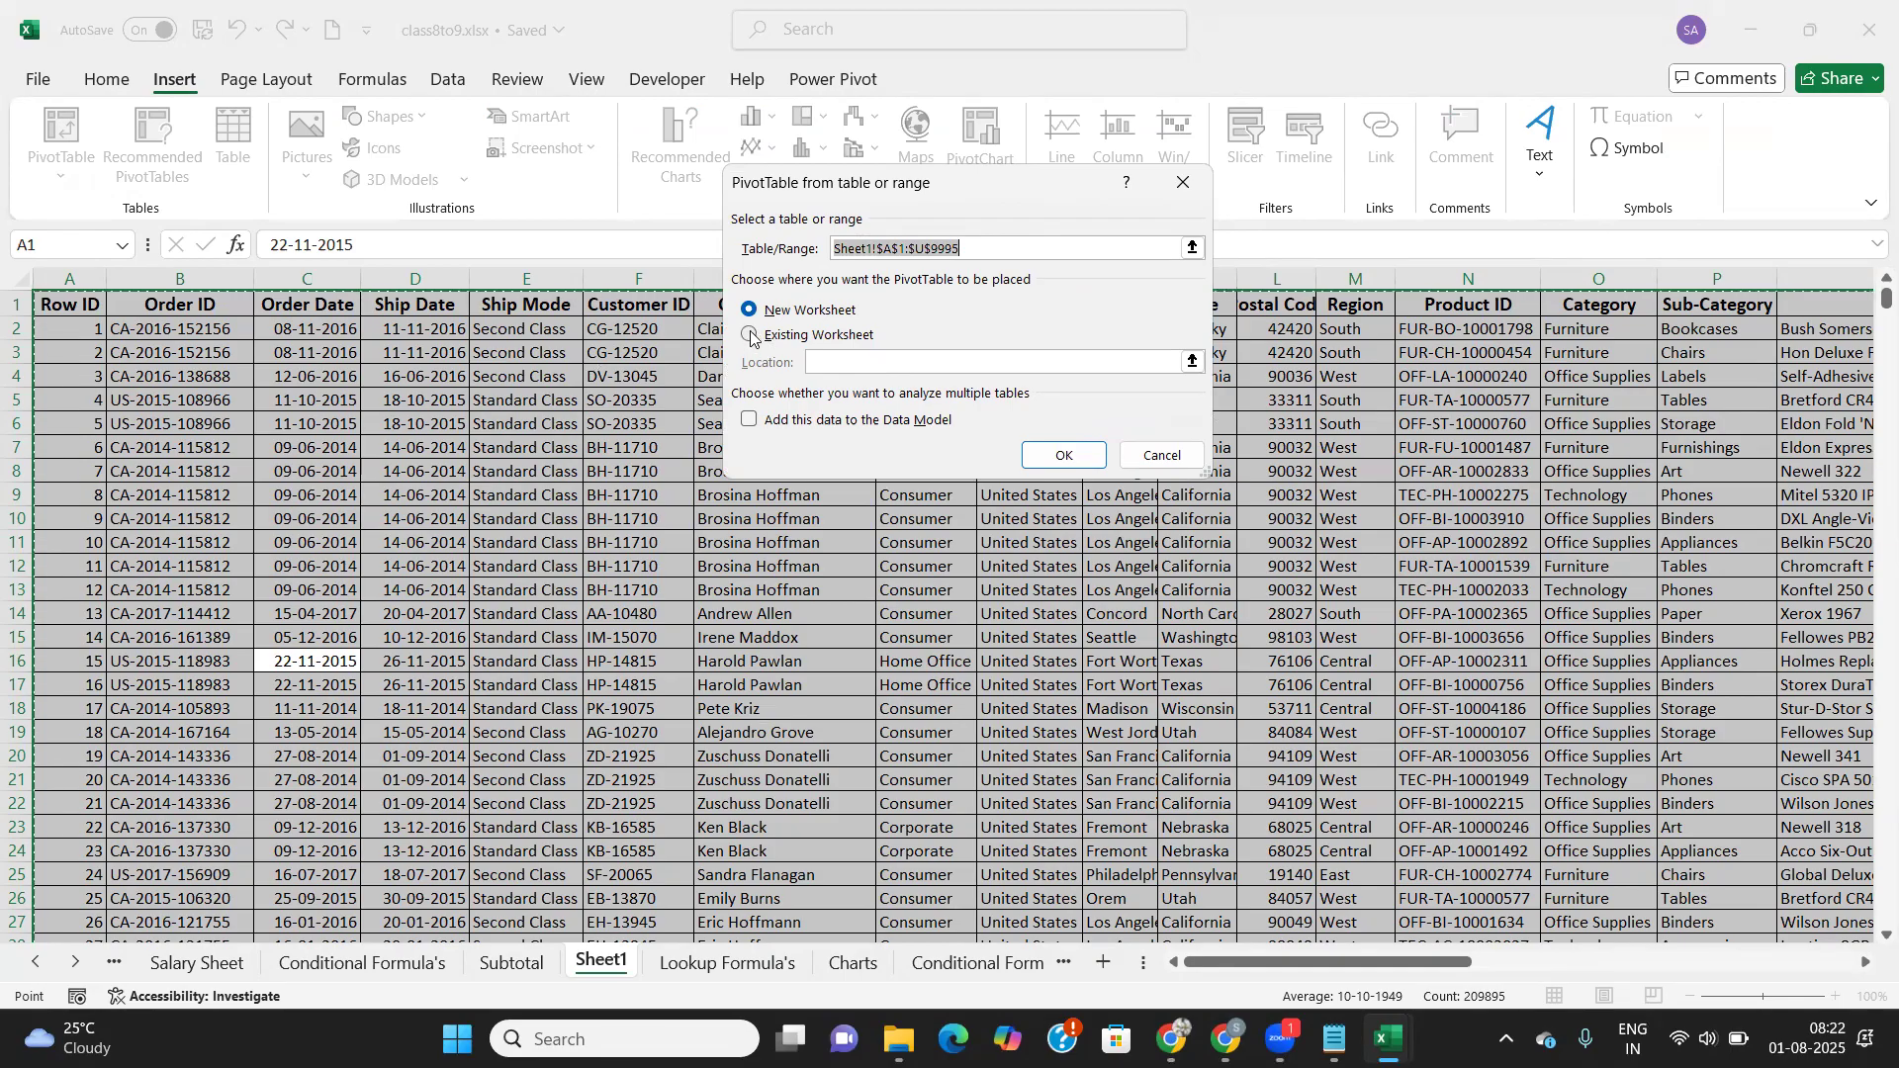
{"action": "left_click", "coordinate": [751, 336]}
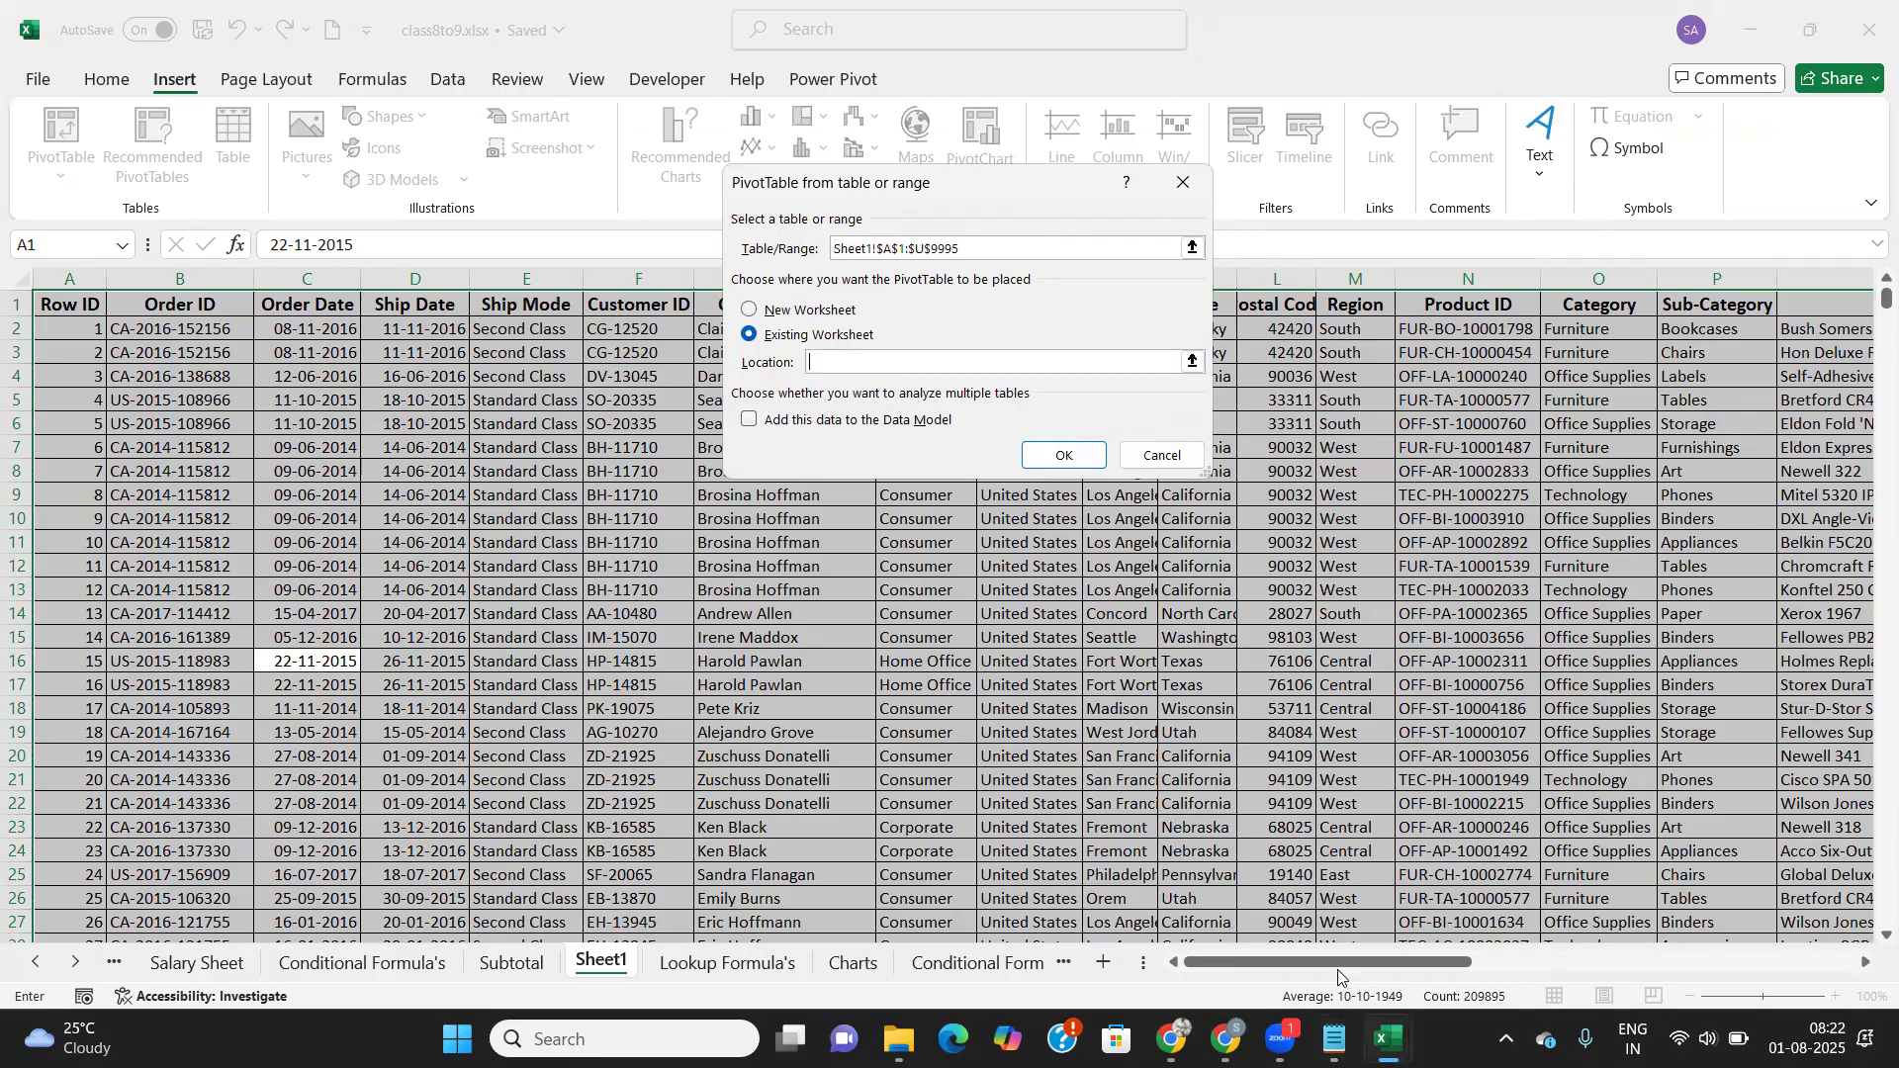
{"action": "left_click_drag", "start_coordinate": [1340, 970], "coordinate": [1726, 970]}
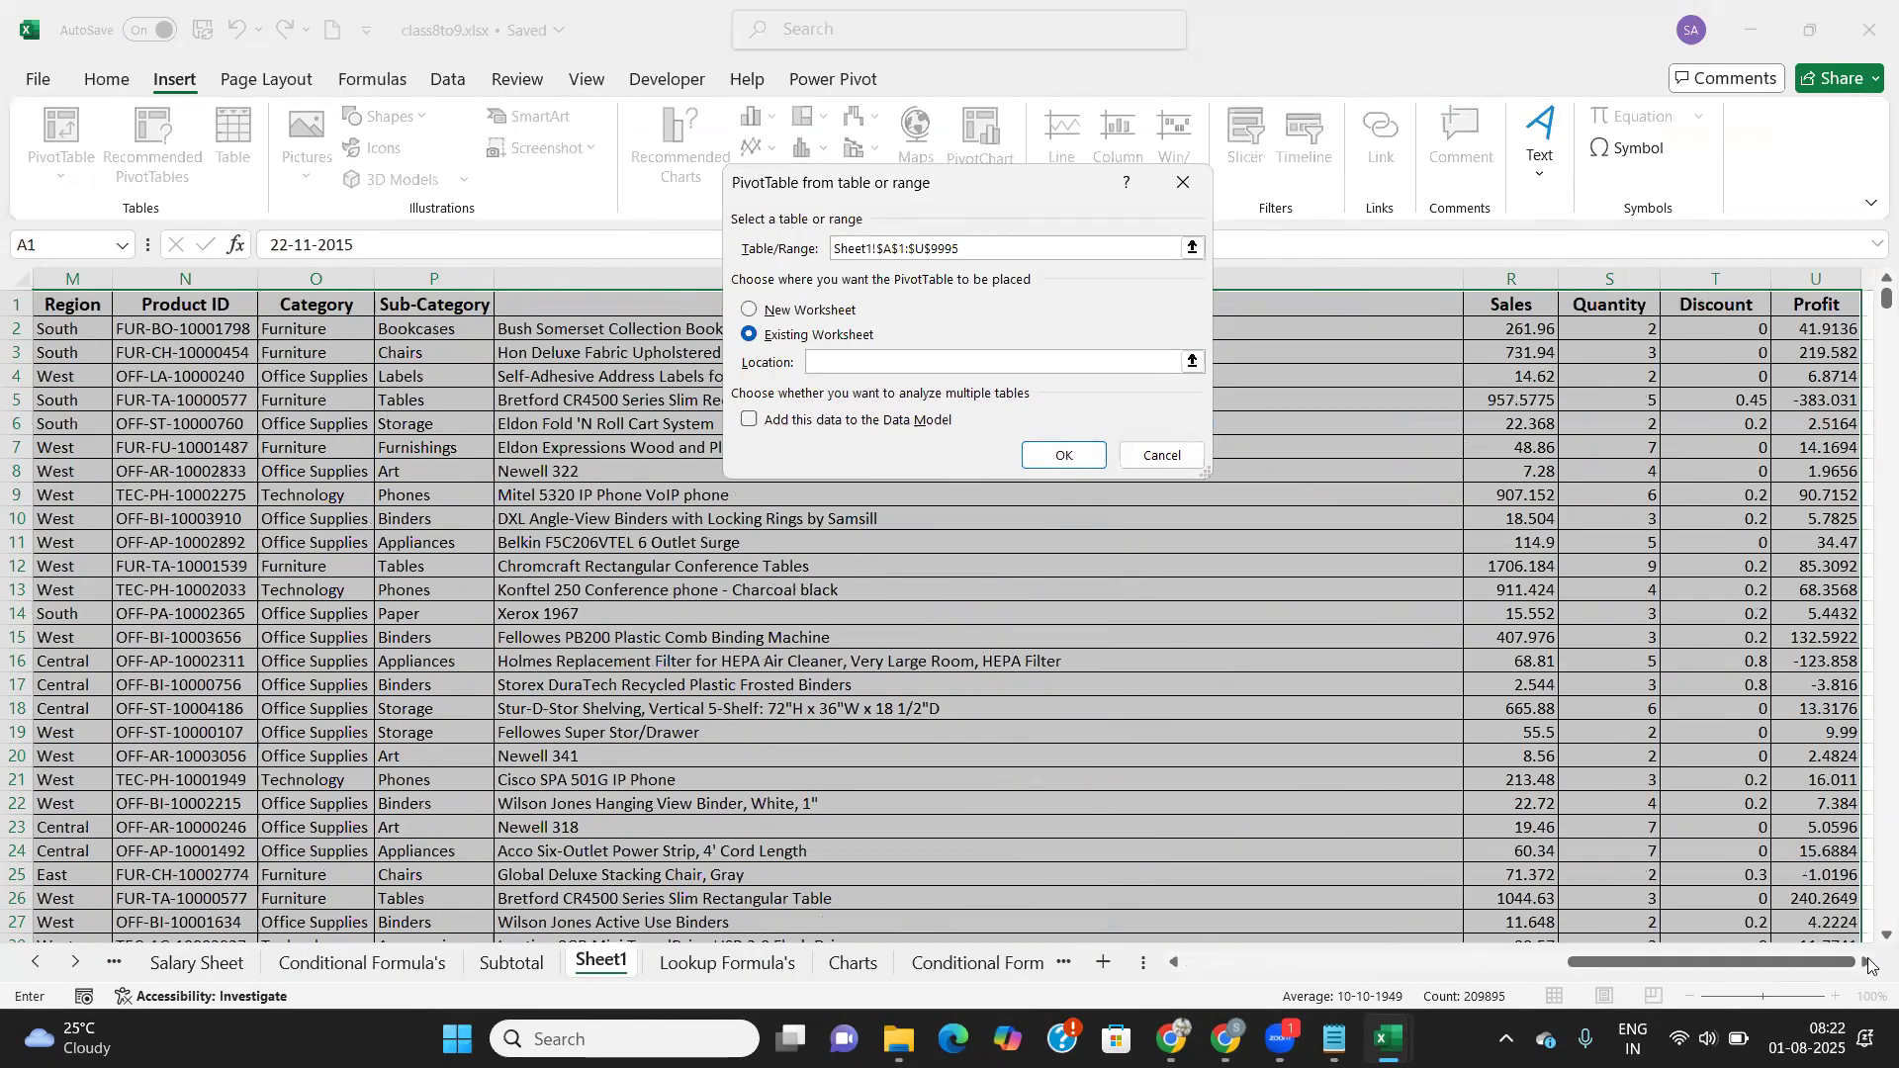
{"action": "left_click", "coordinate": [1867, 964]}
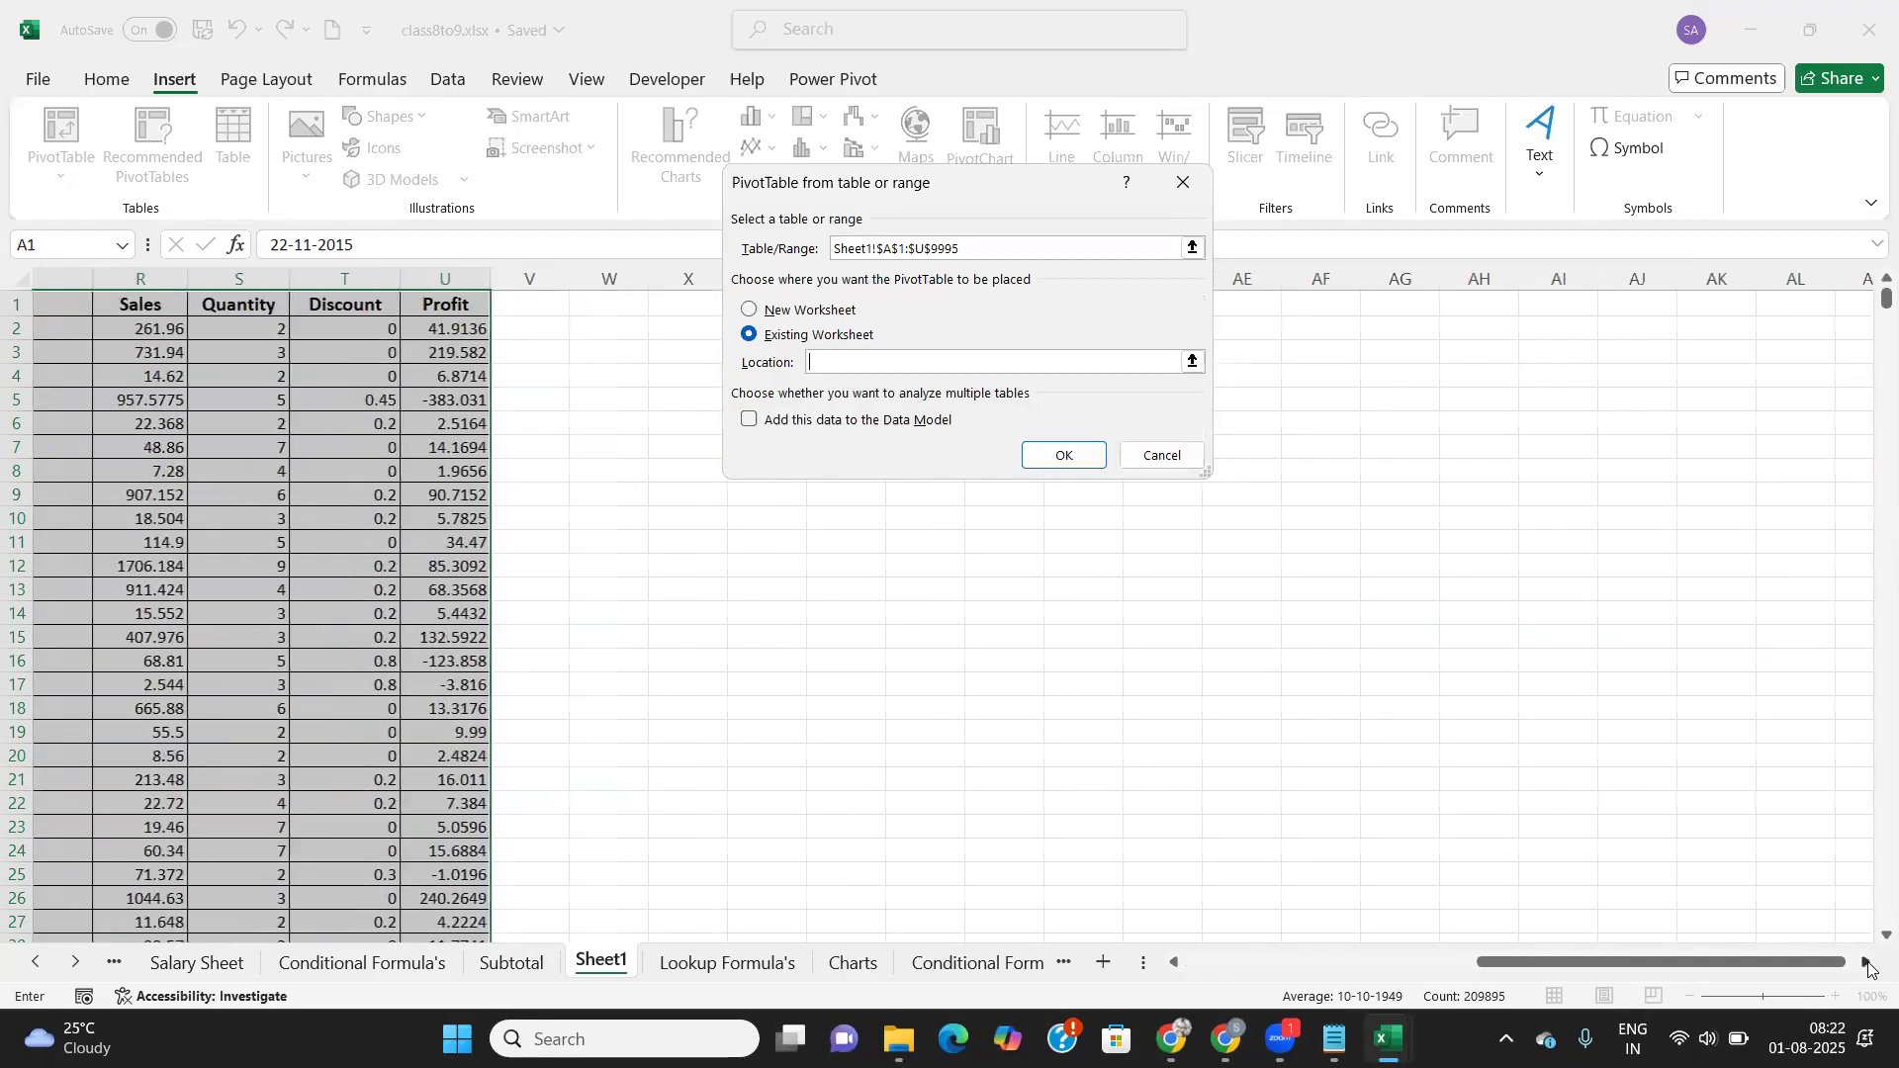
{"action": "left_click", "coordinate": [658, 471]}
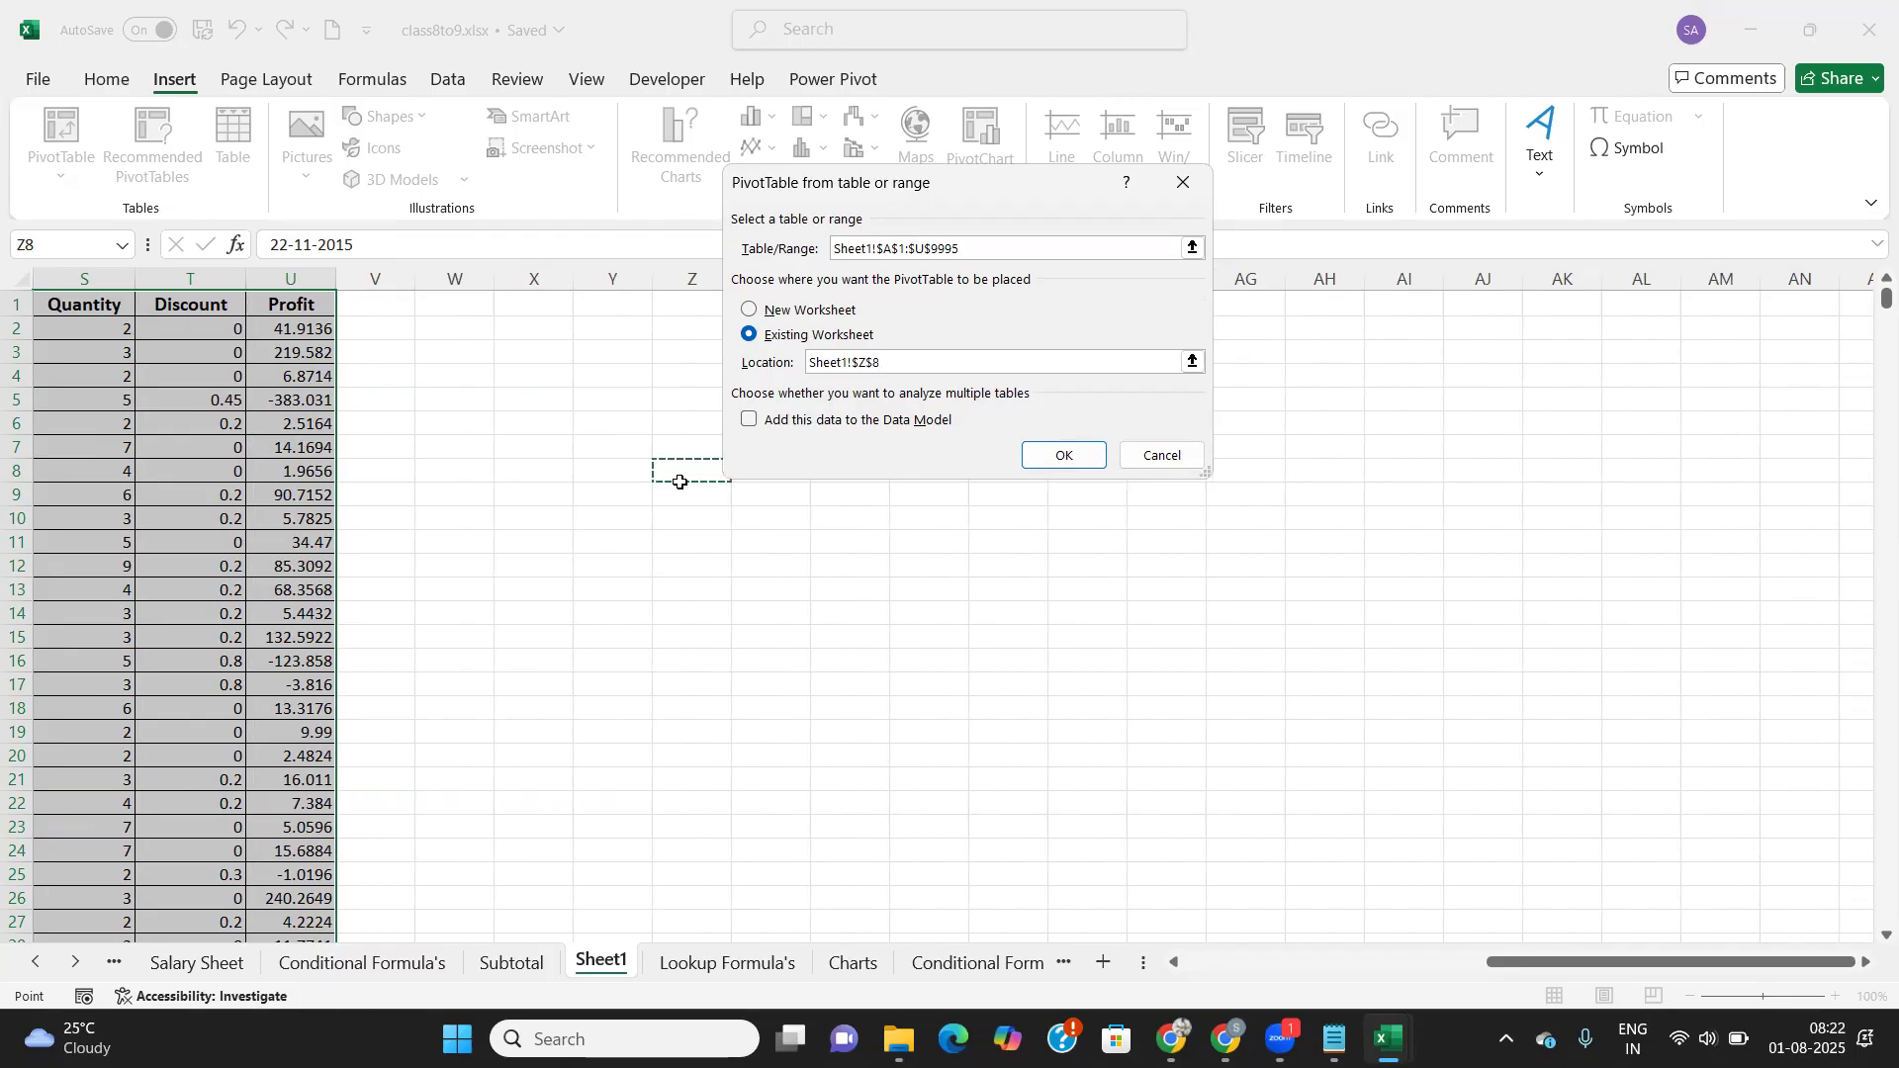
{"action": "left_click", "coordinate": [1081, 455]}
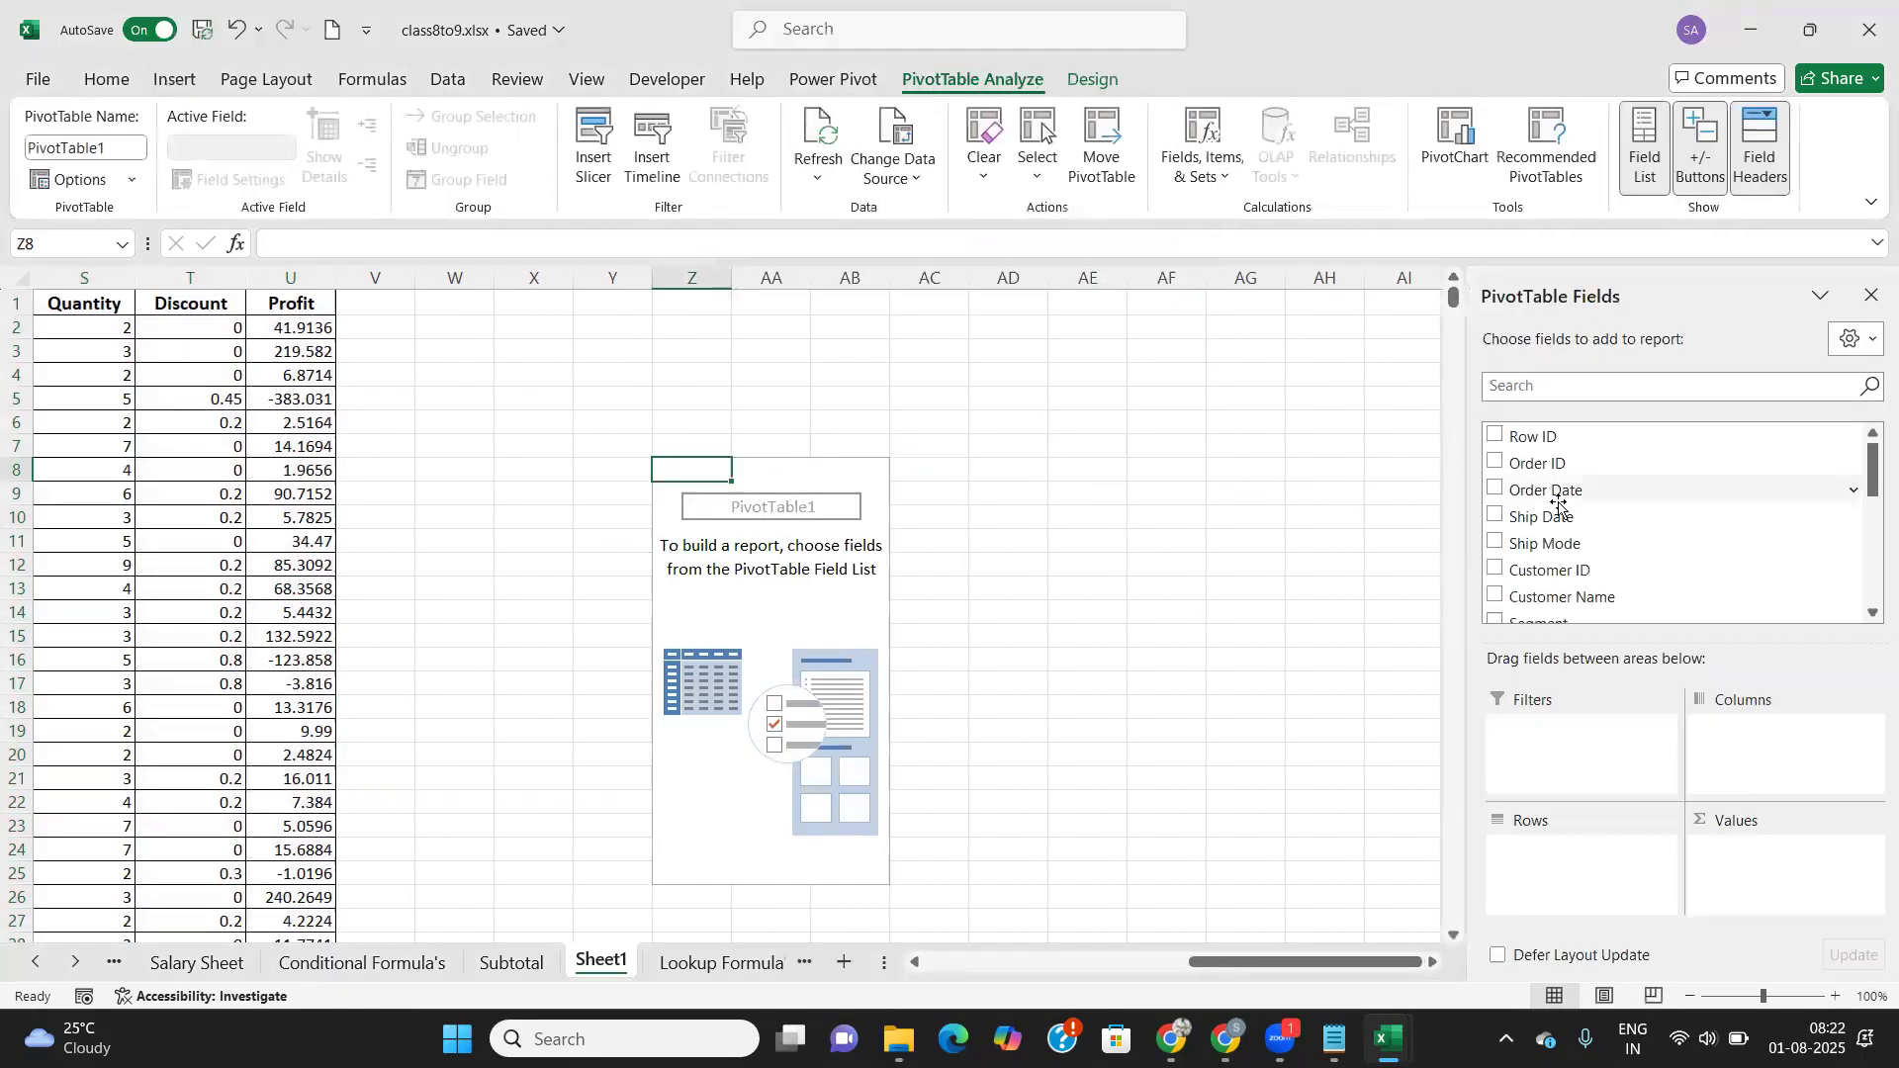
Step: Add the City field to the PivotTable's rows and look through the list of cities
{"action": "scroll", "coordinate": [1548, 514], "scroll_direction": "down", "scroll_amount": 5}
{"action": "scroll", "coordinate": [1534, 563], "scroll_direction": "up", "scroll_amount": 5}
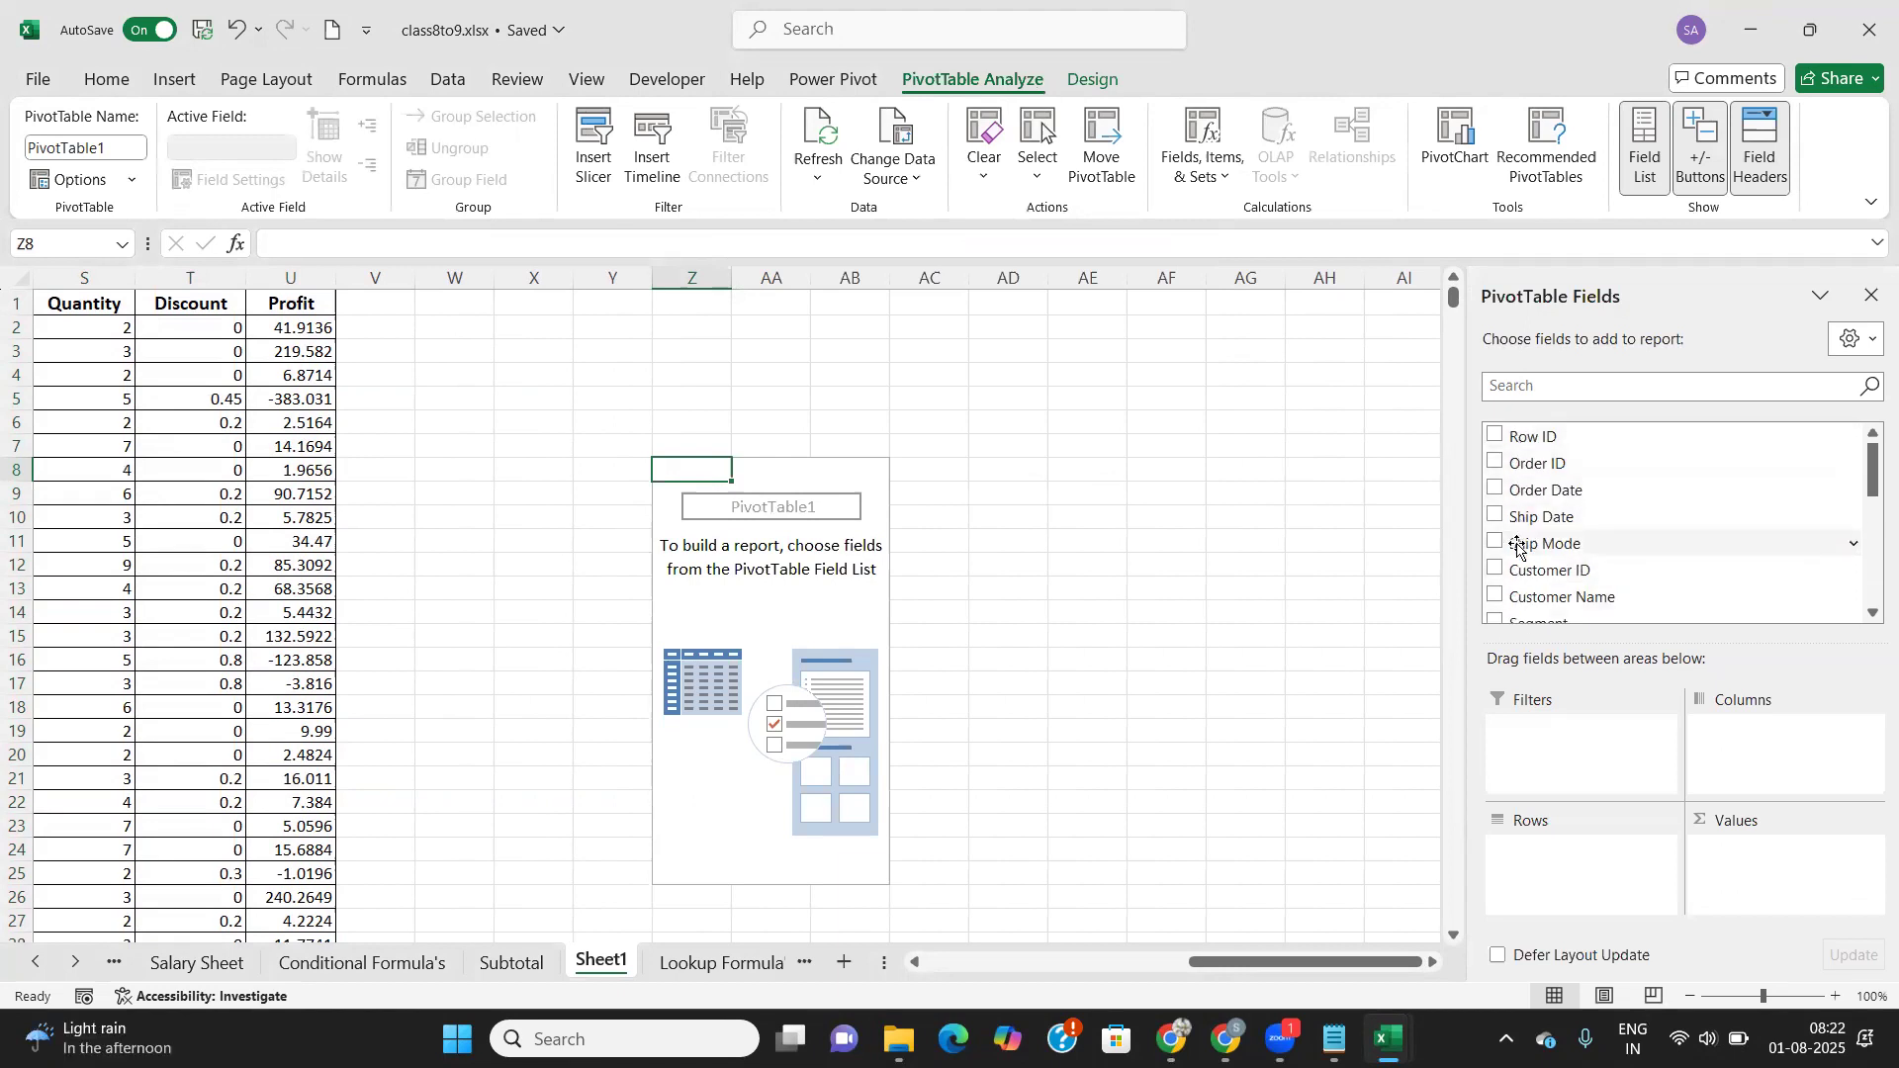
{"action": "scroll", "coordinate": [1518, 546], "scroll_direction": "down", "scroll_amount": 1}
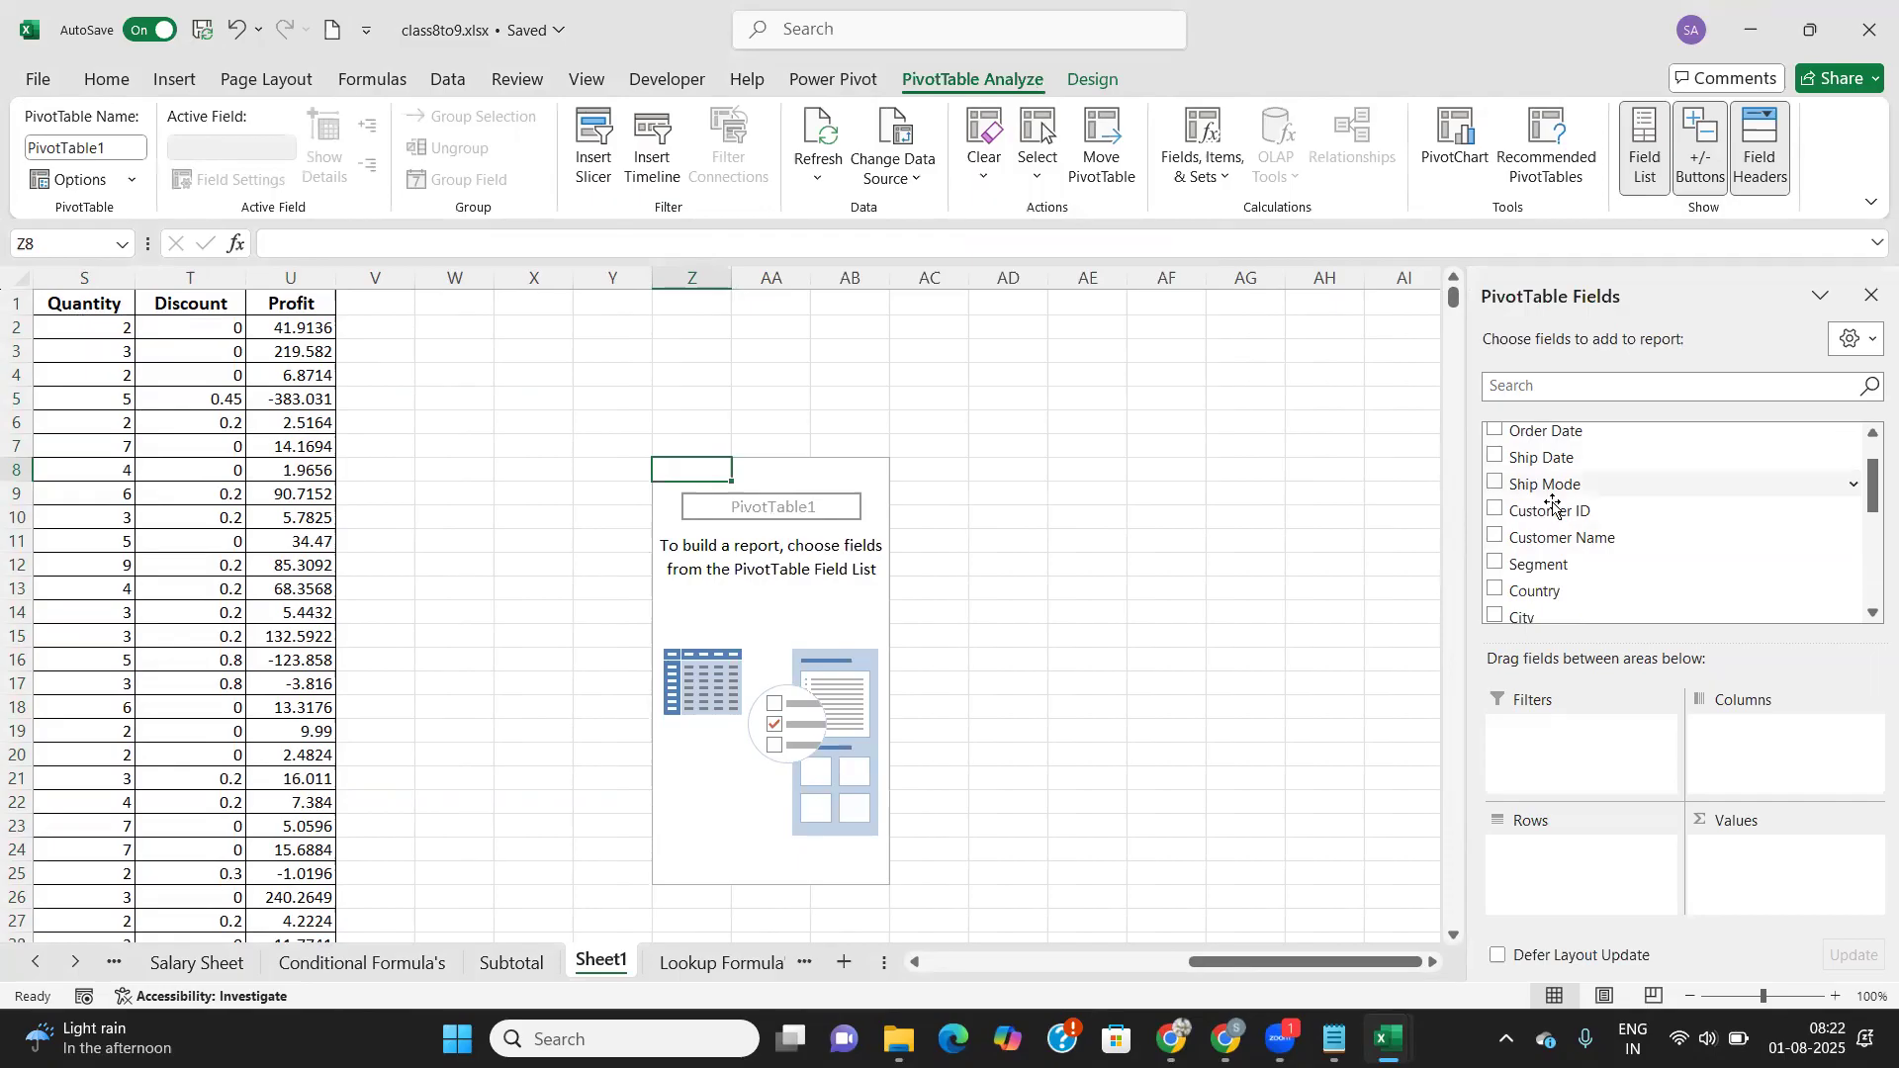
{"action": "scroll", "coordinate": [1549, 496], "scroll_direction": "up", "scroll_amount": 1}
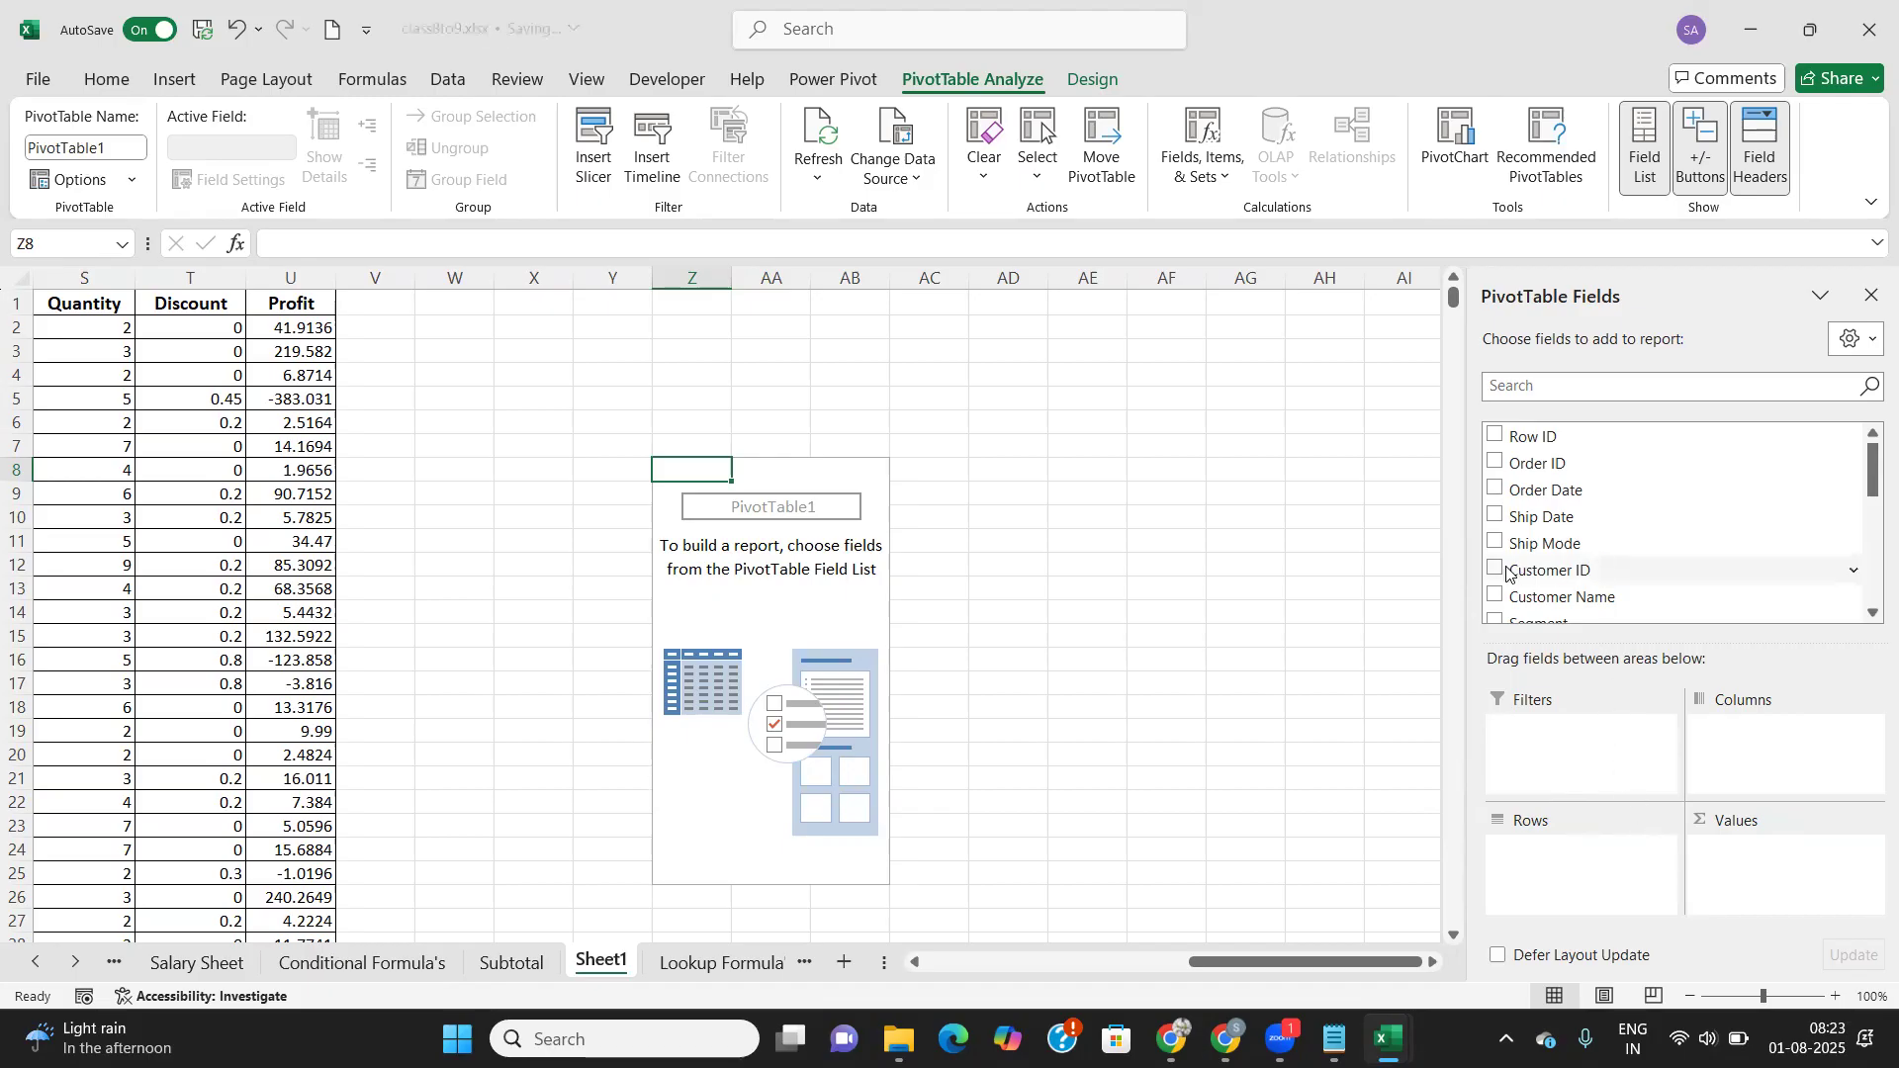
{"action": "scroll", "coordinate": [1505, 563], "scroll_direction": "down", "scroll_amount": 1}
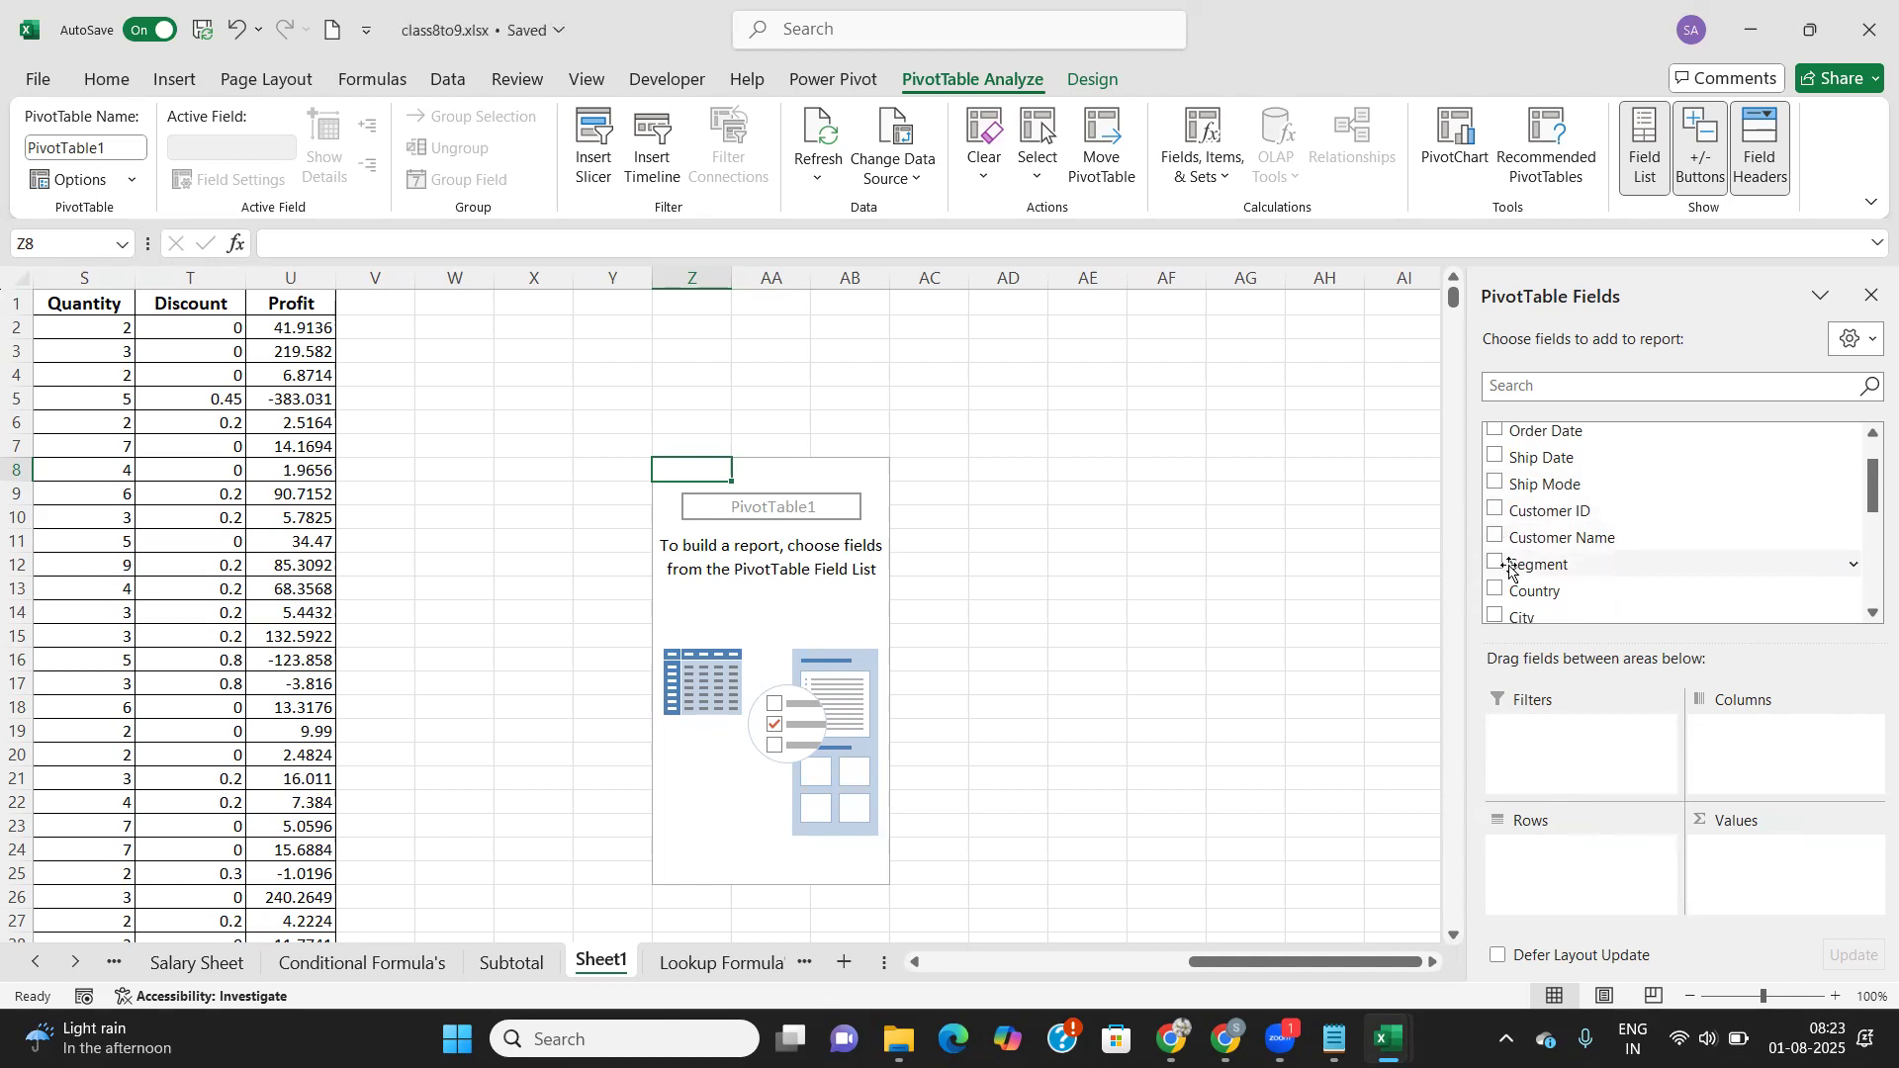
{"action": "scroll", "coordinate": [1510, 569], "scroll_direction": "down", "scroll_amount": 2}
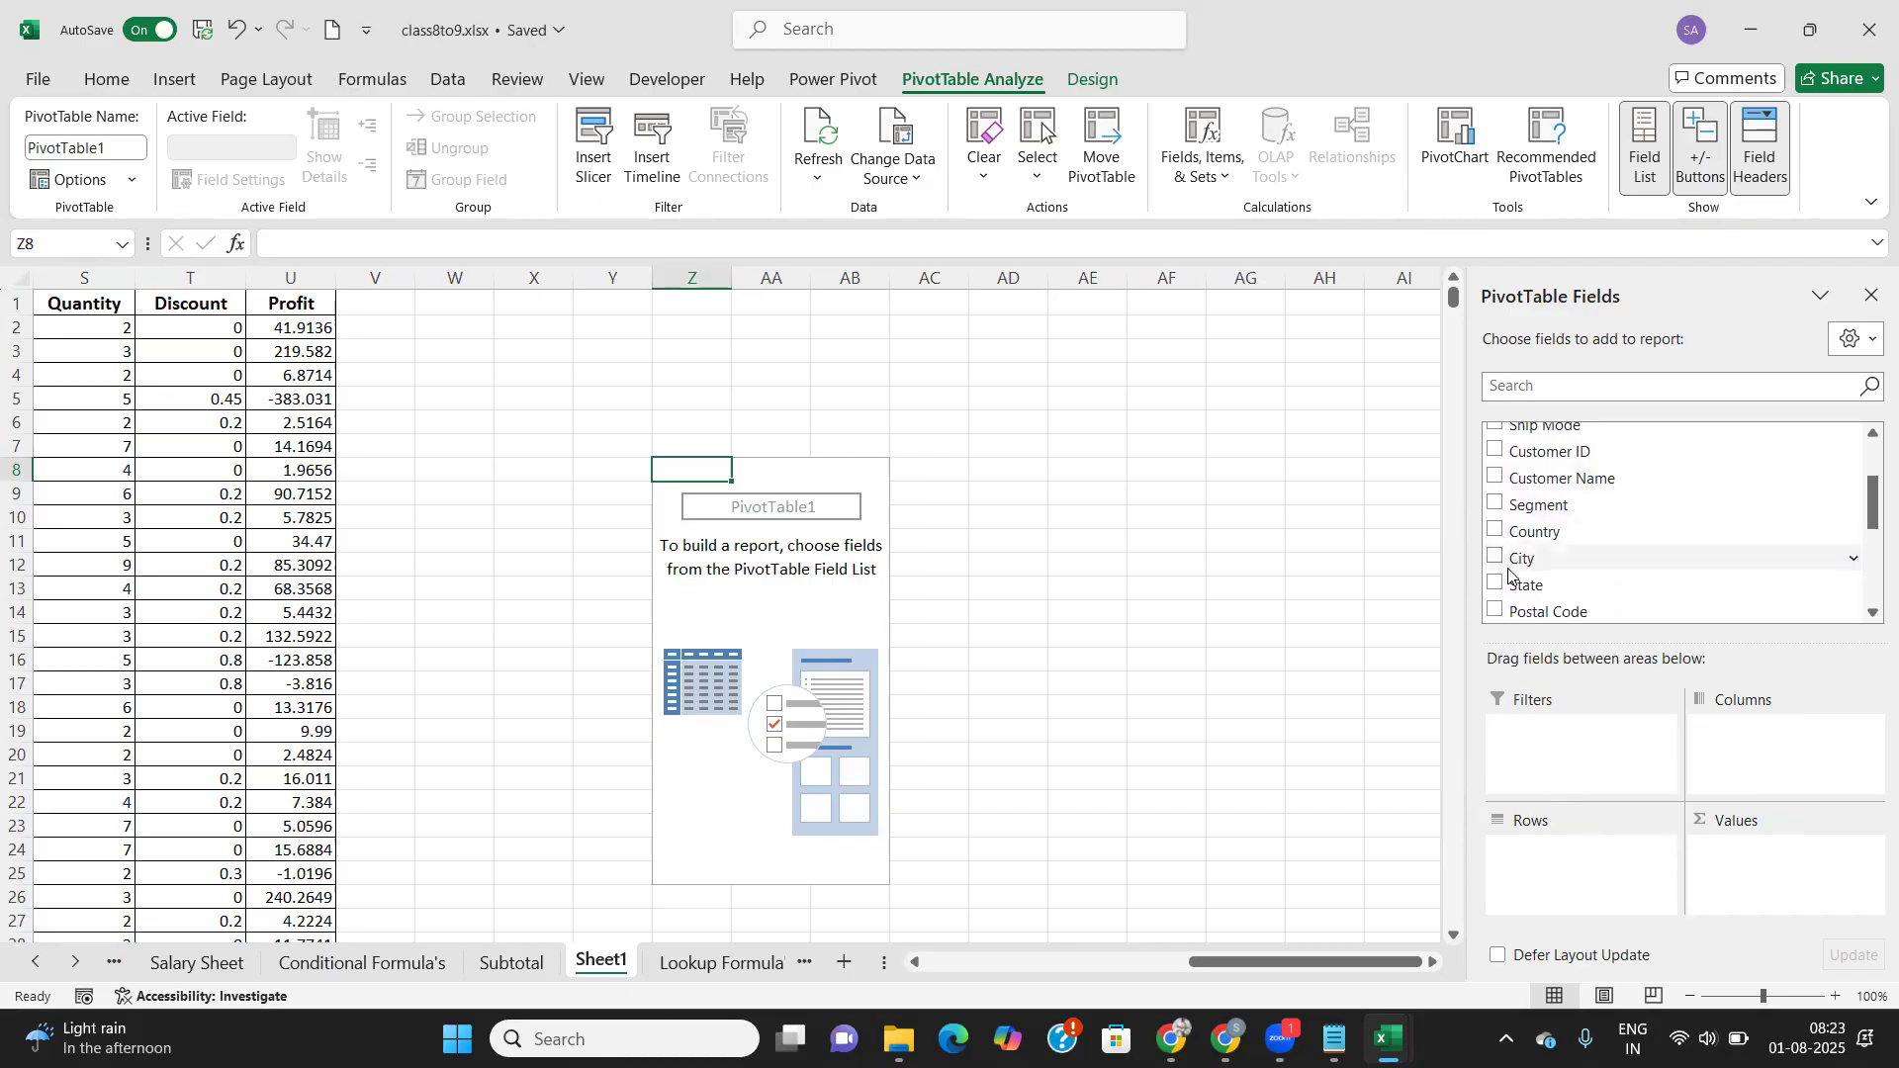
{"action": "left_click", "coordinate": [1503, 559]}
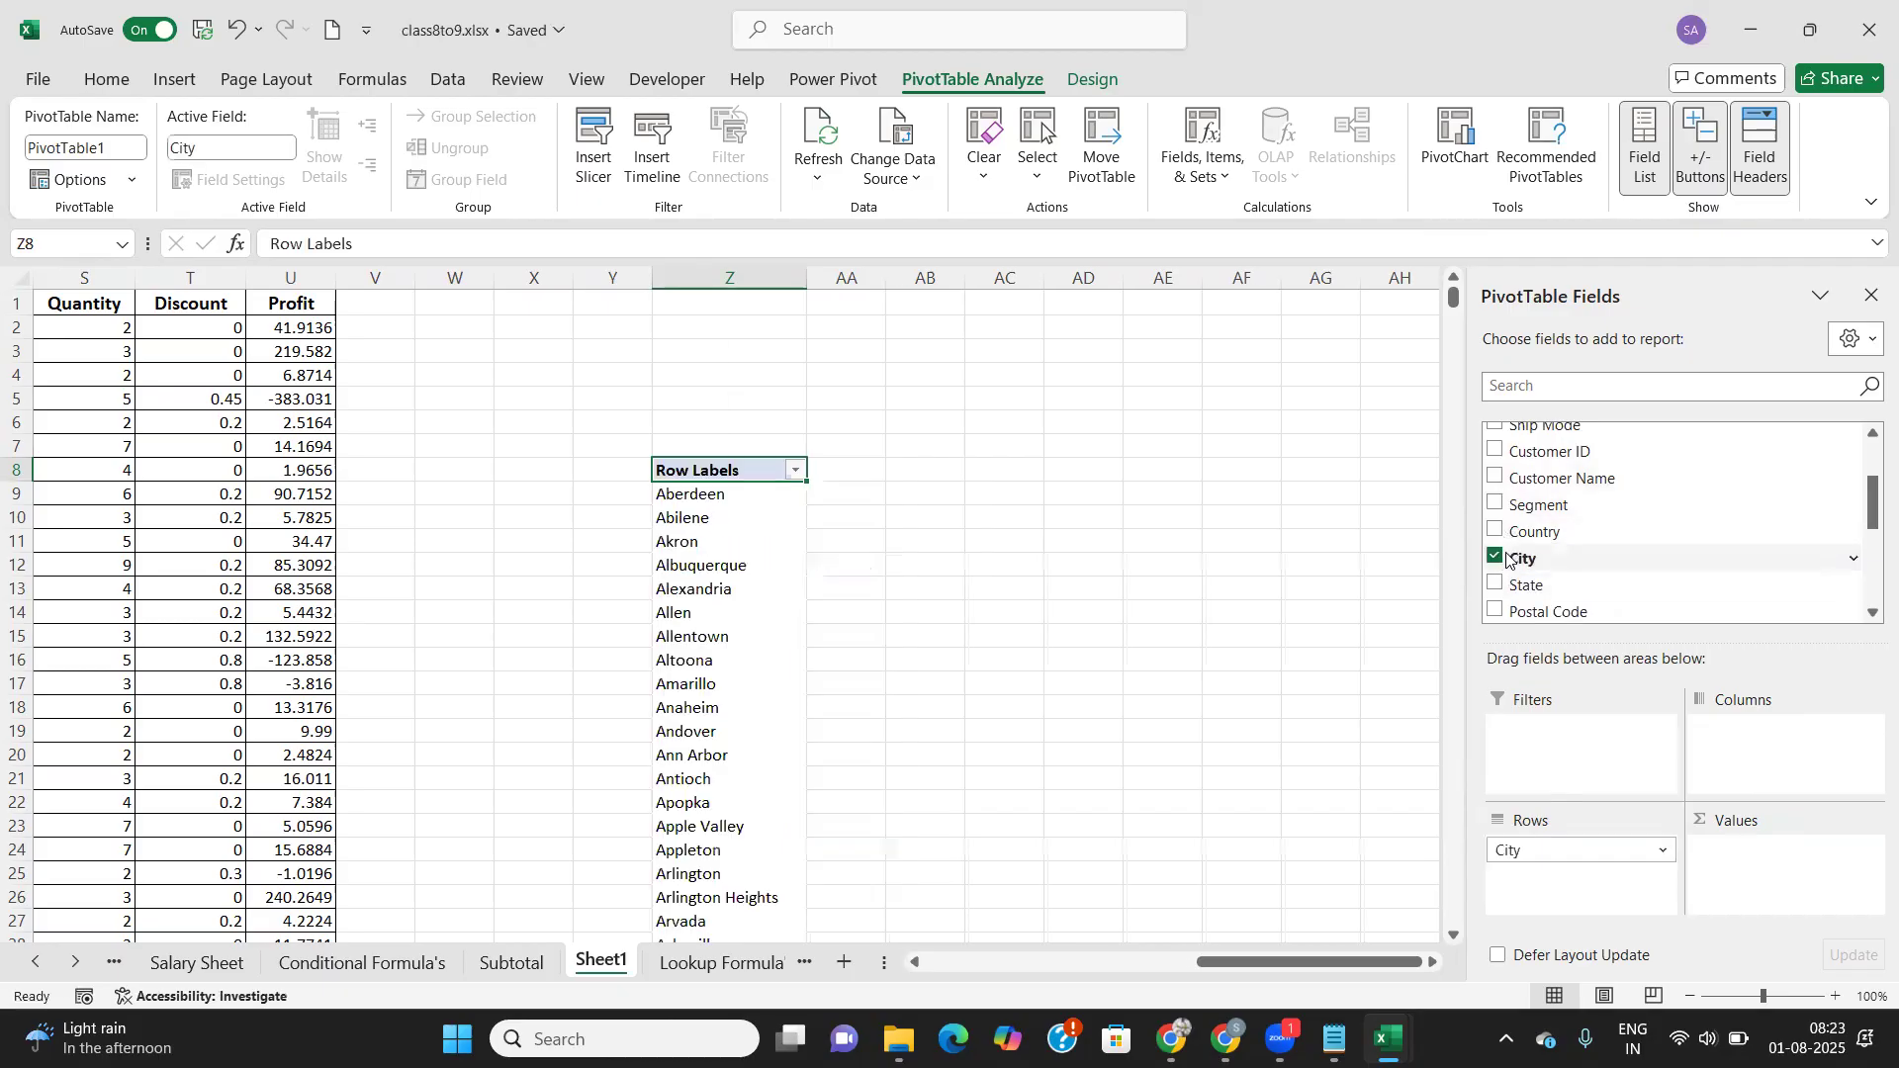
{"action": "scroll", "coordinate": [719, 633], "scroll_direction": "down", "scroll_amount": 19}
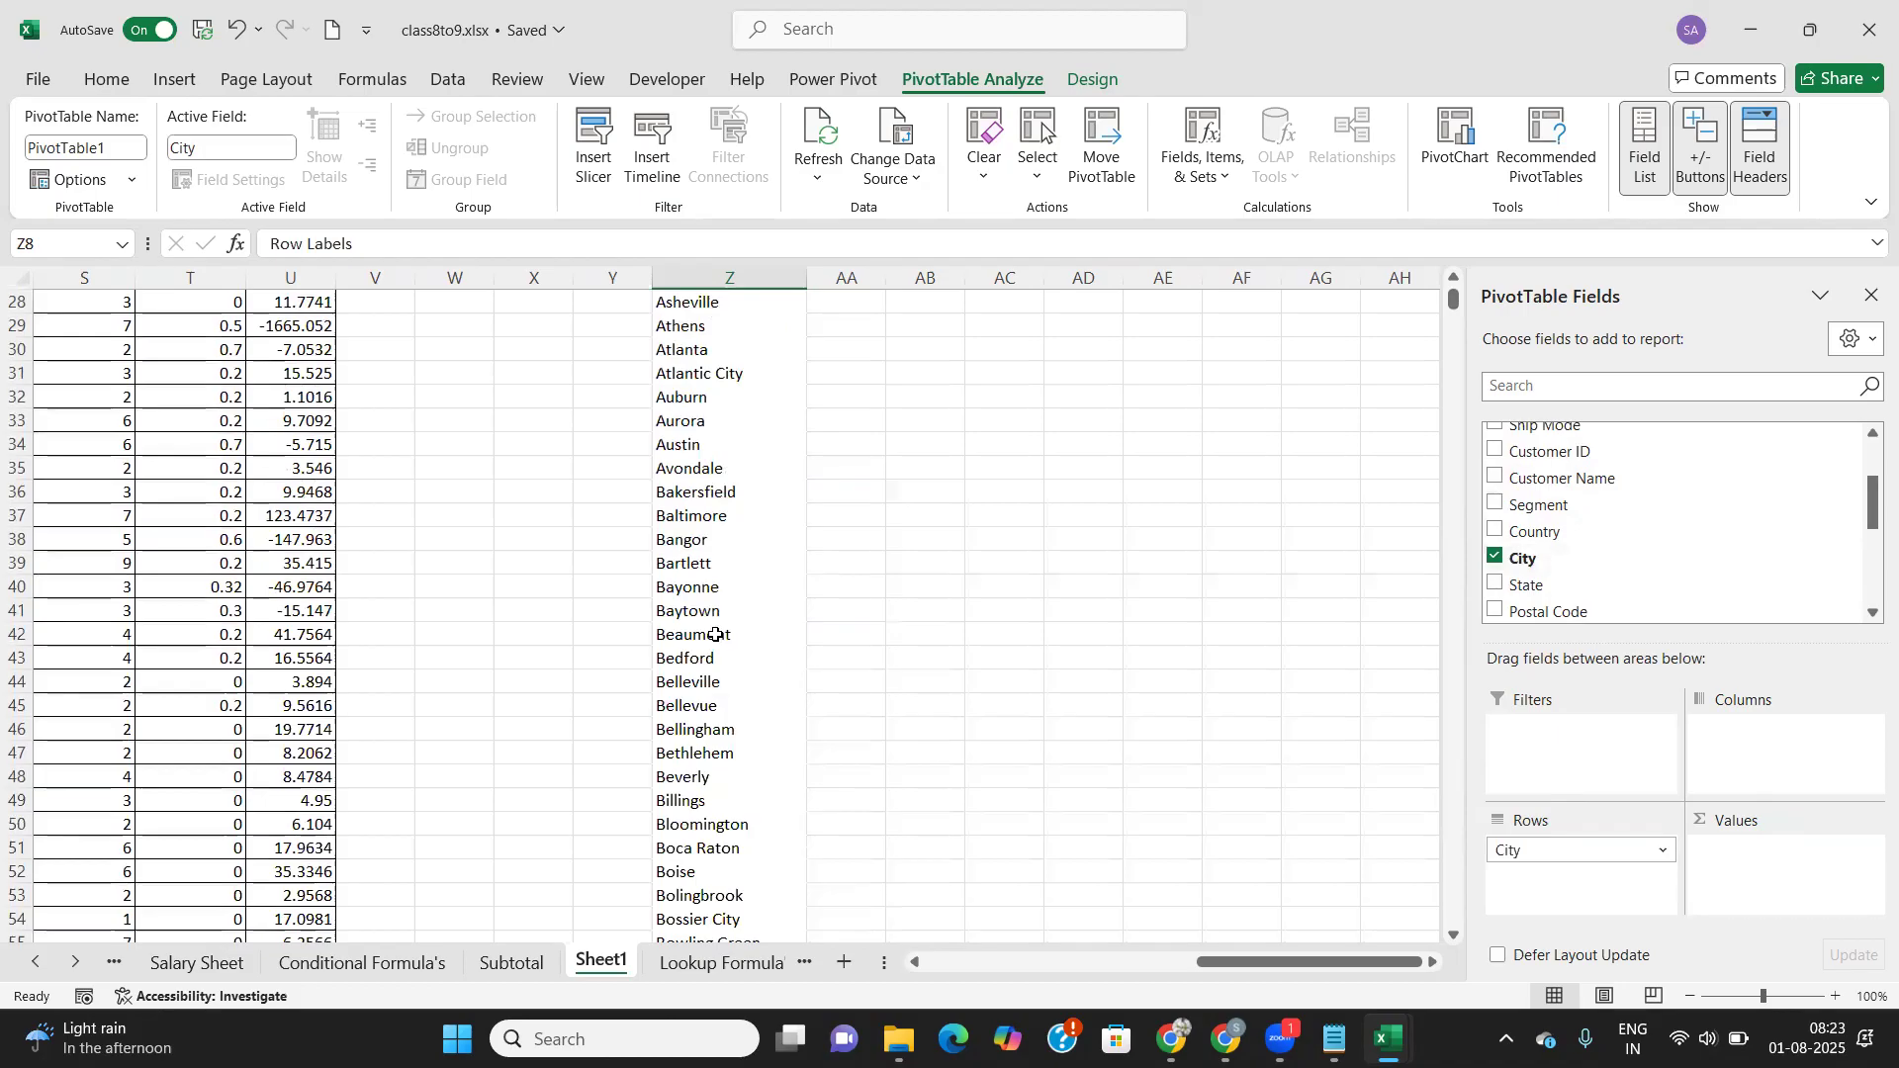
{"action": "scroll", "coordinate": [719, 633], "scroll_direction": "down", "scroll_amount": 20}
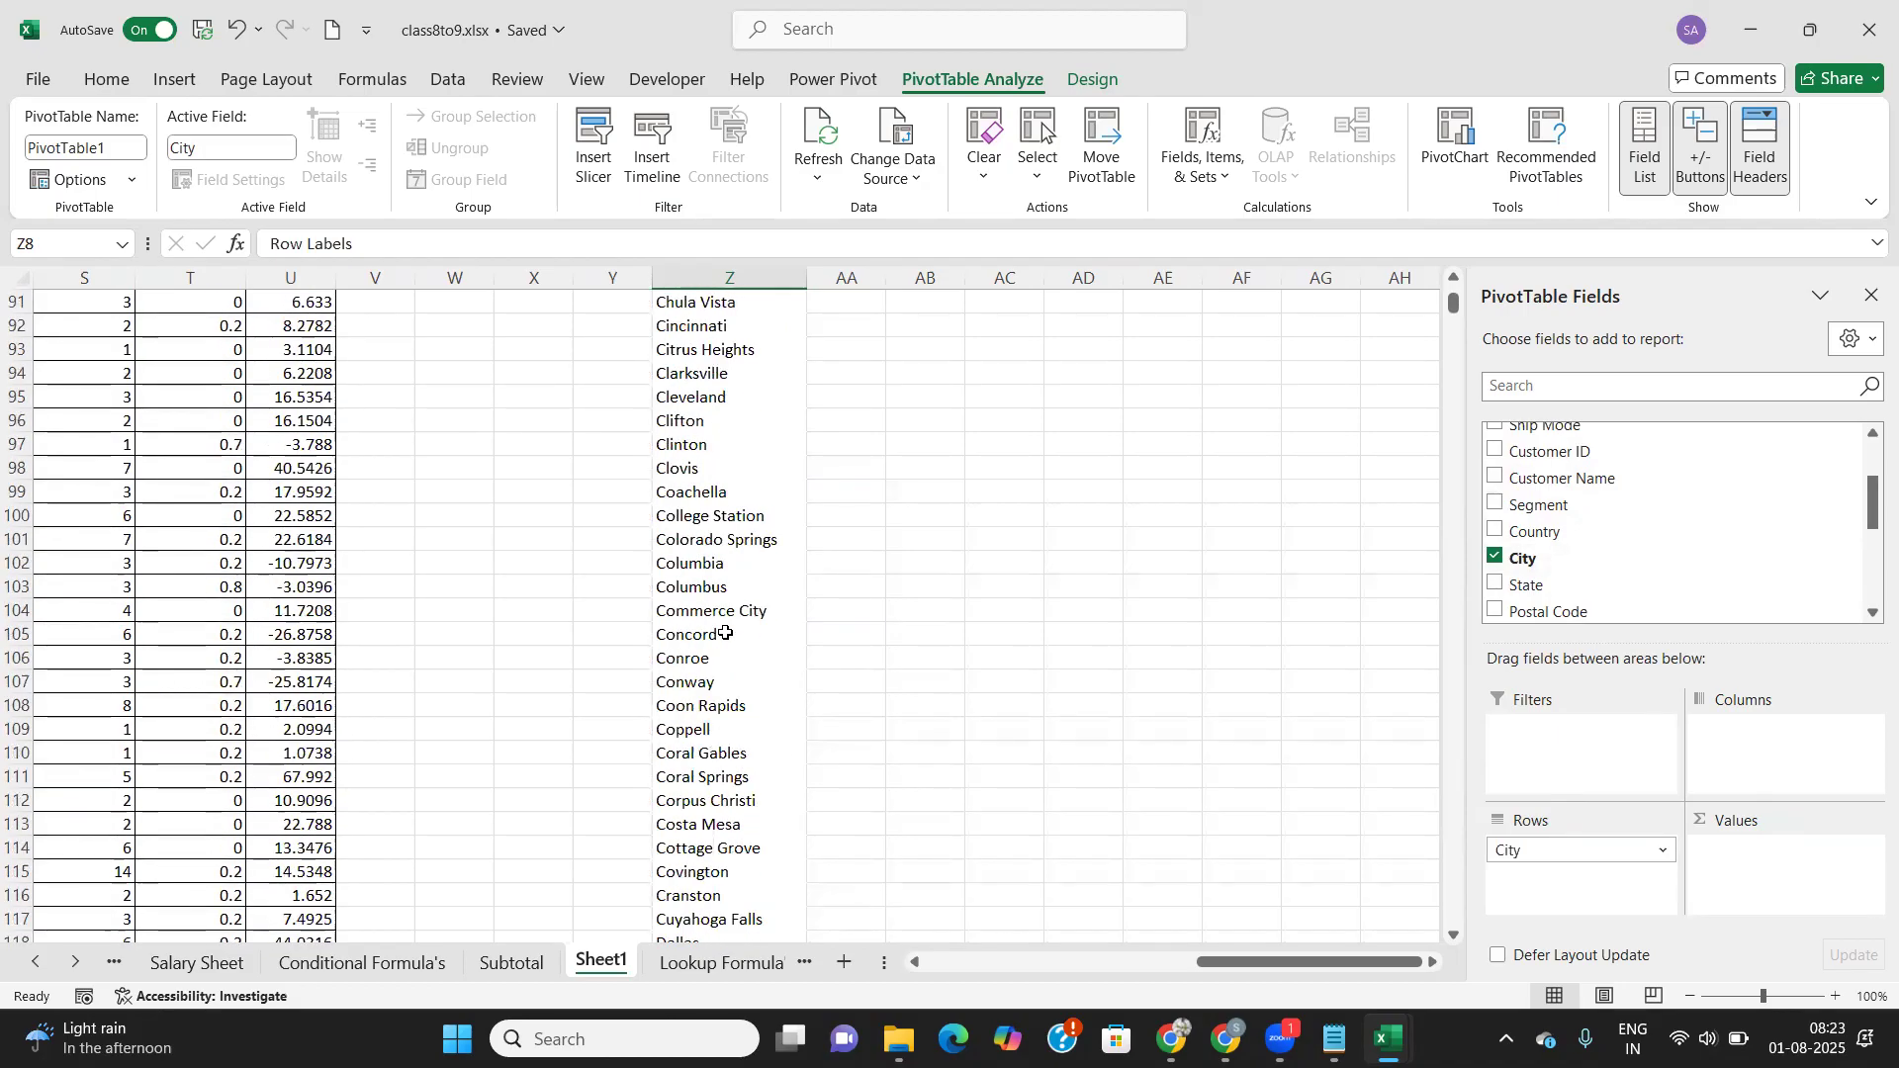
{"action": "scroll", "coordinate": [726, 625], "scroll_direction": "up", "scroll_amount": 20}
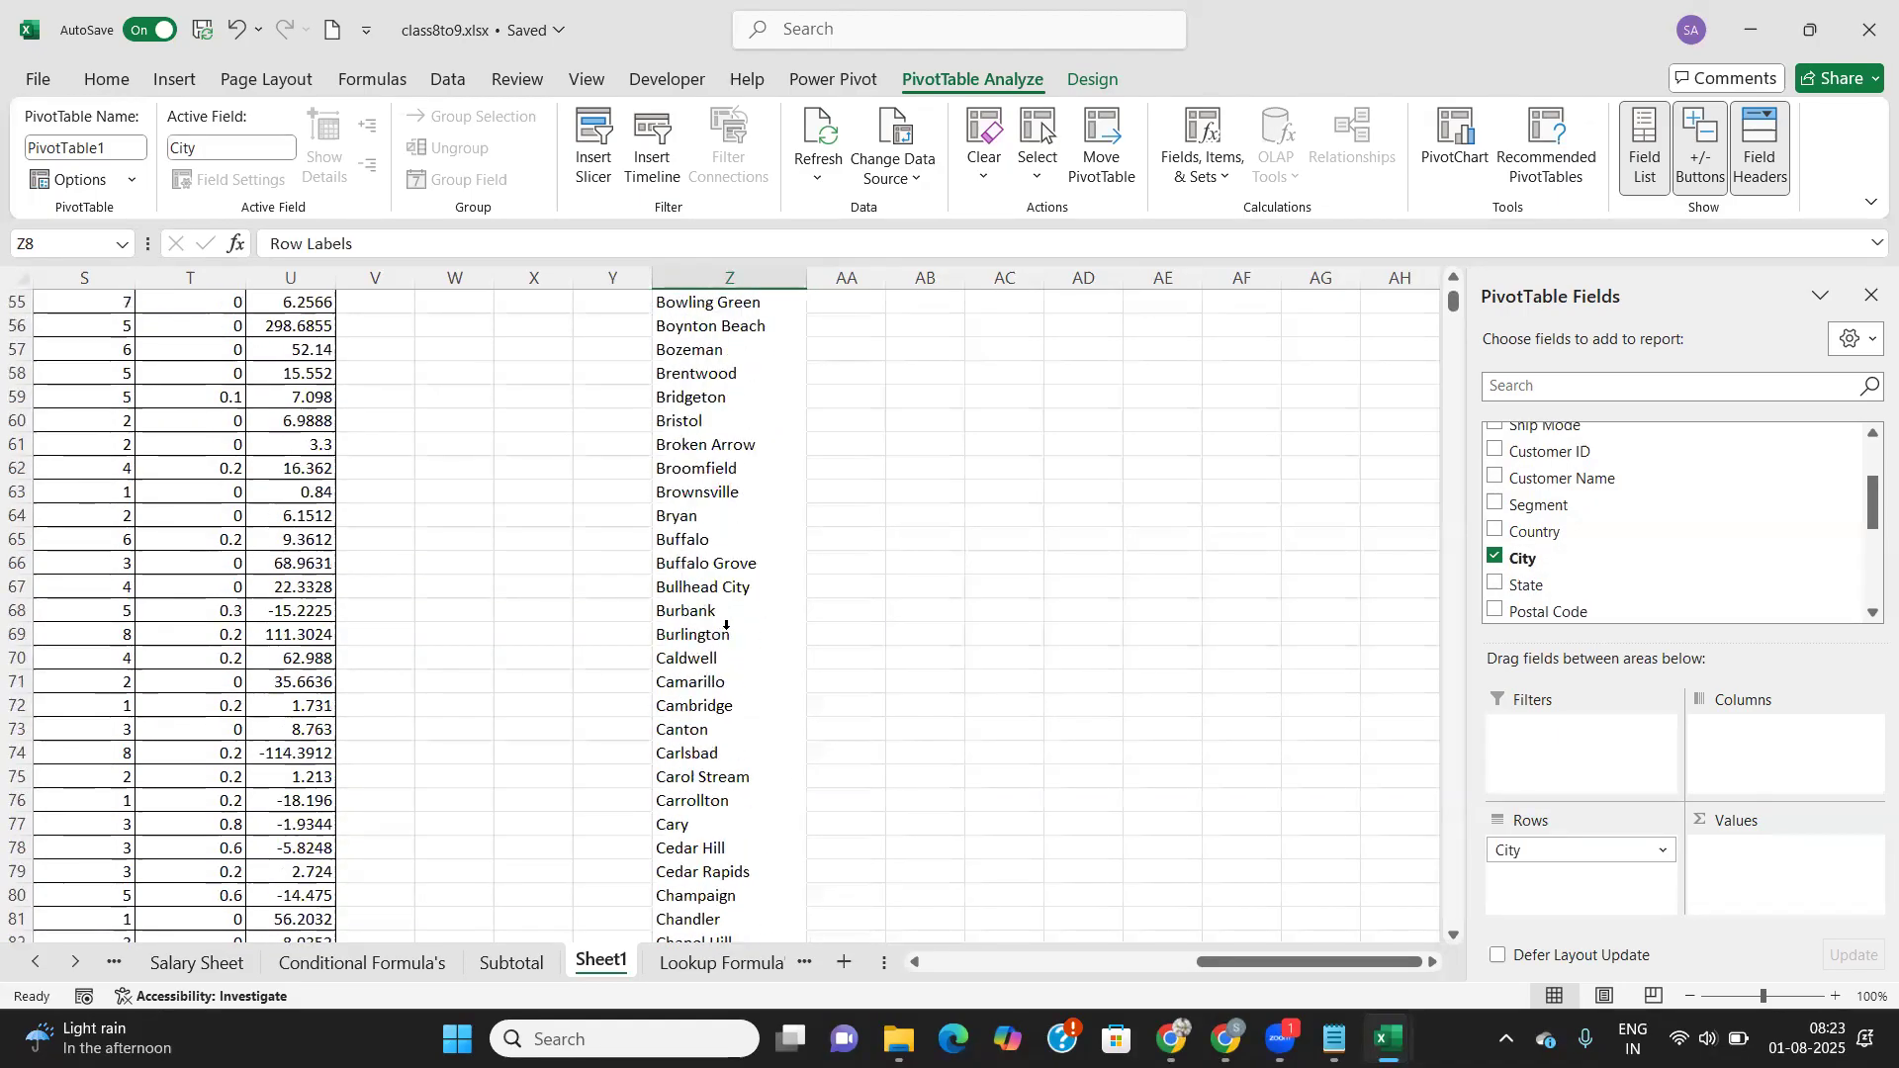
{"action": "scroll", "coordinate": [726, 625], "scroll_direction": "up", "scroll_amount": 8}
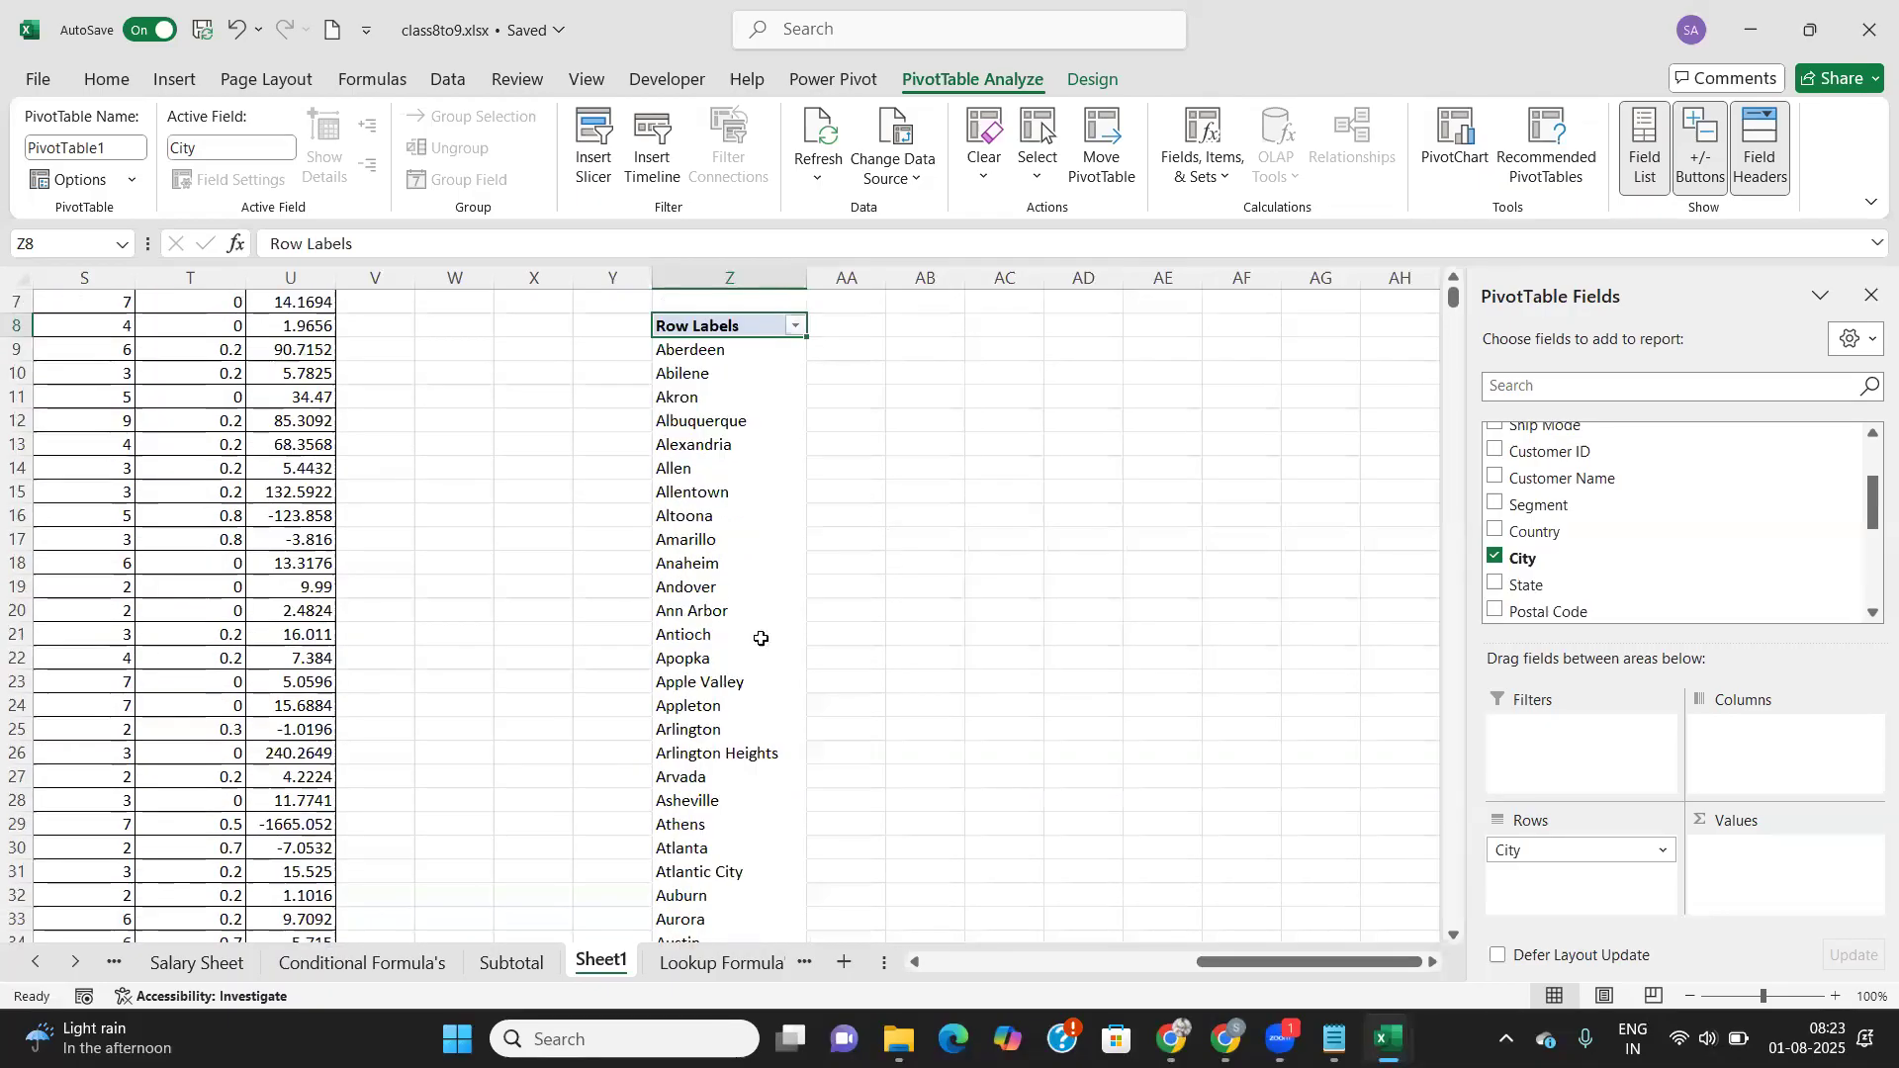
Step: Add the Profit field to the PivotTable's values as a sum and look through the profit of each city
{"action": "scroll", "coordinate": [1617, 565], "scroll_direction": "down", "scroll_amount": 3}
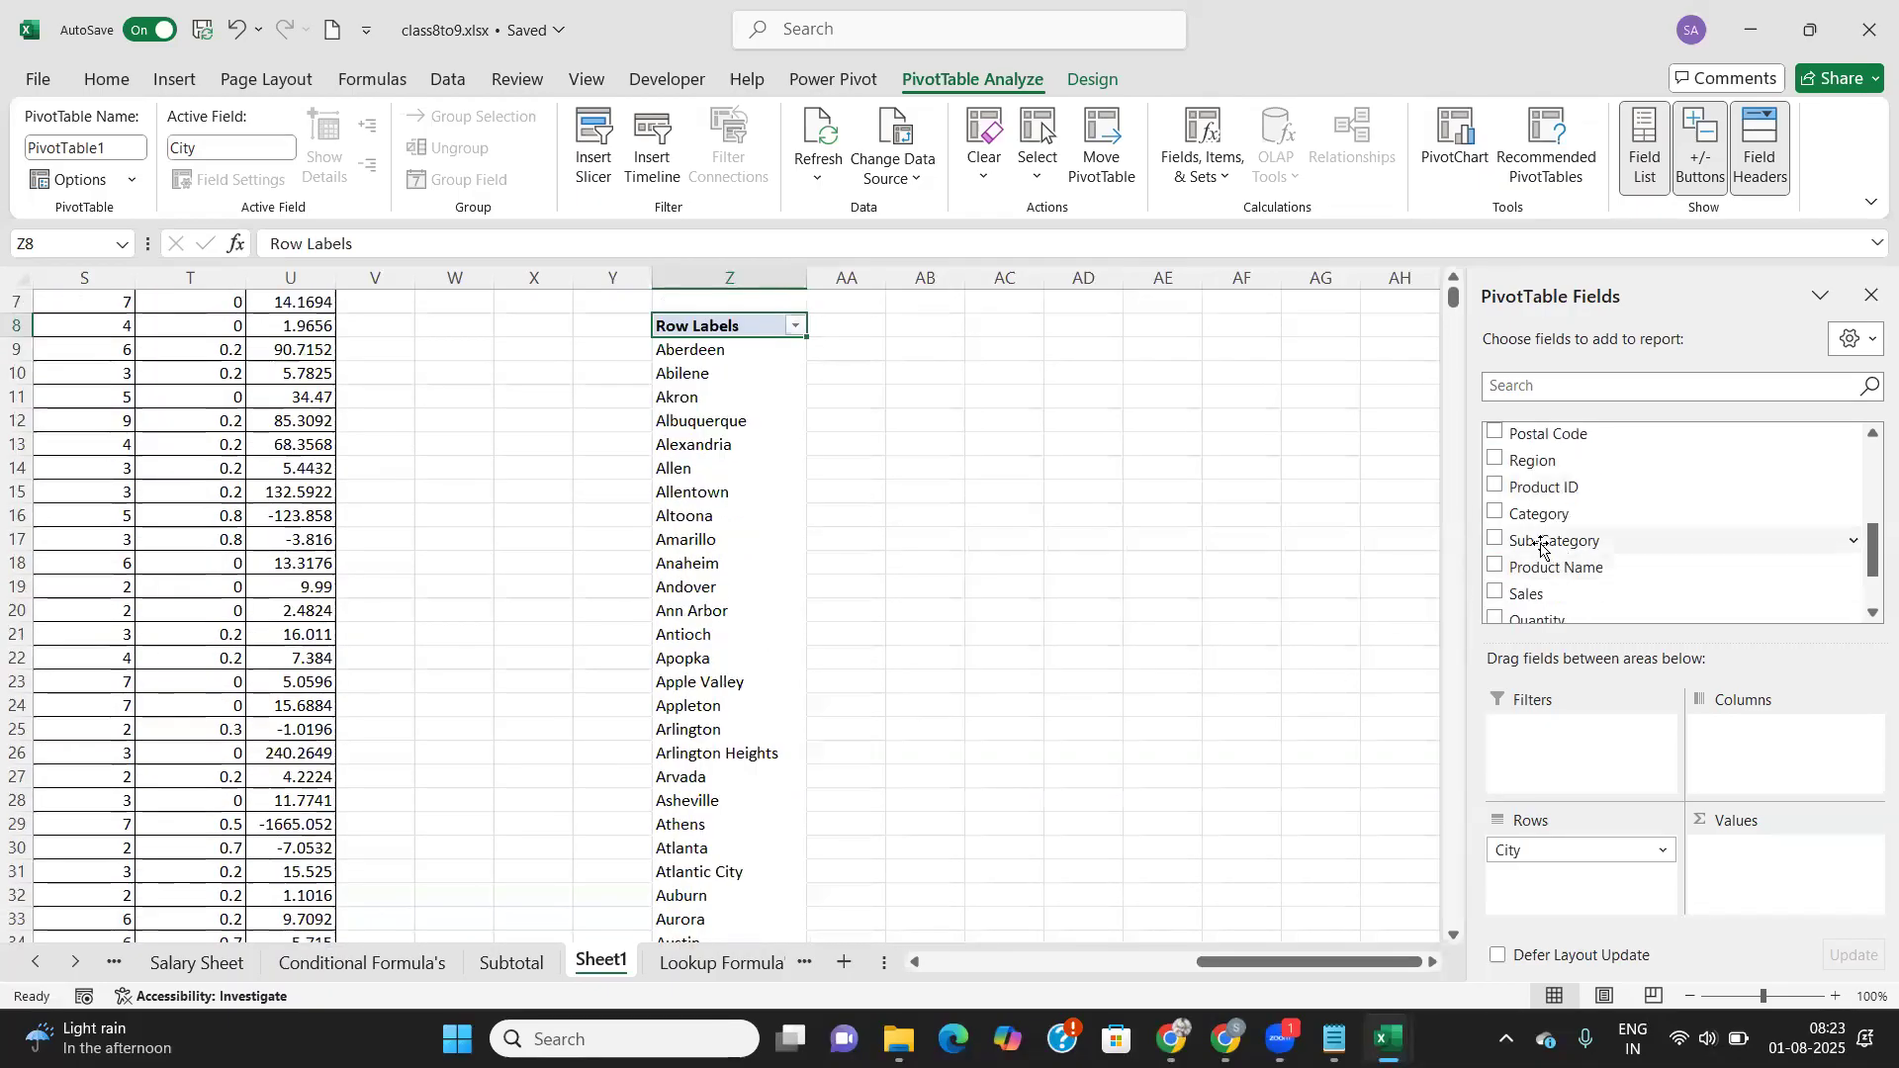
{"action": "scroll", "coordinate": [1505, 581], "scroll_direction": "down", "scroll_amount": 1}
{"action": "left_click", "coordinate": [1495, 581]}
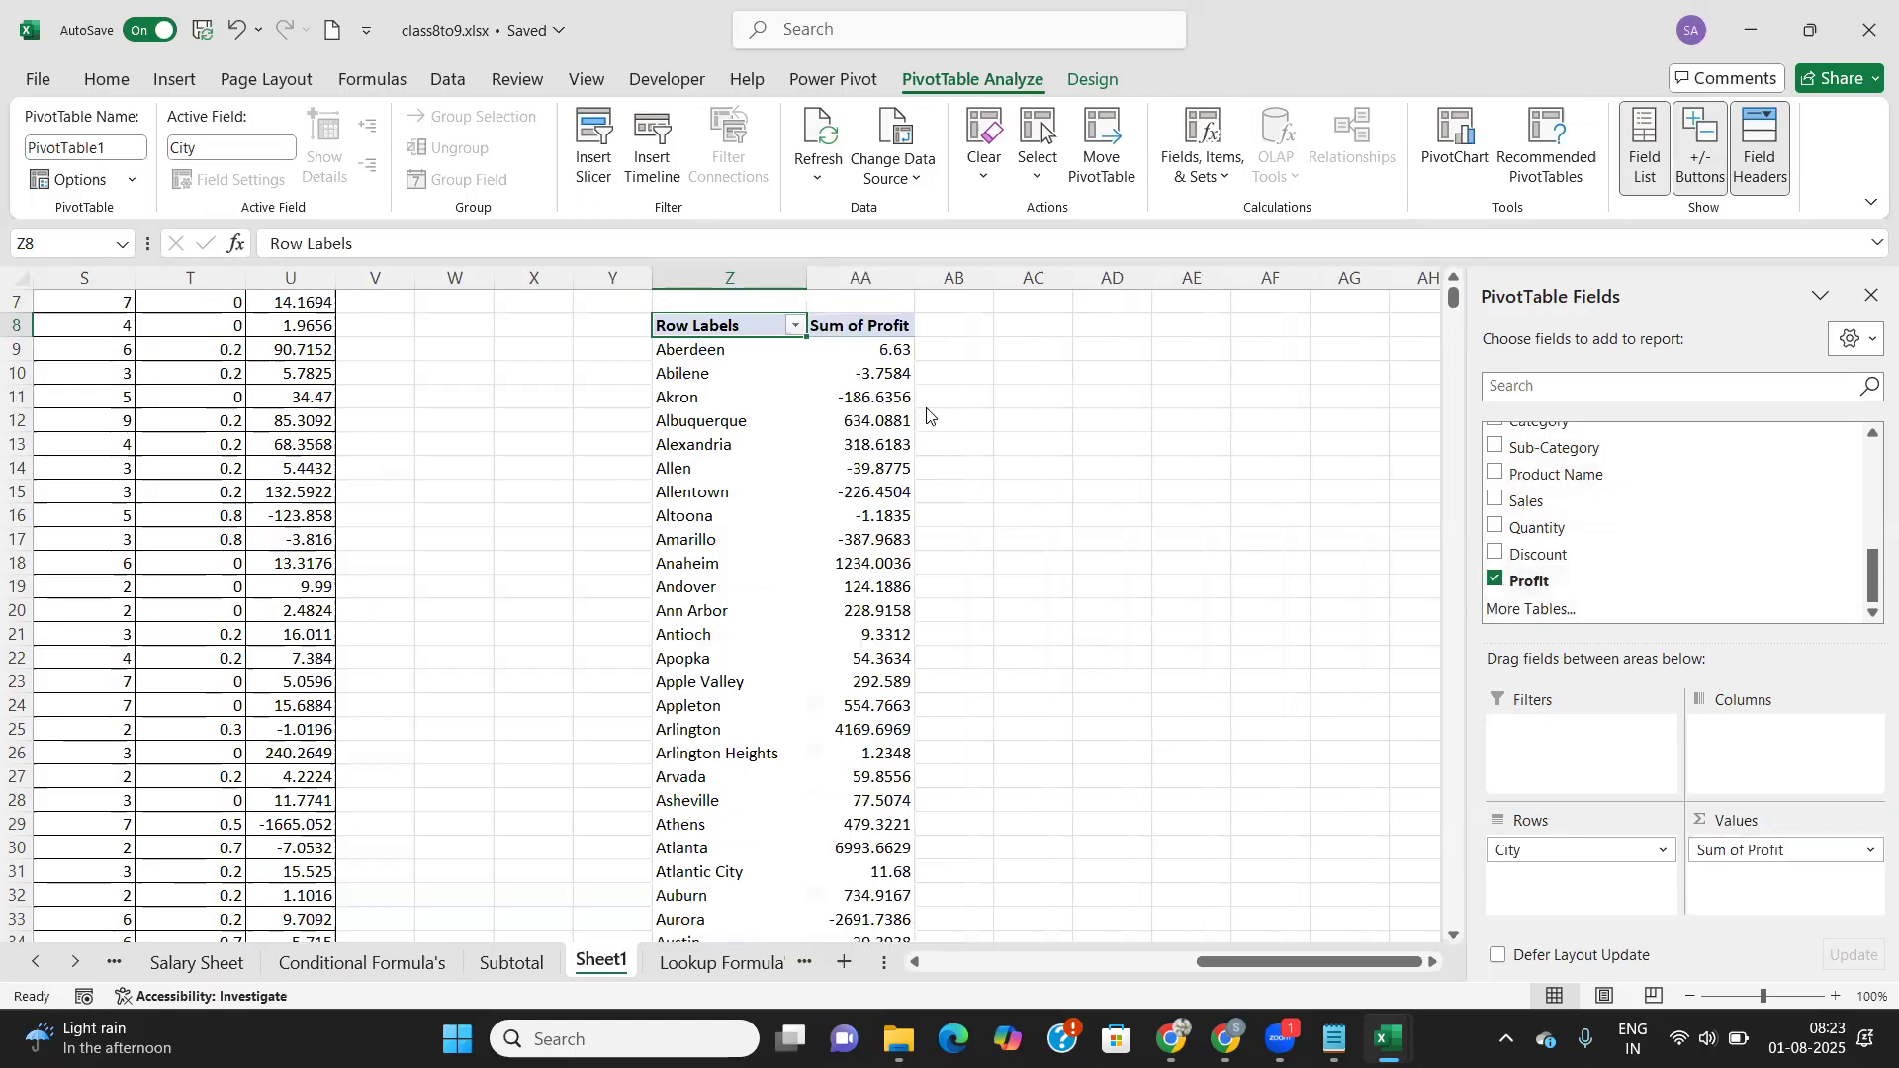
{"action": "scroll", "coordinate": [887, 547], "scroll_direction": "down", "scroll_amount": 4}
{"action": "scroll", "coordinate": [887, 547], "scroll_direction": "down", "scroll_amount": 20}
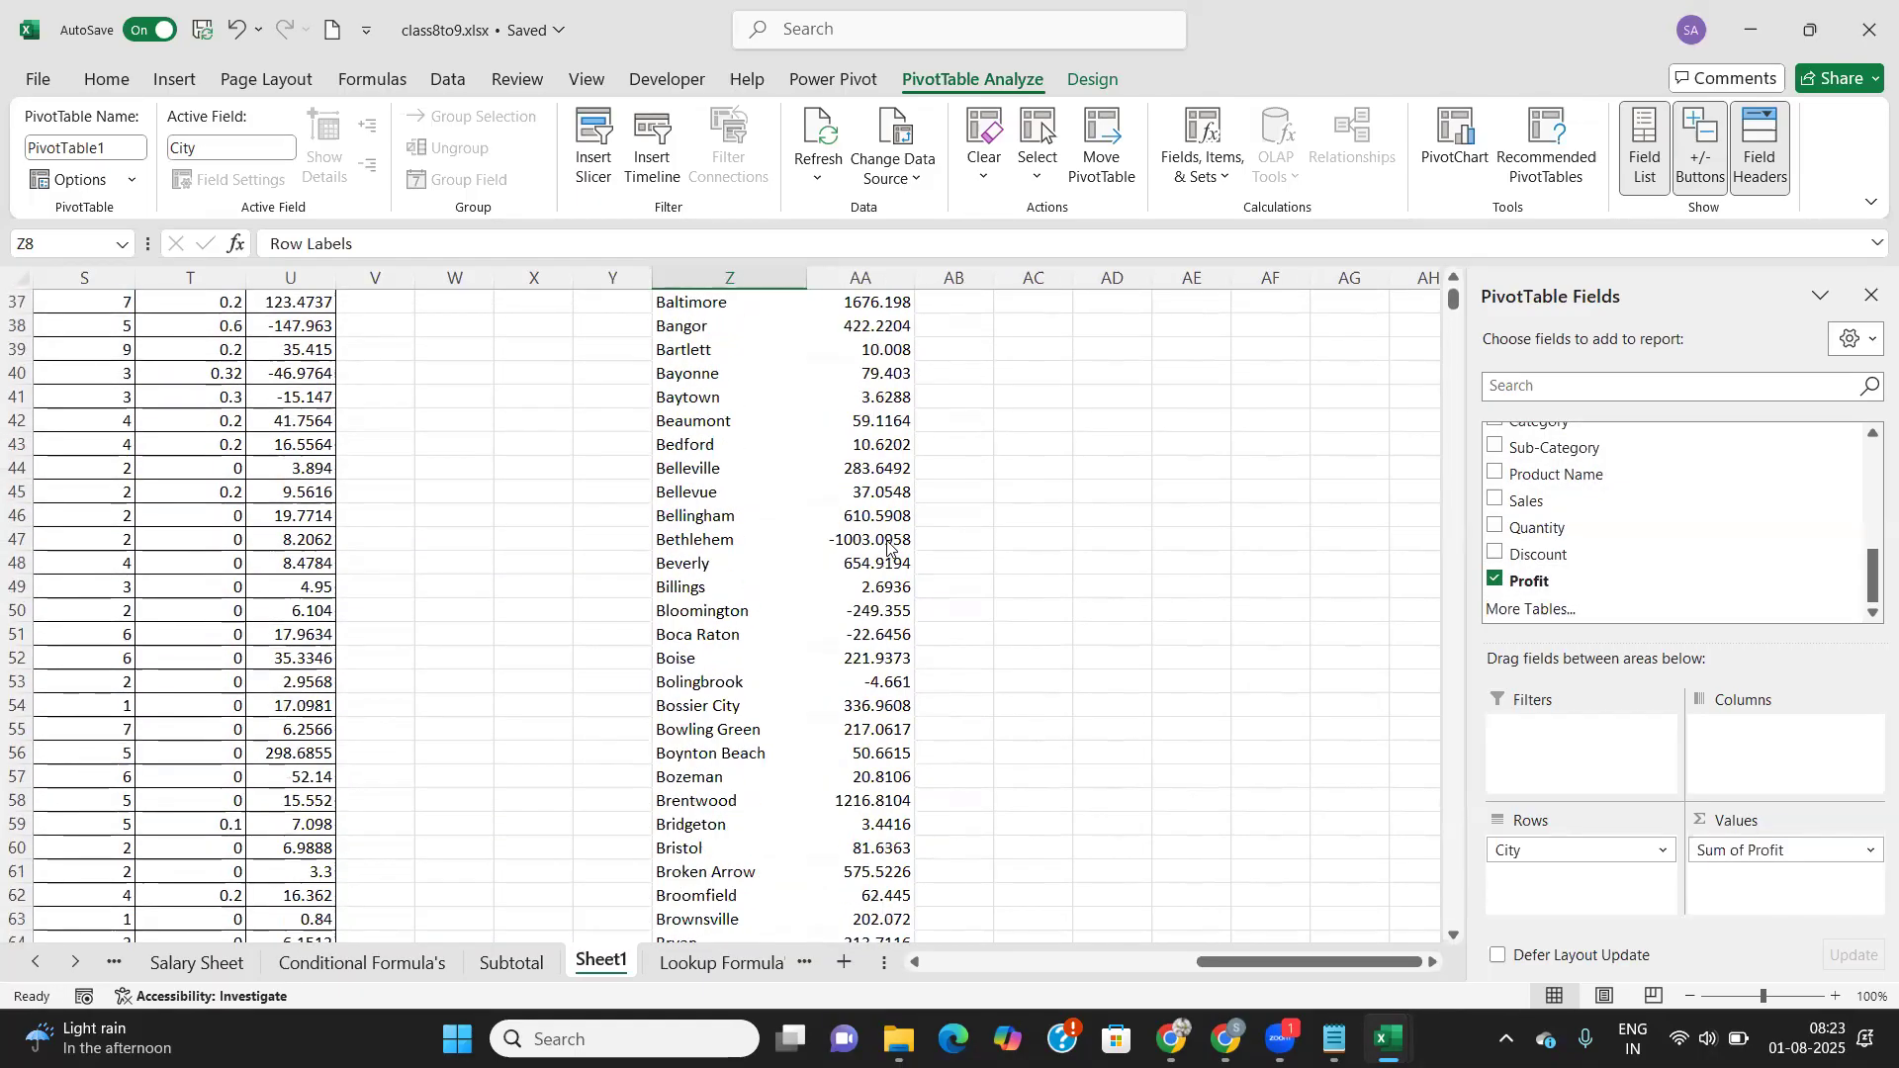
{"action": "scroll", "coordinate": [887, 547], "scroll_direction": "down", "scroll_amount": 20}
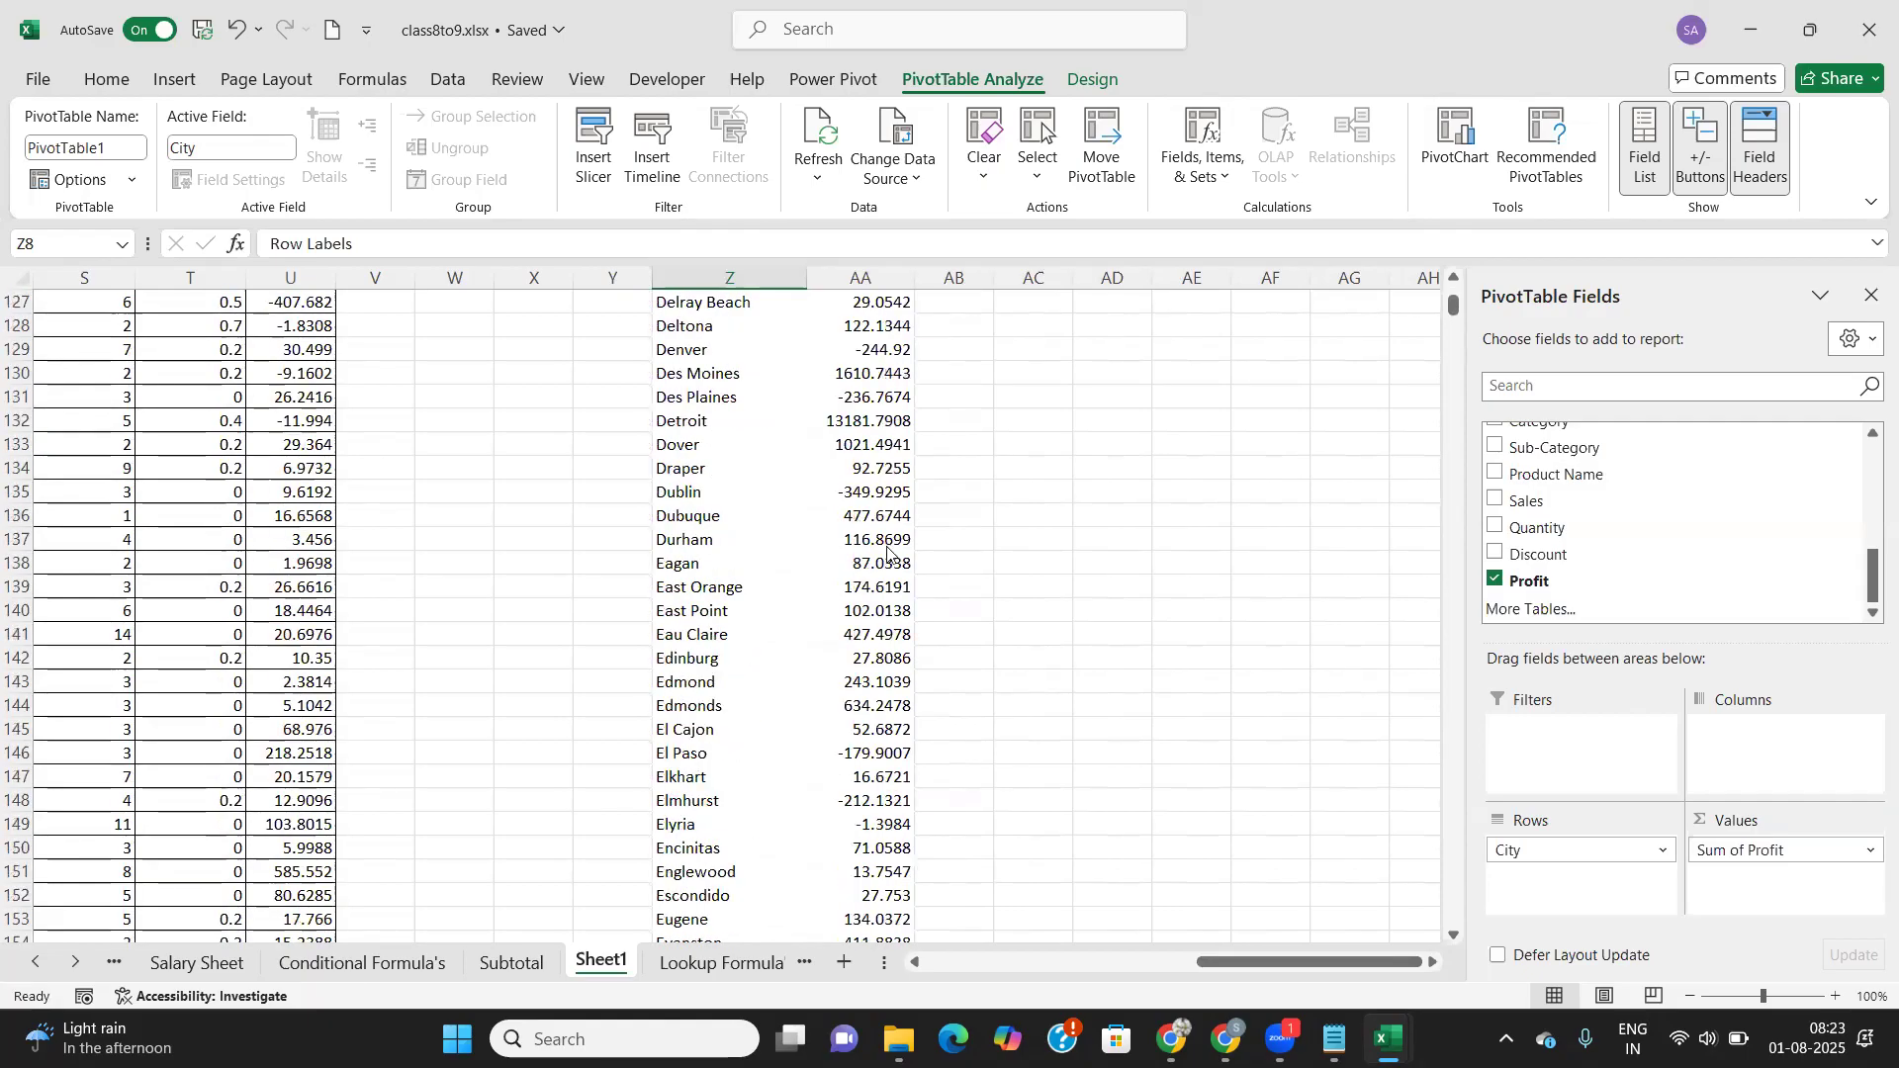
{"action": "scroll", "coordinate": [891, 565], "scroll_direction": "down", "scroll_amount": 11}
{"action": "scroll", "coordinate": [890, 563], "scroll_direction": "up", "scroll_amount": 19}
{"action": "scroll", "coordinate": [888, 564], "scroll_direction": "up", "scroll_amount": 20}
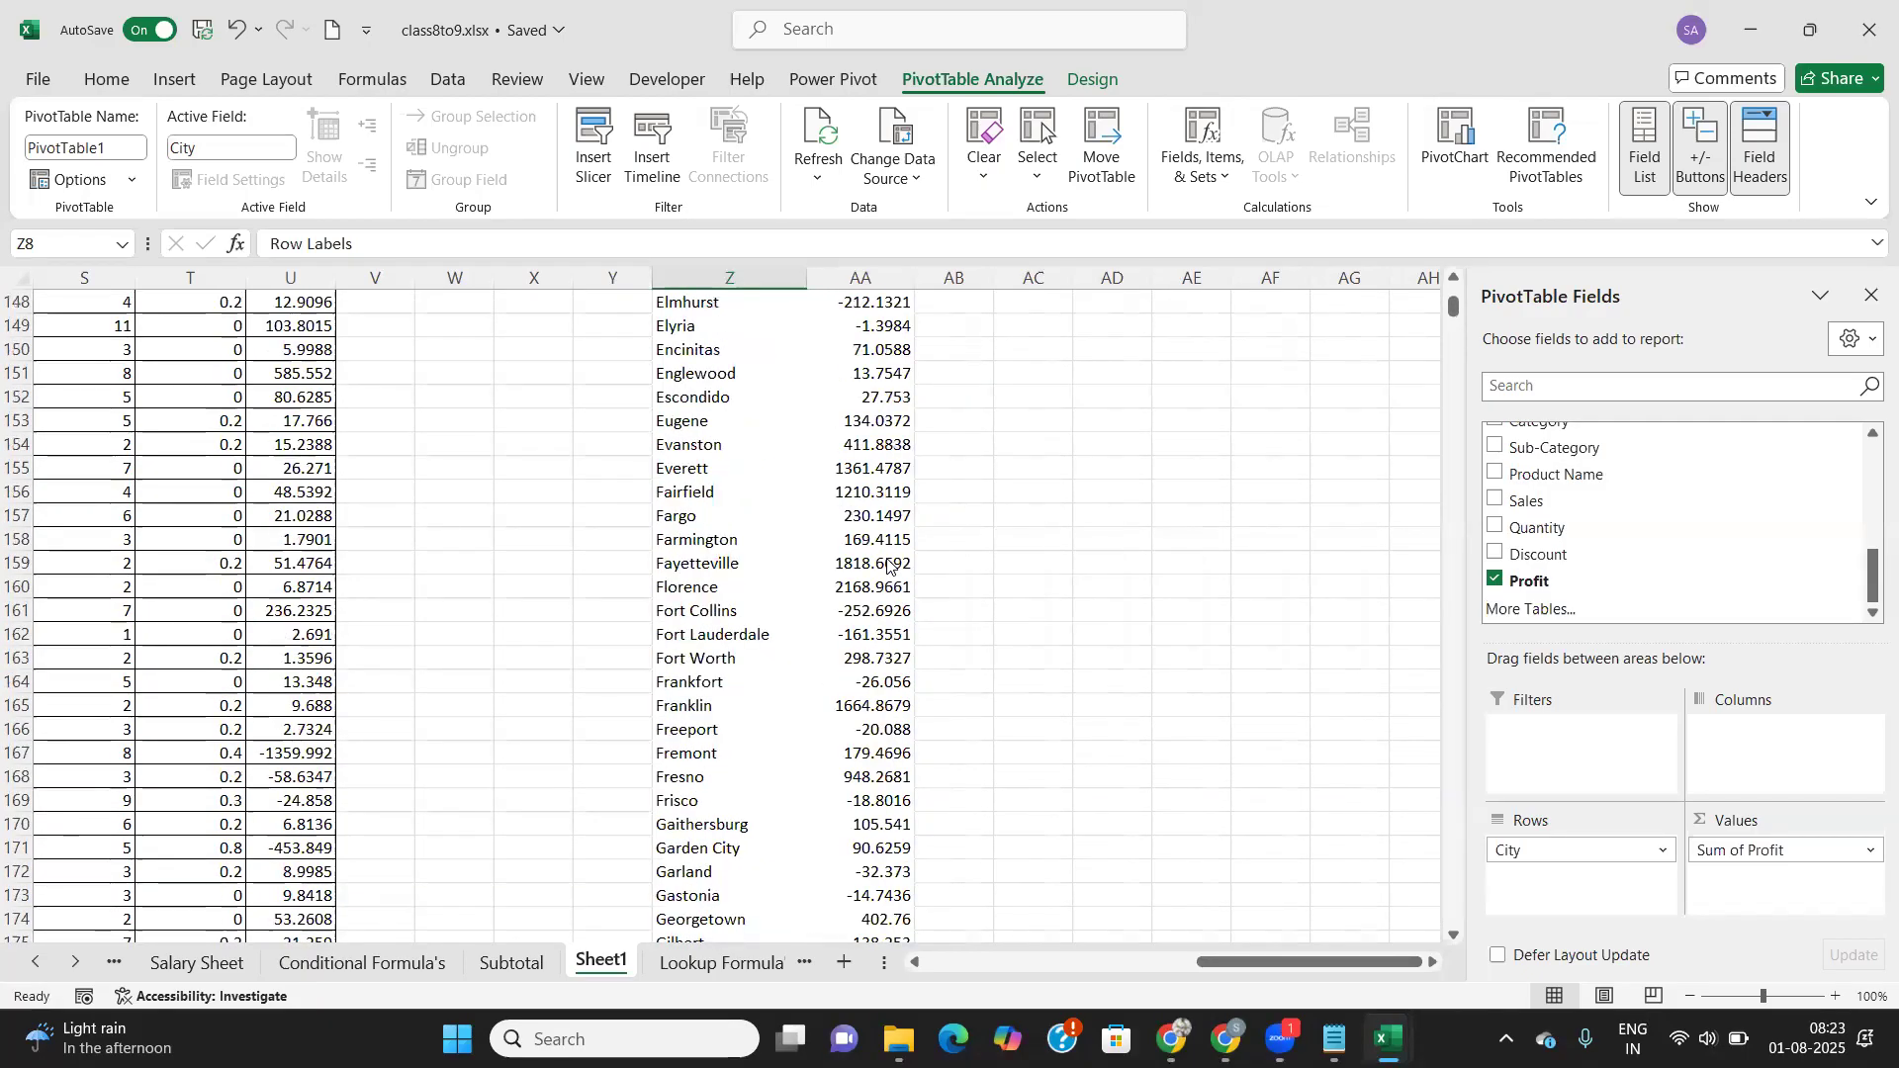
{"action": "scroll", "coordinate": [887, 563], "scroll_direction": "up", "scroll_amount": 10}
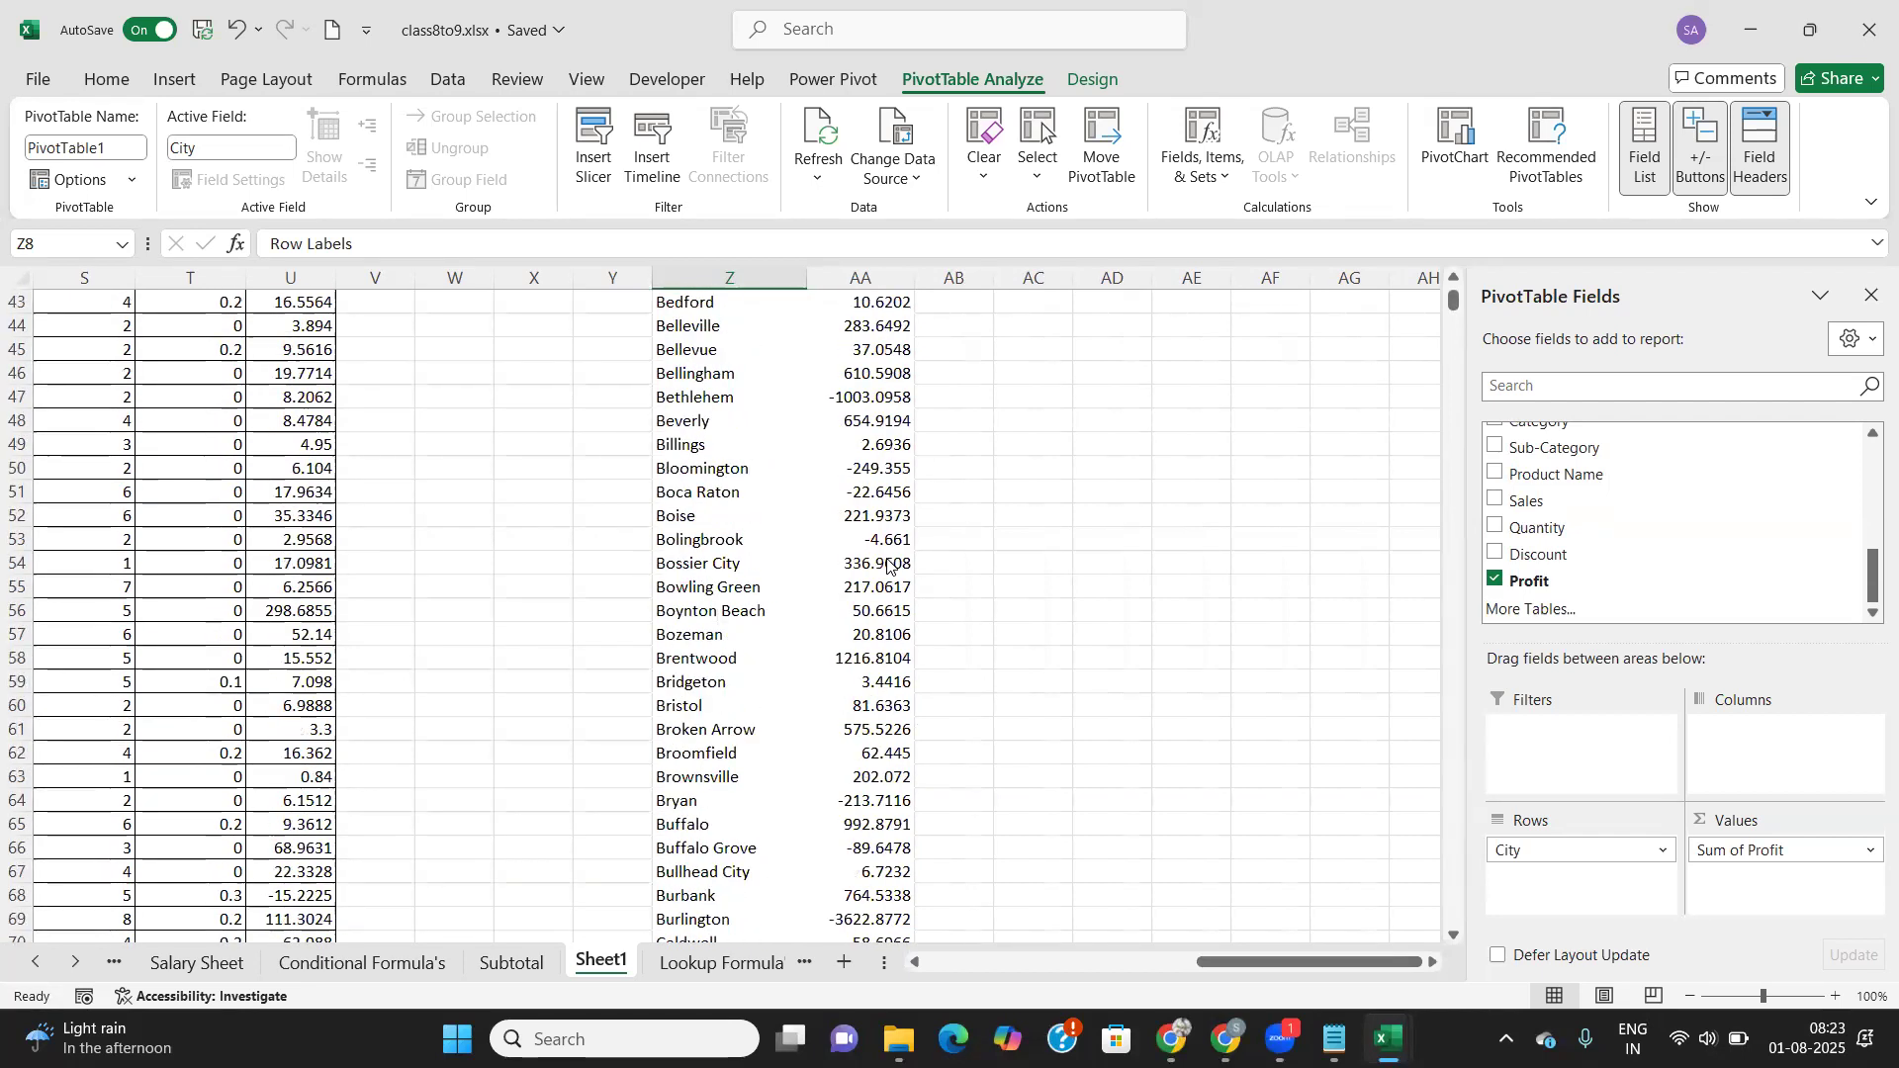
Step: Add the Segment field to the PivotTable's rows and remove the City field, so profit is summed by segment only
{"action": "scroll", "coordinate": [1513, 529], "scroll_direction": "up", "scroll_amount": 3}
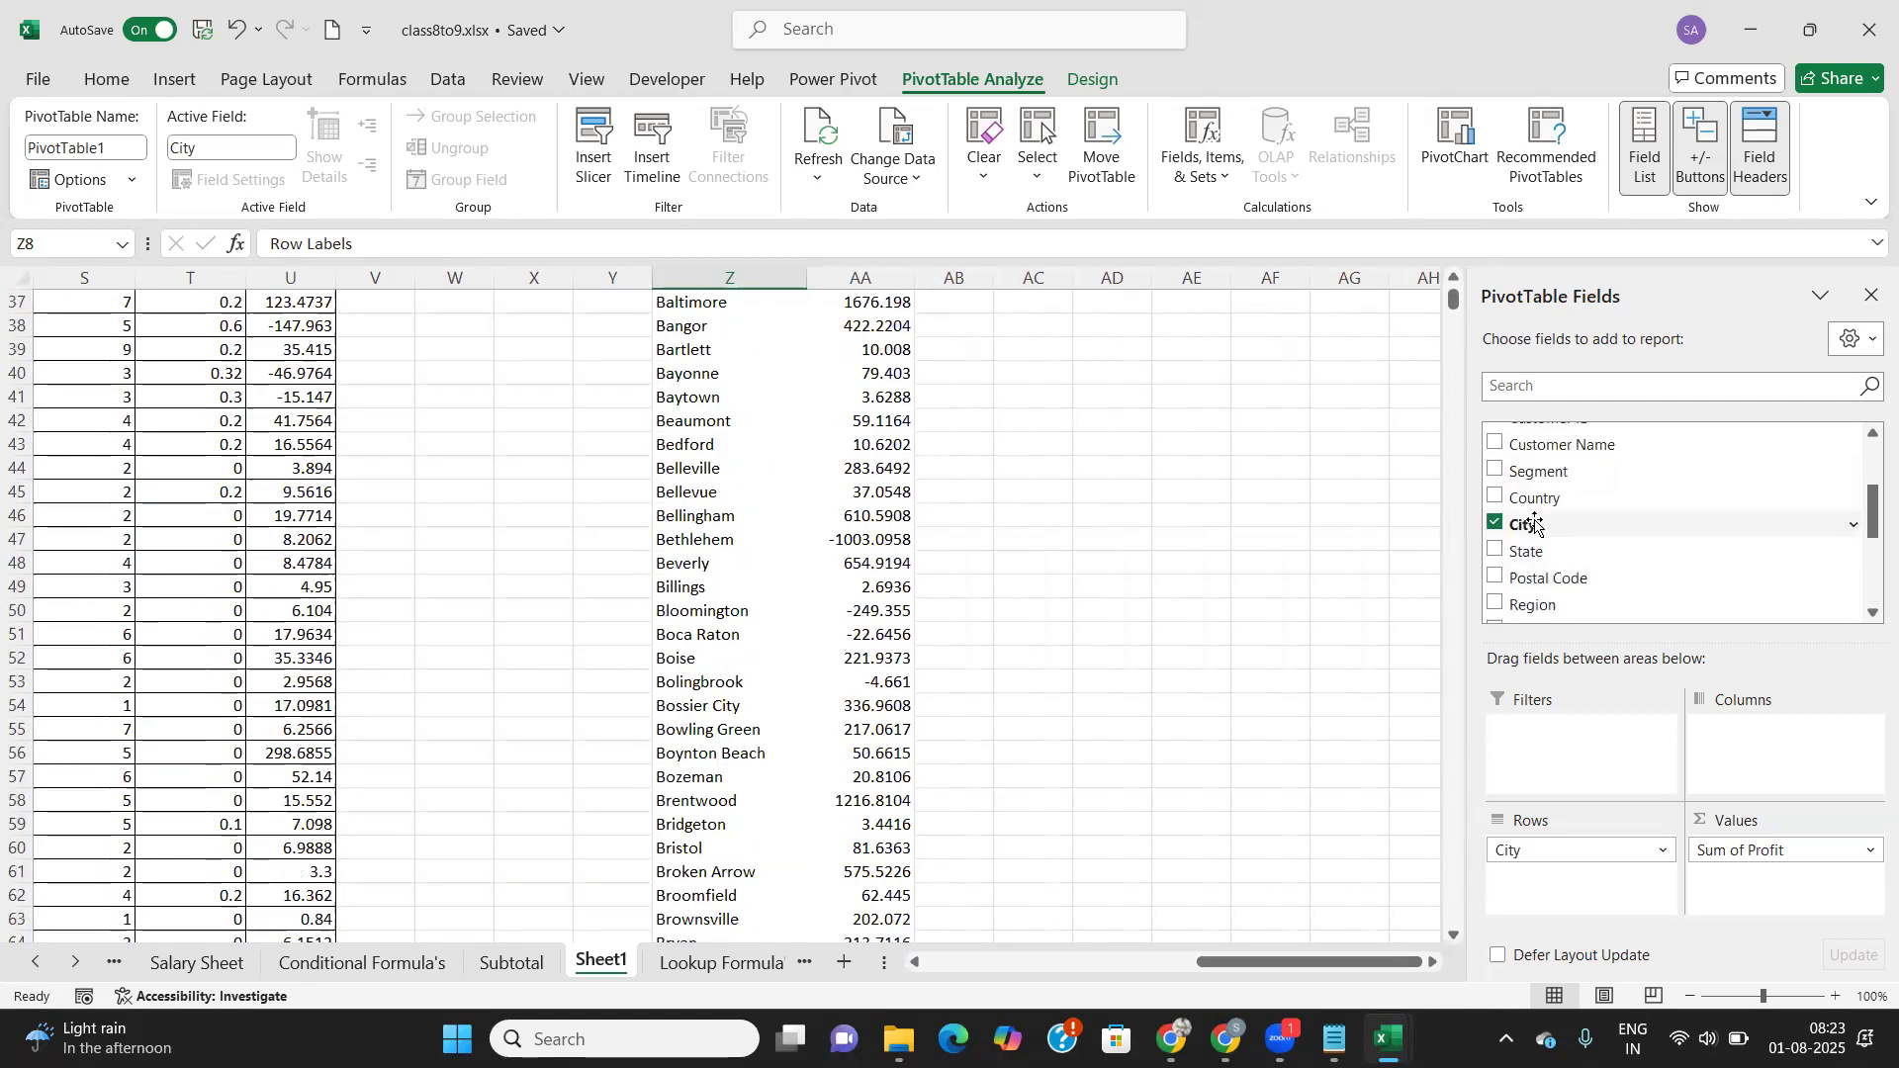
{"action": "left_click", "coordinate": [1496, 471]}
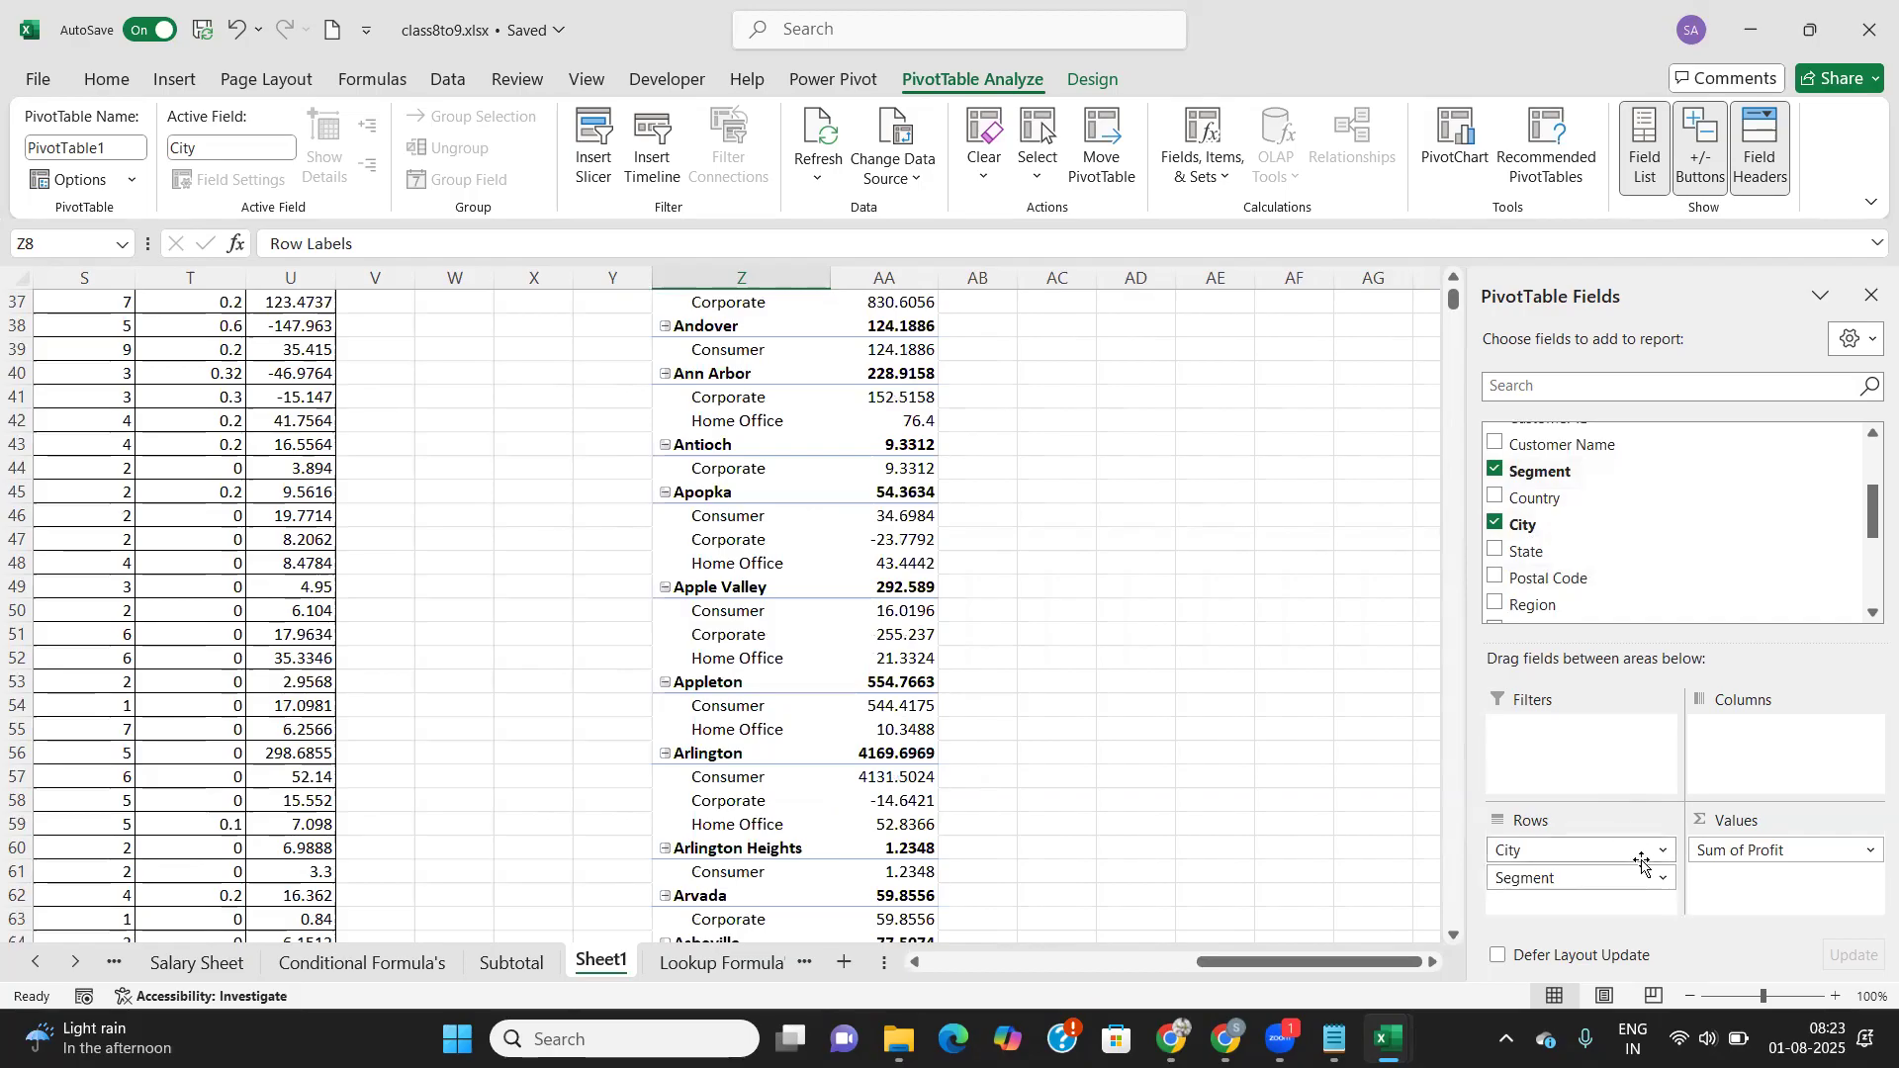
{"action": "left_click_drag", "start_coordinate": [1624, 825], "coordinate": [1439, 687]}
{"action": "scroll", "coordinate": [920, 580], "scroll_direction": "up", "scroll_amount": 12}
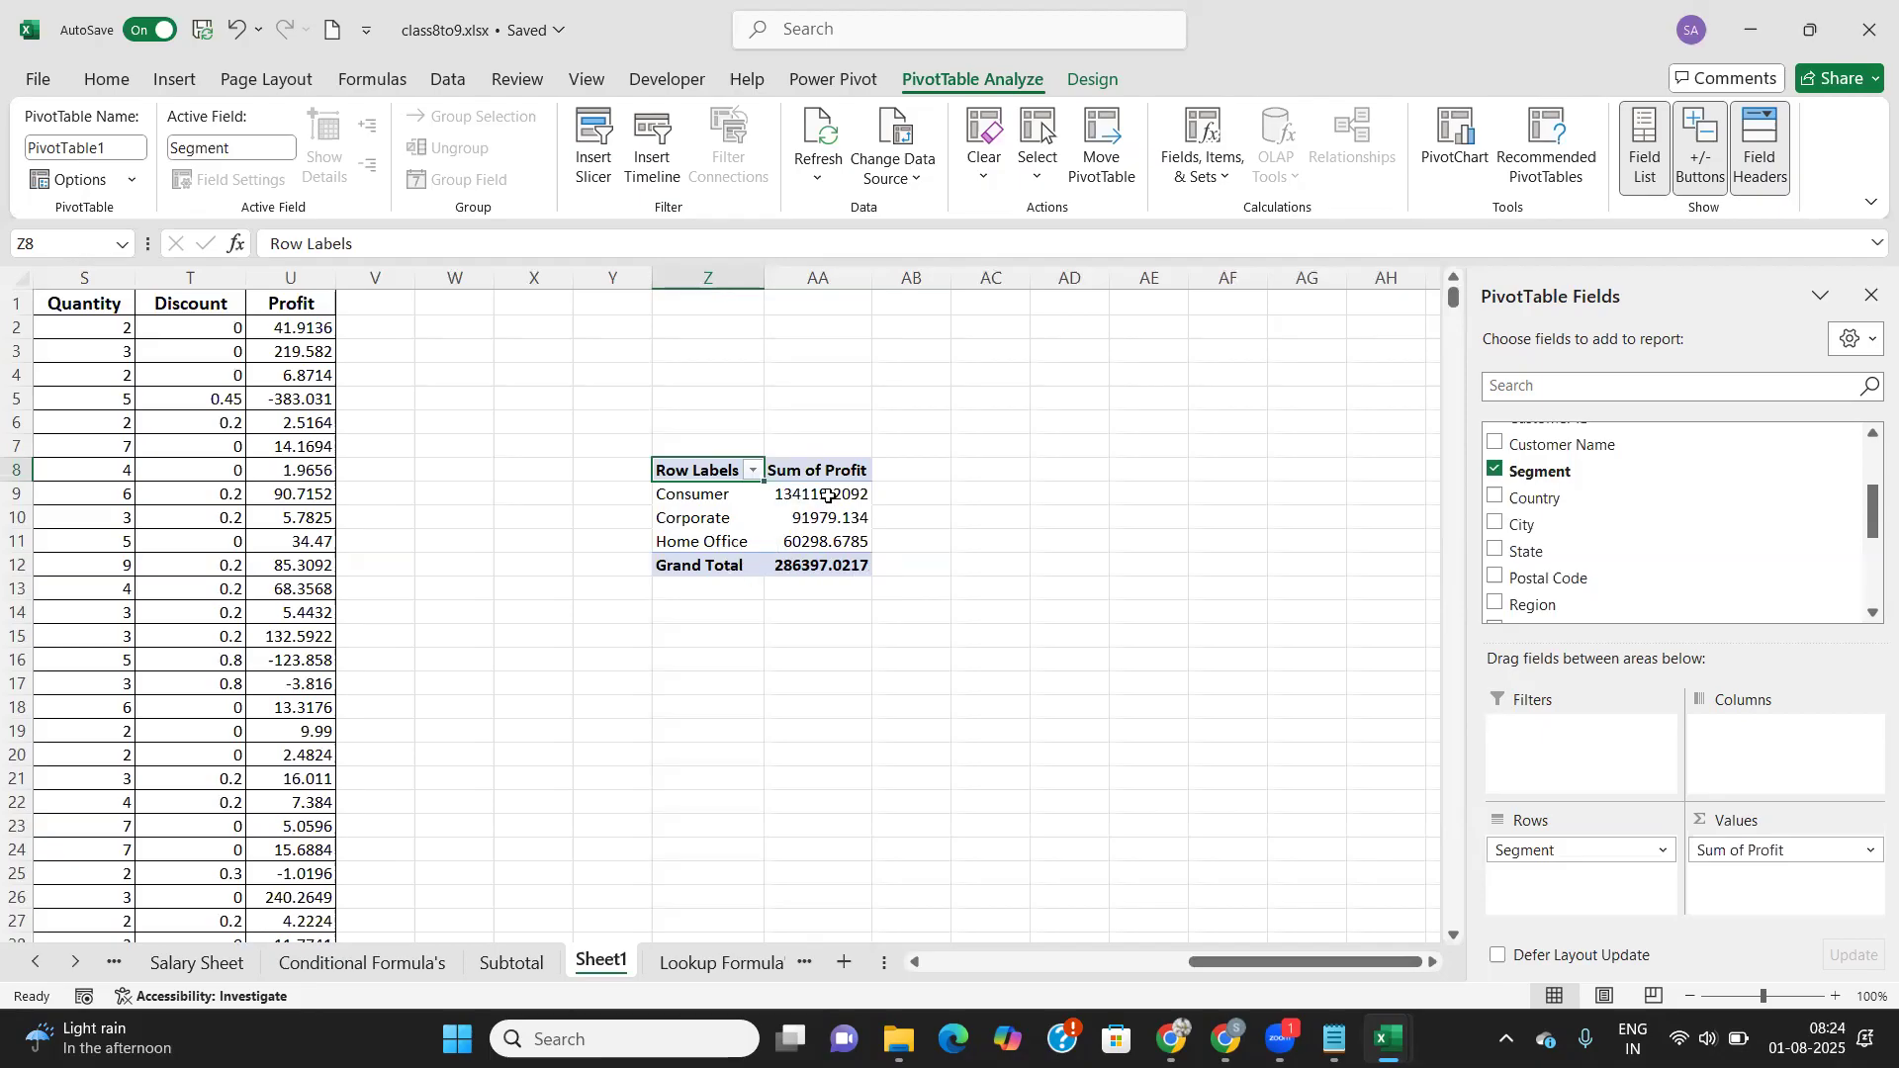
{"action": "mouse_move", "coordinate": [826, 511]}
{"action": "left_click", "coordinate": [795, 713]}
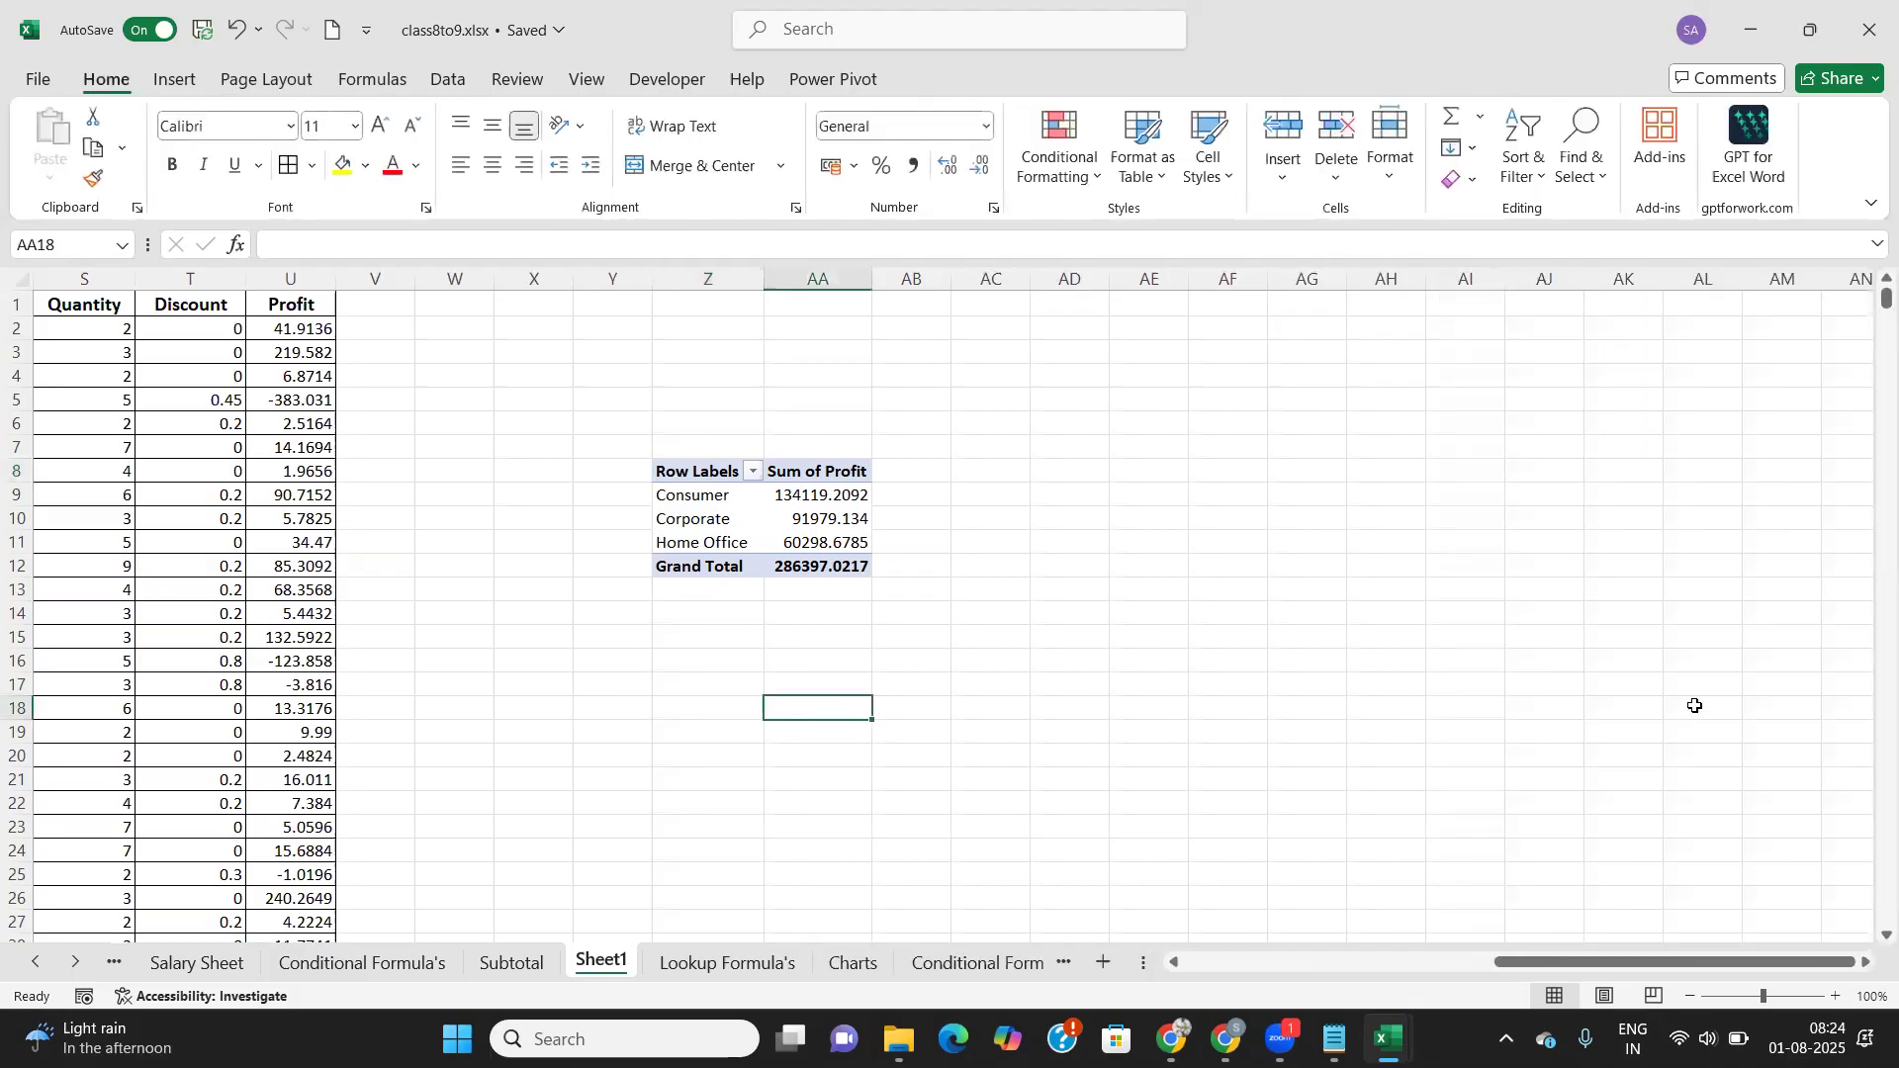
Step: Rename the Sheet1 worksheet as Pivot Table
{"action": "double_click", "coordinate": [601, 961]}
{"action": "type", "text": "P"}
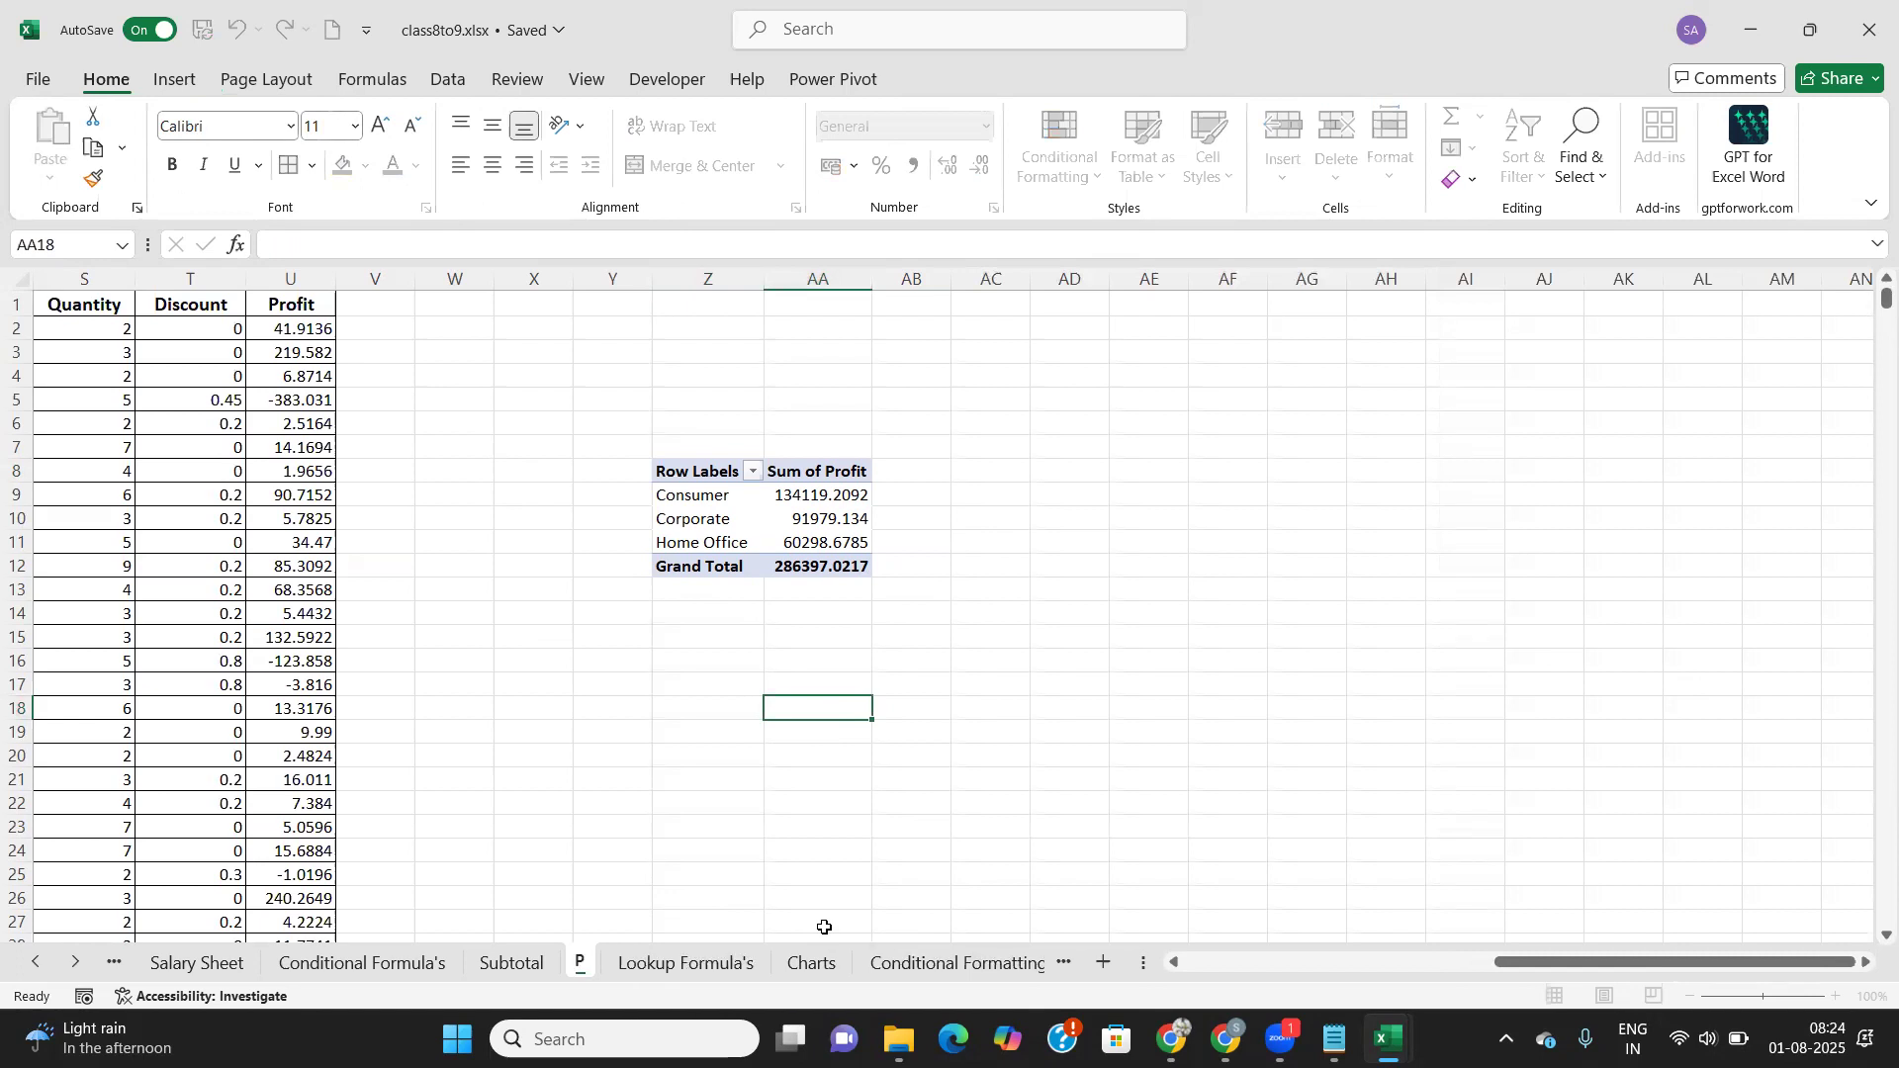
{"action": "type", "text": "ivot"}
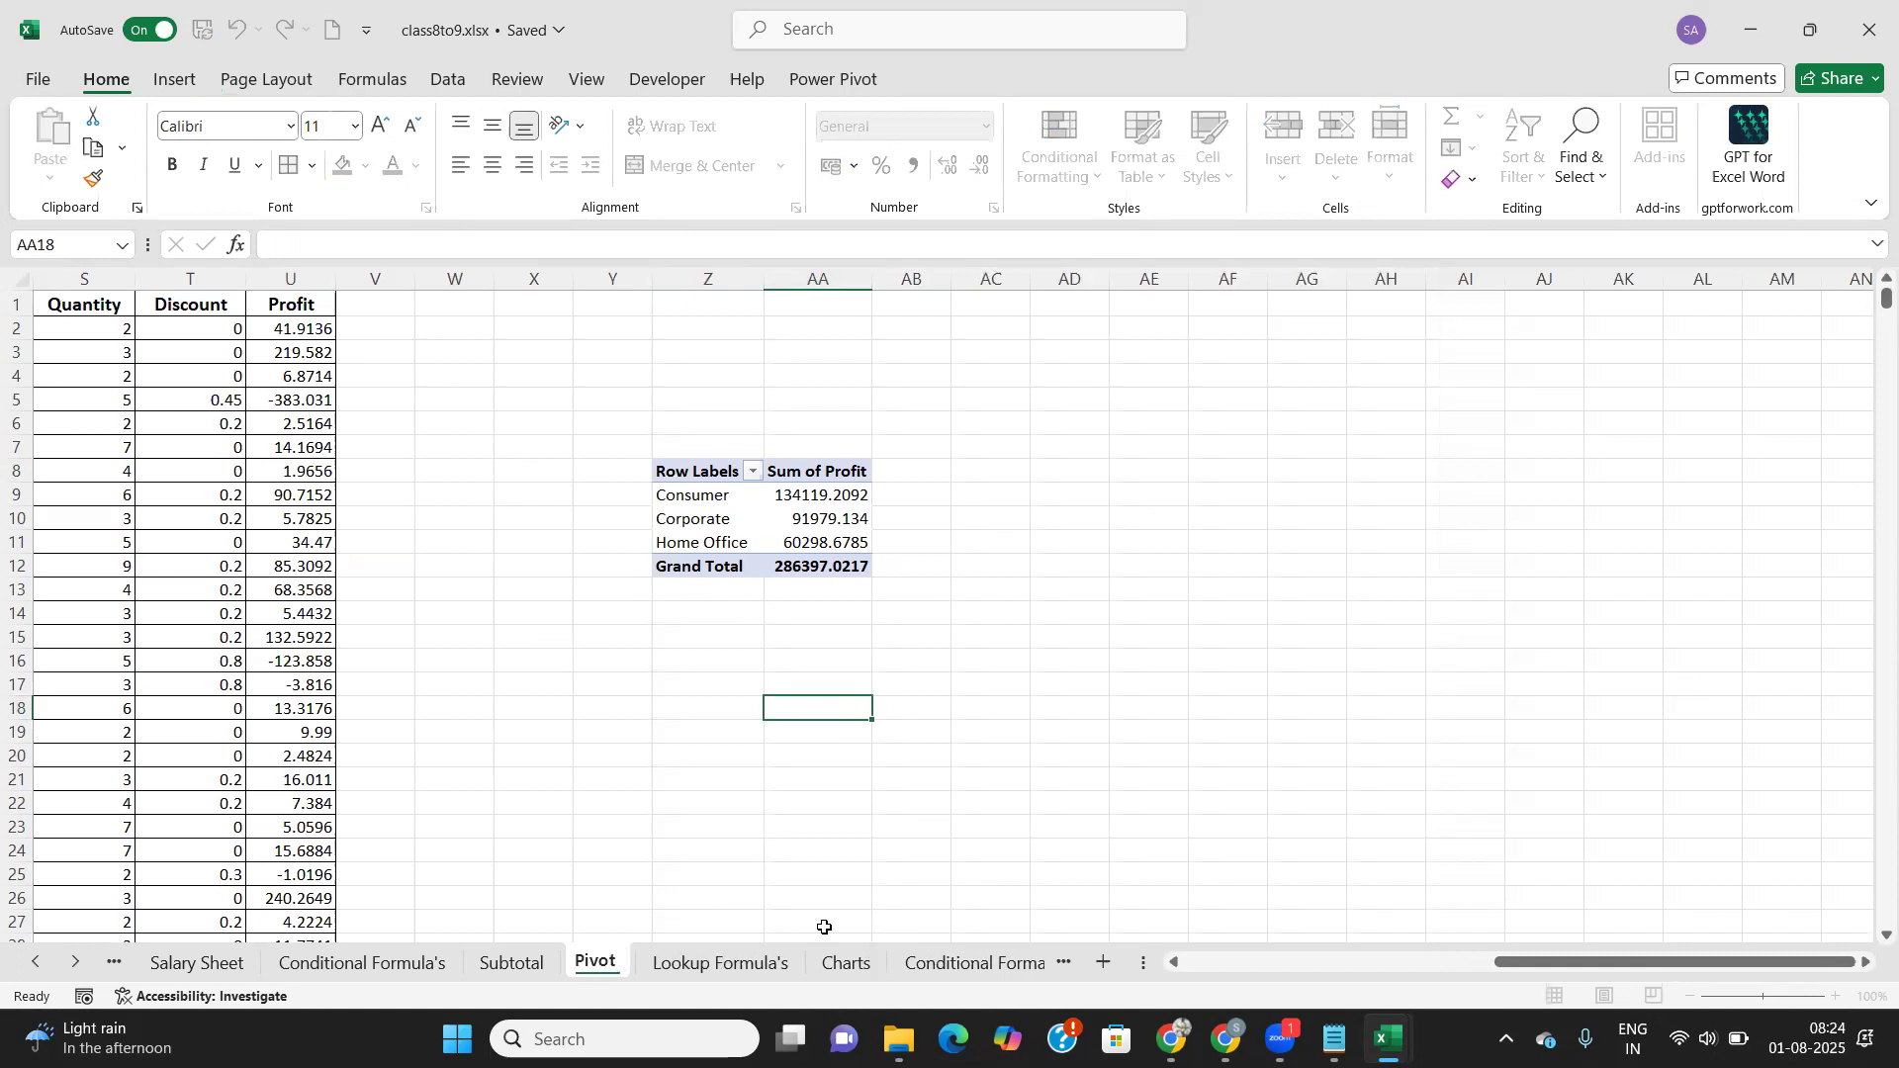
{"action": "type", "text": " Table"}
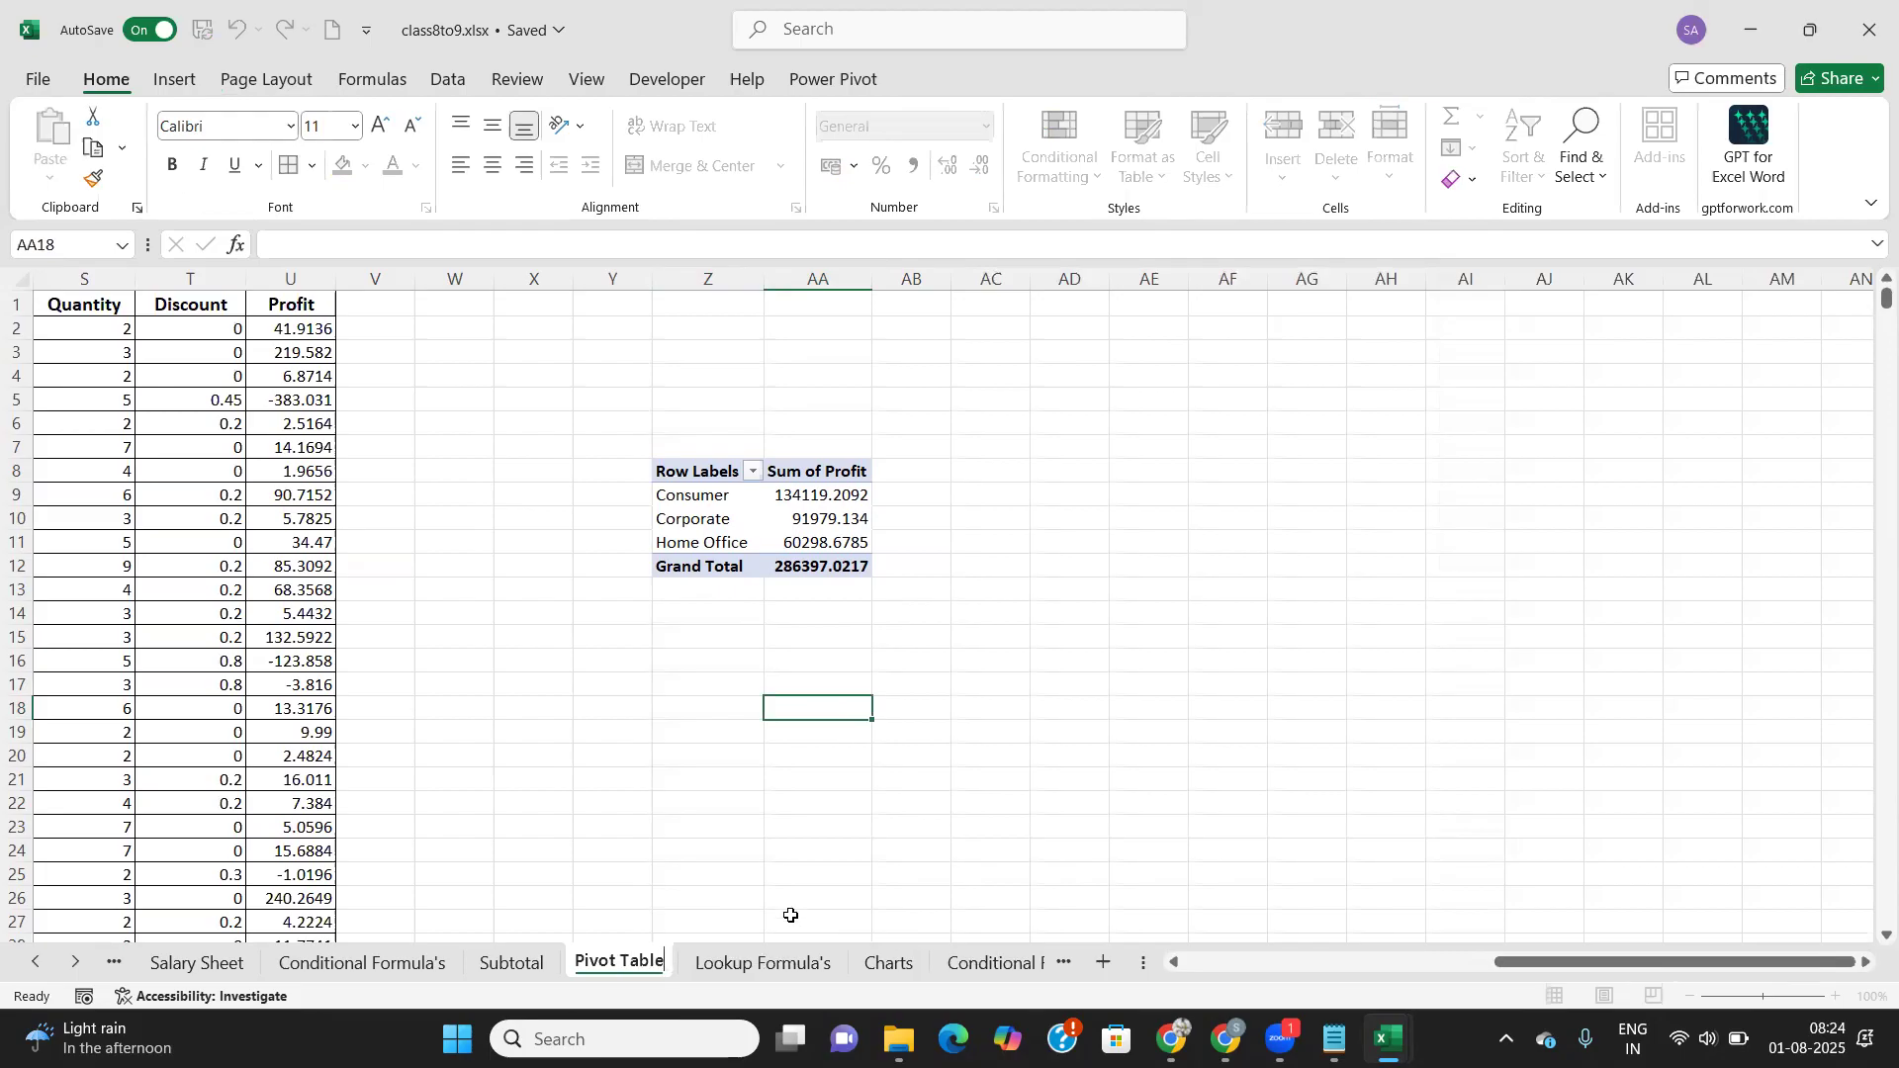
Step: Enter the note "For showing summary of the table" in cell X17, below the PivotTable
{"action": "left_click", "coordinate": [556, 694]}
{"action": "type", "text": "F"}
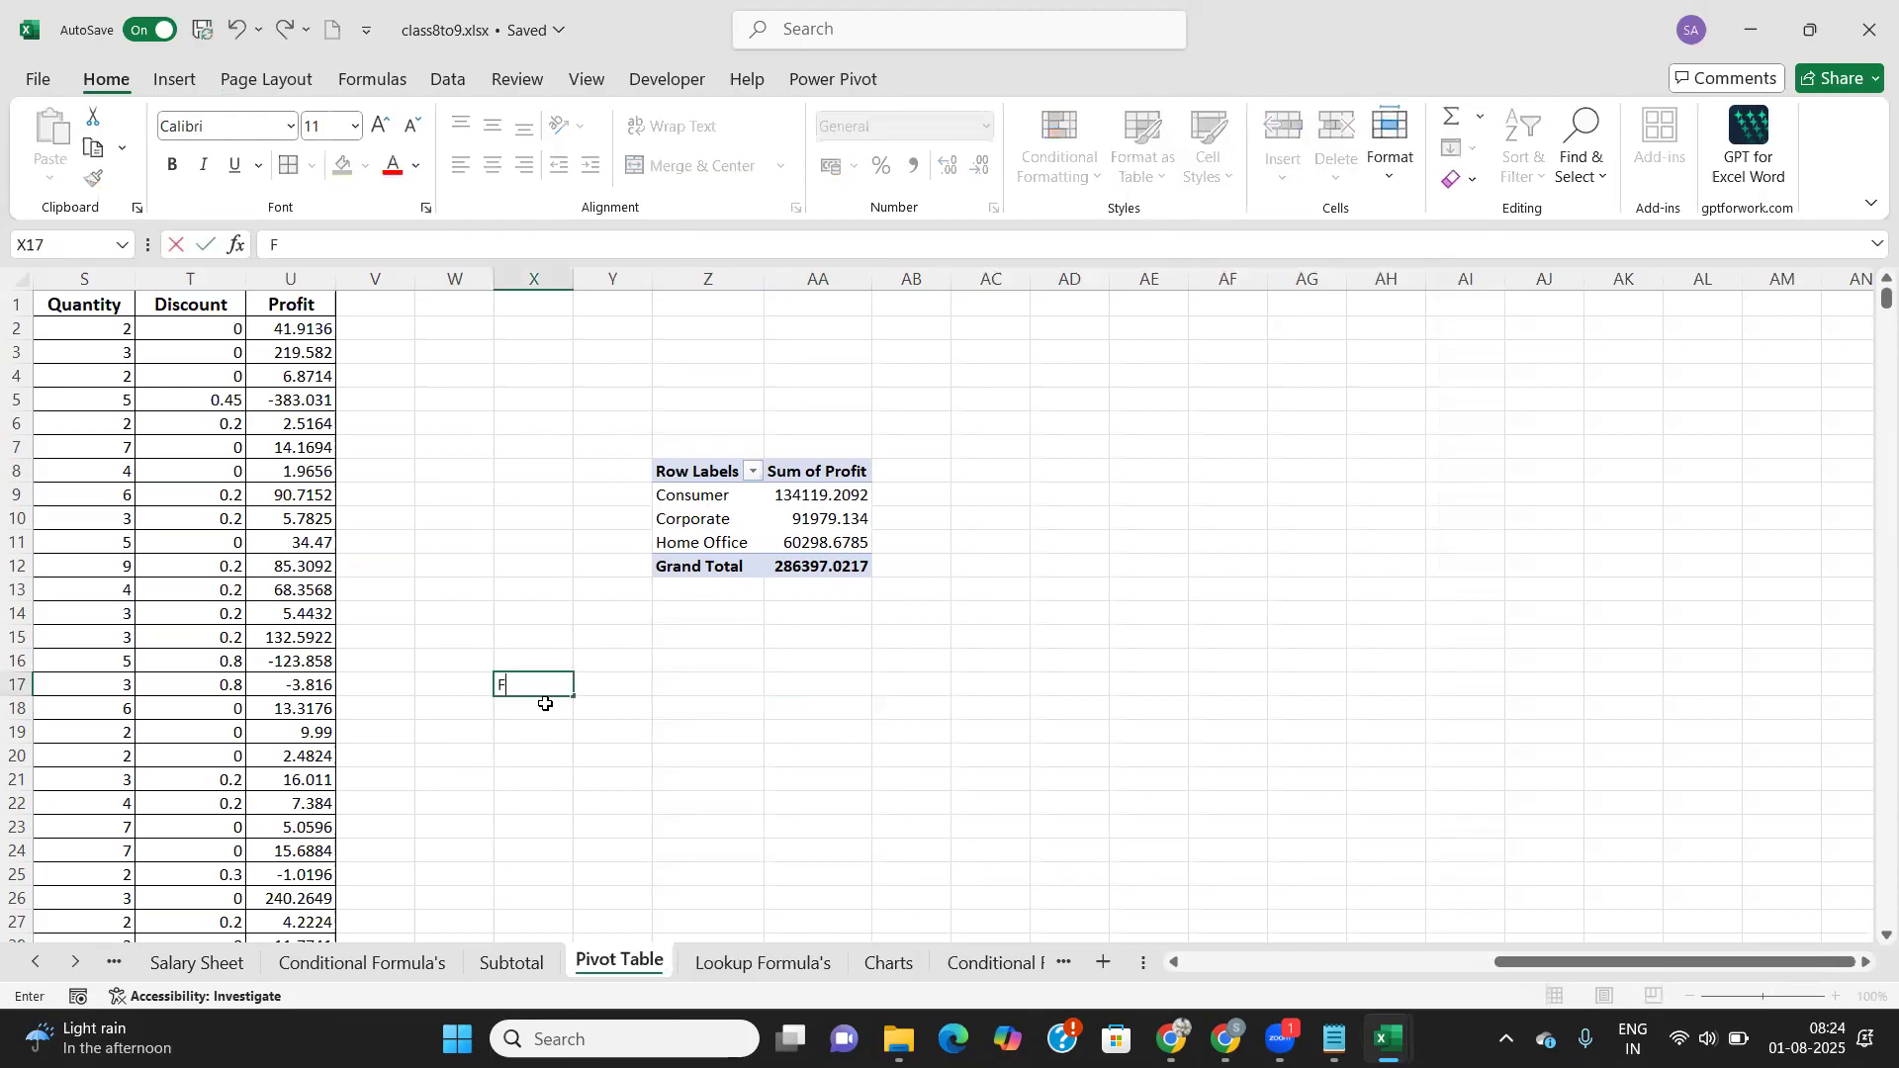
{"action": "type", "text": "or showing su,"}
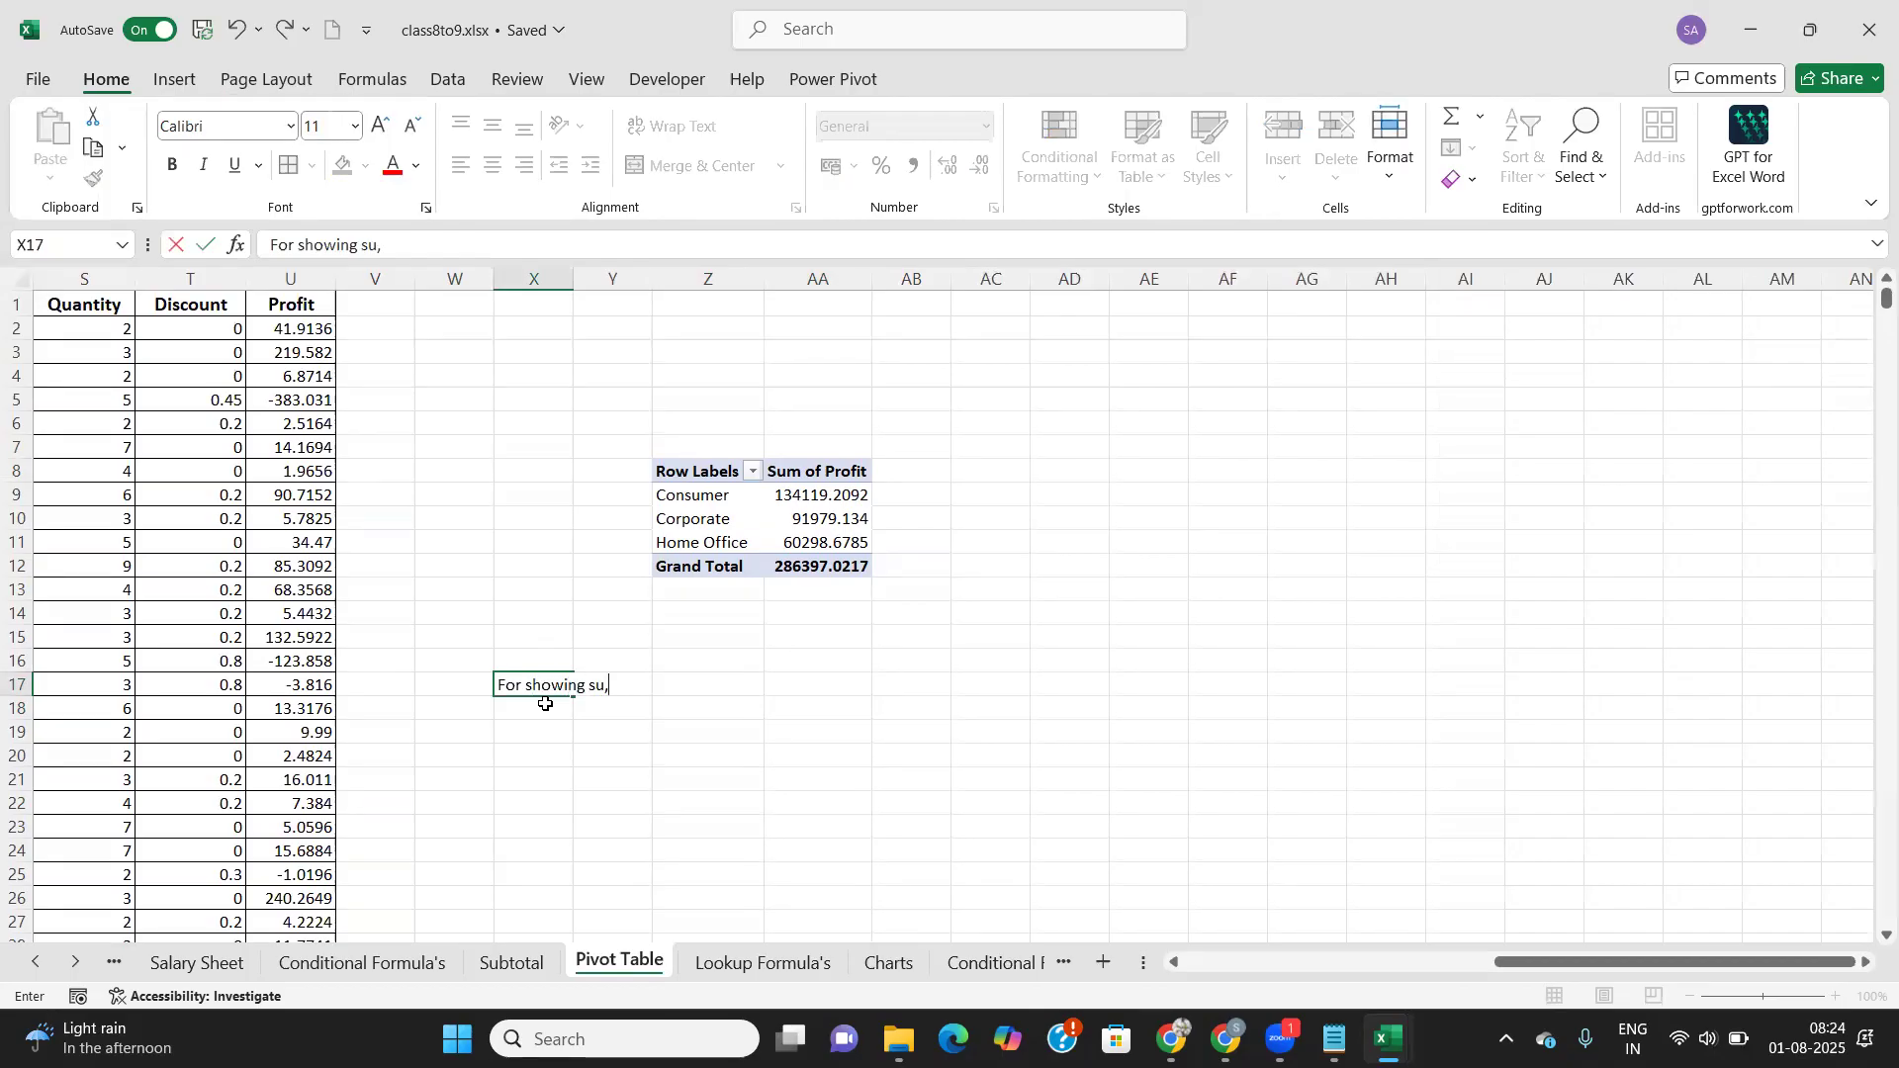
{"action": "key", "text": "BackSpace"}
{"action": "type", "text": "mmary of the table"}
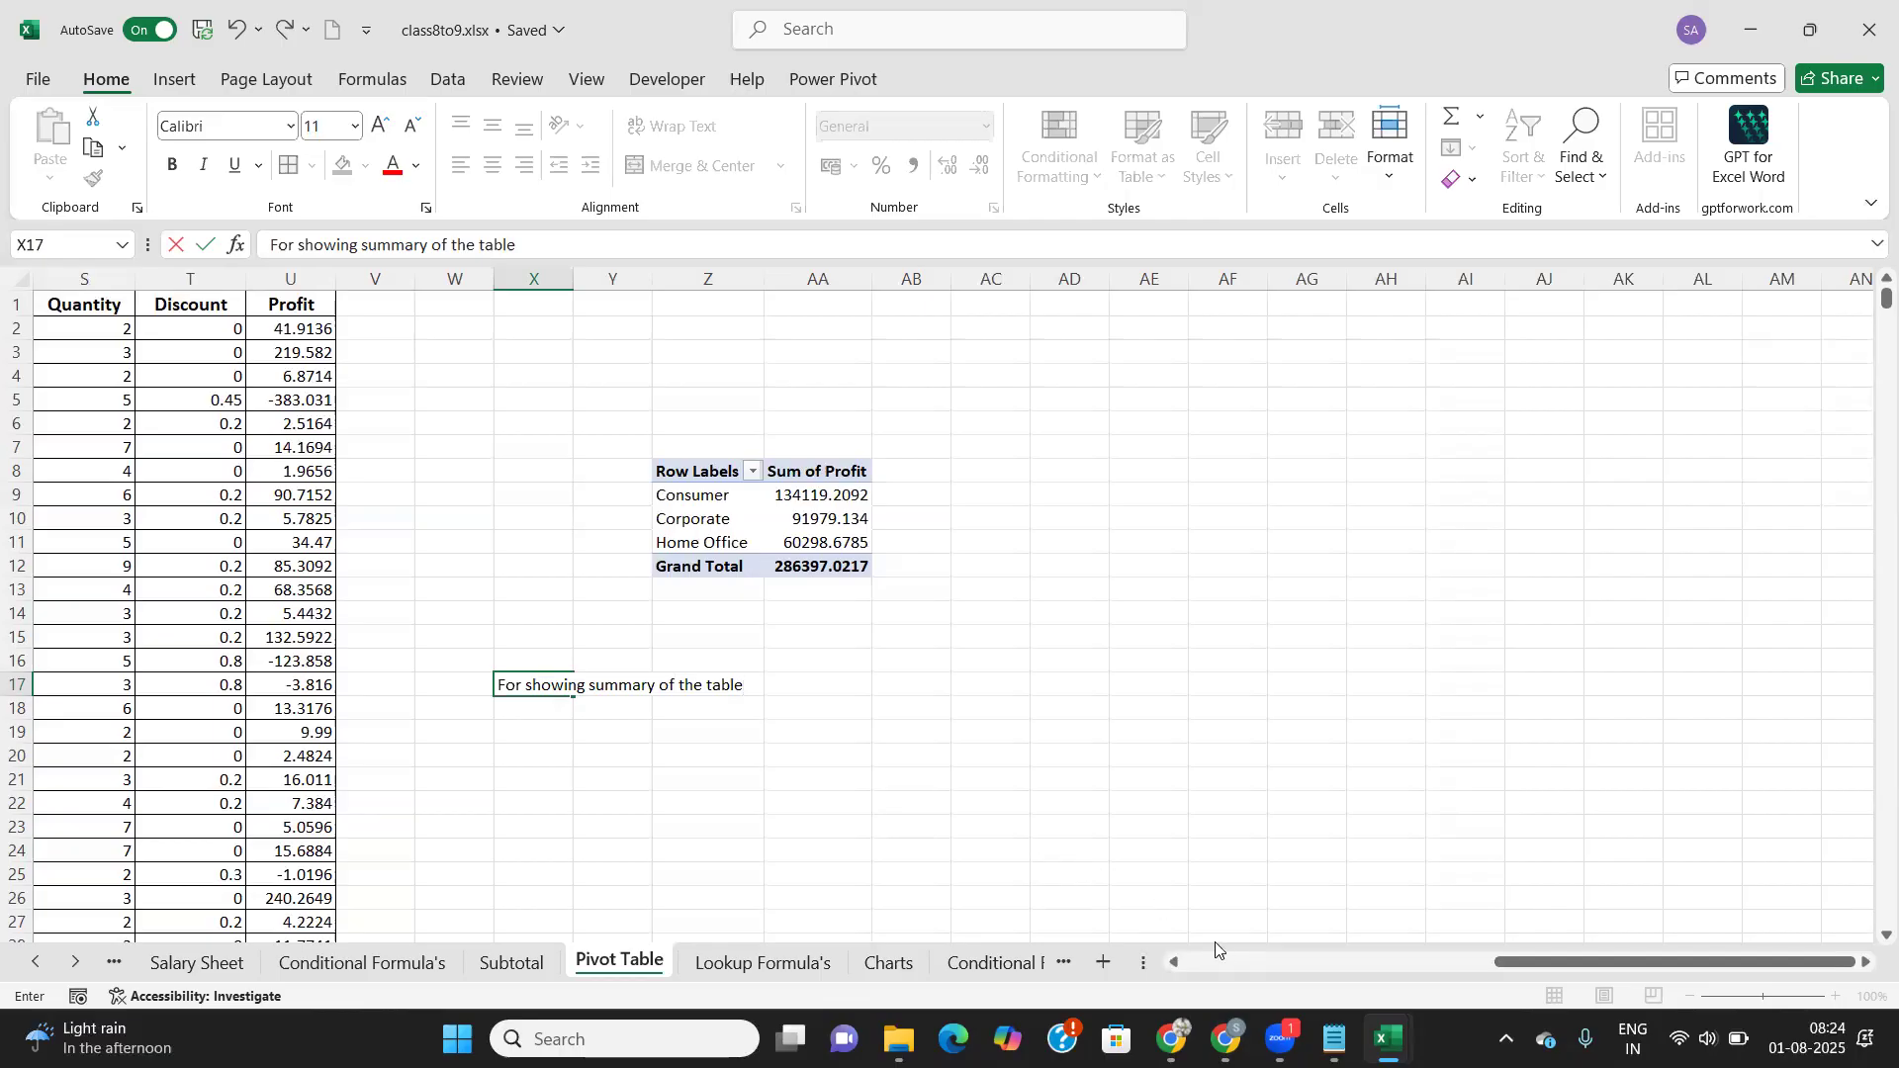
{"action": "left_click", "coordinate": [965, 823]}
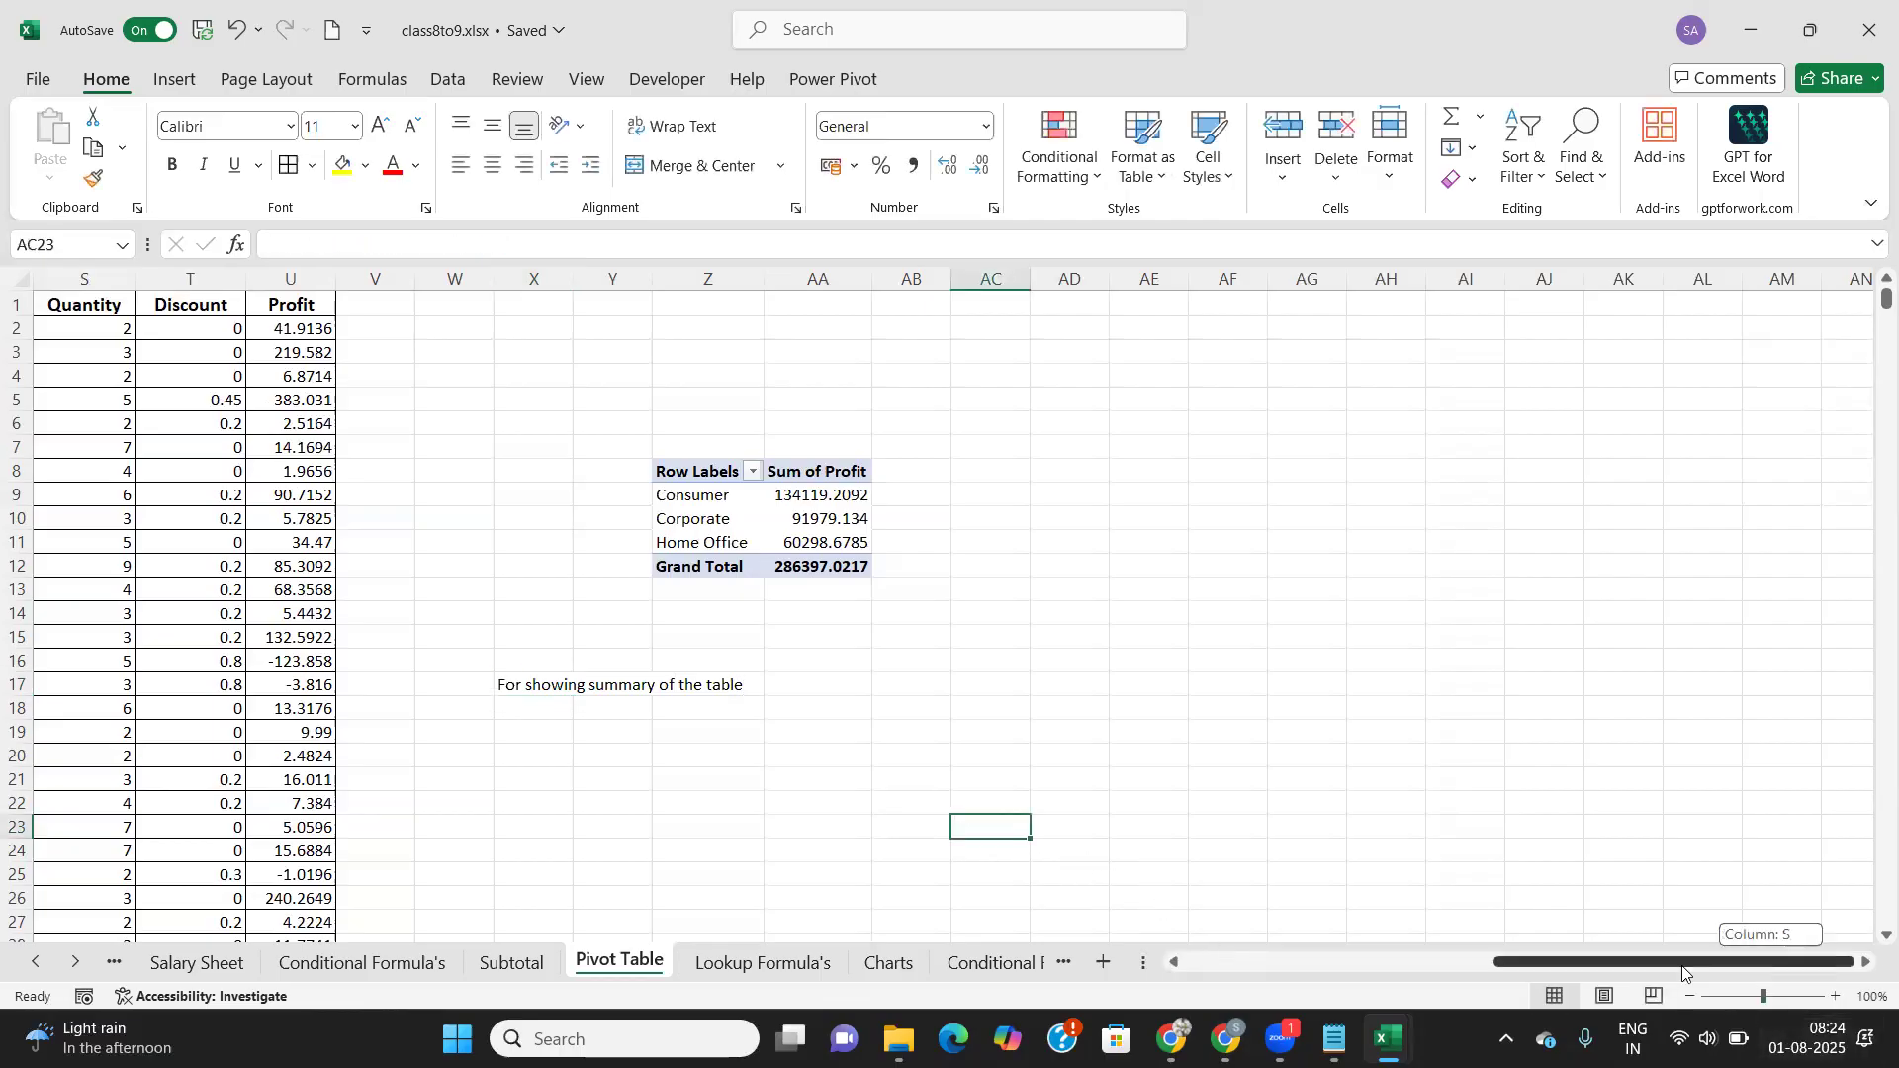
Step: Select the entire orders table including its header row and look through its columns and rows
{"action": "key", "text": "ctrl+Home"}
{"action": "mouse_move", "coordinate": [91, 309]}
{"action": "left_mouse_down"}
{"action": "mouse_move", "coordinate": [128, 325]}
{"action": "mouse_move", "coordinate": [69, 310]}
{"action": "left_mouse_up"}
{"action": "scroll", "coordinate": [223, 406], "scroll_direction": "right", "scroll_amount": 3}
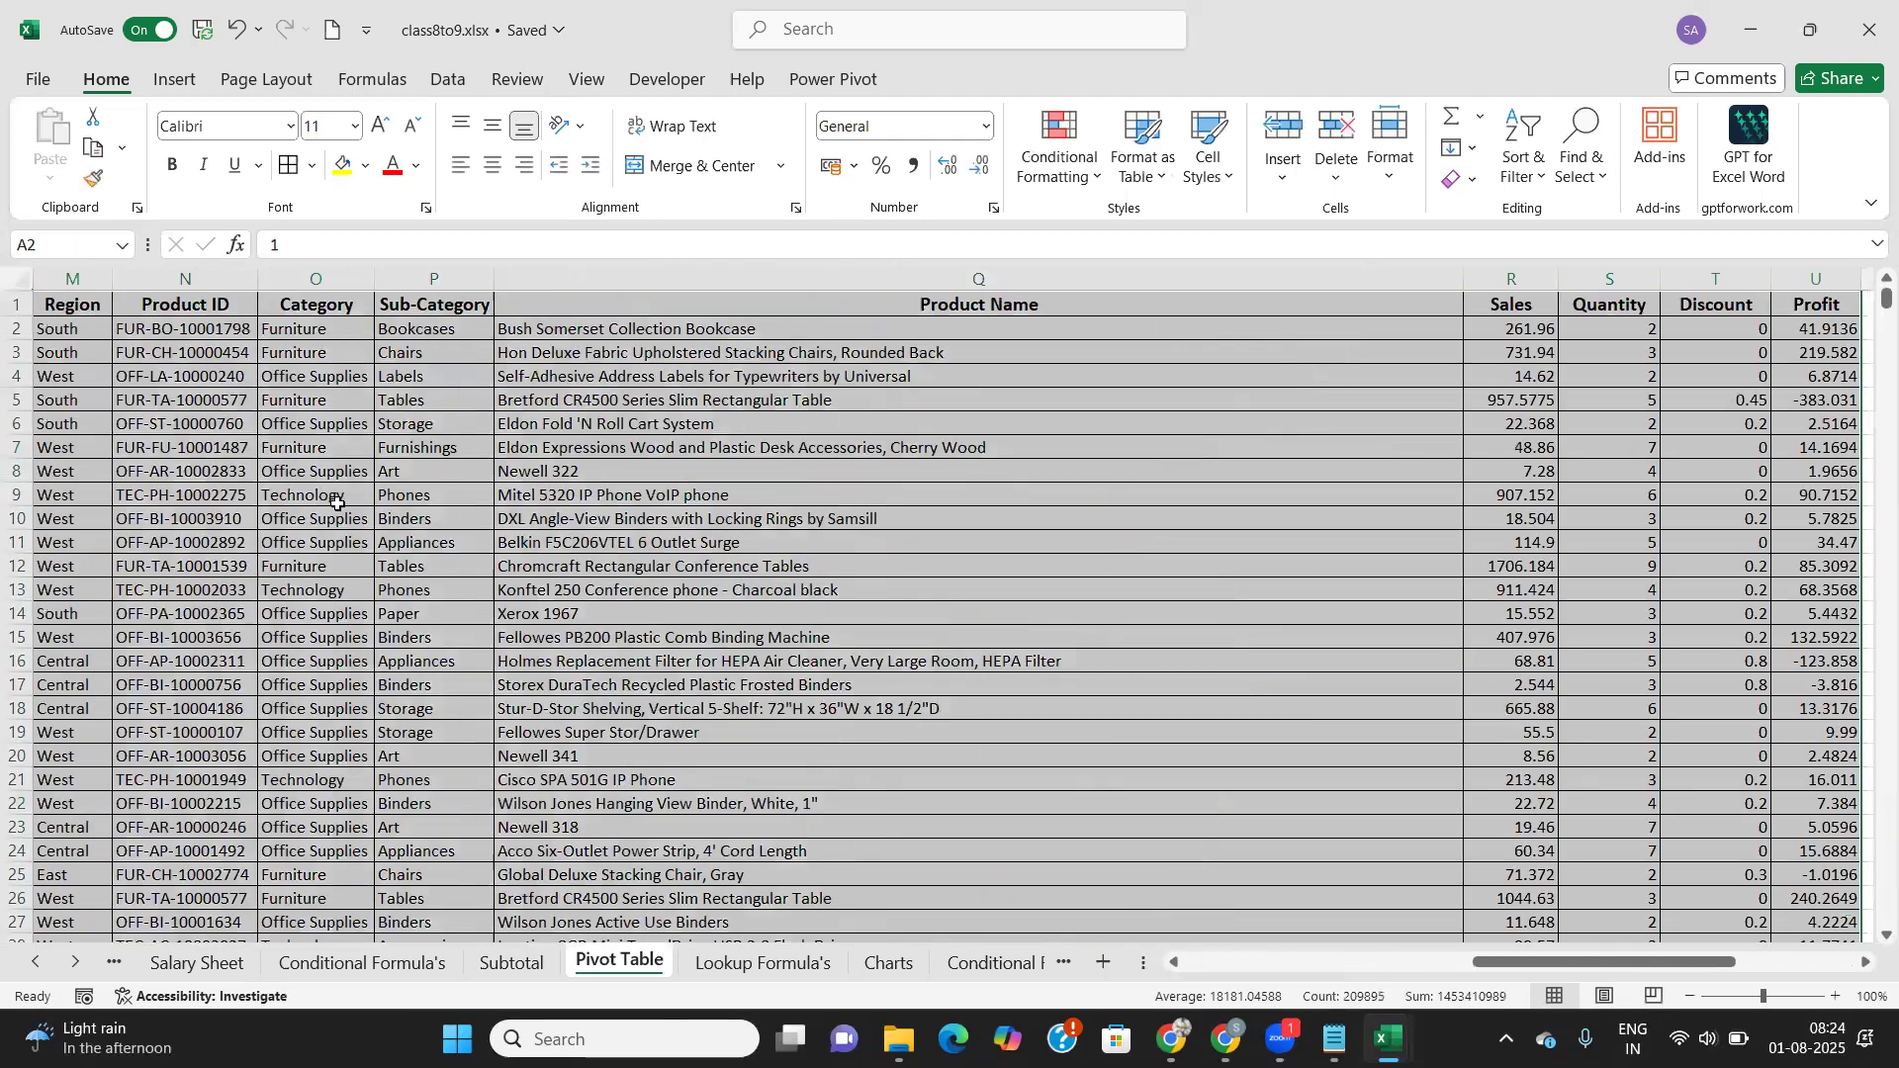
{"action": "left_click_drag", "start_coordinate": [1510, 966], "coordinate": [1276, 959]}
{"action": "scroll", "coordinate": [1014, 594], "scroll_direction": "down", "scroll_amount": 5}
{"action": "scroll", "coordinate": [1014, 594], "scroll_direction": "down", "scroll_amount": 13}
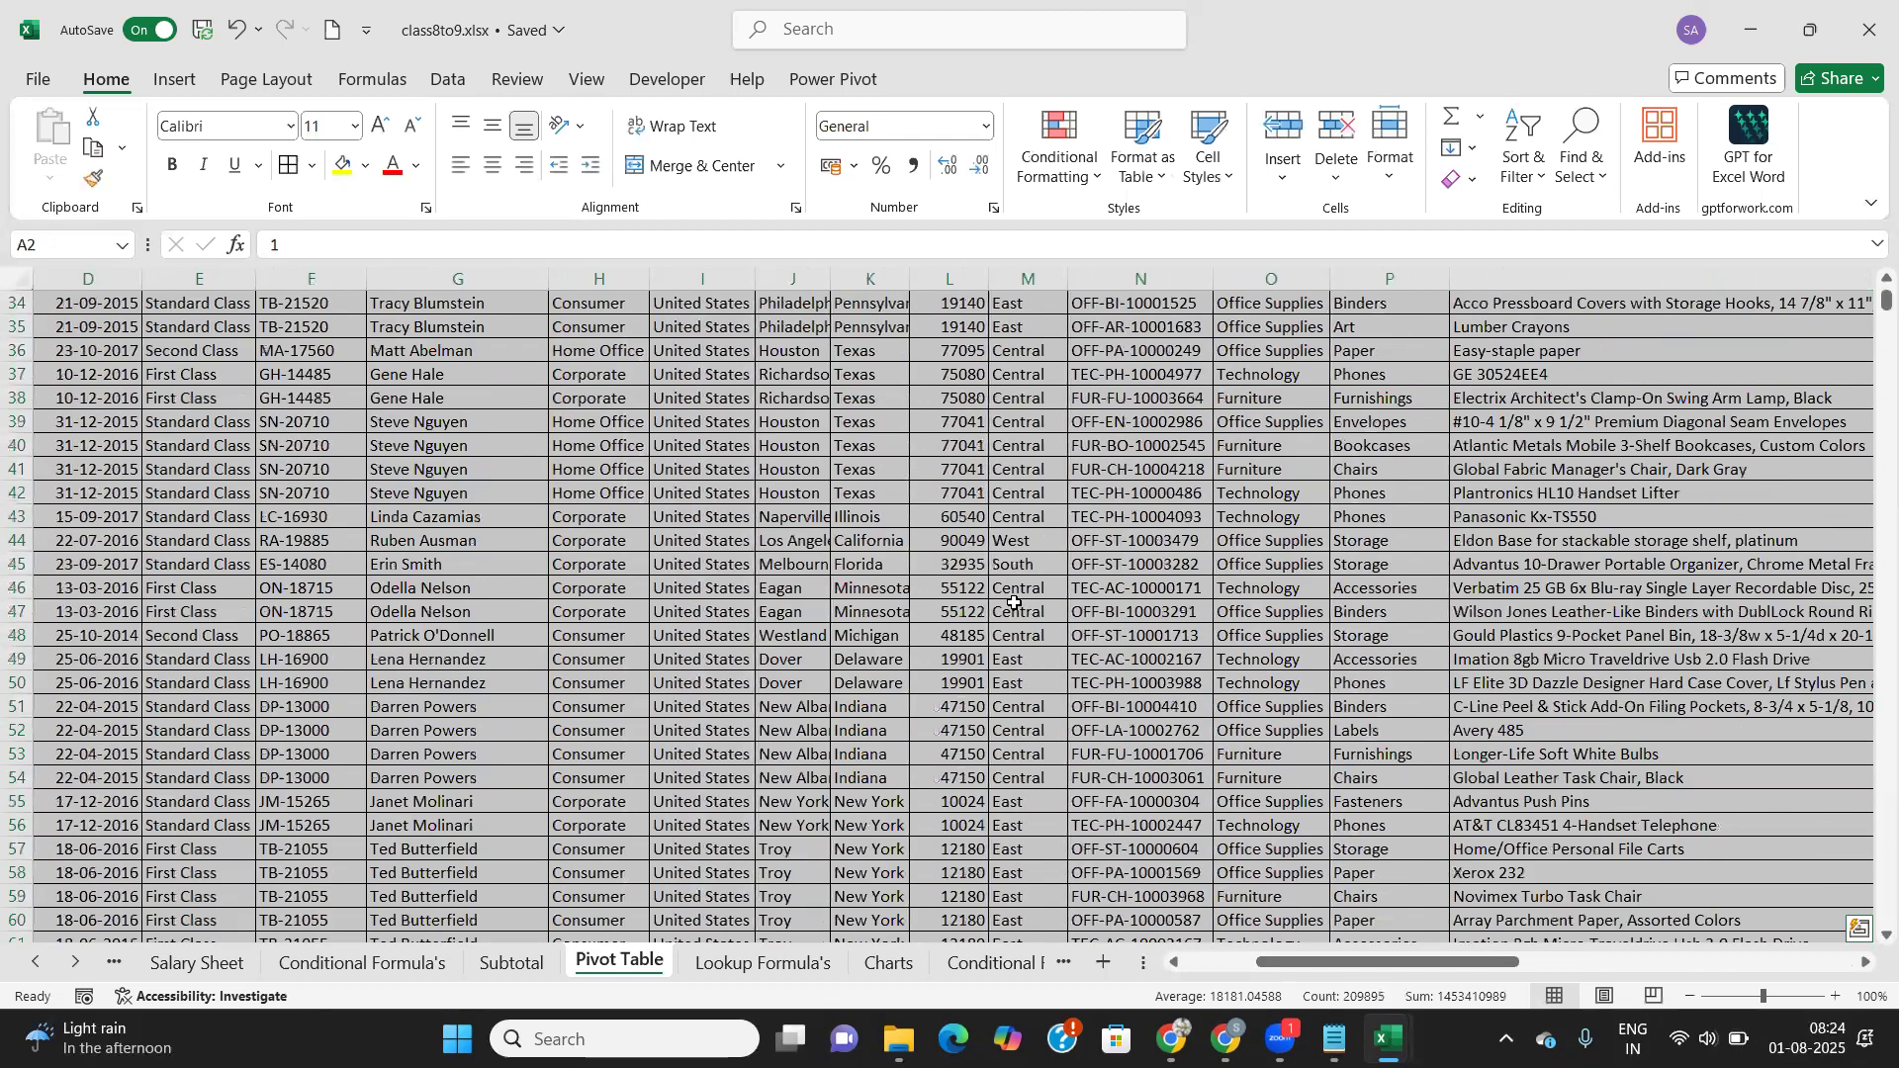
{"action": "scroll", "coordinate": [280, 250], "scroll_direction": "up", "scroll_amount": 1}
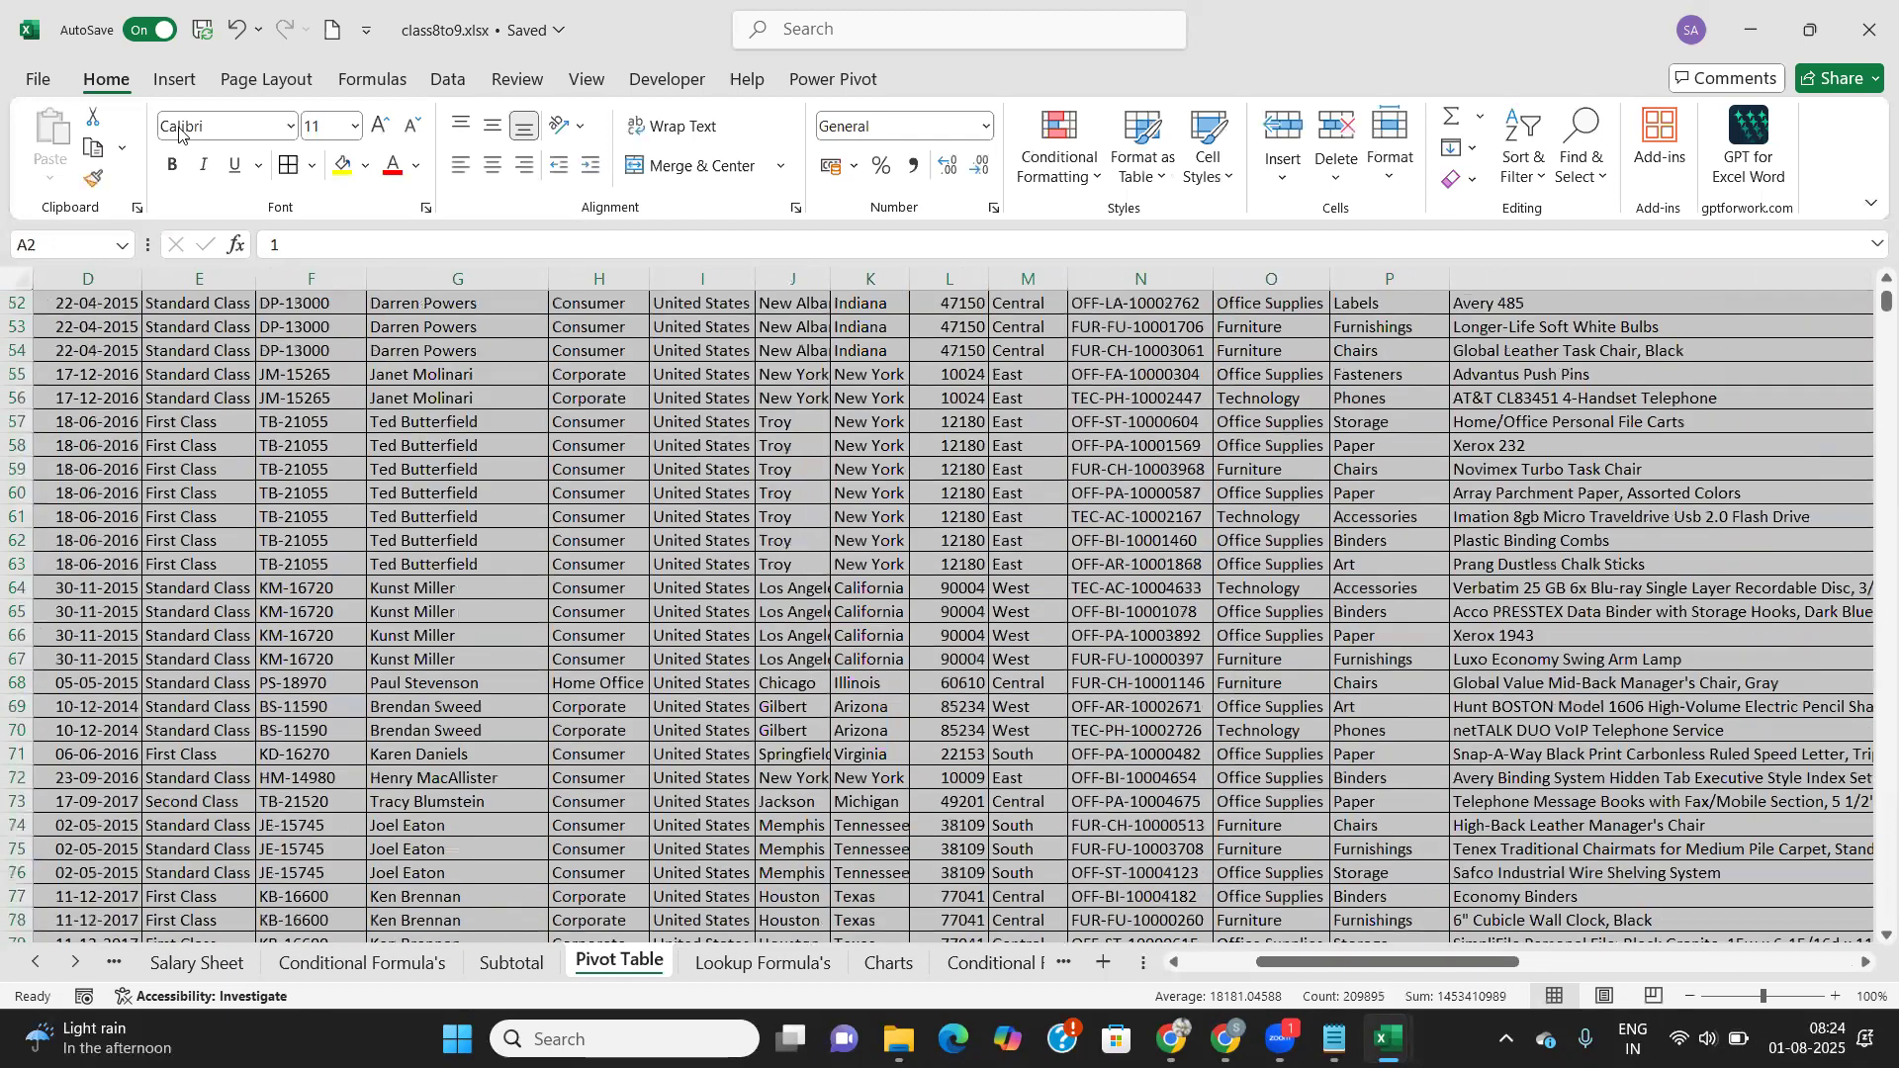
Step: Examine the Recommended PivotTables suggested for the selected orders table, then dismiss them without inserting one
{"action": "left_click", "coordinate": [174, 81]}
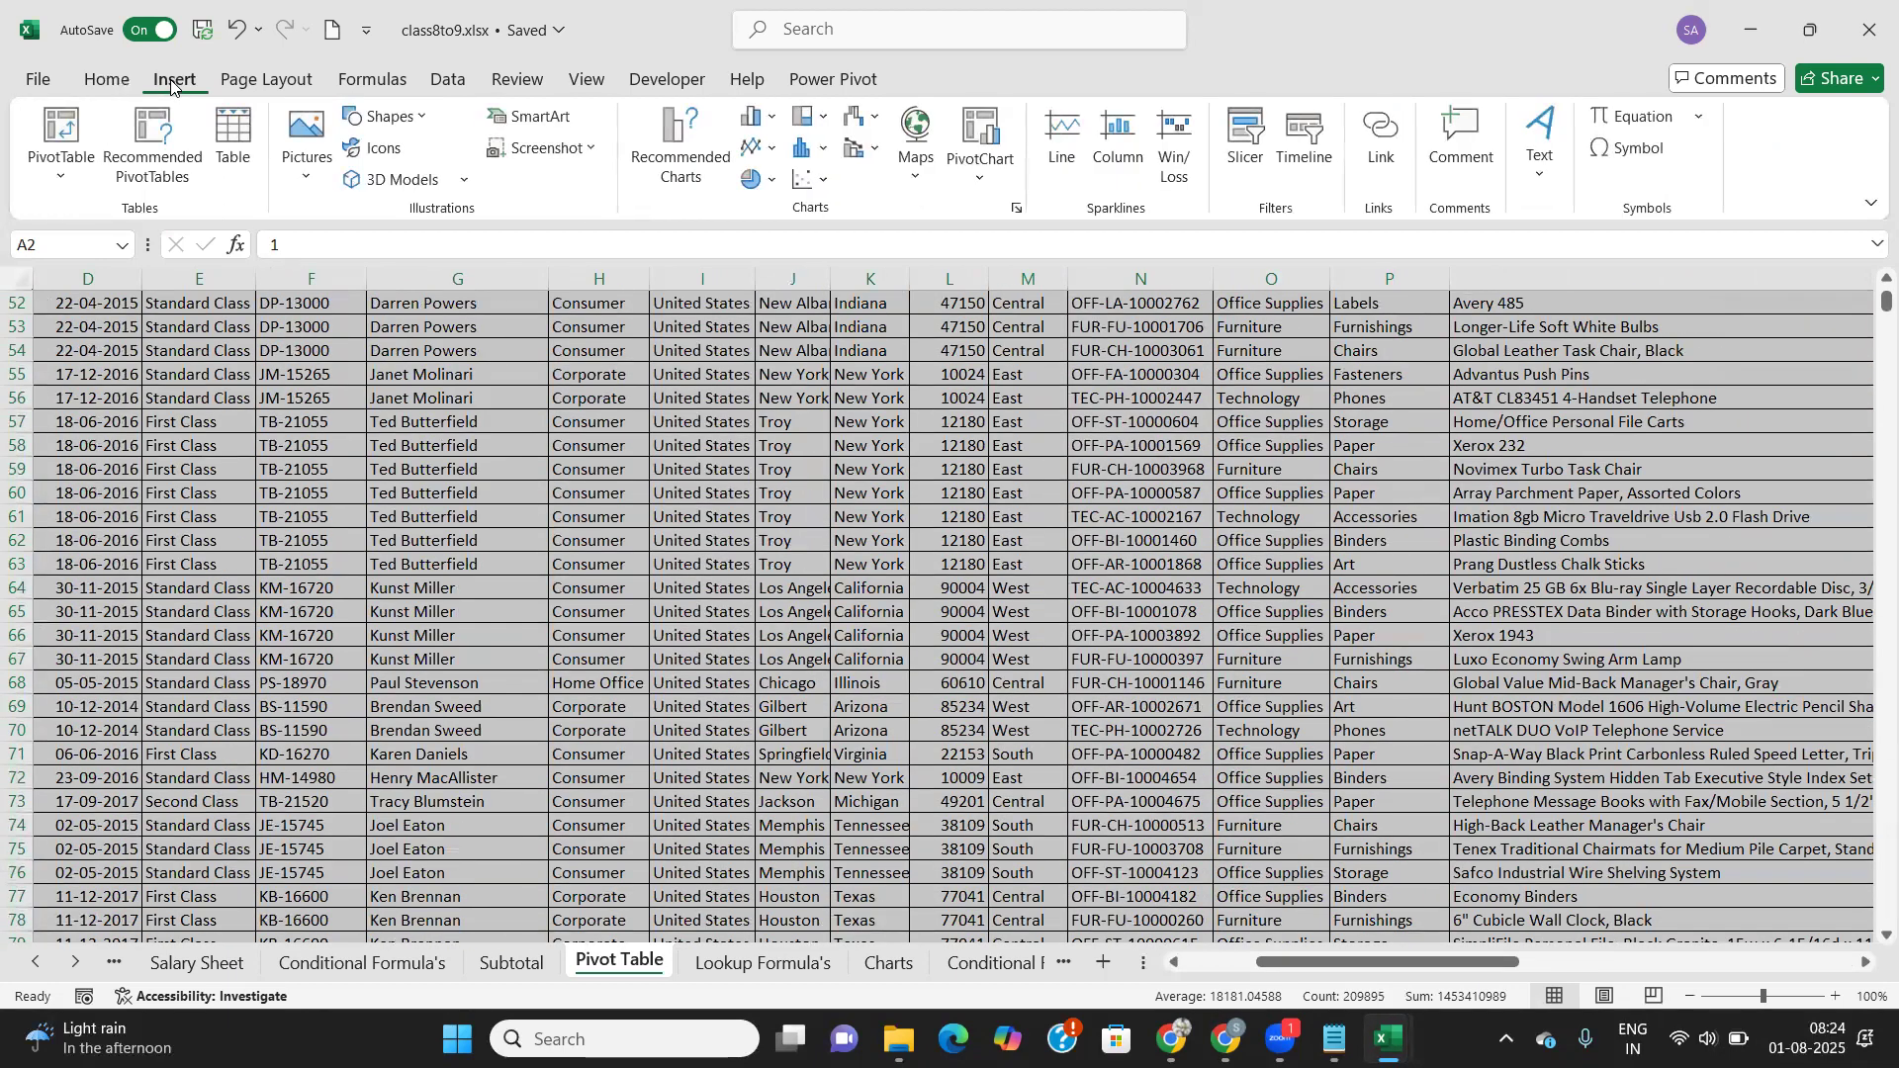
{"action": "left_click", "coordinate": [156, 151]}
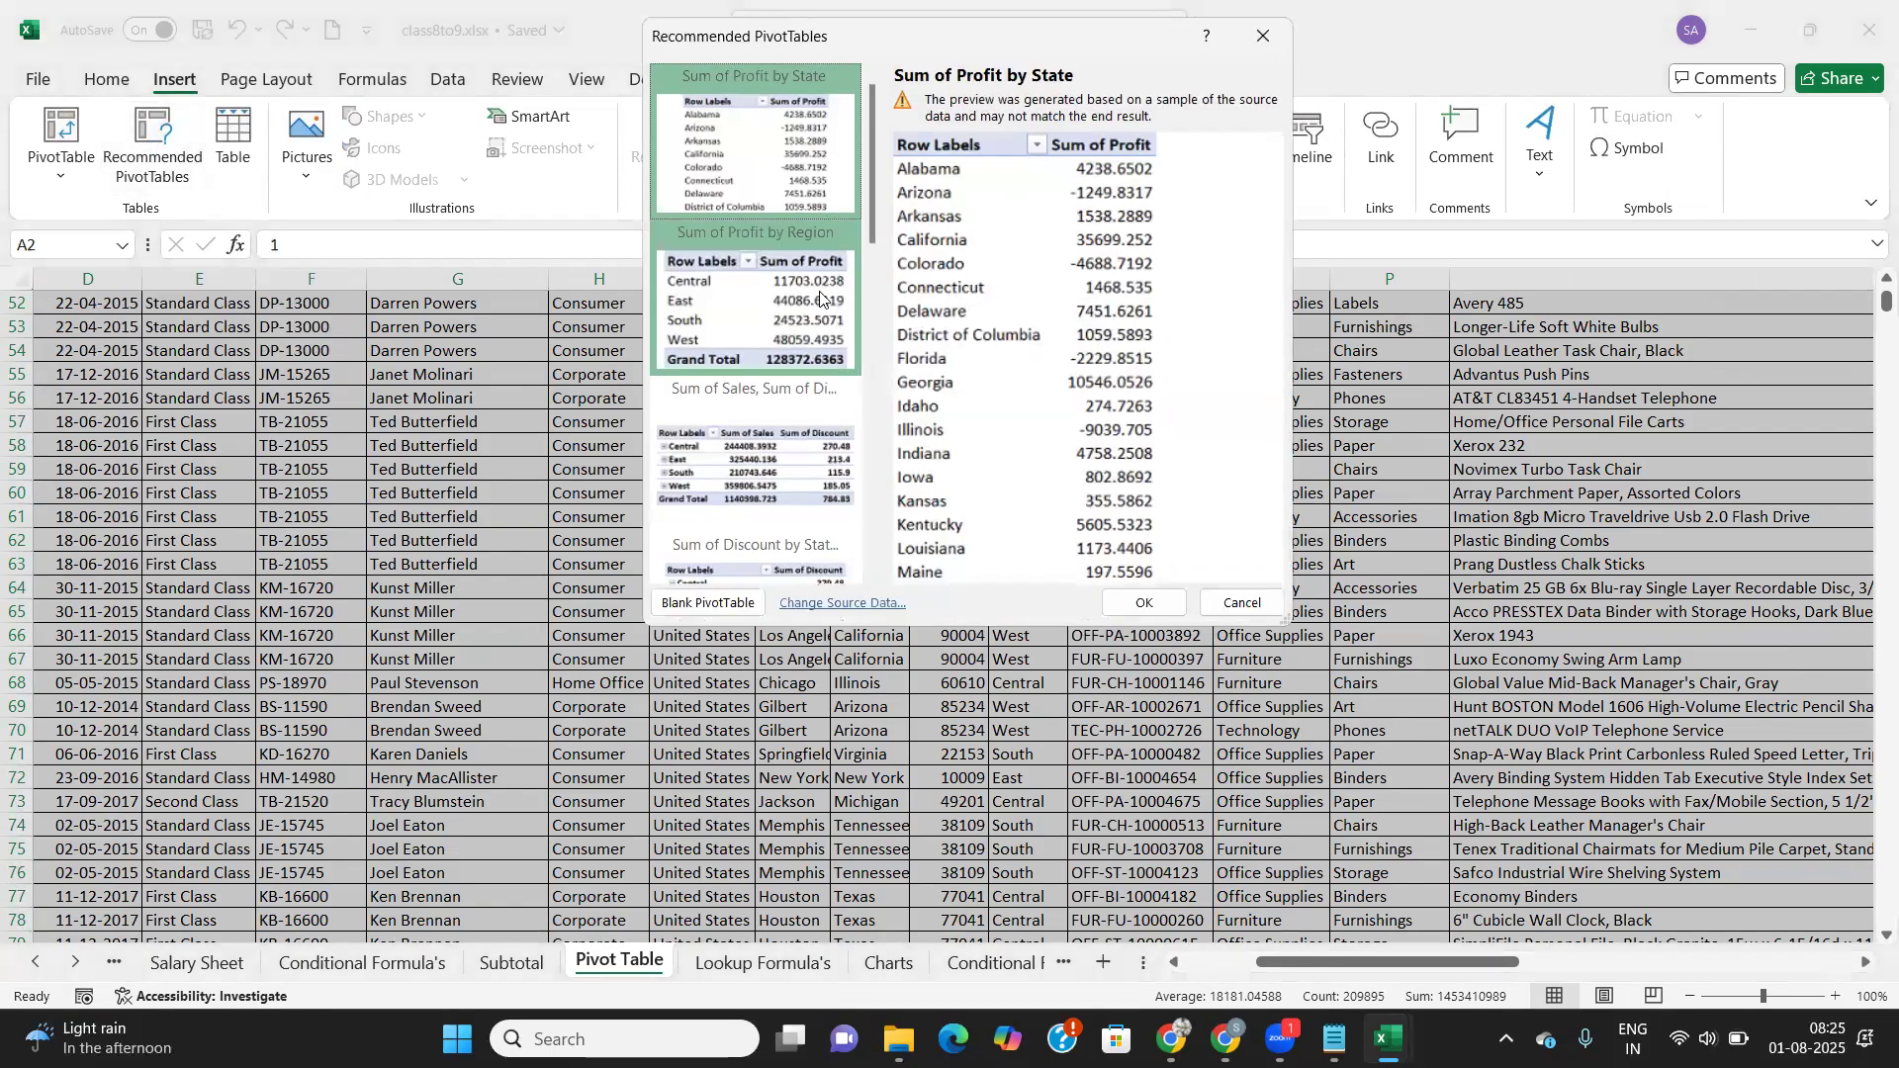
{"action": "scroll", "coordinate": [767, 313], "scroll_direction": "down", "scroll_amount": 3}
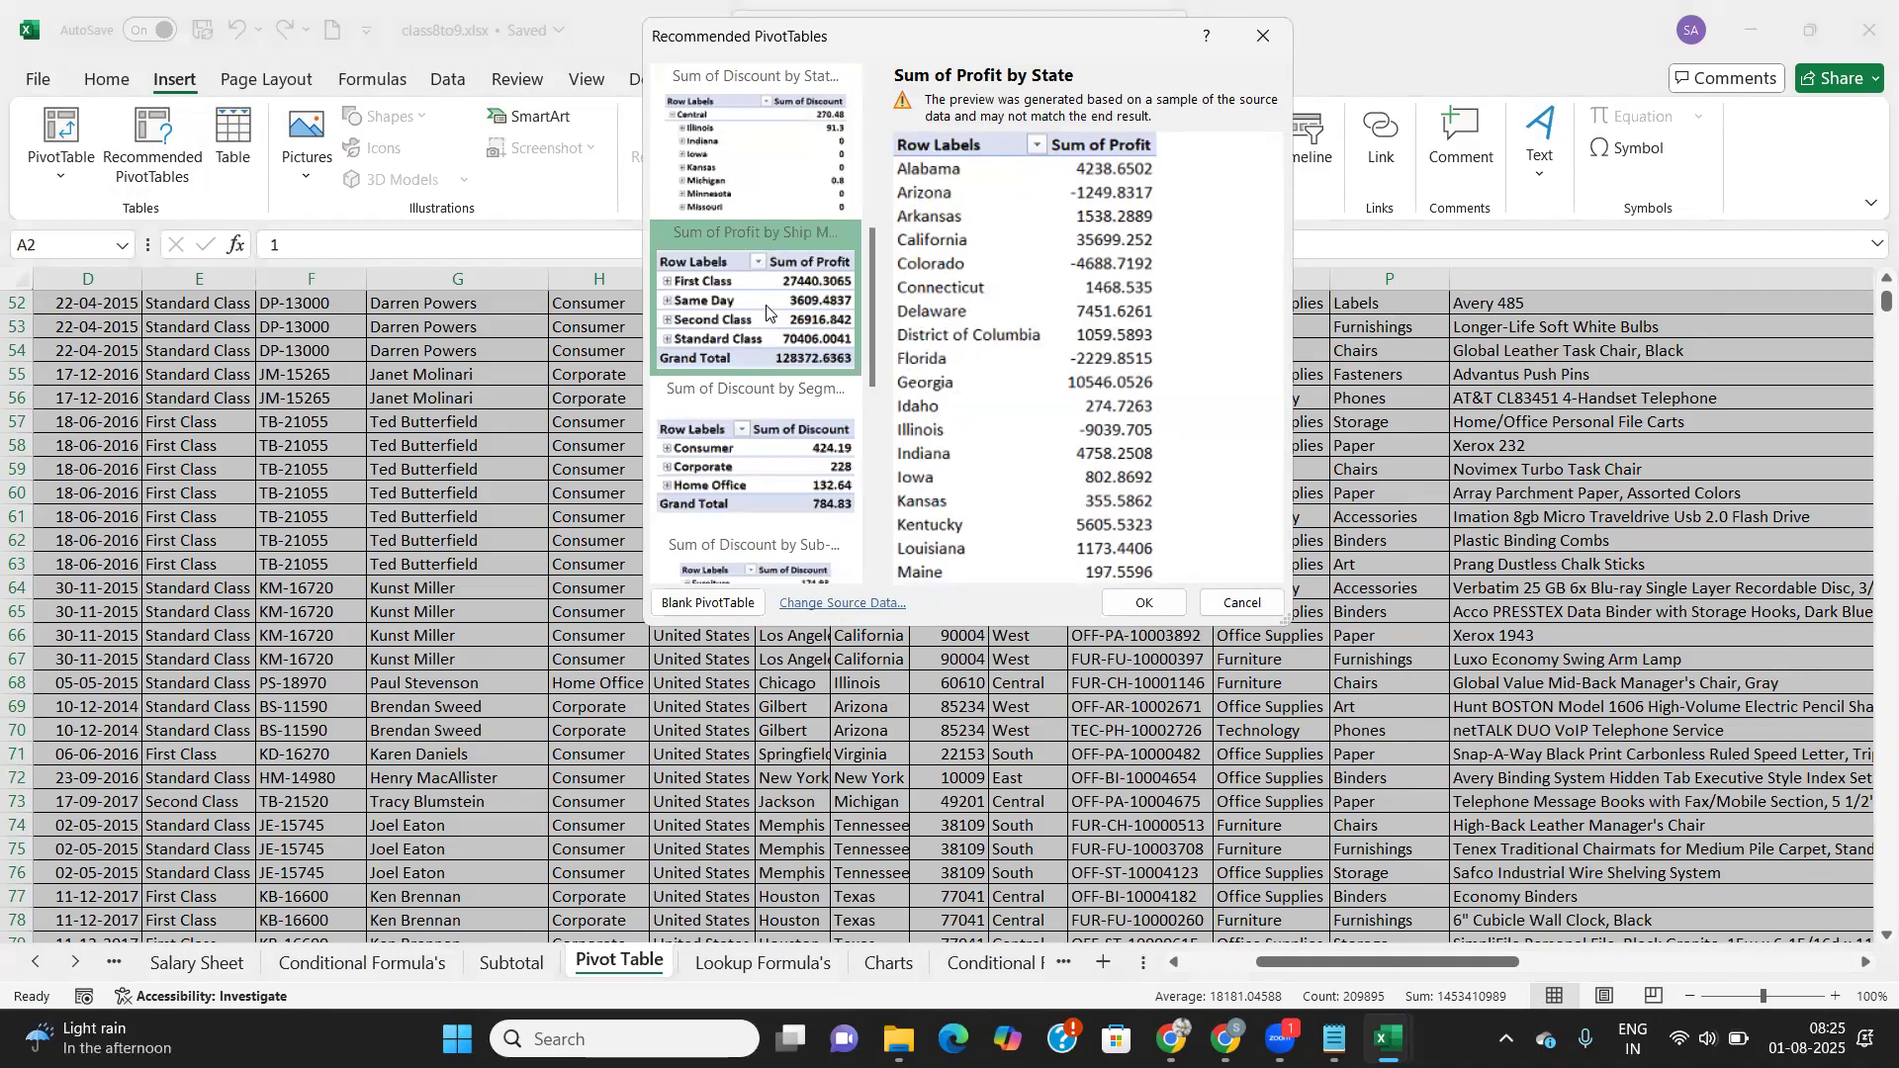
{"action": "scroll", "coordinate": [766, 313], "scroll_direction": "up", "scroll_amount": 3}
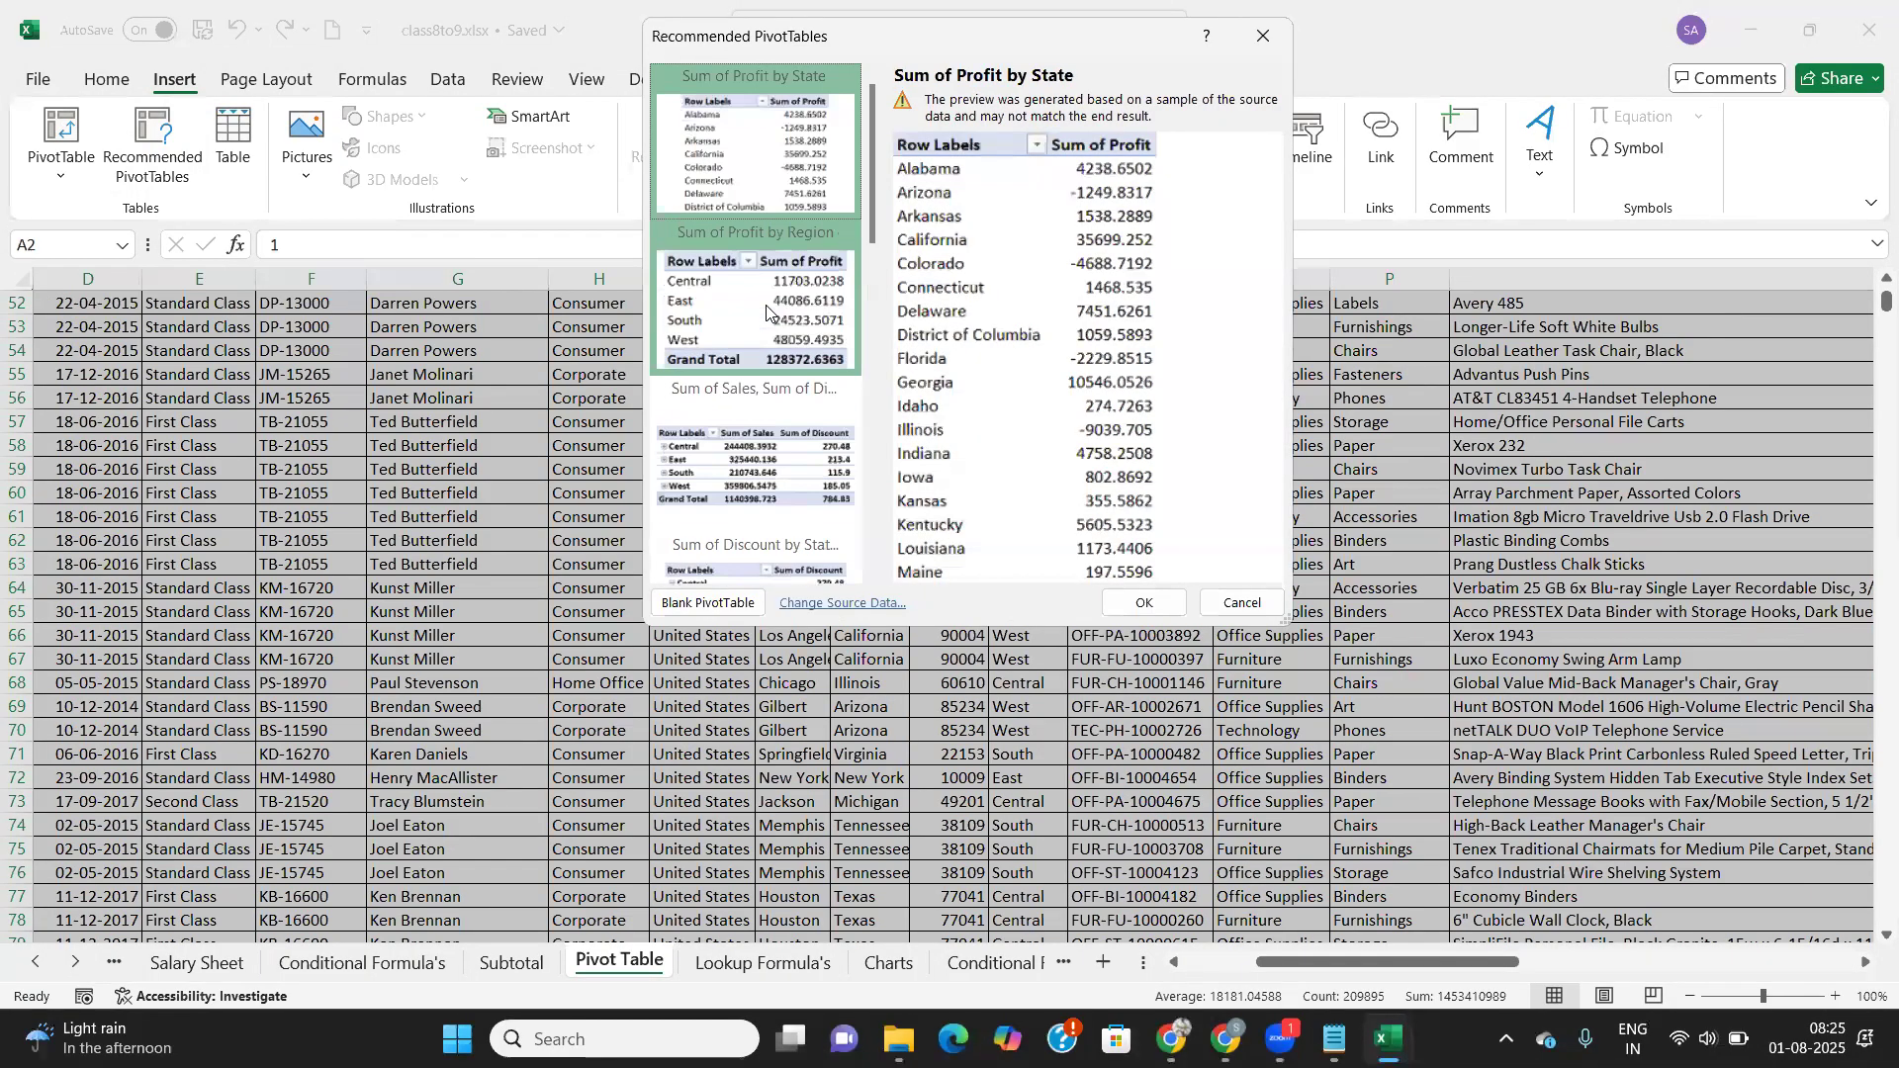
{"action": "scroll", "coordinate": [759, 276], "scroll_direction": "down", "scroll_amount": 3}
{"action": "scroll", "coordinate": [754, 354], "scroll_direction": "down", "scroll_amount": 2}
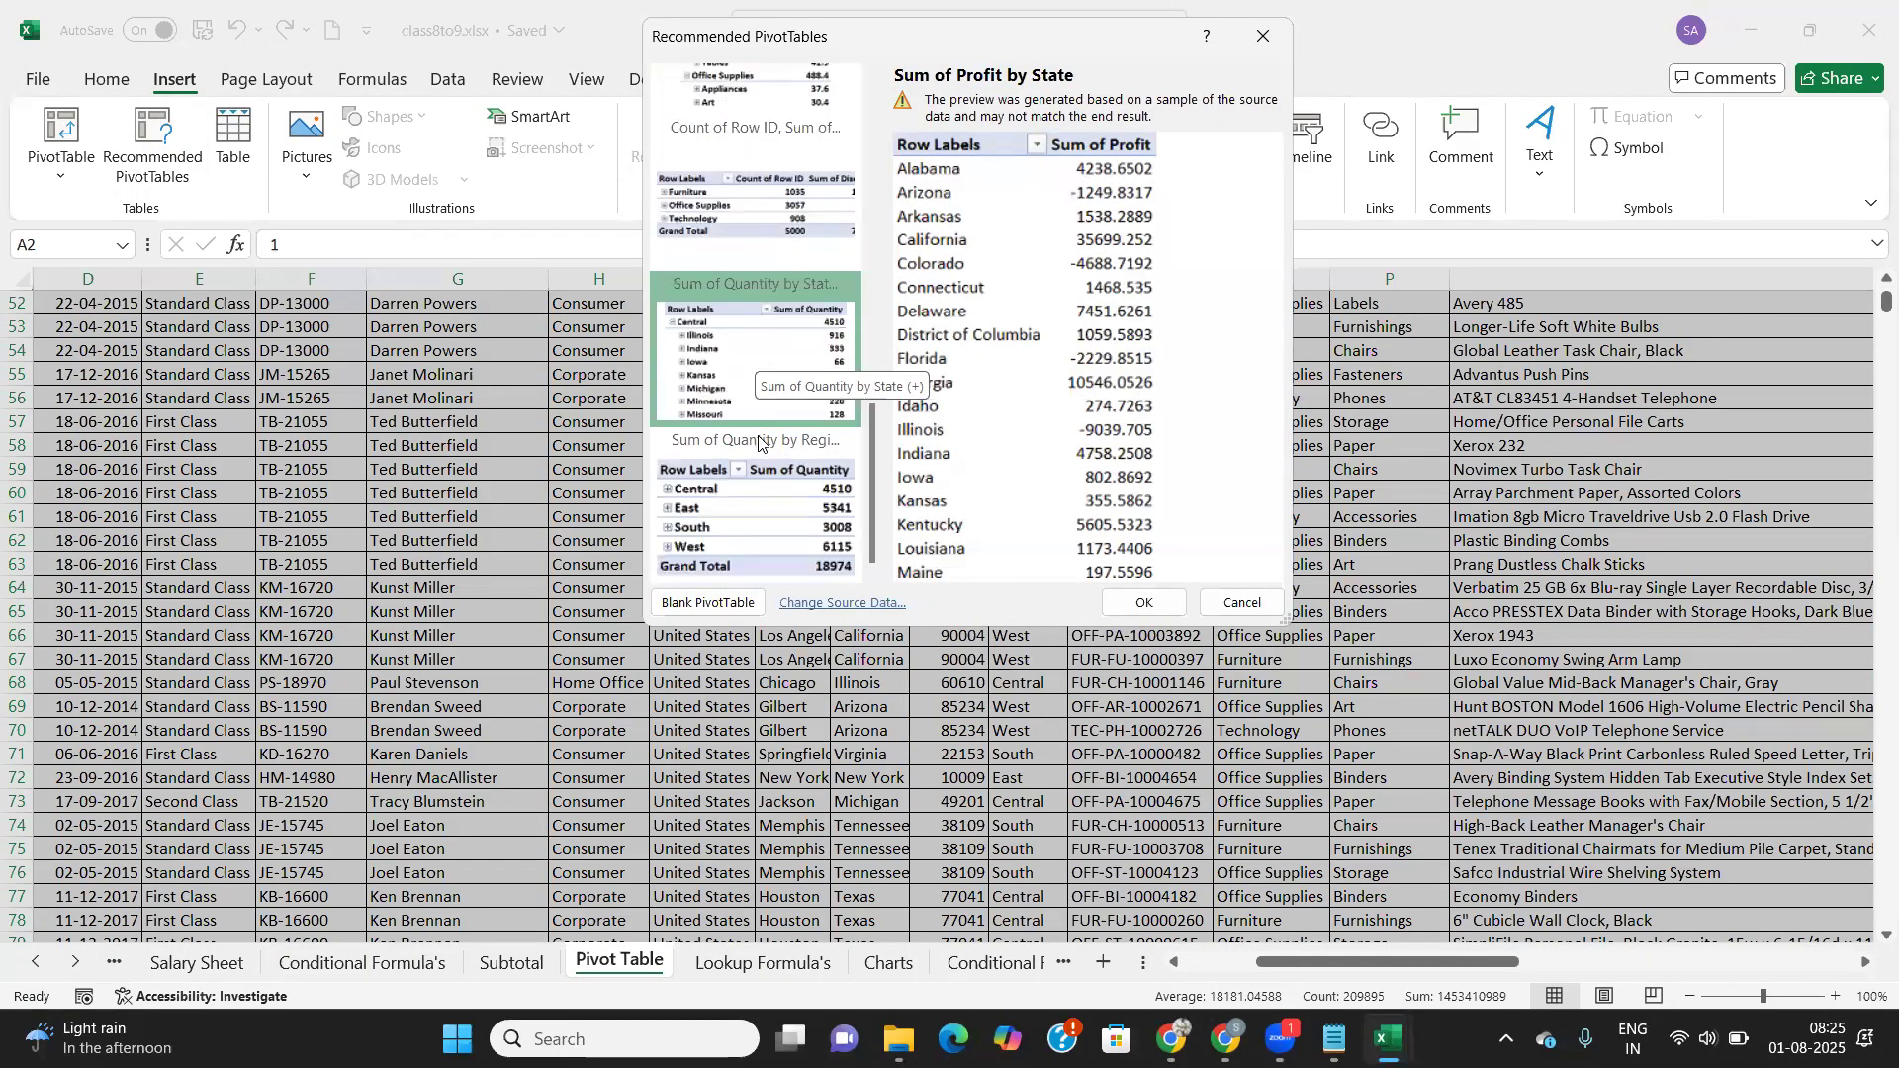
{"action": "scroll", "coordinate": [754, 326], "scroll_direction": "up", "scroll_amount": 5}
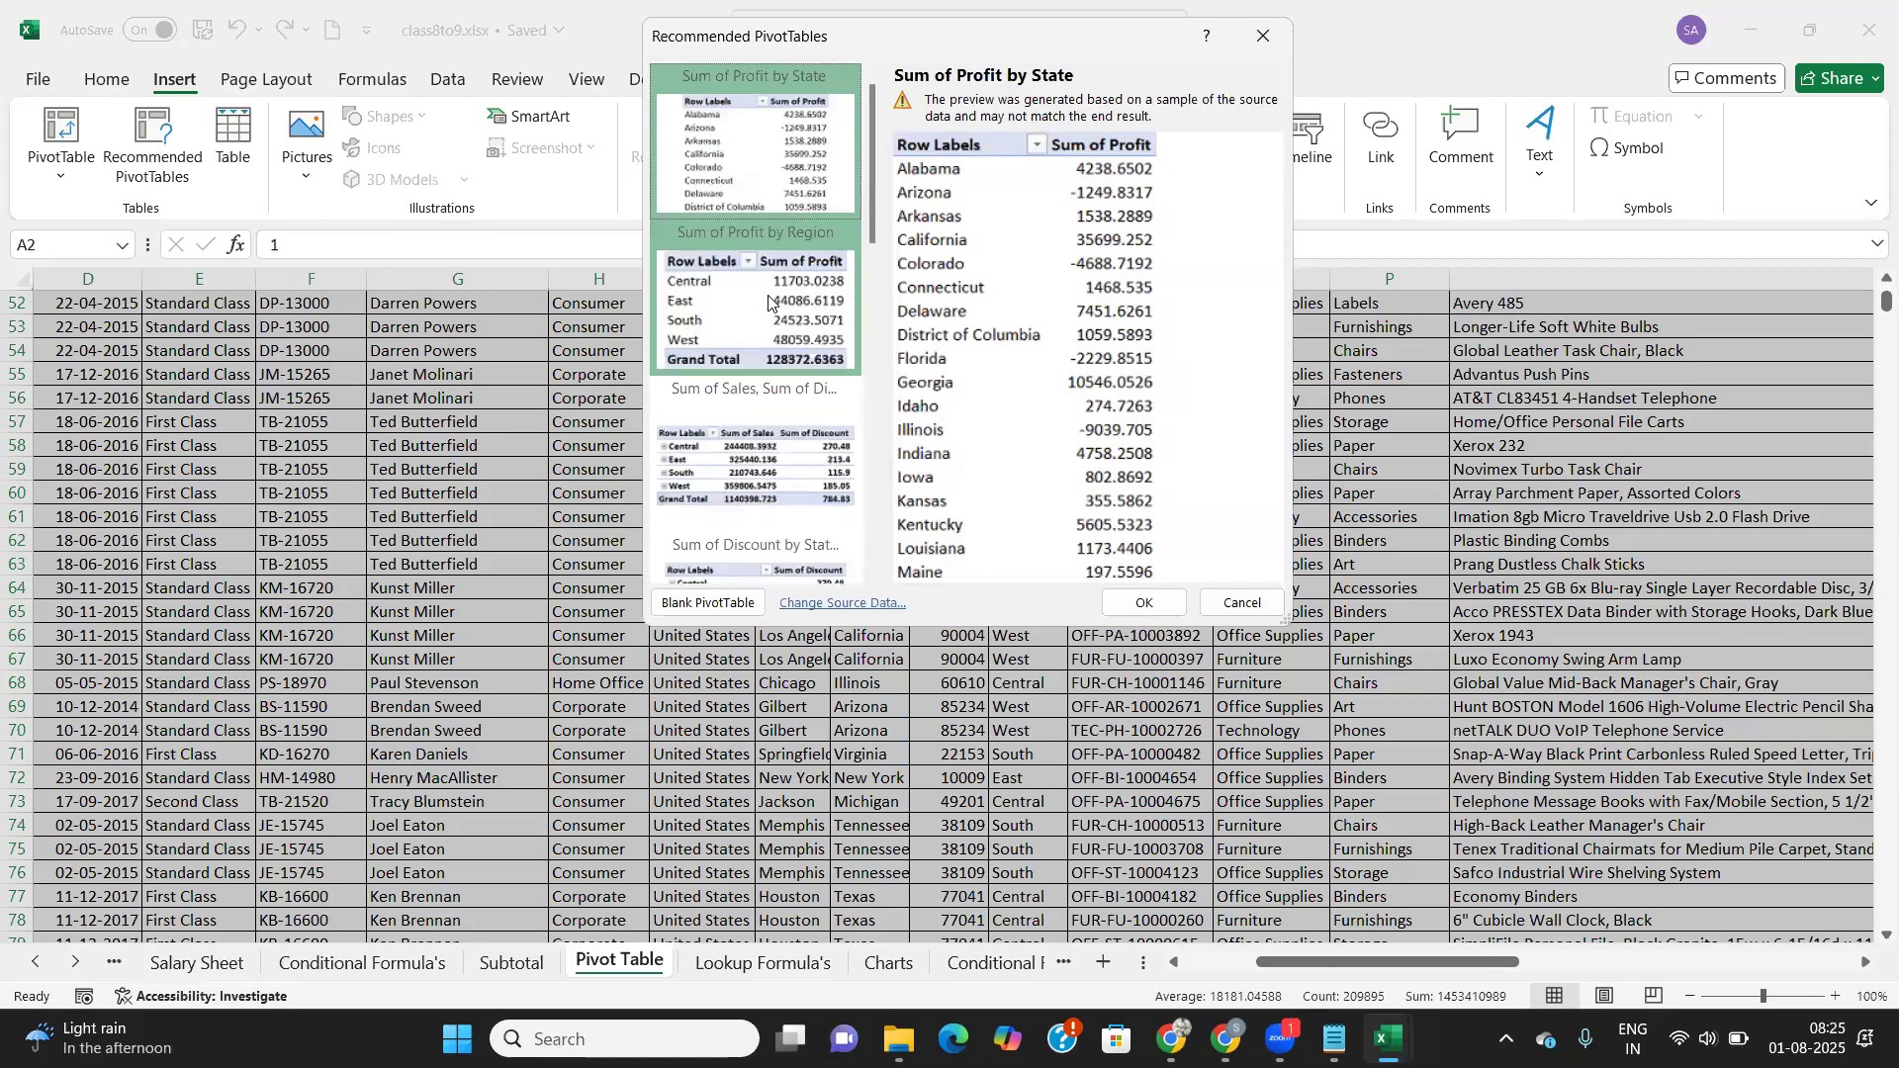
{"action": "scroll", "coordinate": [757, 237], "scroll_direction": "down", "scroll_amount": 5}
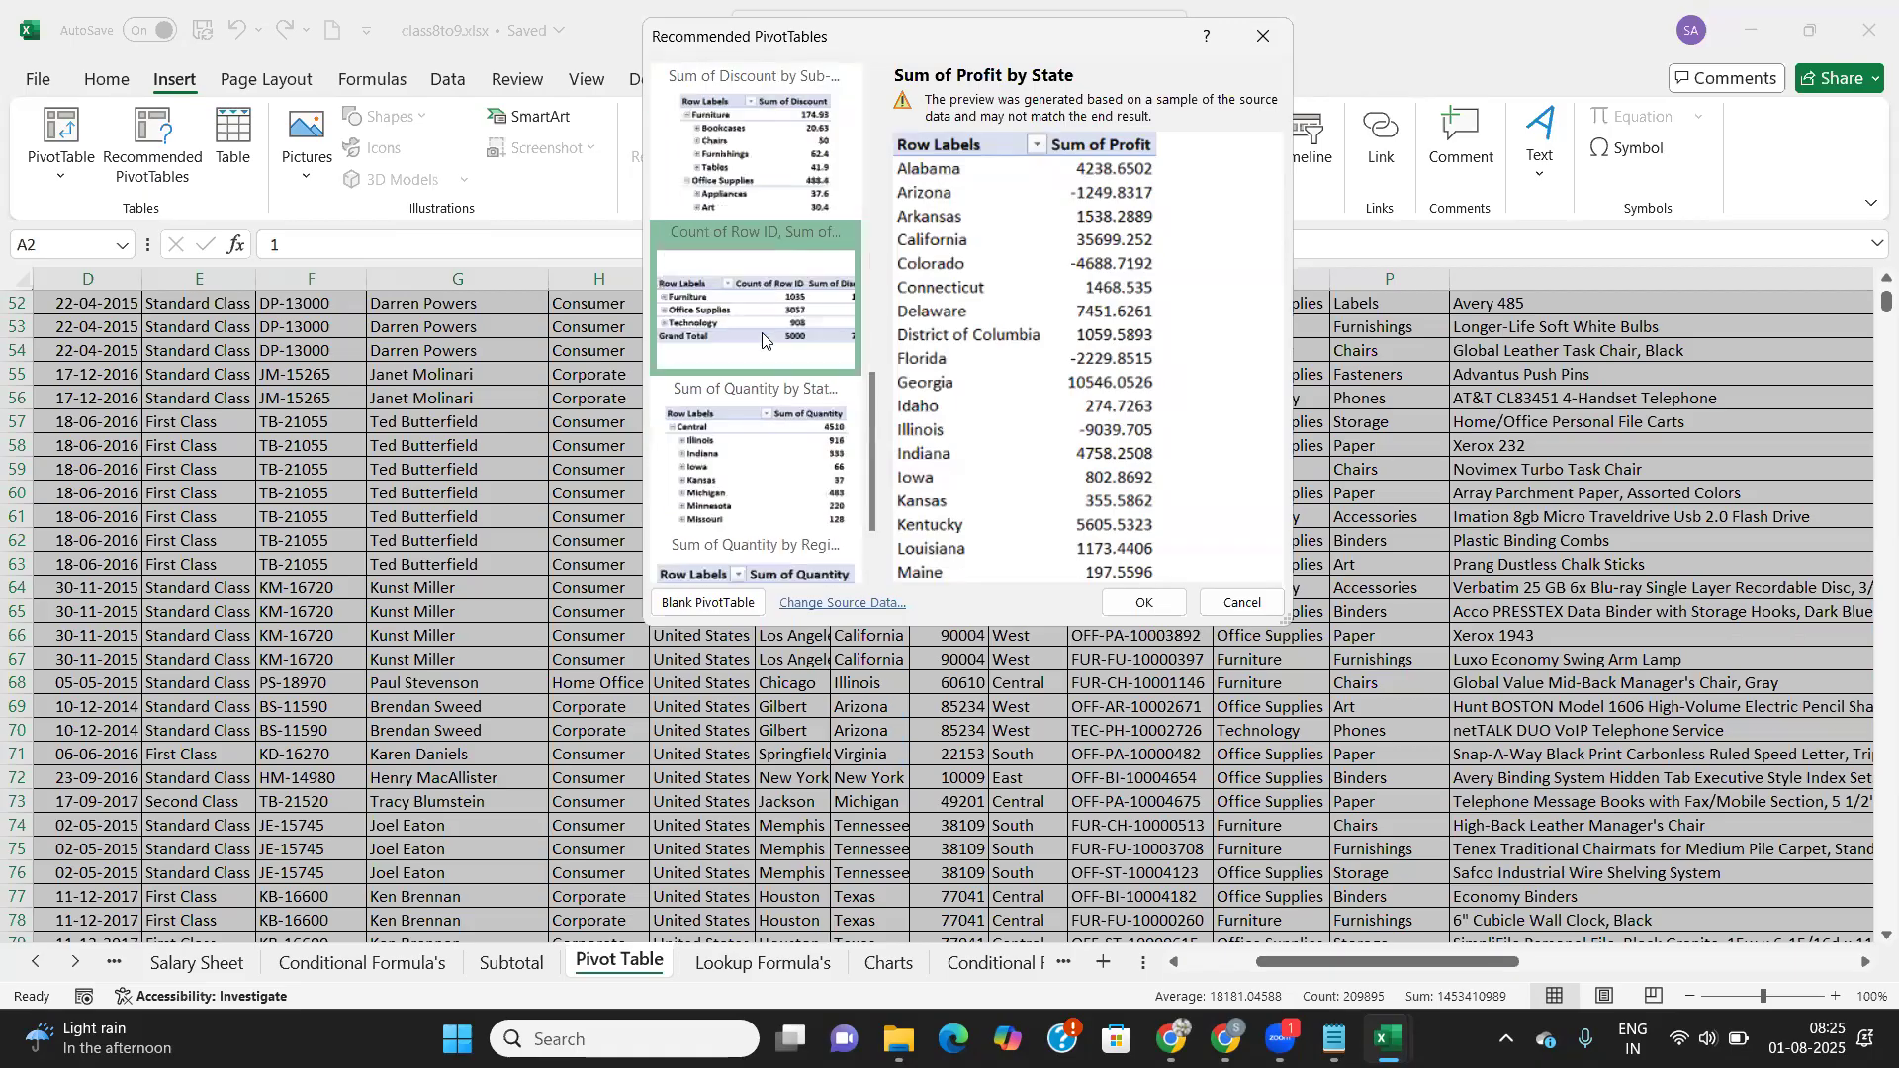
{"action": "scroll", "coordinate": [742, 375], "scroll_direction": "down", "scroll_amount": 1}
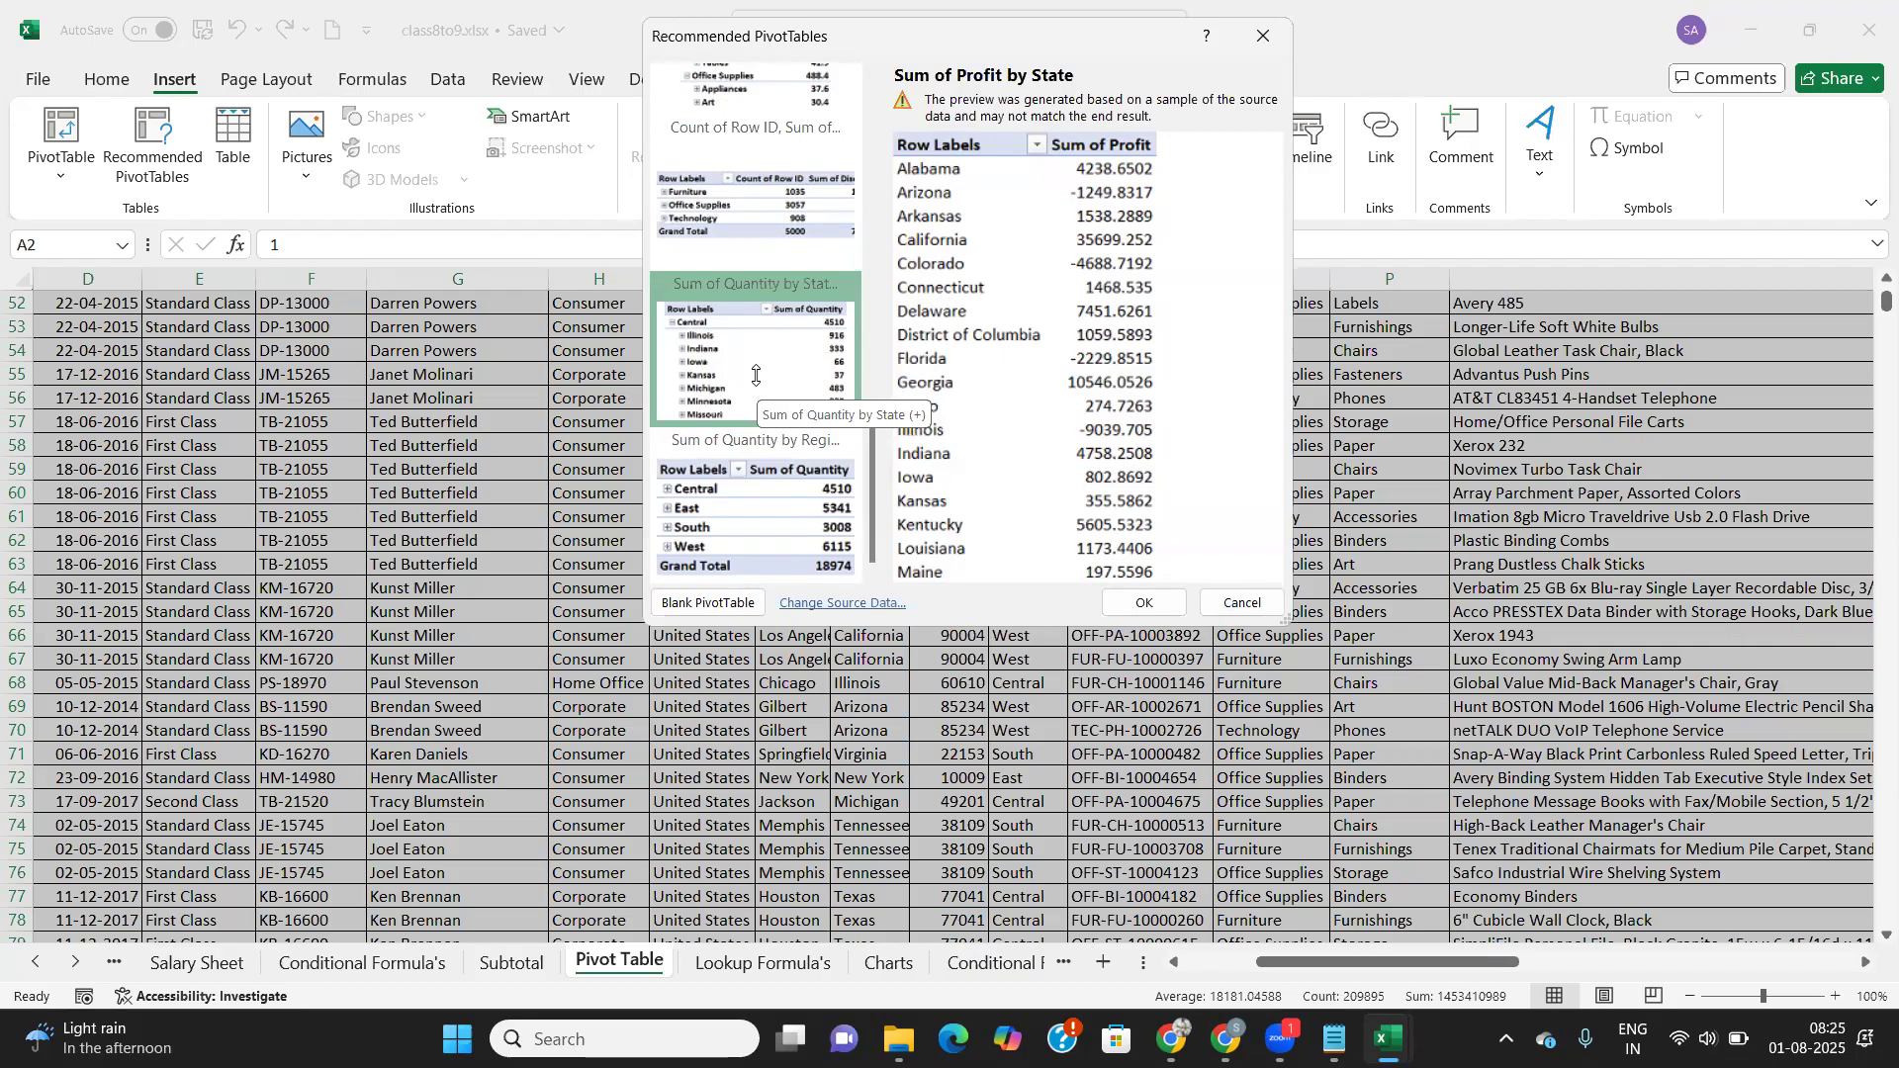
{"action": "scroll", "coordinate": [755, 376], "scroll_direction": "up", "scroll_amount": 5}
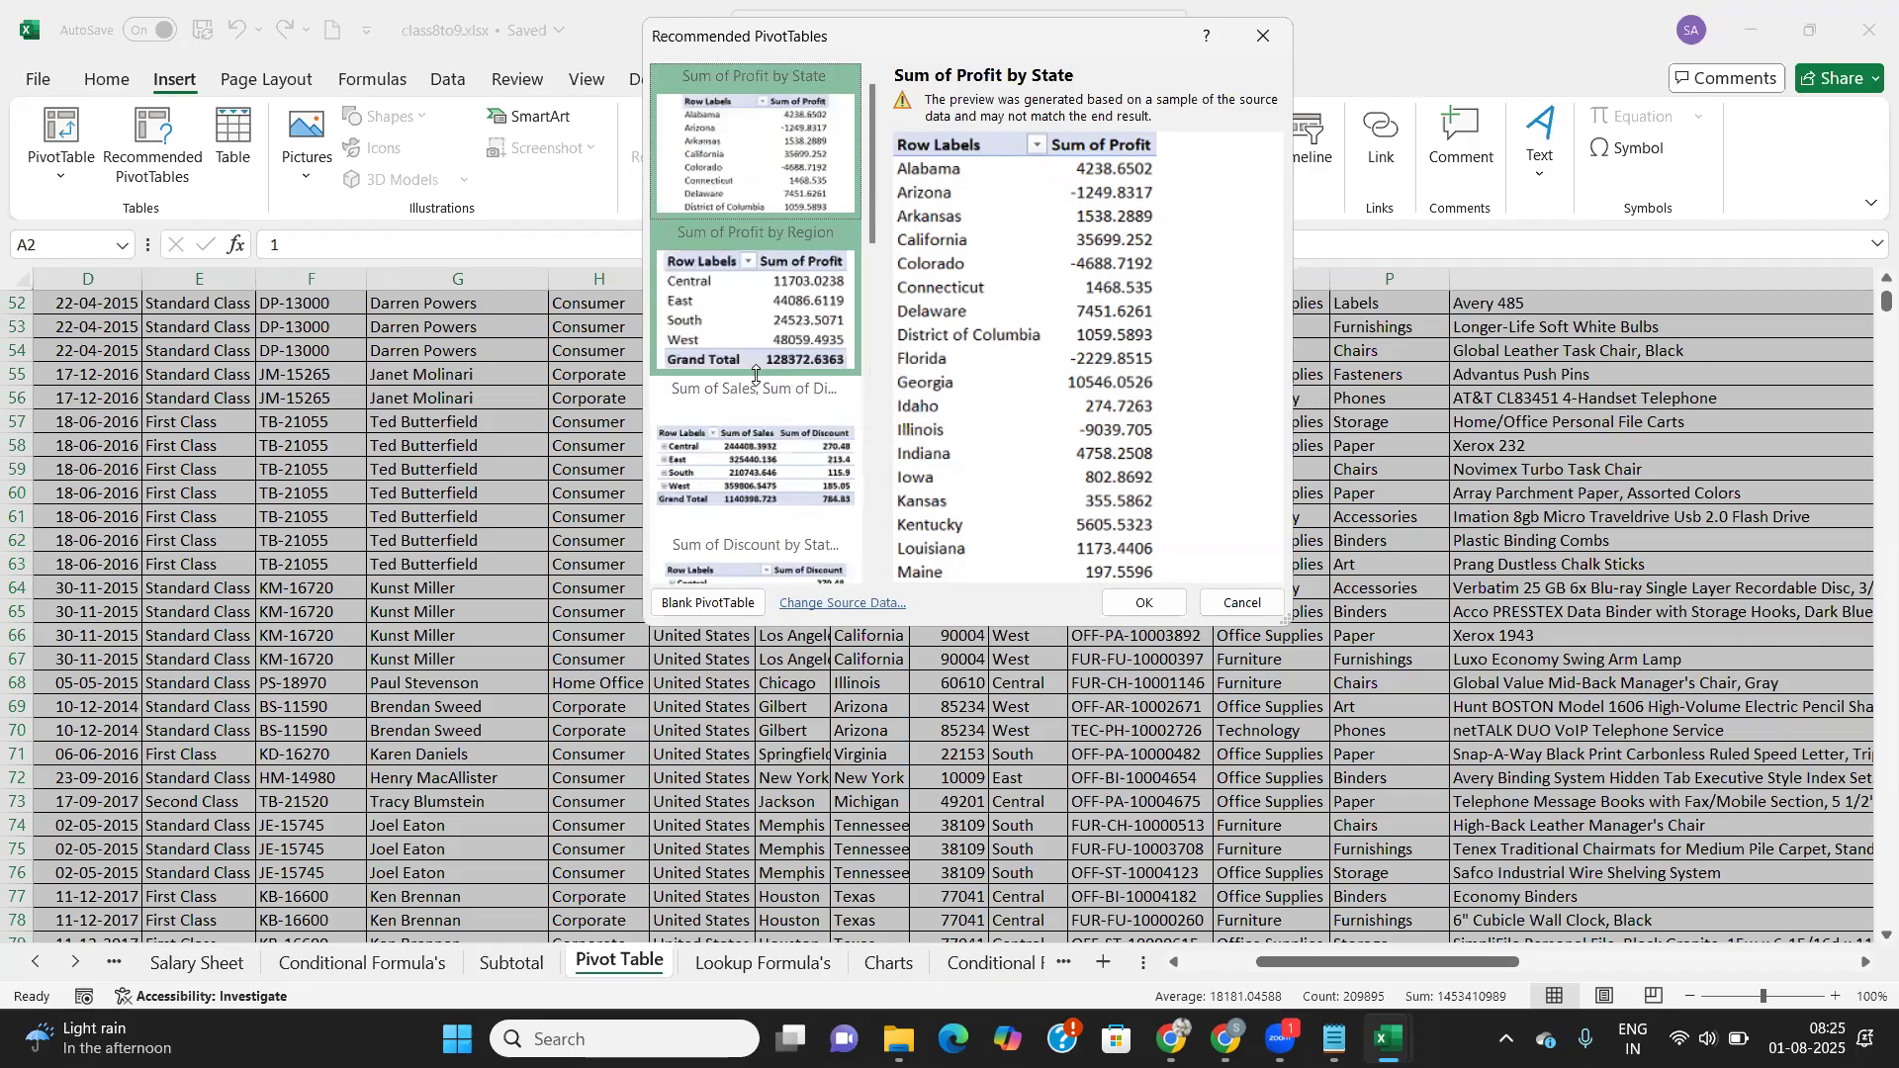
{"action": "left_click", "coordinate": [1266, 29]}
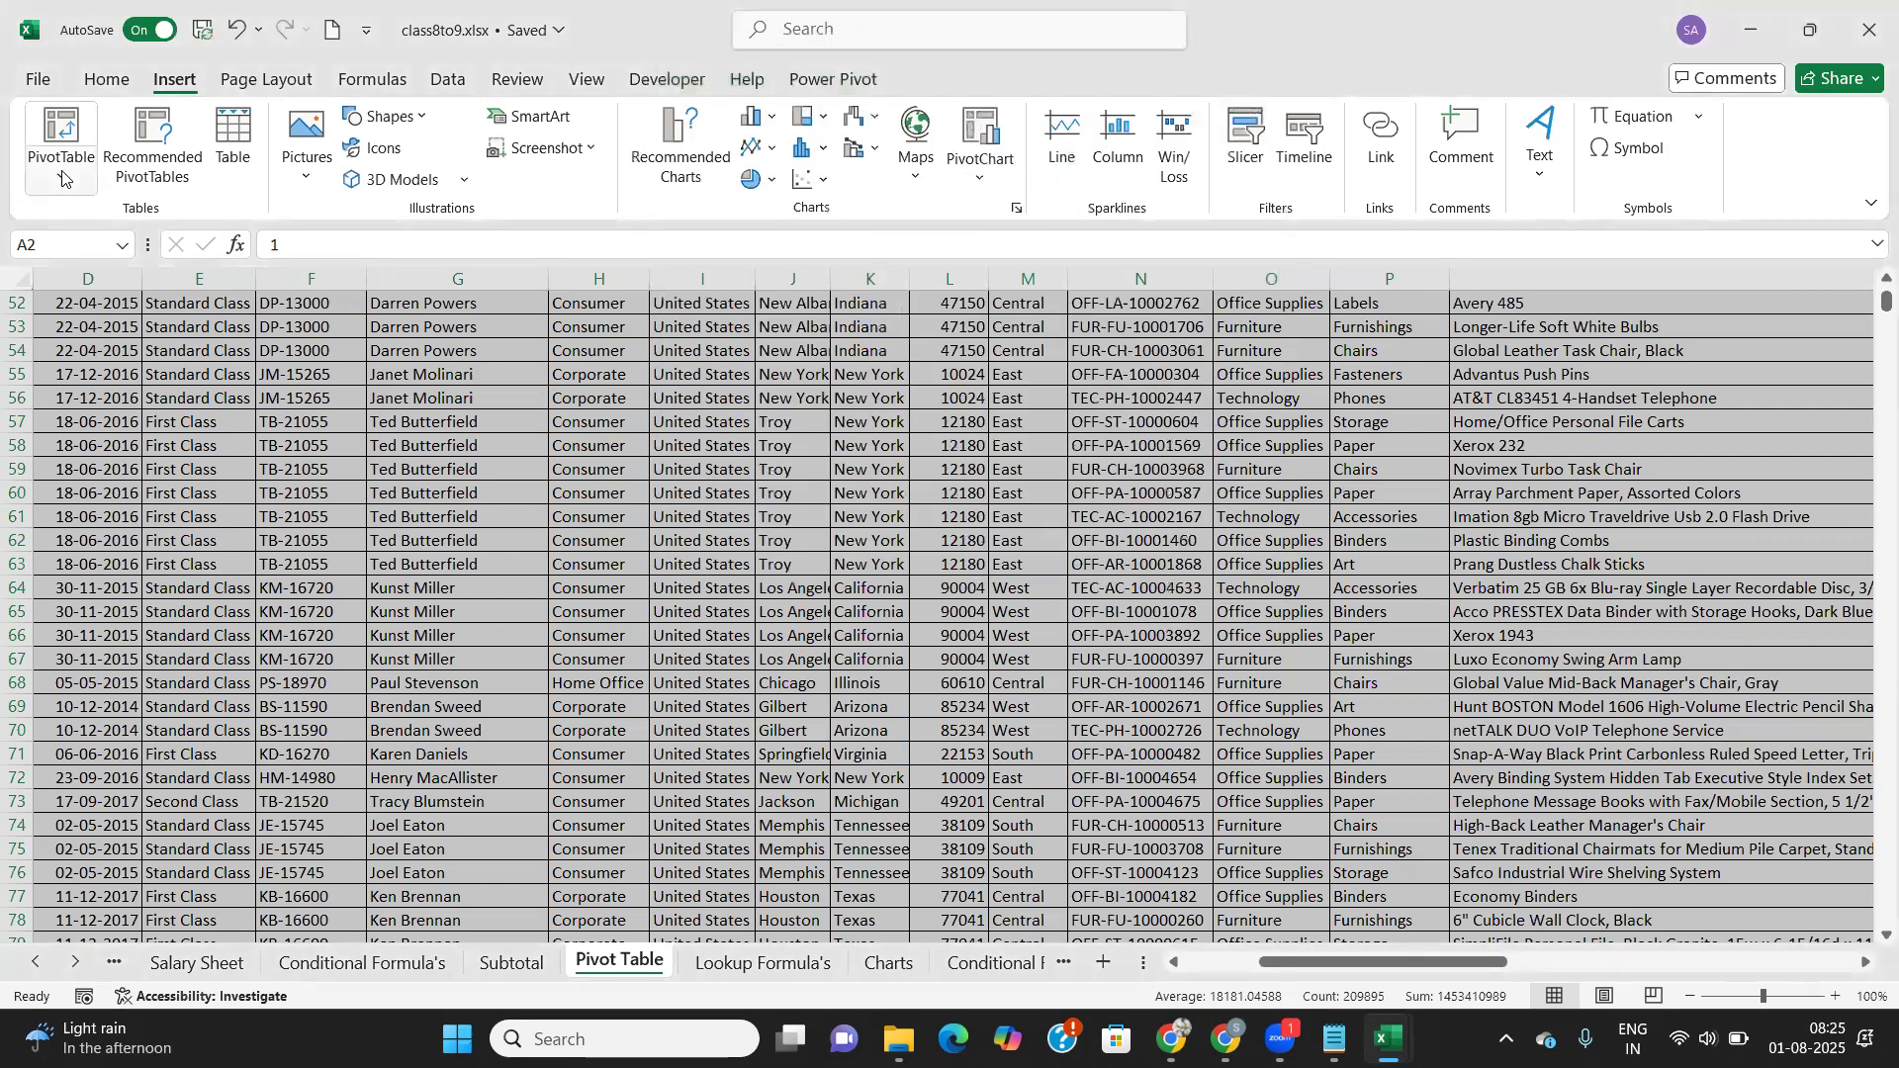
Step: Create a blank PivotTable on a new worksheet from the orders range A1:U9995
{"action": "left_click", "coordinate": [74, 186]}
{"action": "left_click", "coordinate": [75, 140]}
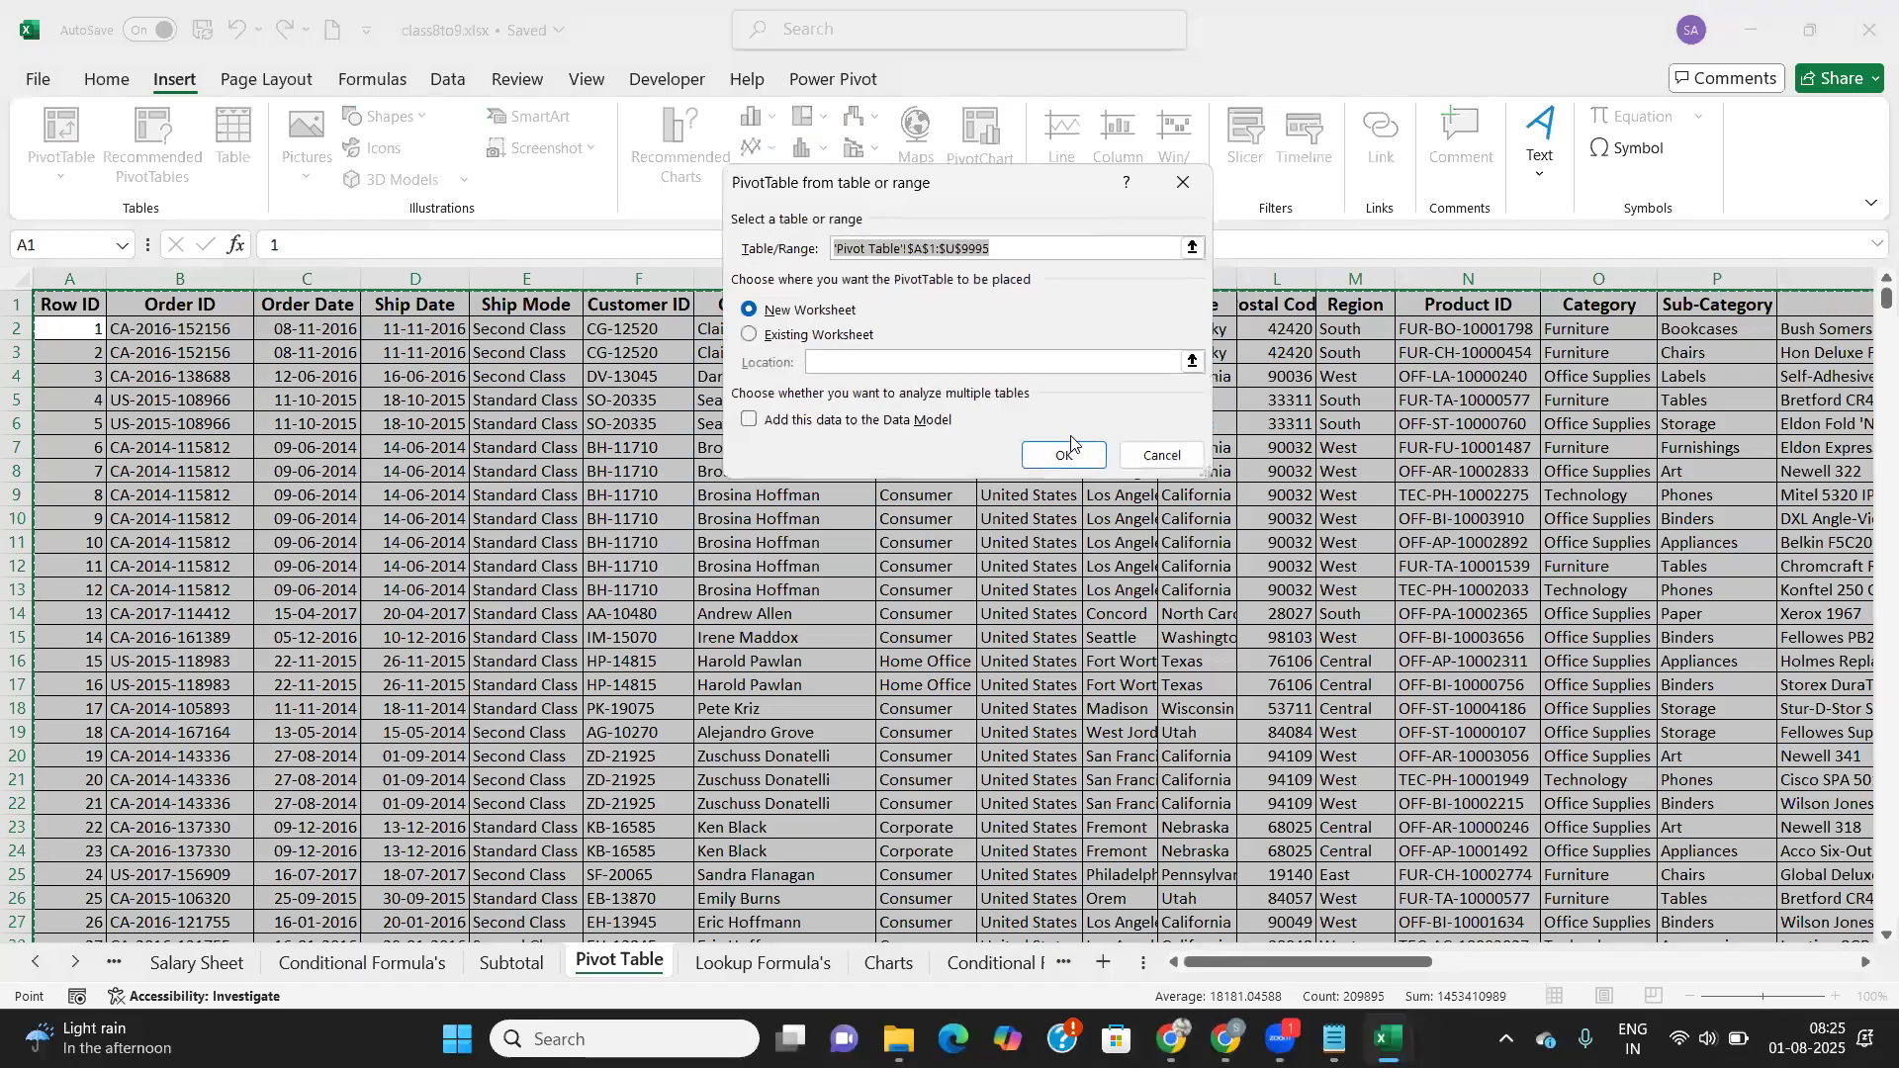
{"action": "left_click", "coordinate": [1065, 455]}
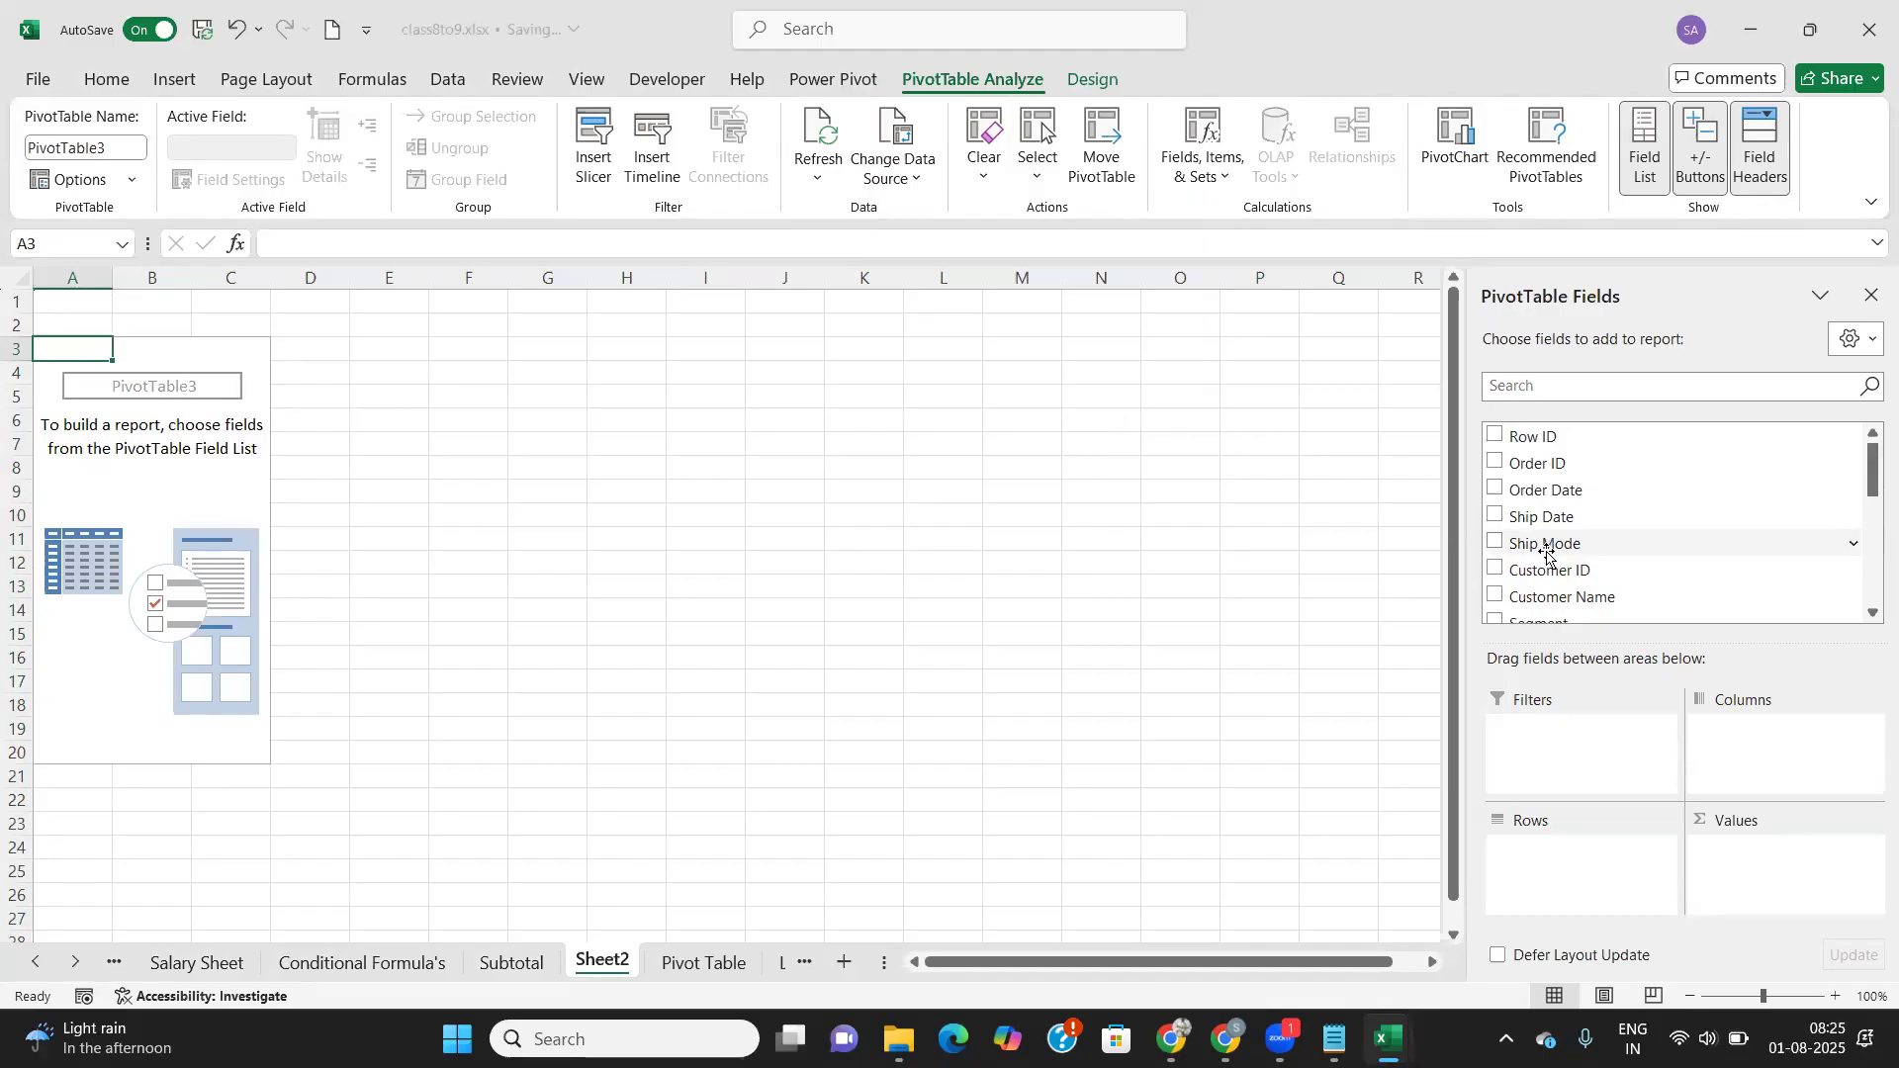
Step: Add the State field to the new PivotTable's rows and look through the list of states
{"action": "scroll", "coordinate": [1548, 554], "scroll_direction": "down", "scroll_amount": 1}
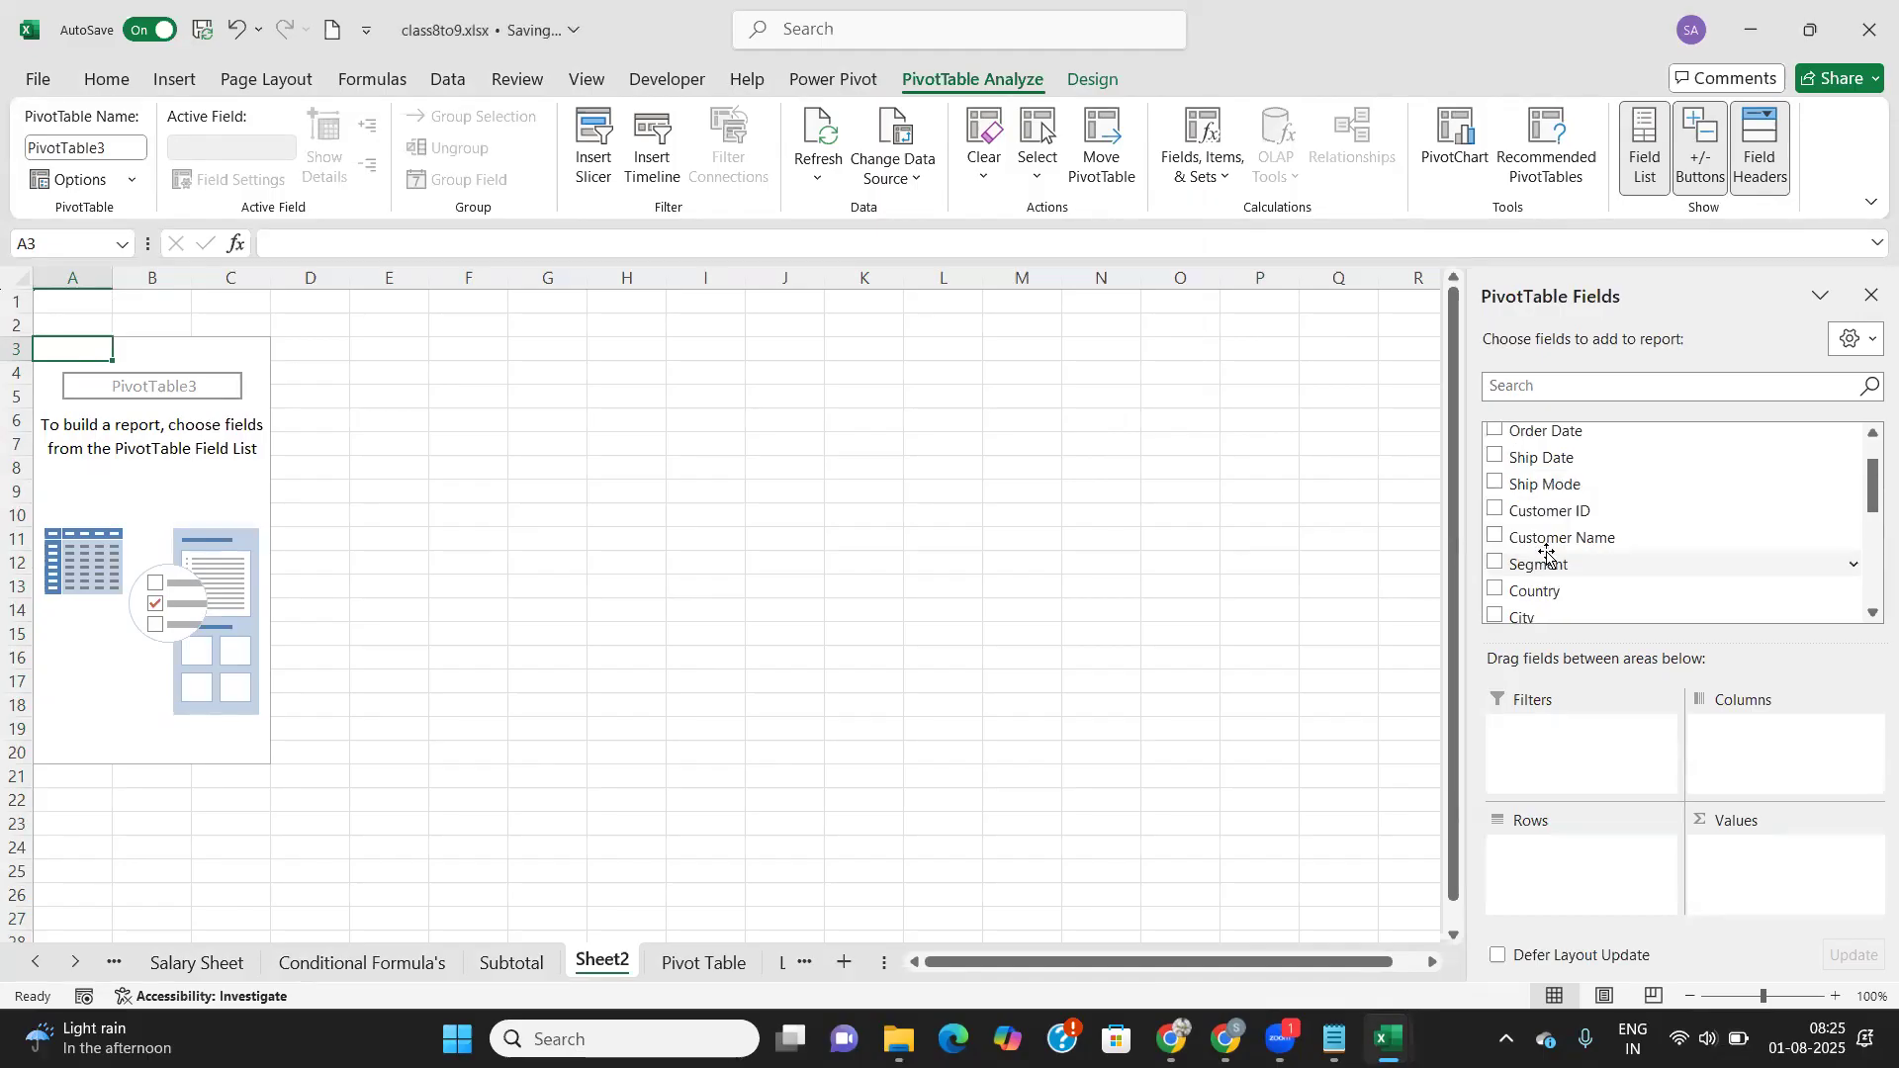
{"action": "scroll", "coordinate": [1548, 556], "scroll_direction": "up", "scroll_amount": 1}
{"action": "scroll", "coordinate": [1538, 539], "scroll_direction": "down", "scroll_amount": 1}
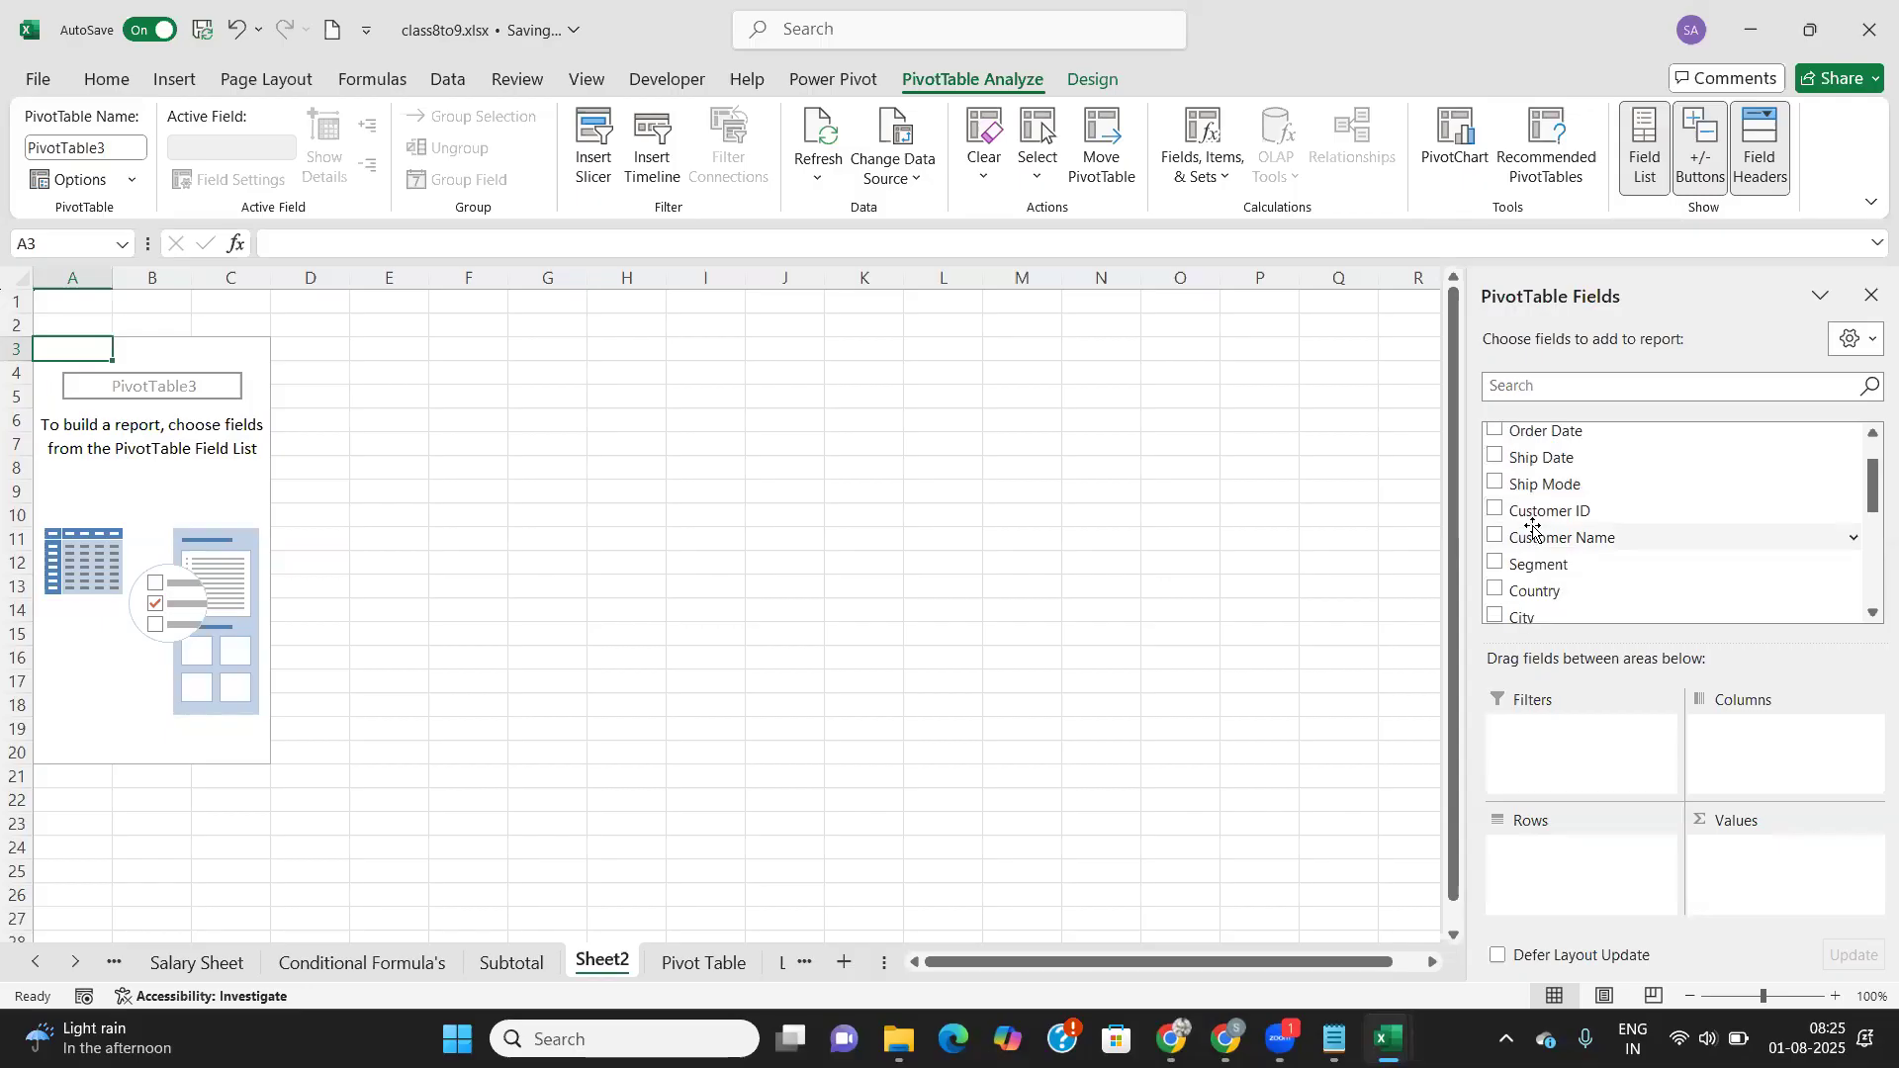
{"action": "scroll", "coordinate": [1533, 529], "scroll_direction": "down", "scroll_amount": 1}
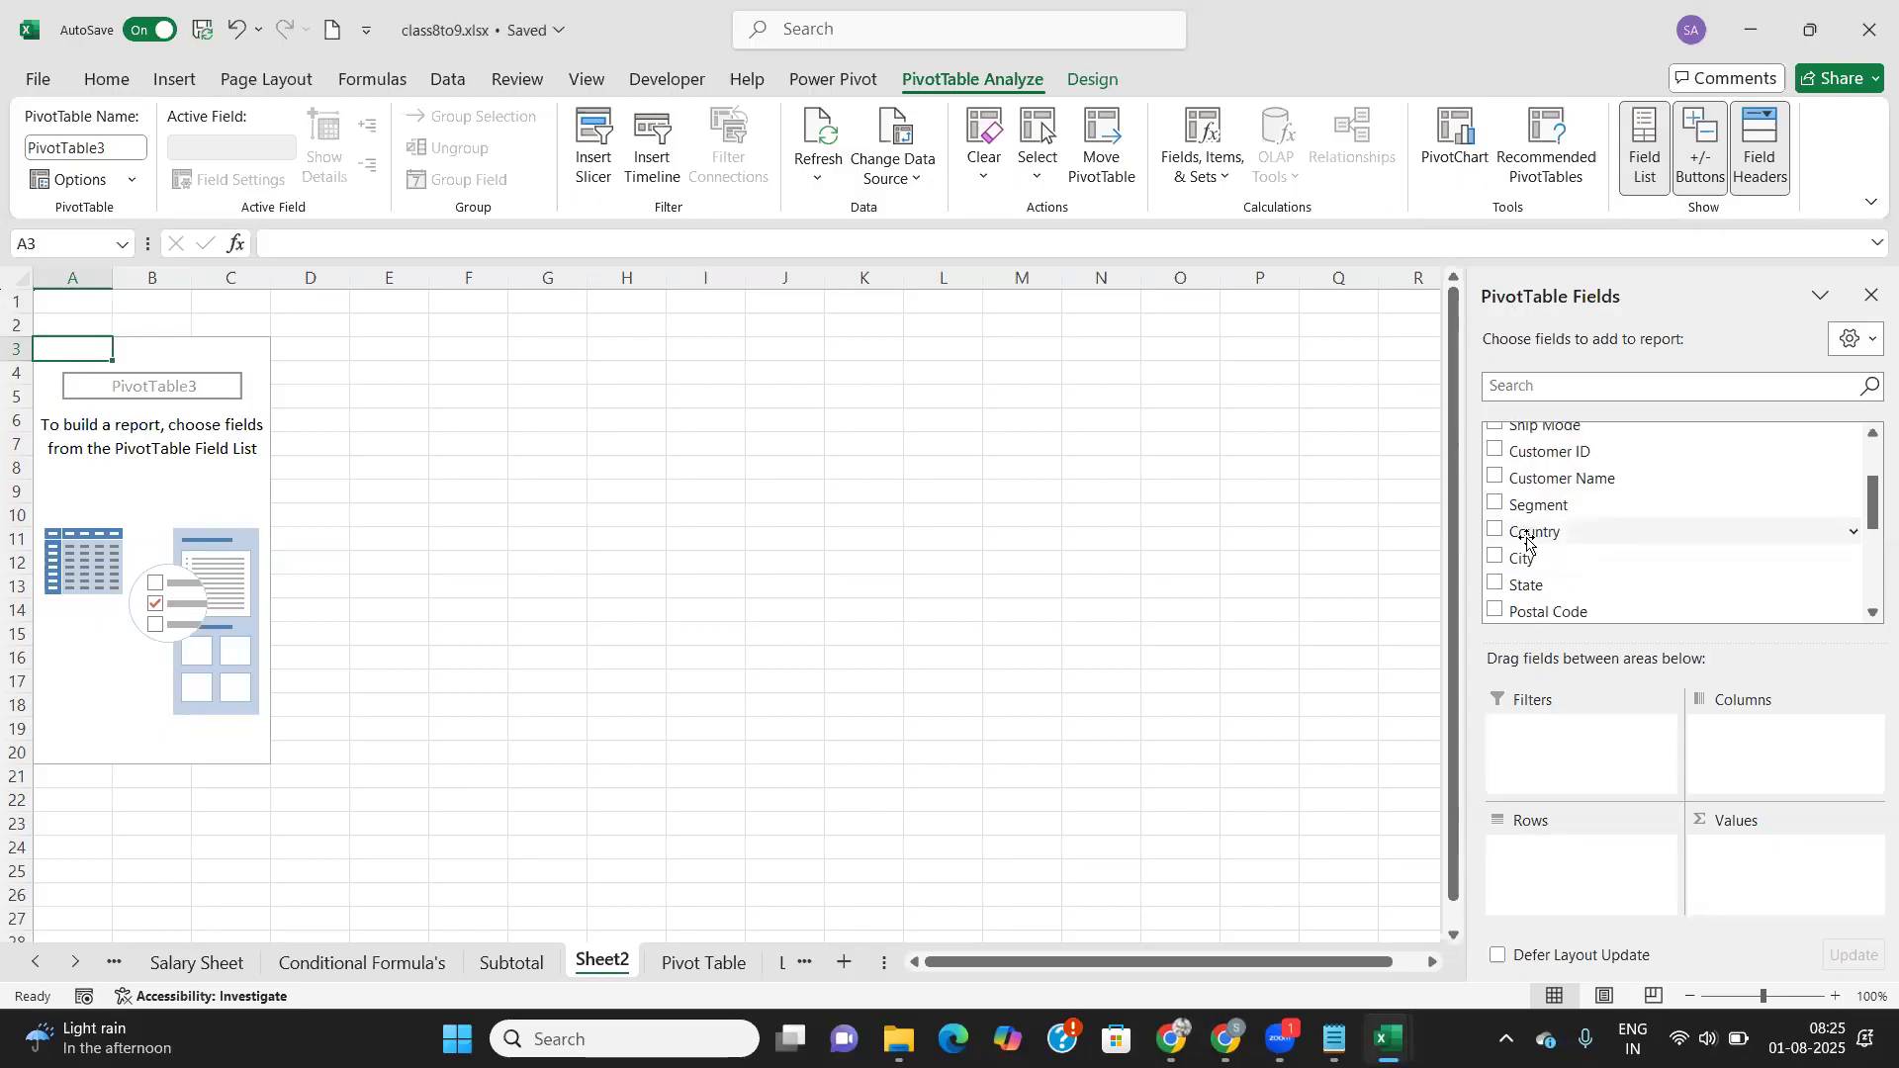
{"action": "left_click", "coordinate": [1496, 583]}
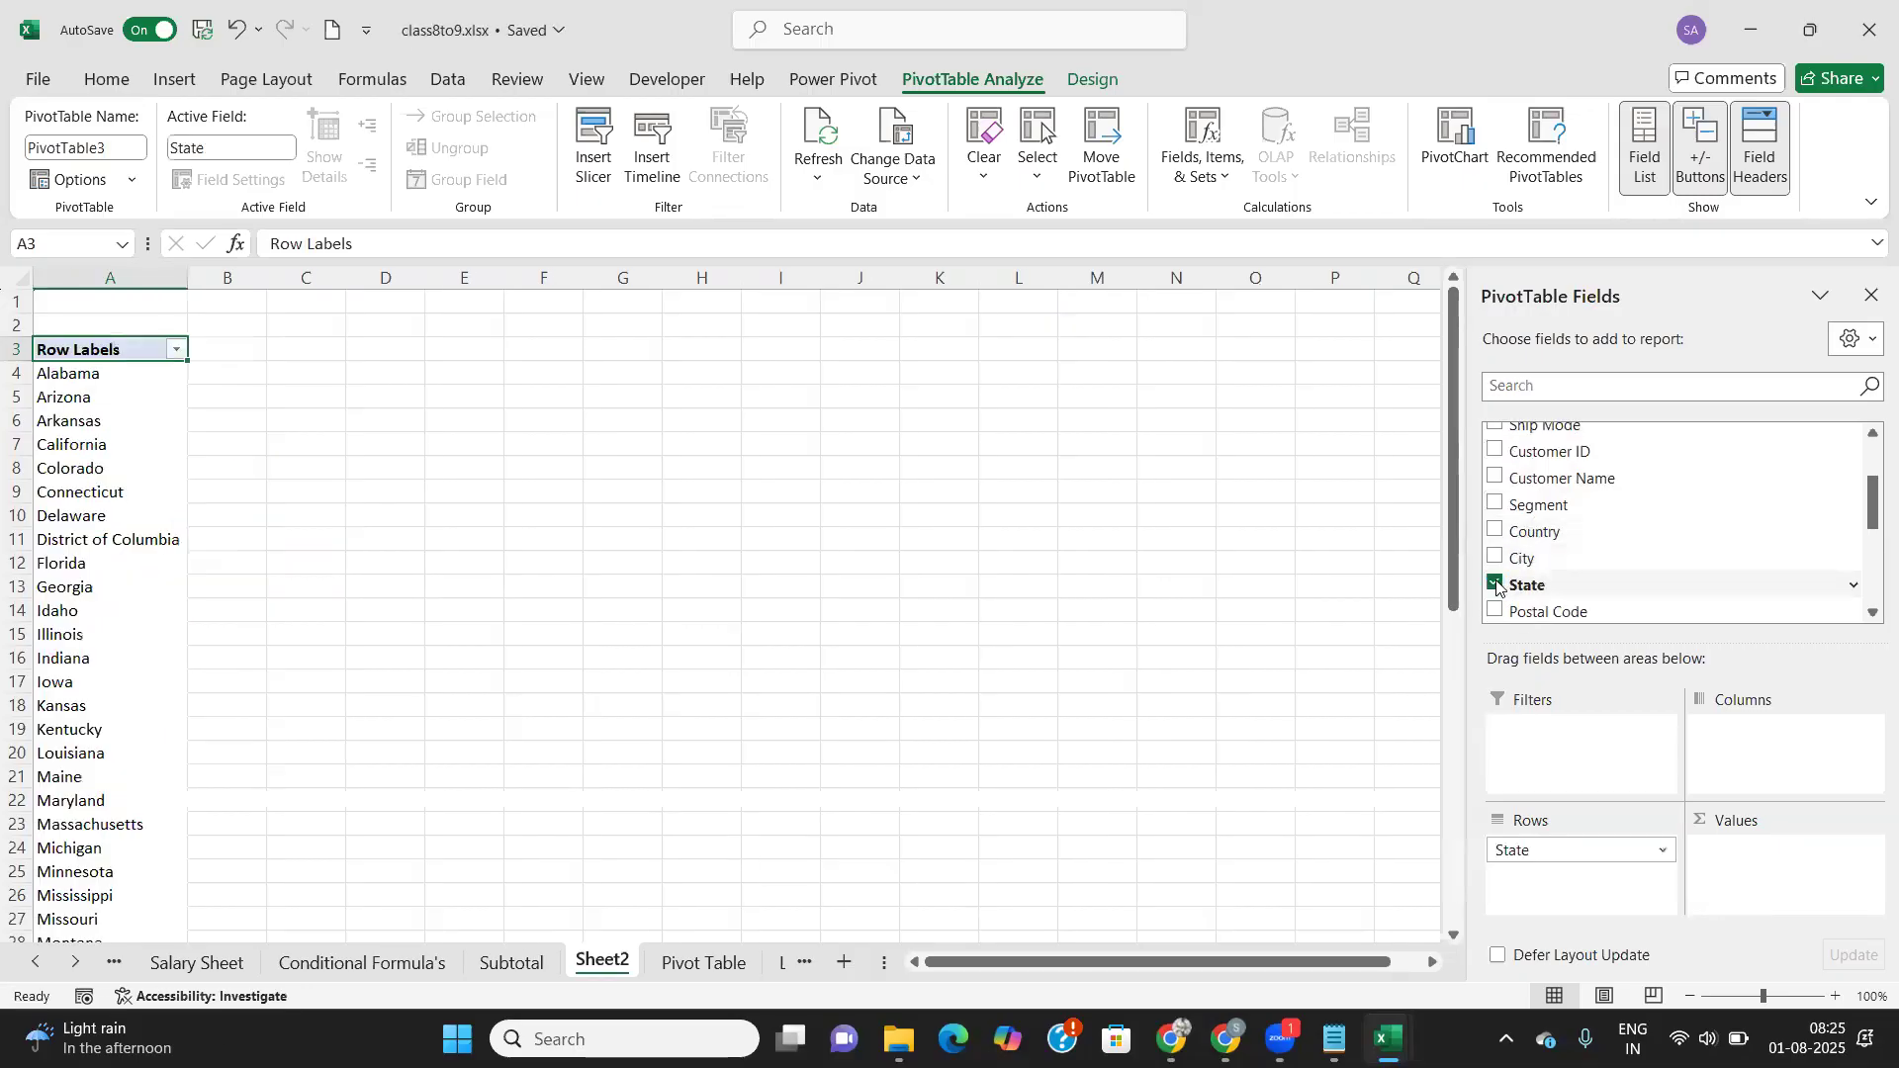
{"action": "scroll", "coordinate": [117, 613], "scroll_direction": "down", "scroll_amount": 12}
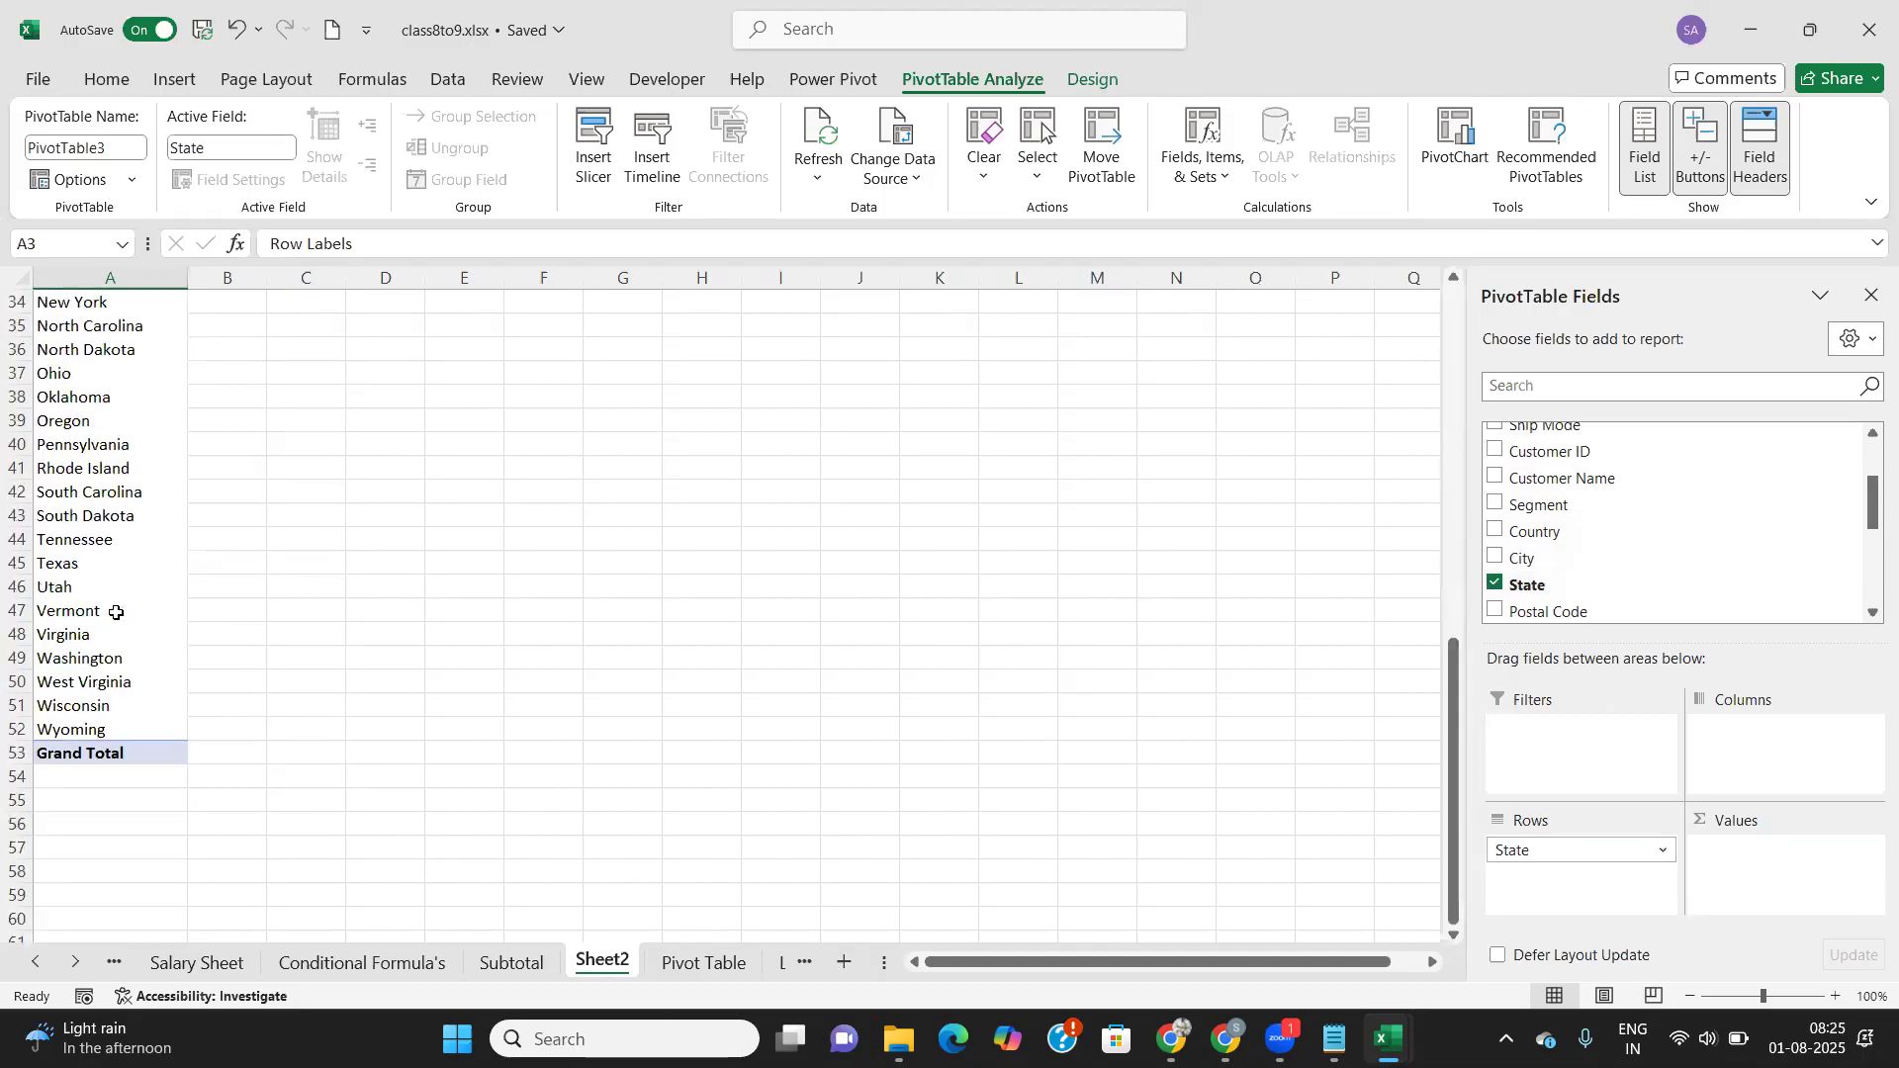
{"action": "scroll", "coordinate": [117, 613], "scroll_direction": "up", "scroll_amount": 11}
Step: Add the Sales, Quantity and Profit fields to the PivotTable as summed values, leaving Discount out
{"action": "scroll", "coordinate": [1533, 554], "scroll_direction": "down", "scroll_amount": 3}
{"action": "scroll", "coordinate": [1532, 554], "scroll_direction": "down", "scroll_amount": 1}
{"action": "left_click", "coordinate": [1508, 535]}
{"action": "scroll", "coordinate": [1508, 535], "scroll_direction": "down", "scroll_amount": 1}
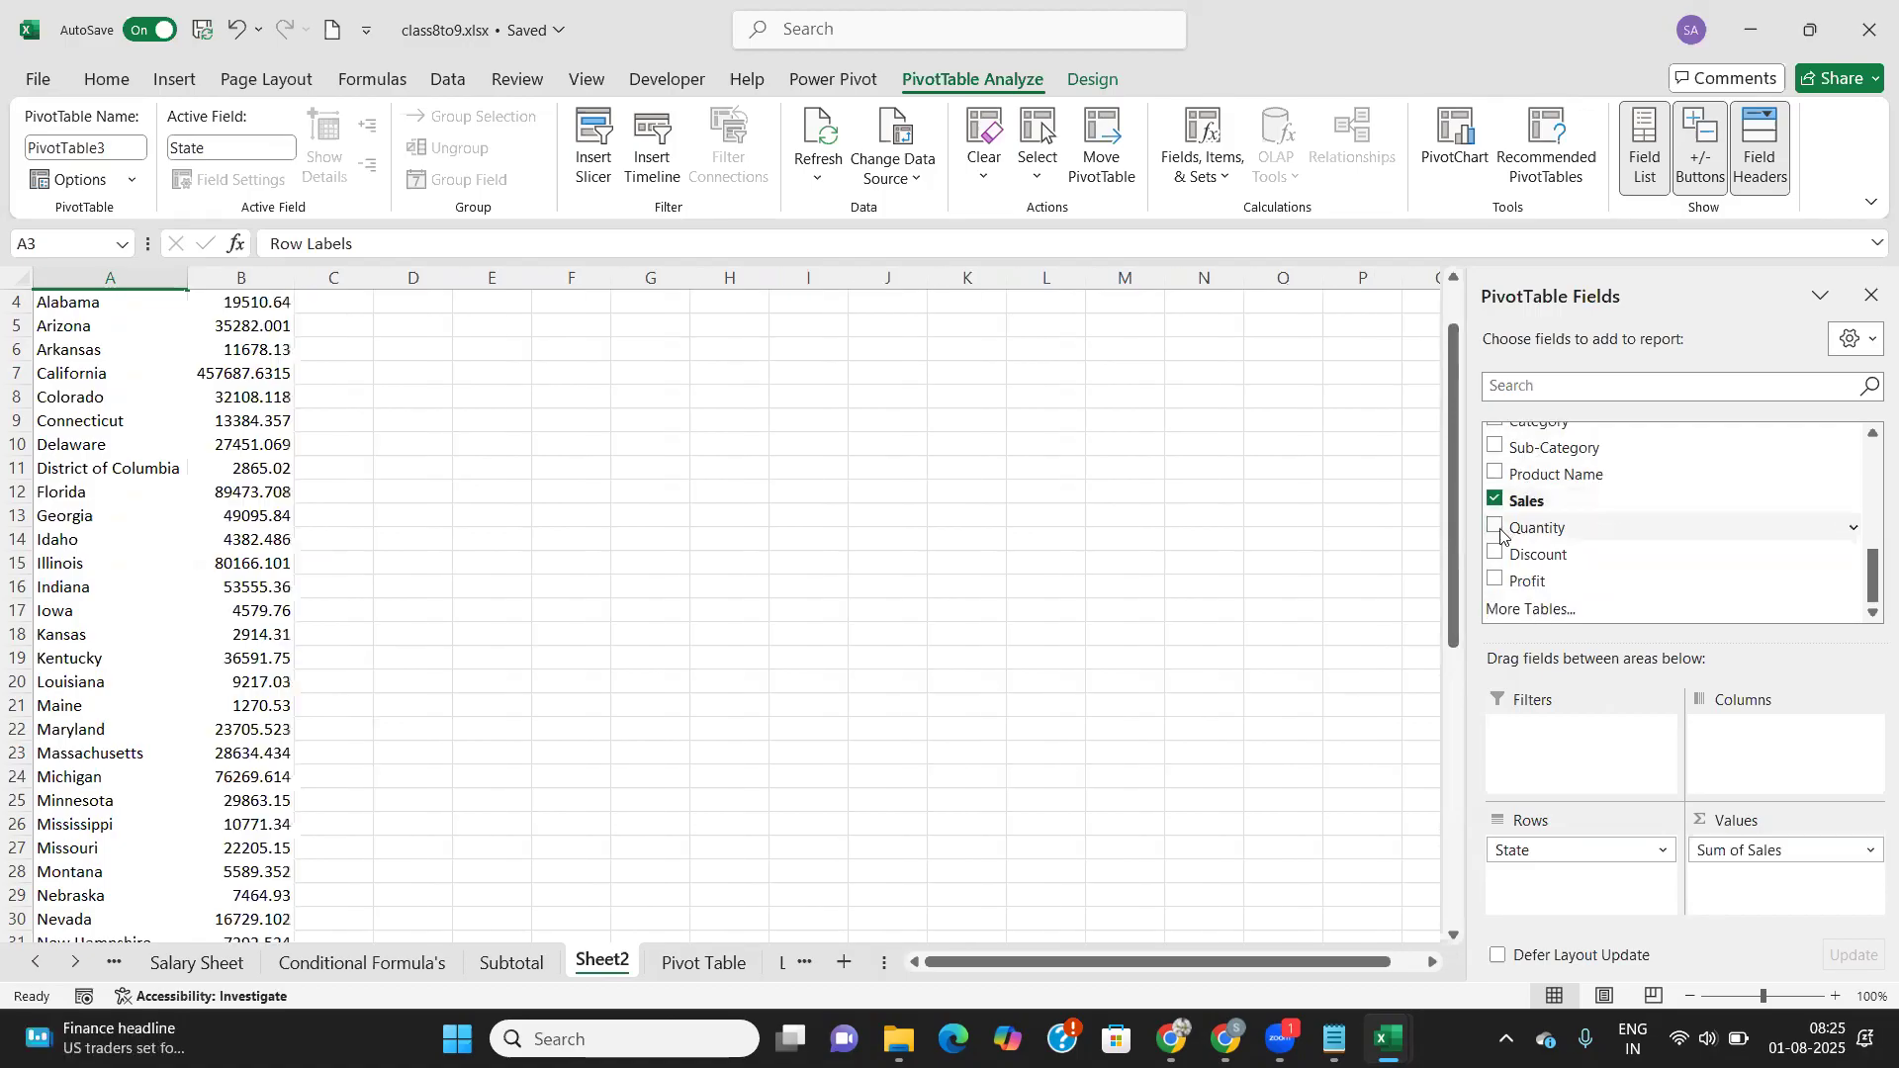
{"action": "left_click", "coordinate": [1503, 528]}
{"action": "left_click", "coordinate": [1502, 555]}
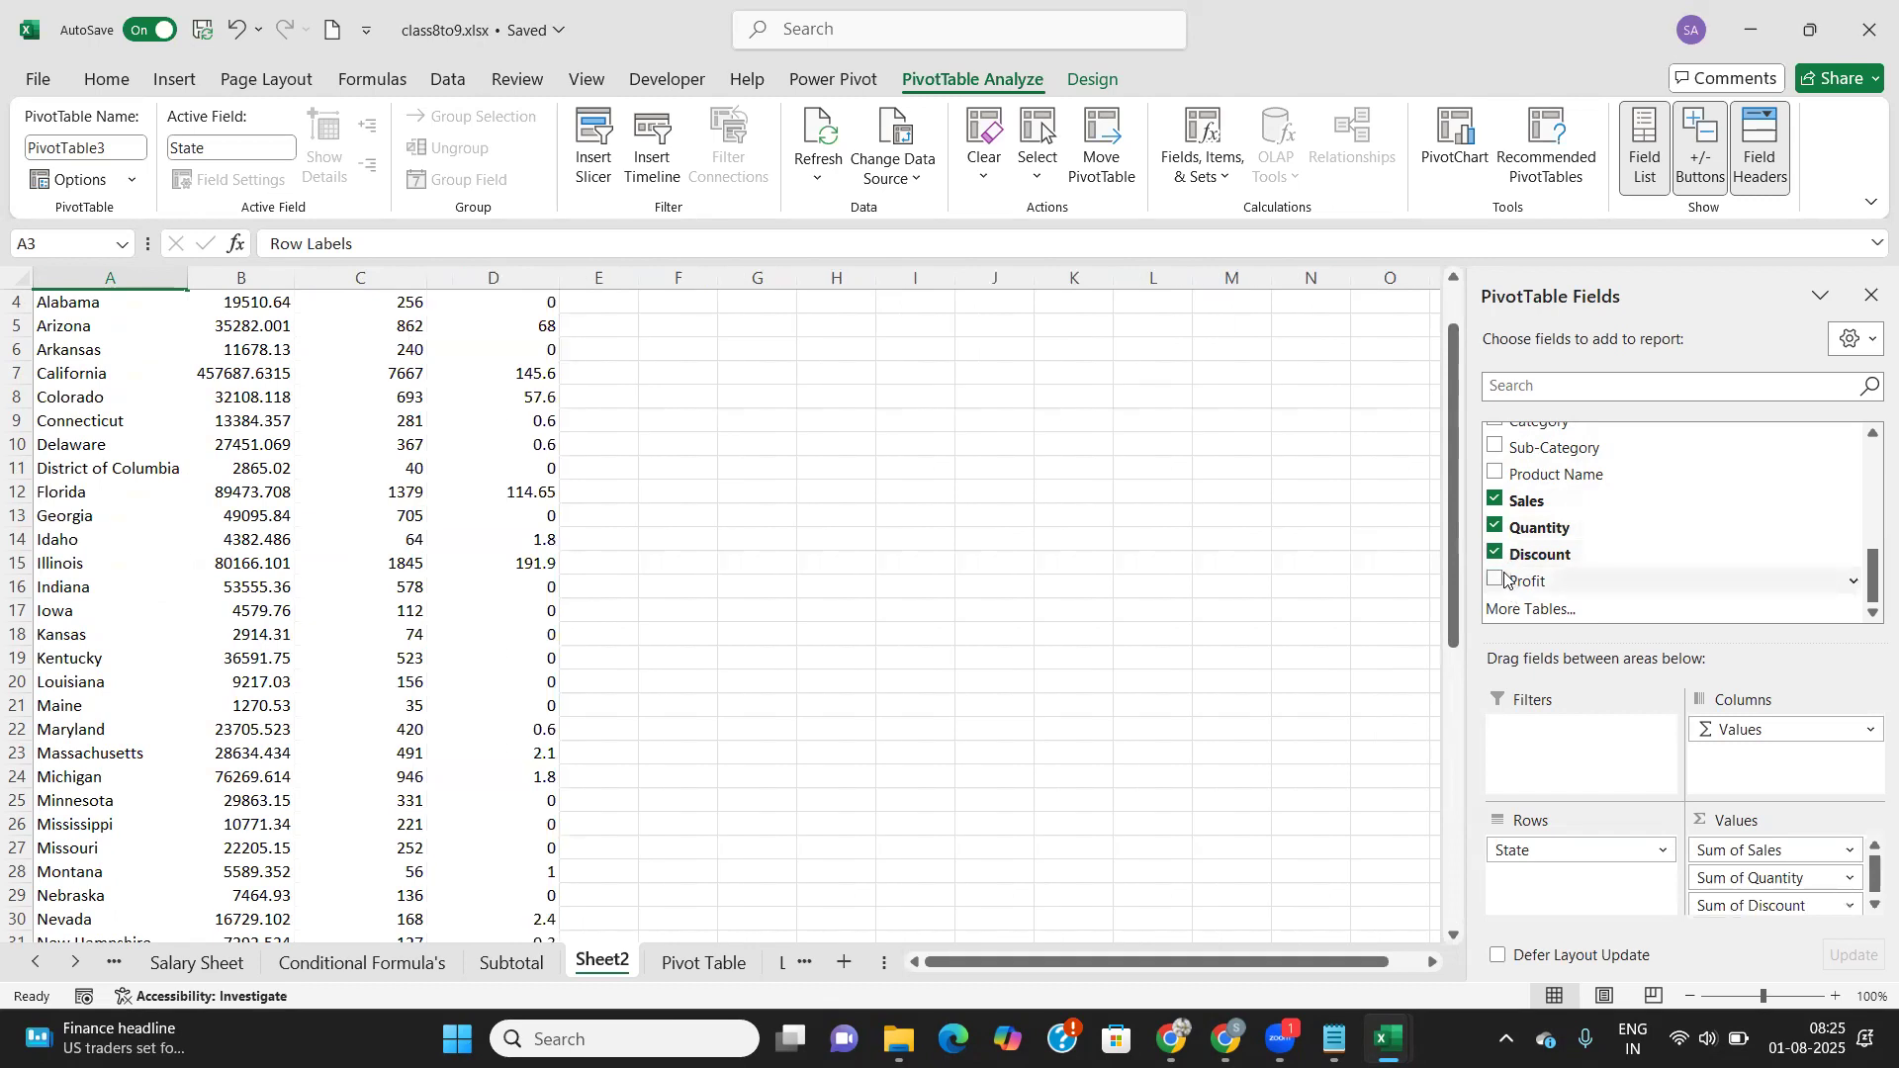
{"action": "left_click", "coordinate": [1495, 553]}
{"action": "left_click", "coordinate": [1494, 579]}
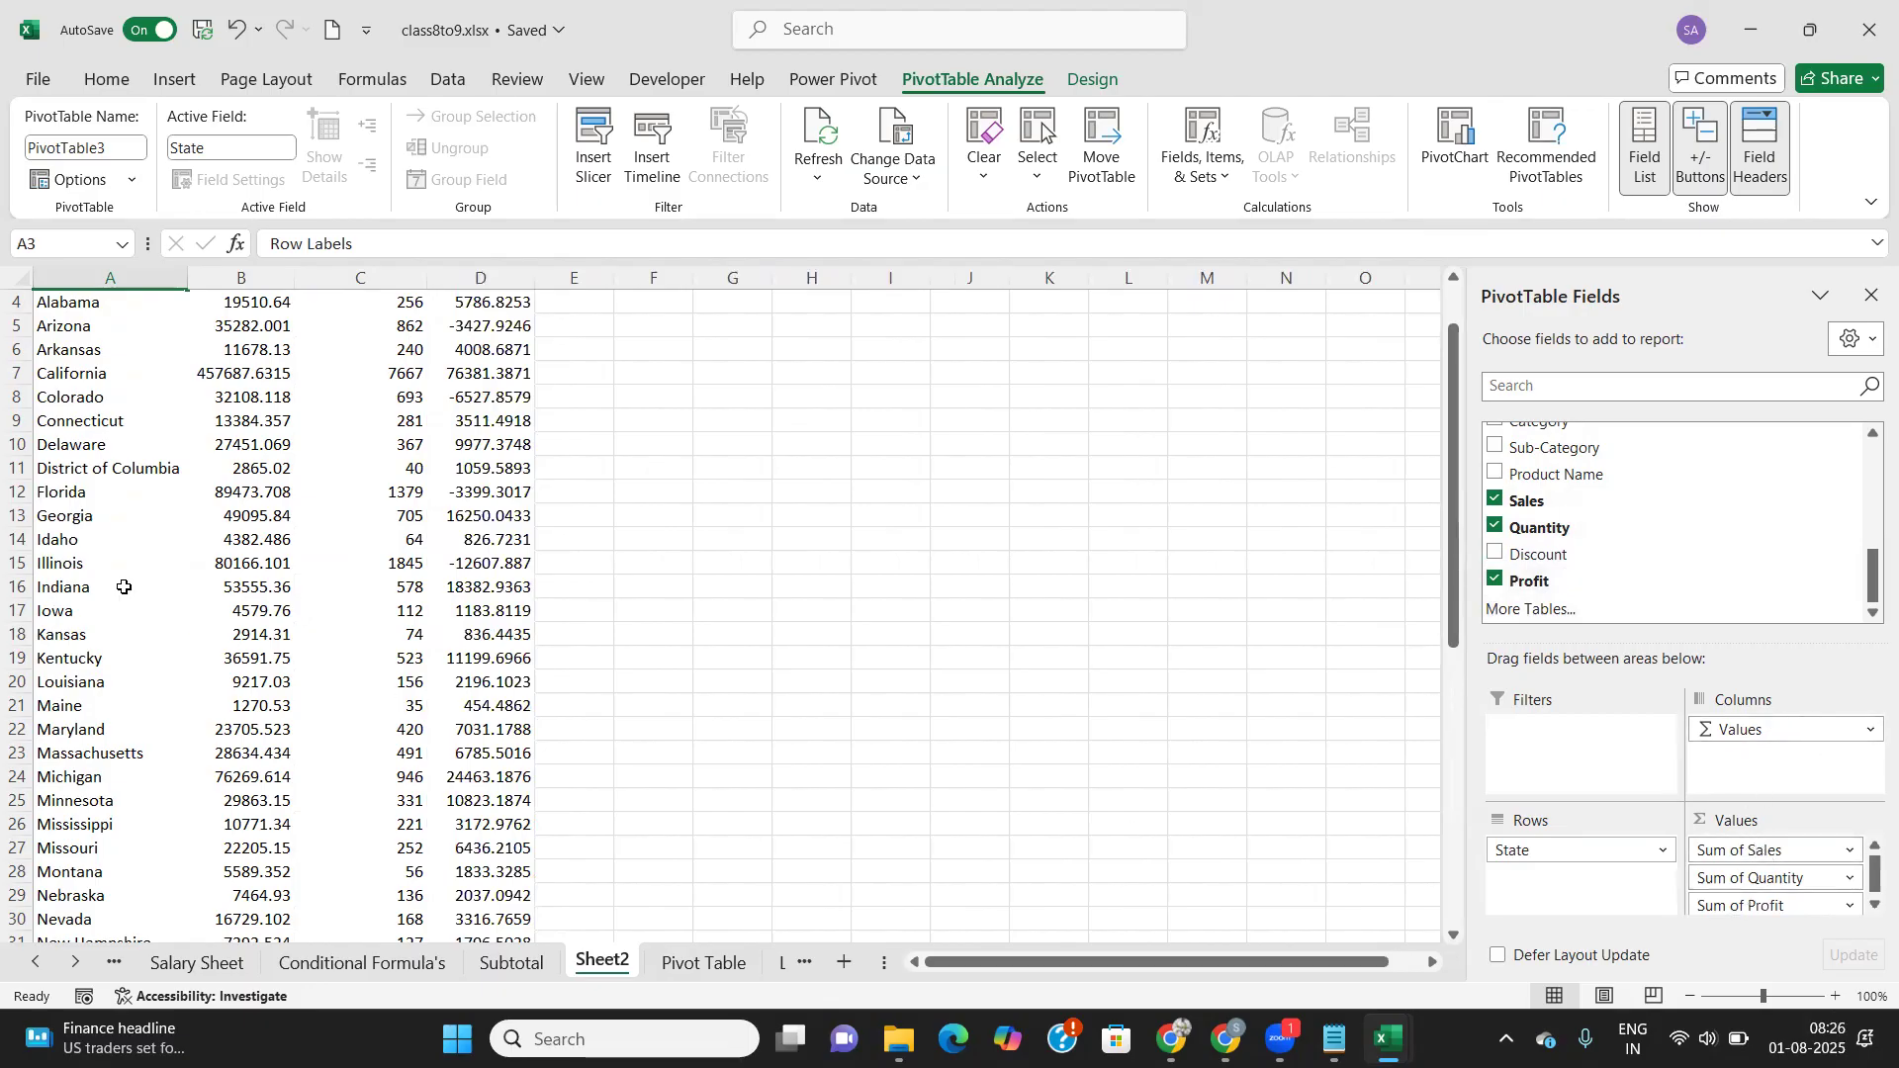
{"action": "scroll", "coordinate": [123, 587], "scroll_direction": "up", "scroll_amount": 1}
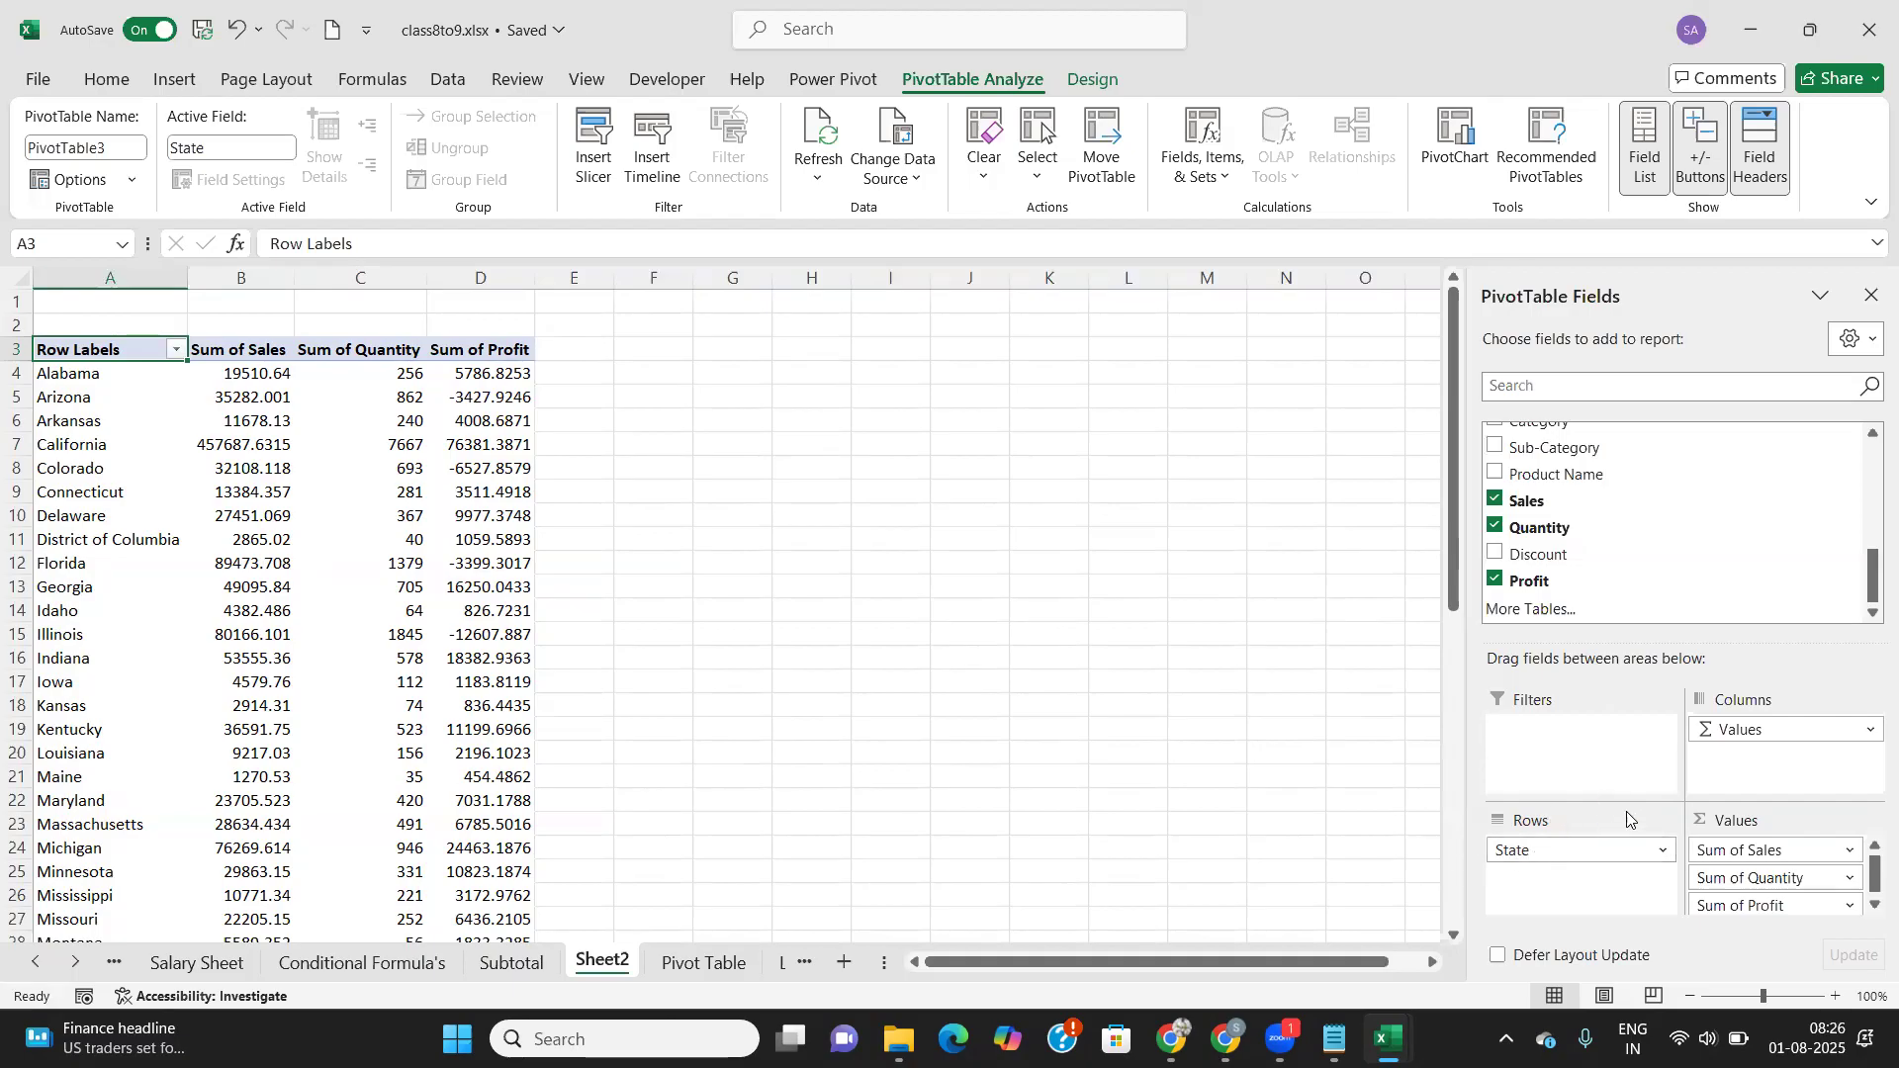
Step: Change the Sales value field's summary calculation to Average and look over the per-state figures
{"action": "left_click", "coordinate": [1662, 852]}
{"action": "left_click", "coordinate": [1665, 856]}
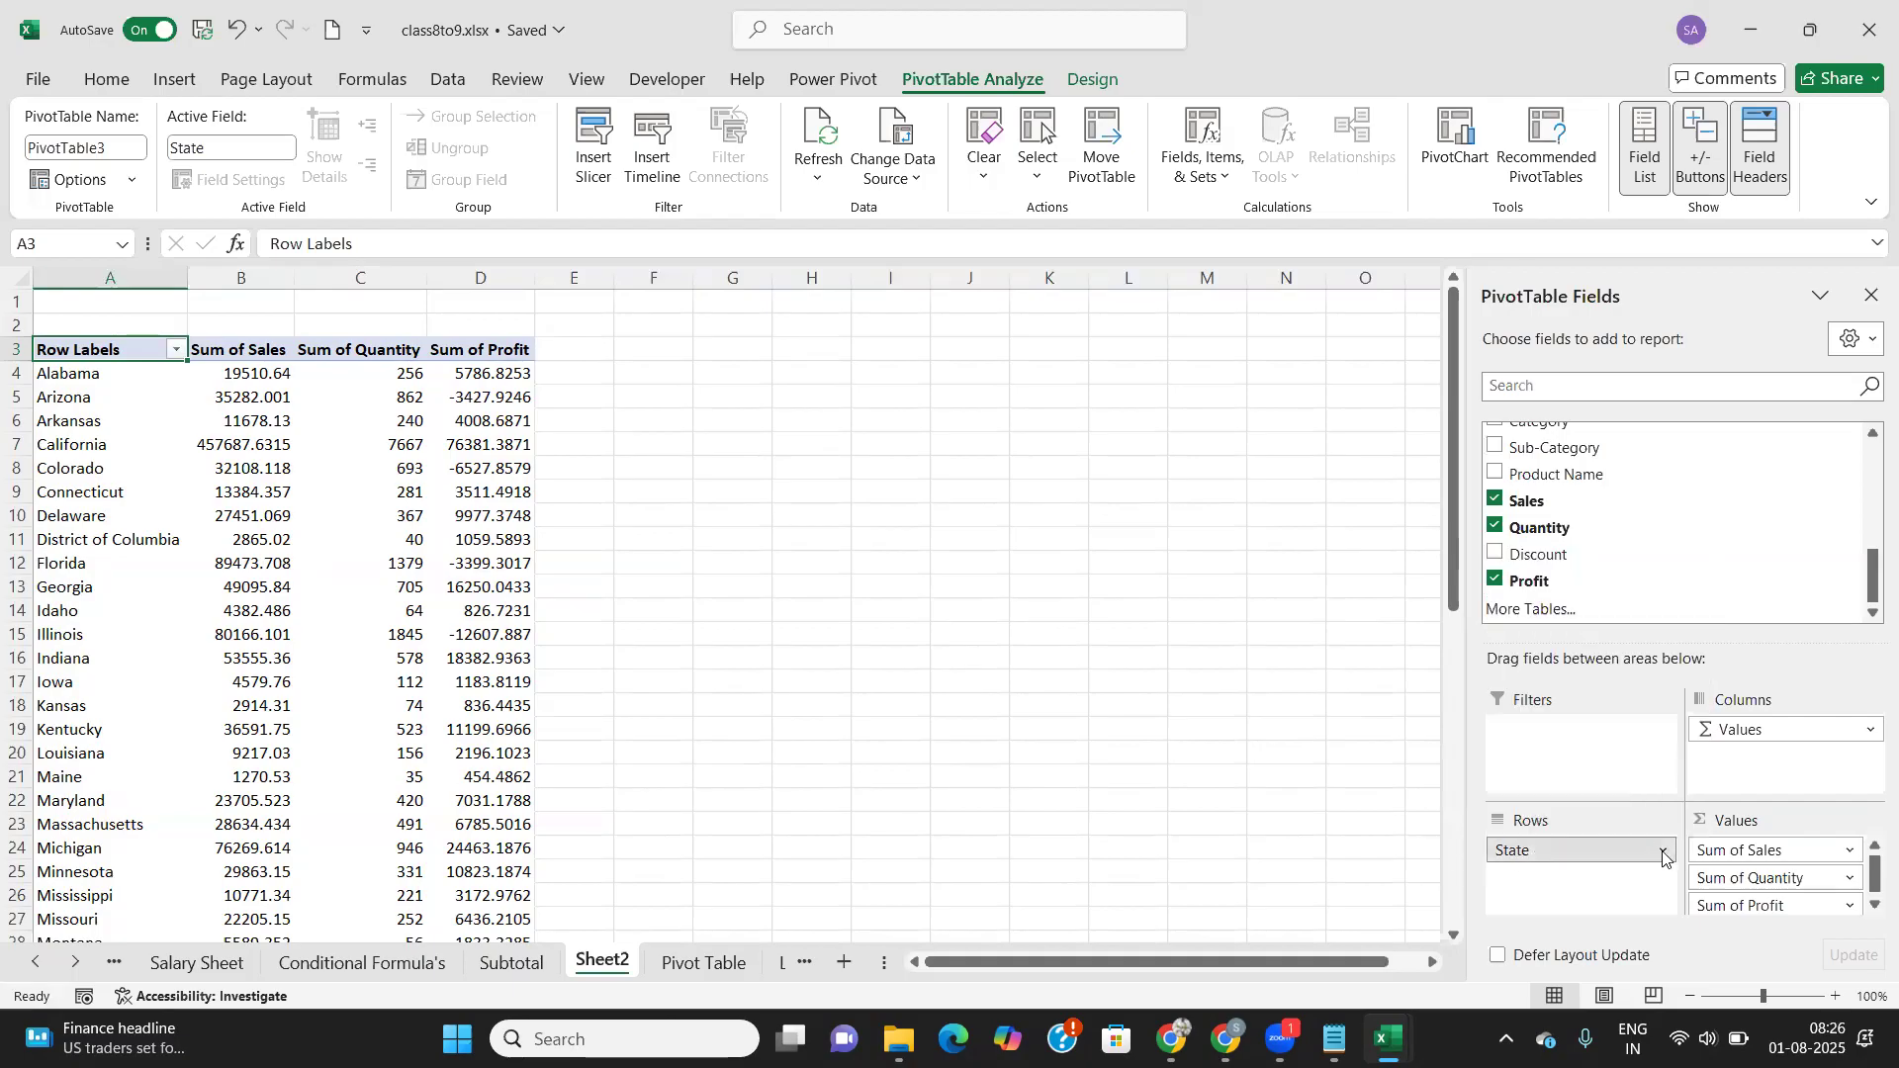
{"action": "left_click", "coordinate": [1850, 852]}
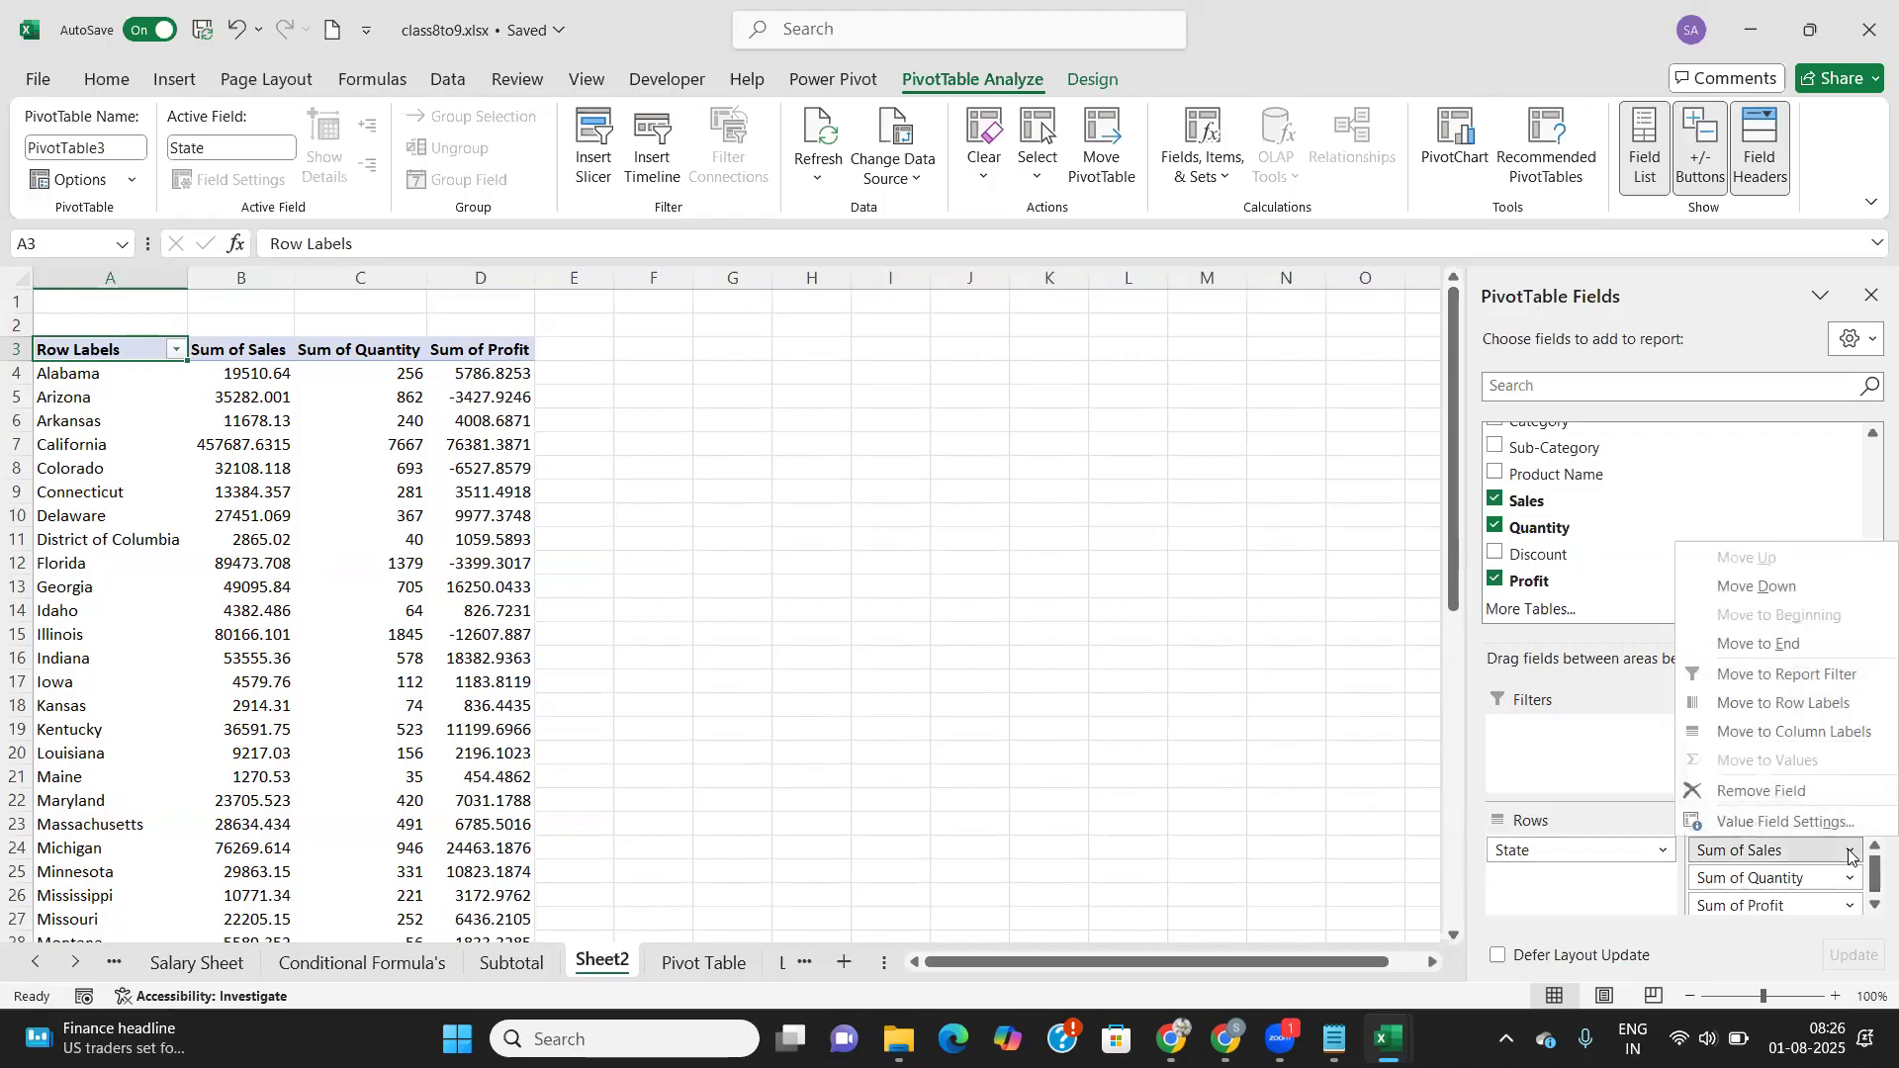
{"action": "left_click", "coordinate": [1758, 821]}
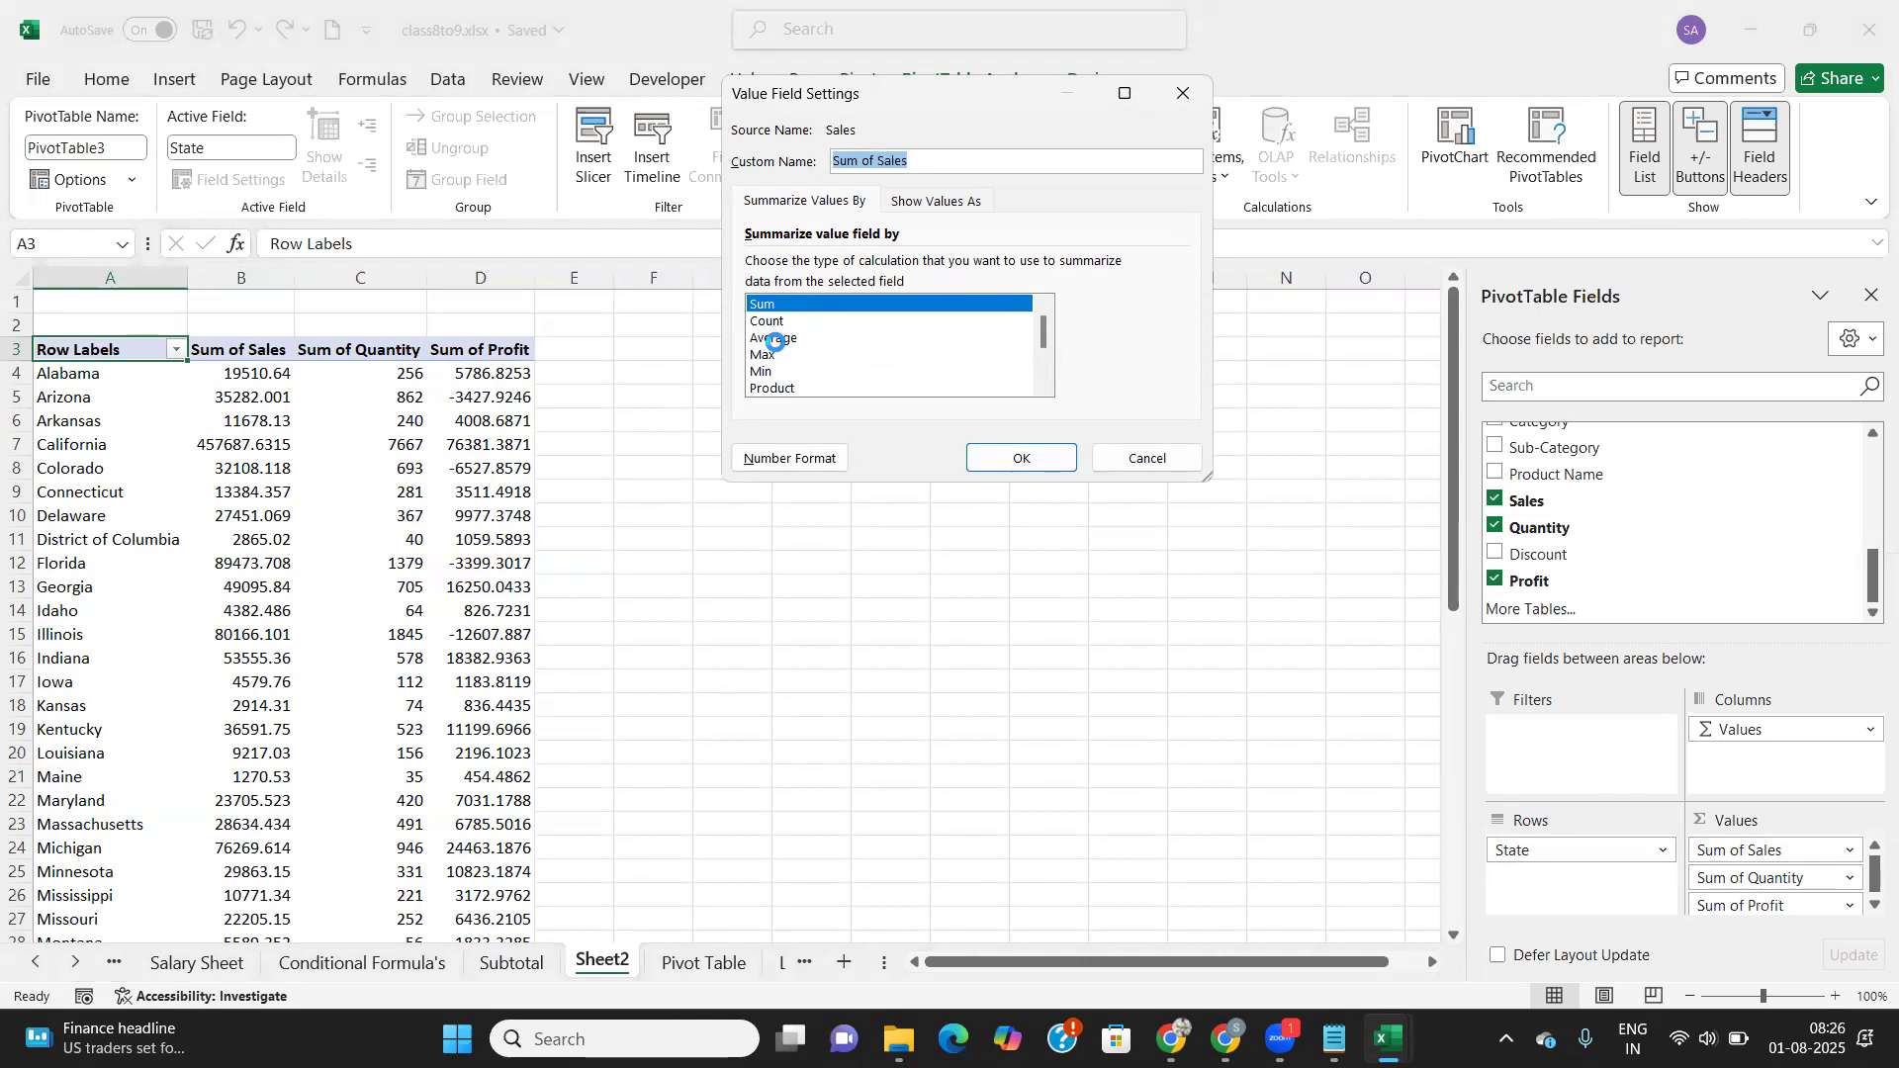
{"action": "scroll", "coordinate": [775, 342], "scroll_direction": "down", "scroll_amount": 2}
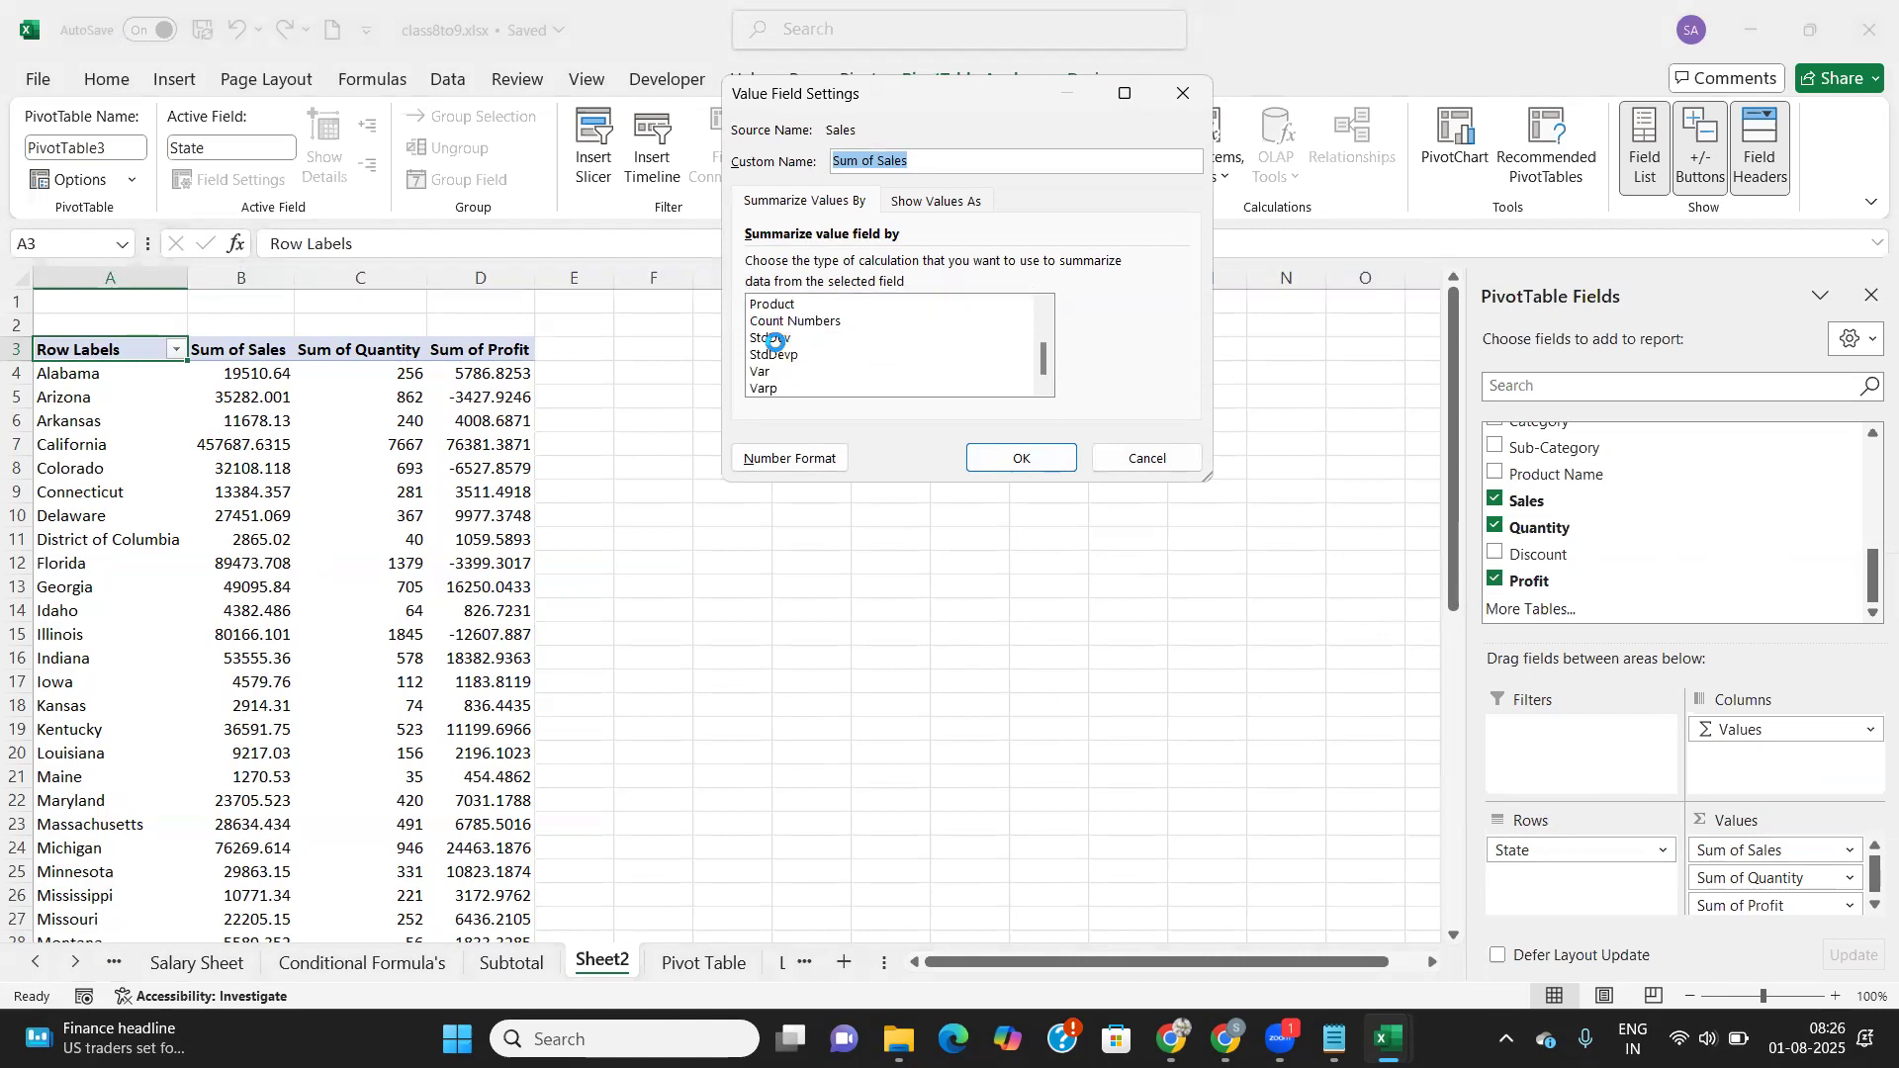
{"action": "scroll", "coordinate": [775, 341], "scroll_direction": "up", "scroll_amount": 2}
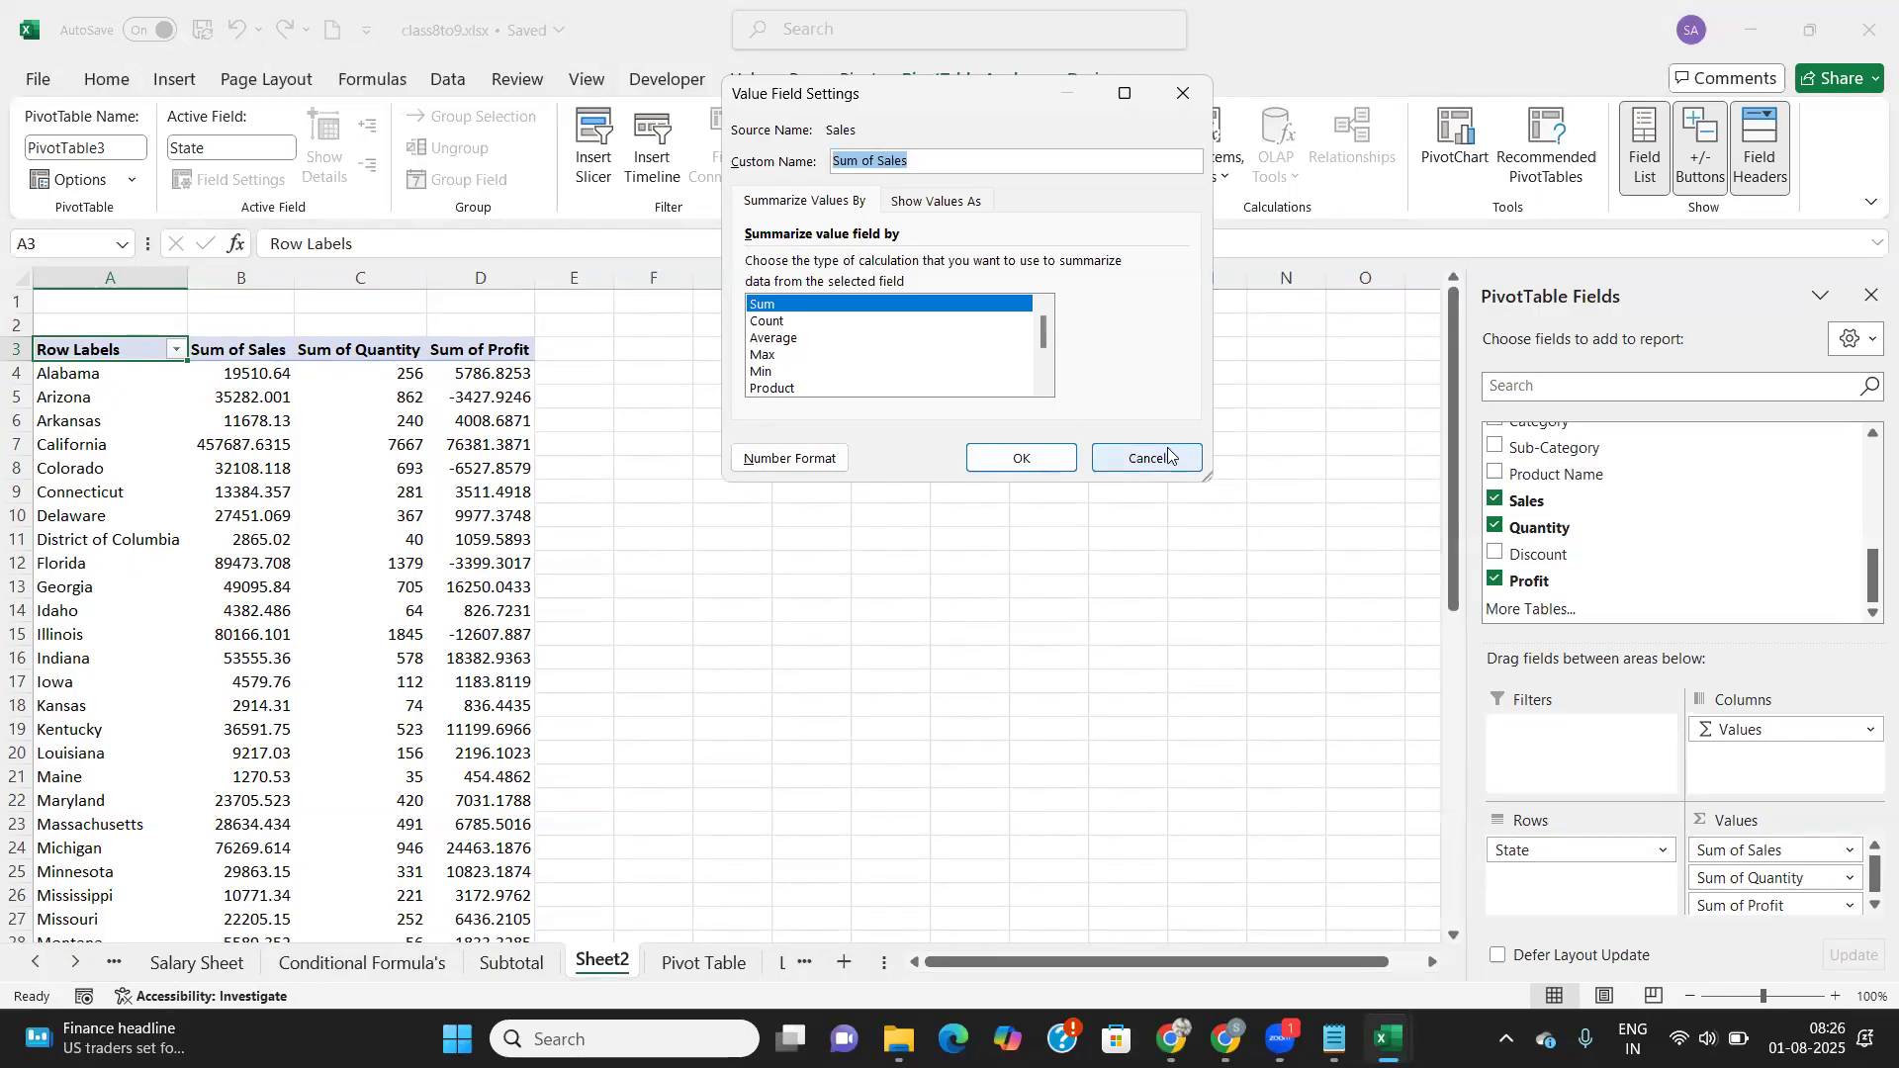
{"action": "left_click", "coordinate": [782, 339]}
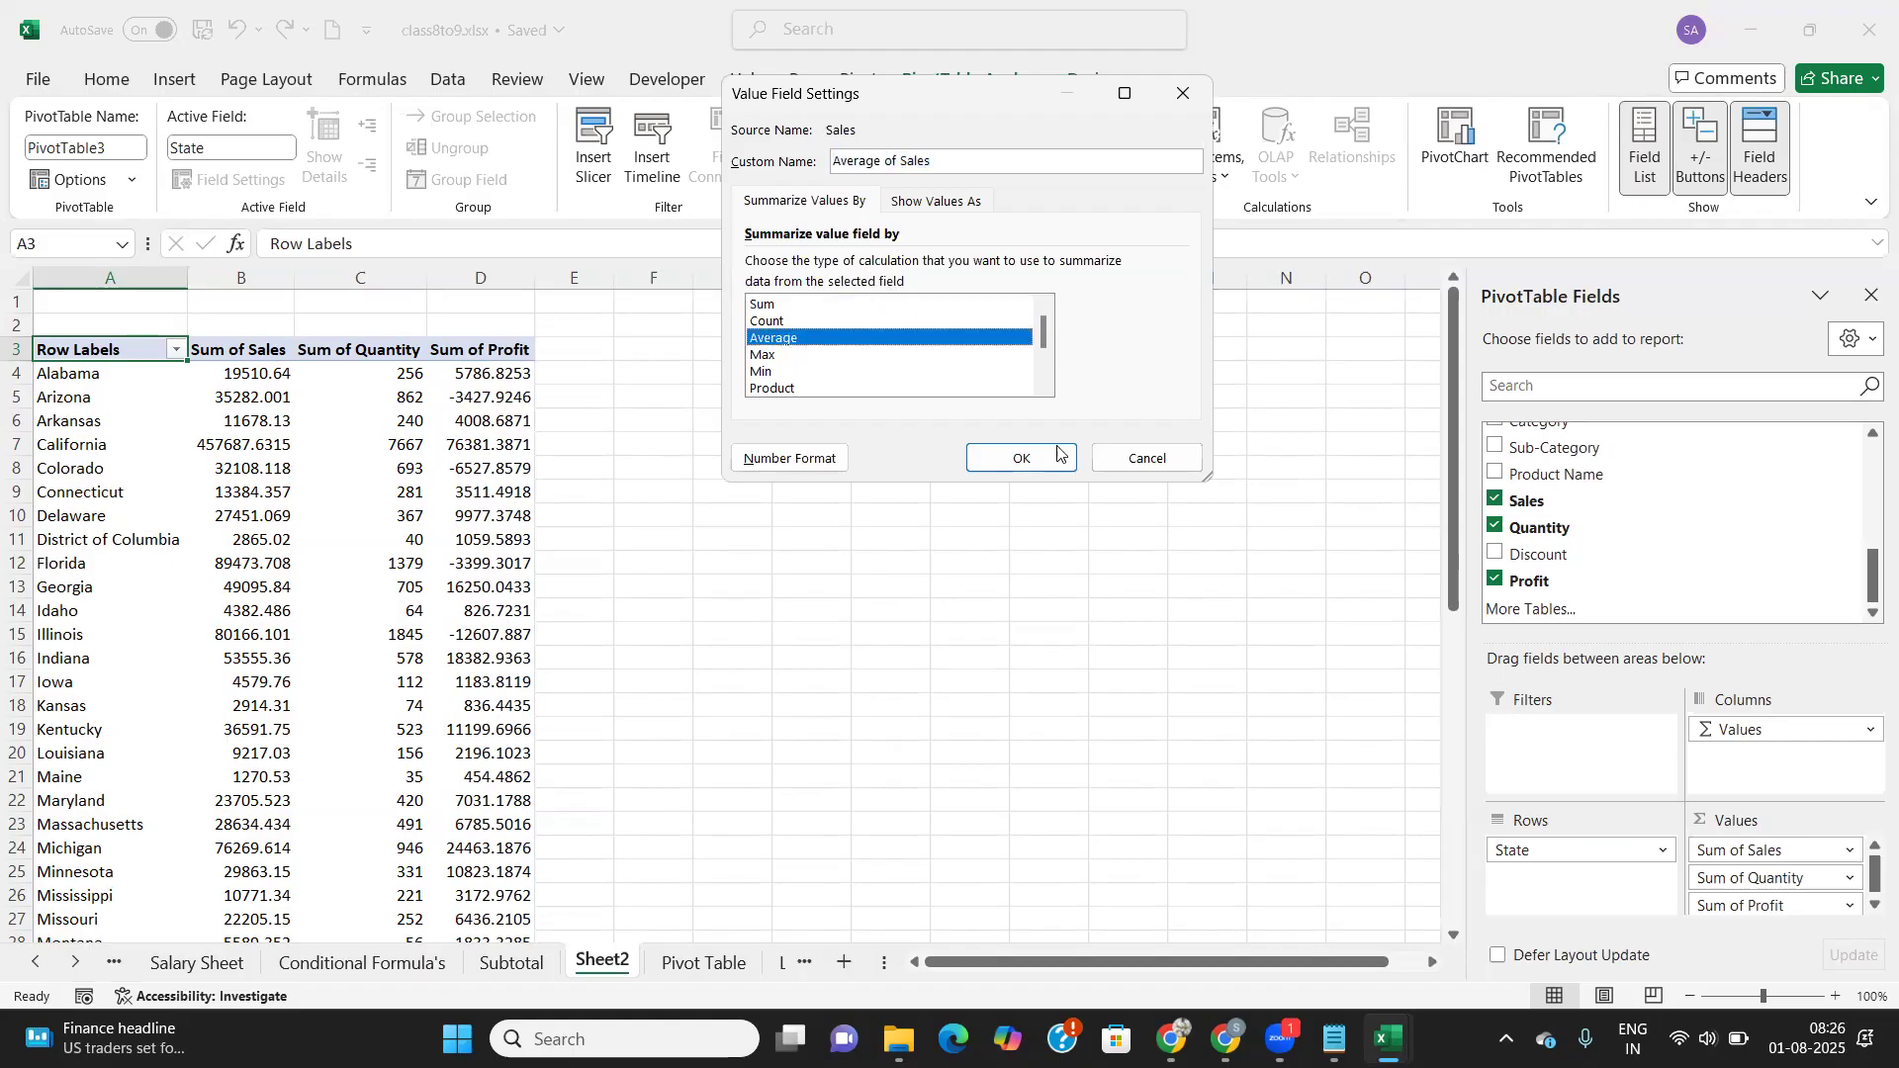
{"action": "left_click", "coordinate": [989, 458]}
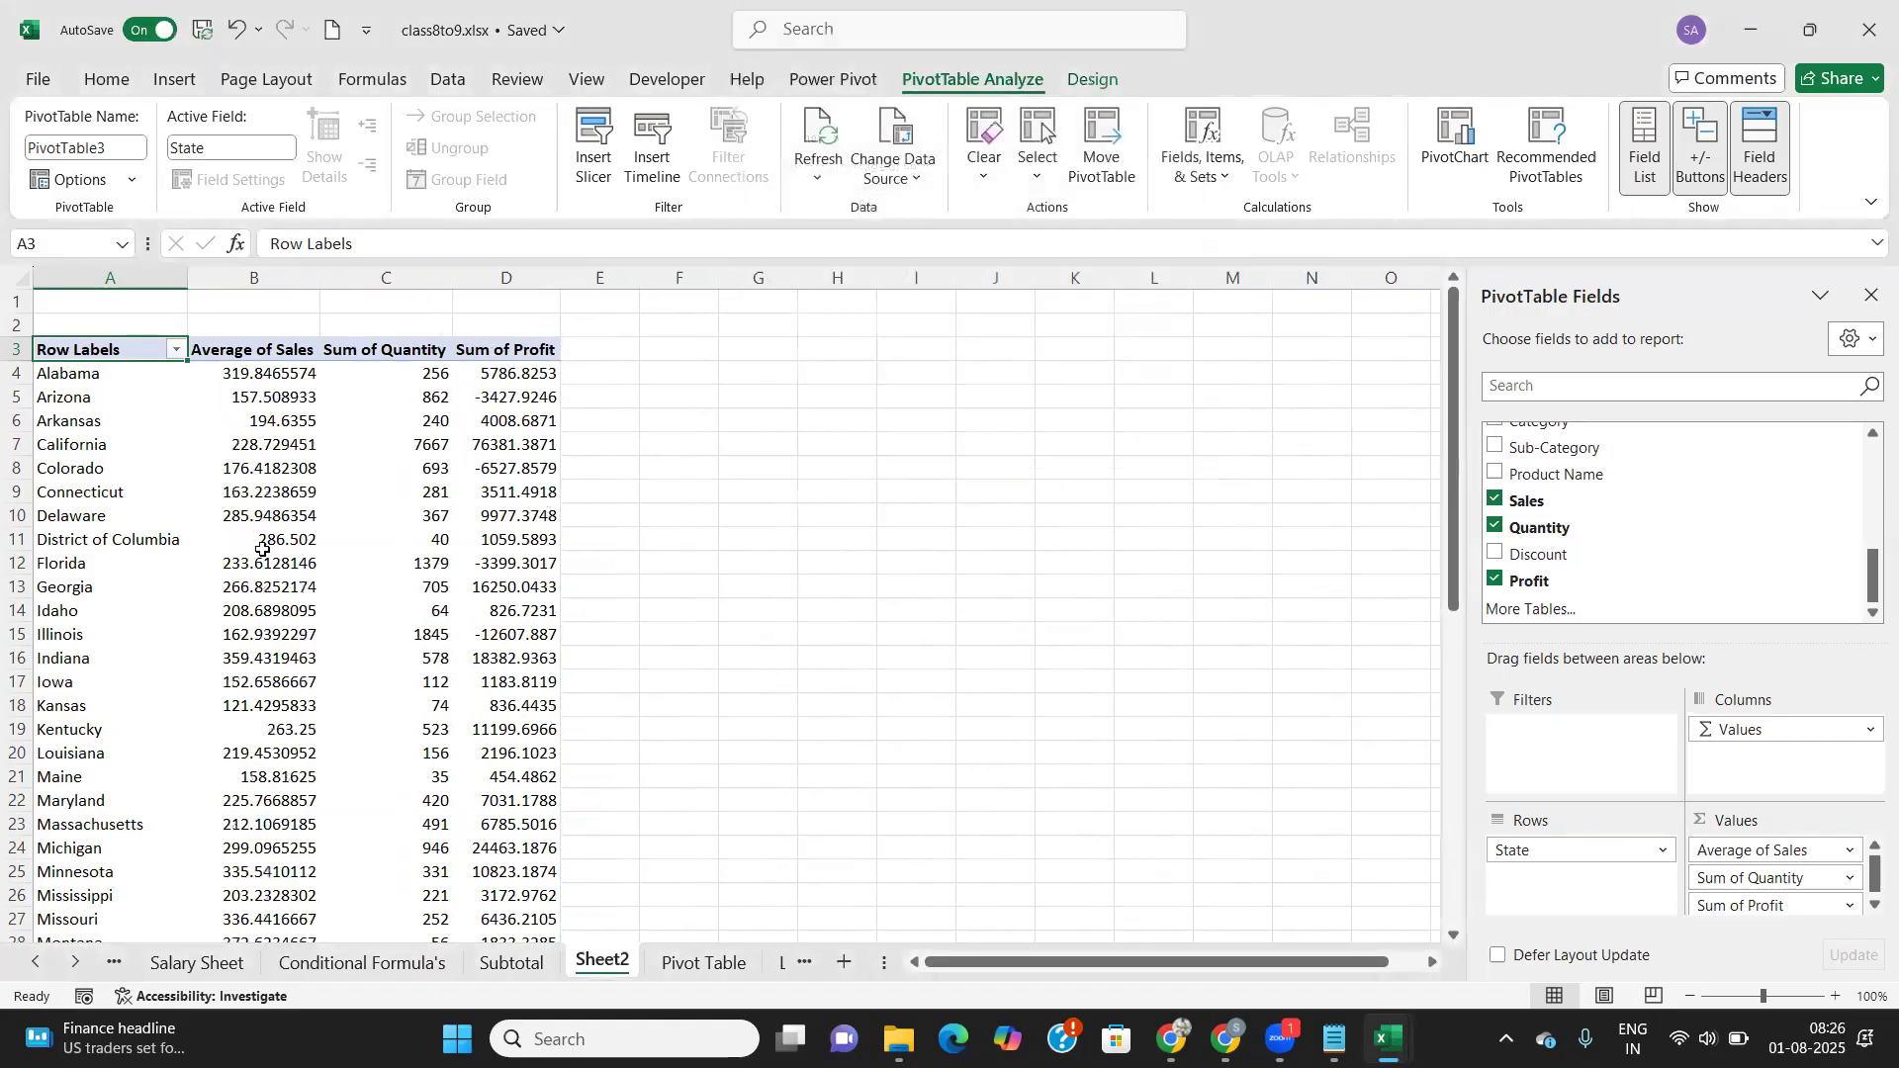
{"action": "scroll", "coordinate": [337, 589], "scroll_direction": "down", "scroll_amount": 3}
{"action": "scroll", "coordinate": [337, 588], "scroll_direction": "up", "scroll_amount": 3}
Step: Set the Sales value field's summary calculation back to Sum
{"action": "left_click", "coordinate": [1852, 856]}
{"action": "left_click", "coordinate": [1795, 825]}
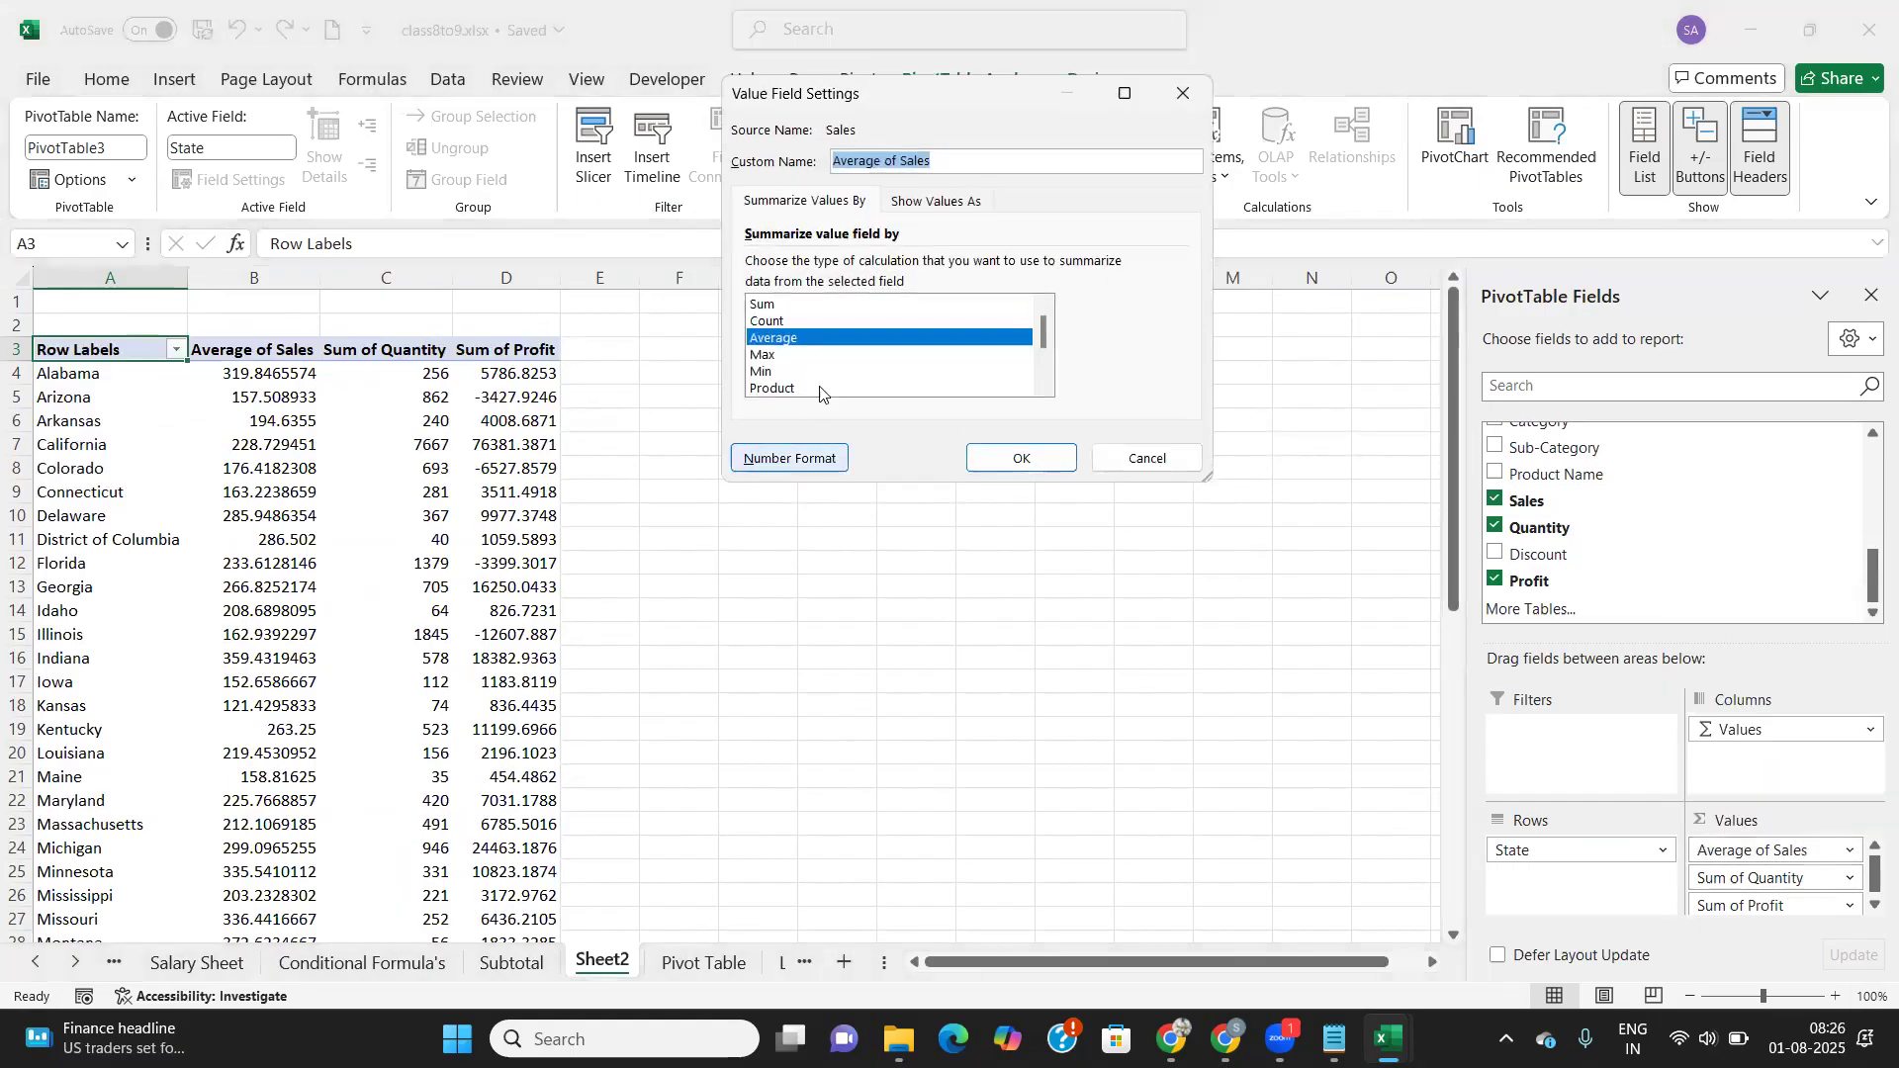
{"action": "left_click", "coordinate": [770, 304]}
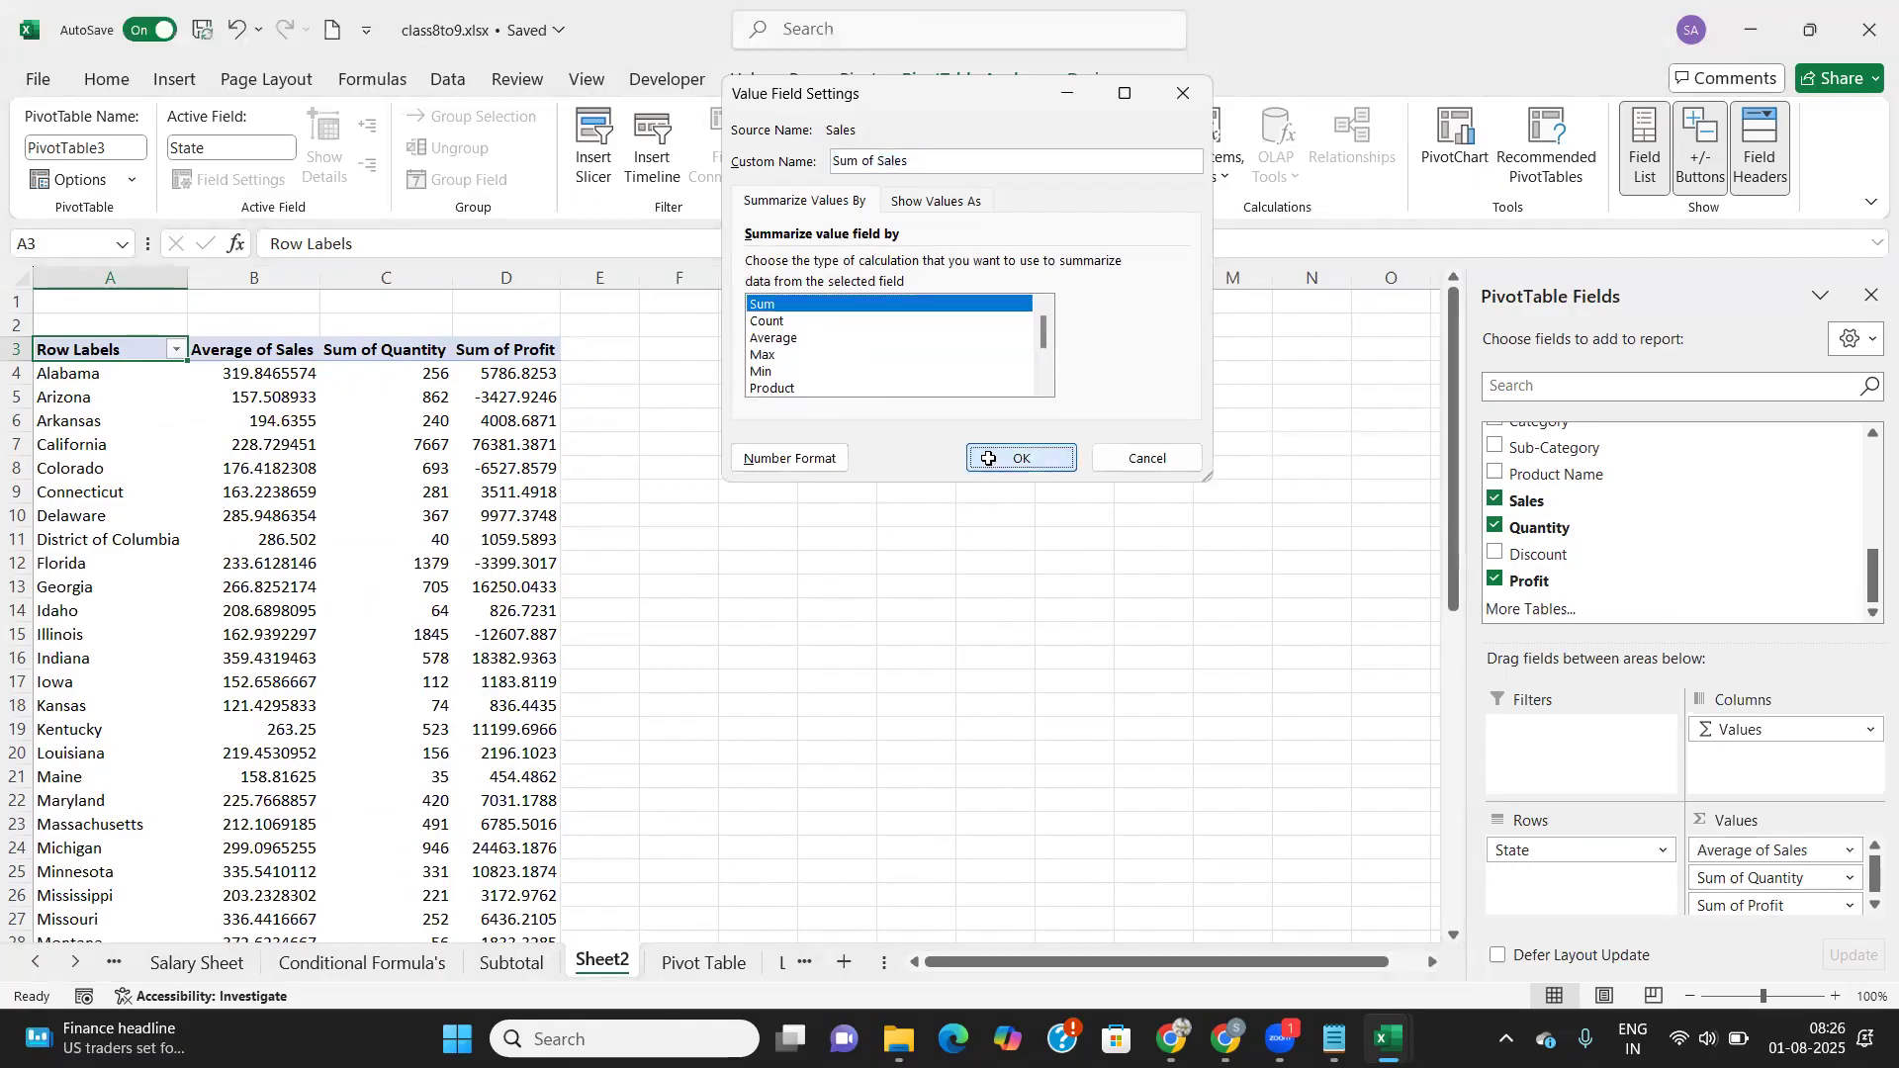
{"action": "left_click", "coordinate": [988, 458]}
Step: Add the Segment field to the PivotTable as a report filter
{"action": "scroll", "coordinate": [1542, 594], "scroll_direction": "up", "scroll_amount": 4}
{"action": "scroll", "coordinate": [1533, 535], "scroll_direction": "up", "scroll_amount": 2}
{"action": "scroll", "coordinate": [1532, 535], "scroll_direction": "down", "scroll_amount": 3}
{"action": "scroll", "coordinate": [1533, 535], "scroll_direction": "up", "scroll_amount": 3}
{"action": "scroll", "coordinate": [1532, 535], "scroll_direction": "down", "scroll_amount": 2}
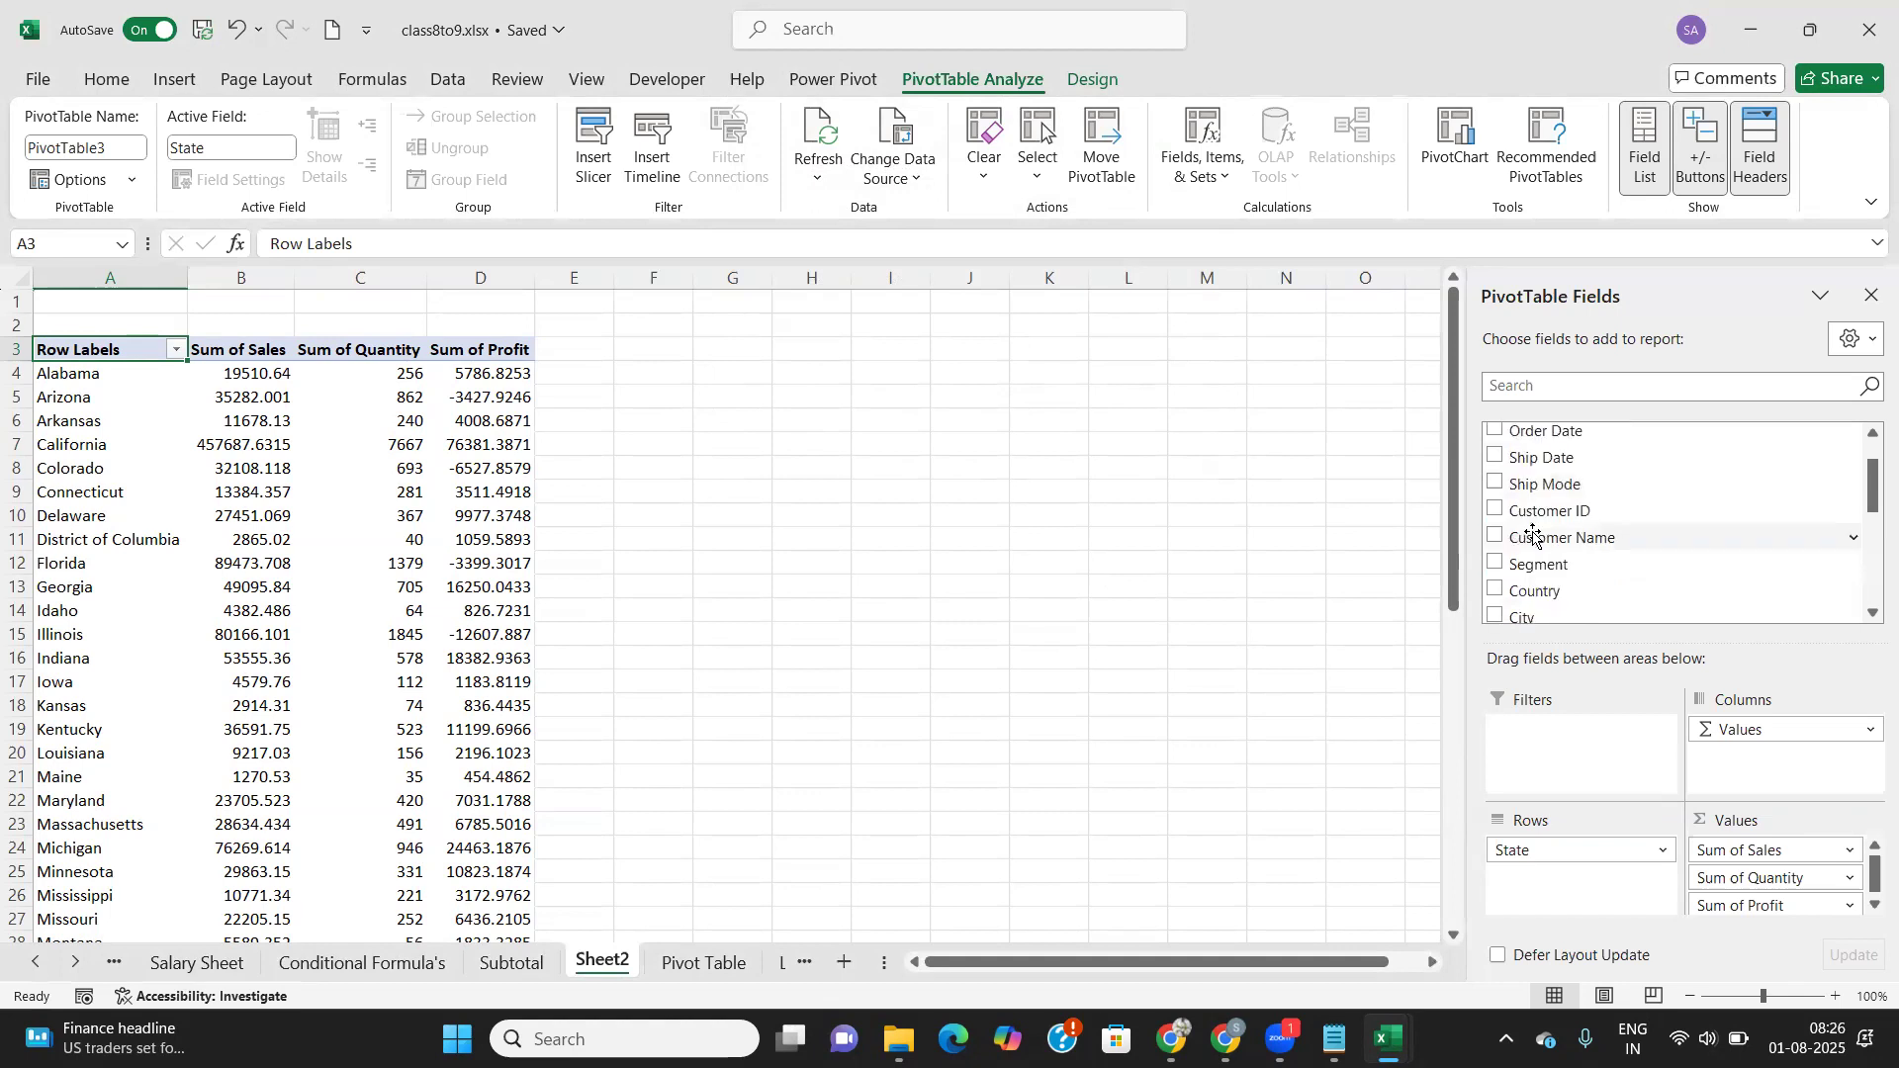
{"action": "scroll", "coordinate": [1533, 535], "scroll_direction": "down", "scroll_amount": 2}
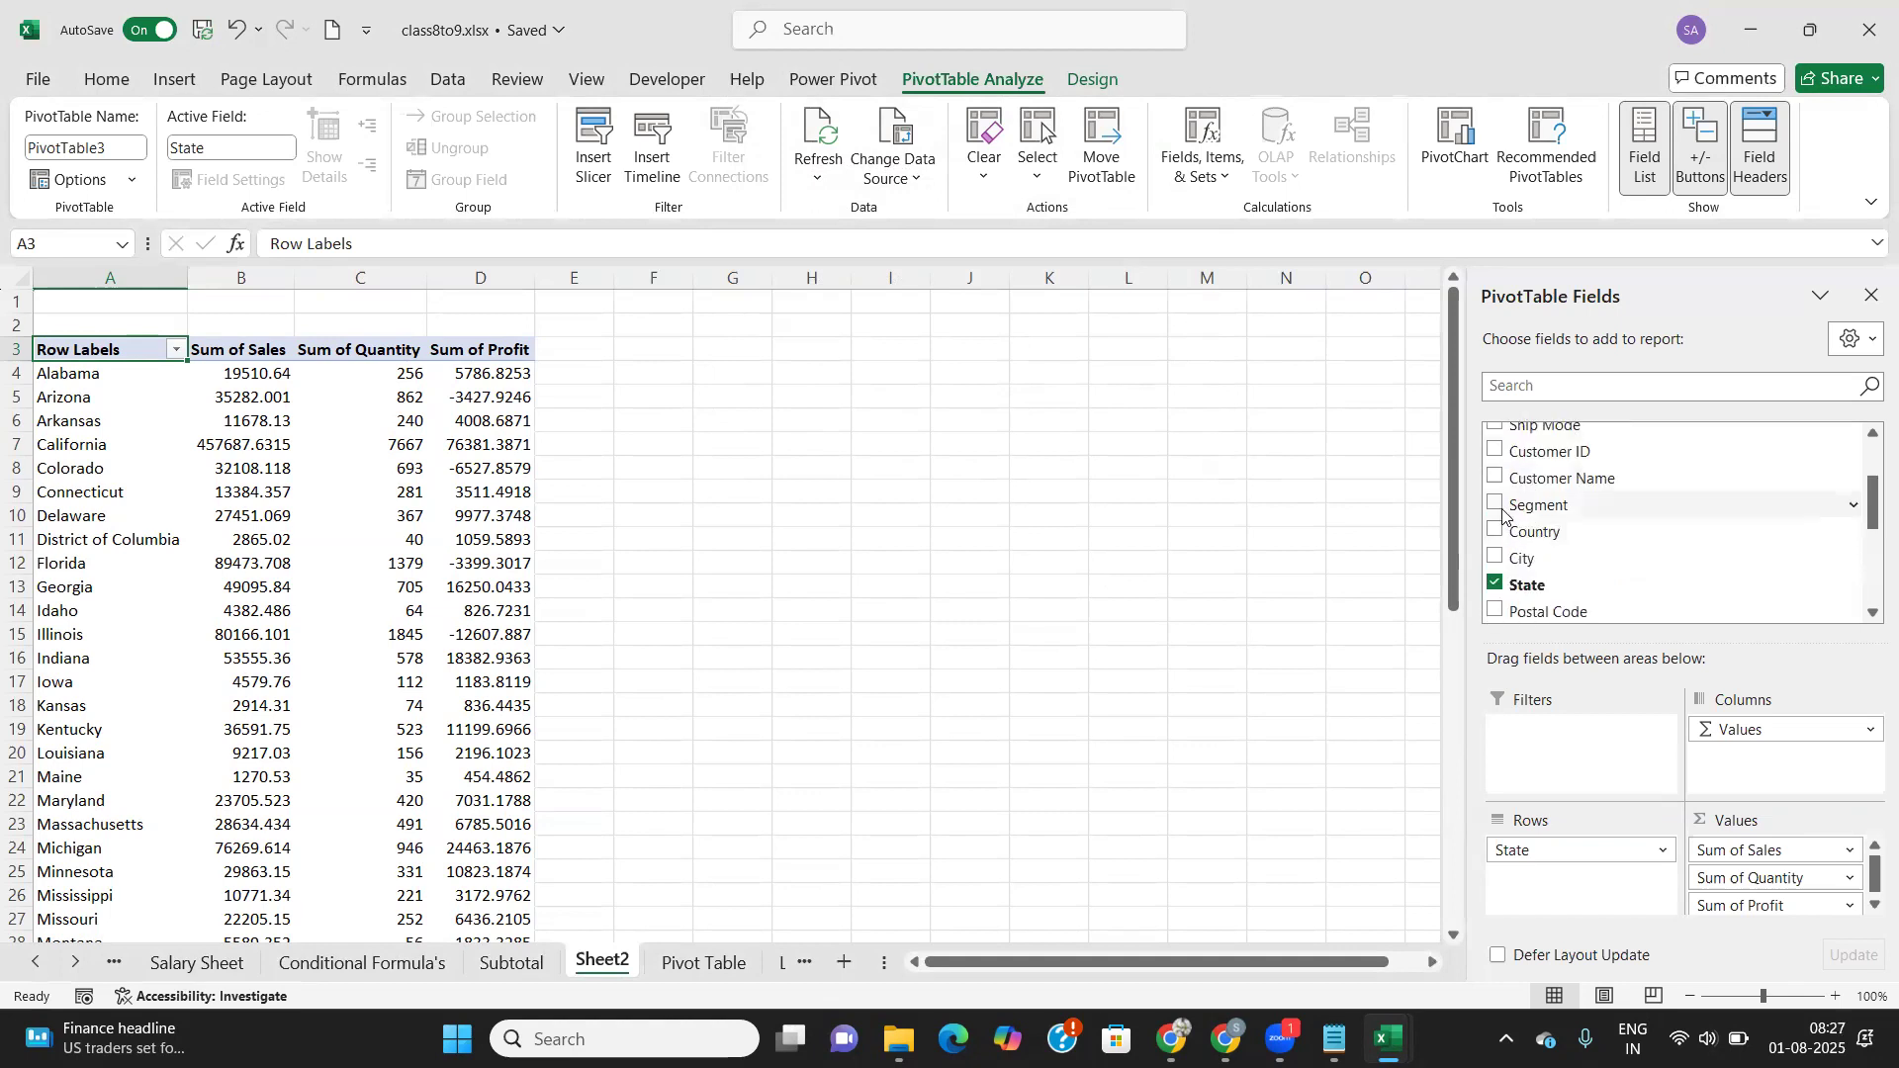
{"action": "left_click_drag", "start_coordinate": [1531, 510], "coordinate": [1548, 732]}
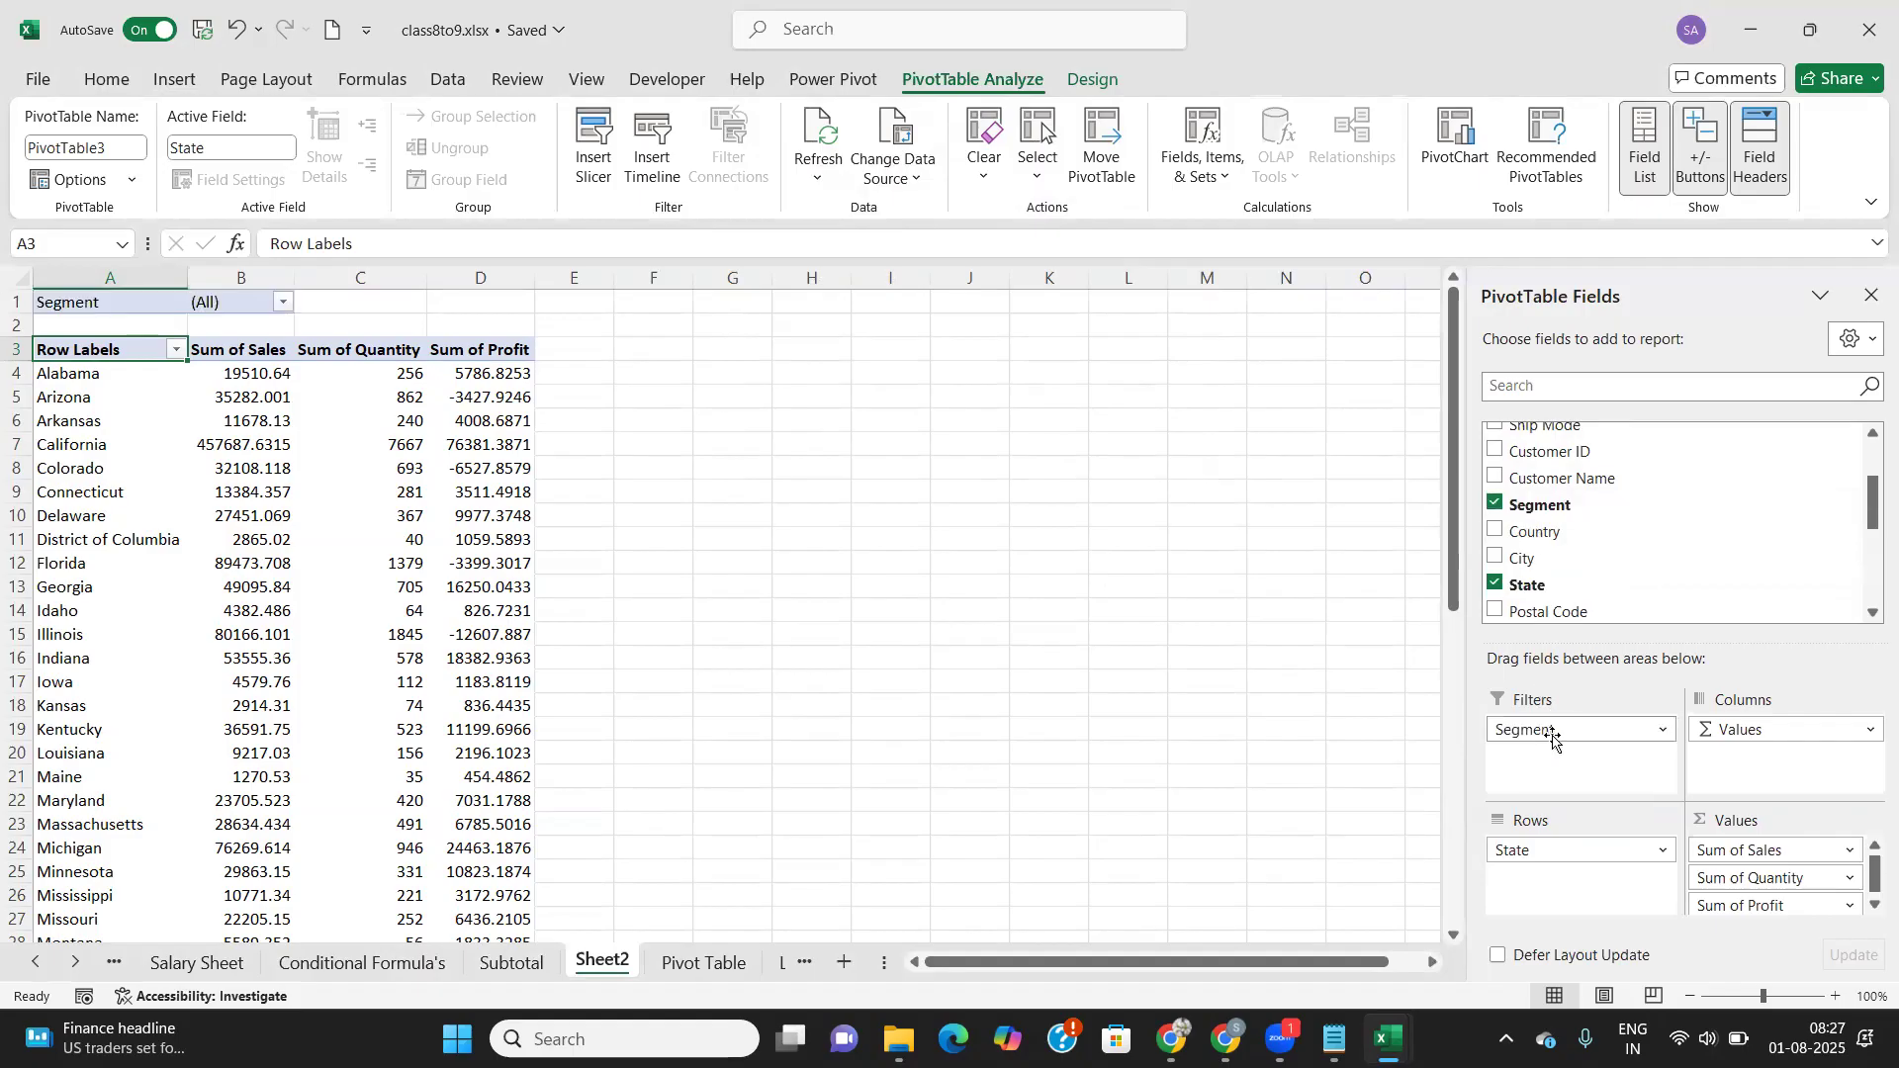
Step: Filter the PivotTable's Segment to Consumer and check the state rows down to the grand total
{"action": "left_click", "coordinate": [283, 302]}
{"action": "left_click", "coordinate": [65, 386]}
{"action": "left_click", "coordinate": [193, 622]}
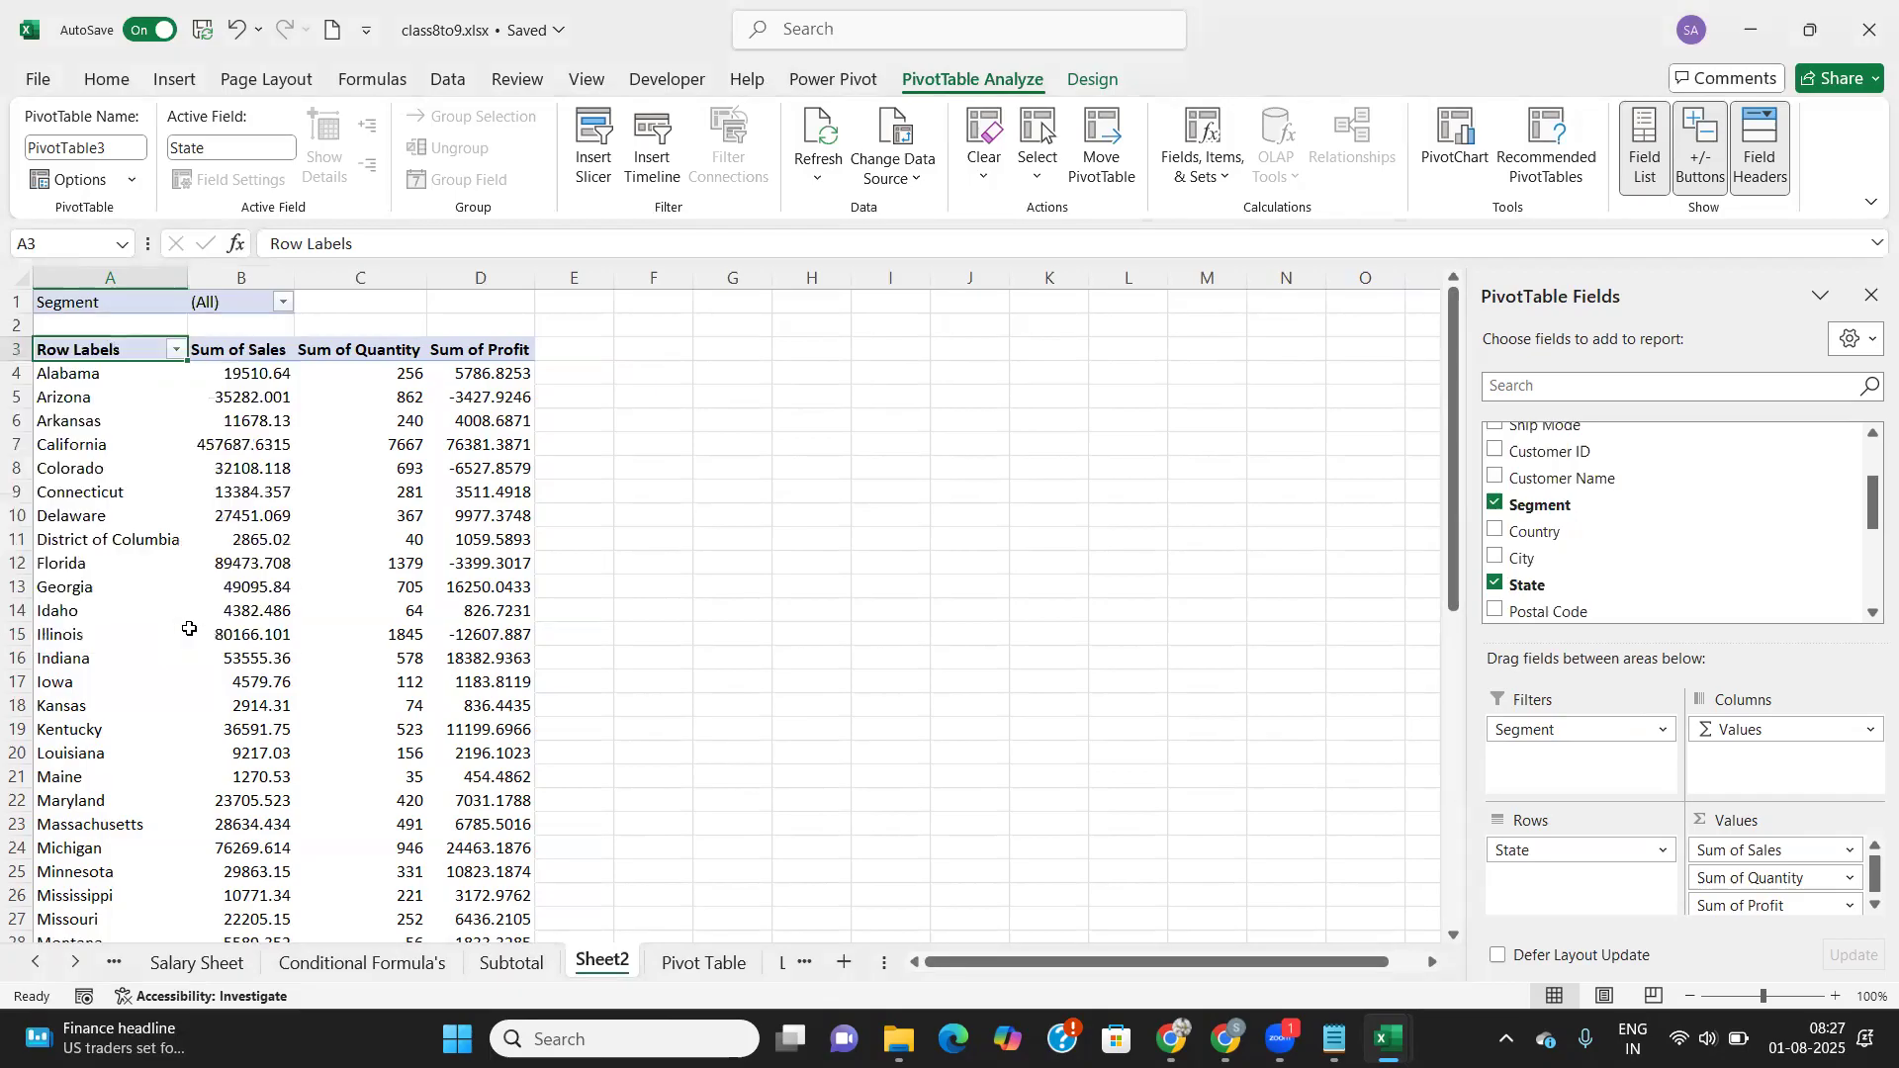
{"action": "scroll", "coordinate": [214, 601], "scroll_direction": "down", "scroll_amount": 12}
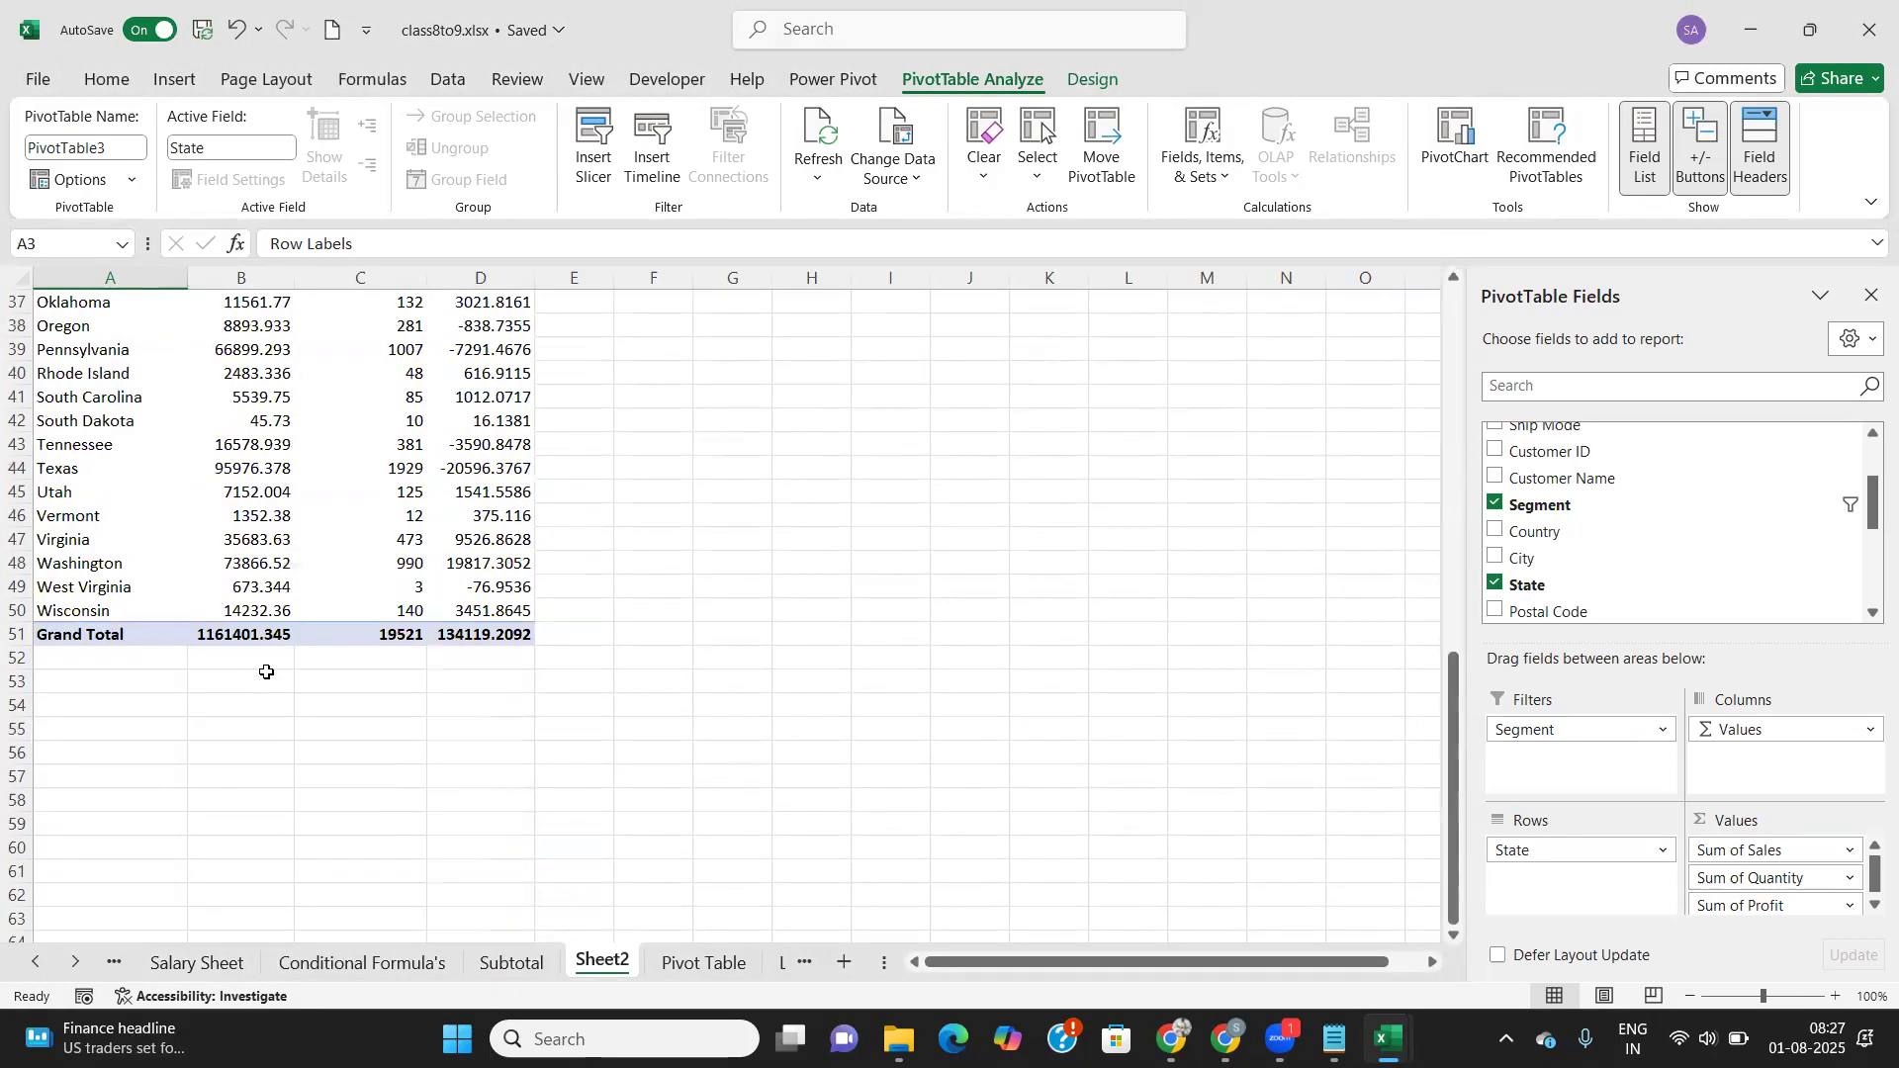
Step: Switch the PivotTable's Segment filter to Corporate and look over the state rows down to the grand total
{"action": "scroll", "coordinate": [247, 653], "scroll_direction": "up", "scroll_amount": 12}
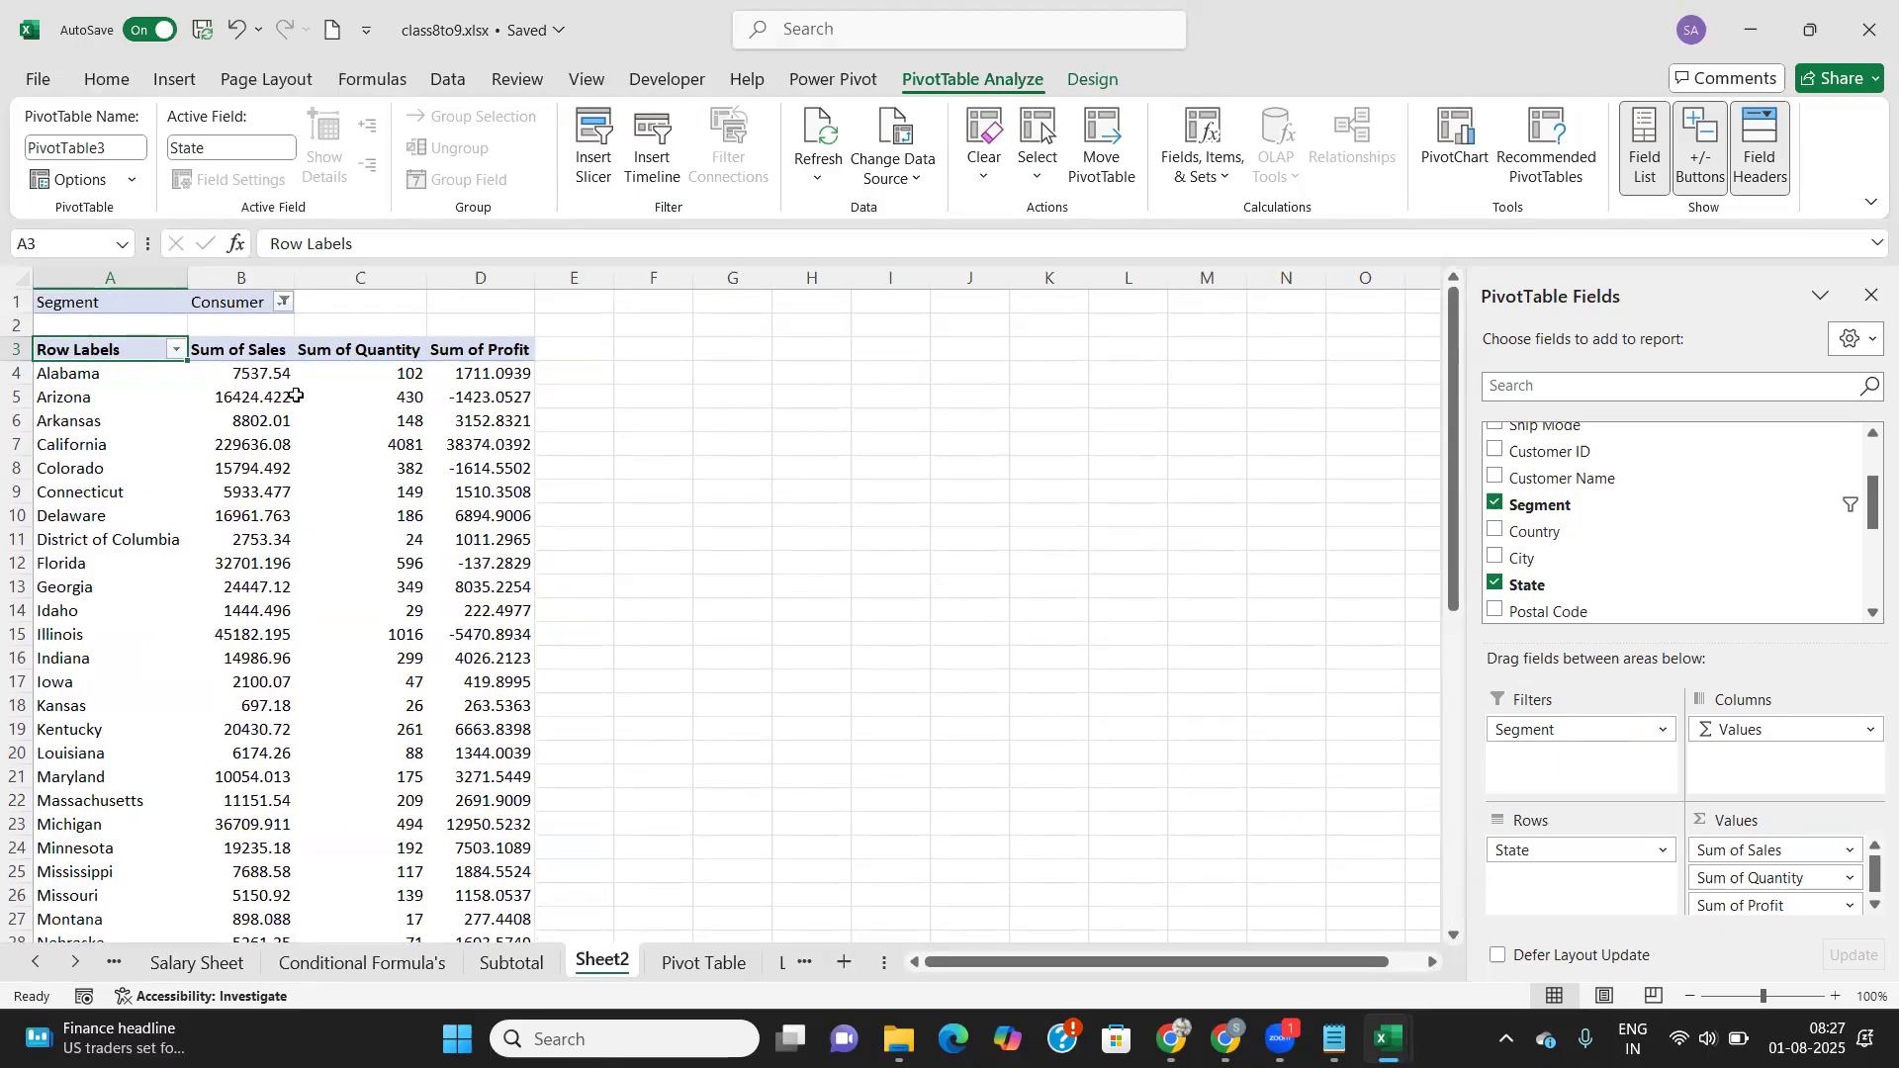
{"action": "left_click", "coordinate": [284, 302]}
{"action": "left_click", "coordinate": [90, 405]}
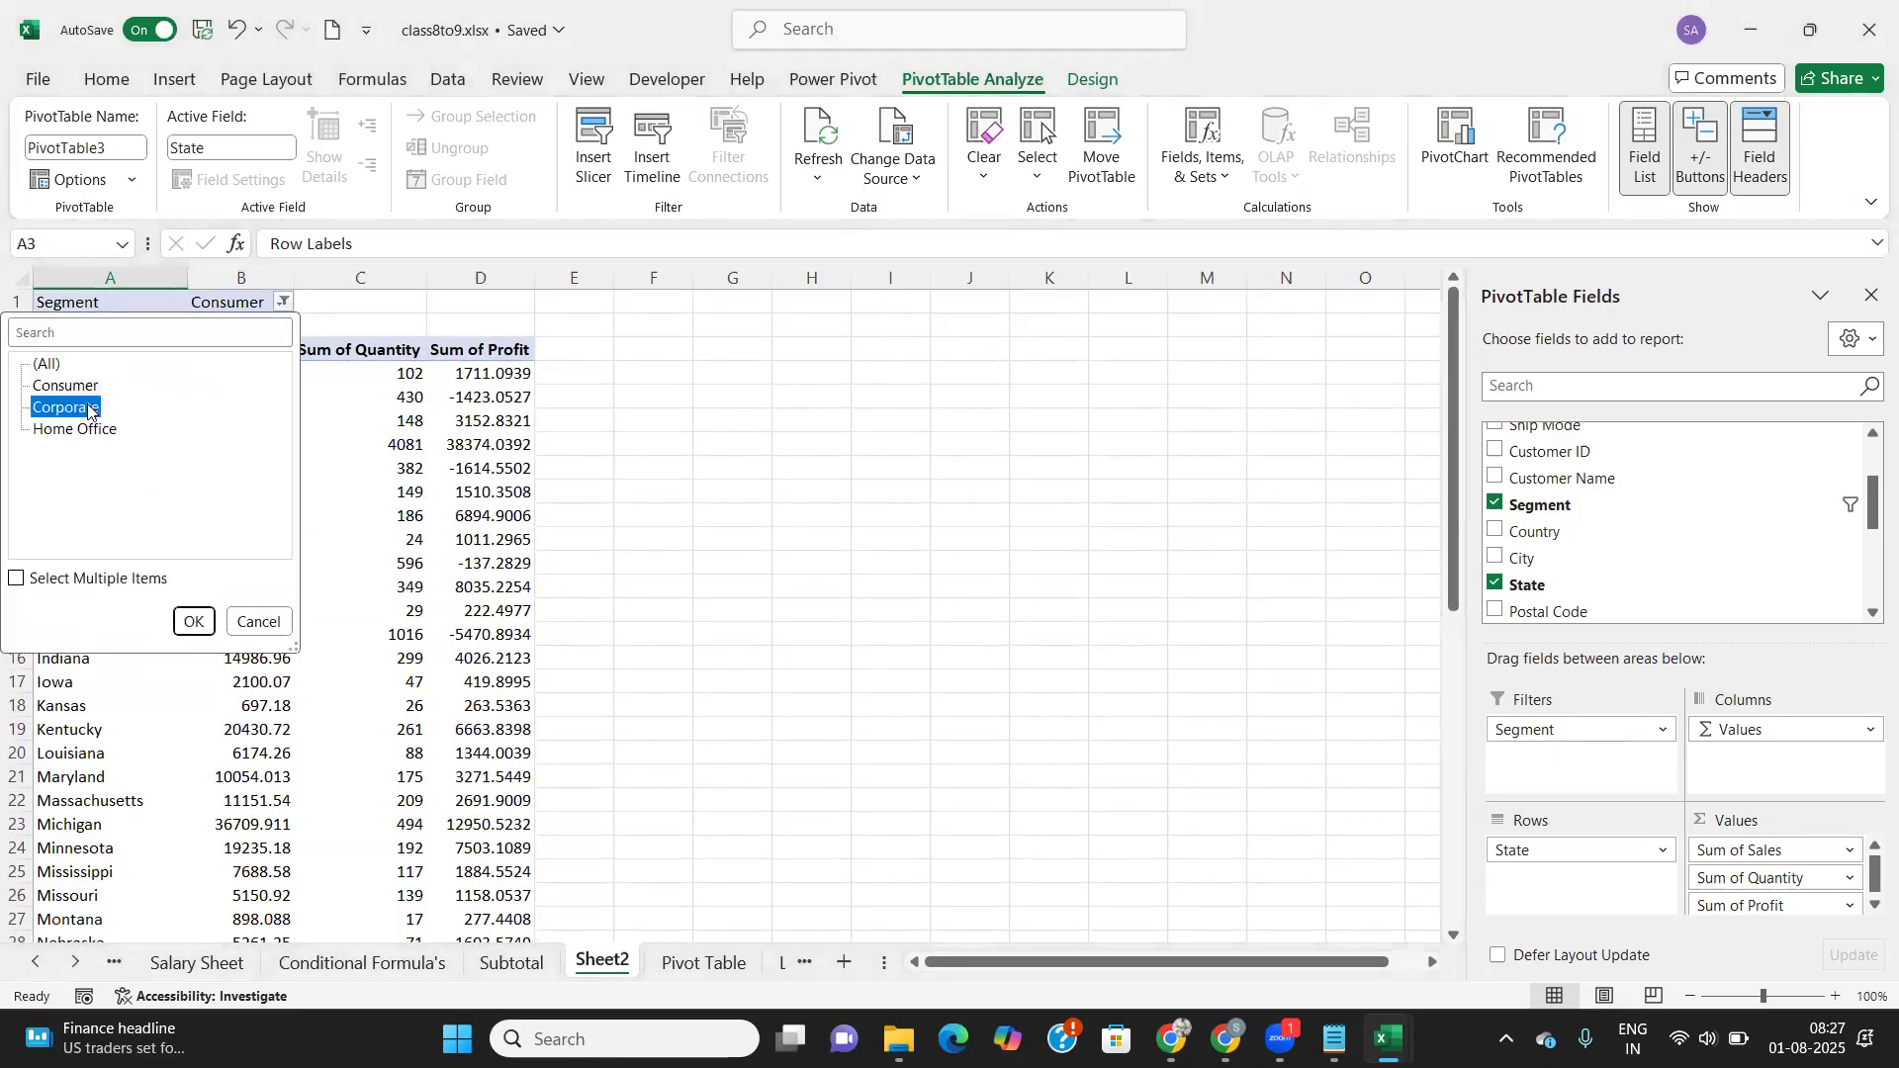
{"action": "left_click", "coordinate": [193, 621]}
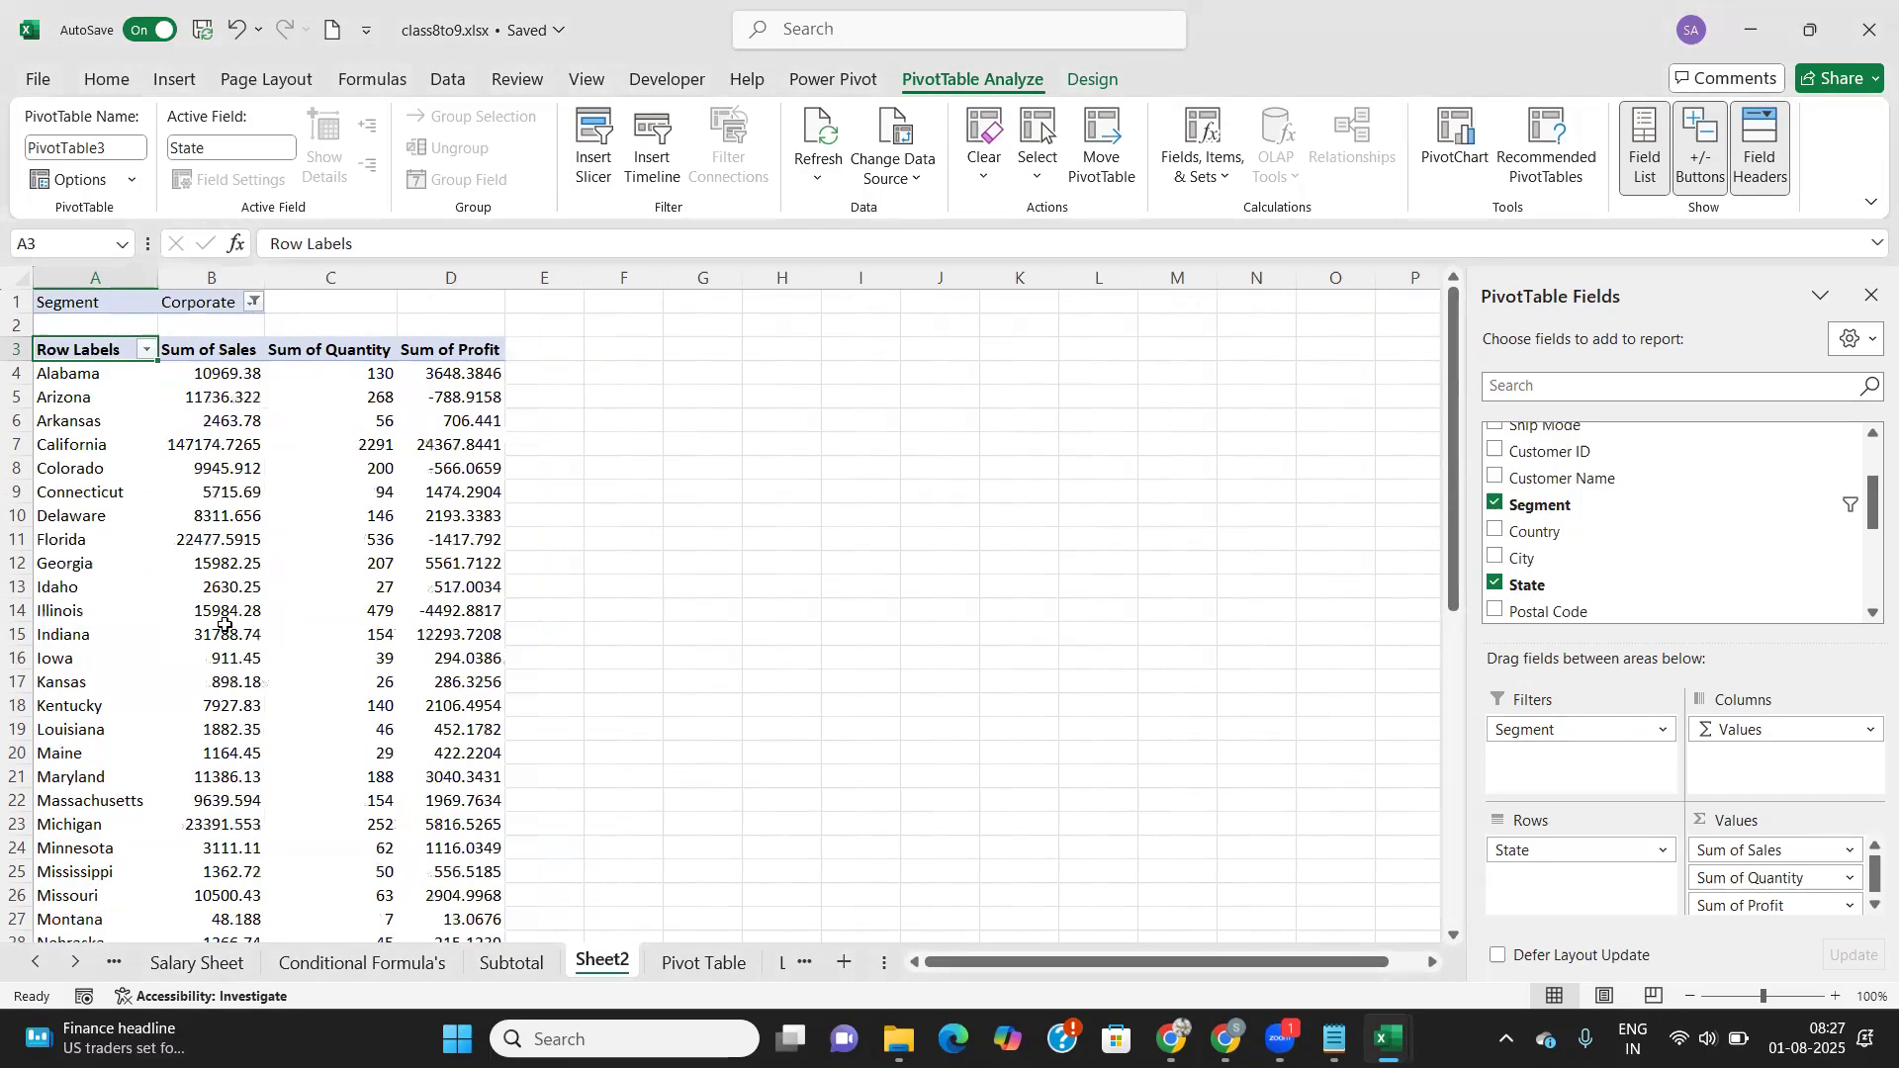
{"action": "scroll", "coordinate": [226, 625], "scroll_direction": "down", "scroll_amount": 8}
{"action": "scroll", "coordinate": [226, 625], "scroll_direction": "down", "scroll_amount": 4}
{"action": "scroll", "coordinate": [225, 593], "scroll_direction": "up", "scroll_amount": 12}
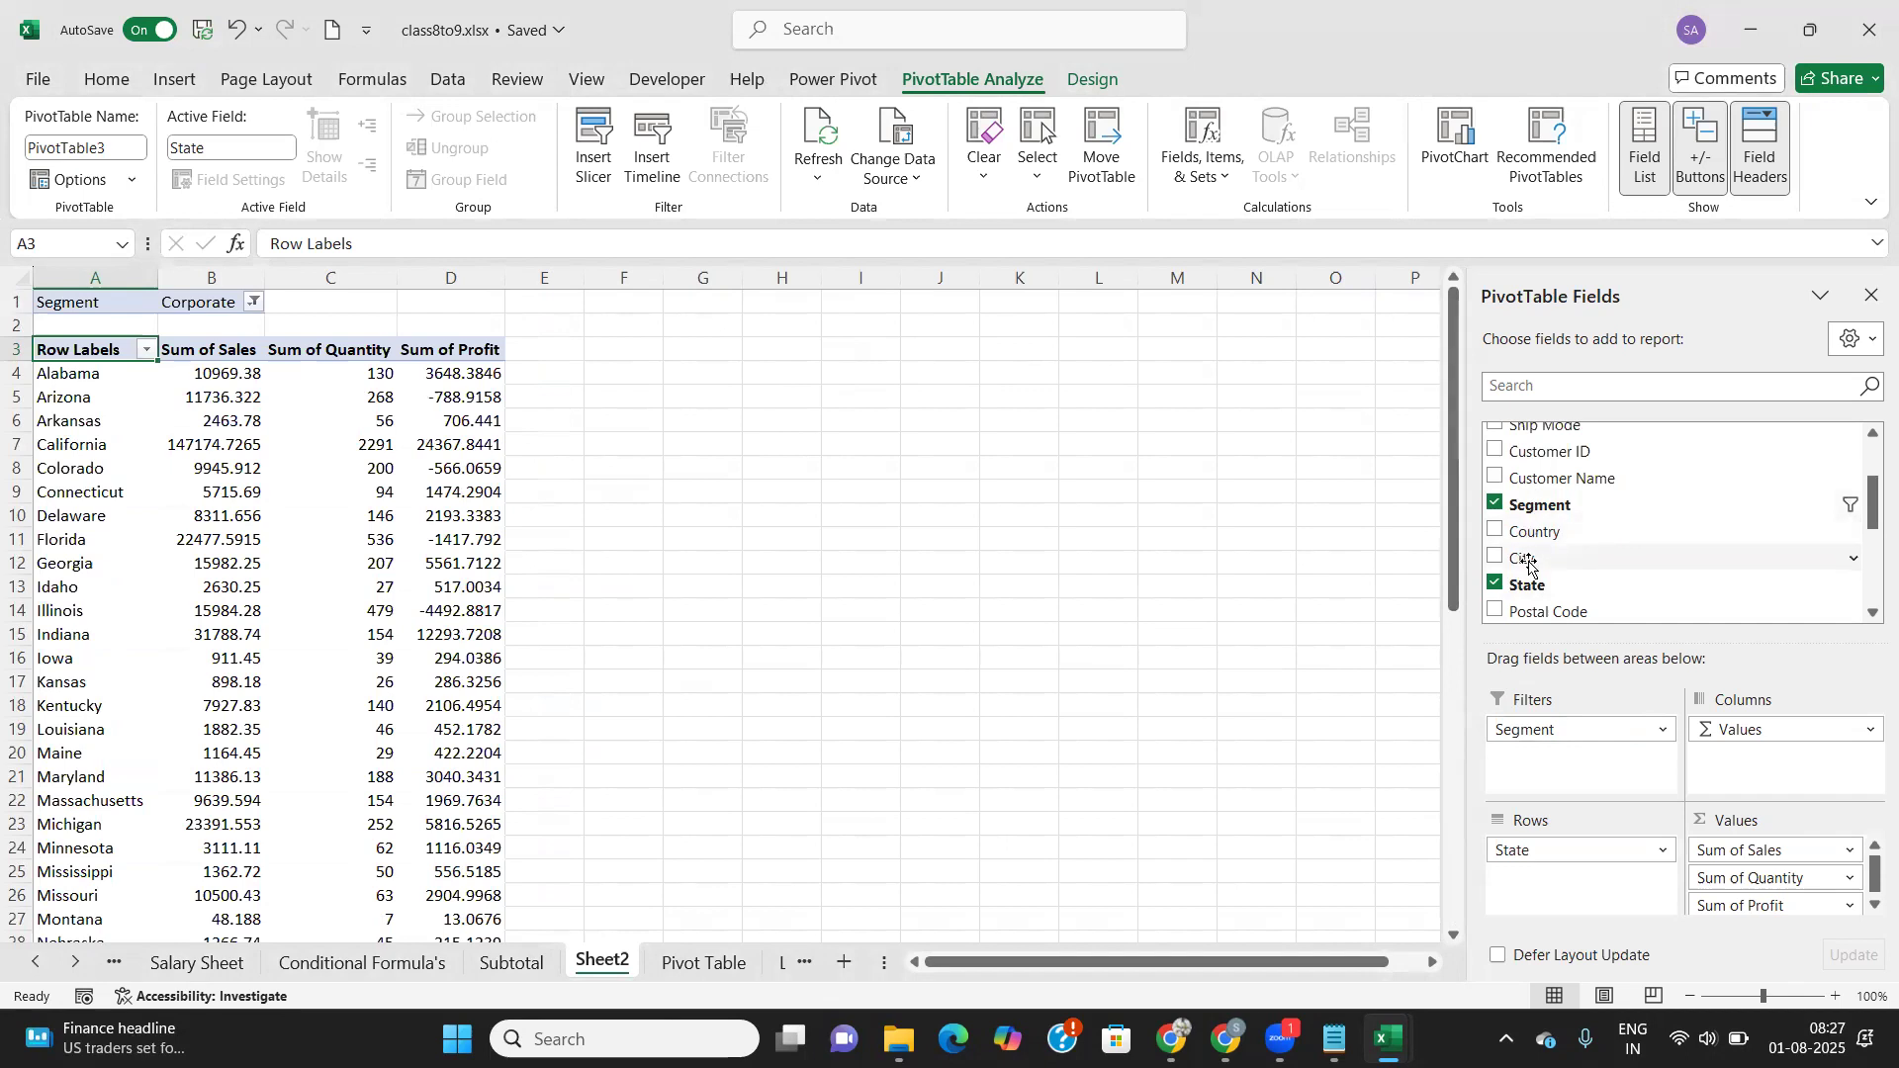
Step: Review the source data on the Pivot Table sheet and compare it with the field list of the PivotTable on Sheet2
{"action": "scroll", "coordinate": [1529, 564], "scroll_direction": "up", "scroll_amount": 2}
{"action": "scroll", "coordinate": [1528, 564], "scroll_direction": "down", "scroll_amount": 2}
{"action": "left_click", "coordinate": [704, 962]}
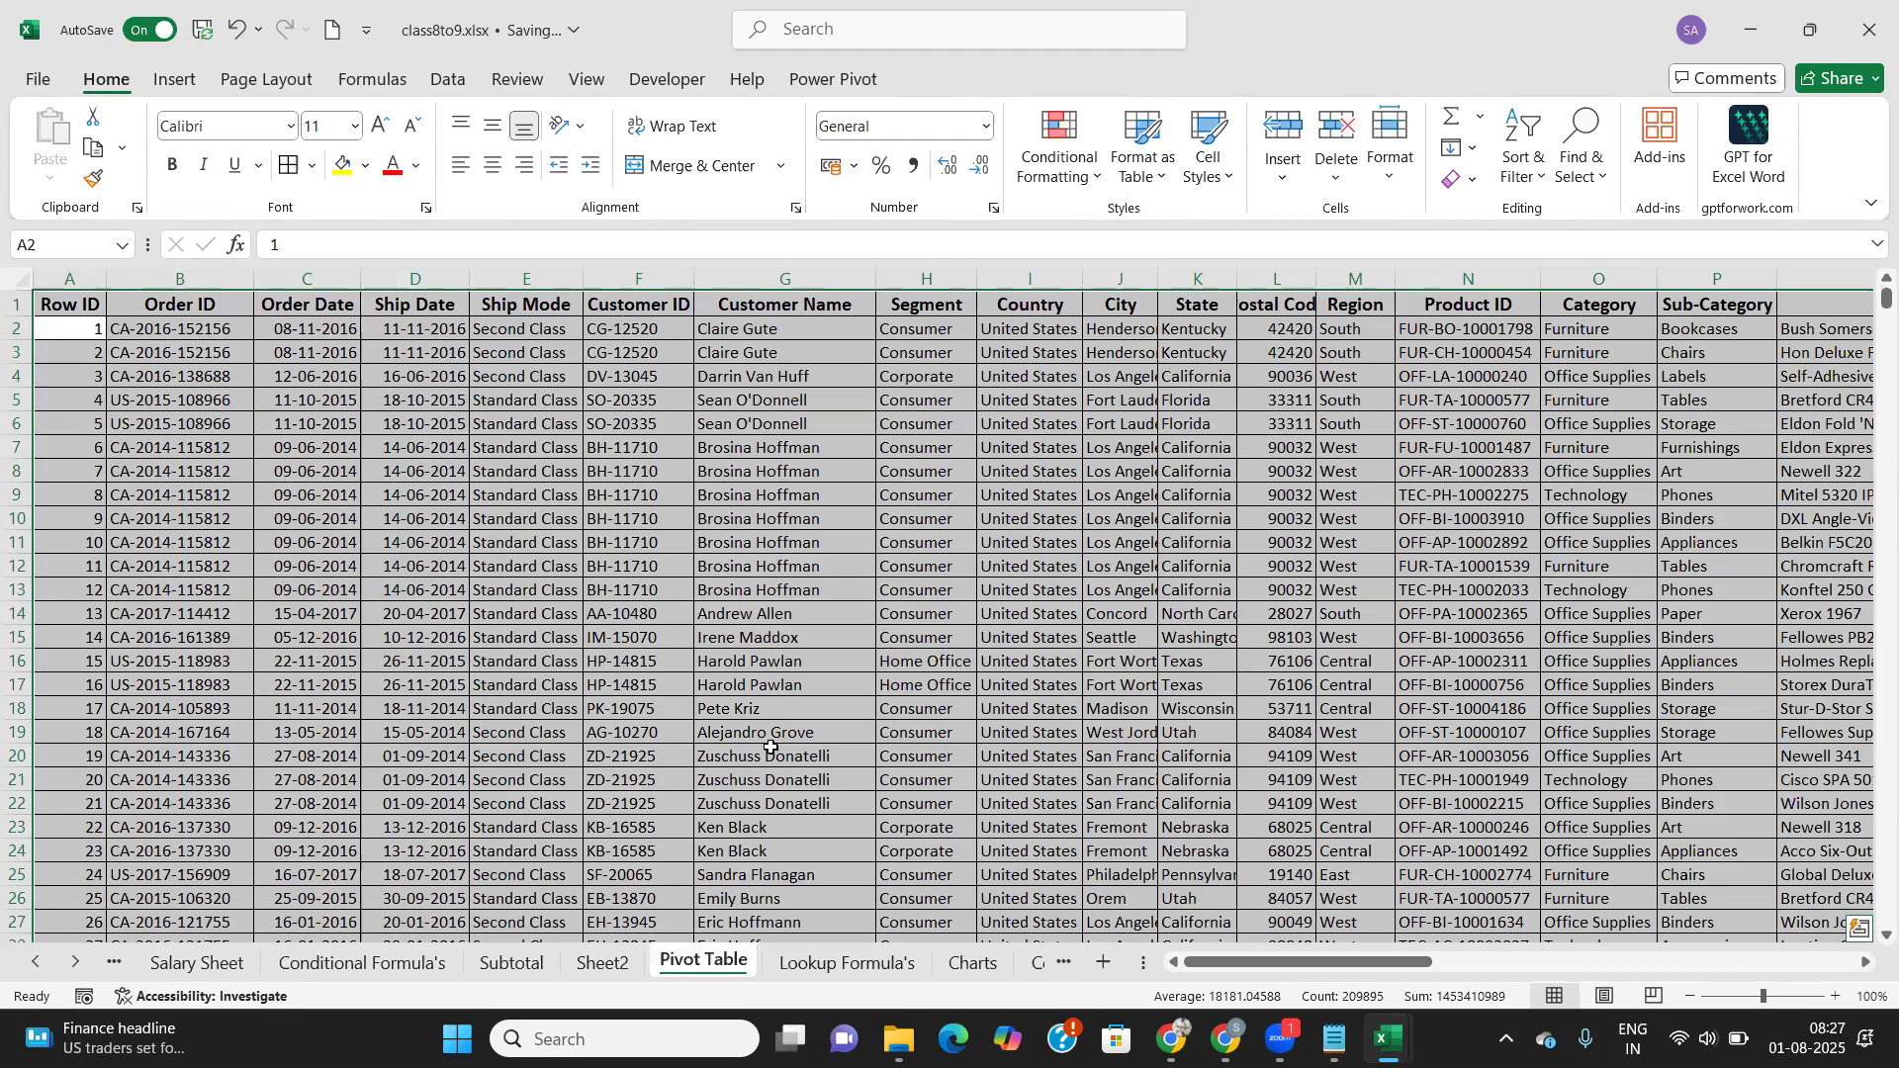
{"action": "left_click", "coordinate": [596, 961]}
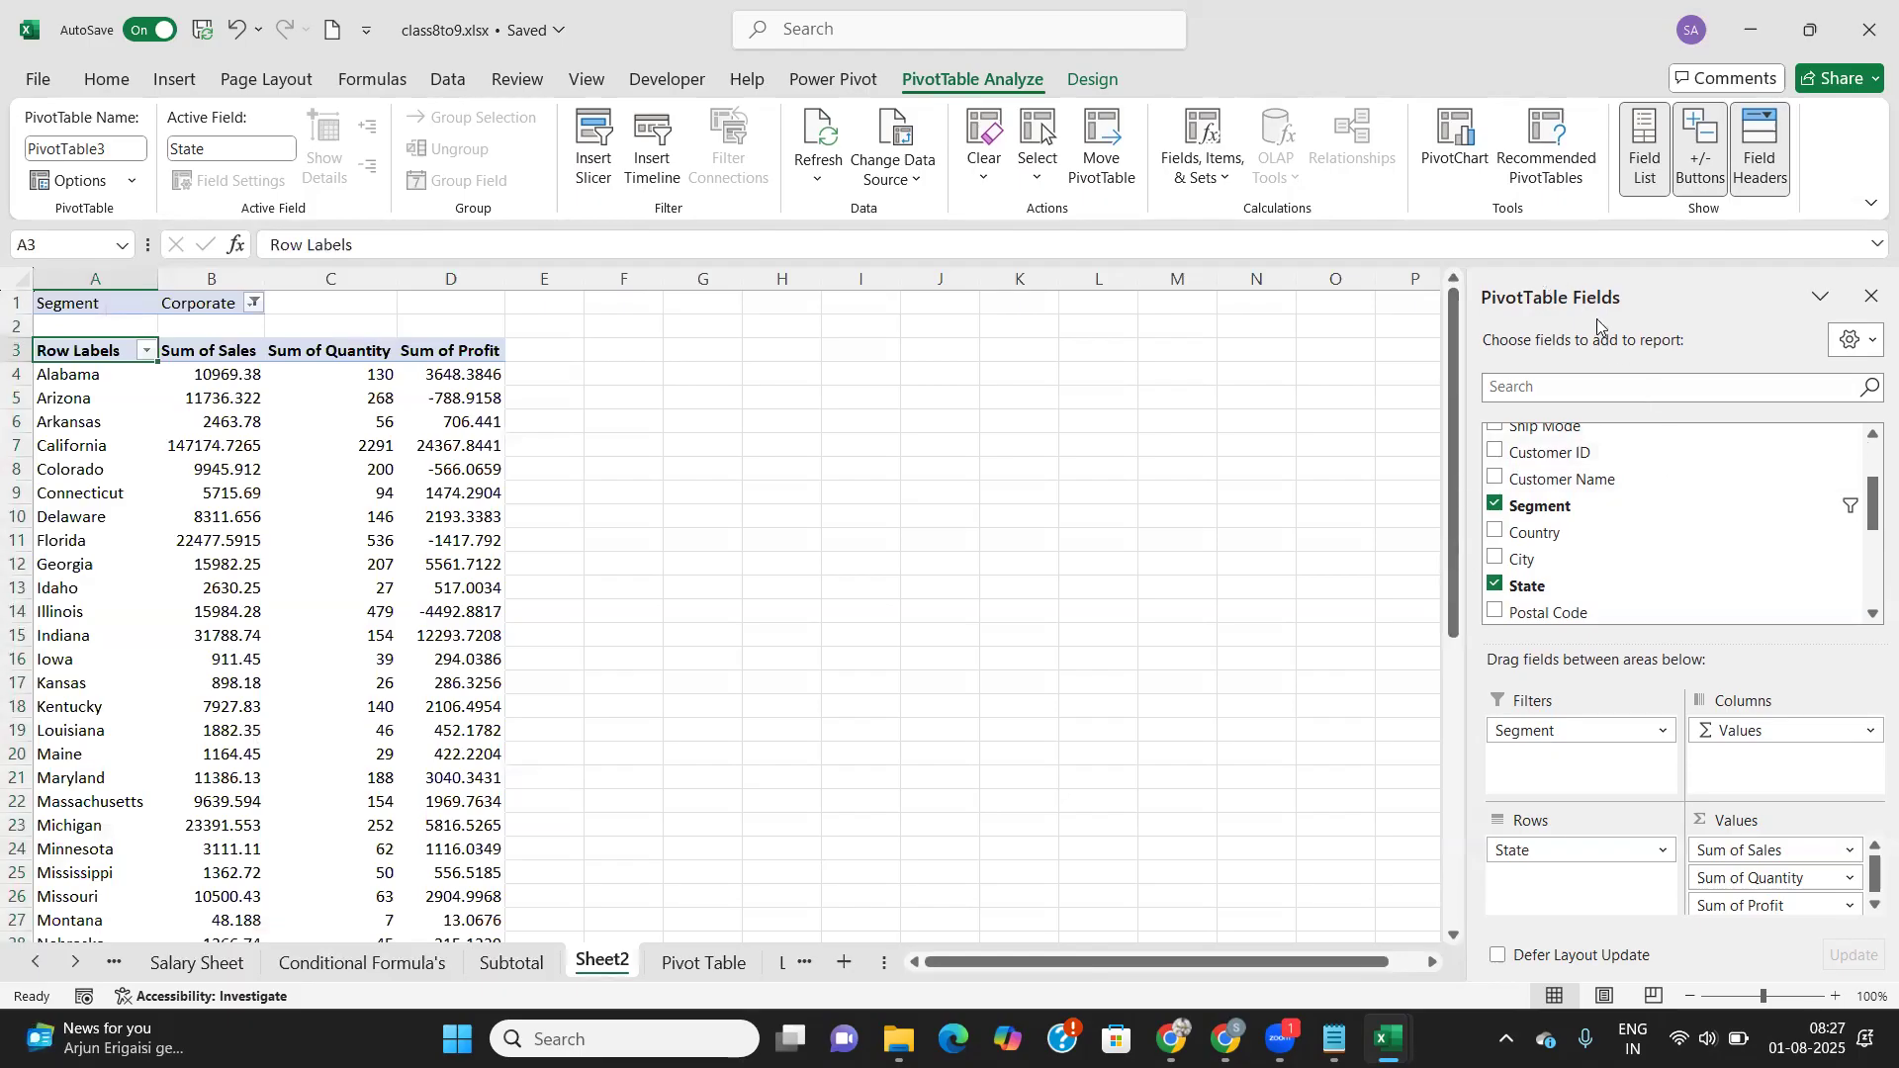
{"action": "scroll", "coordinate": [1563, 500], "scroll_direction": "up", "scroll_amount": 2}
{"action": "scroll", "coordinate": [1565, 524], "scroll_direction": "down", "scroll_amount": 5}
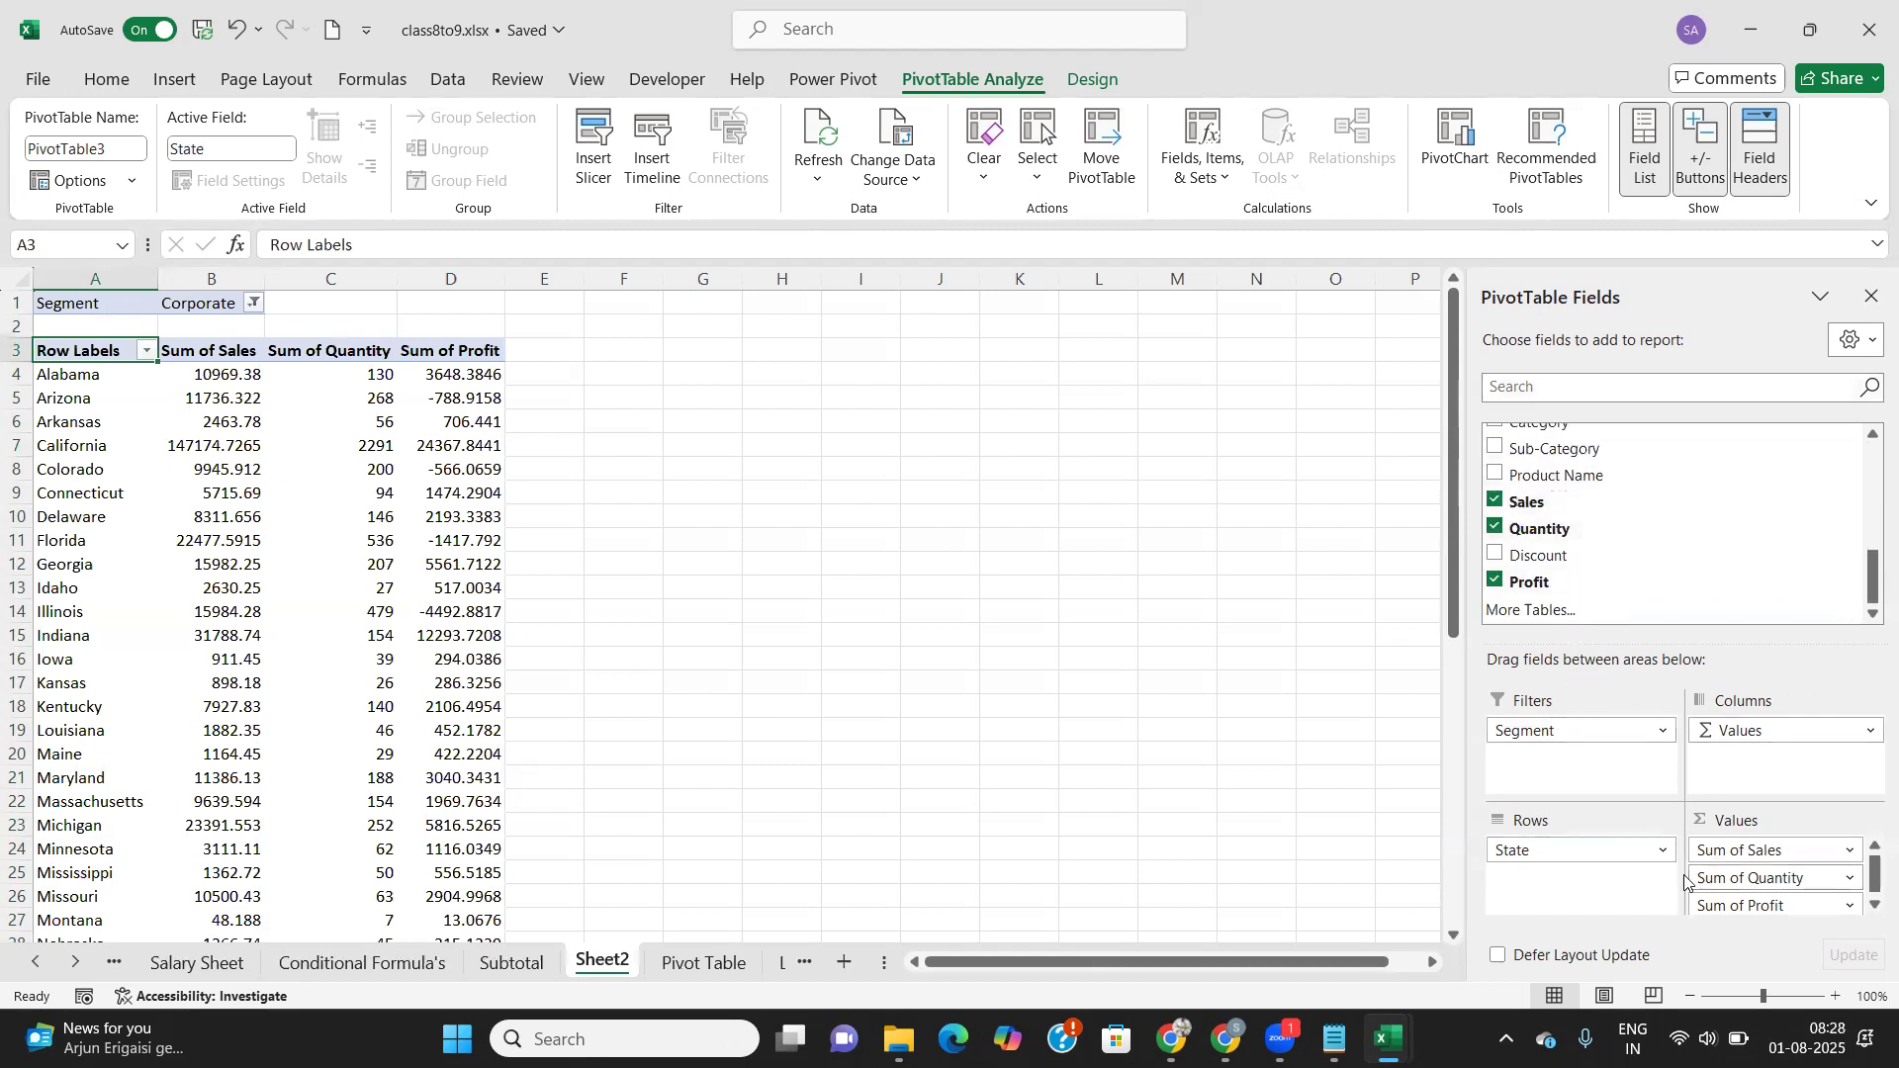
Step: Lay out the PivotTable Fields pane with fields and areas side by side, followed by the fields section only
{"action": "left_click", "coordinate": [1868, 341]}
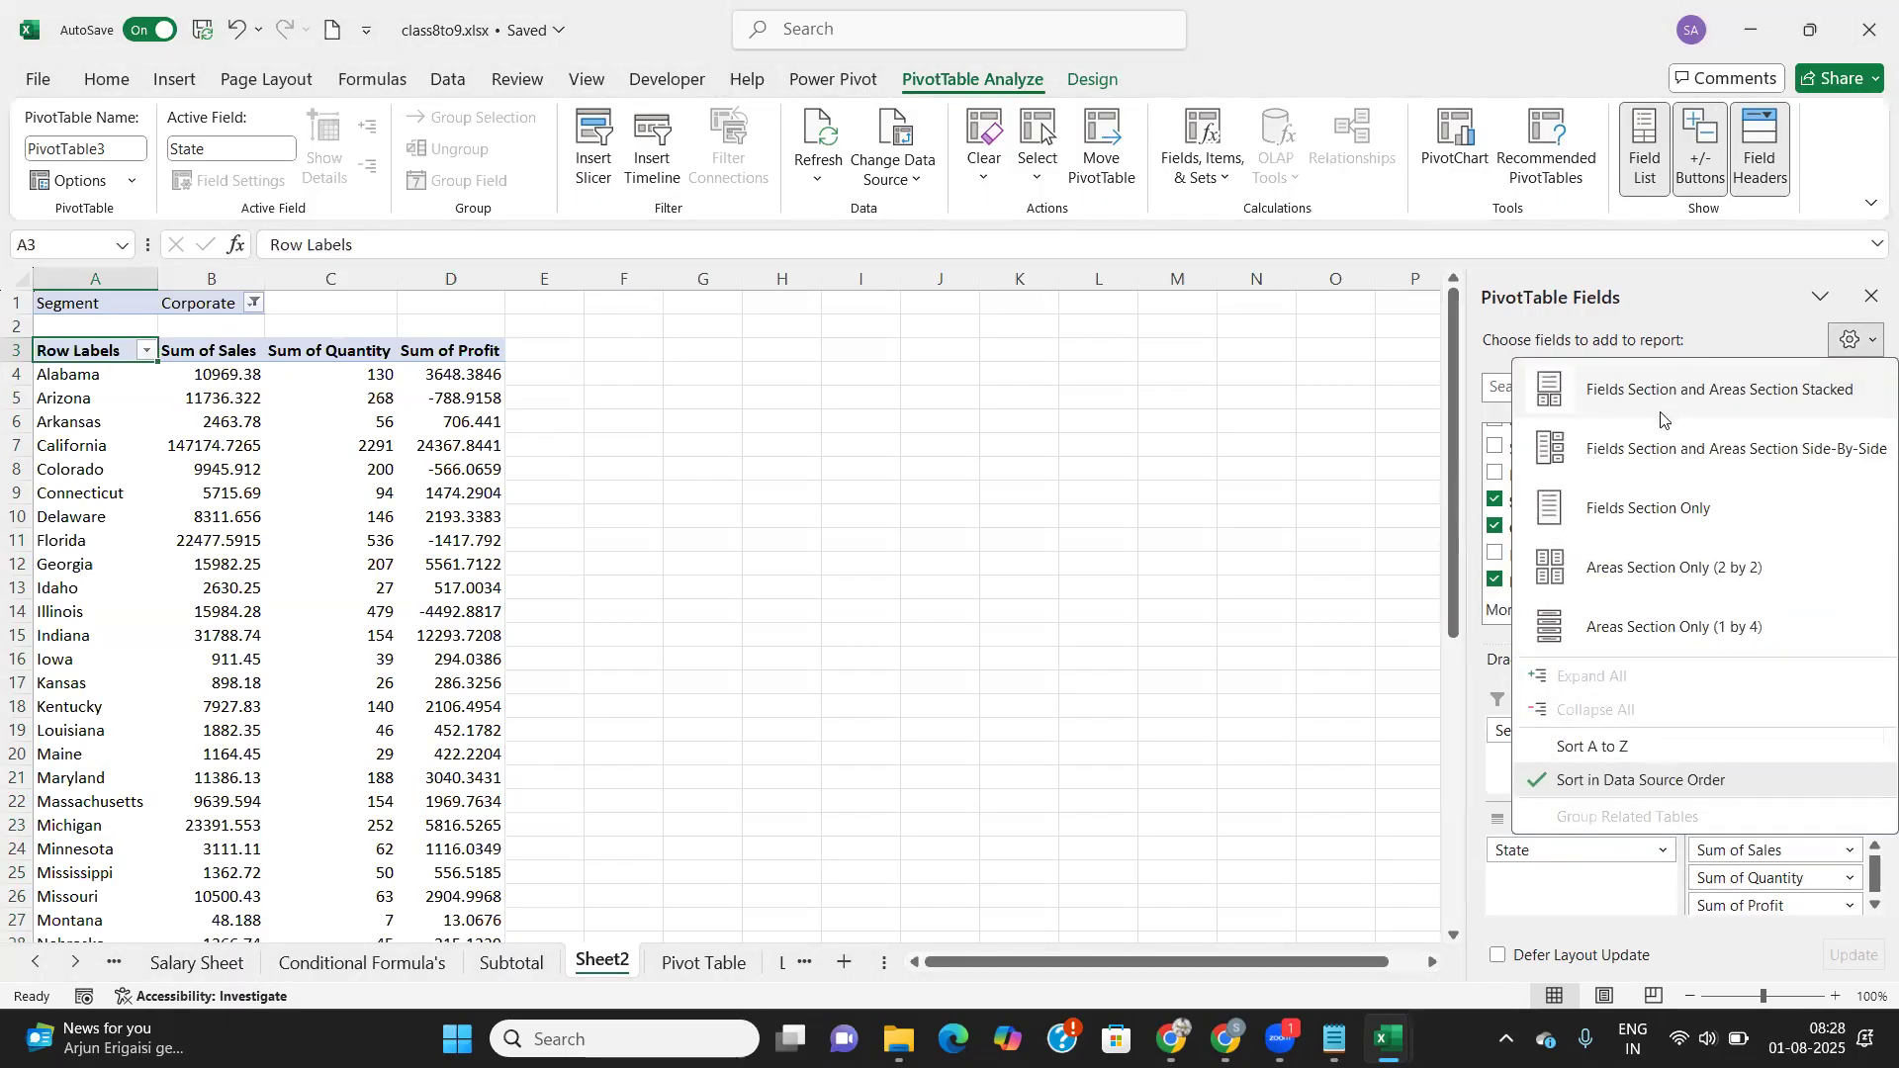
{"action": "left_click", "coordinate": [1652, 451]}
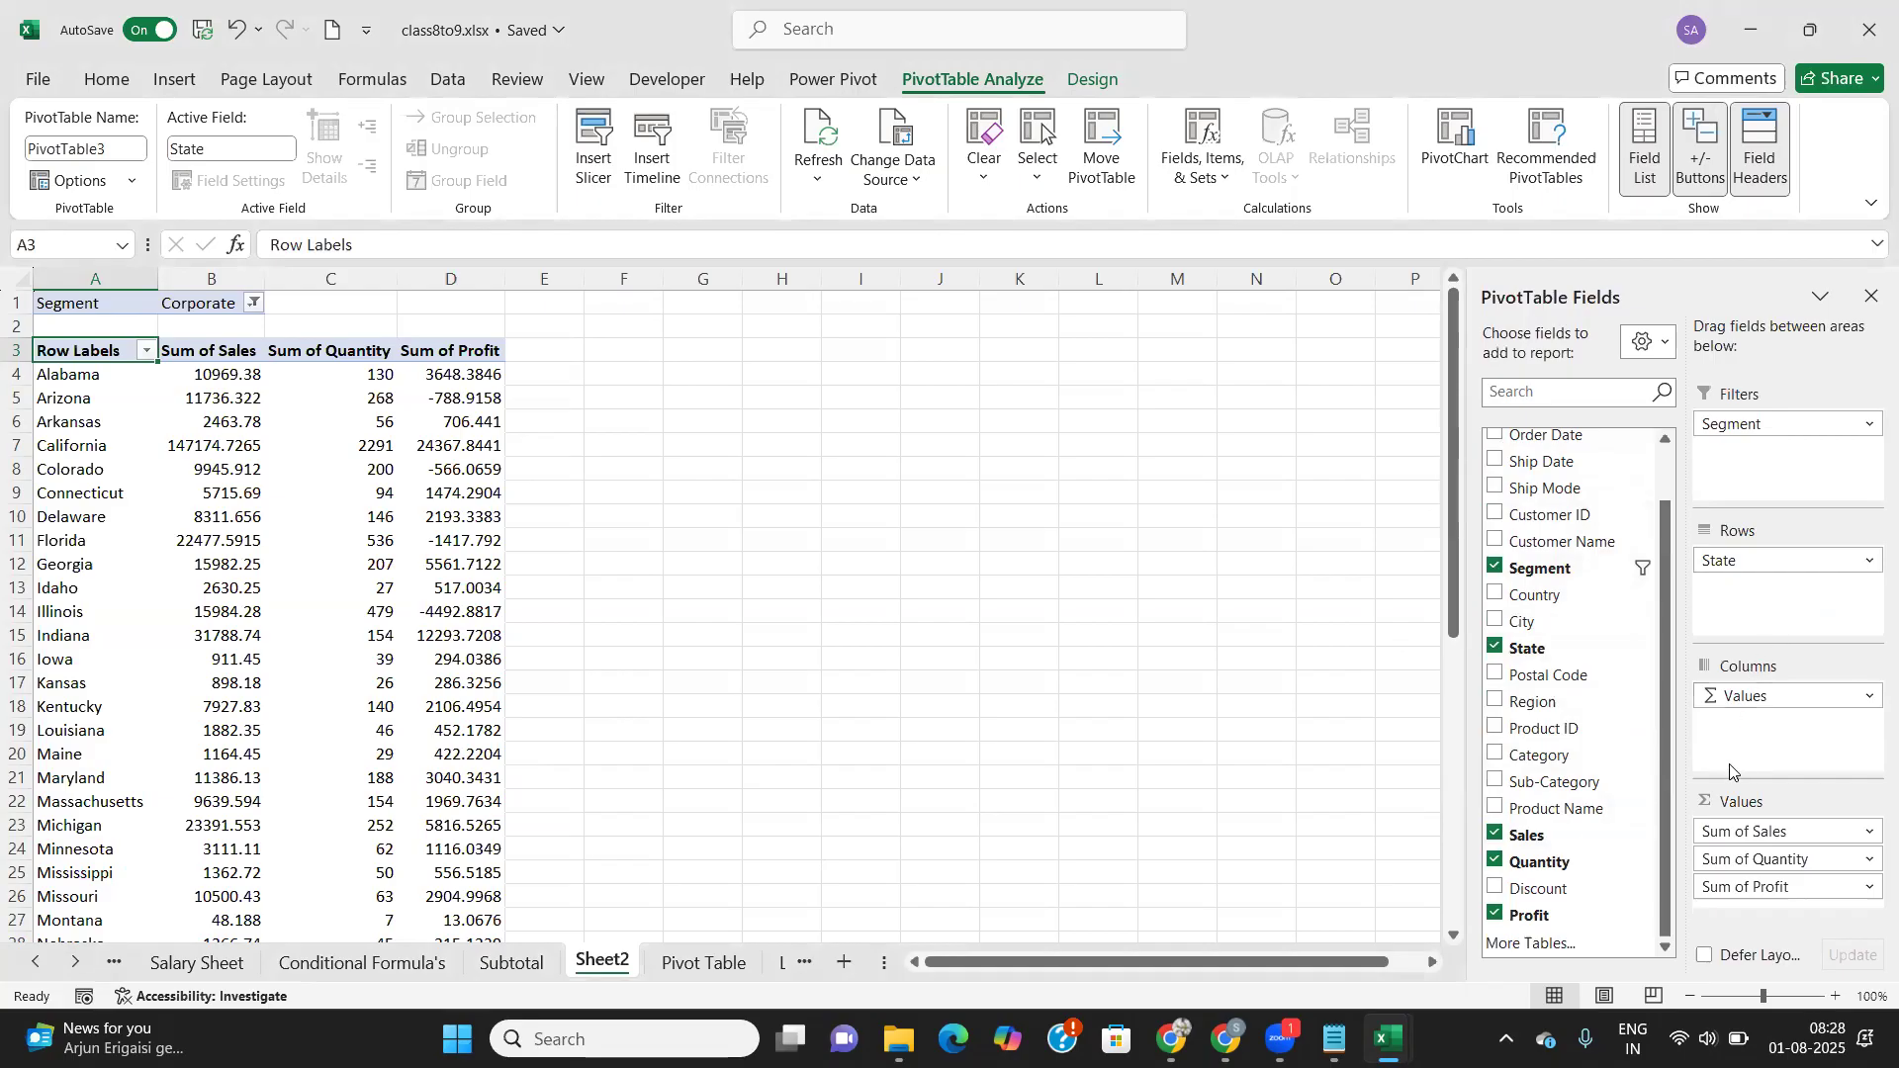
{"action": "left_click", "coordinate": [1667, 342]}
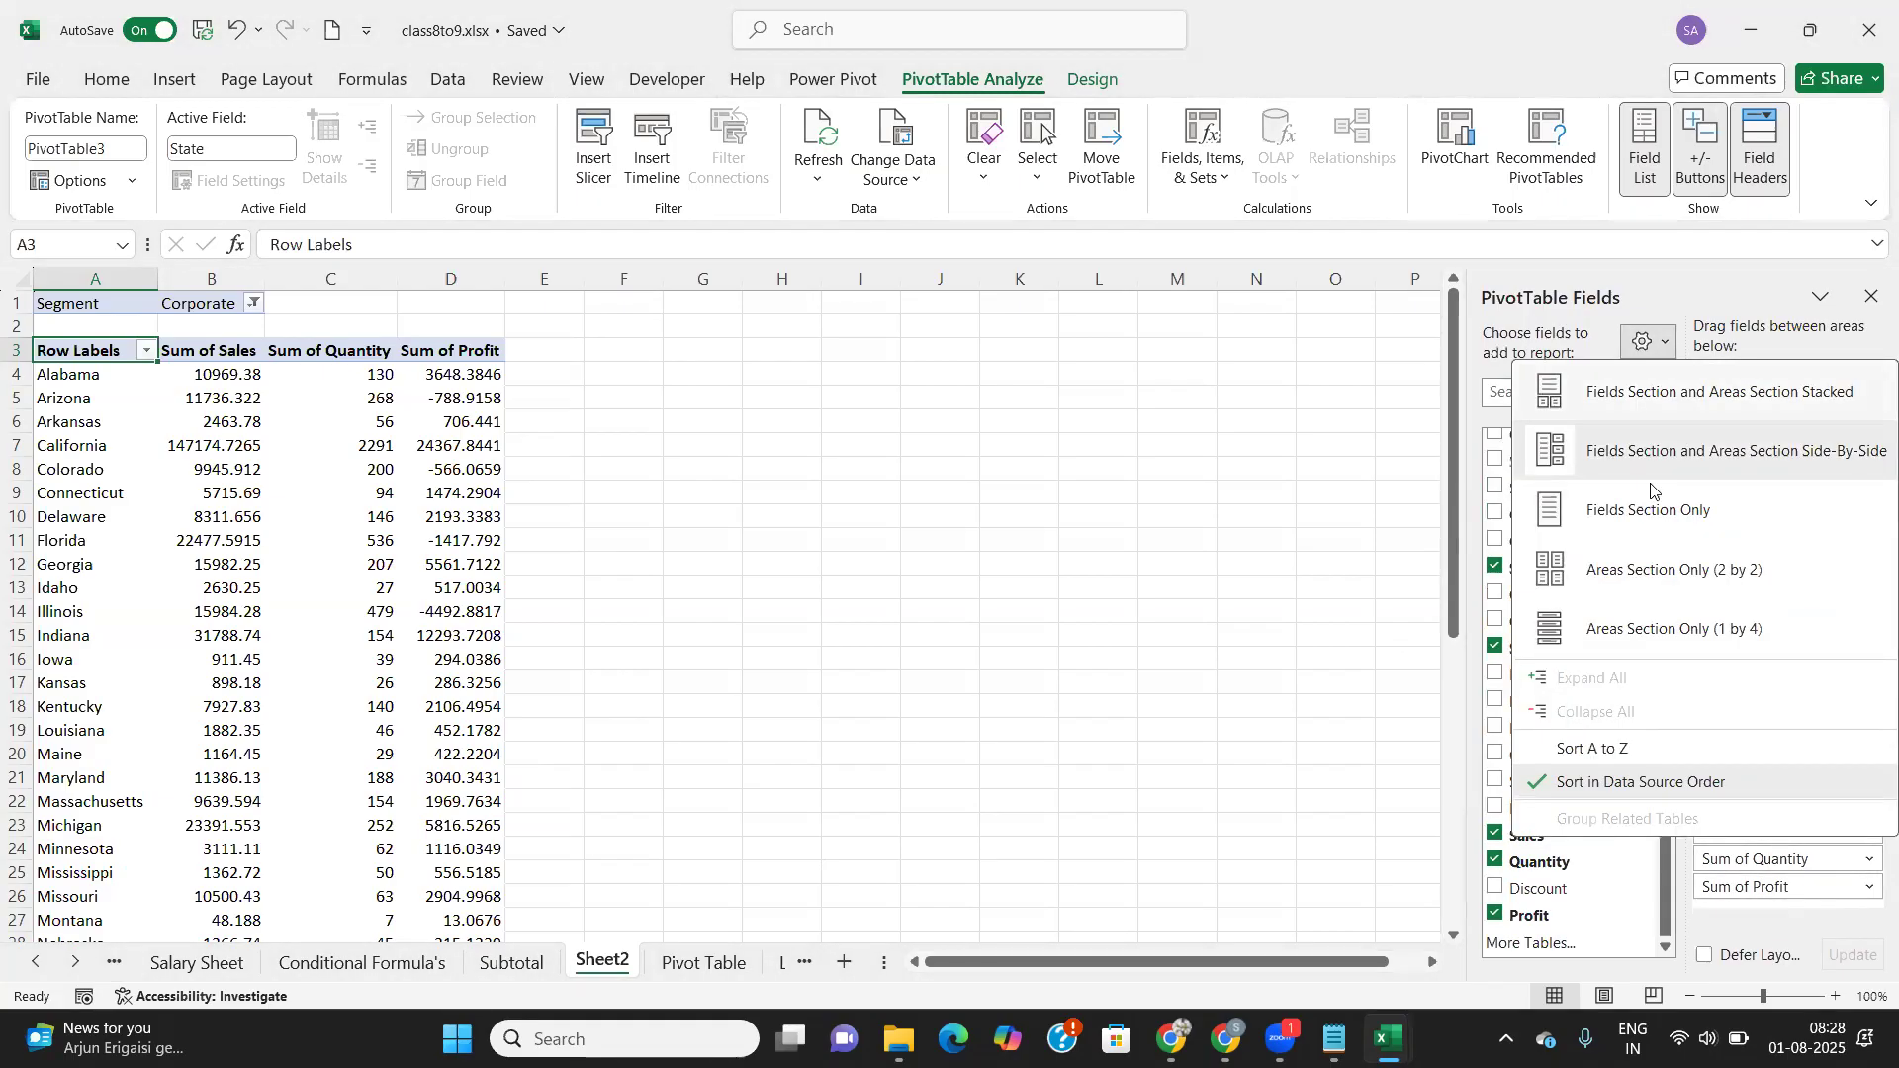
{"action": "left_click", "coordinate": [1641, 512]}
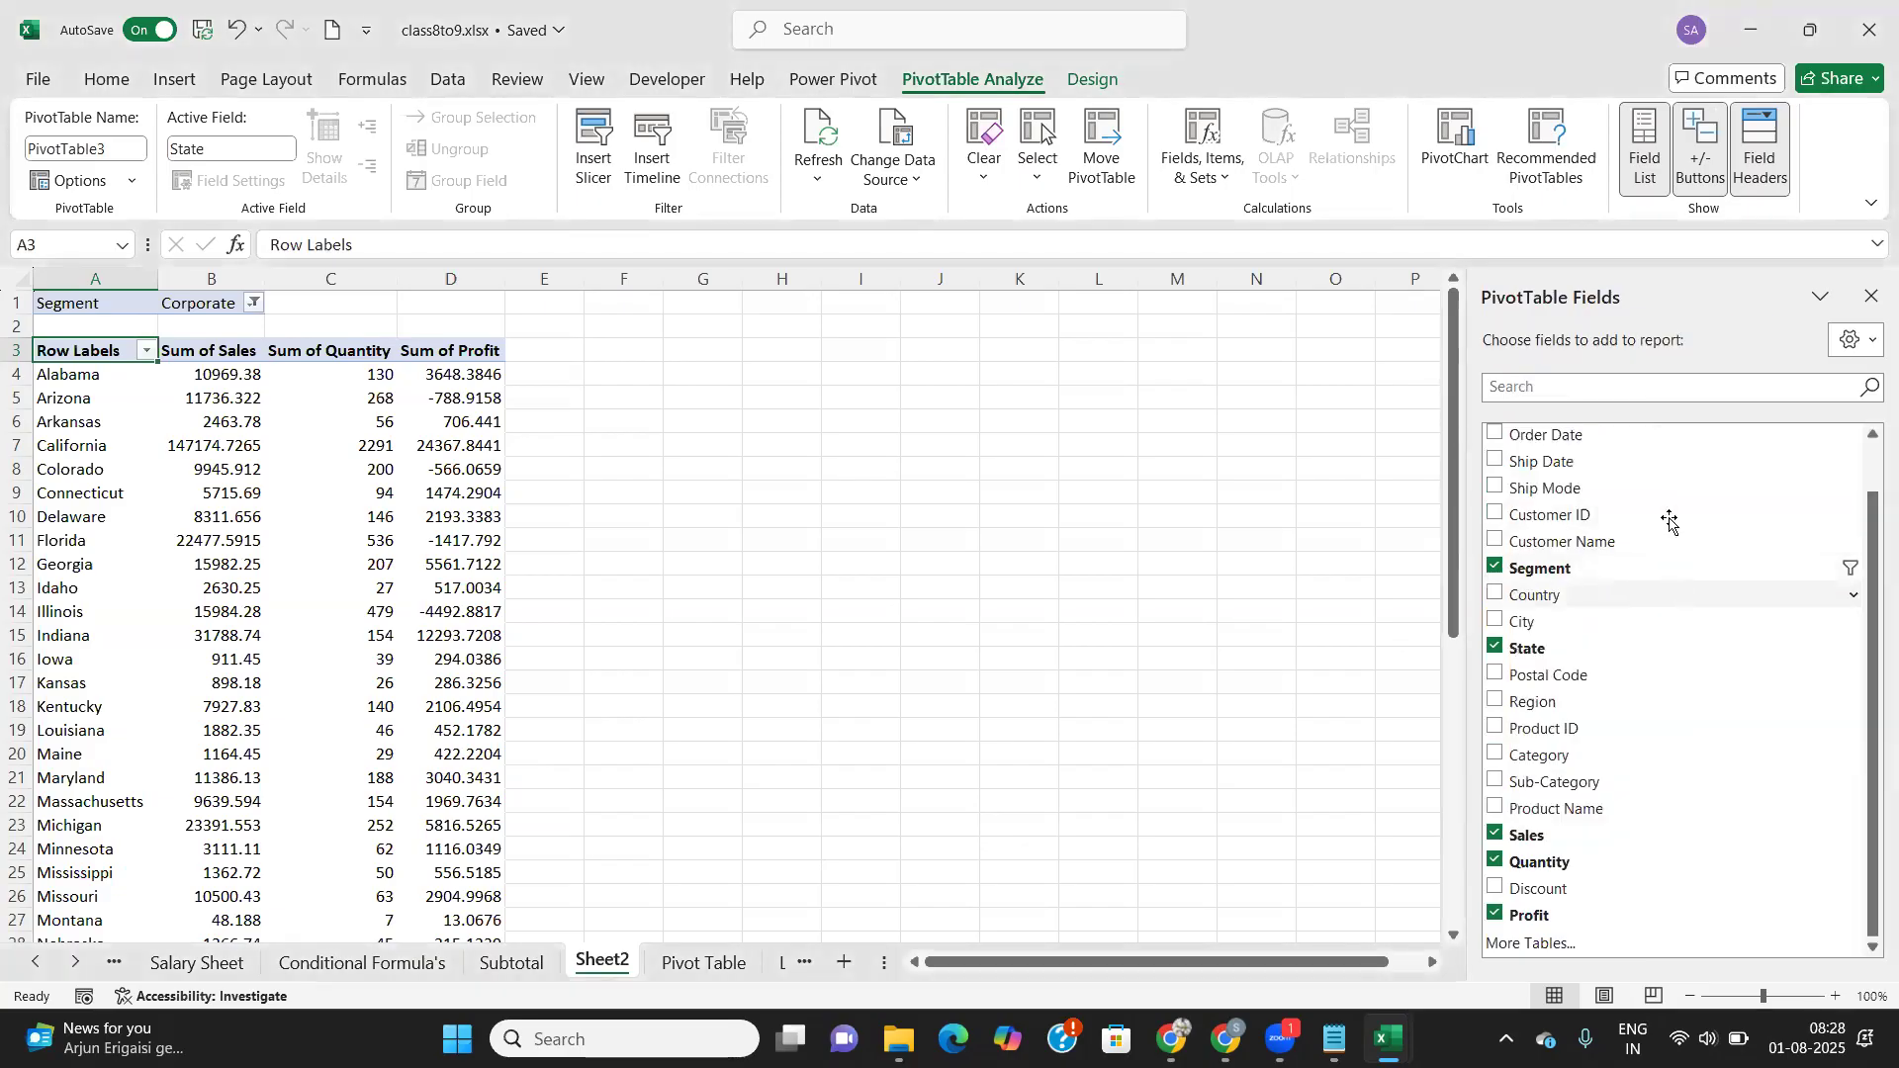
Step: Show only the areas section in the PivotTable Fields pane, first as 2 by 2 and then as 1 by 4
{"action": "left_click", "coordinate": [1859, 340]}
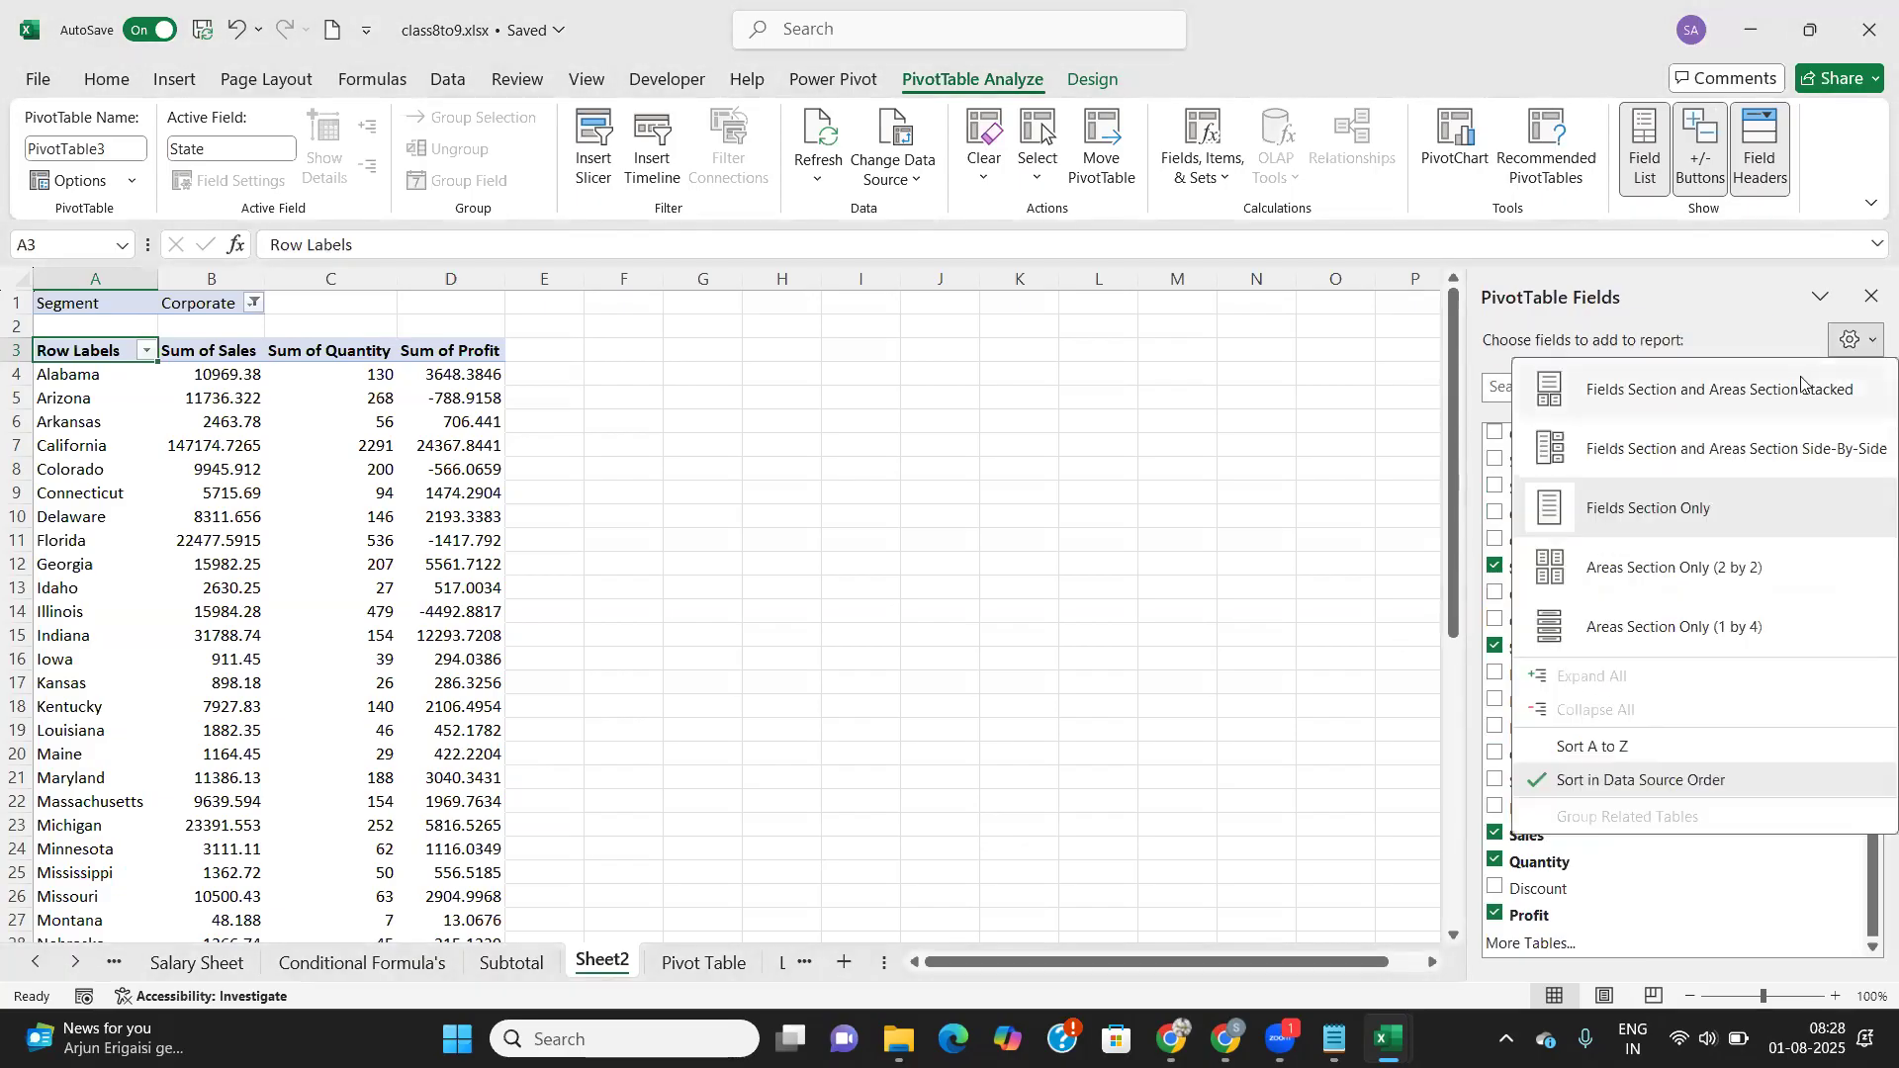
{"action": "left_click", "coordinate": [1661, 577]}
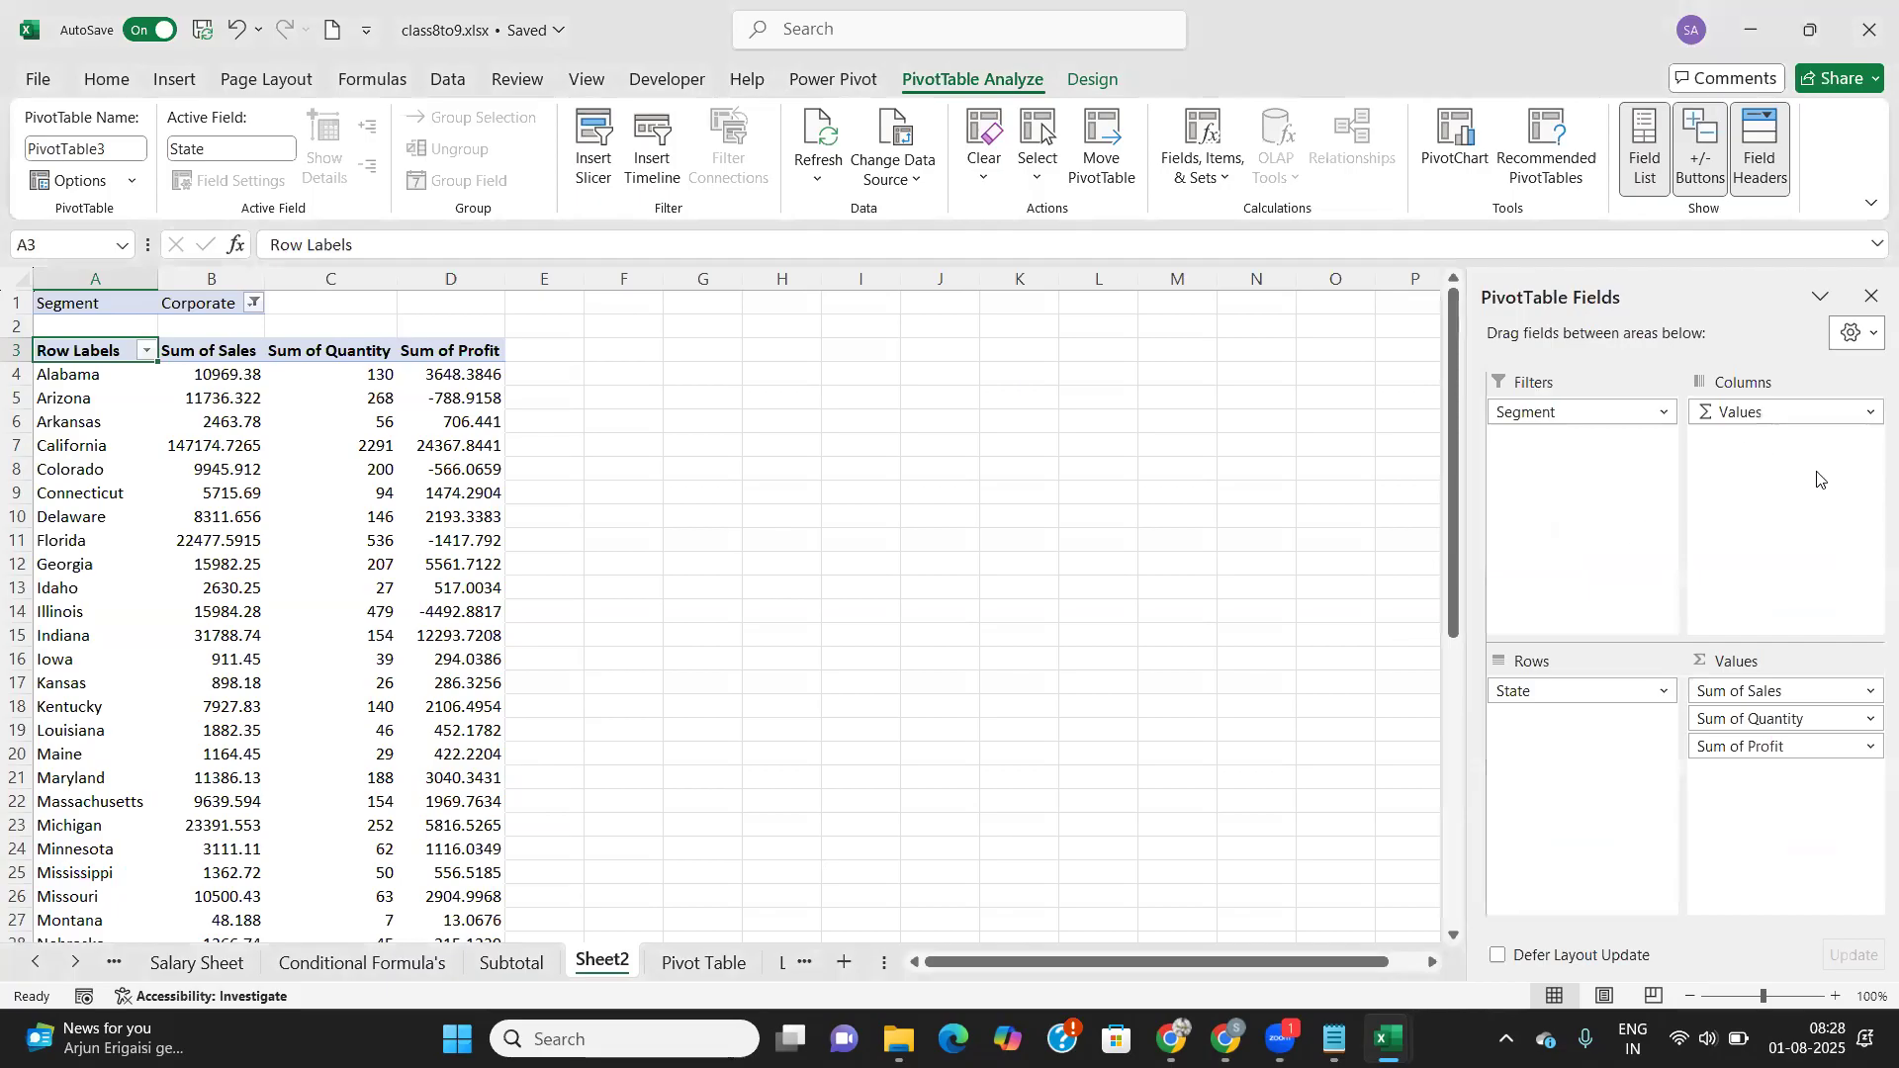
{"action": "left_click", "coordinate": [1870, 333]}
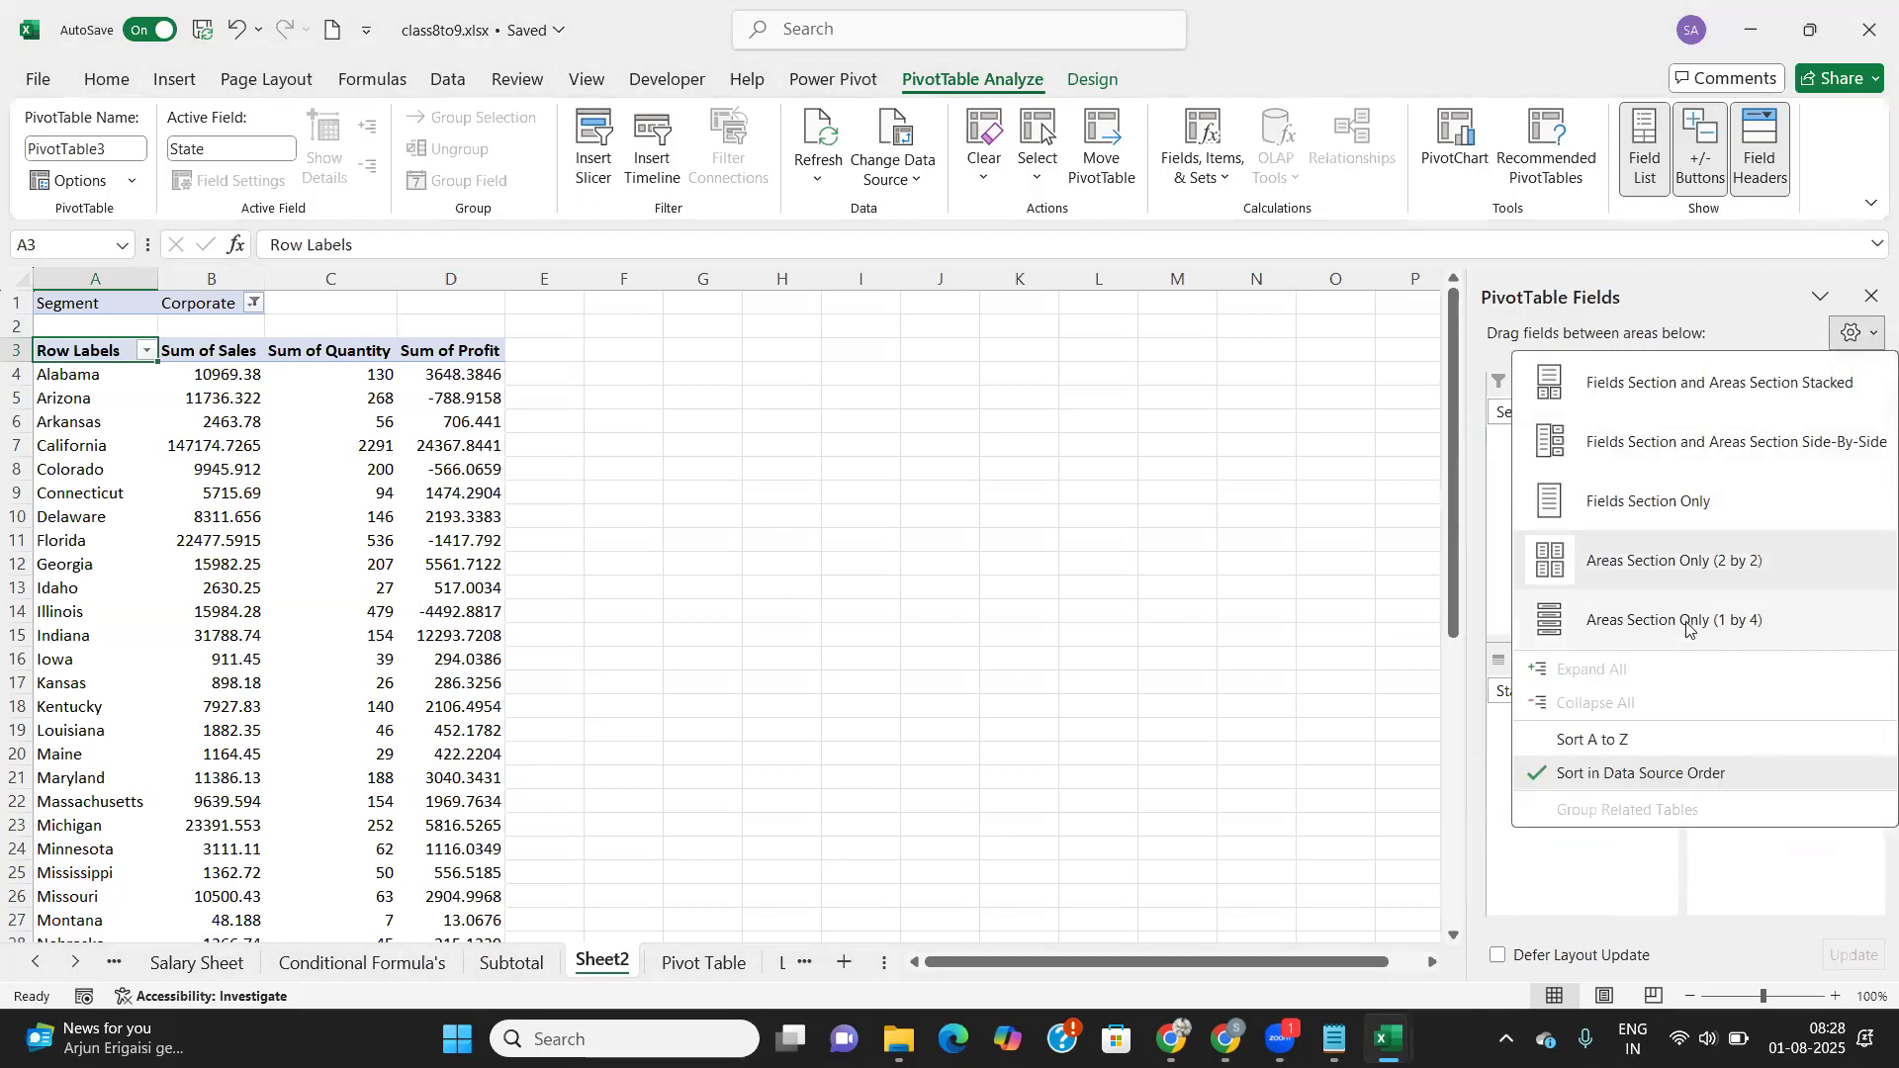
{"action": "left_click", "coordinate": [1682, 625]}
Step: Return the PivotTable Fields pane to the stacked fields and areas layout and look through its field list
{"action": "left_click", "coordinate": [1871, 335]}
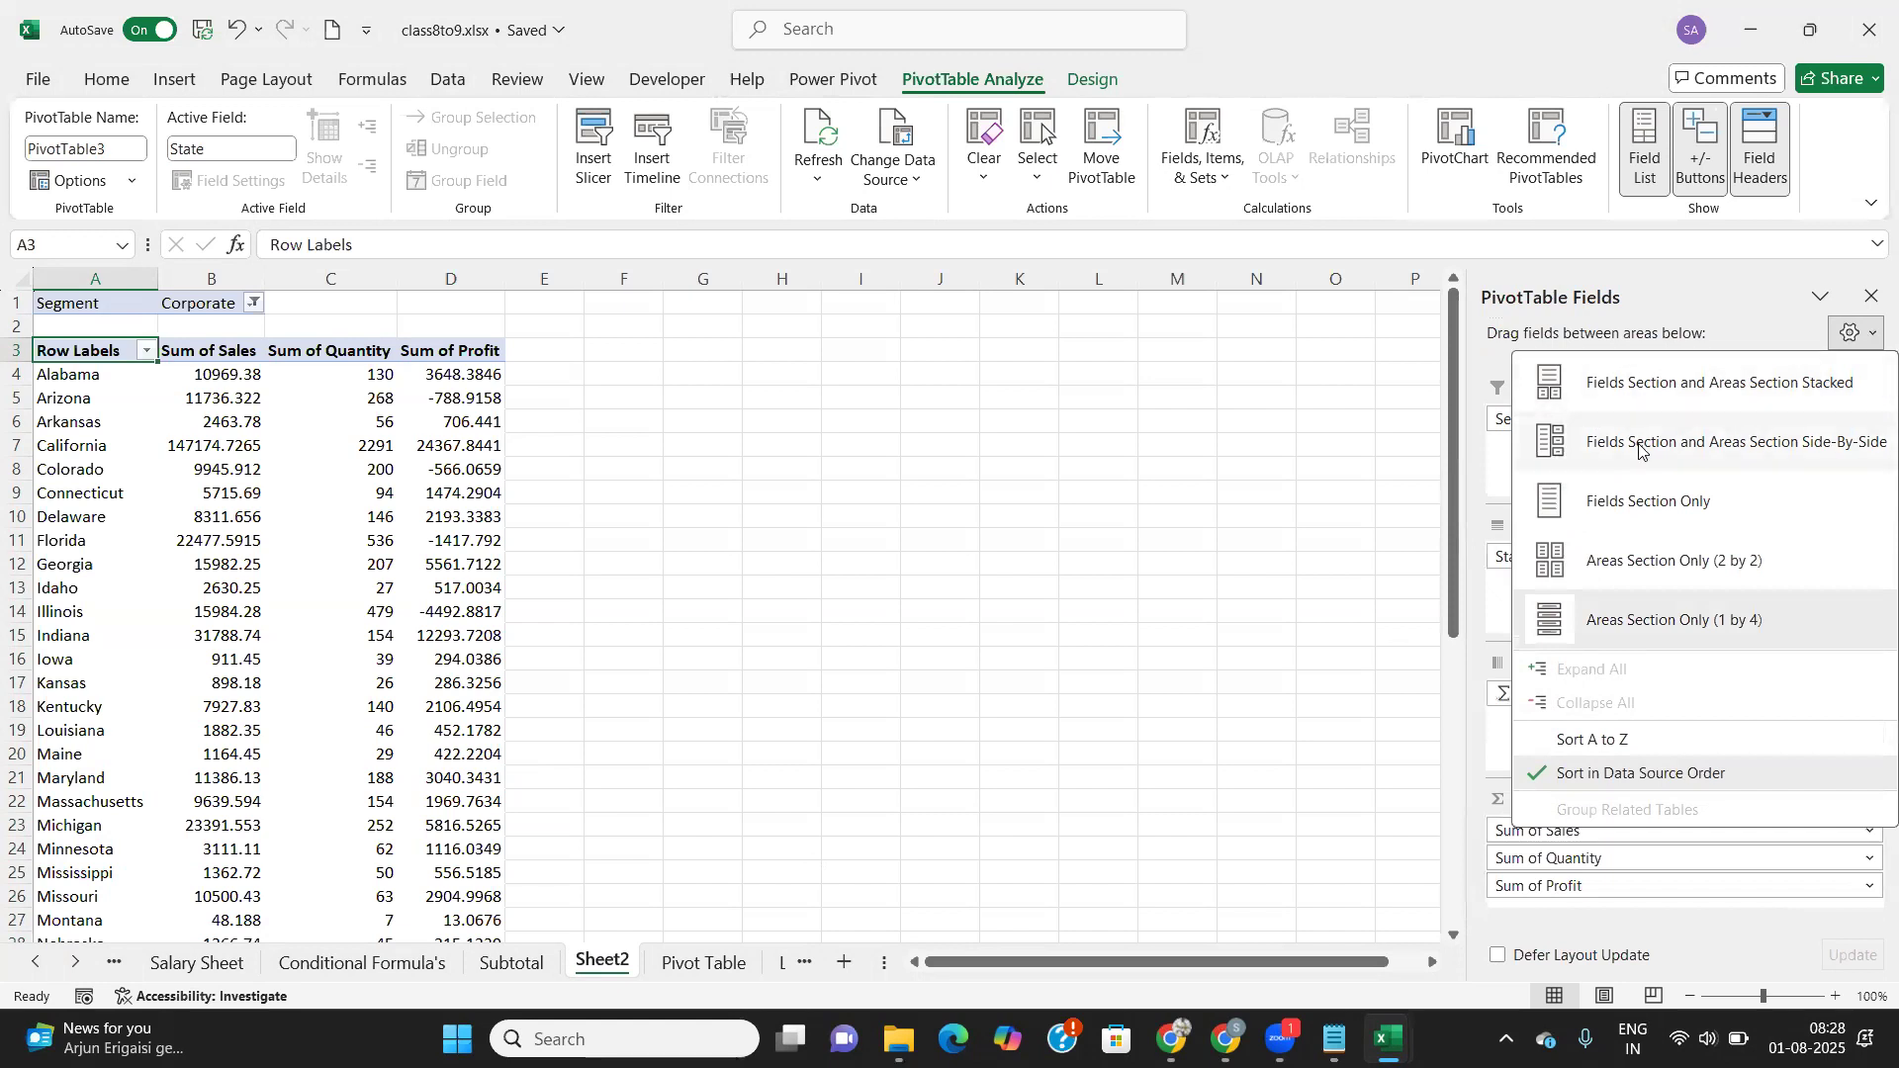
{"action": "left_click", "coordinate": [1649, 386]}
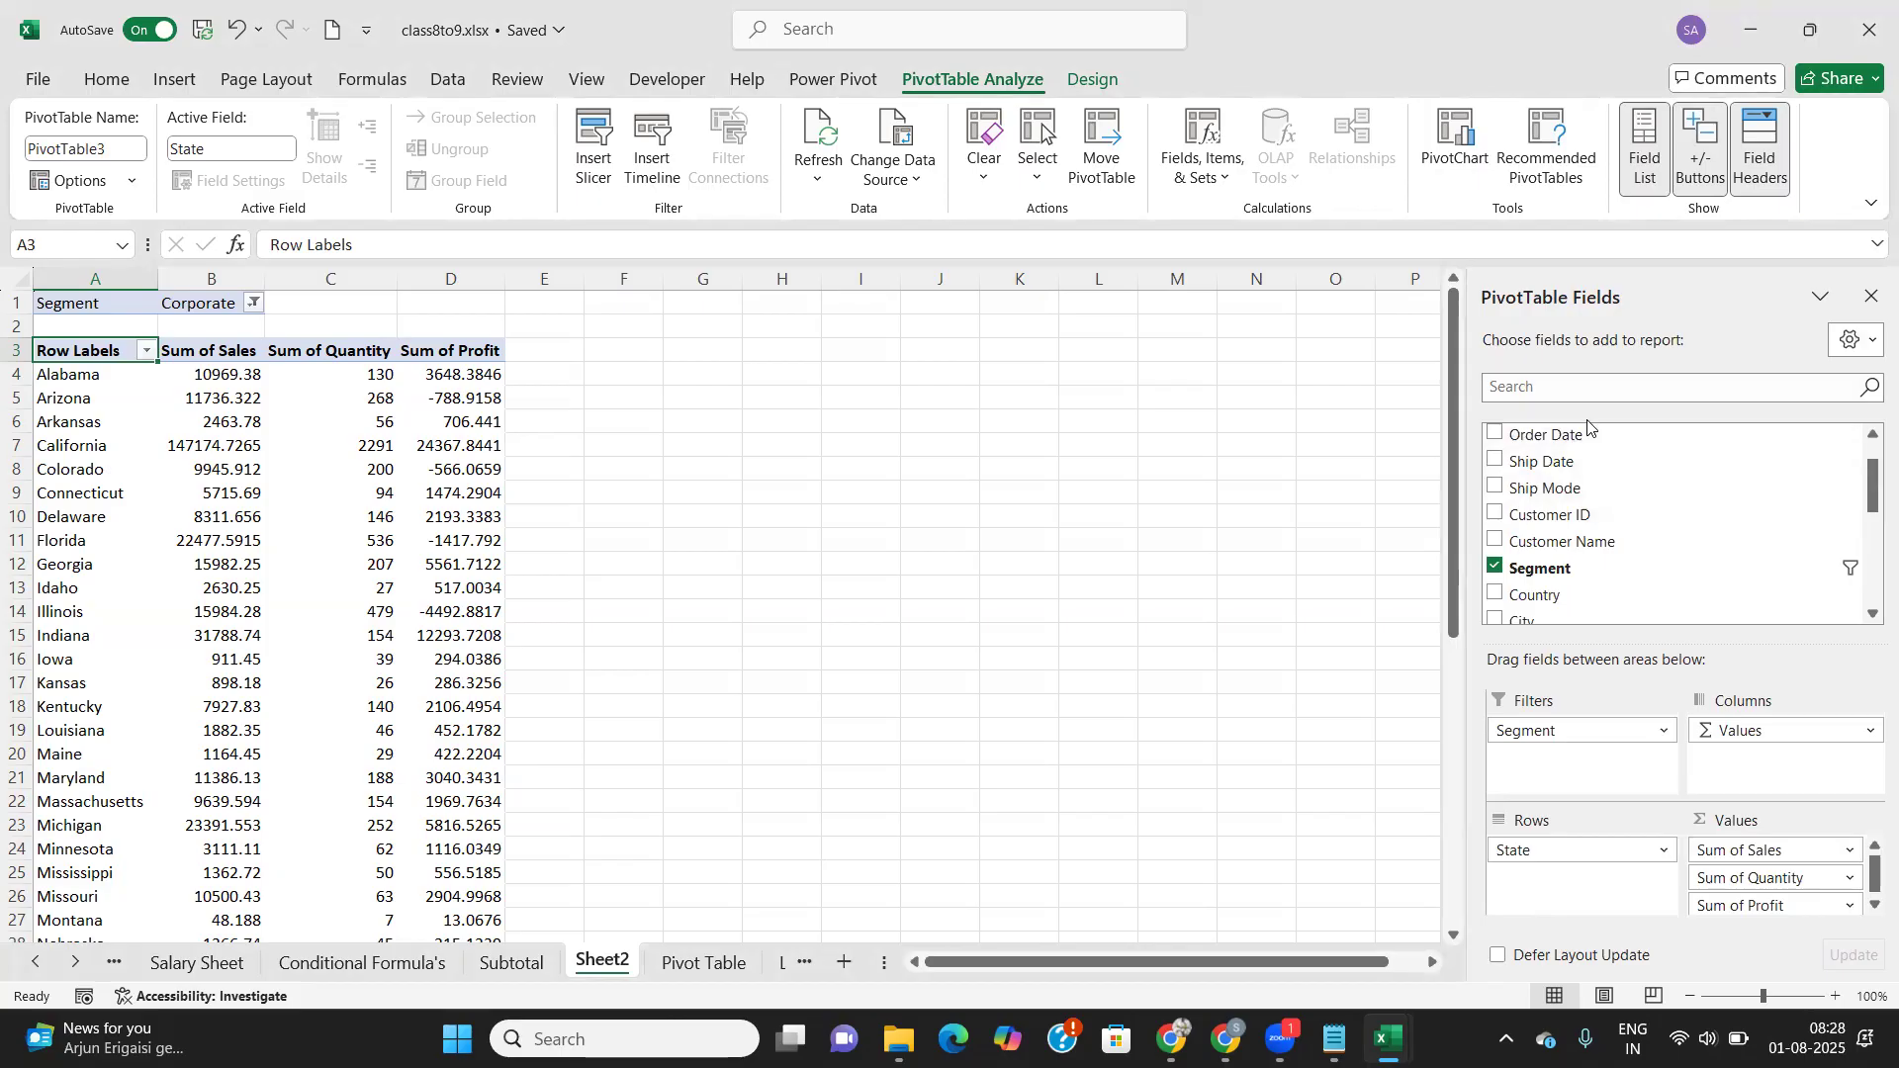
{"action": "scroll", "coordinate": [1587, 541], "scroll_direction": "down", "scroll_amount": 2}
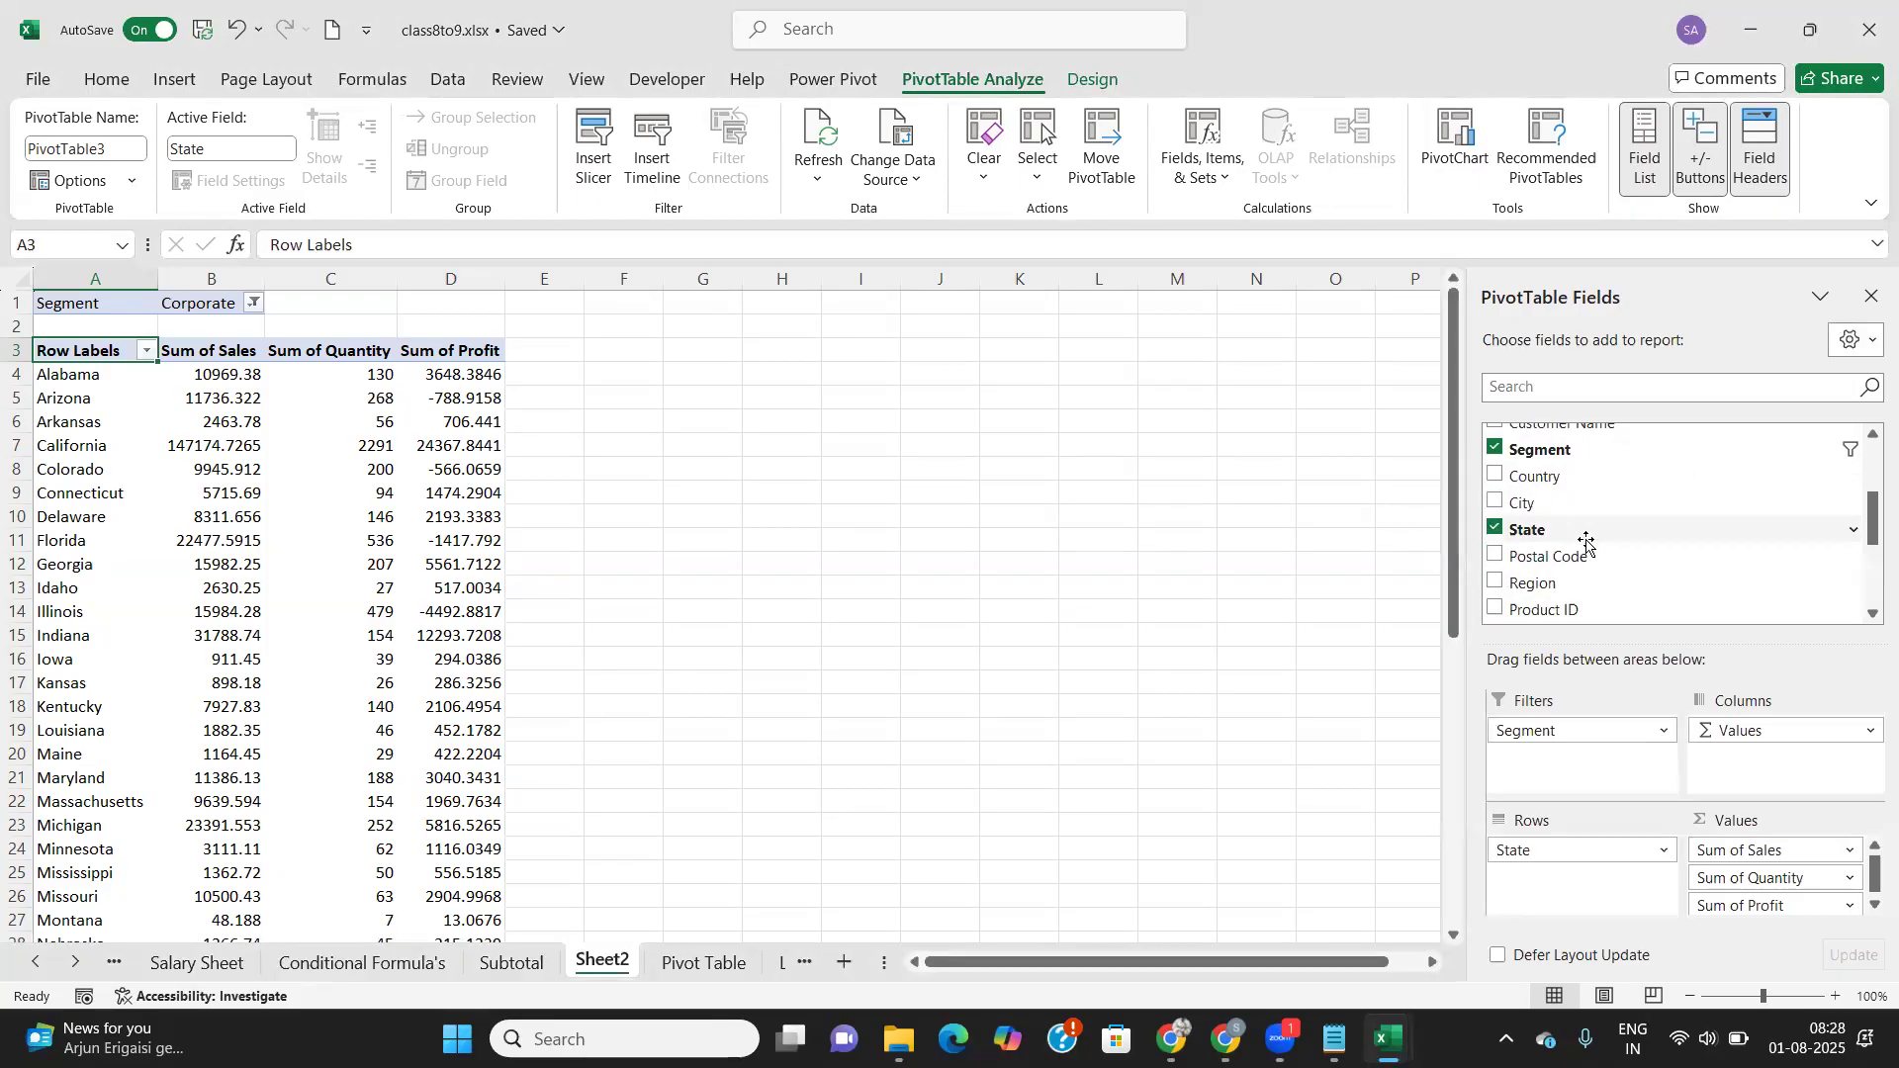
{"action": "scroll", "coordinate": [1587, 541], "scroll_direction": "up", "scroll_amount": 2}
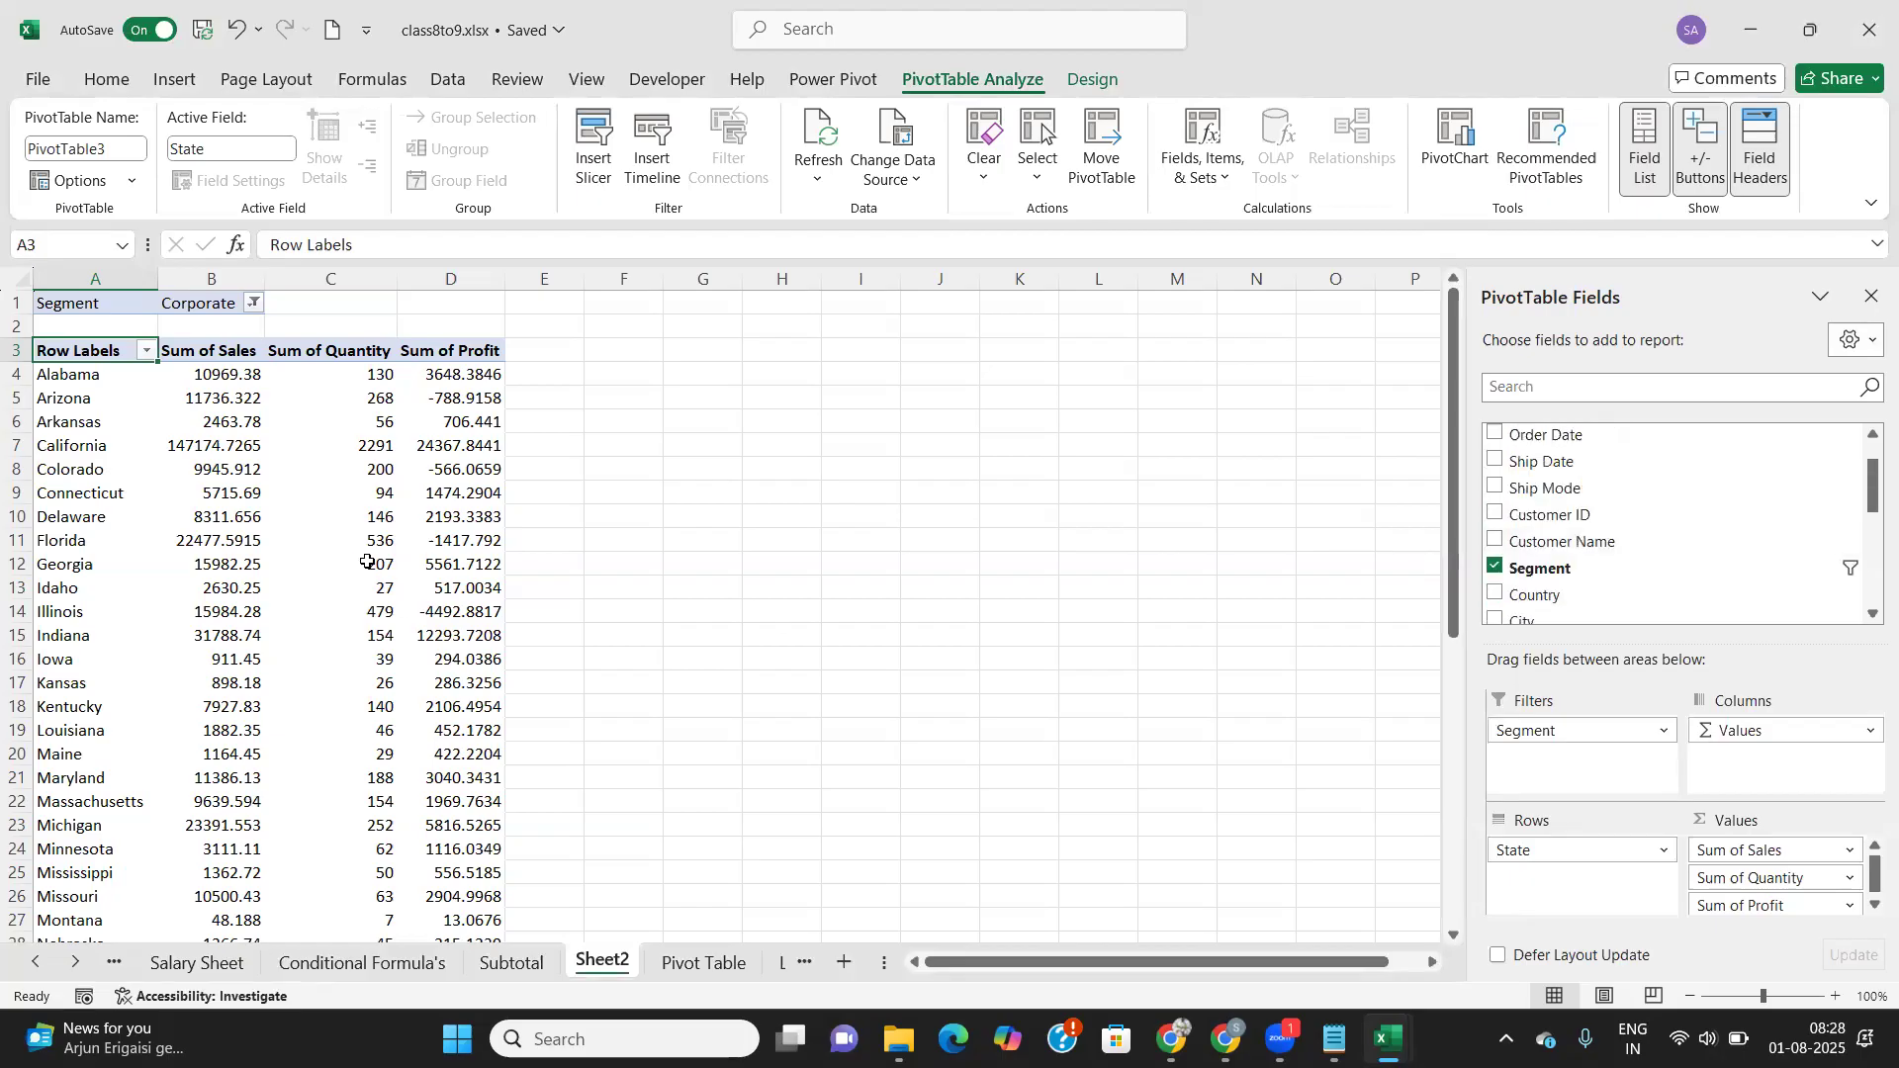
Step: Compare which PivotTable tools are available with an empty cell outside the PivotTable selected and with a state cell inside it selected
{"action": "left_click", "coordinate": [683, 555]}
{"action": "left_click", "coordinate": [787, 445]}
{"action": "key", "text": "Down"}
{"action": "key", "text": "Down"}
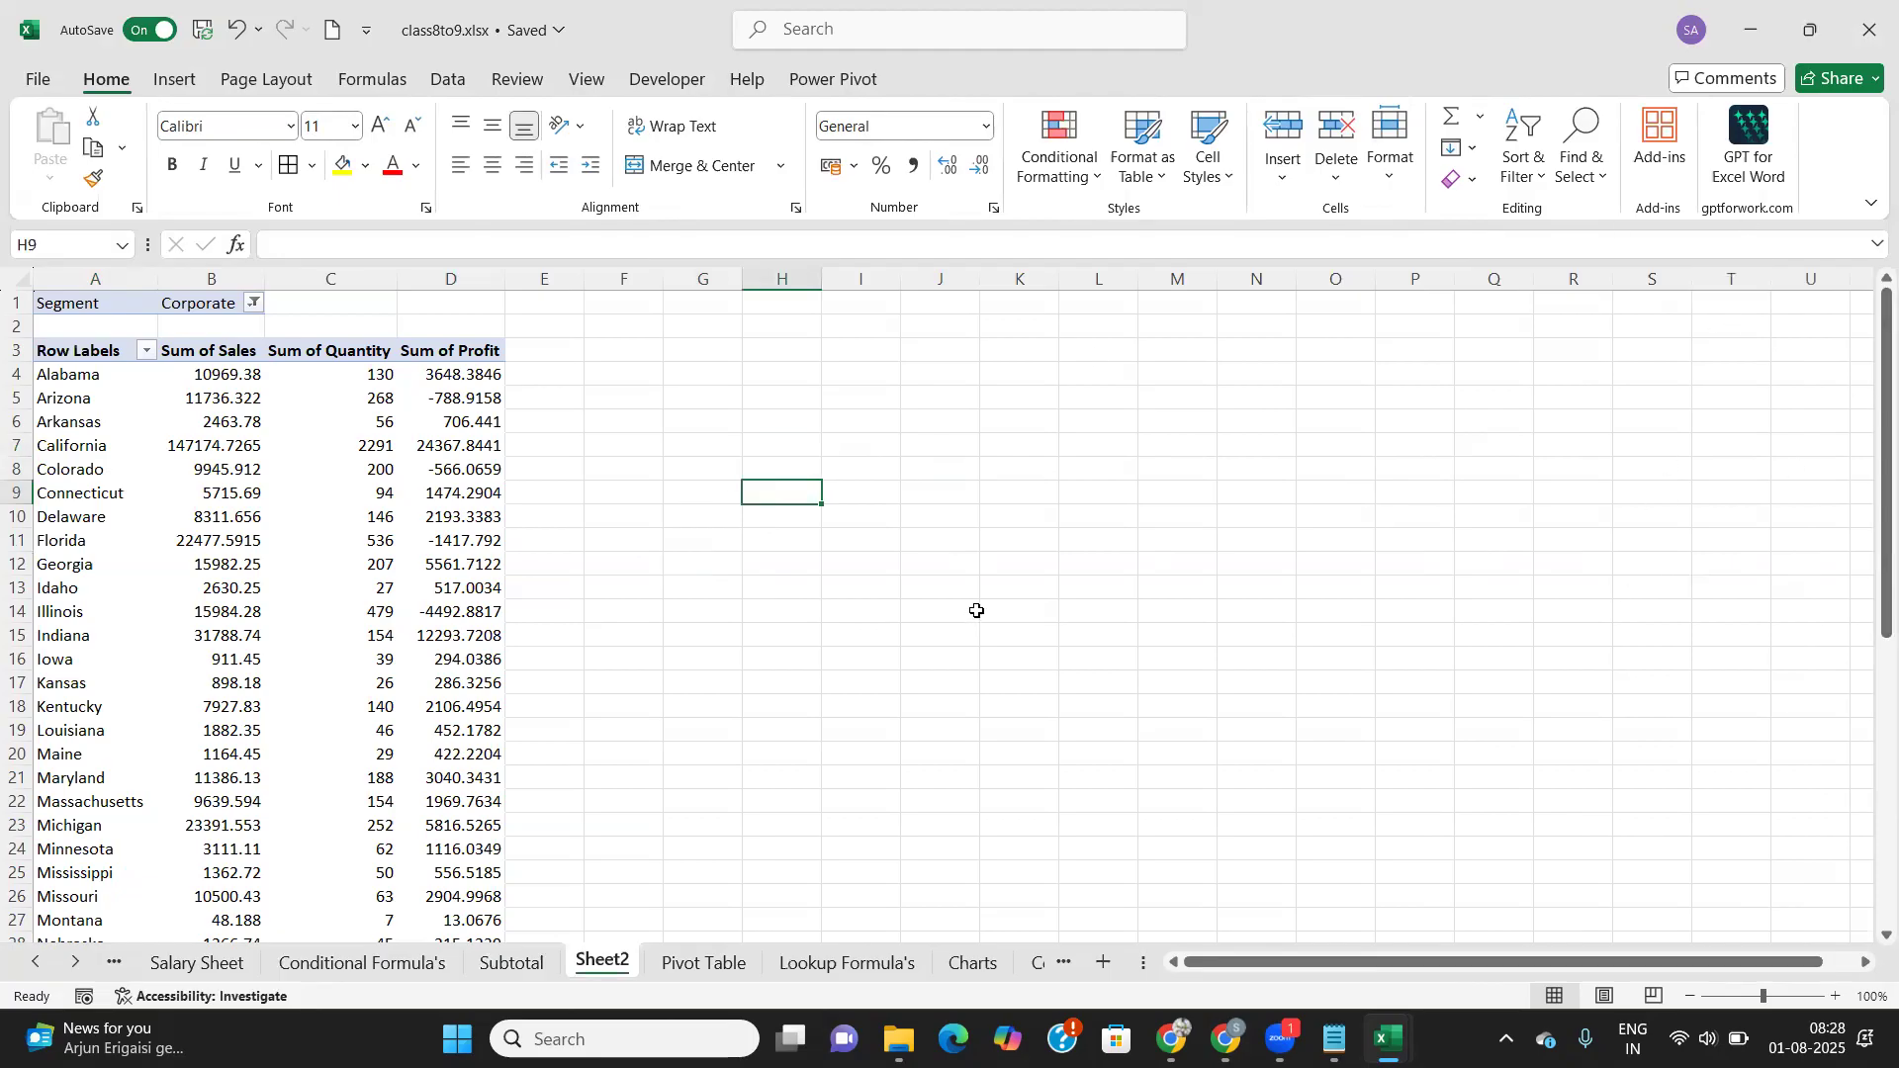
{"action": "left_click", "coordinate": [84, 406]}
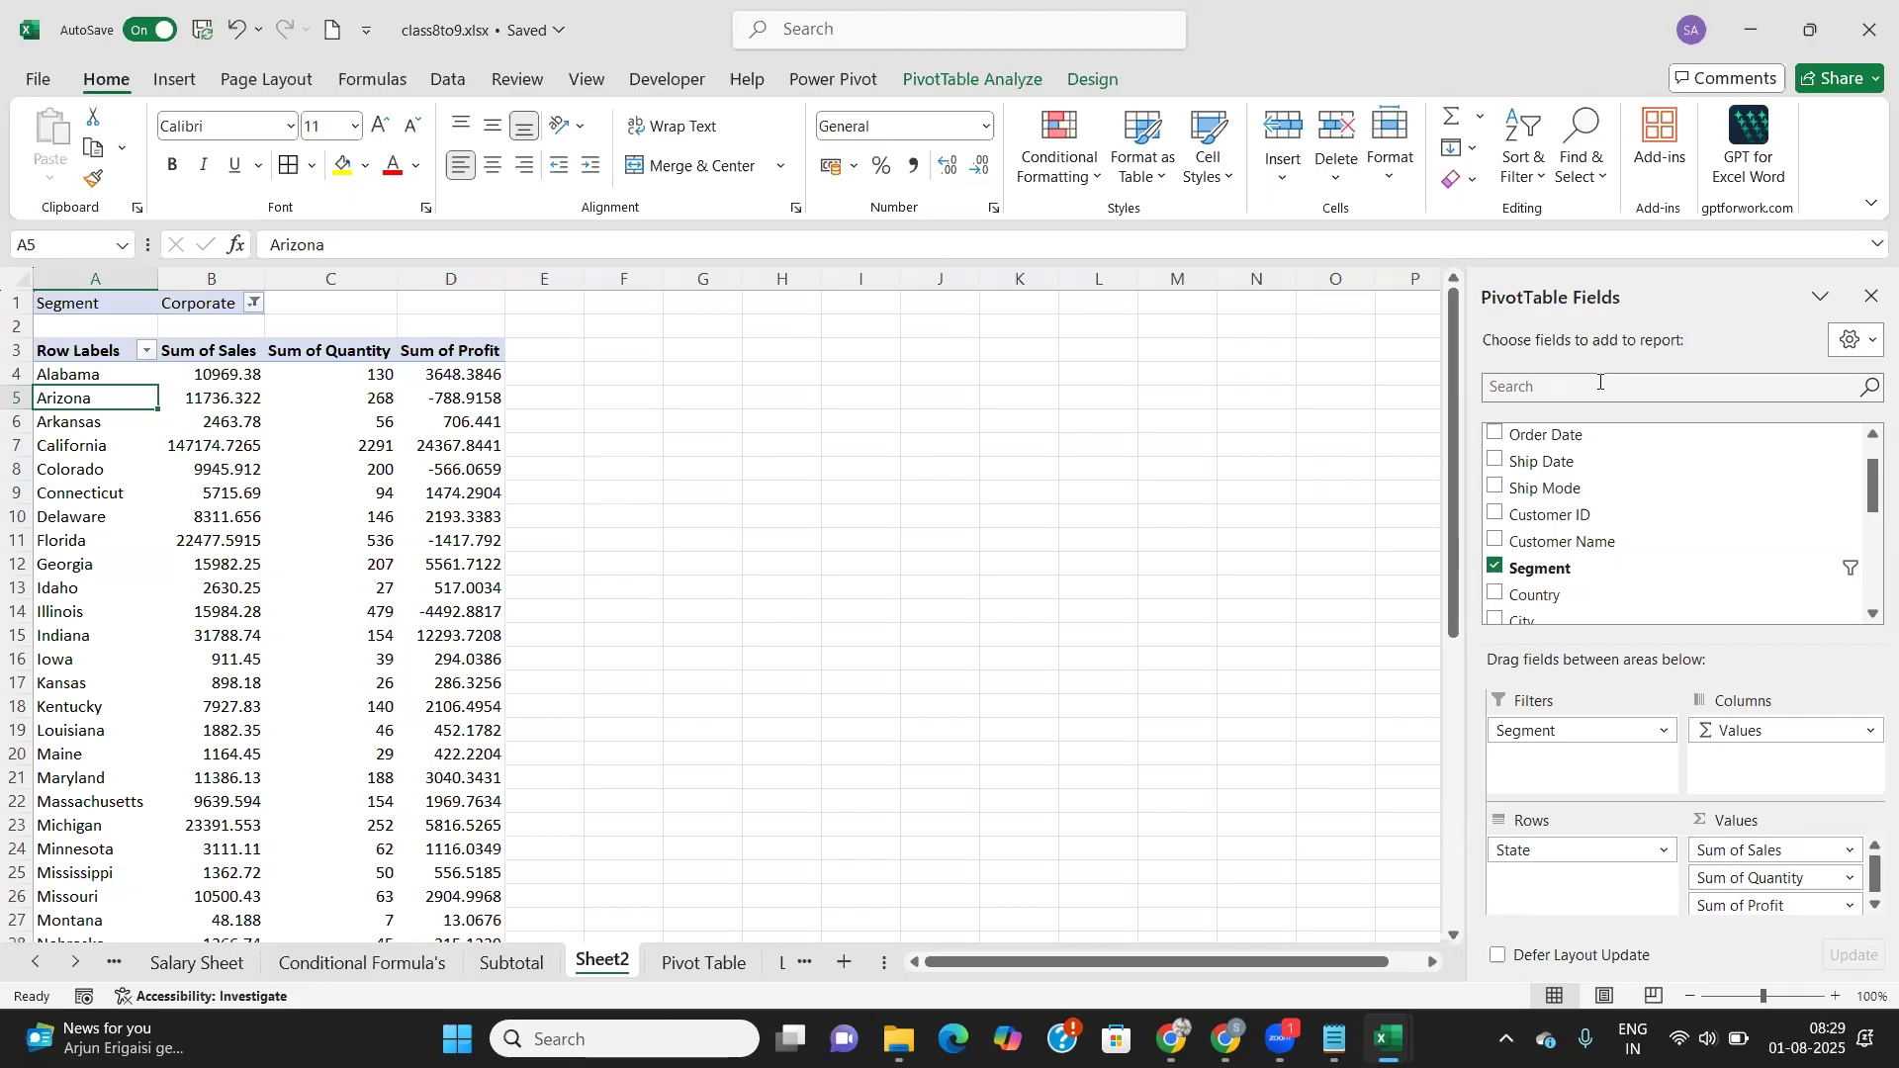
{"action": "left_click", "coordinate": [948, 565]}
{"action": "left_click", "coordinate": [136, 445]}
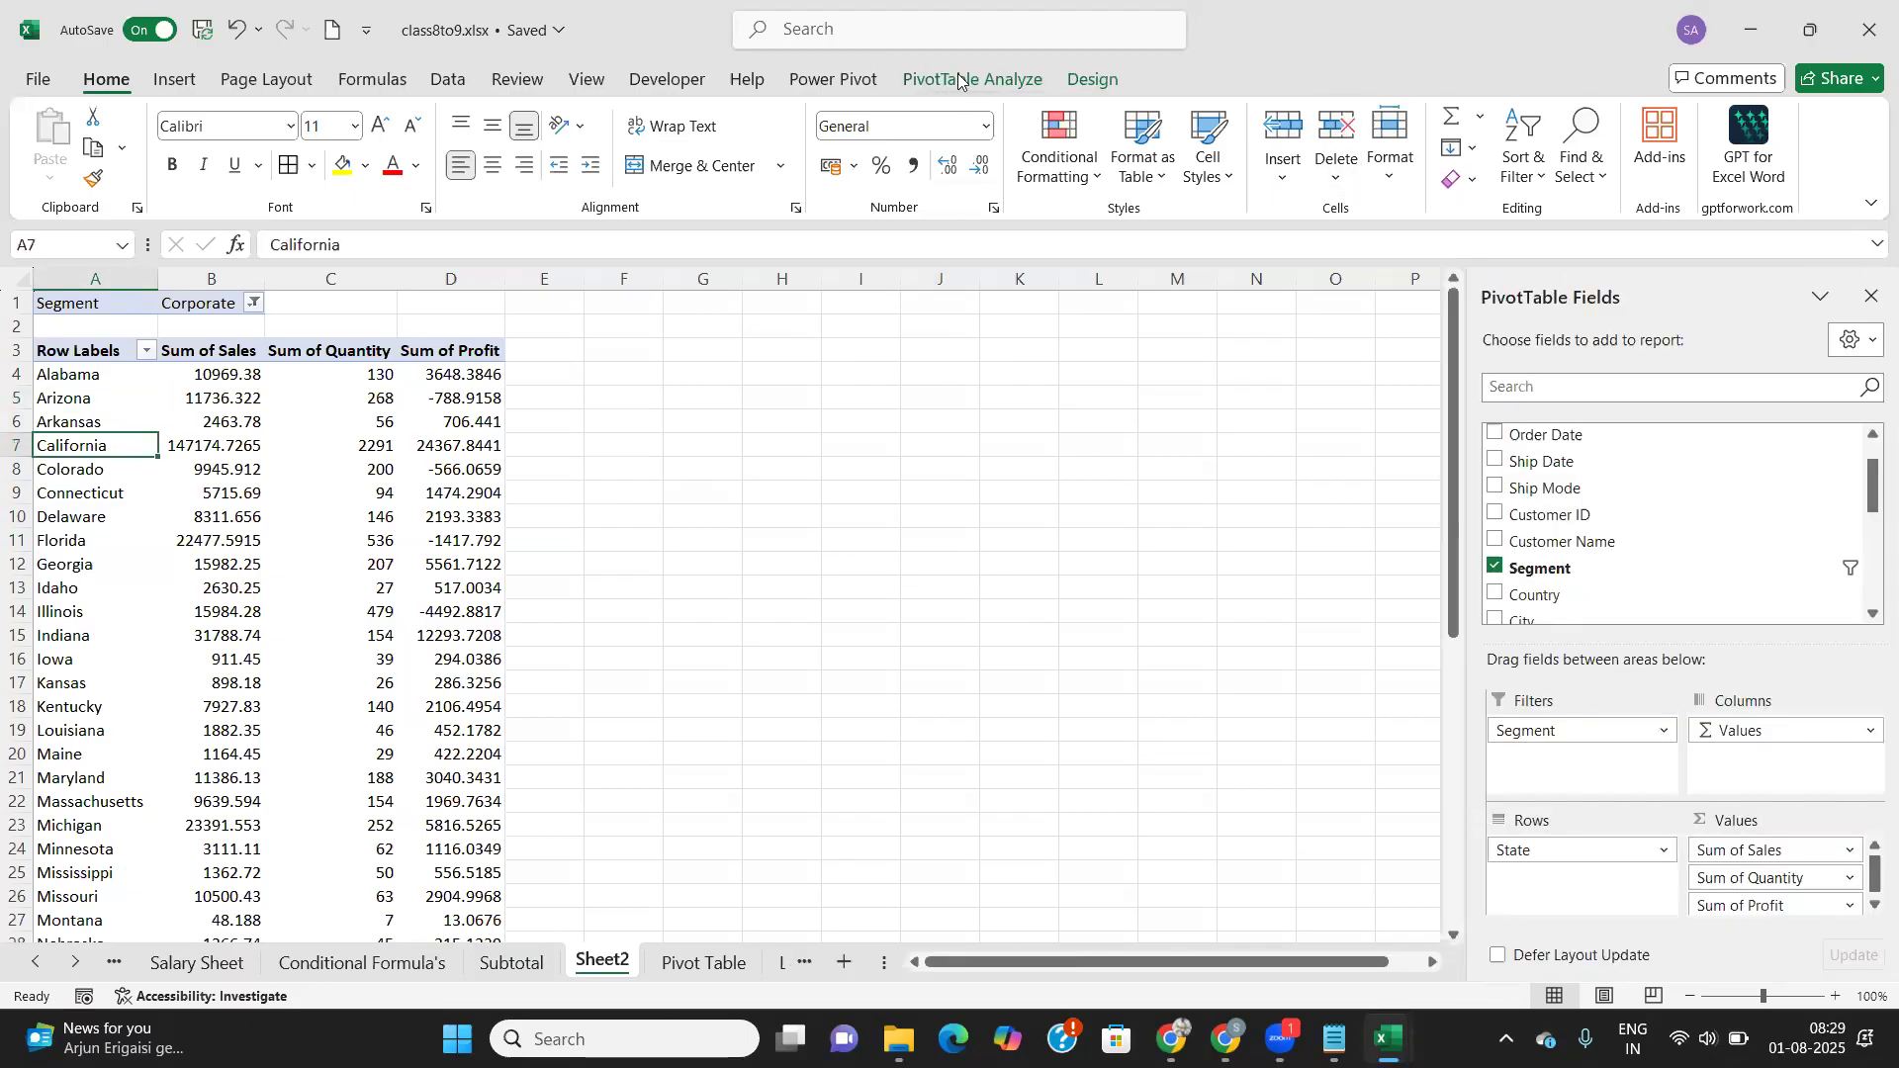
Step: Examine the PivotTable design styles, the analysis tools and the sort and filter options of the row labels
{"action": "left_click", "coordinate": [1089, 88]}
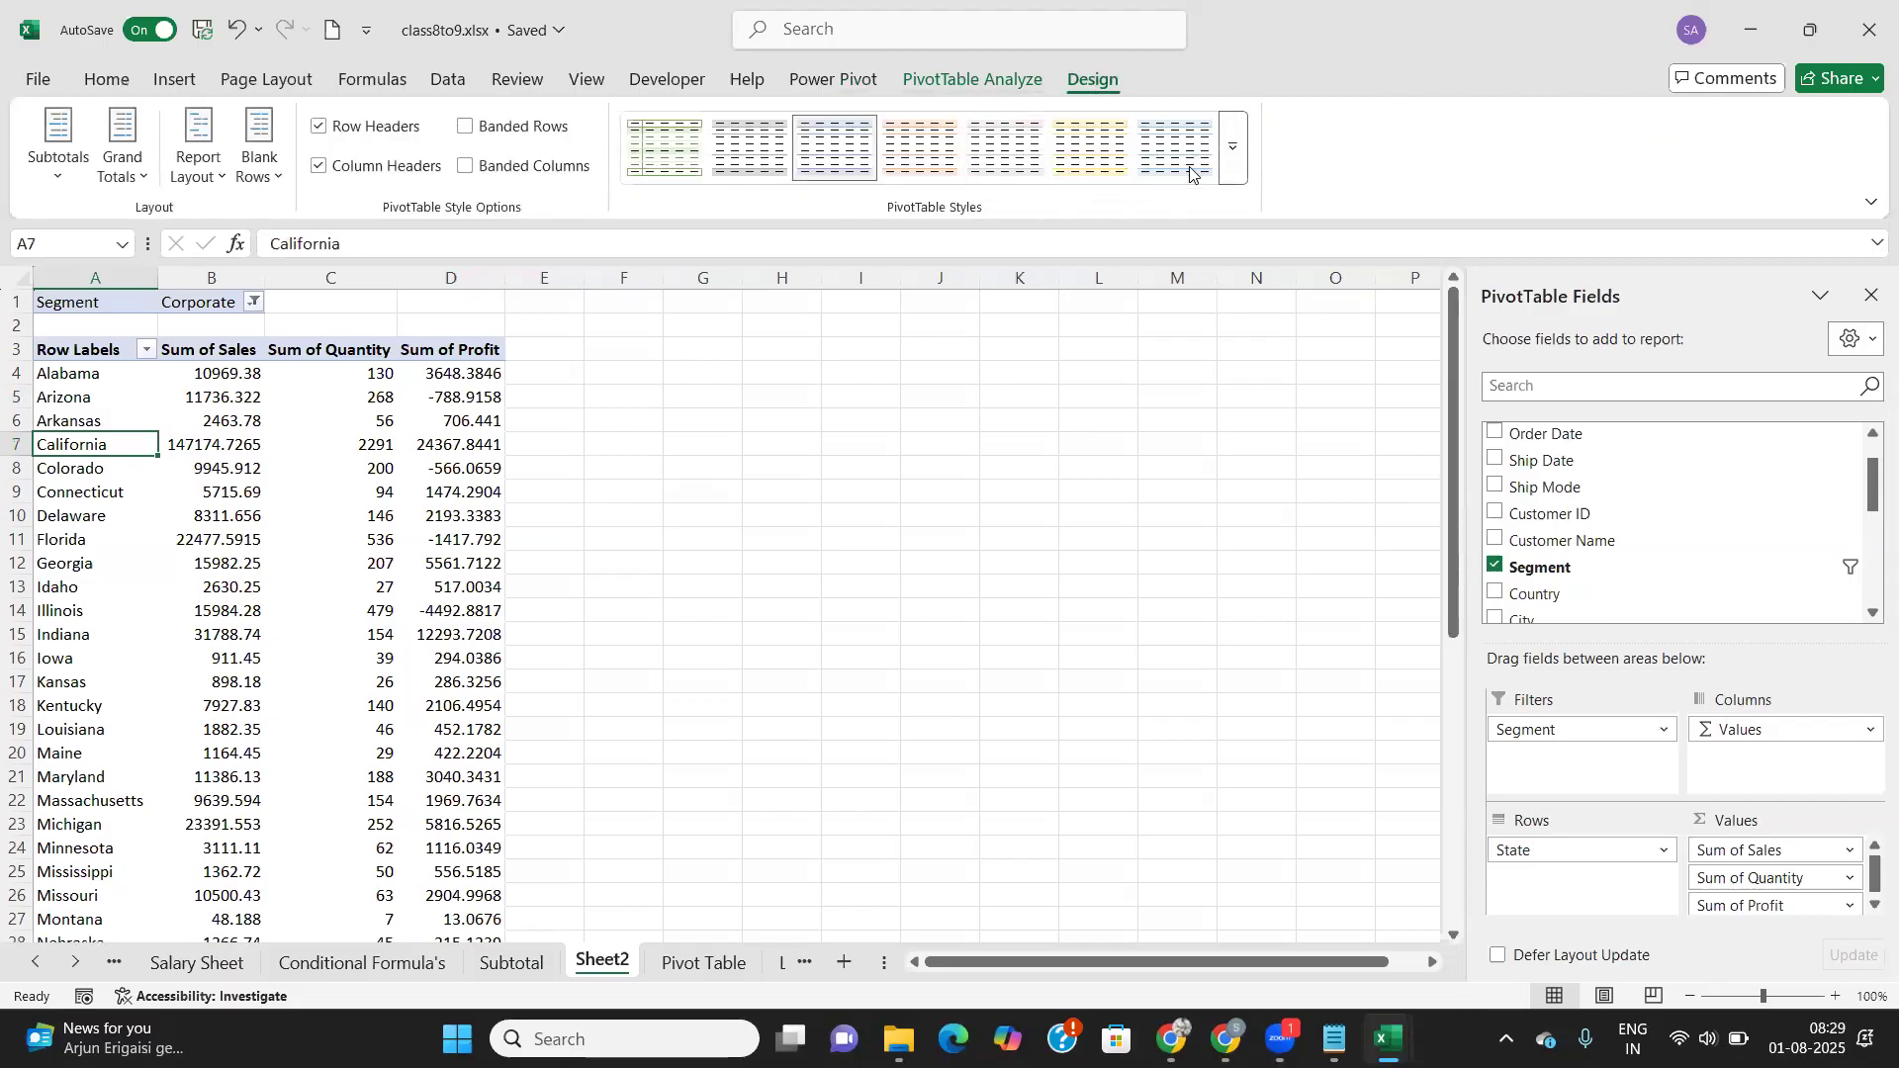
{"action": "left_click", "coordinate": [1235, 159]}
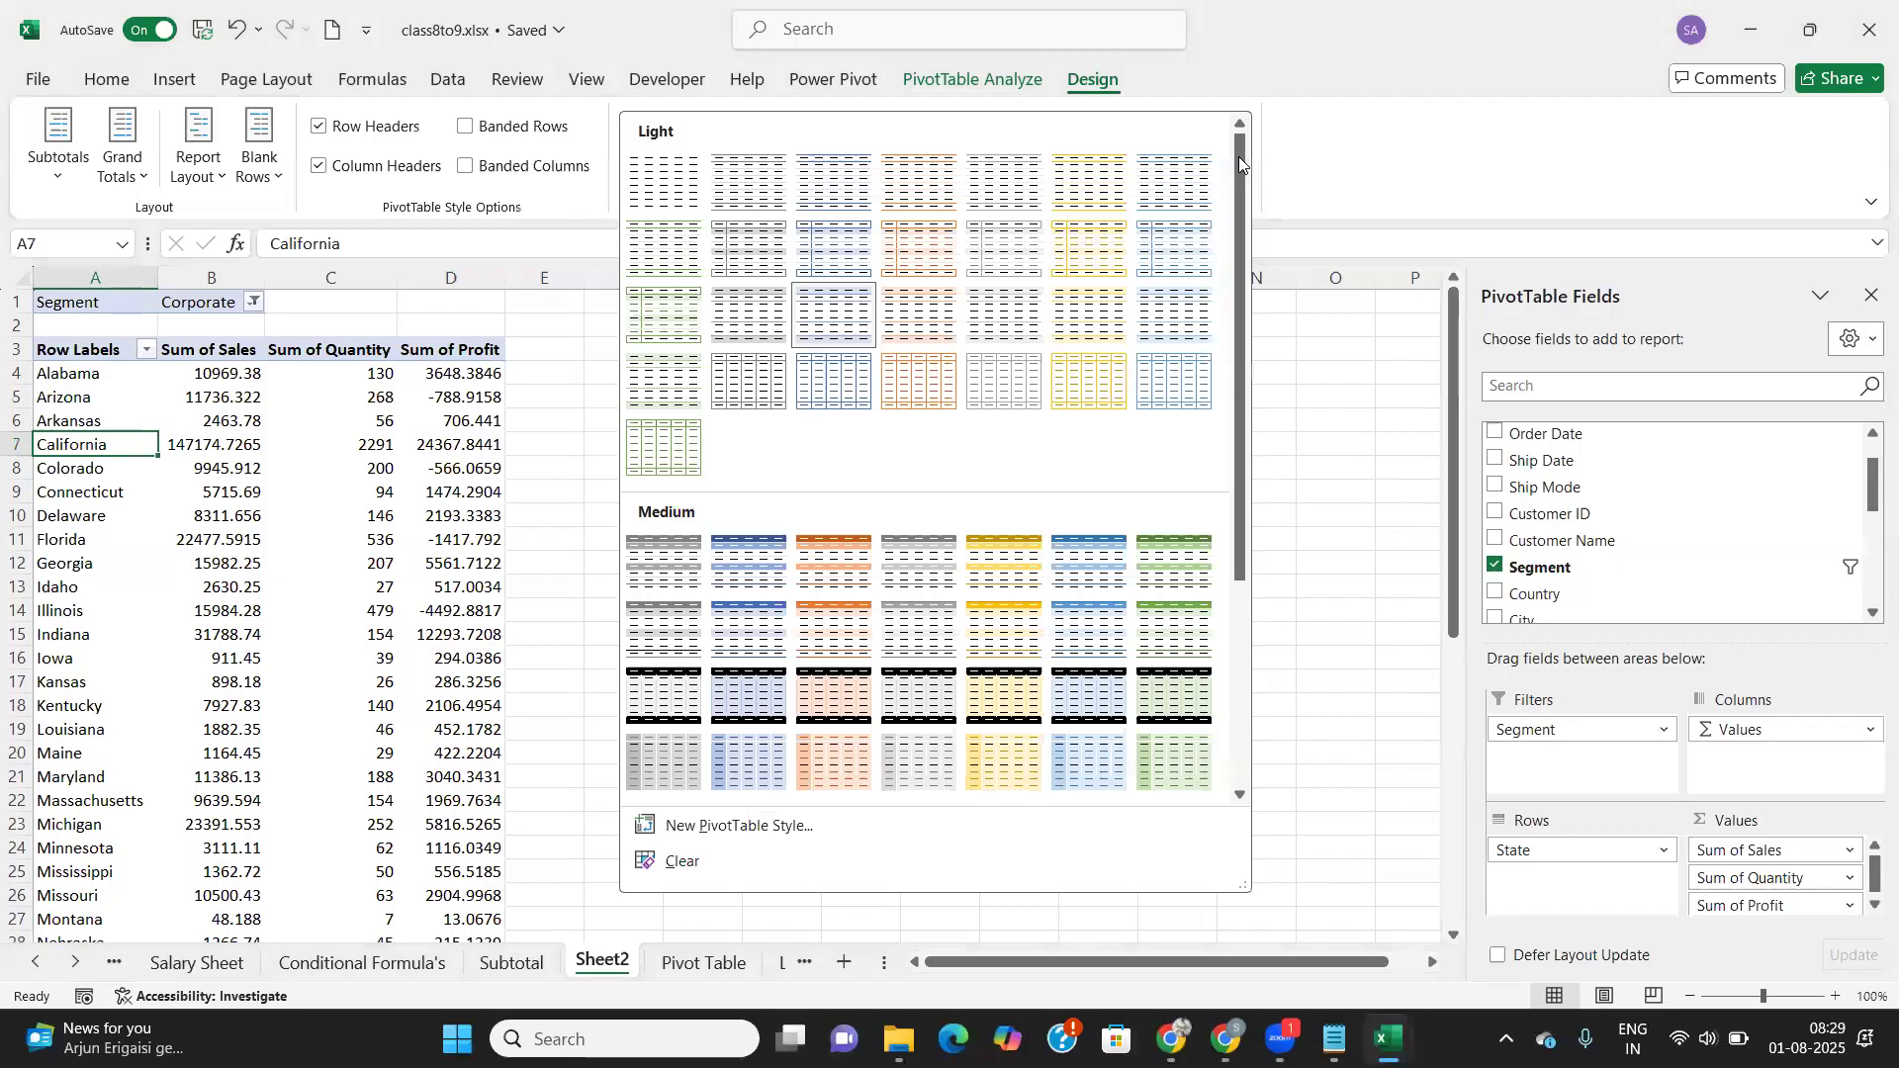
{"action": "left_click", "coordinate": [1332, 168]}
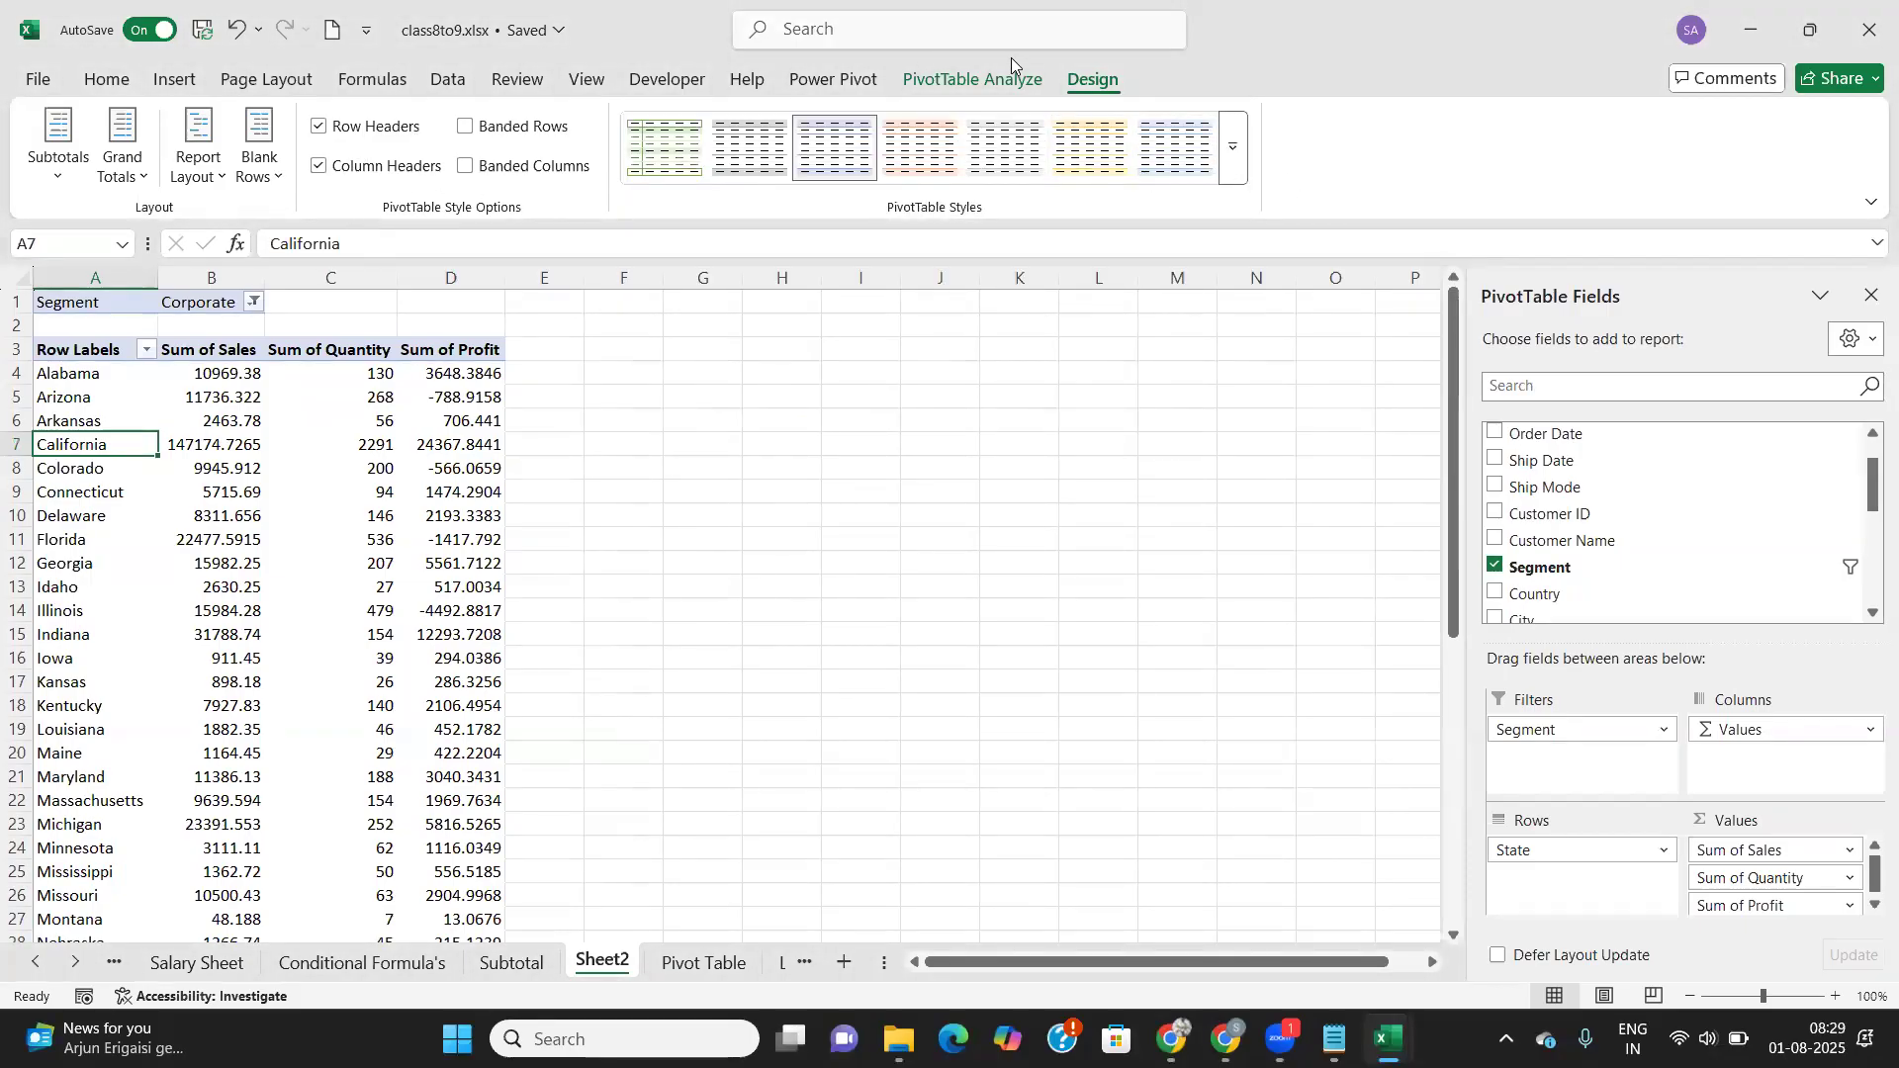
{"action": "left_click", "coordinate": [990, 85]}
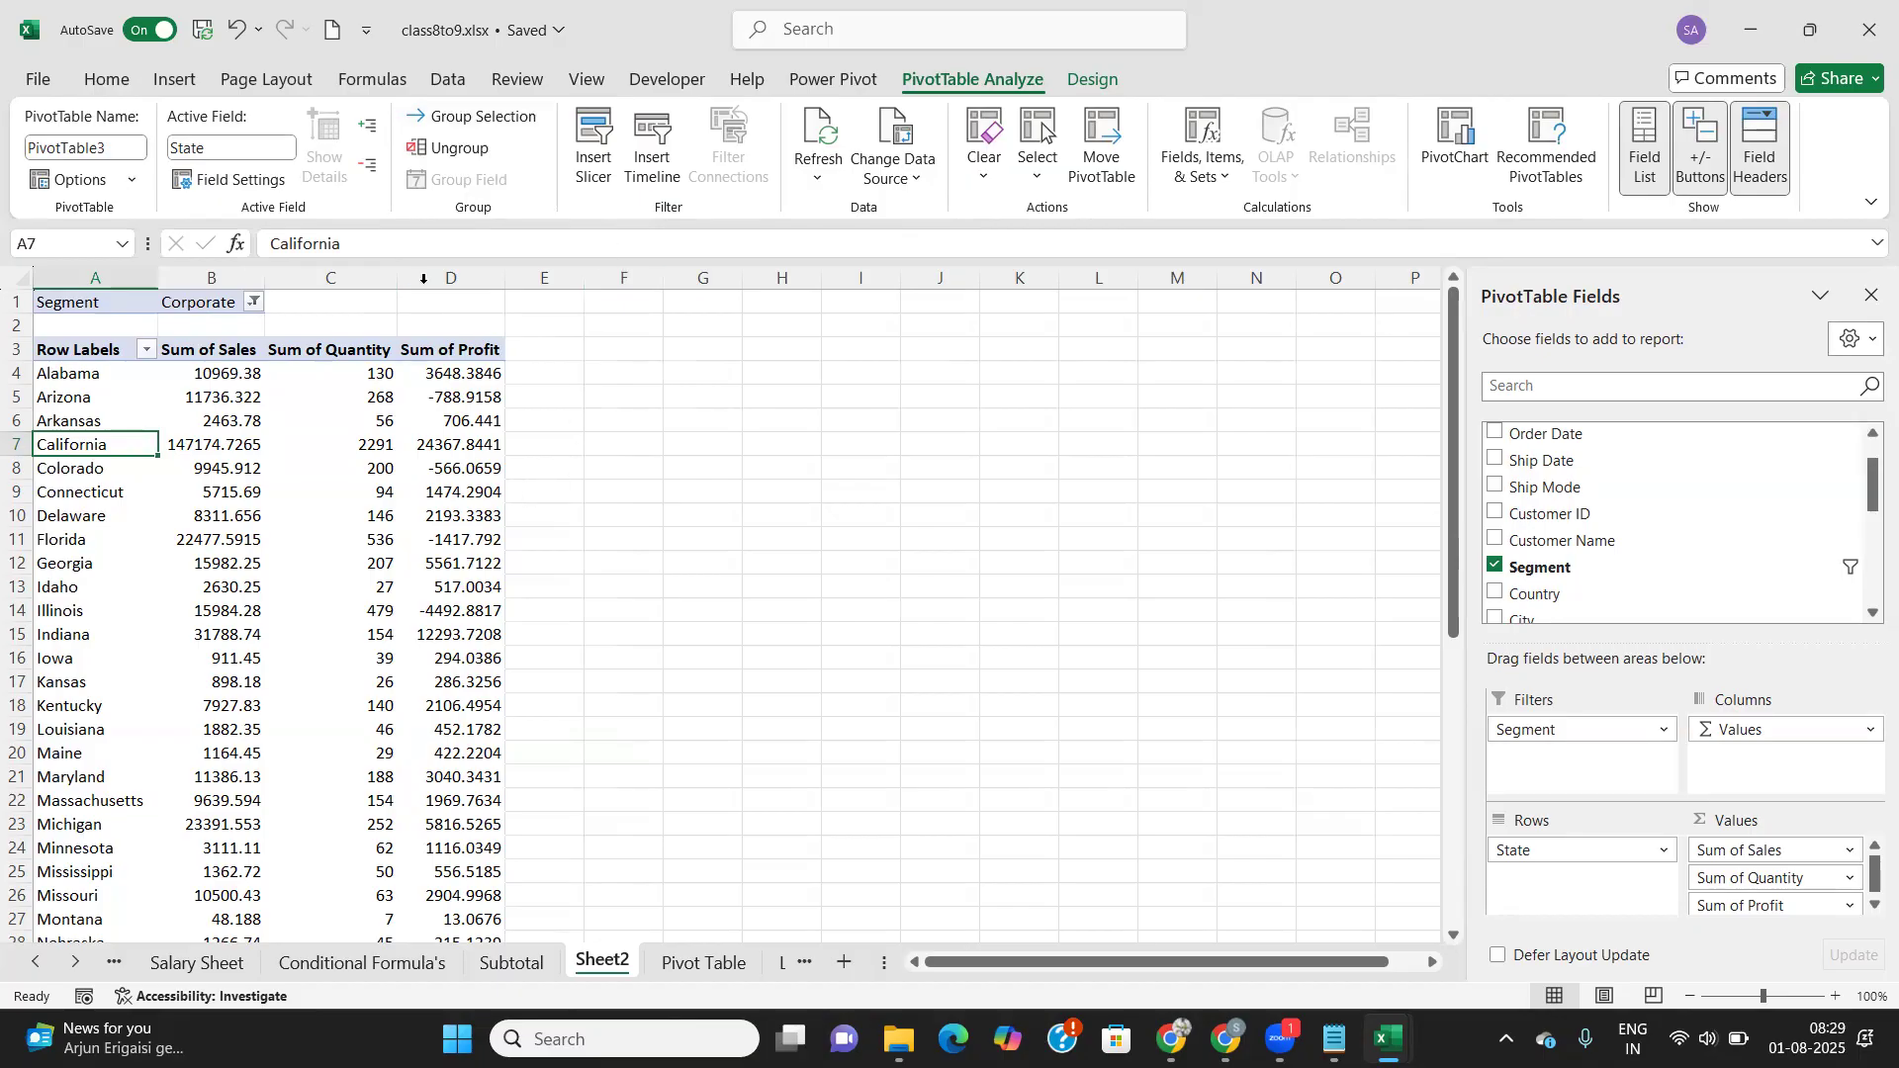
{"action": "left_click", "coordinate": [143, 353]}
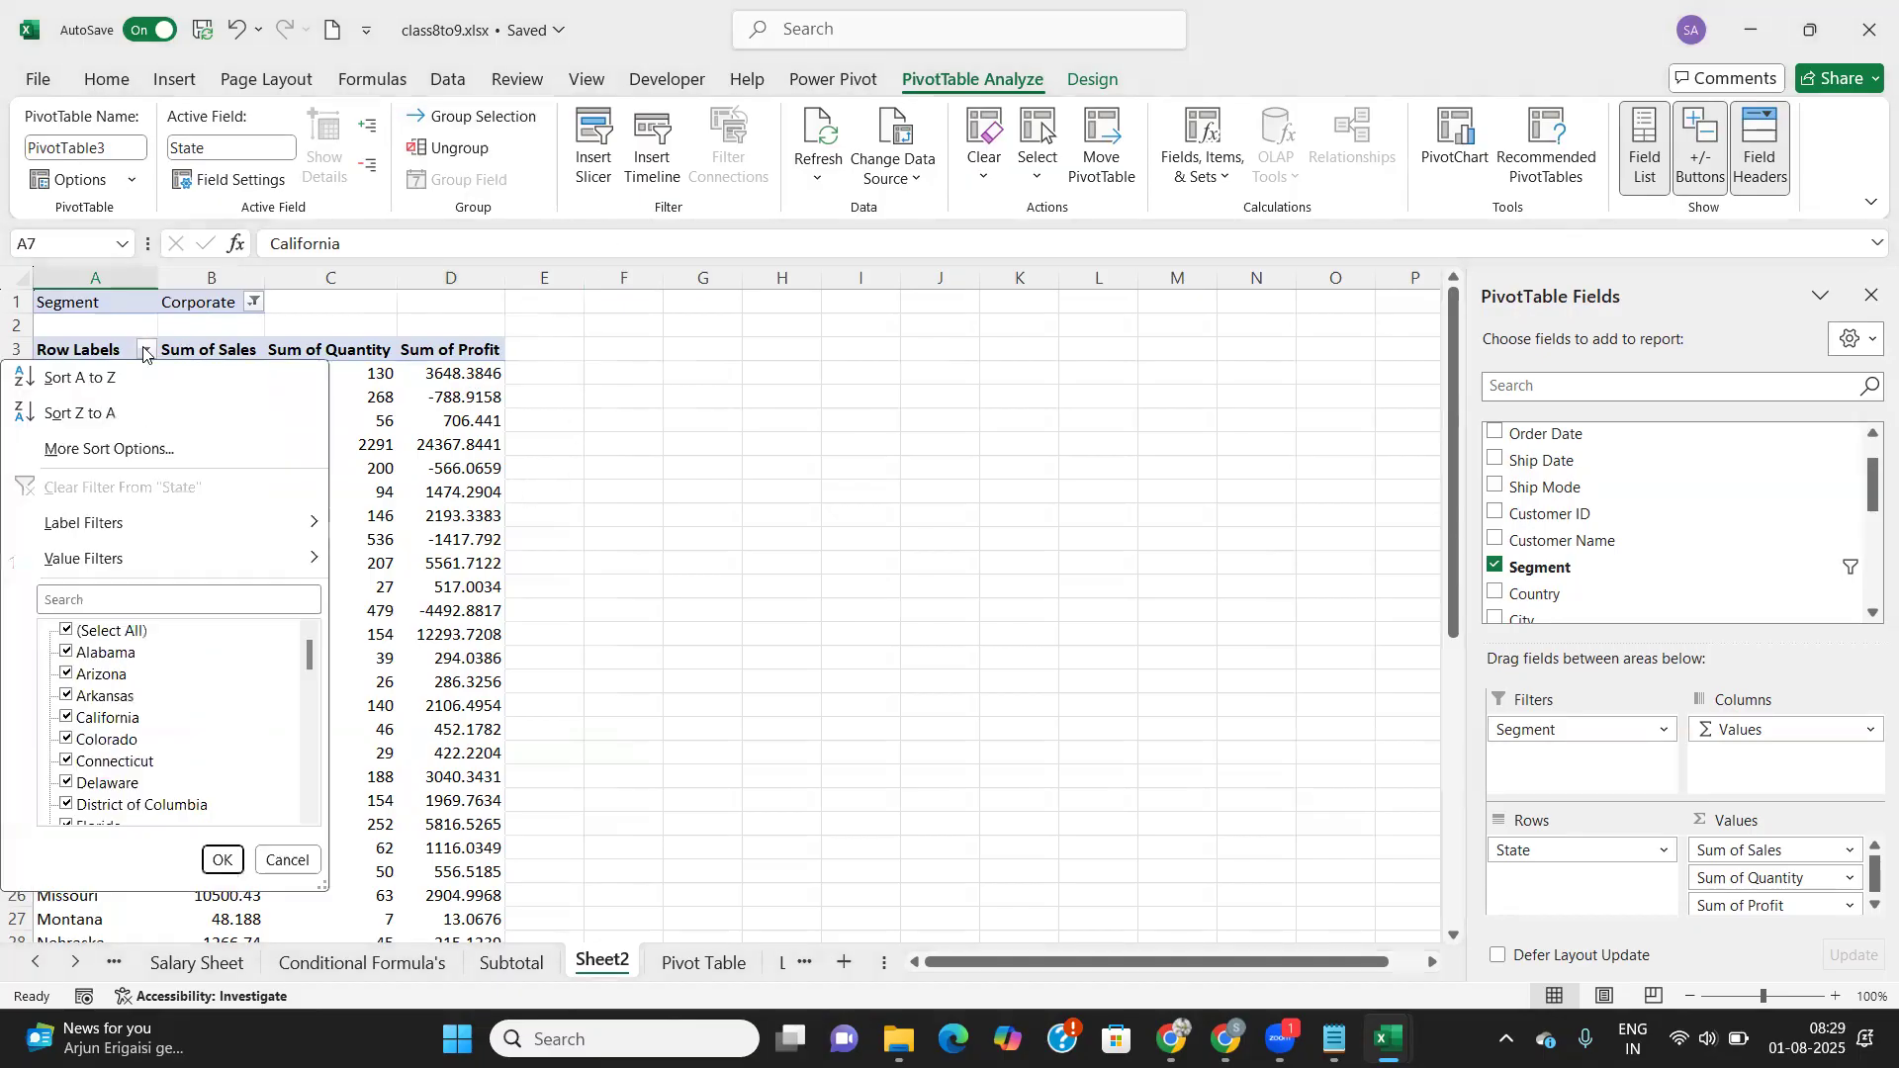
{"action": "left_click", "coordinate": [143, 353]}
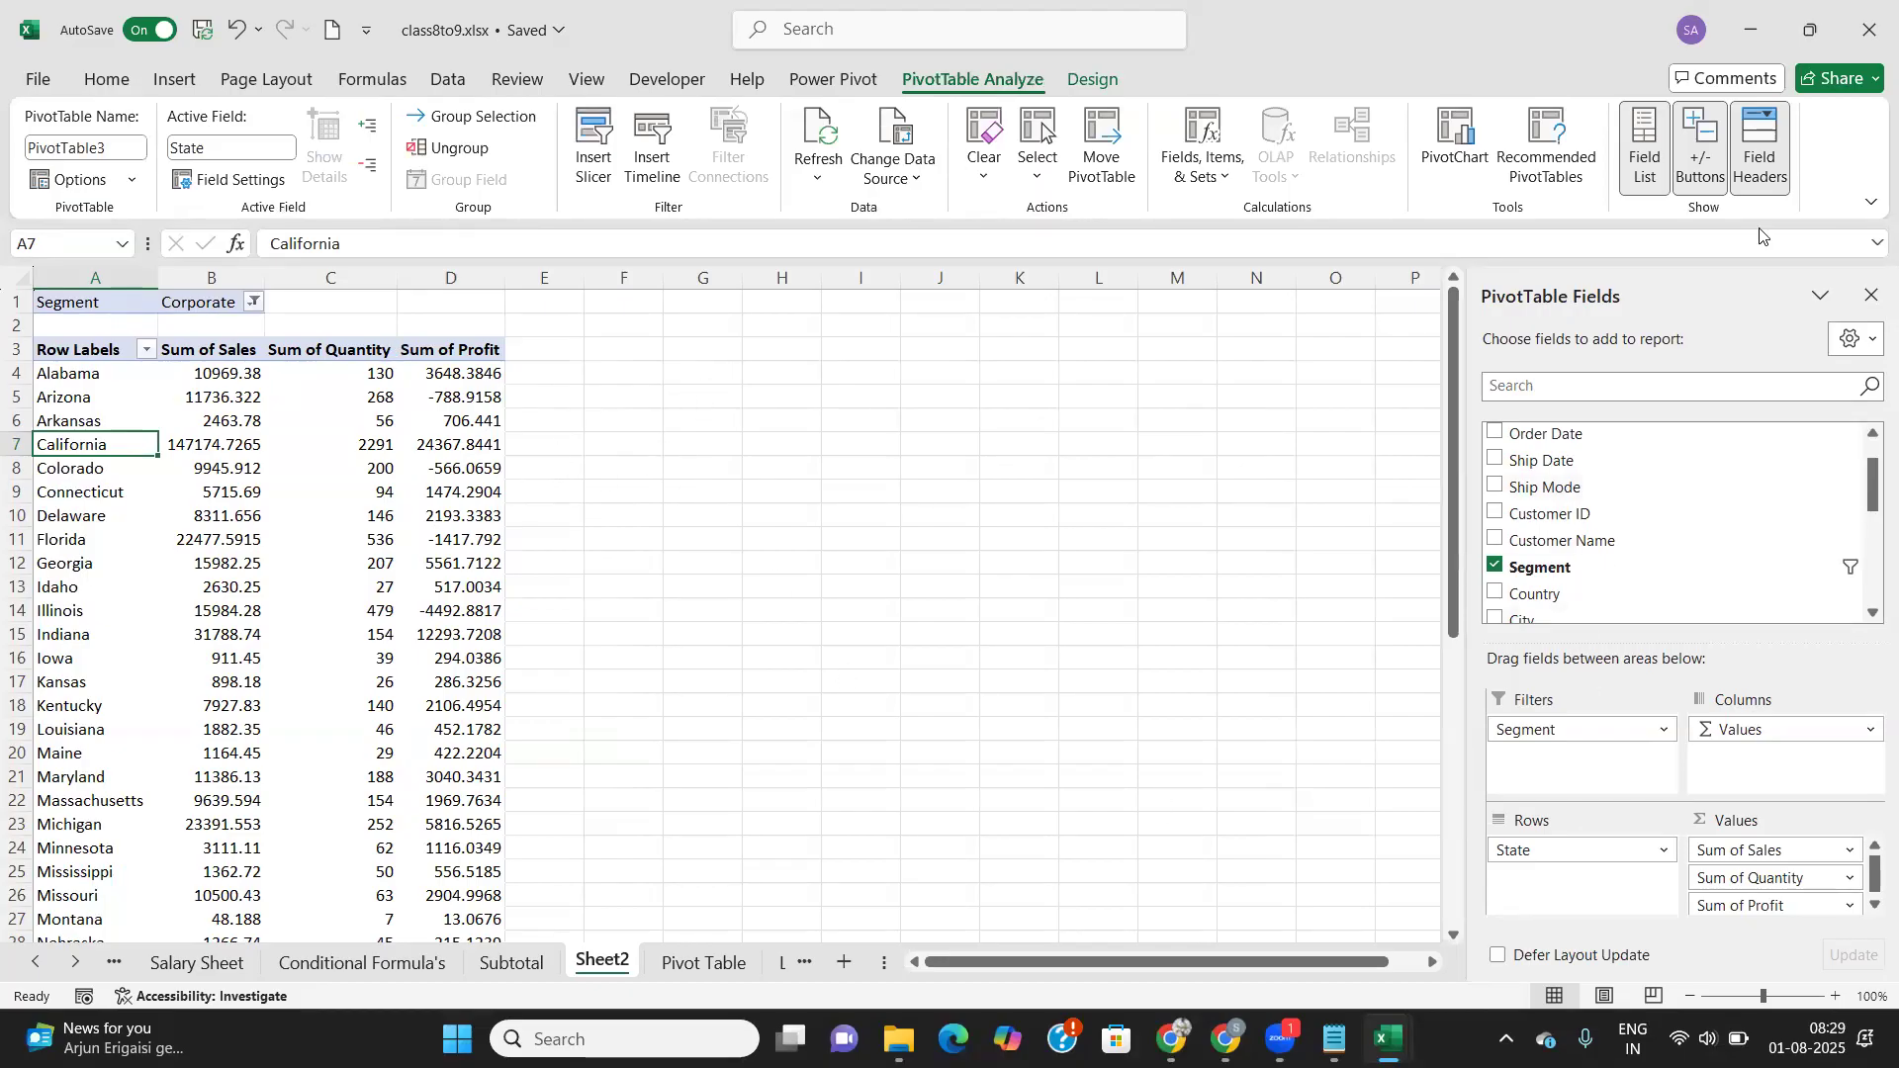
Step: Close the PivotTable Fields pane, select cells outside and inside the PivotTable, and show the field list again
{"action": "left_click", "coordinate": [104, 594]}
{"action": "left_click_drag", "start_coordinate": [89, 508], "coordinate": [99, 498]}
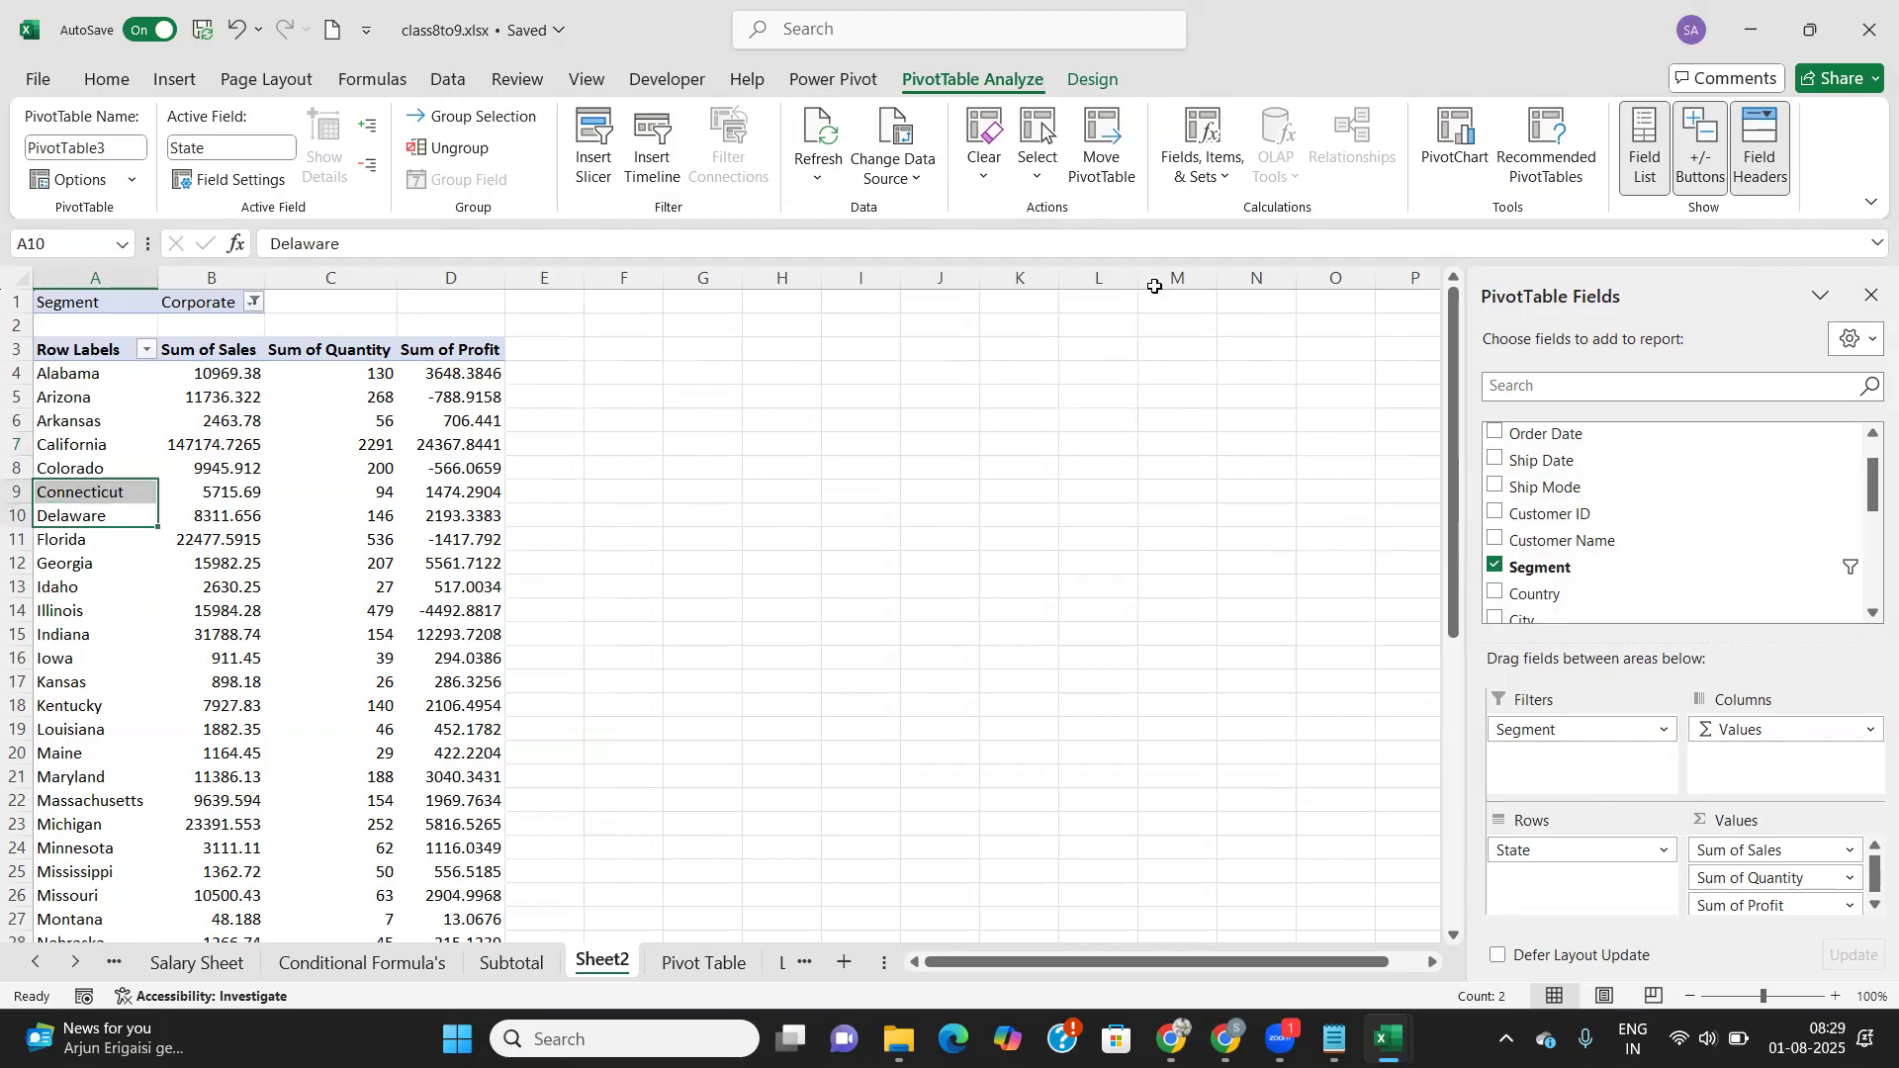
{"action": "left_click", "coordinate": [1872, 298]}
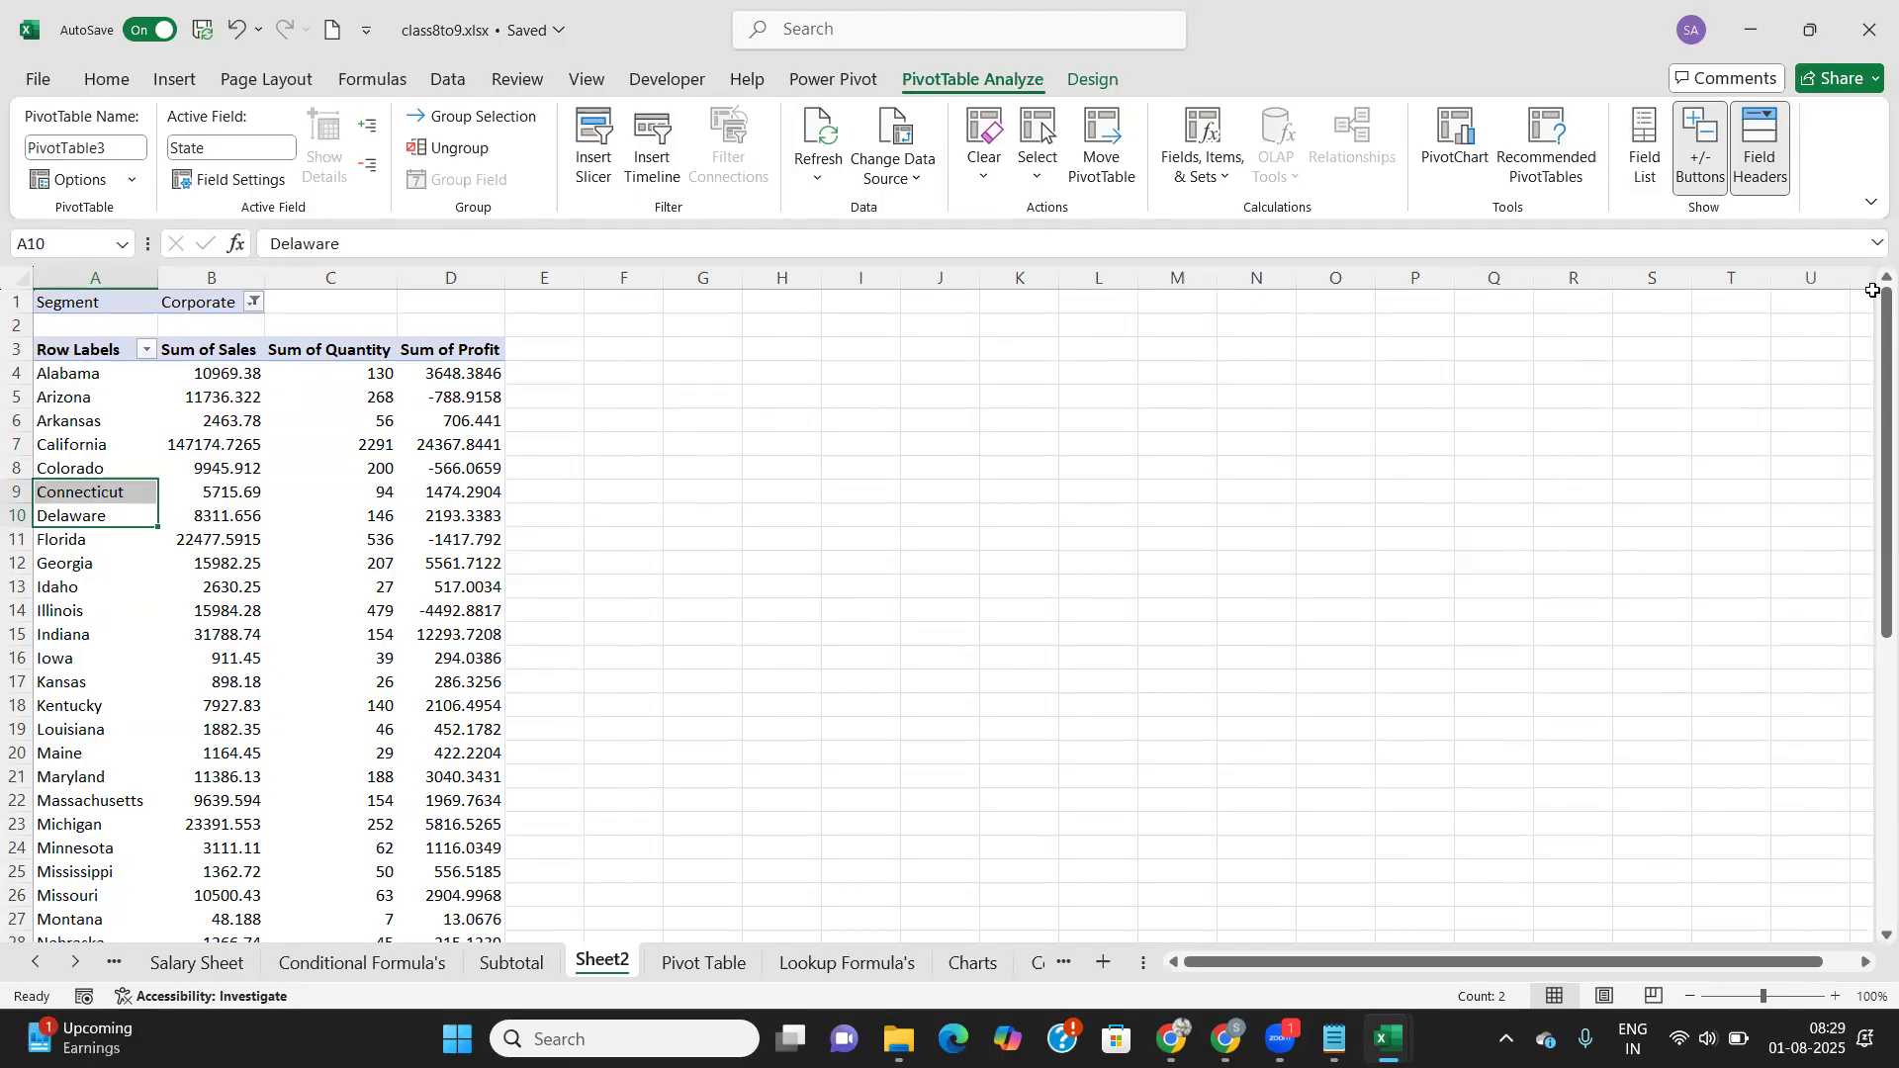
{"action": "left_click", "coordinate": [175, 703]}
{"action": "left_click", "coordinate": [1019, 659]}
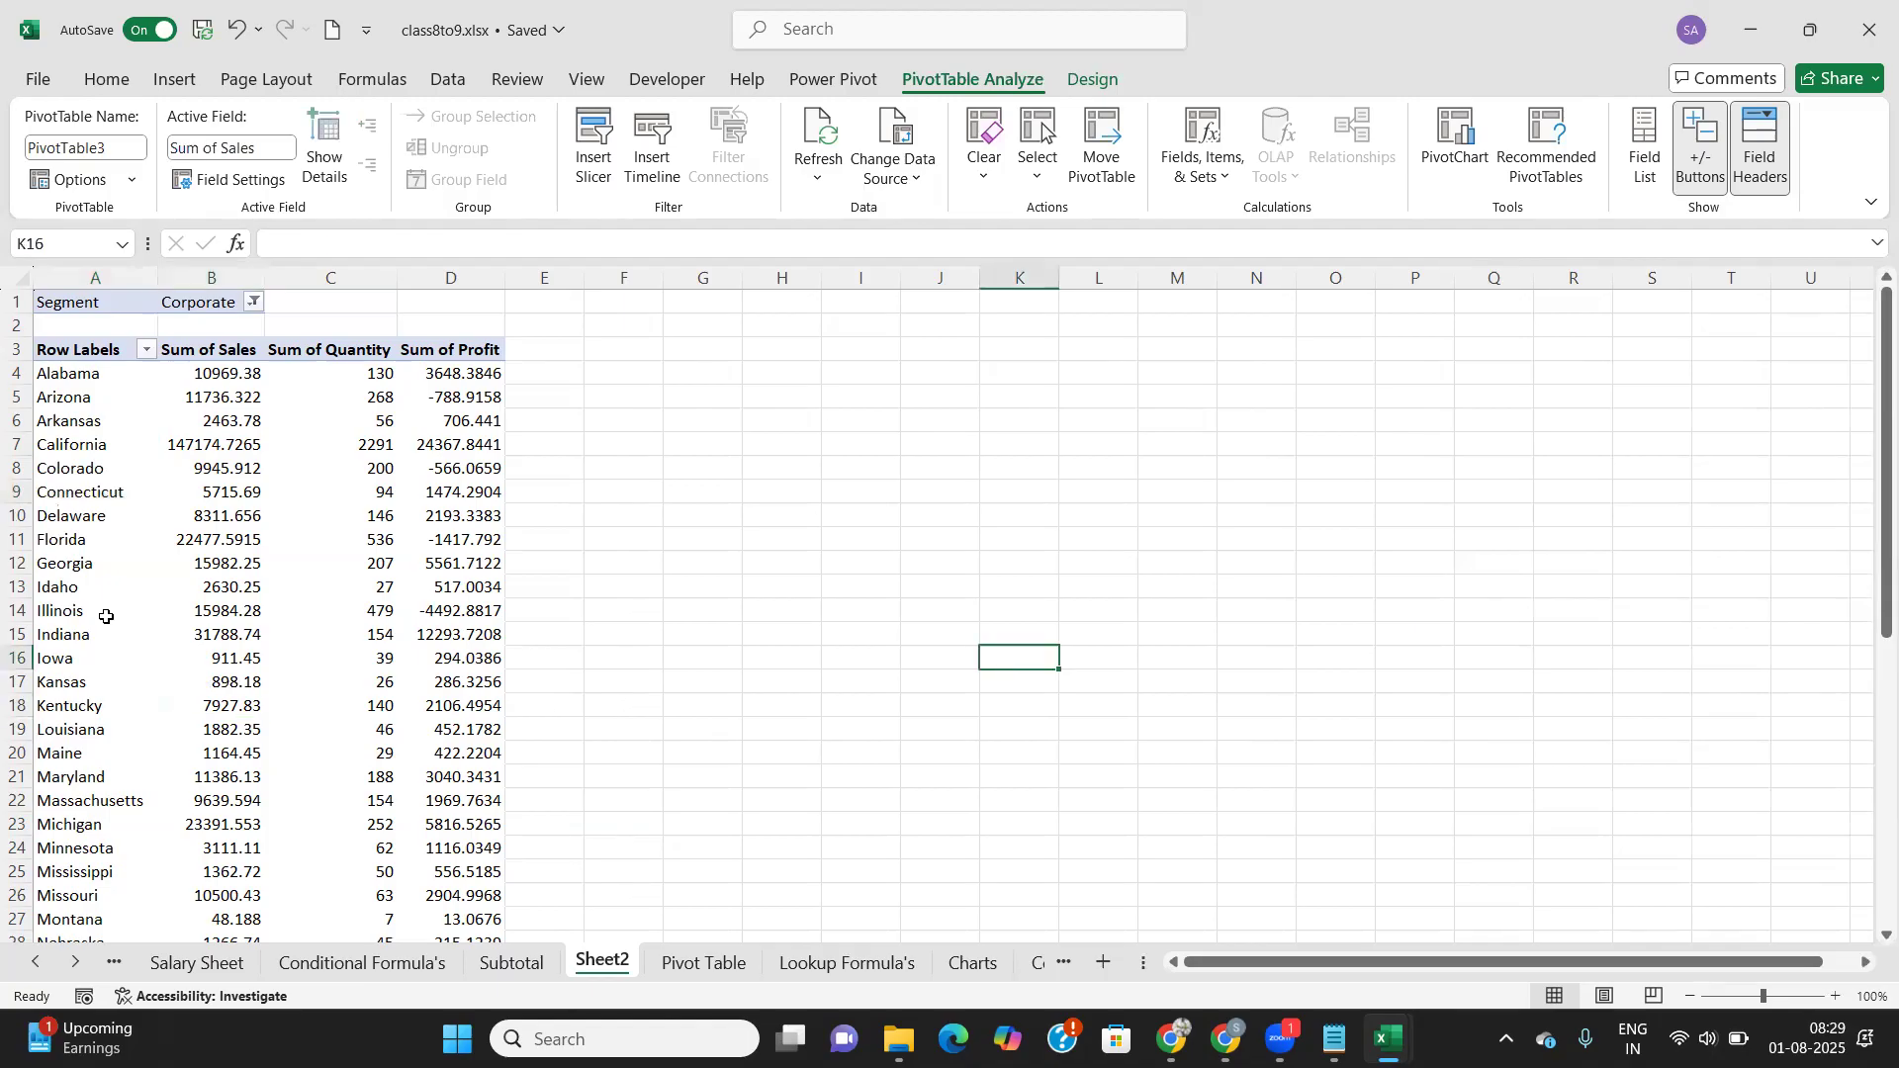
{"action": "left_click", "coordinate": [292, 539]}
{"action": "left_click", "coordinate": [108, 571]}
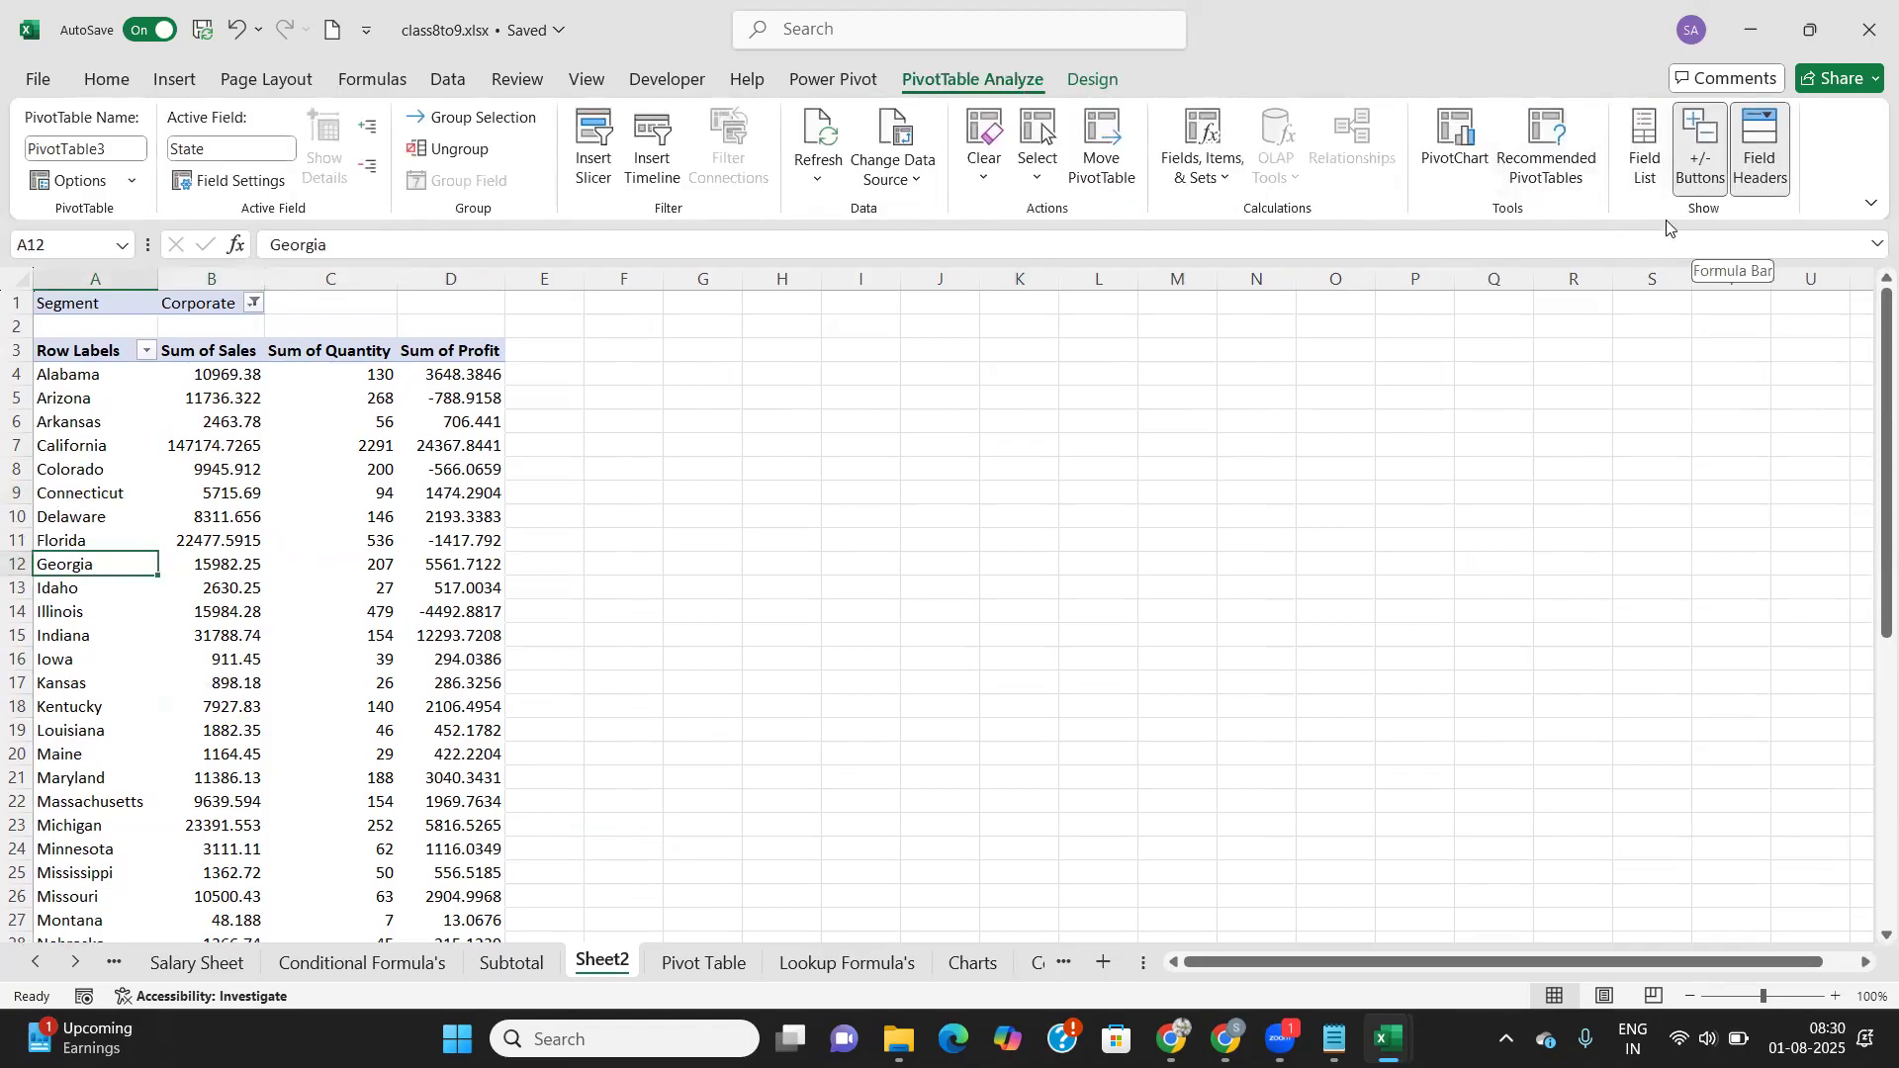
{"action": "left_click", "coordinate": [1645, 153]}
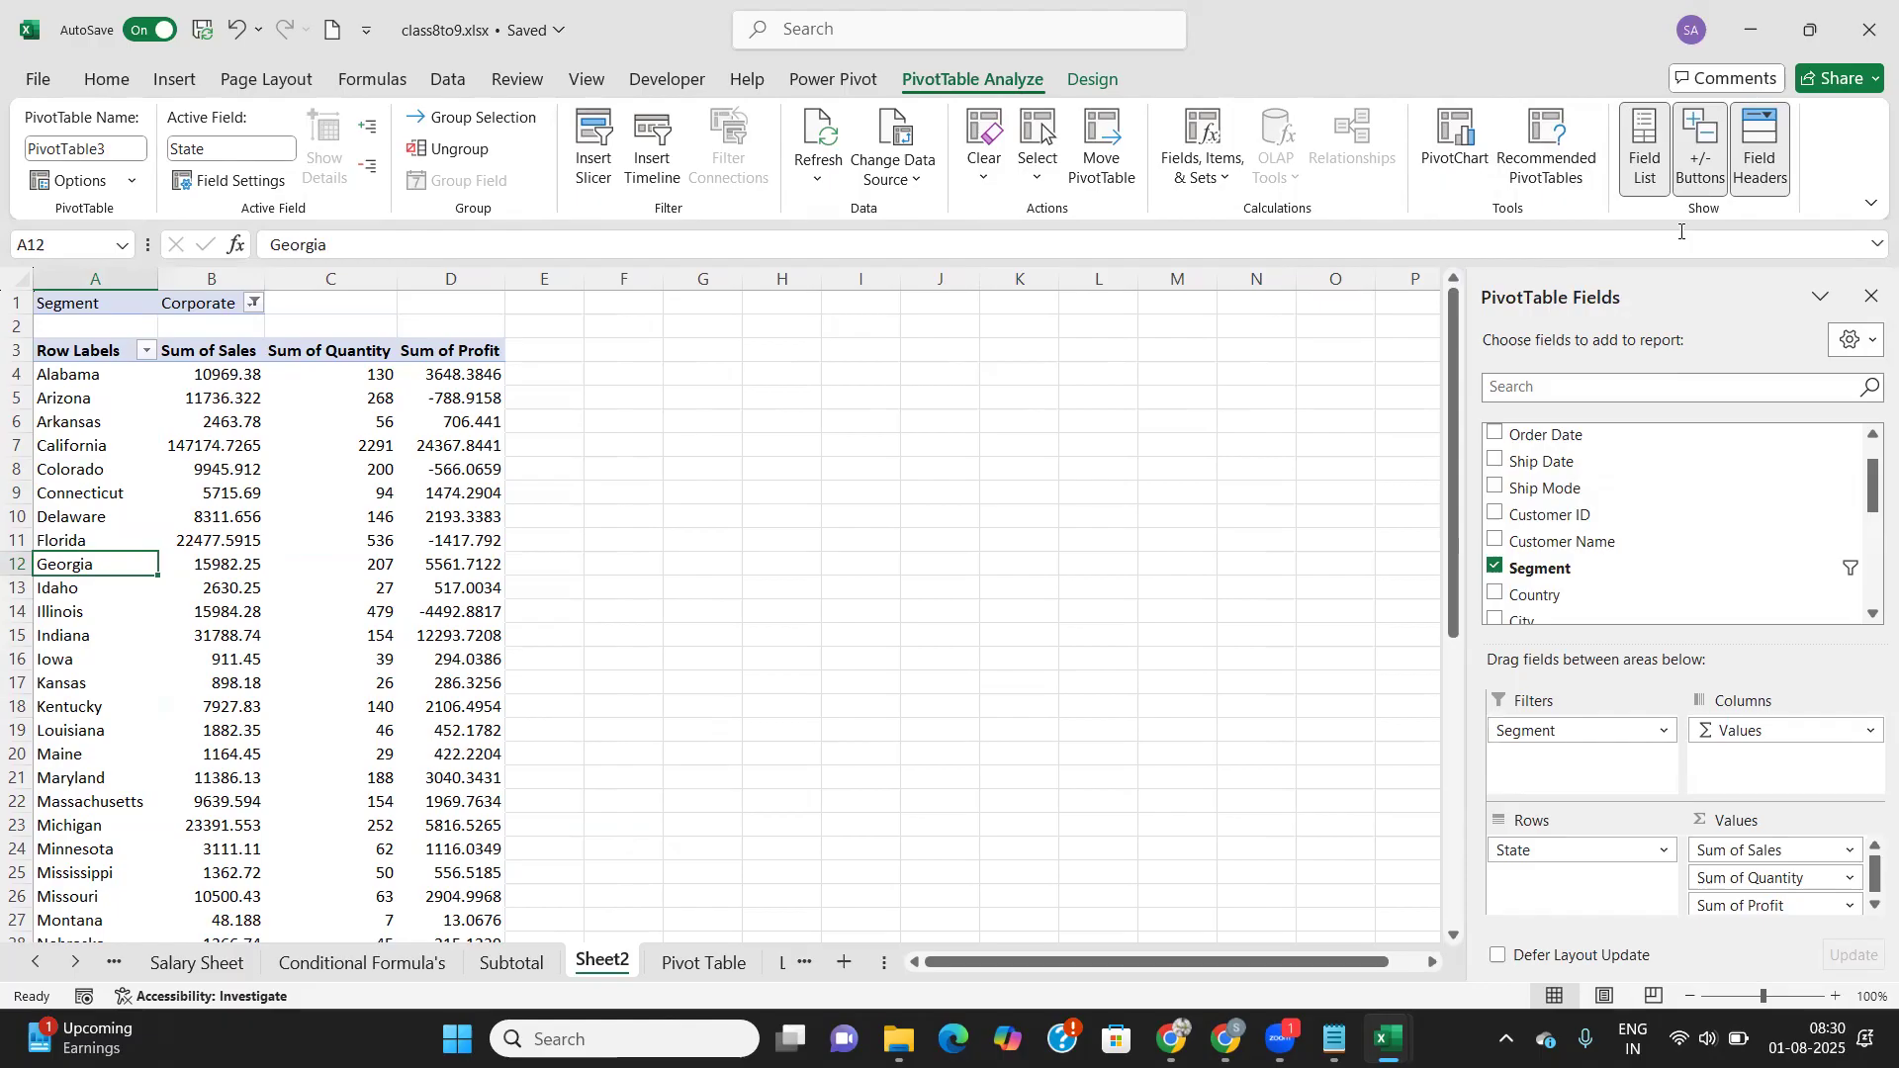
Step: Toggle the PivotTable's expand/collapse buttons and field headers off and on again, and look down the state rows
{"action": "left_click", "coordinate": [1703, 160]}
{"action": "left_click", "coordinate": [1712, 173]}
{"action": "left_click", "coordinate": [1759, 158]}
{"action": "left_click", "coordinate": [1758, 158]}
{"action": "left_click", "coordinate": [1775, 174]}
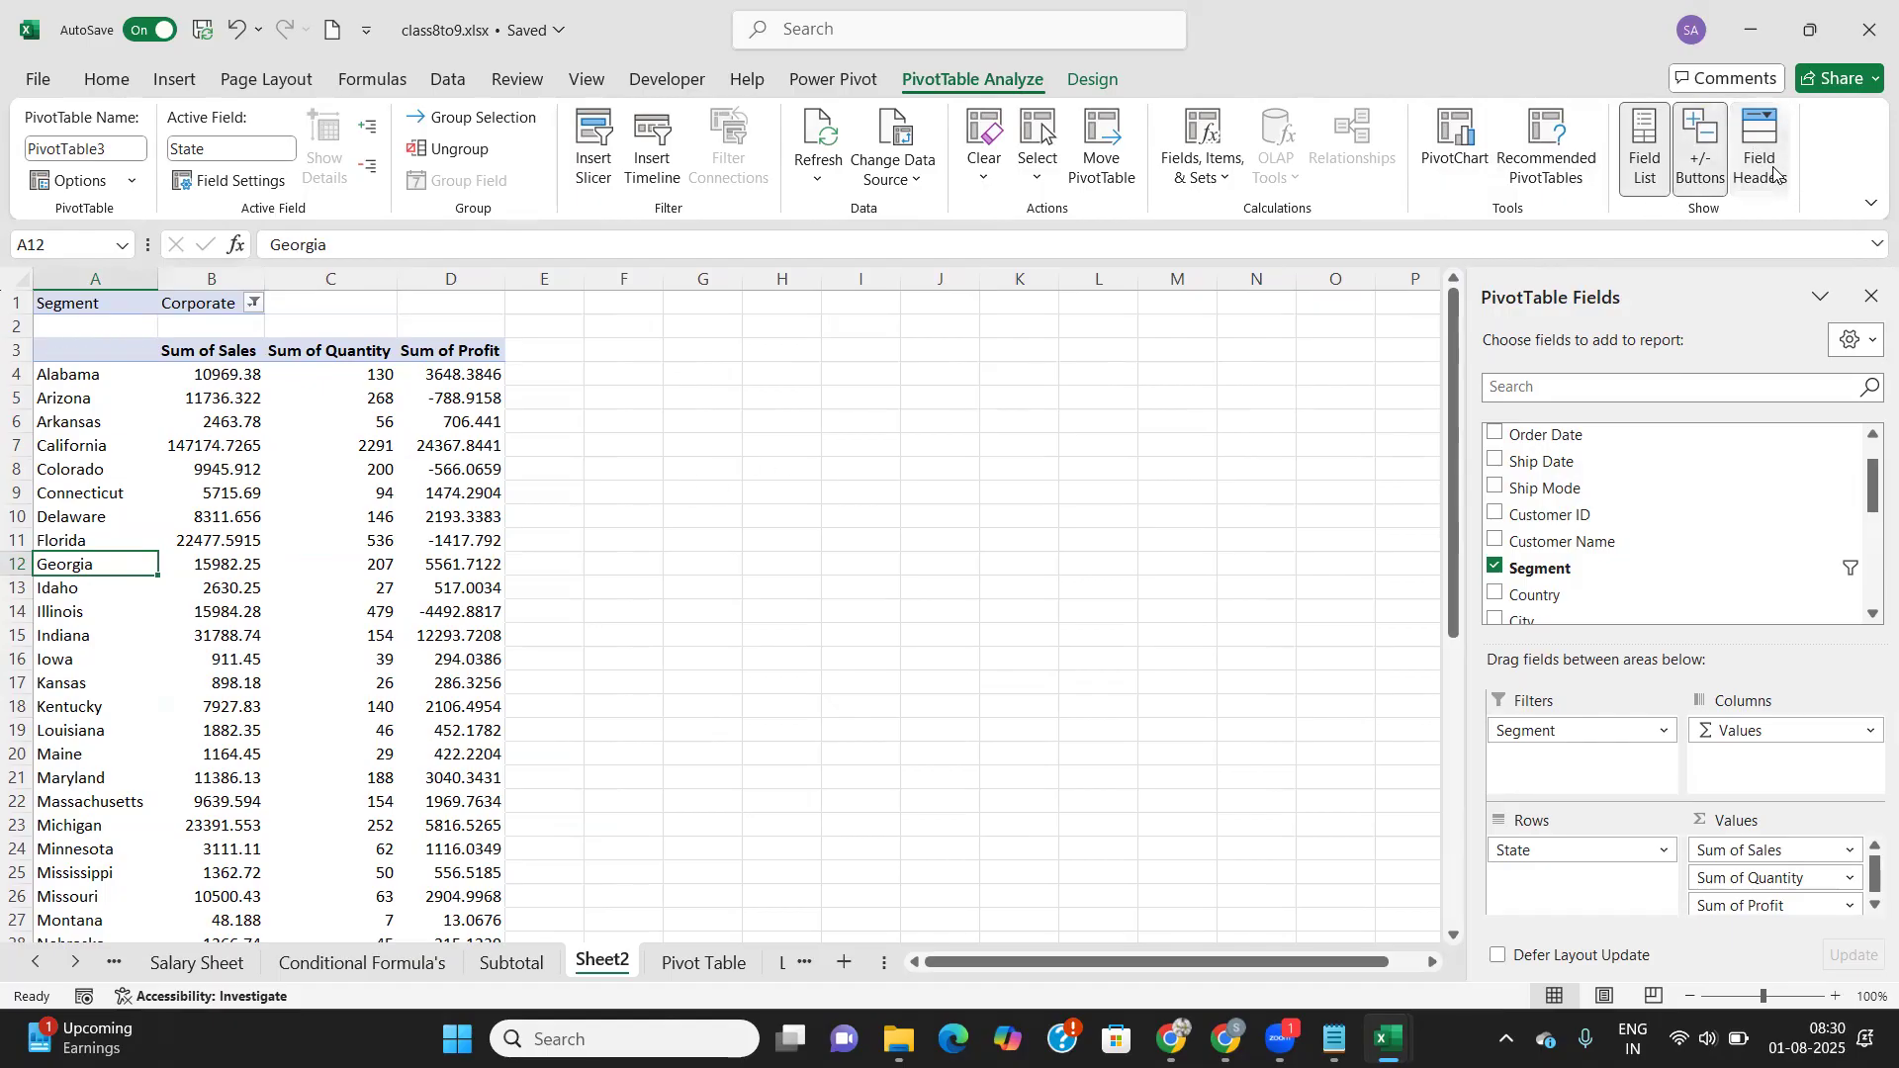
{"action": "left_click", "coordinate": [1775, 174]}
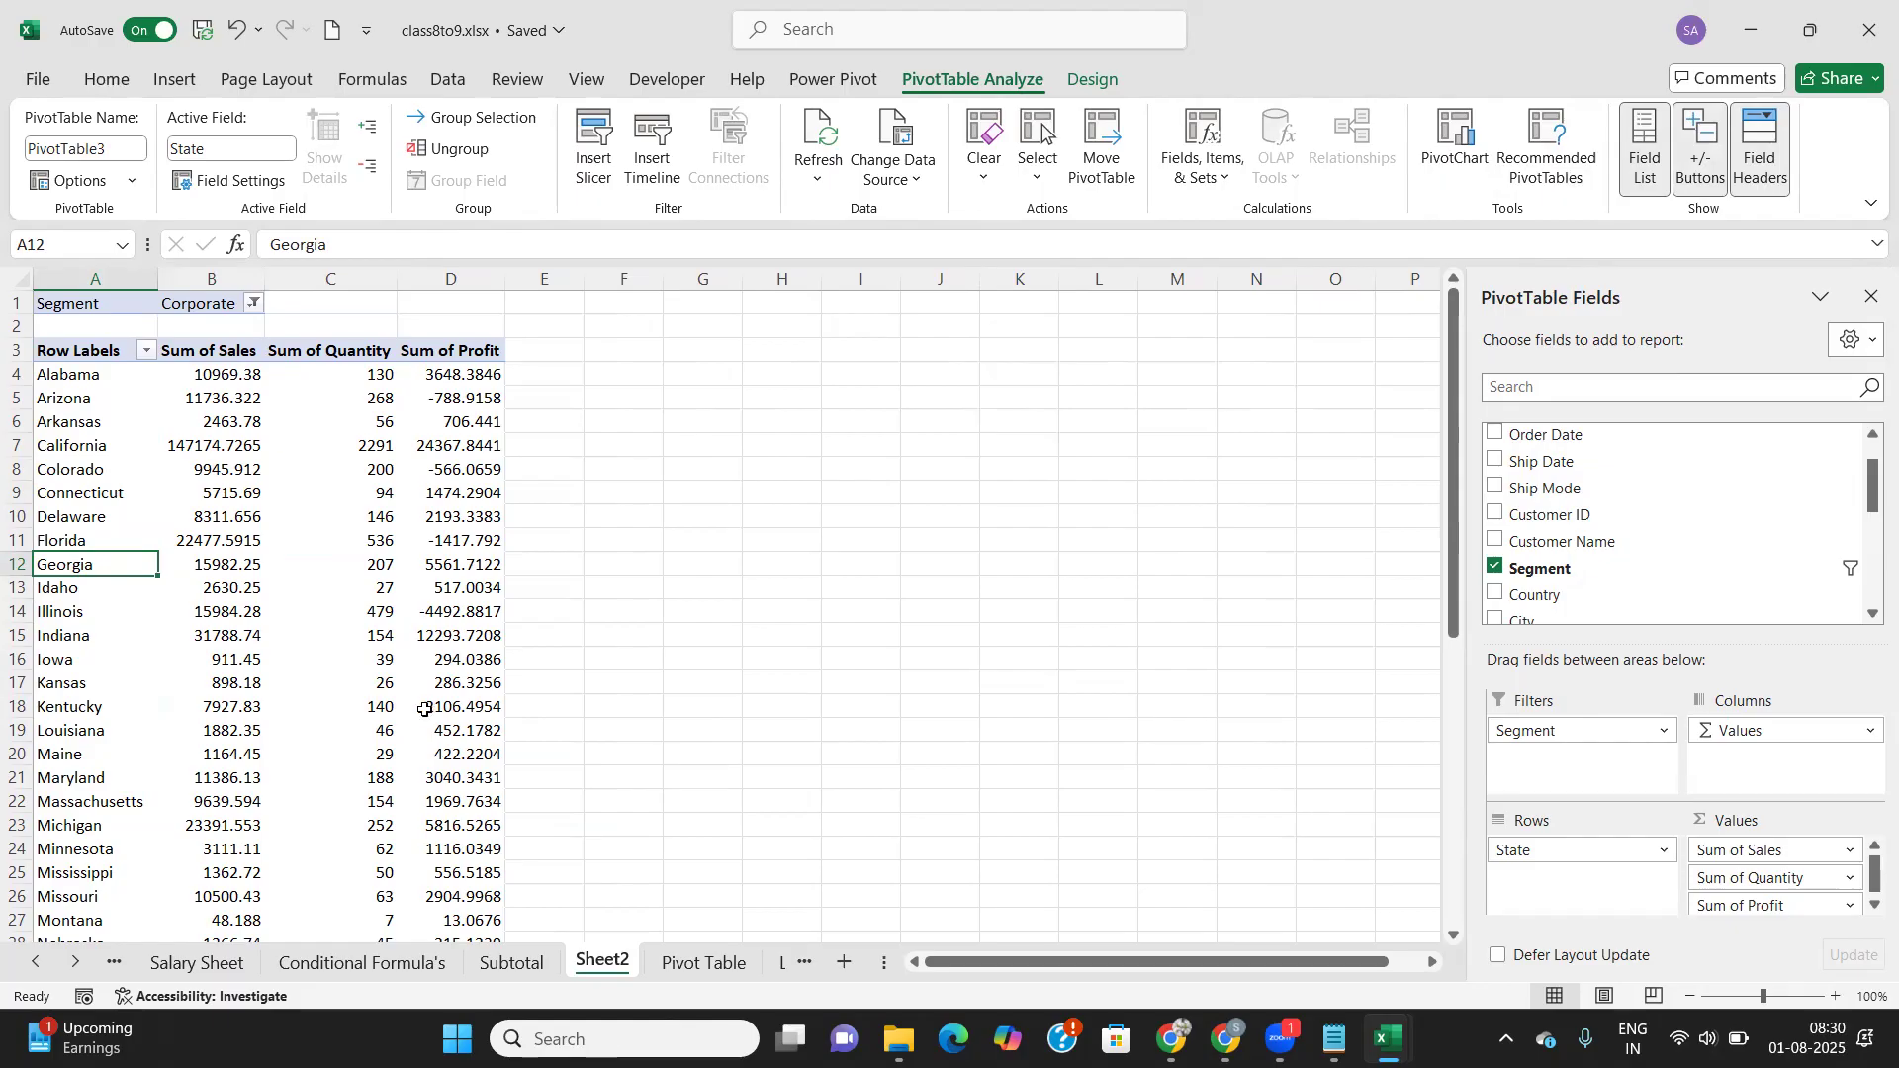
{"action": "scroll", "coordinate": [307, 760], "scroll_direction": "down", "scroll_amount": 5}
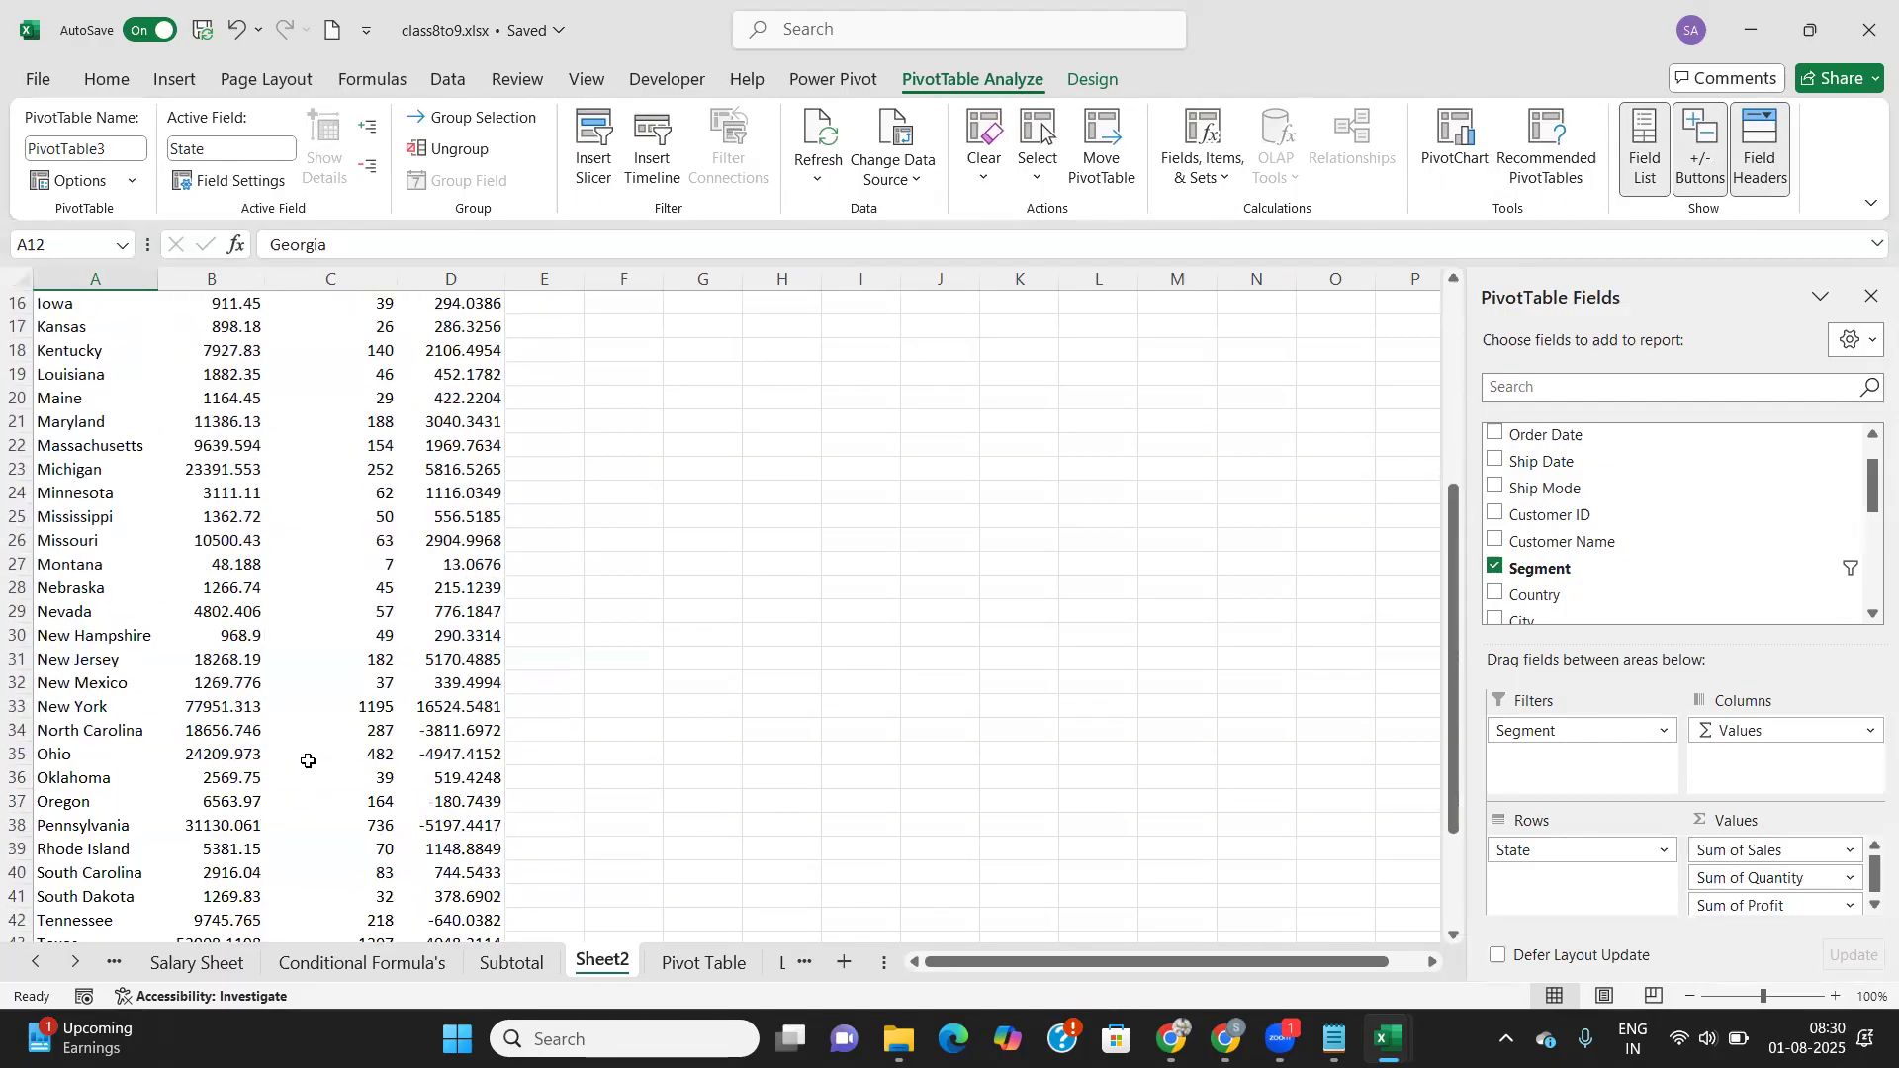
Step: Add the City field to the PivotTable rows beneath State and look down the city rows
{"action": "scroll", "coordinate": [308, 760], "scroll_direction": "up", "scroll_amount": 5}
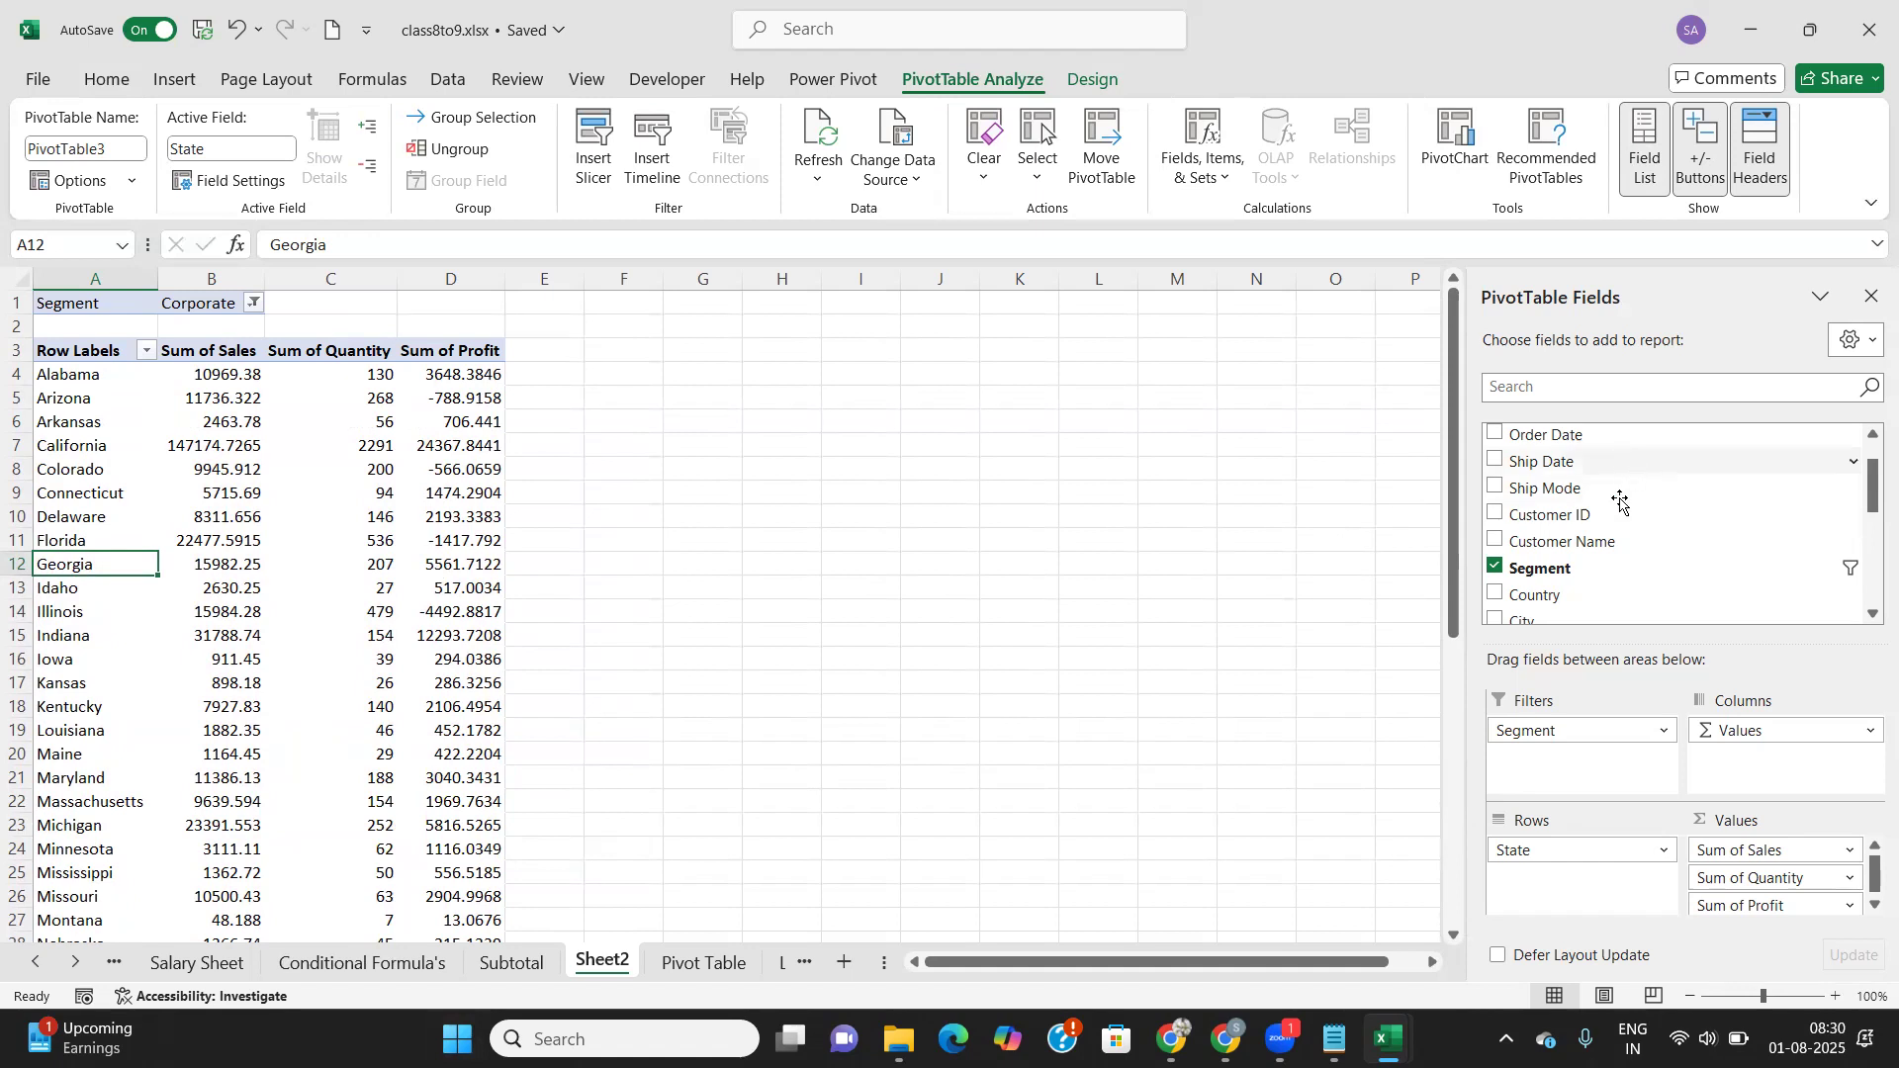
{"action": "scroll", "coordinate": [1620, 502], "scroll_direction": "down", "scroll_amount": 2}
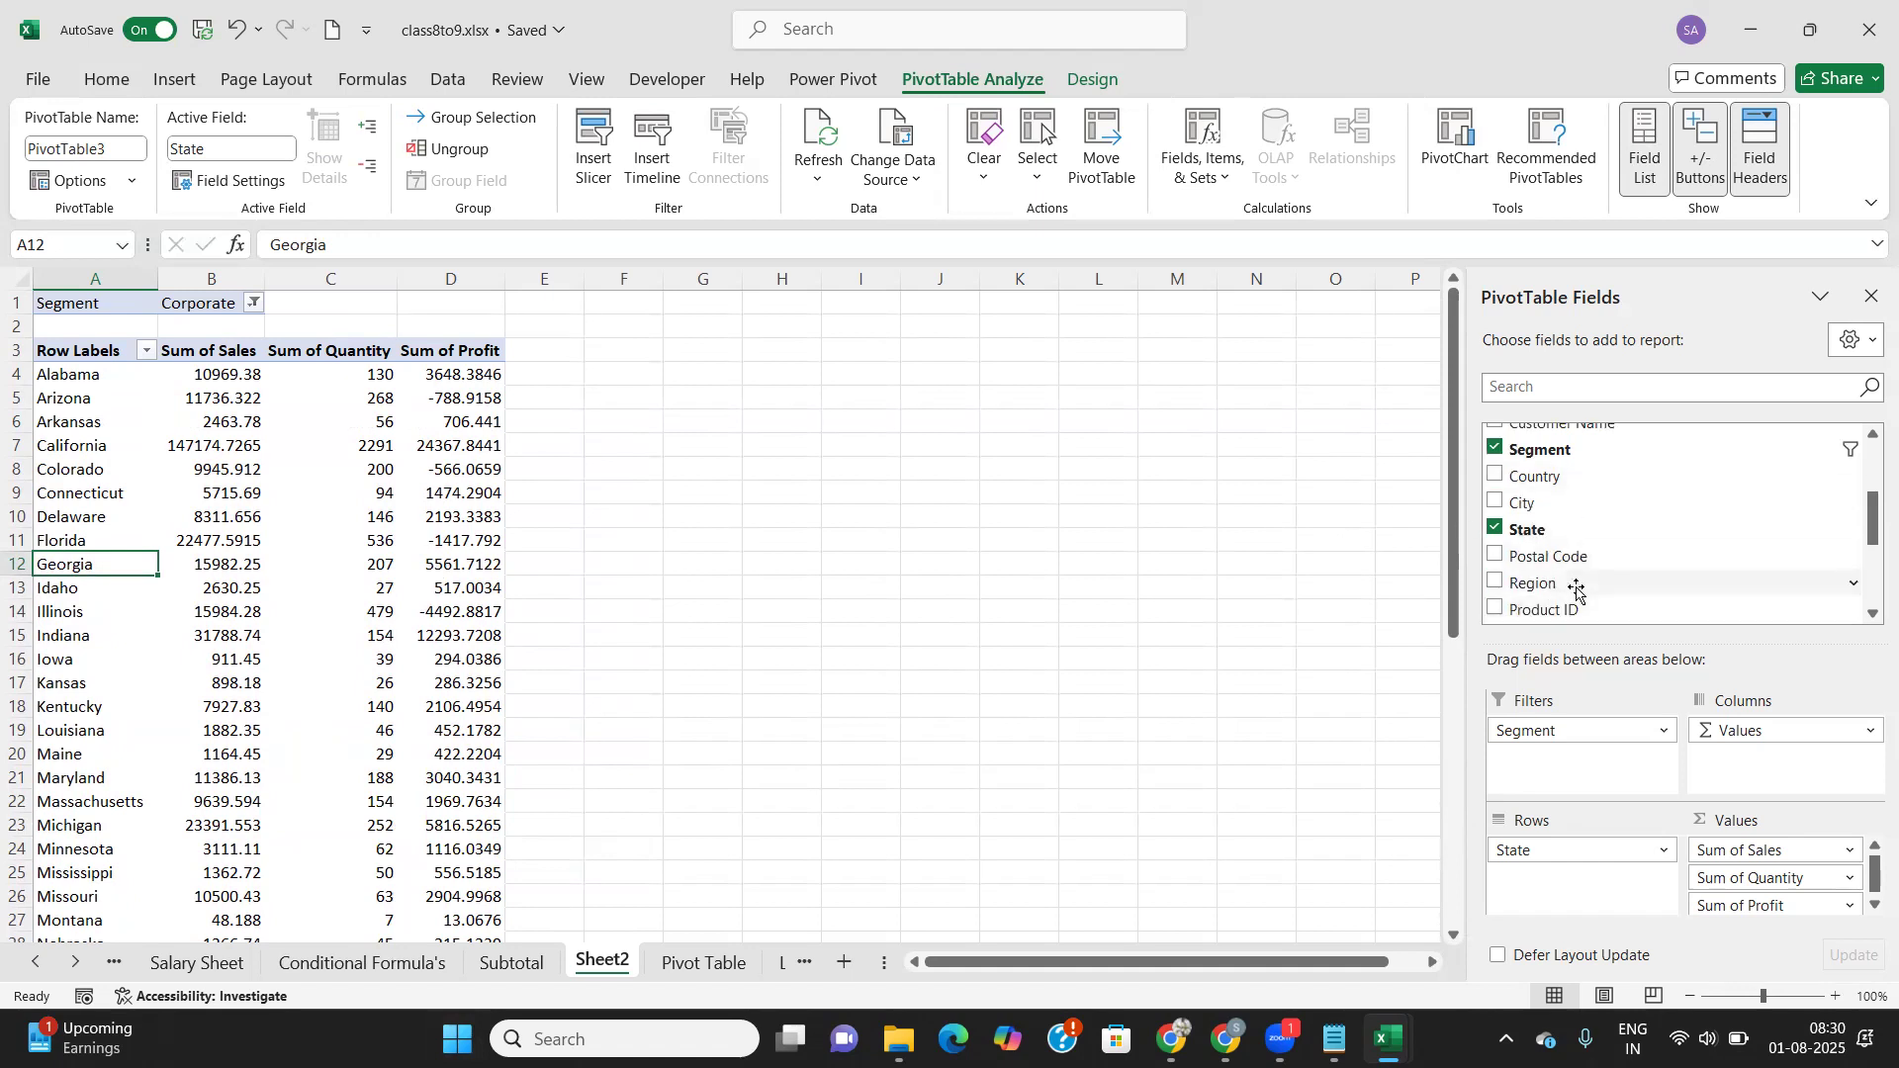
{"action": "left_click", "coordinate": [1495, 502]}
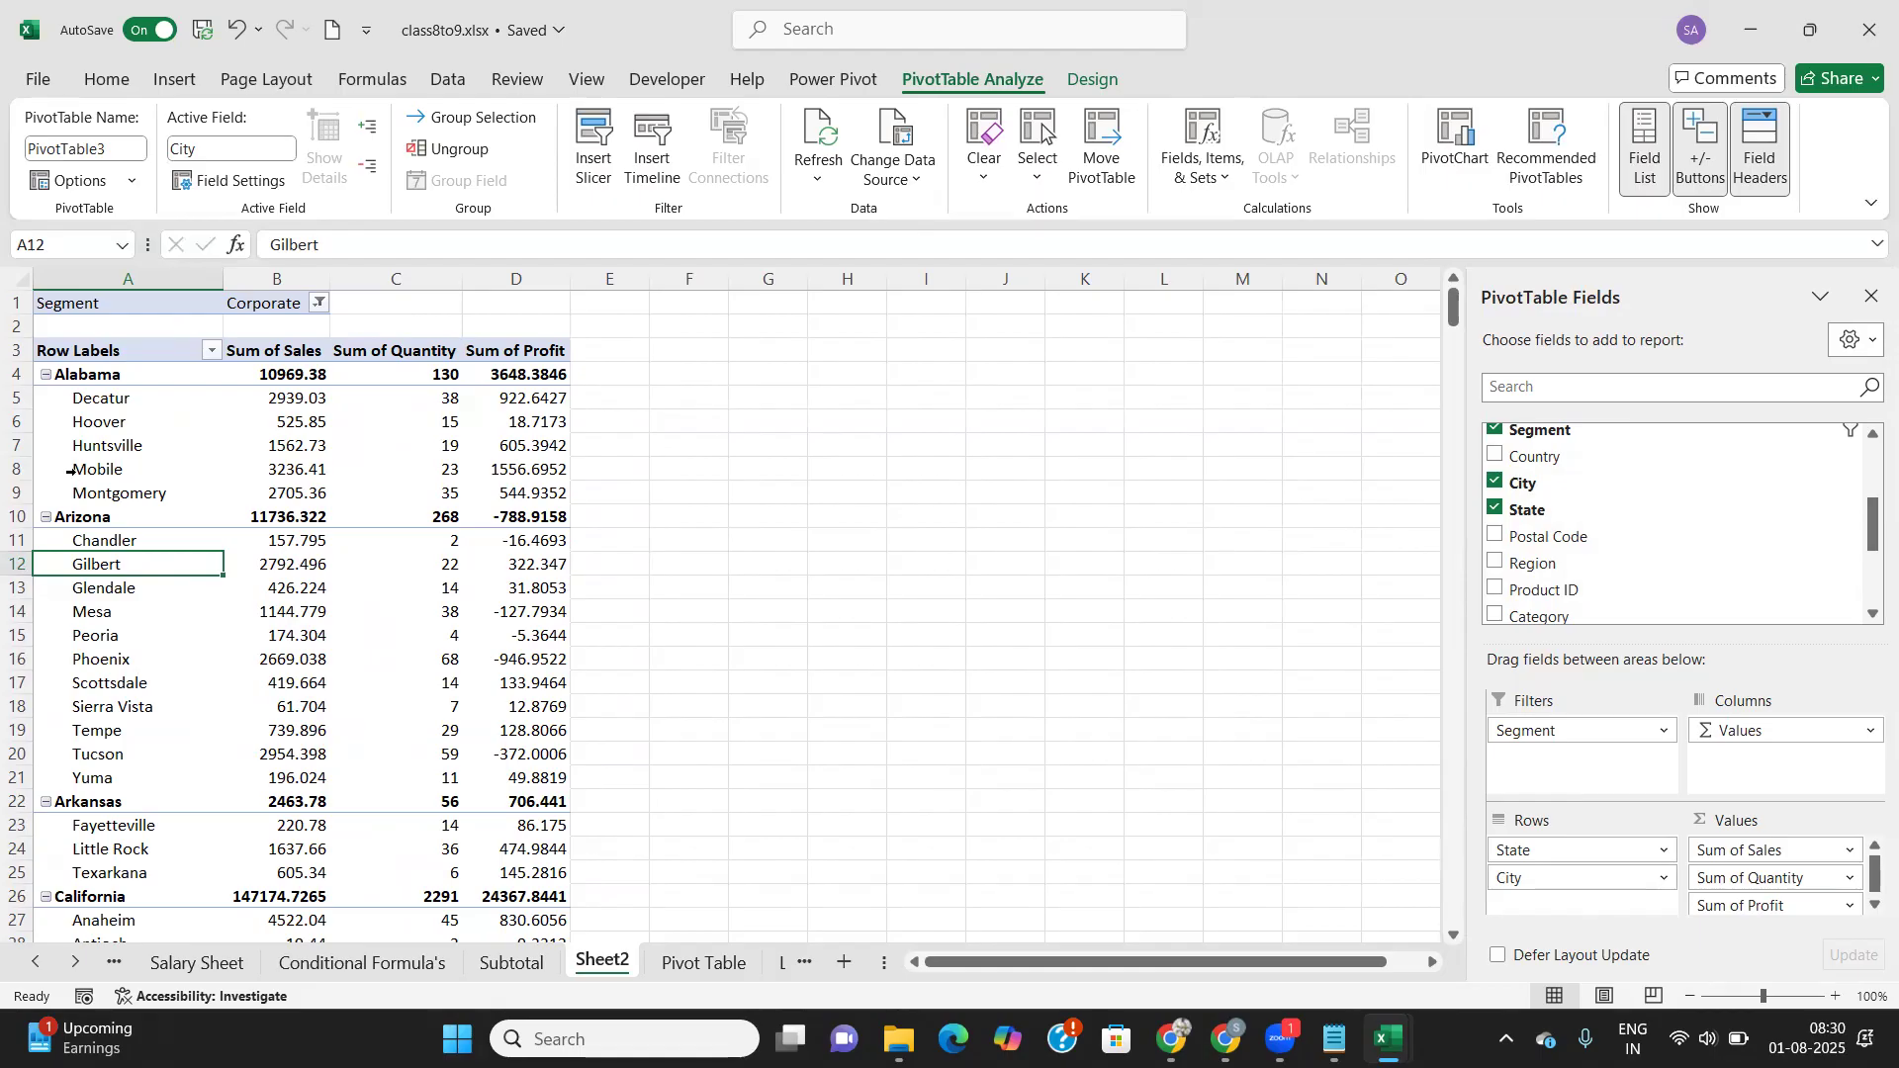
{"action": "scroll", "coordinate": [99, 592], "scroll_direction": "down", "scroll_amount": 4}
{"action": "scroll", "coordinate": [82, 594], "scroll_direction": "up", "scroll_amount": 2}
{"action": "scroll", "coordinate": [72, 540], "scroll_direction": "up", "scroll_amount": 2}
Step: Collapse the city rows of the states from Alabama through Florida
{"action": "left_click", "coordinate": [46, 375]}
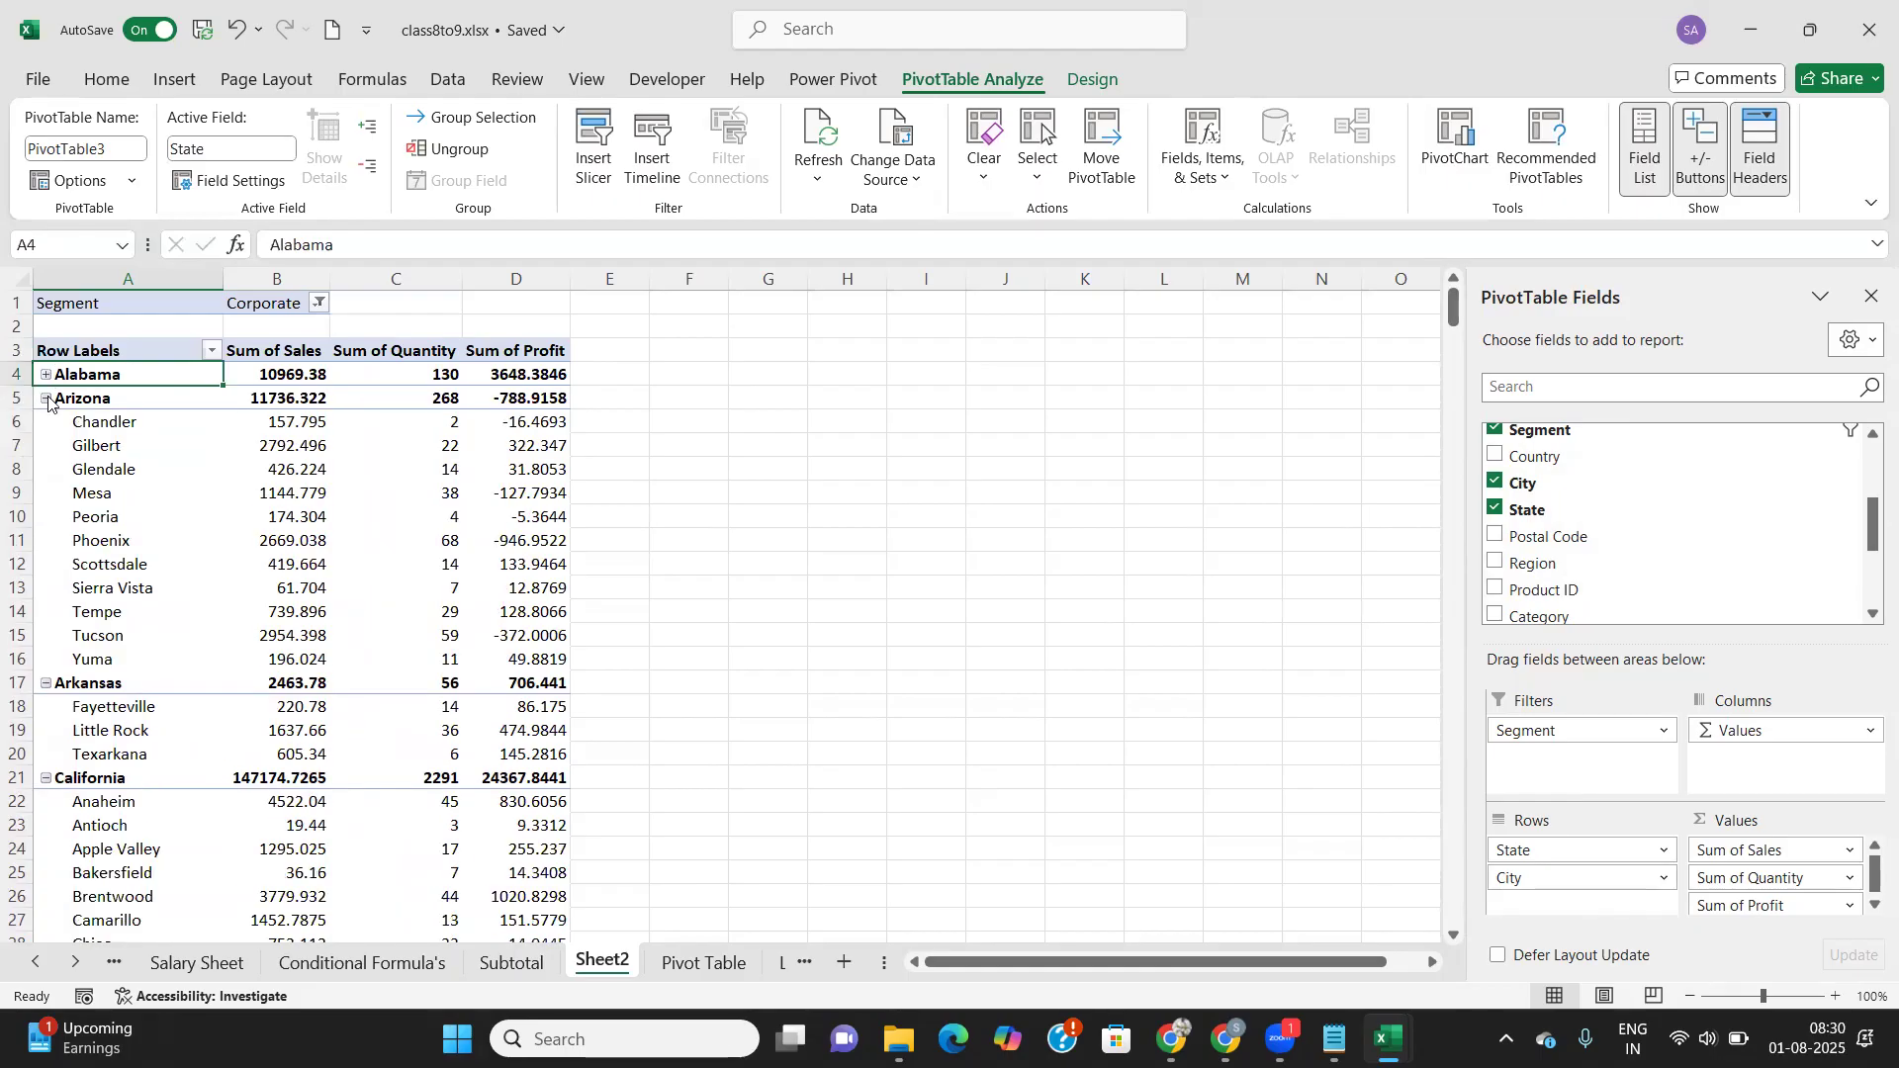
{"action": "left_click", "coordinate": [47, 398]}
{"action": "left_click", "coordinate": [46, 422]}
{"action": "left_click", "coordinate": [47, 446]}
{"action": "scroll", "coordinate": [49, 435], "scroll_direction": "down", "scroll_amount": 2}
{"action": "scroll", "coordinate": [50, 415], "scroll_direction": "up", "scroll_amount": 2}
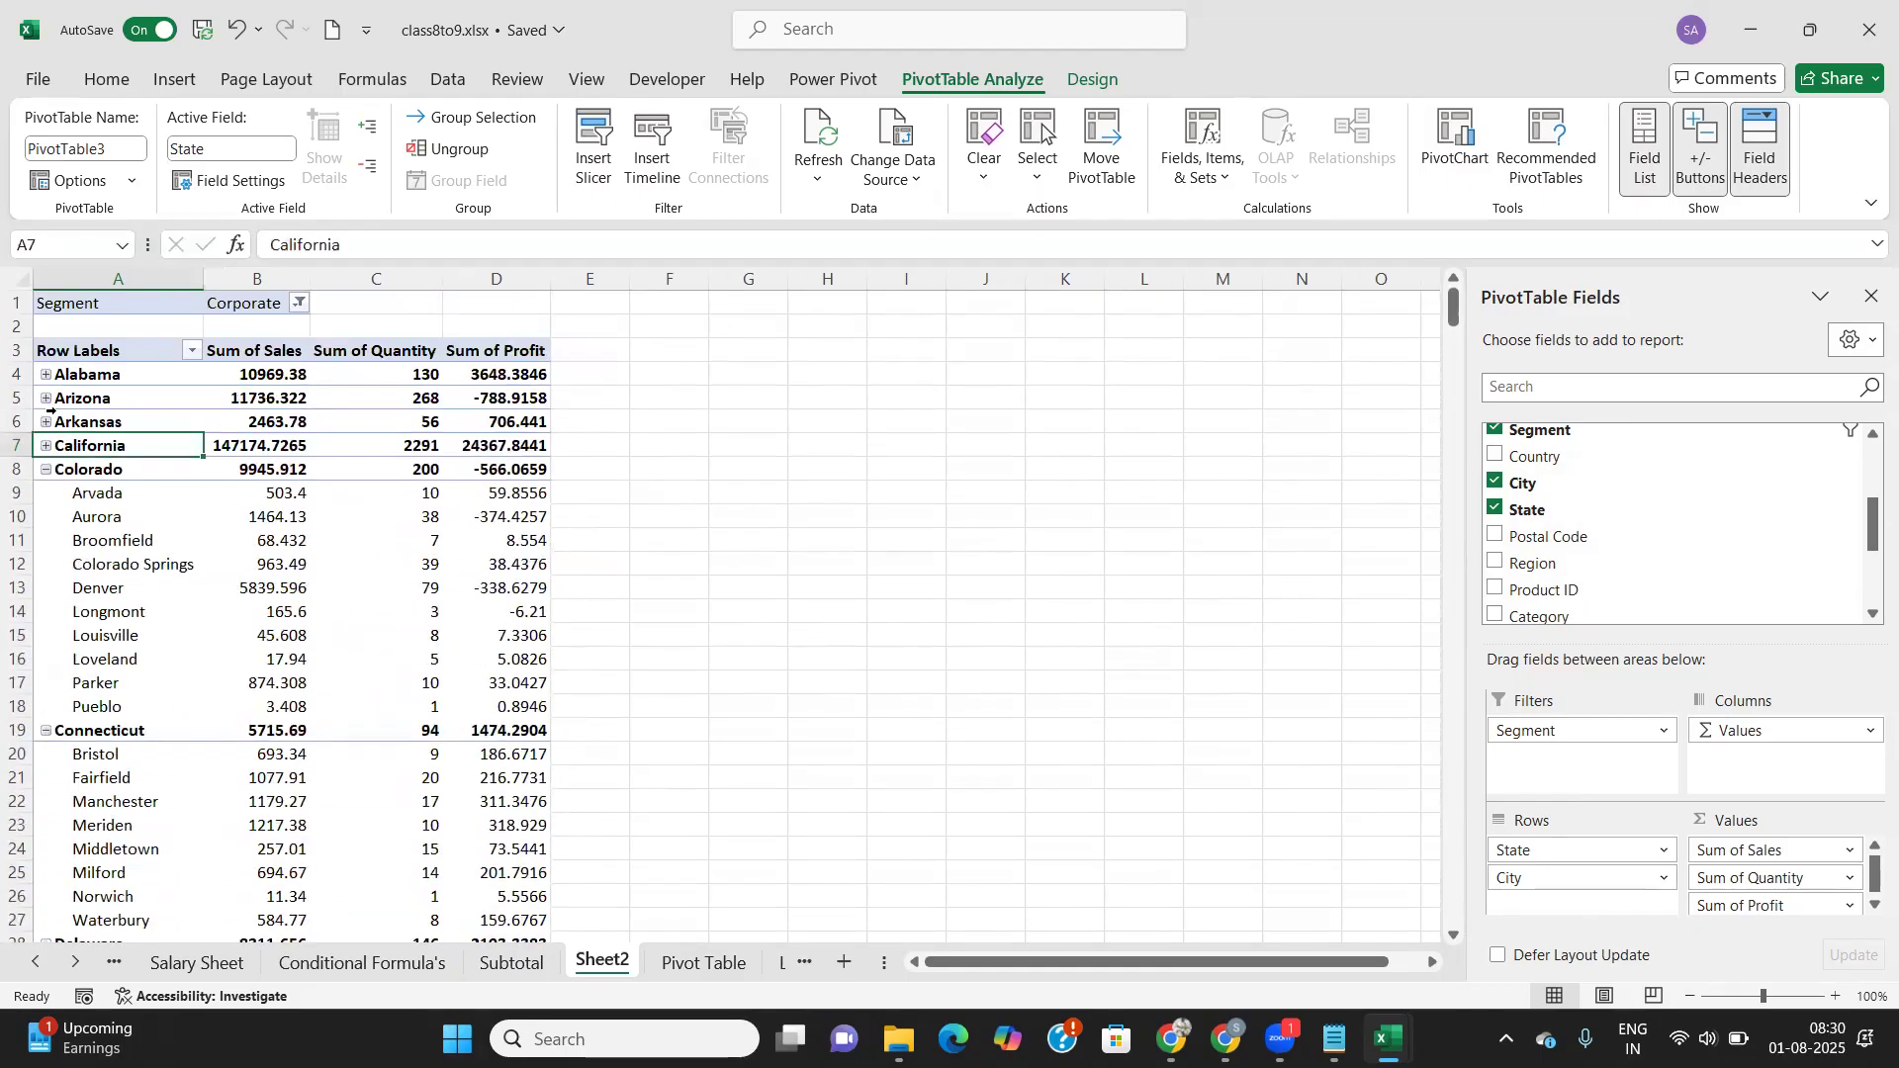
{"action": "left_click", "coordinate": [46, 469]}
{"action": "left_click", "coordinate": [47, 494]}
{"action": "left_click", "coordinate": [46, 518]}
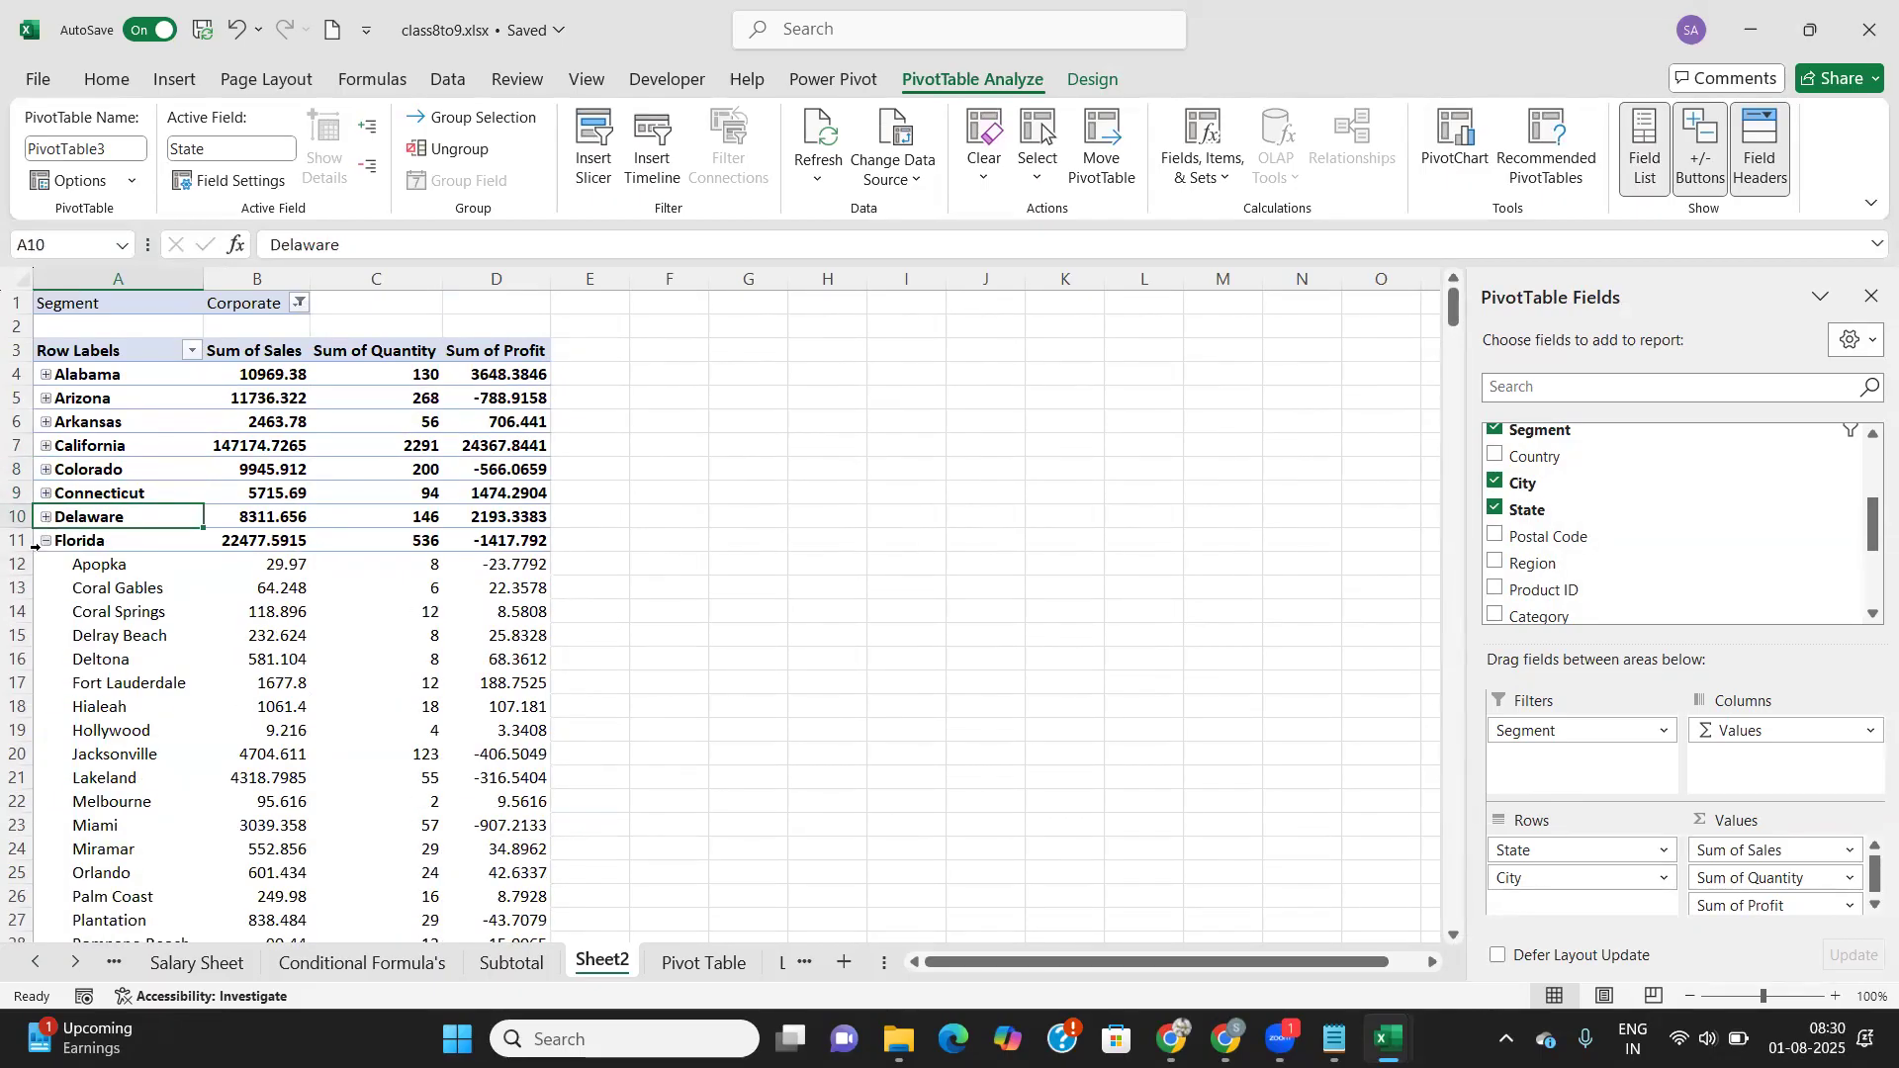
{"action": "left_click", "coordinate": [46, 541]}
Step: Collapse the city rows of the states from Georgia through Kansas and look over the state list
{"action": "scroll", "coordinate": [50, 544], "scroll_direction": "down", "scroll_amount": 3}
{"action": "scroll", "coordinate": [53, 436], "scroll_direction": "up", "scroll_amount": 1}
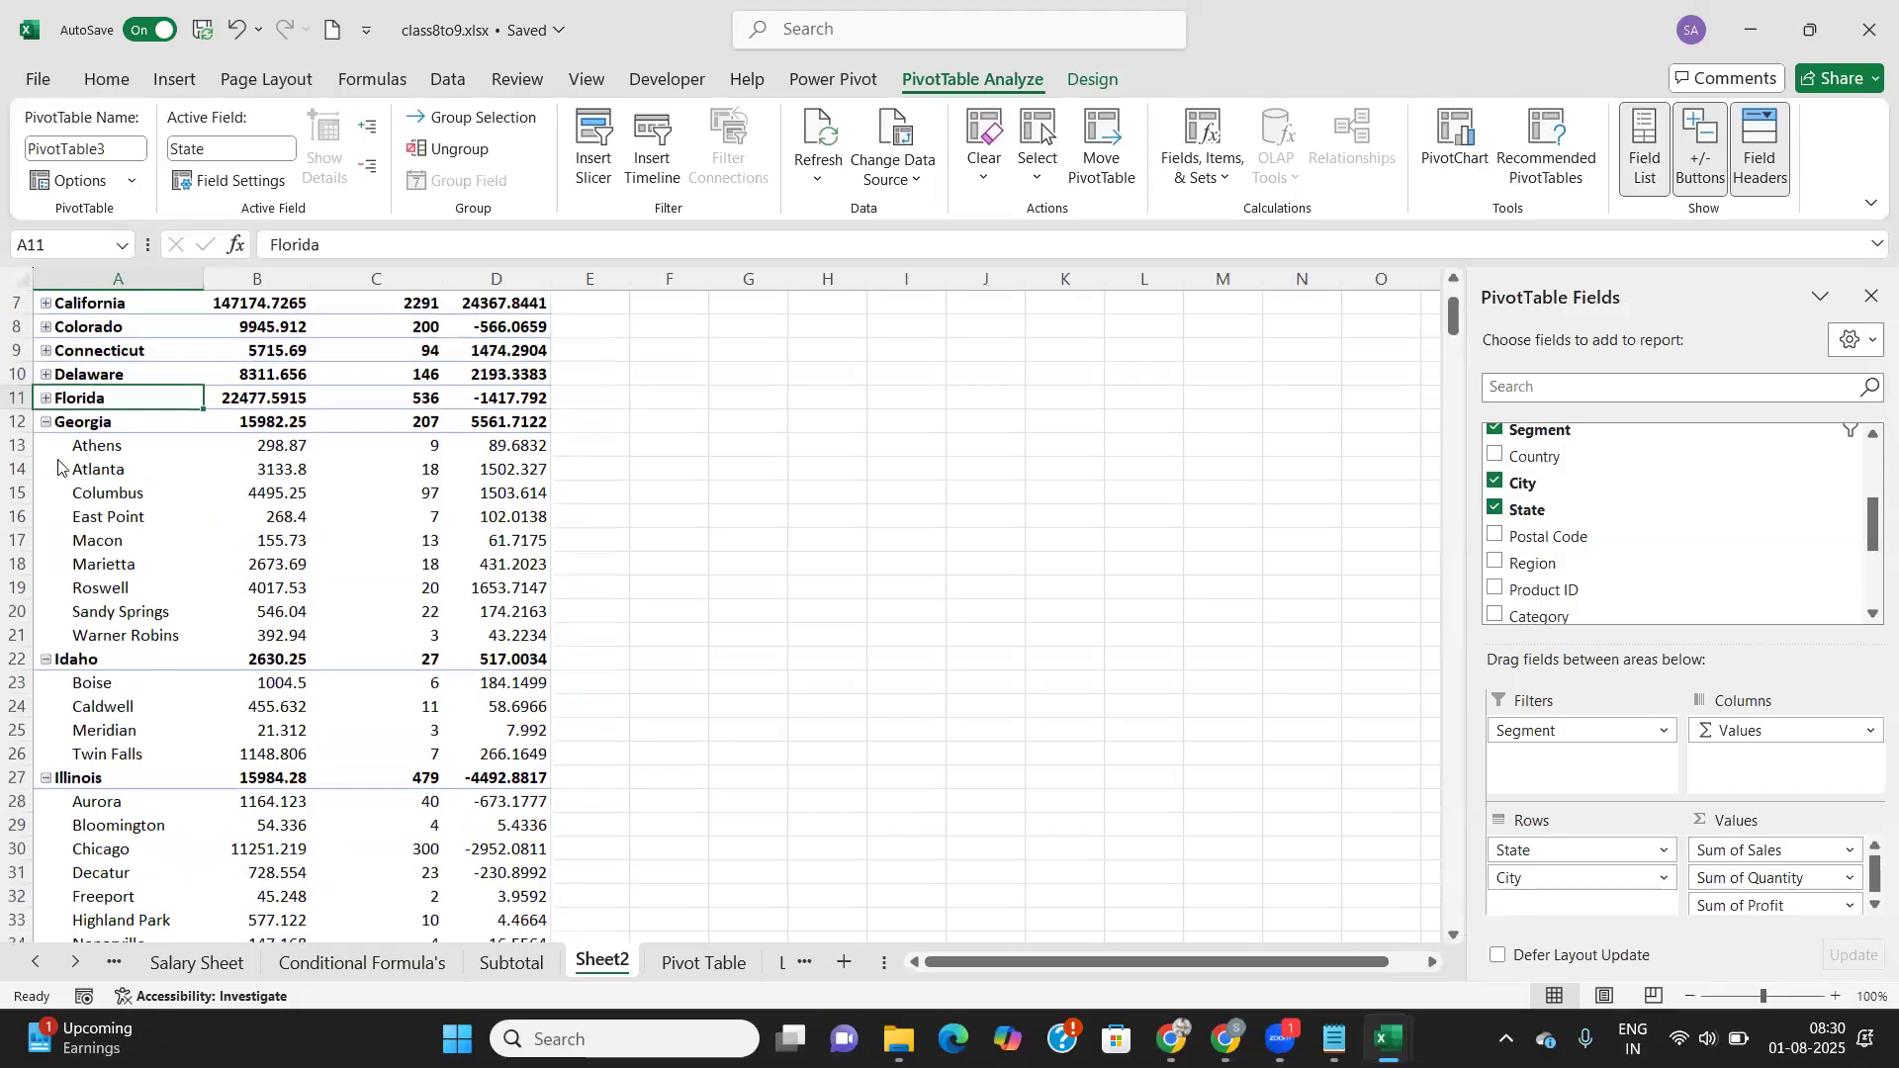
{"action": "left_click", "coordinate": [46, 423]}
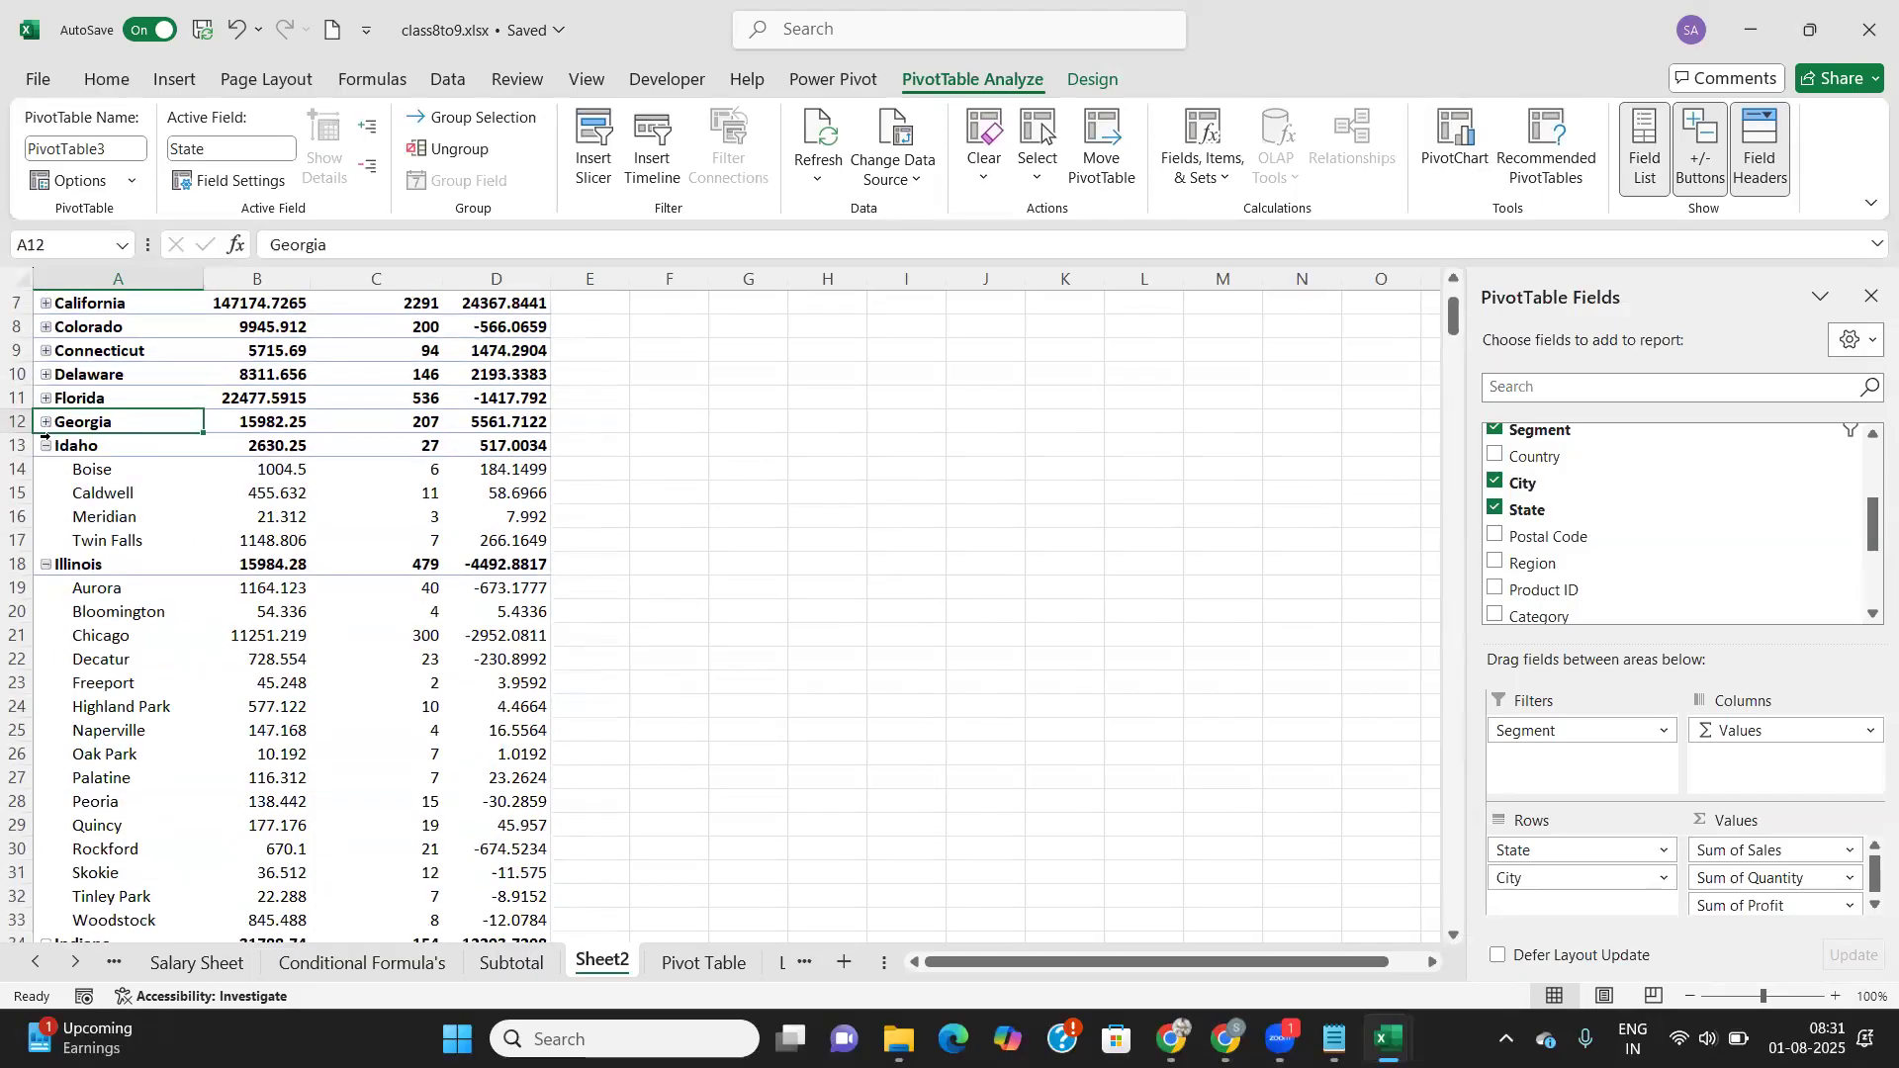
{"action": "left_click", "coordinate": [47, 446]}
{"action": "left_click", "coordinate": [47, 470]}
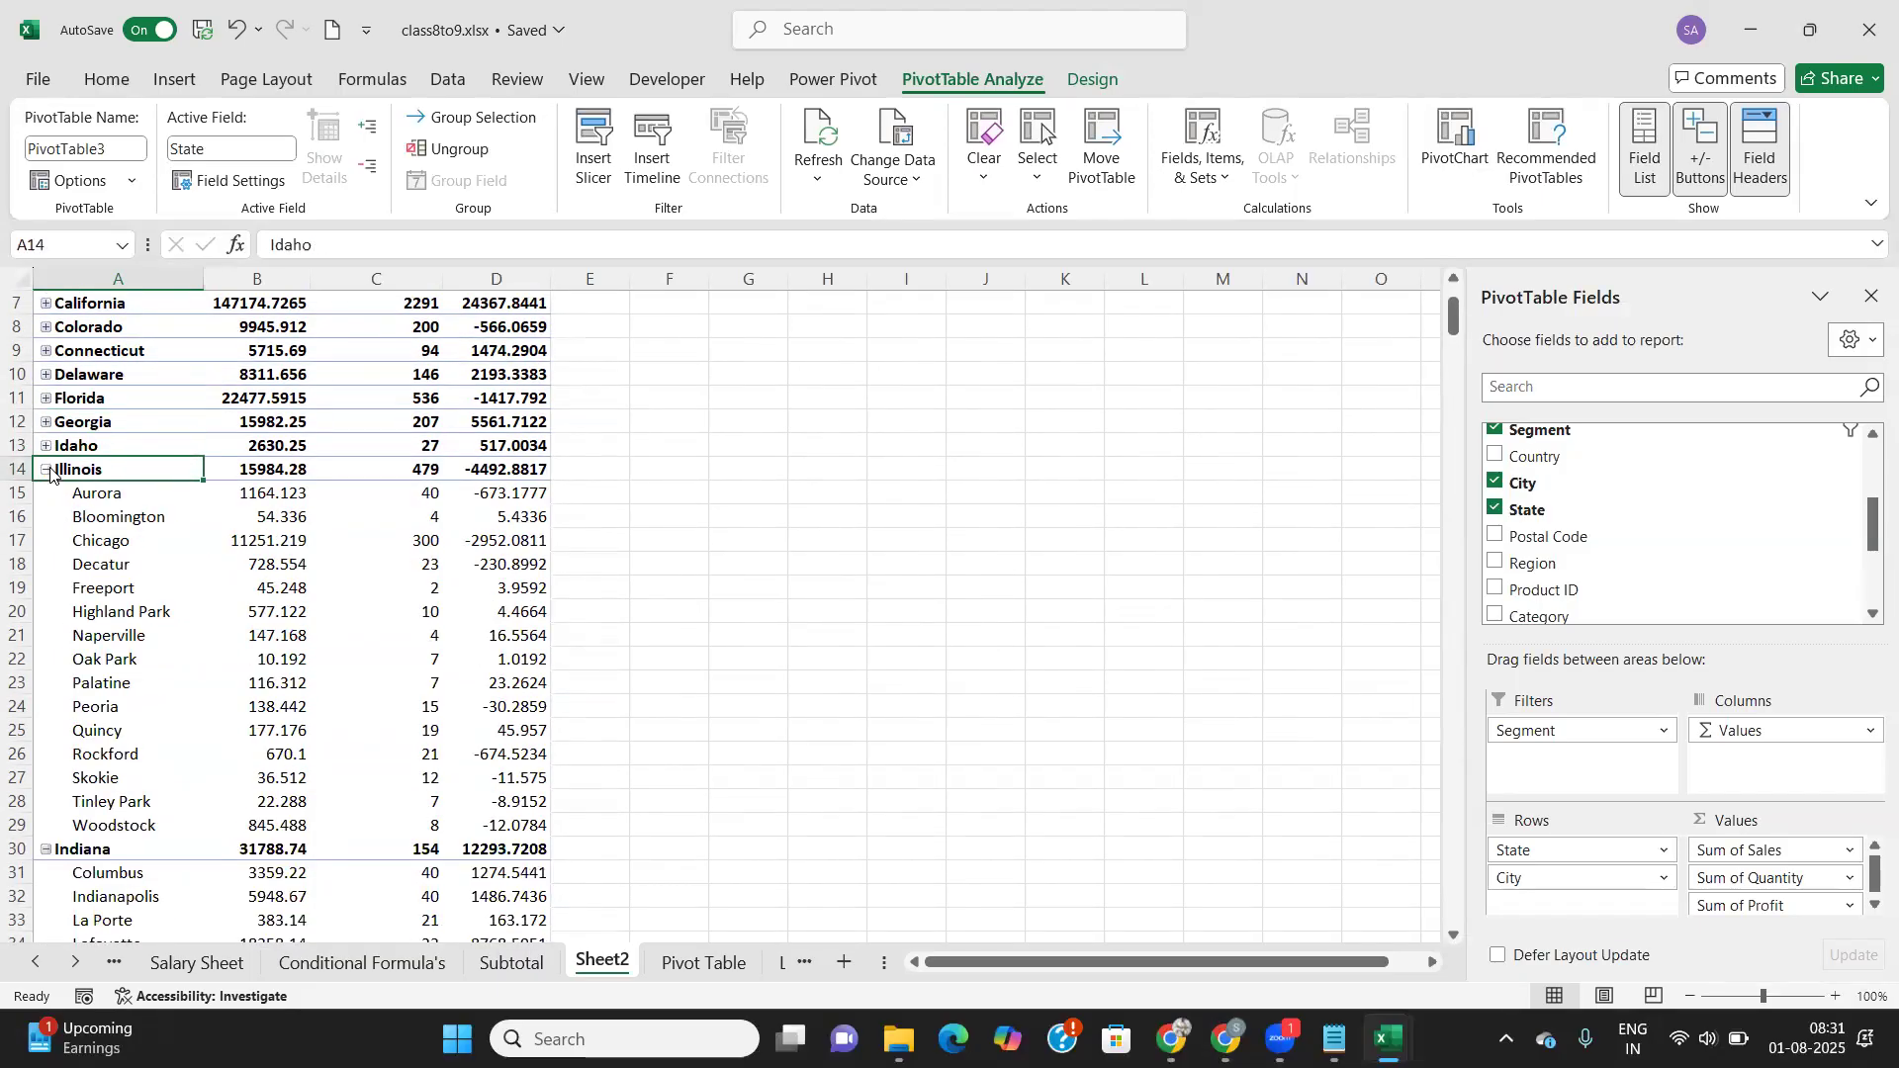
{"action": "left_click", "coordinate": [47, 494]}
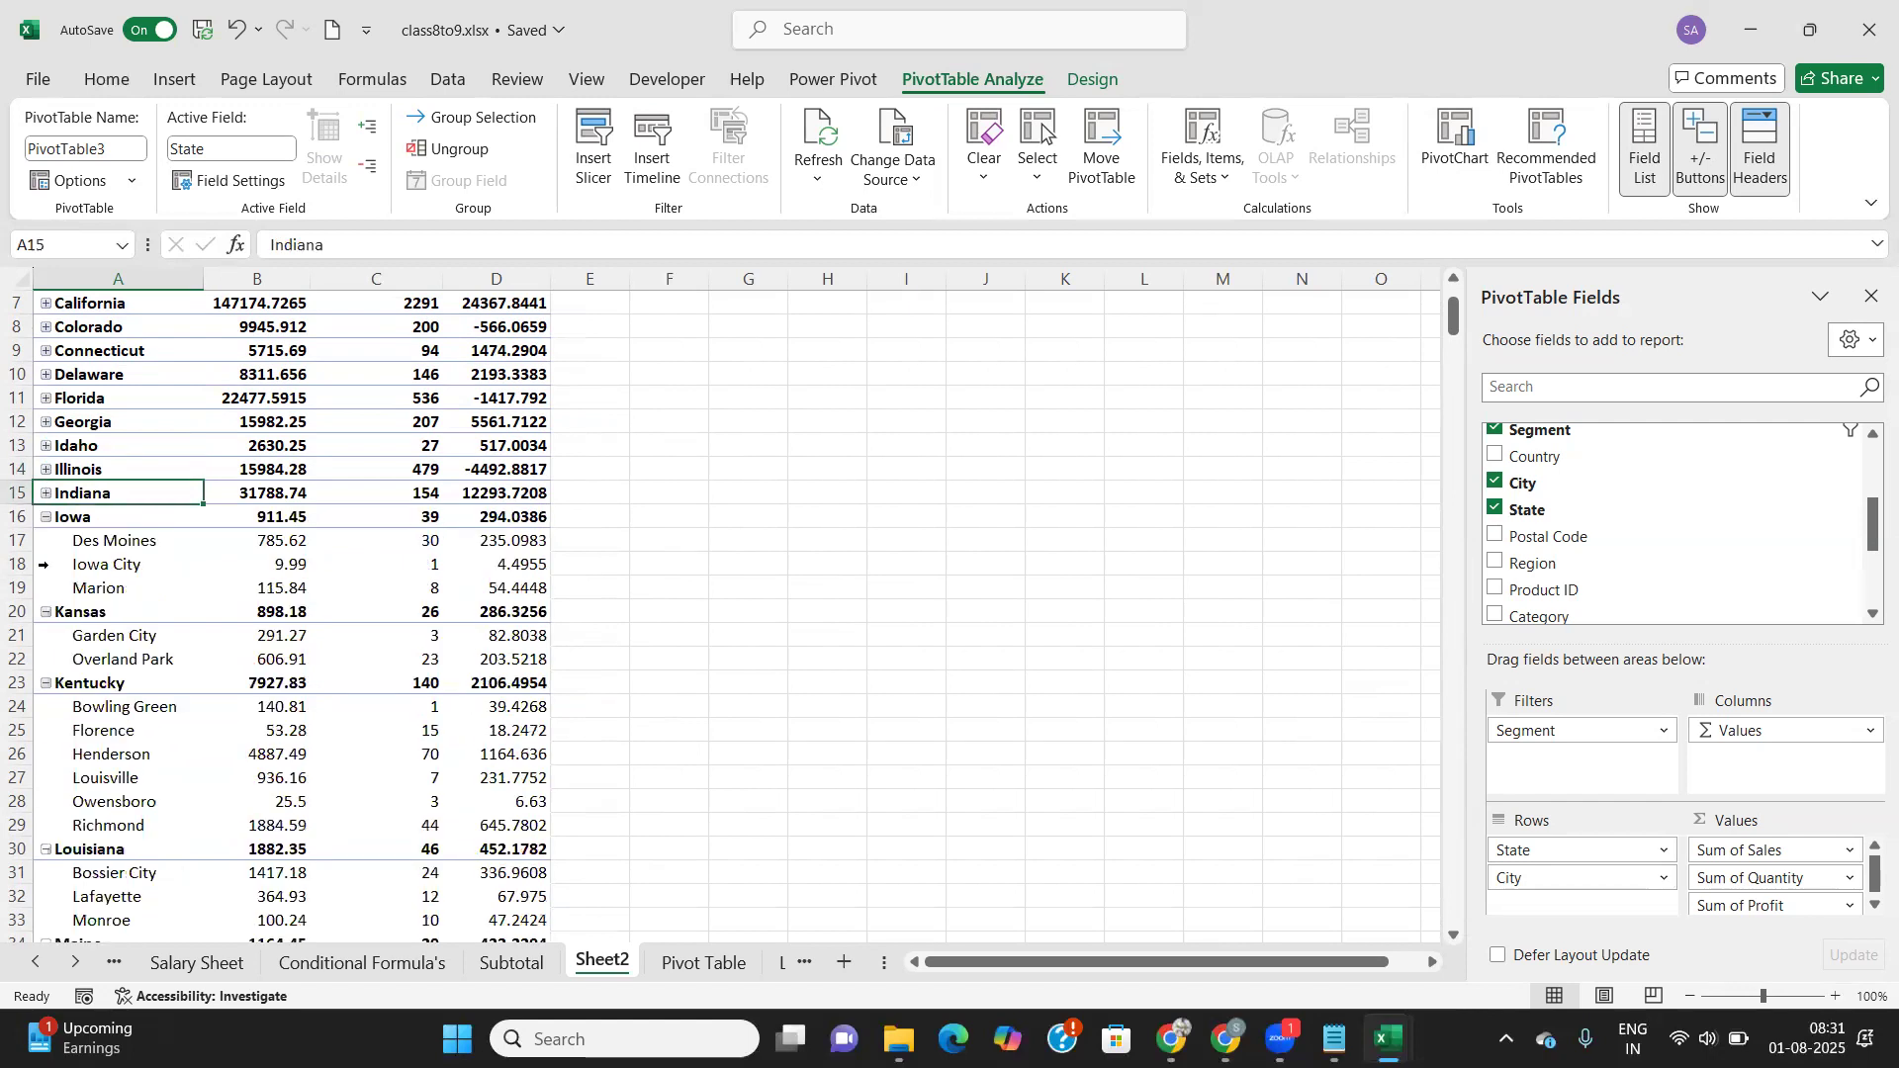
{"action": "left_click", "coordinate": [46, 517]}
{"action": "left_click", "coordinate": [50, 547]}
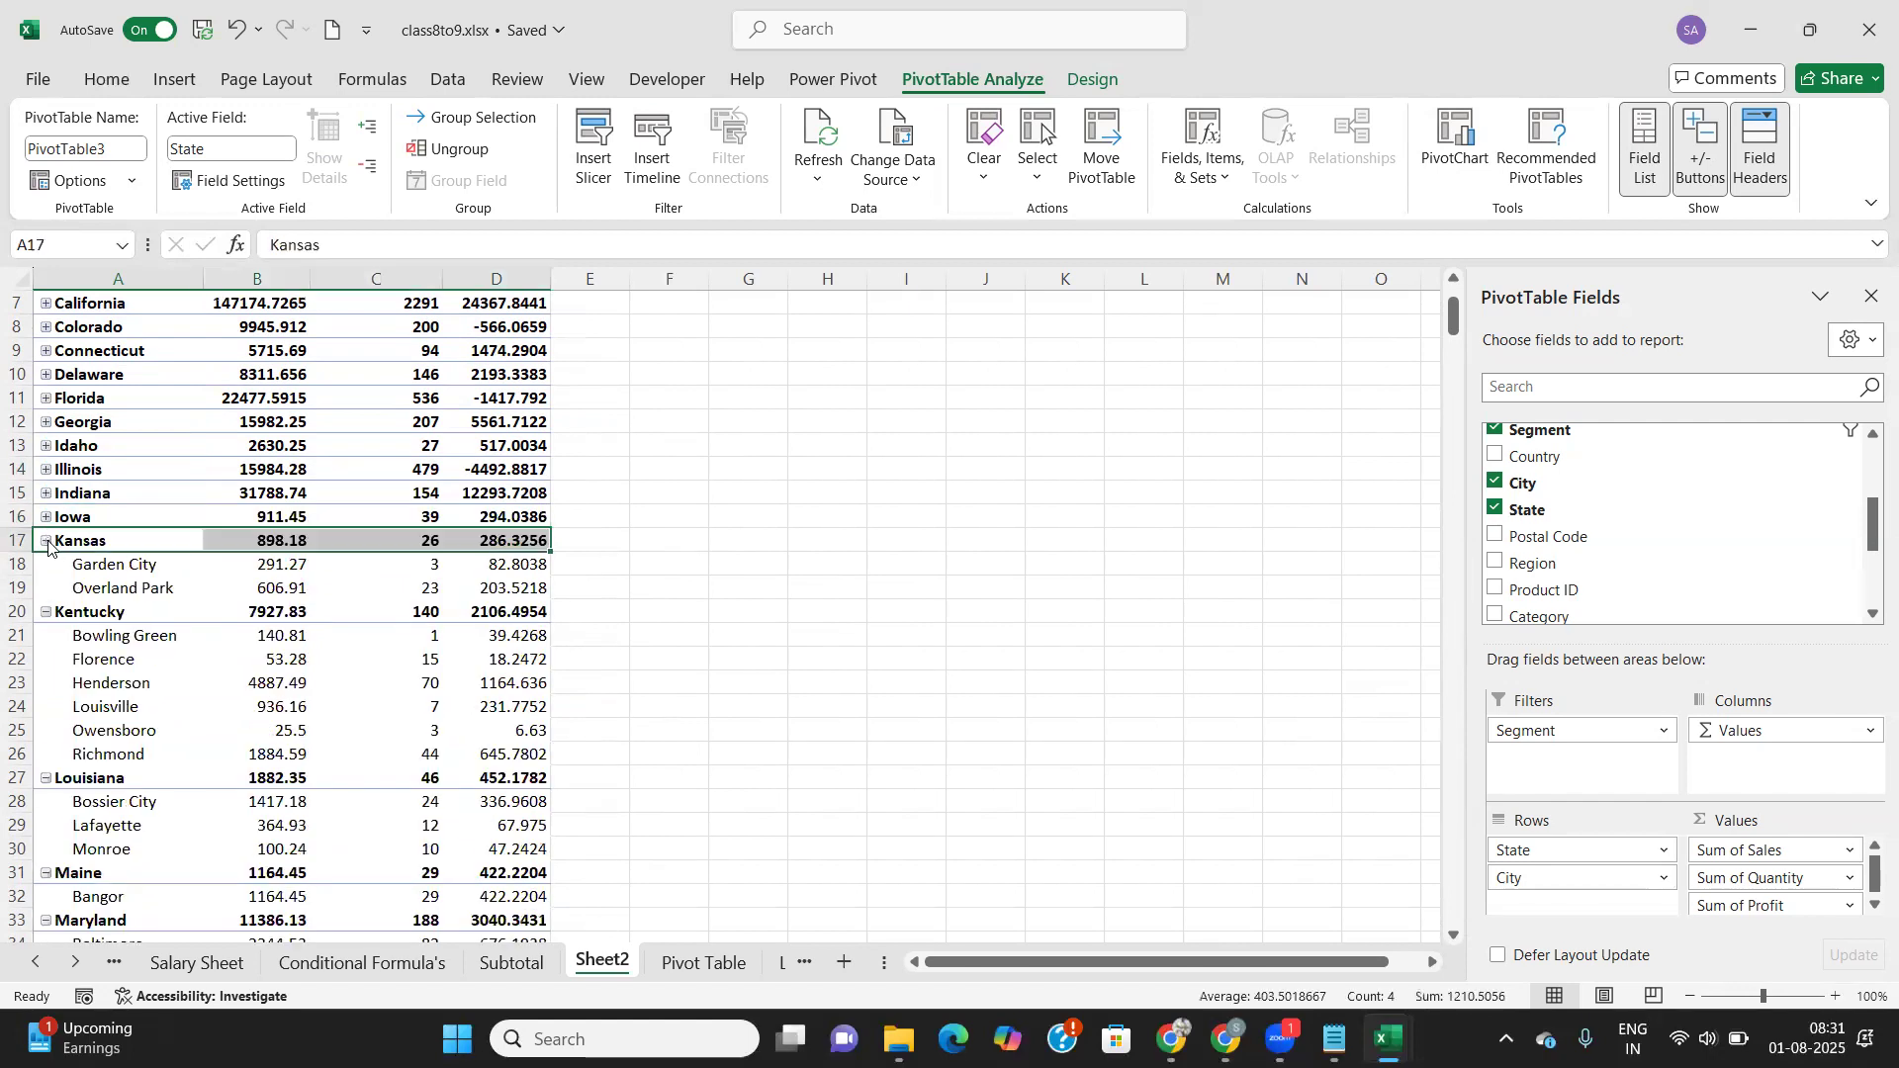
{"action": "left_click", "coordinate": [47, 541]}
{"action": "scroll", "coordinate": [72, 562], "scroll_direction": "up", "scroll_amount": 2}
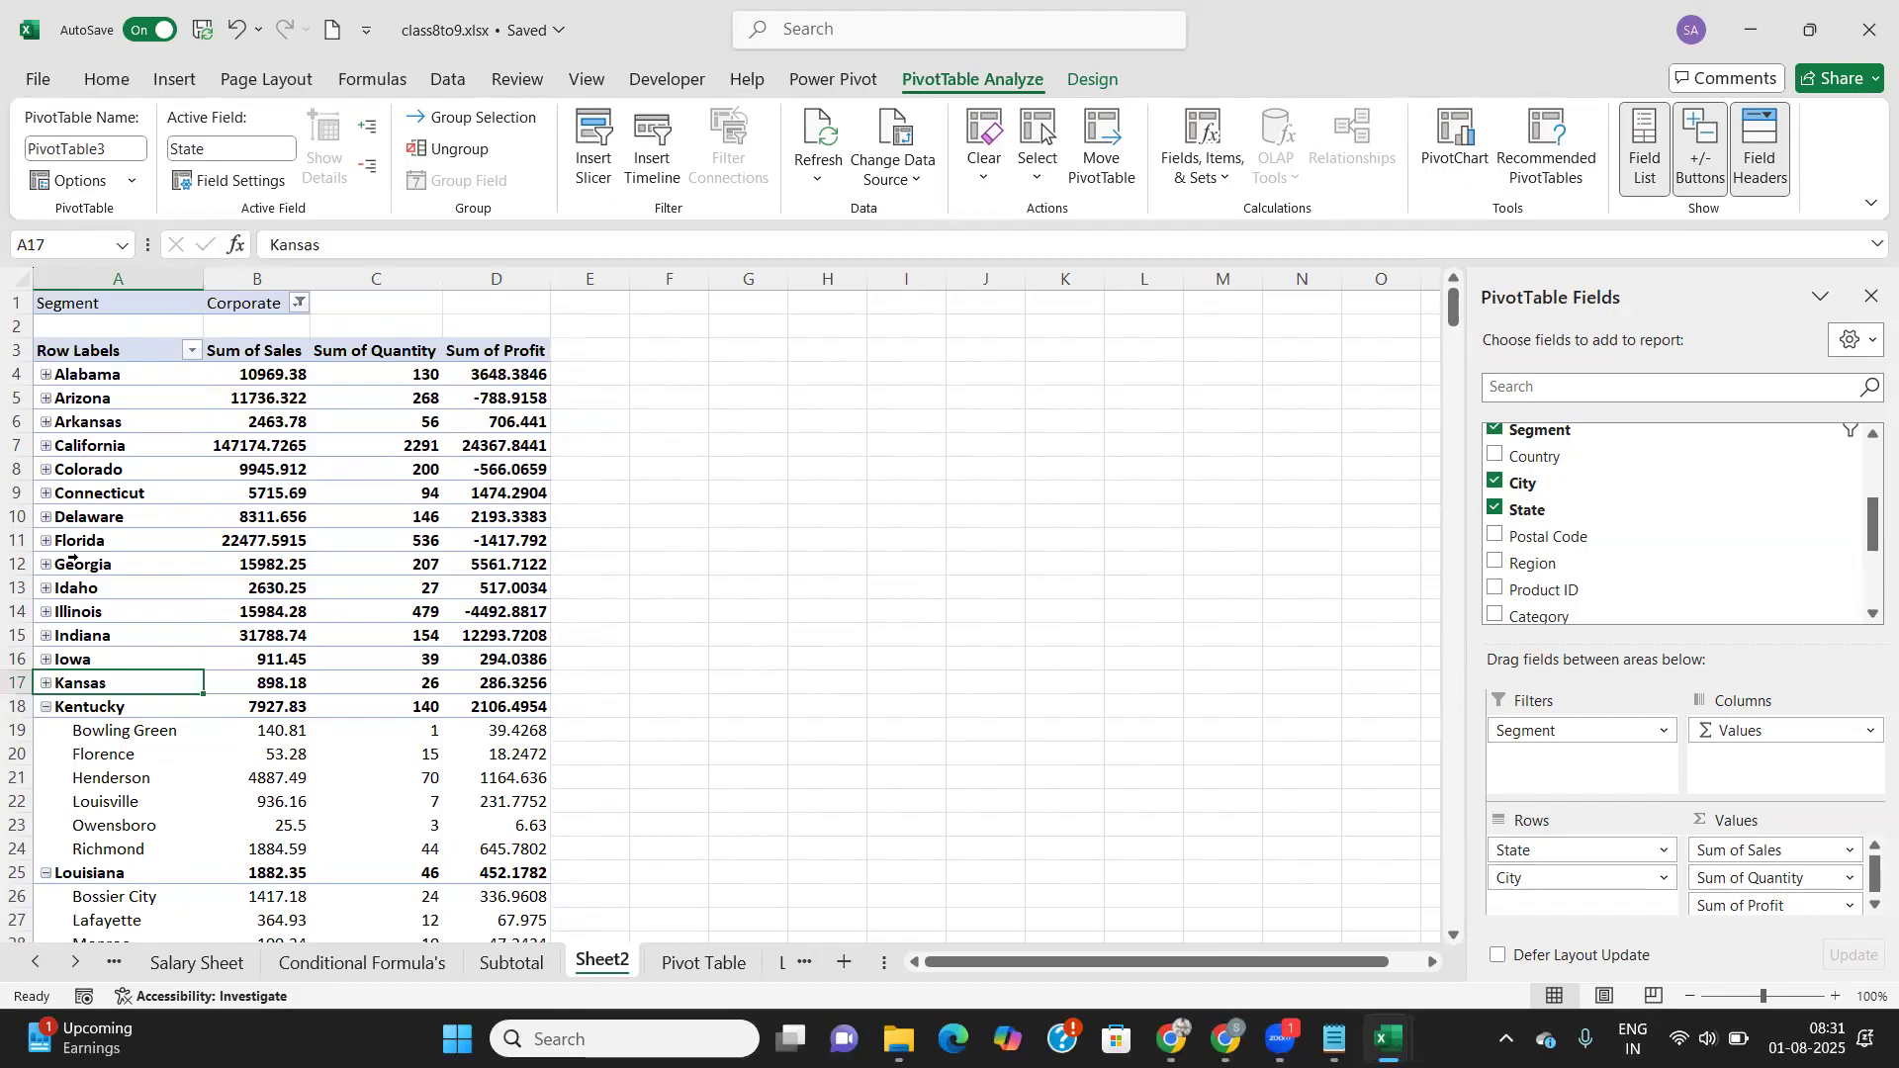
{"action": "scroll", "coordinate": [1575, 547], "scroll_direction": "down", "scroll_amount": 4}
{"action": "scroll", "coordinate": [1553, 534], "scroll_direction": "up", "scroll_amount": 3}
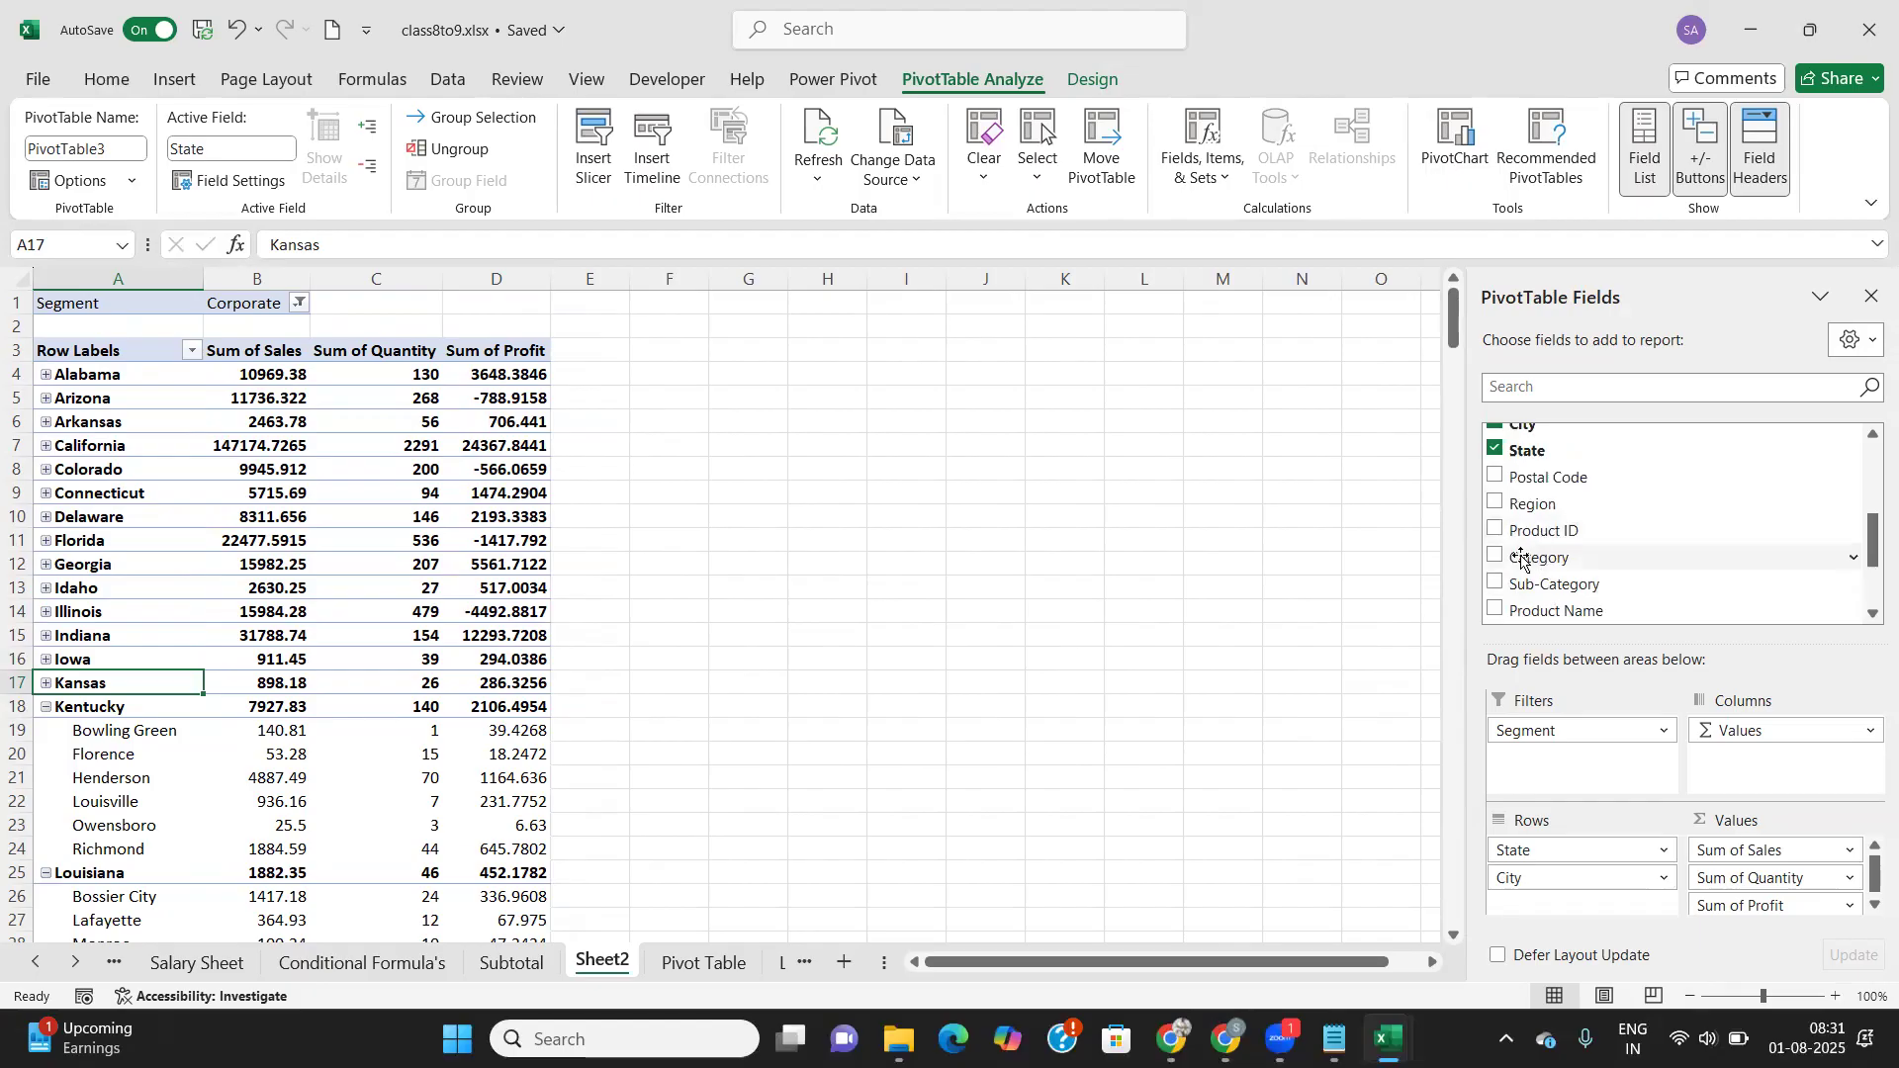
Step: Add Category as a second report filter and filter the PivotTable to Office Supplies
{"action": "left_click_drag", "start_coordinate": [1520, 559], "coordinate": [1545, 769]}
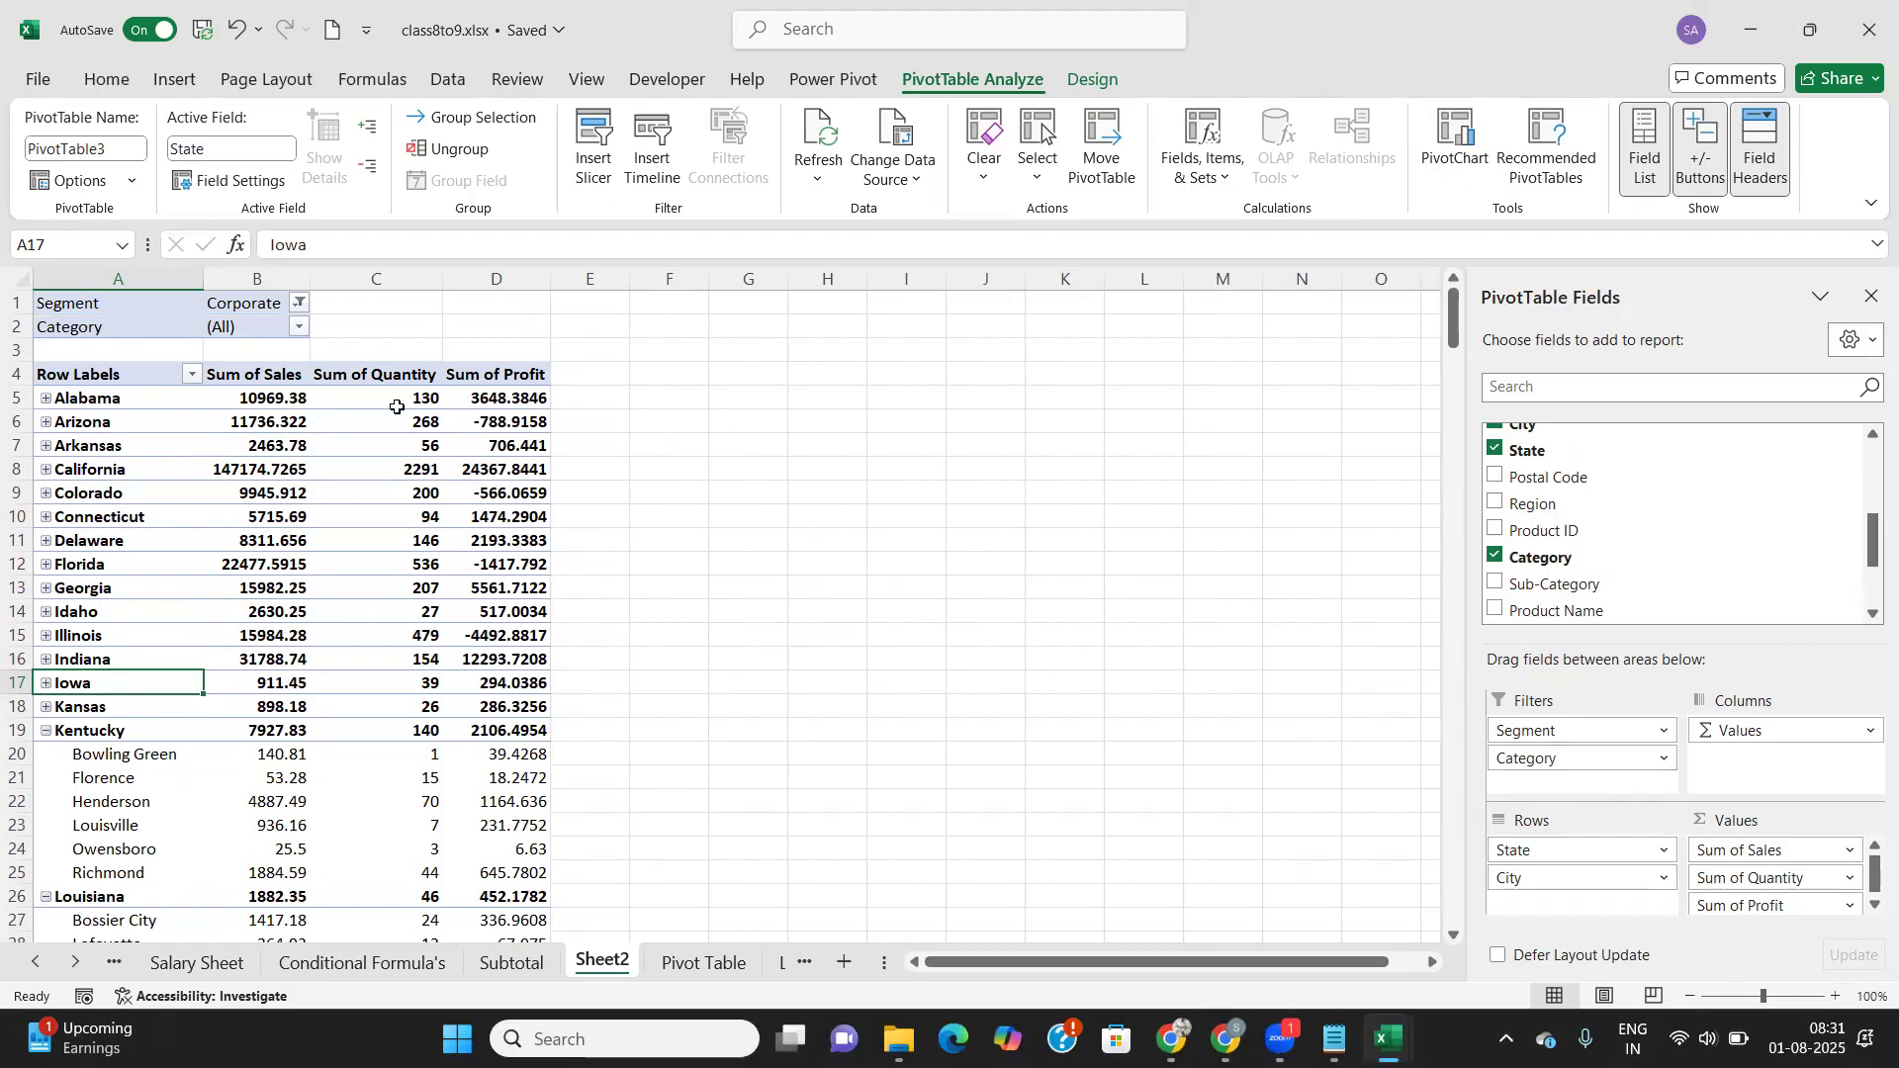
{"action": "left_click", "coordinate": [301, 330]}
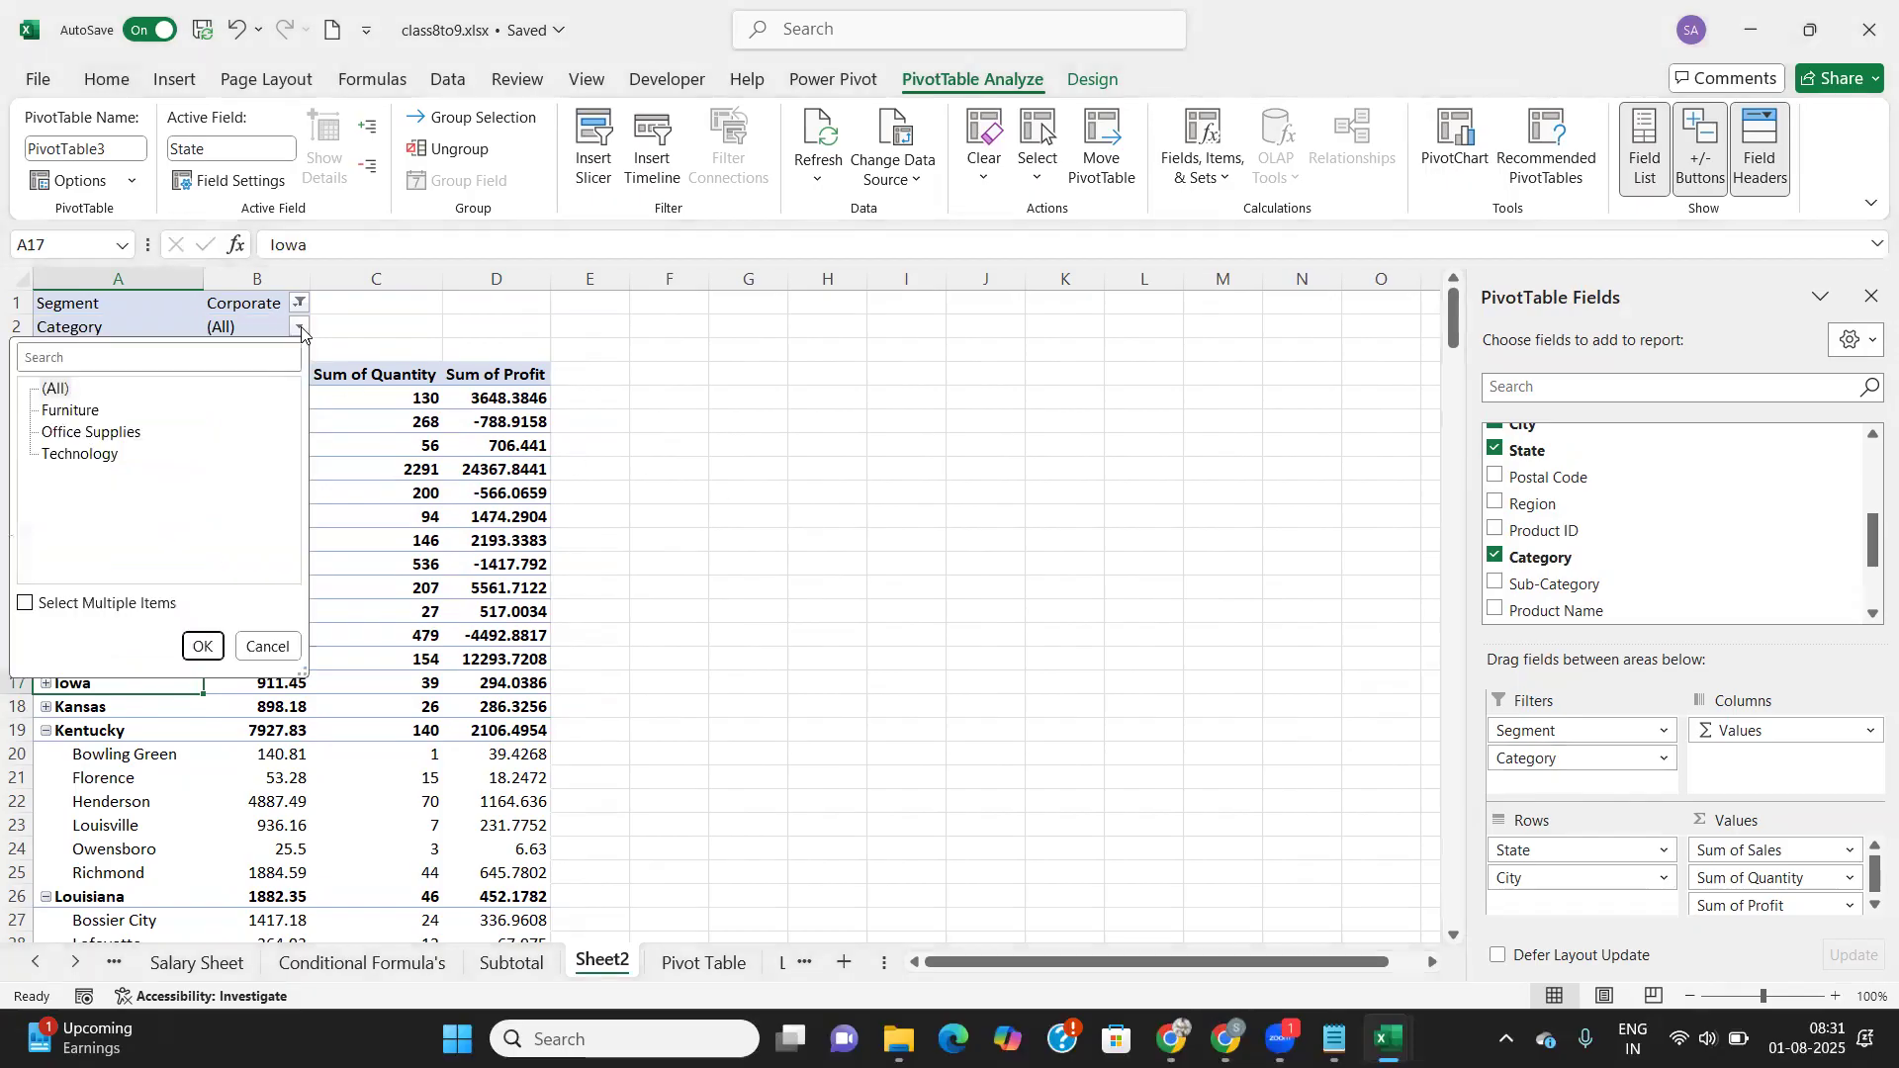
{"action": "left_click", "coordinate": [105, 433]}
{"action": "left_click", "coordinate": [202, 646]}
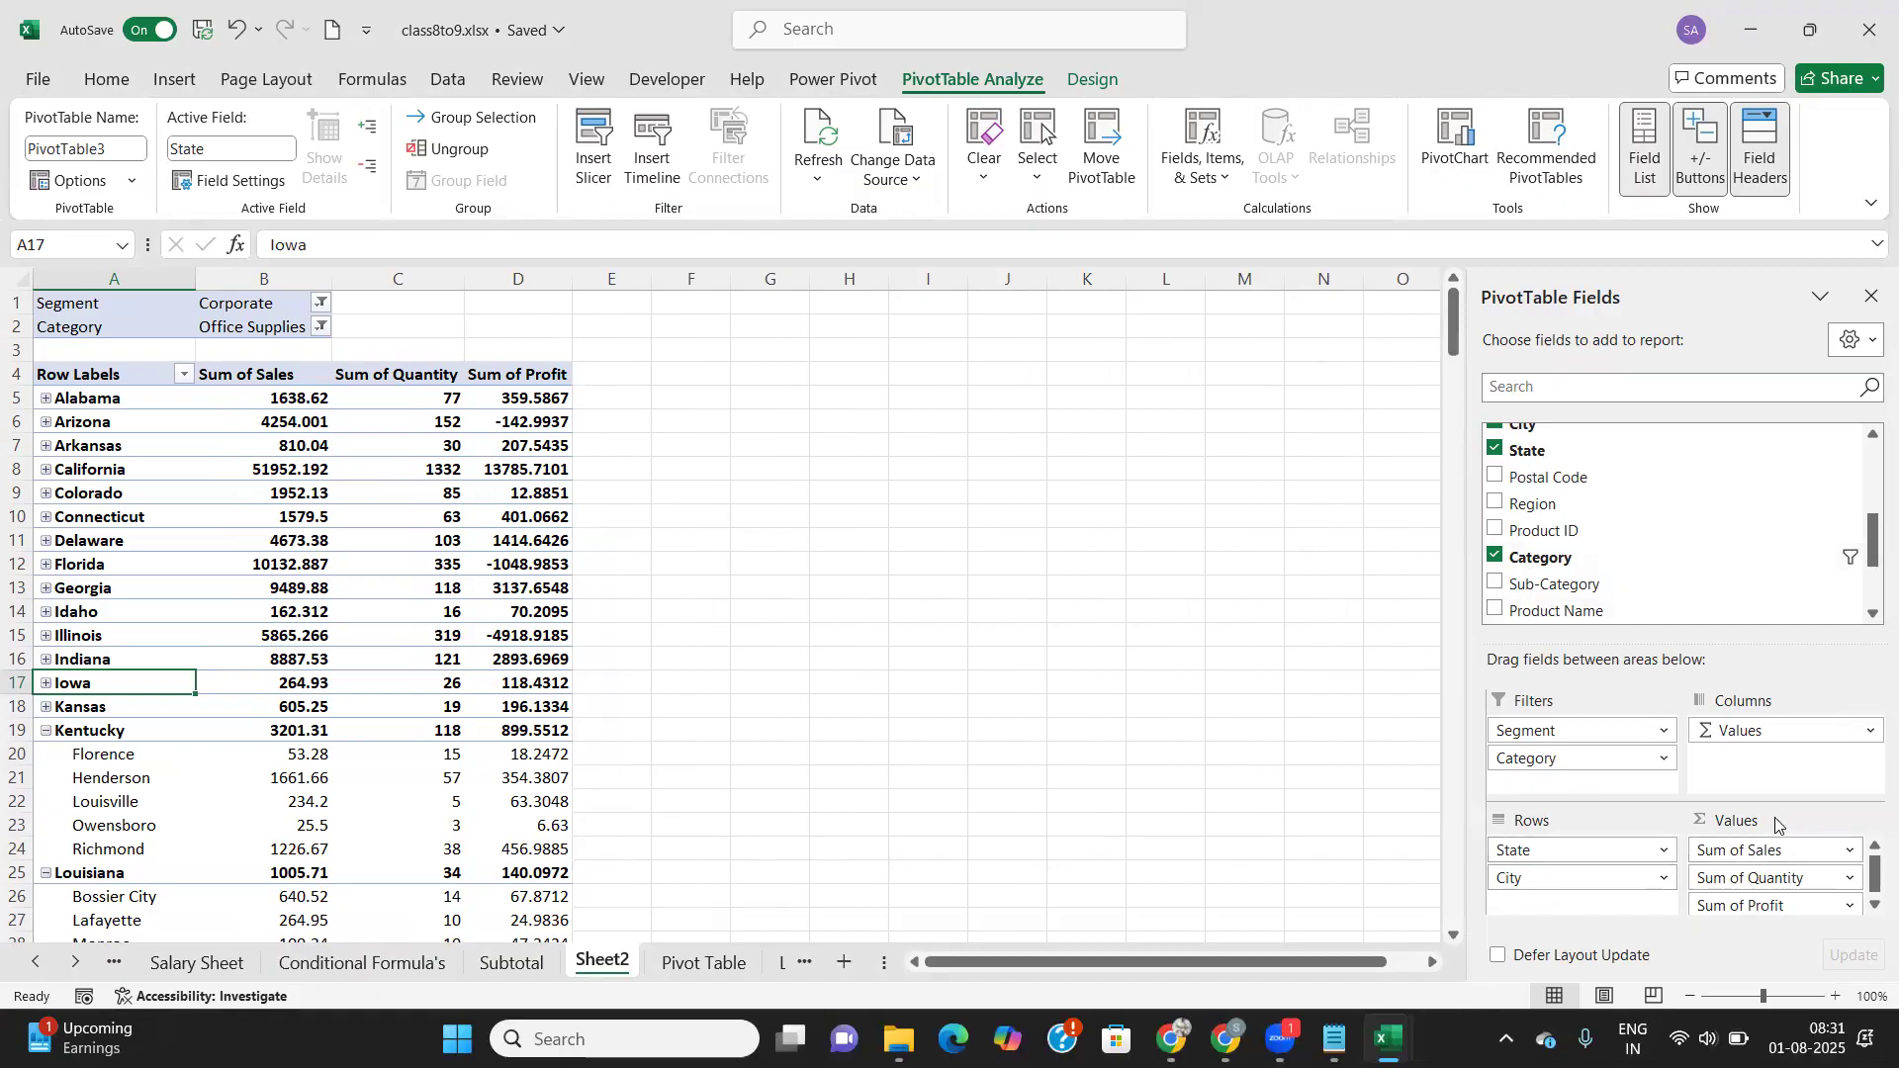
Step: Look through the PivotTable's available fields and select an empty cell outside the PivotTable
{"action": "scroll", "coordinate": [1802, 875], "scroll_direction": "down", "scroll_amount": 1}
{"action": "scroll", "coordinate": [1599, 597], "scroll_direction": "down", "scroll_amount": 2}
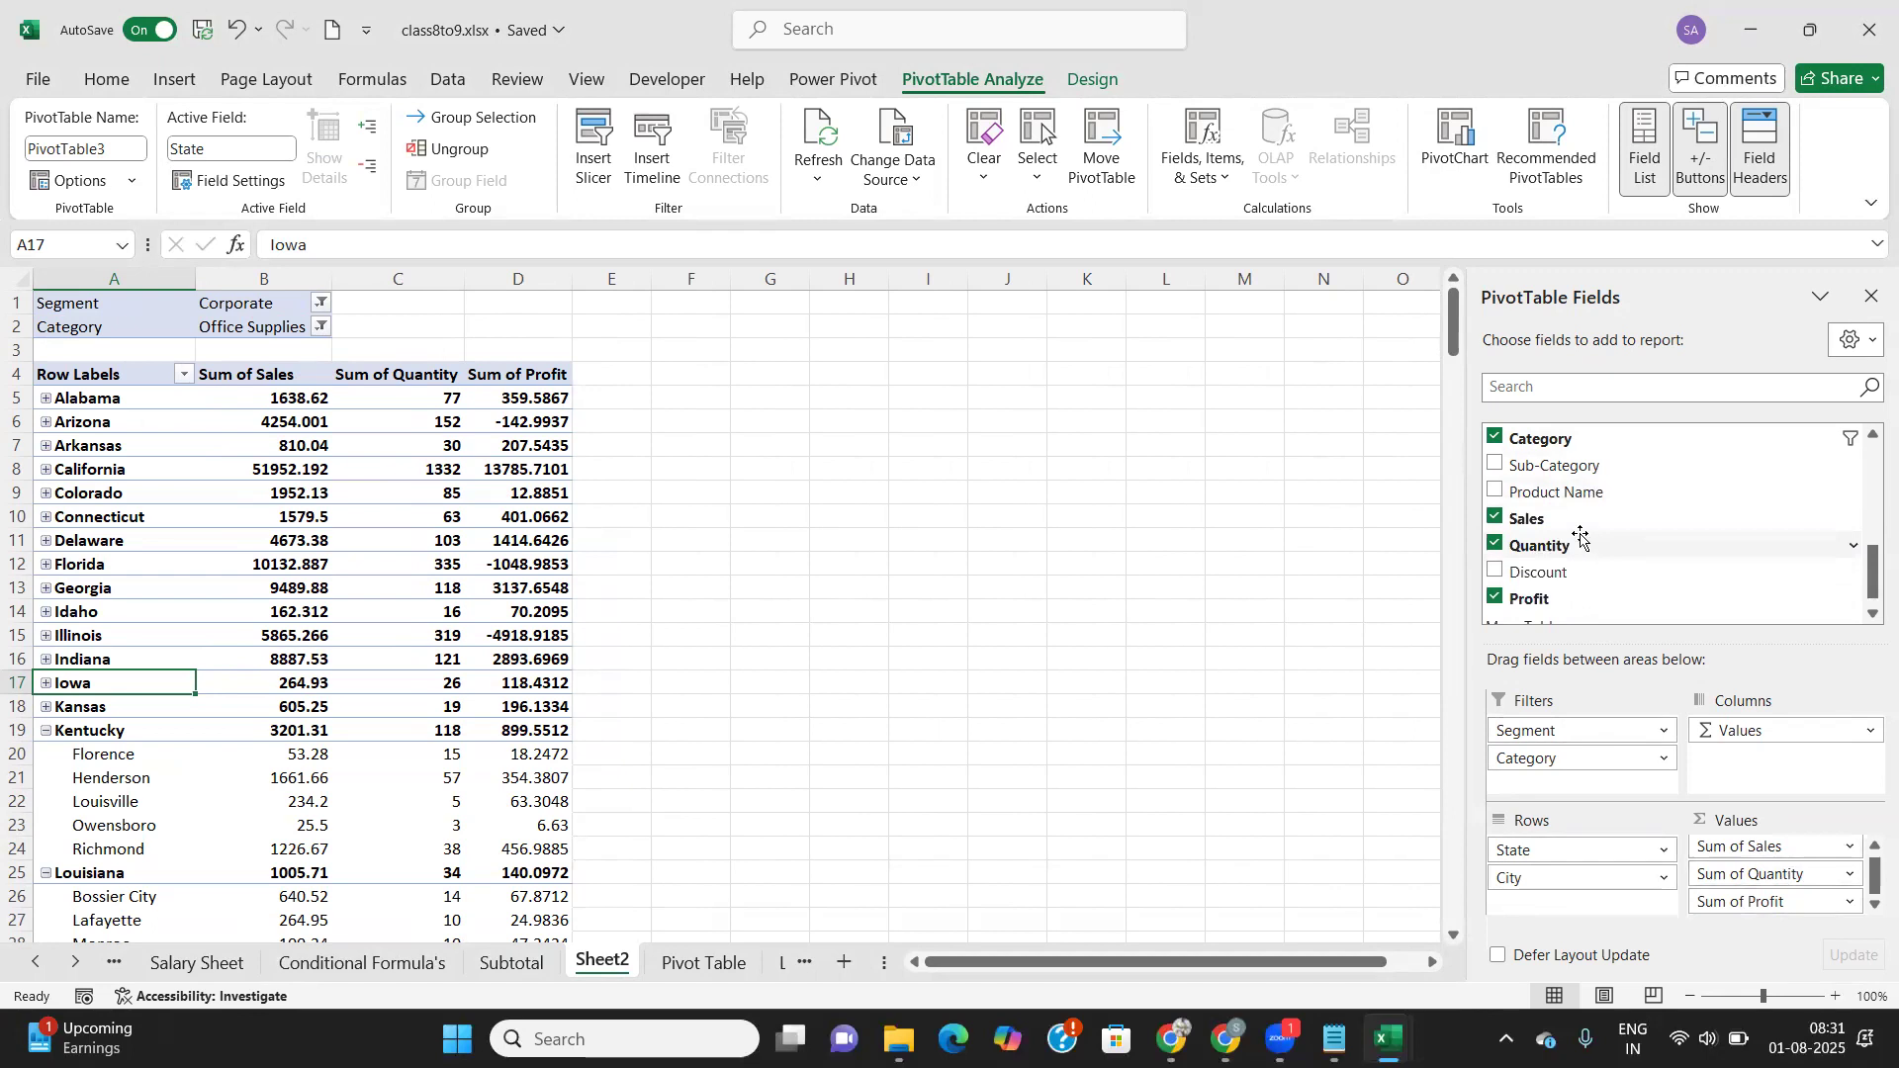
{"action": "scroll", "coordinate": [1583, 539], "scroll_direction": "down", "scroll_amount": 1}
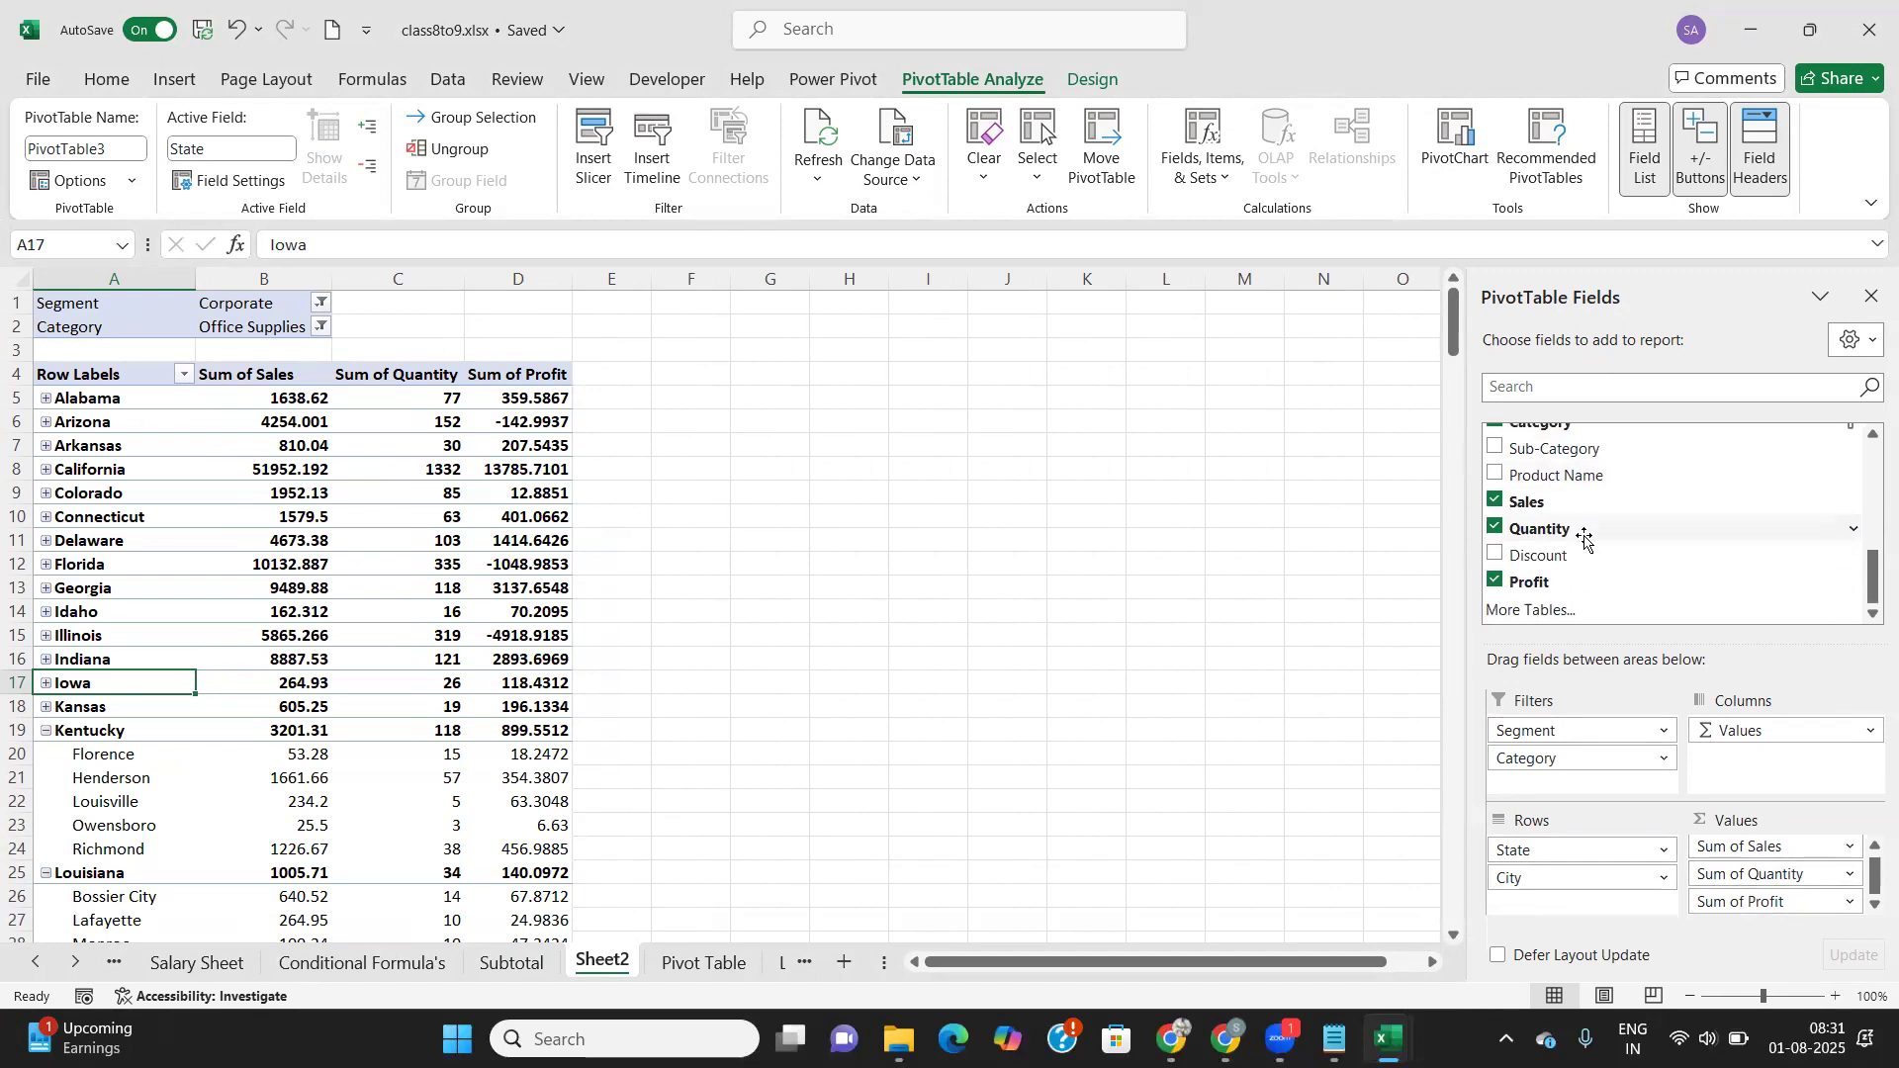
{"action": "scroll", "coordinate": [1585, 539], "scroll_direction": "up", "scroll_amount": 5}
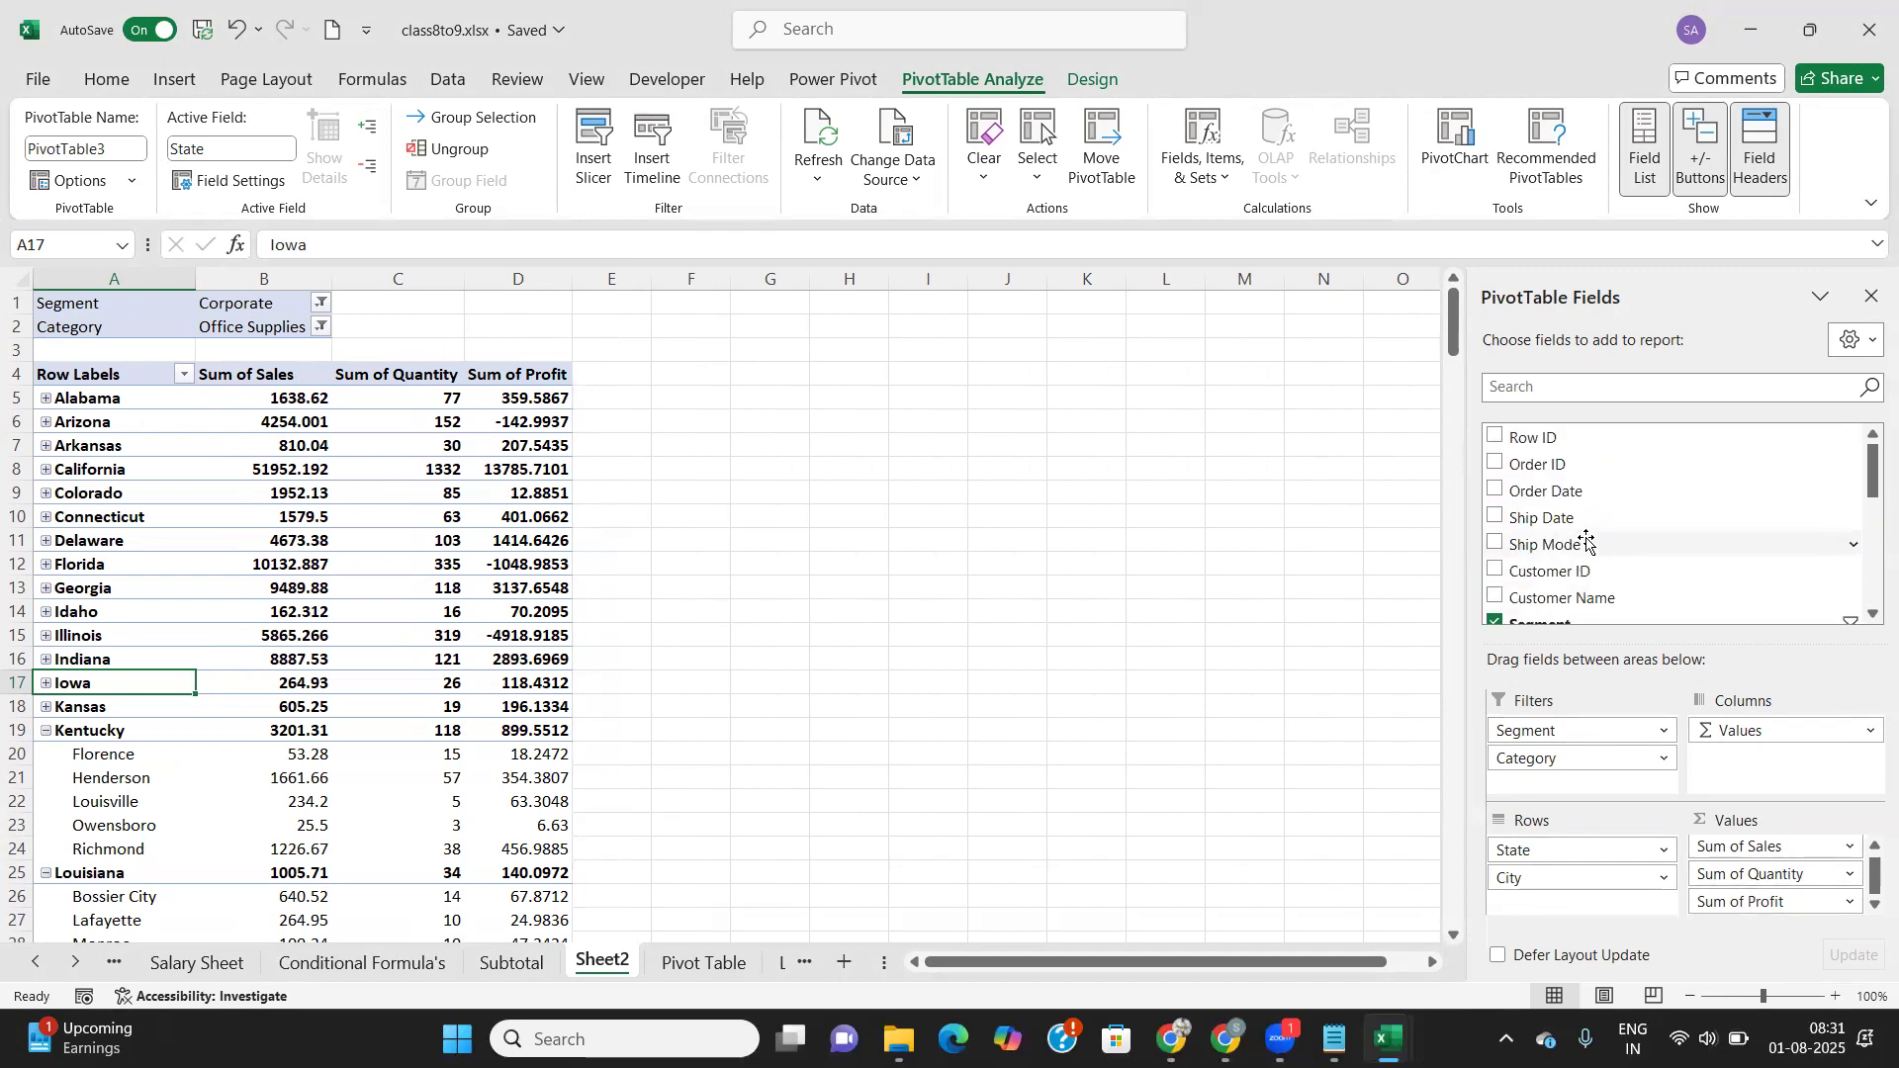
{"action": "left_click", "coordinate": [773, 493]}
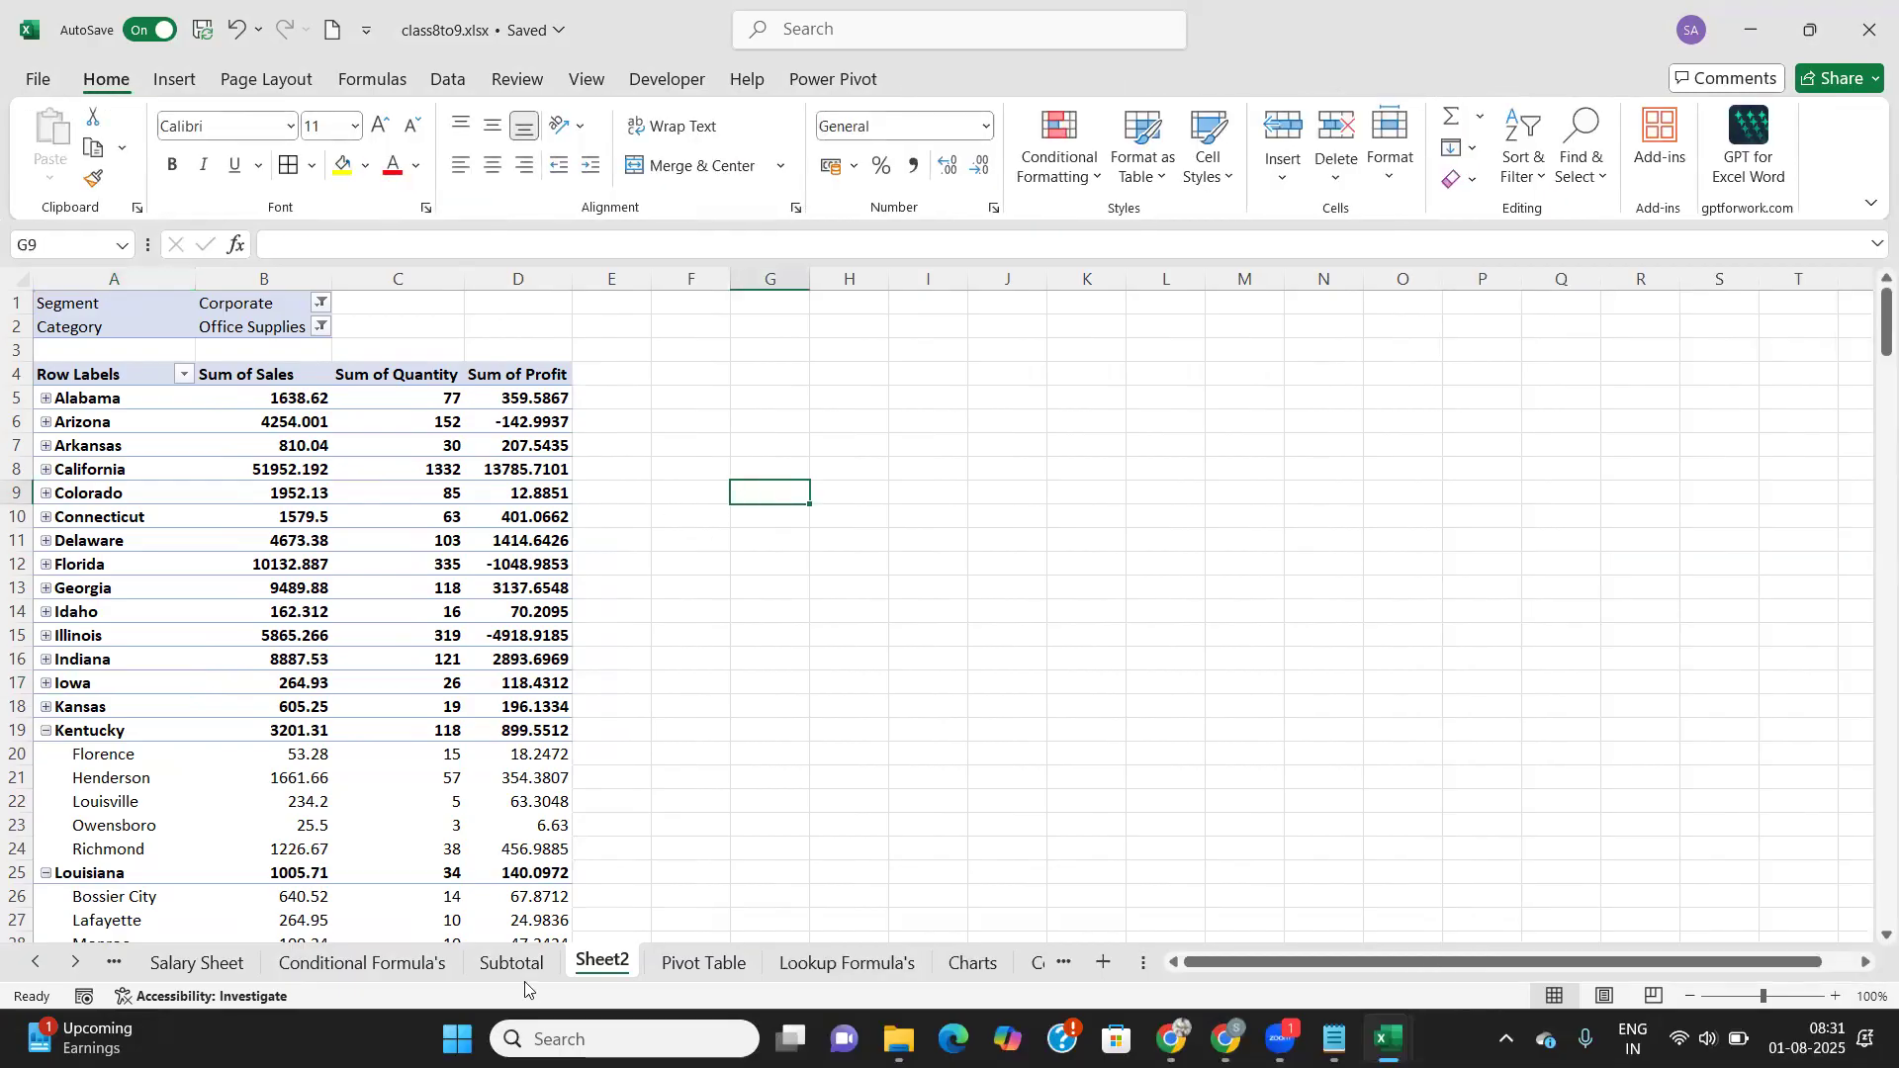
Step: Insert a PivotChart on a new worksheet from the Pivot Table sheet's data, range A1:U9995
{"action": "left_click", "coordinate": [705, 963]}
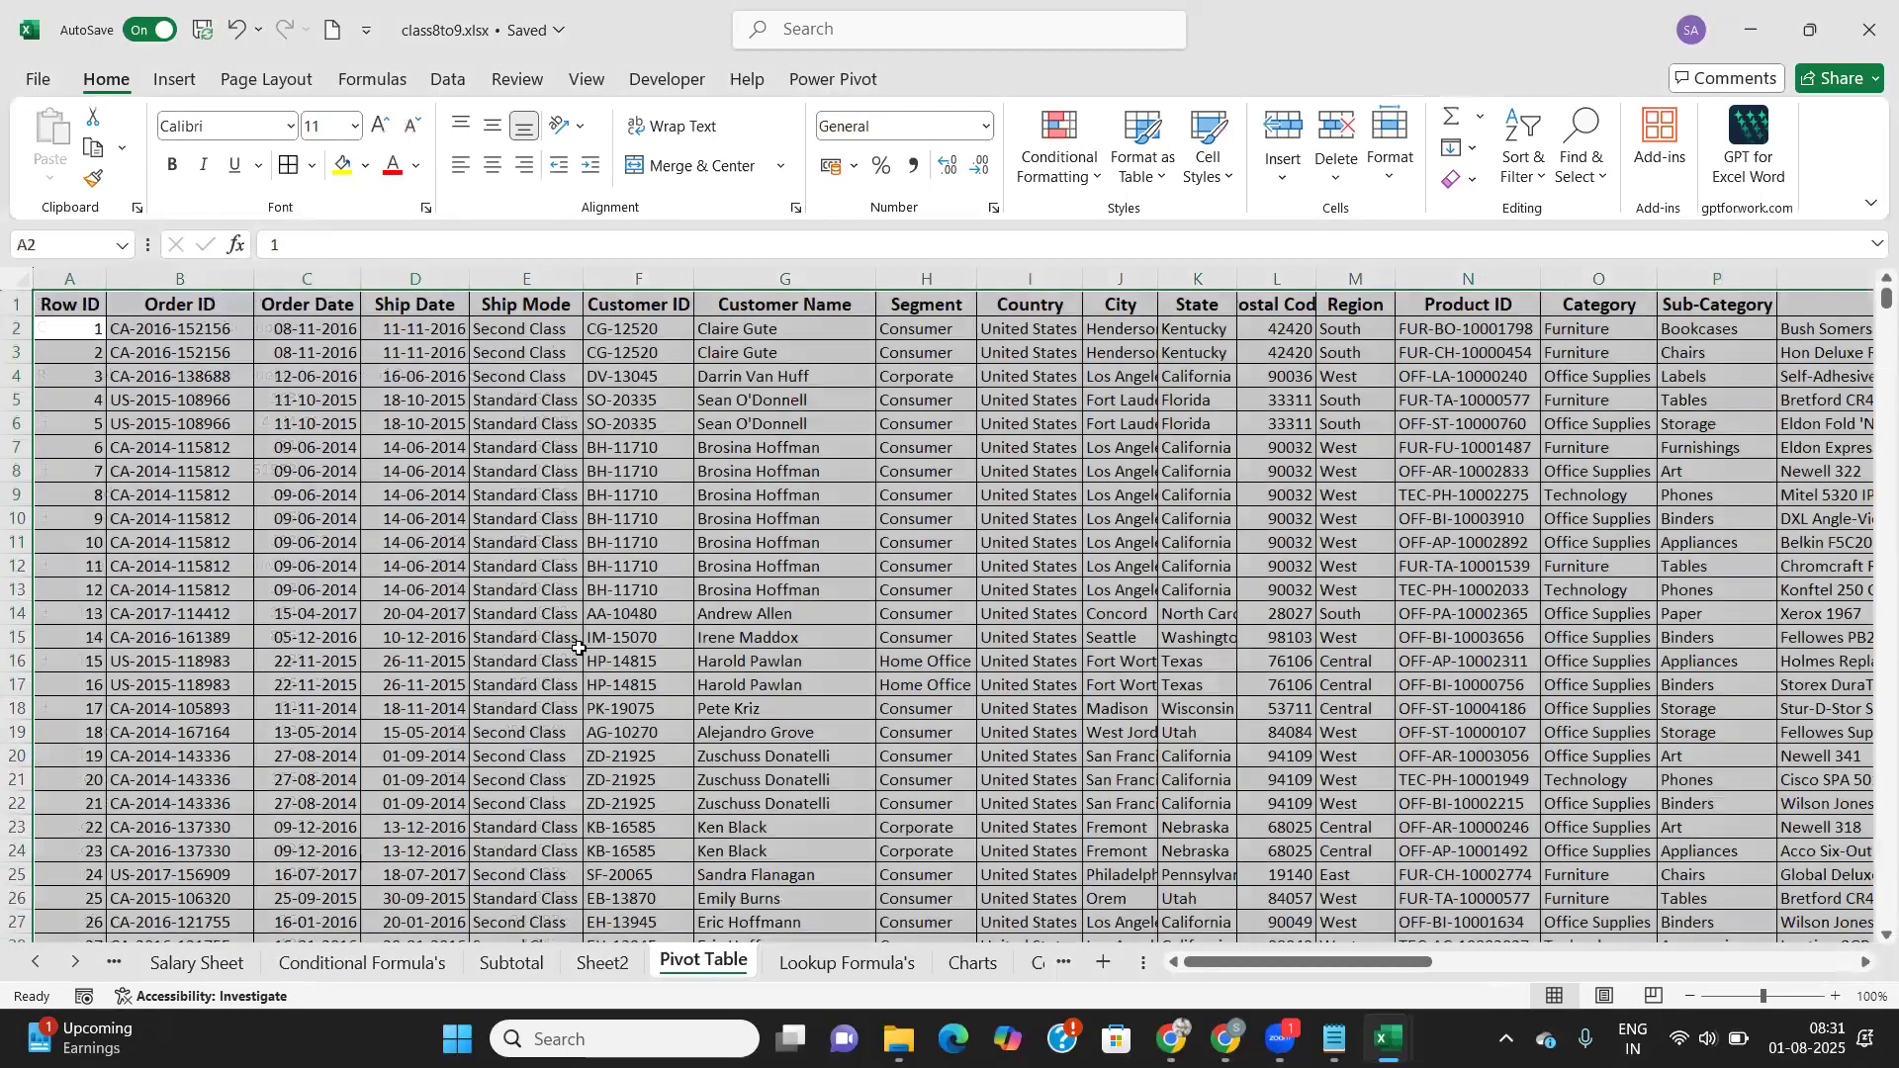
{"action": "left_click", "coordinate": [176, 81]}
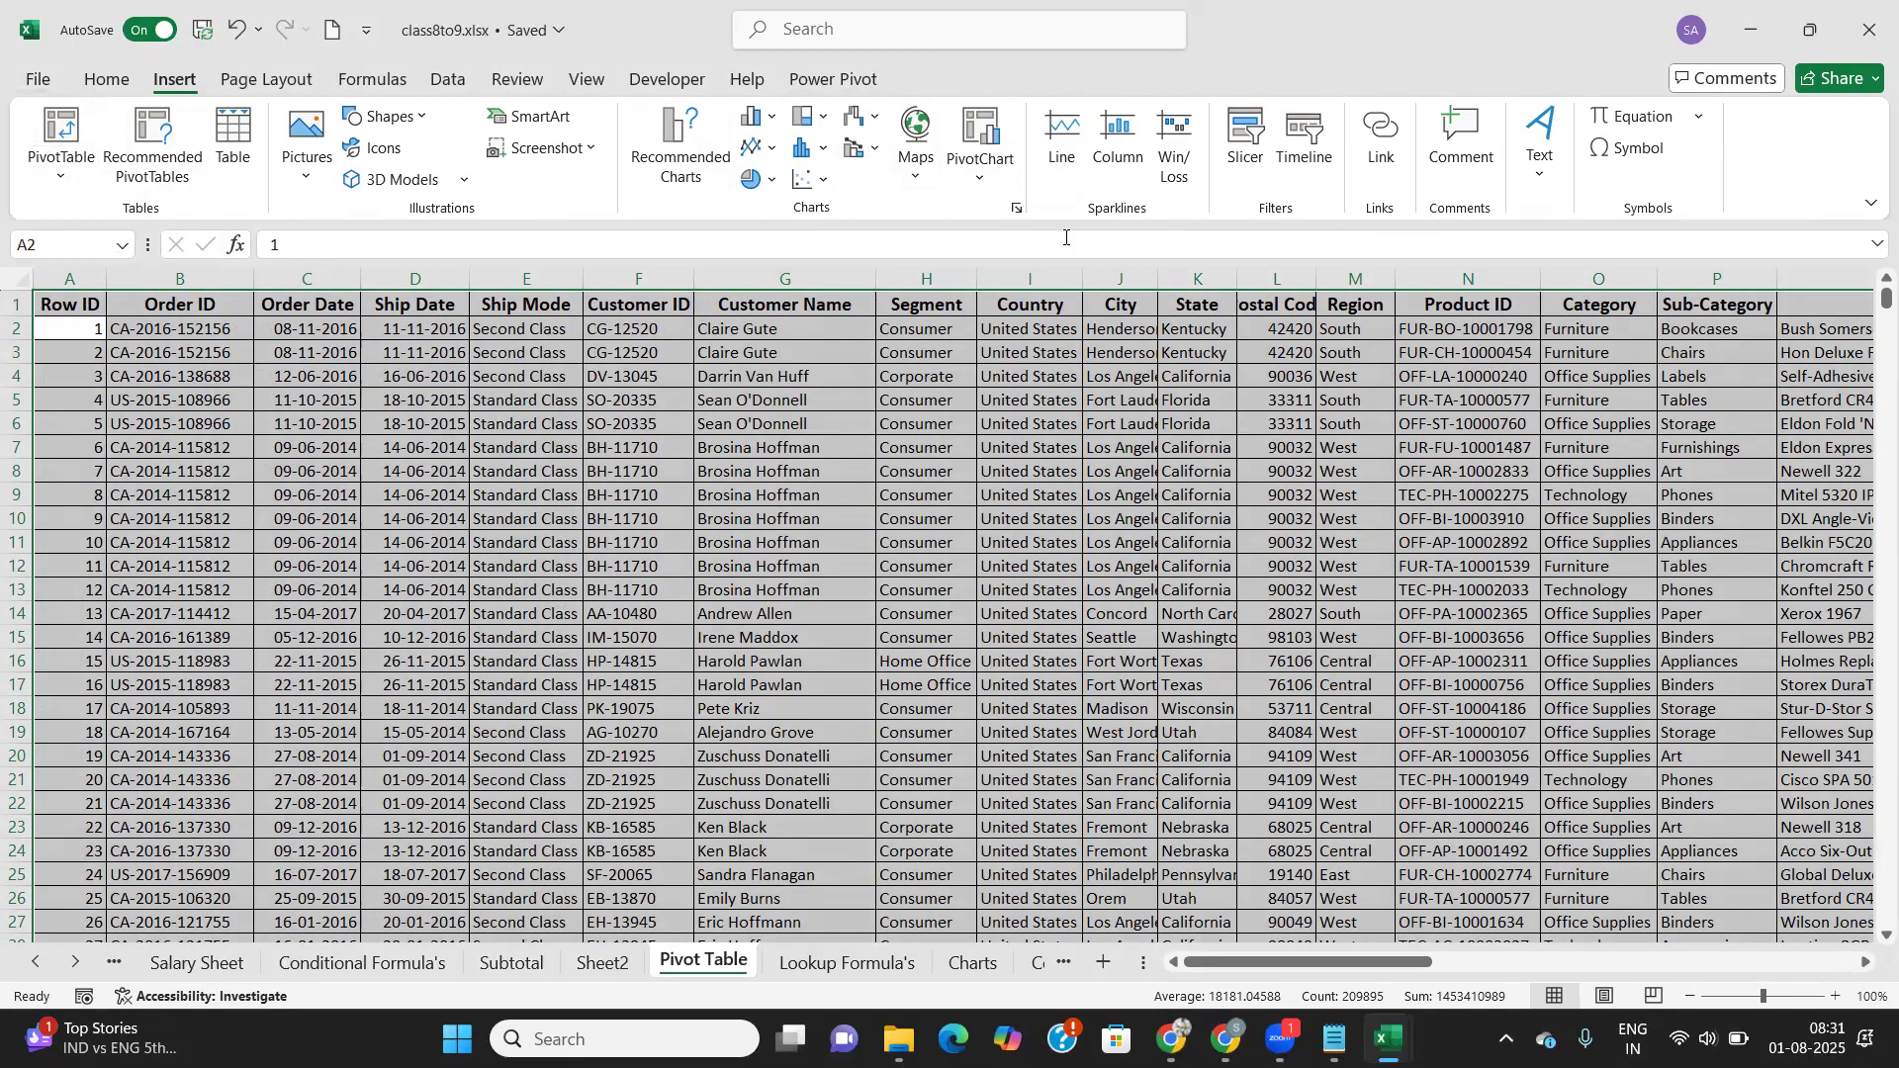
{"action": "left_click", "coordinate": [977, 135]}
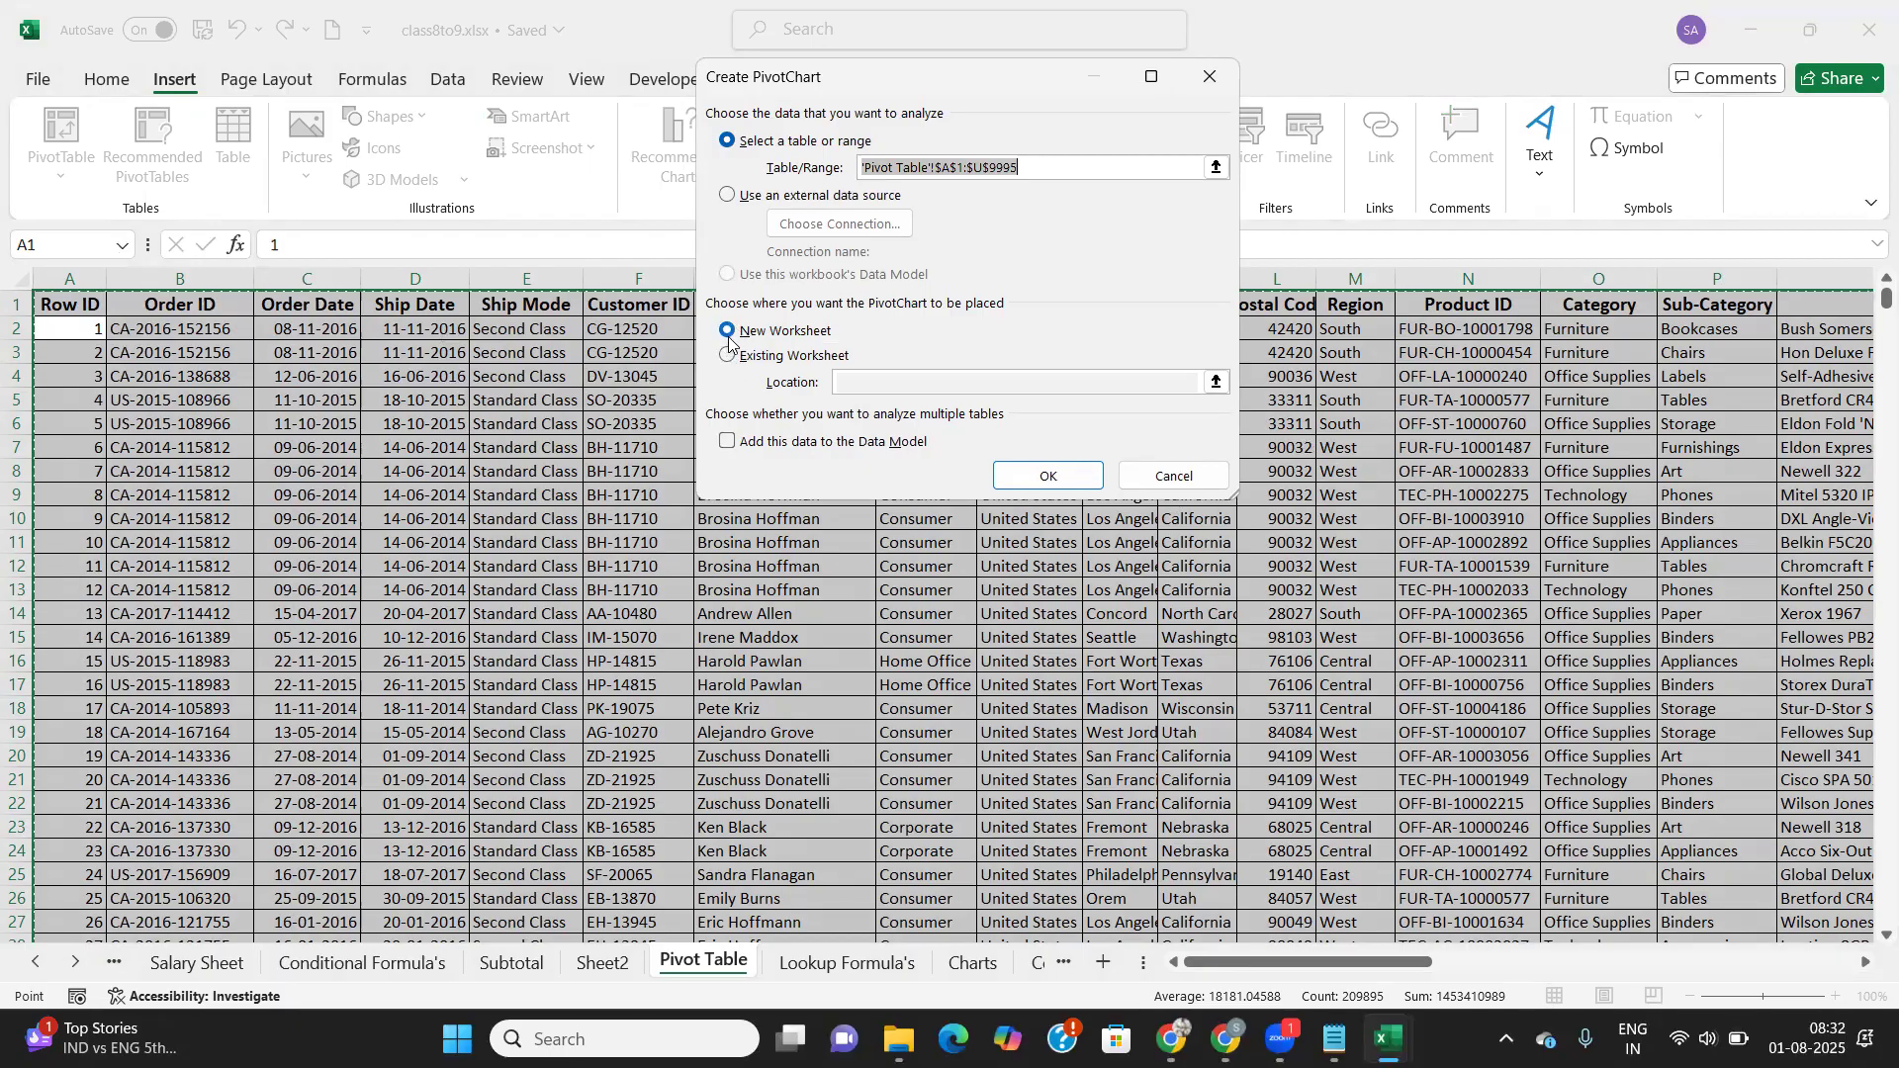
{"action": "left_click", "coordinate": [1046, 475]}
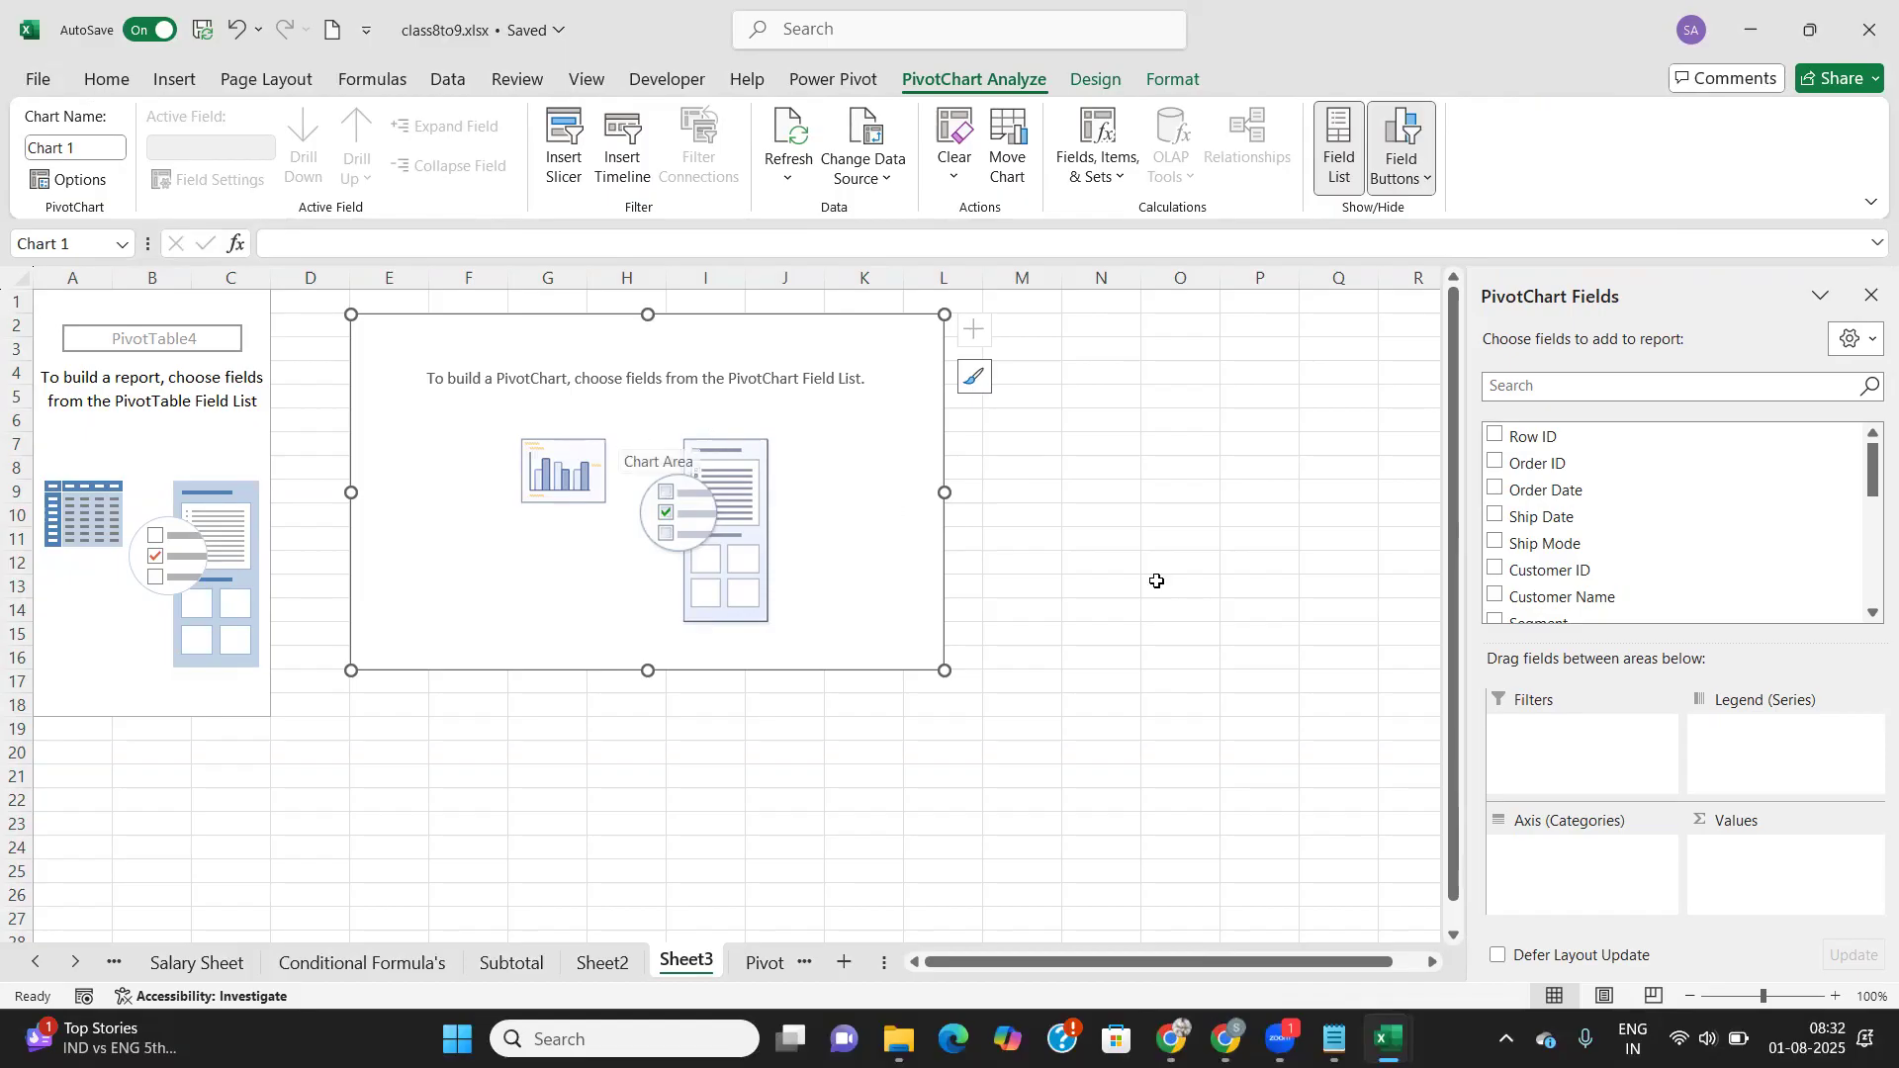
{"action": "scroll", "coordinate": [1513, 563], "scroll_direction": "down", "scroll_amount": 1}
{"action": "scroll", "coordinate": [1513, 564], "scroll_direction": "down", "scroll_amount": 2}
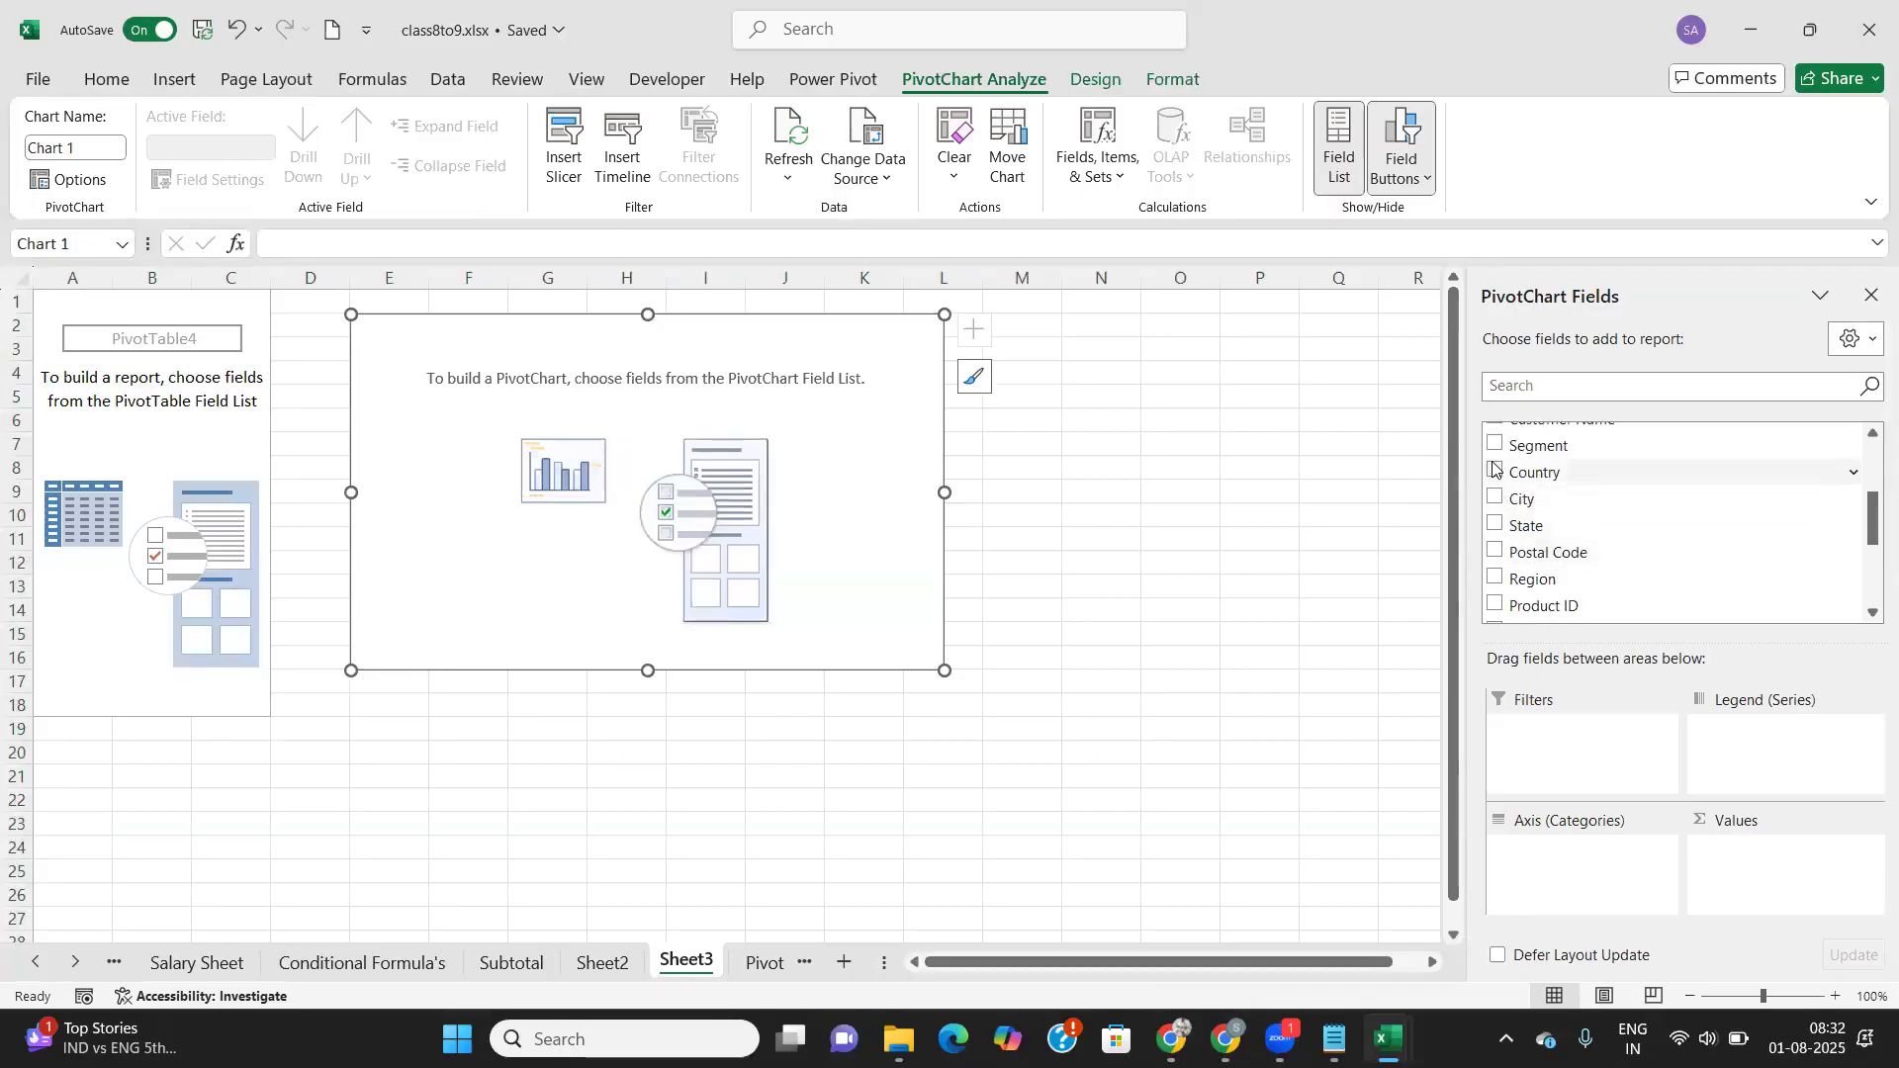
{"action": "left_click", "coordinate": [1496, 472]}
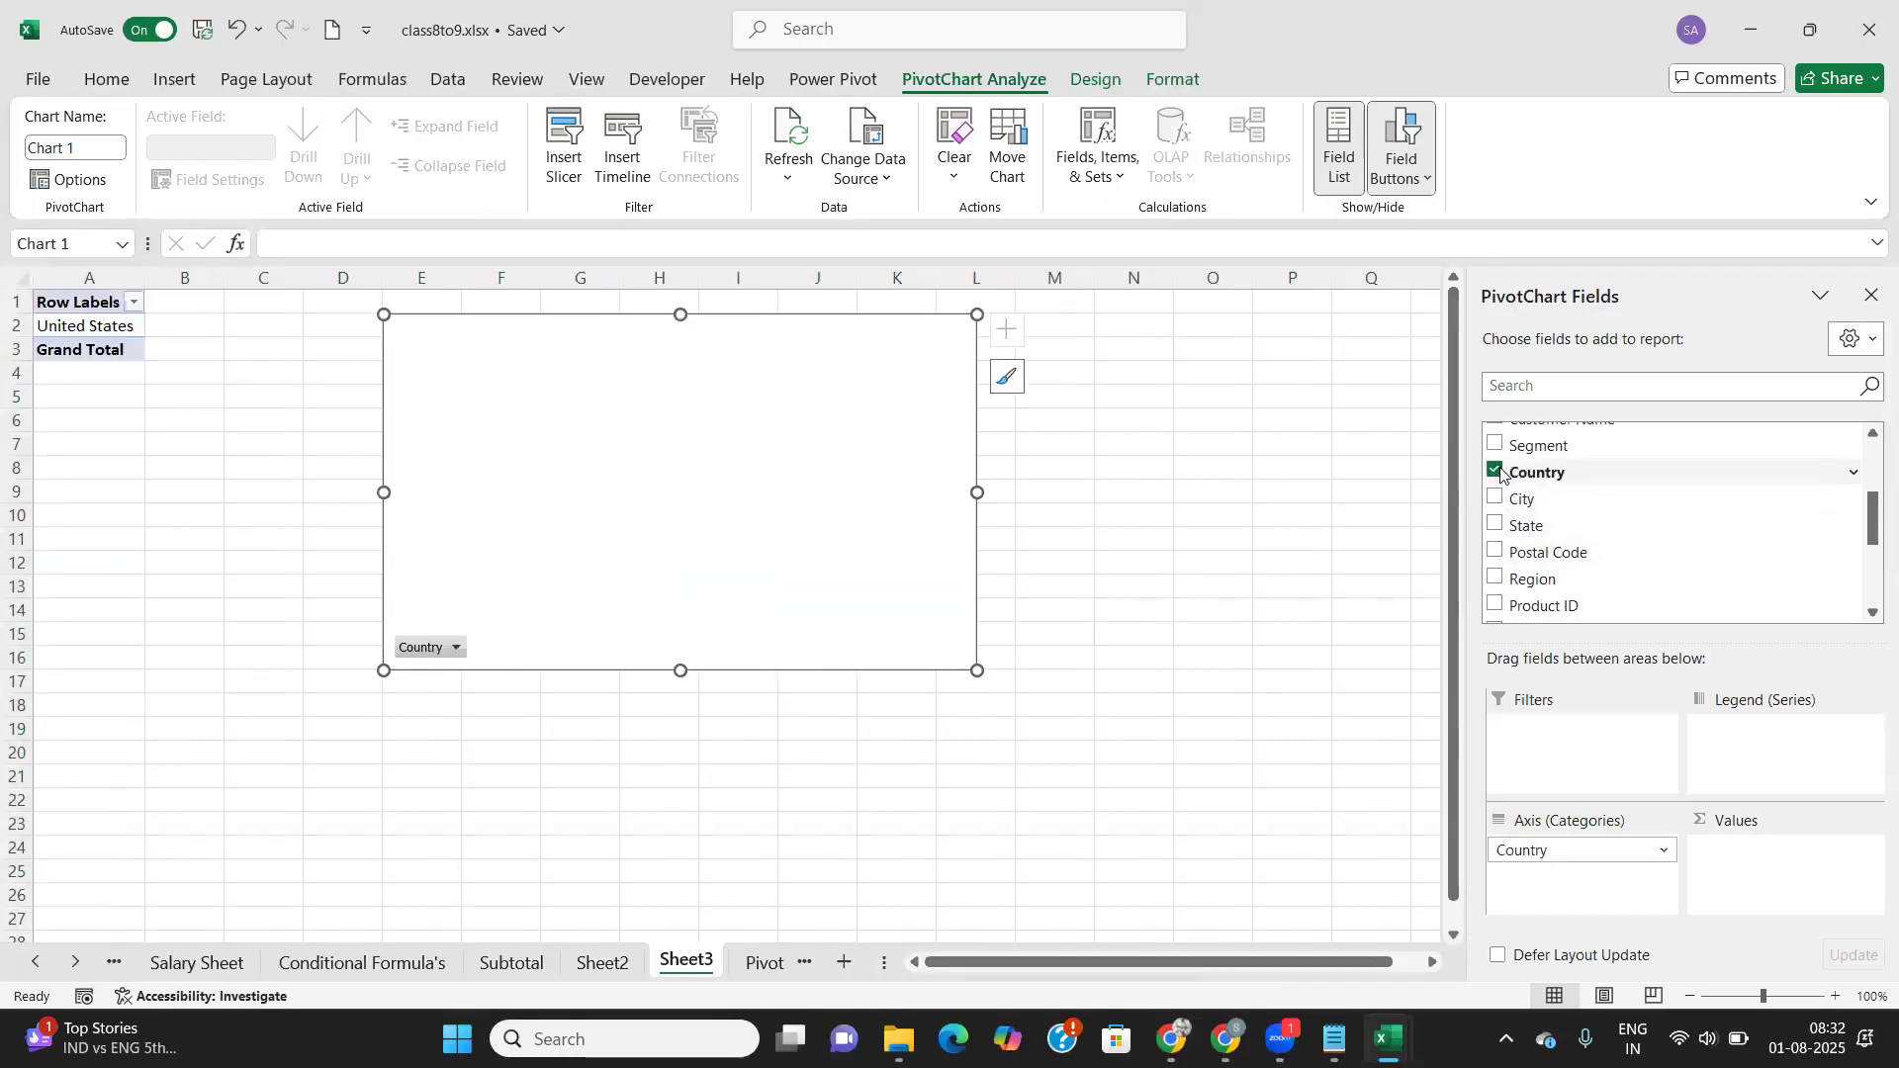
{"action": "left_click", "coordinate": [1496, 472]}
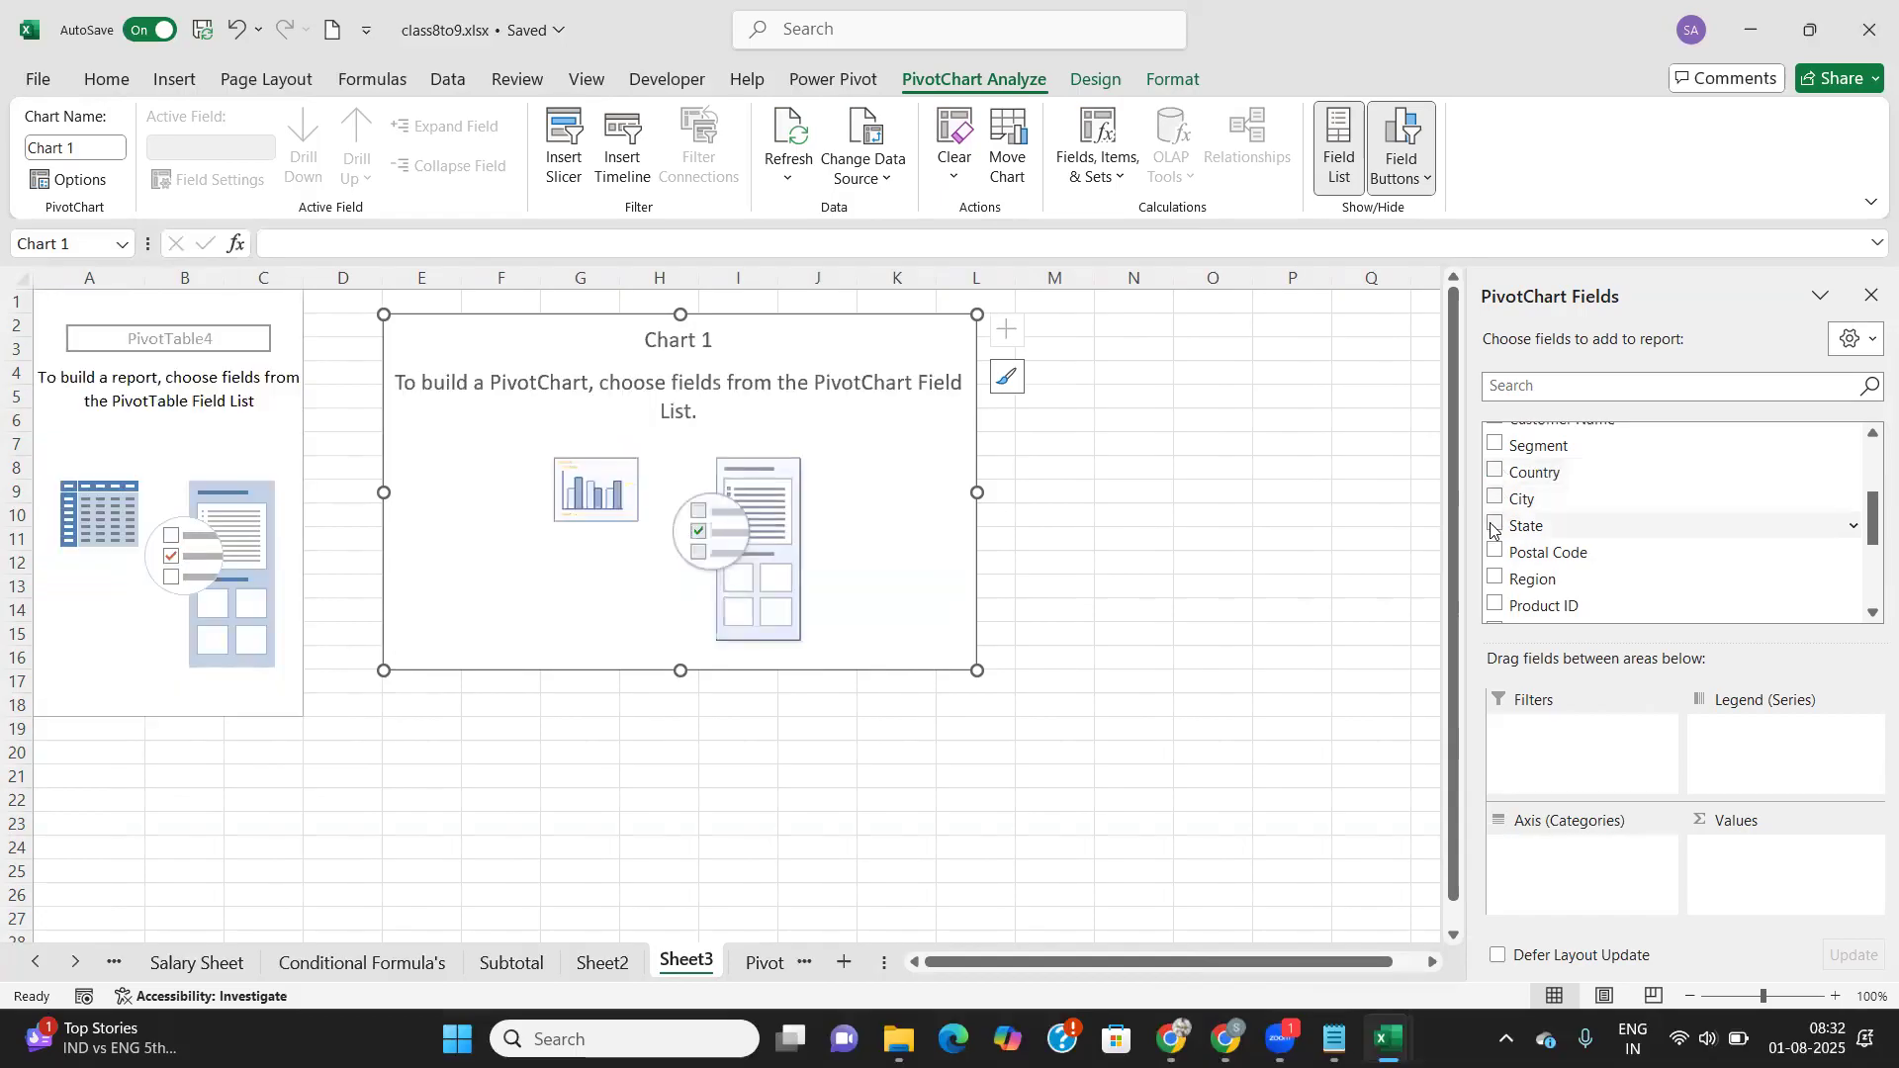
Step: Set Region as the PivotChart's axis category and Sales as its value
{"action": "left_click", "coordinate": [1496, 579]}
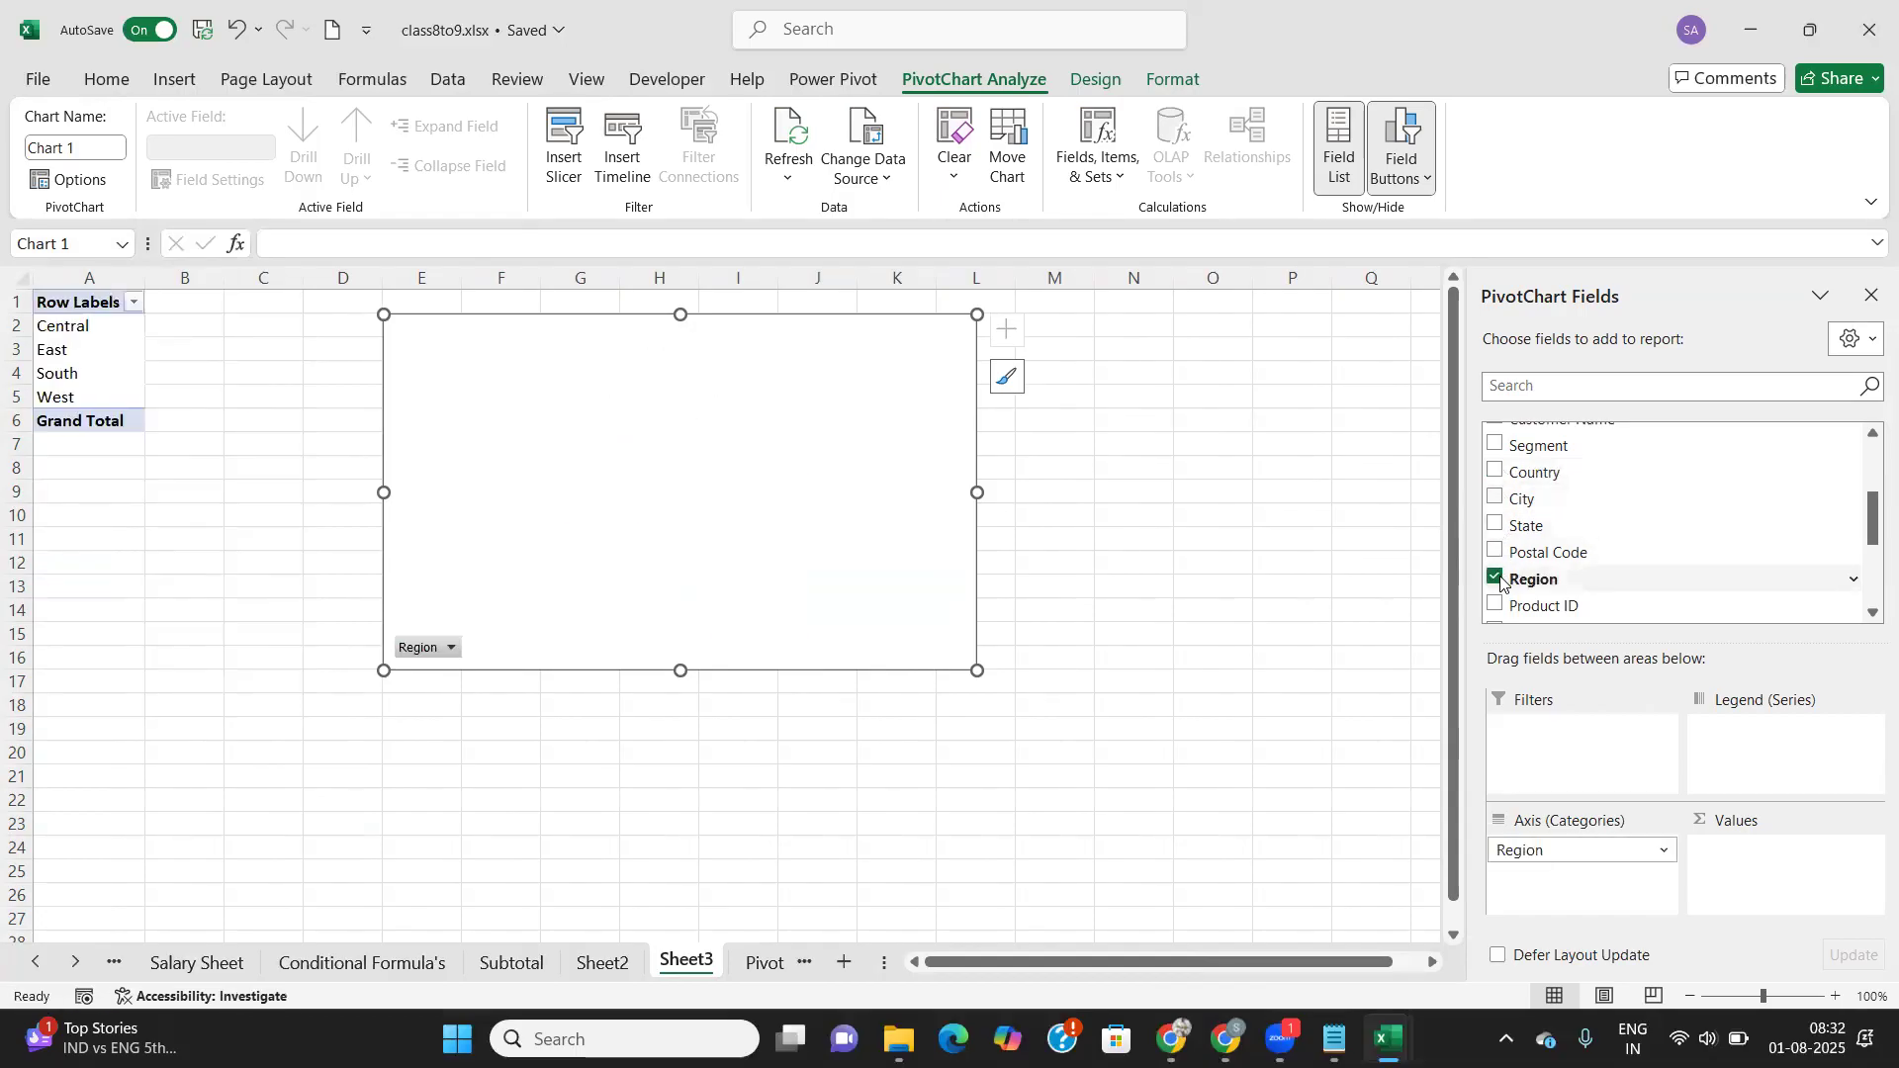
{"action": "scroll", "coordinate": [1503, 575], "scroll_direction": "down", "scroll_amount": 3}
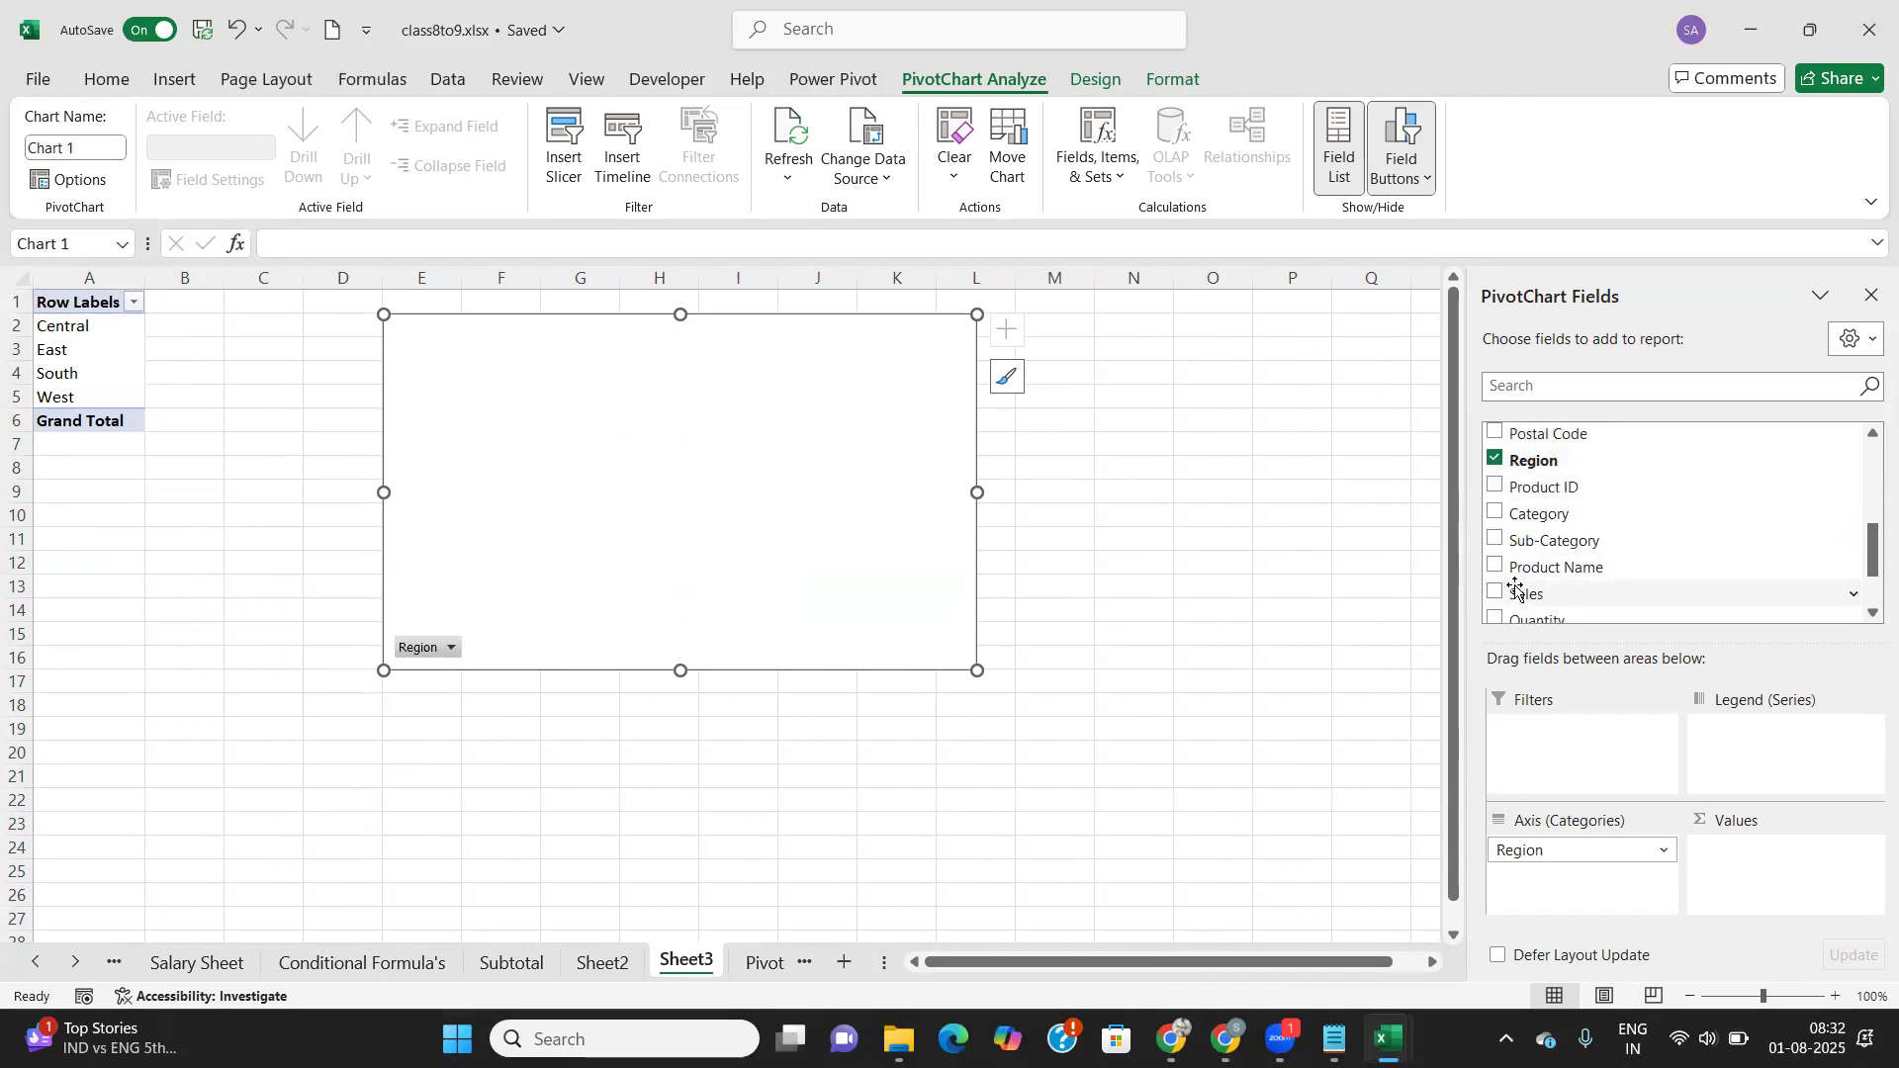
{"action": "left_click", "coordinate": [1496, 534]}
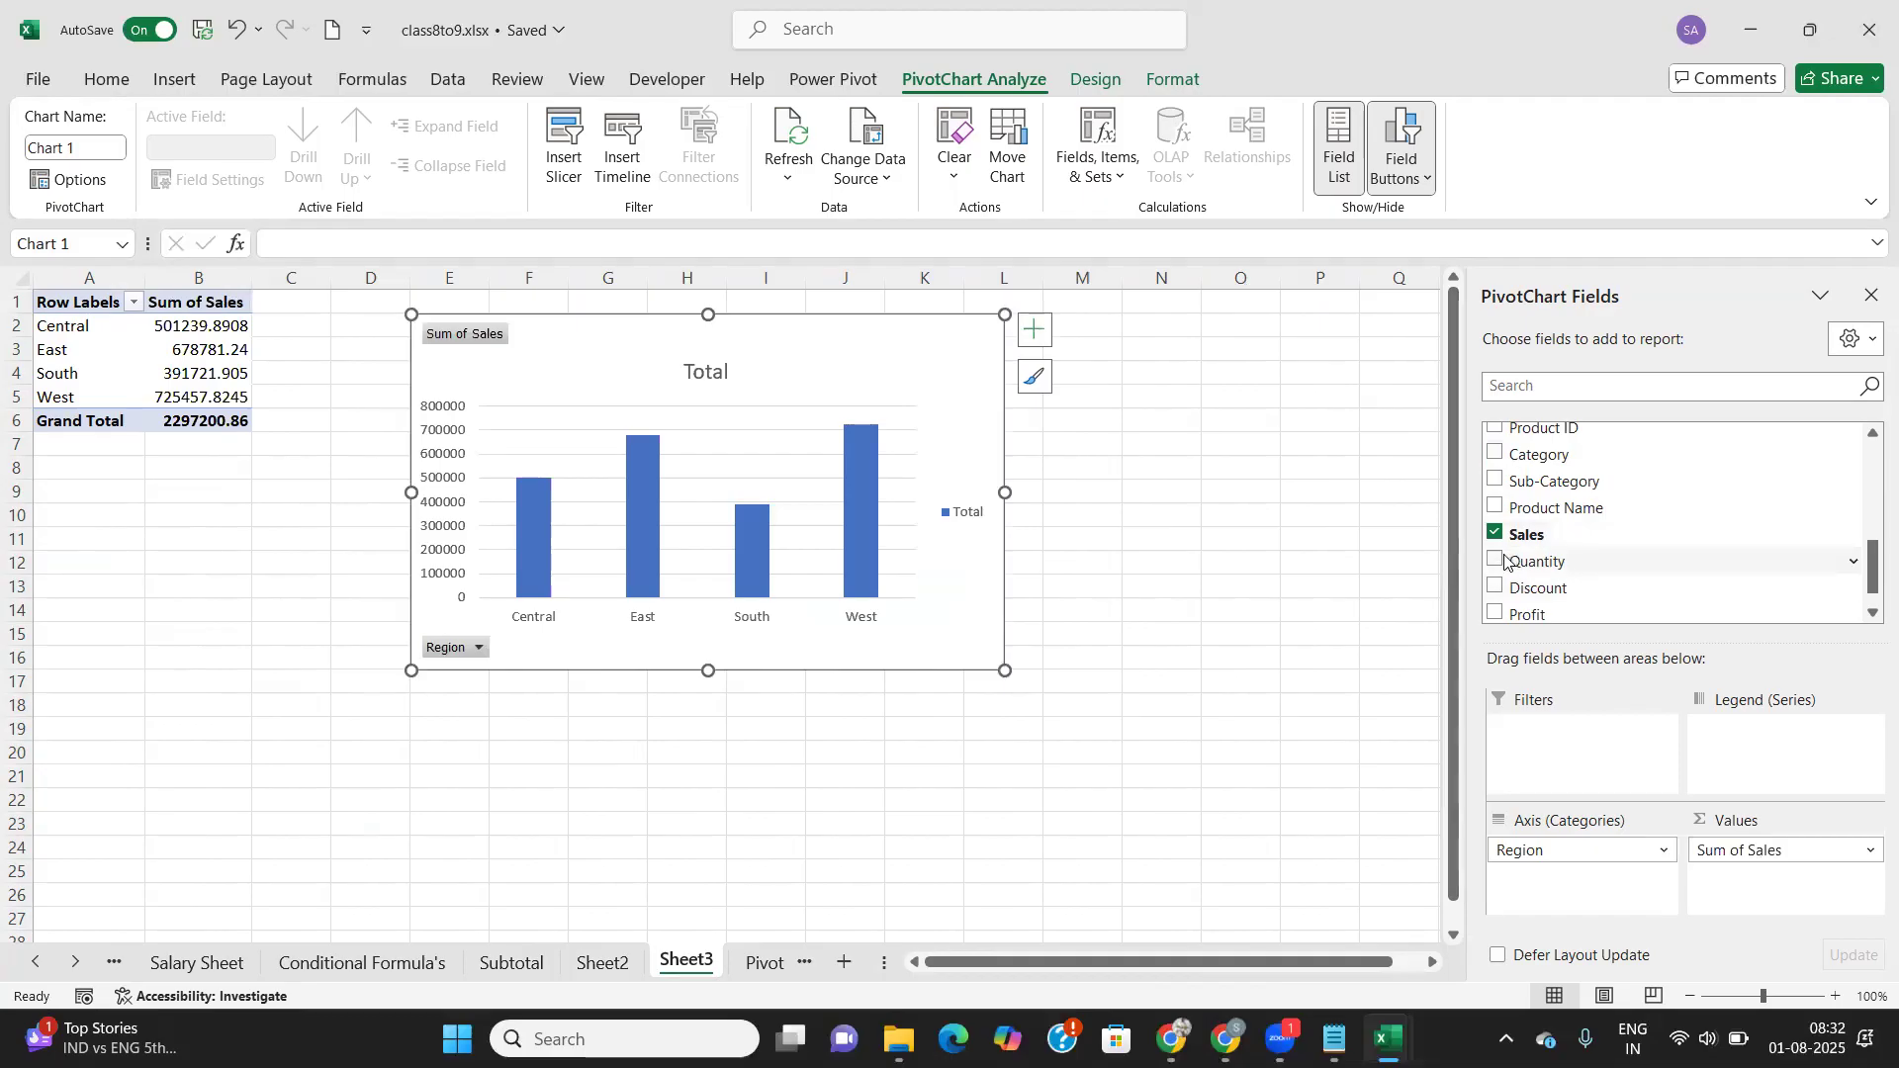
Step: Plot Quantity beside Sales in the PivotChart, and swap Quantity for Profit
{"action": "left_click", "coordinate": [1496, 561]}
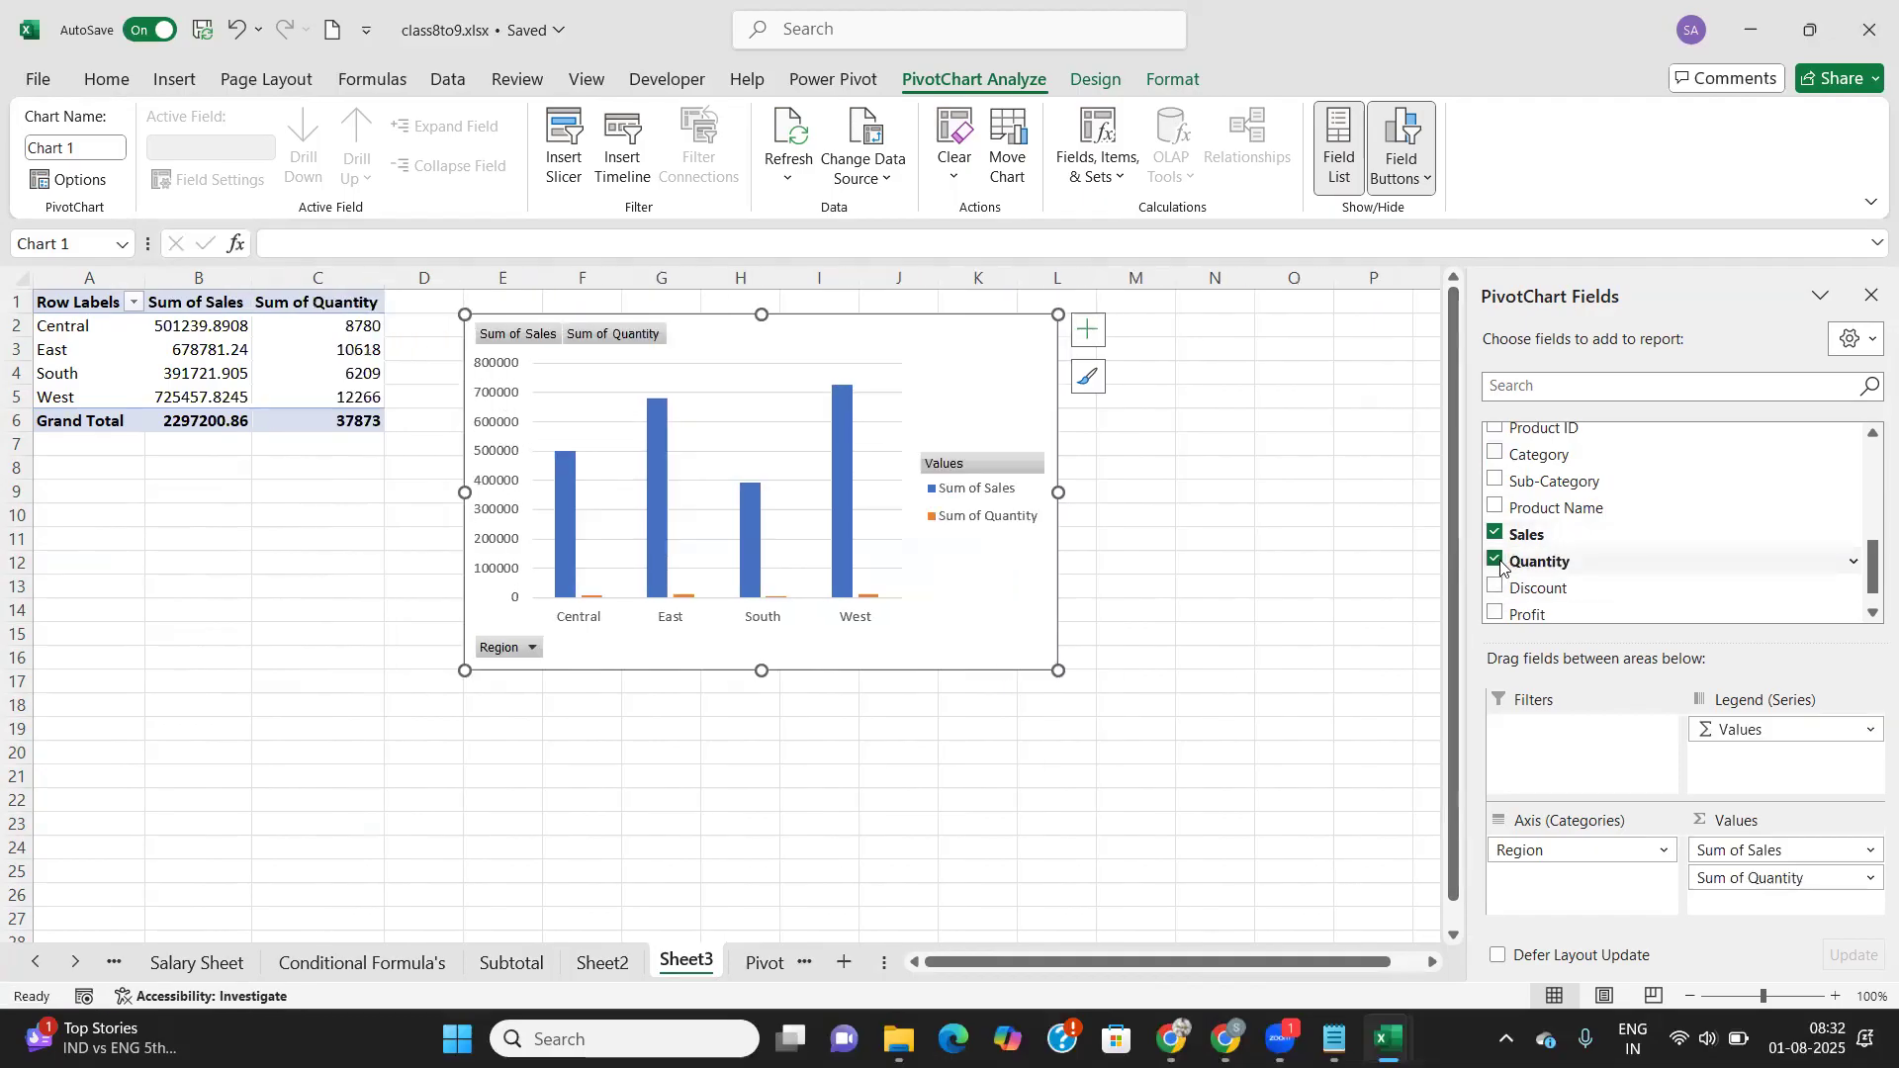
{"action": "left_click", "coordinate": [1496, 560]}
{"action": "scroll", "coordinate": [1498, 574], "scroll_direction": "down", "scroll_amount": 1}
{"action": "left_click", "coordinate": [1496, 581]}
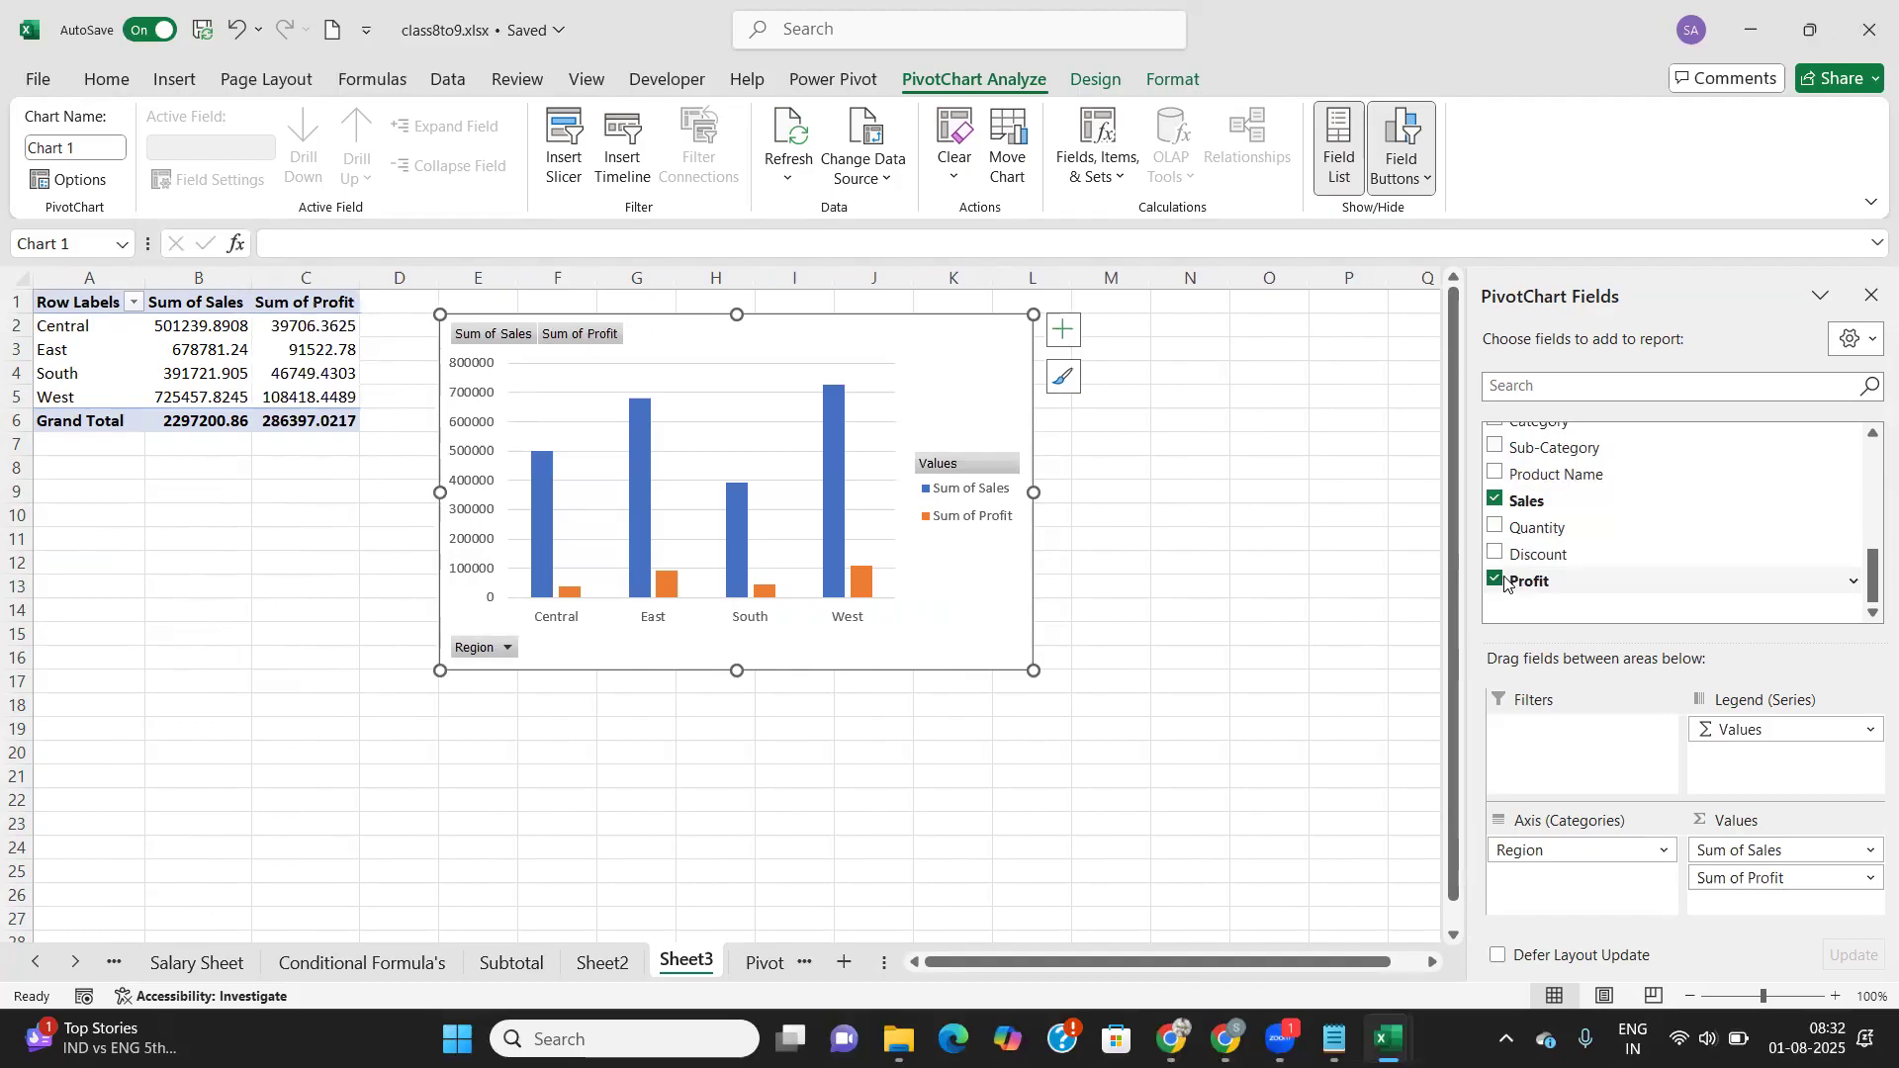
Step: Swap Sales for Quantity beside Profit in the chart values, and add Sales back as the last value
{"action": "left_click", "coordinate": [1495, 500]}
{"action": "left_click", "coordinate": [1497, 528]}
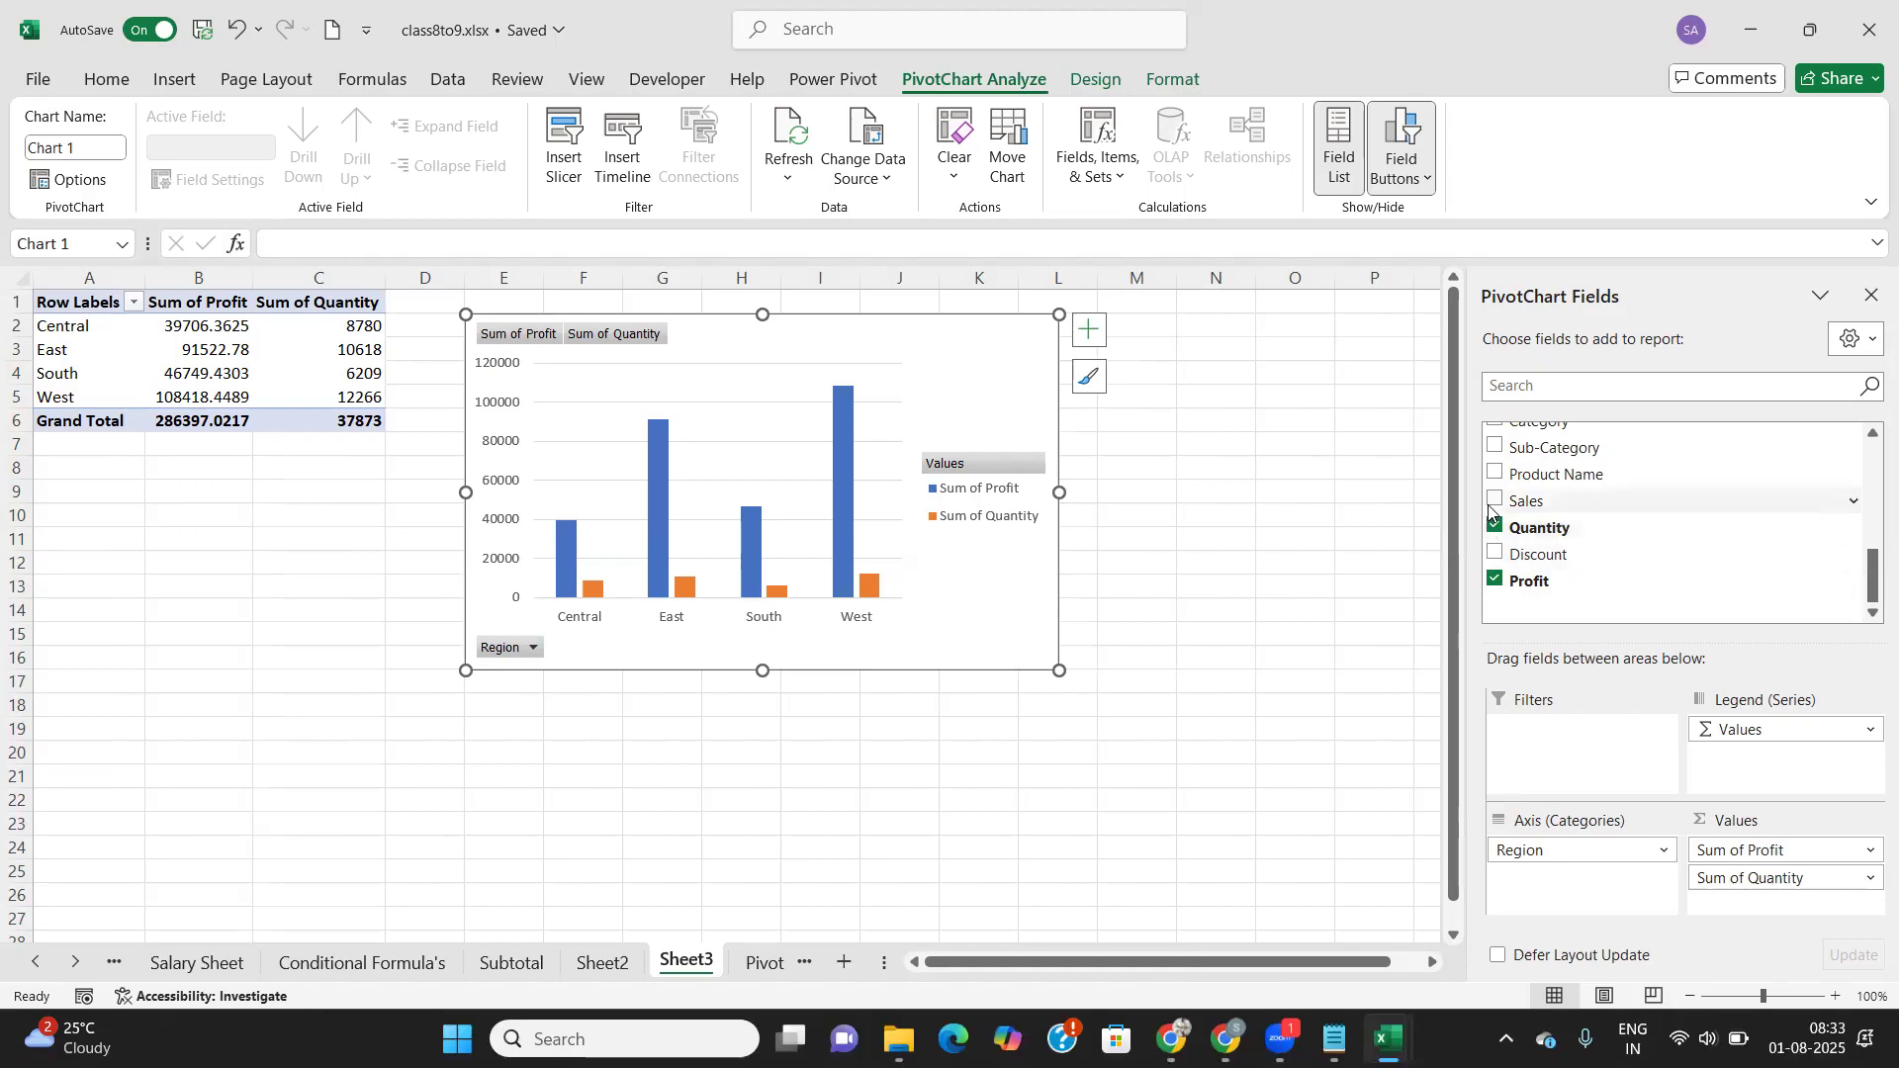
{"action": "left_click", "coordinate": [1496, 501]}
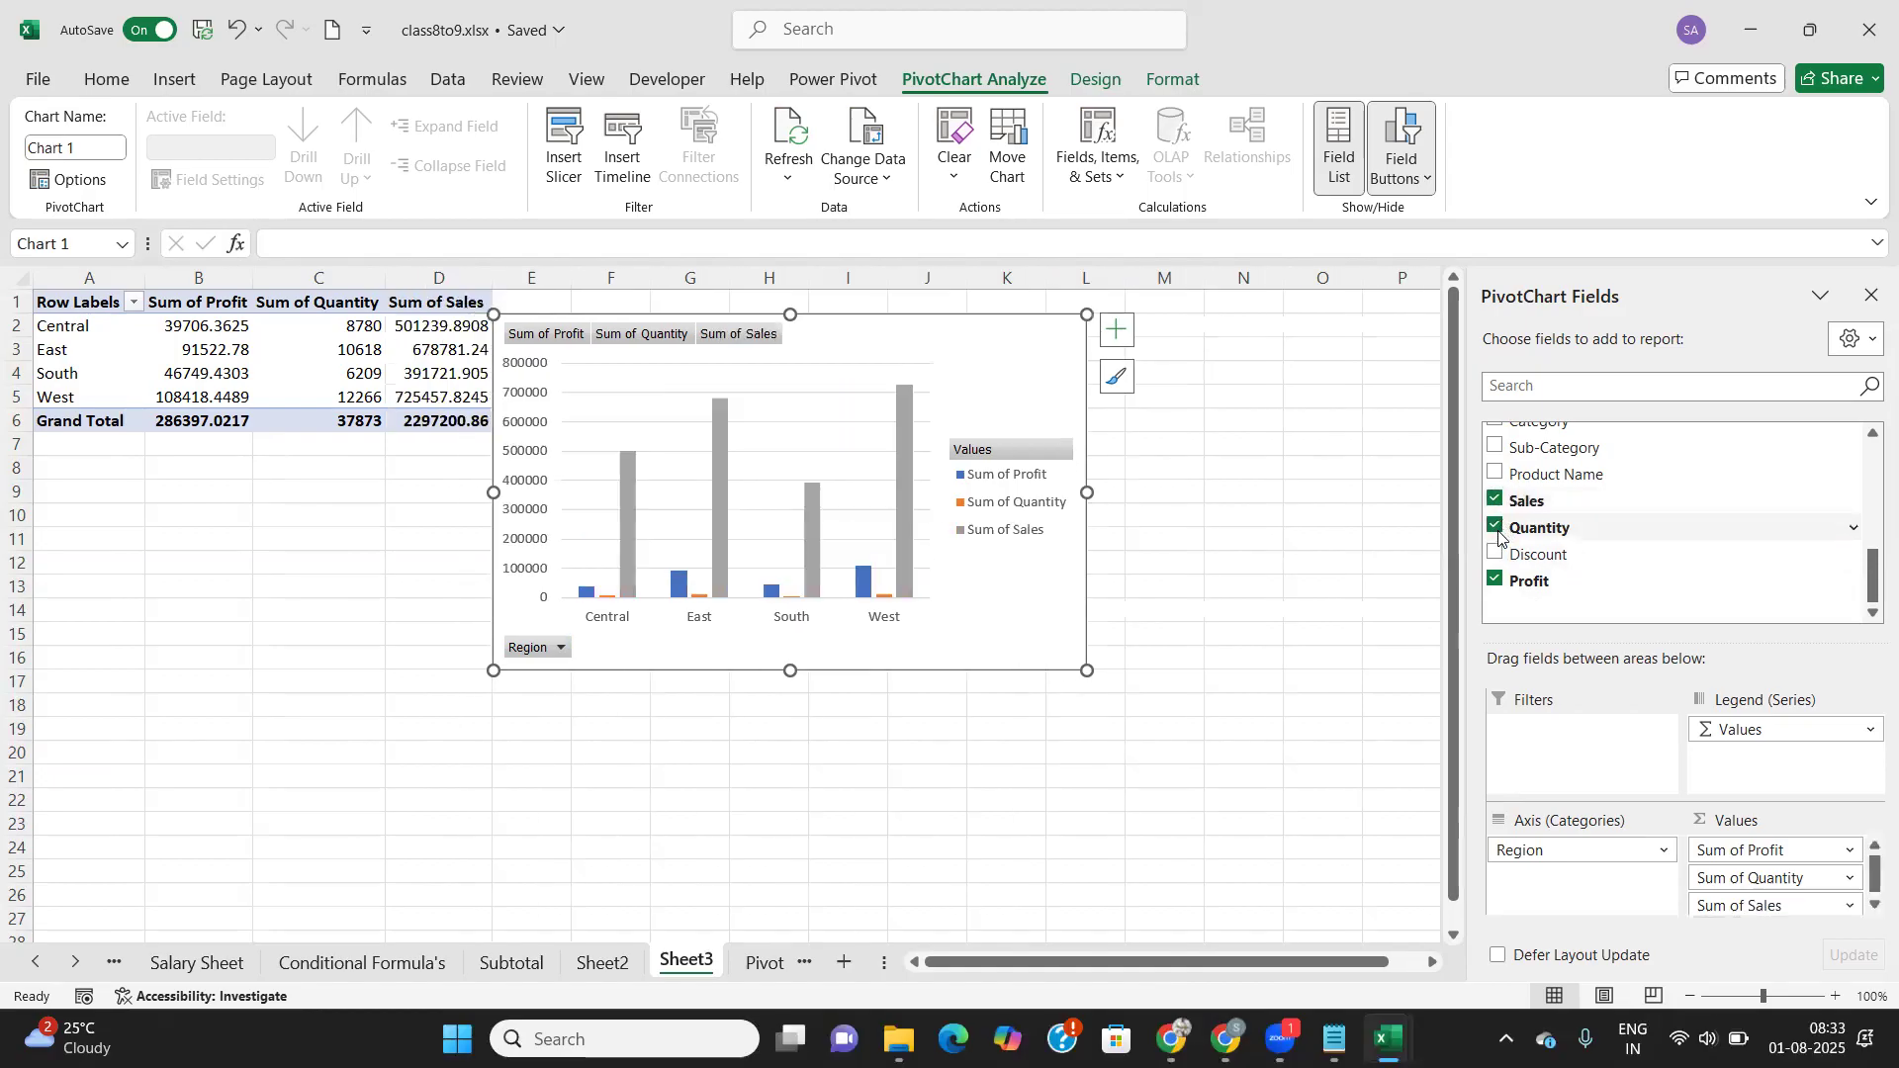
Step: Add Sub-Category as a PivotChart filter and move the chart clear of the PivotTable
{"action": "scroll", "coordinate": [1488, 559], "scroll_direction": "up", "scroll_amount": 3}
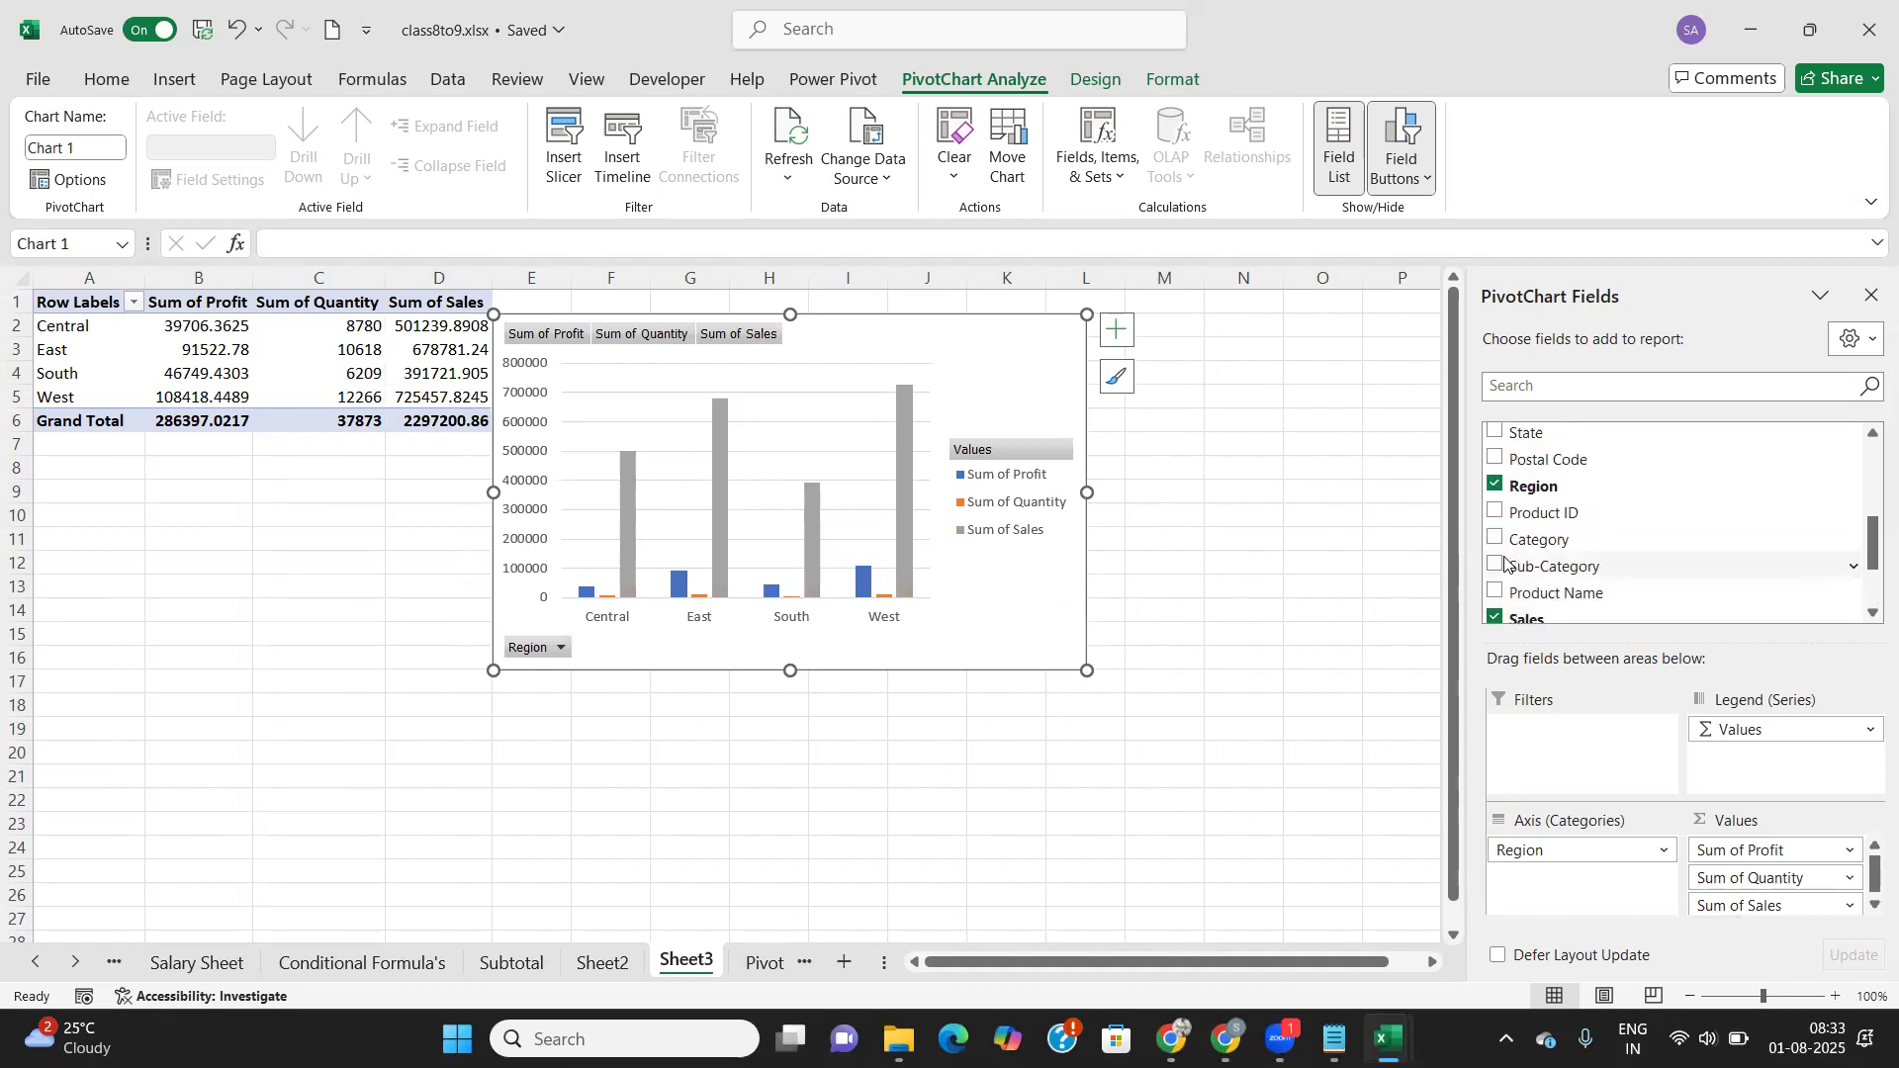
{"action": "left_click_drag", "start_coordinate": [1554, 567], "coordinate": [1548, 722]}
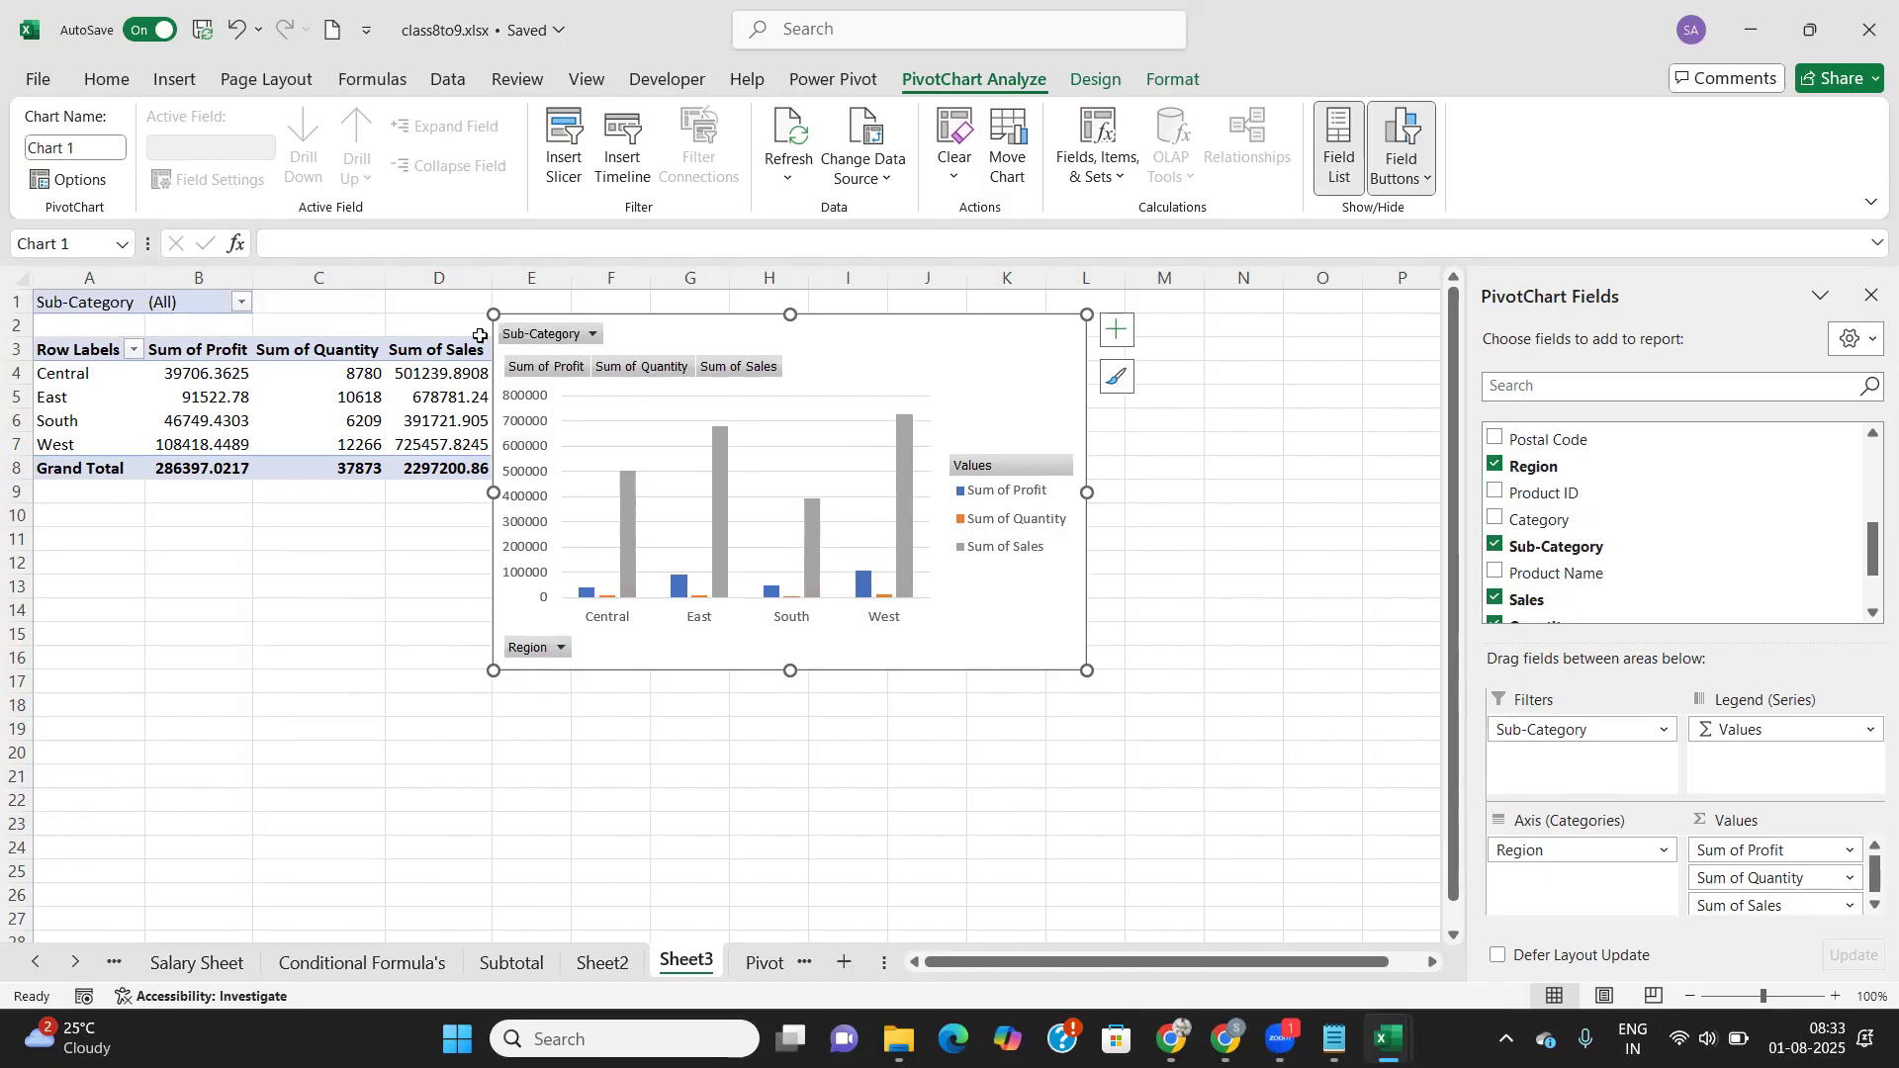
{"action": "left_click_drag", "start_coordinate": [610, 339], "coordinate": [693, 407]}
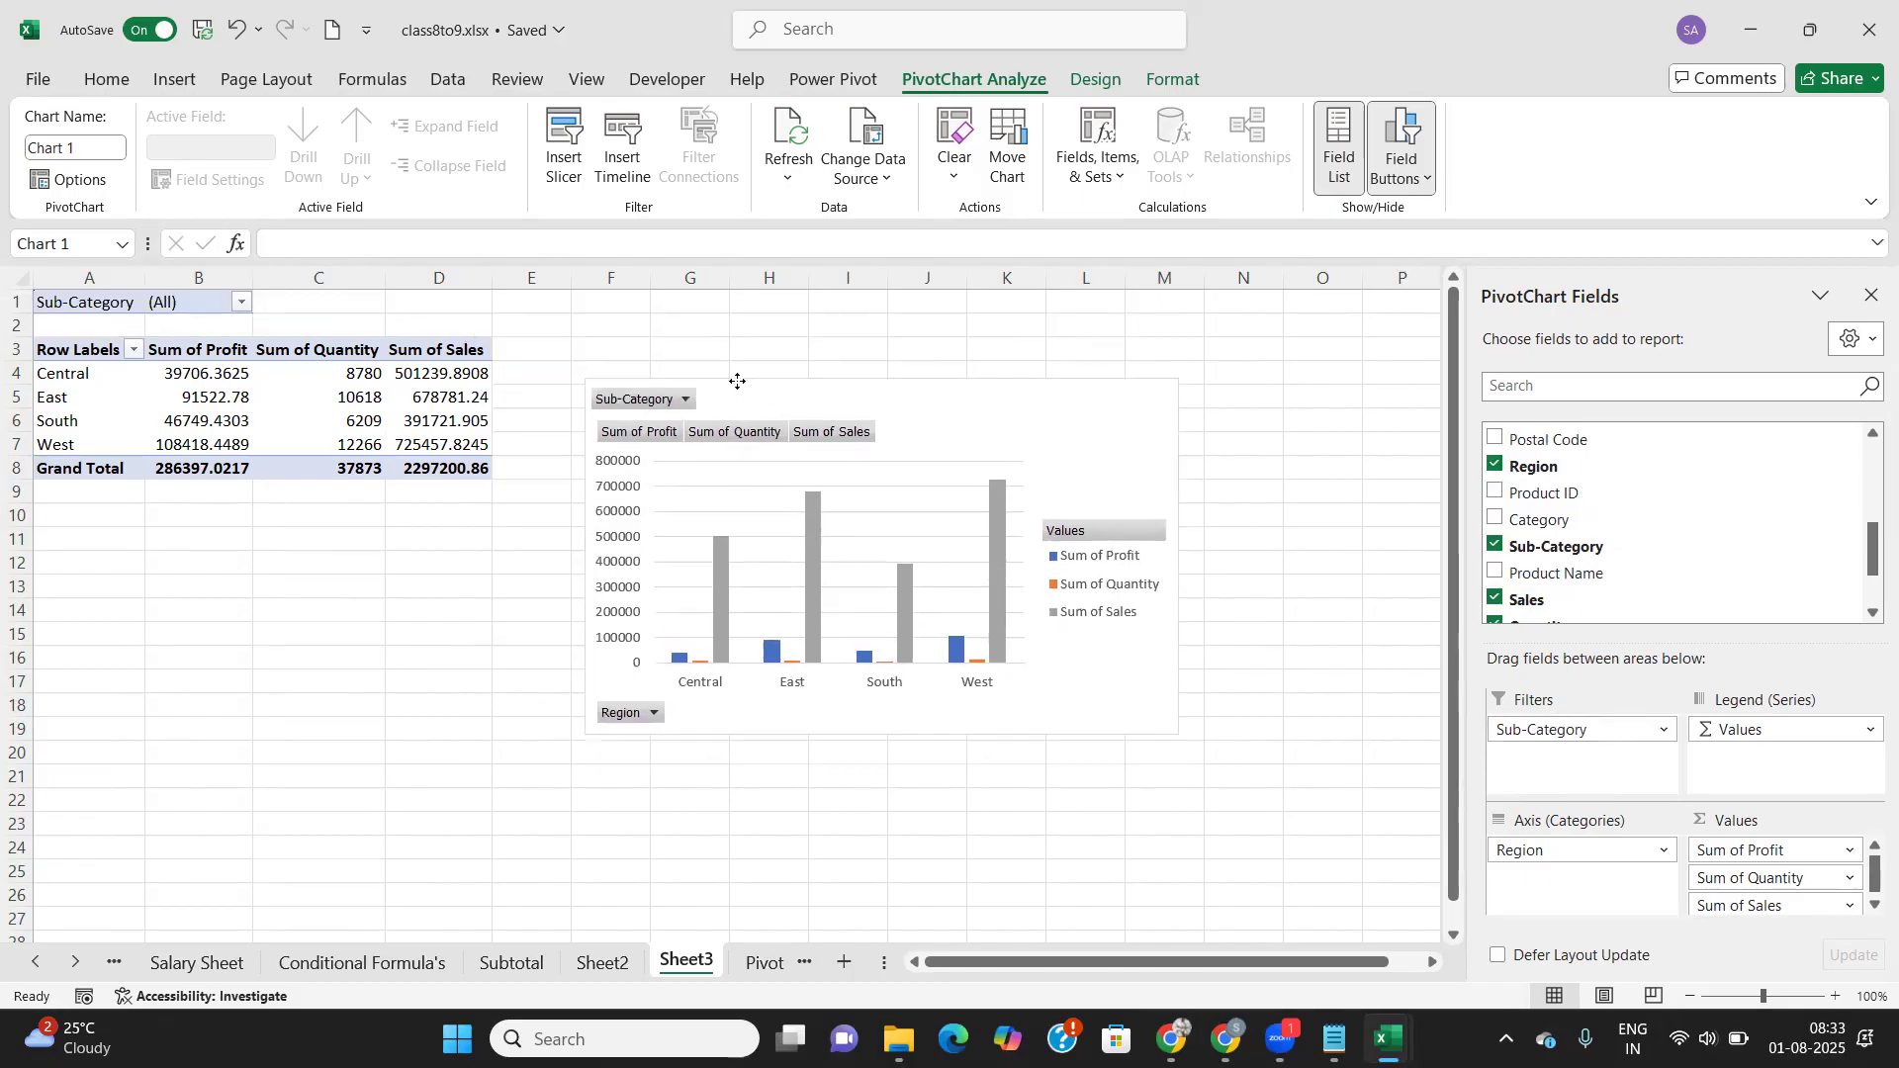
Step: Filter the pivot chart's Sub-Category field to Appliances
{"action": "left_click", "coordinate": [687, 401]}
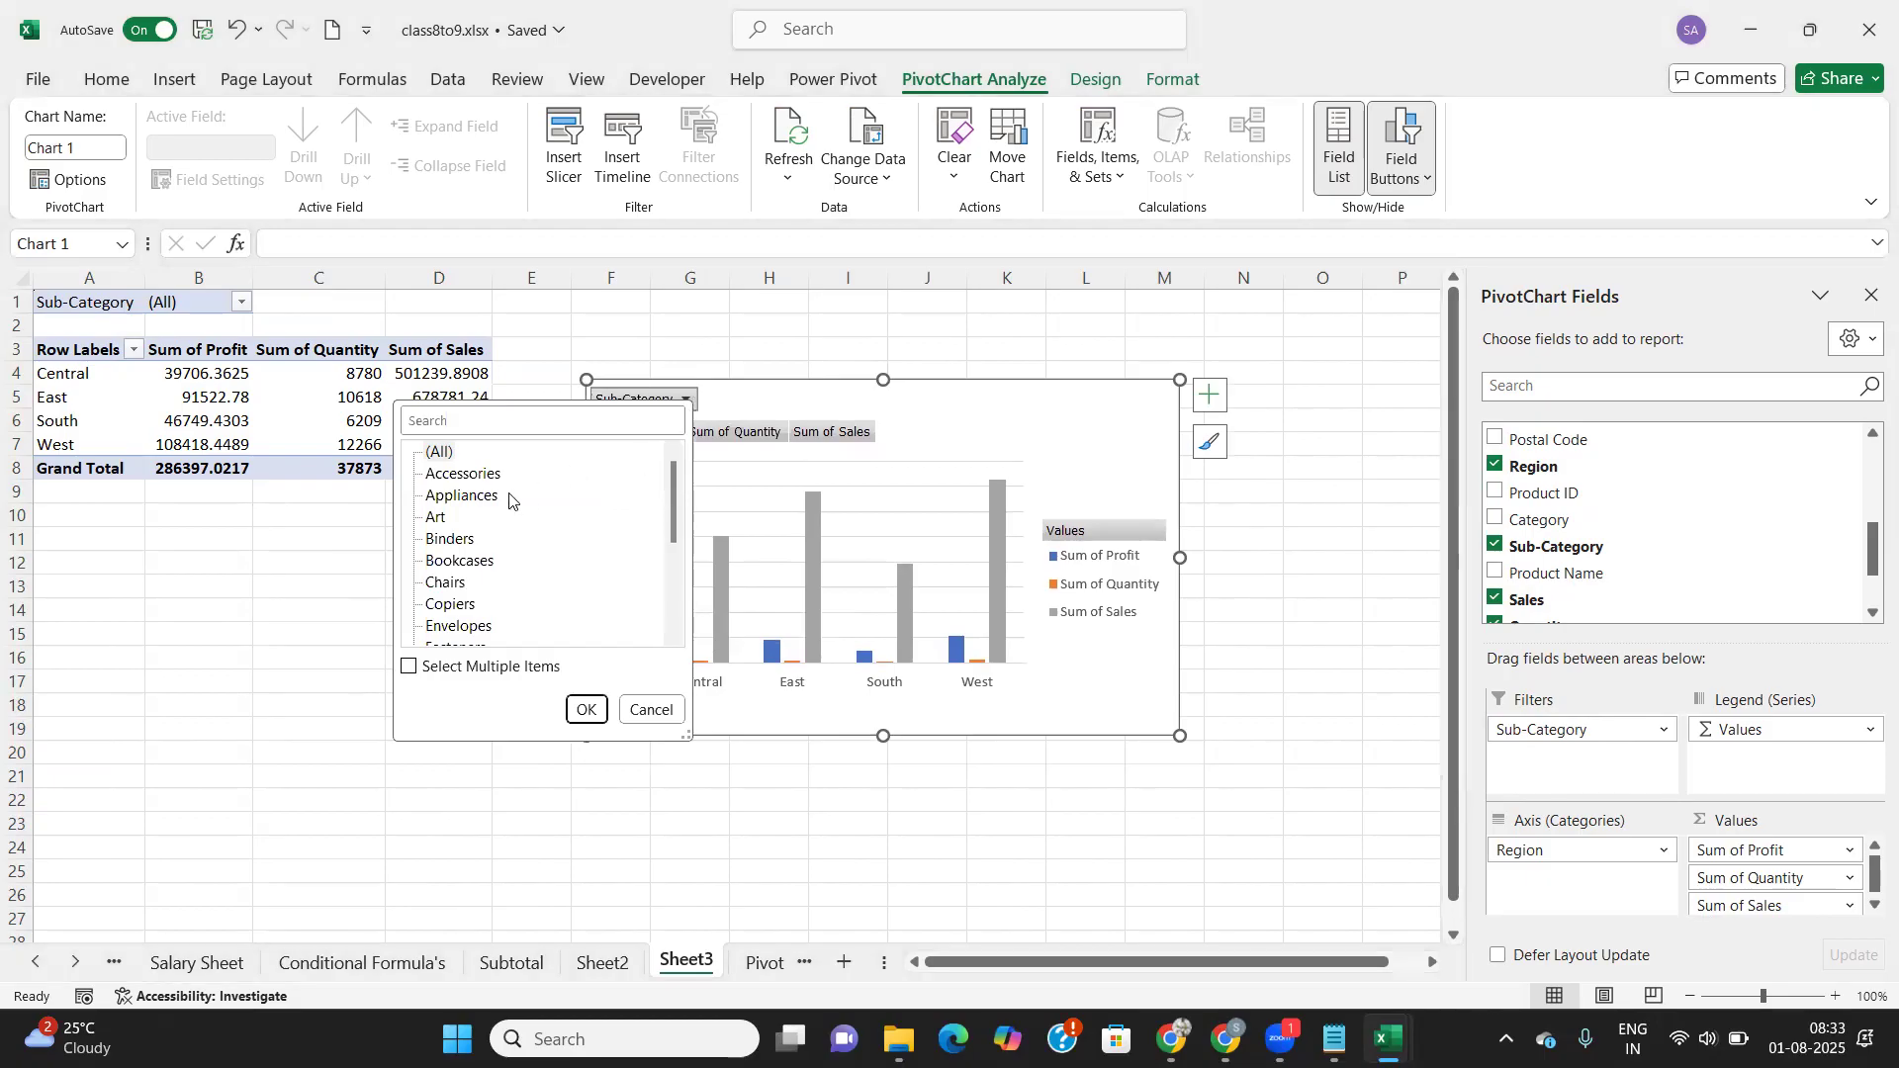
{"action": "left_click", "coordinate": [489, 498]}
{"action": "left_click", "coordinate": [585, 710]}
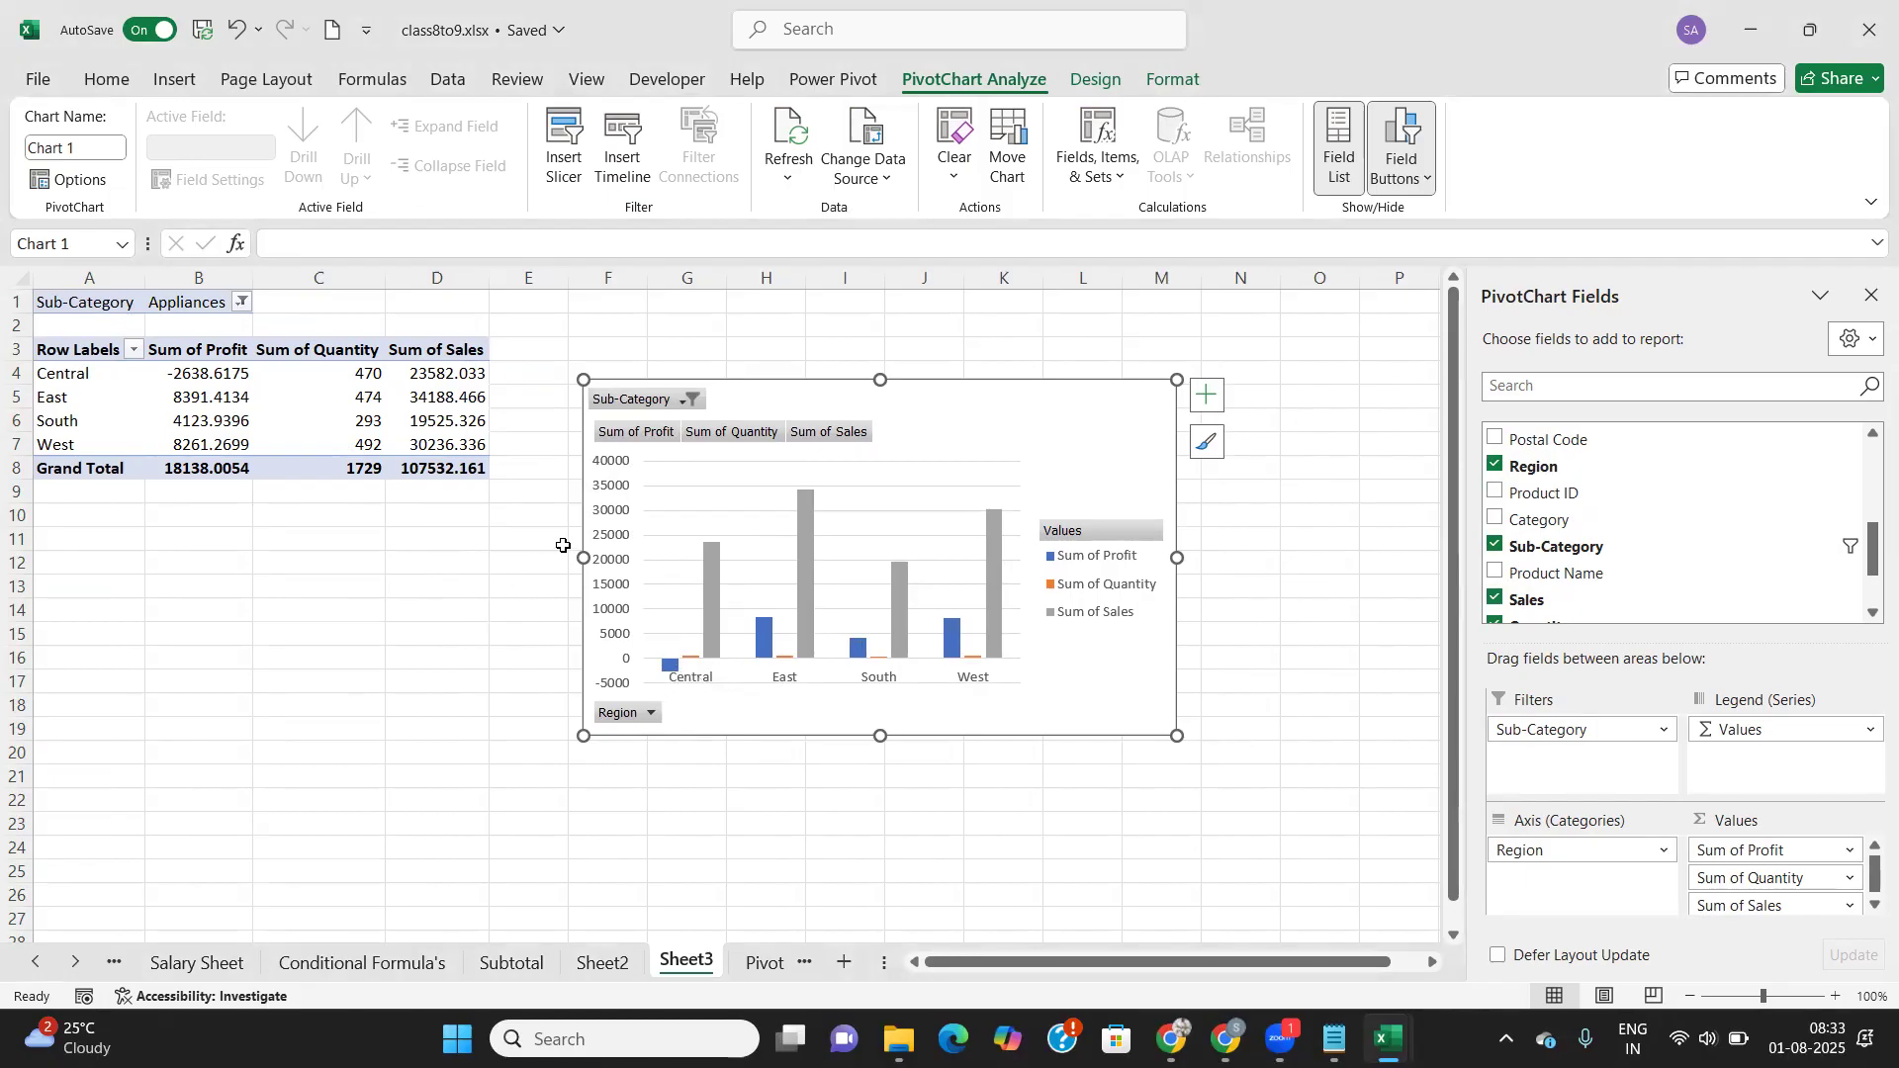
Step: Reset the pivot chart's Sub-Category filter to (All)
{"action": "left_click", "coordinate": [675, 401]}
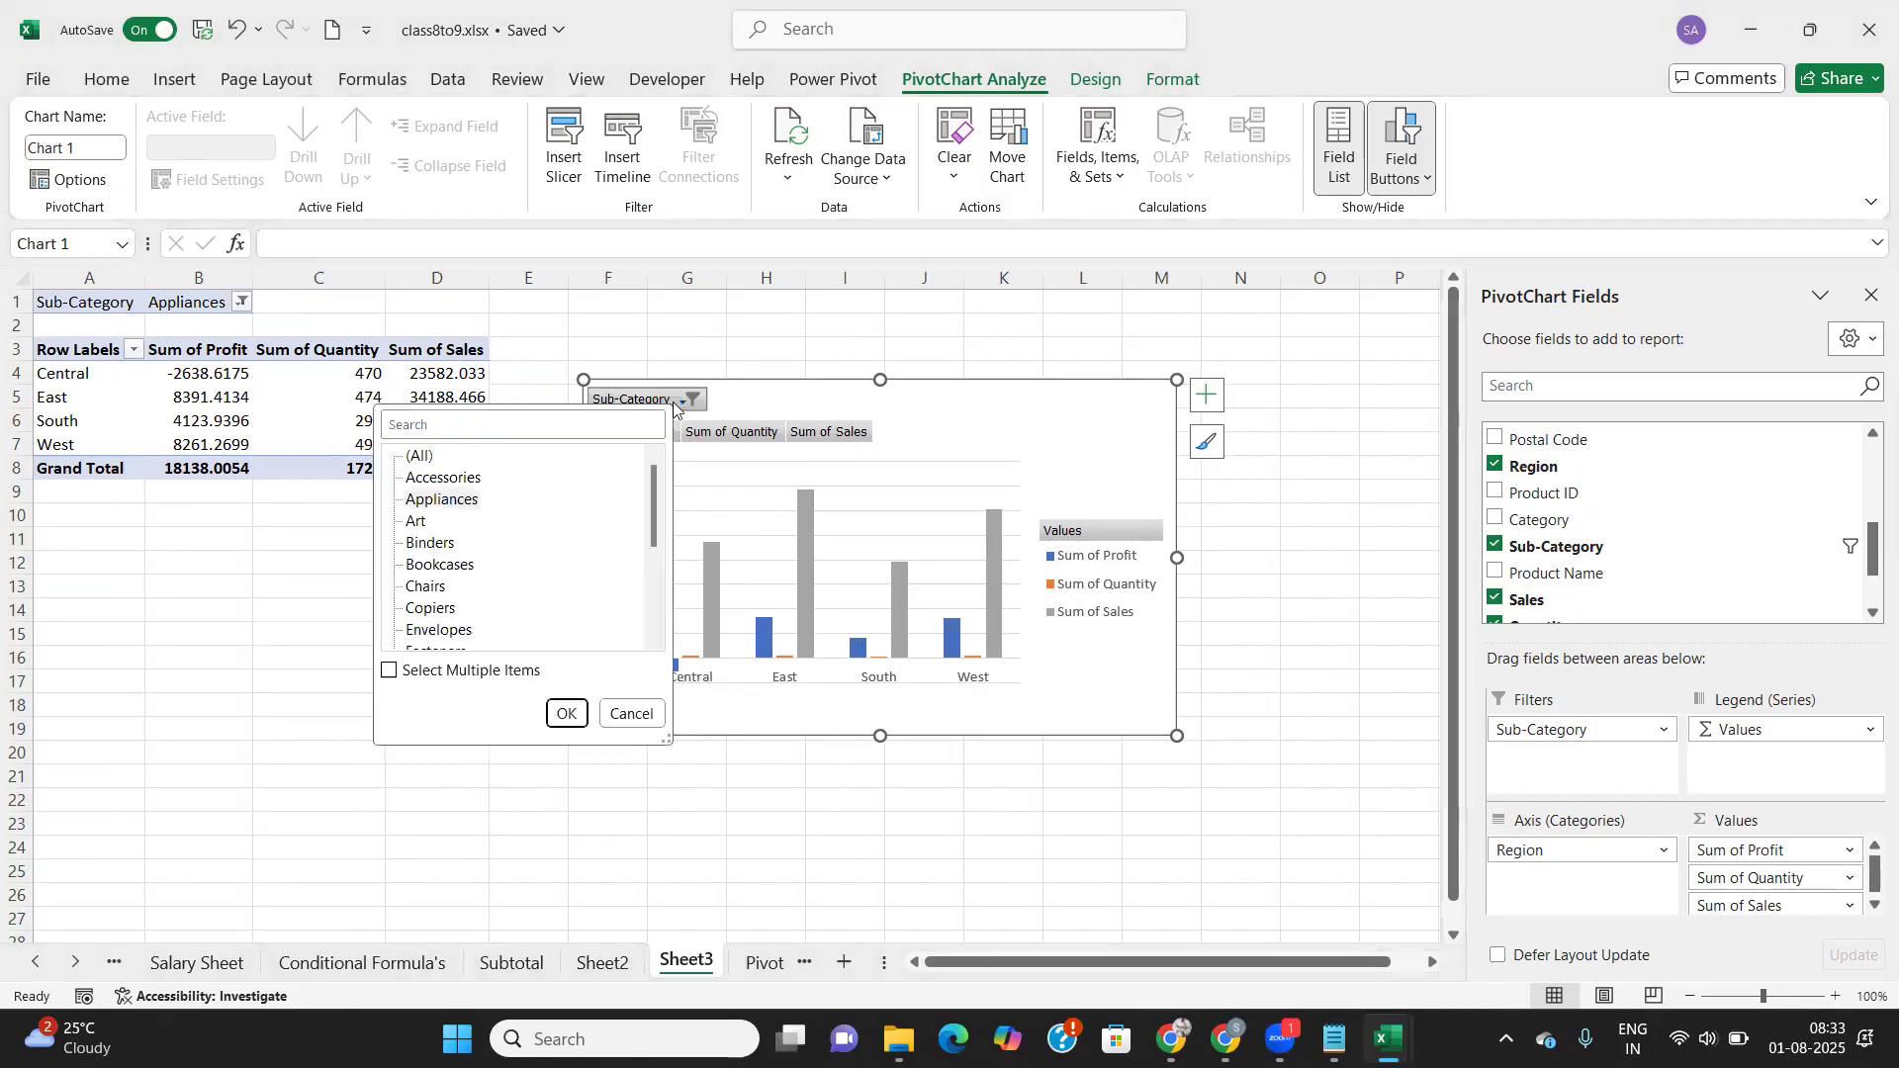
{"action": "left_click", "coordinate": [418, 457]}
{"action": "left_click", "coordinate": [565, 713]}
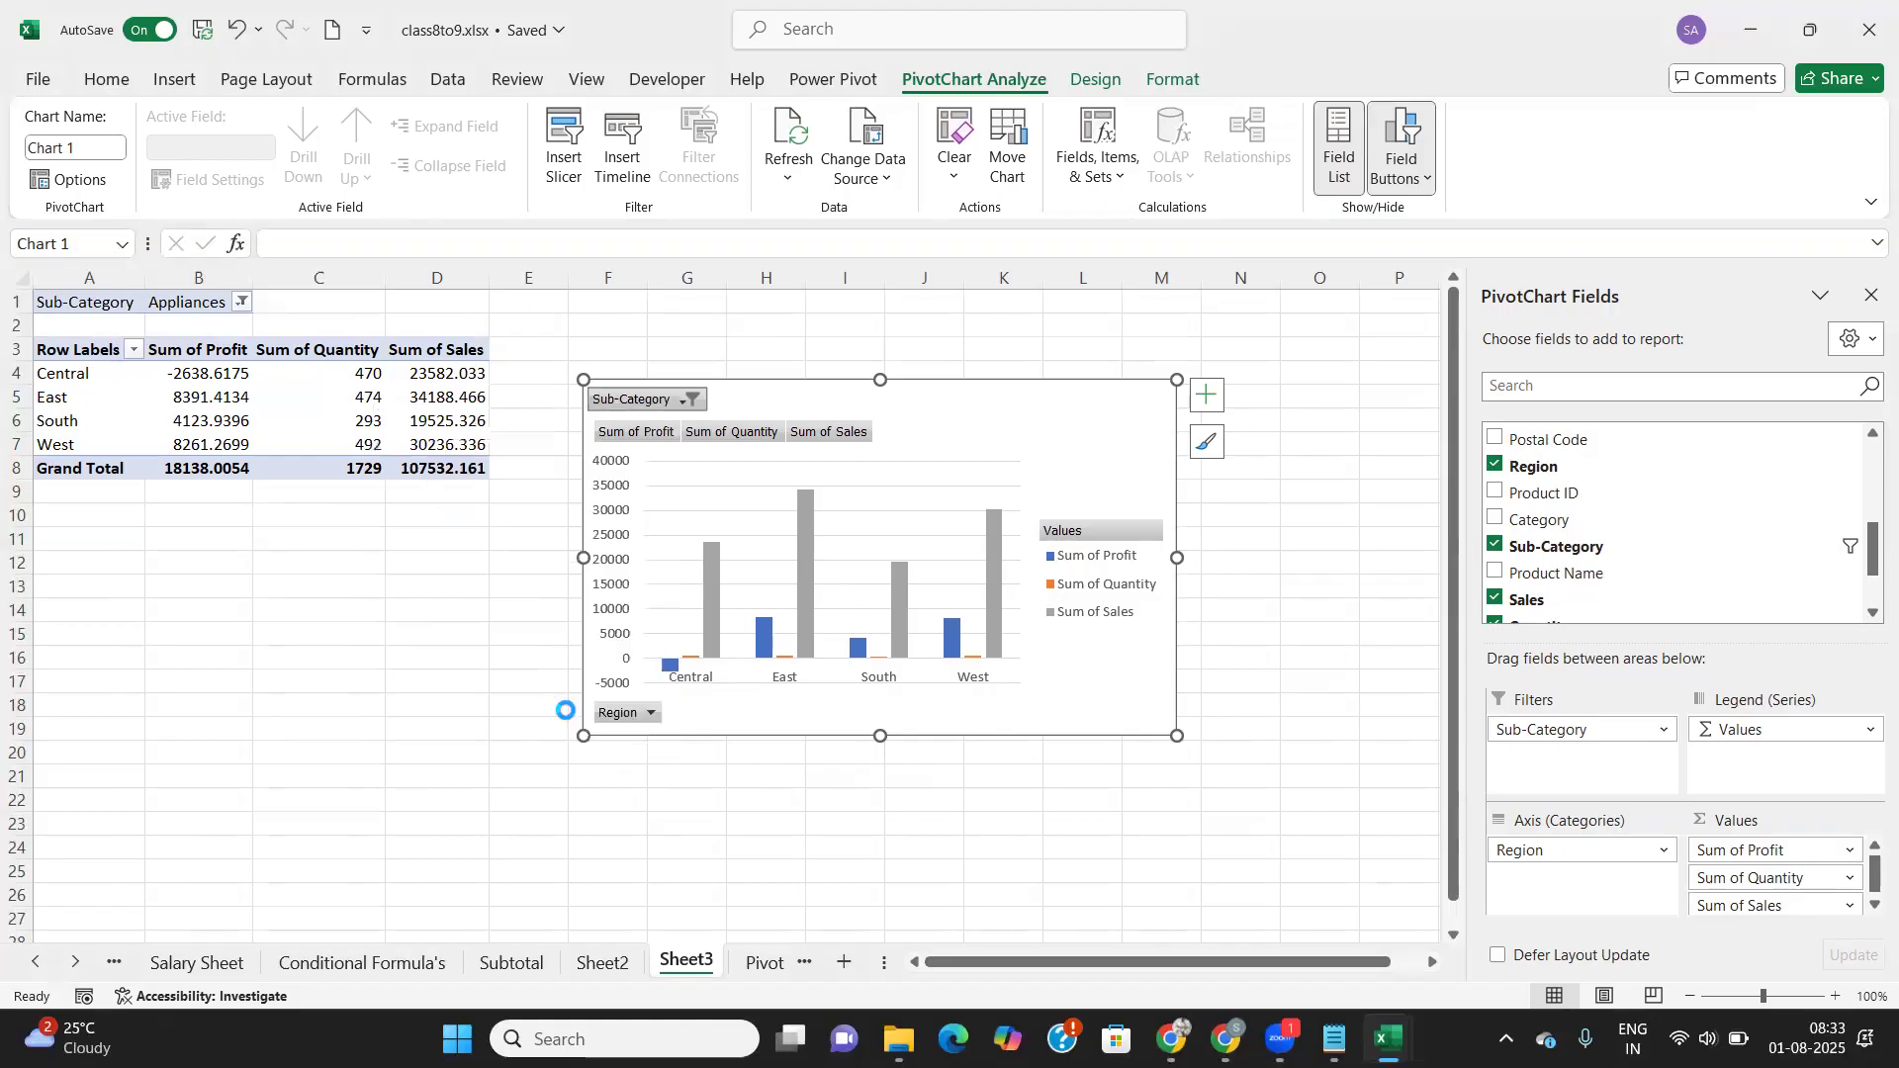
Step: Add the Category field to the pivot chart's filters below Sub-Category
{"action": "scroll", "coordinate": [1541, 540], "scroll_direction": "up", "scroll_amount": 1}
{"action": "scroll", "coordinate": [1539, 540], "scroll_direction": "down", "scroll_amount": 1}
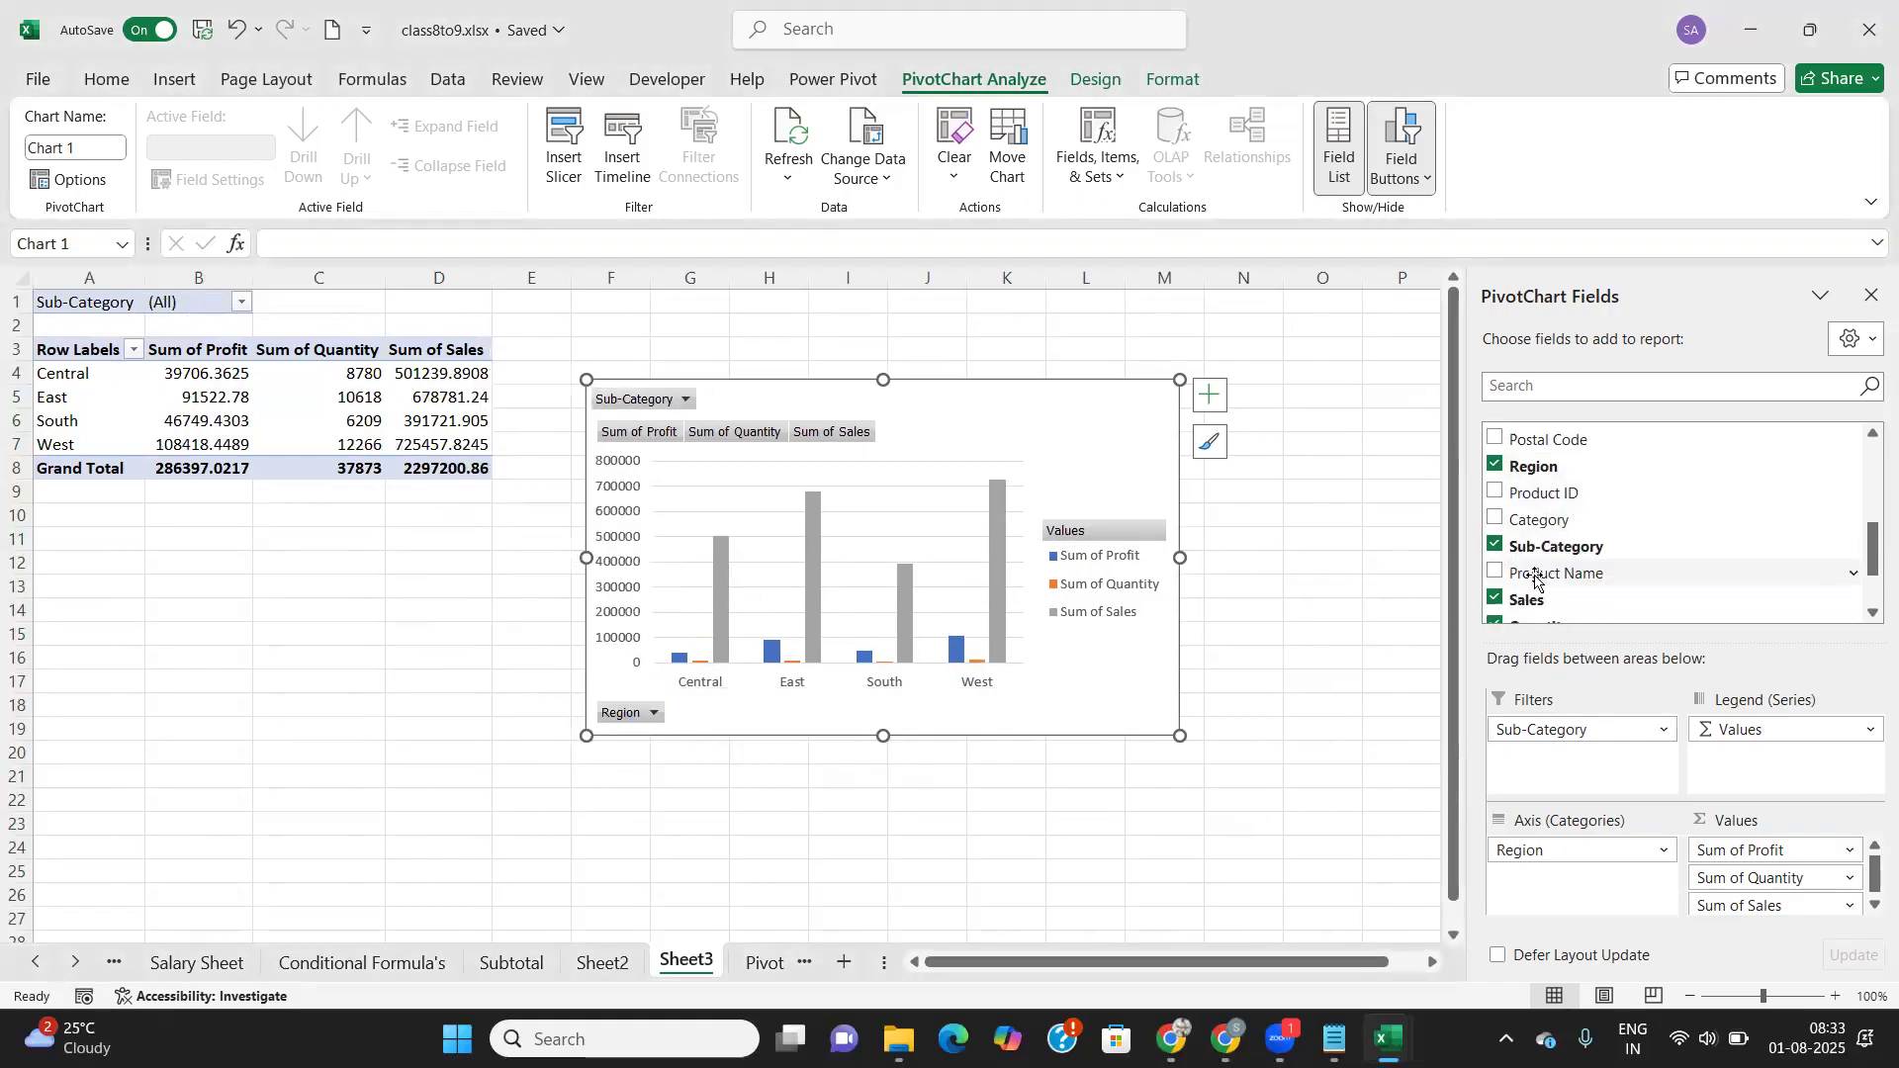
{"action": "left_click_drag", "start_coordinate": [1545, 527], "coordinate": [1572, 763]}
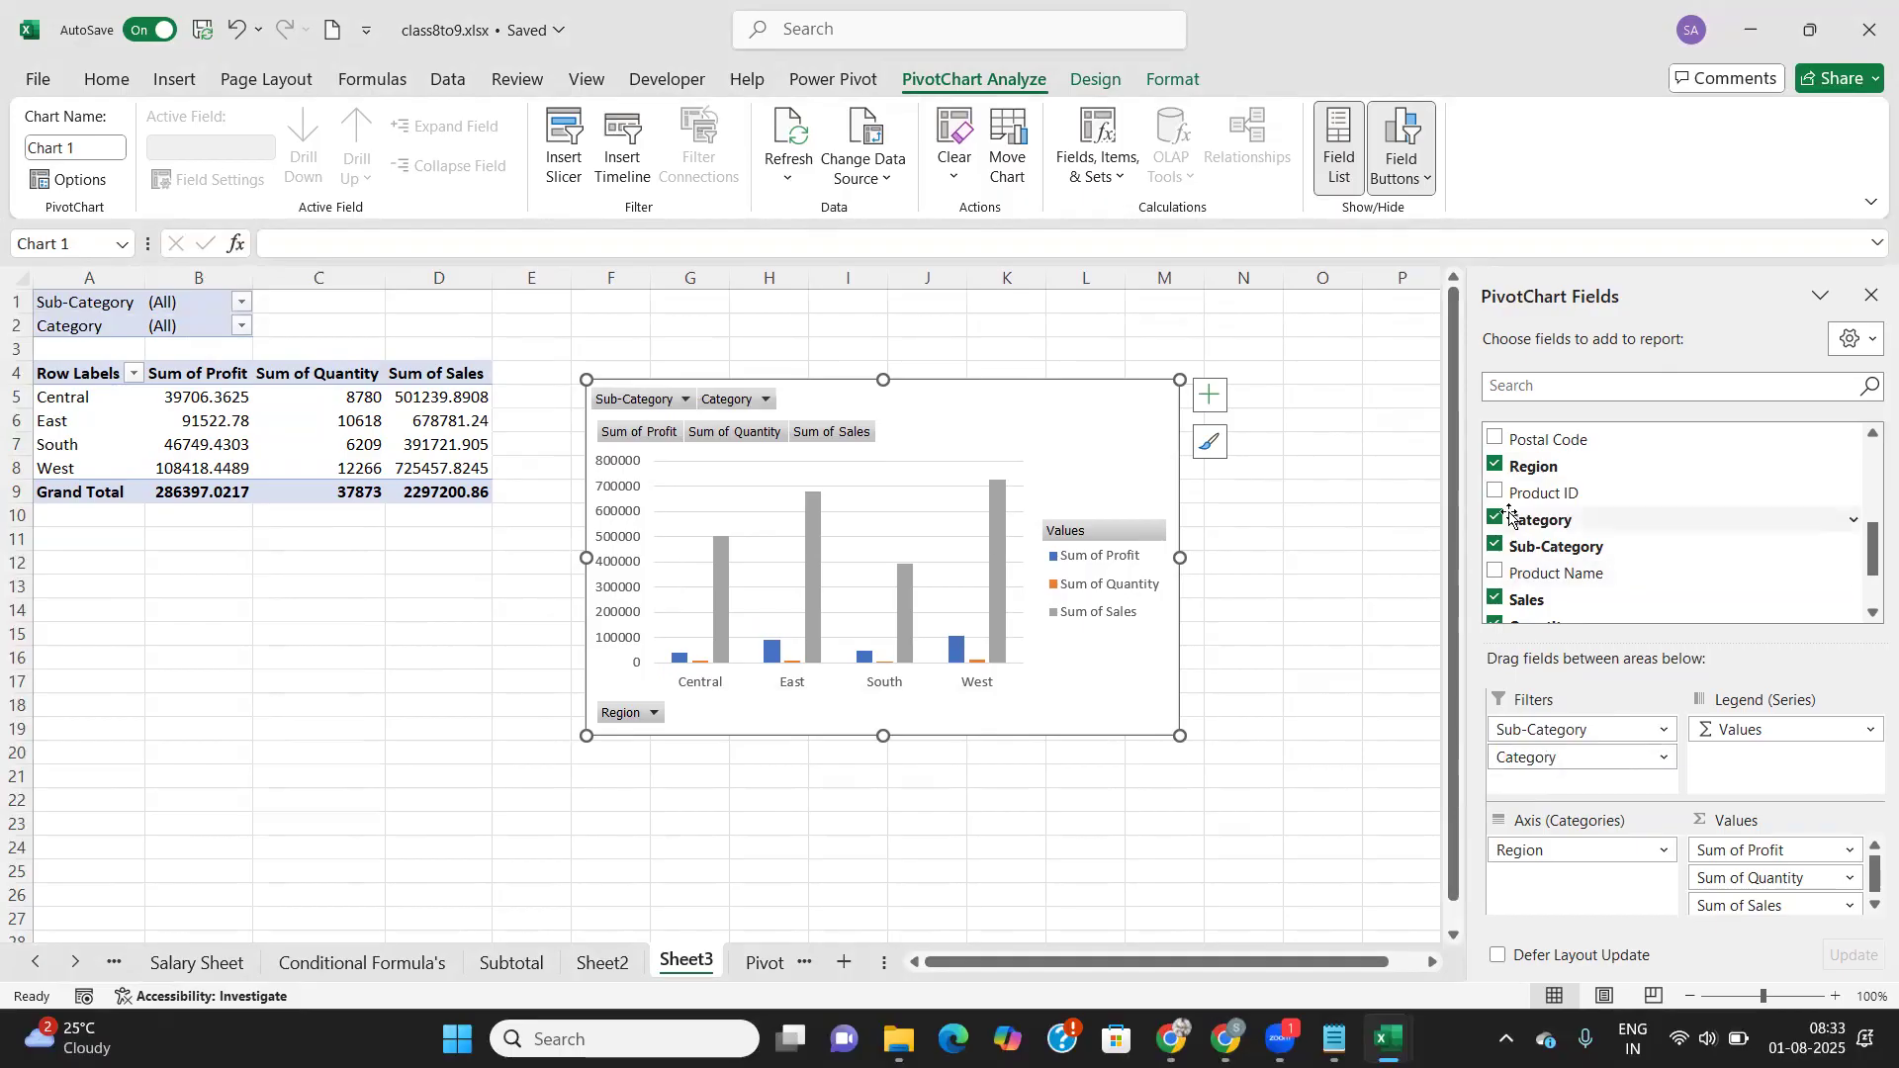
Step: Add the Segment field to the pivot chart's filters below Category
{"action": "scroll", "coordinate": [1513, 509], "scroll_direction": "up", "scroll_amount": 1}
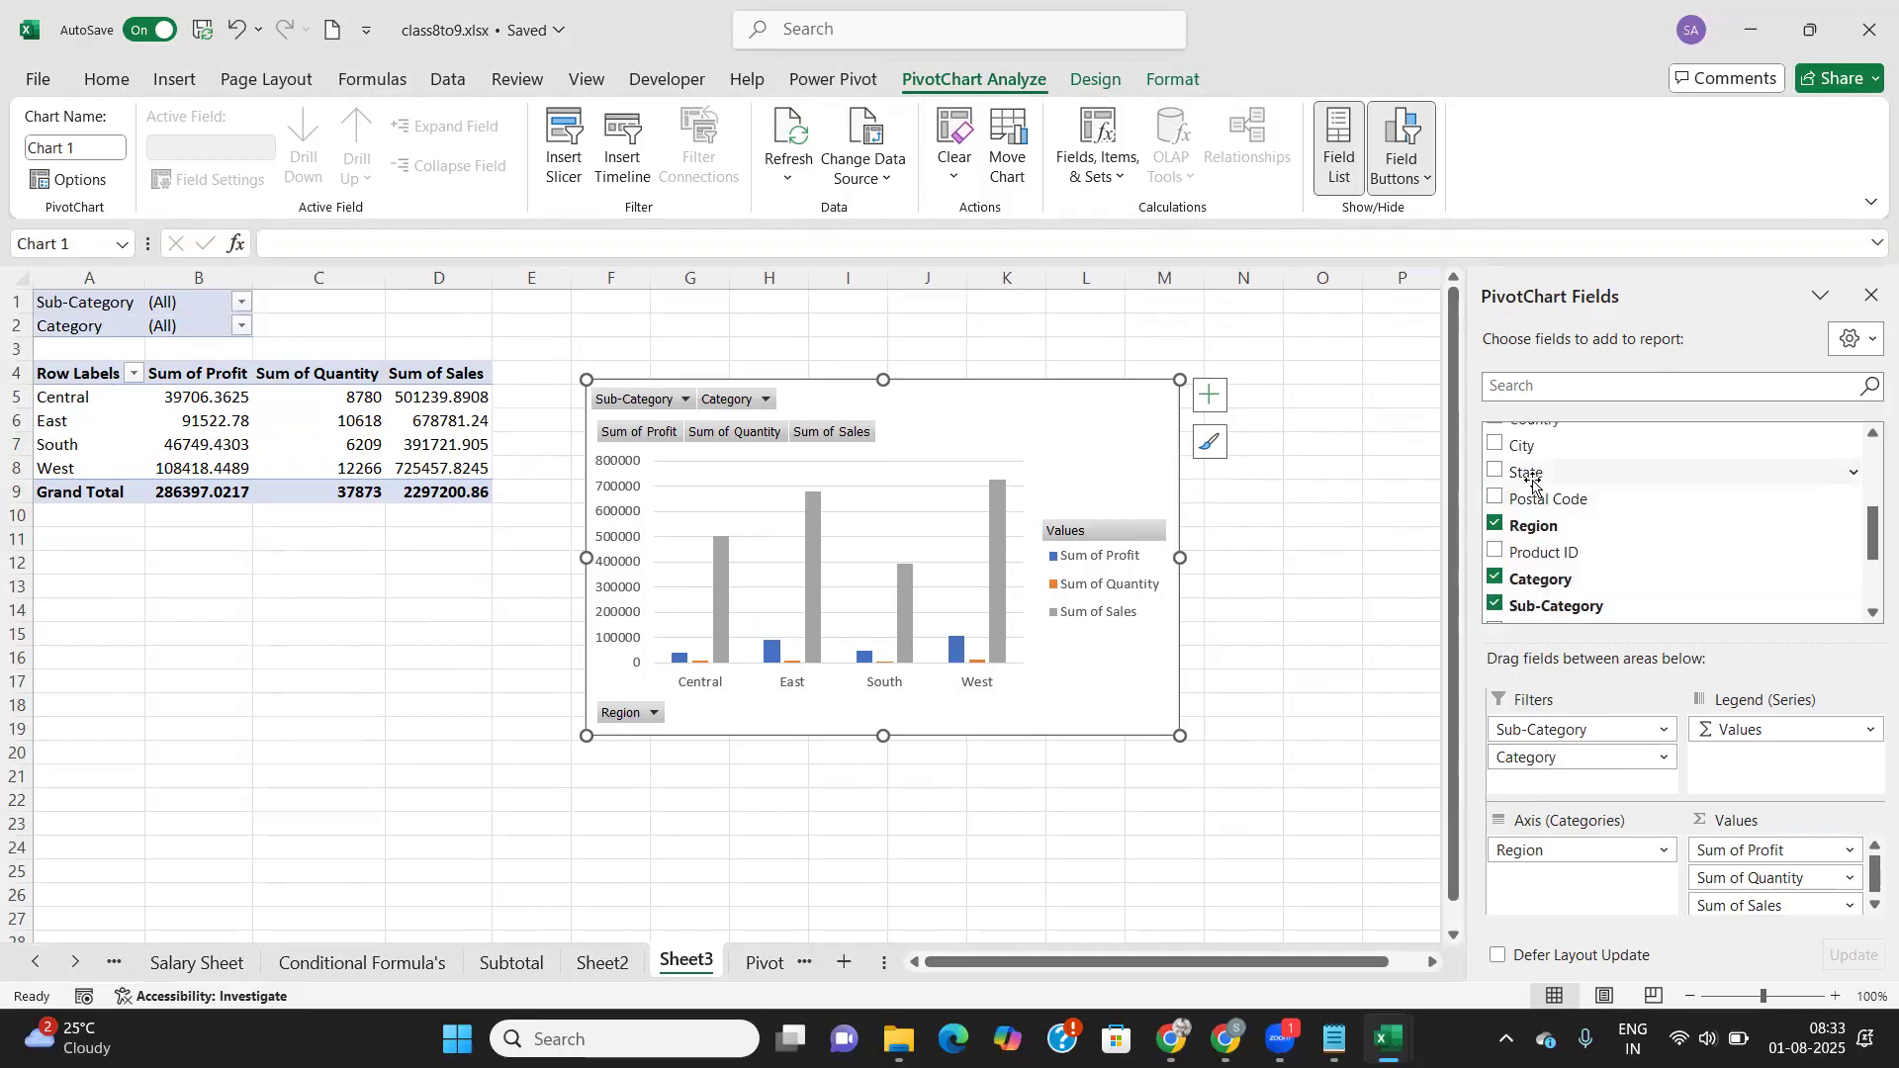
{"action": "scroll", "coordinate": [1532, 490], "scroll_direction": "down", "scroll_amount": 2}
{"action": "scroll", "coordinate": [1535, 514], "scroll_direction": "down", "scroll_amount": 1}
{"action": "scroll", "coordinate": [1535, 504], "scroll_direction": "up", "scroll_amount": 3}
{"action": "left_click_drag", "start_coordinate": [1535, 482], "coordinate": [1560, 791]}
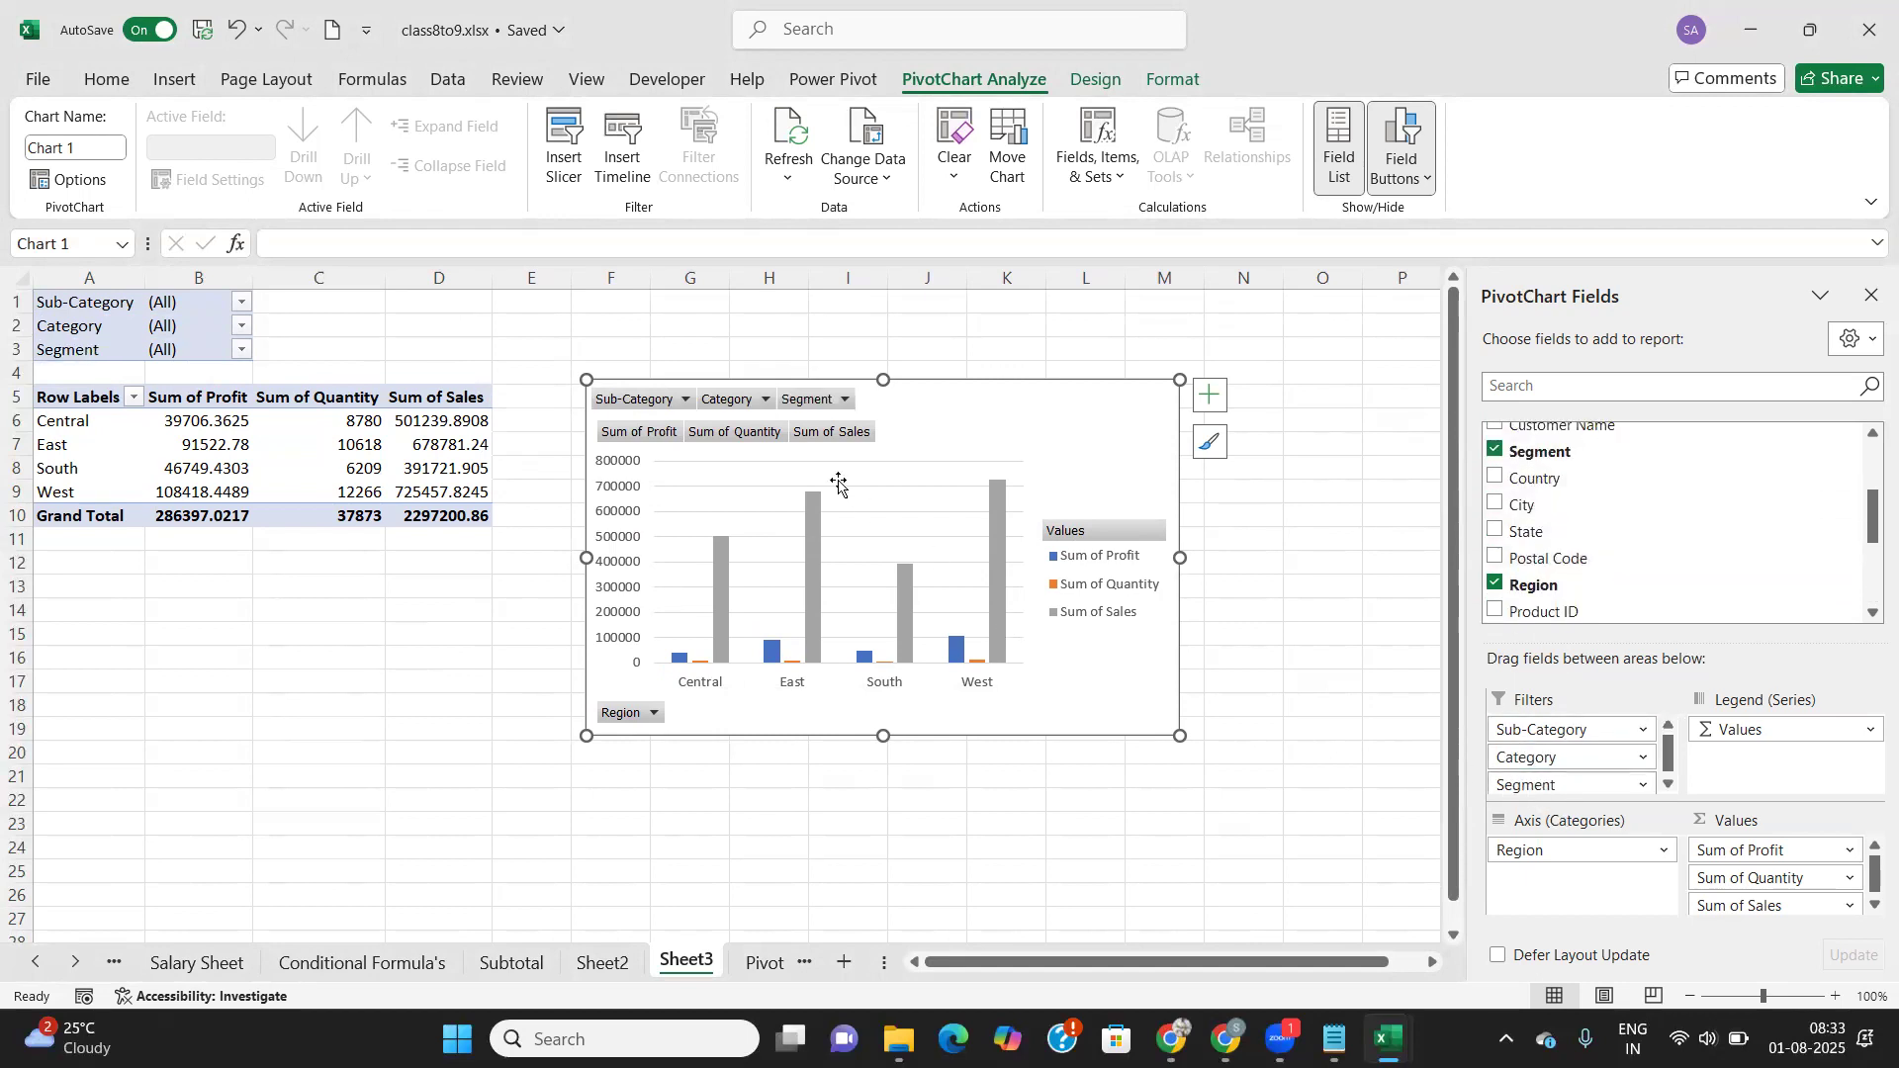
Step: Filter the pivot chart's Segment field to Consumer
{"action": "left_click", "coordinate": [846, 400]}
{"action": "left_click", "coordinate": [644, 476]}
{"action": "left_click", "coordinate": [742, 709]}
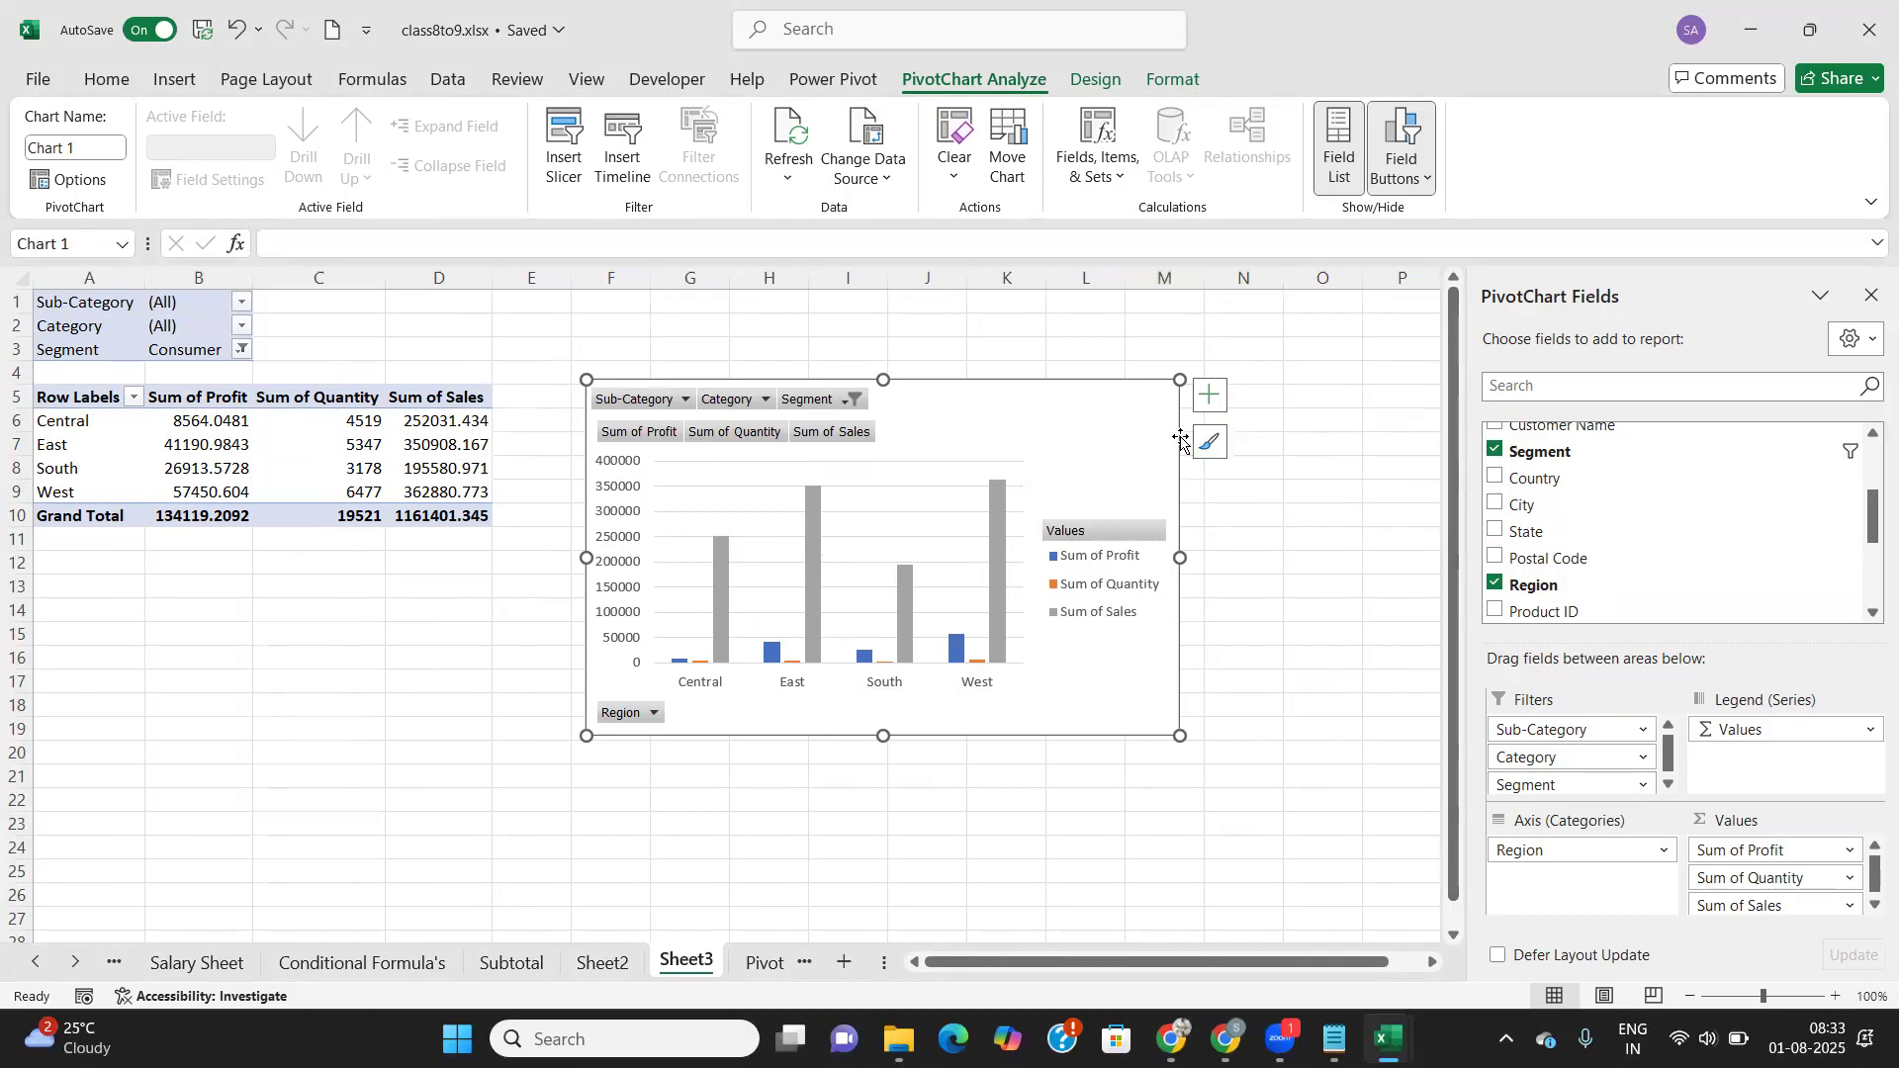
Step: Add axis titles and a chart title to the pivot chart, and move the chart slightly down
{"action": "left_click", "coordinate": [1221, 402]}
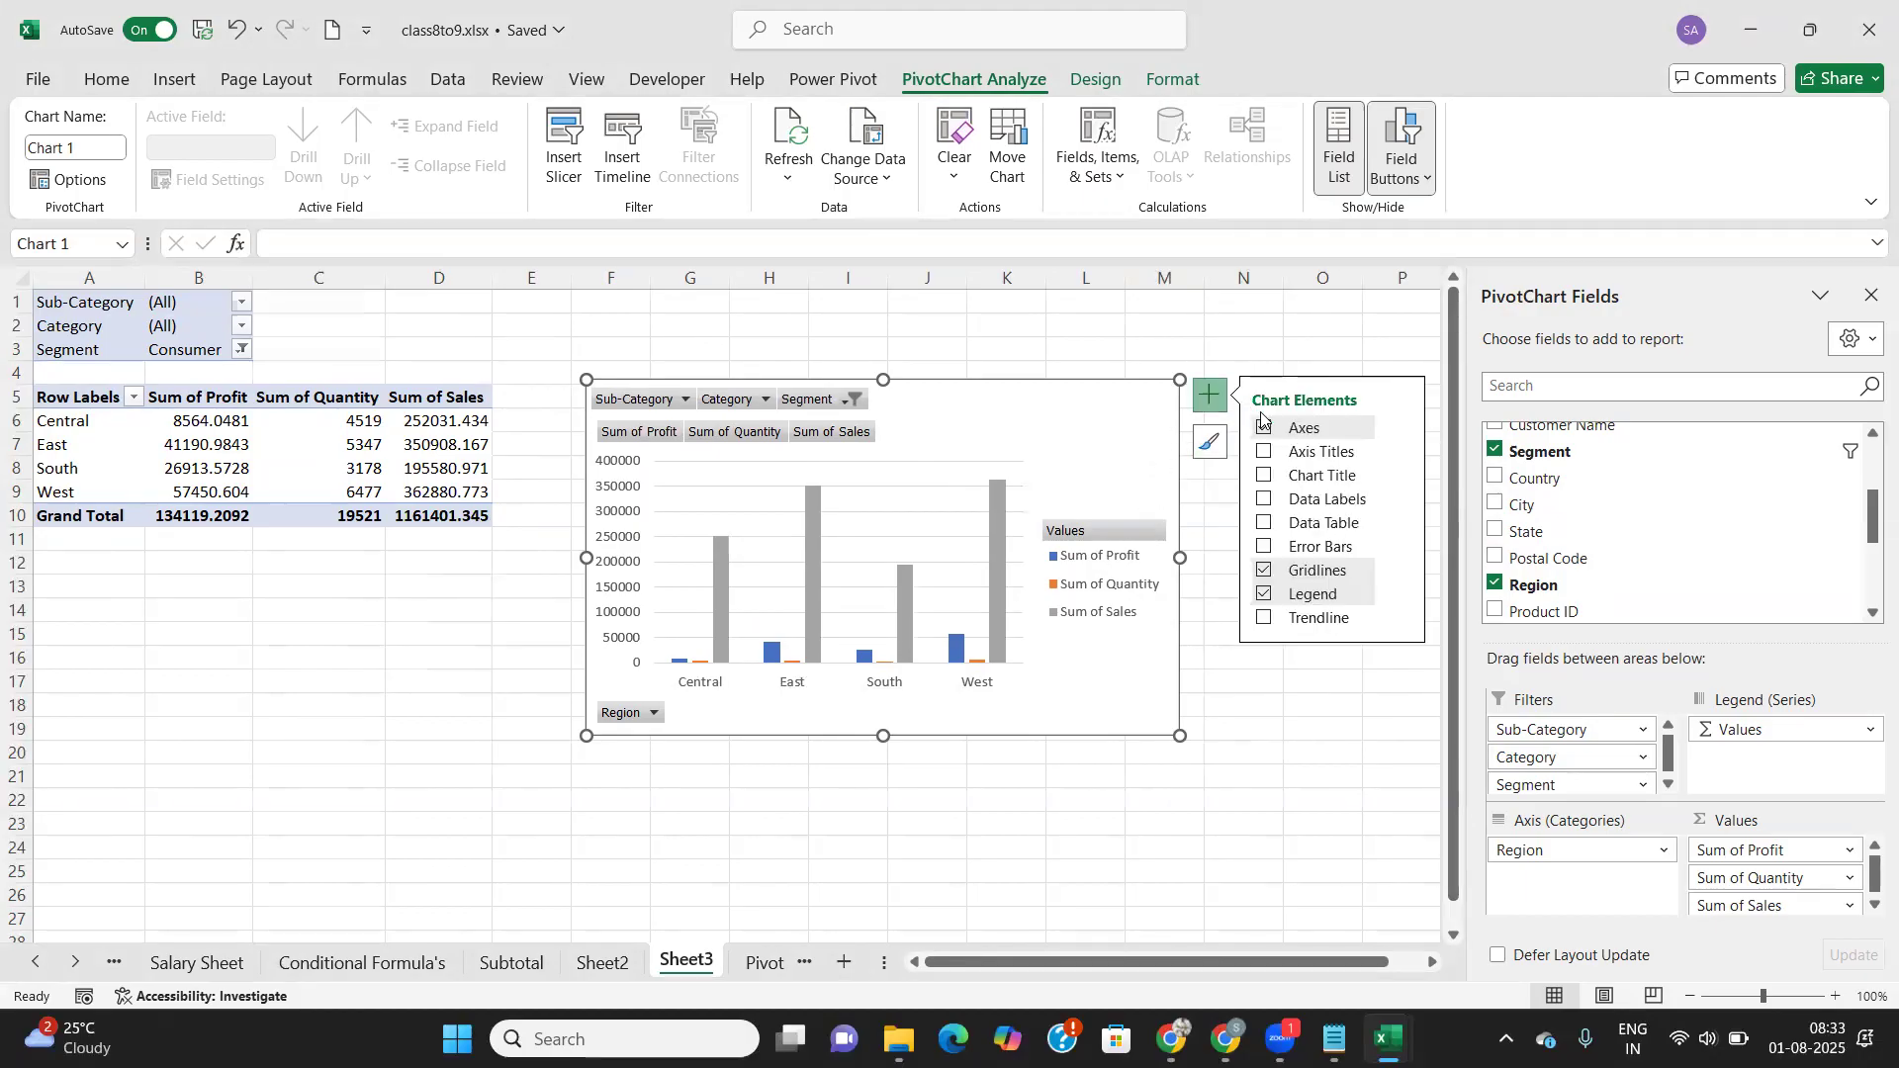
{"action": "left_click", "coordinate": [1265, 452]}
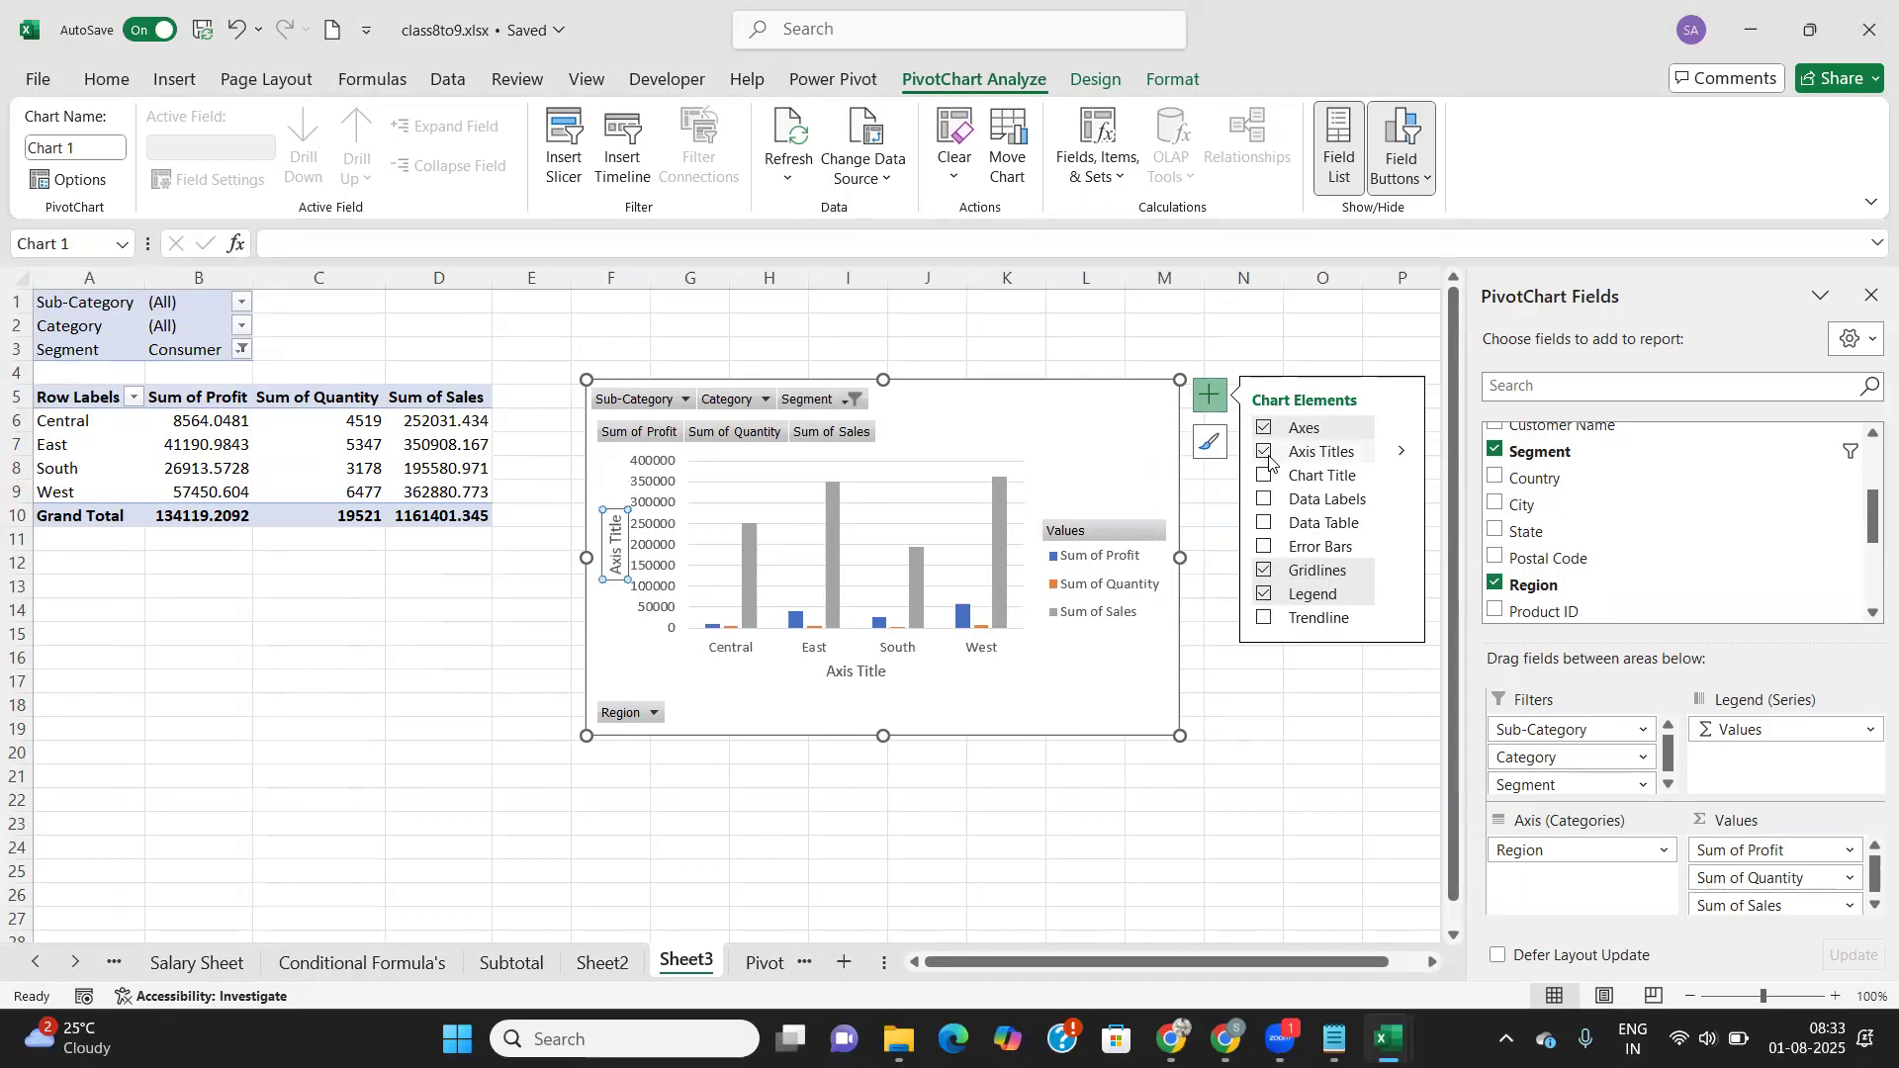
{"action": "left_click", "coordinate": [1266, 477]}
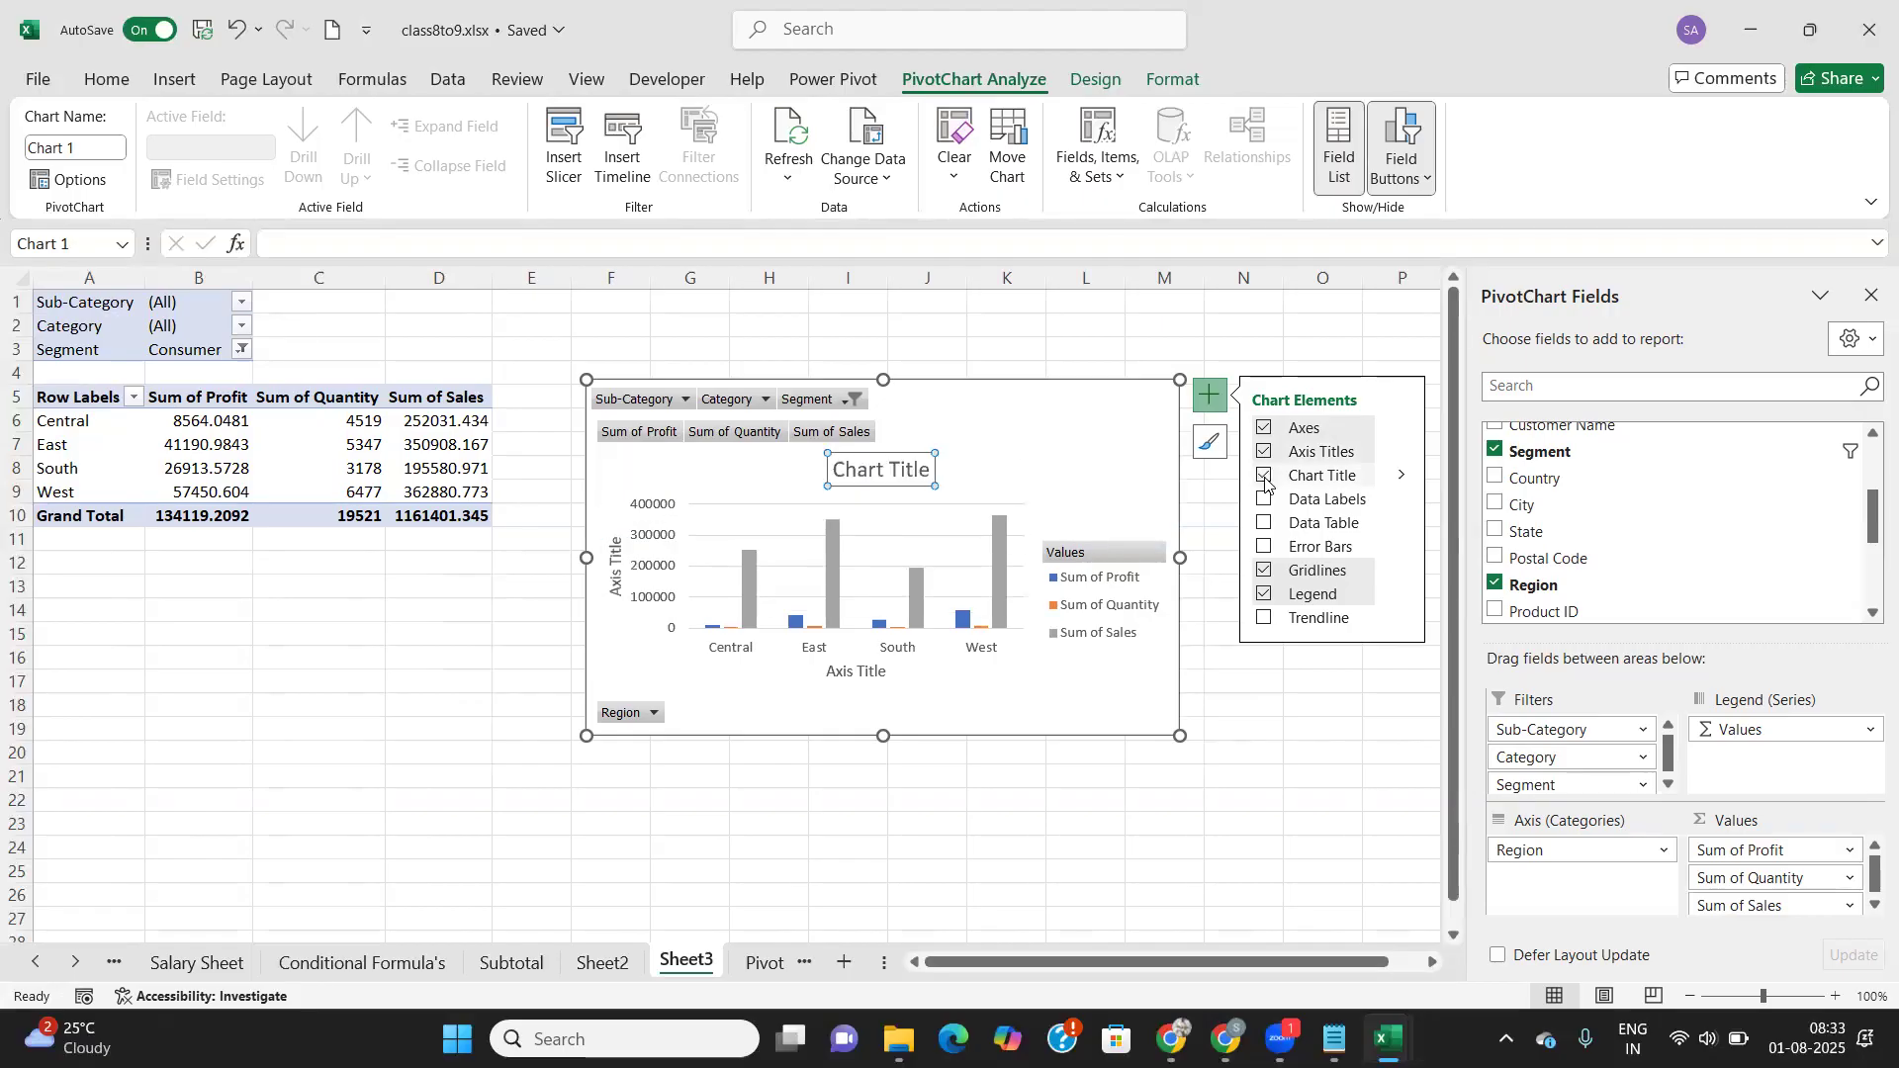
{"action": "left_click", "coordinate": [1262, 500]}
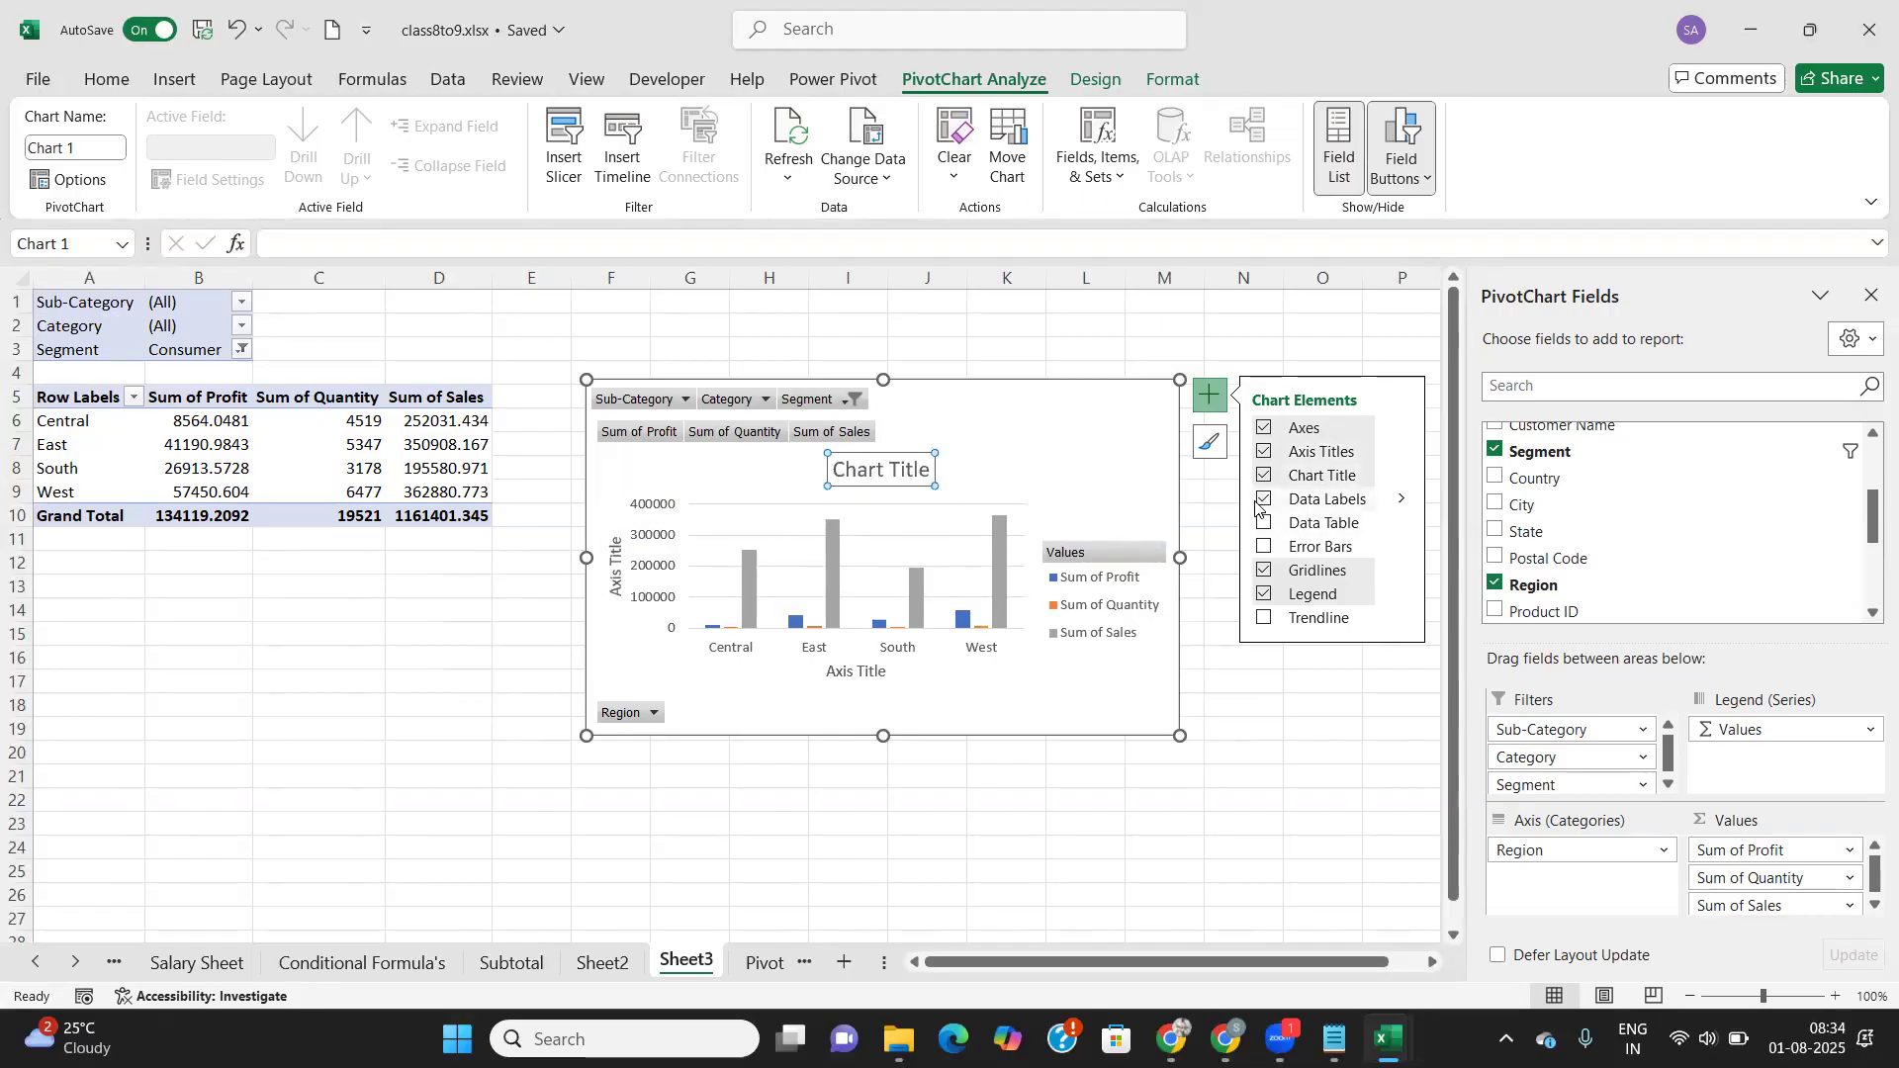
{"action": "left_click", "coordinate": [1260, 500]}
{"action": "left_click_drag", "start_coordinate": [1035, 393], "coordinate": [1016, 437]}
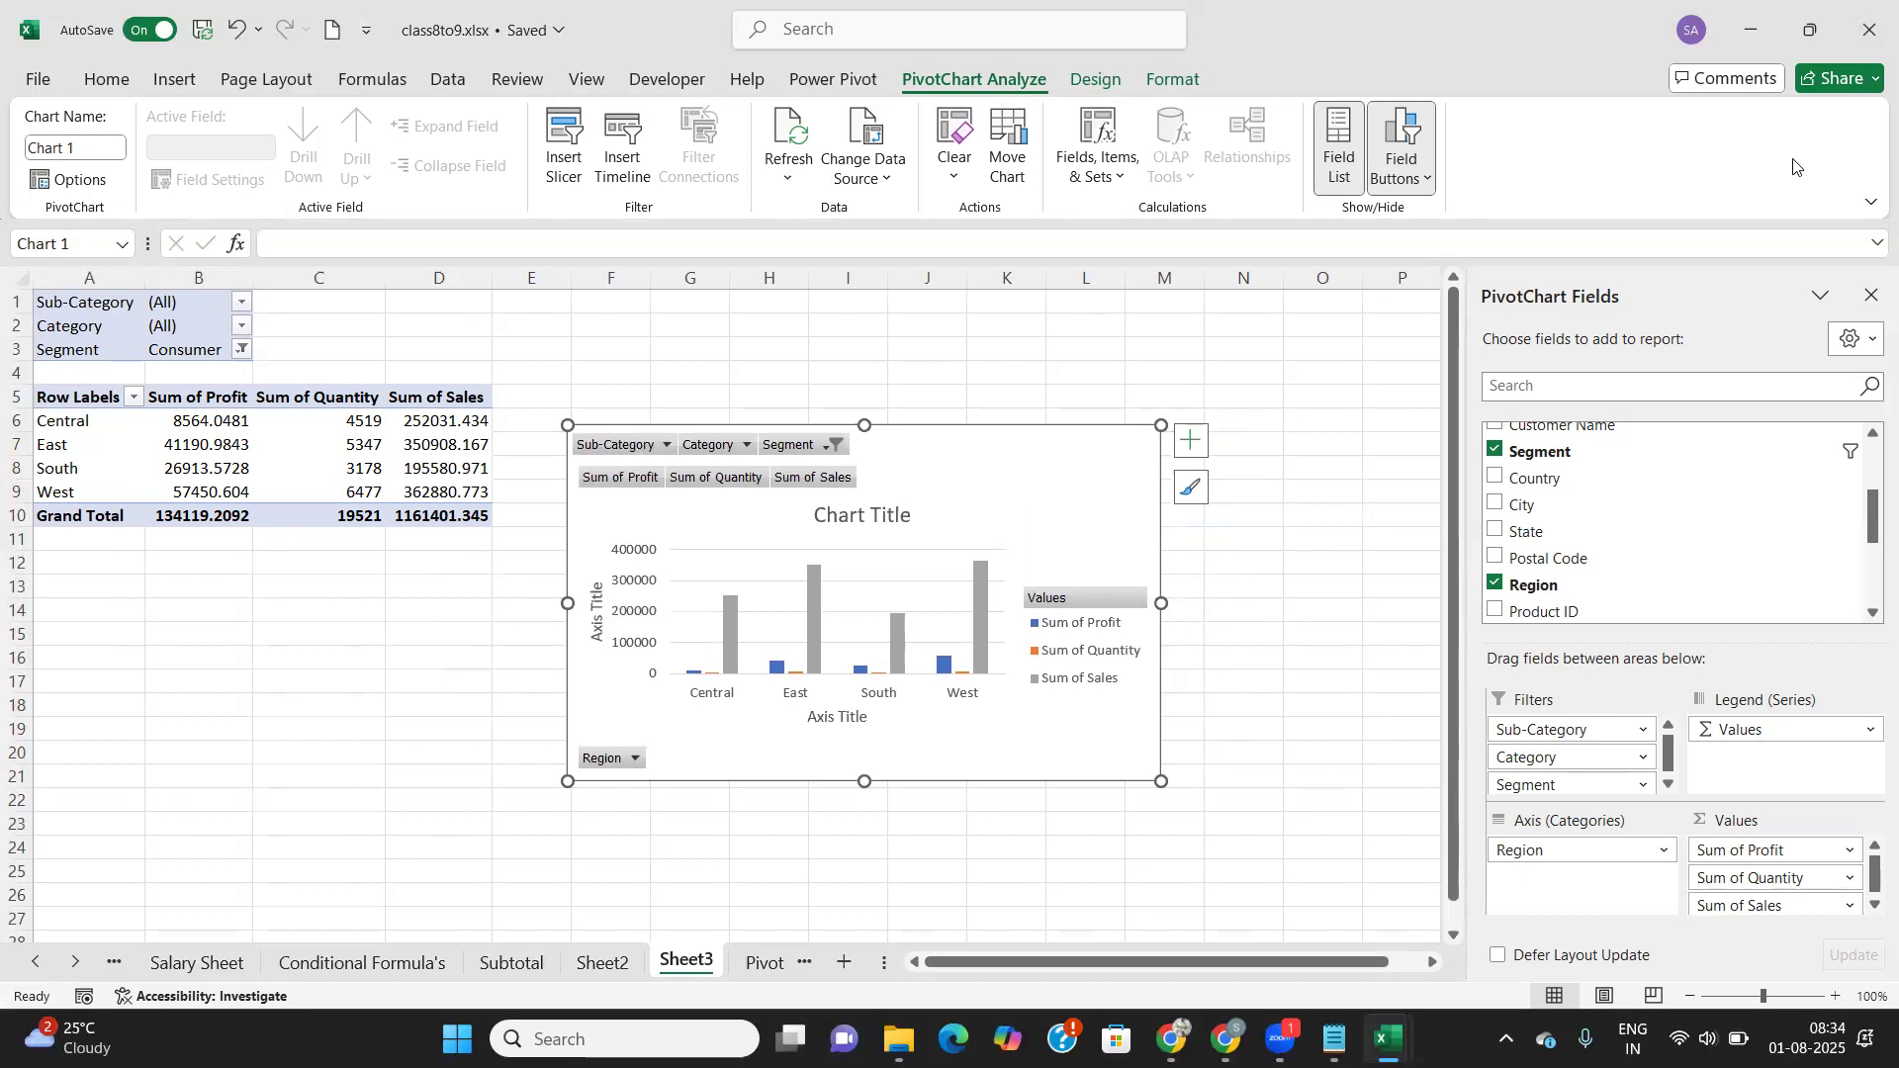
{"action": "left_click", "coordinate": [1092, 81]}
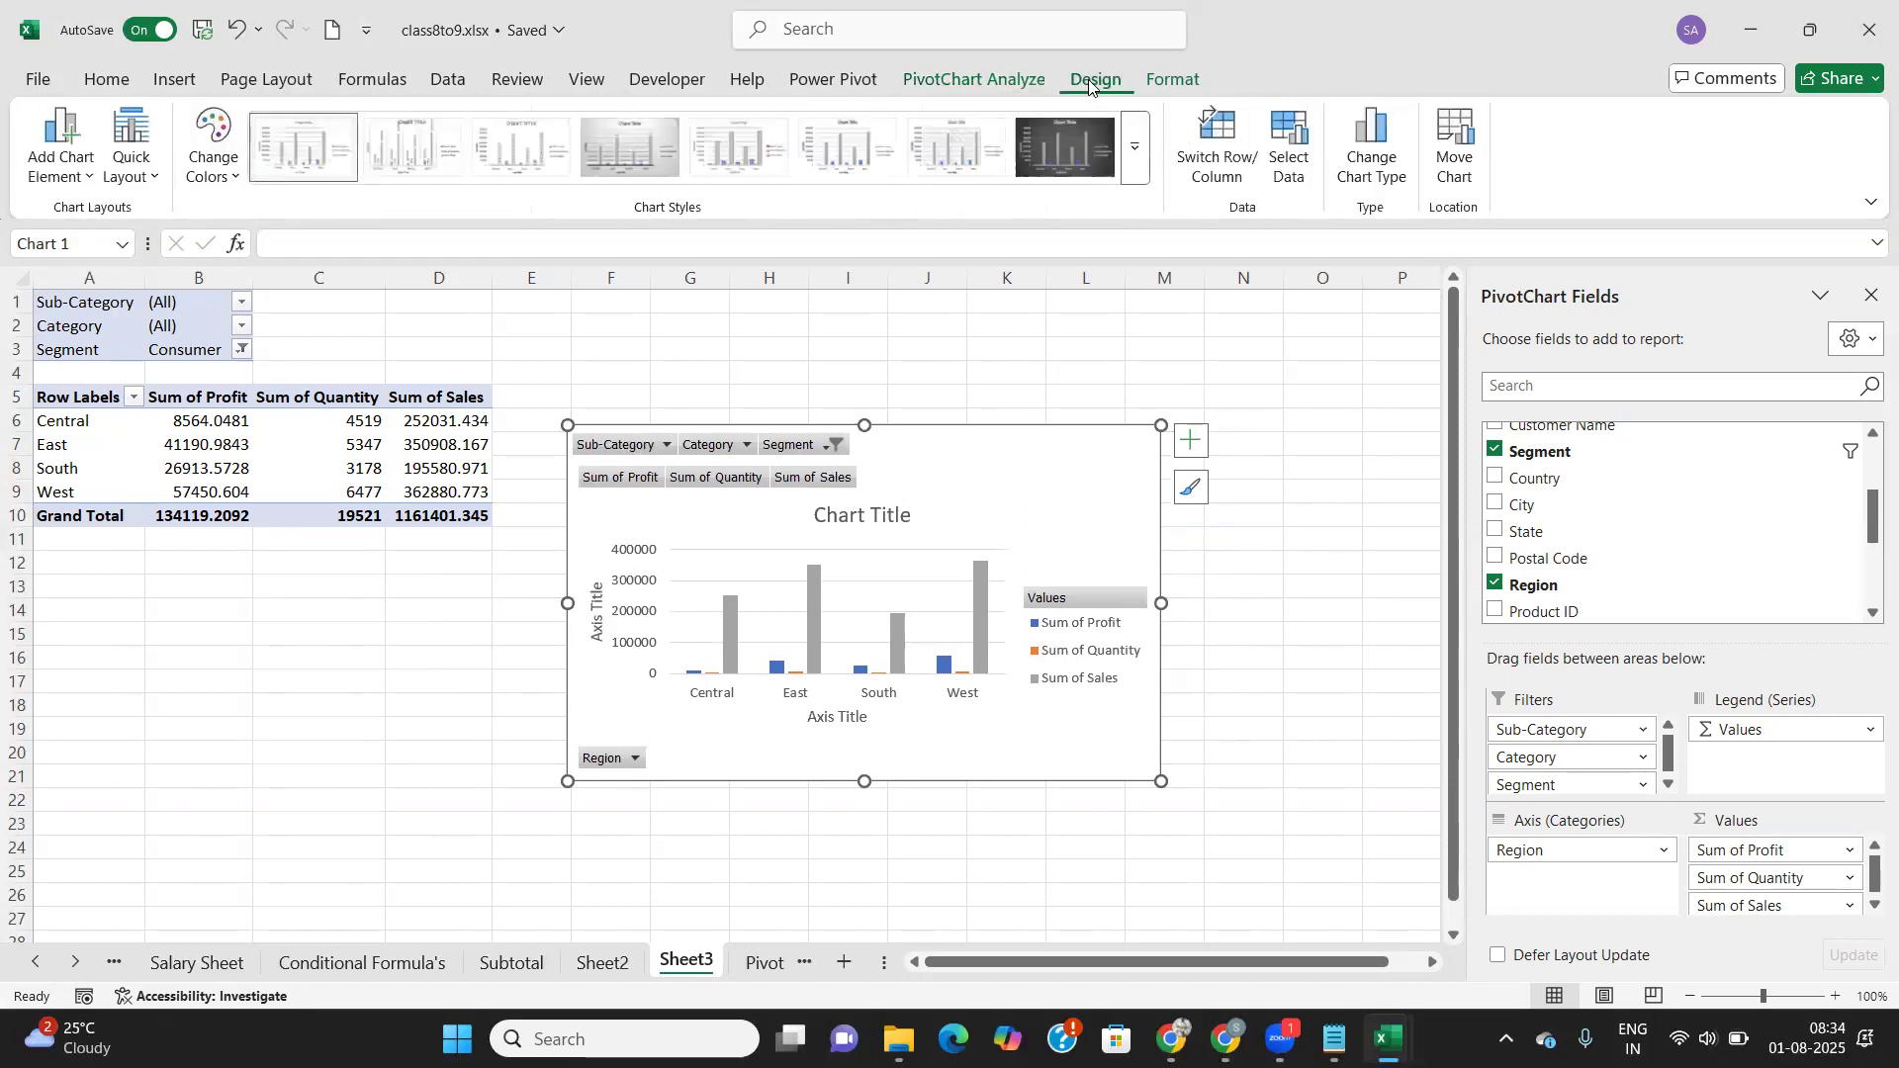
{"action": "left_click", "coordinate": [1181, 81]}
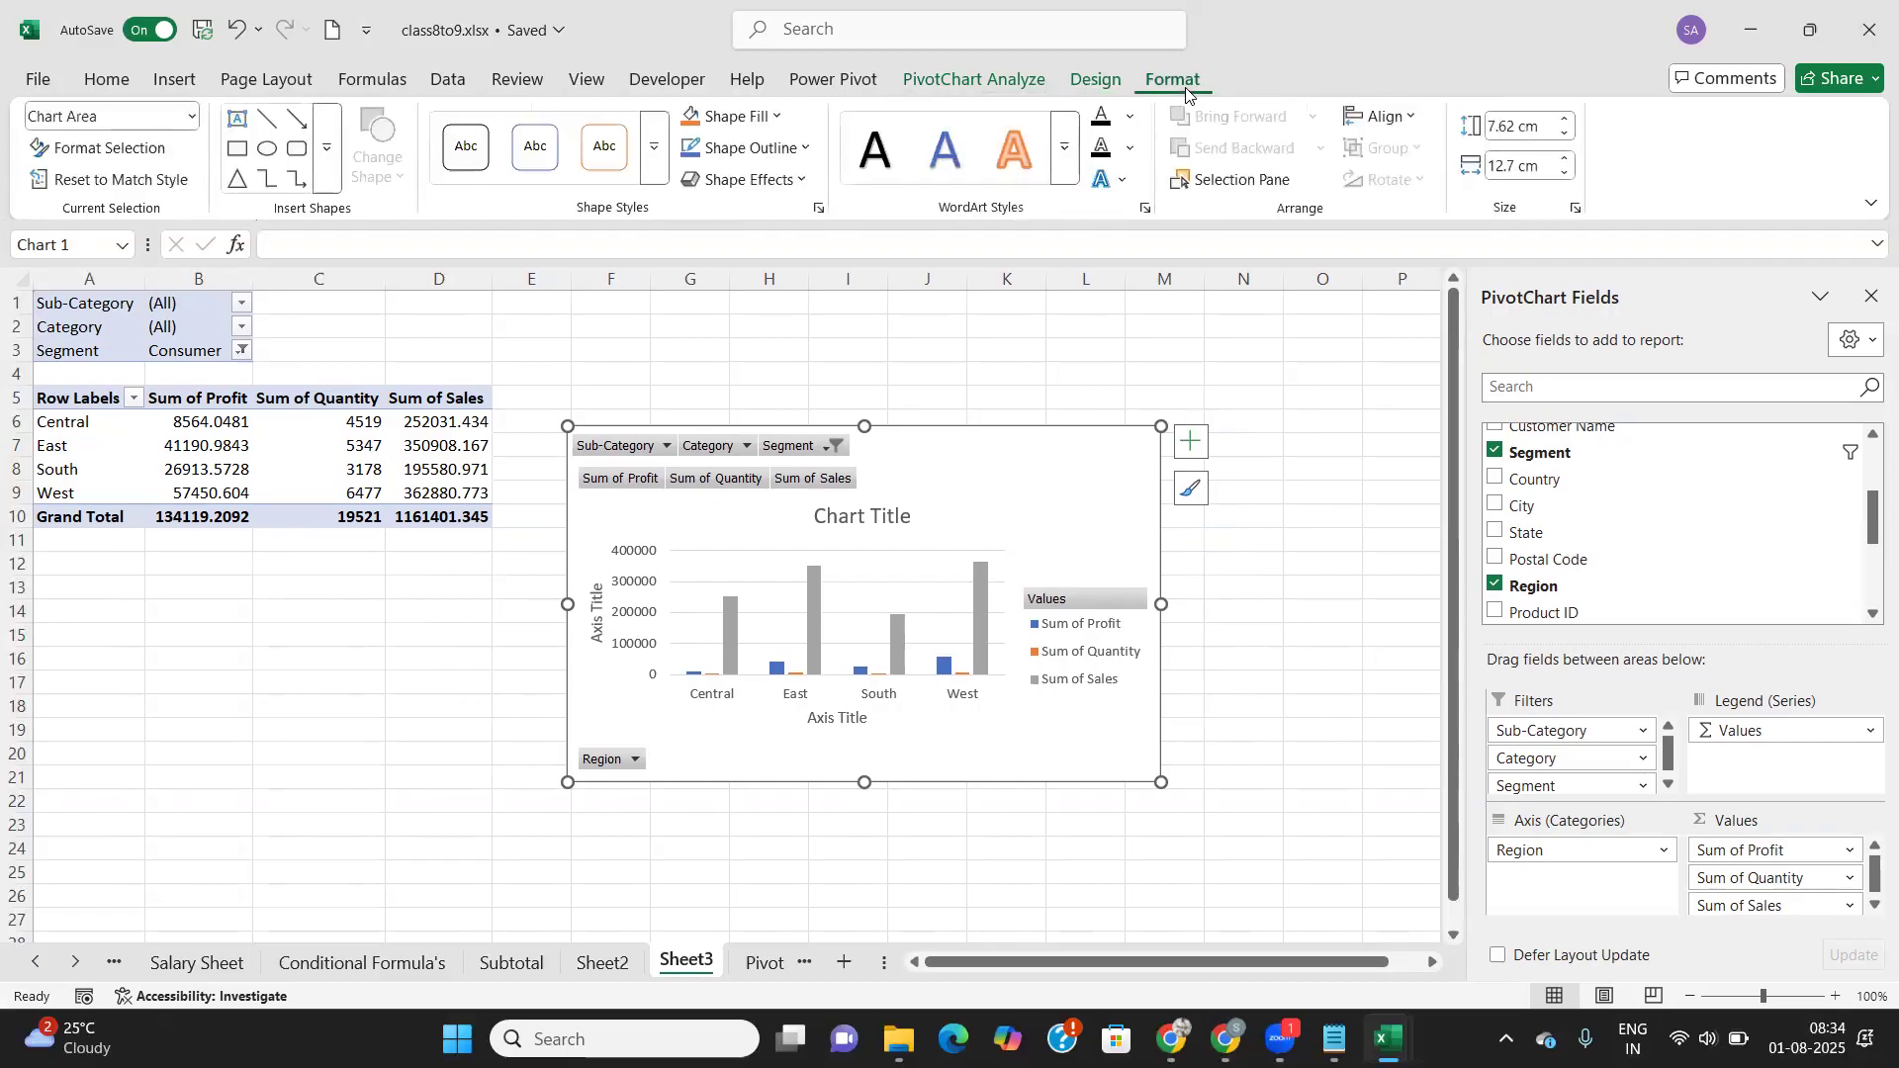
{"action": "left_click", "coordinate": [1001, 95]}
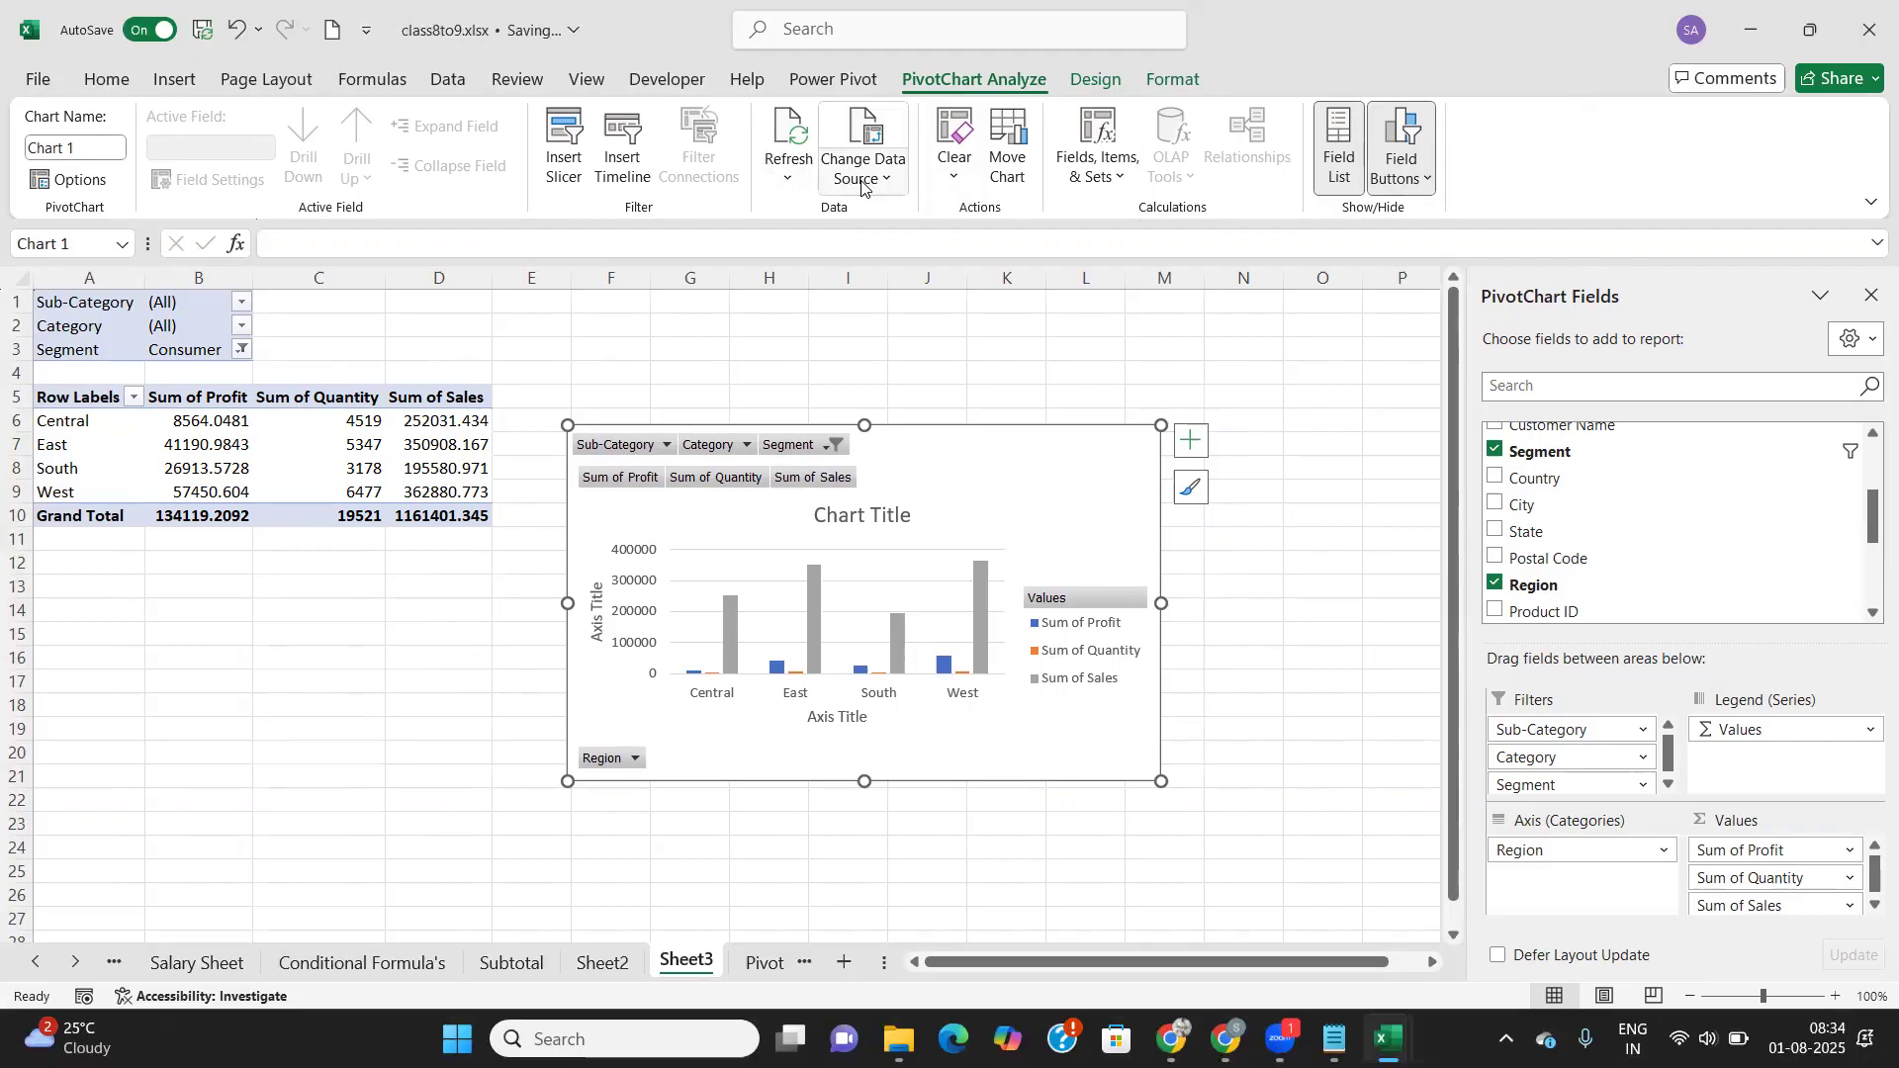
{"action": "left_click", "coordinate": [1124, 178]}
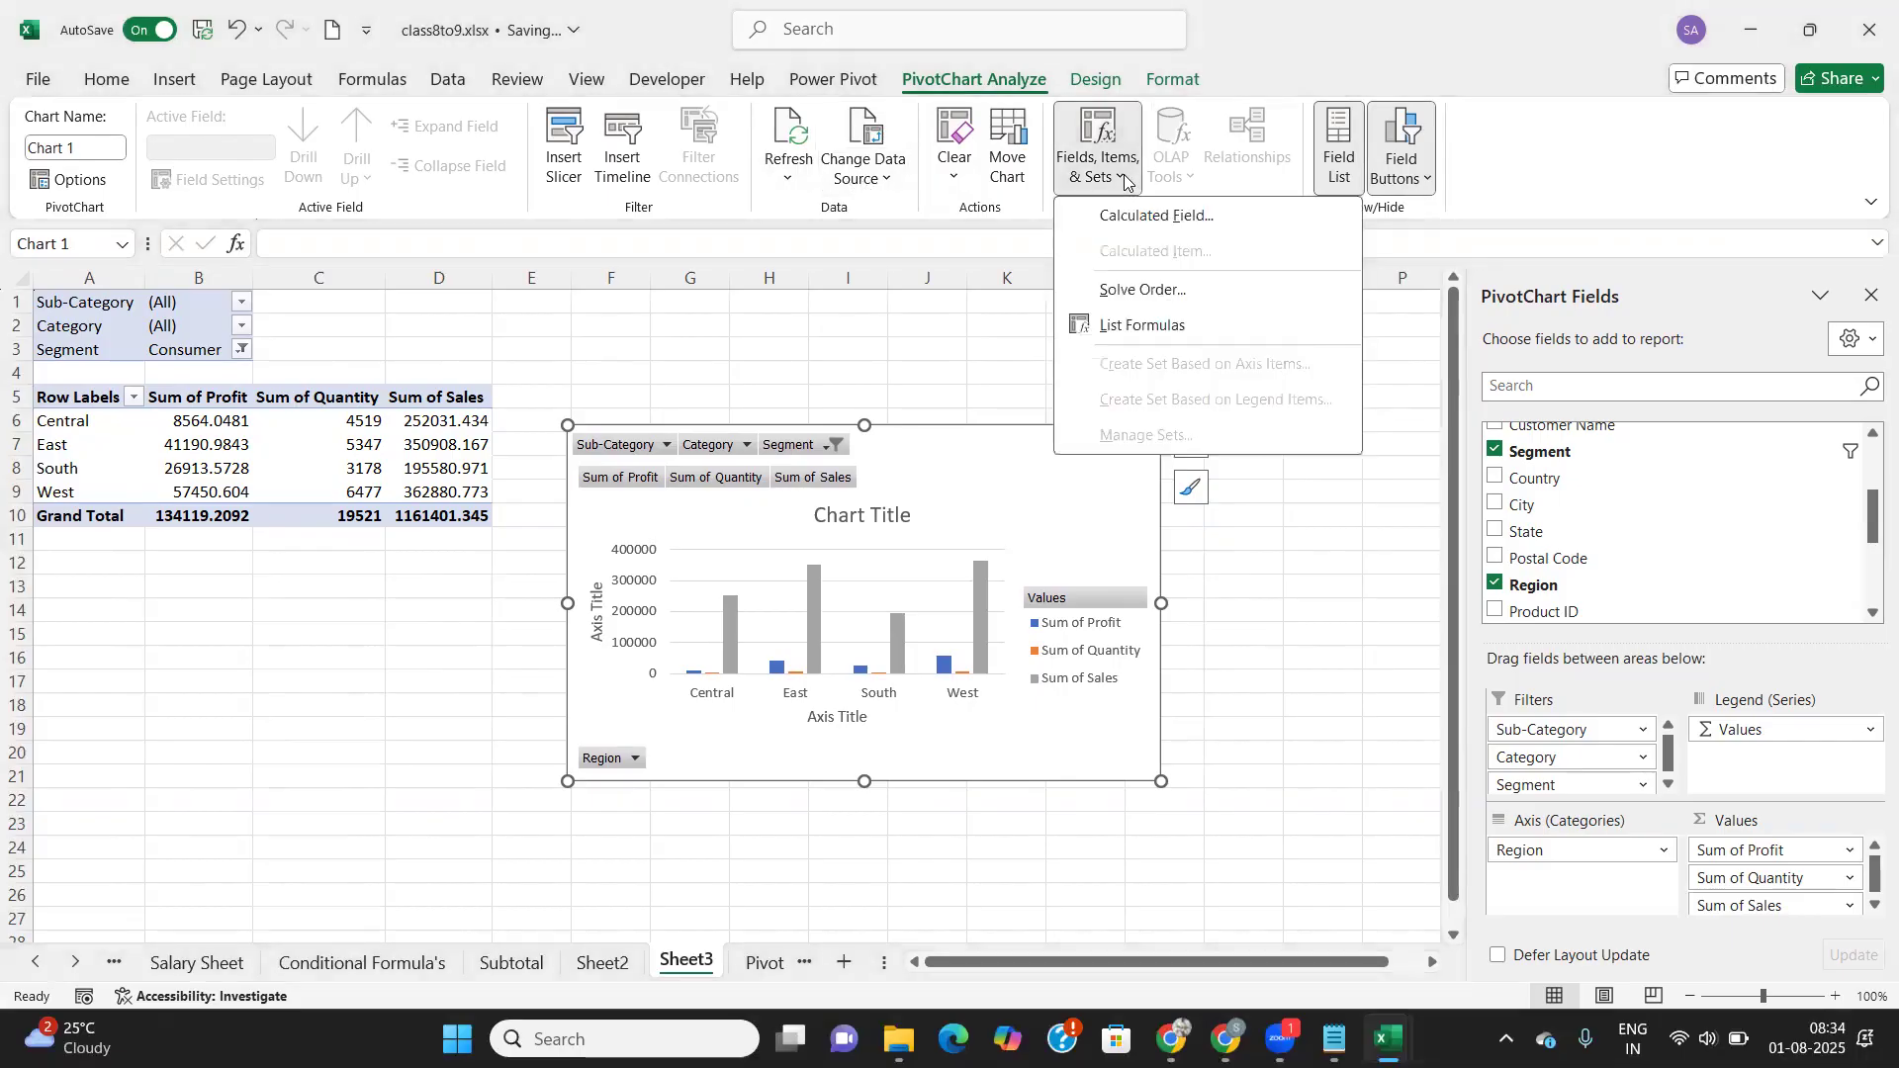
{"action": "left_click", "coordinate": [1124, 178]}
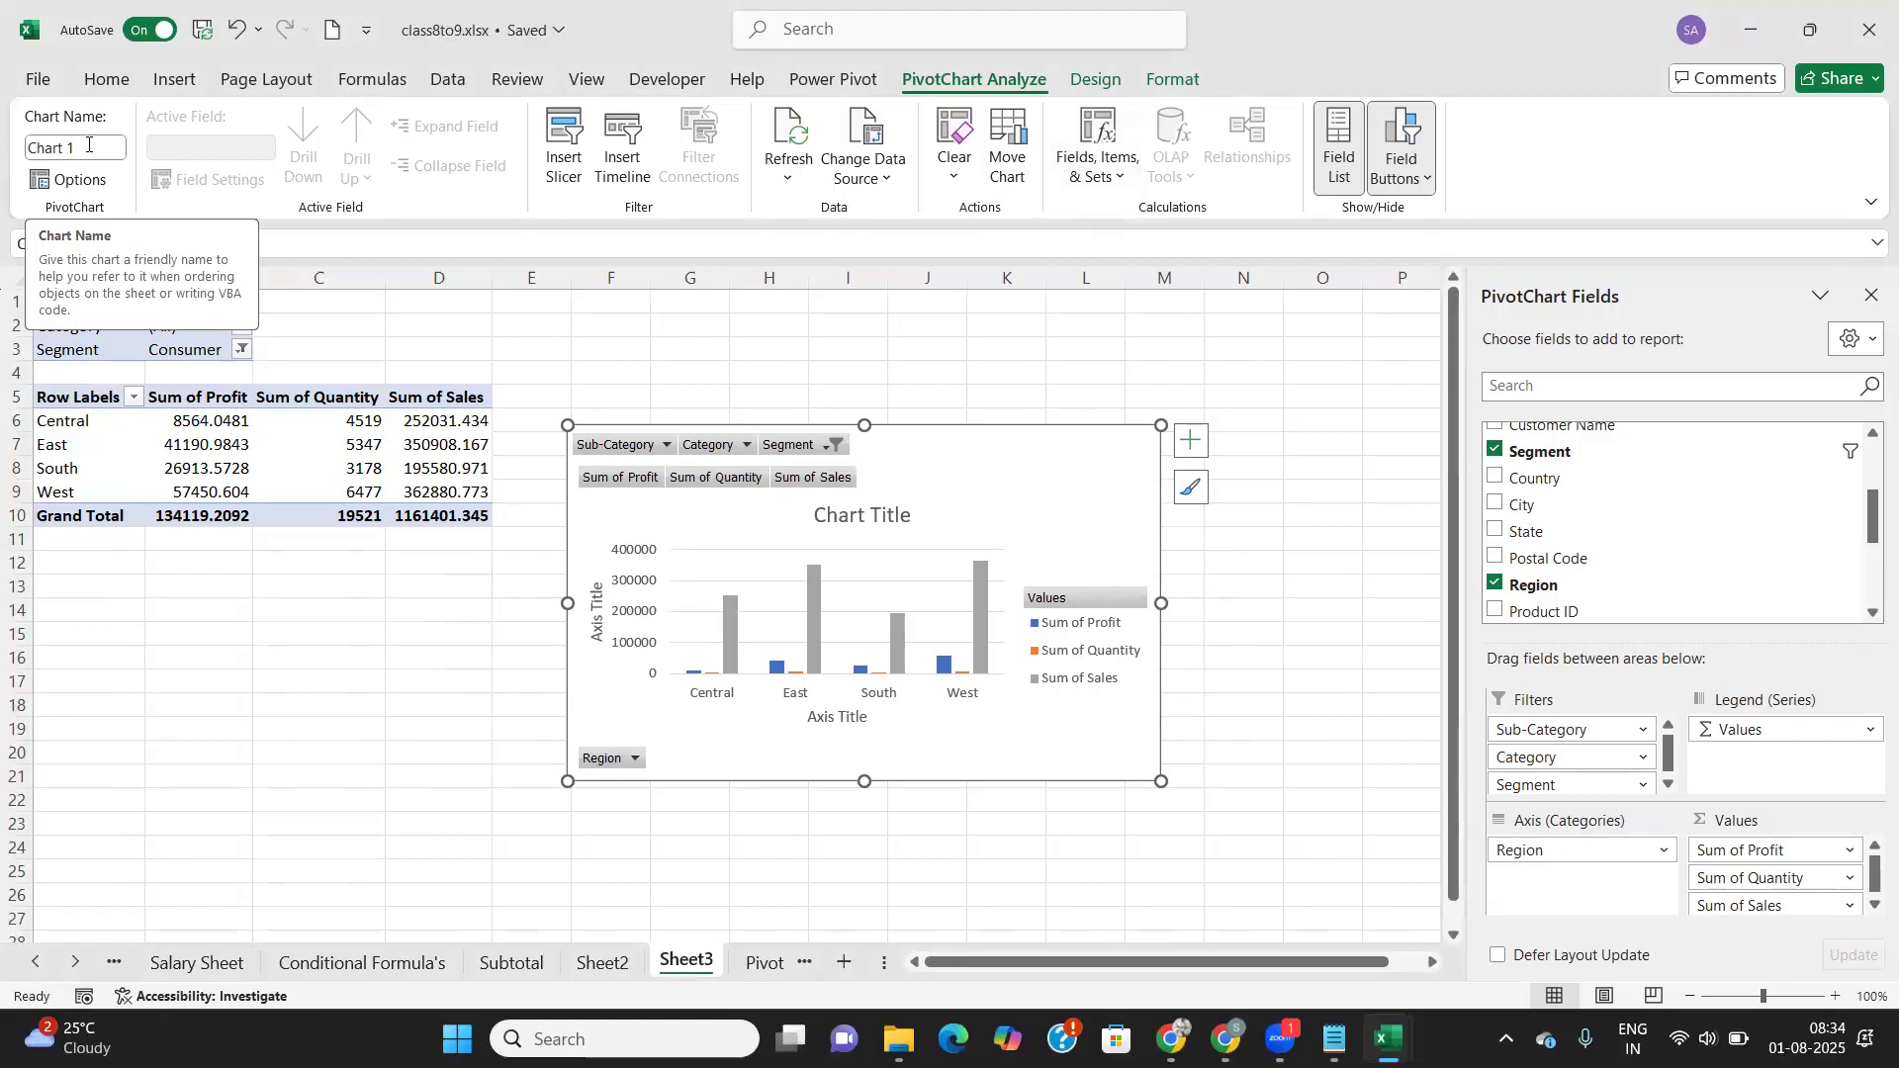
Step: Move the pivot chart slightly up and farther from the pivot table, then deselect it
{"action": "left_click_drag", "start_coordinate": [932, 441], "coordinate": [990, 386]}
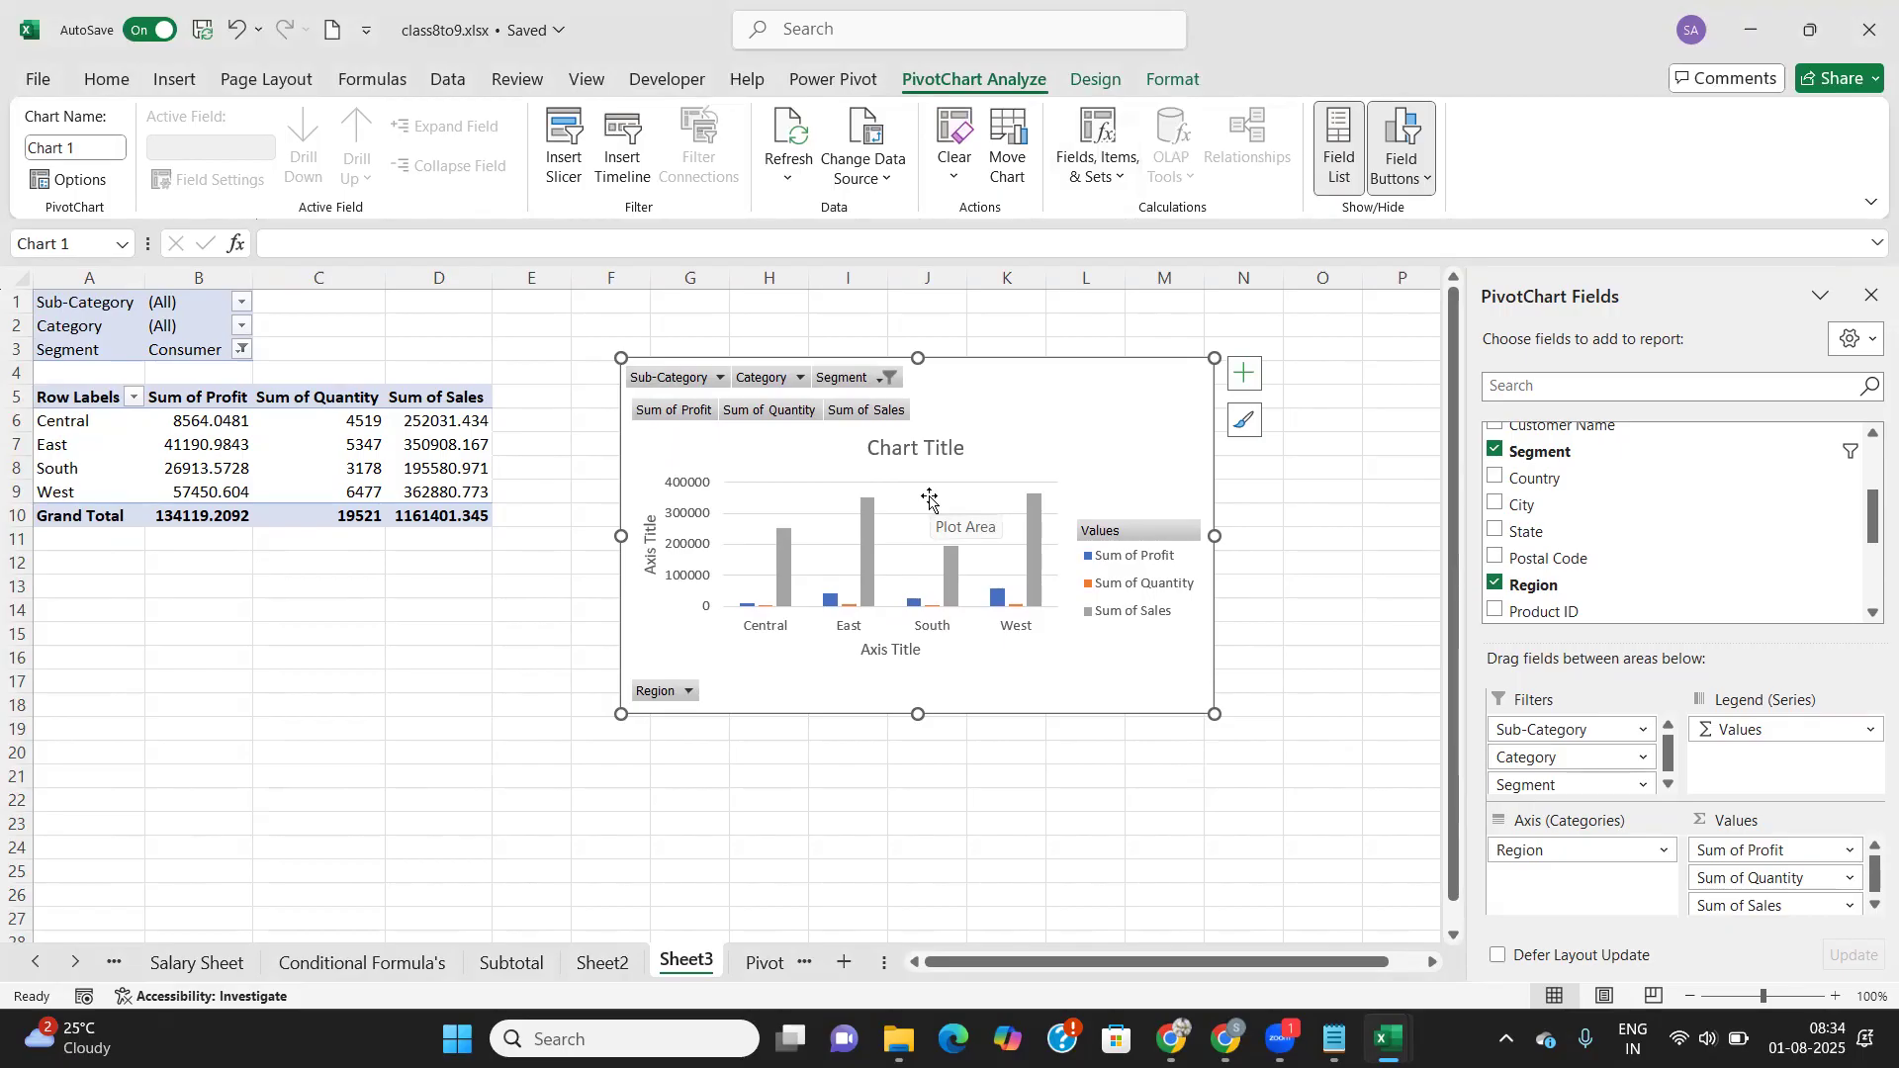
{"action": "left_click", "coordinate": [480, 756]}
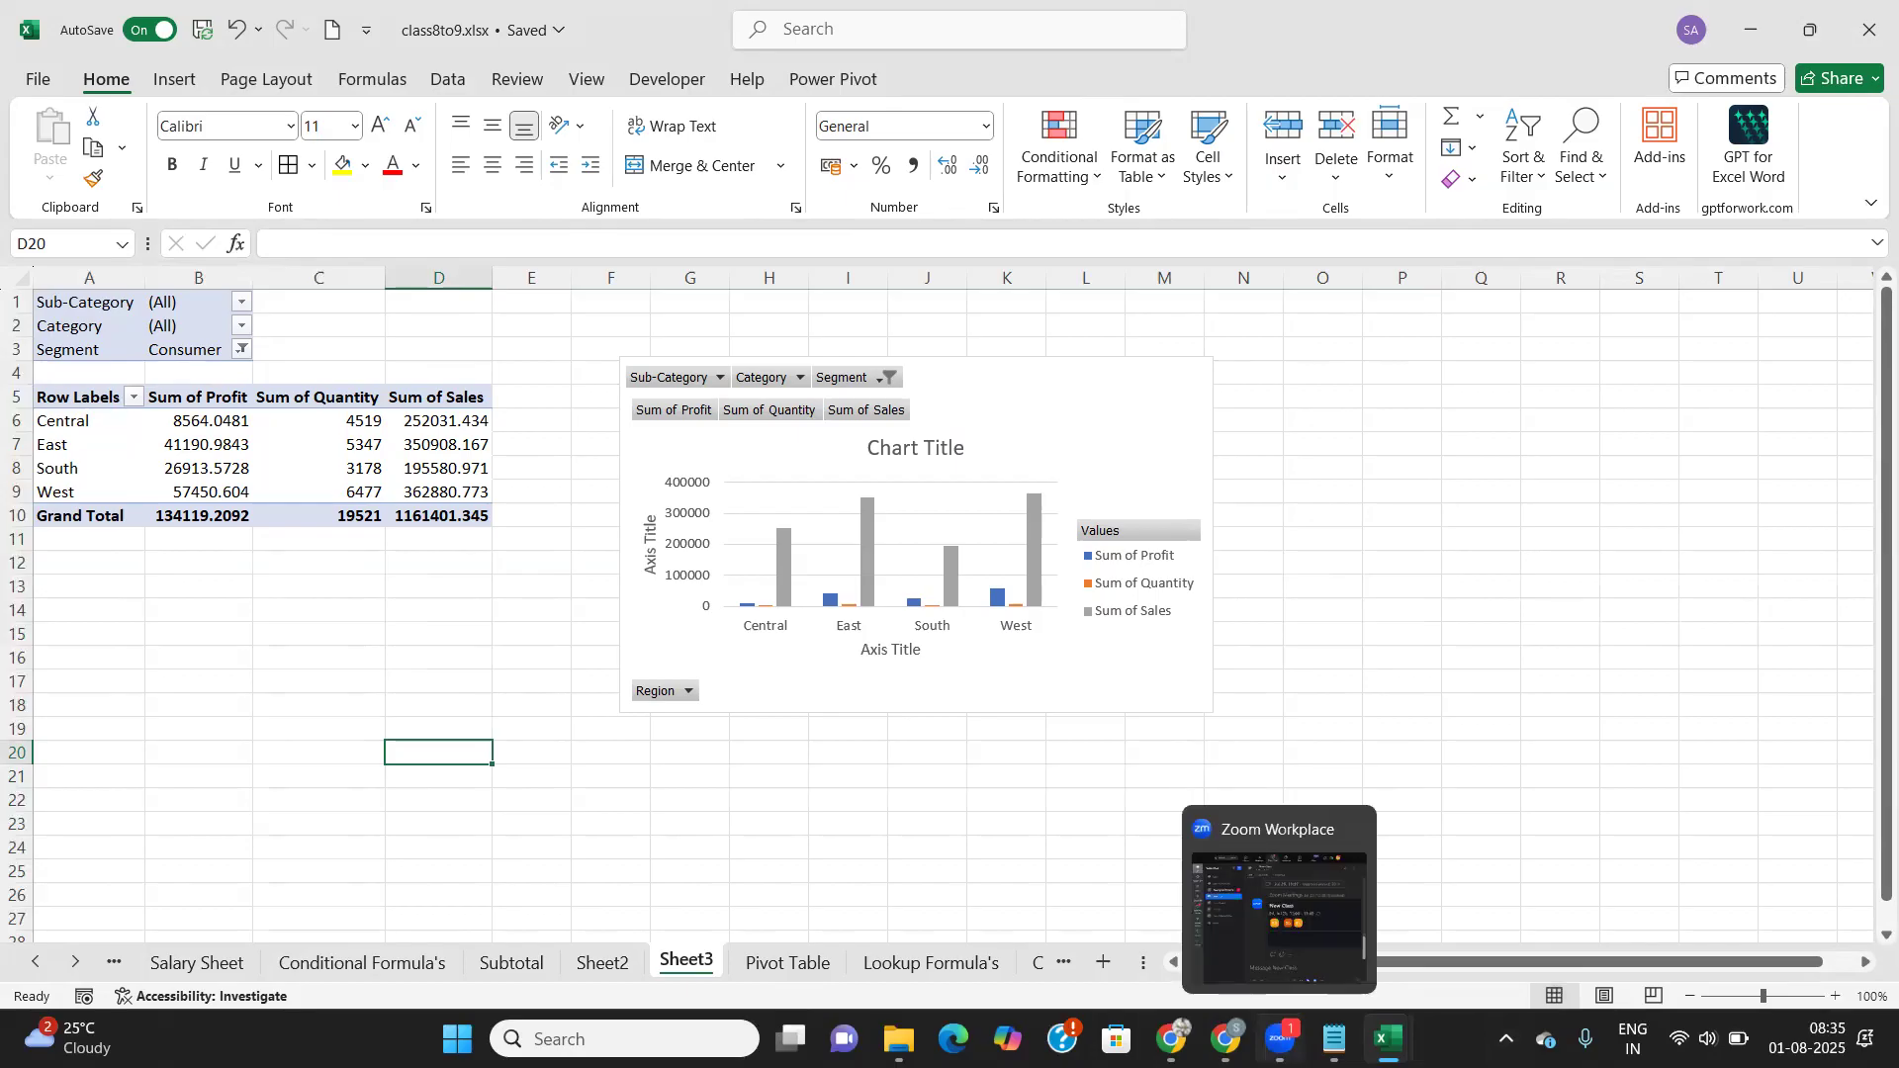
{"action": "left_click", "coordinate": [767, 727]}
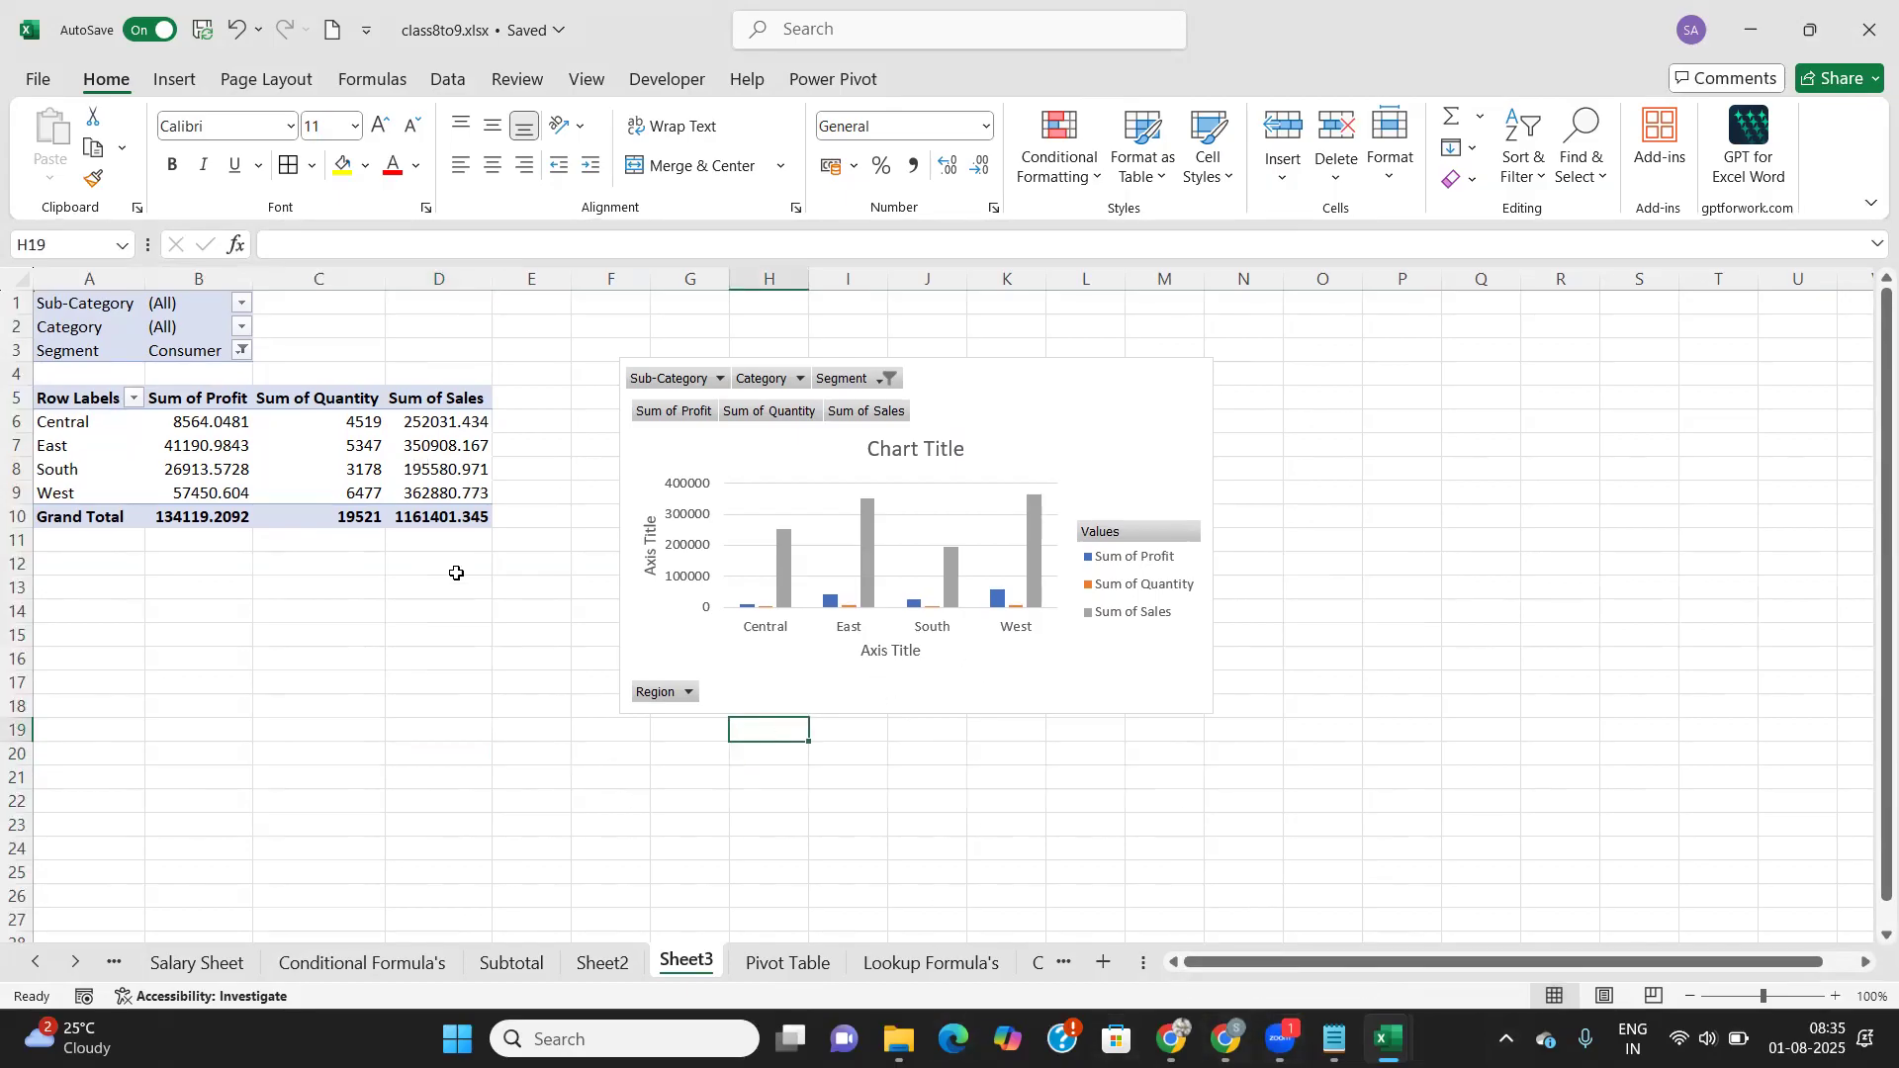
{"action": "left_click", "coordinate": [440, 655]}
{"action": "left_click", "coordinate": [930, 730]}
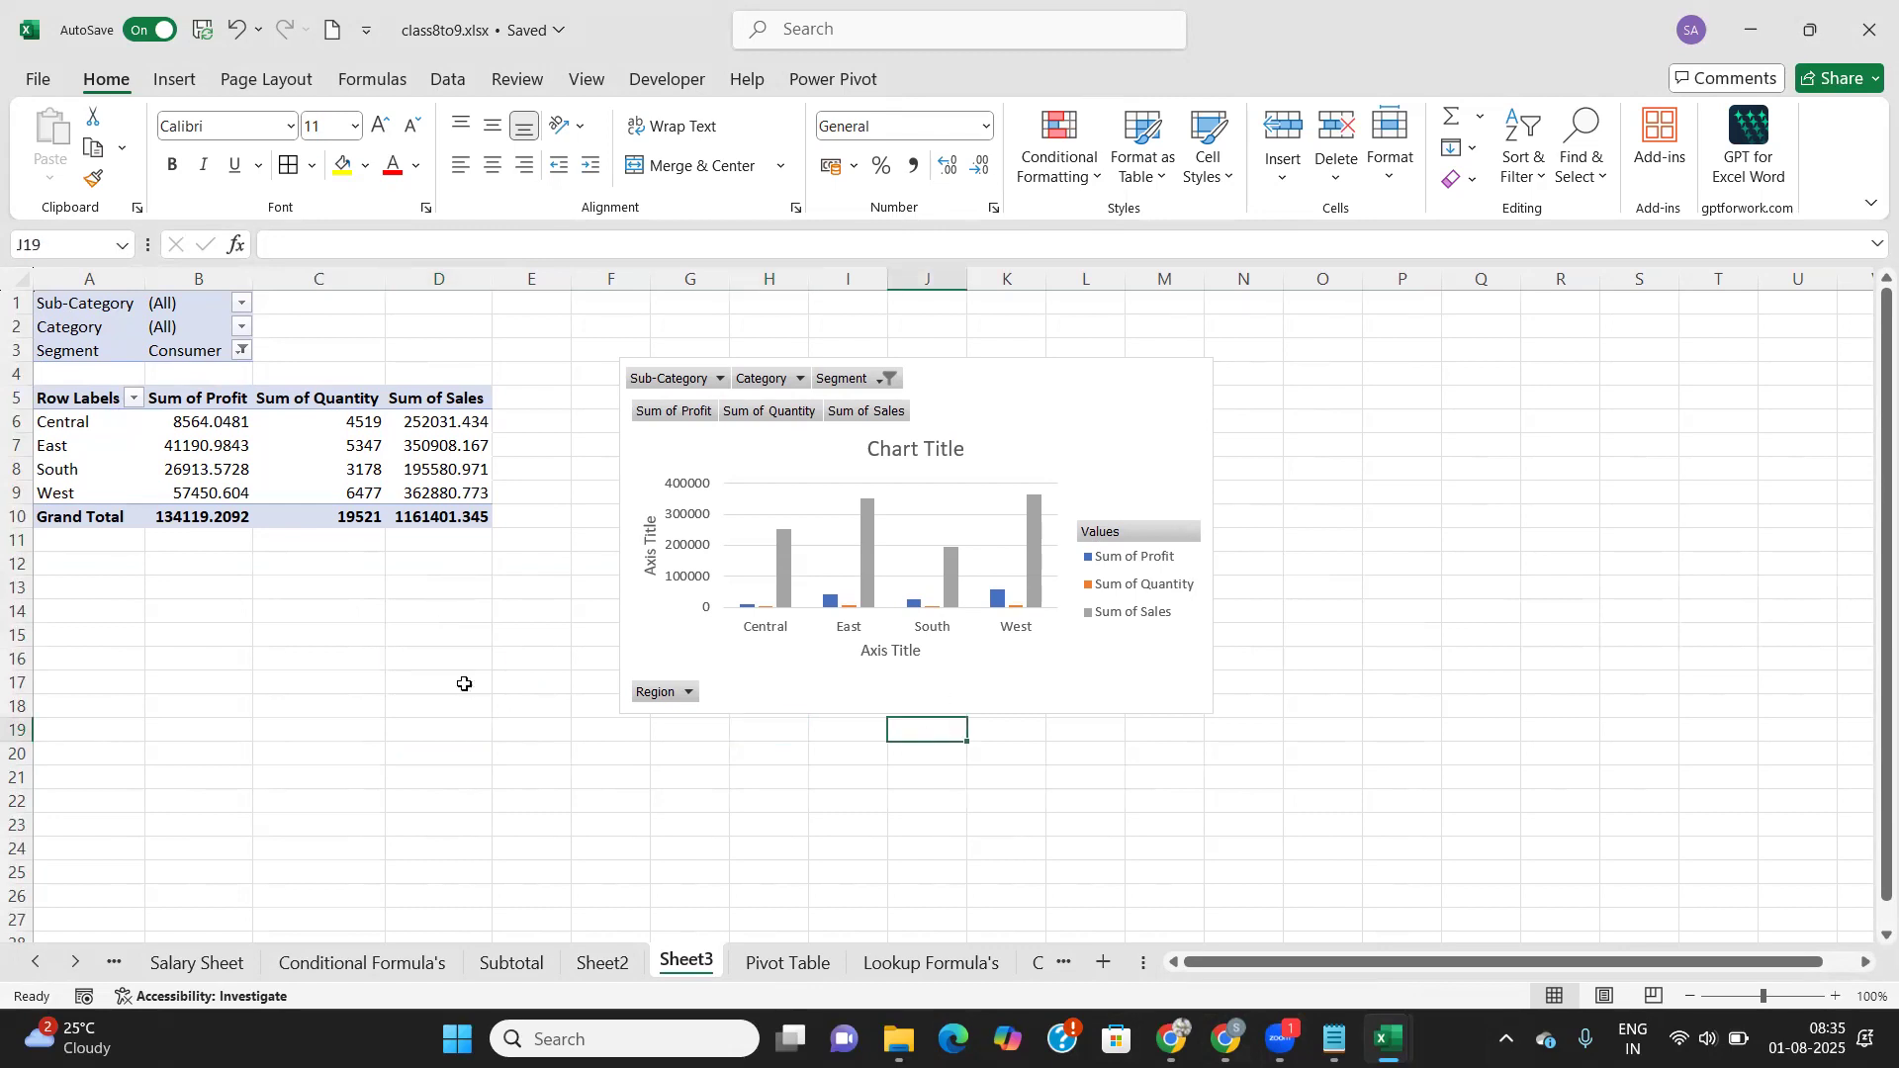
Step: Enter the label "Link" in cell L5 of the Subtotal sheet
{"action": "left_click", "coordinate": [184, 87]}
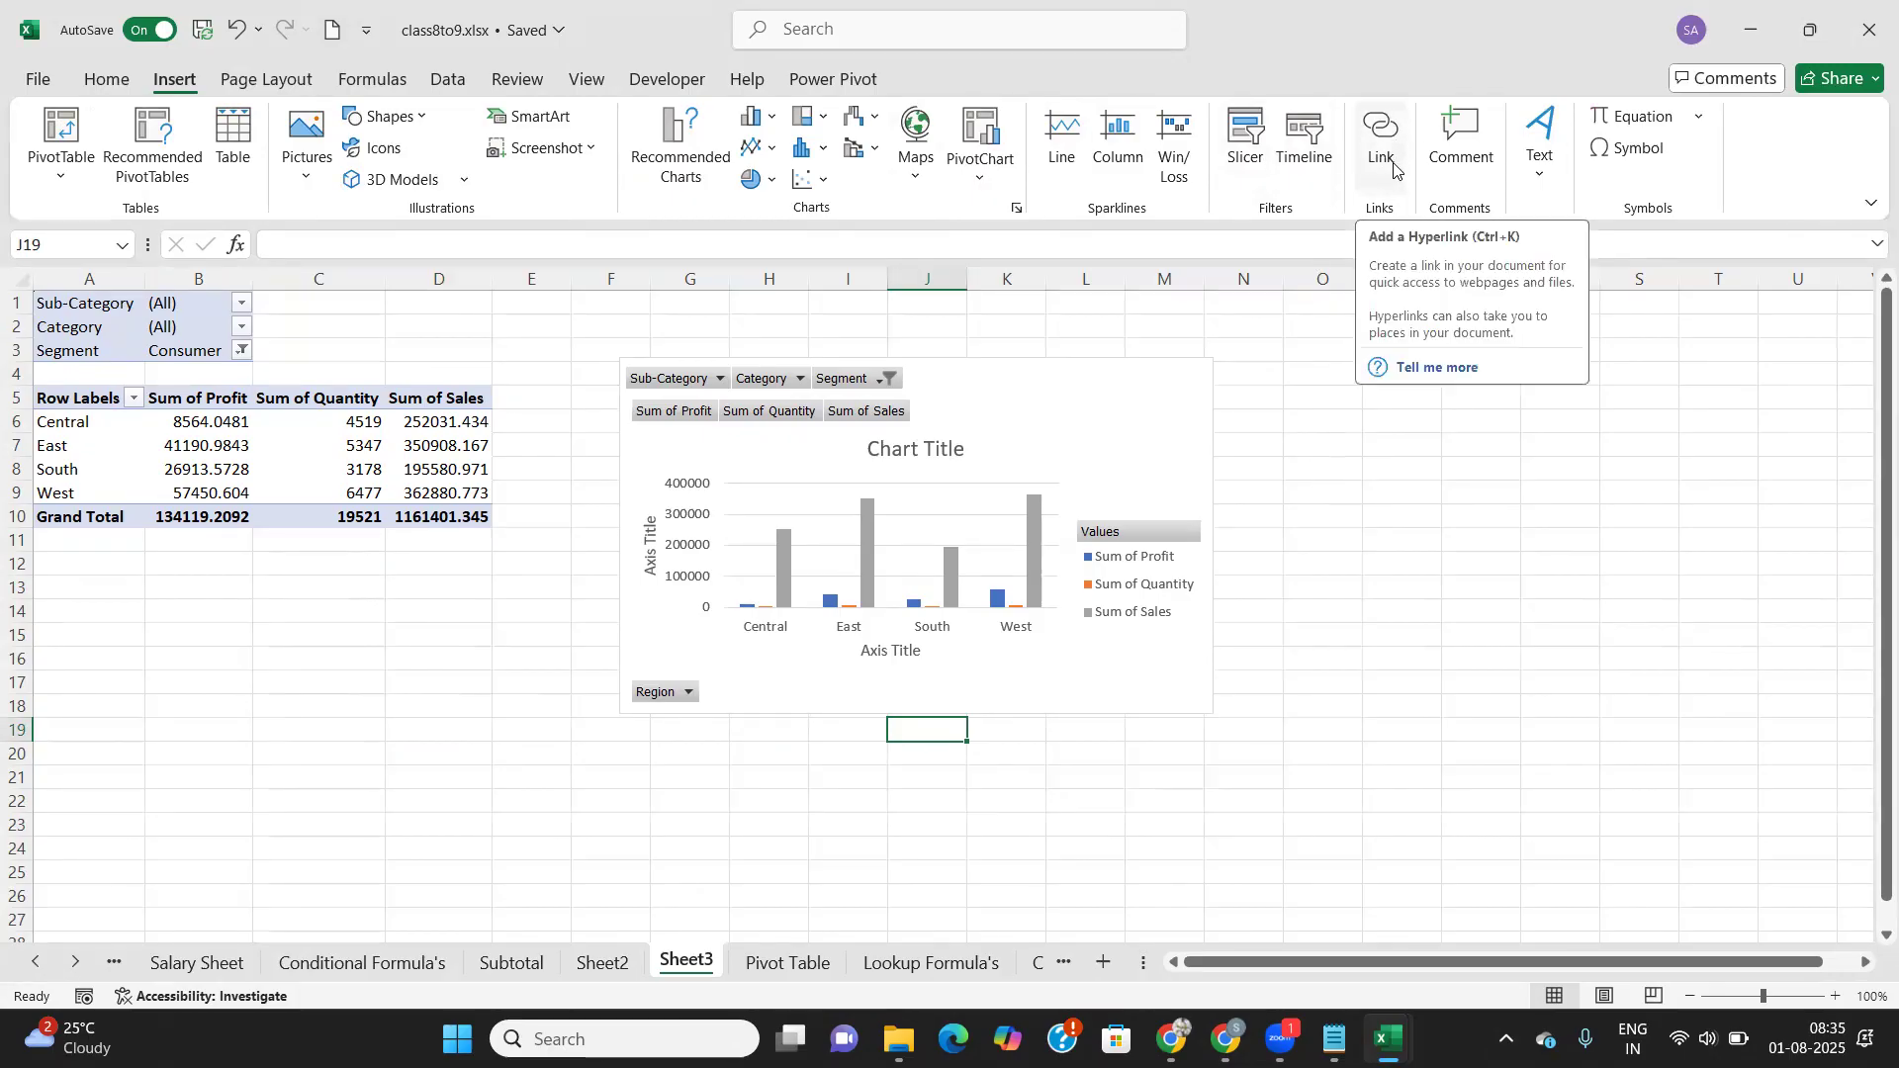
{"action": "left_click", "coordinate": [511, 964]}
{"action": "scroll", "coordinate": [593, 762], "scroll_direction": "down", "scroll_amount": 2}
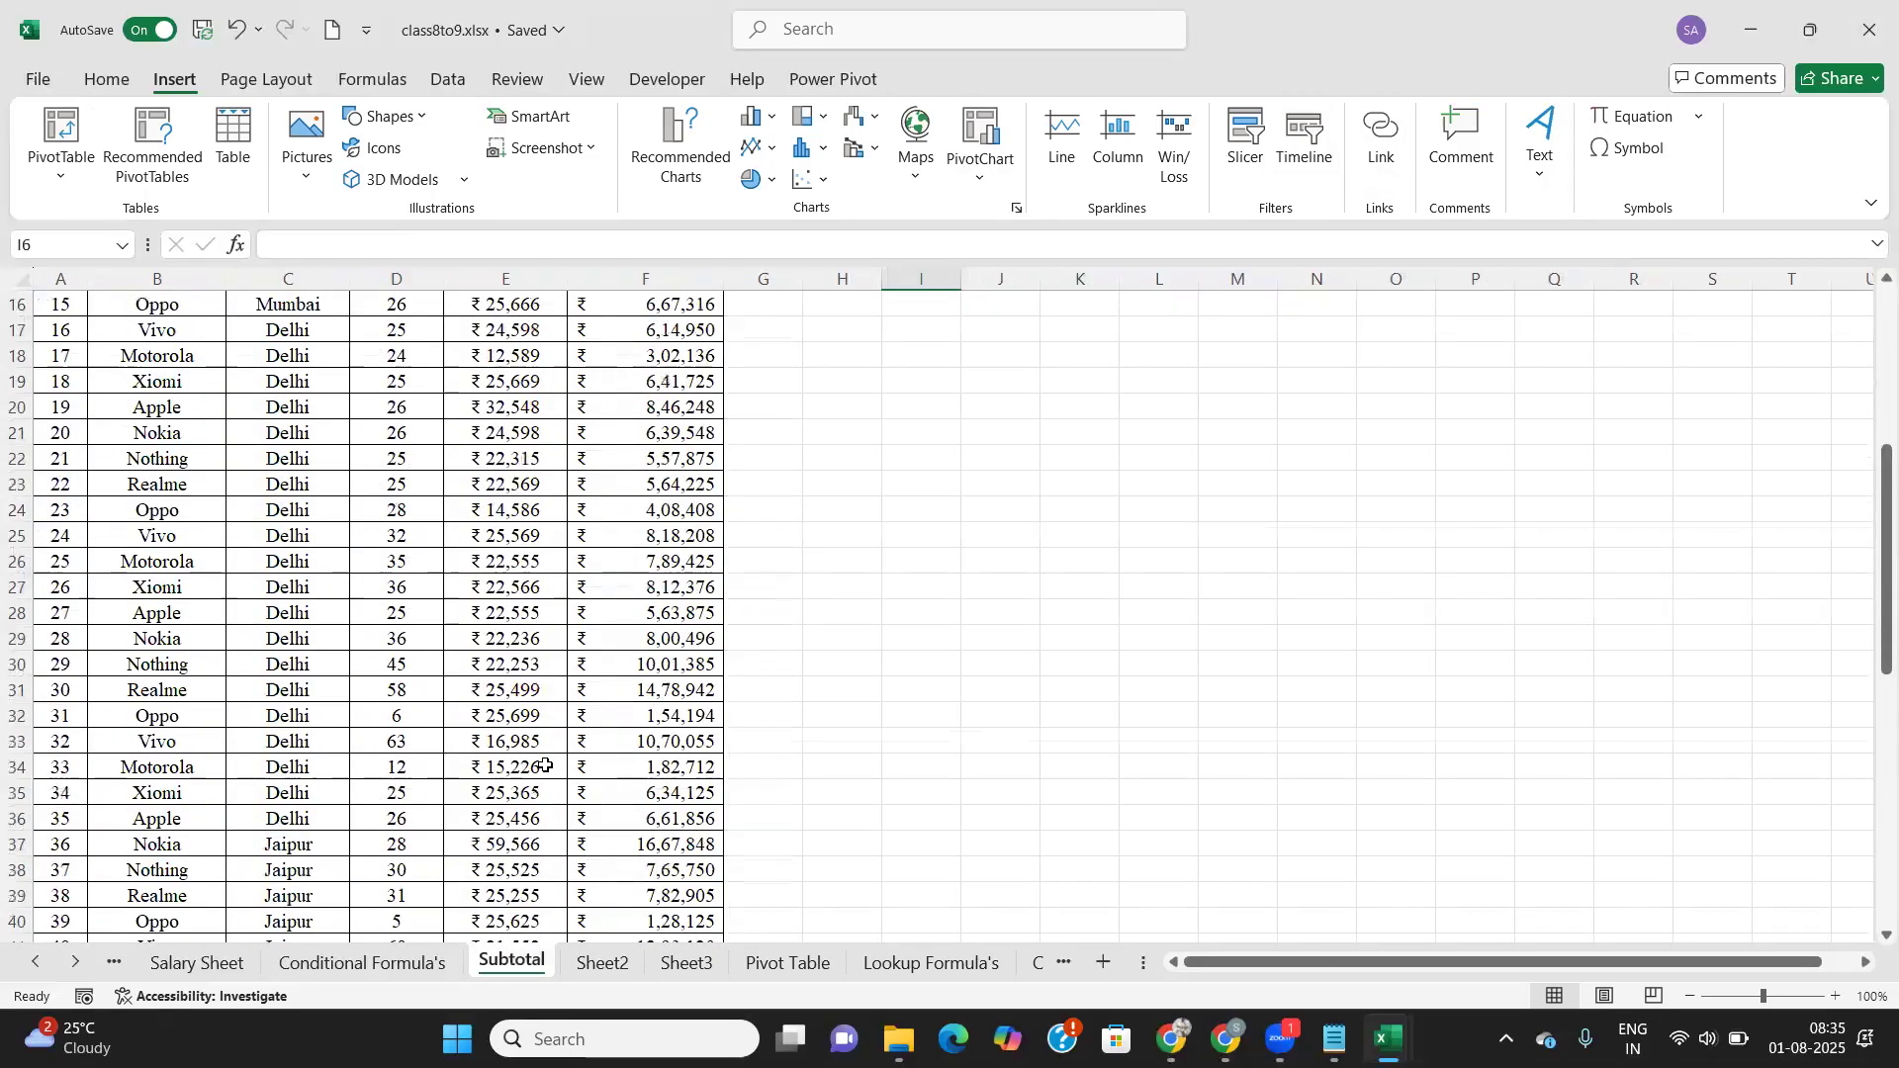
{"action": "scroll", "coordinate": [799, 662], "scroll_direction": "up", "scroll_amount": 5}
{"action": "left_click", "coordinate": [1185, 407]}
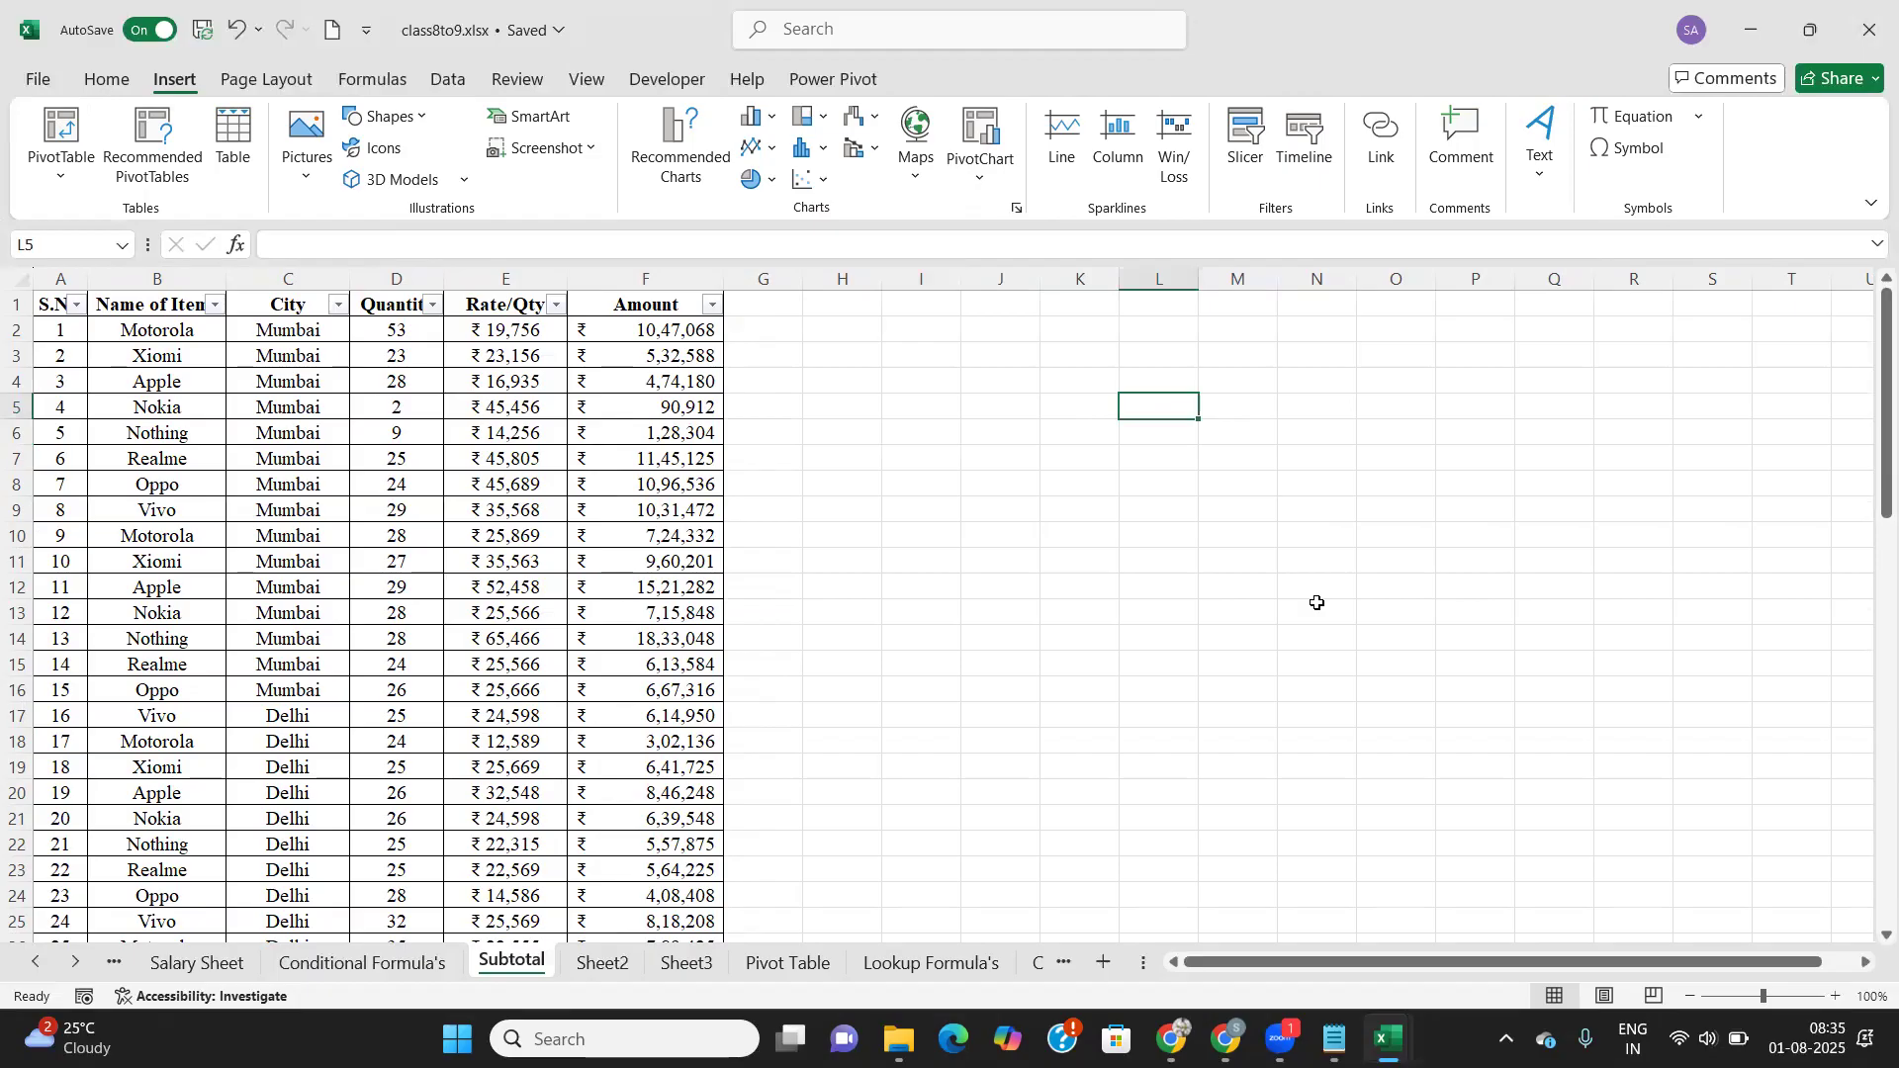
{"action": "type", "text": "Link"}
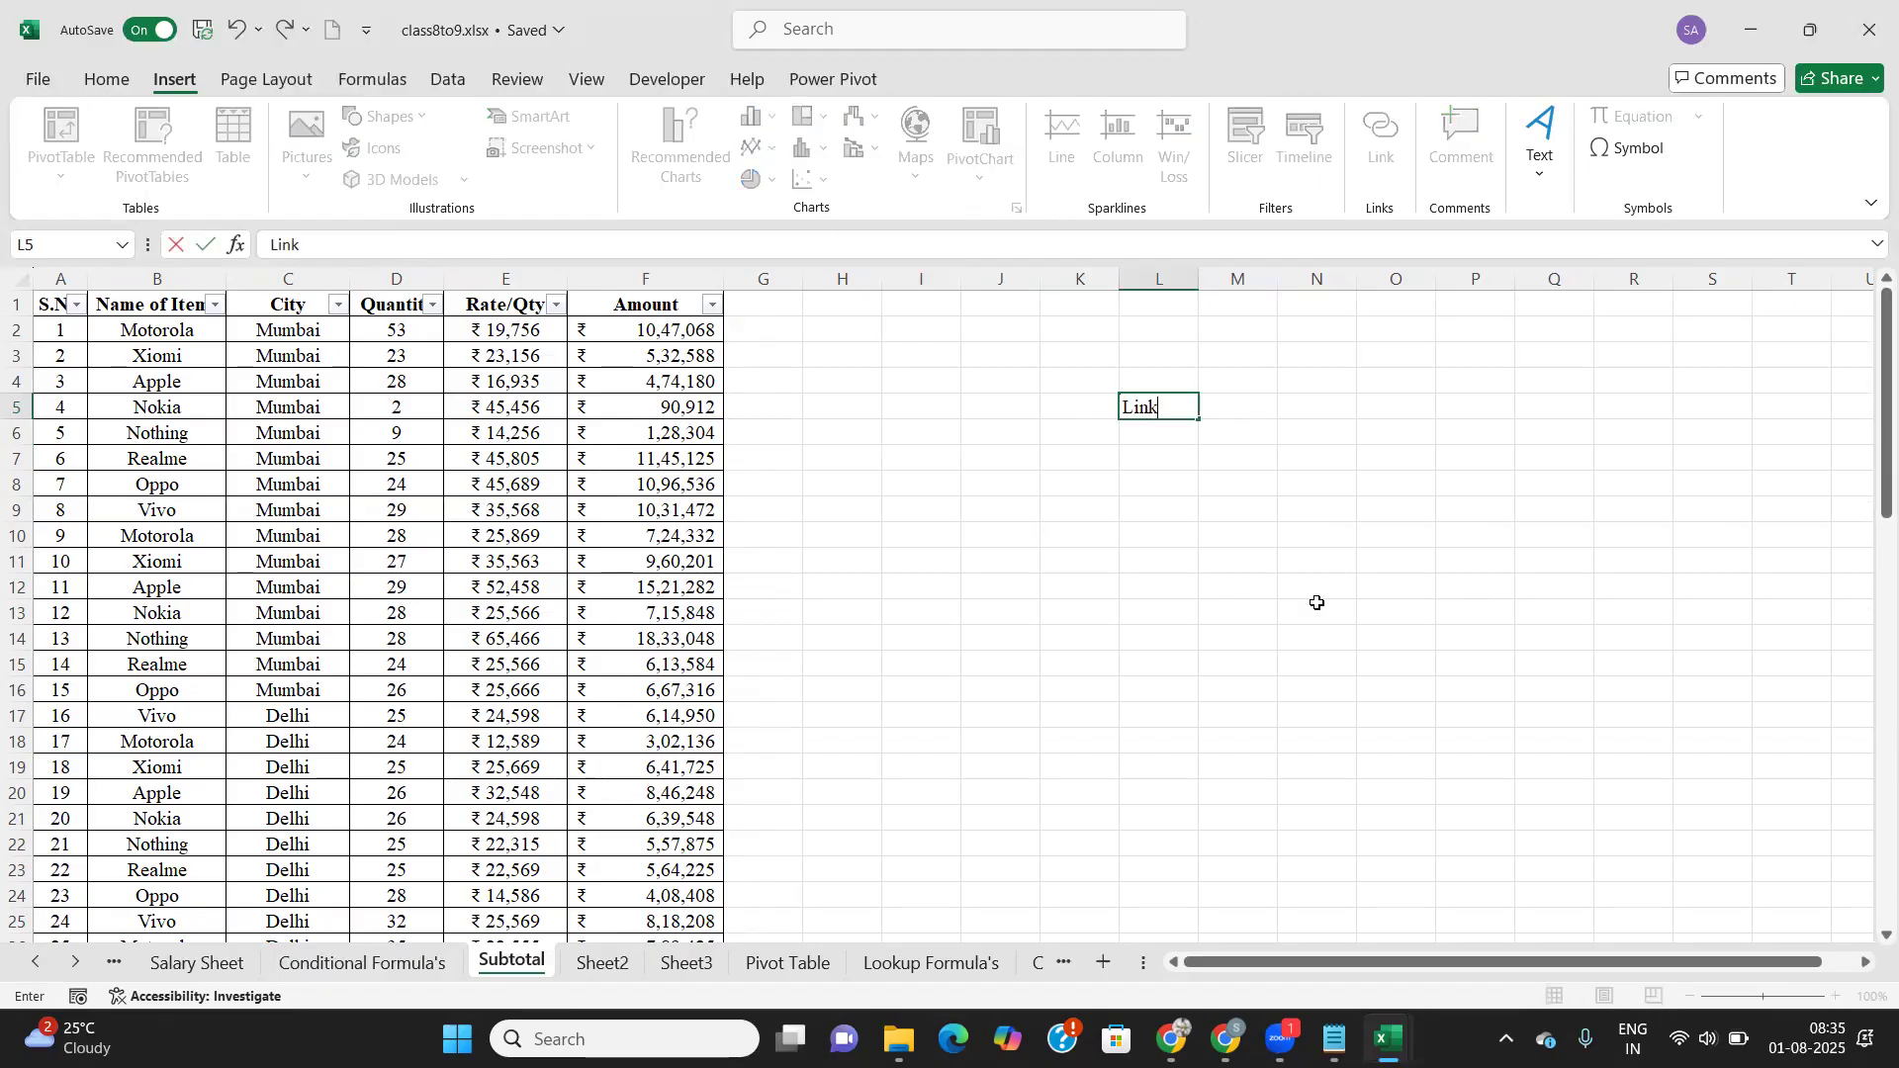
{"action": "key", "text": "Tab"}
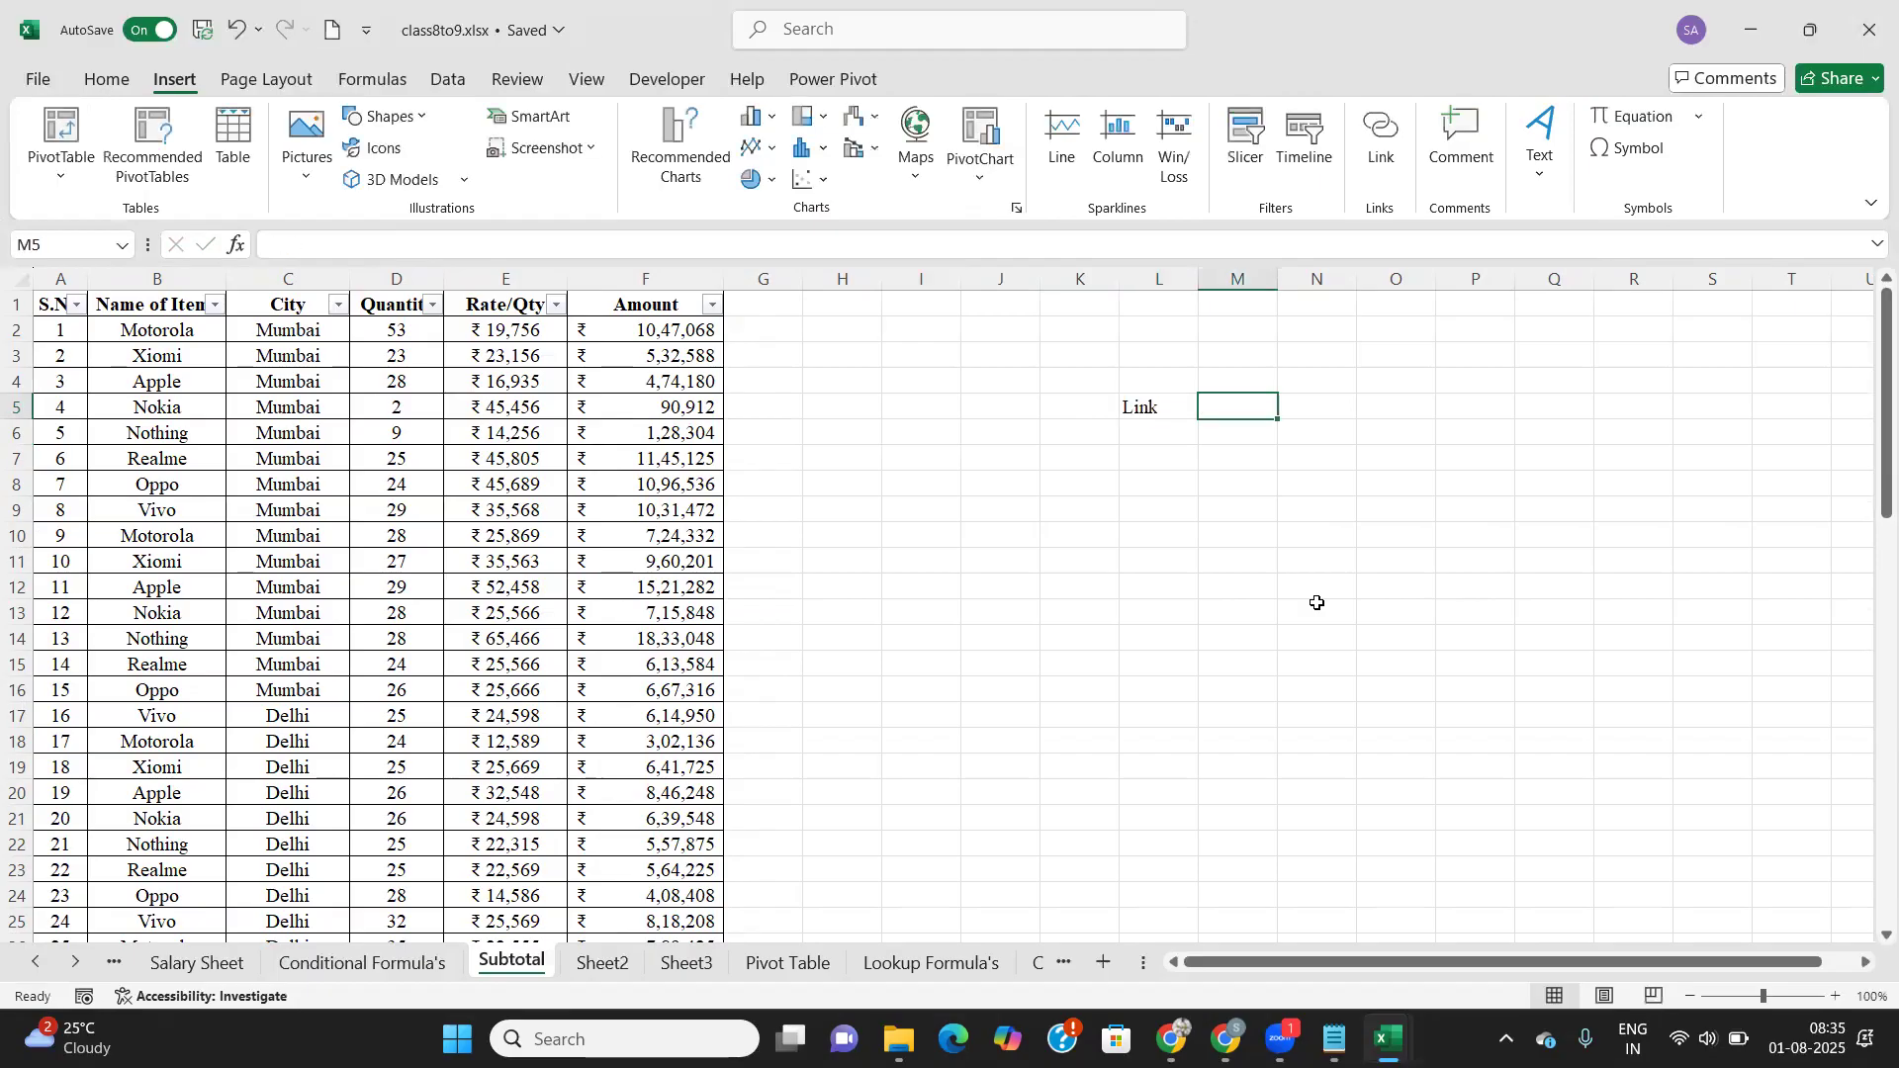
Step: Enter the shortcut note "Ctrl+k" in cell M5, beside the Link label
{"action": "left_click", "coordinate": [1168, 431]}
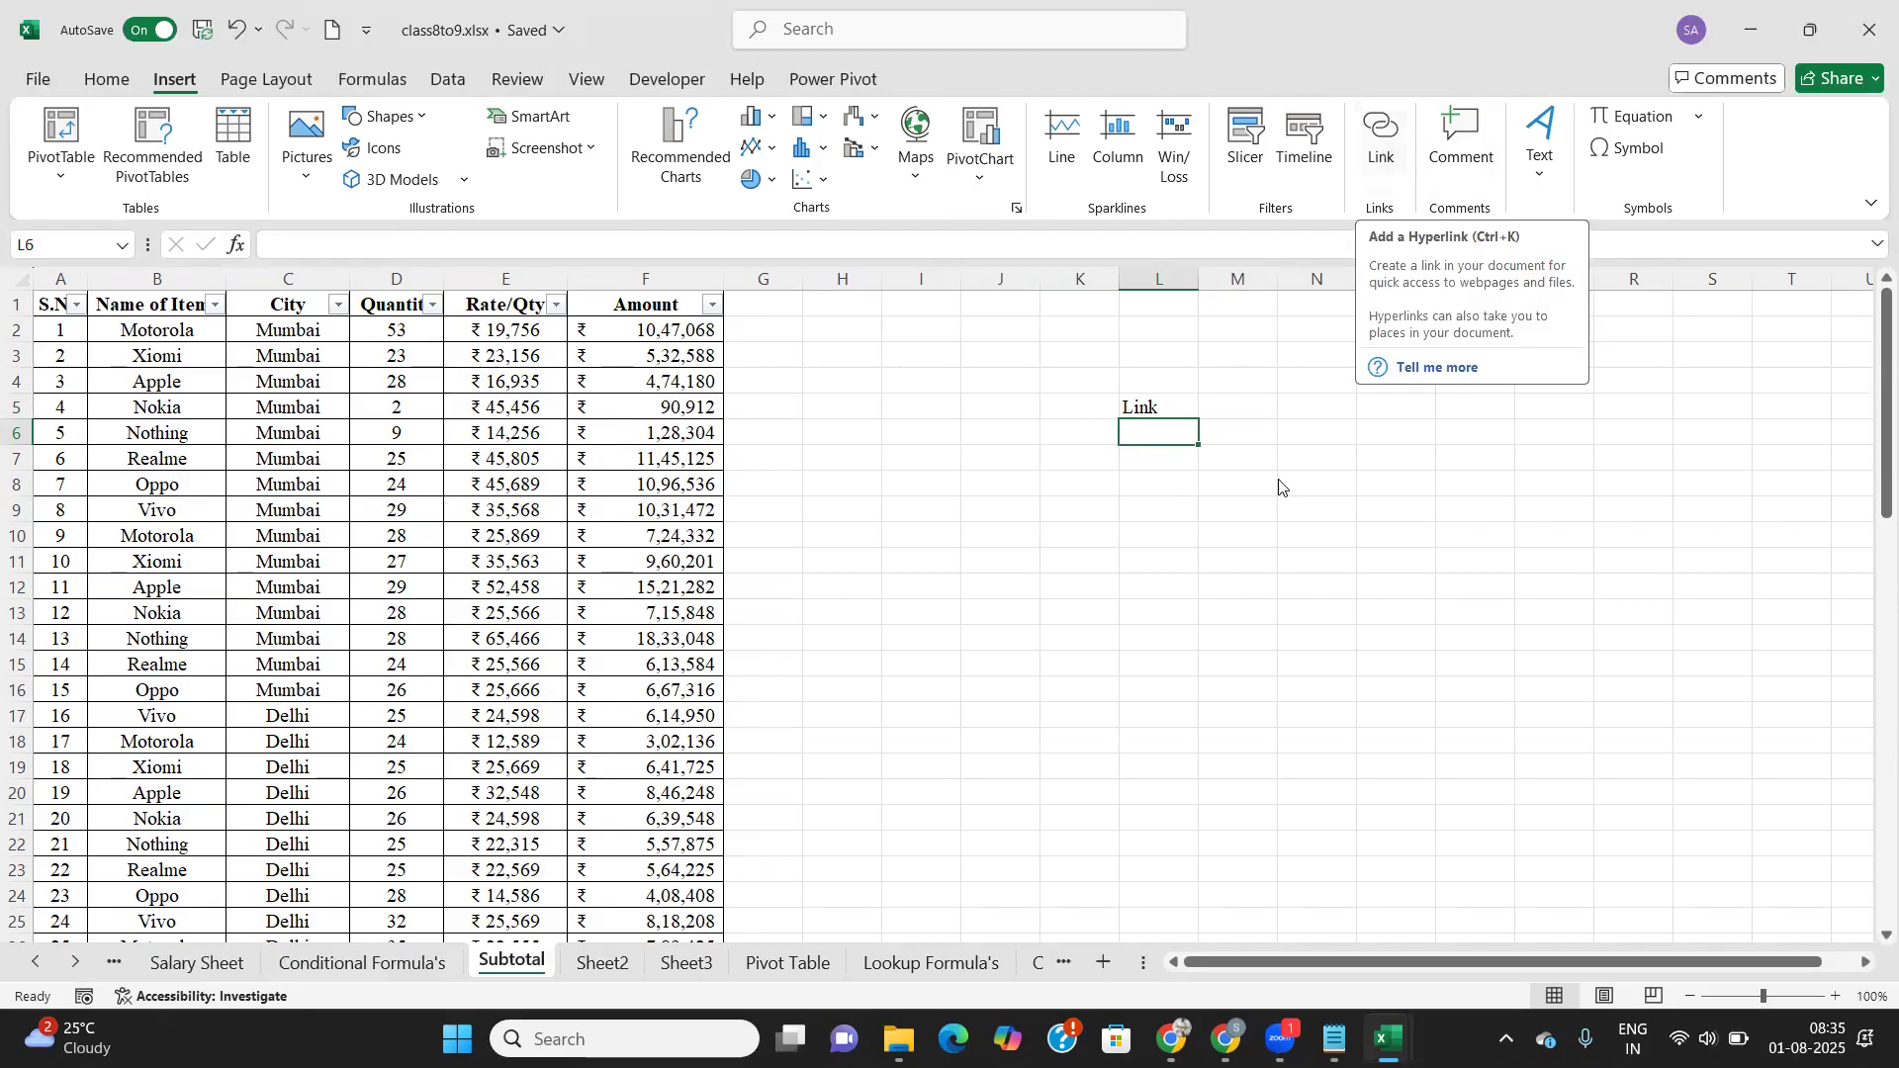
{"action": "left_click", "coordinate": [1256, 412]}
{"action": "type", "text": "Cttr"}
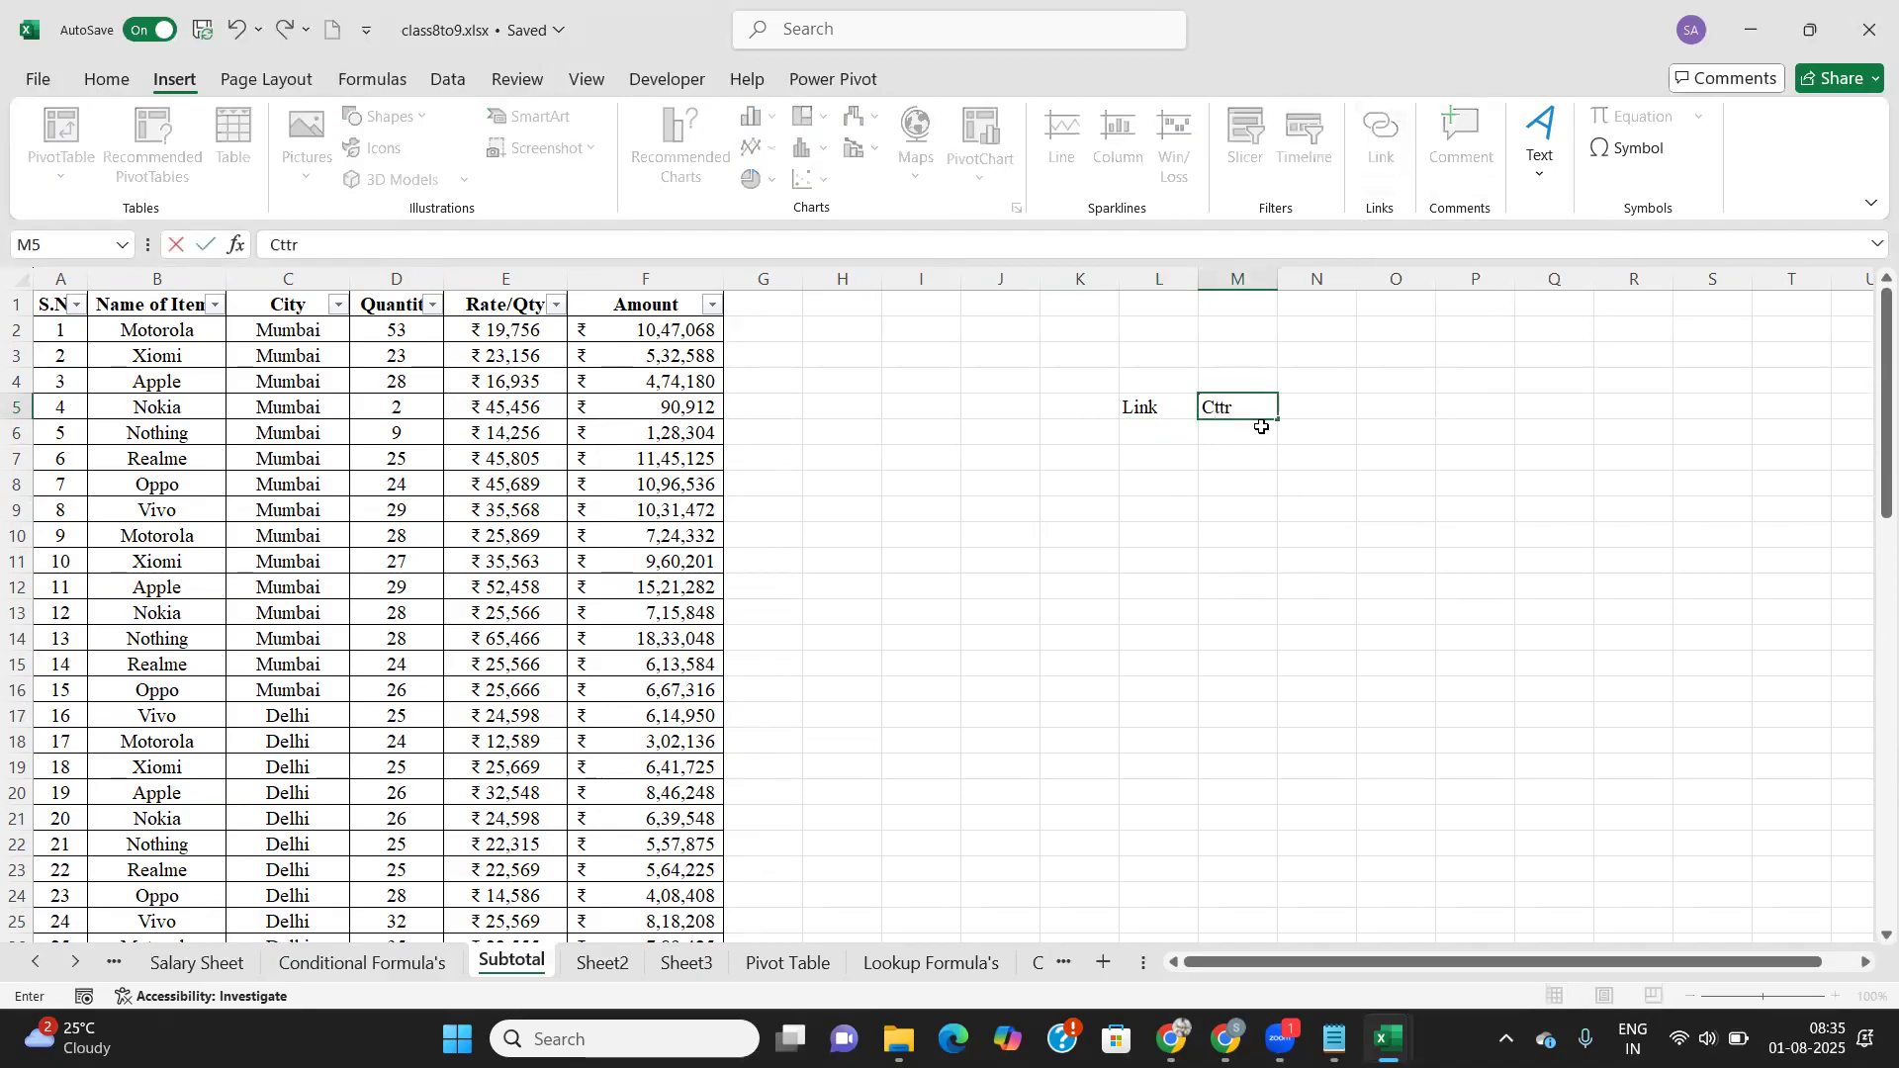
{"action": "key", "text": "BackSpace"}
{"action": "key", "text": "BackSpace"}
{"action": "key", "text": "BackSpace"}
{"action": "type", "text": "trl+k"}
{"action": "key", "text": "Return"}
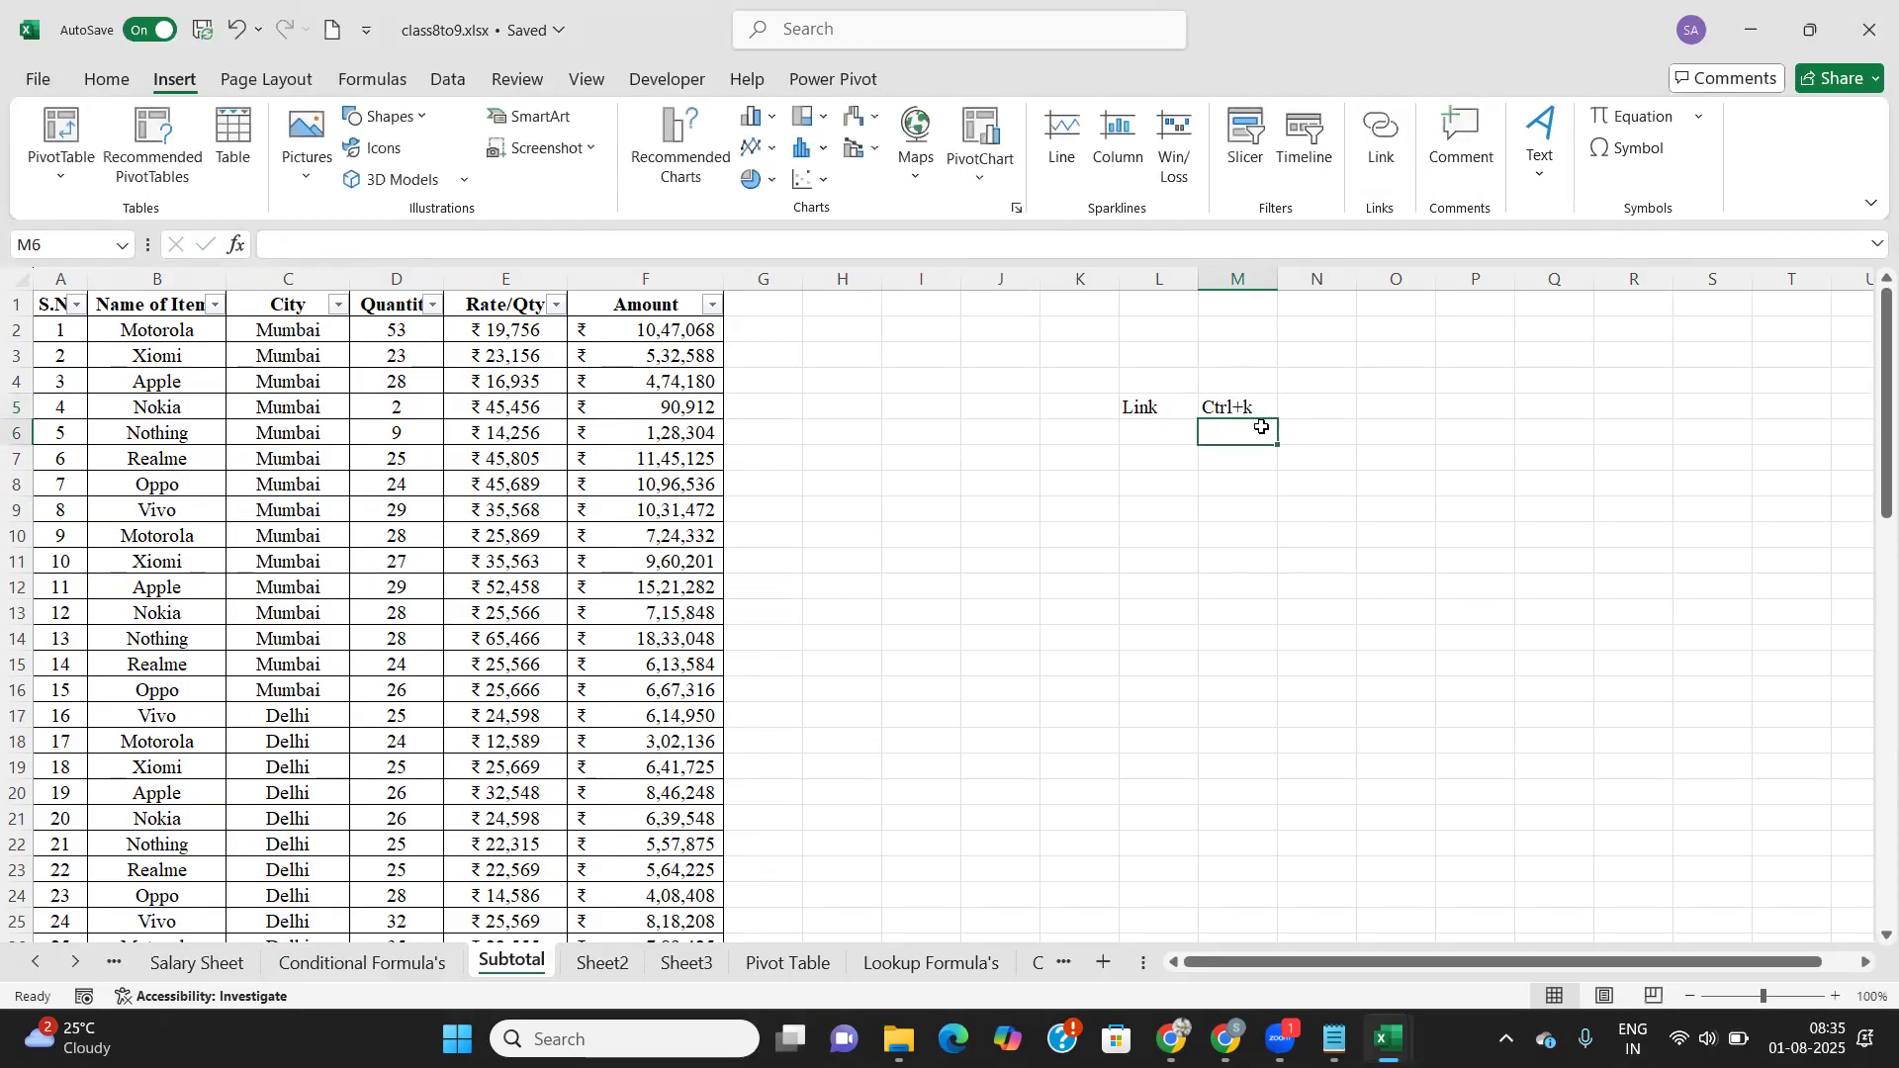
Step: Enter the label "Hyperlink" in cell L6, below the Link label
{"action": "key", "text": "Left"}
{"action": "type", "text": "Hy"}
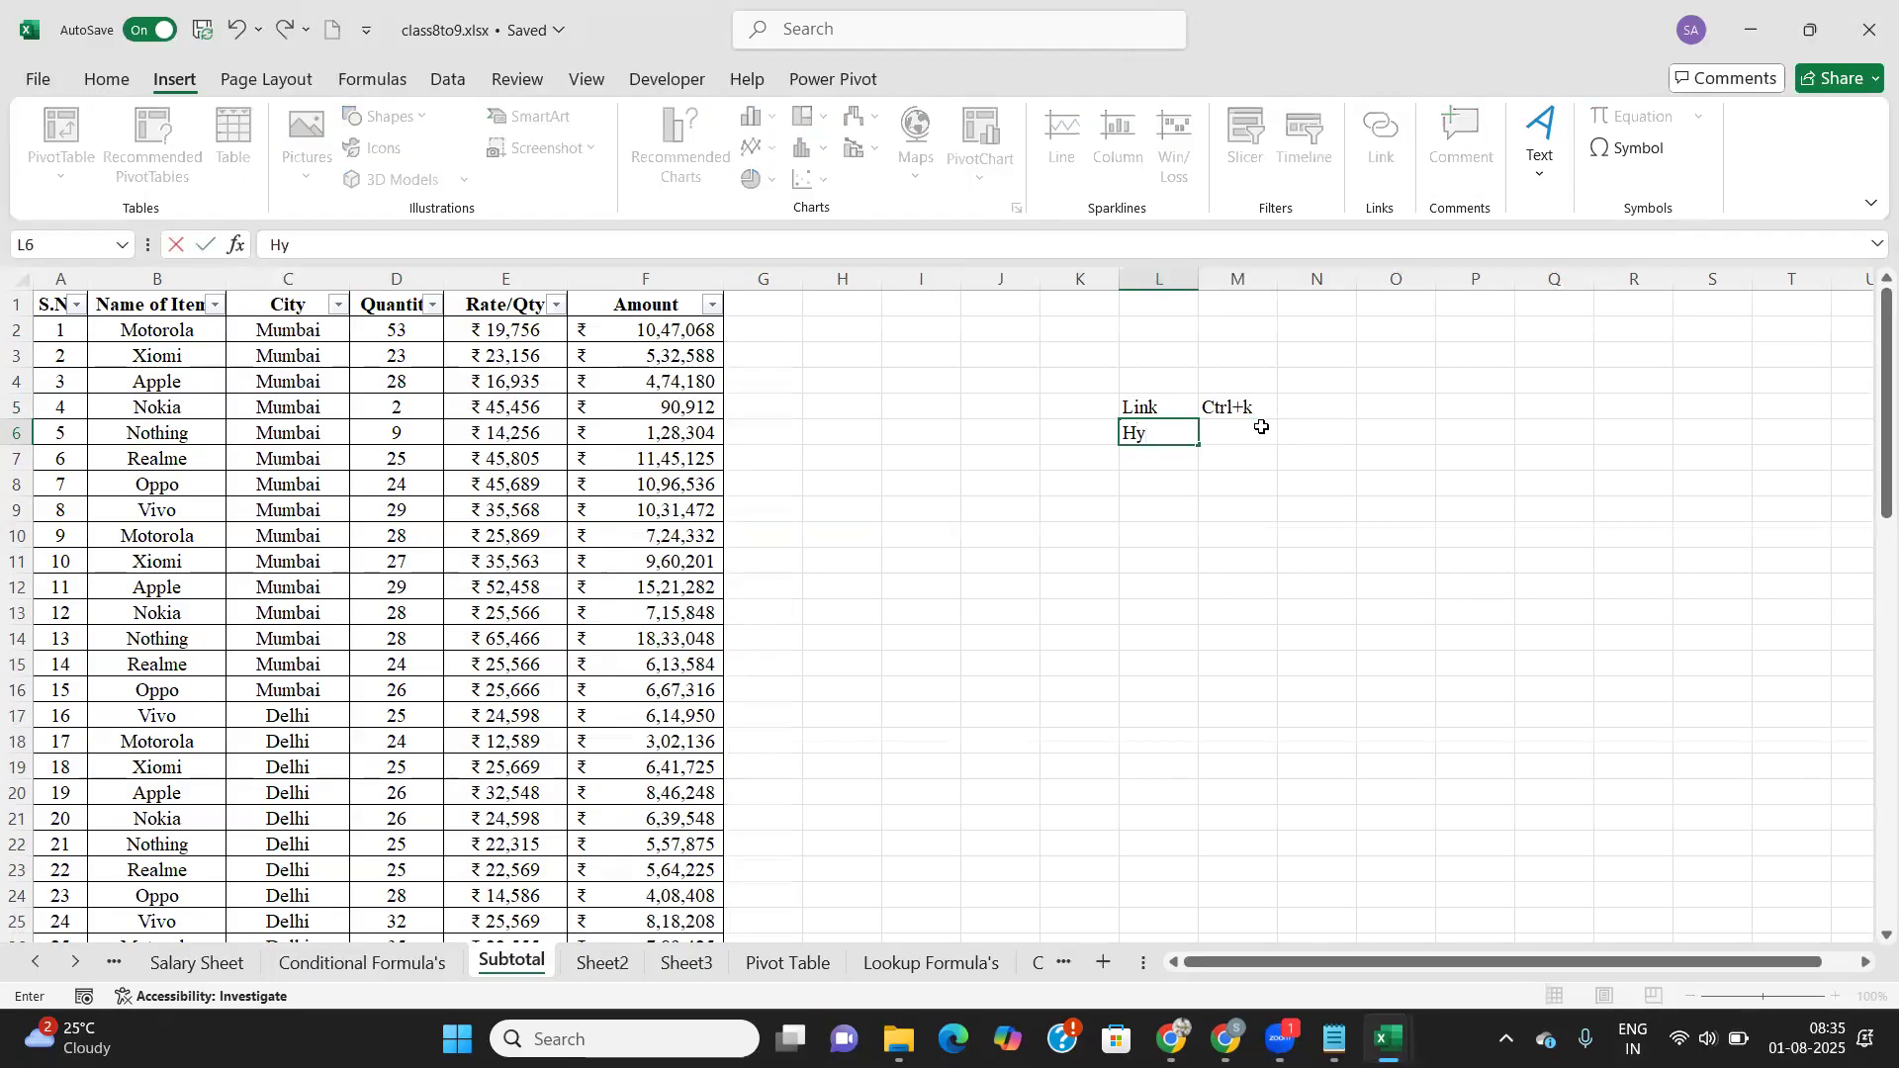
{"action": "type", "text": "per;ink"}
{"action": "key", "text": "BackSpace"}
{"action": "key", "text": "BackSpace"}
{"action": "key", "text": "BackSpace"}
{"action": "type", "text": "link"}
{"action": "left_click", "coordinate": [1261, 427]}
Step: Enter "File" in cell L8 and reselect that cell
{"action": "left_click", "coordinate": [1191, 489]}
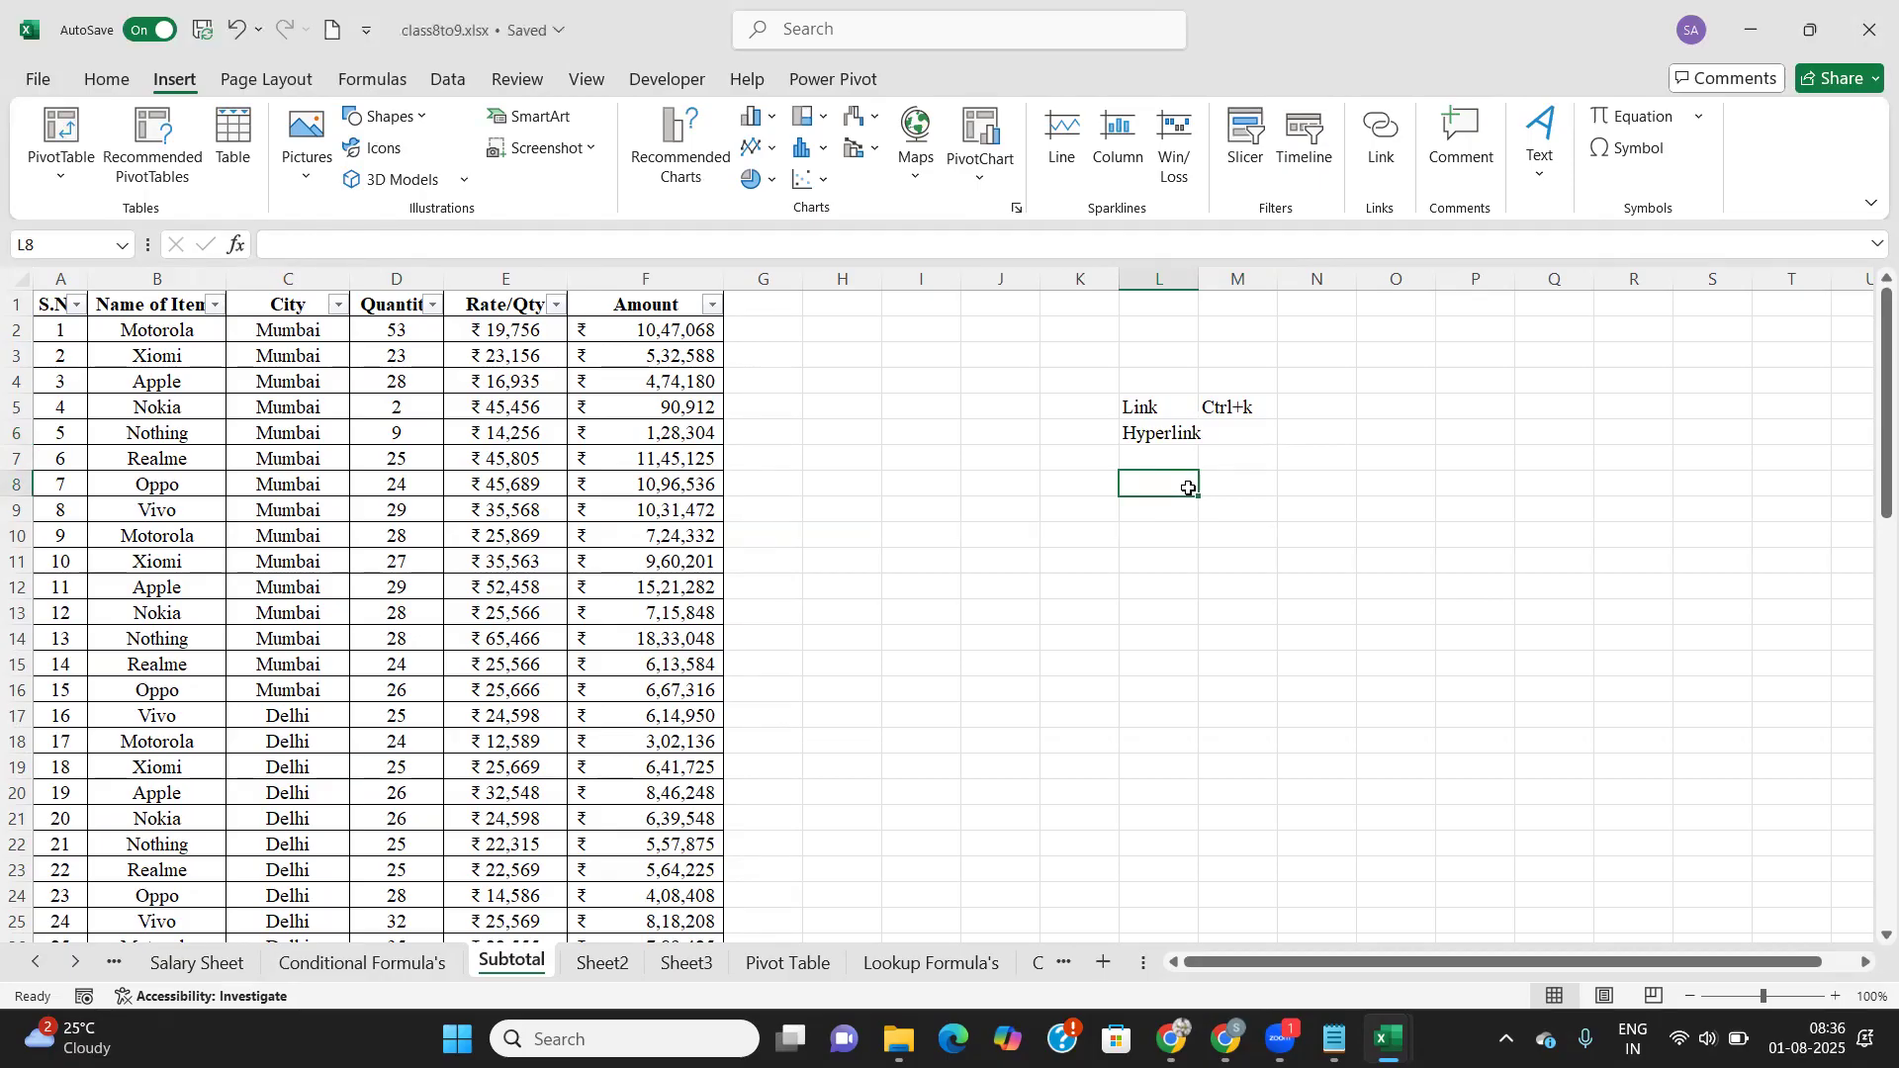
{"action": "type", "text": "File"}
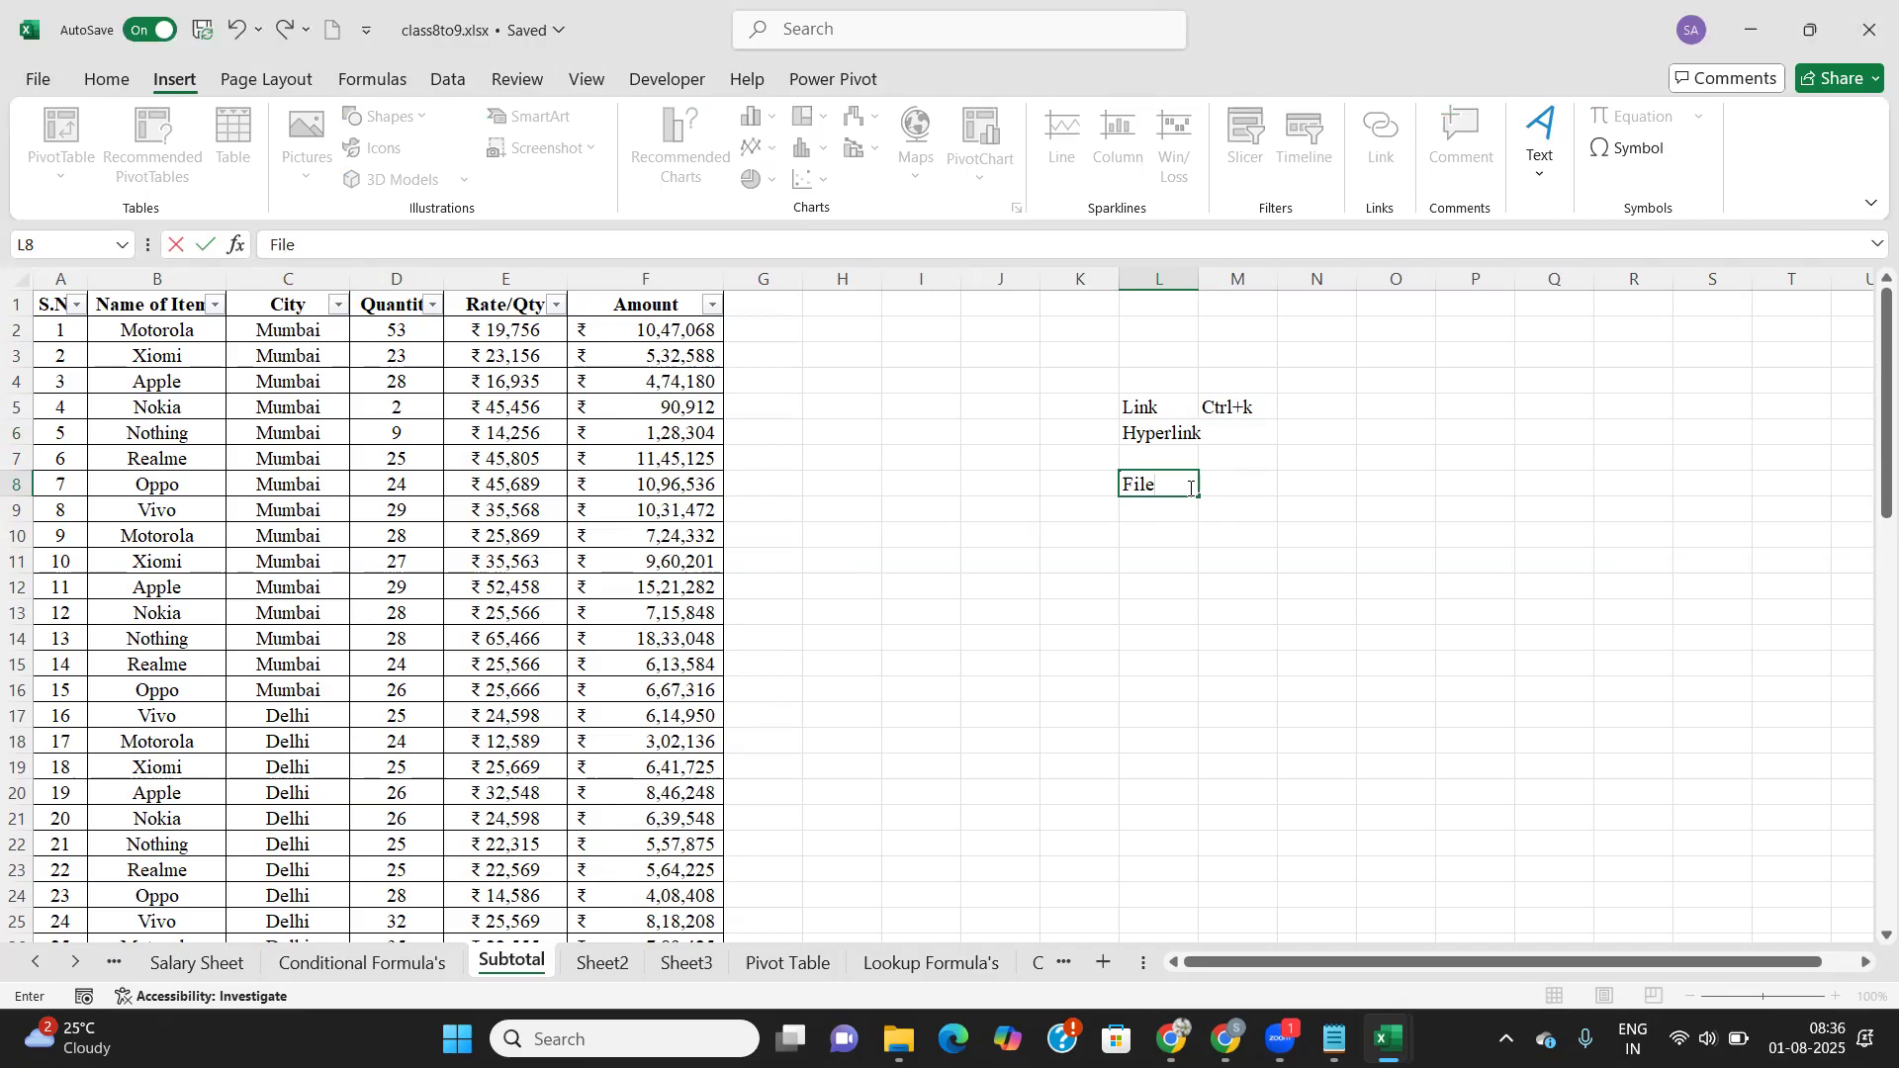
{"action": "key", "text": "Tab"}
{"action": "left_click", "coordinate": [1186, 485]}
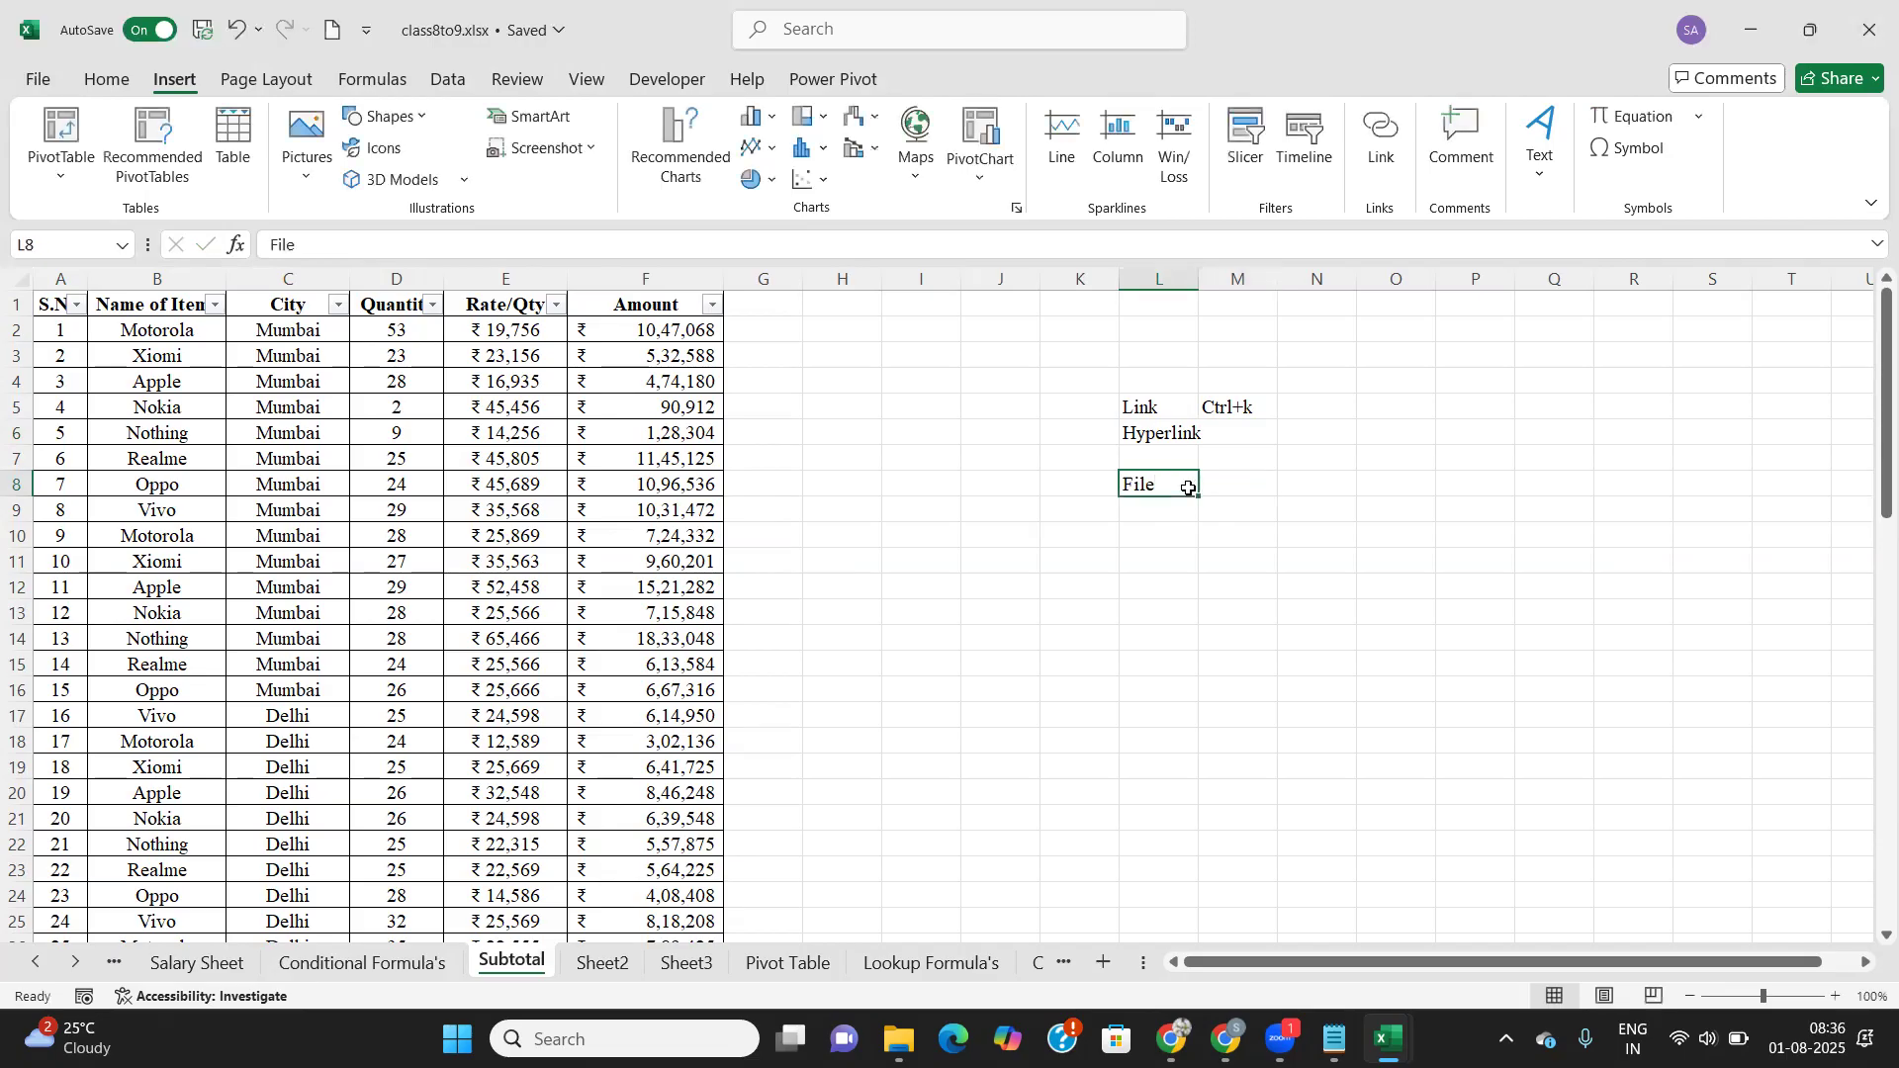
{"action": "left_click", "coordinate": [1378, 147]}
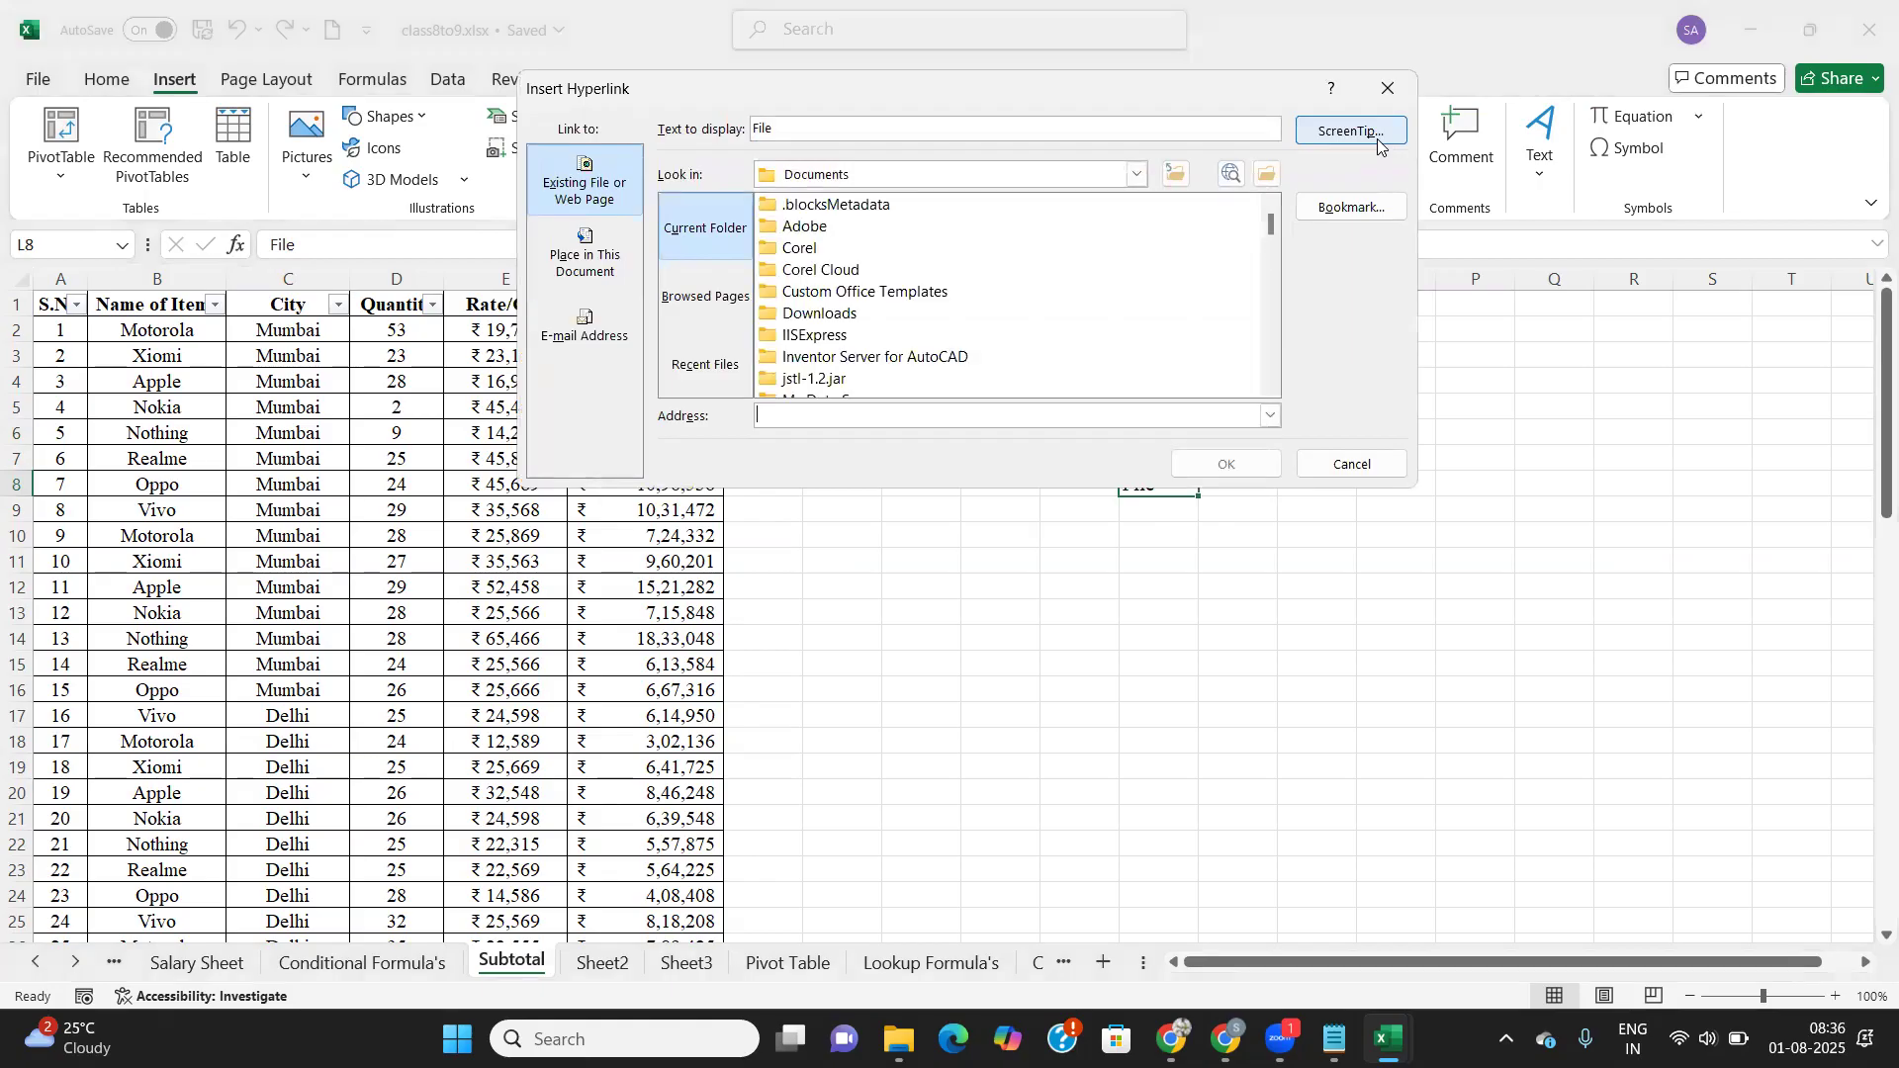
{"action": "left_click", "coordinate": [1388, 88]}
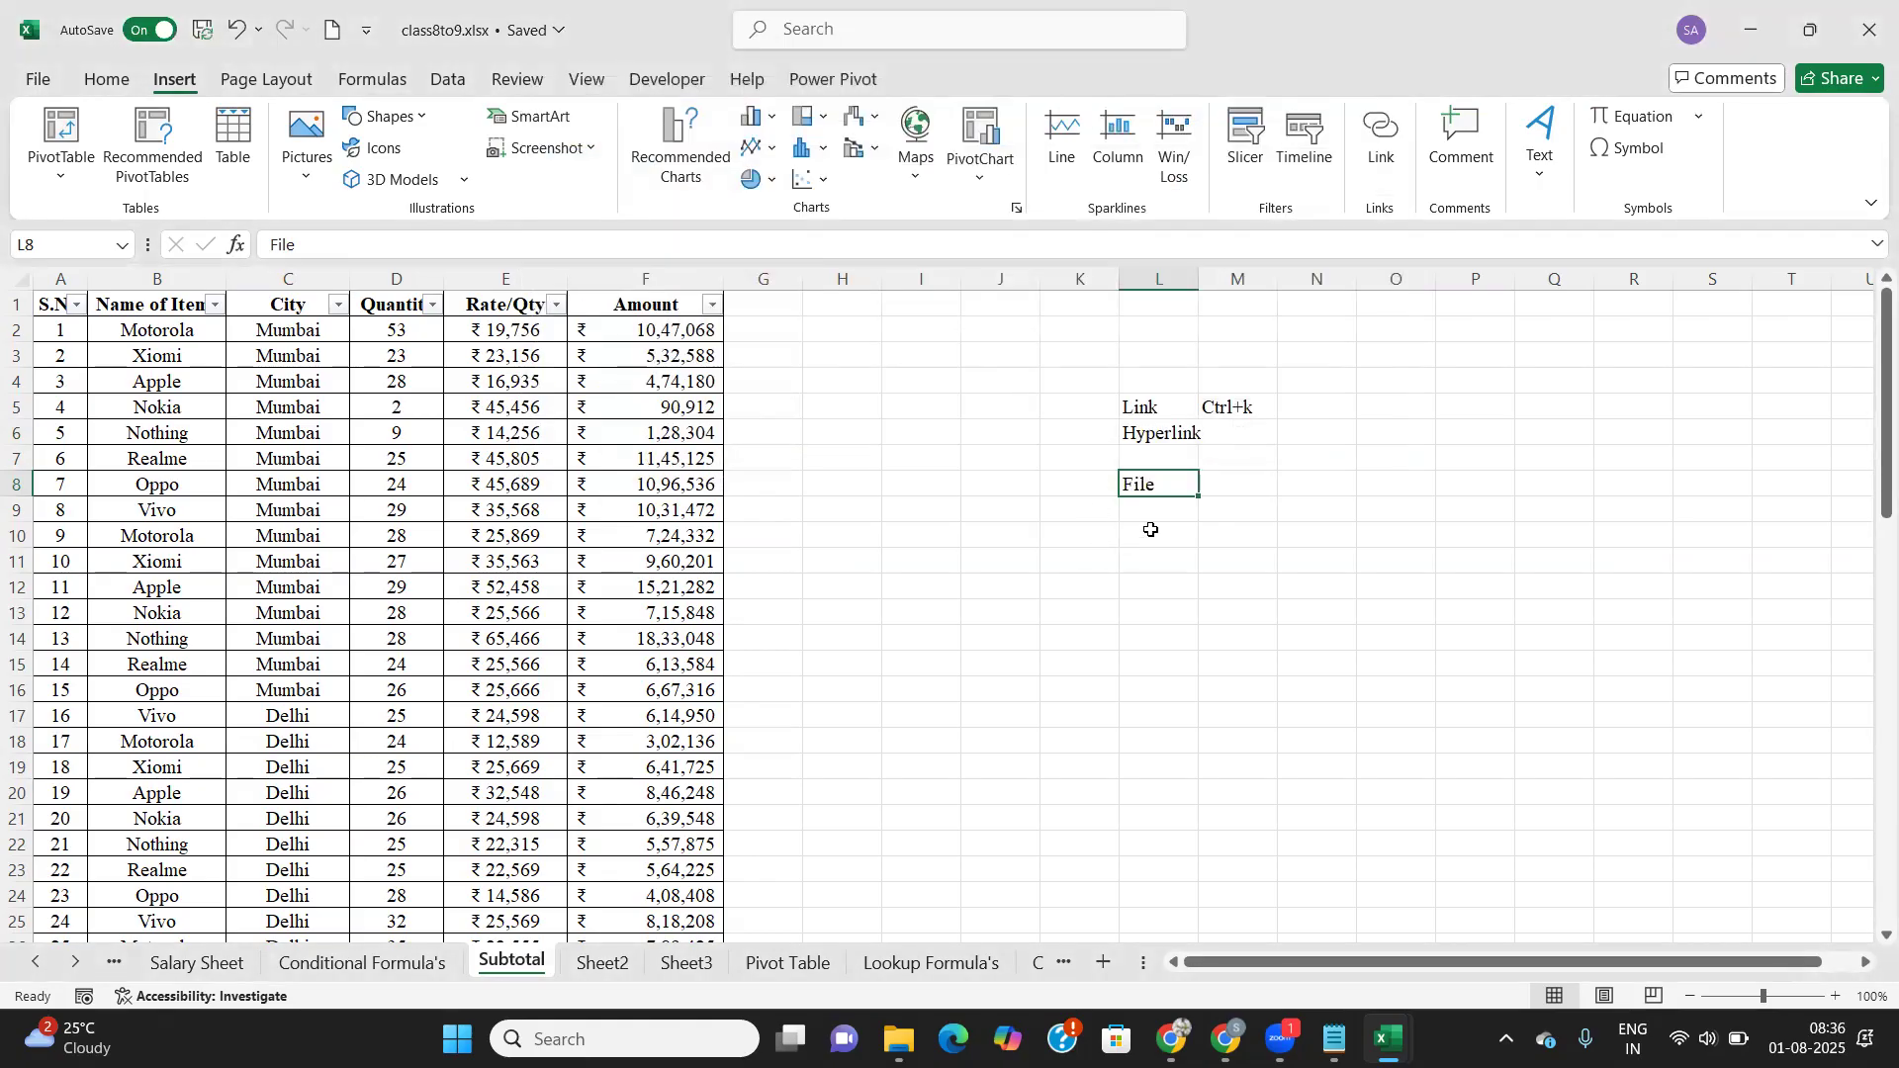
{"action": "key", "text": "ctrl+k"}
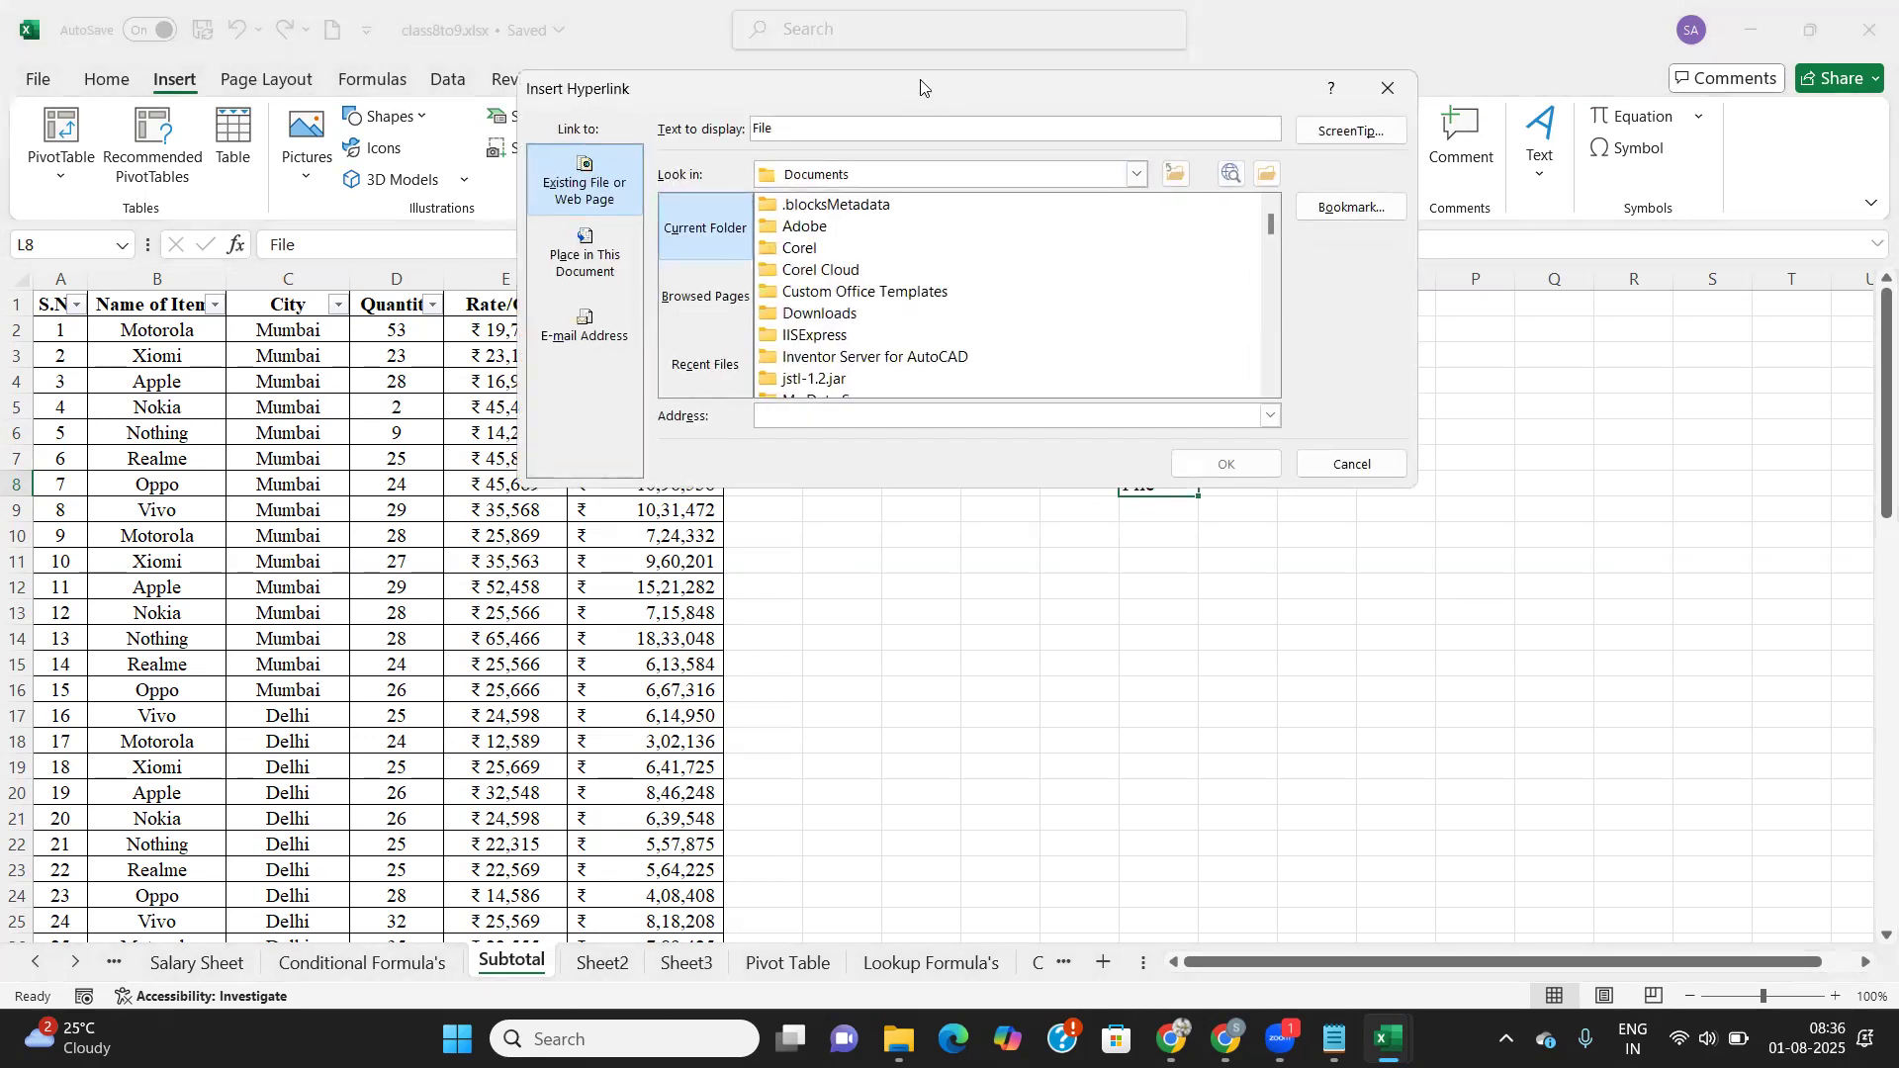
{"action": "left_click_drag", "start_coordinate": [920, 84], "coordinate": [925, 117]}
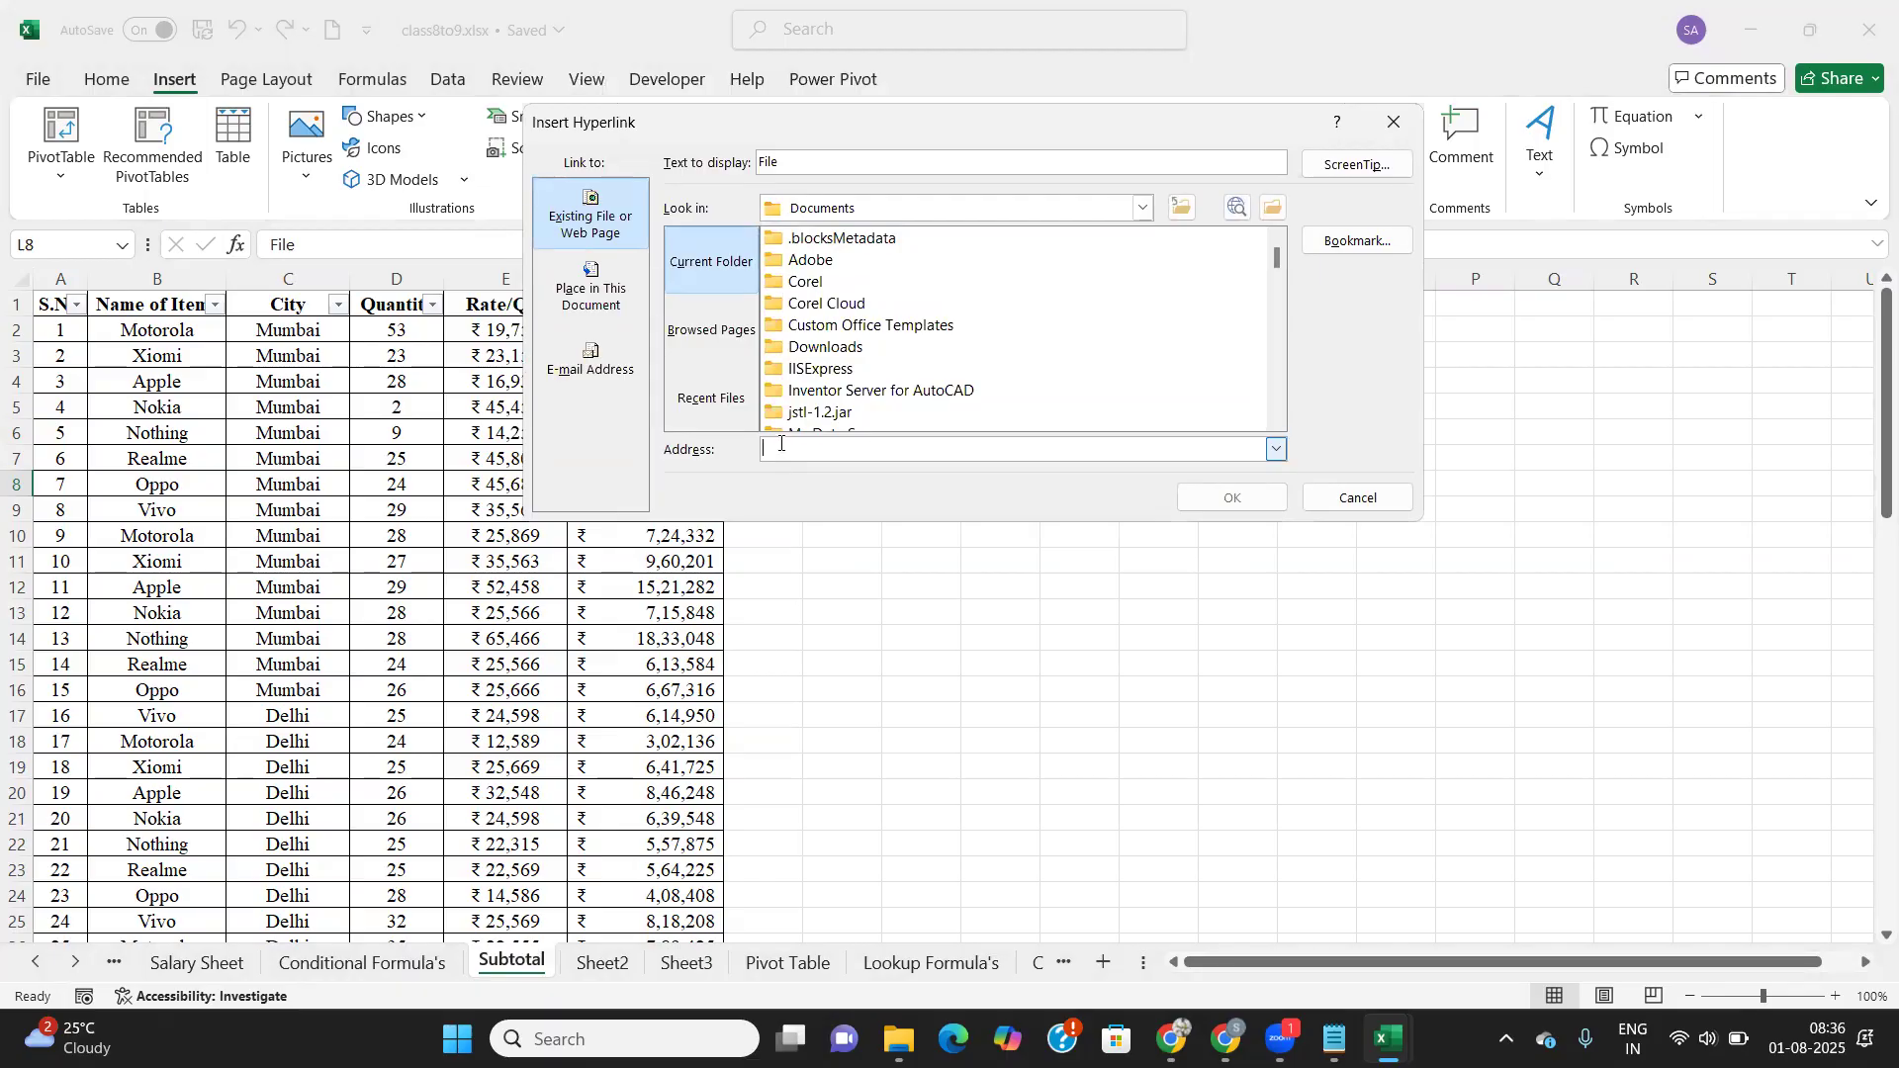
{"action": "type", "text": "https://www.google.co.in/"}
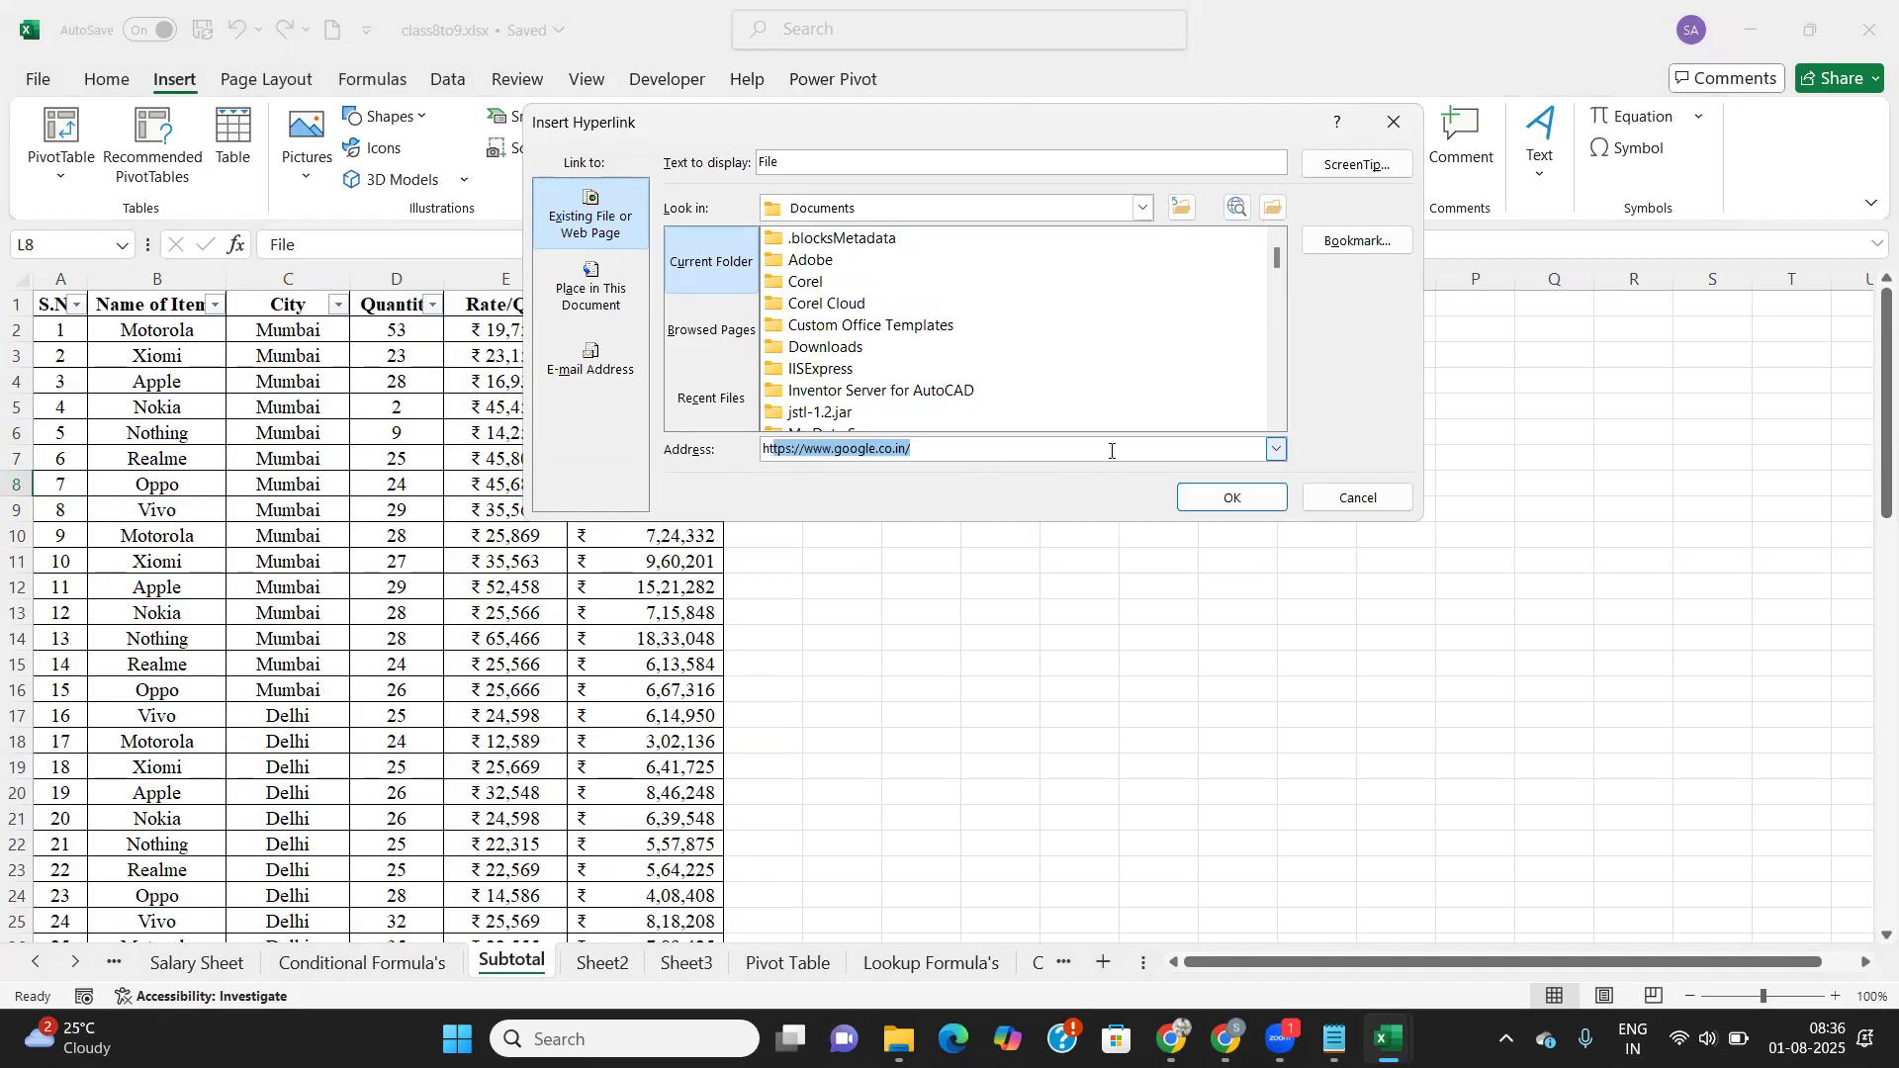
{"action": "left_click", "coordinate": [1244, 498]}
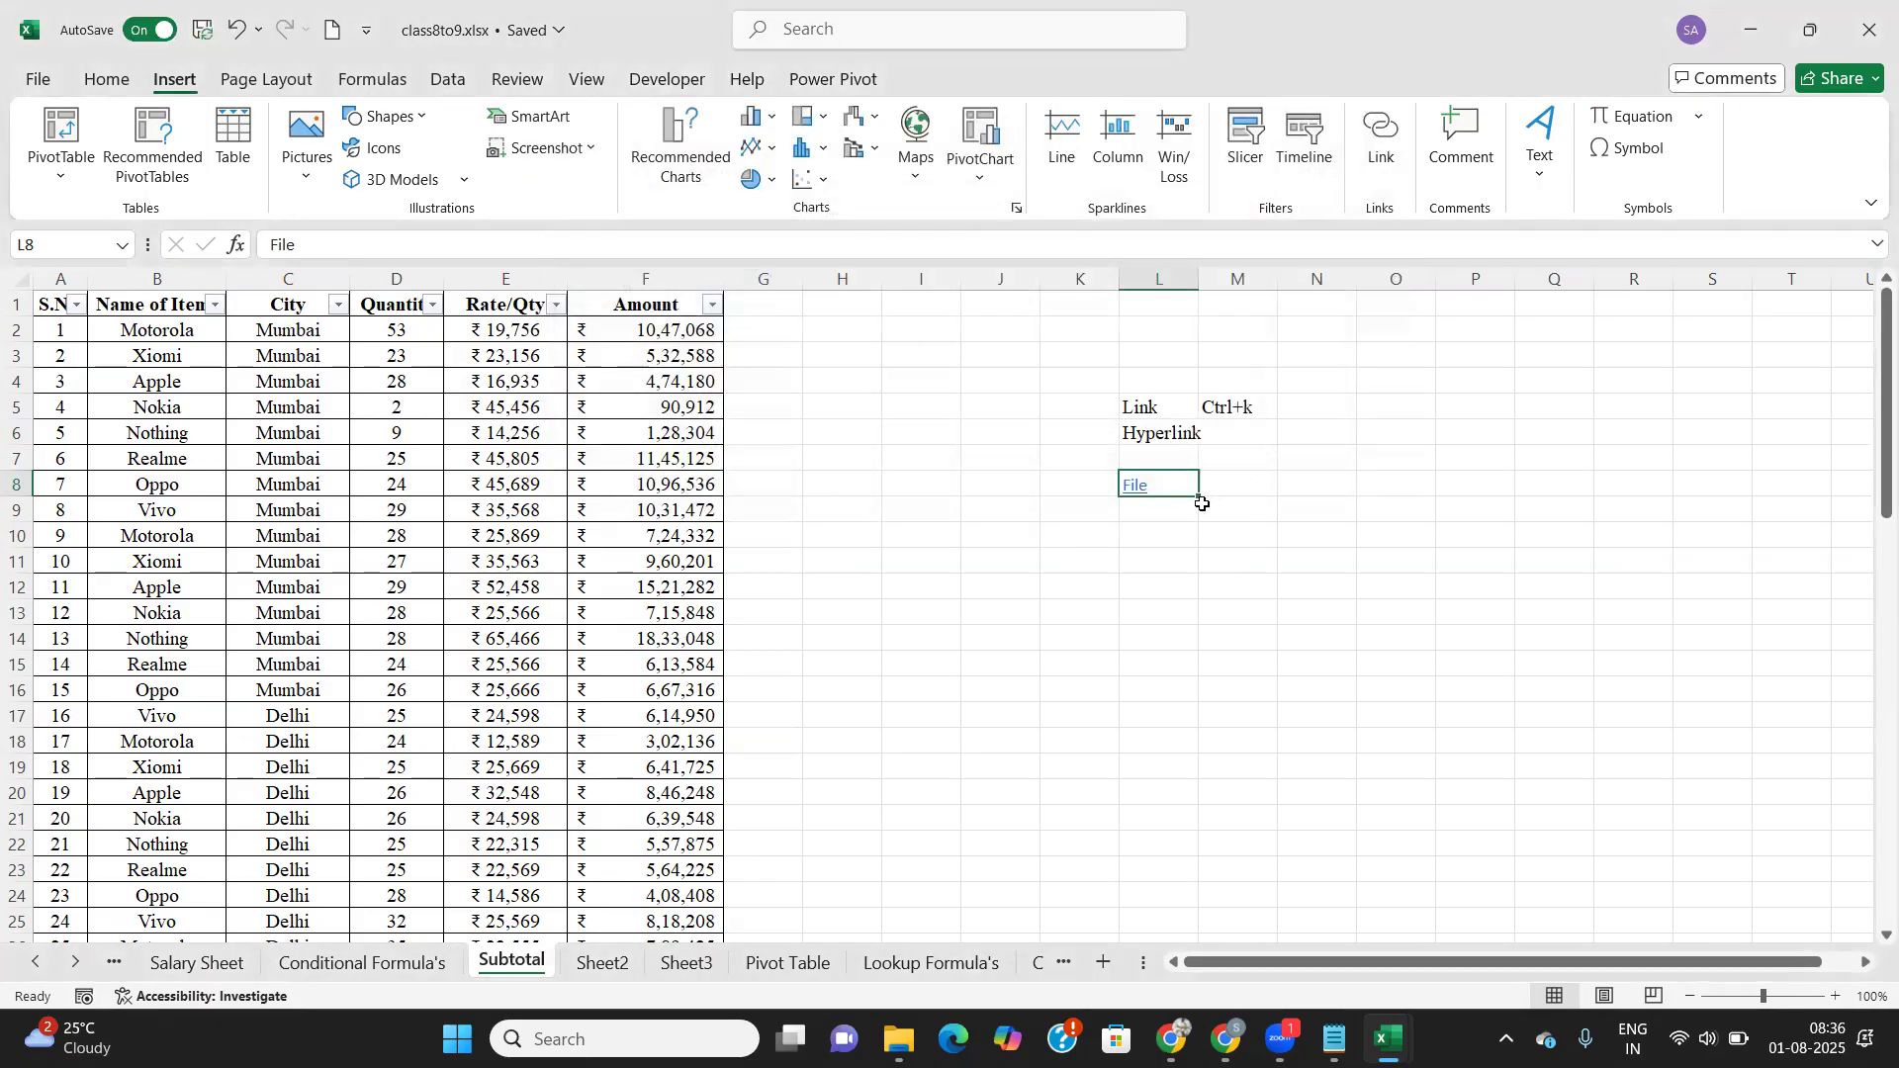
{"action": "left_click", "coordinate": [1135, 486]}
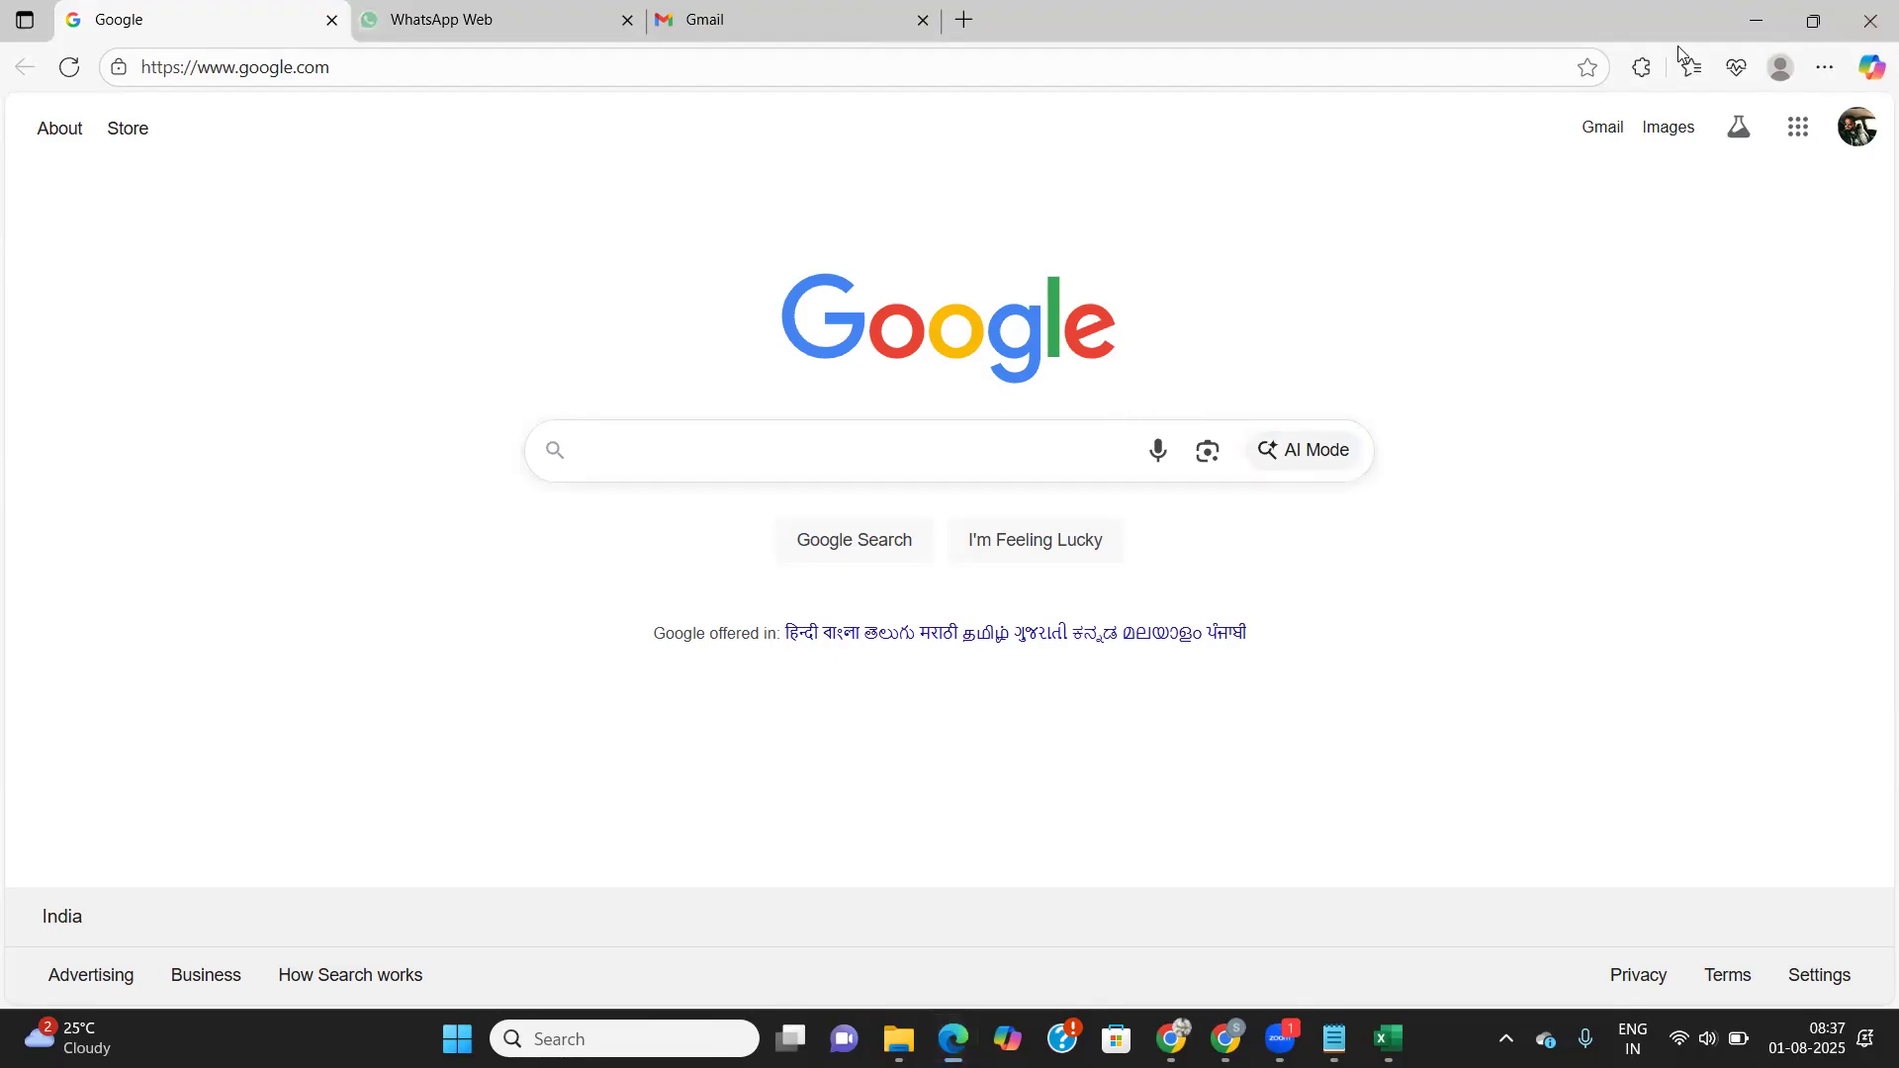
{"action": "left_click", "coordinate": [1870, 22]}
Step: Enter "PDF File" in cell L9, below the File link, and reselect that cell
{"action": "left_click", "coordinate": [1155, 506]}
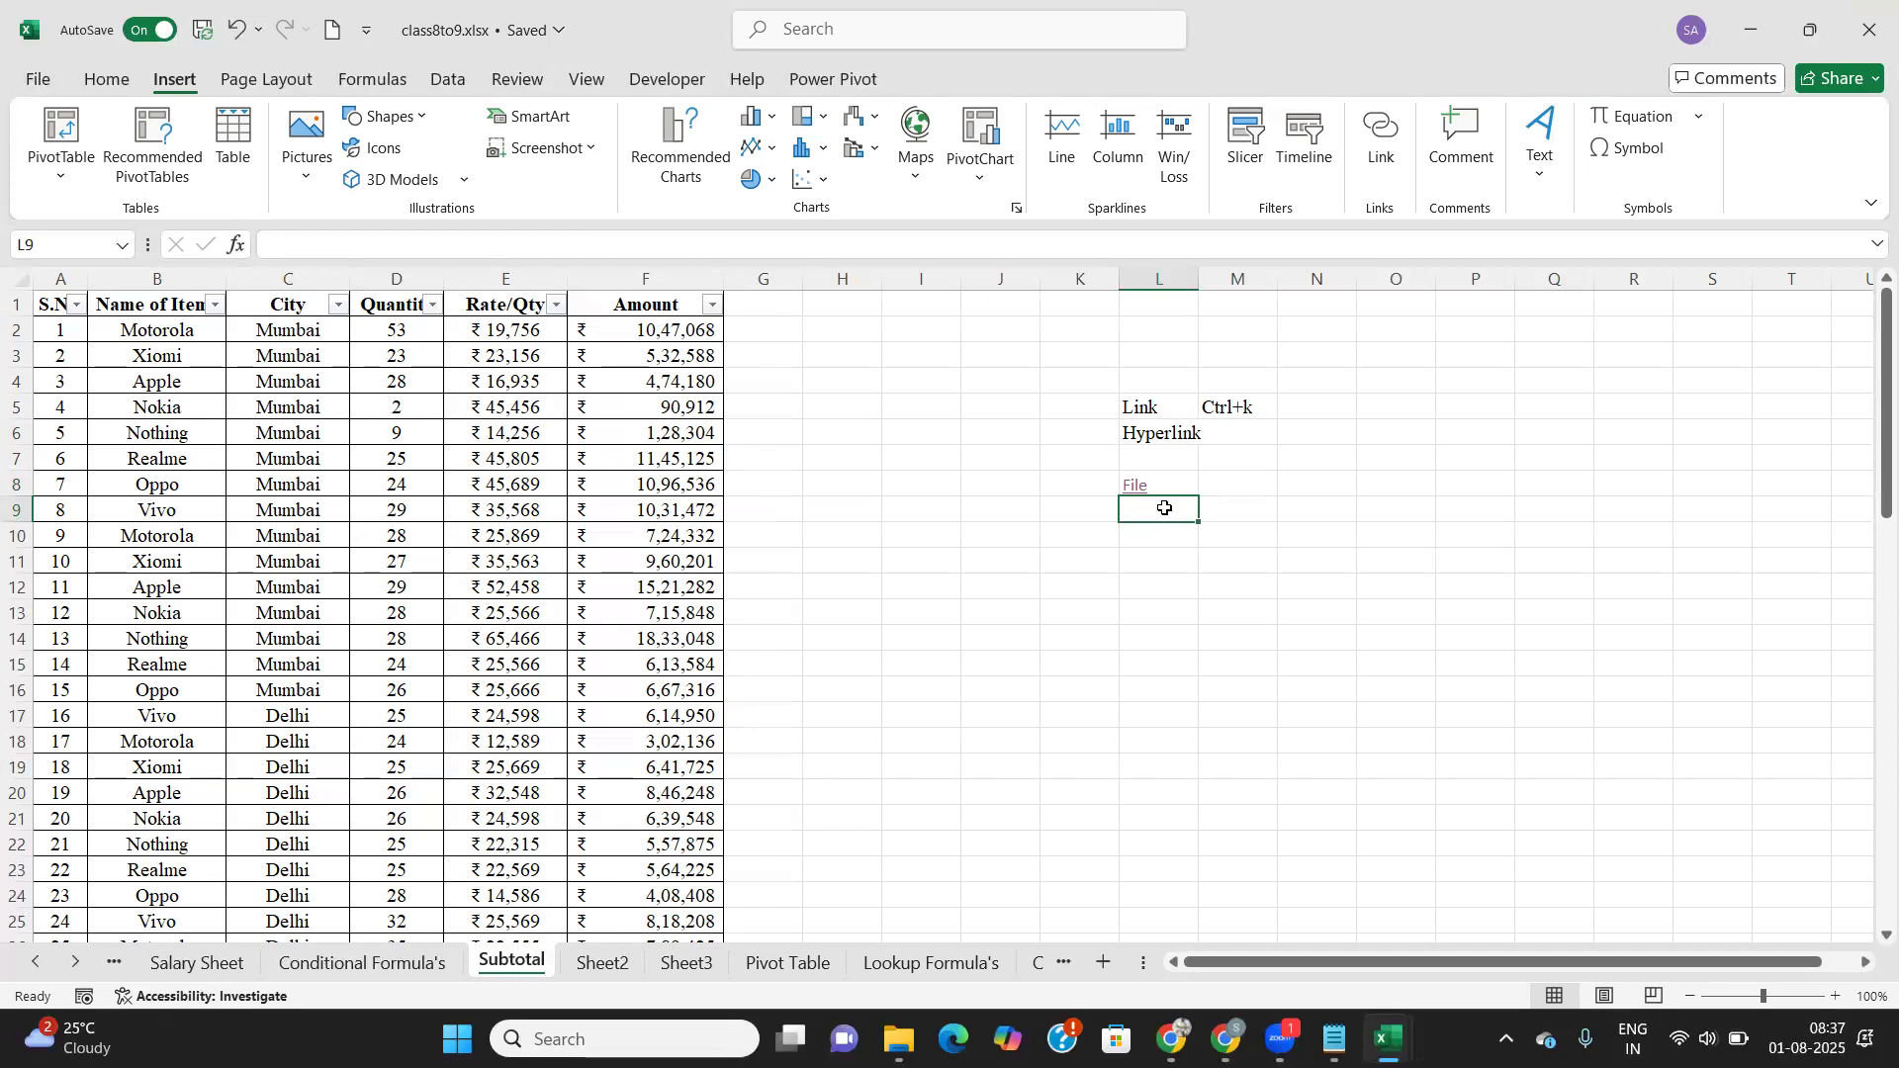
{"action": "type", "text": "PD"}
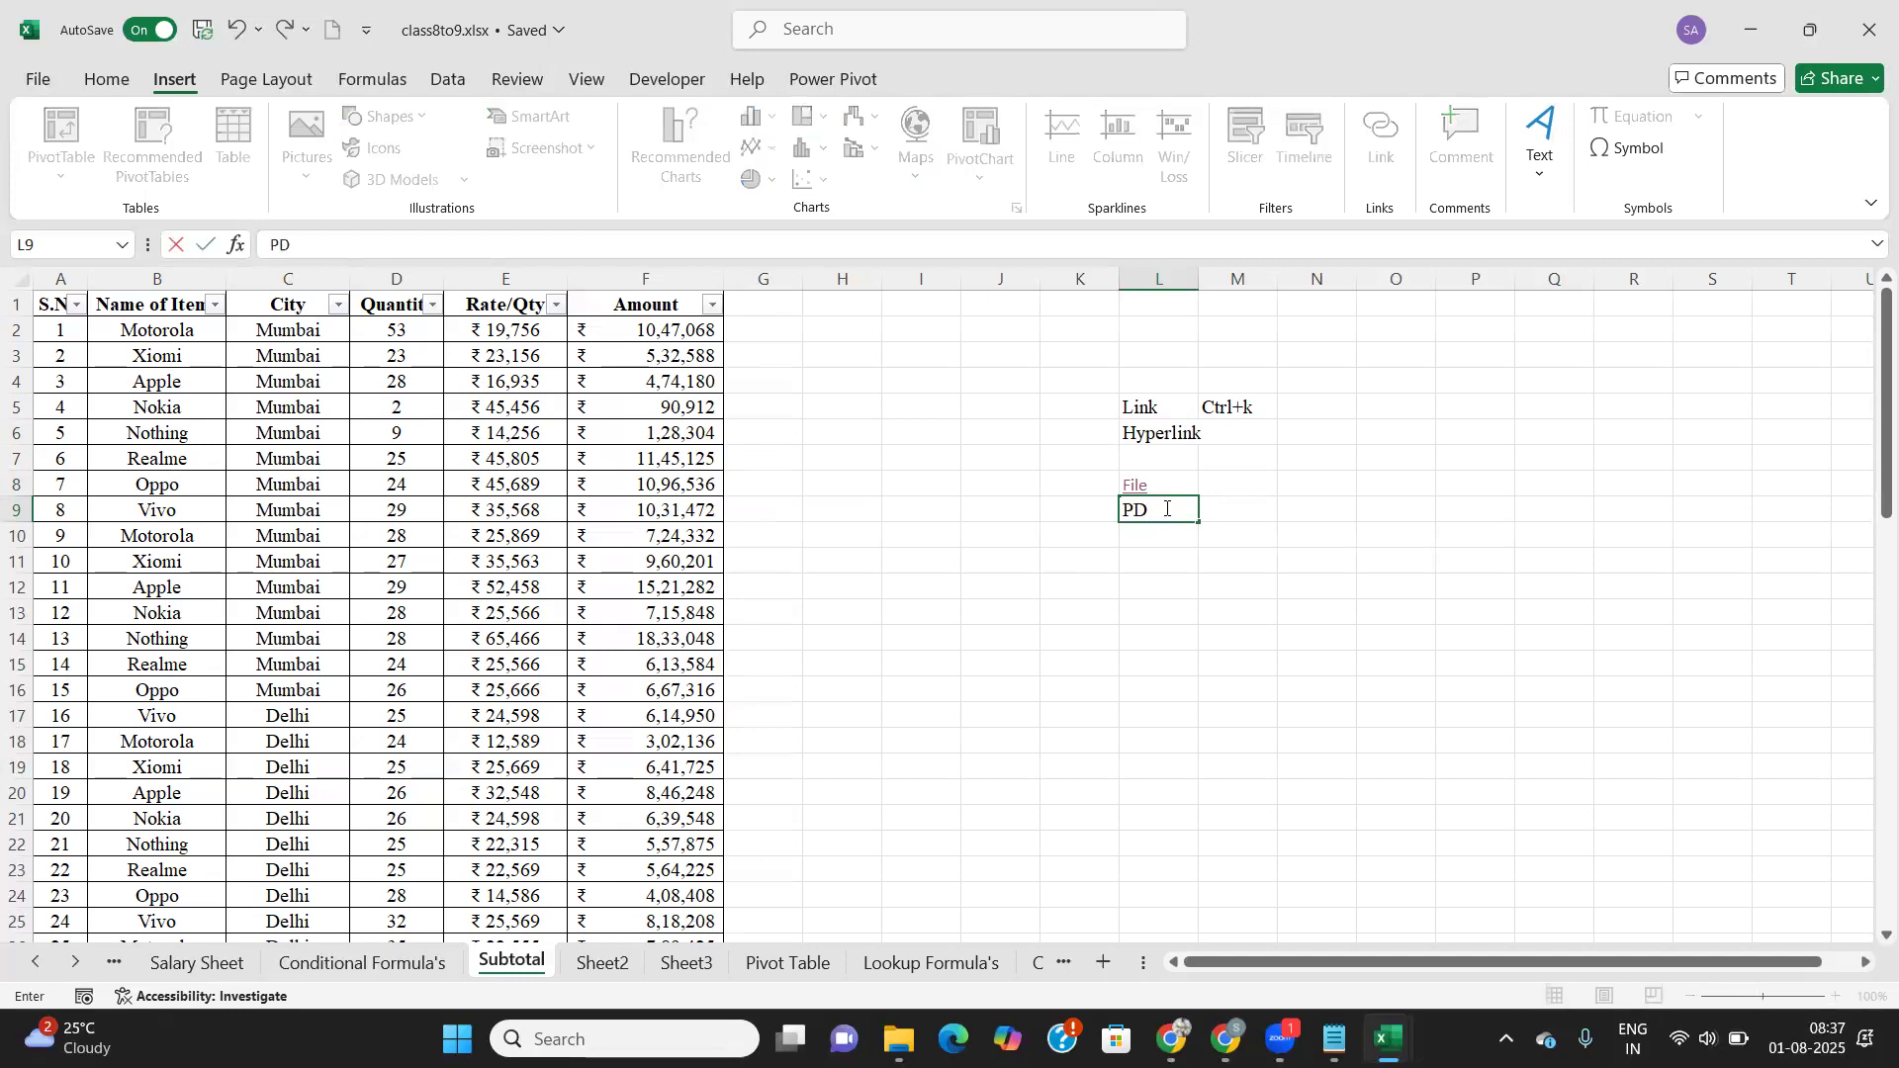
{"action": "type", "text": "F File"}
{"action": "key", "text": "Tab"}
{"action": "left_click", "coordinate": [1167, 509]}
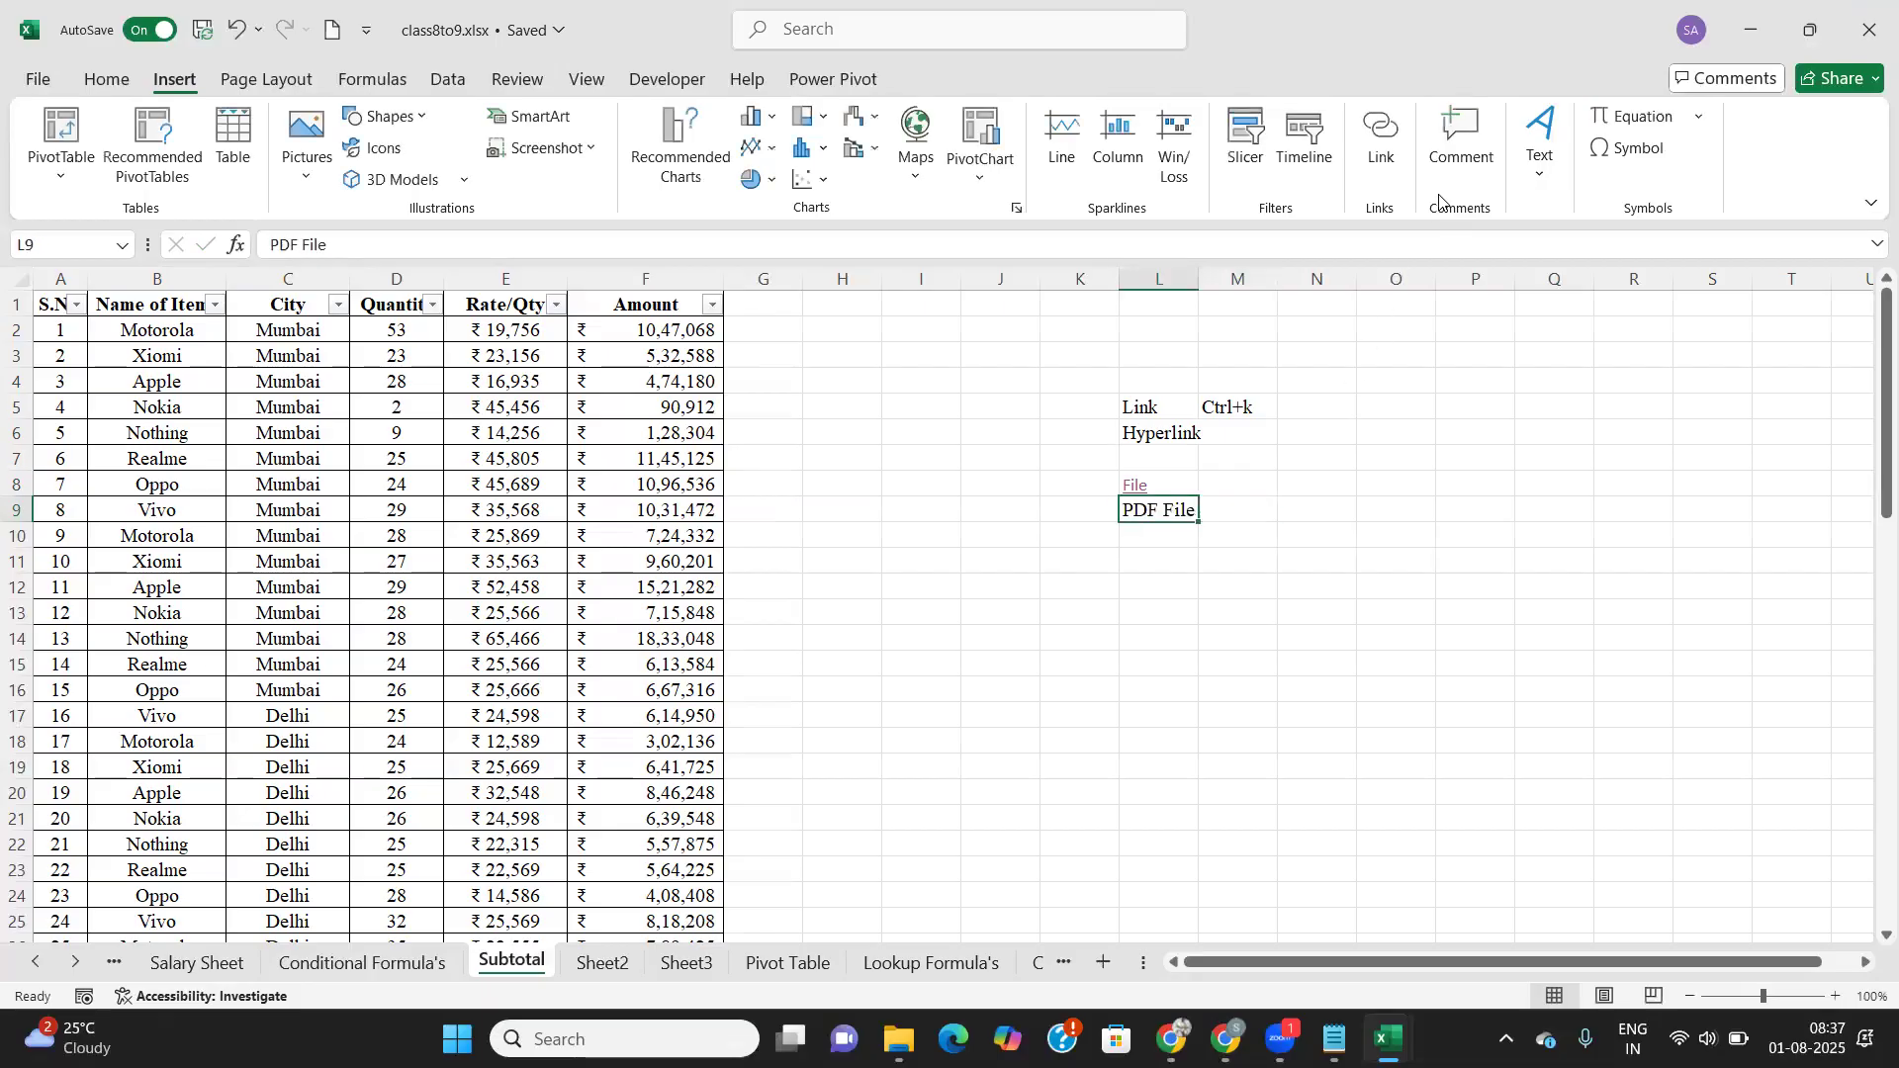
Step: Hyperlink cell L9 to Autocad Introduction.pdf in the Documents folder, follow the link to test it, and close the browser window
{"action": "left_click", "coordinate": [1378, 142]}
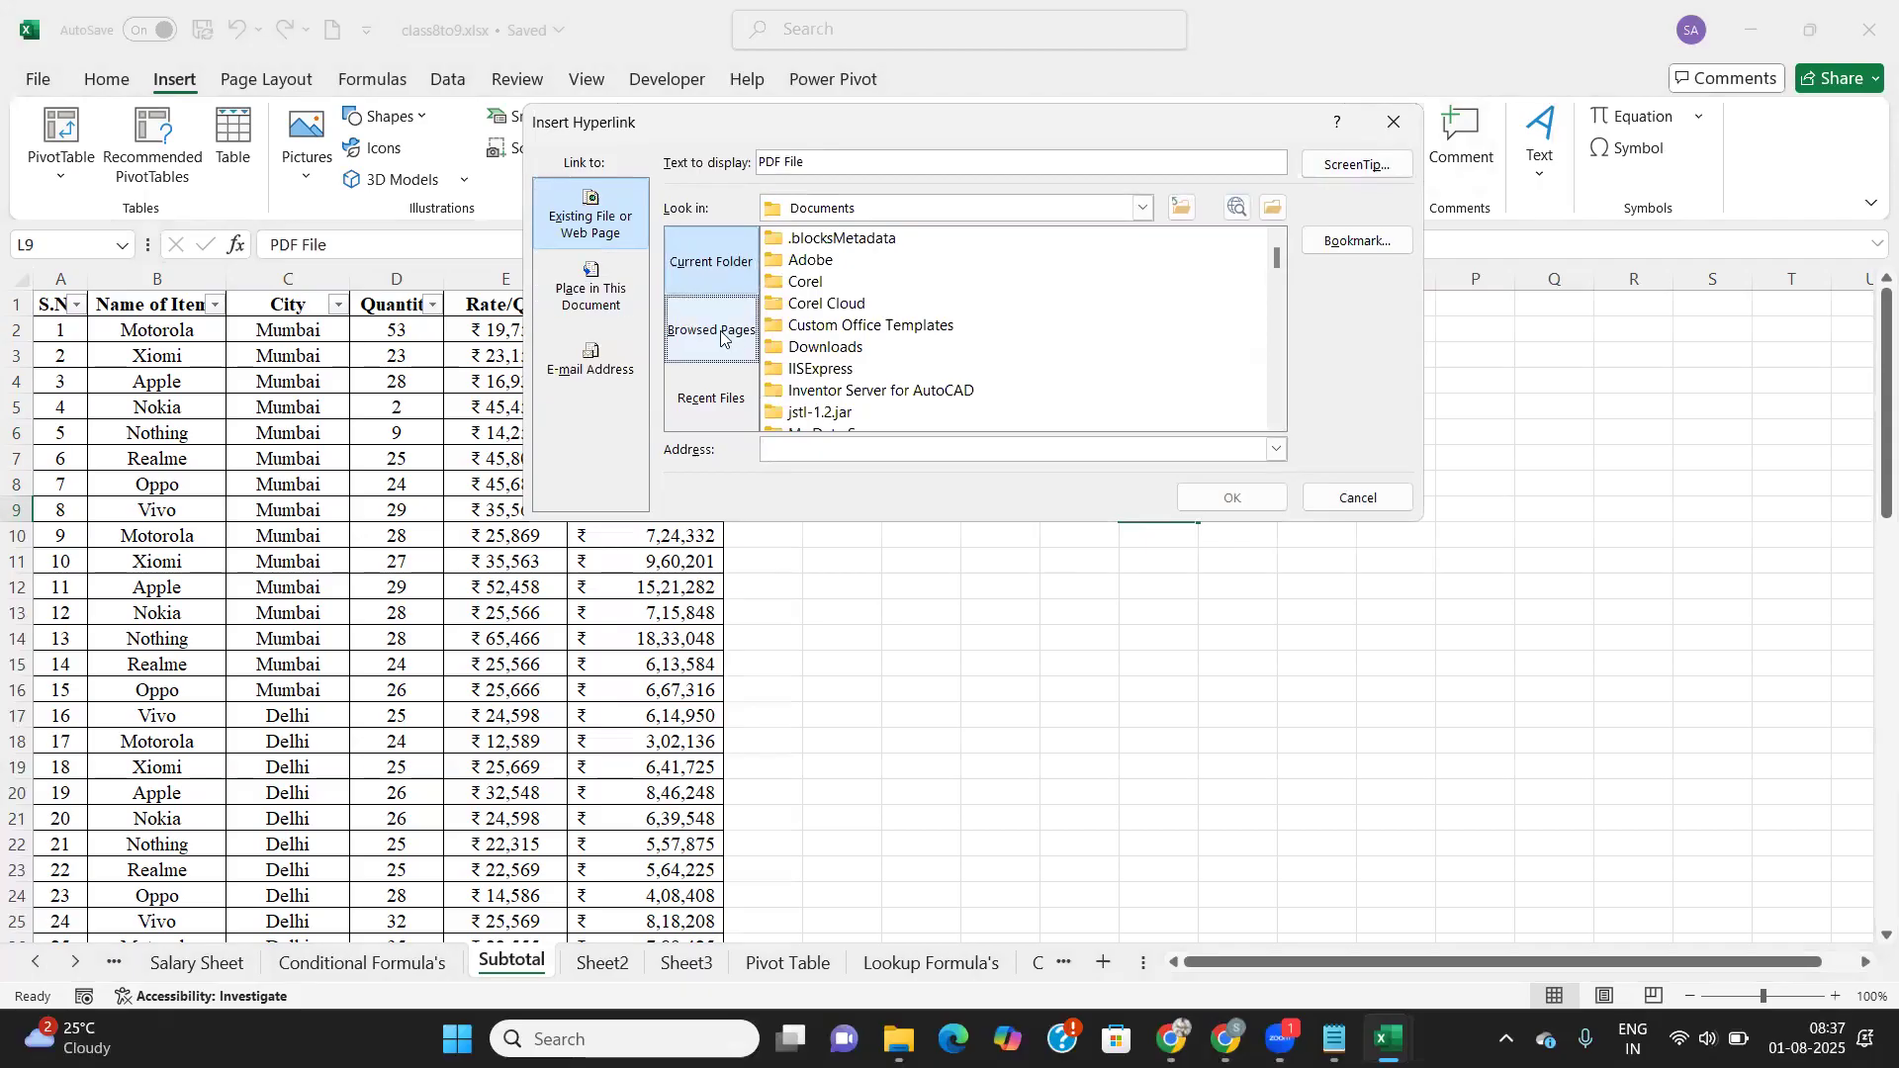
{"action": "scroll", "coordinate": [843, 316], "scroll_direction": "down", "scroll_amount": 10}
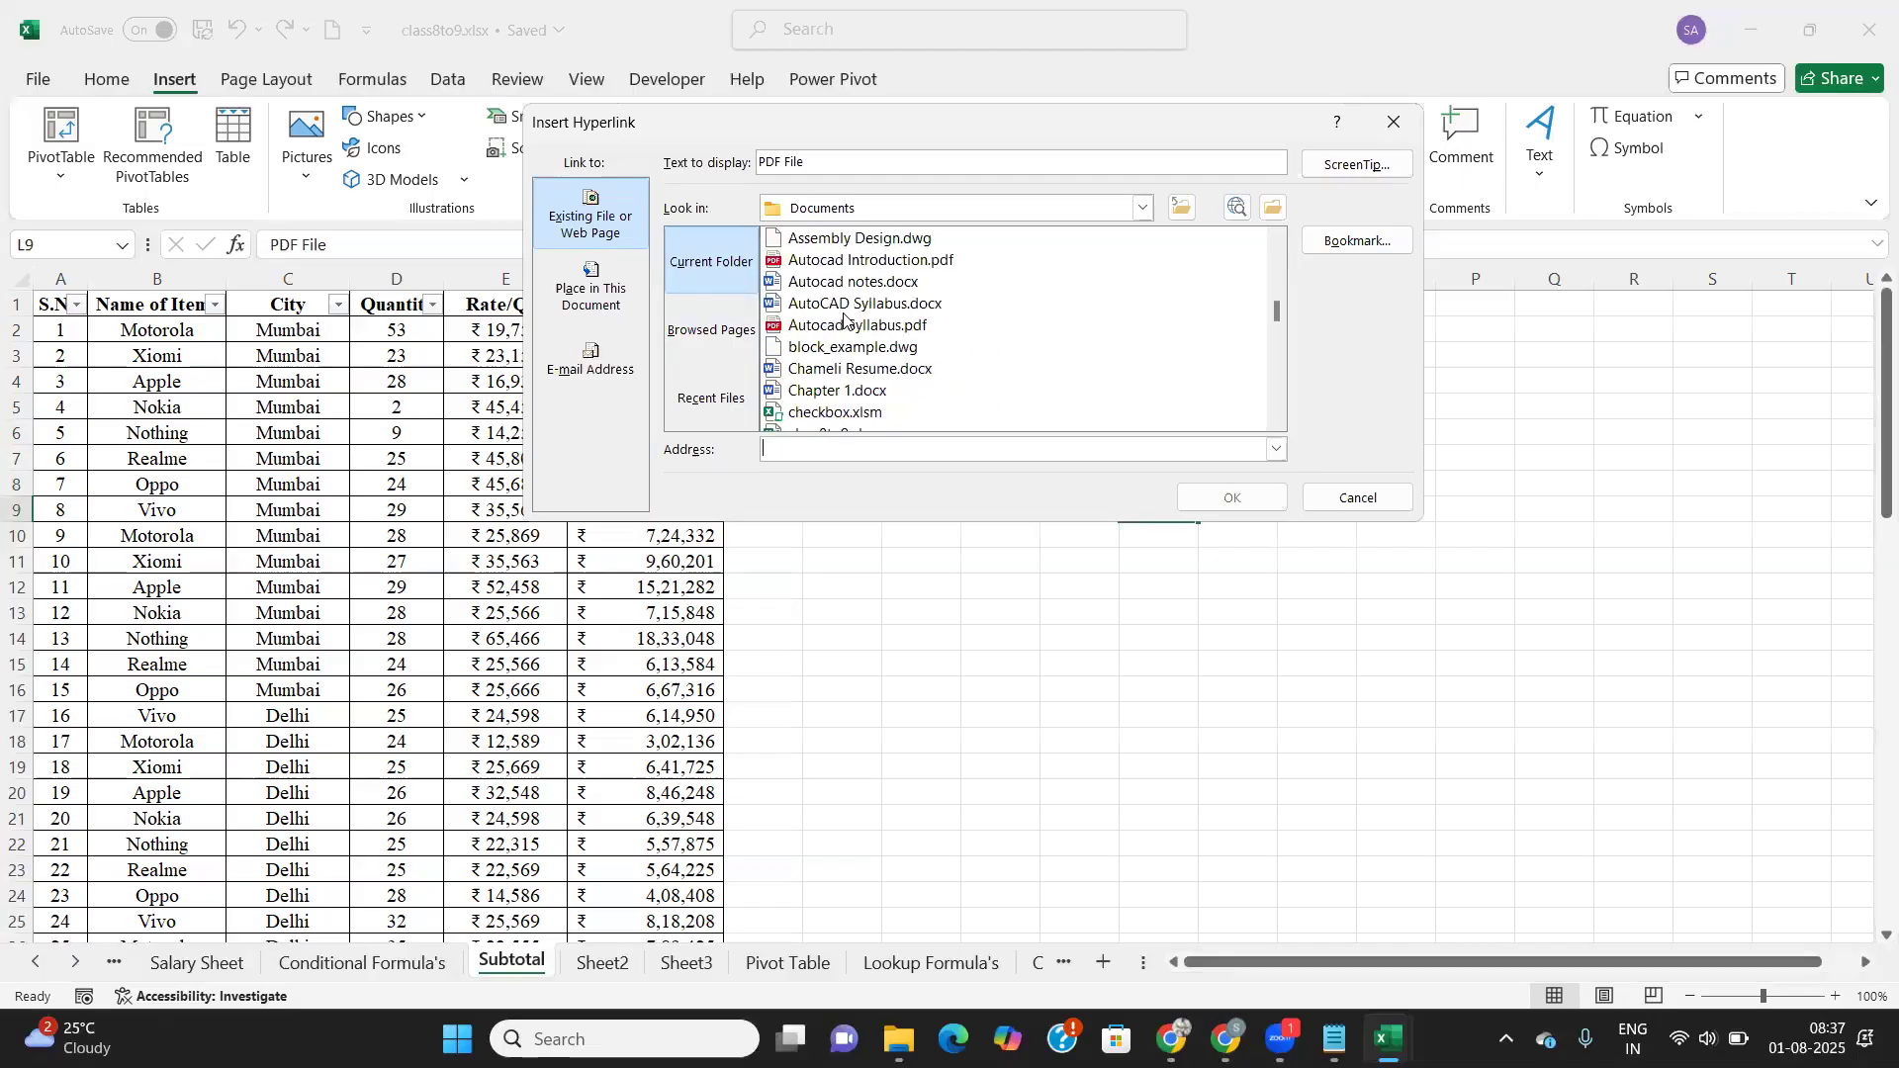
{"action": "left_click", "coordinate": [856, 261]}
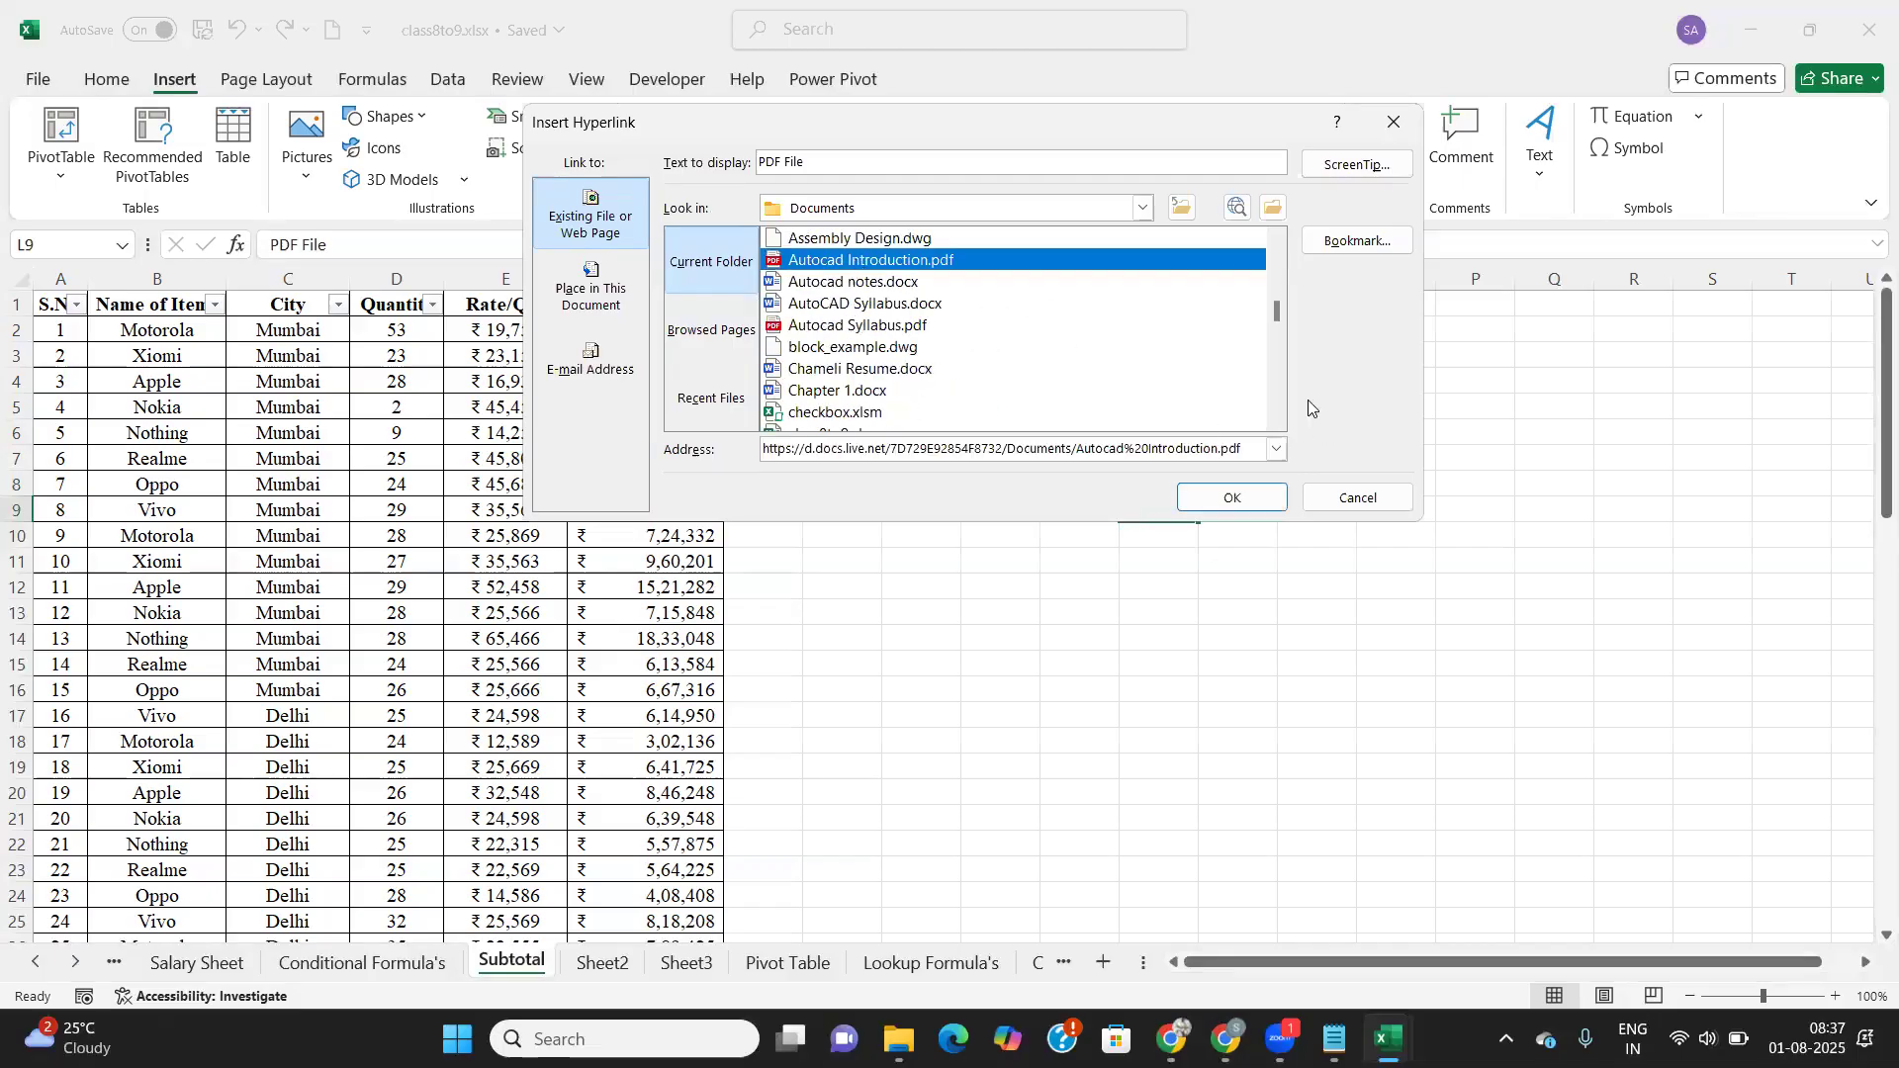
{"action": "left_click", "coordinate": [1231, 497]}
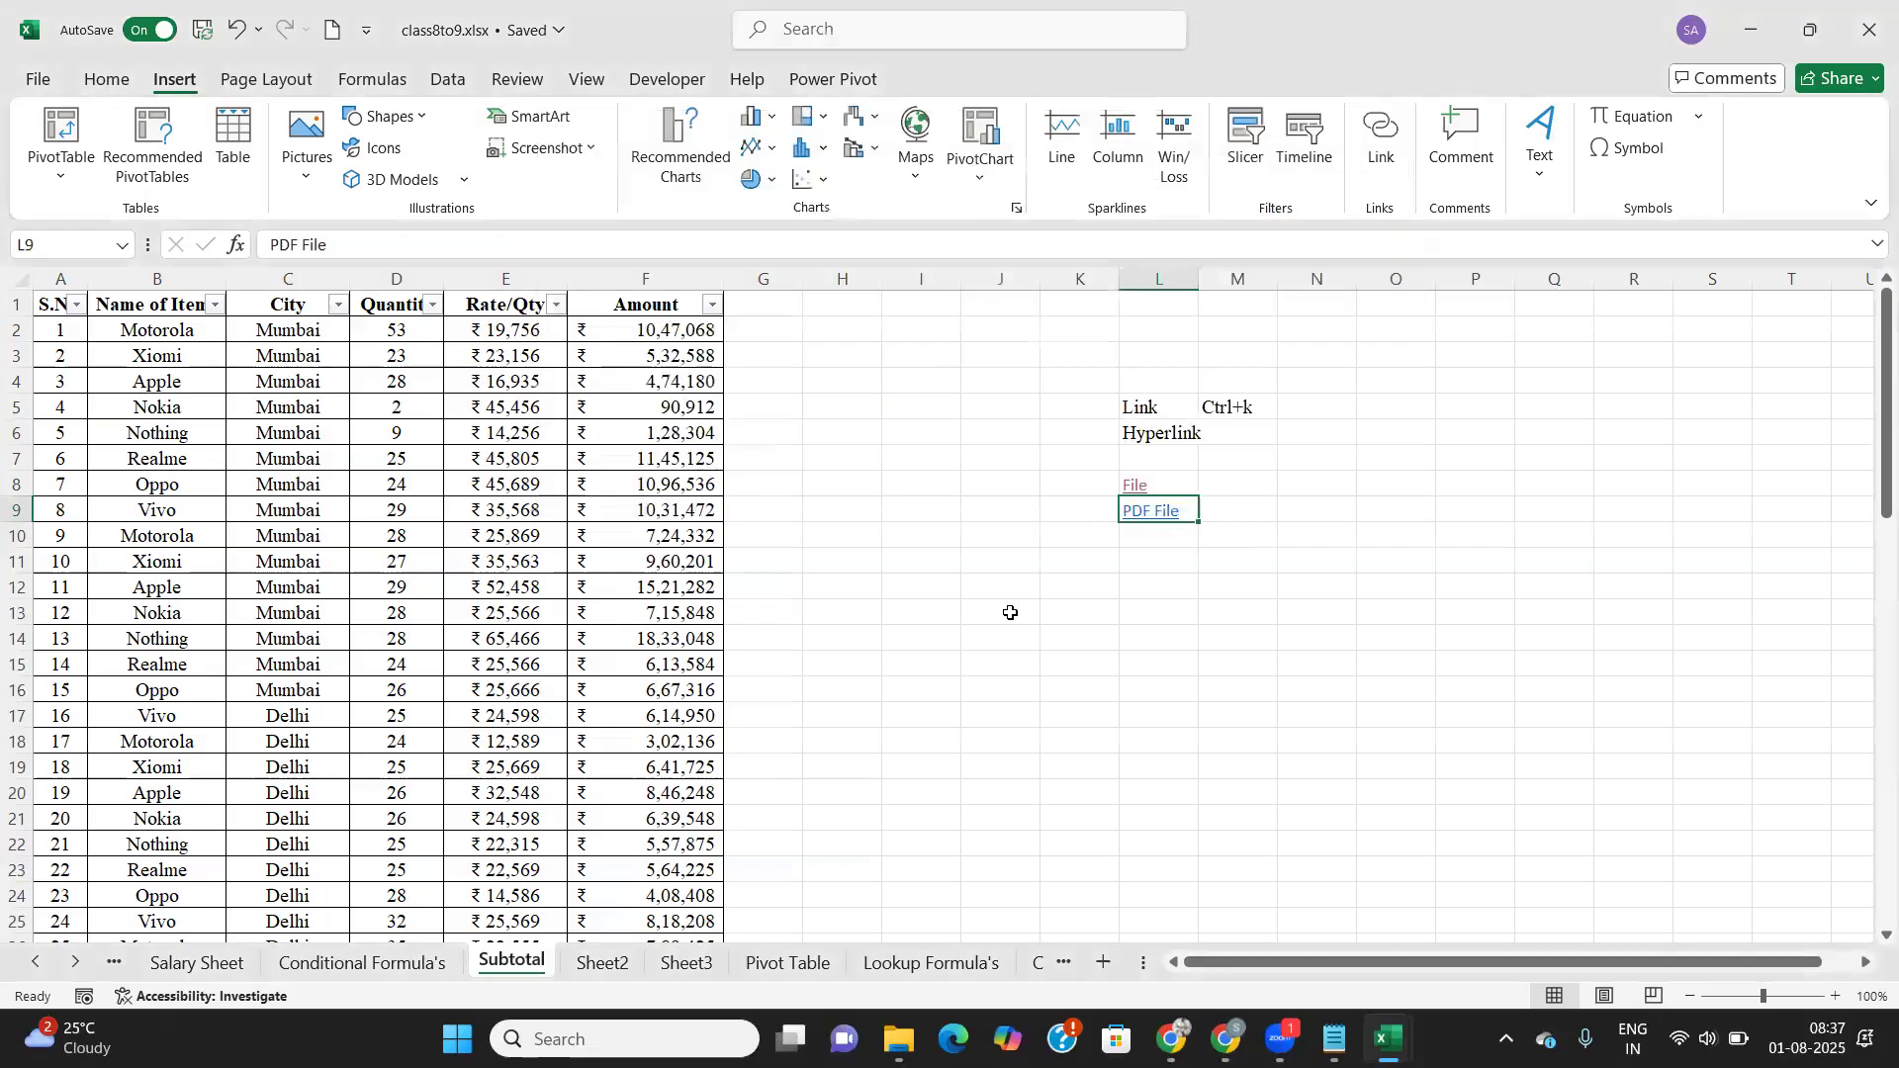
{"action": "left_click", "coordinate": [1157, 513]}
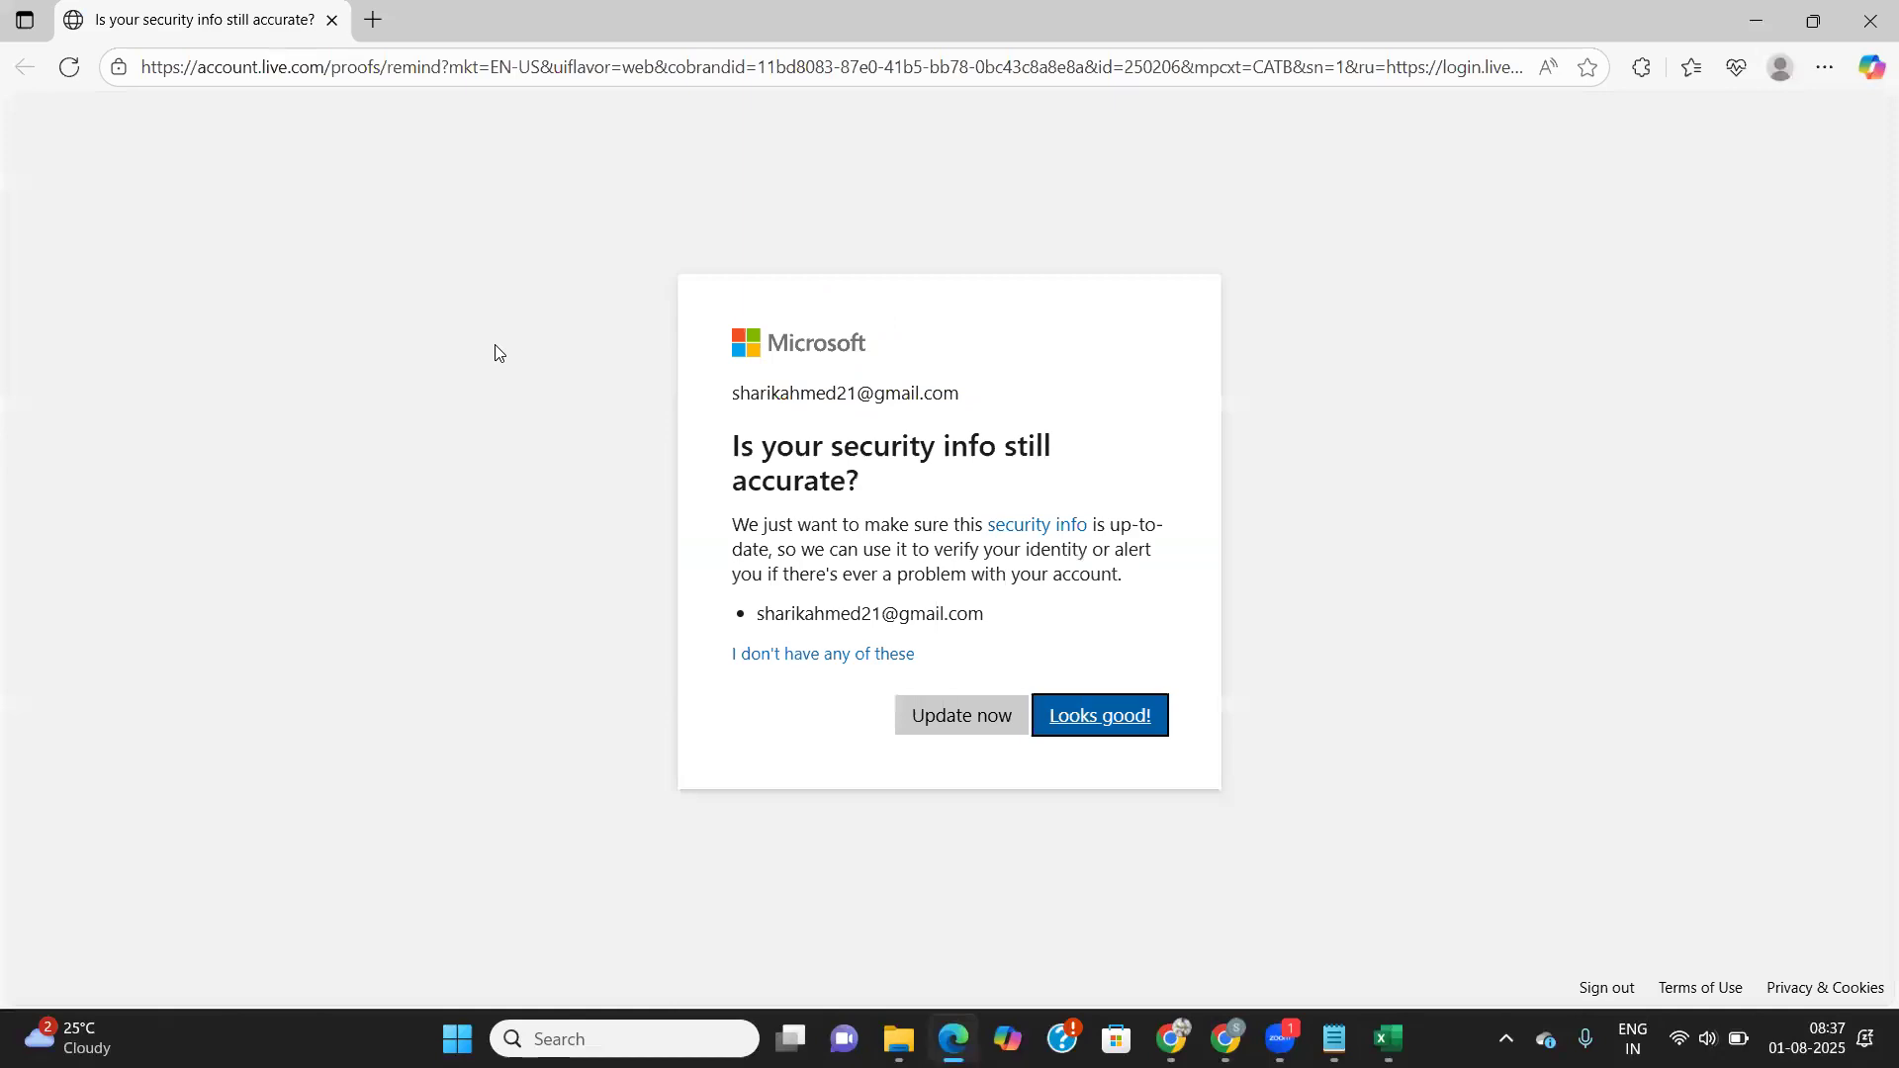
{"action": "left_click", "coordinate": [1859, 39]}
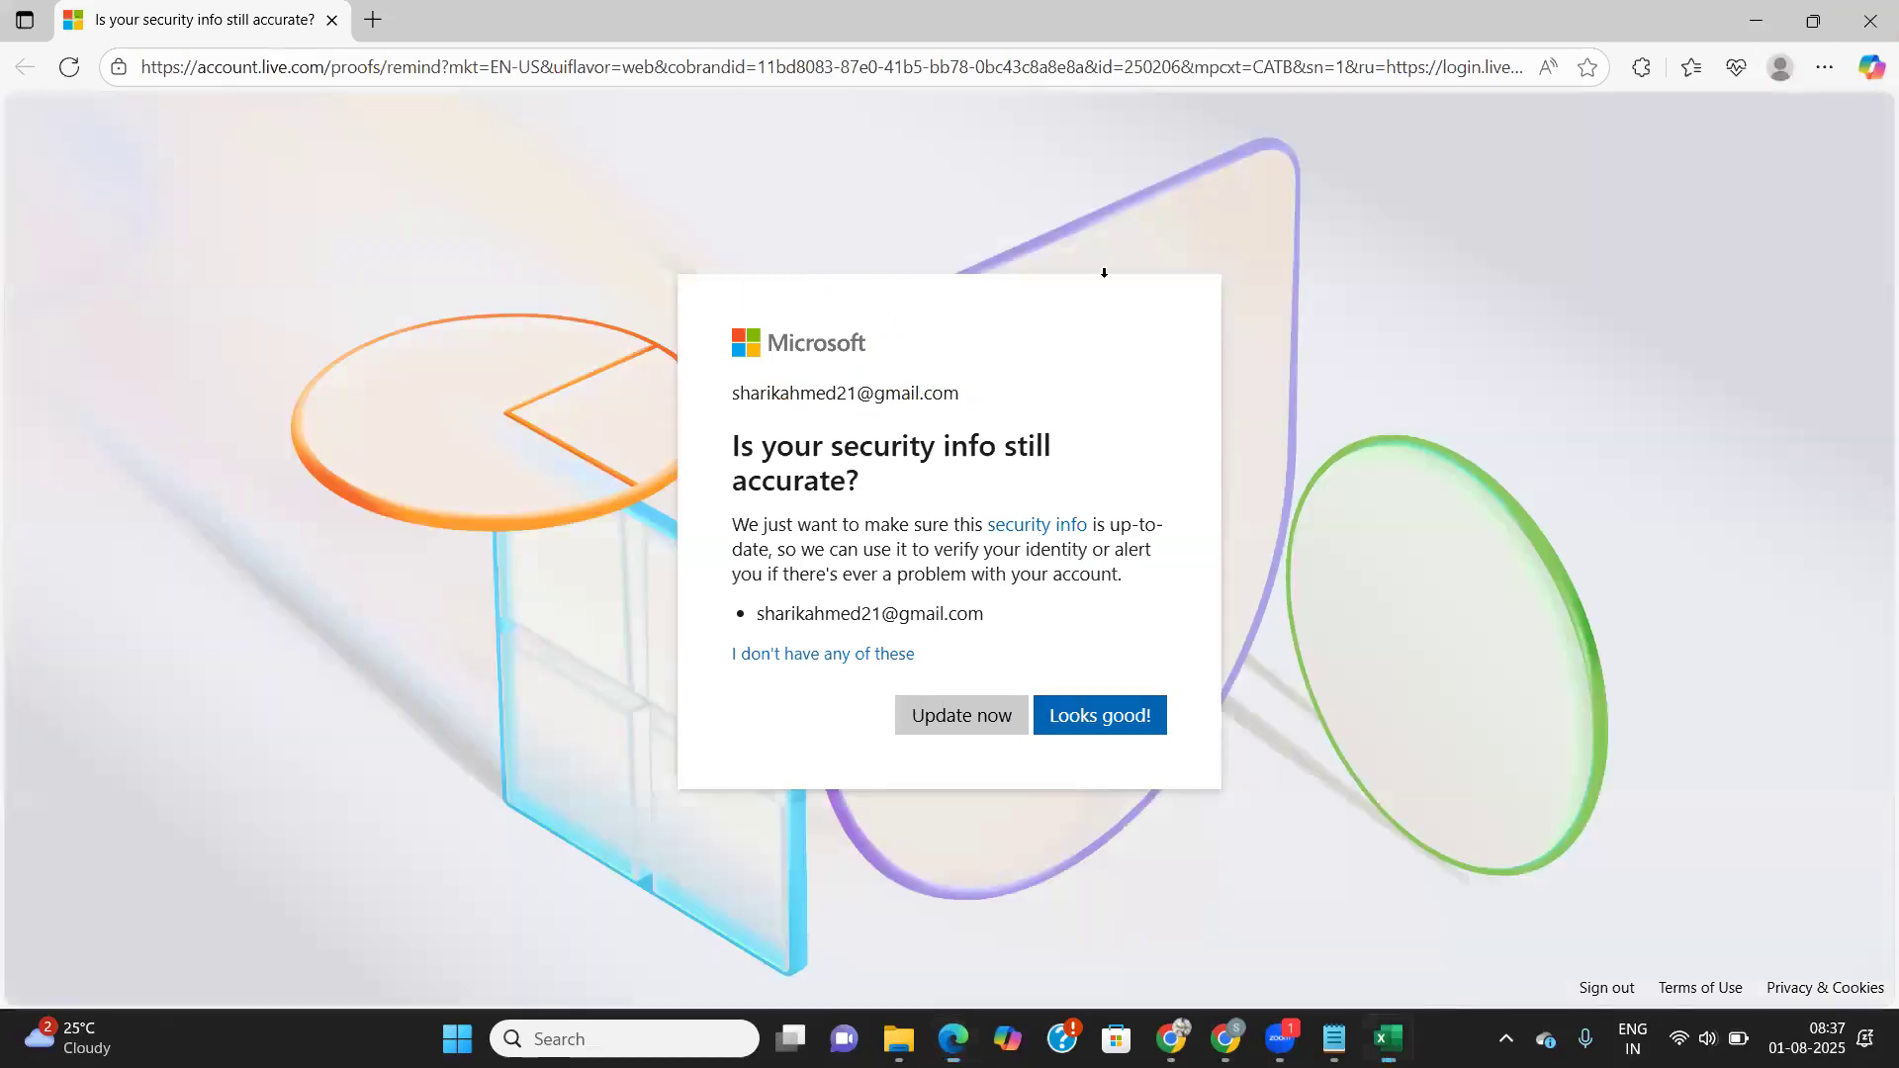
{"action": "left_click", "coordinate": [1154, 551]}
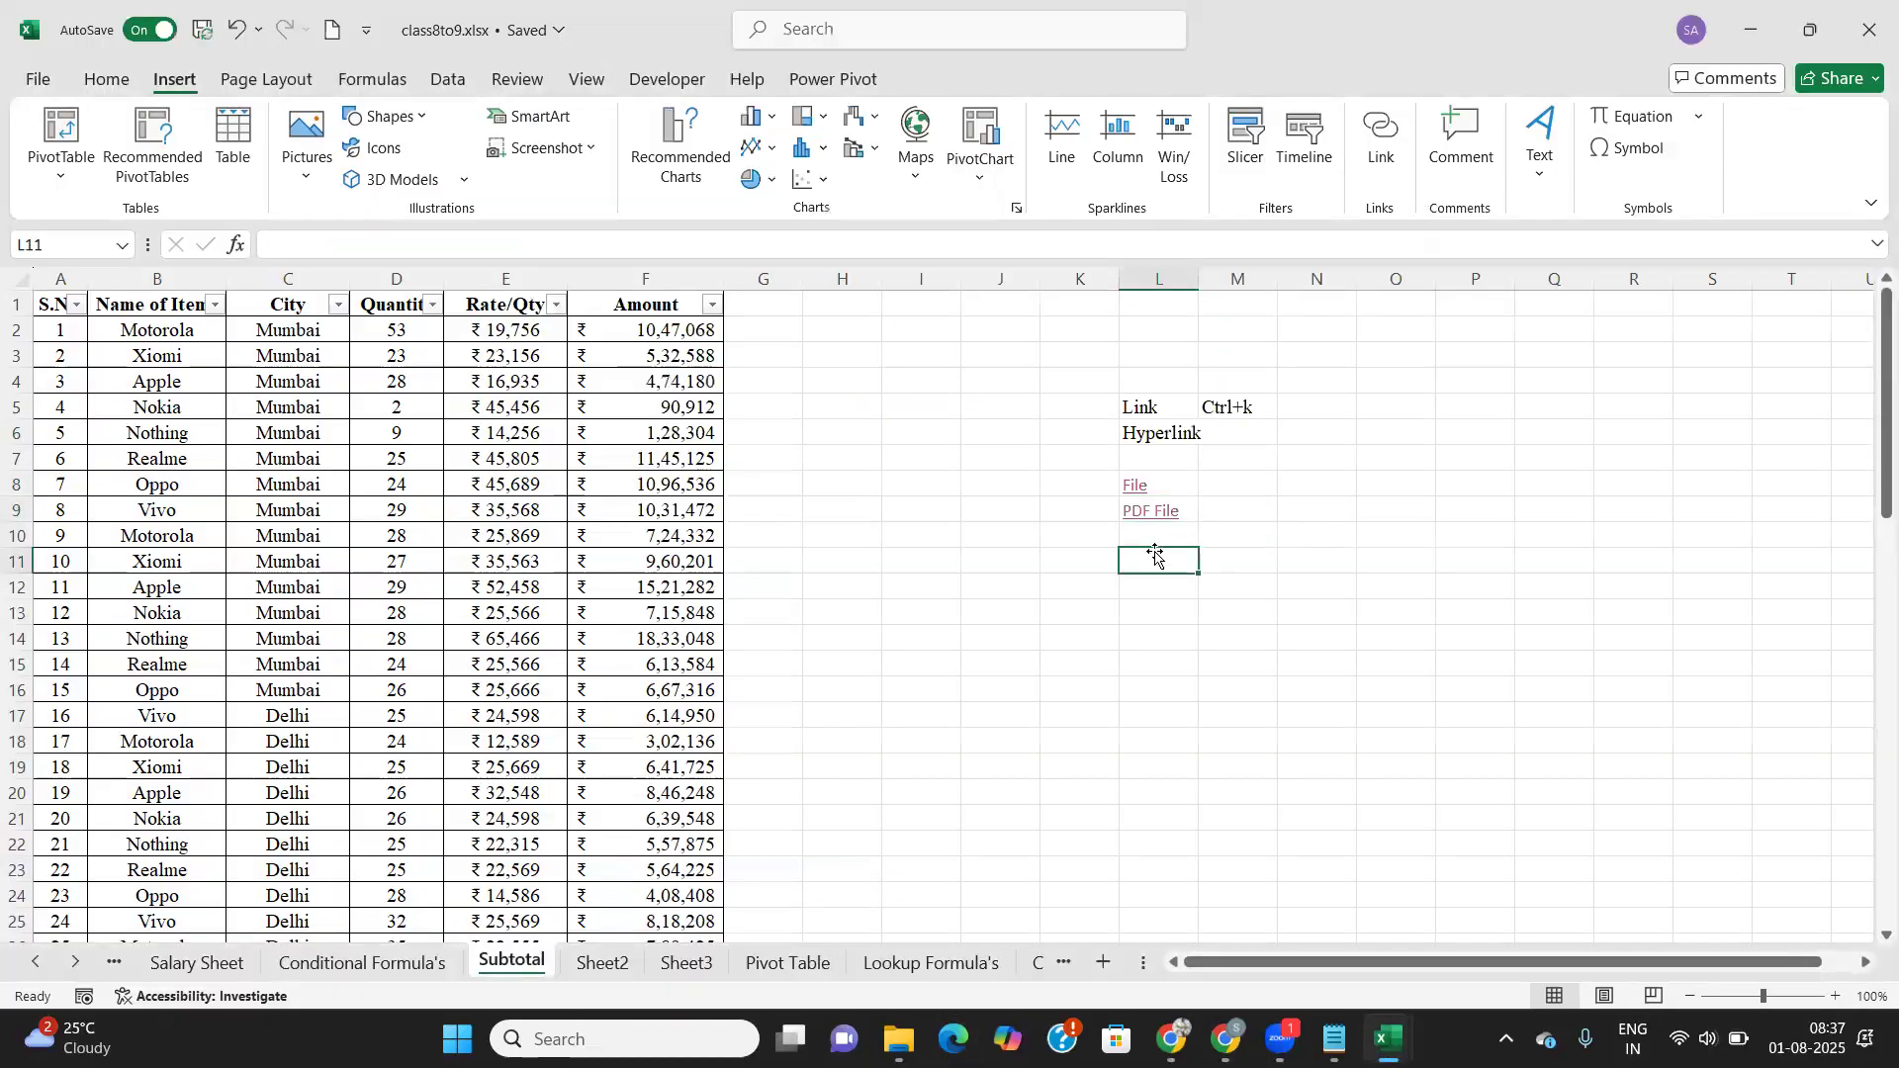
{"action": "left_click", "coordinate": [1148, 539]}
{"action": "left_click", "coordinate": [1153, 563]}
{"action": "type", "text": "=hy"}
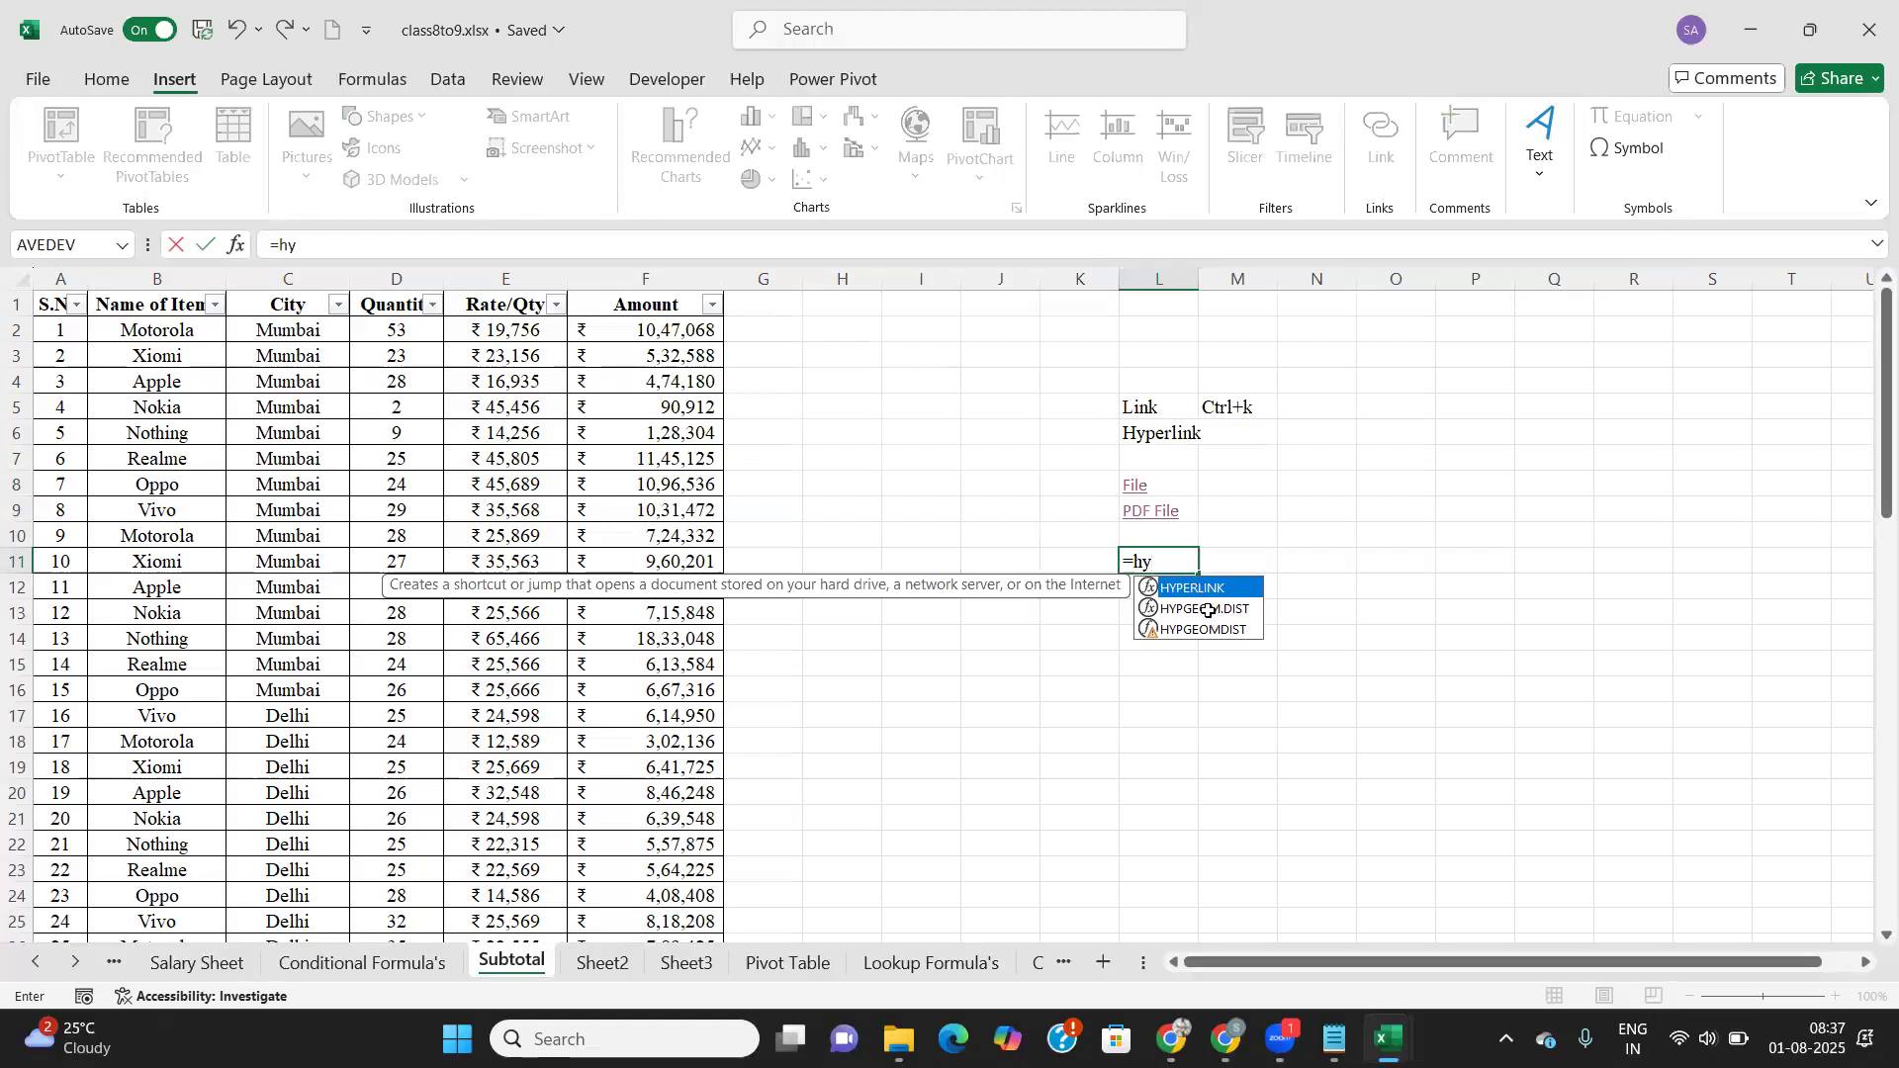
{"action": "key", "text": "Tab"}
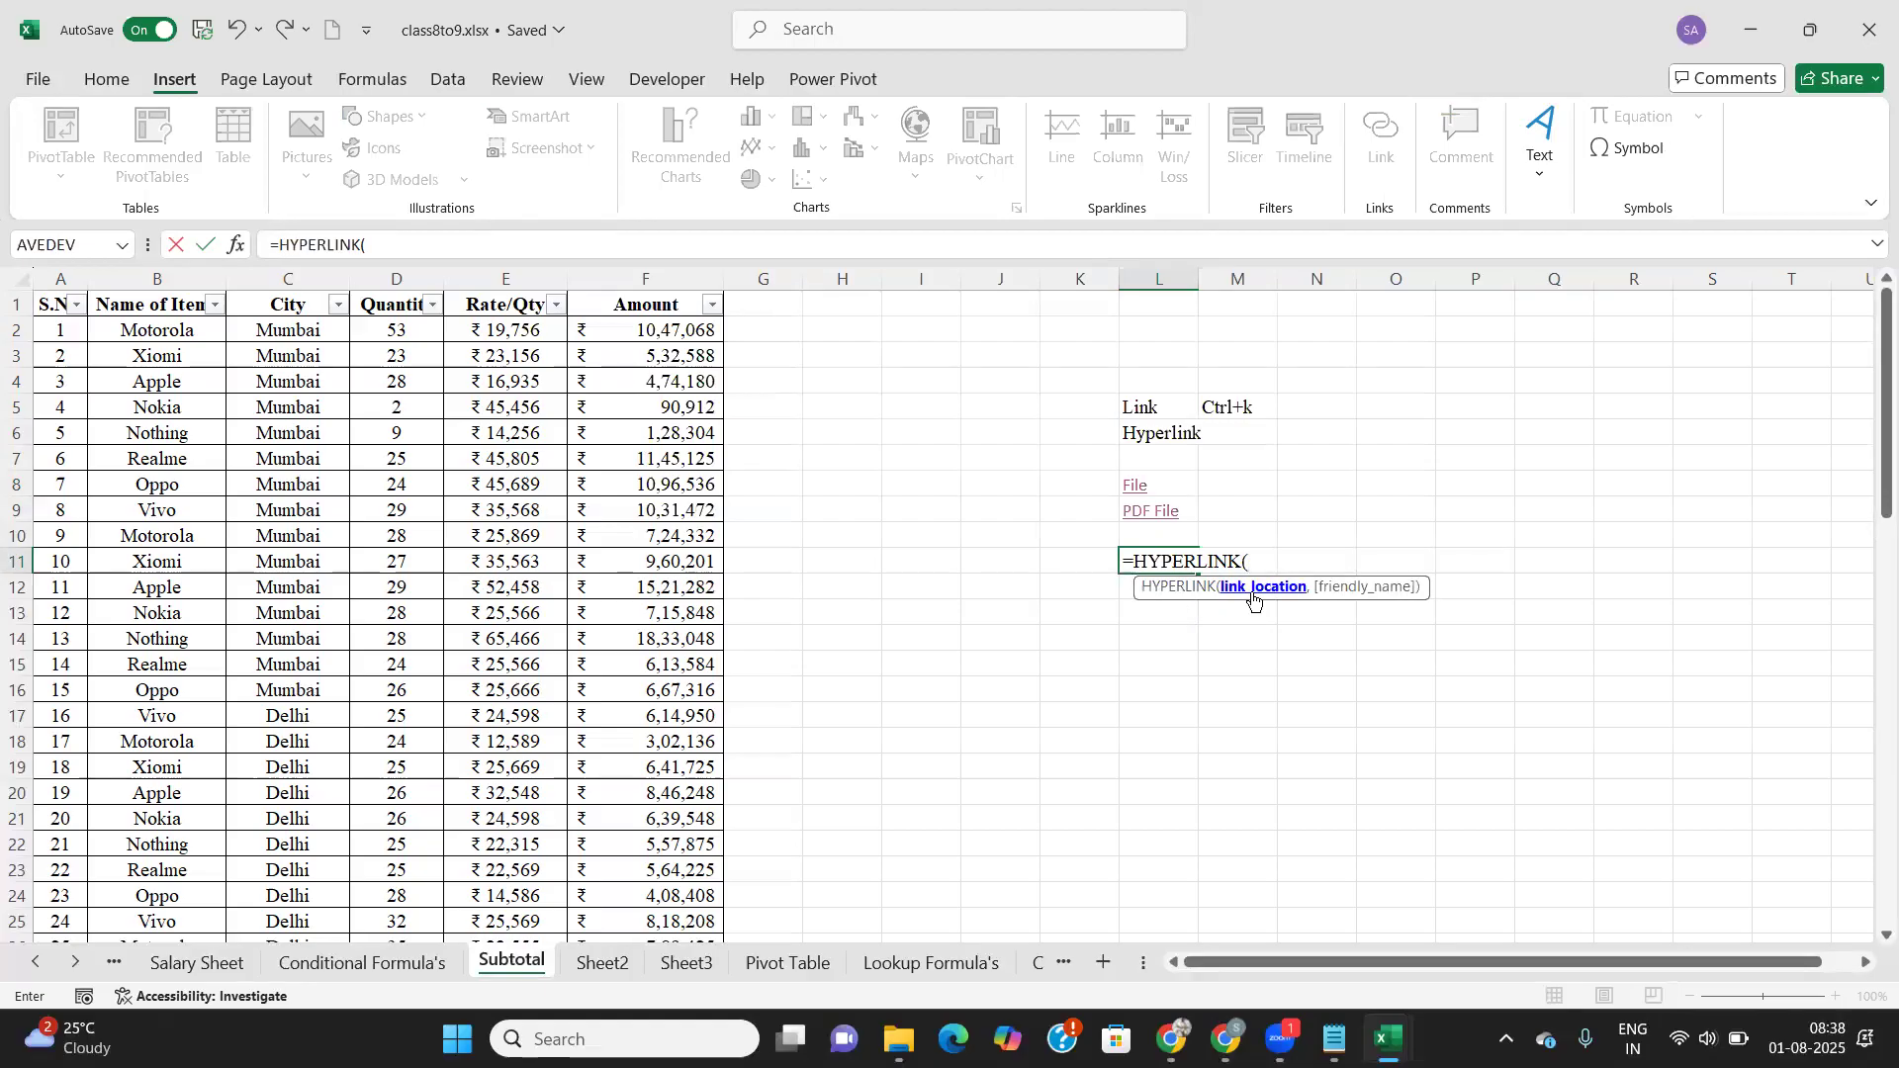
{"action": "type", "text": "\"https://www."}
{"action": "type", "text": "google.v"}
{"action": "key", "text": "BackSpace"}
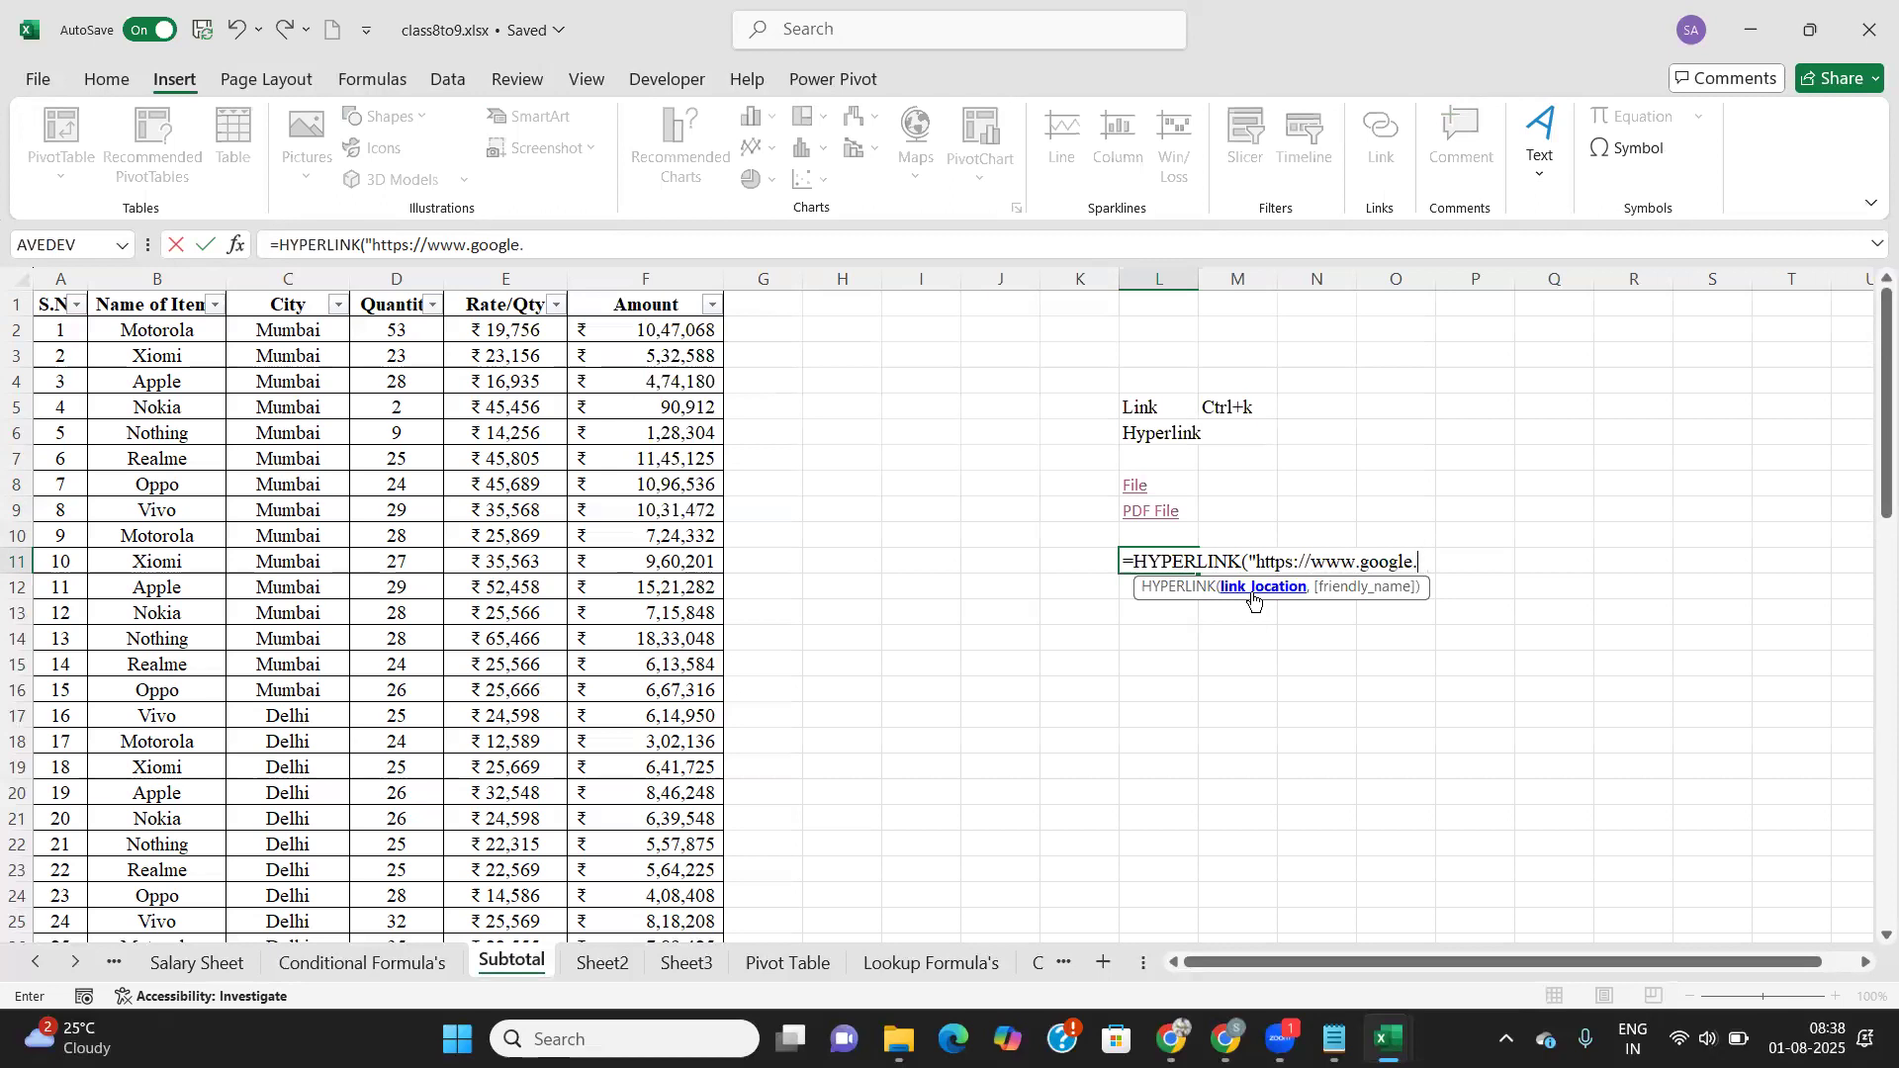
{"action": "type", "text": "com\","}
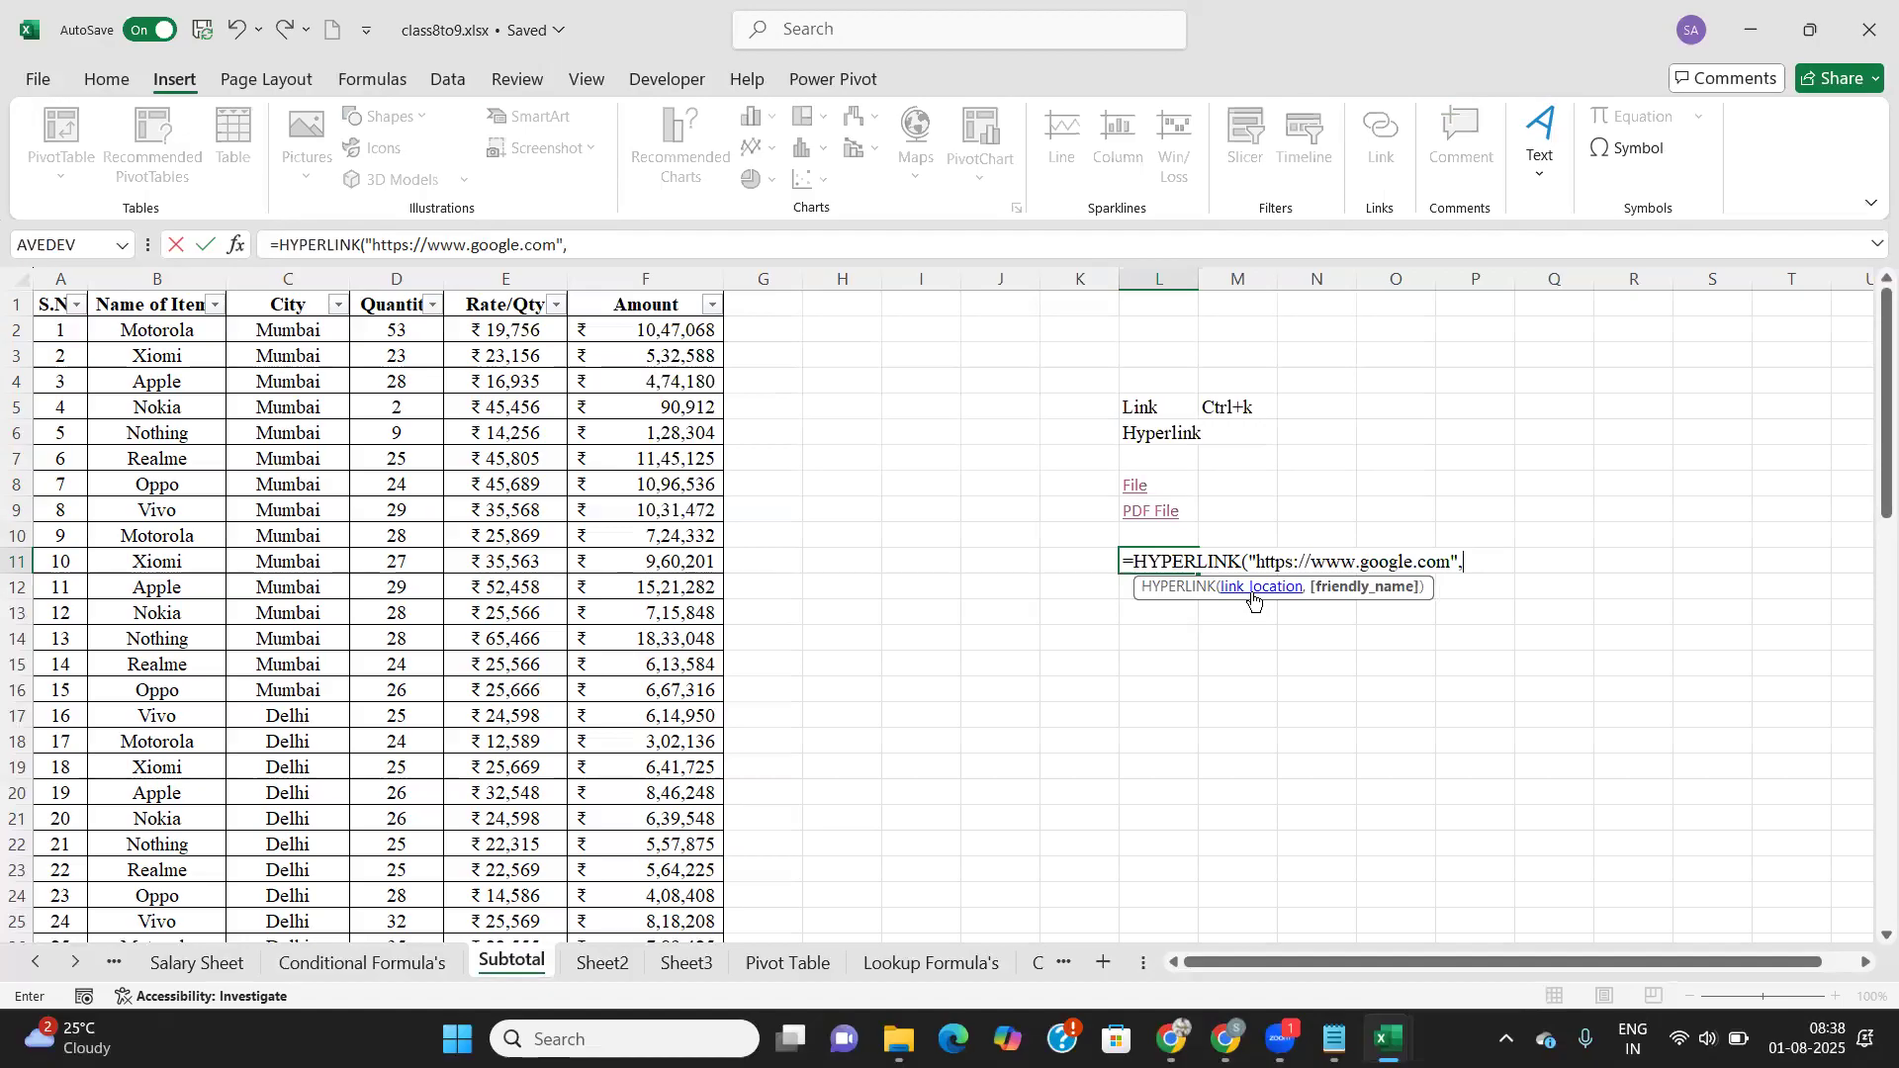
{"action": "type", "text": "\"Google\")"}
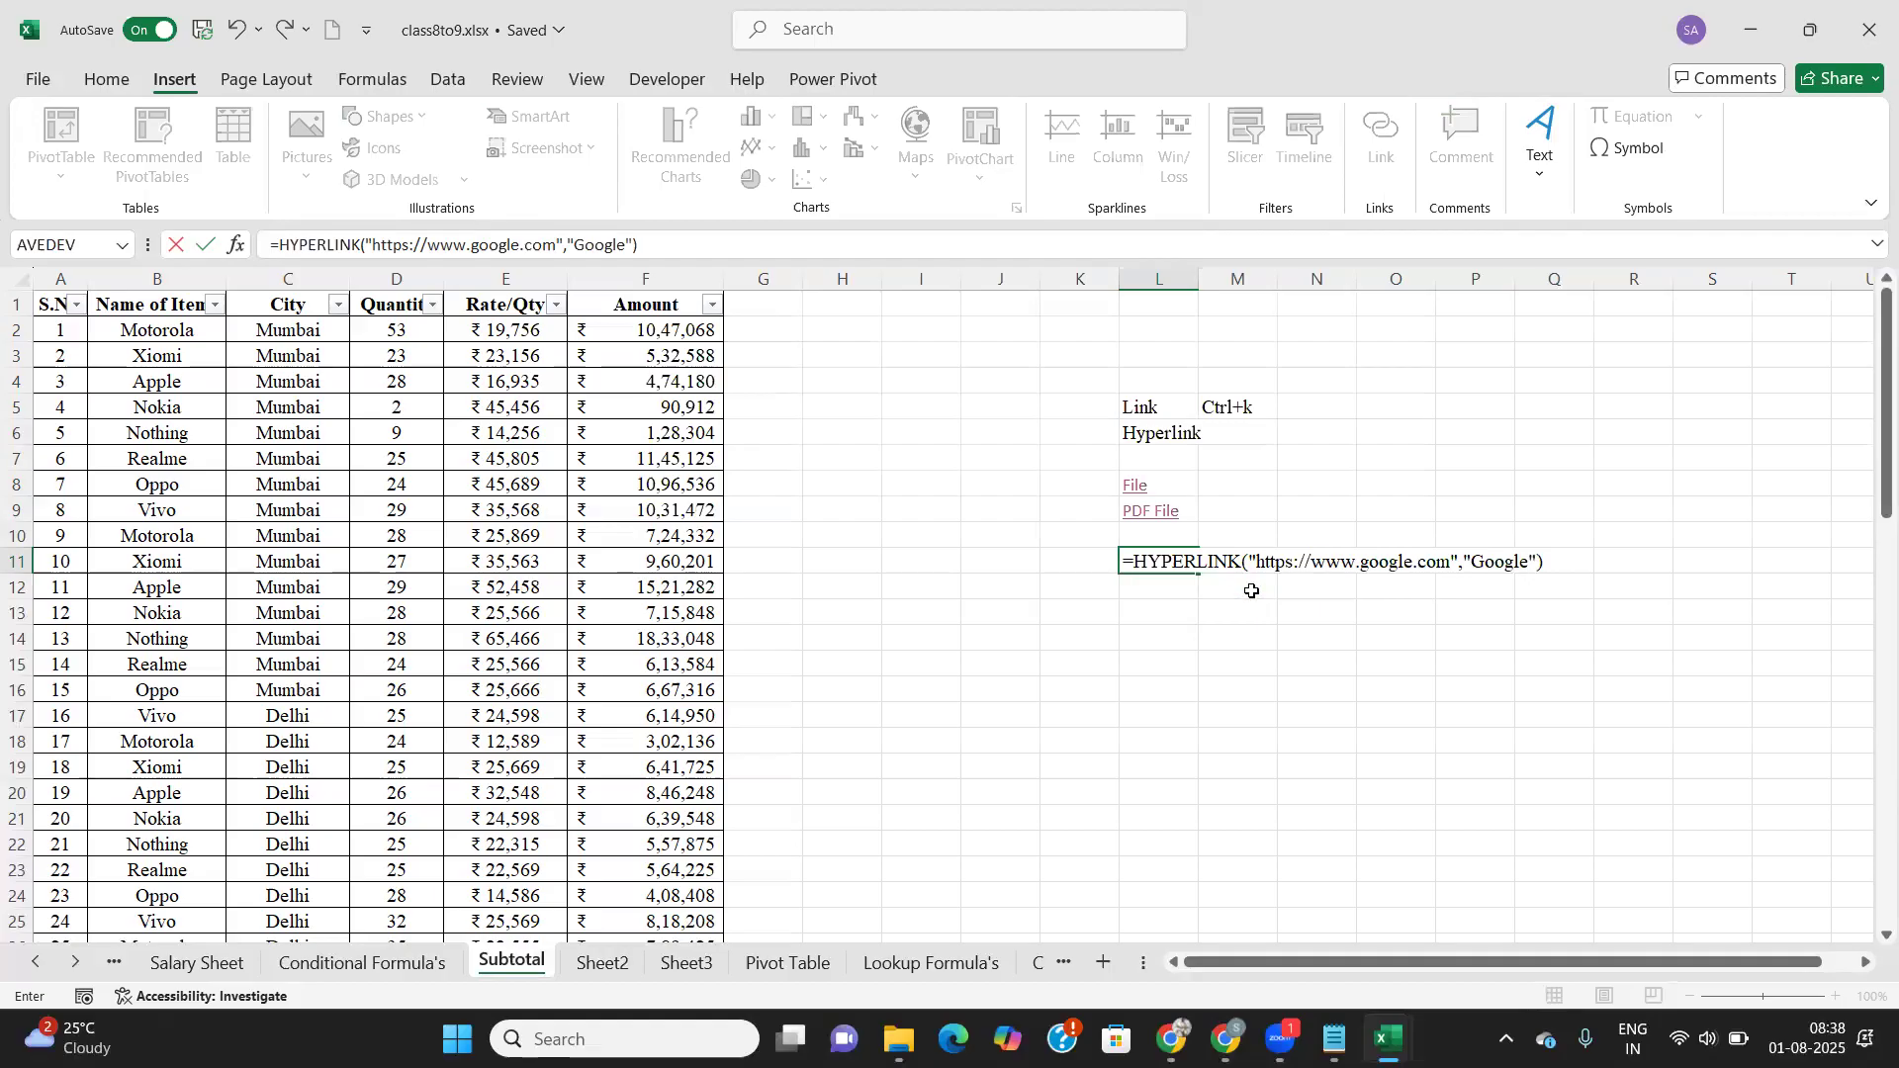
{"action": "key", "text": "Return"}
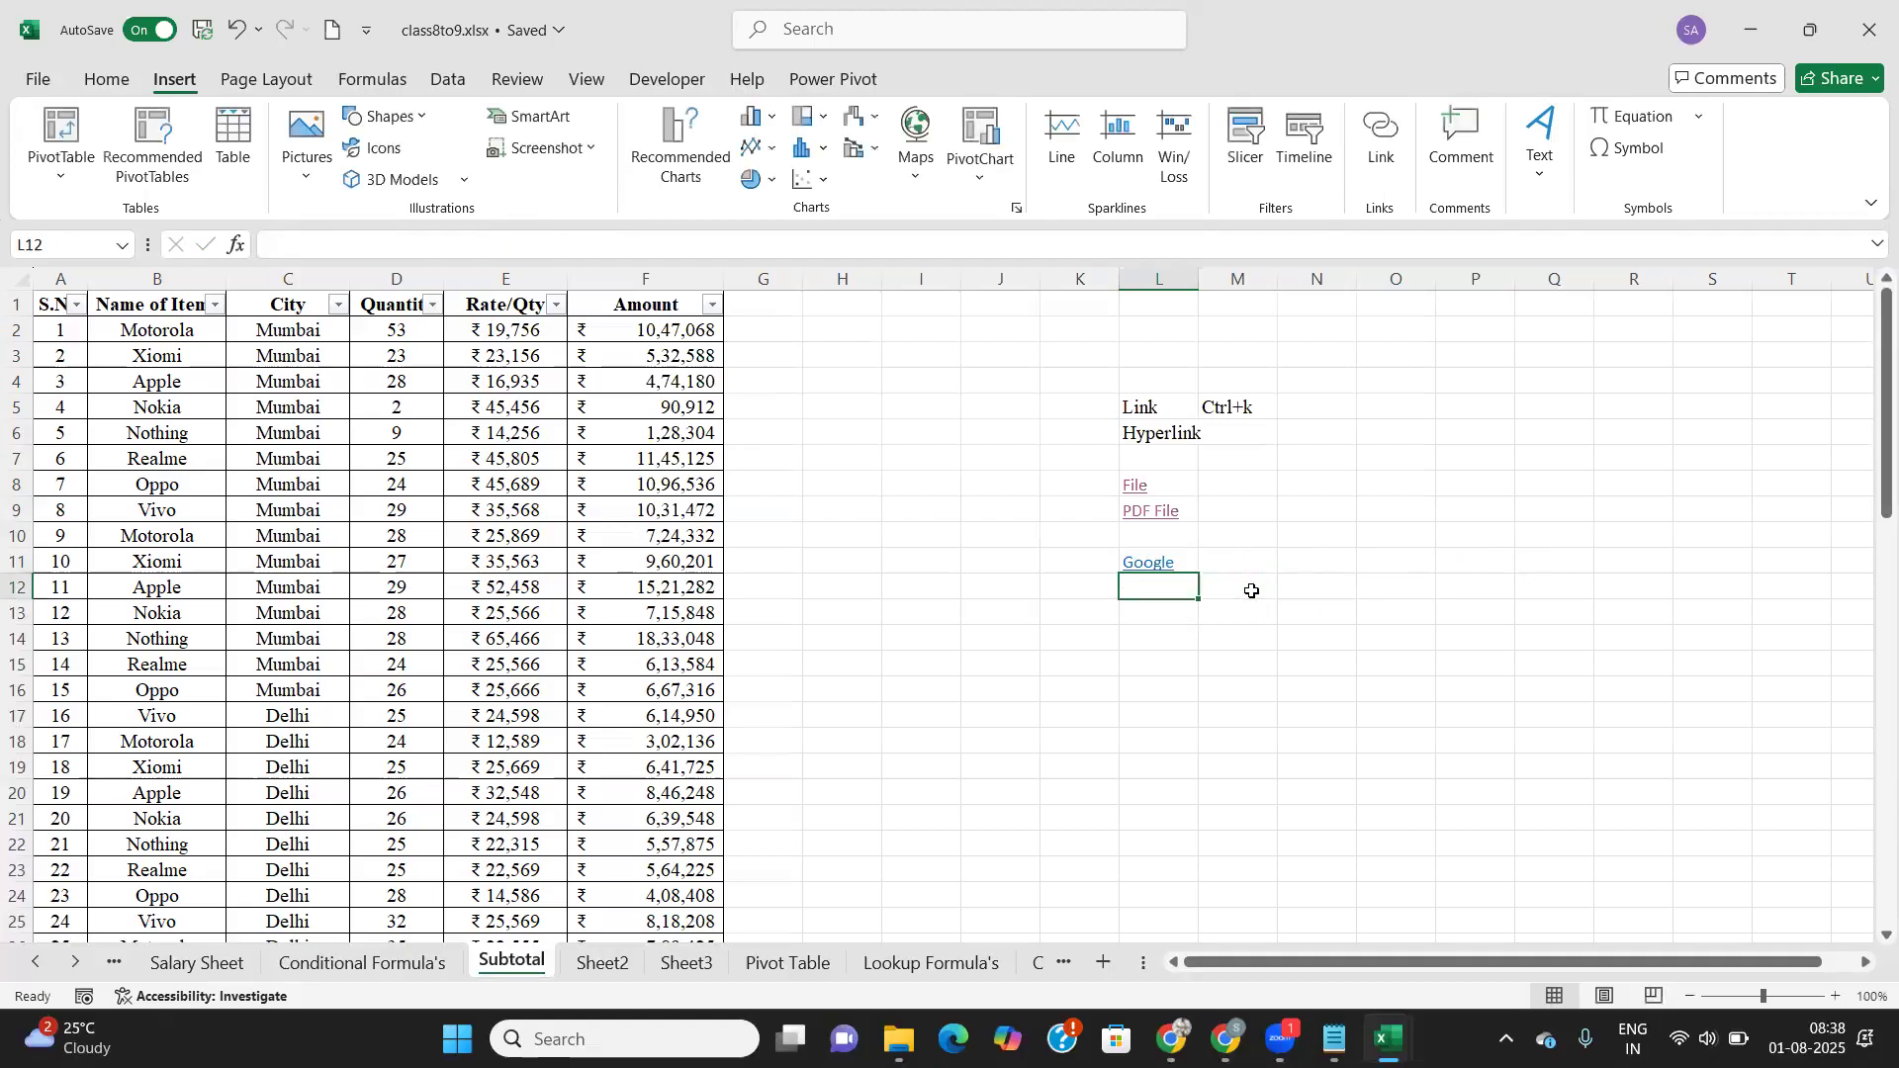
Step: Follow the Google link in L11 to test it, close the browser window, and select cell L13
{"action": "left_click", "coordinate": [1159, 562]}
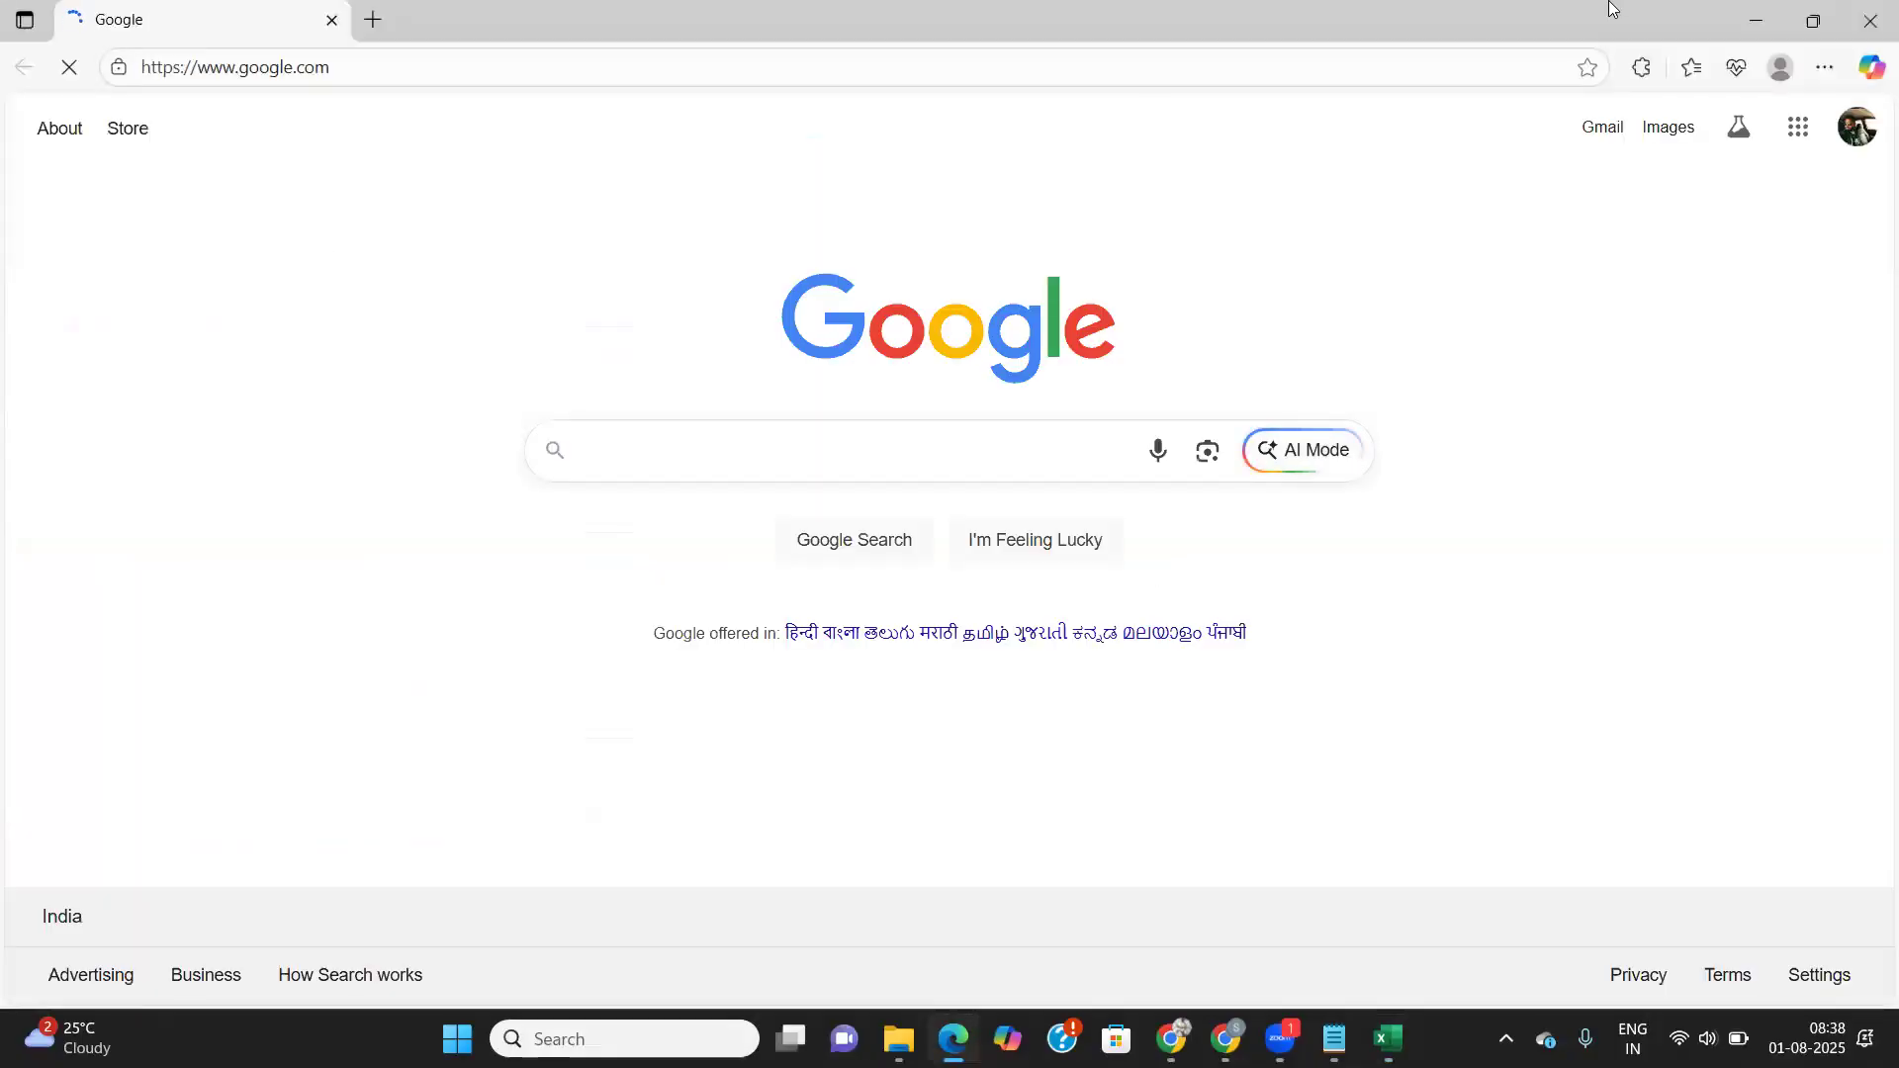
{"action": "left_click", "coordinate": [1869, 20]}
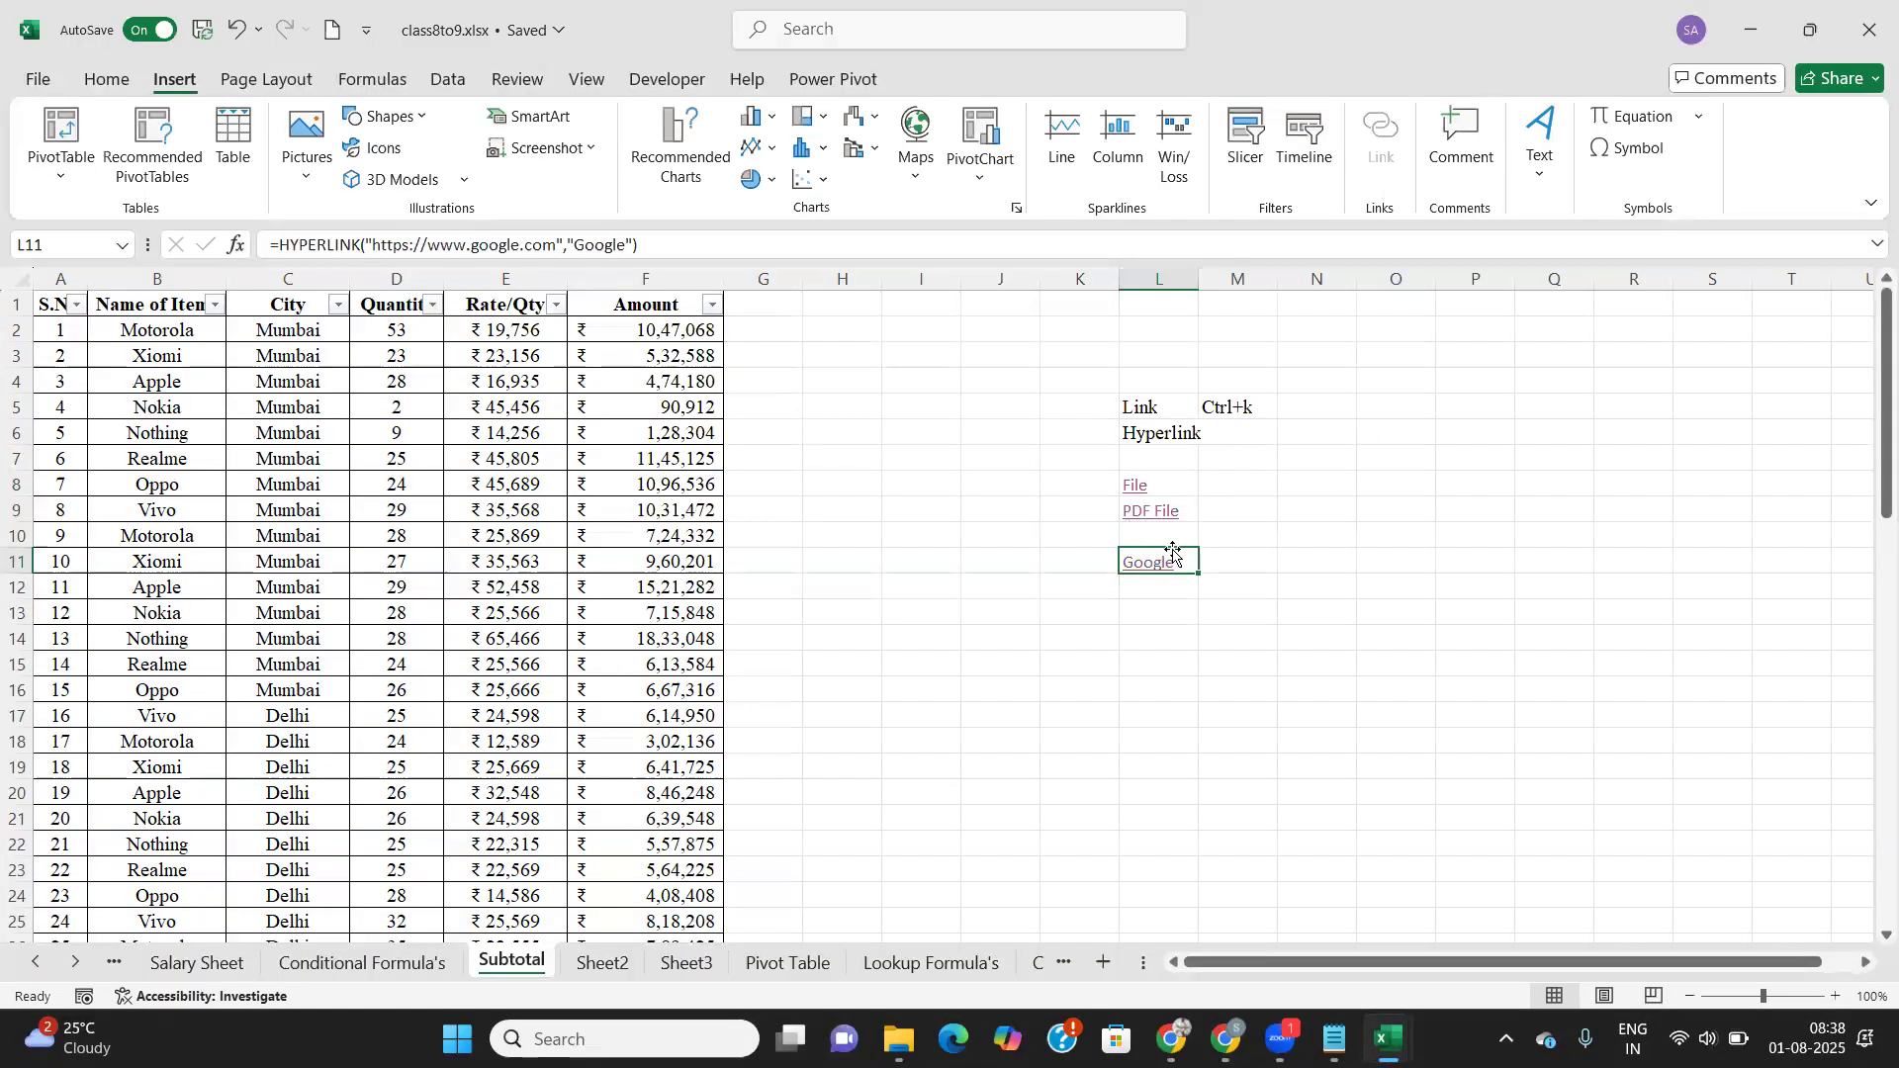
{"action": "left_click", "coordinate": [1149, 609]}
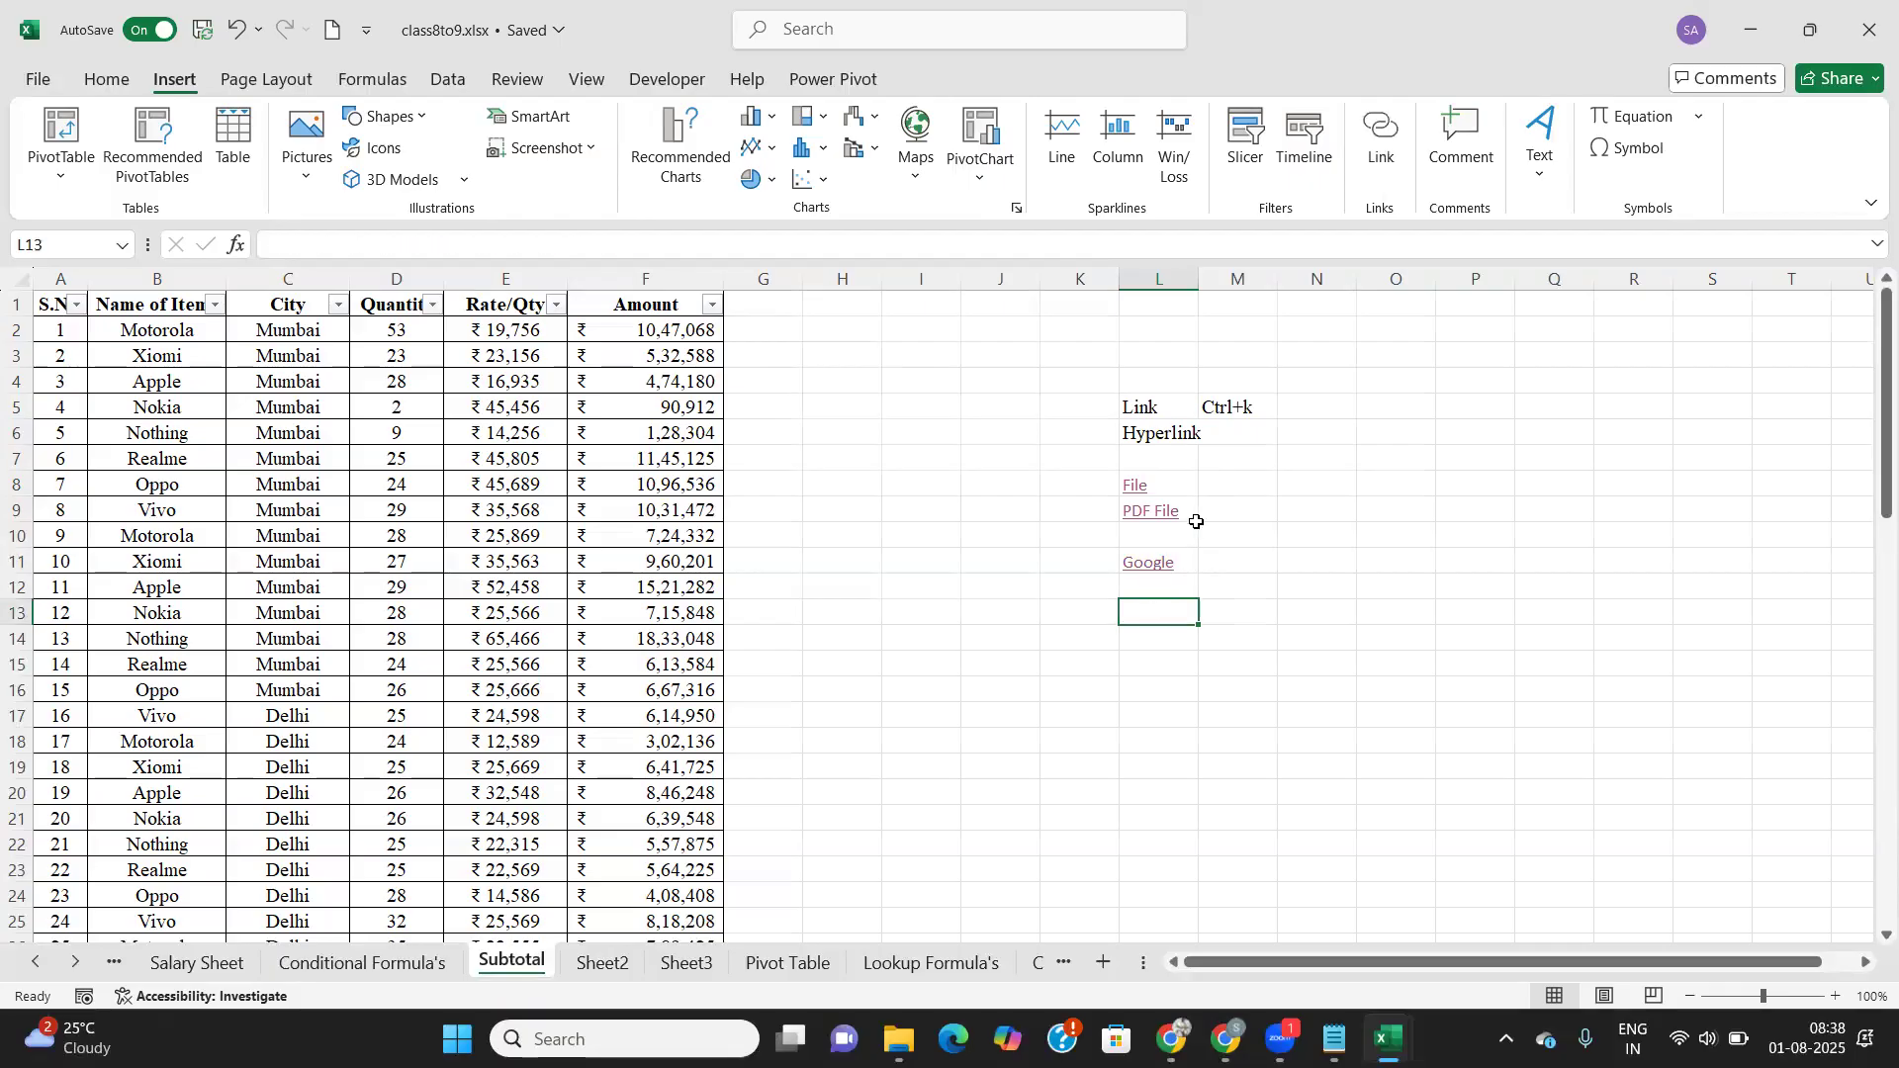
Step: Post the comment "Add comment" on cell M5 and display it on the sheet
{"action": "left_click", "coordinate": [1252, 406]}
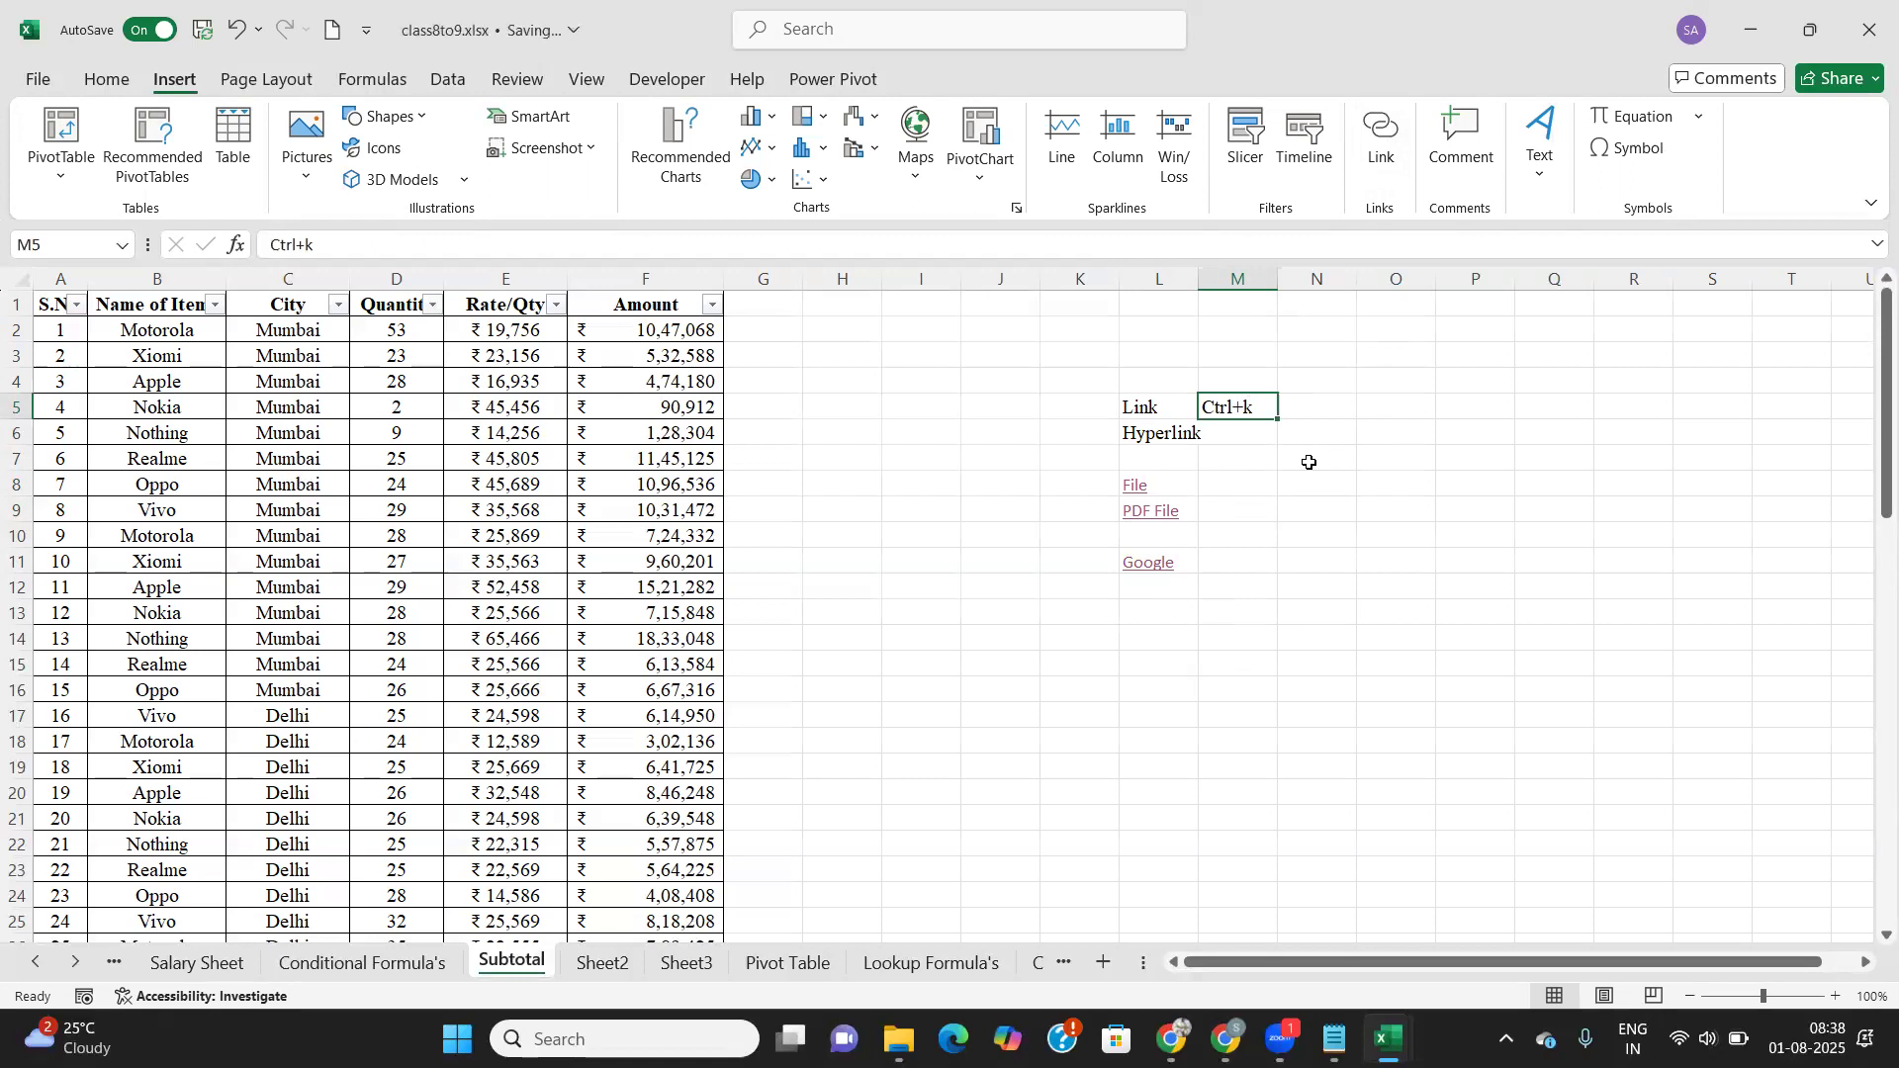
{"action": "left_click", "coordinate": [1446, 146]}
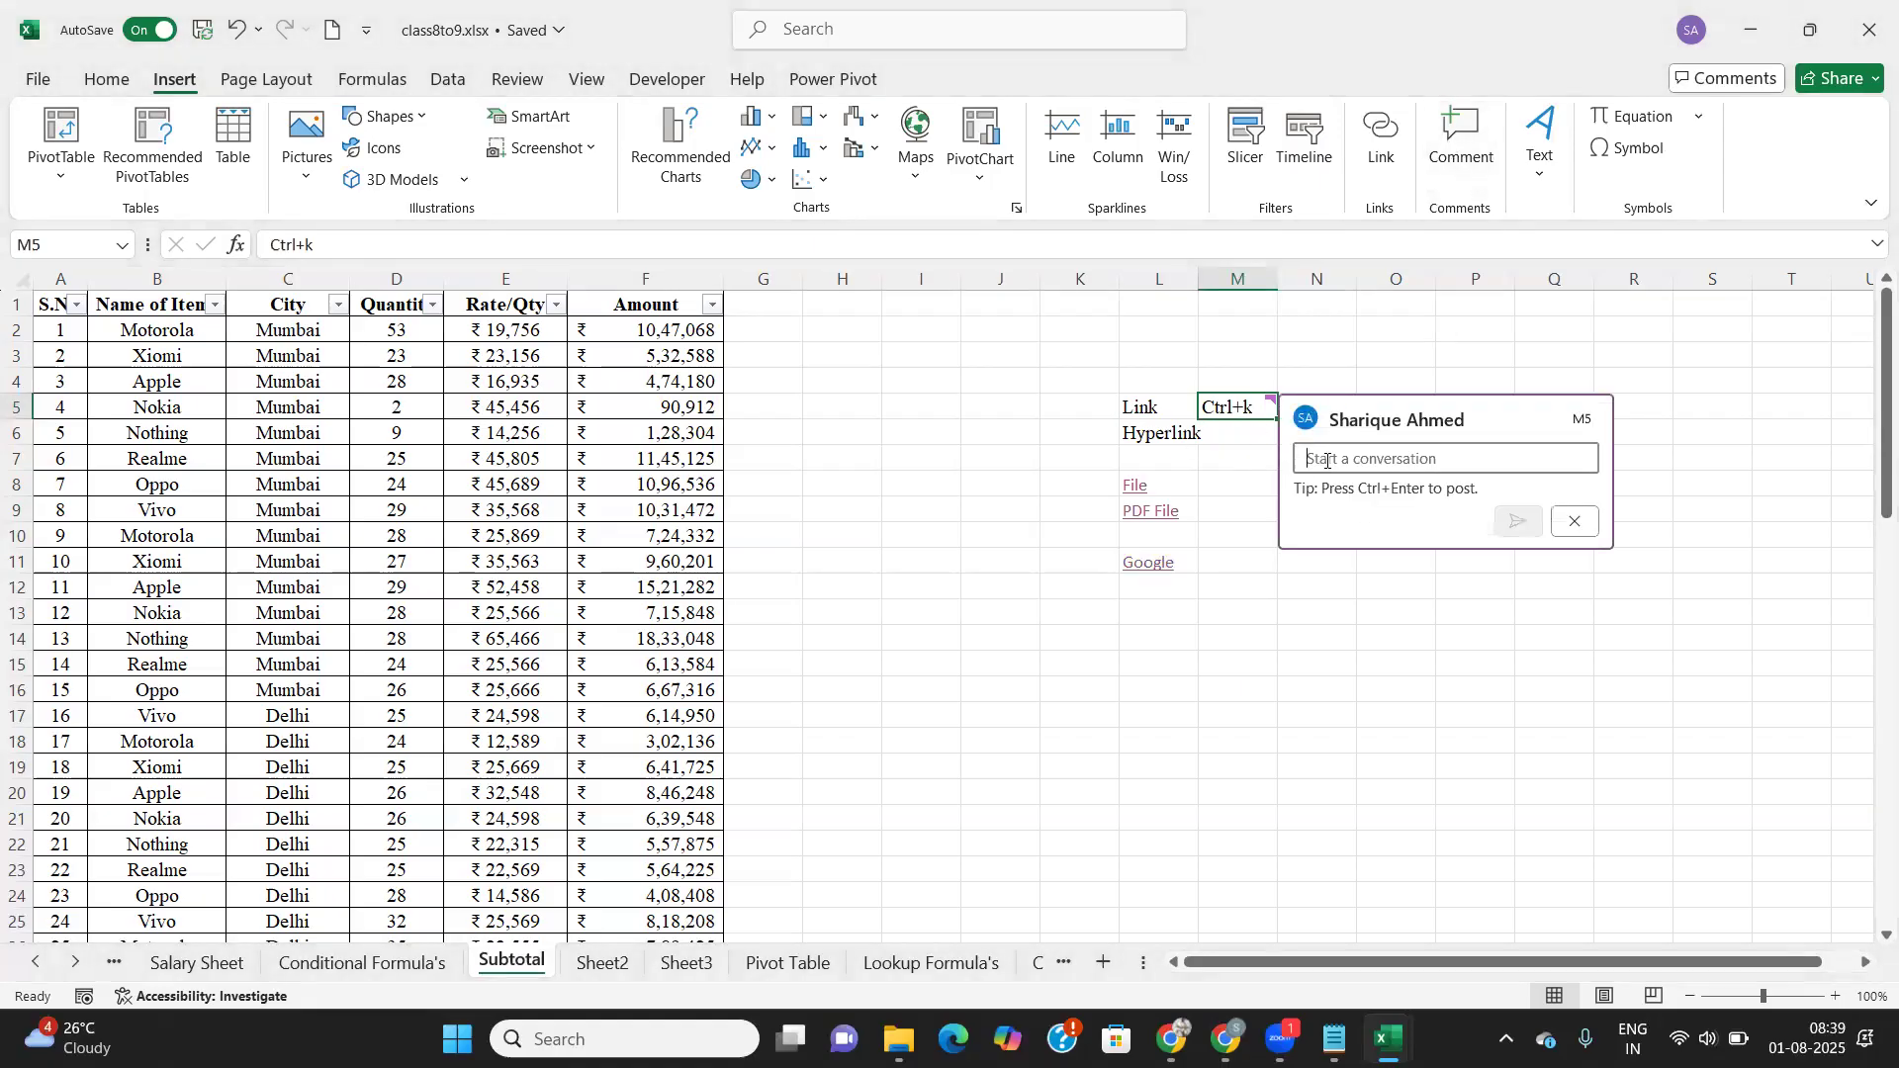
{"action": "type", "text": "Add"}
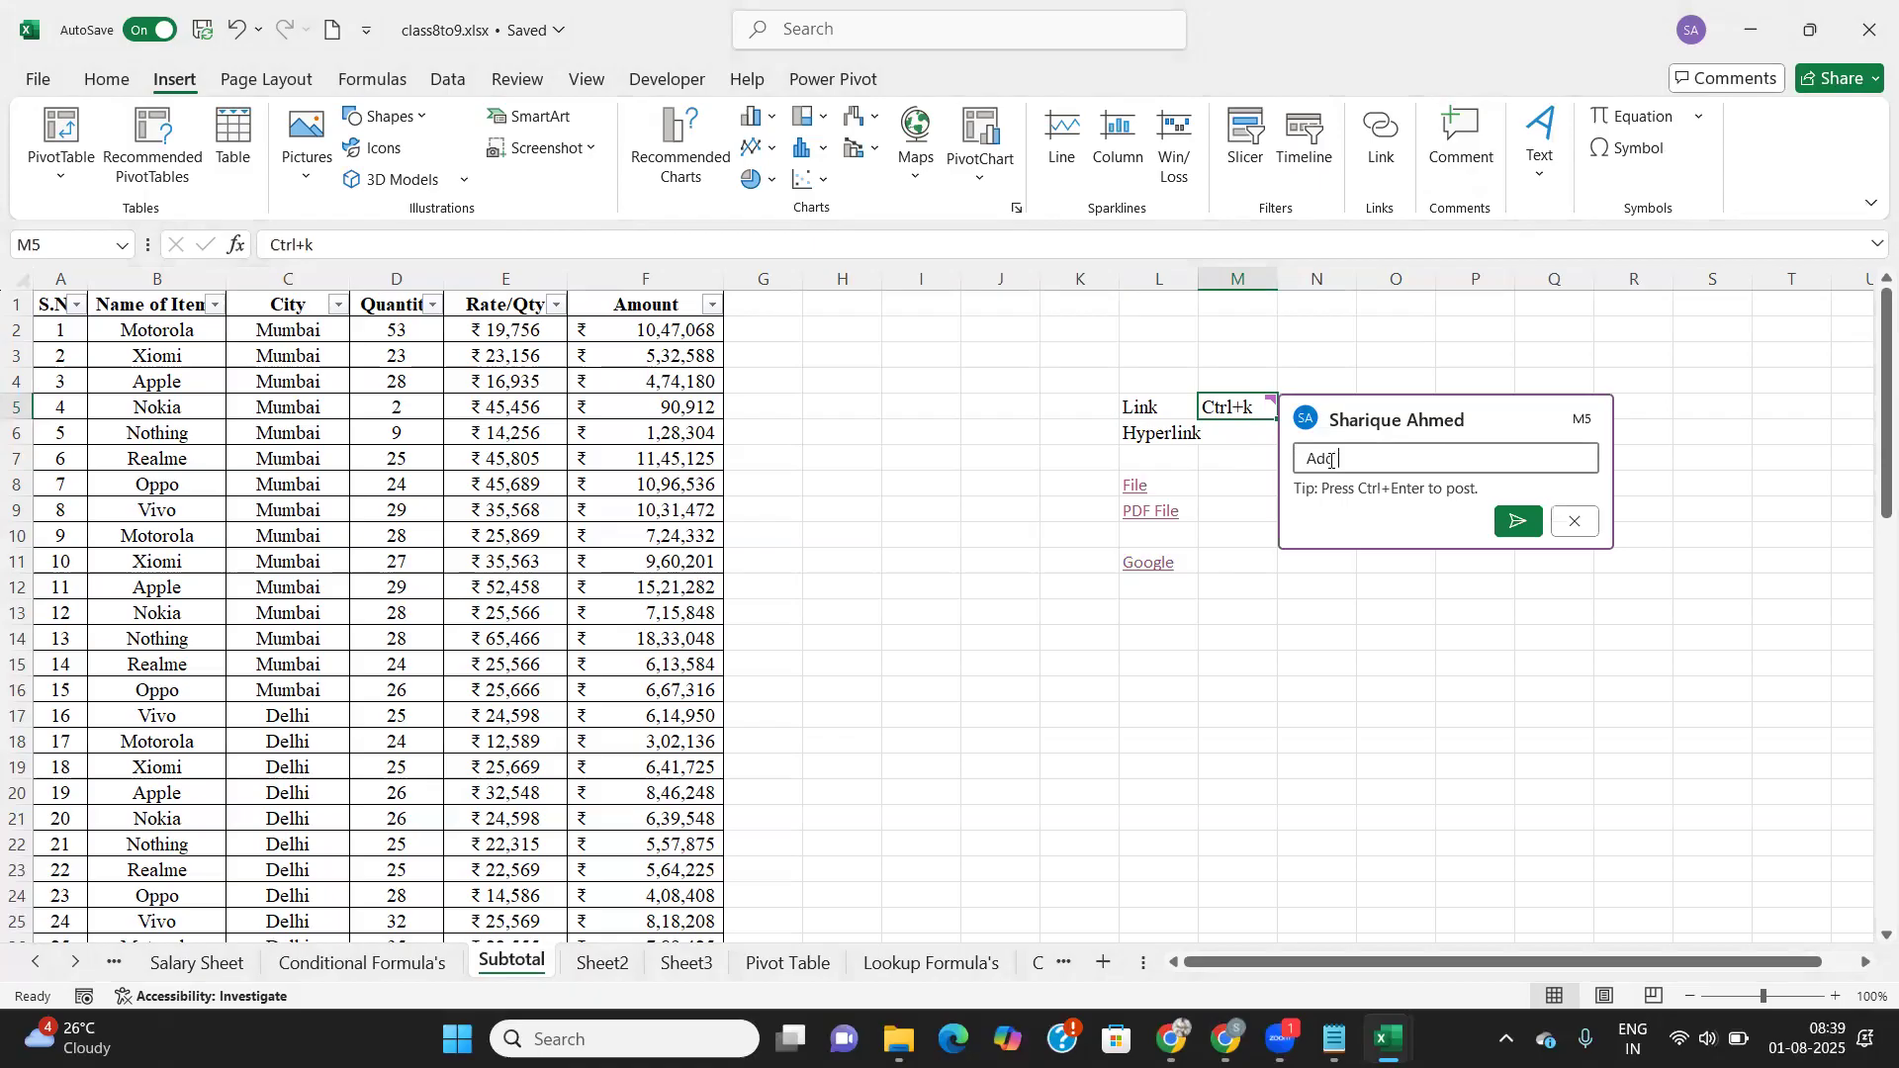
{"action": "type", "text": " comment"}
{"action": "left_click", "coordinate": [1518, 522]}
{"action": "left_click", "coordinate": [1353, 587]}
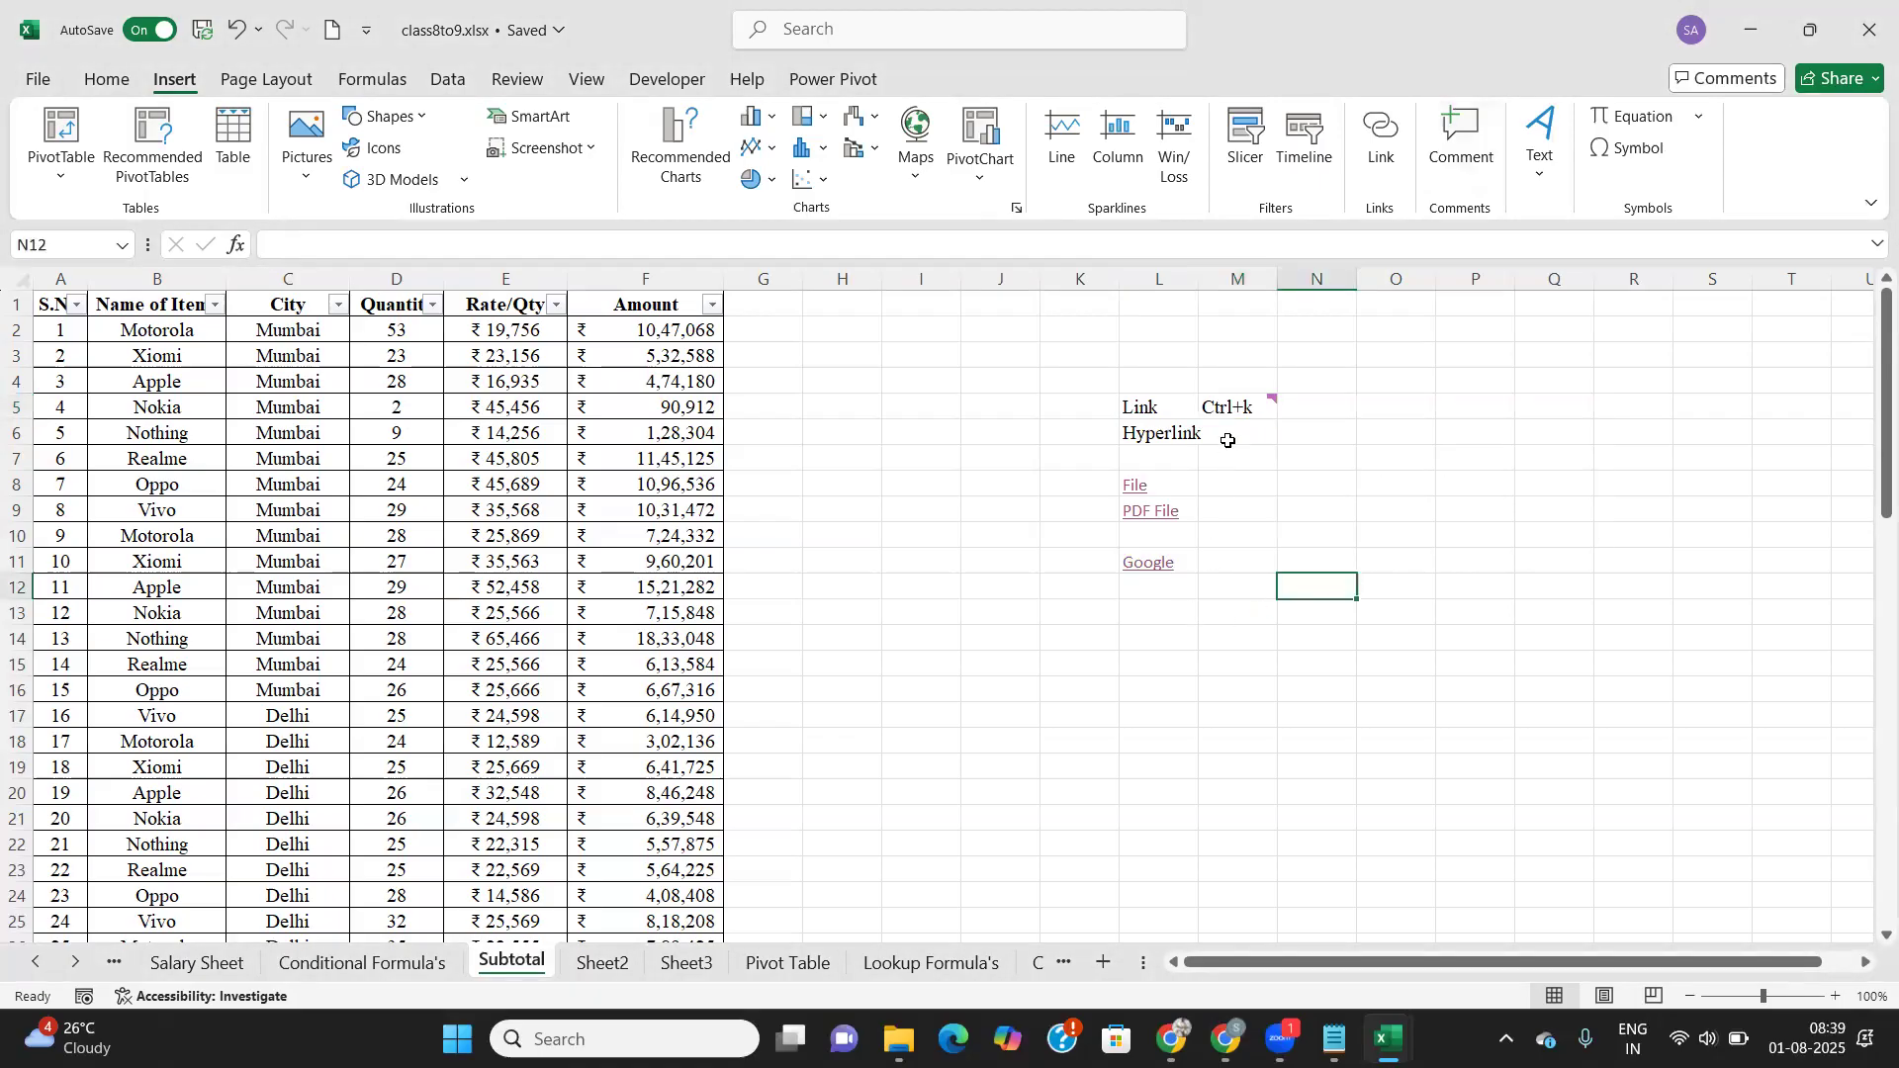
{"action": "mouse_move", "coordinate": [1232, 408]}
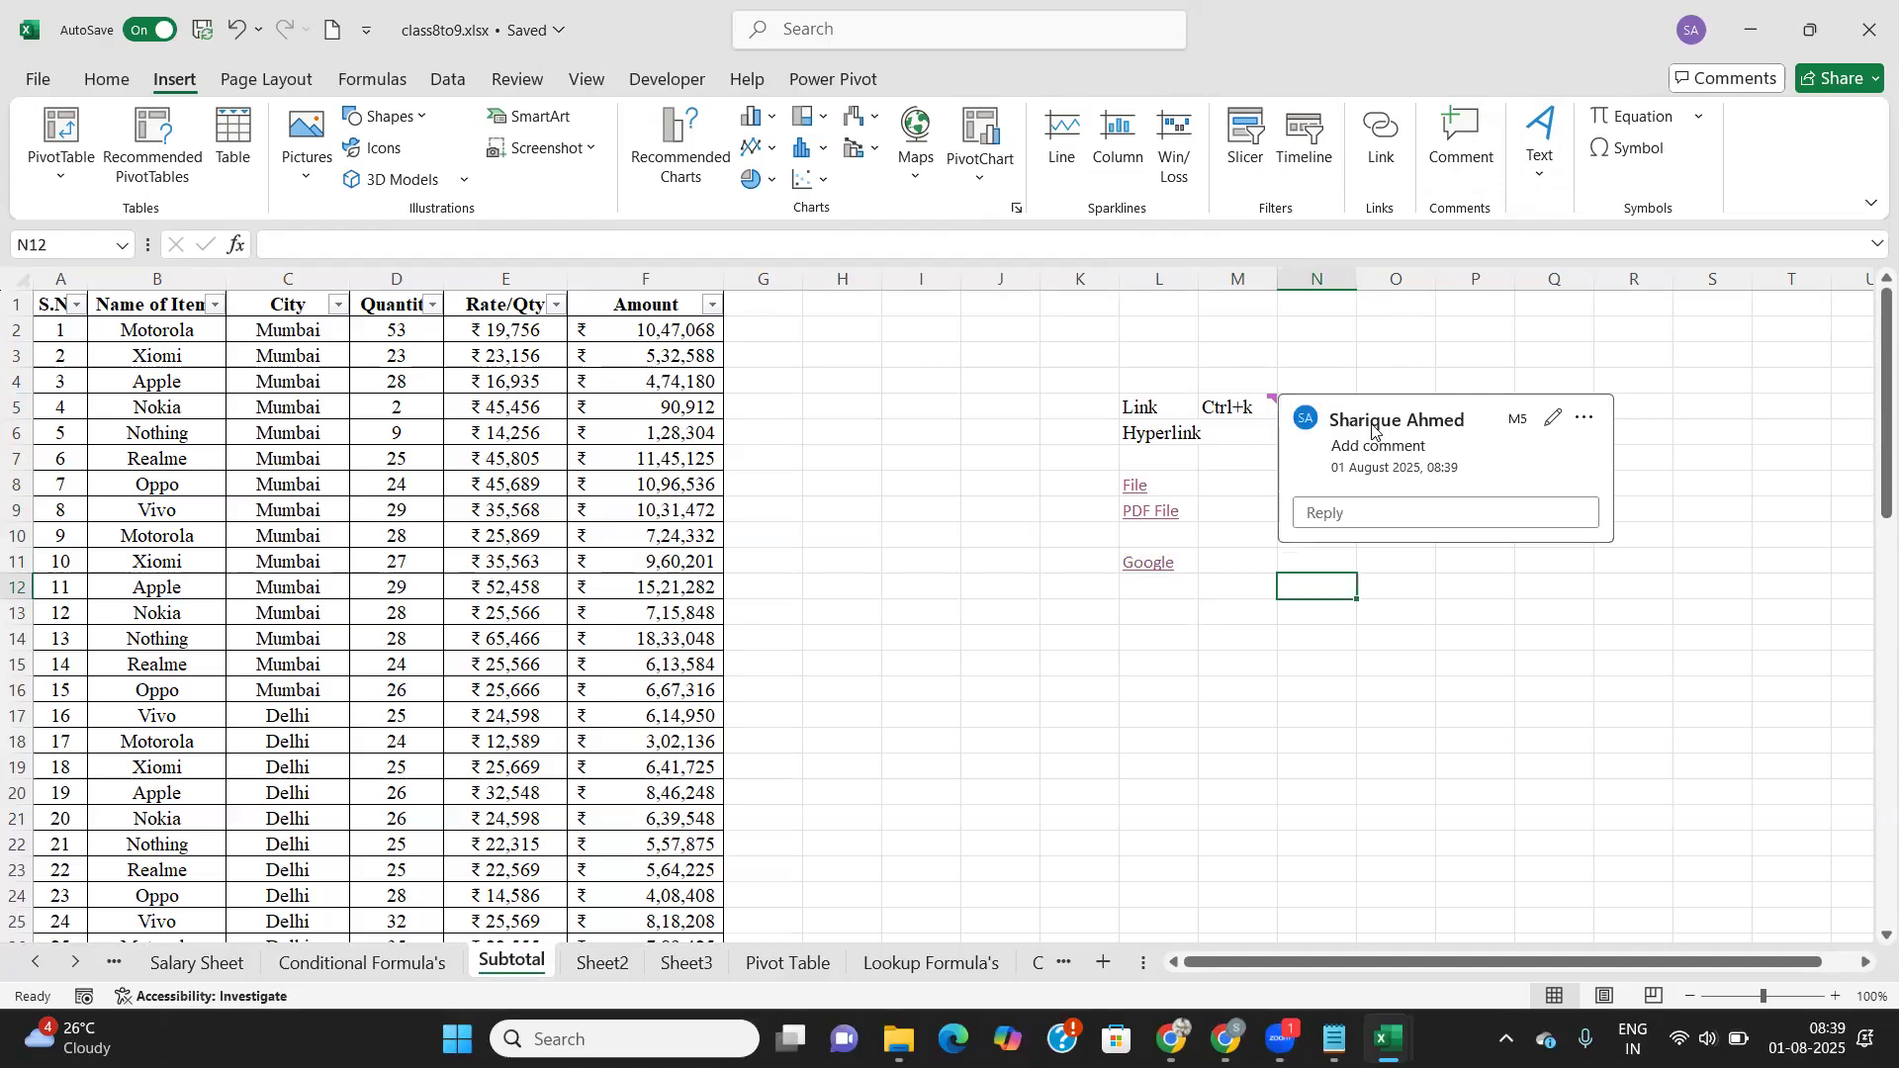
{"action": "left_click", "coordinate": [1224, 452]}
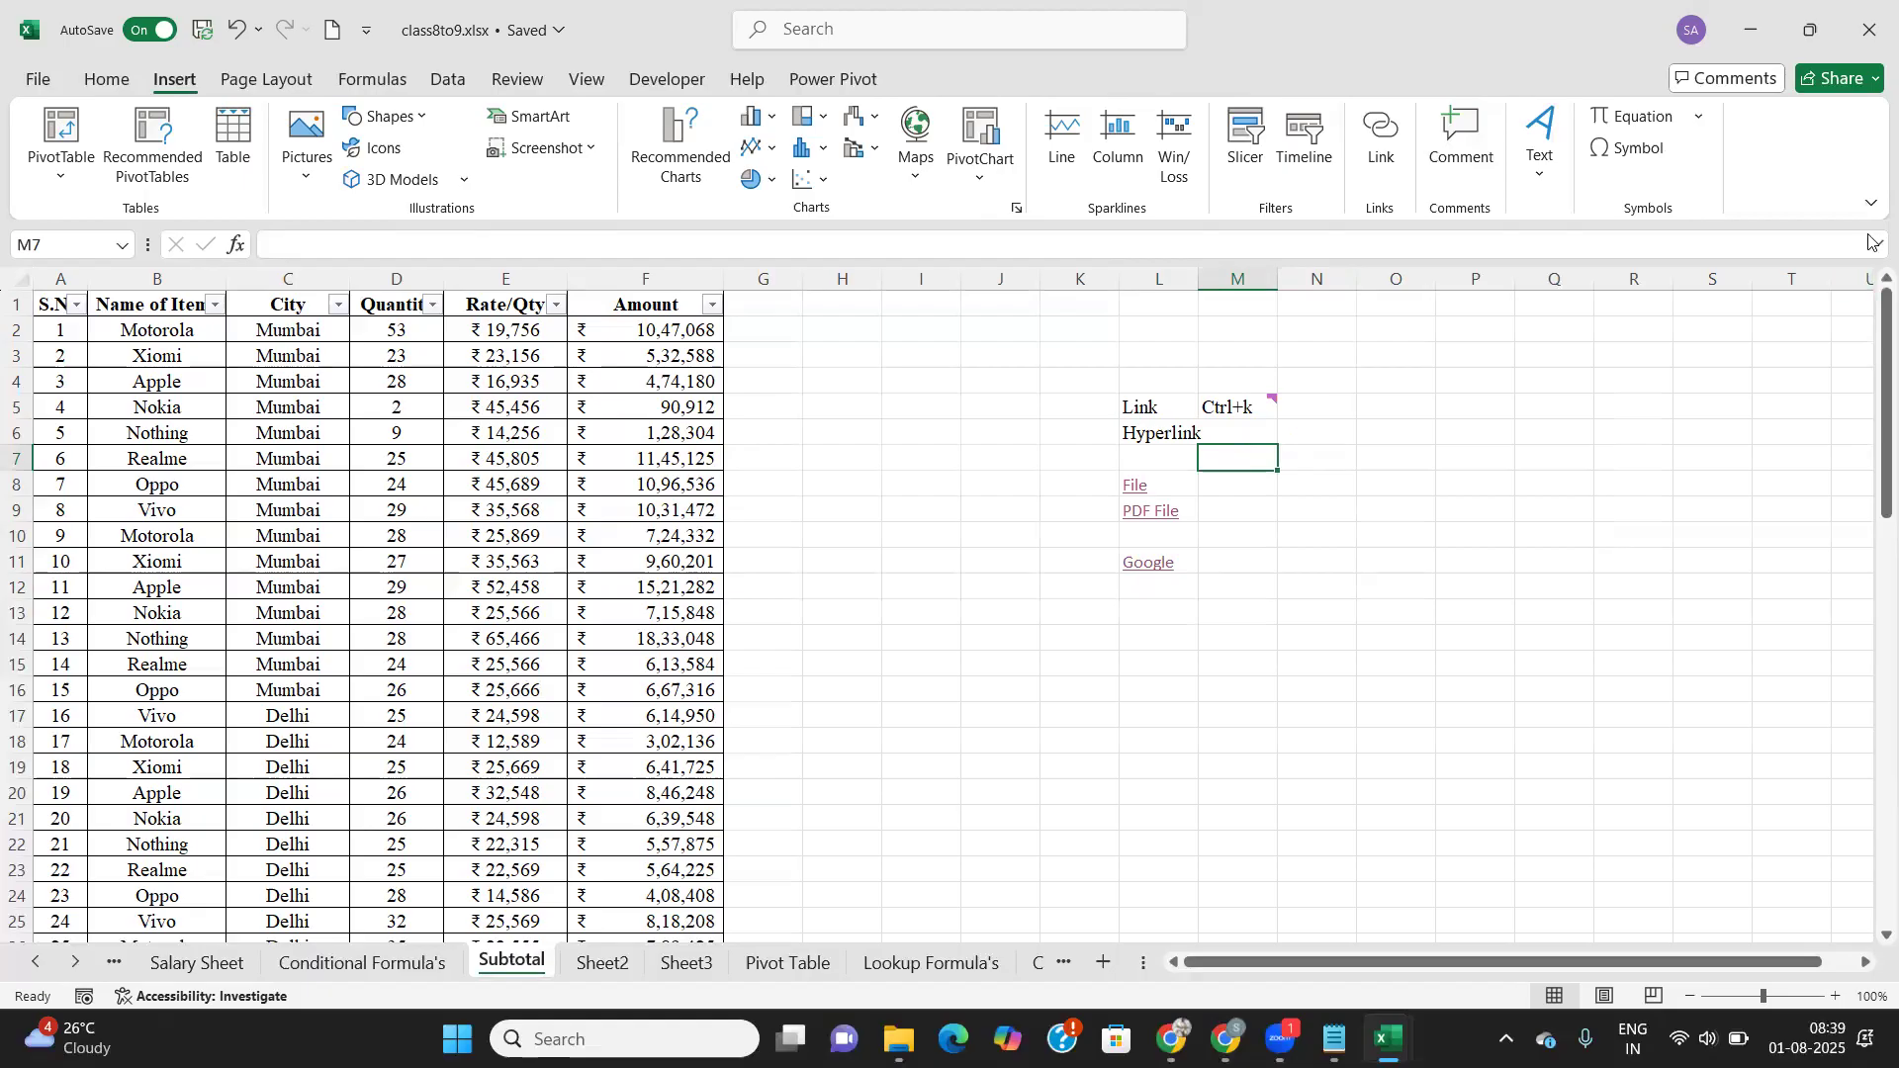
Step: Draw a text box below the Google link, spanning about columns L to P and rows 13 to 16
{"action": "left_click", "coordinate": [1166, 682]}
{"action": "left_click", "coordinate": [1539, 175]}
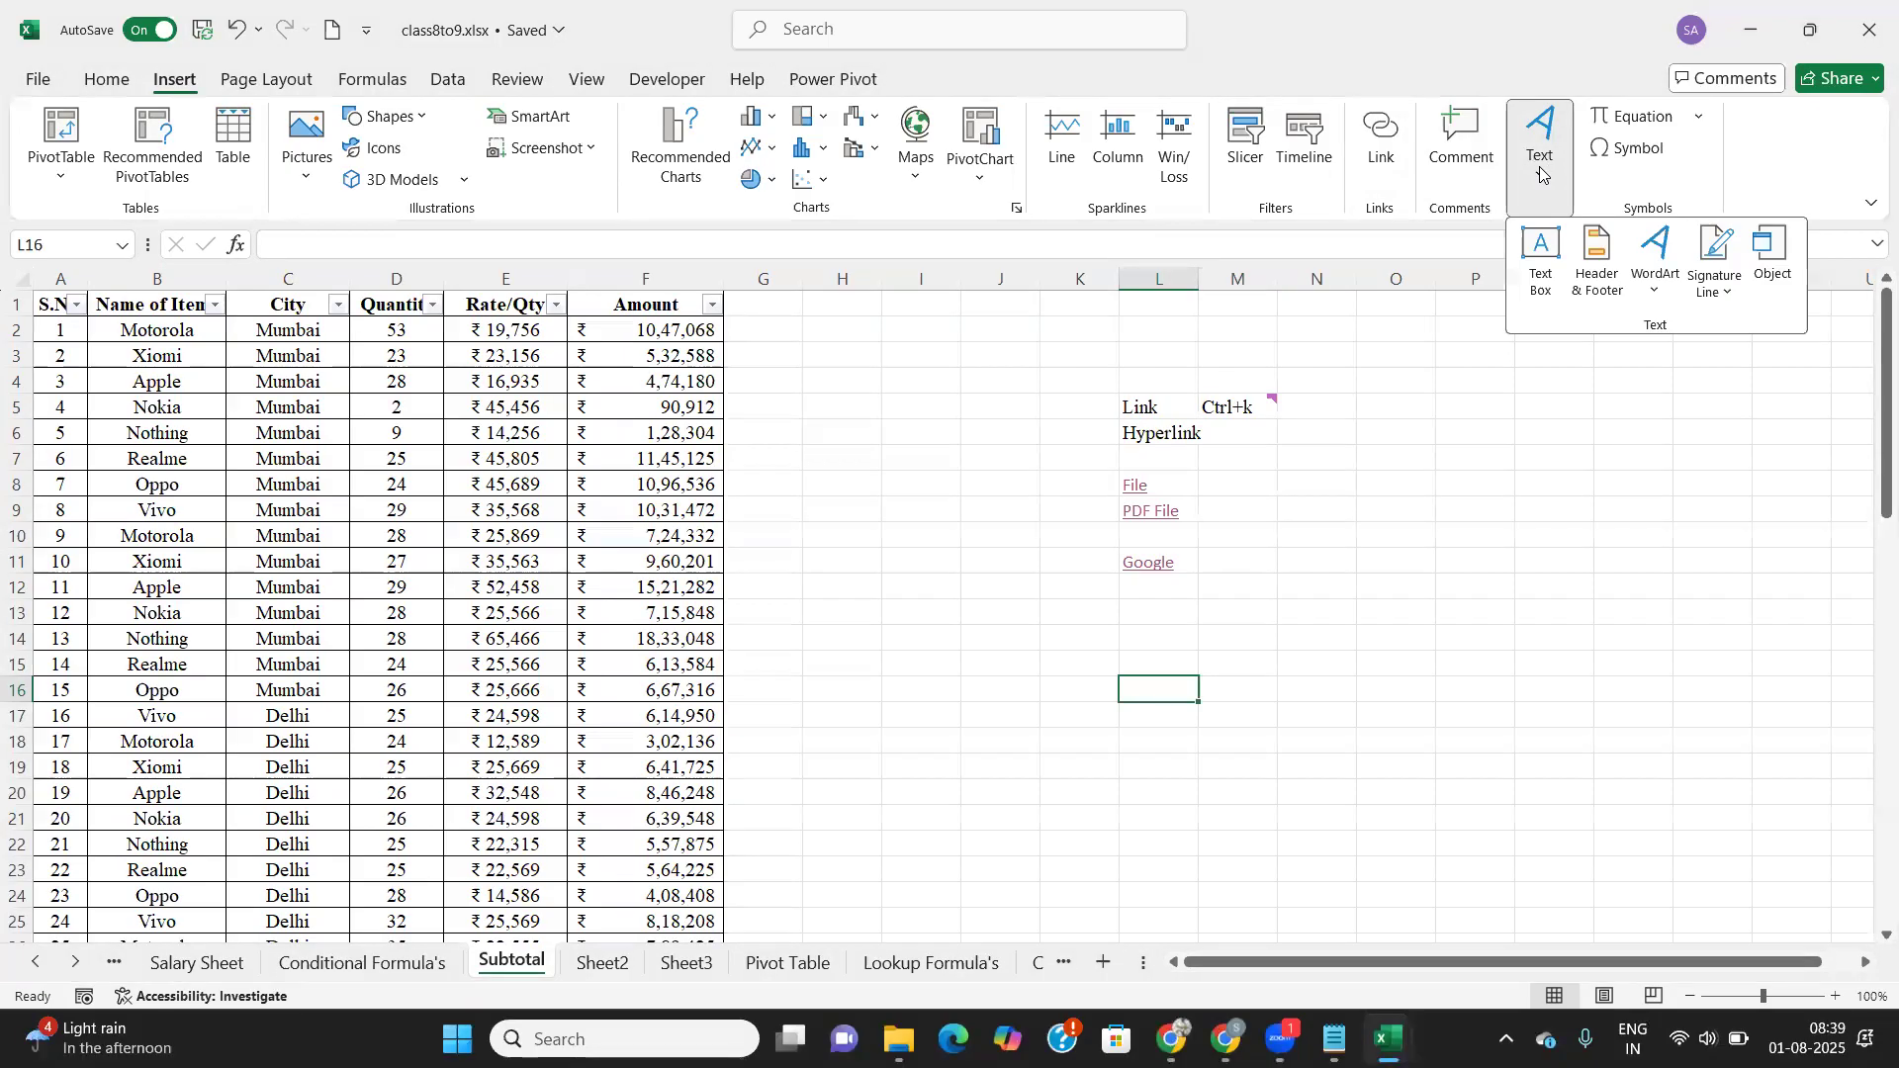
{"action": "left_click", "coordinate": [1537, 265]}
{"action": "left_click", "coordinate": [1117, 612]}
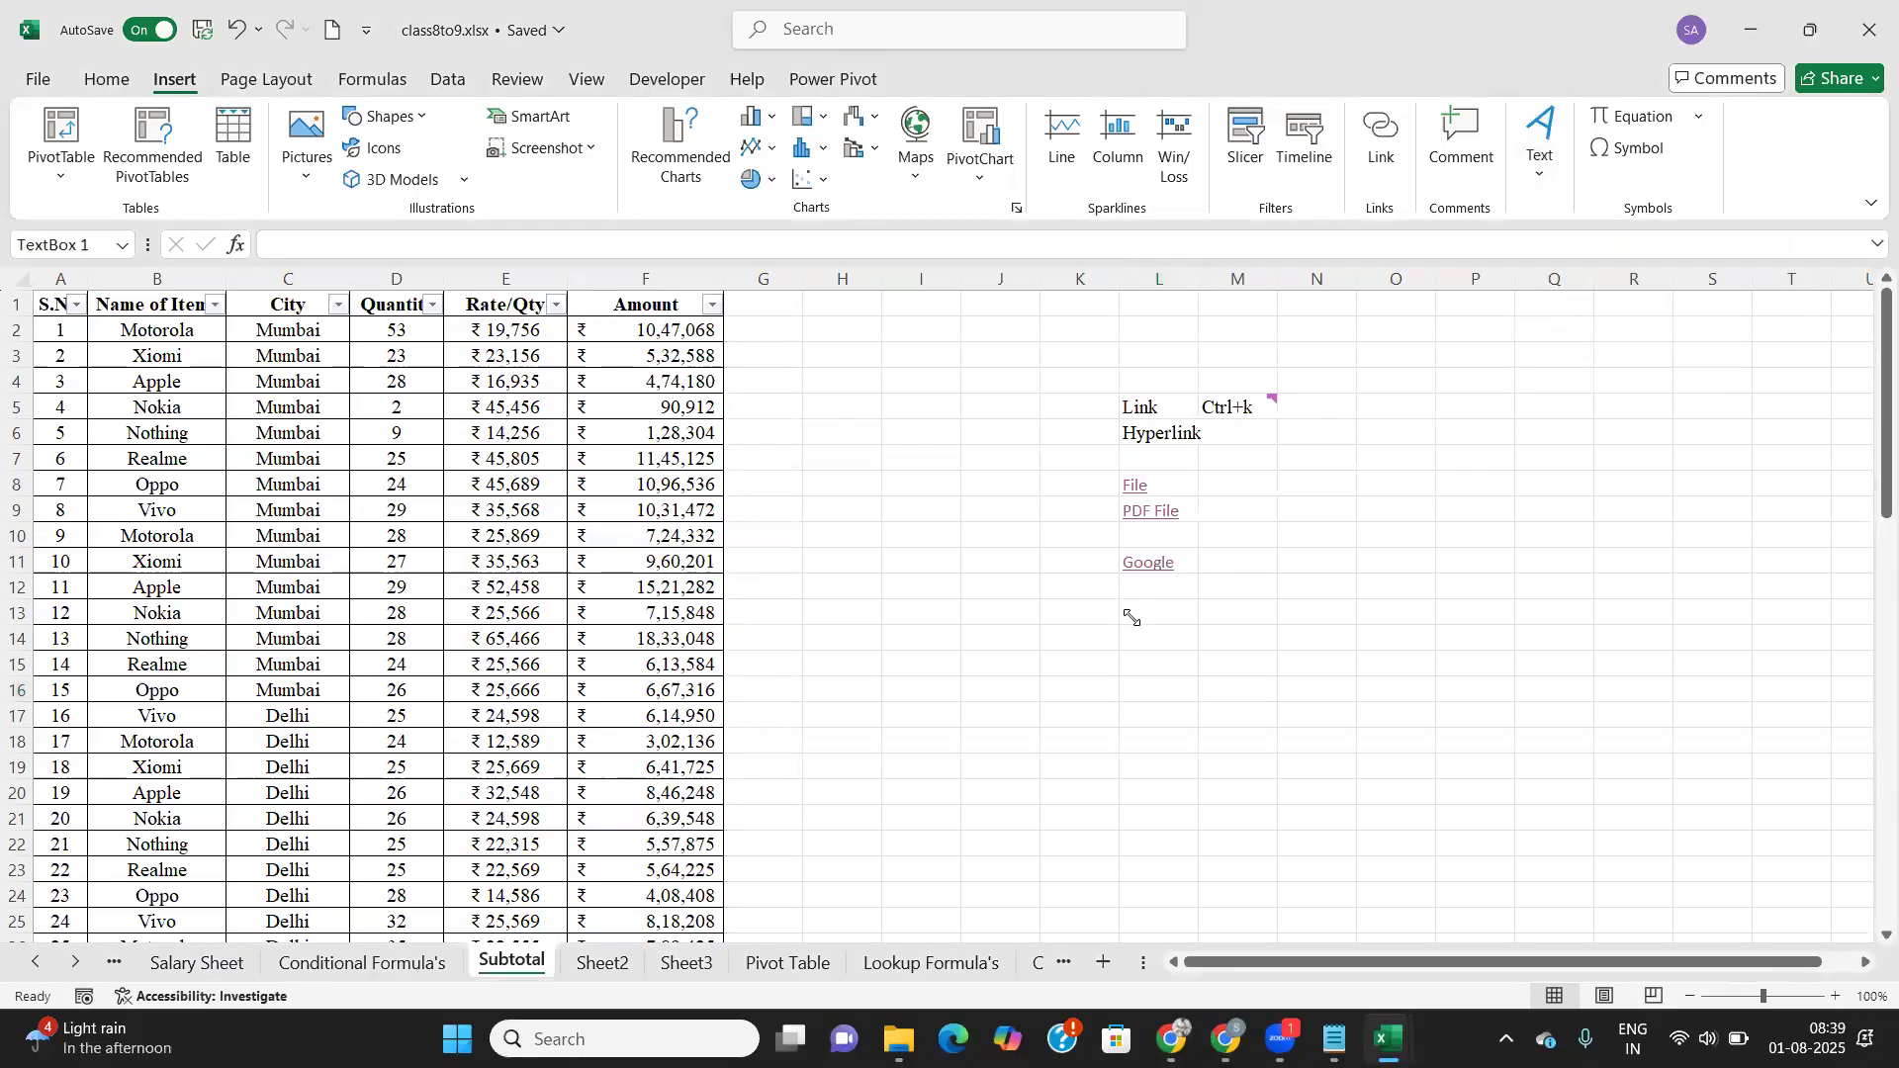
{"action": "left_click_drag", "start_coordinate": [1143, 649], "coordinate": [1487, 705]}
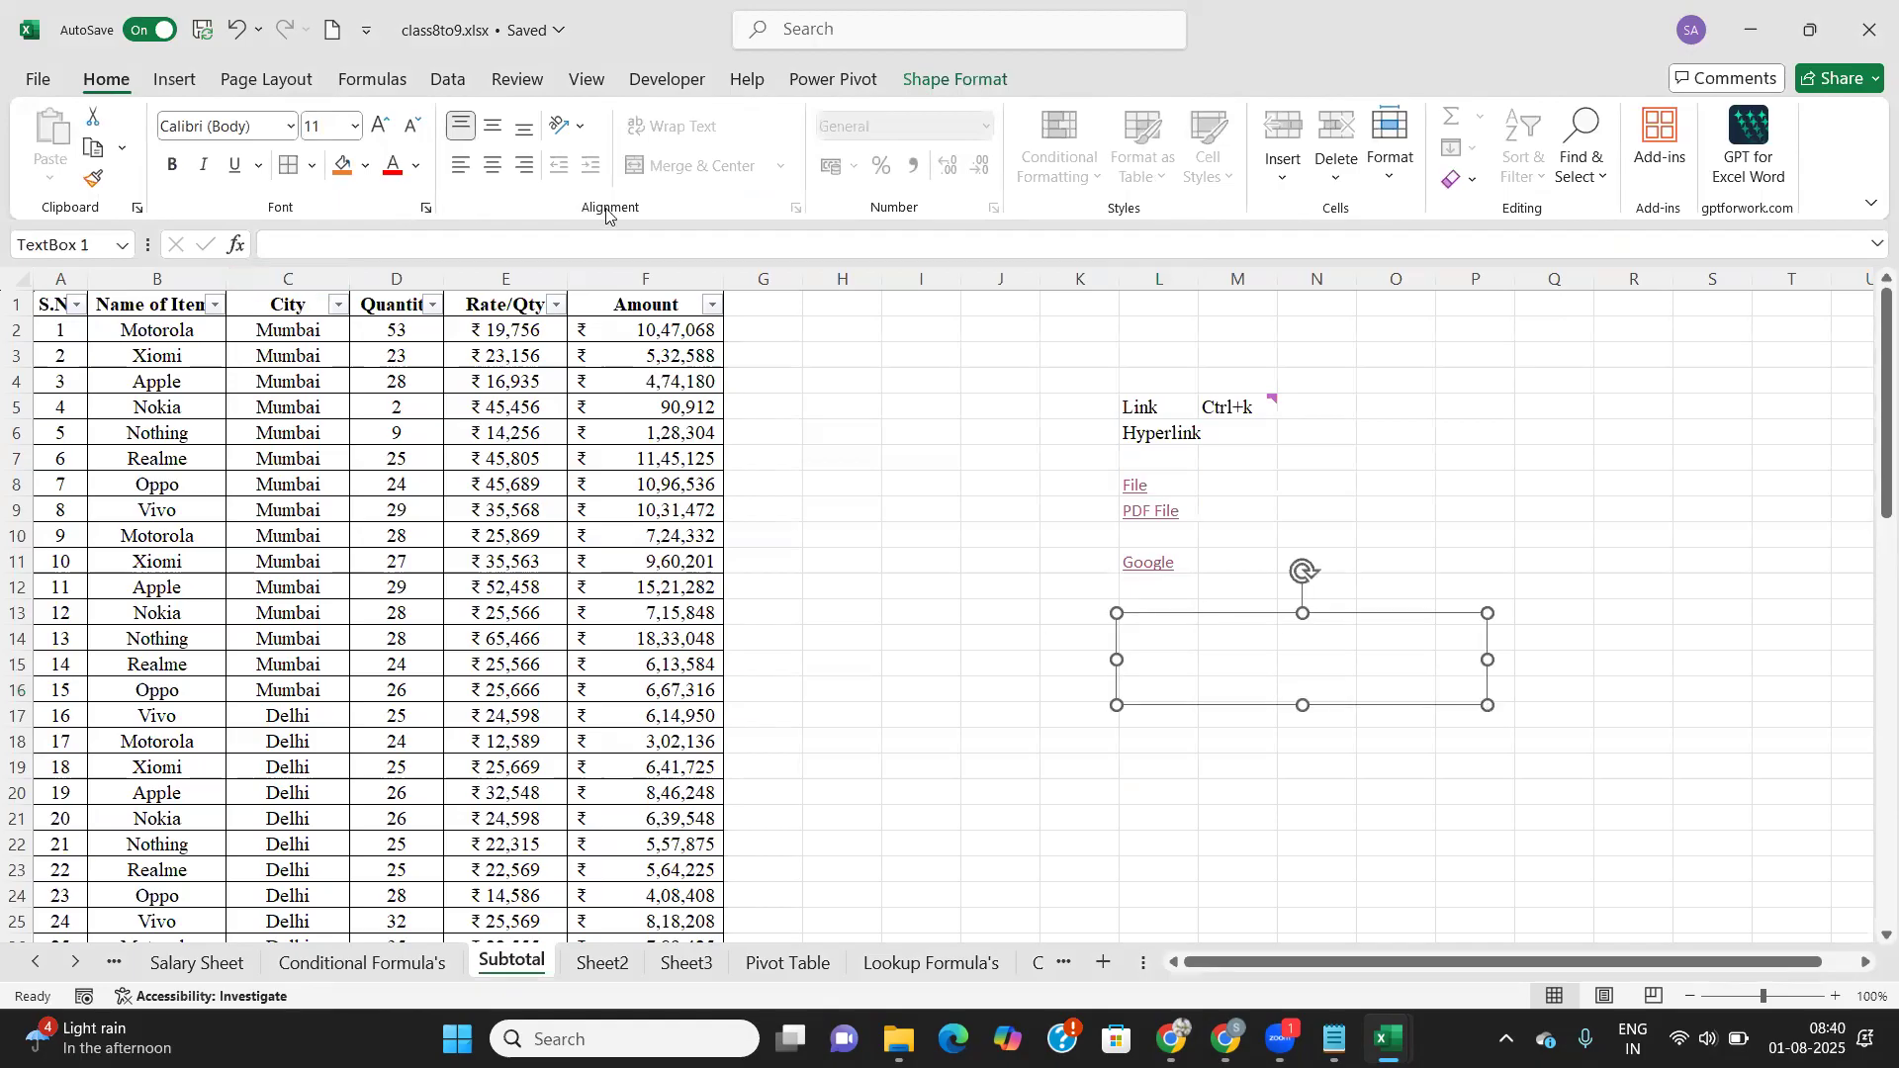
Step: Apply the orange gradient theme style to the text box and move it to about columns J to N, rows 12 to 15
{"action": "left_click", "coordinate": [957, 81]}
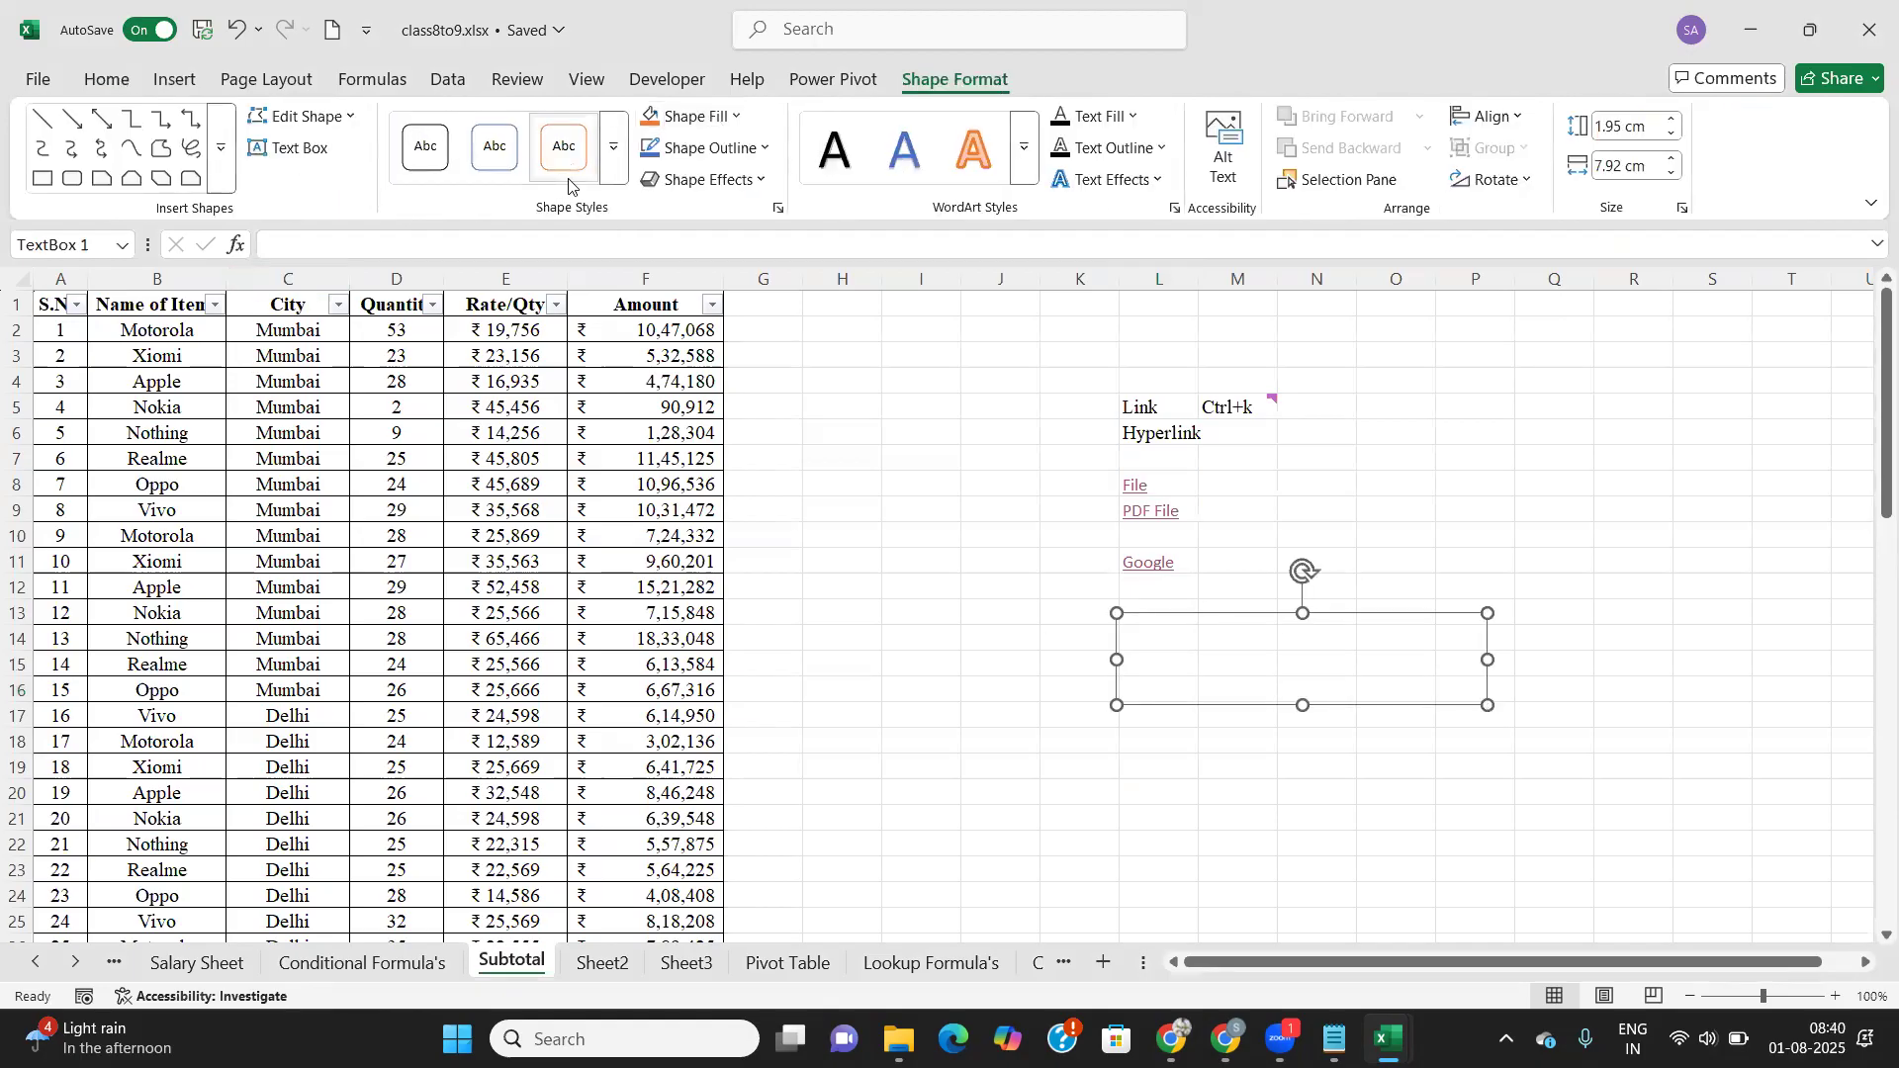
{"action": "left_click", "coordinate": [613, 146]}
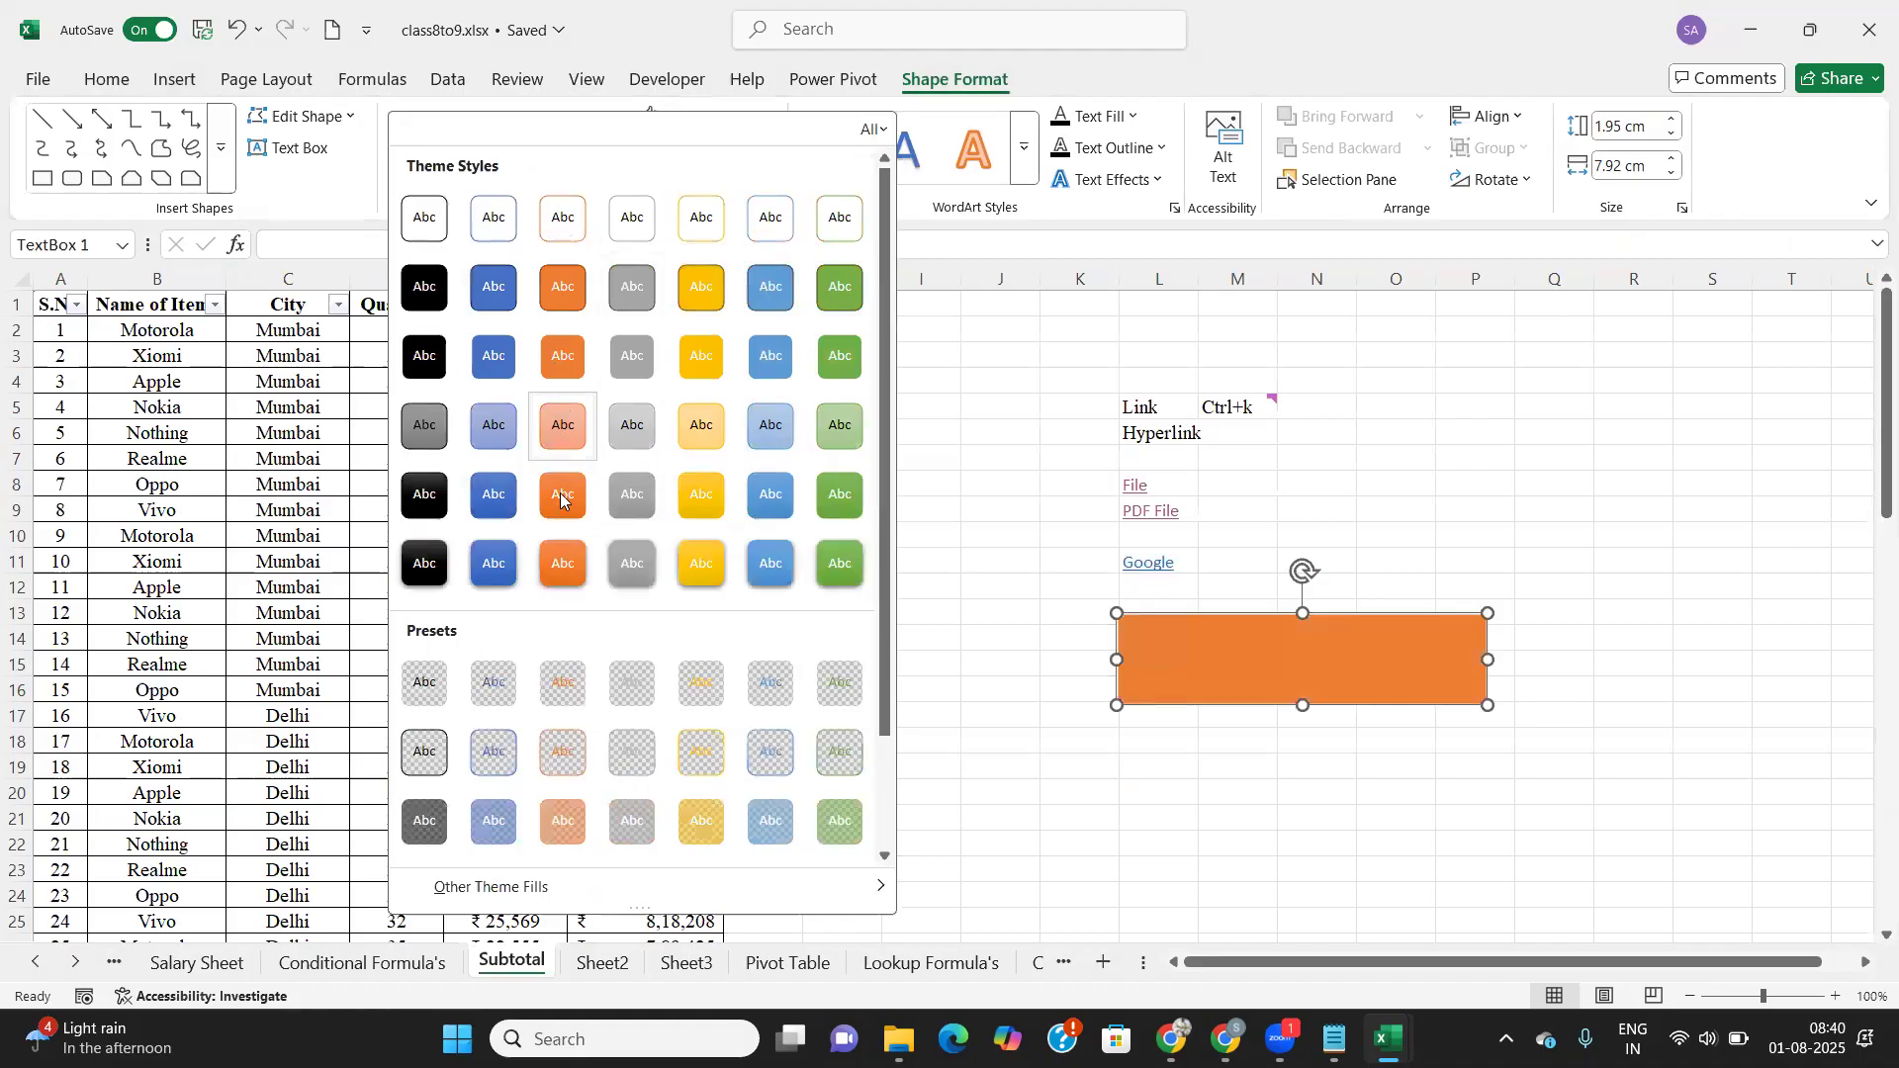
{"action": "left_click", "coordinate": [560, 502]}
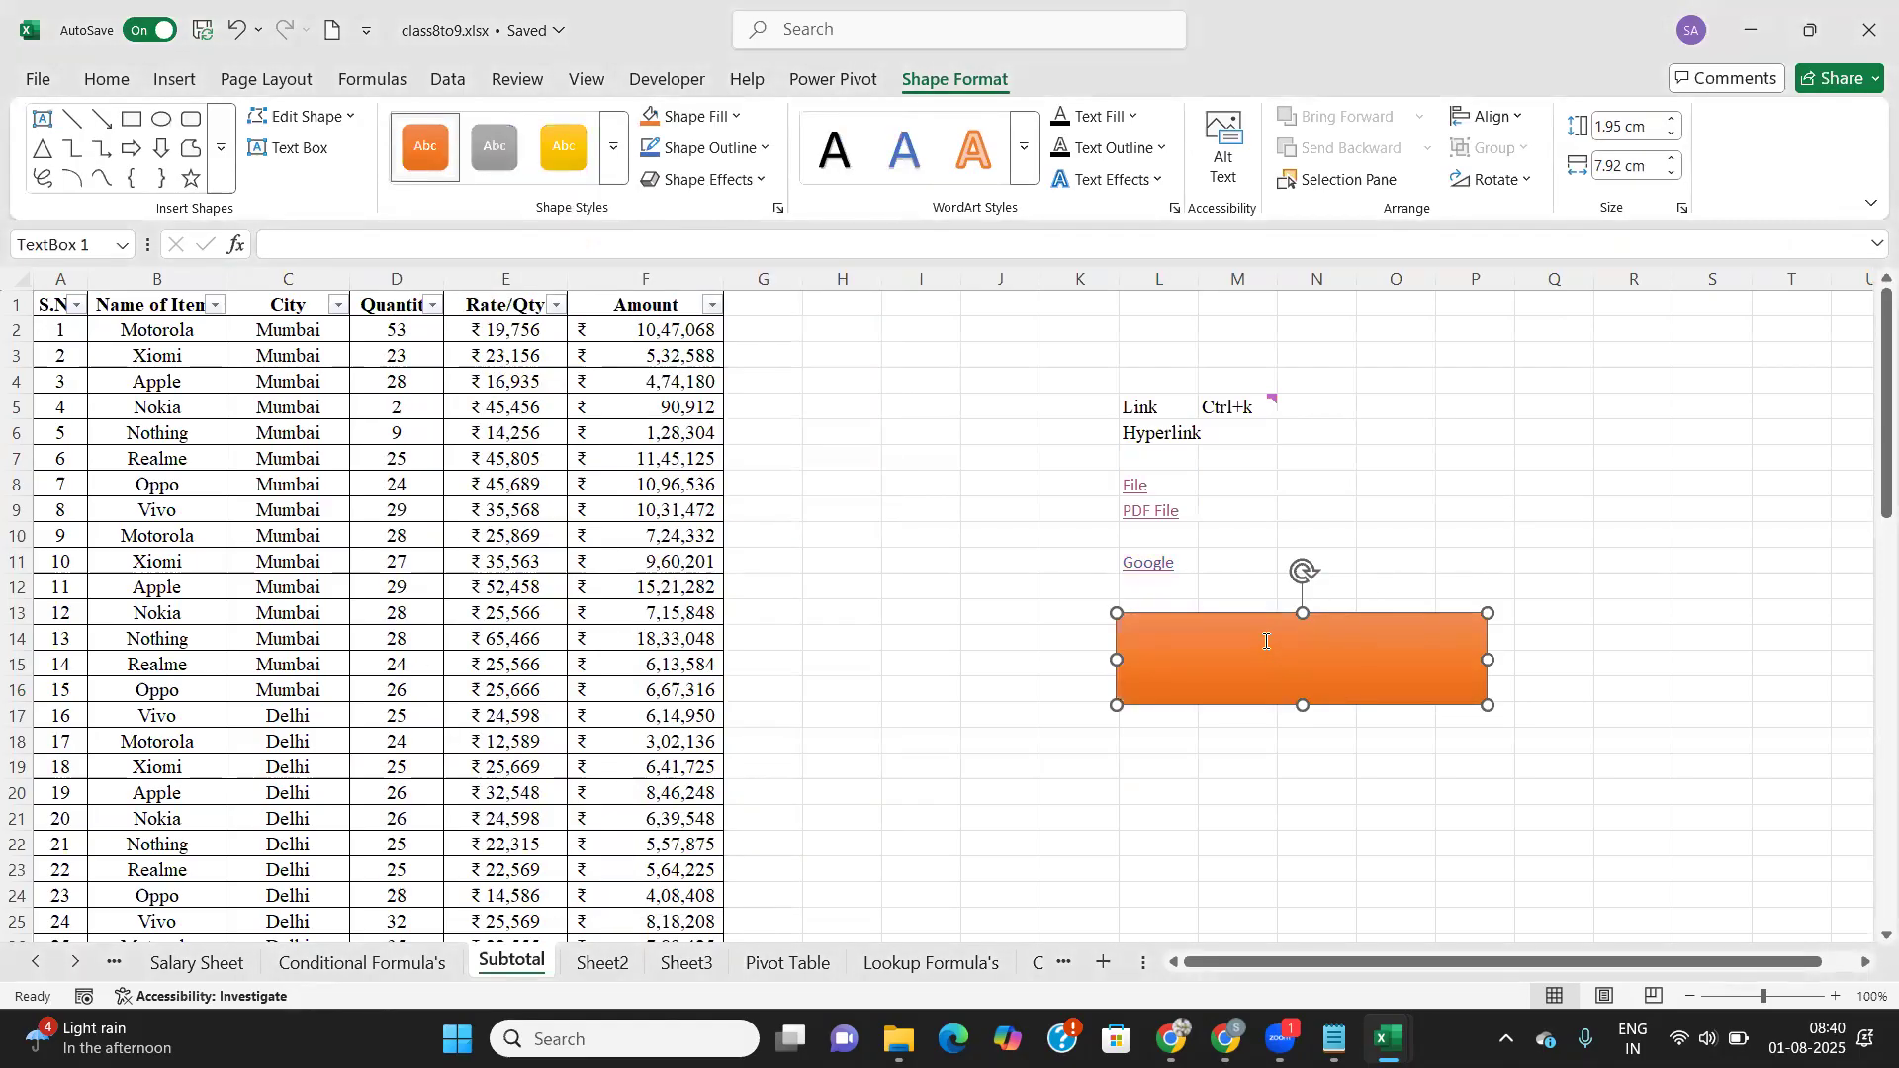
{"action": "left_click_drag", "start_coordinate": [1261, 617], "coordinate": [1129, 601]}
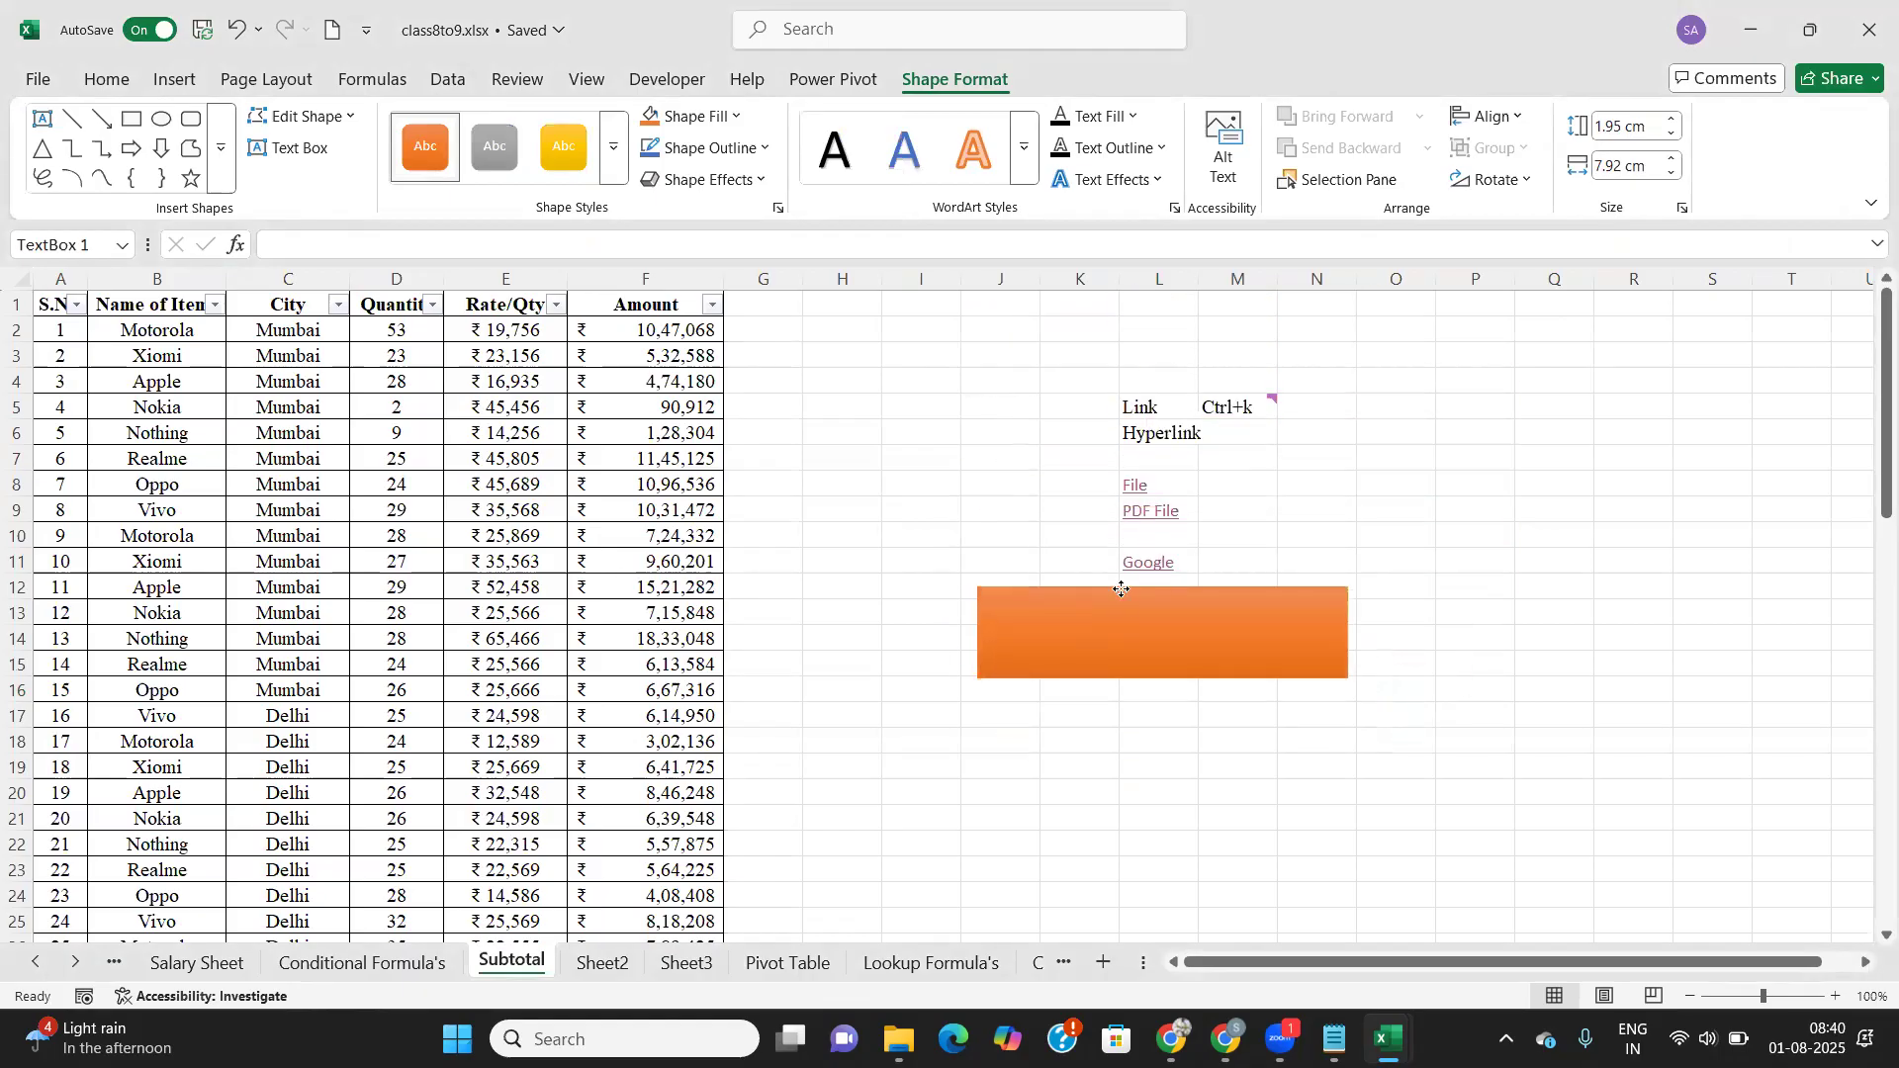
{"action": "left_click", "coordinate": [1428, 712]}
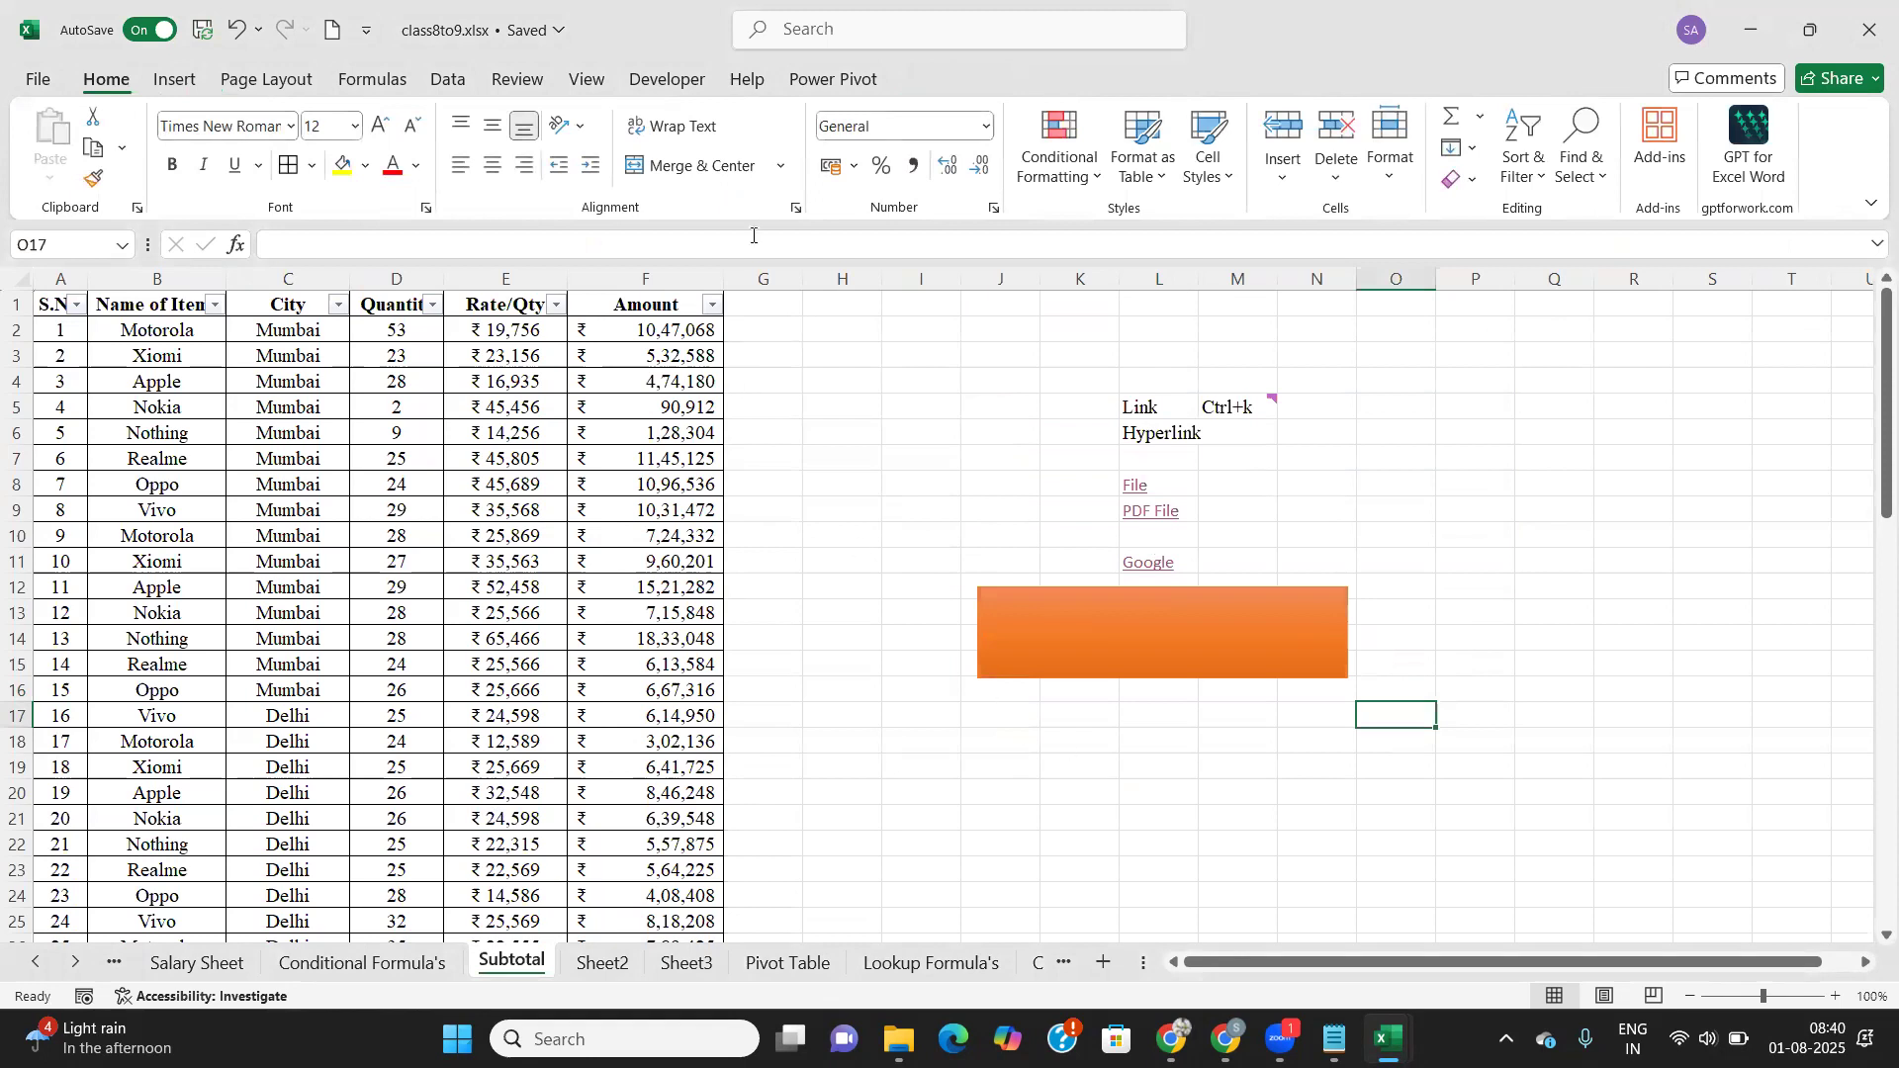
Step: Insert a page header on the Subtotal sheet and enter "ABC Company" in the first page's center section
{"action": "left_click", "coordinate": [176, 77]}
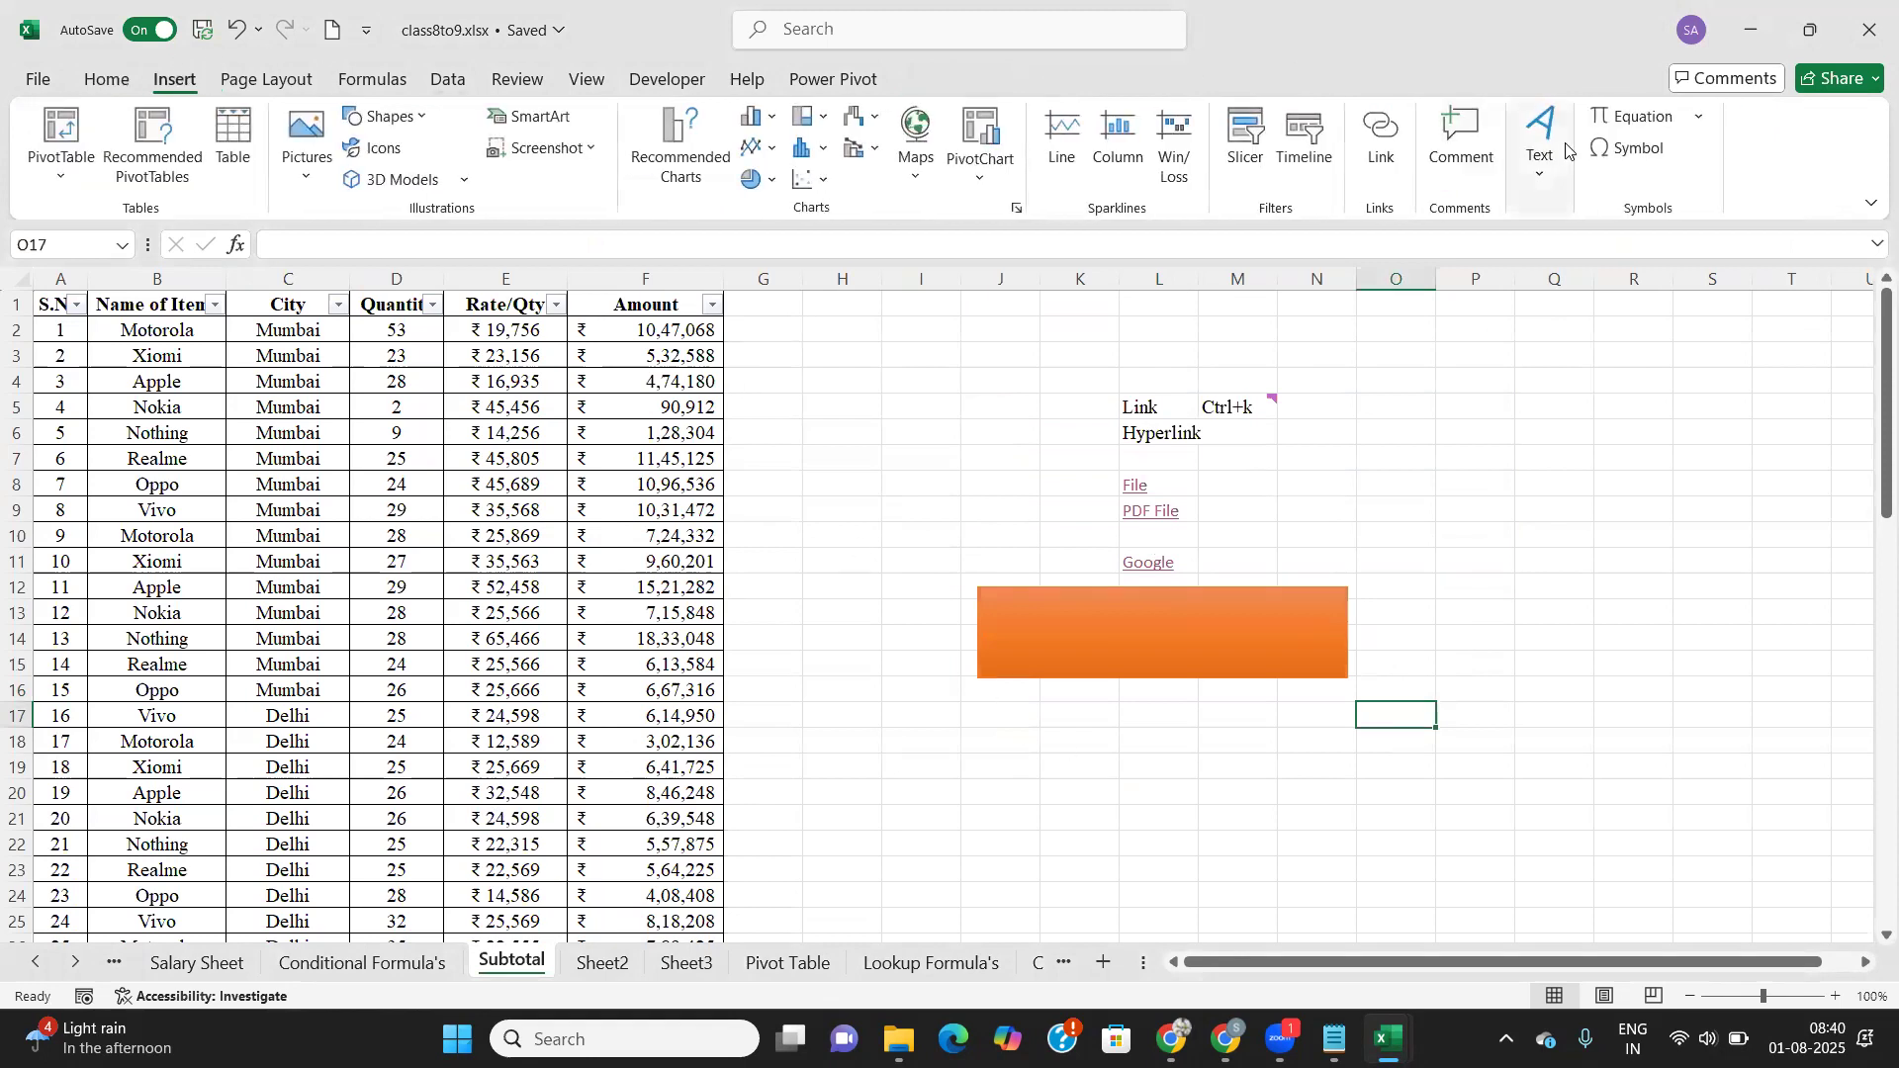
{"action": "left_click", "coordinate": [1544, 191]}
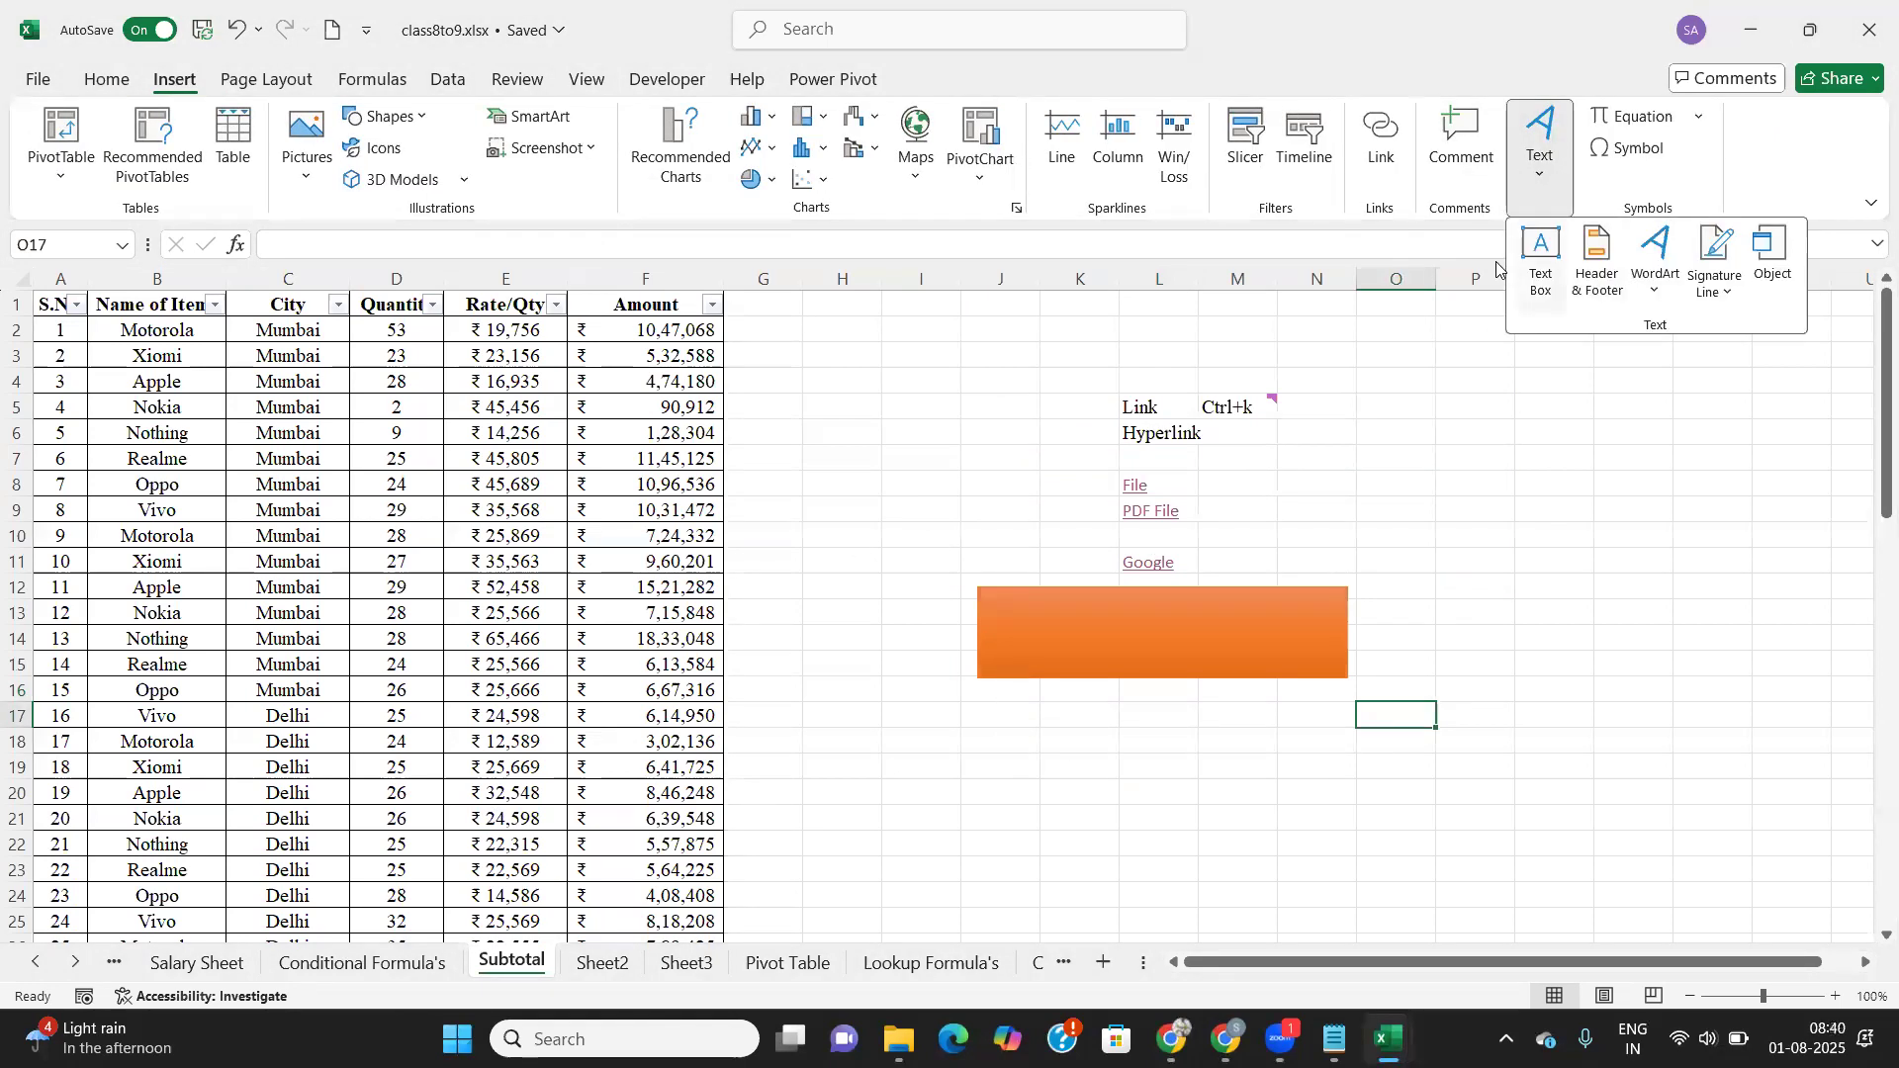
{"action": "left_click", "coordinate": [1596, 267]}
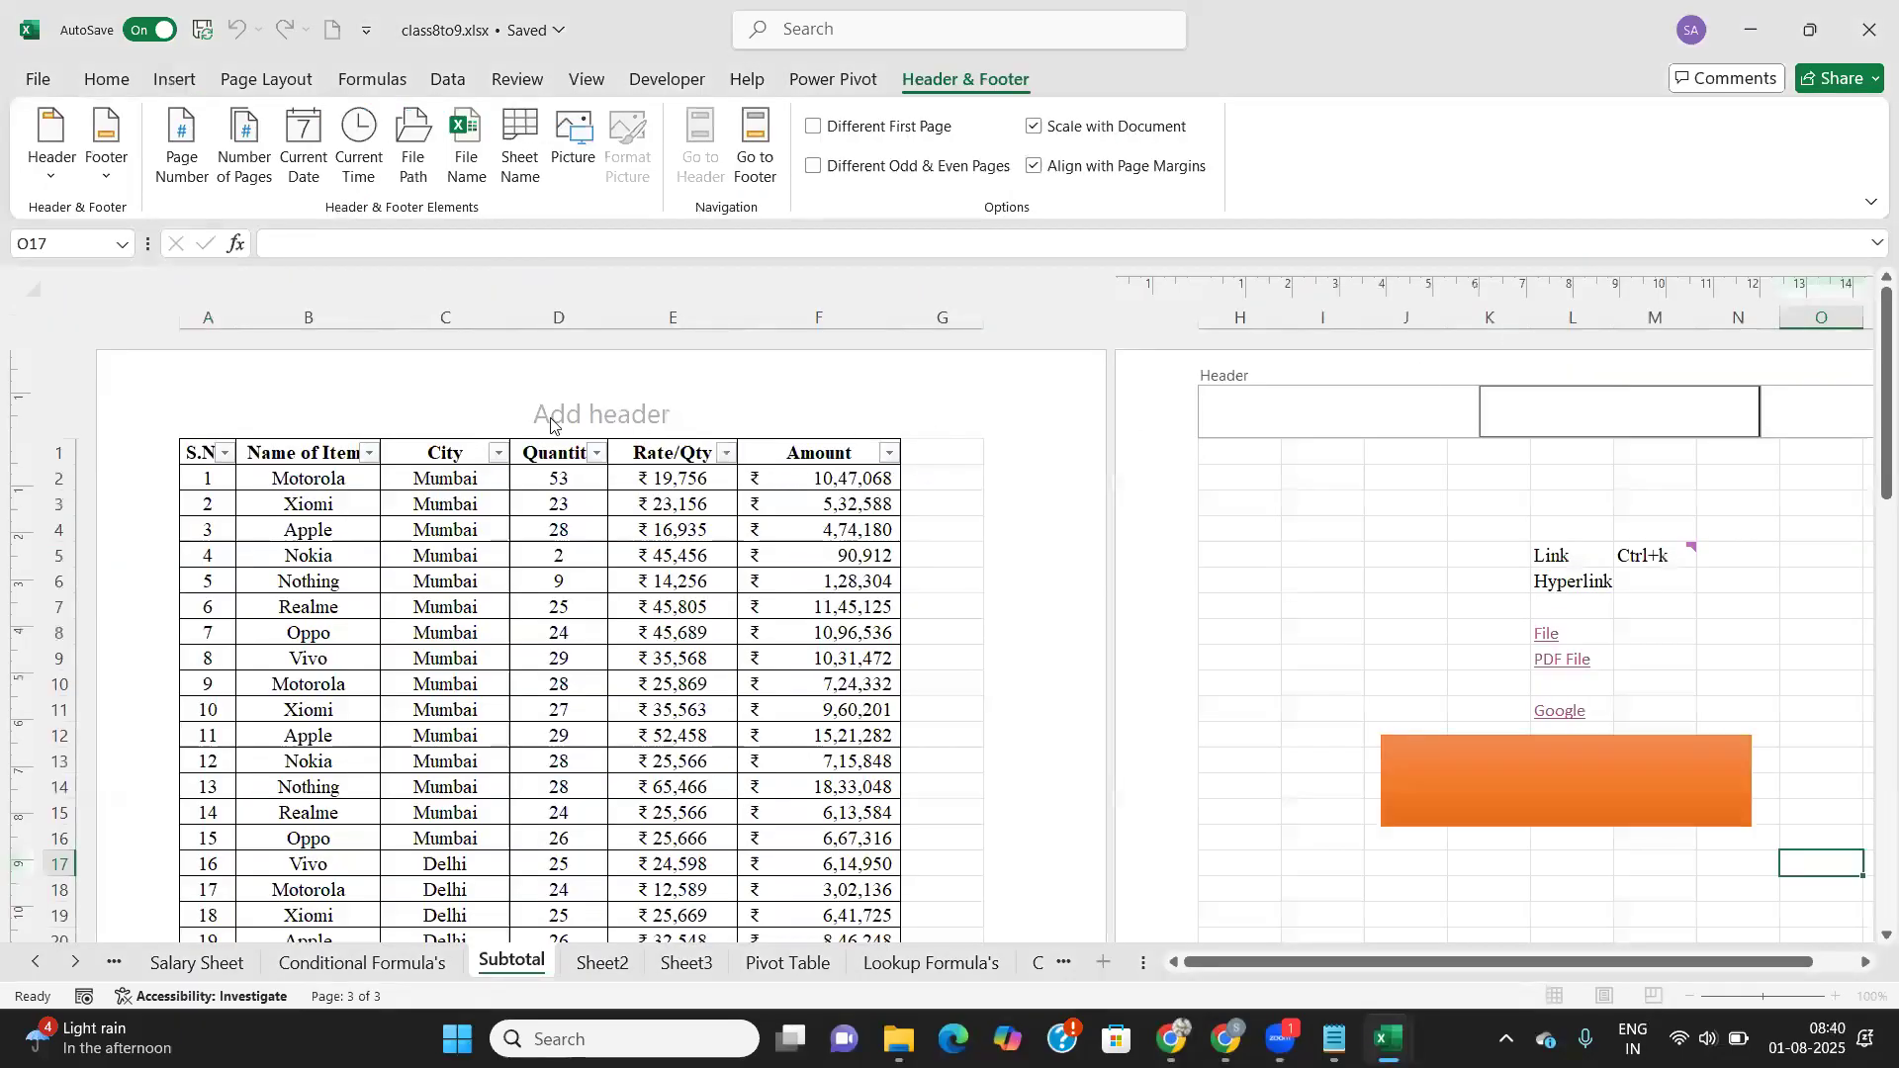
{"action": "left_click", "coordinate": [591, 413]}
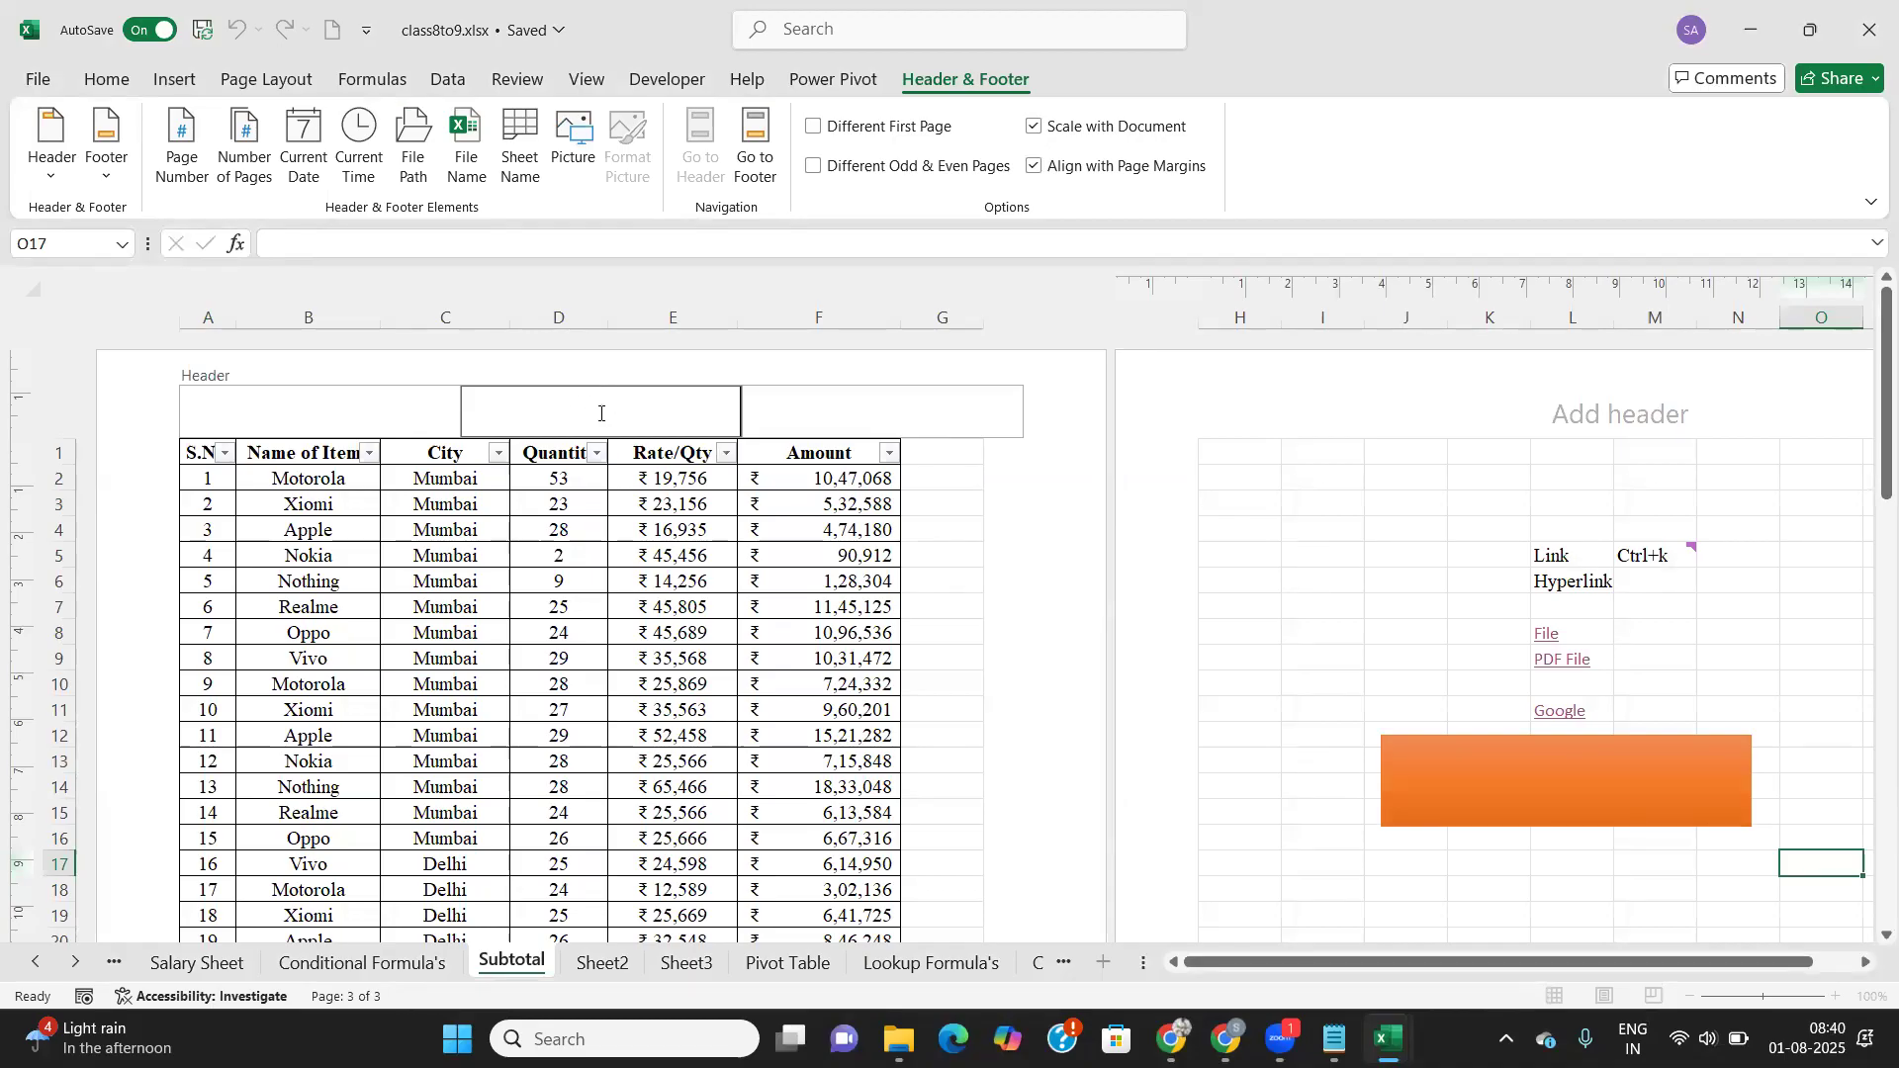
{"action": "type", "text": "ABC Company"}
Step: Add the current date to the header's right section and the current time to its left section
{"action": "key", "text": "Tab"}
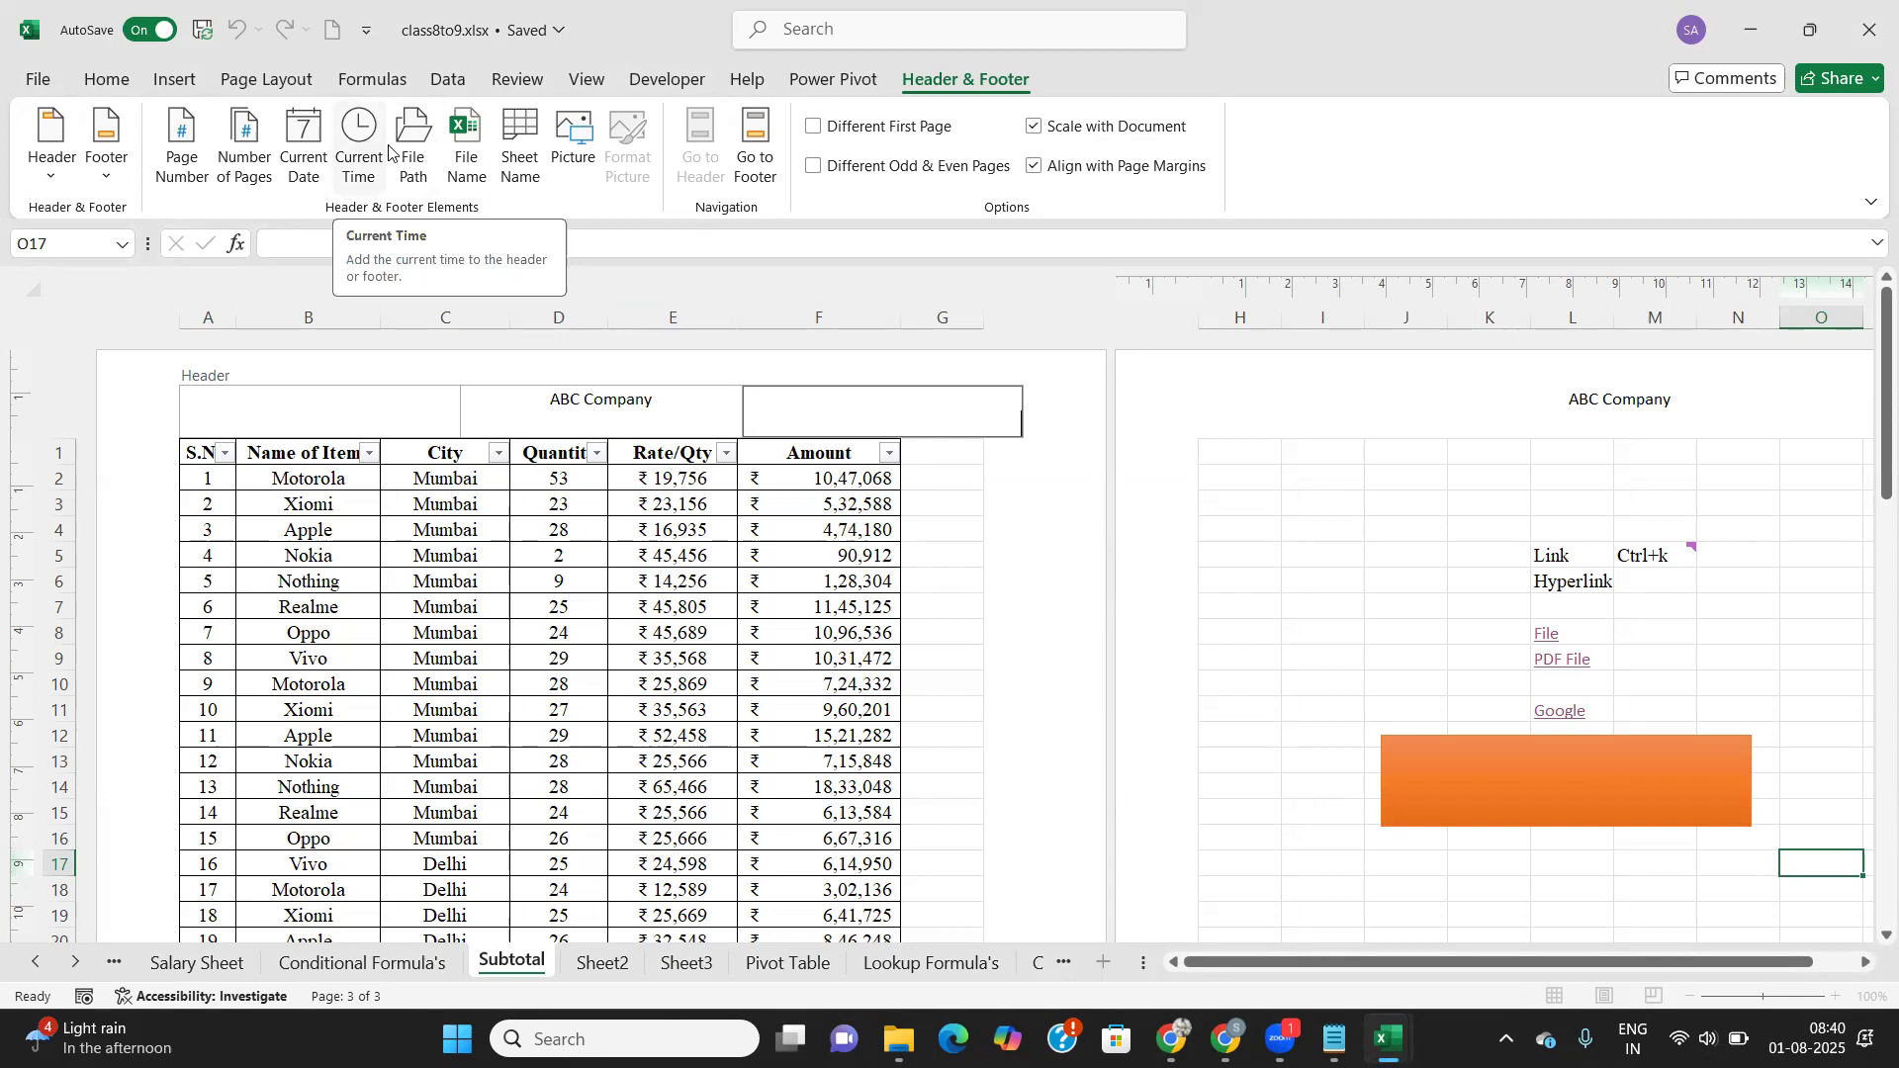
{"action": "left_click", "coordinate": [304, 141]}
{"action": "left_click", "coordinate": [247, 395]}
{"action": "left_click", "coordinate": [358, 141]}
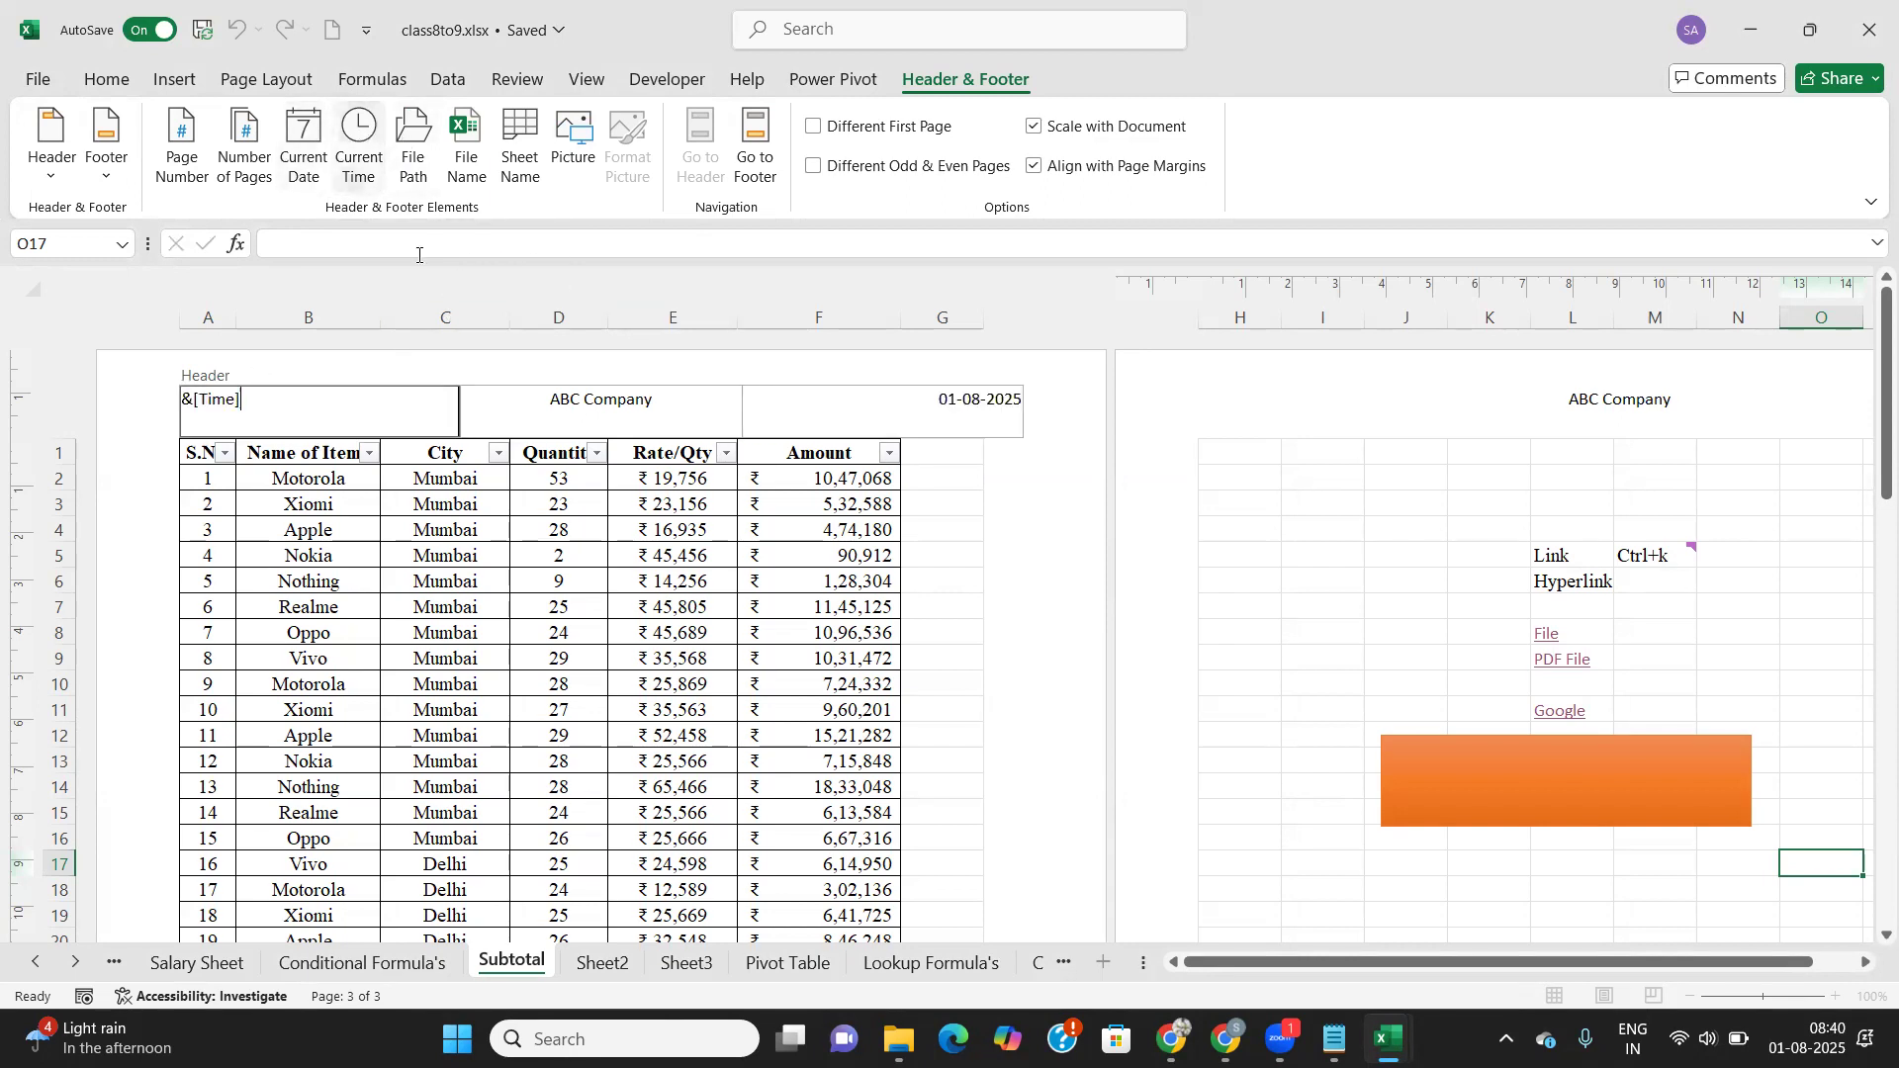
{"action": "left_click", "coordinate": [994, 506]}
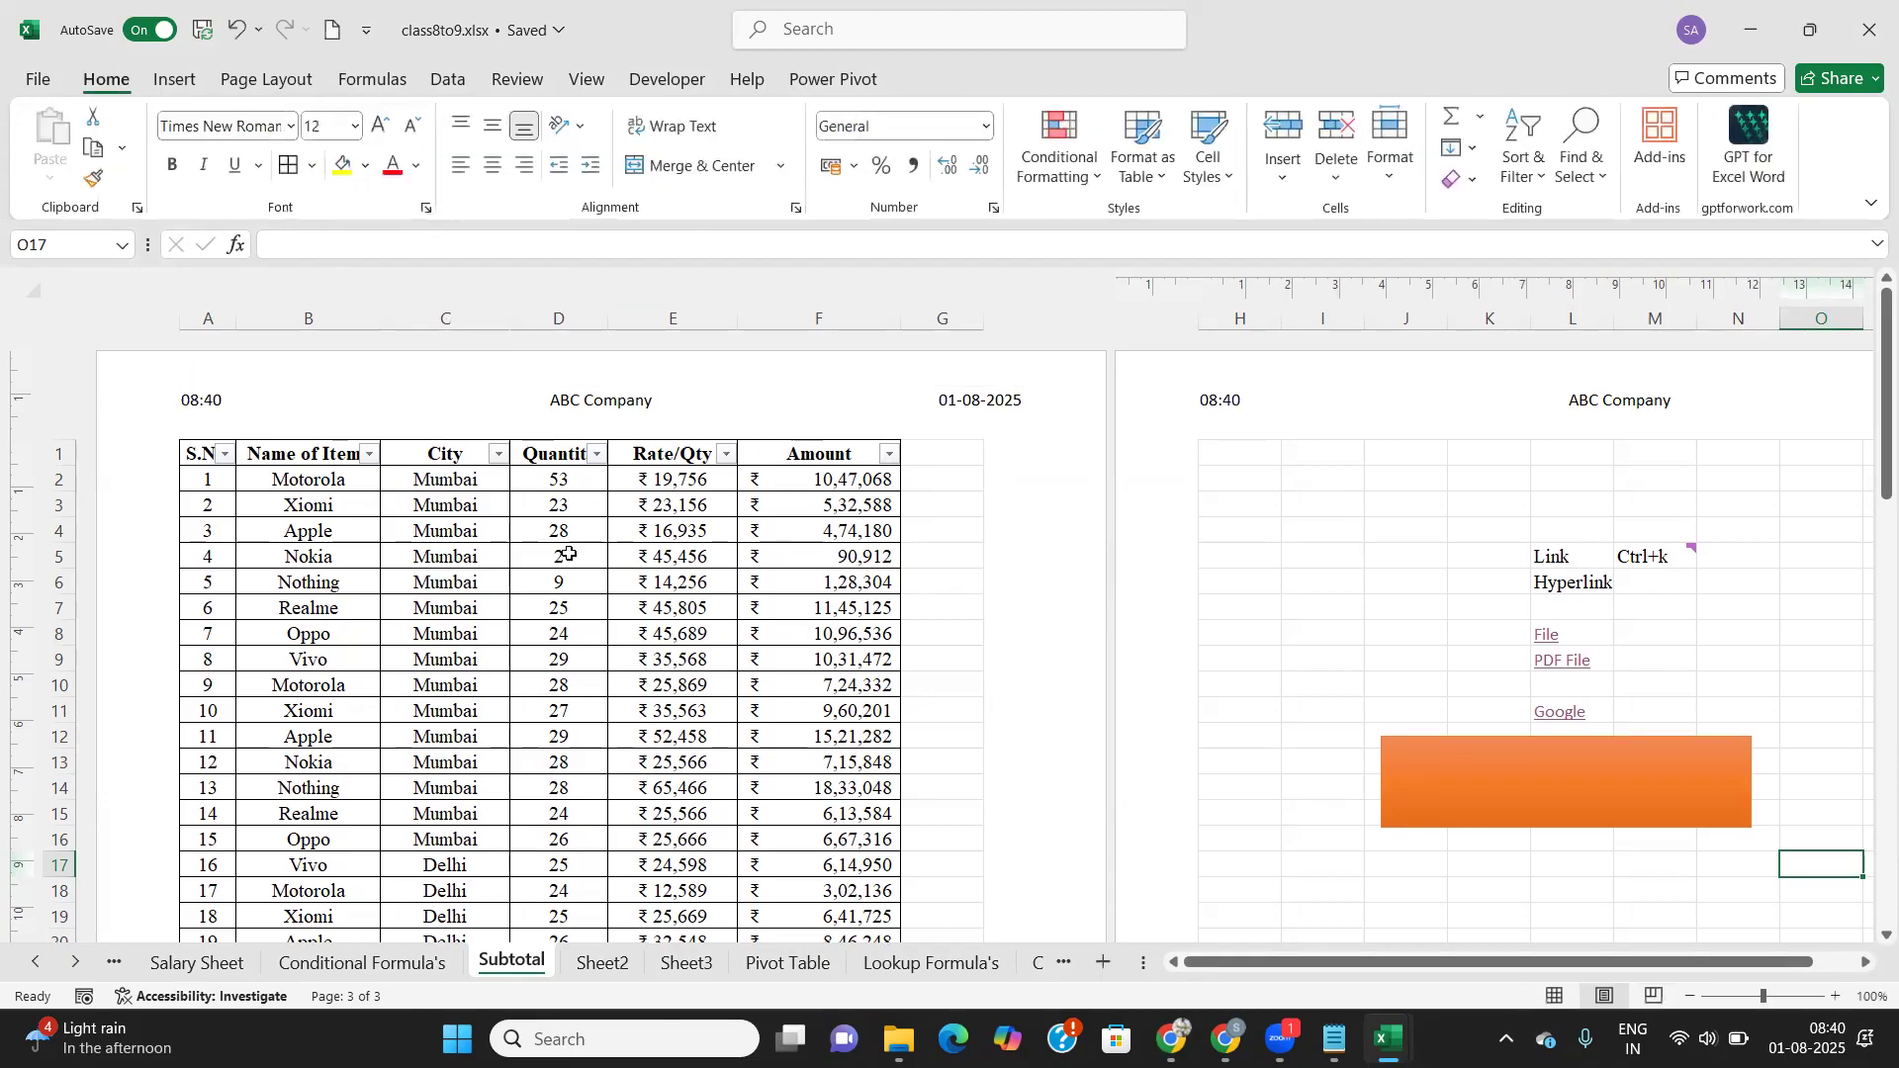
Step: Insert the automatic page number in the center section of the footer and leave footer editing
{"action": "scroll", "coordinate": [570, 556], "scroll_direction": "down", "scroll_amount": 5}
{"action": "scroll", "coordinate": [569, 556], "scroll_direction": "down", "scroll_amount": 8}
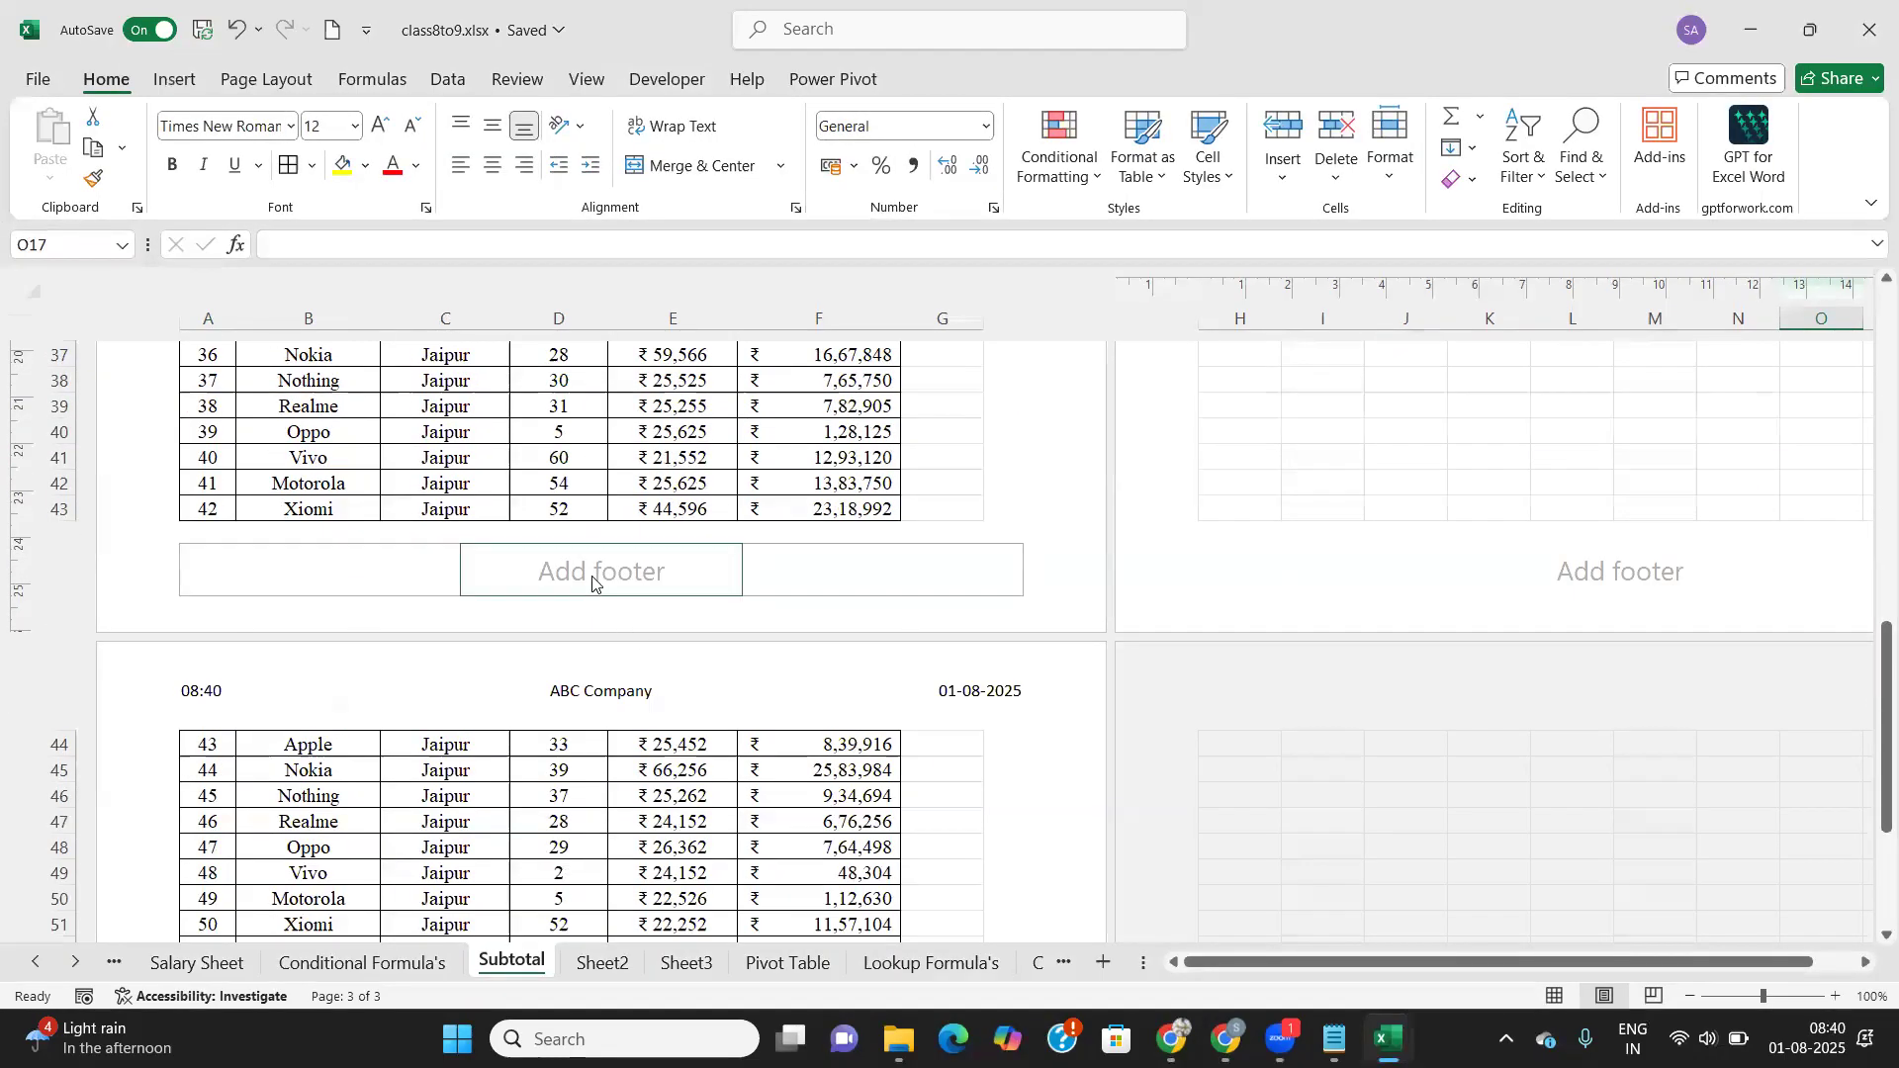
{"action": "left_click", "coordinate": [593, 575]}
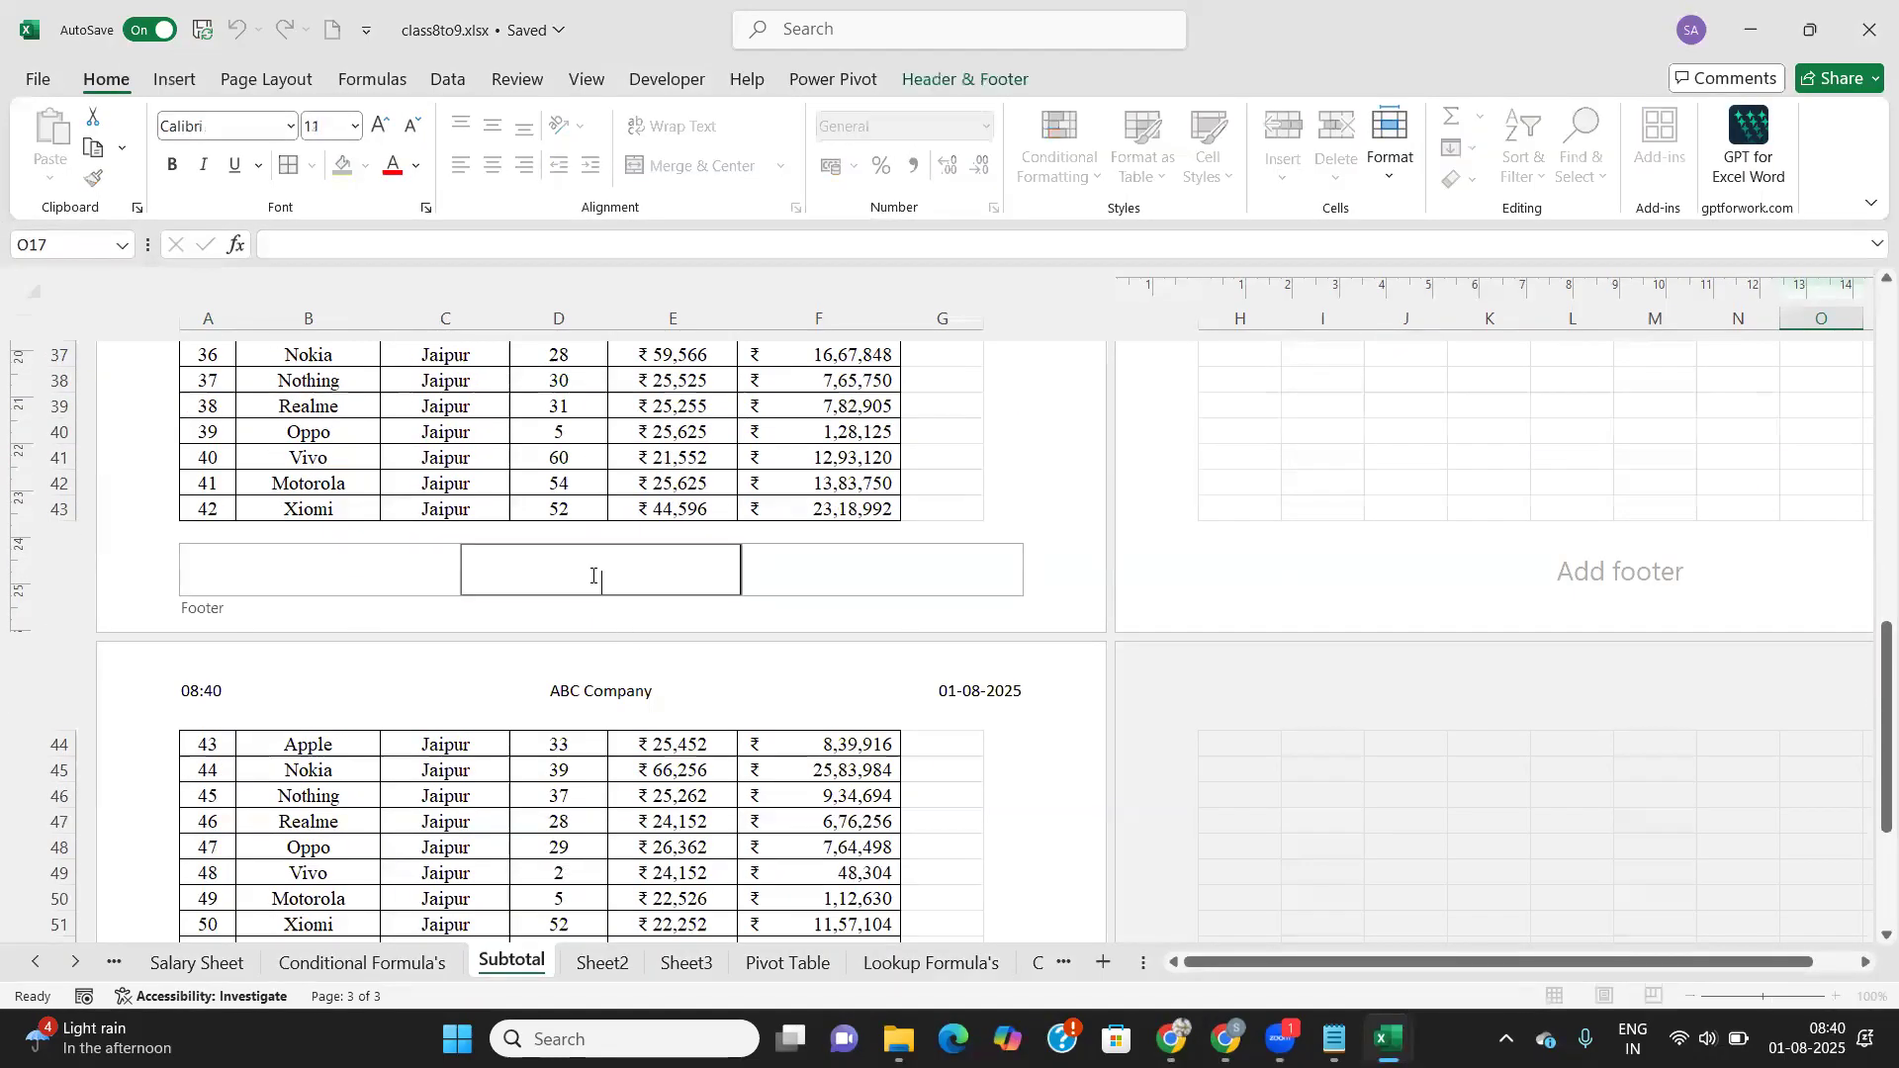
{"action": "left_click", "coordinate": [968, 80]}
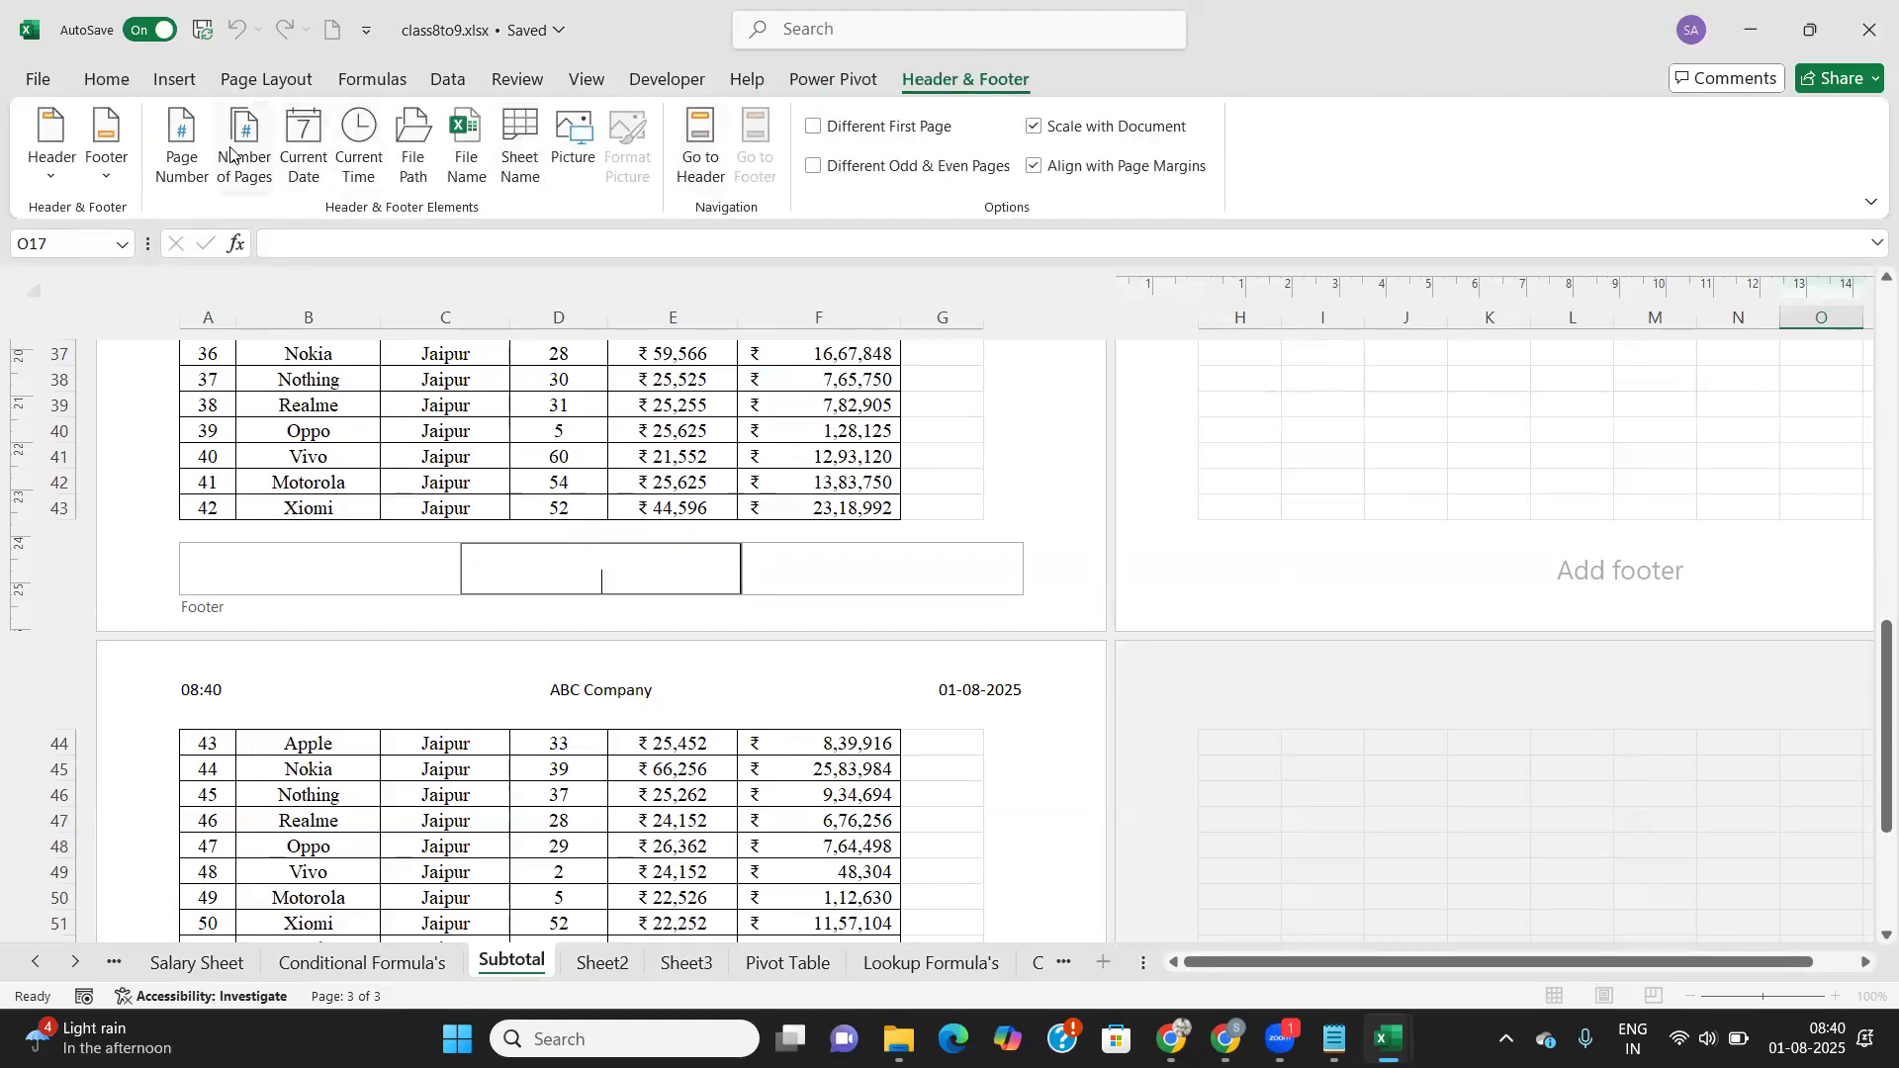
{"action": "left_click", "coordinate": [196, 151]}
{"action": "left_click", "coordinate": [979, 589]}
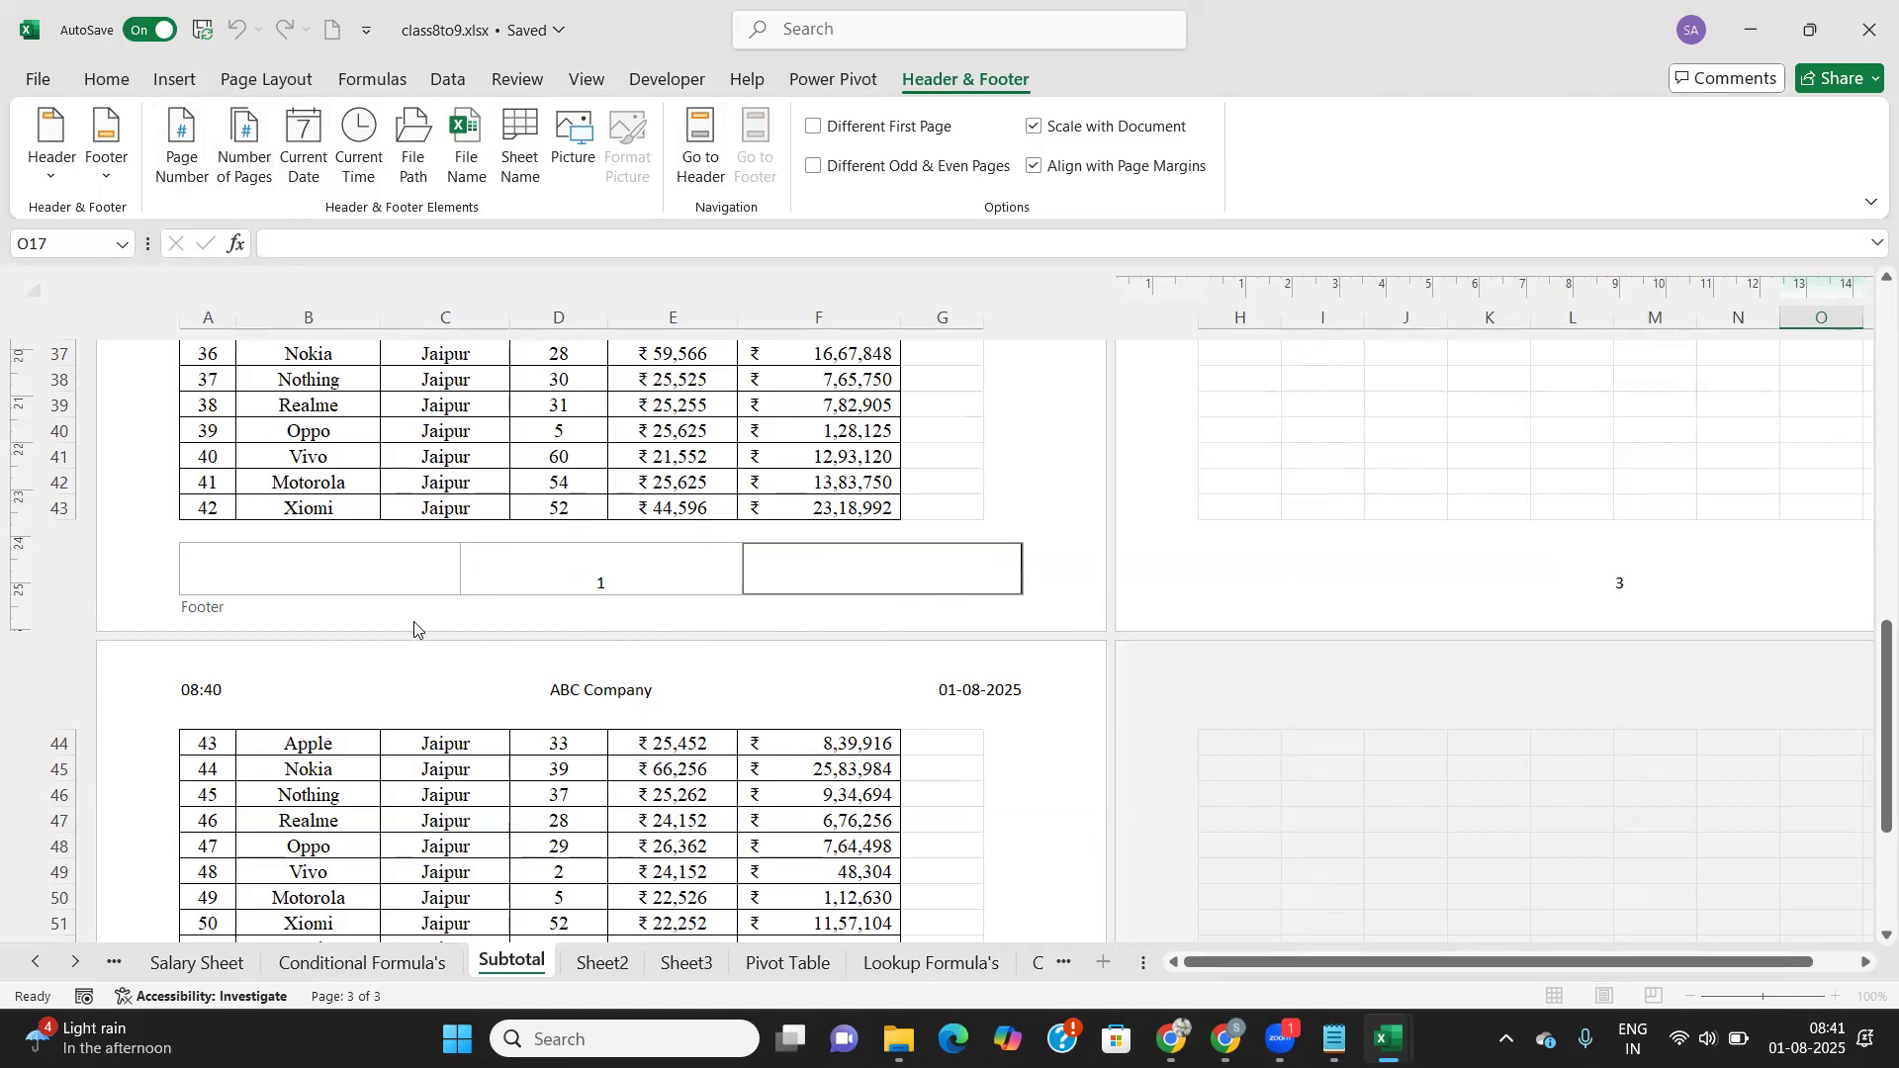
{"action": "left_click", "coordinate": [661, 586]}
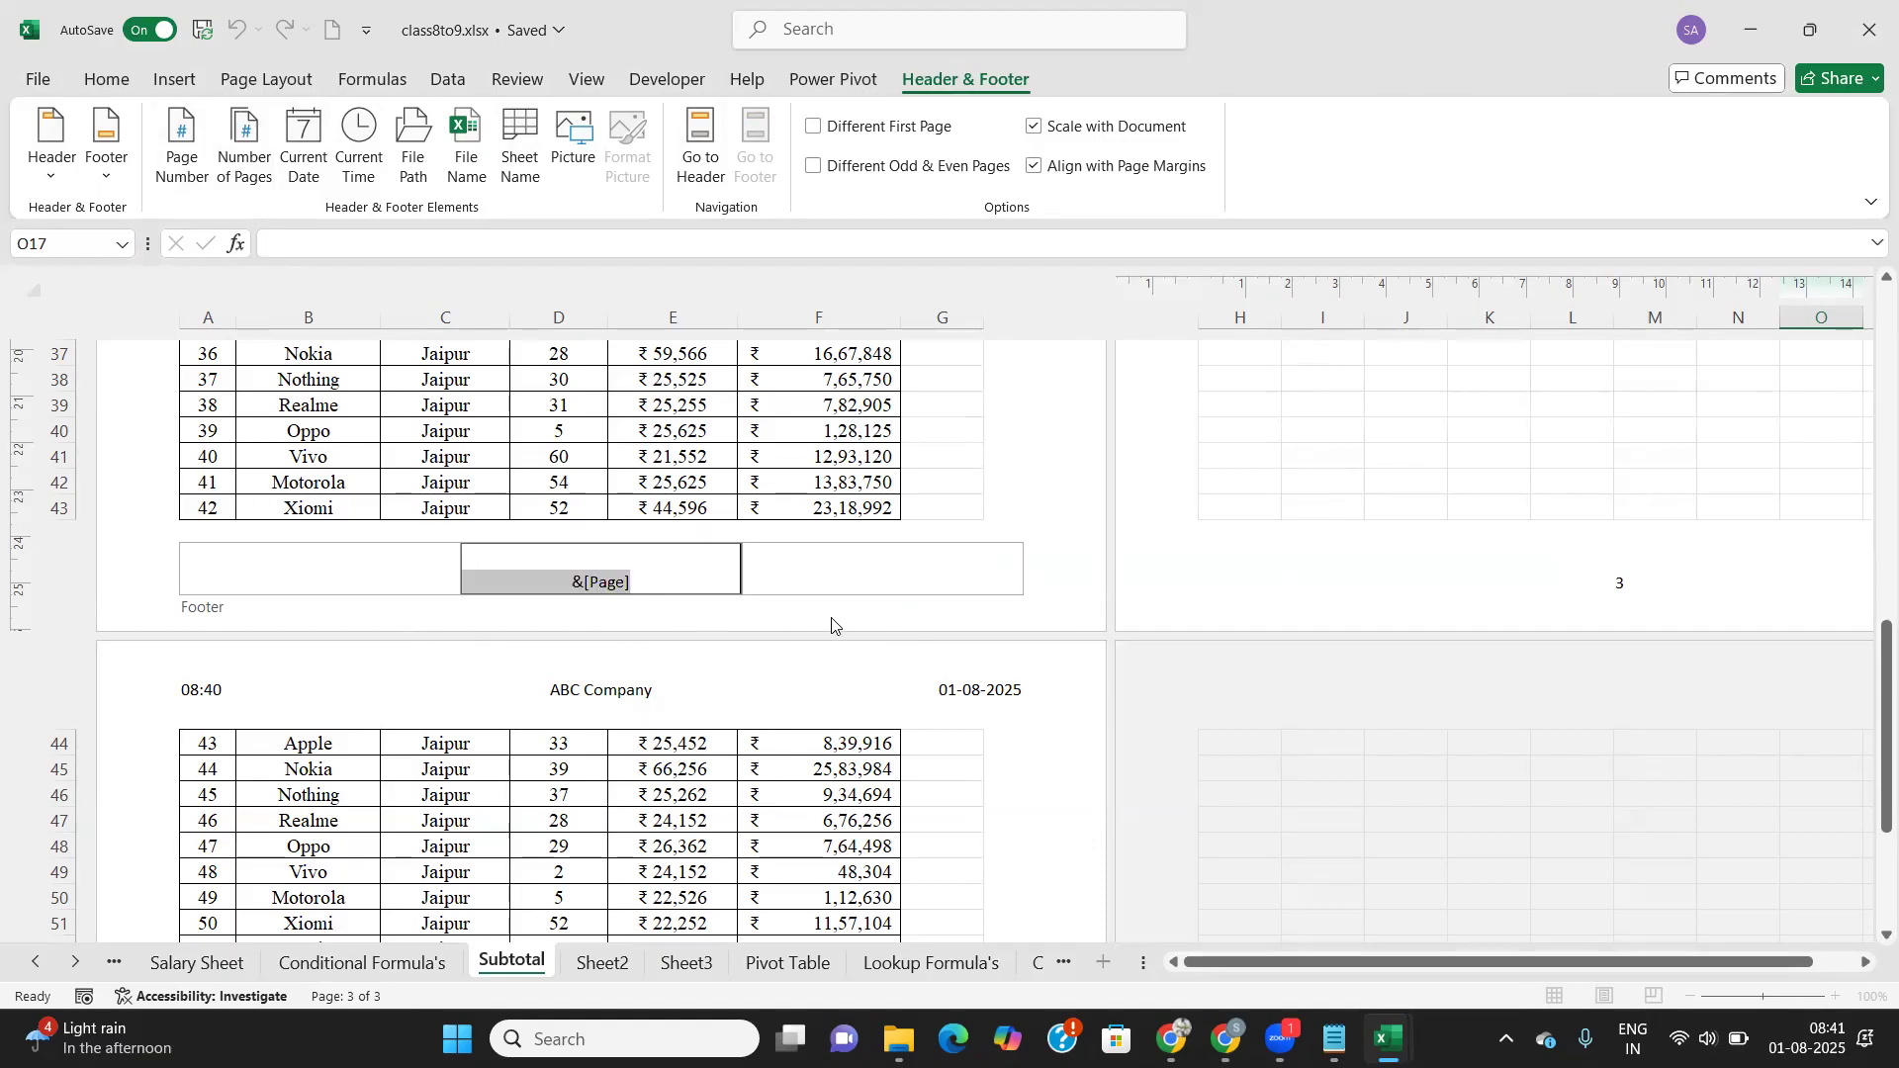
{"action": "left_click", "coordinate": [805, 578]}
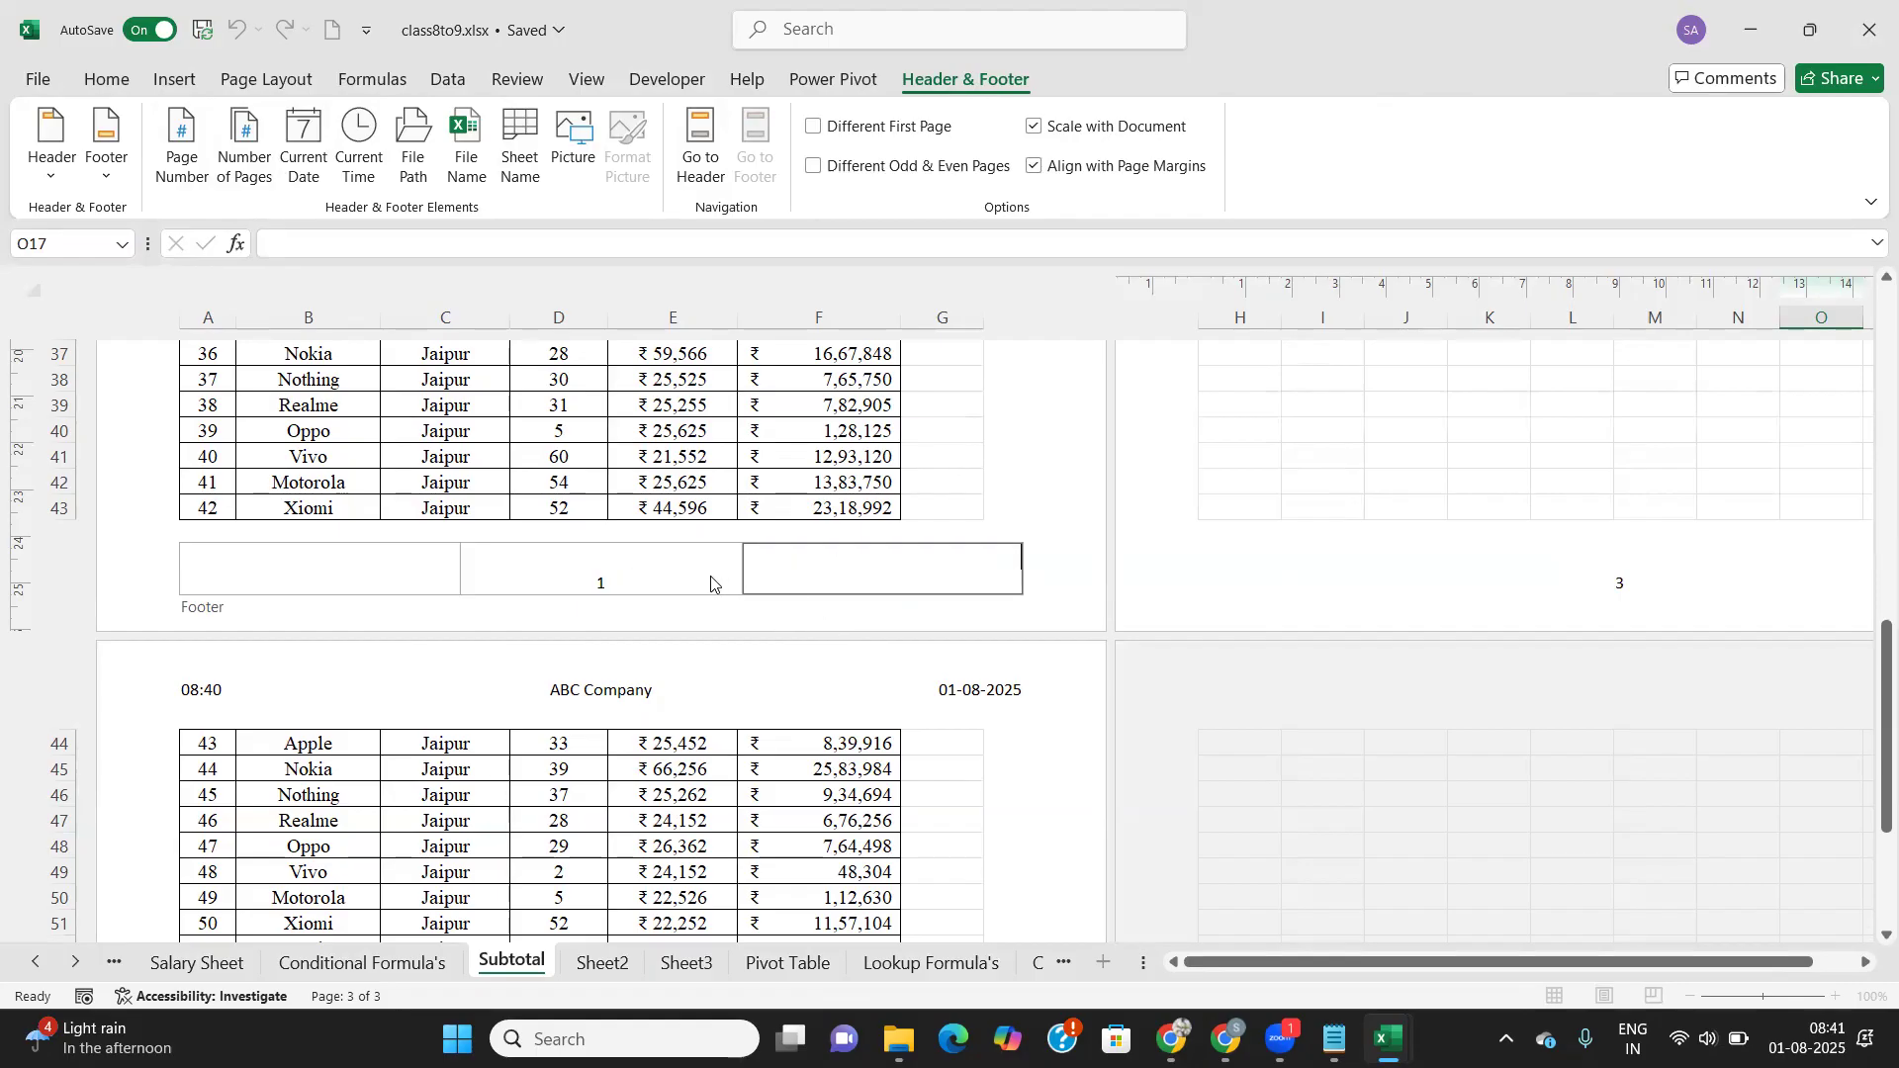
{"action": "left_click", "coordinate": [1179, 656]}
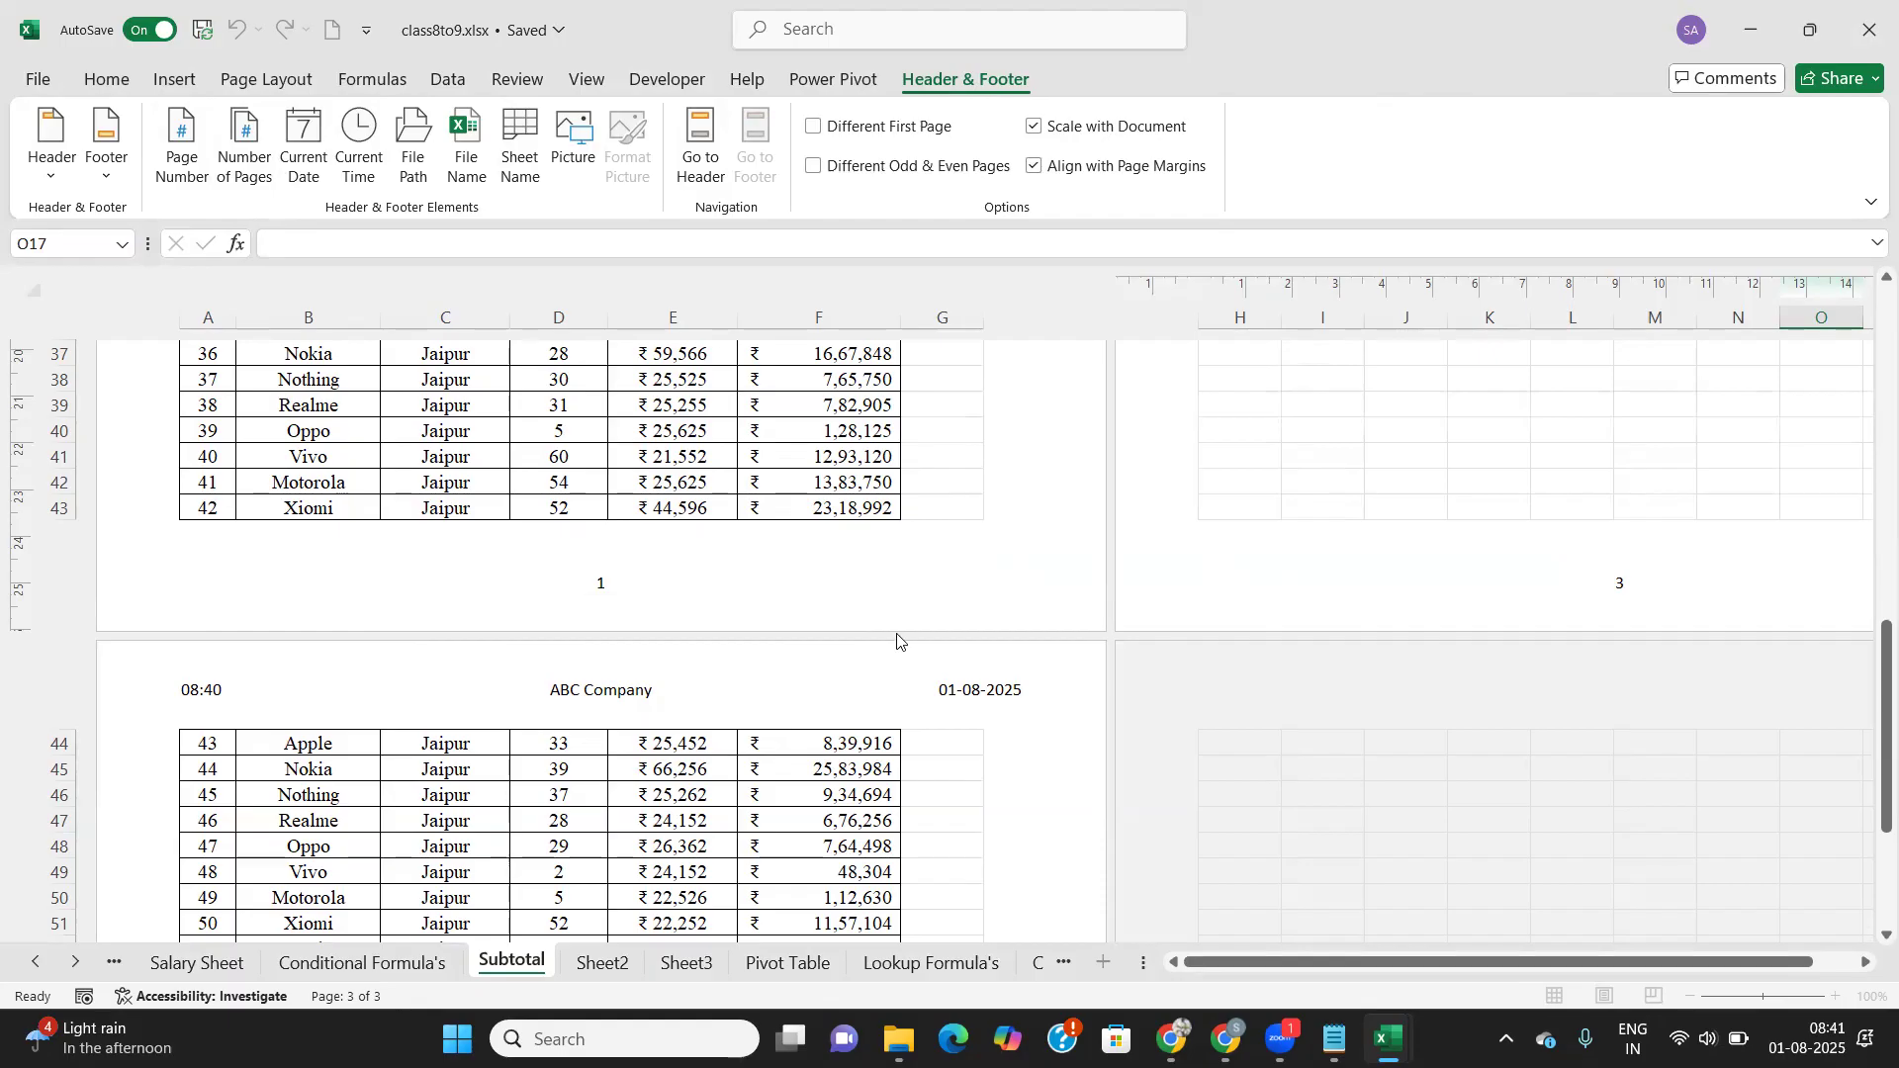
Step: Review the header and footer across the pages, comparing Page Layout with Normal view, and return to Normal view
{"action": "scroll", "coordinate": [954, 504], "scroll_direction": "up", "scroll_amount": 12}
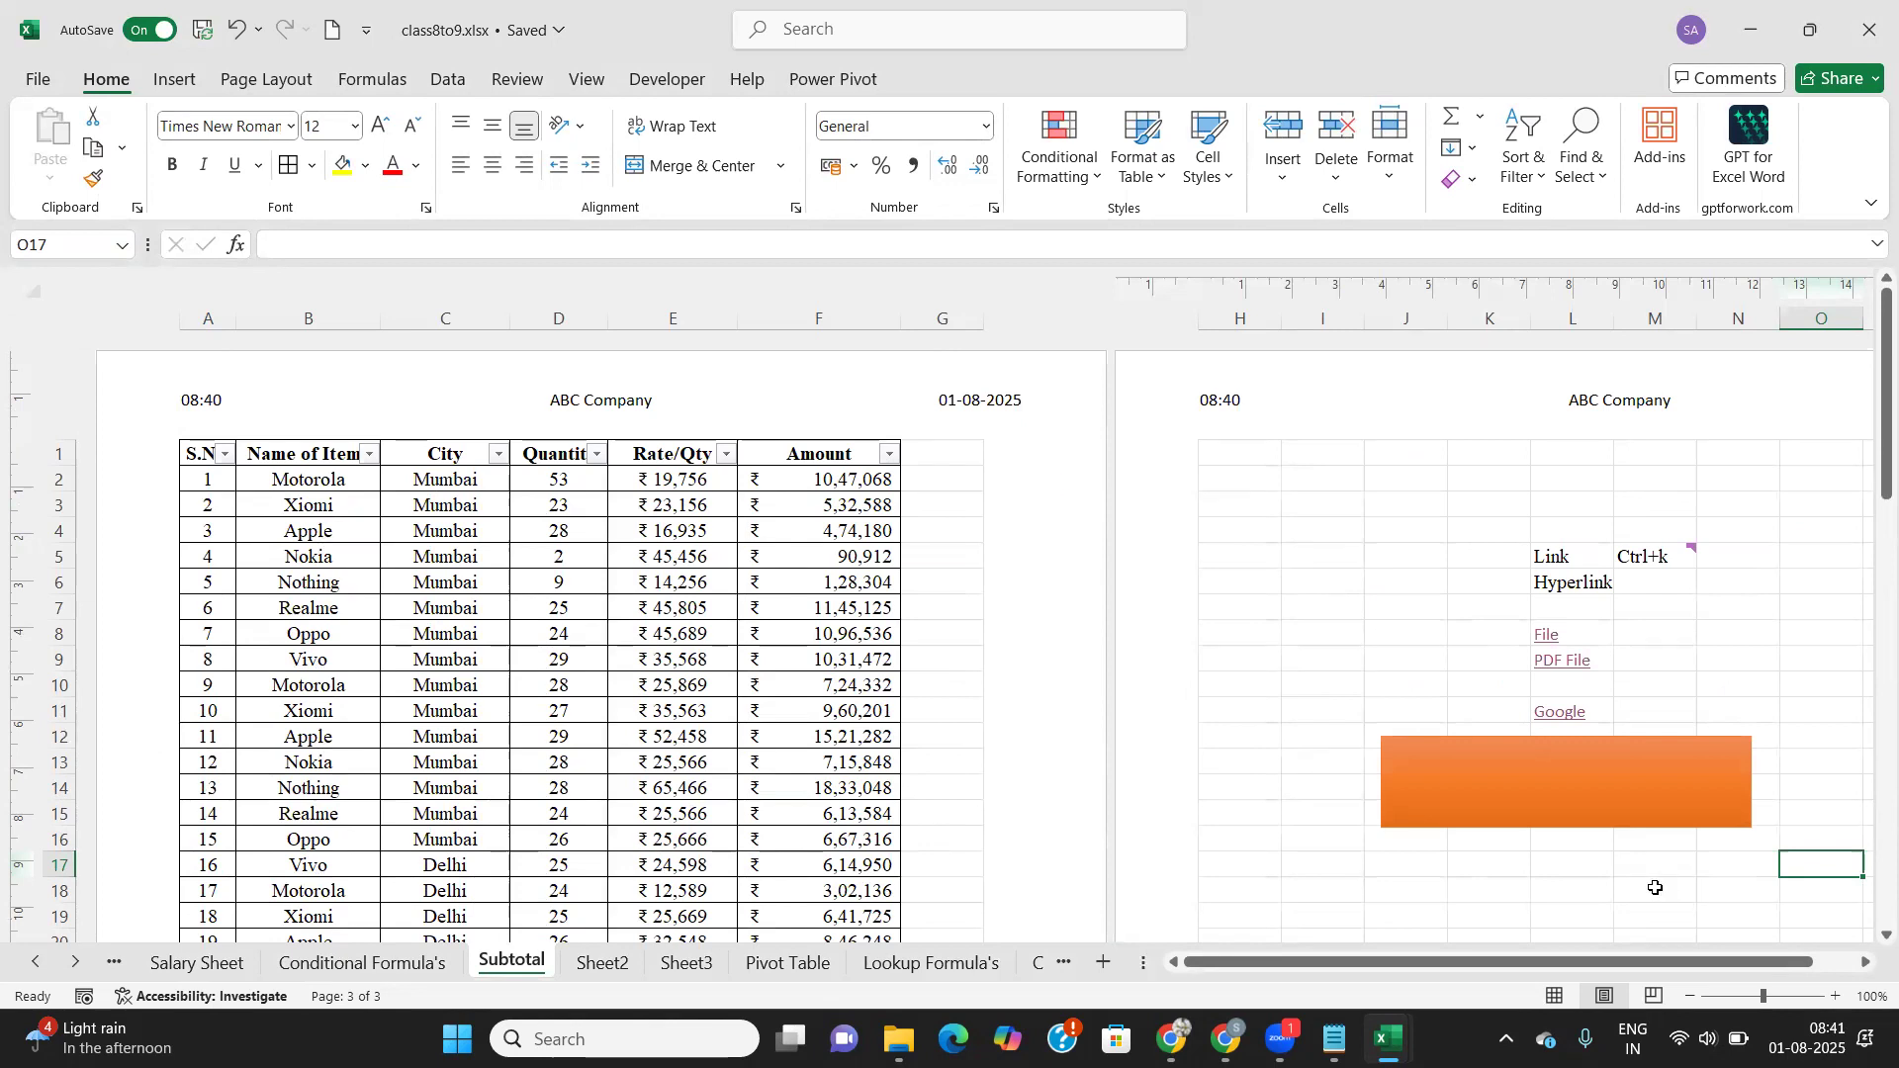
{"action": "scroll", "coordinate": [946, 510], "scroll_direction": "down", "scroll_amount": 3}
{"action": "scroll", "coordinate": [951, 500], "scroll_direction": "up", "scroll_amount": 3}
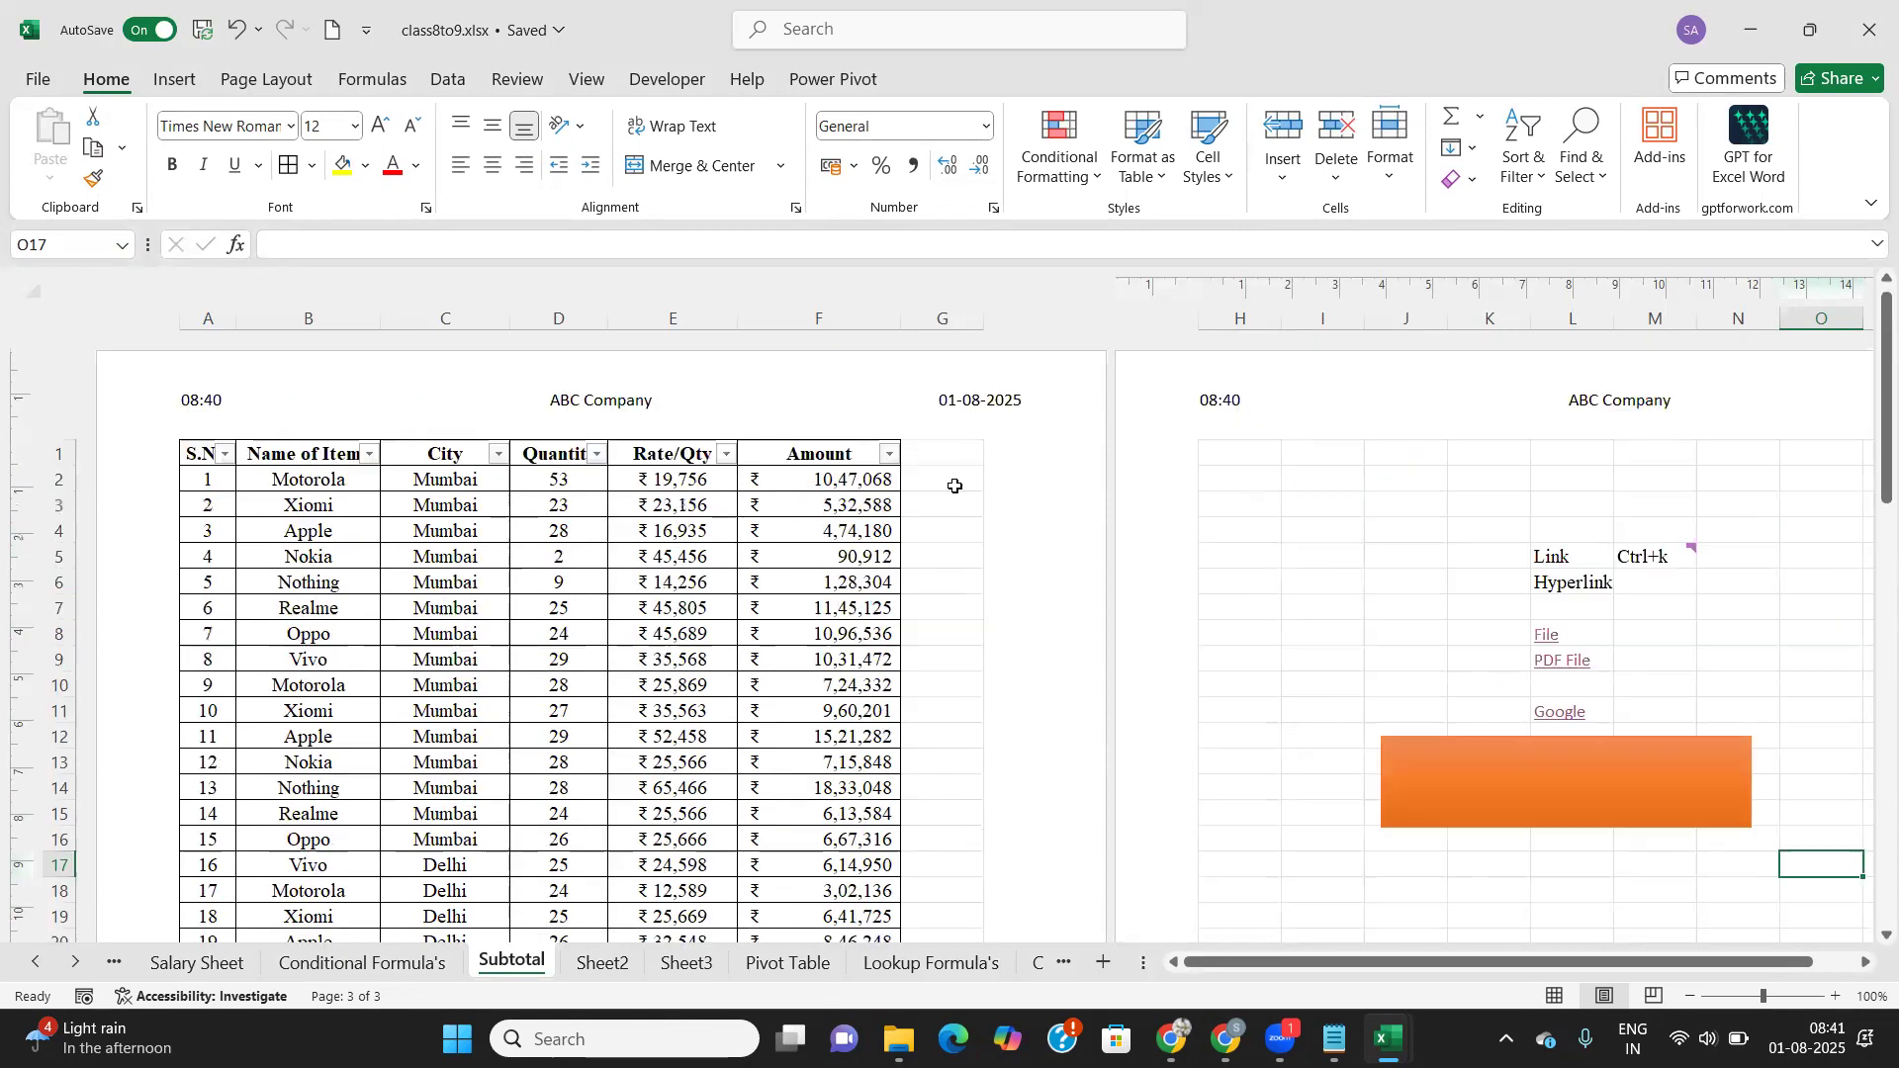
{"action": "left_click", "coordinate": [1555, 997]}
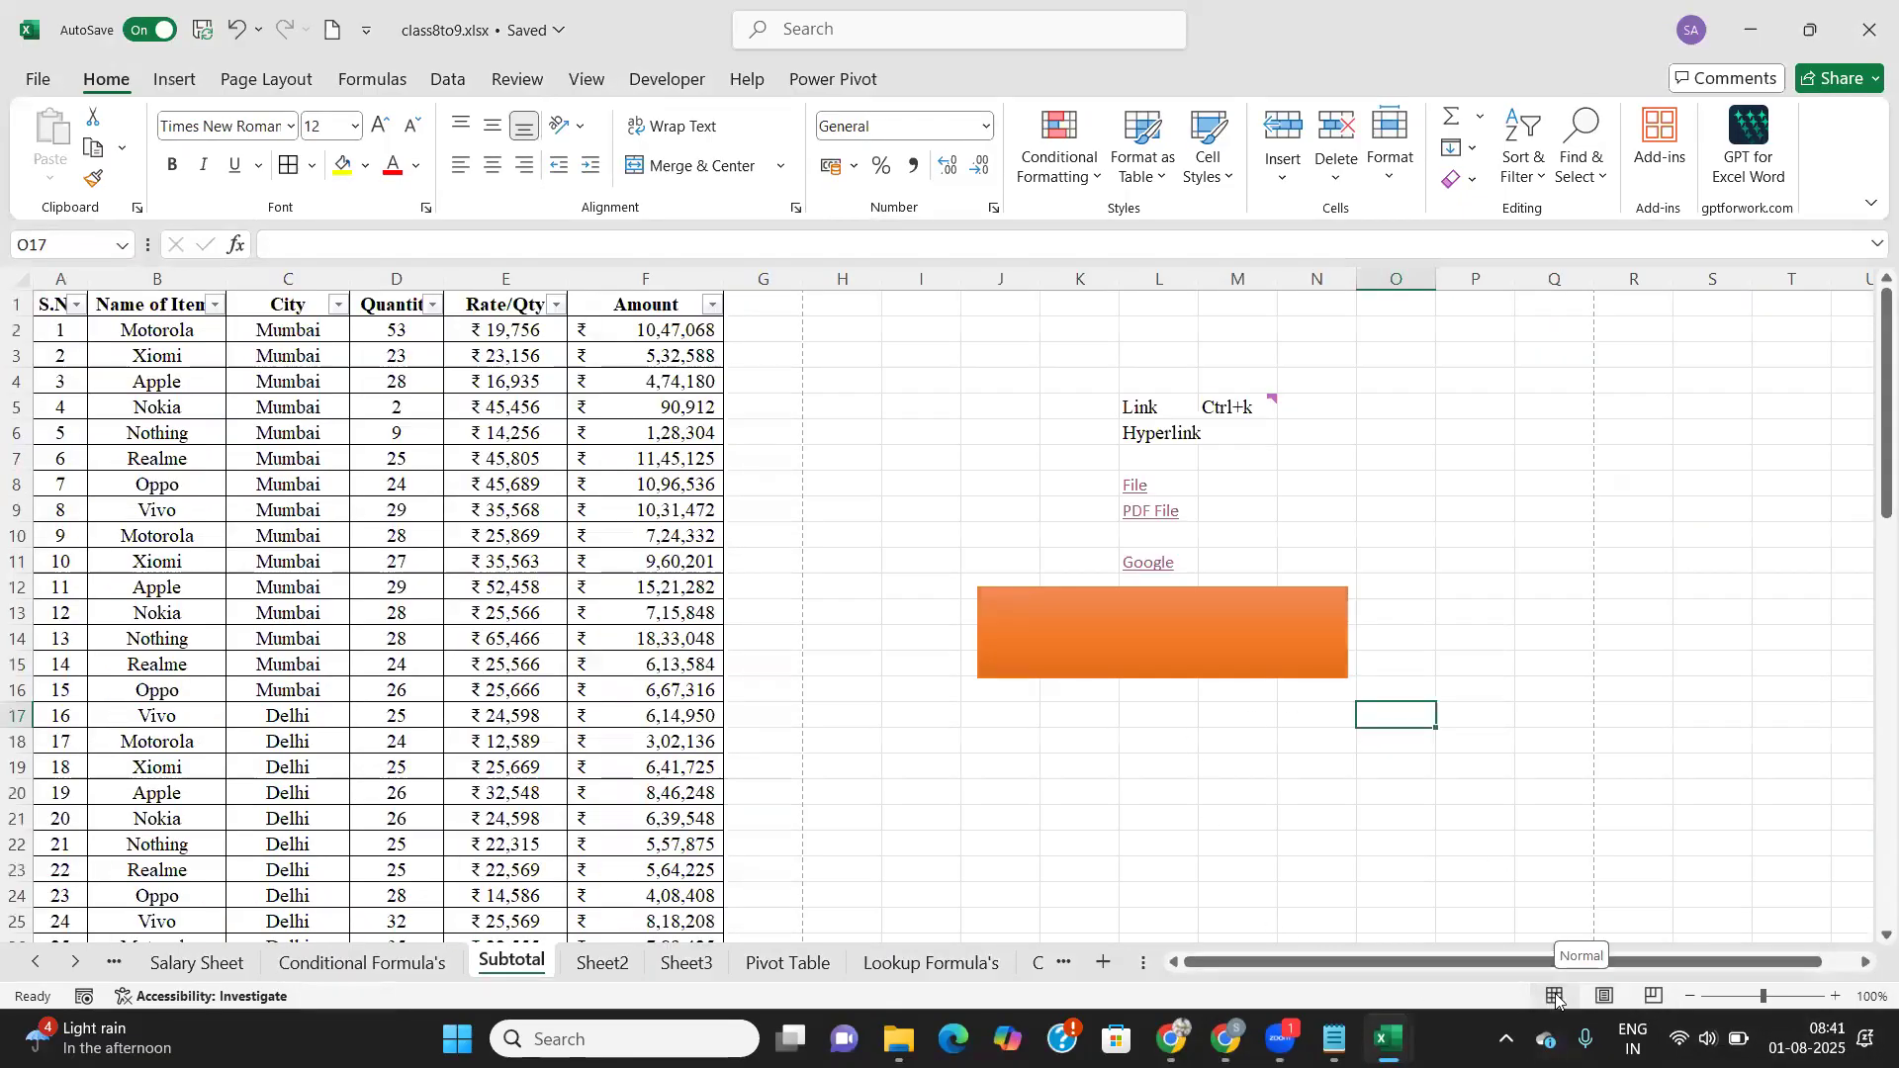
{"action": "left_click", "coordinate": [1604, 999]}
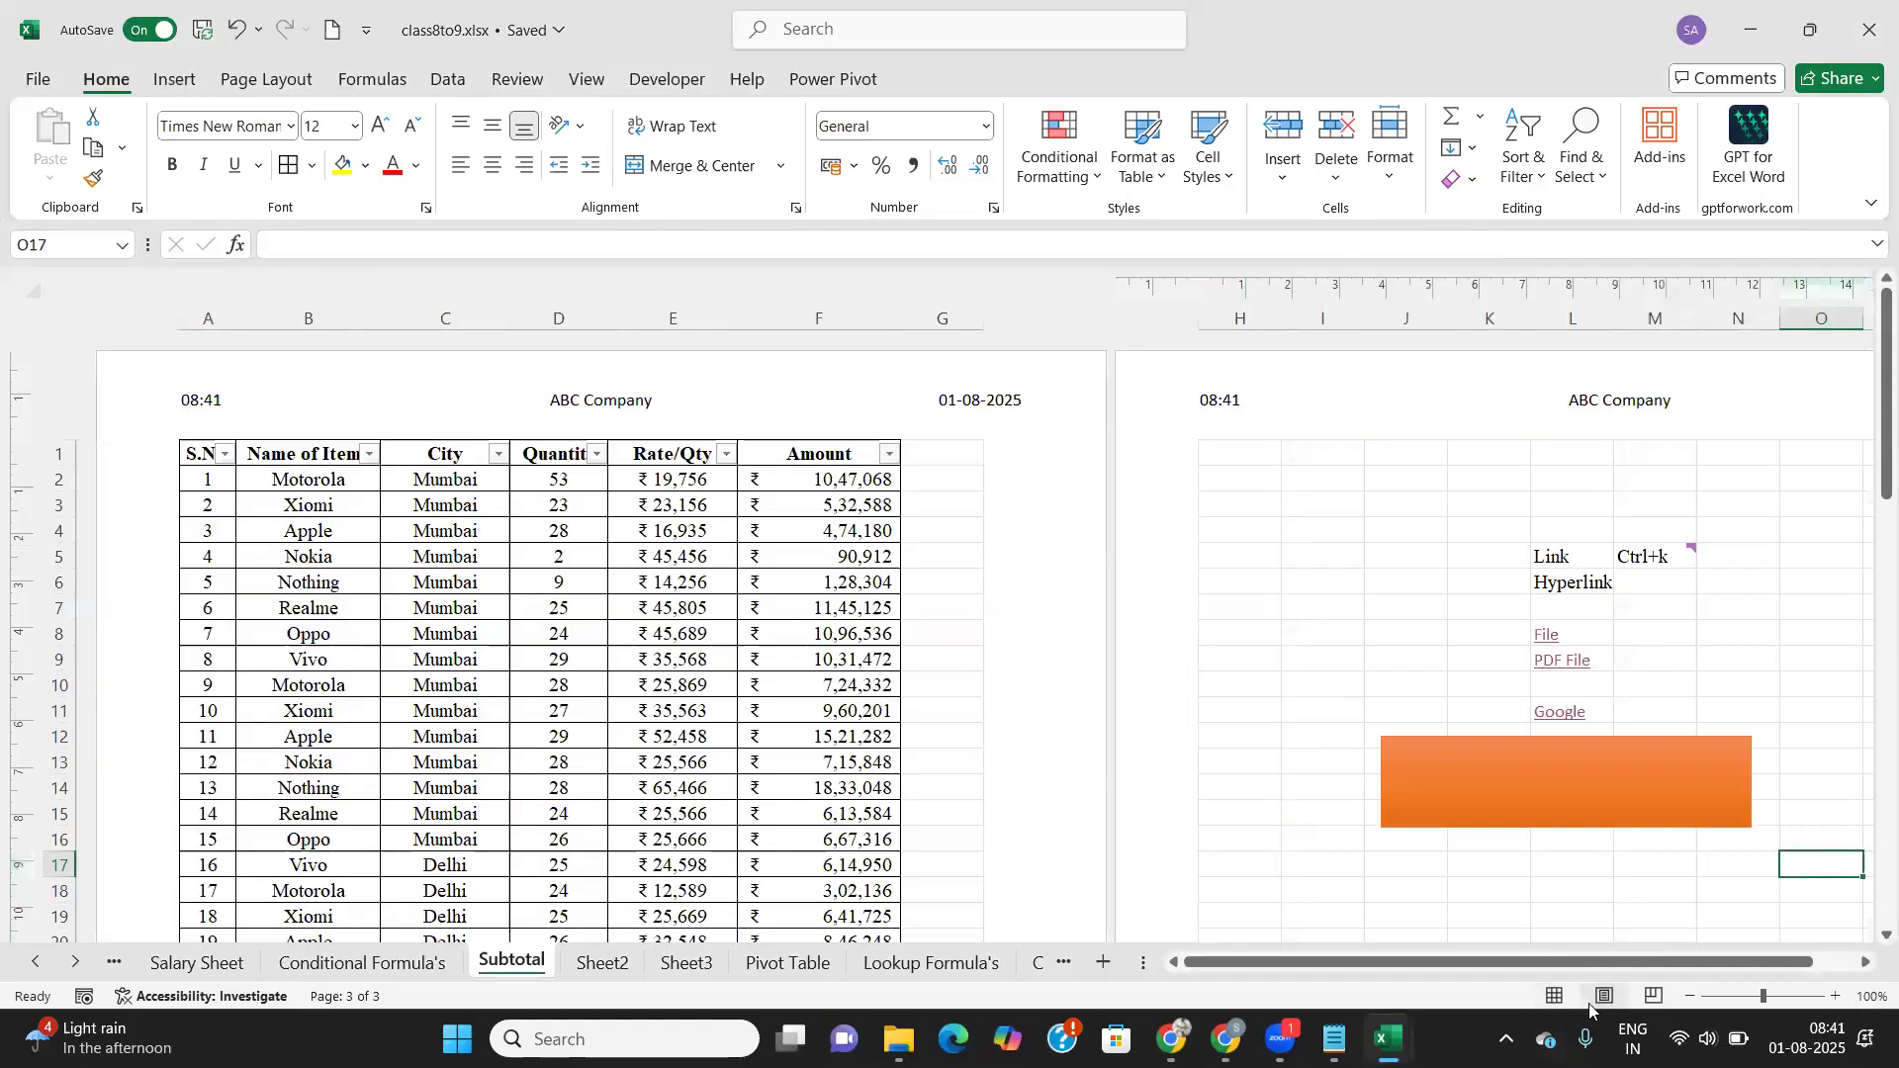
{"action": "scroll", "coordinate": [920, 544], "scroll_direction": "down", "scroll_amount": 6}
{"action": "scroll", "coordinate": [921, 550], "scroll_direction": "down", "scroll_amount": 9}
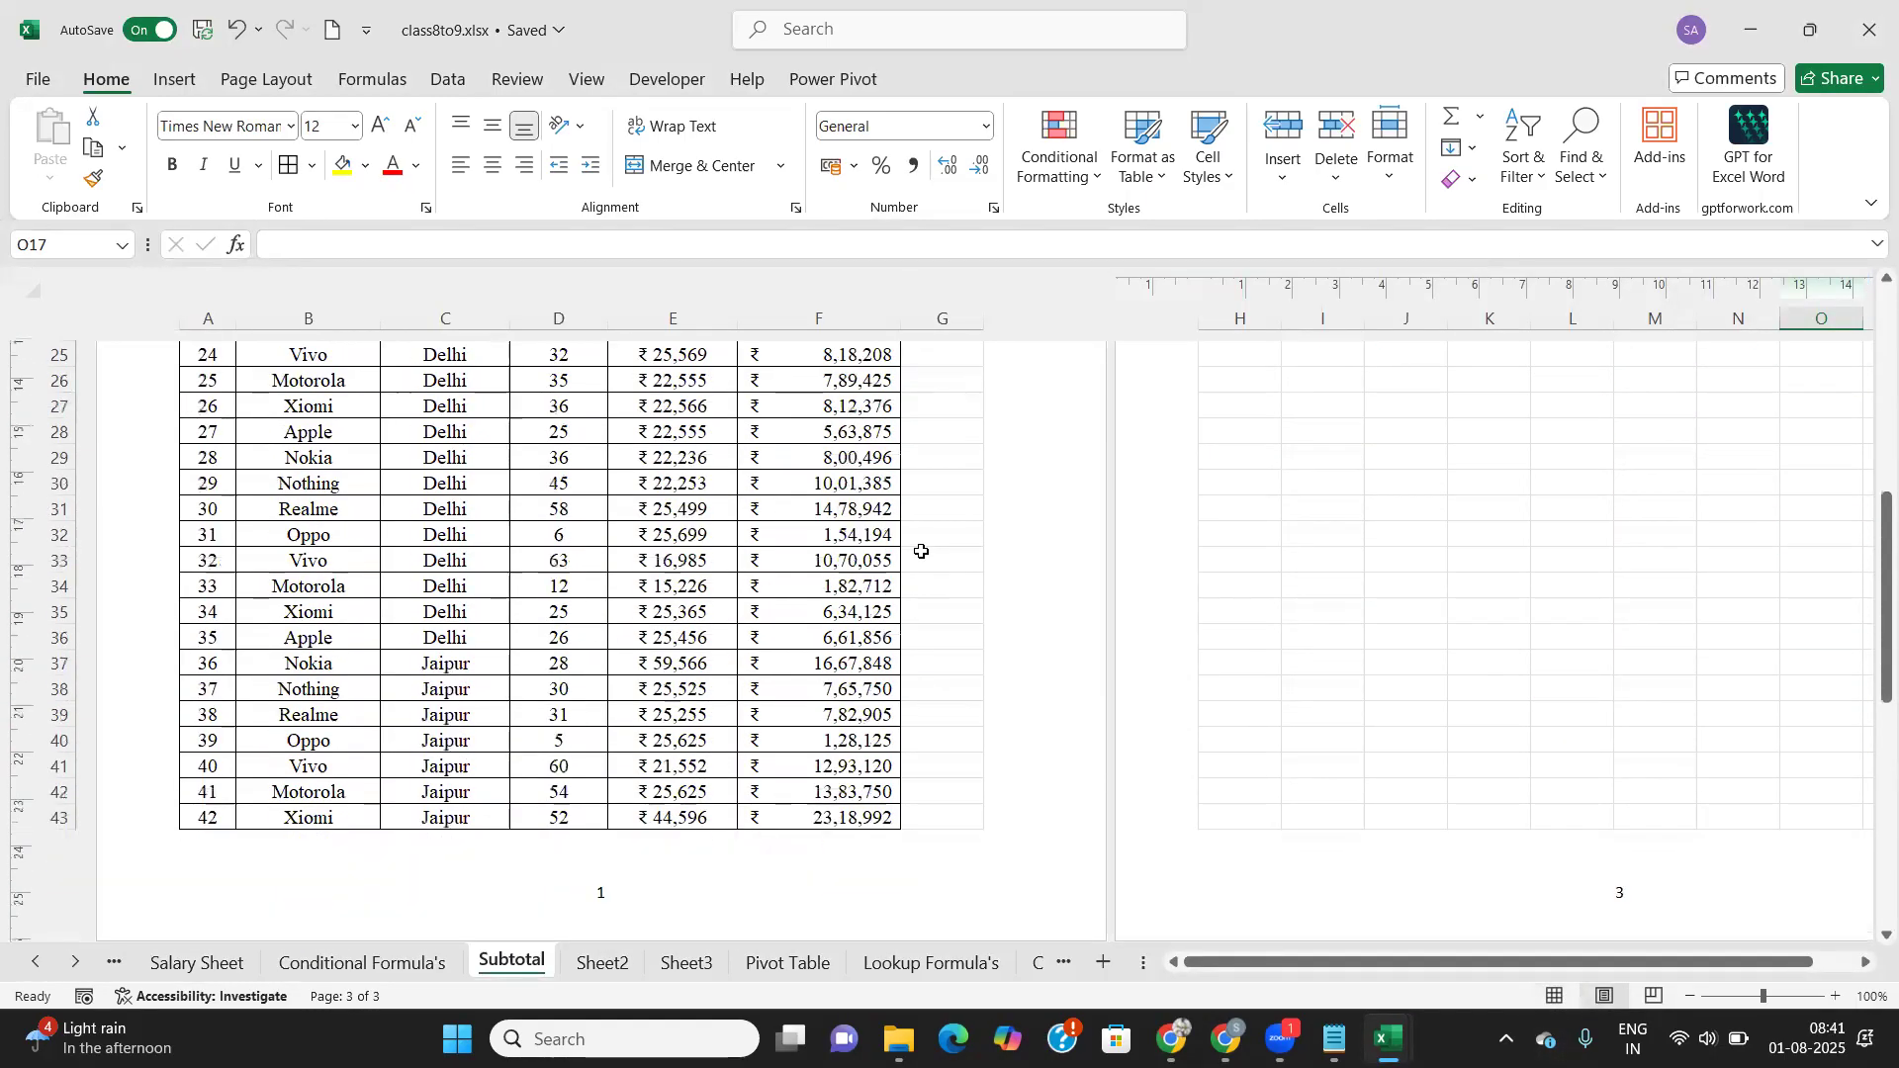
{"action": "scroll", "coordinate": [921, 551], "scroll_direction": "down", "scroll_amount": 5}
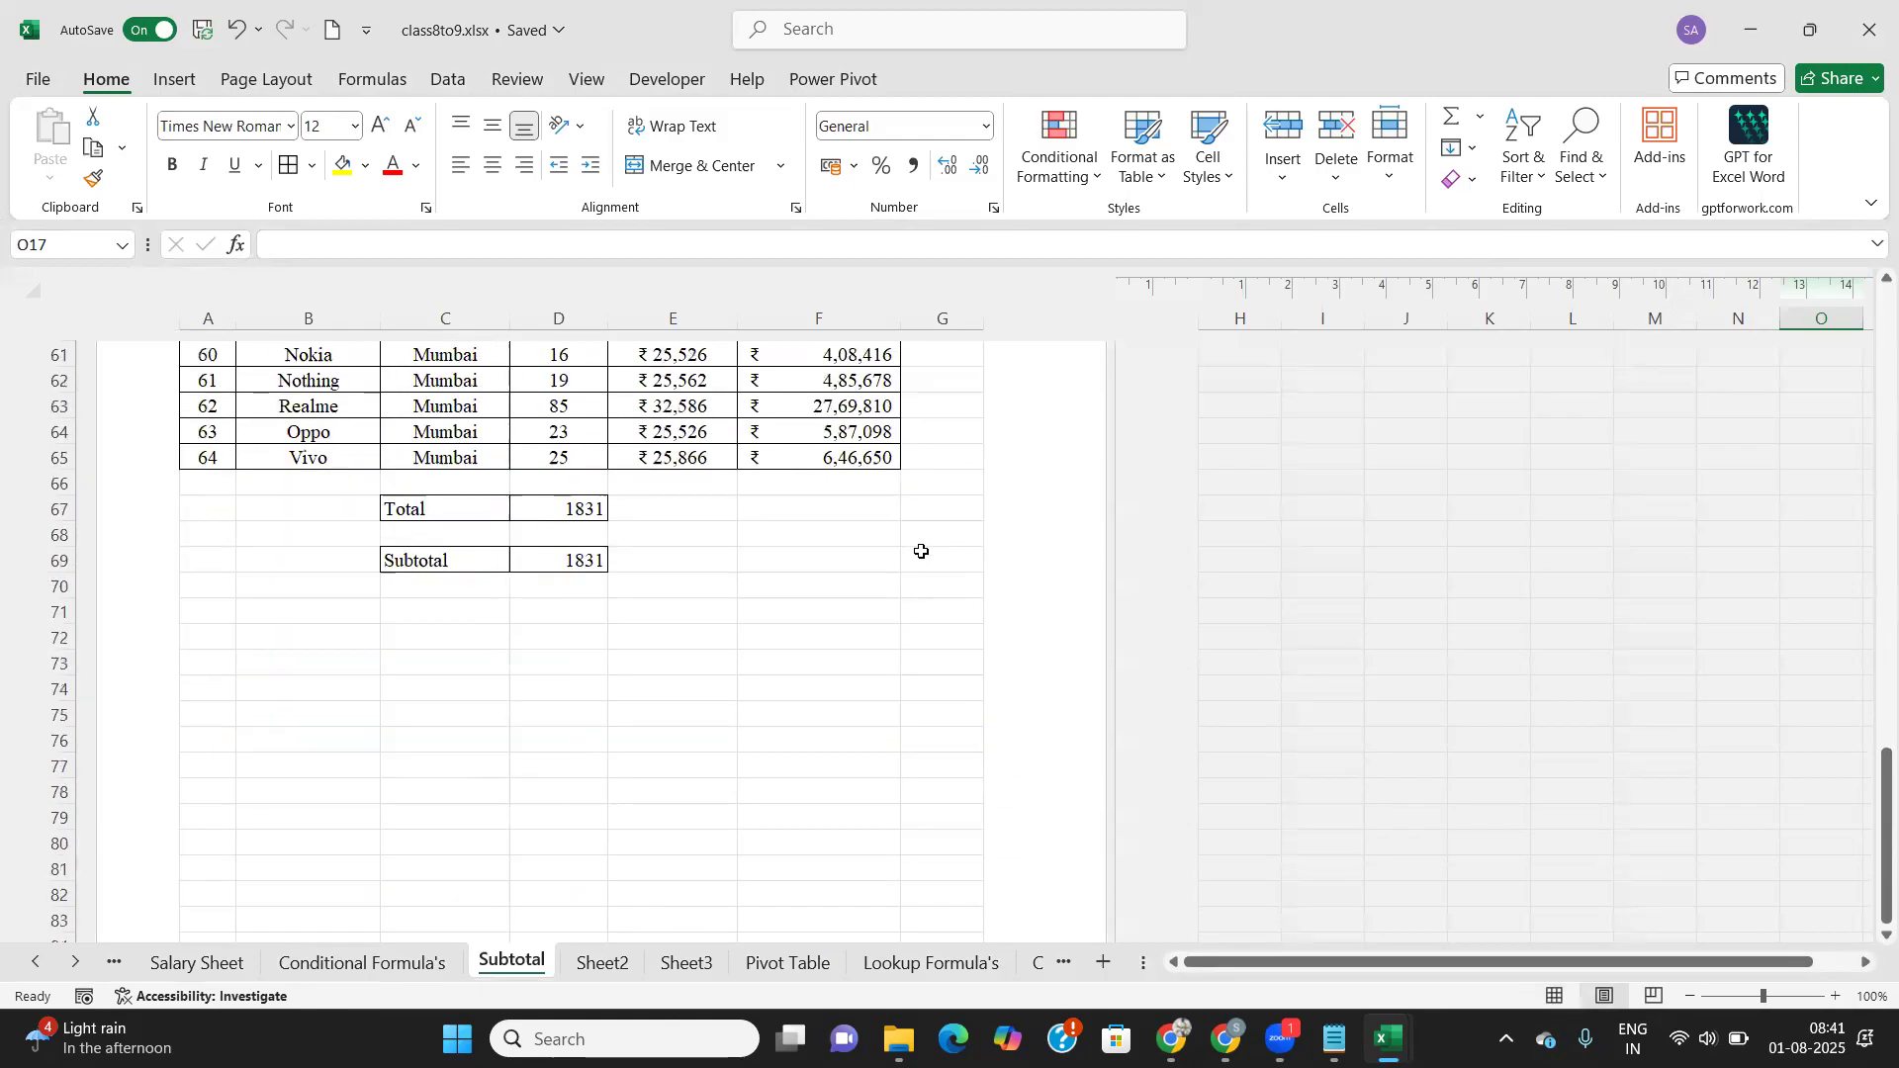
{"action": "scroll", "coordinate": [921, 551], "scroll_direction": "up", "scroll_amount": 12}
{"action": "scroll", "coordinate": [921, 551], "scroll_direction": "up", "scroll_amount": 8}
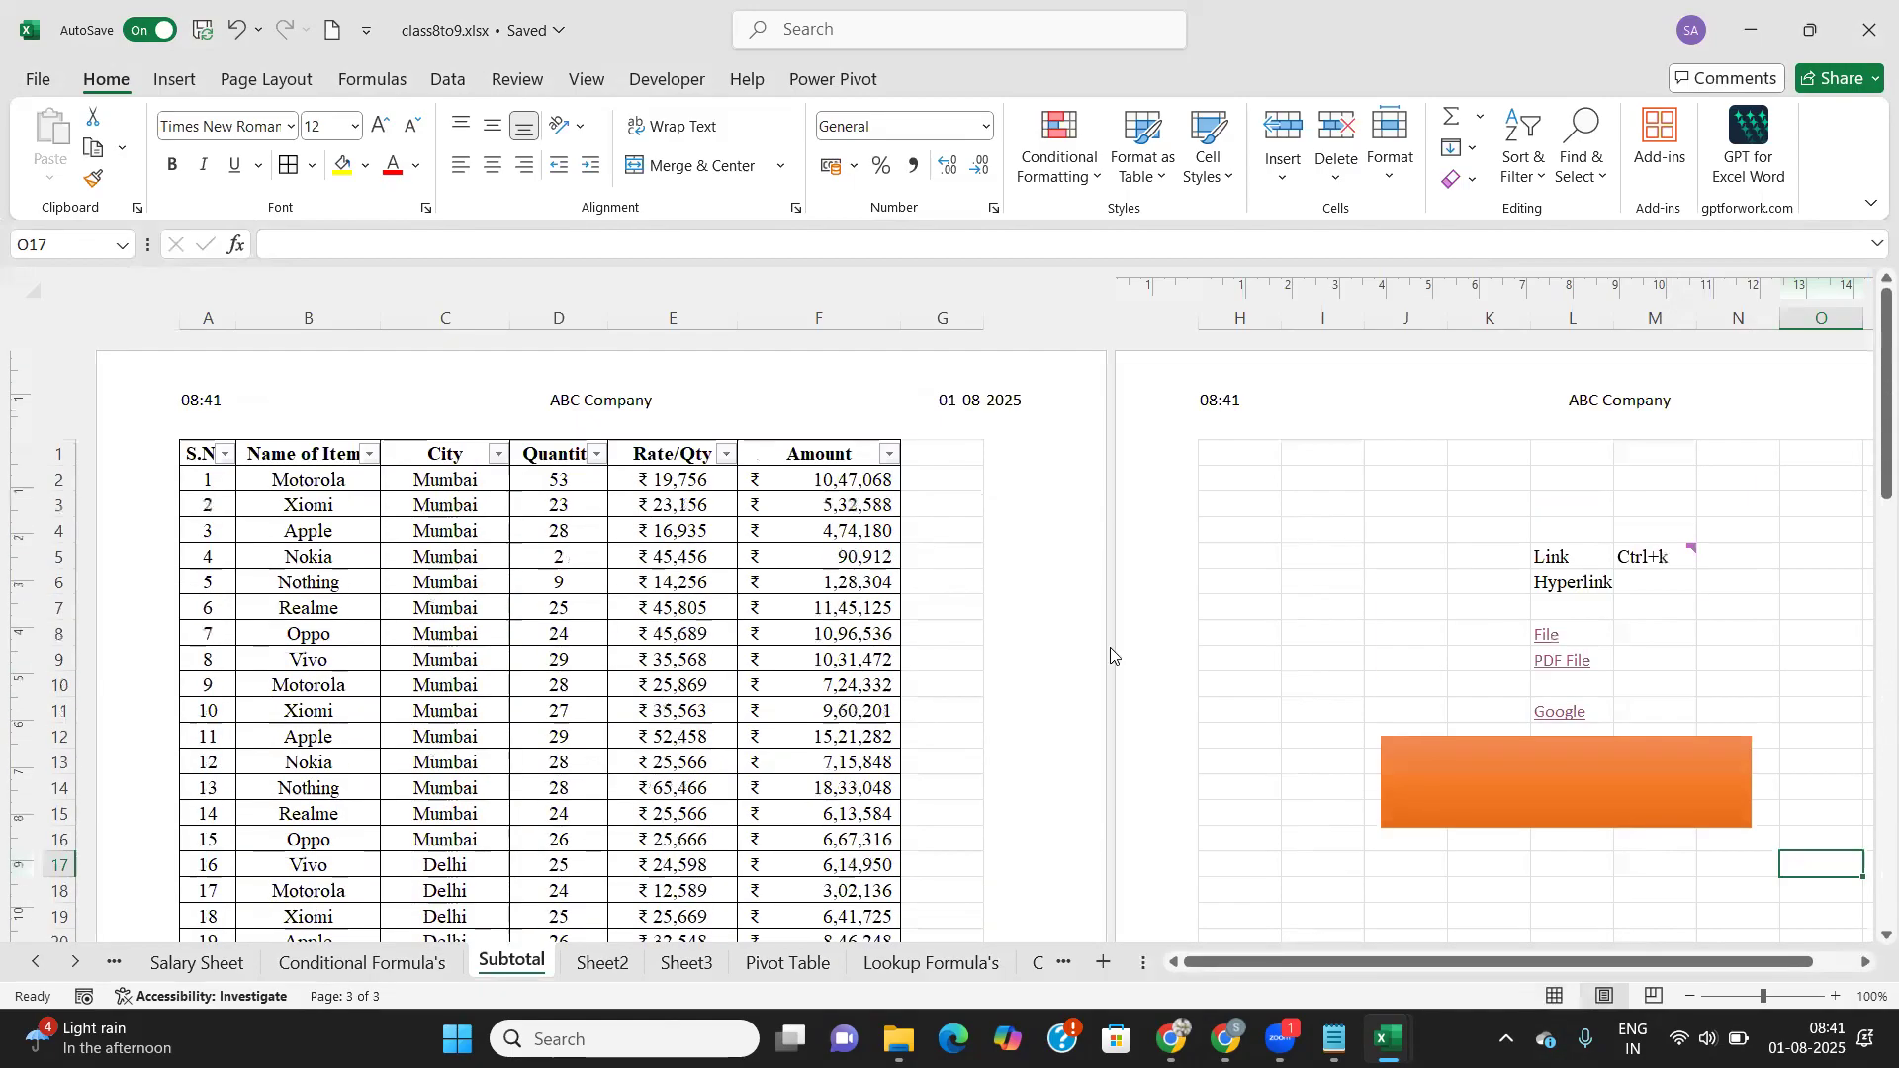
{"action": "left_click", "coordinate": [1553, 996]}
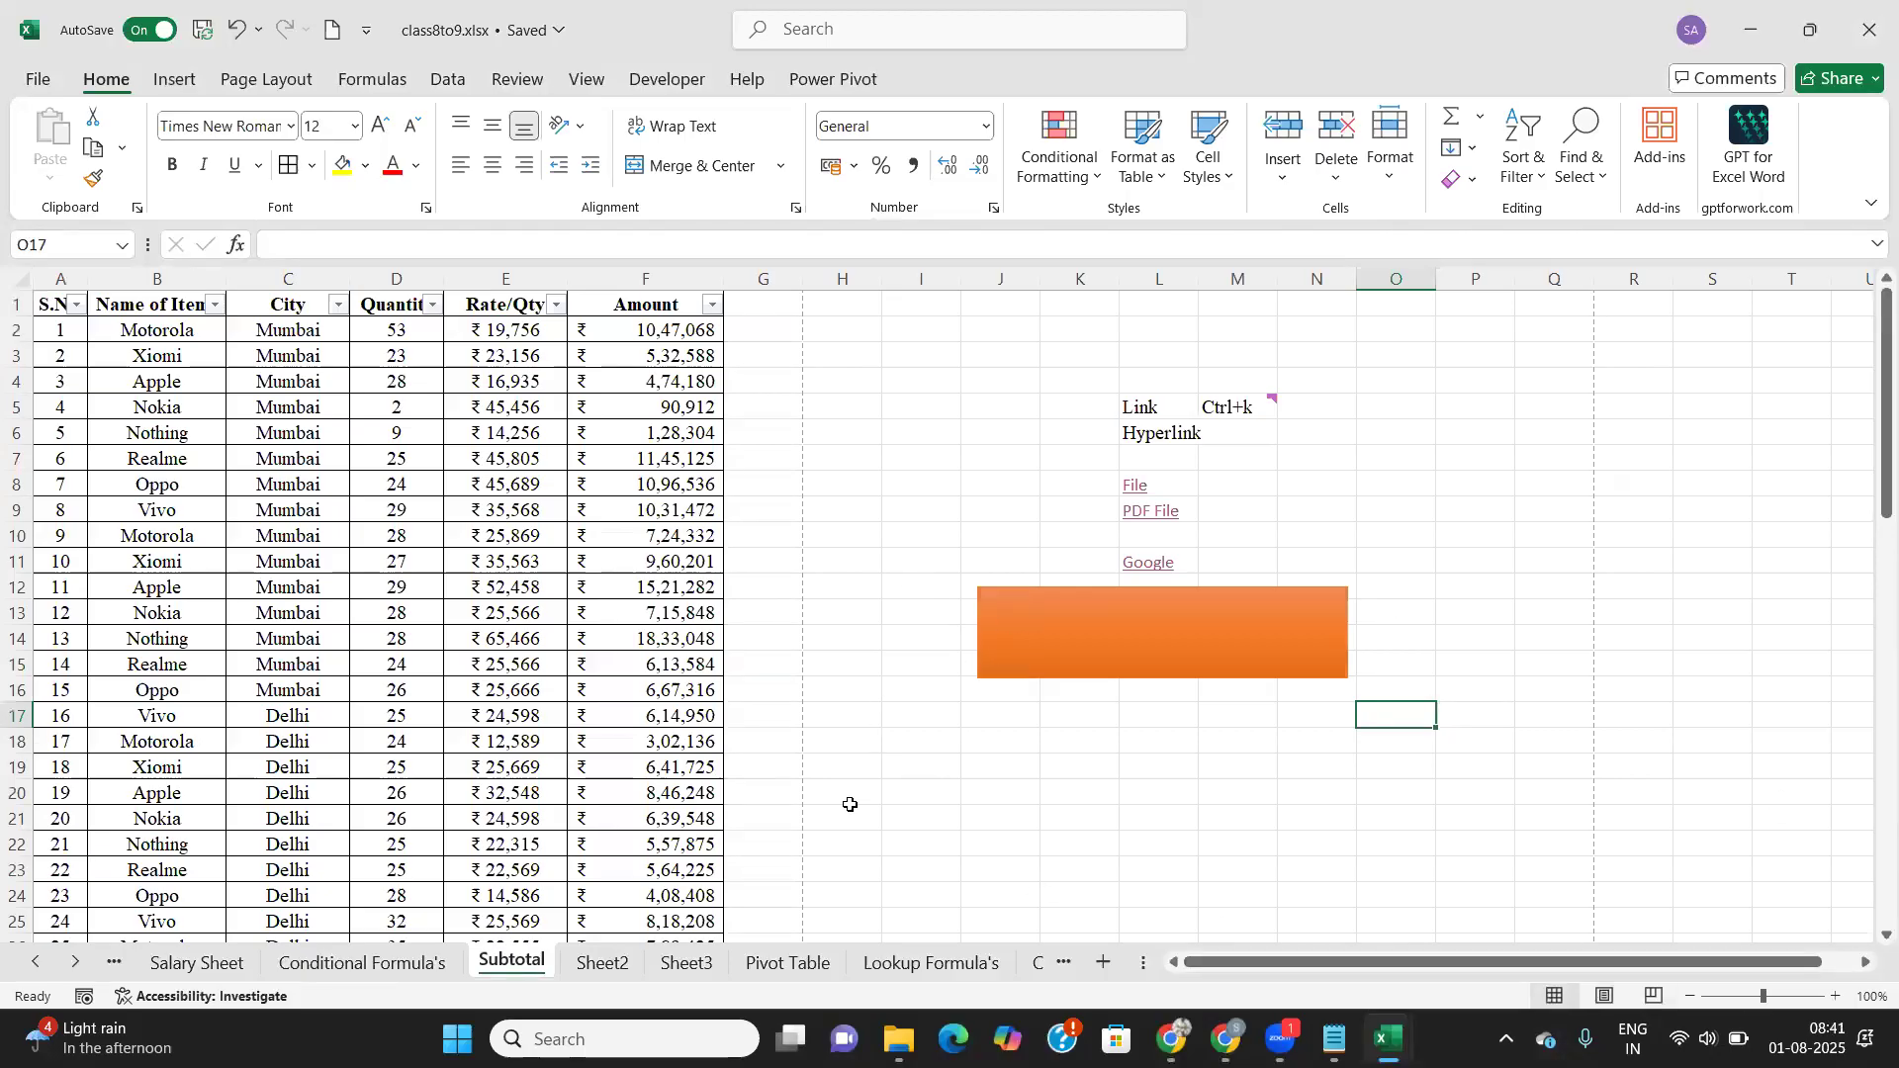
Step: With cell M18 selected, handwrite the ink equation x² = y² + 2 and insert it into the sheet
{"action": "left_click", "coordinate": [176, 81]}
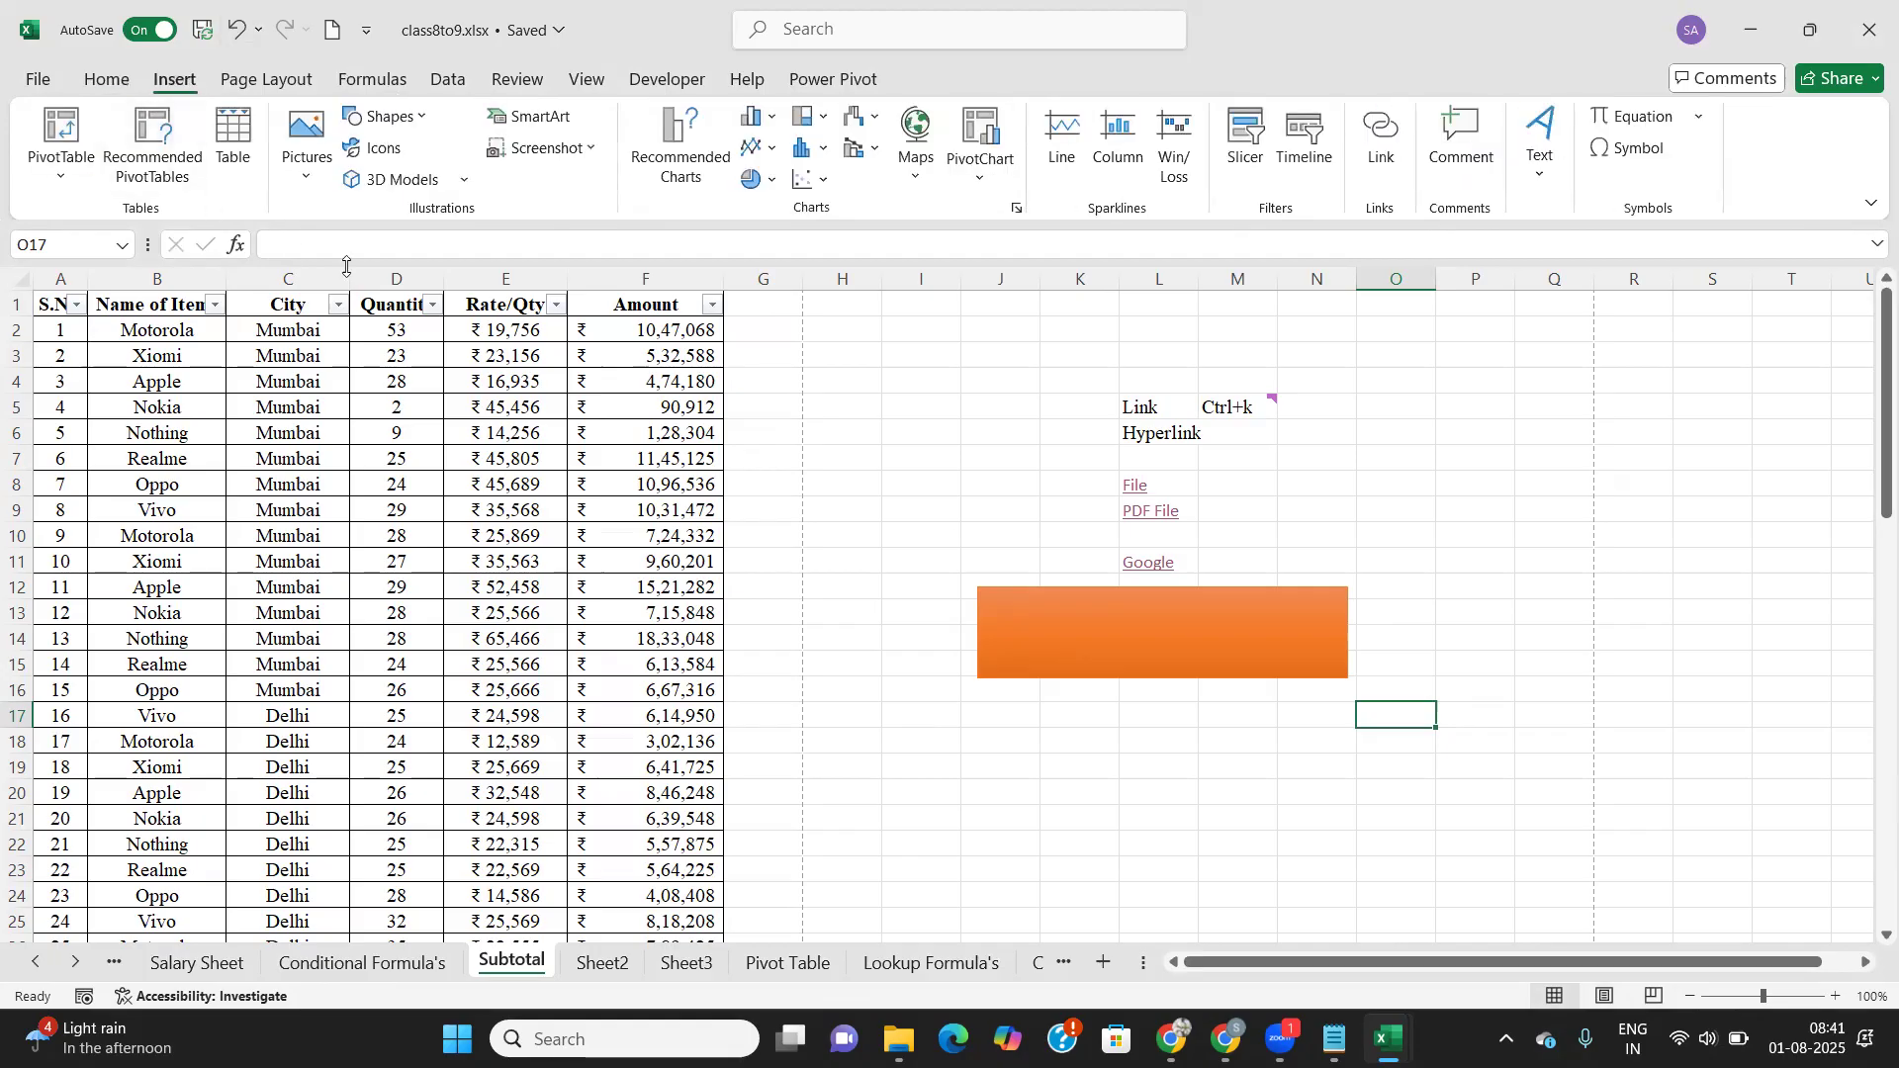
{"action": "left_click", "coordinate": [1198, 749]}
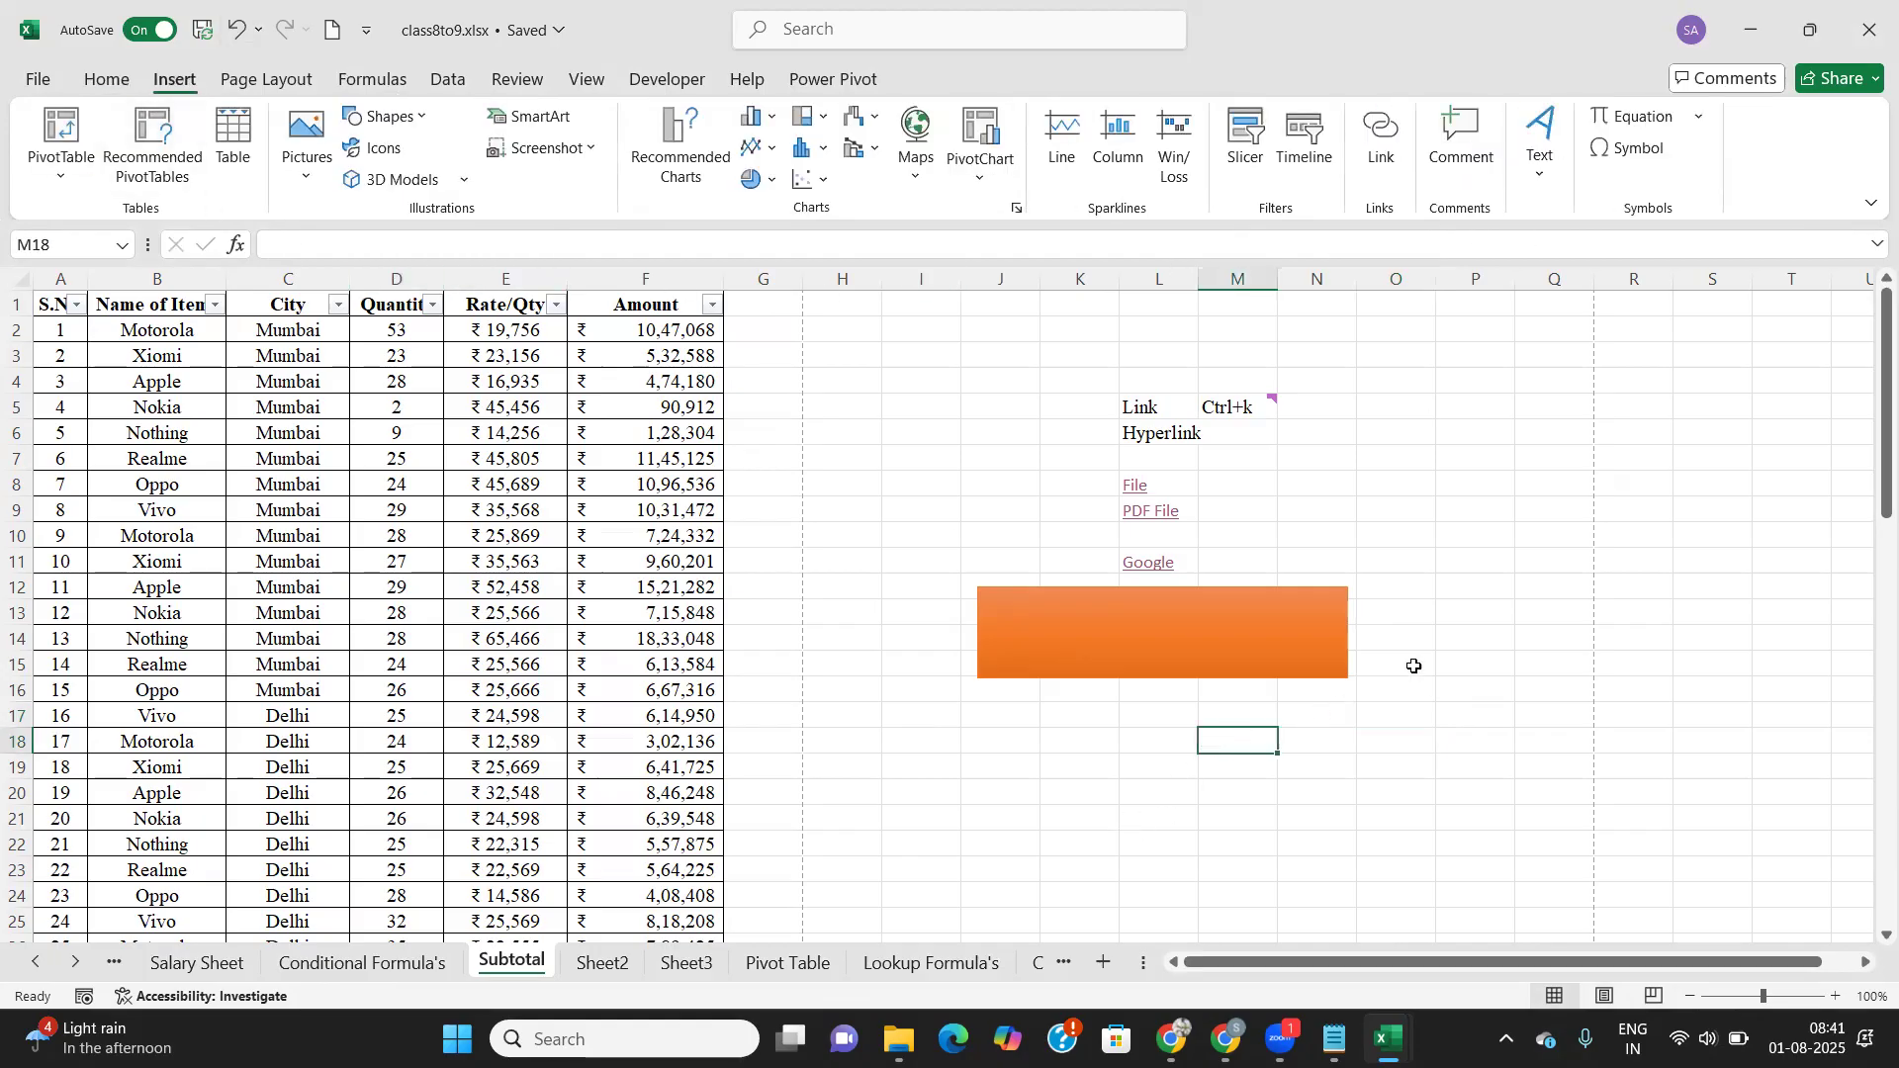
{"action": "left_click", "coordinate": [1699, 117]}
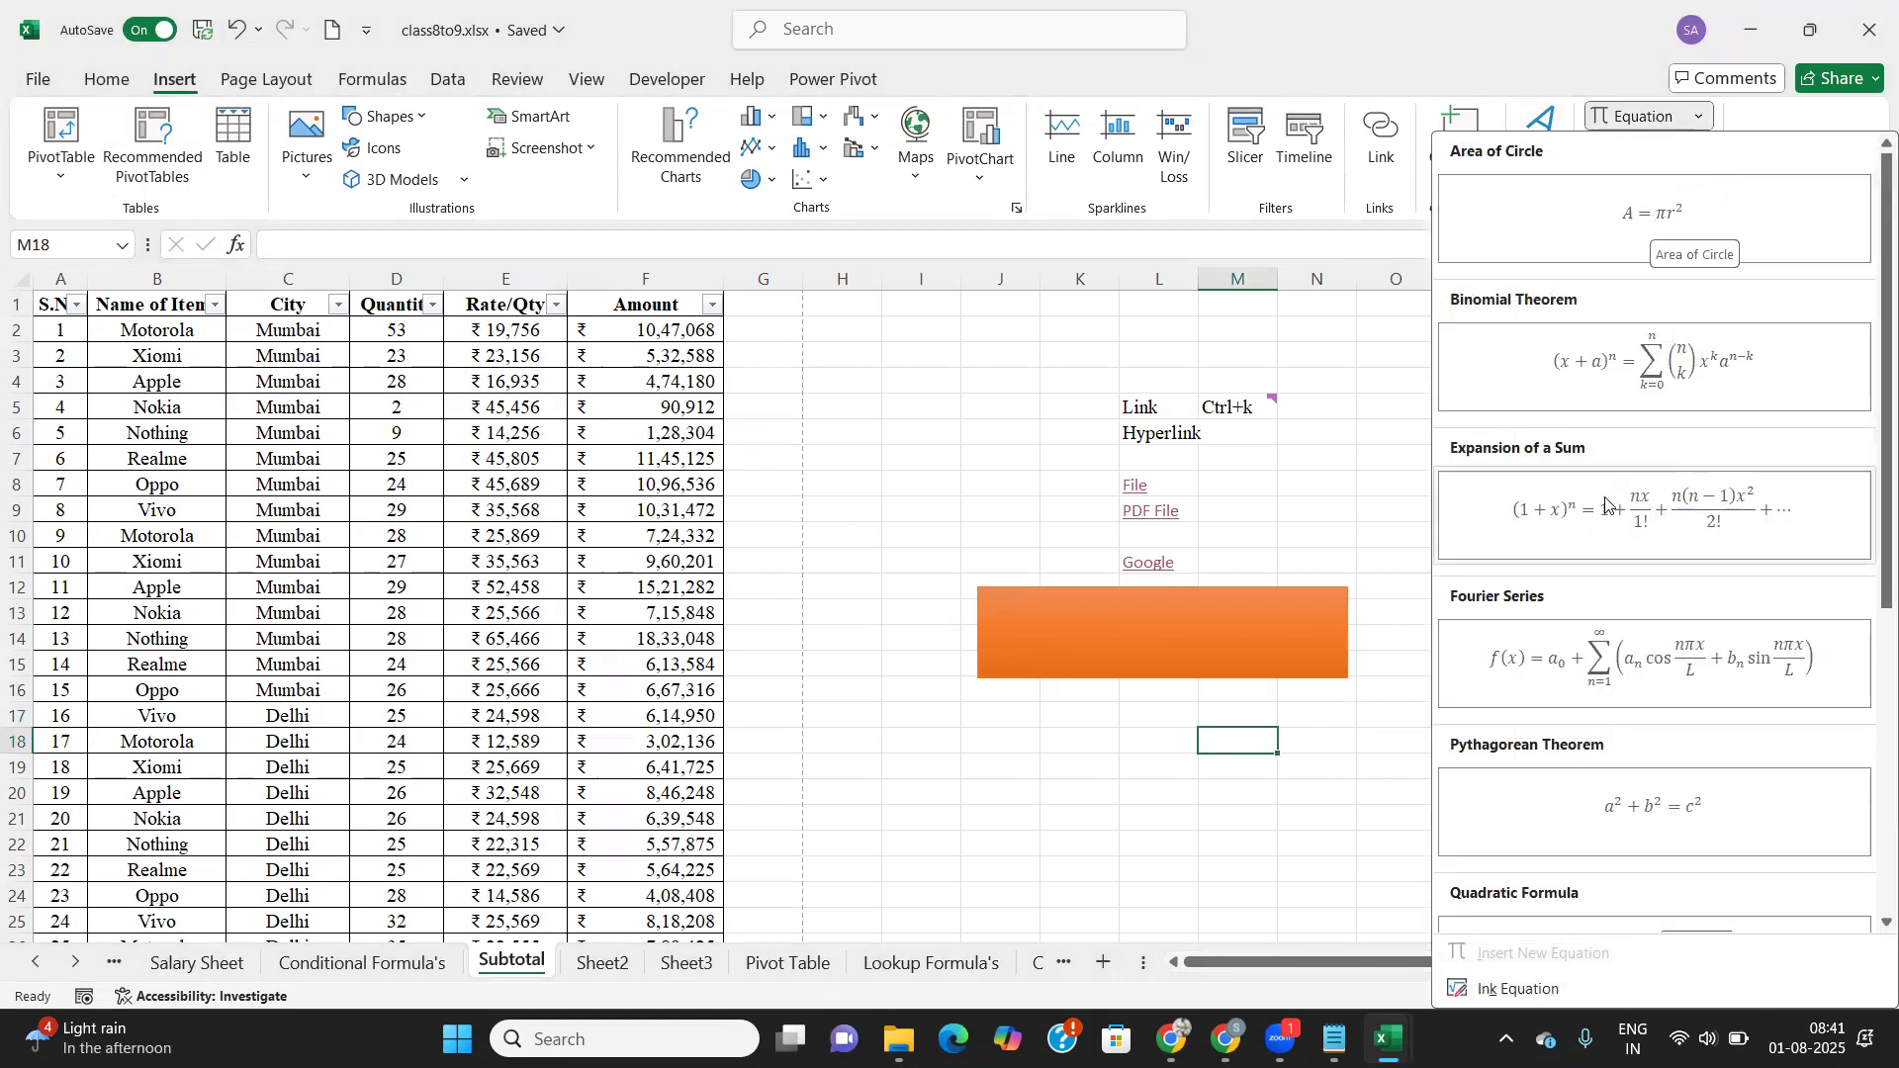
{"action": "scroll", "coordinate": [1562, 553], "scroll_direction": "down", "scroll_amount": 5}
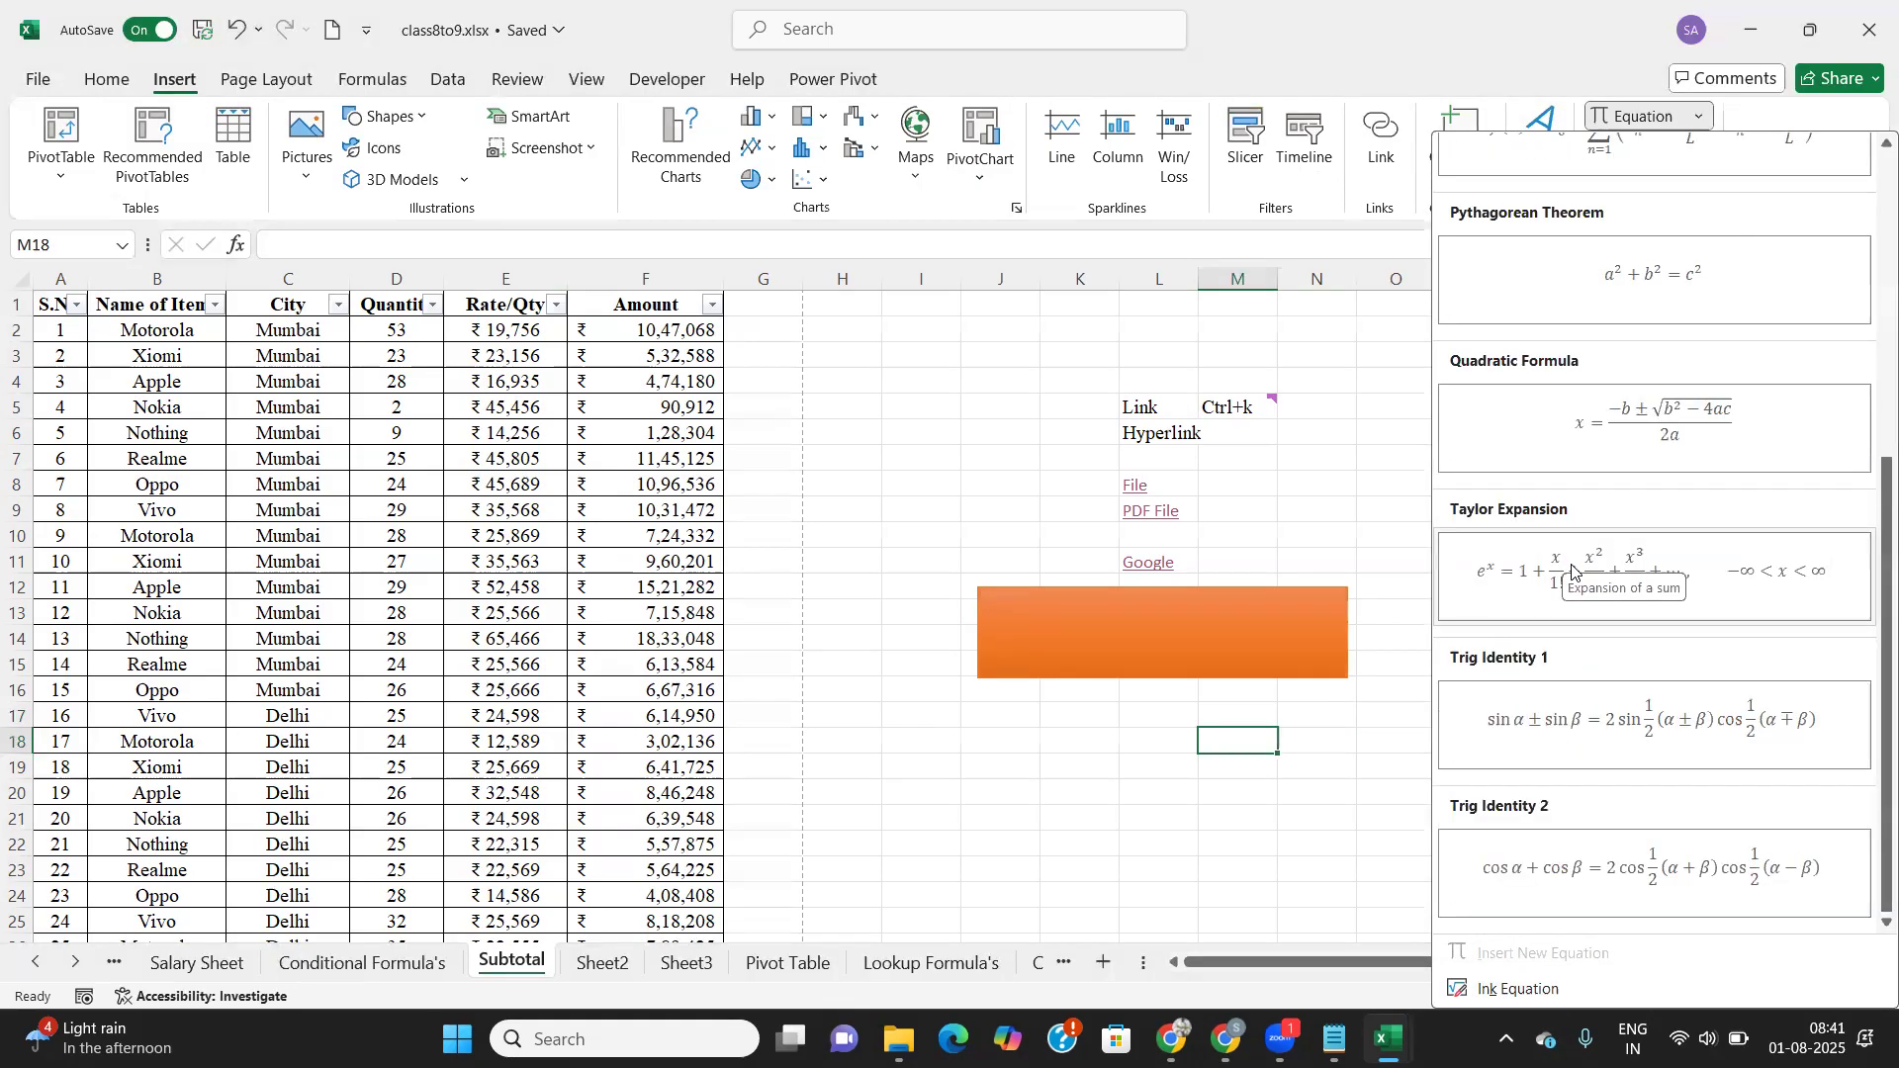
{"action": "left_click", "coordinate": [1518, 989]}
{"action": "left_click_drag", "start_coordinate": [937, 443], "coordinate": [1001, 185]}
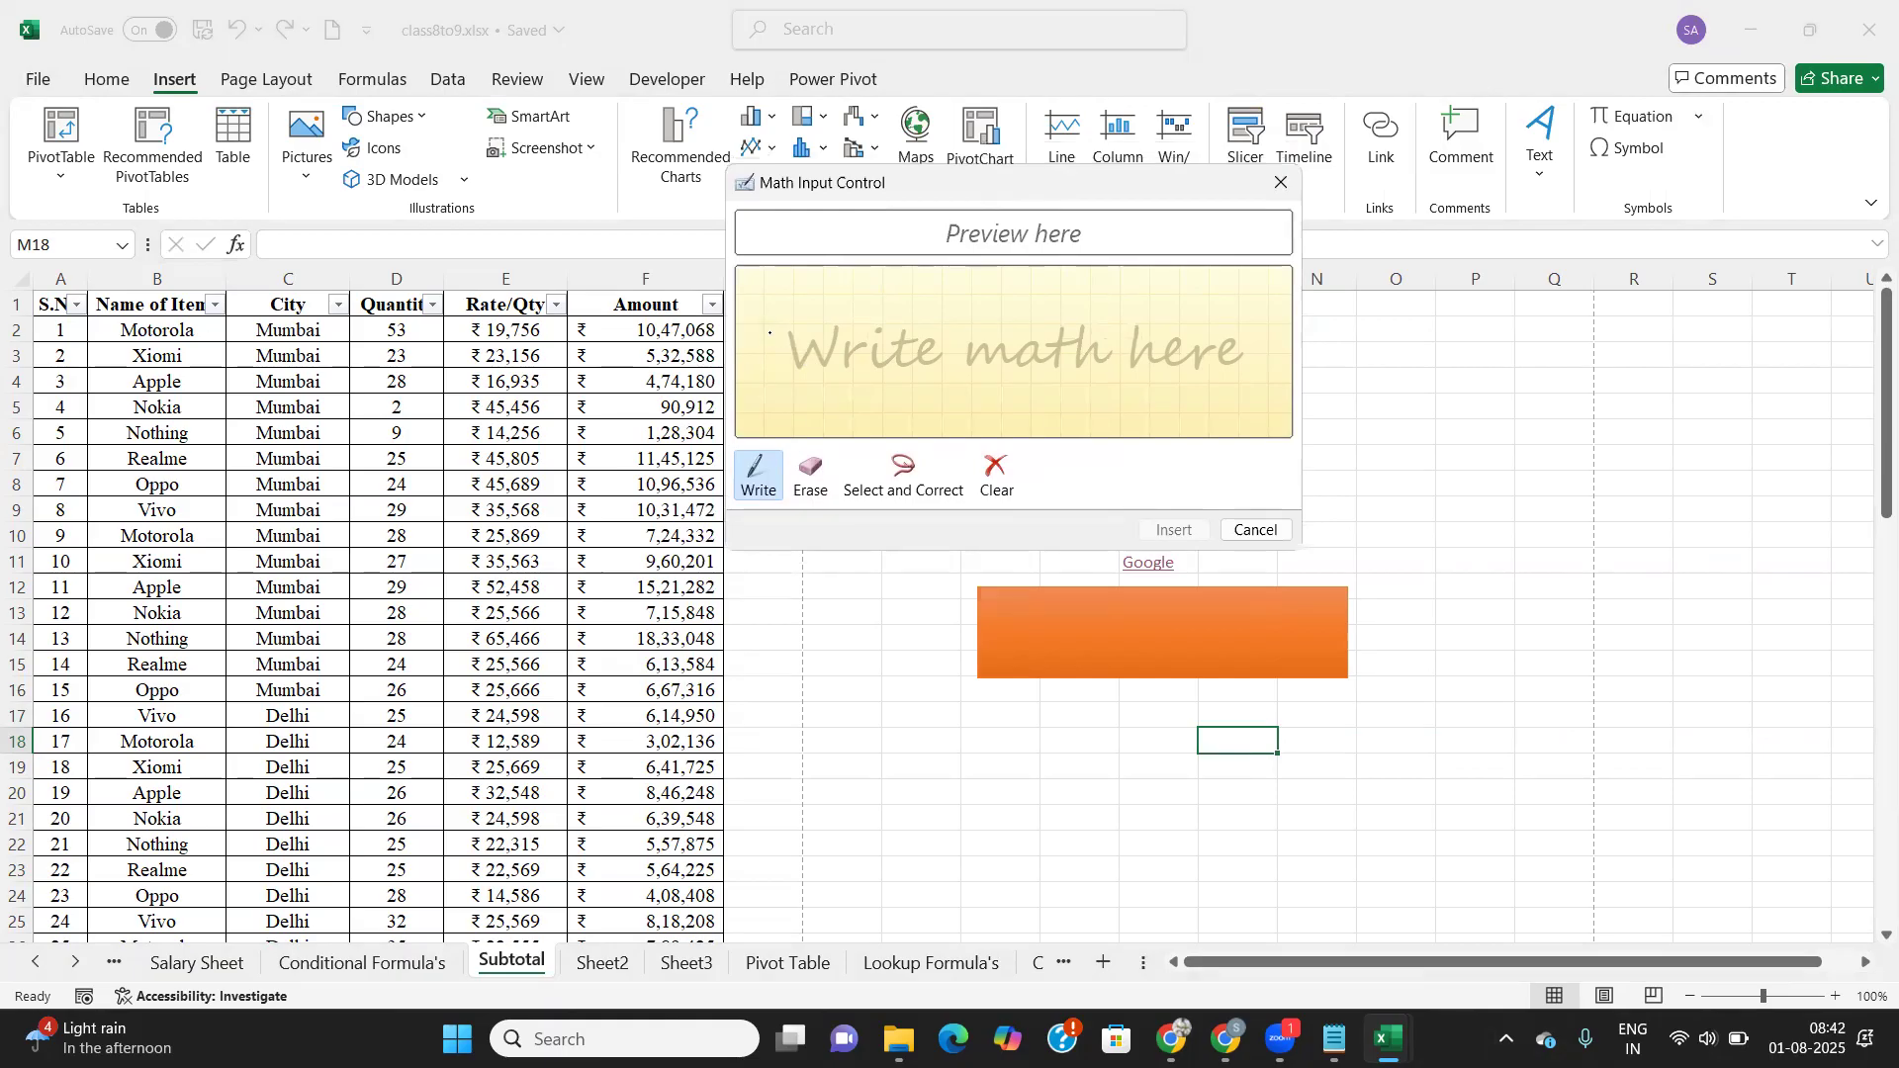
{"action": "left_click_drag", "start_coordinate": [767, 327], "coordinate": [804, 354]}
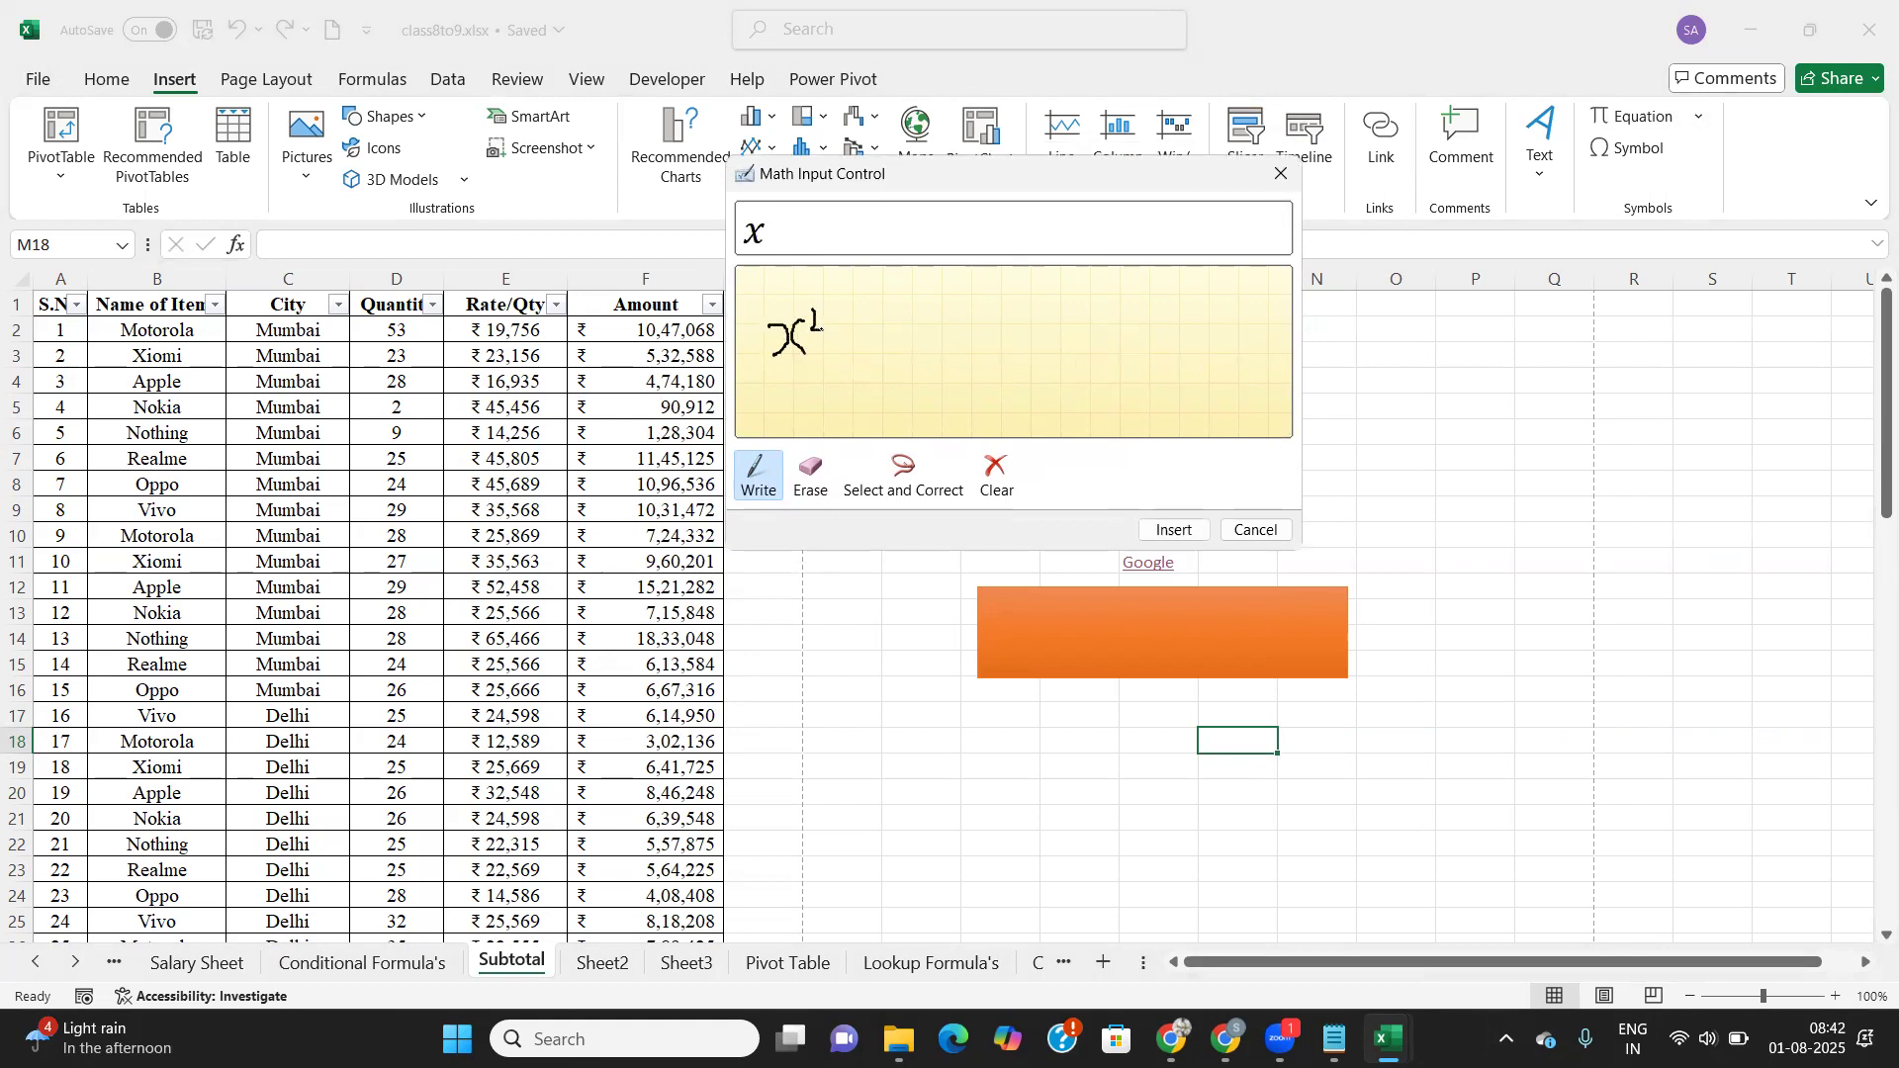
{"action": "mouse_move", "coordinate": [848, 350]}
{"action": "left_mouse_down"}
{"action": "mouse_move", "coordinate": [929, 332]}
{"action": "mouse_move", "coordinate": [917, 383]}
{"action": "left_mouse_up"}
{"action": "mouse_move", "coordinate": [1007, 320]}
{"action": "left_mouse_down"}
{"action": "mouse_move", "coordinate": [1009, 353]}
{"action": "mouse_move", "coordinate": [1077, 346]}
{"action": "left_mouse_up"}
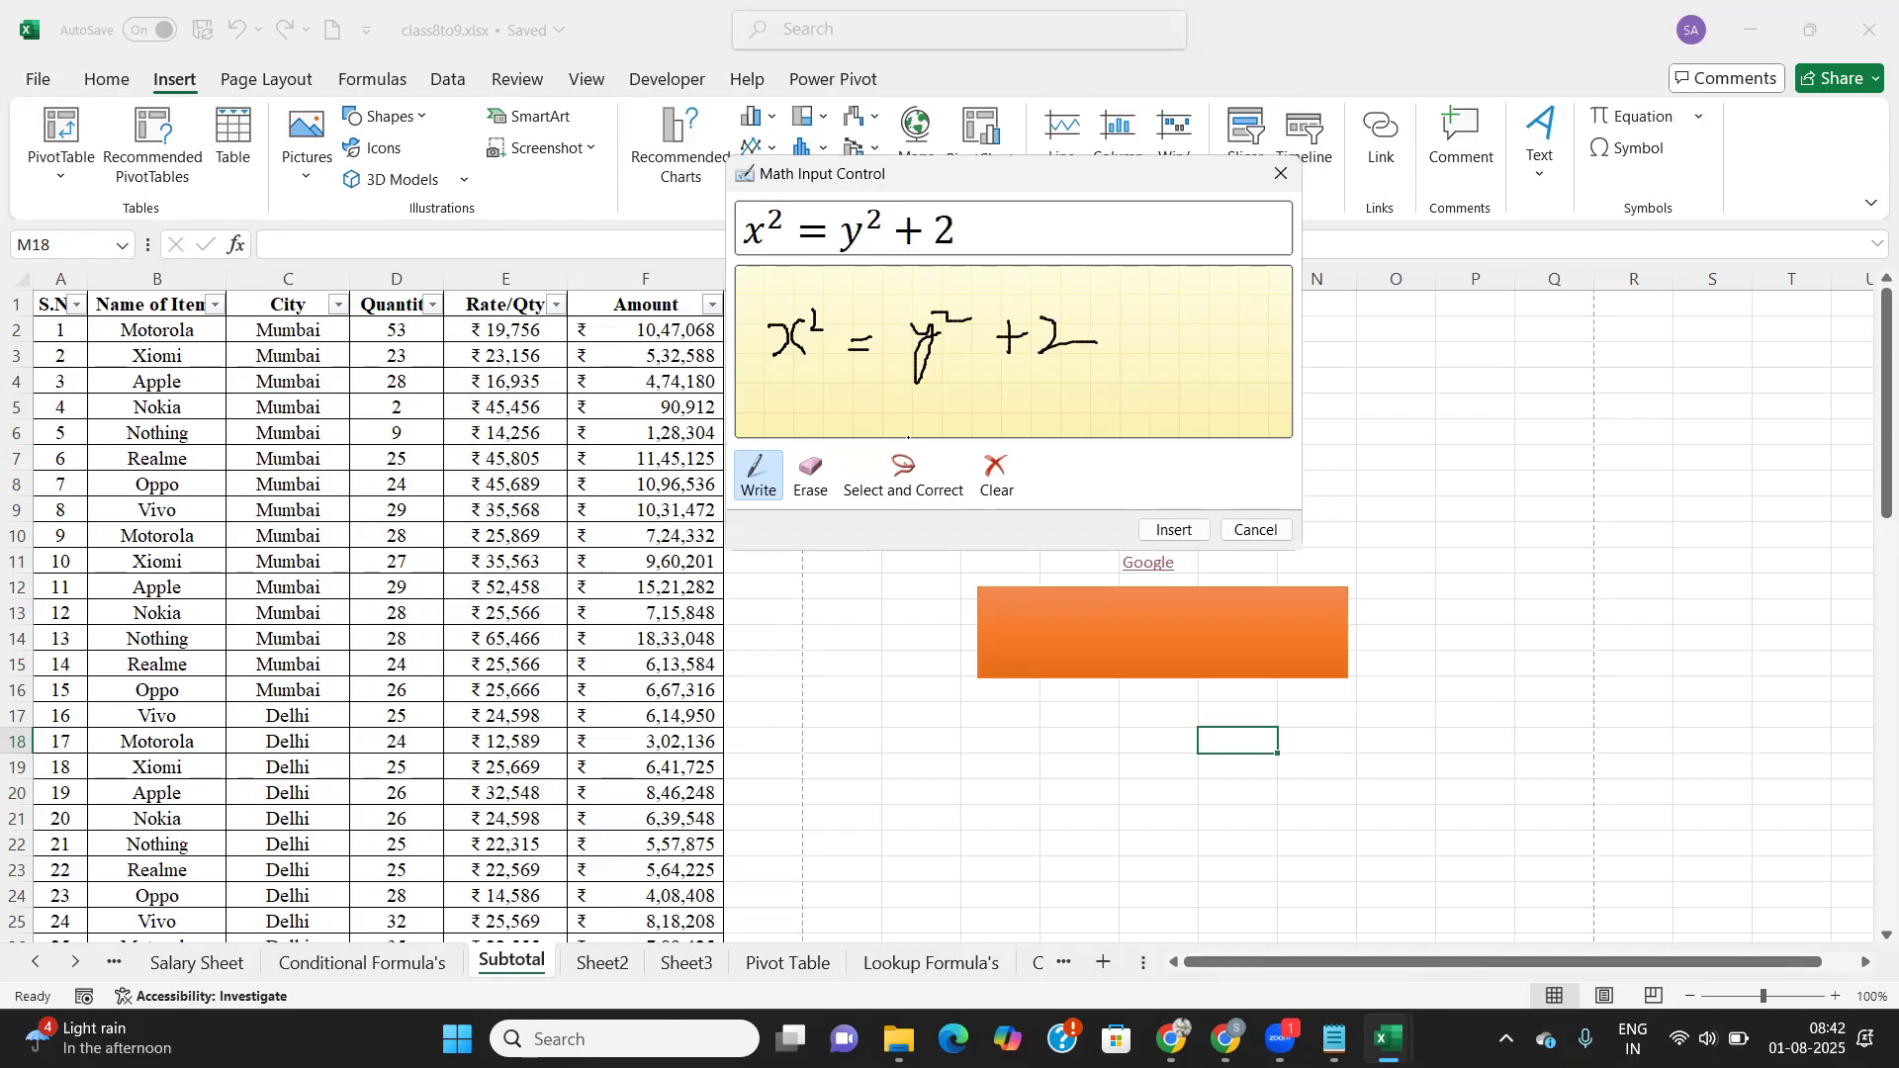
{"action": "left_click", "coordinate": [1174, 530]}
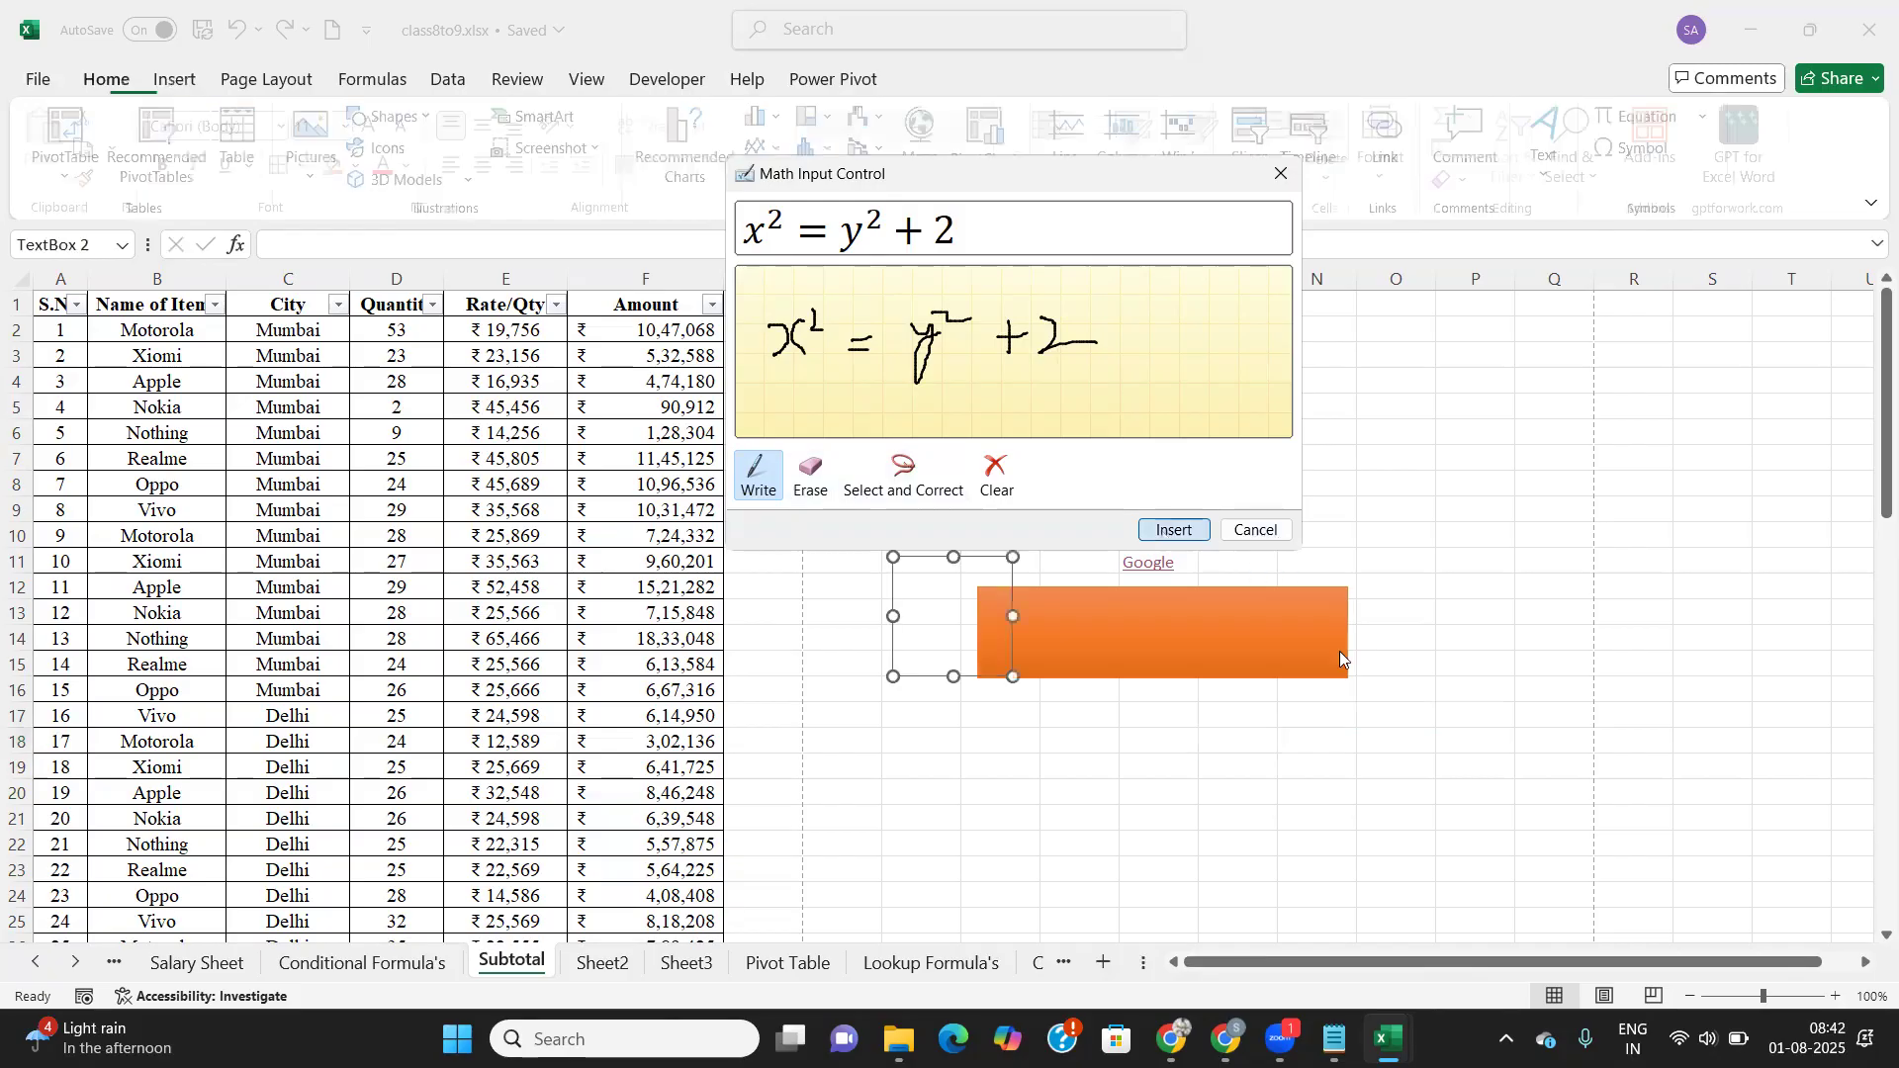
Step: Move the inserted equation below the orange text box, to about cell L18, and deselect it
{"action": "left_click_drag", "start_coordinate": [954, 571], "coordinate": [1233, 768]}
{"action": "left_click", "coordinate": [1311, 770]}
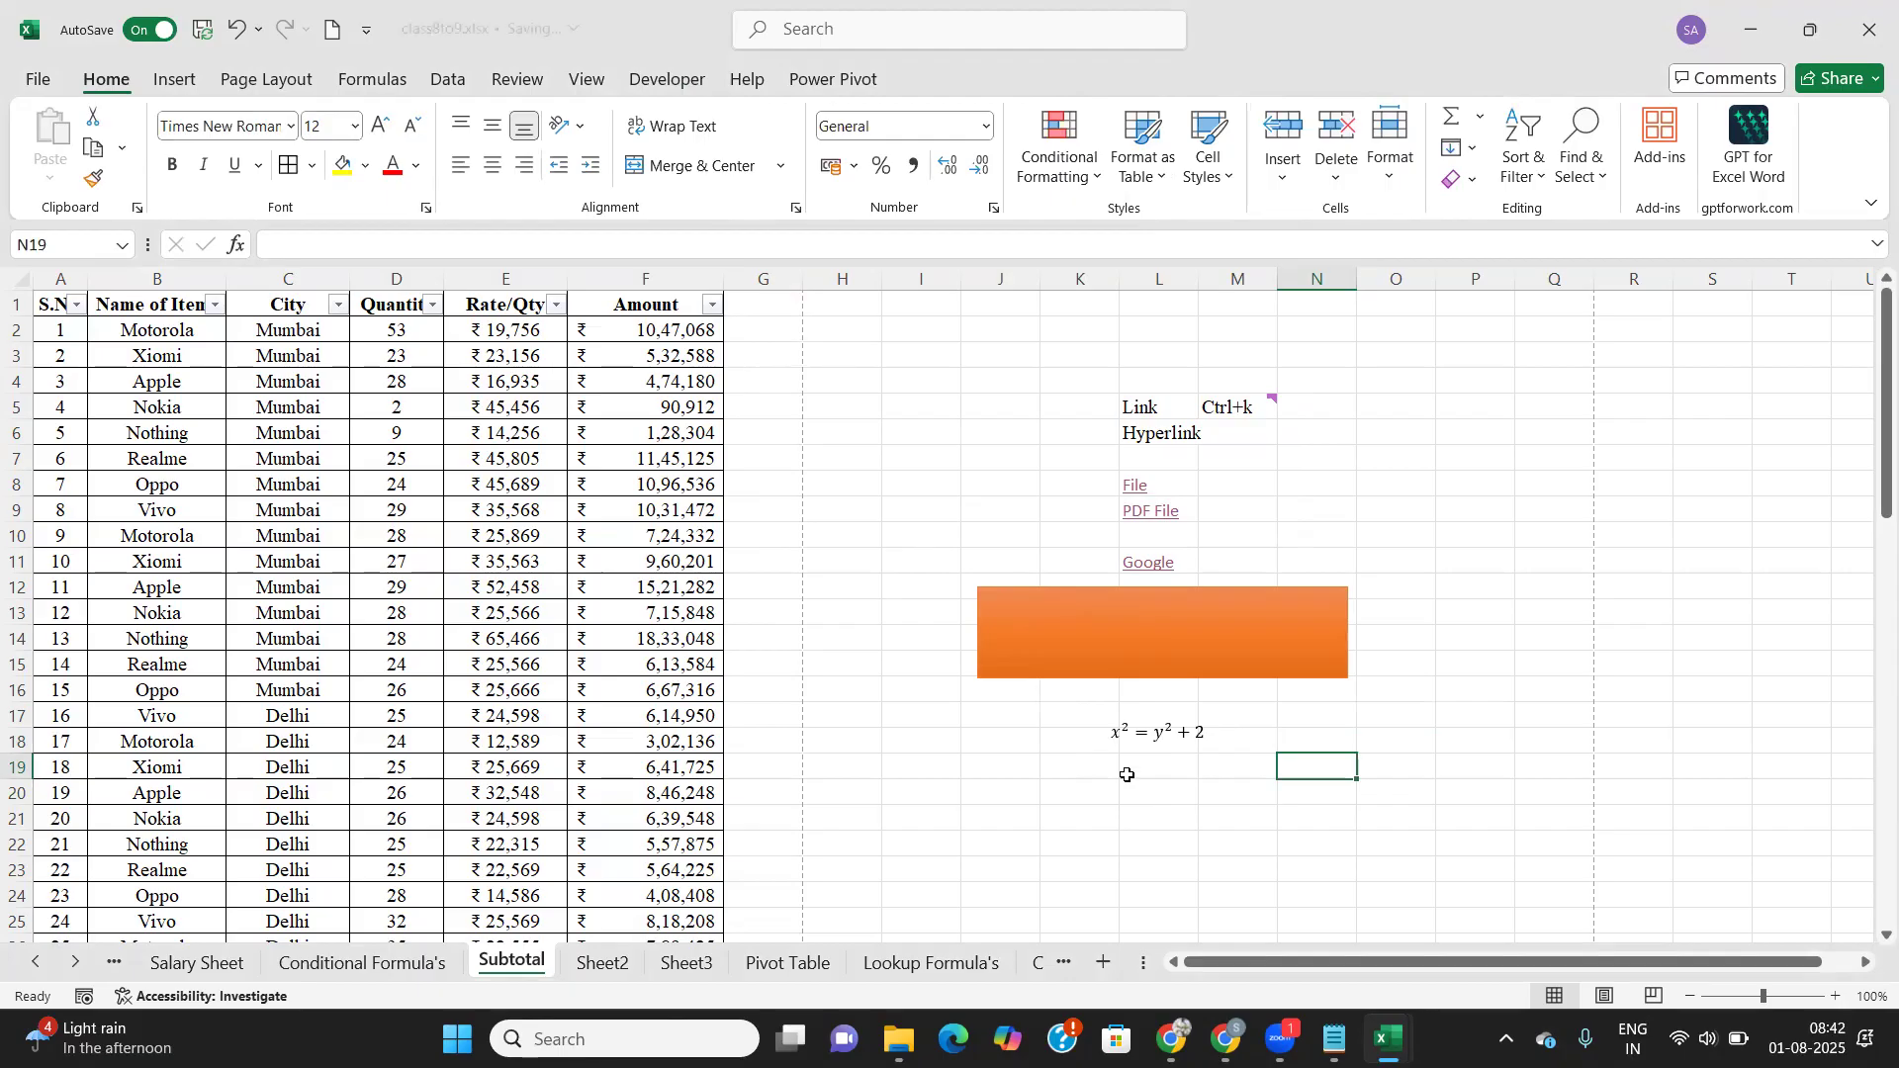
Step: Insert the Colon Sign currency symbol (₡, character code 20A1) into cell L22
{"action": "scroll", "coordinate": [1123, 771], "scroll_direction": "down", "scroll_amount": 2}
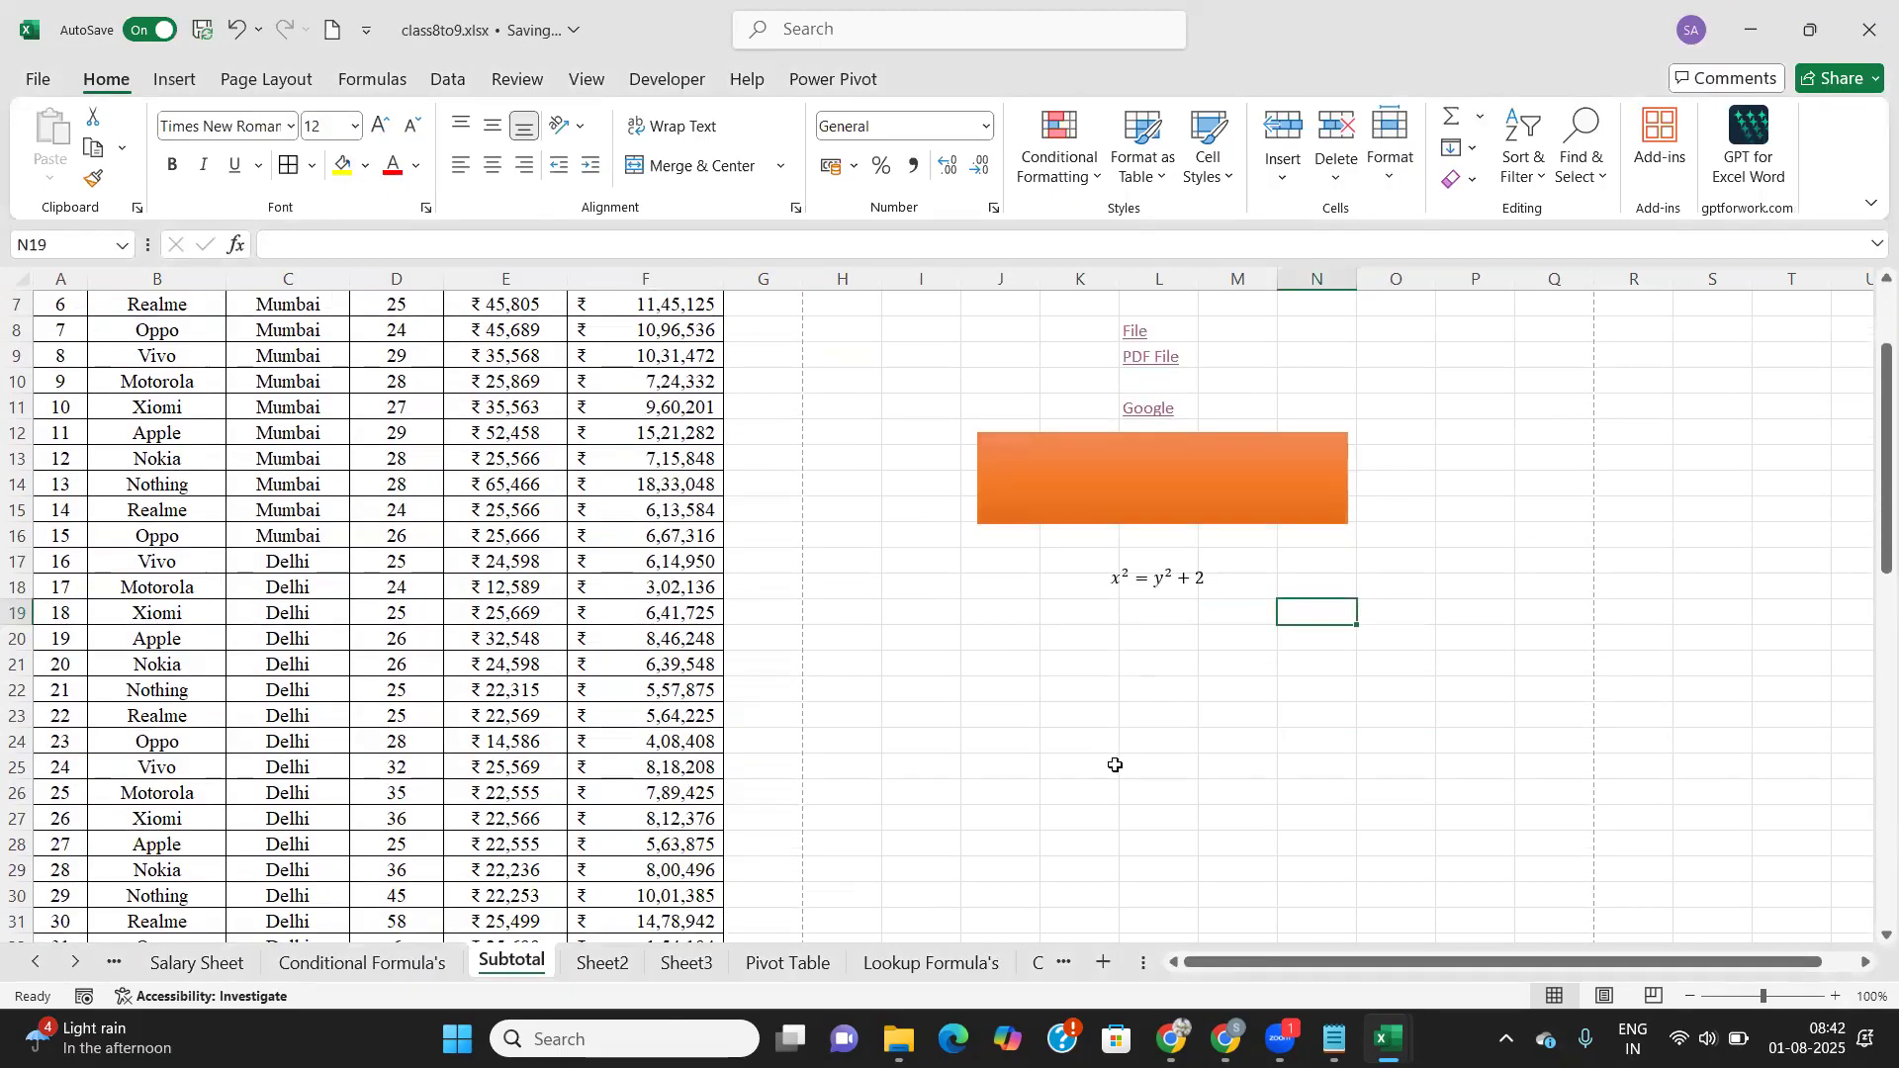
{"action": "left_click", "coordinate": [196, 77]}
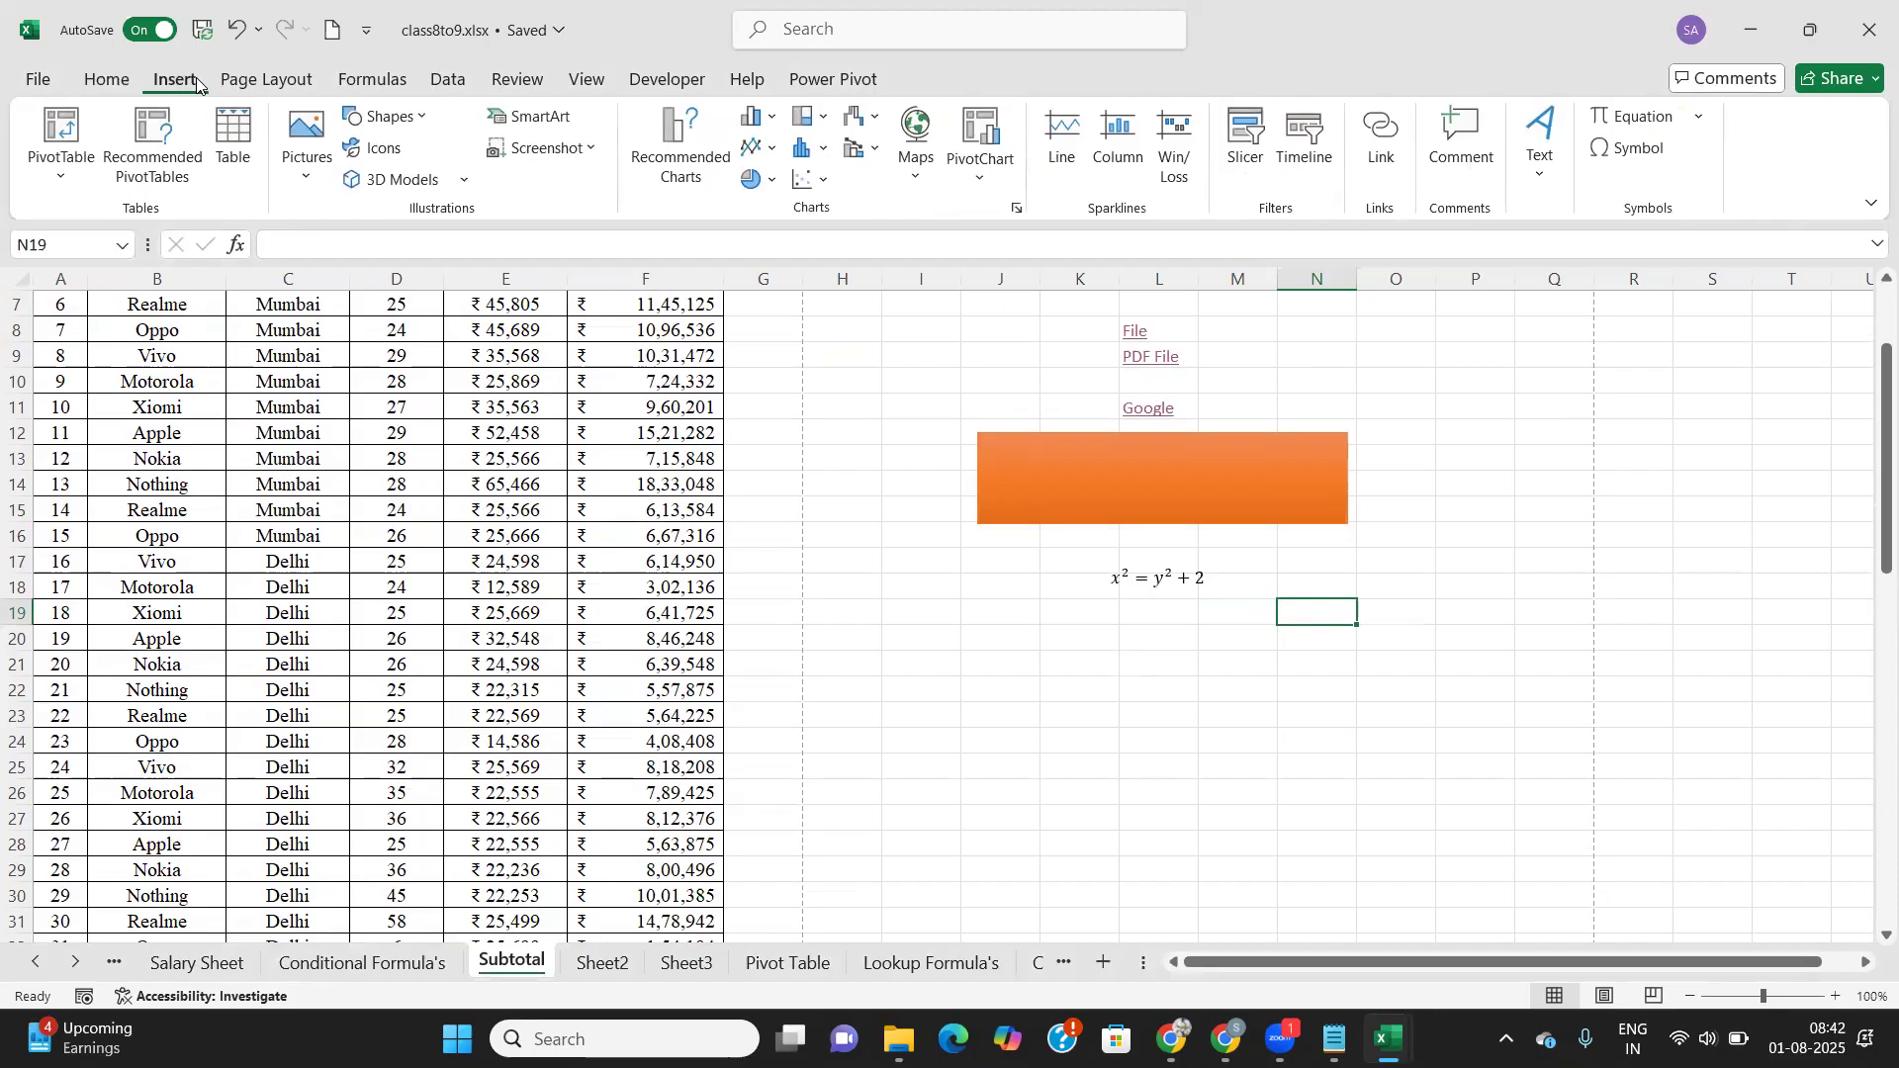
{"action": "left_click", "coordinate": [1192, 686]}
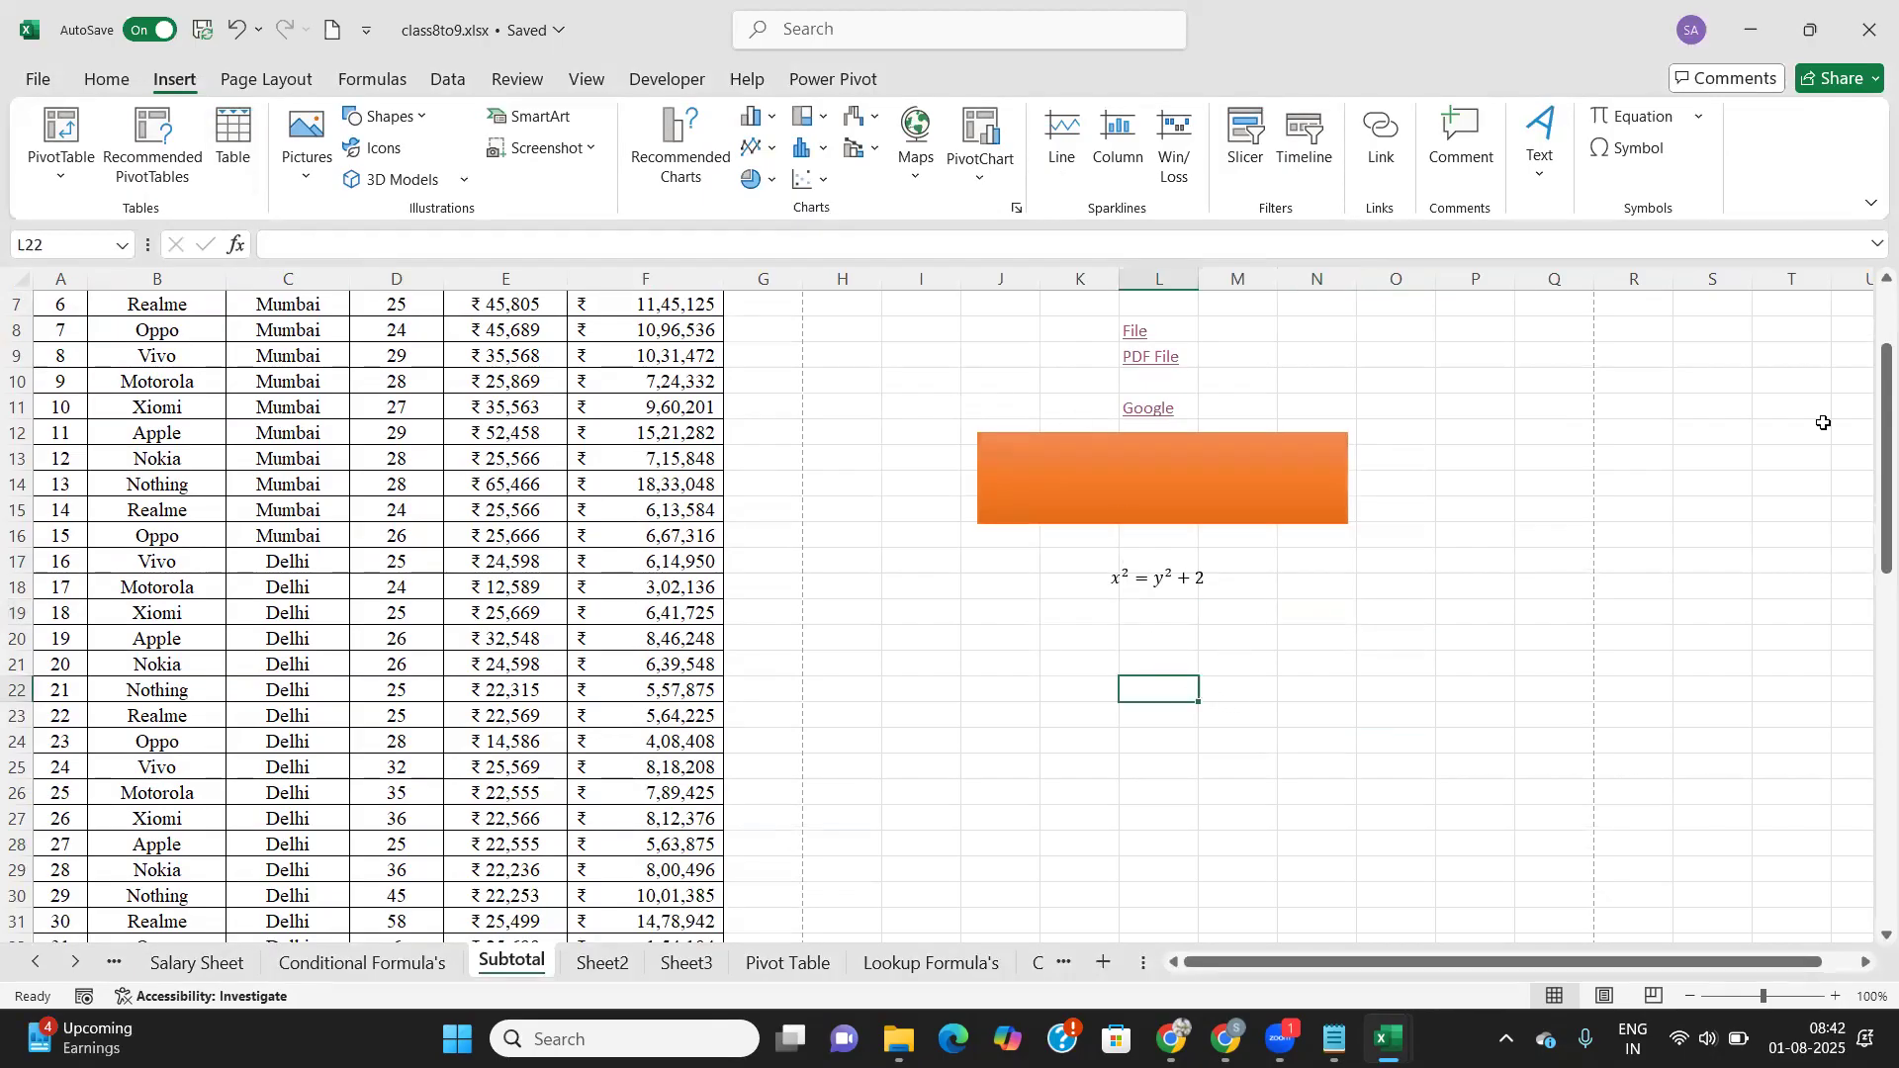
{"action": "left_click", "coordinate": [1642, 150]}
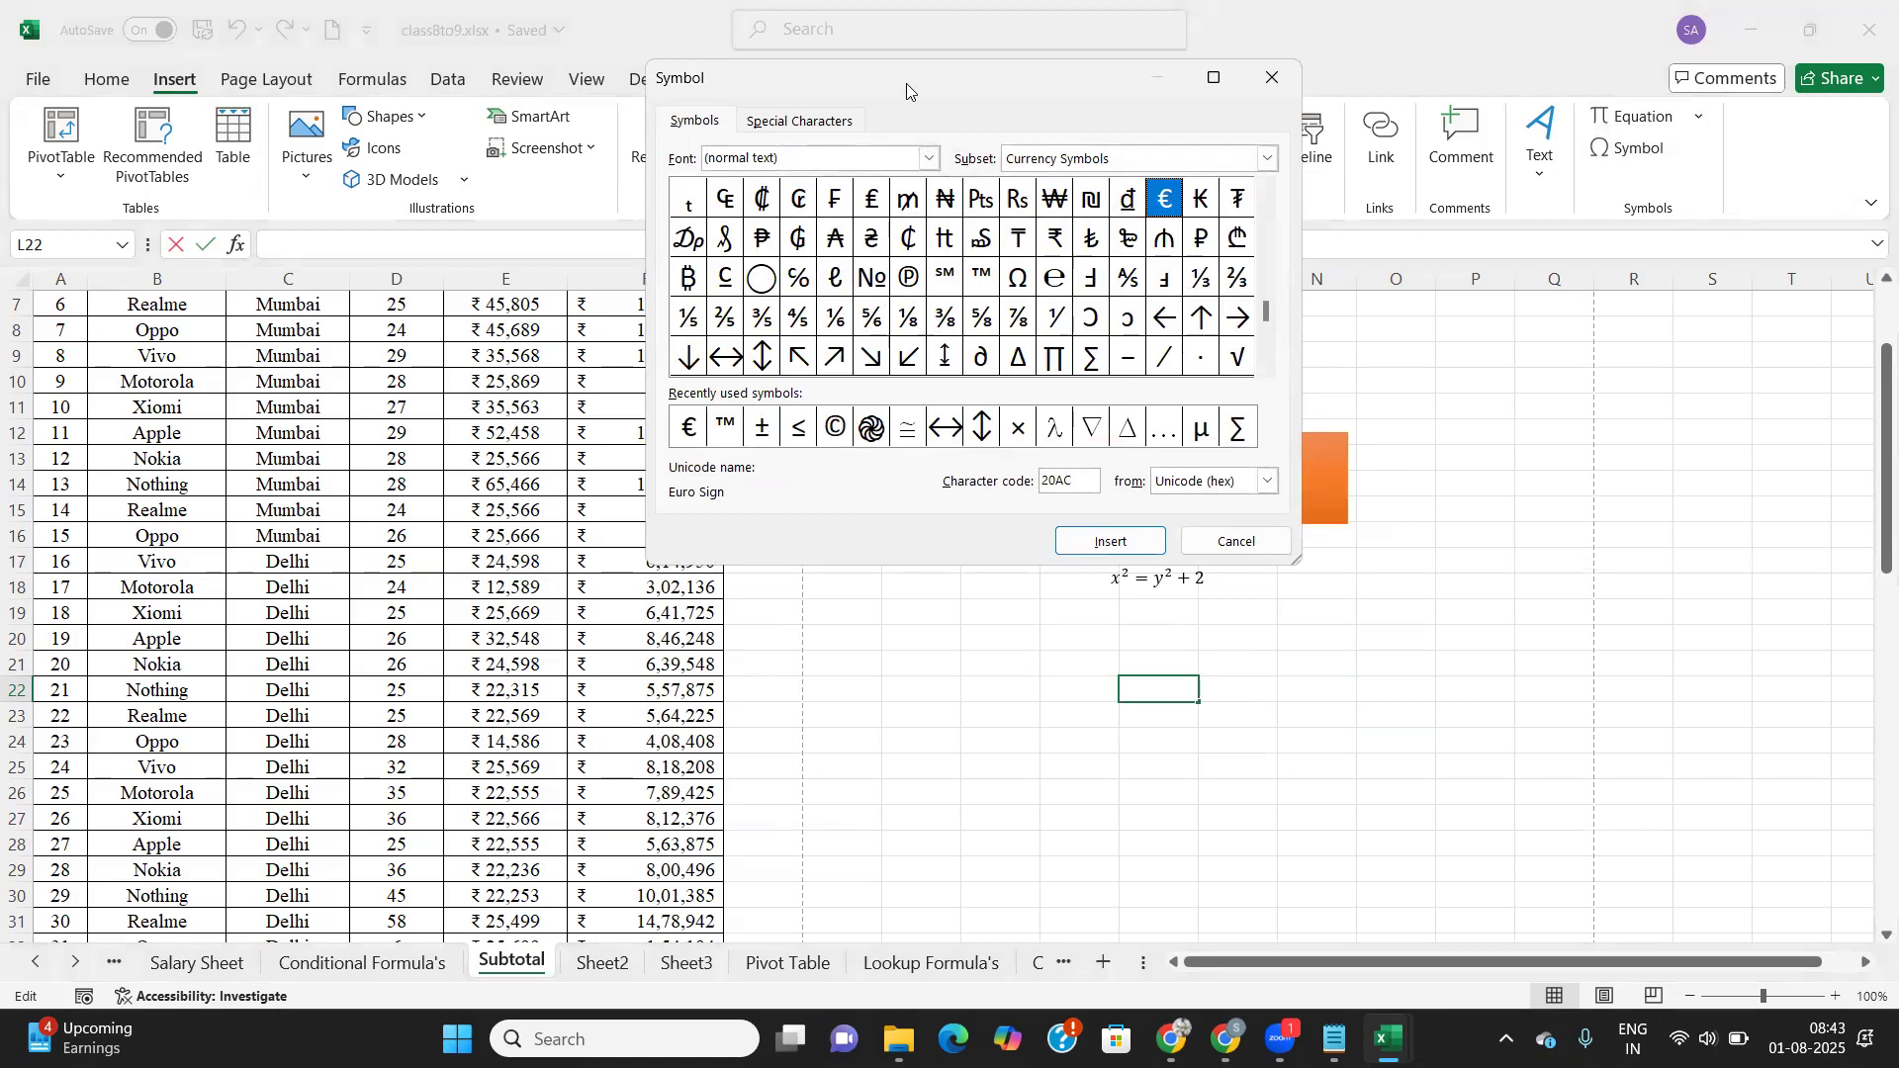
{"action": "left_click_drag", "start_coordinate": [870, 79], "coordinate": [633, 129]}
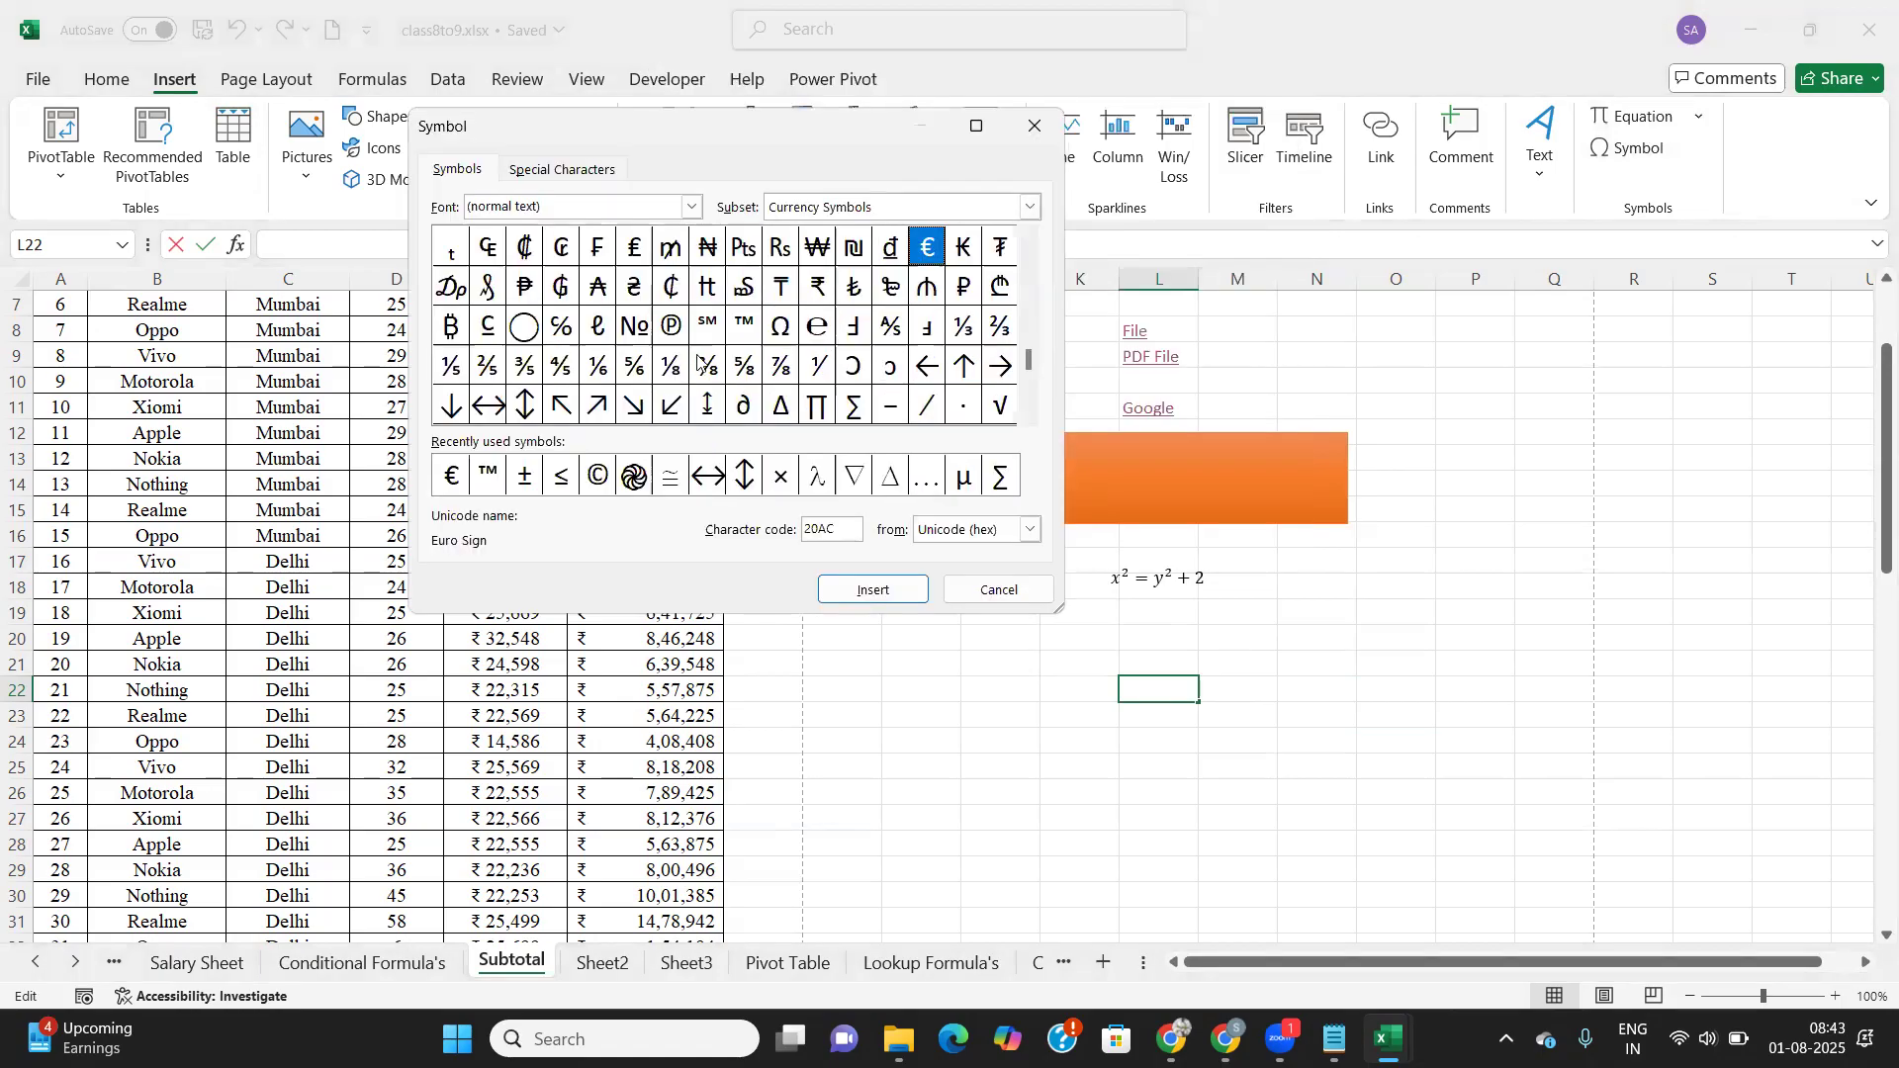
{"action": "left_click", "coordinate": [748, 331]}
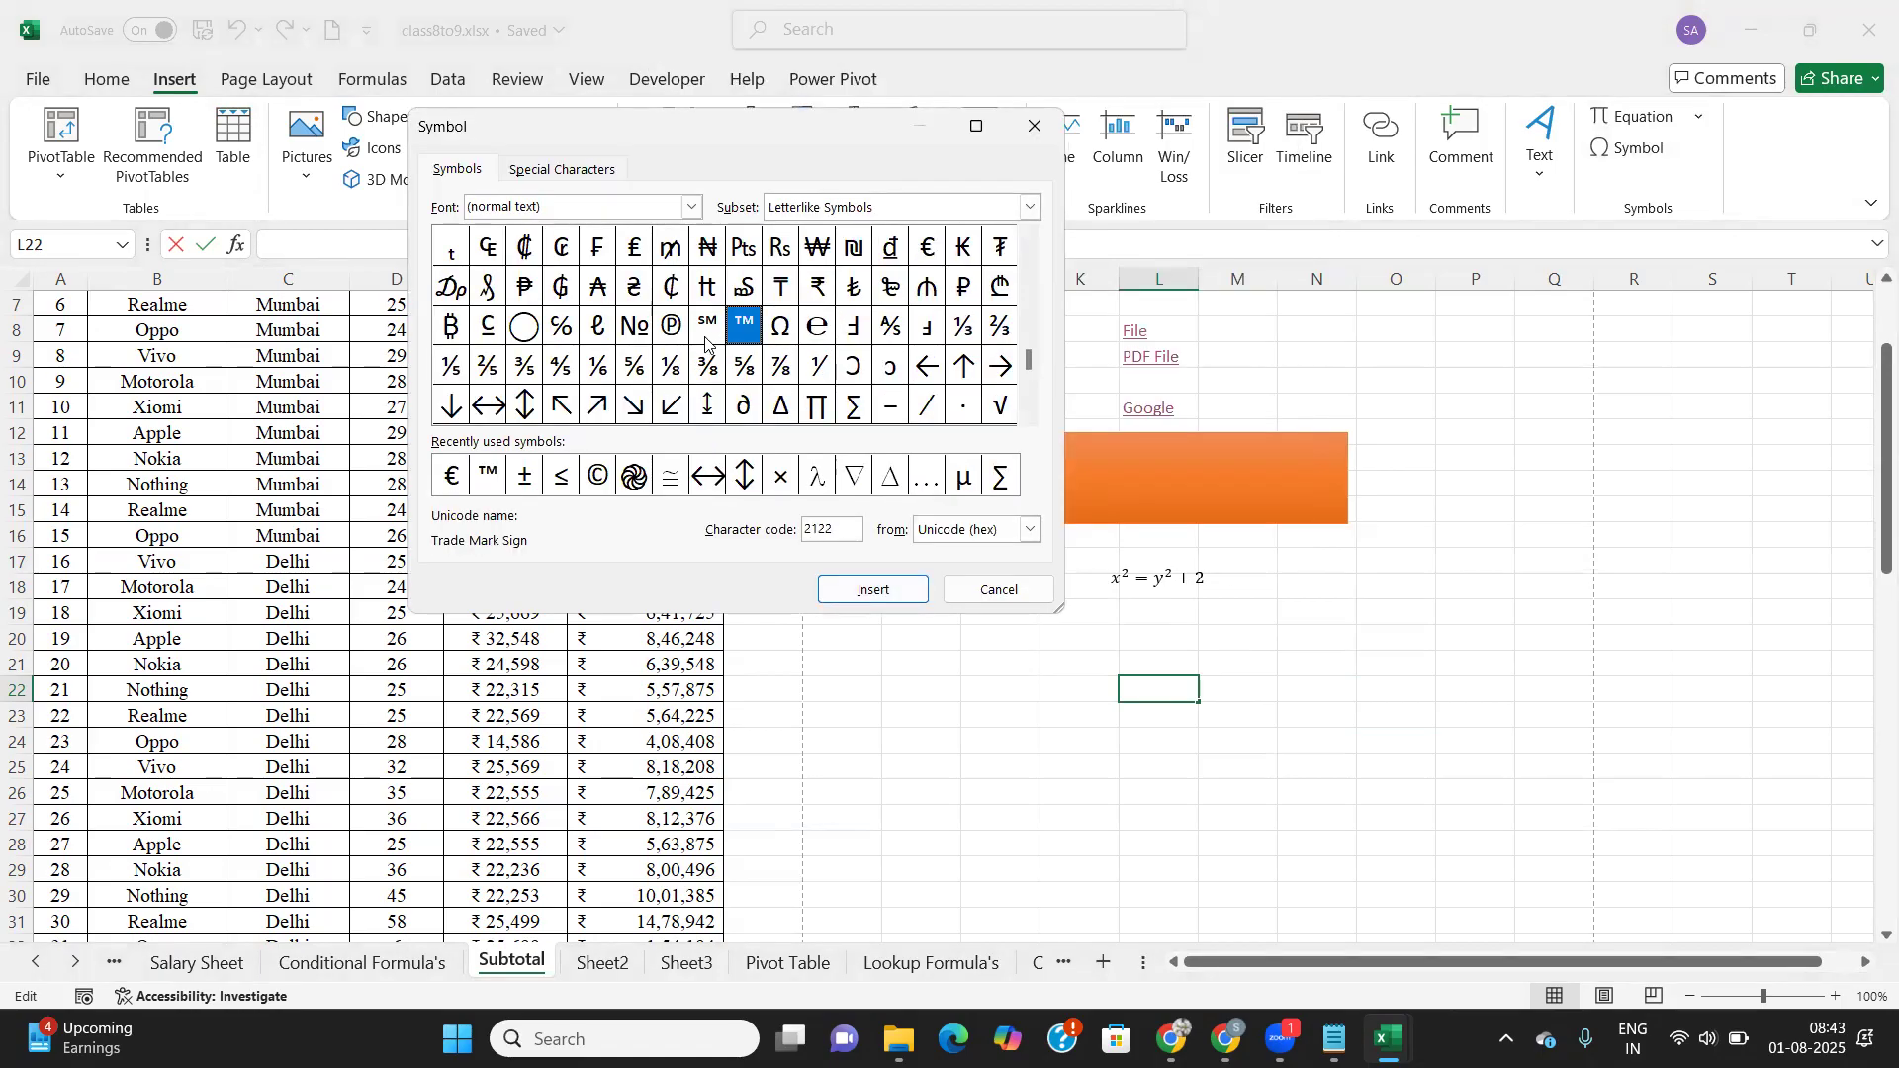
{"action": "left_click", "coordinate": [708, 333]}
{"action": "left_click", "coordinate": [672, 333]}
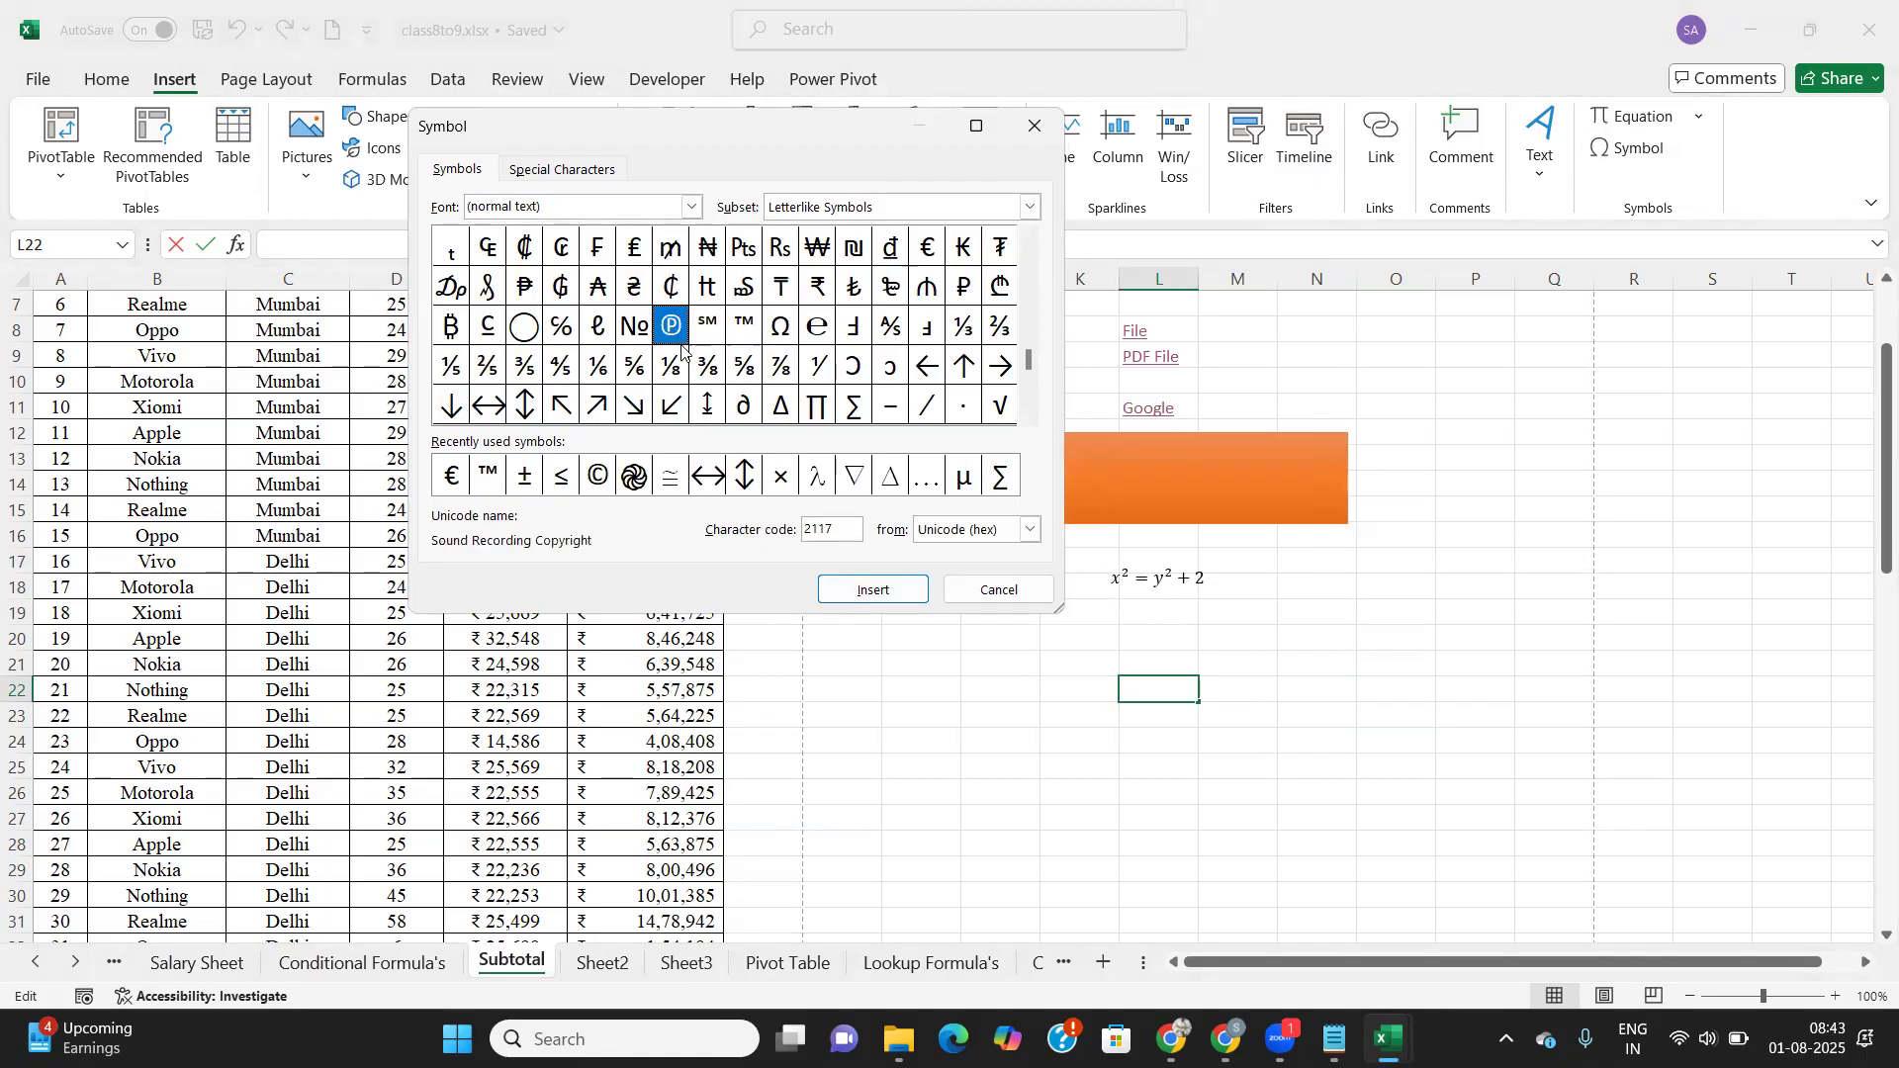
{"action": "left_click", "coordinate": [451, 332]}
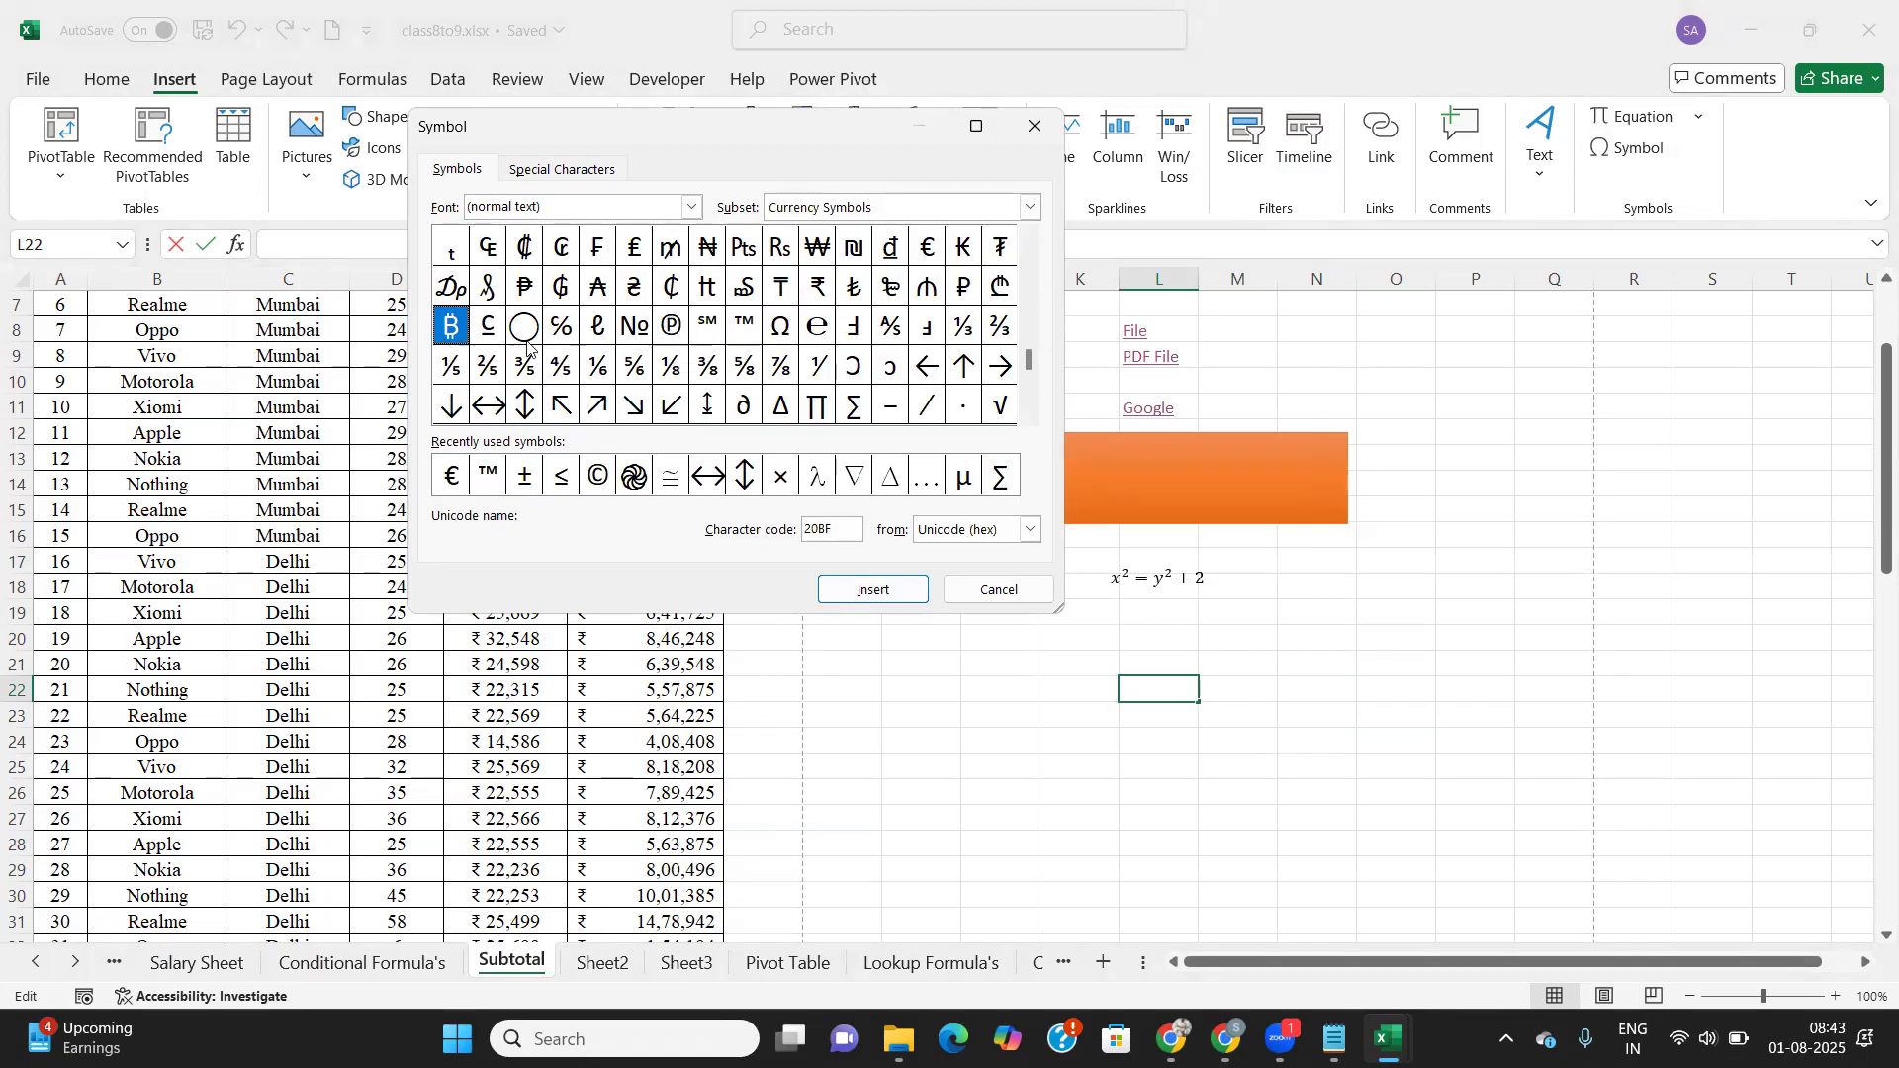
{"action": "left_click", "coordinate": [522, 252]}
{"action": "left_click", "coordinate": [871, 589]}
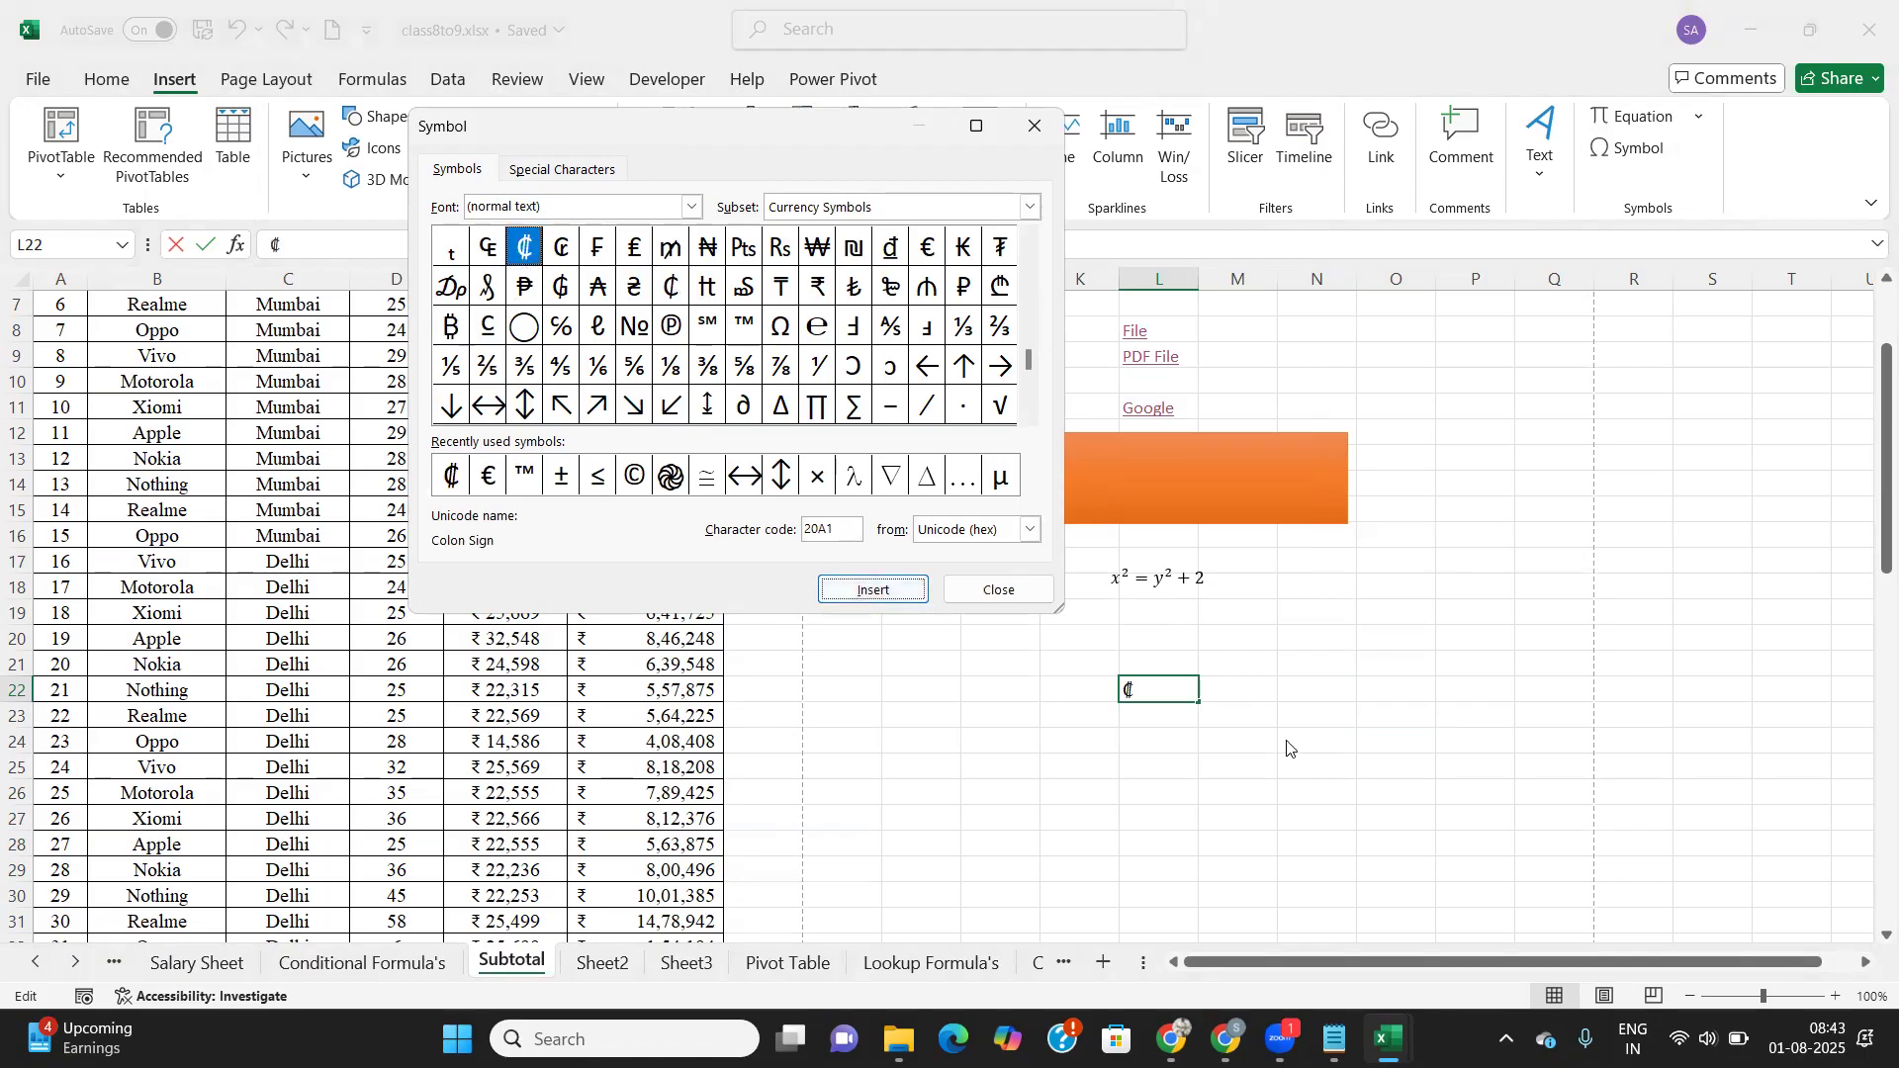
Step: Add the recently used symbols ֎ (code 058E) and © after the colon sign in L22 and finish inserting symbols
{"action": "left_click", "coordinate": [658, 480]}
{"action": "left_click", "coordinate": [842, 590]}
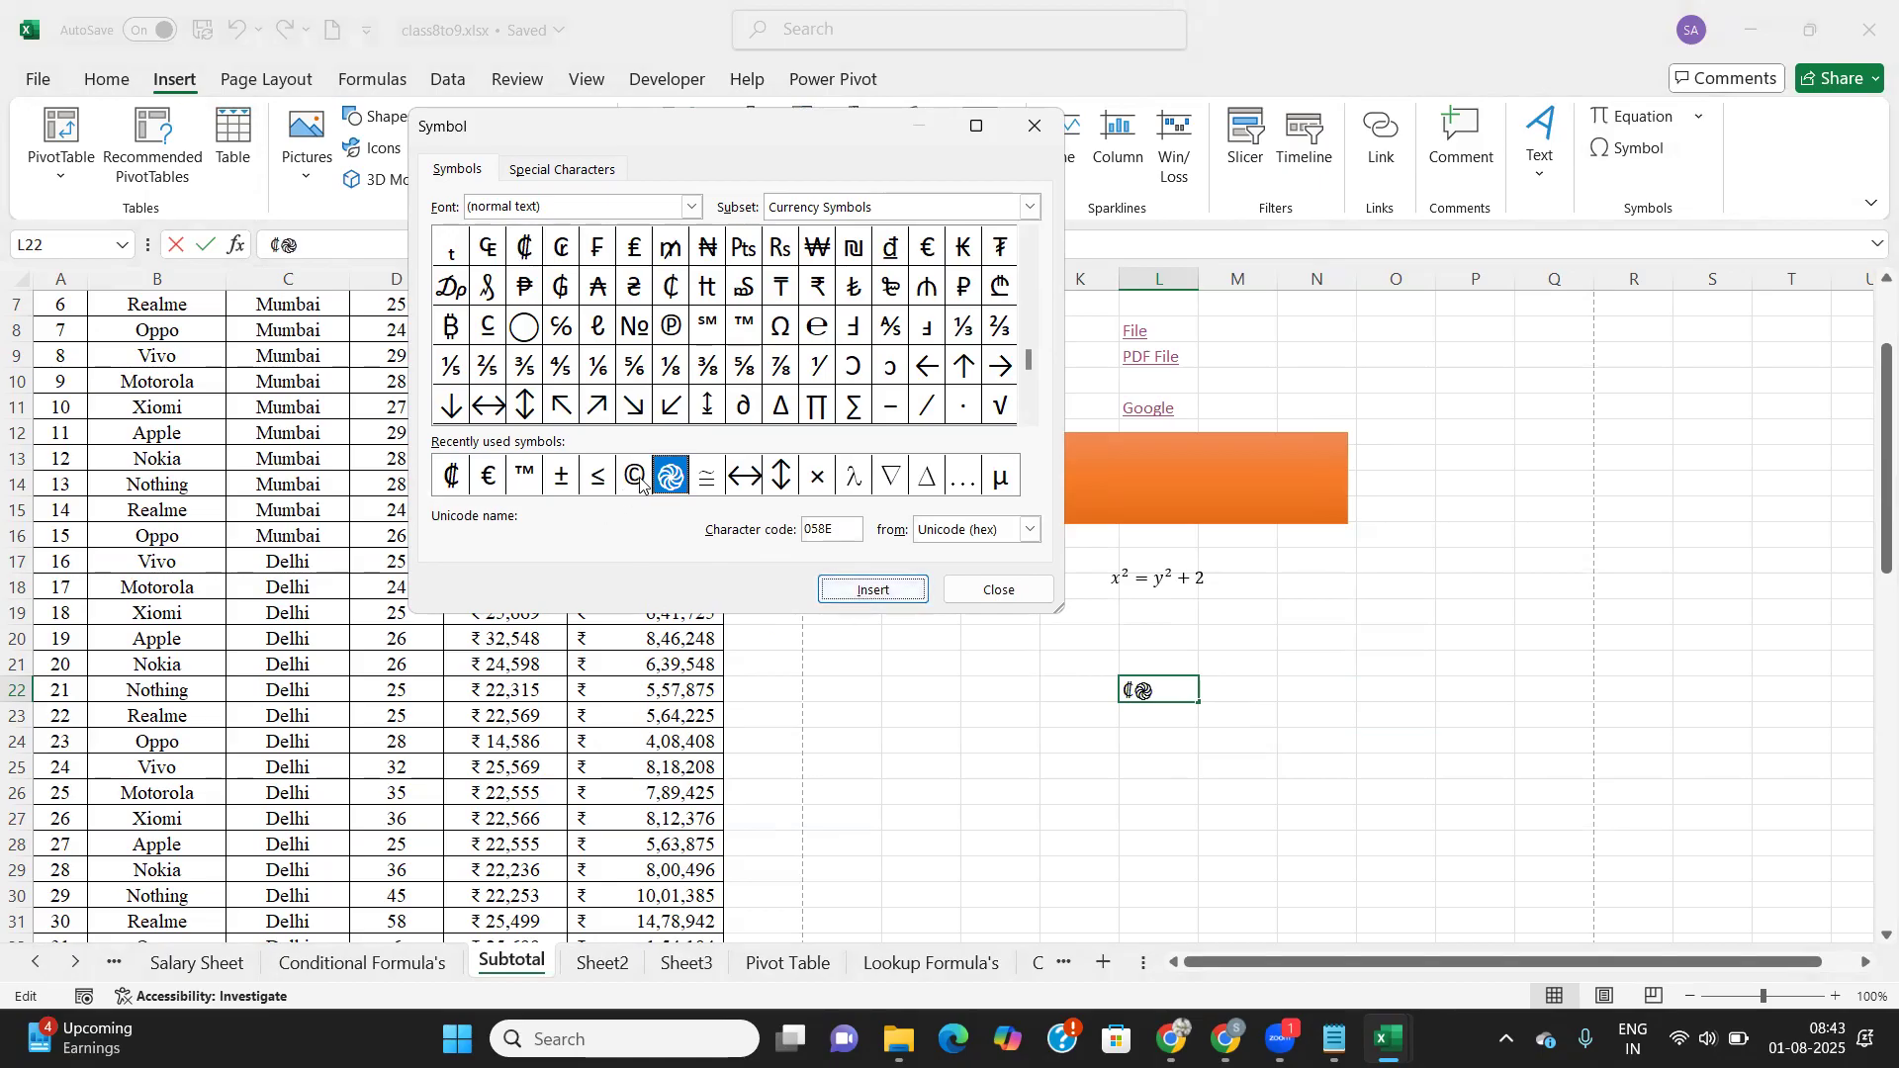
{"action": "left_click", "coordinate": [636, 477]}
{"action": "left_click", "coordinate": [862, 599]}
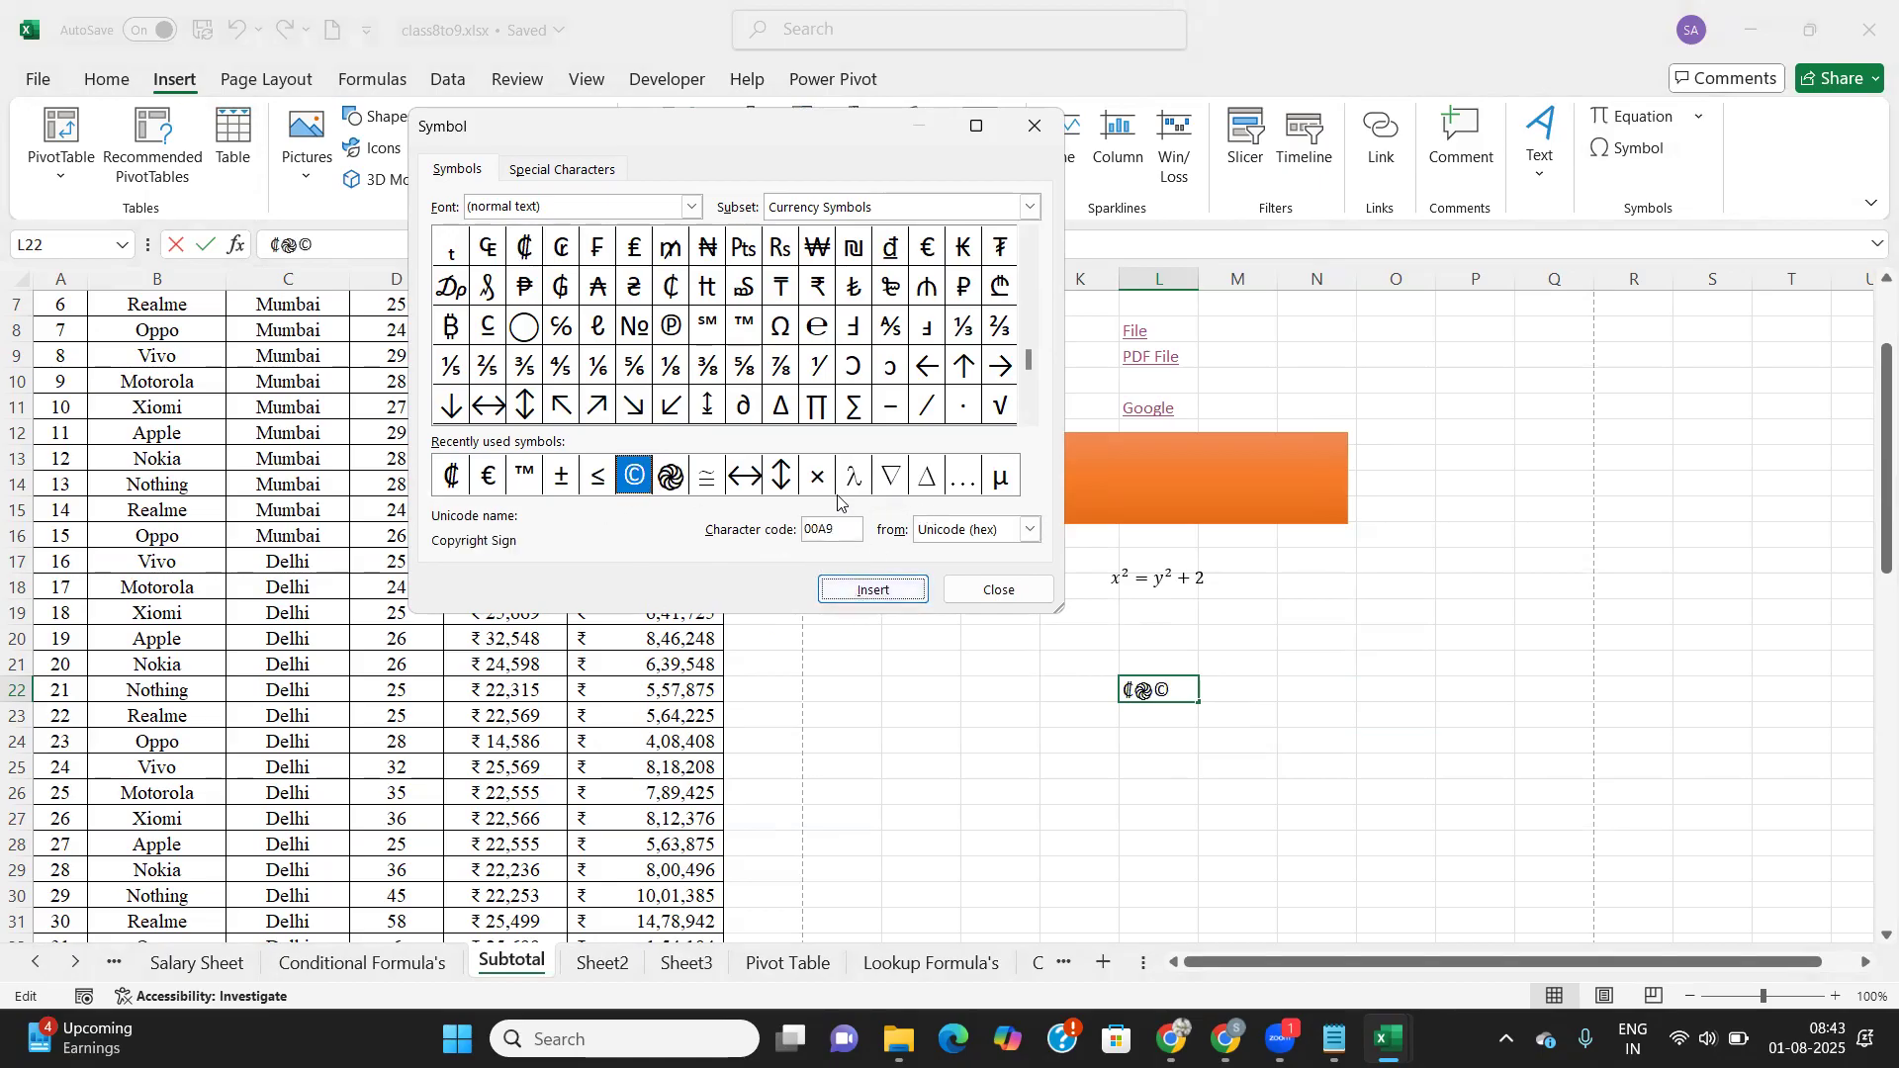
{"action": "left_click", "coordinate": [988, 590]}
{"action": "left_click", "coordinate": [1212, 791]}
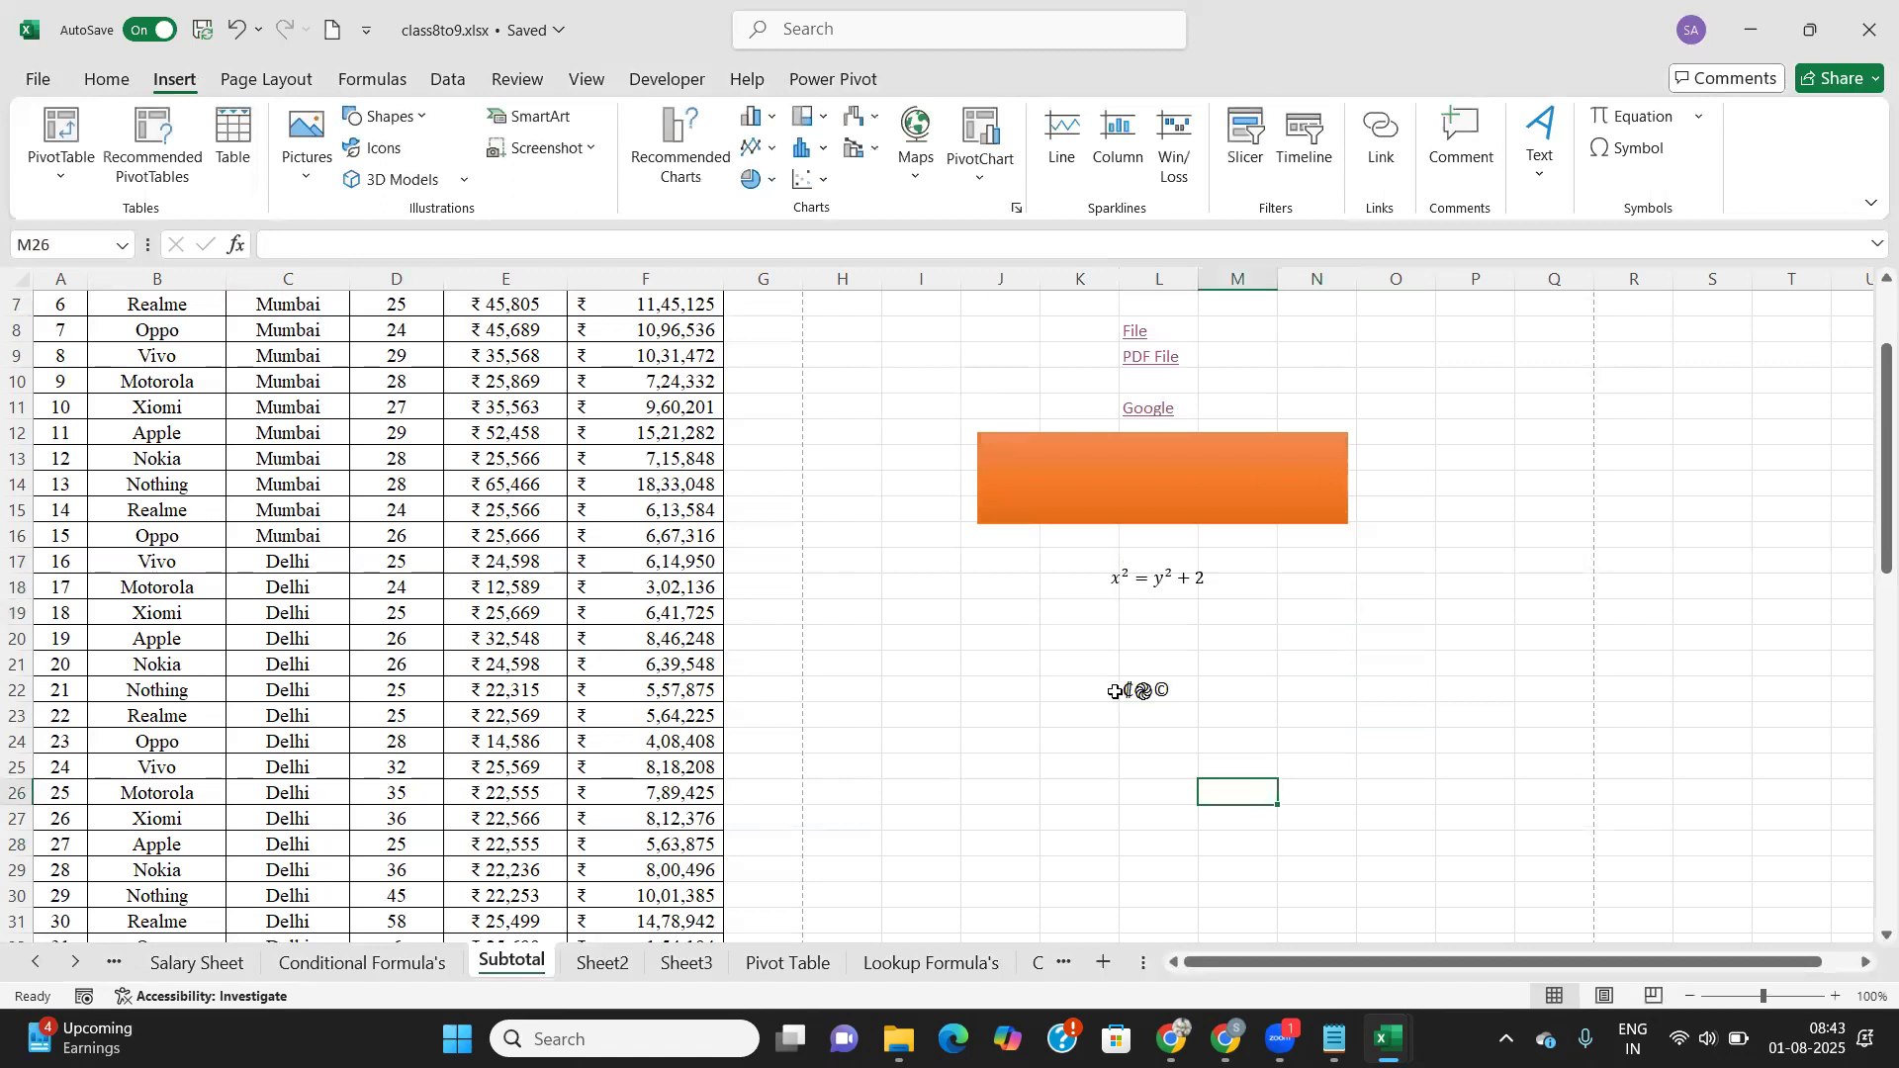
Step: Check the symbols in cell L22 and look at the Symbol dialog's symbol set again without inserting anything
{"action": "left_click", "coordinate": [1173, 744]}
{"action": "left_click", "coordinate": [1157, 690]}
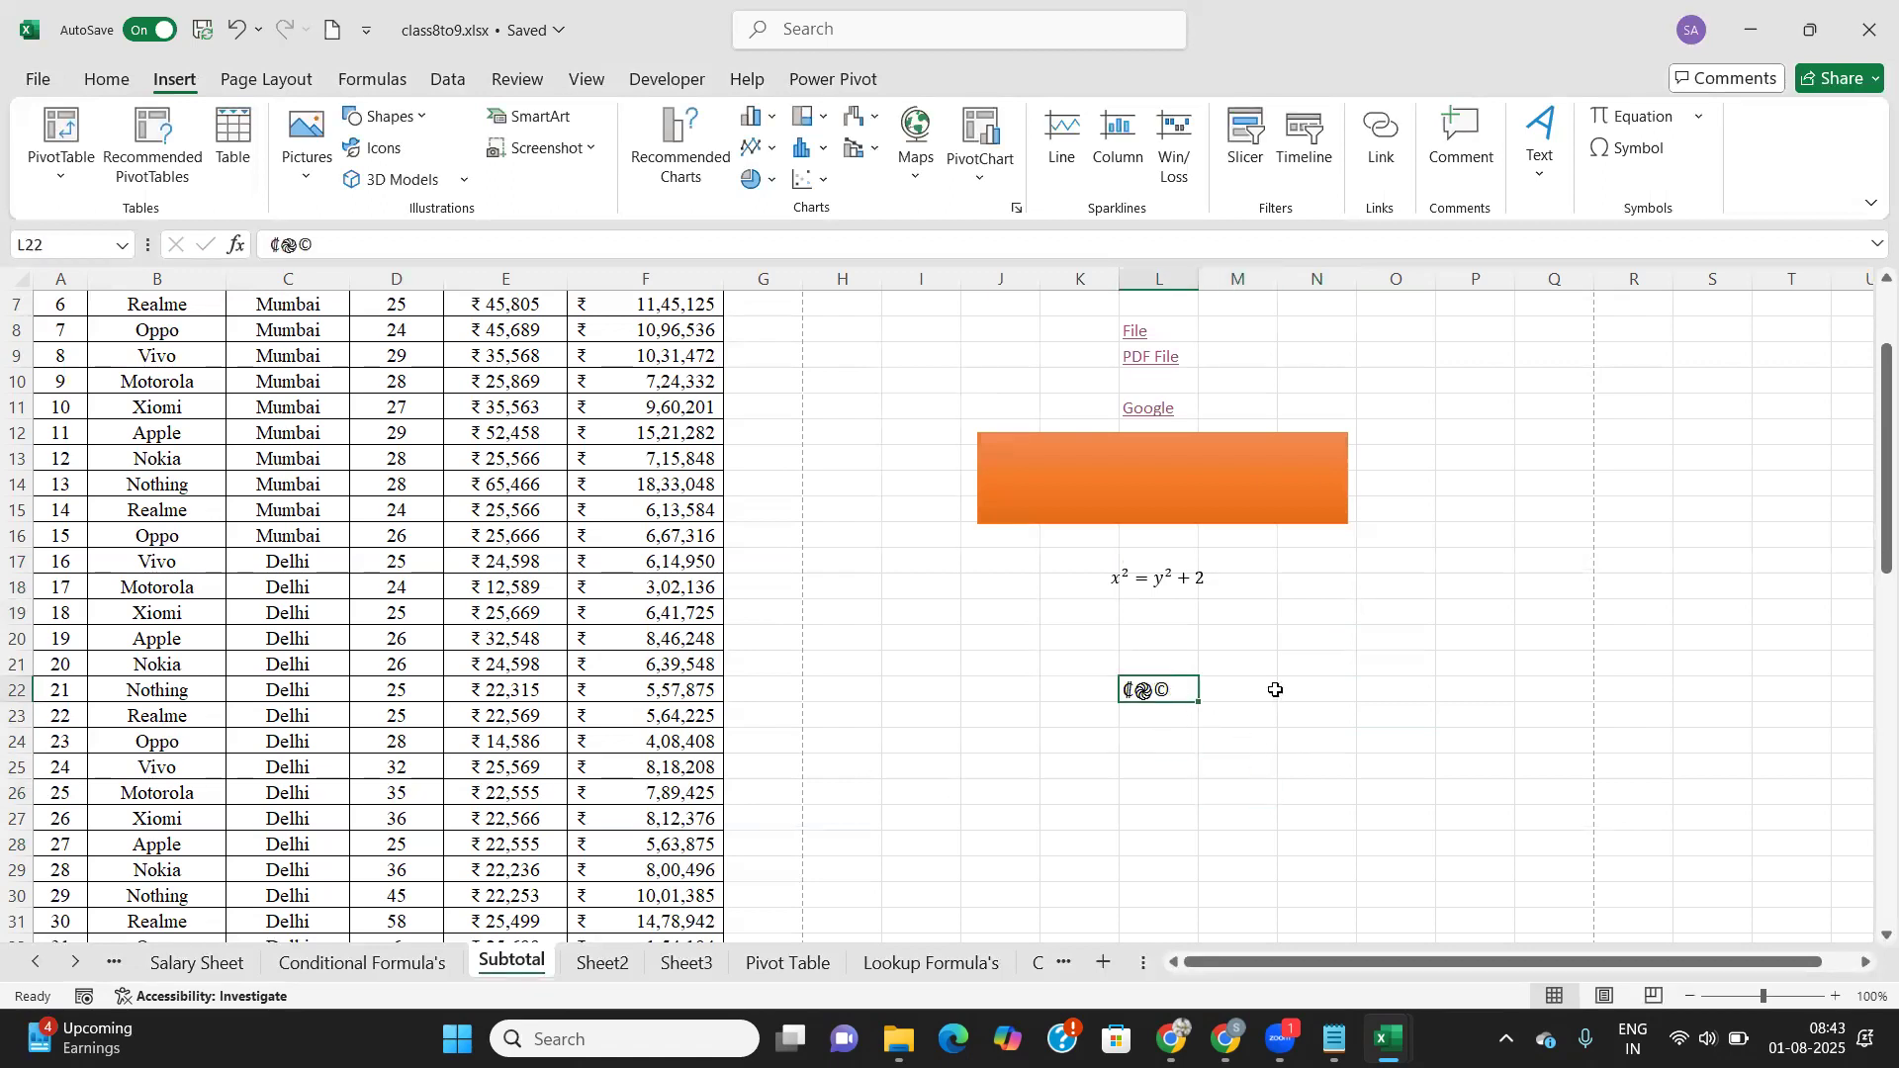
{"action": "left_click", "coordinate": [1626, 149]}
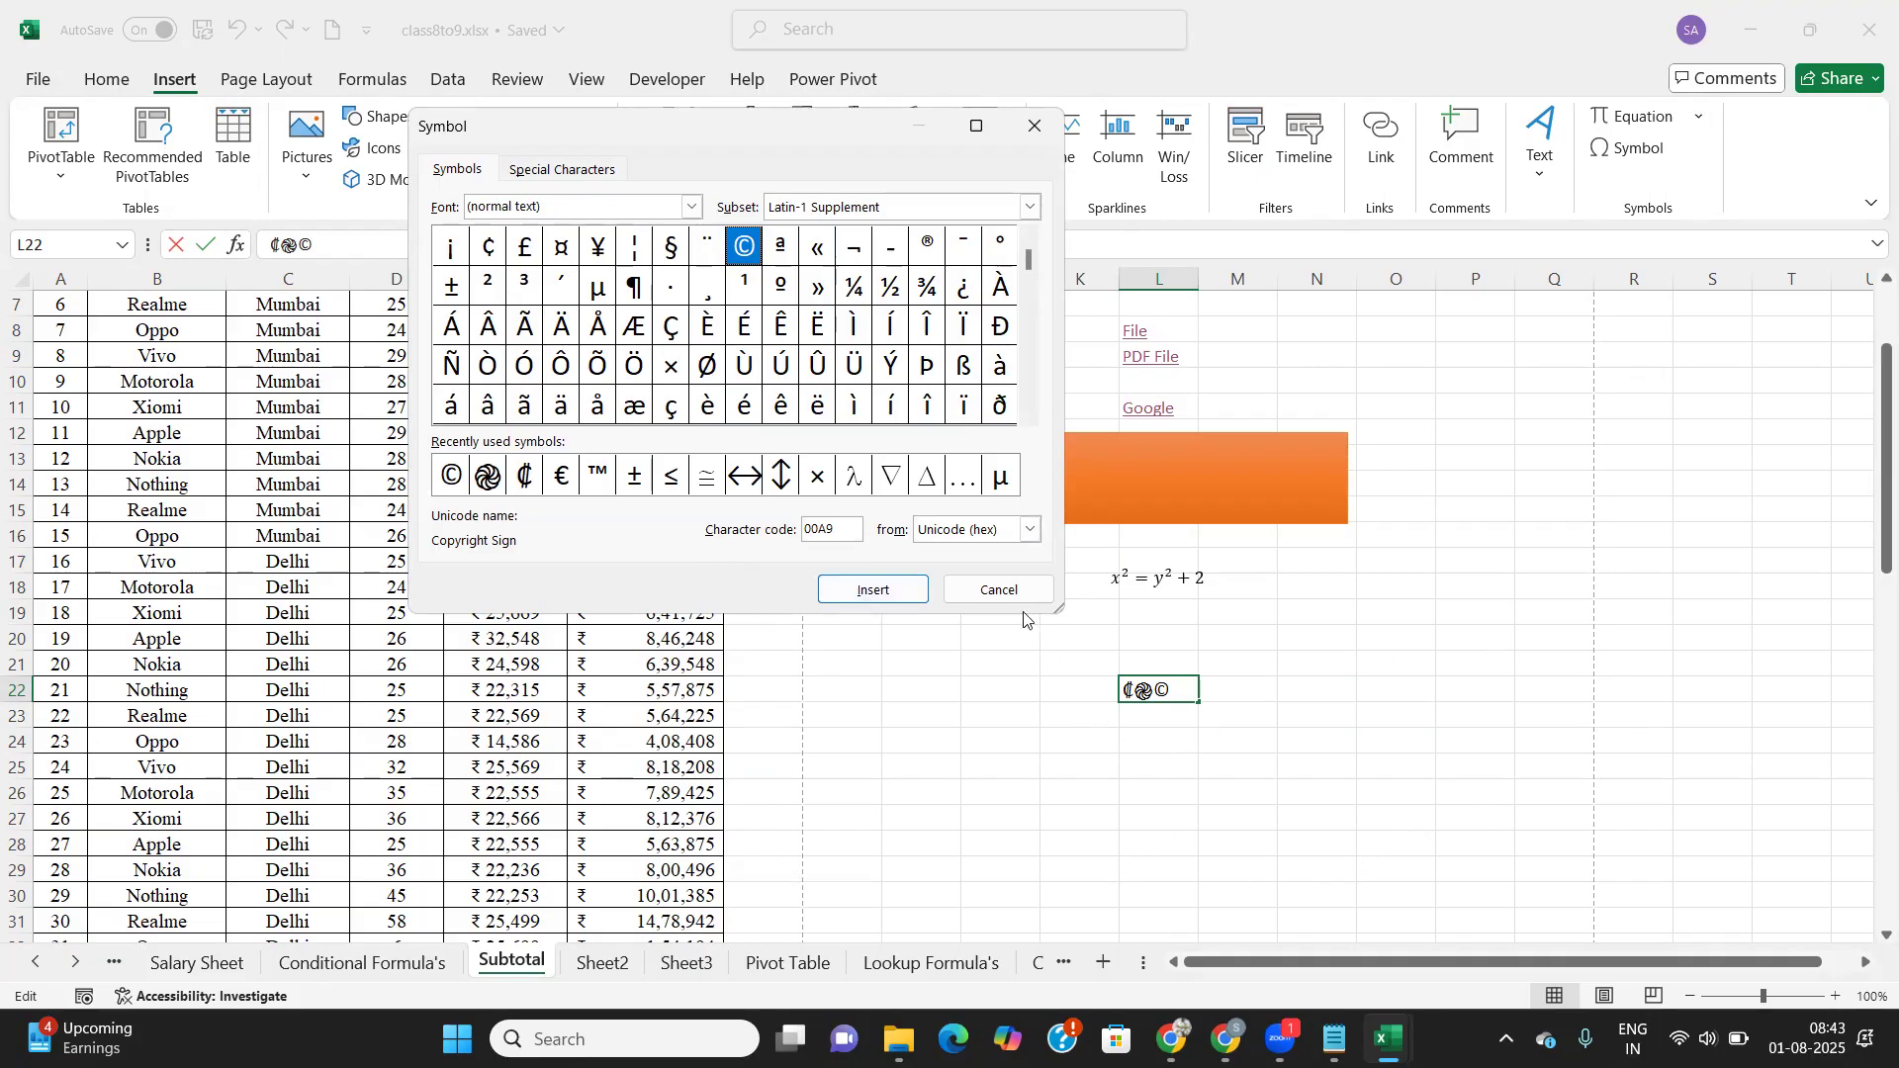
{"action": "left_click", "coordinate": [1001, 592]}
{"action": "left_click", "coordinate": [1157, 780]}
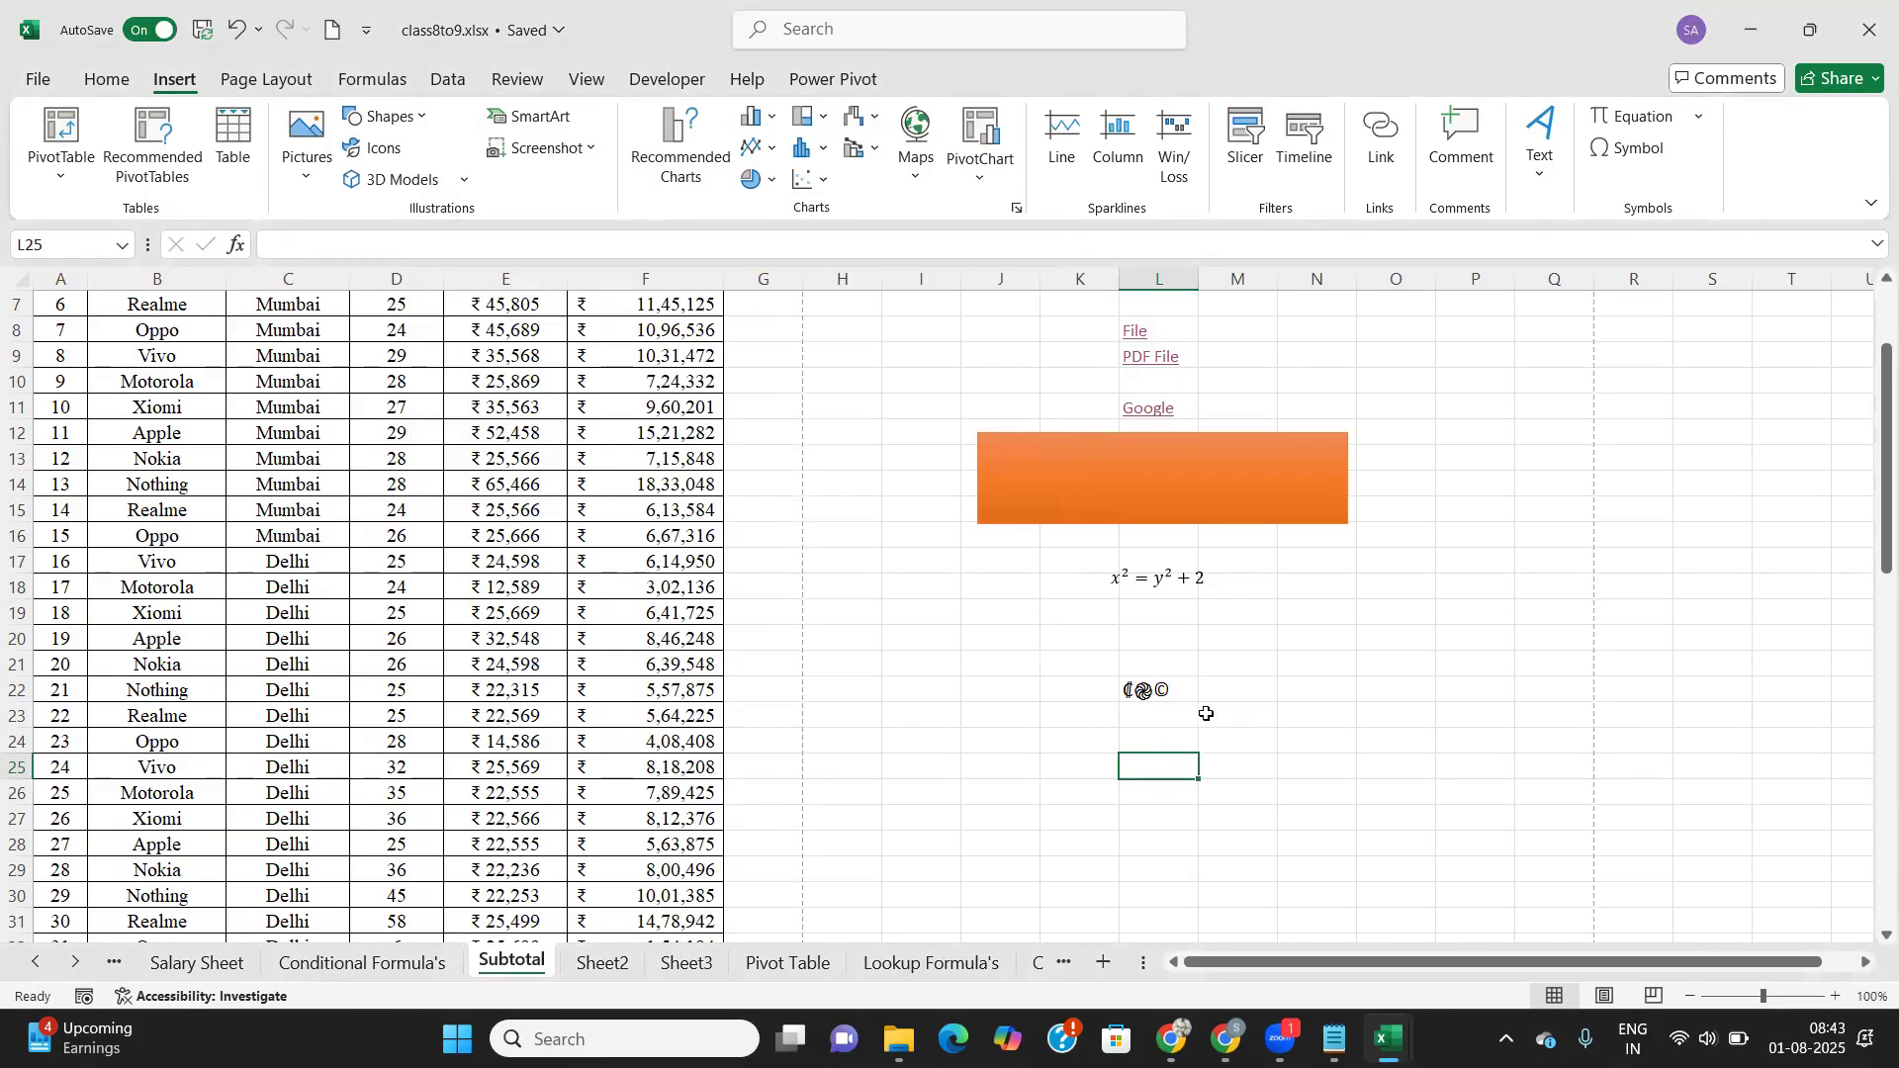
{"action": "scroll", "coordinate": [1202, 714], "scroll_direction": "down", "scroll_amount": 1}
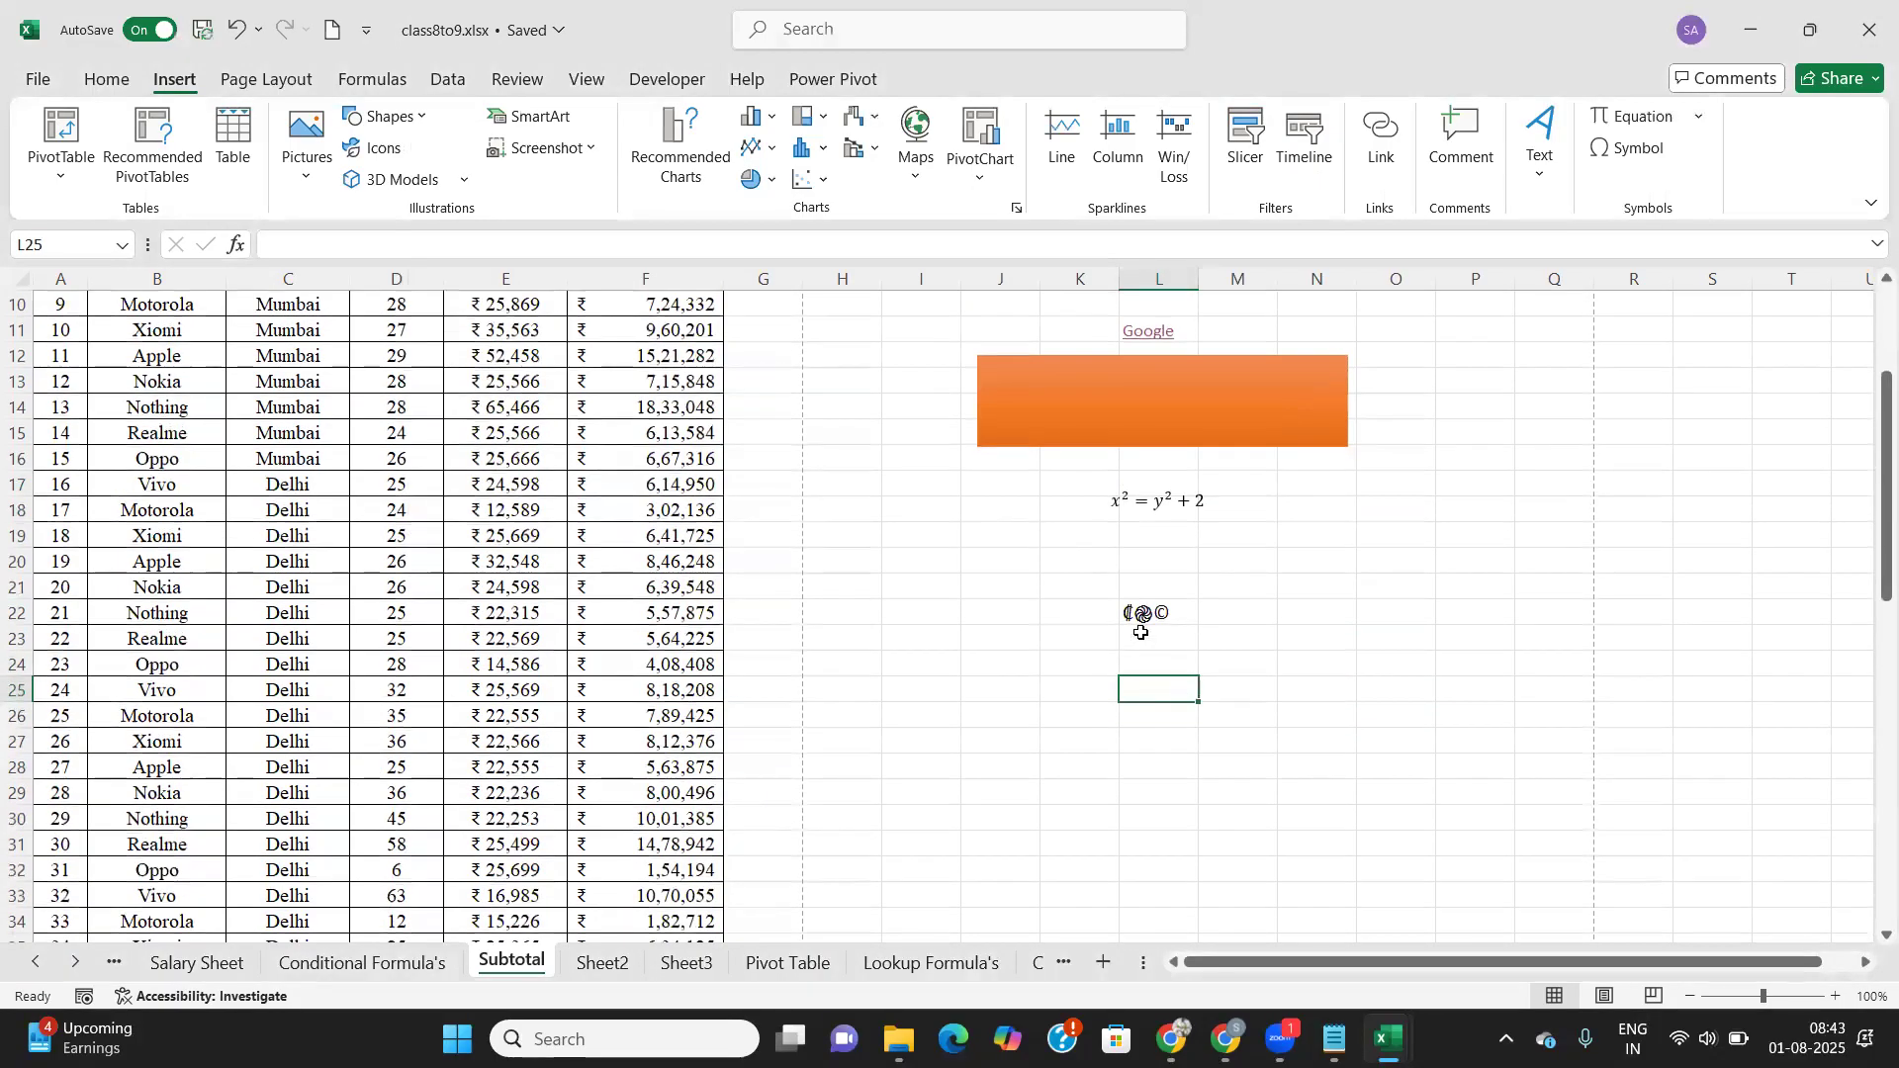
{"action": "left_click", "coordinate": [1146, 664]}
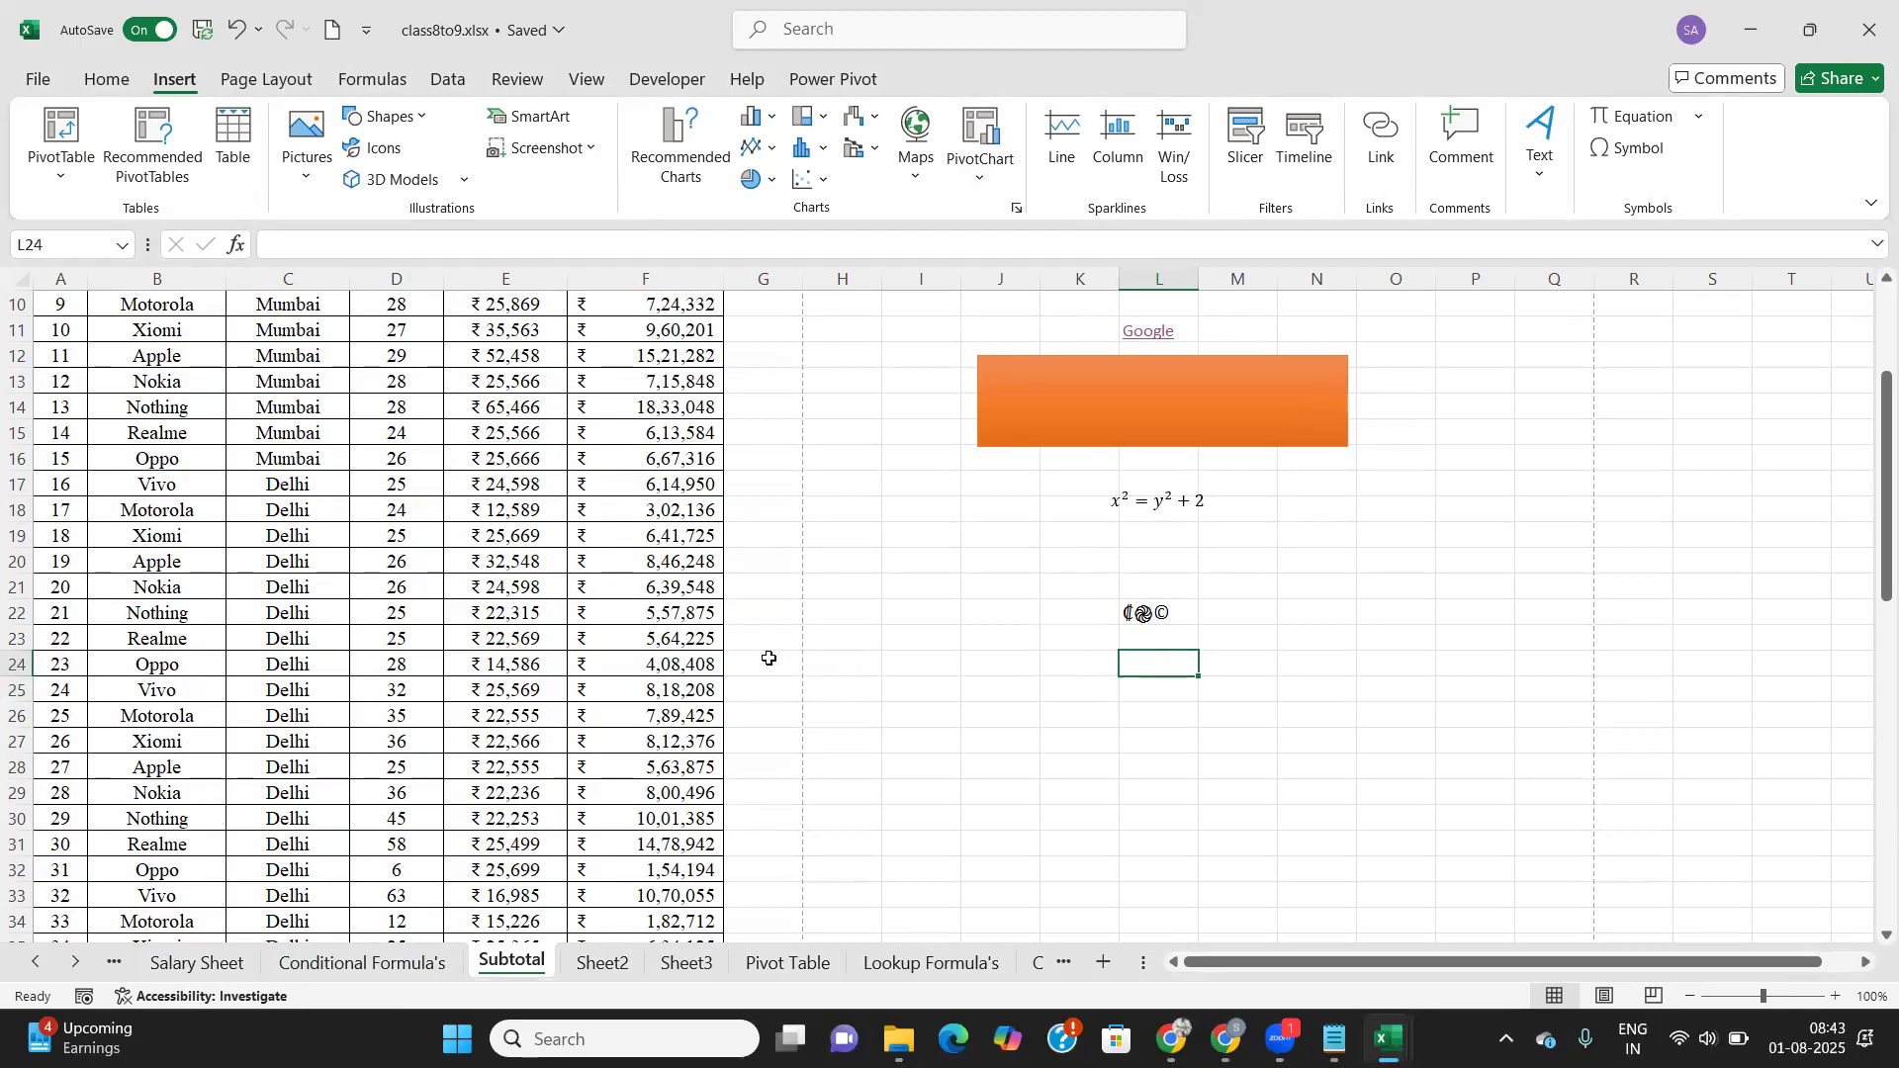
Step: Insert two blank columns directly after the Amount column
{"action": "scroll", "coordinate": [767, 652], "scroll_direction": "up", "scroll_amount": 3}
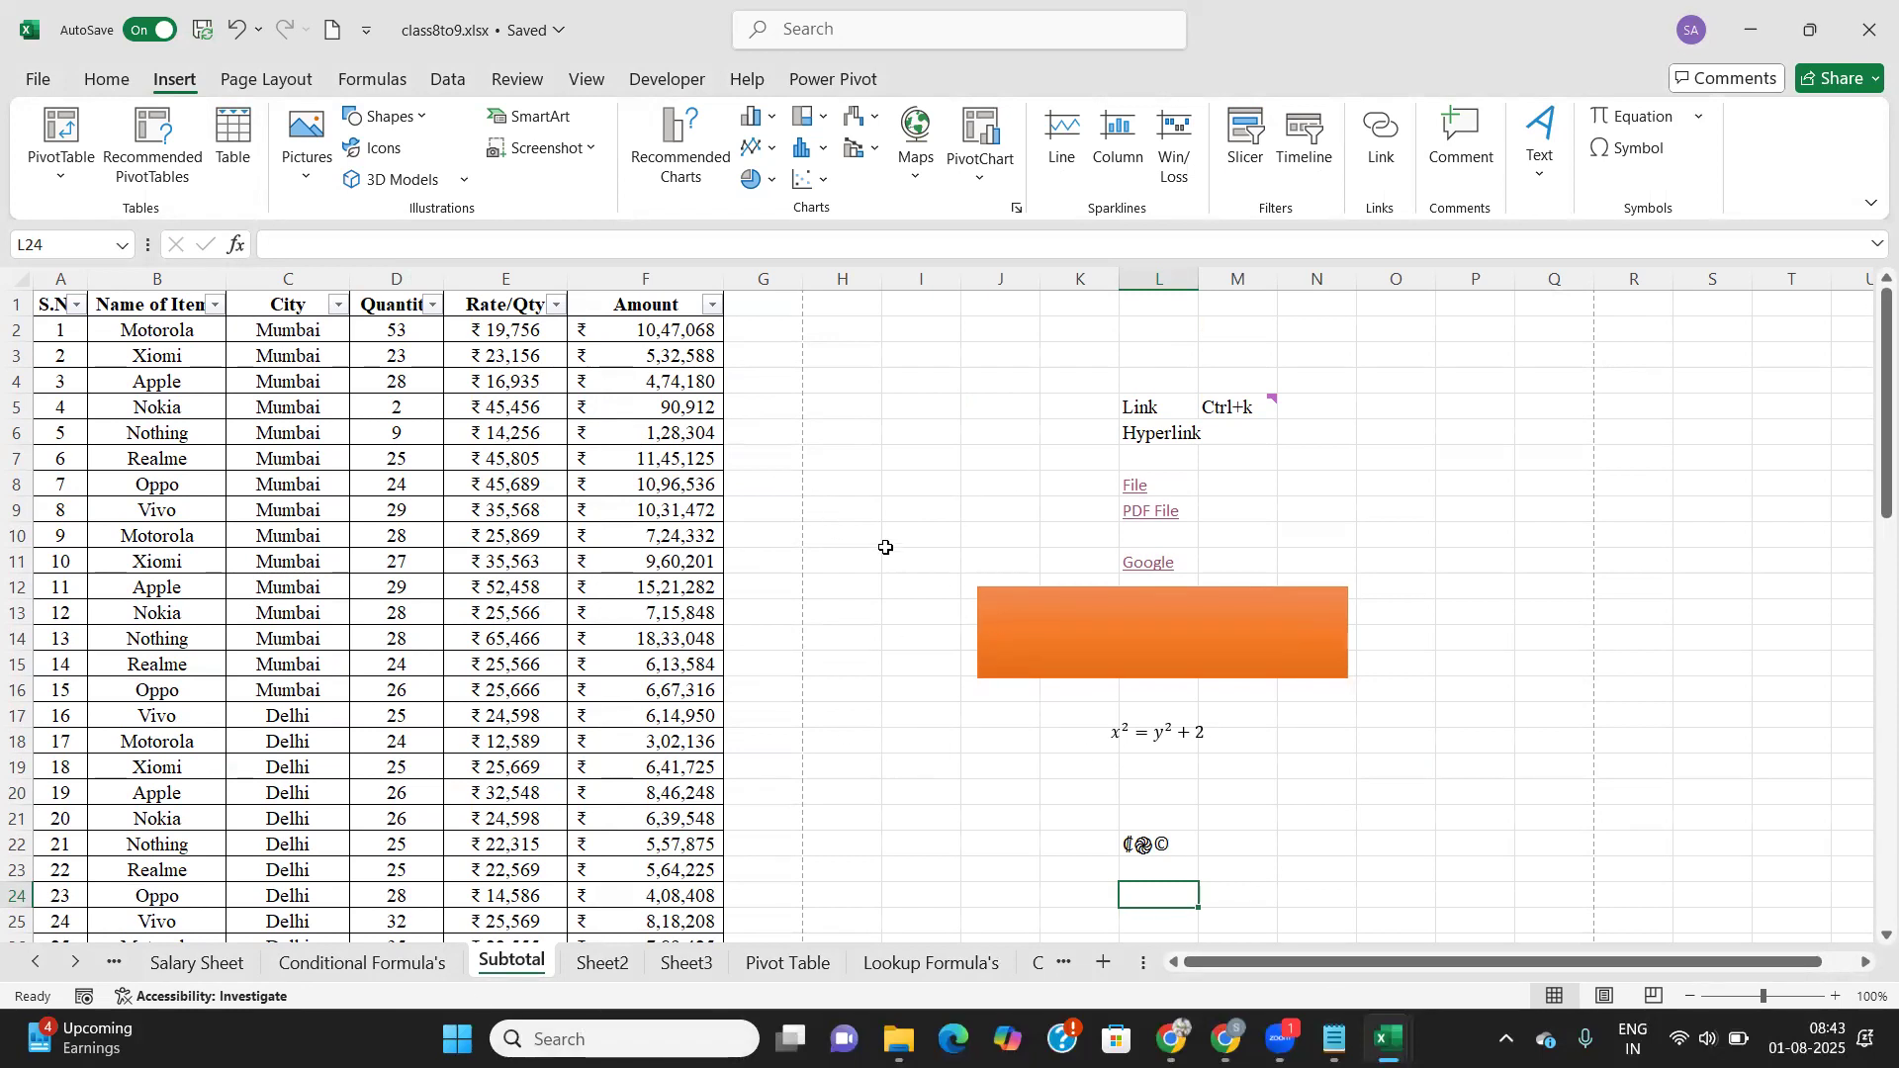
{"action": "left_click", "coordinate": [791, 273]}
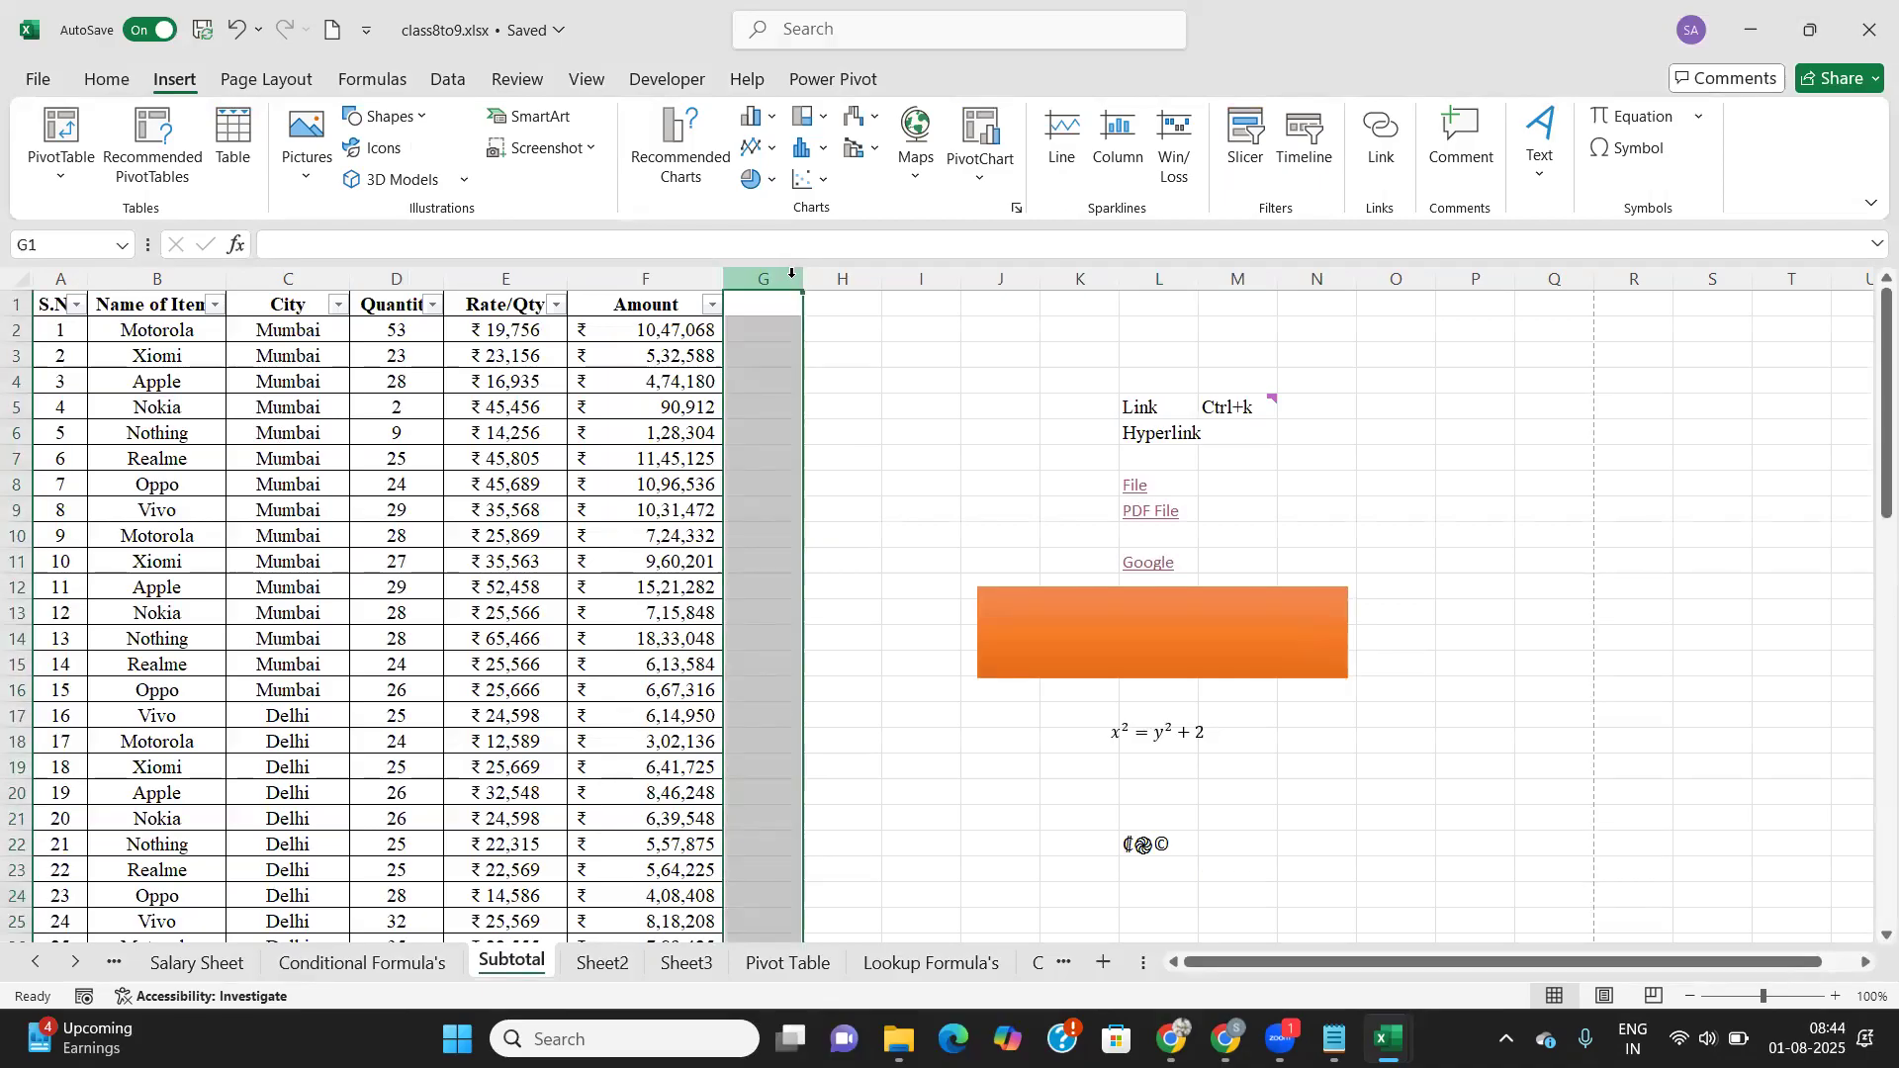
{"action": "key", "text": "ctrl+plus"}
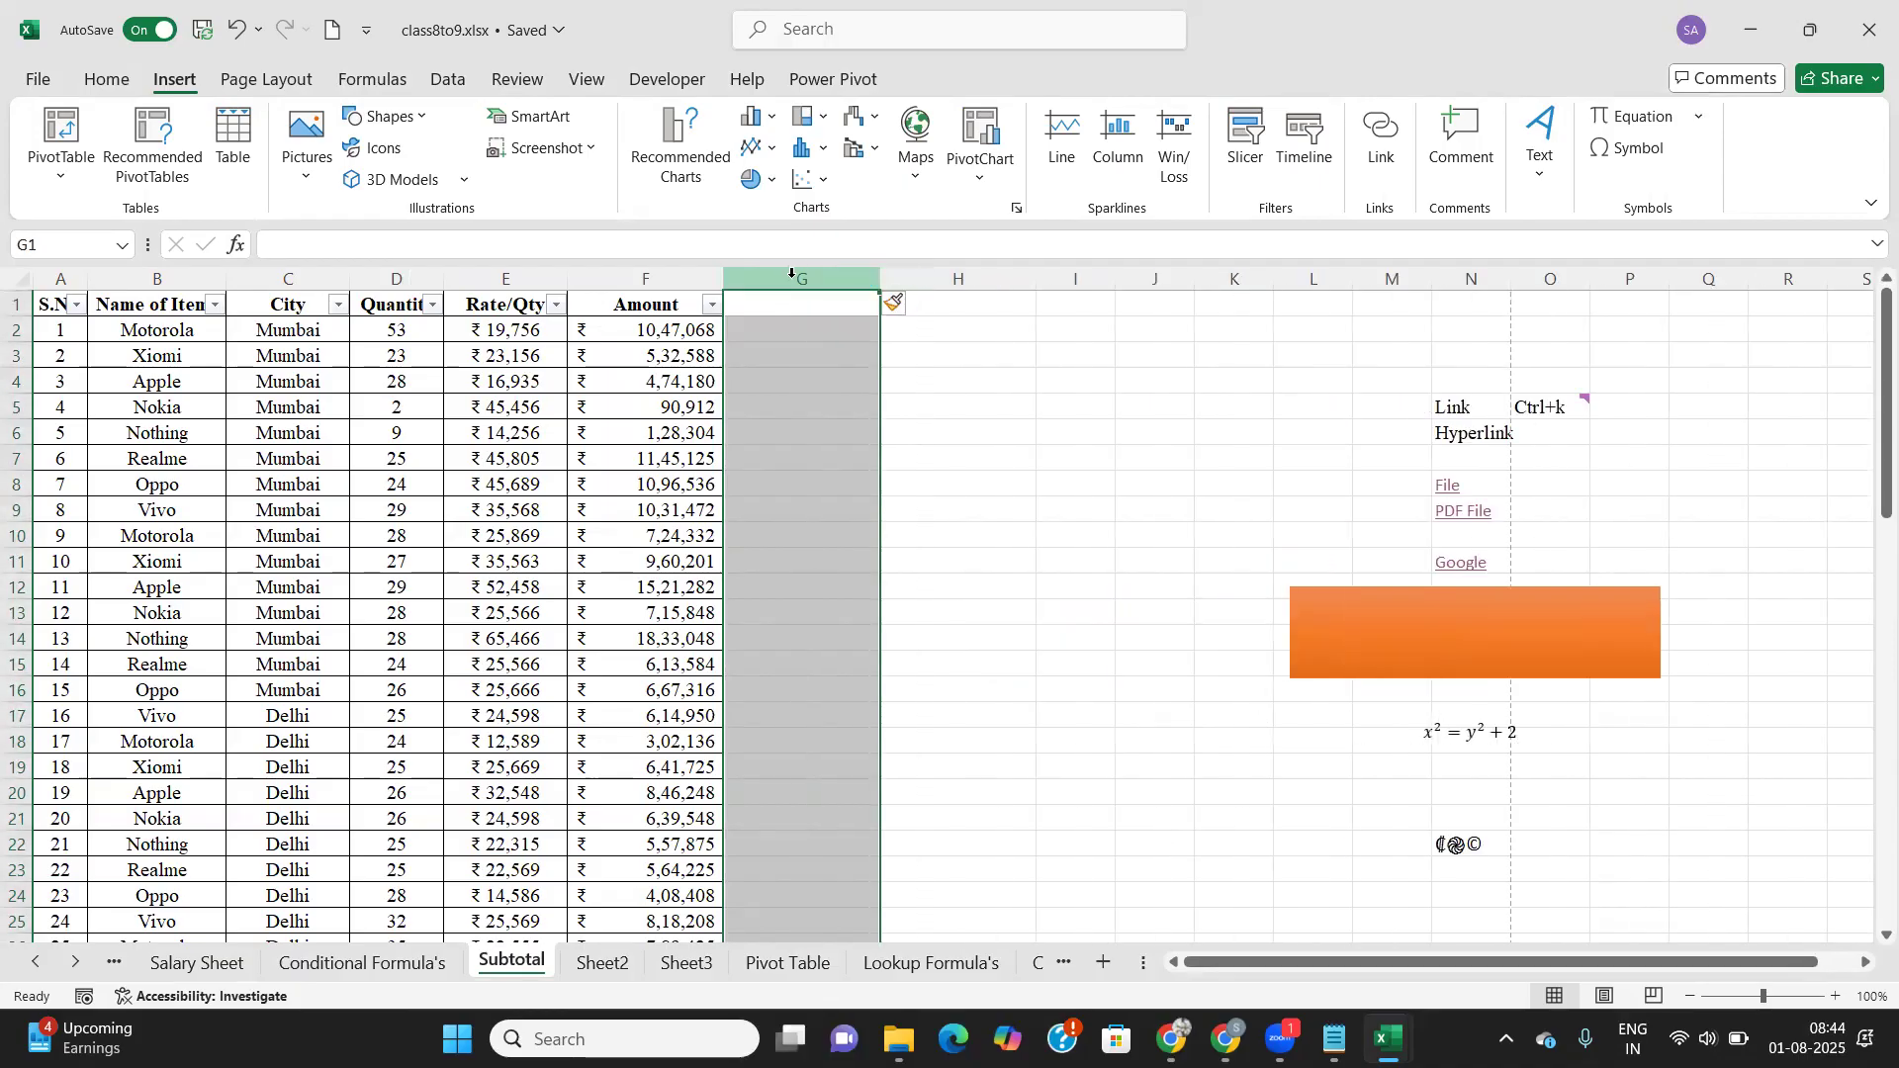
Step: Enter the heading Replace in G1 and Subsitute in H1
{"action": "left_click", "coordinate": [805, 308]}
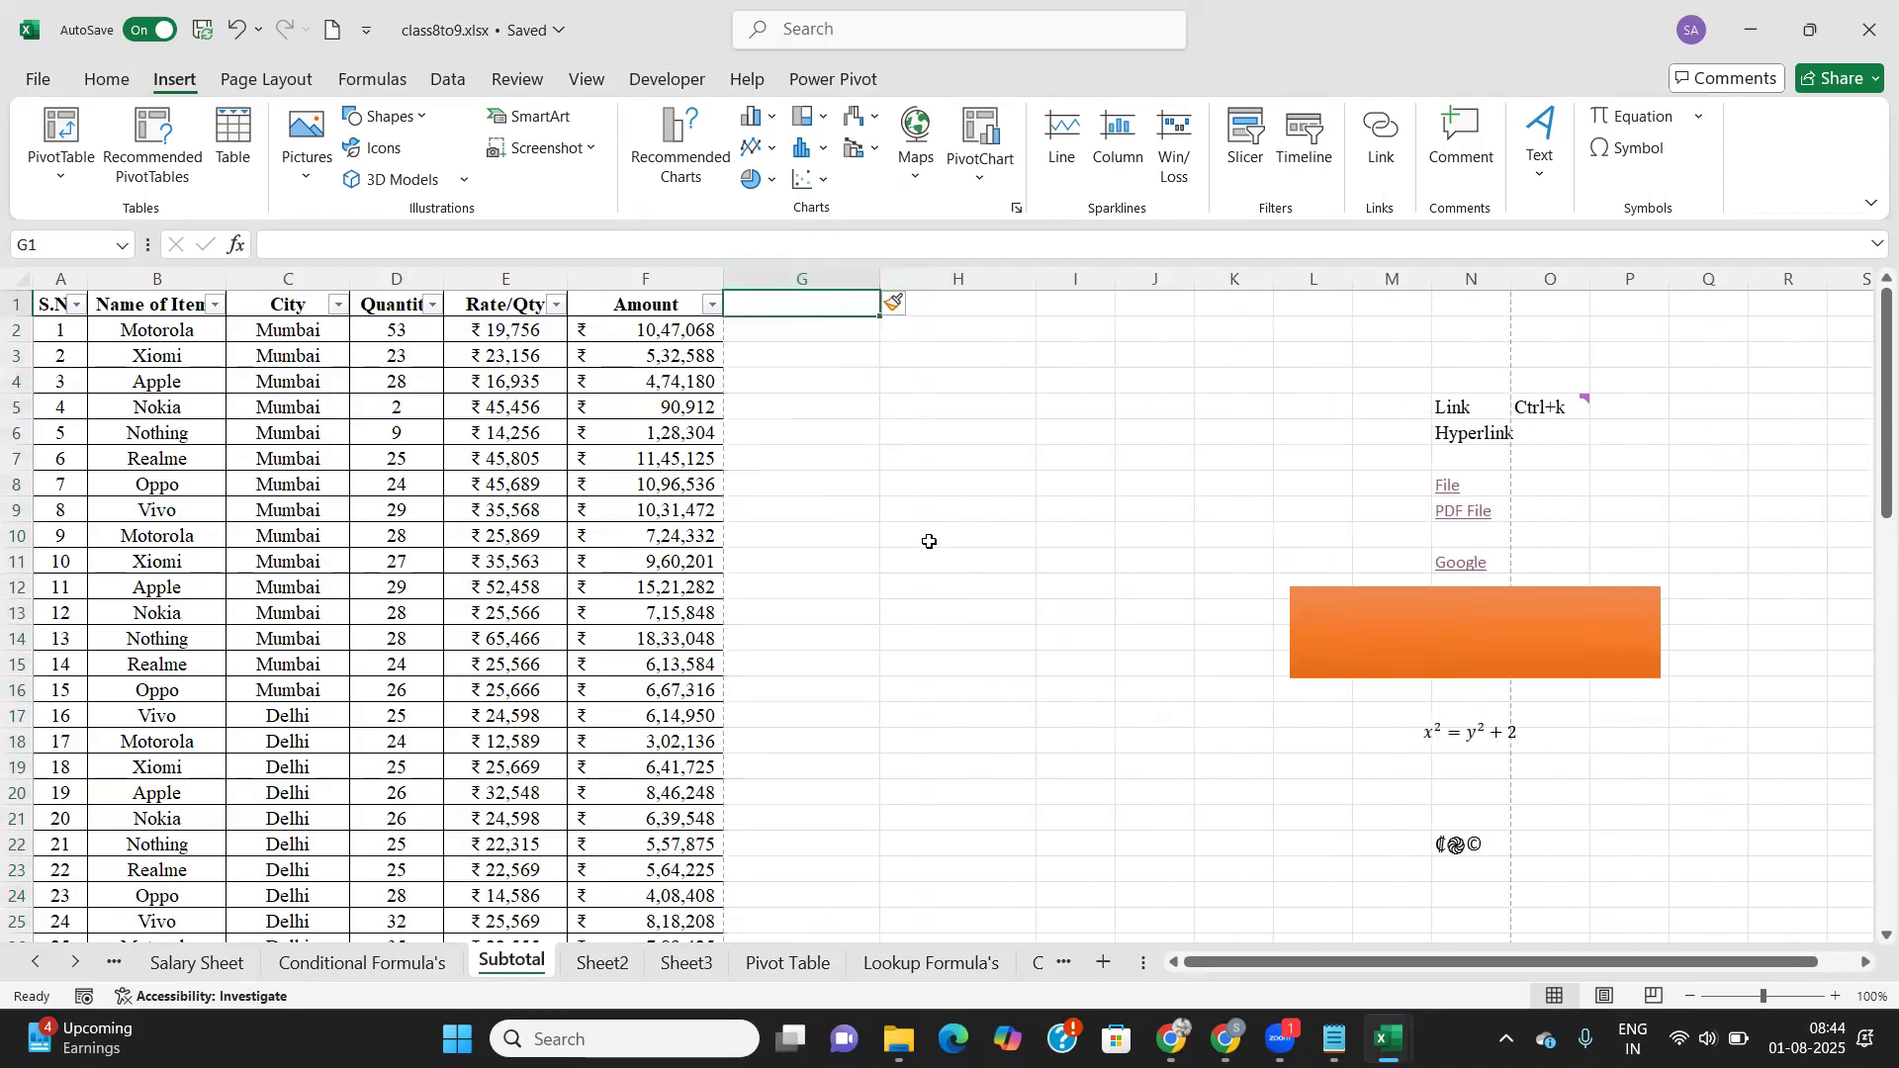
{"action": "type", "text": "Re"}
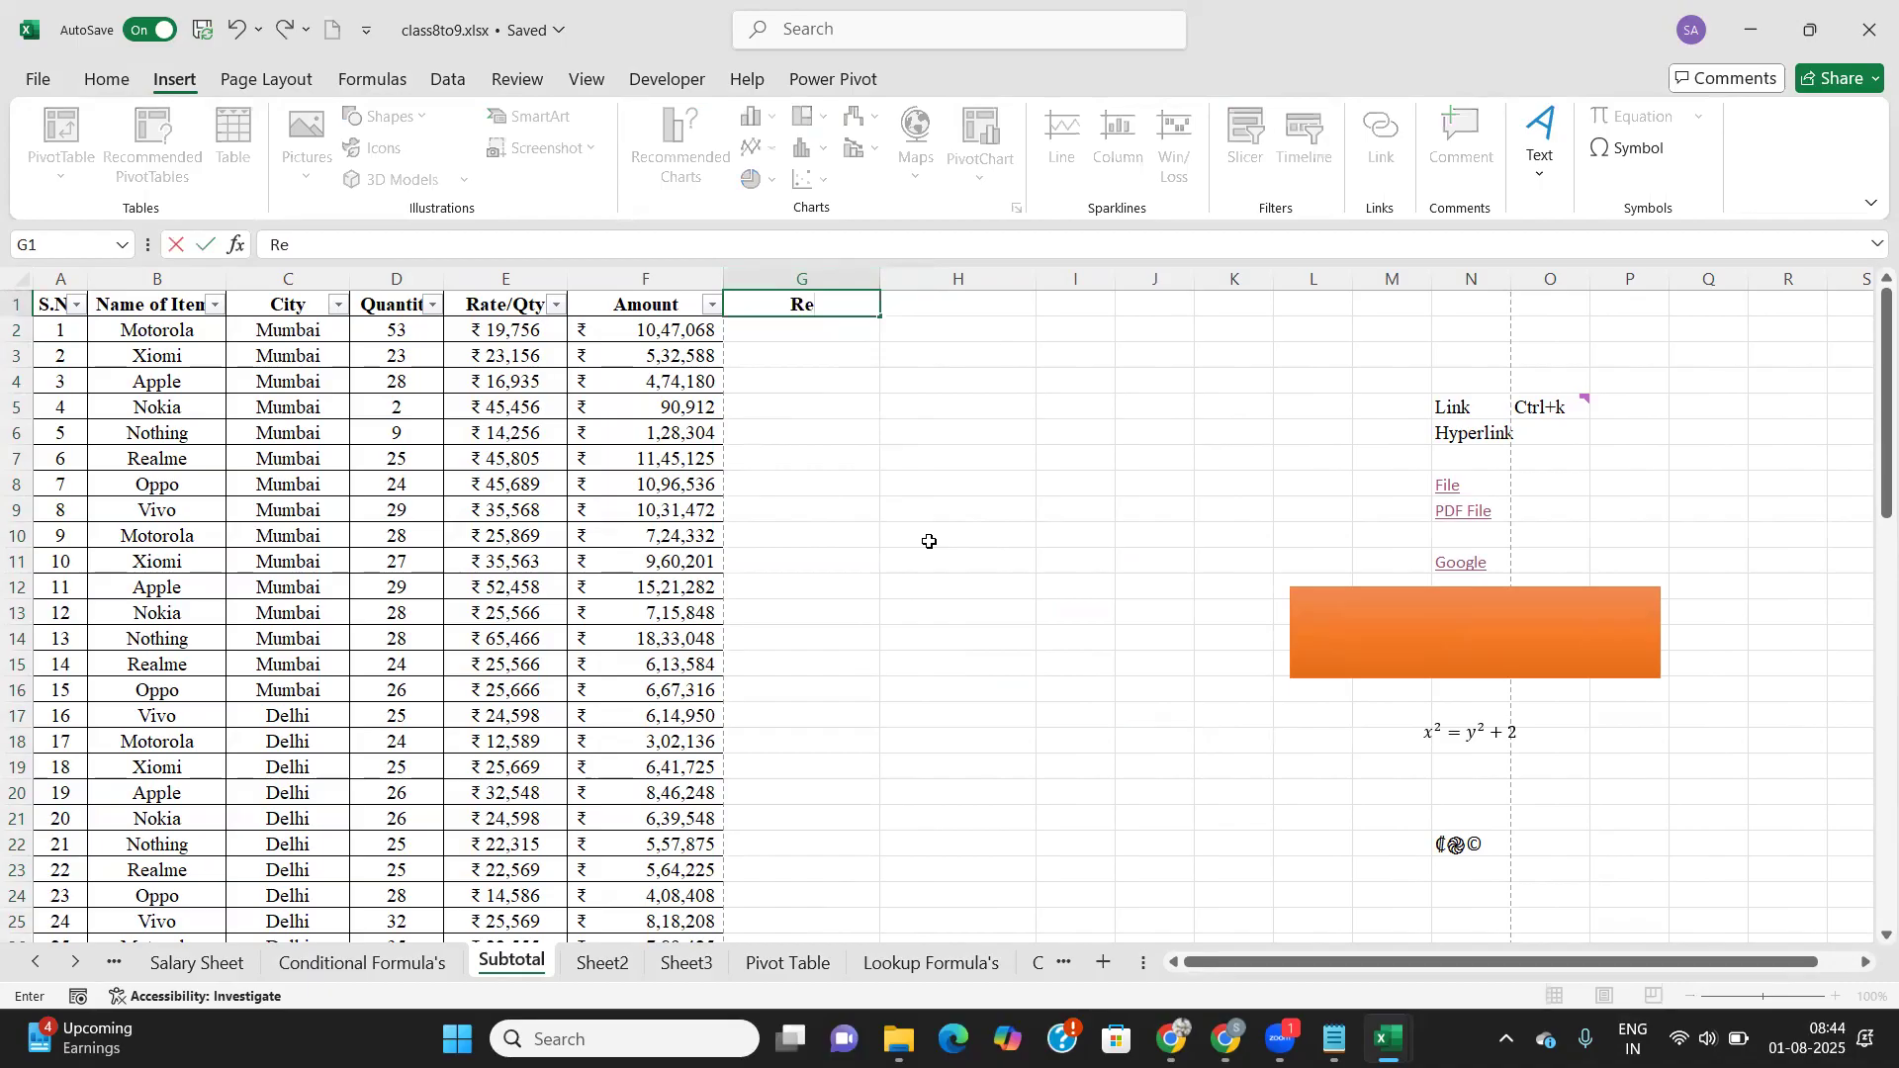
{"action": "type", "text": "place"}
{"action": "key", "text": "Tab"}
{"action": "type", "text": "Subsitute"}
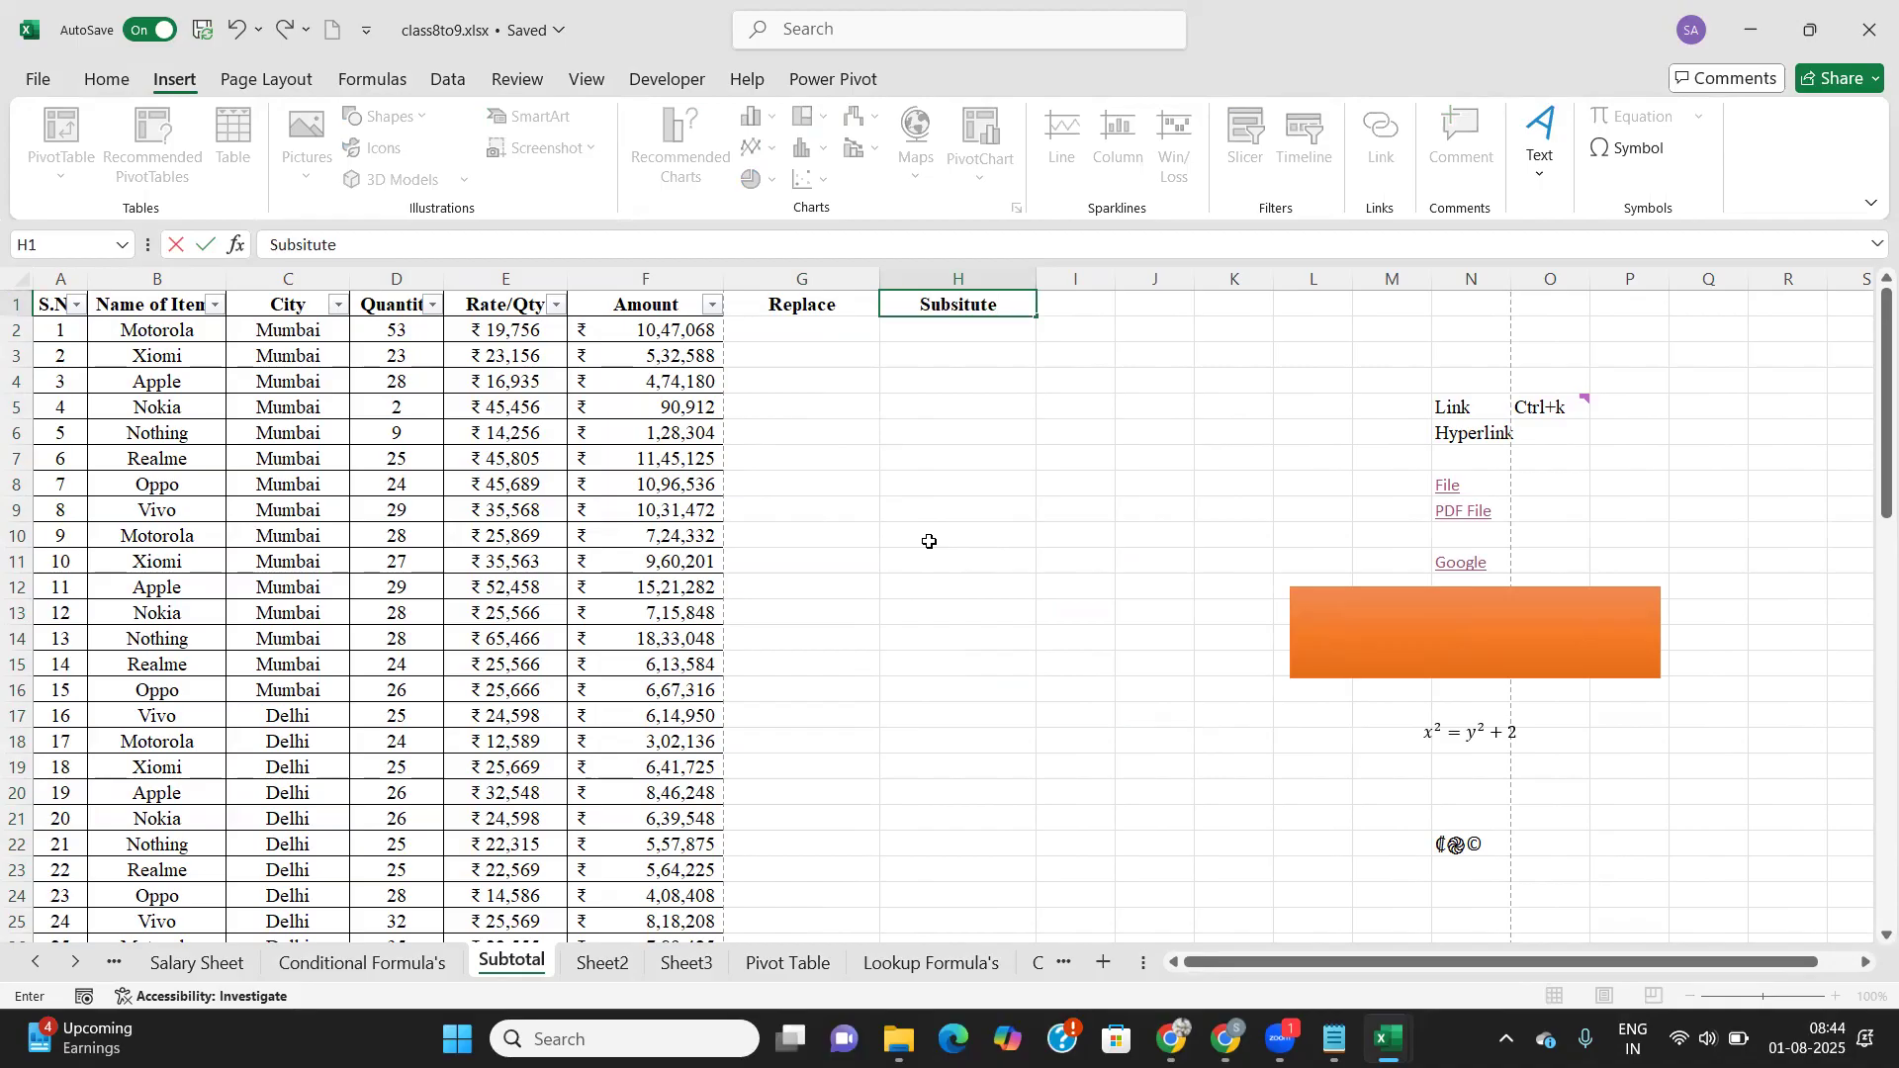
{"action": "key", "text": "Tab"}
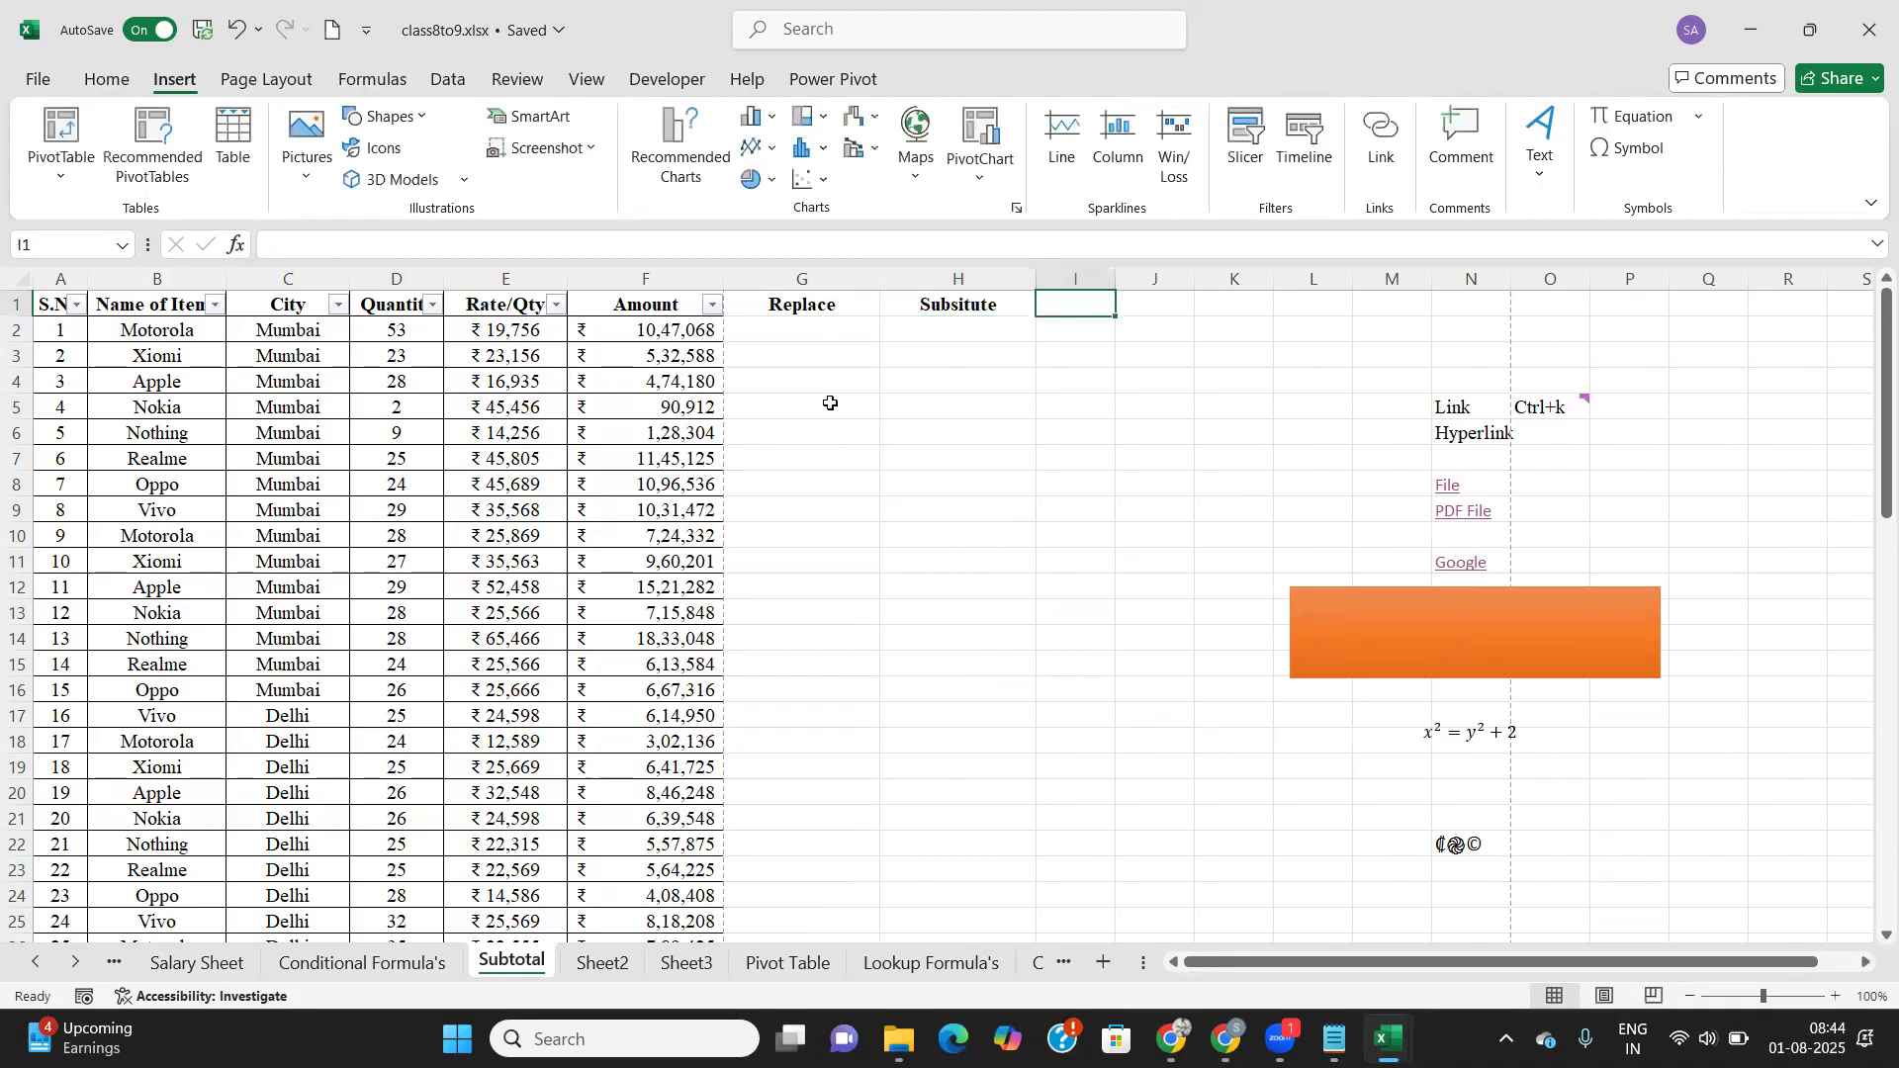
Step: Apply borders to all cells of the two new columns, G1:H65
{"action": "left_click_drag", "start_coordinate": [780, 304], "coordinate": [979, 855]}
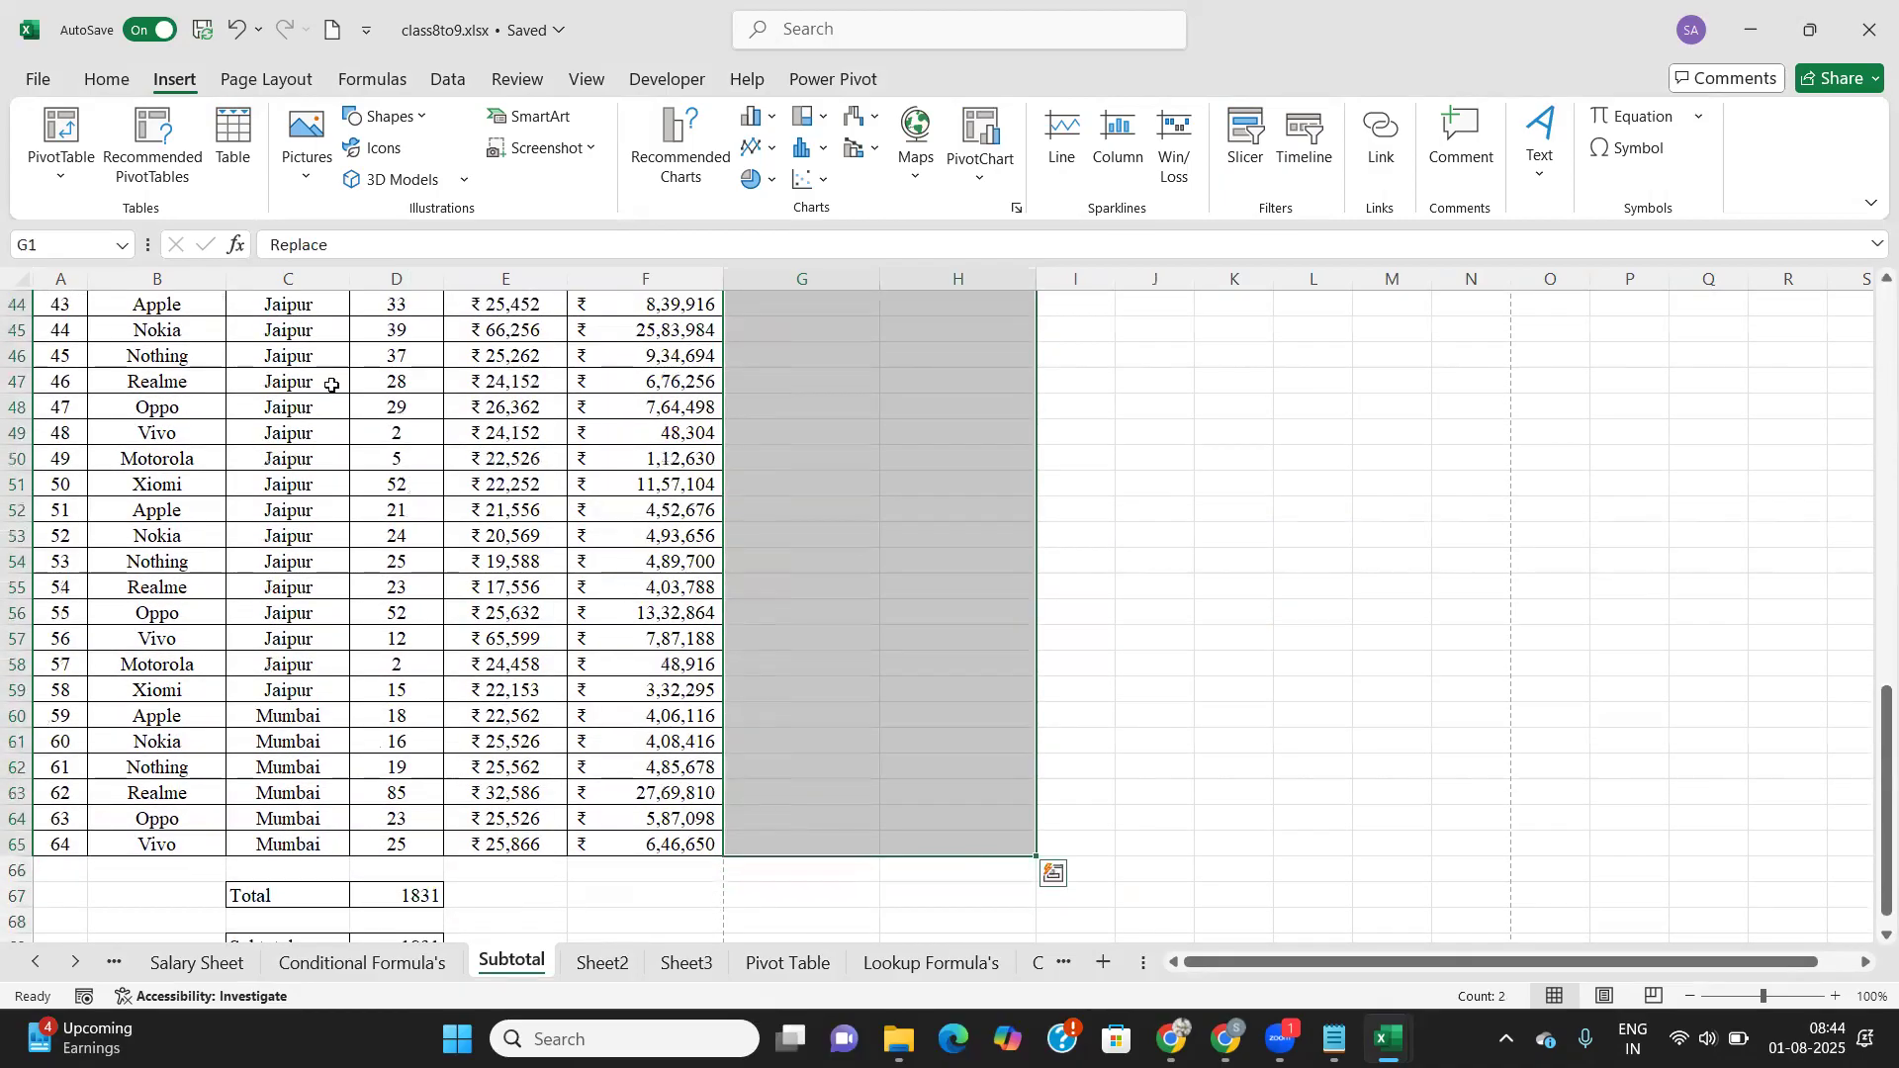
{"action": "left_click", "coordinate": [107, 80]}
{"action": "left_click", "coordinate": [302, 168]}
{"action": "scroll", "coordinate": [789, 569], "scroll_direction": "up", "scroll_amount": 15}
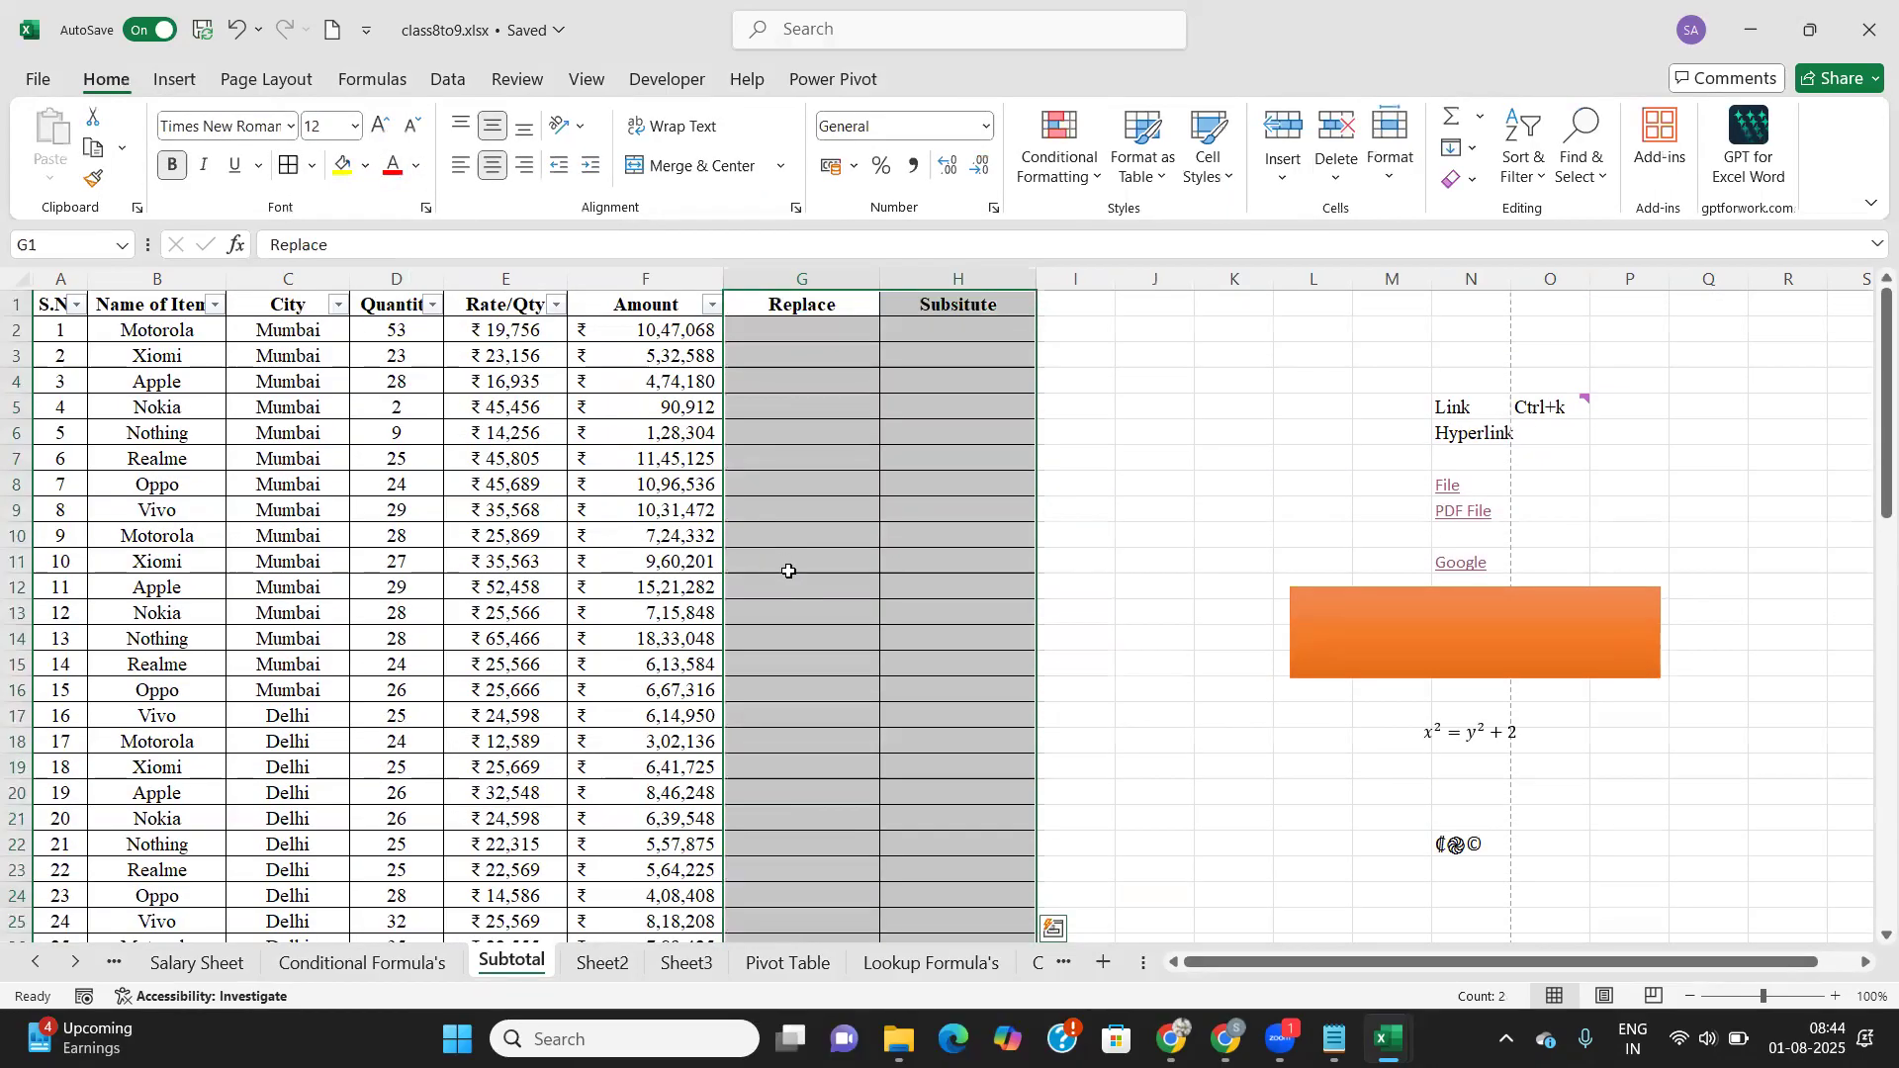
{"action": "left_click", "coordinate": [789, 561]}
{"action": "left_click", "coordinate": [786, 332]}
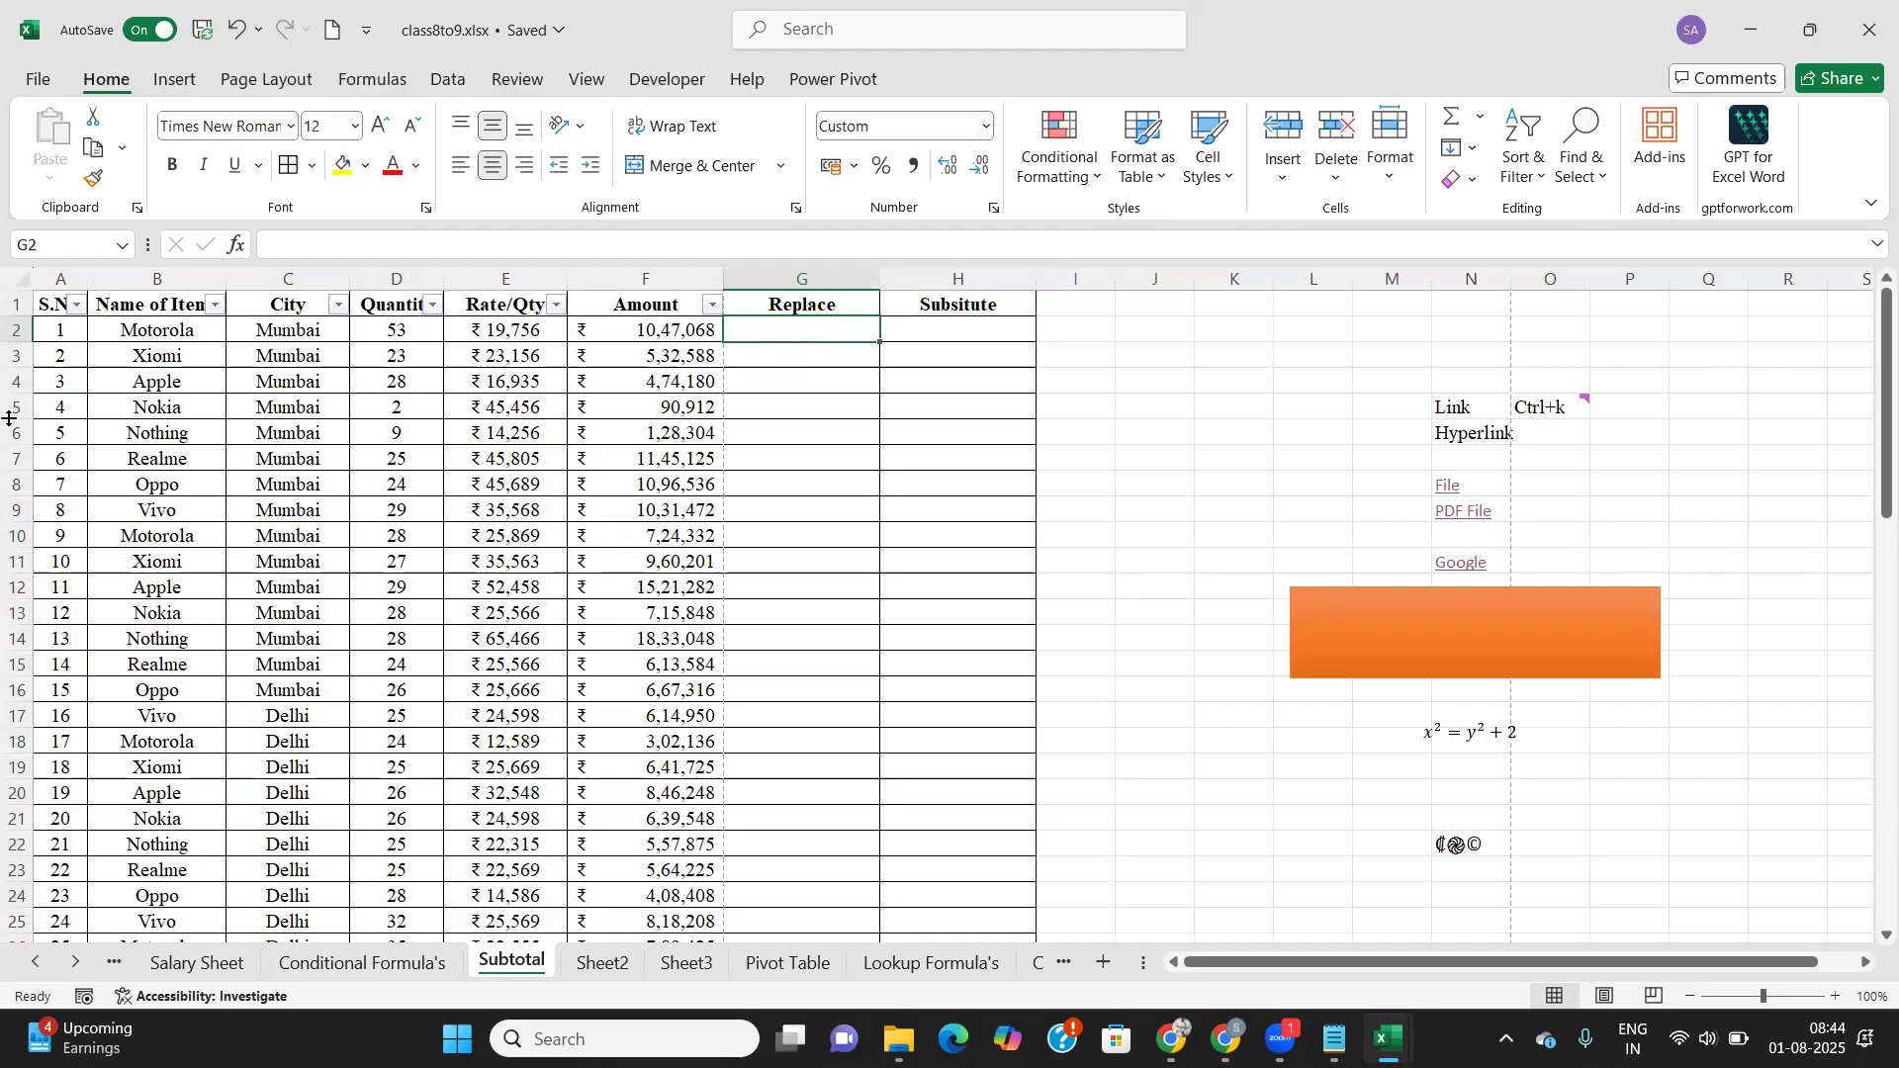
{"action": "left_click", "coordinate": [163, 358]}
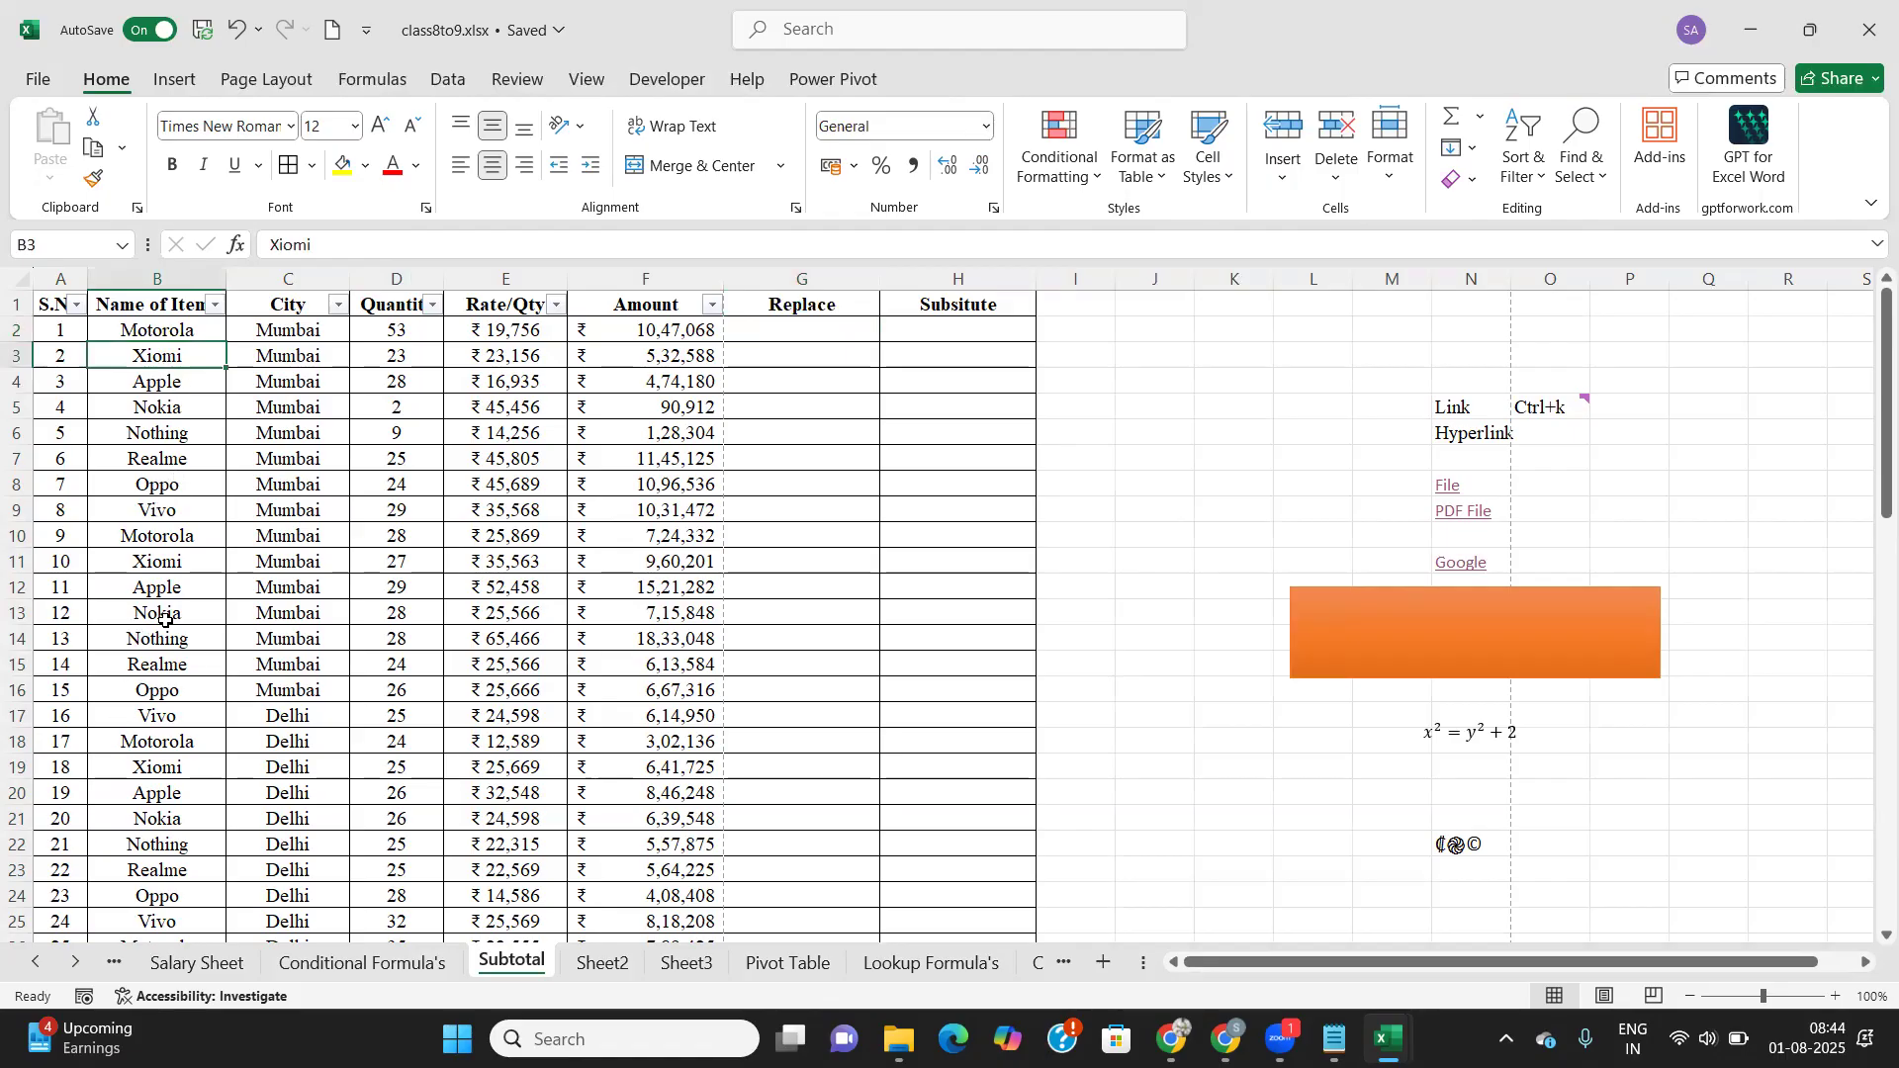
{"action": "left_click", "coordinate": [781, 332]}
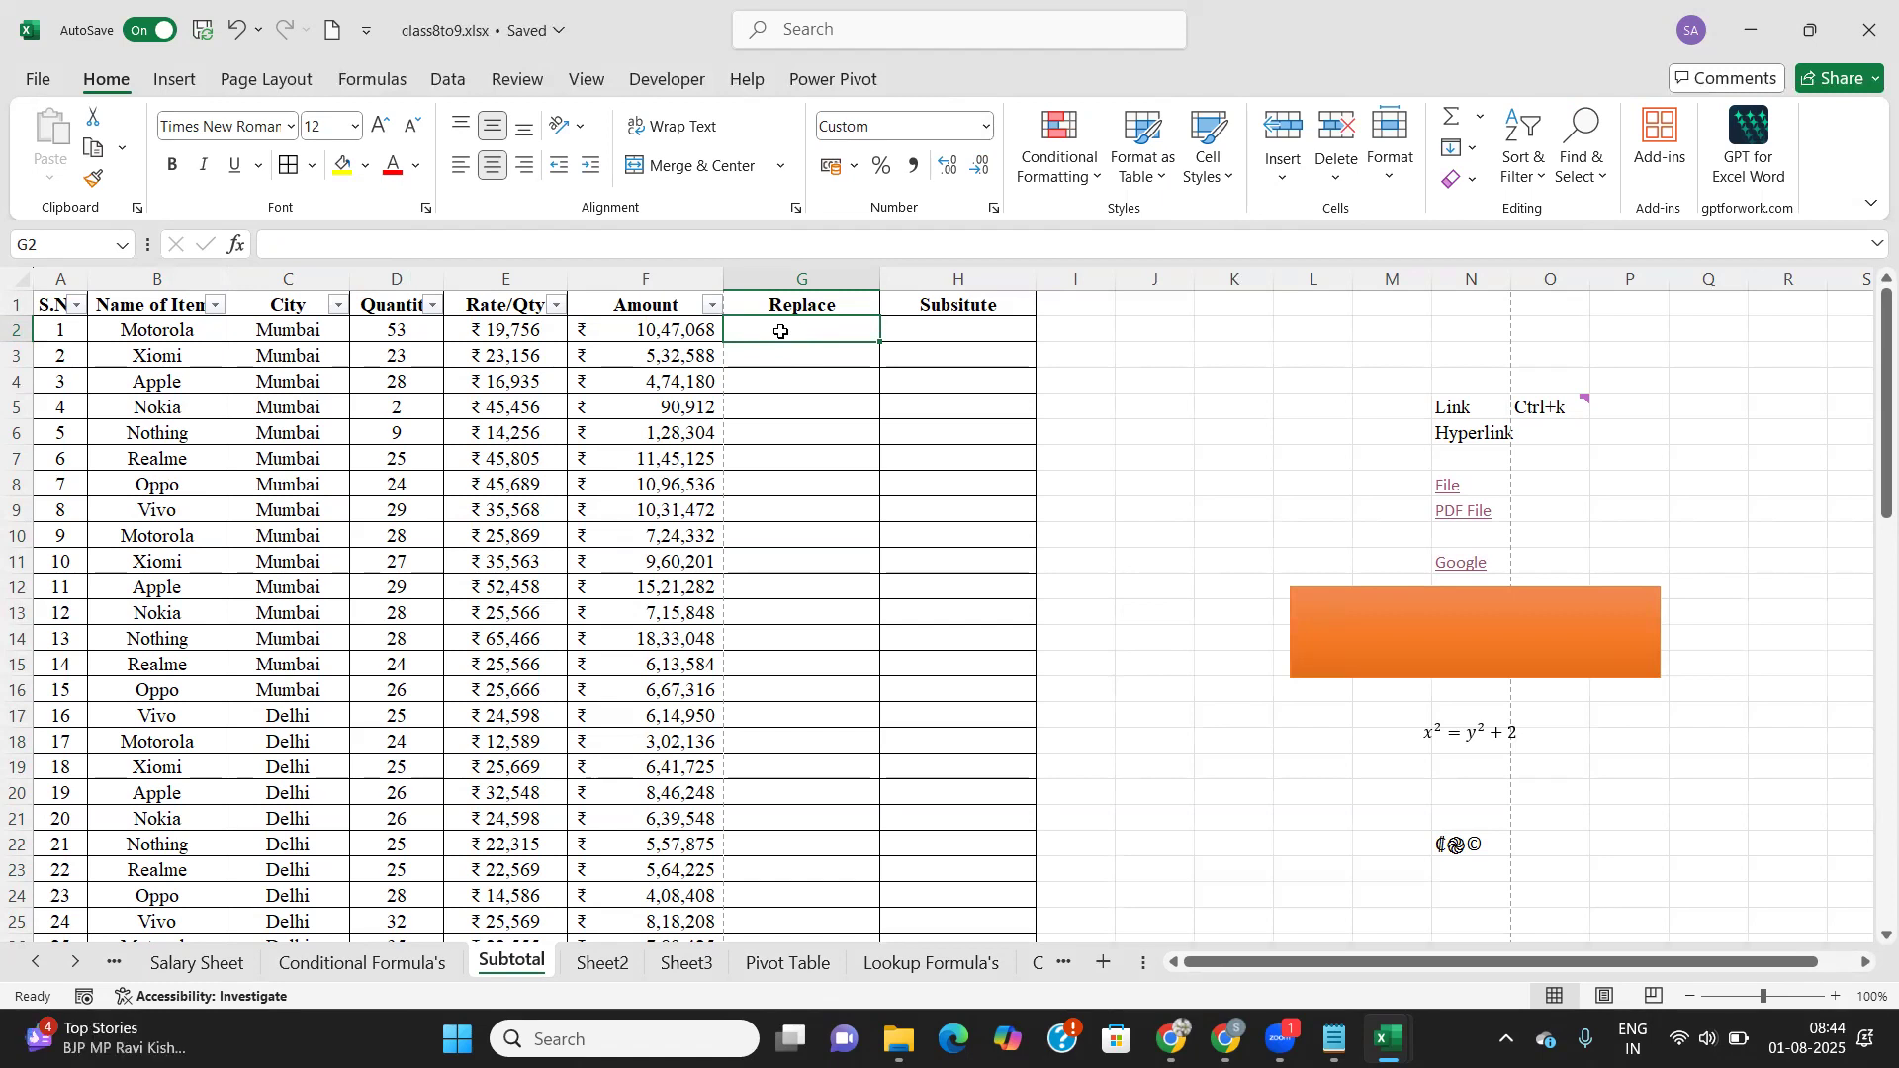
{"action": "type", "text": "=re"}
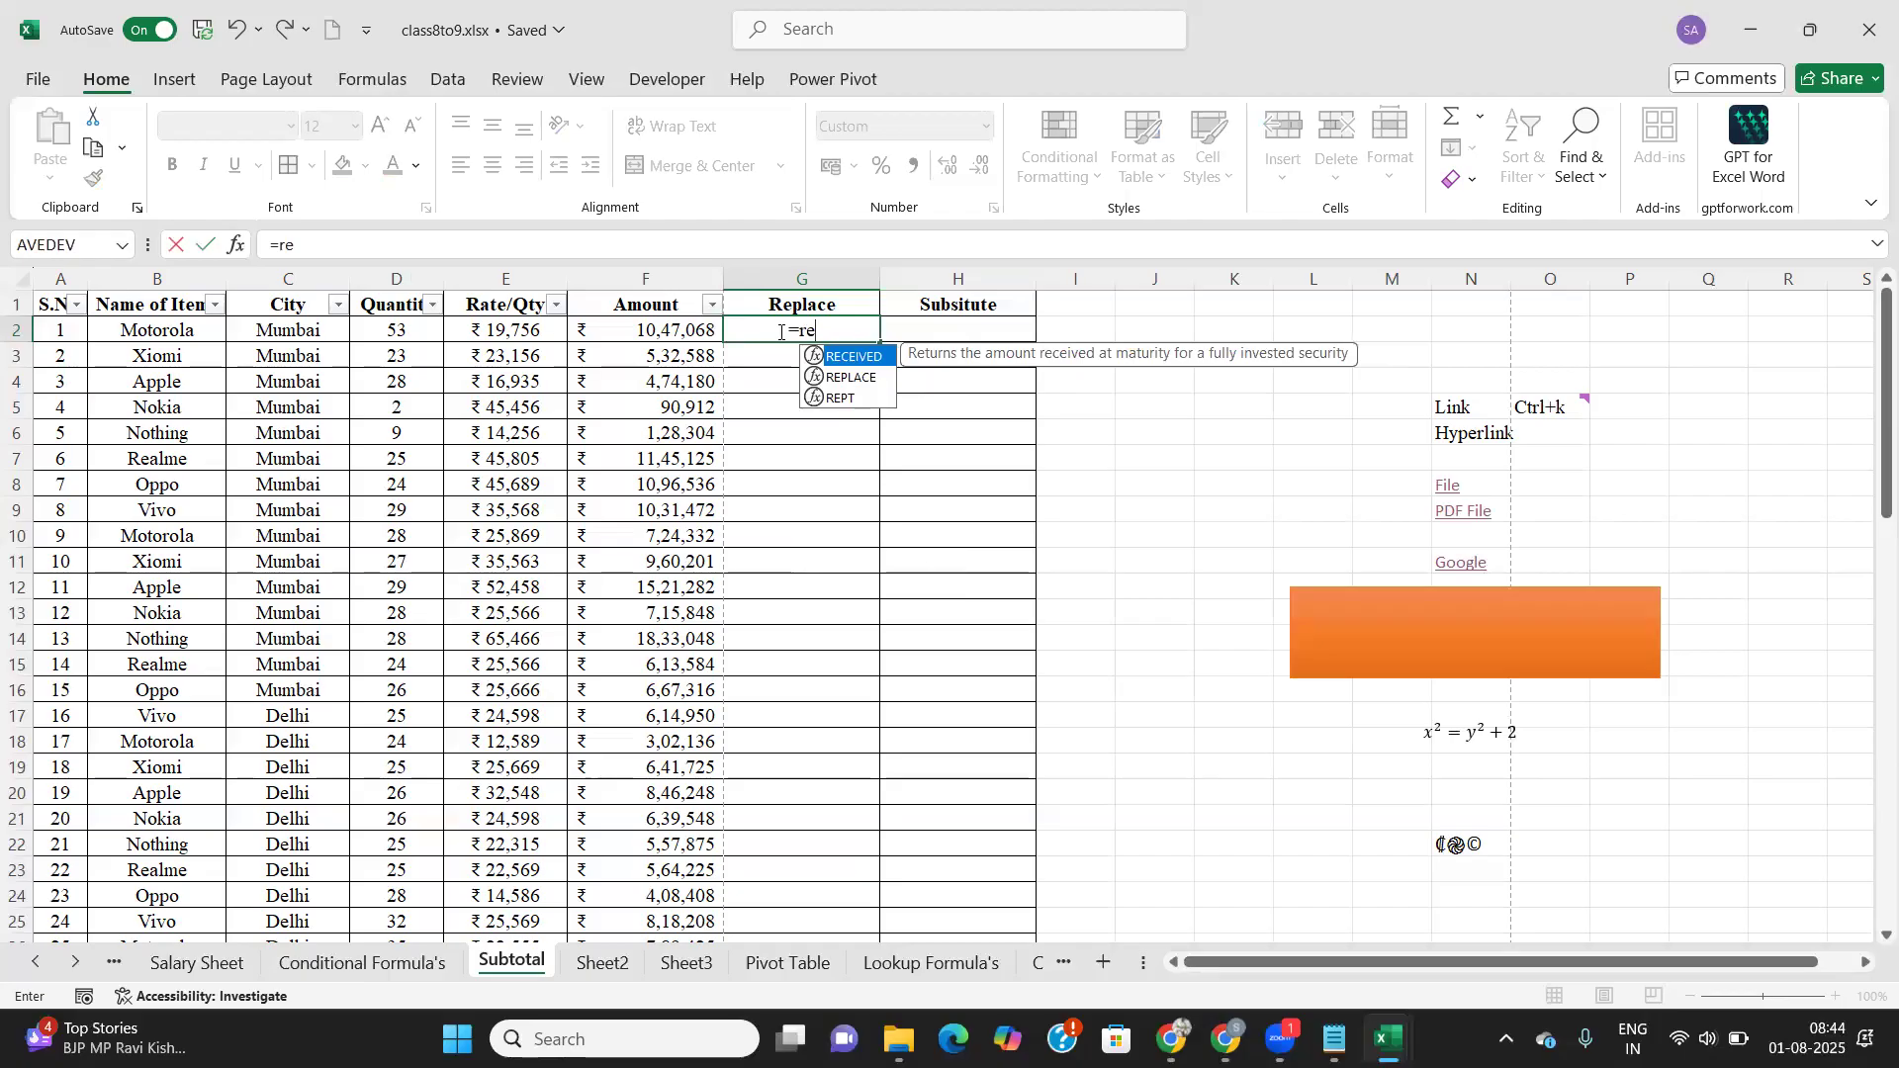
{"action": "key", "text": "Down"}
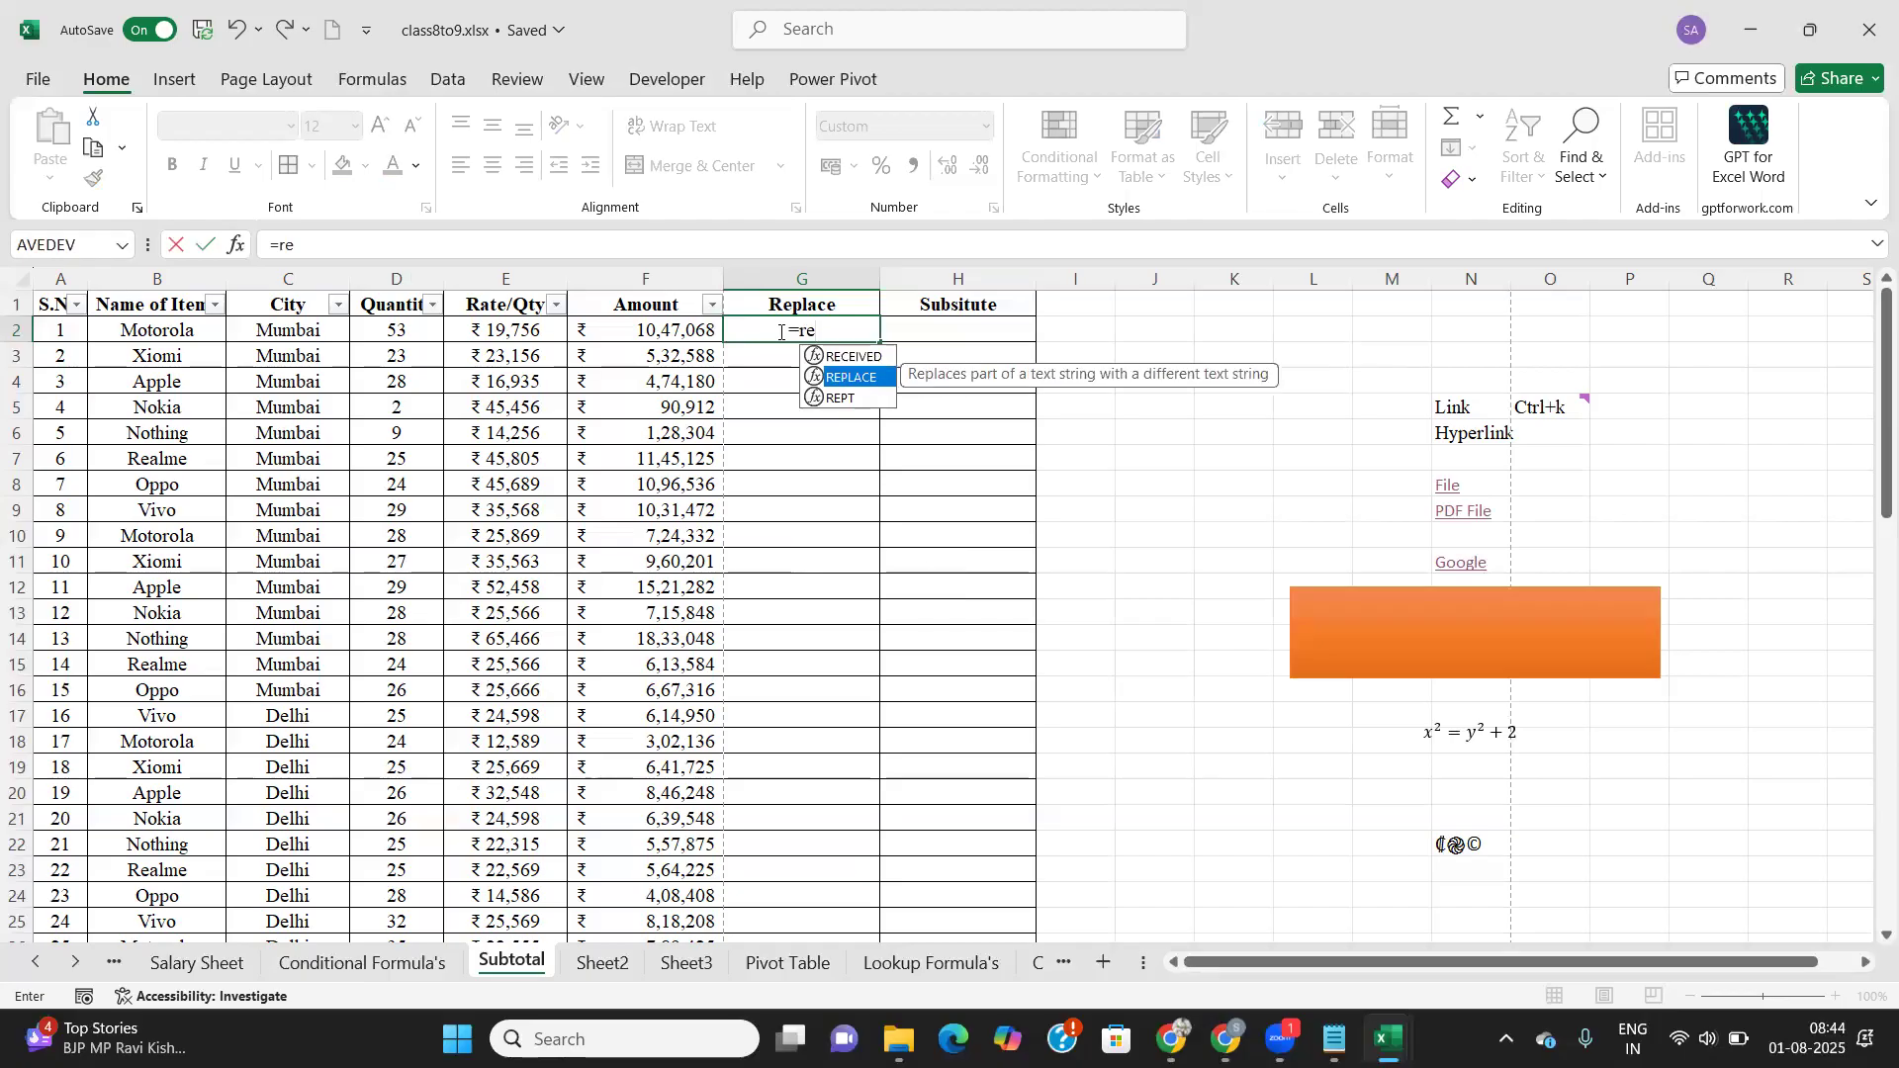
{"action": "key", "text": "Tab"}
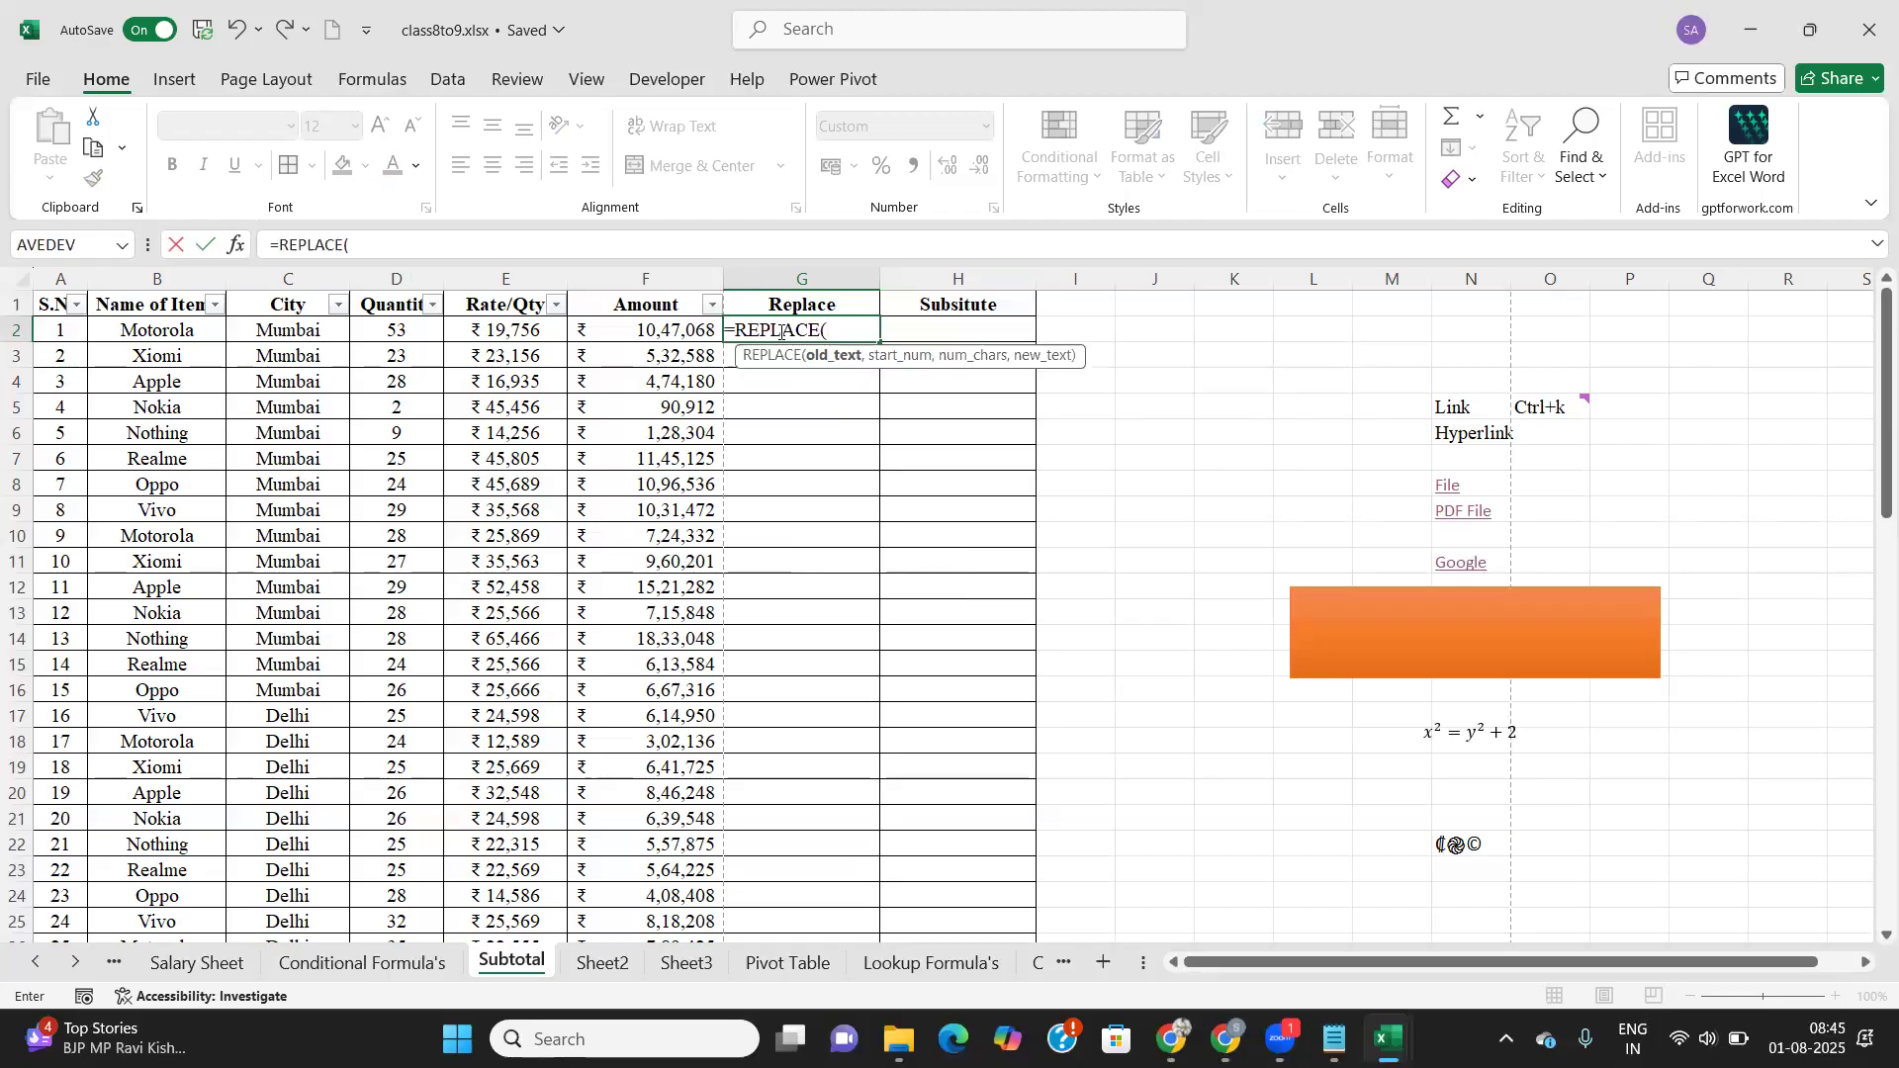
{"action": "left_click", "coordinate": [184, 336]}
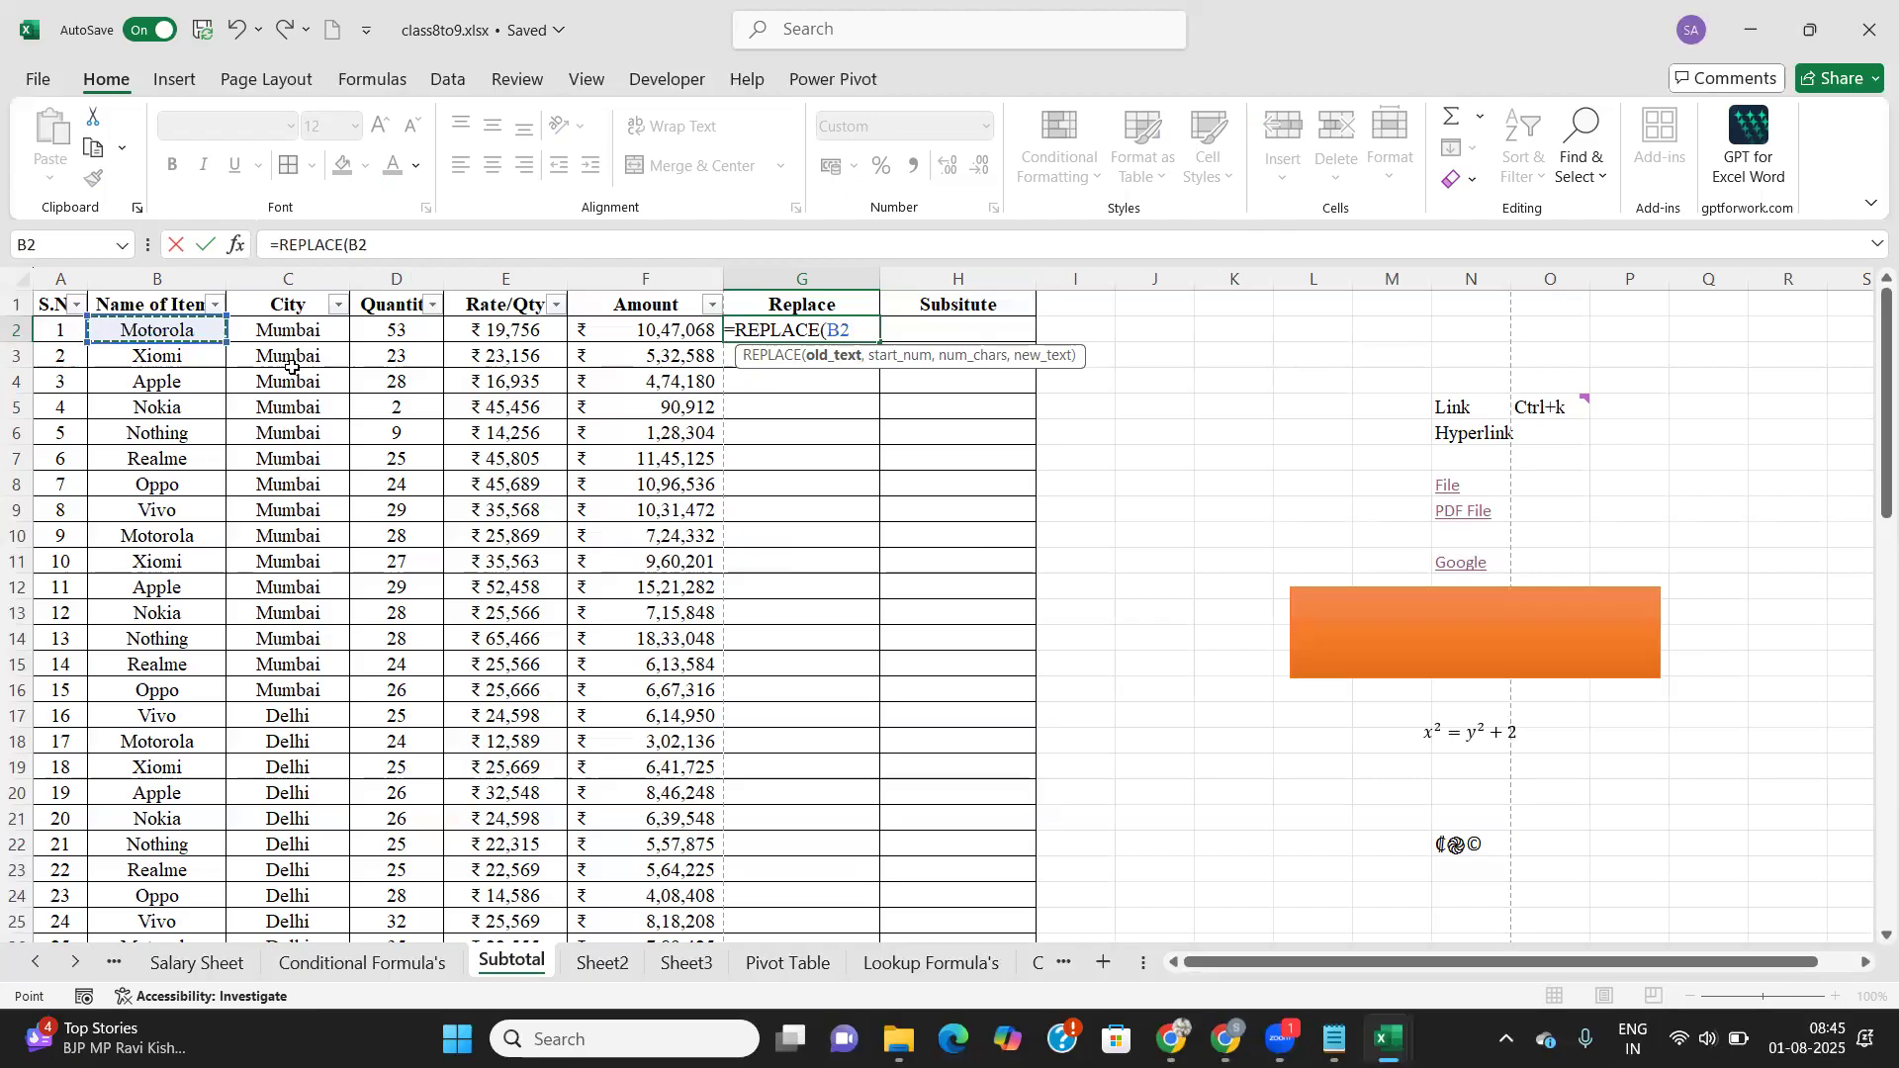
{"action": "type", "text": ","}
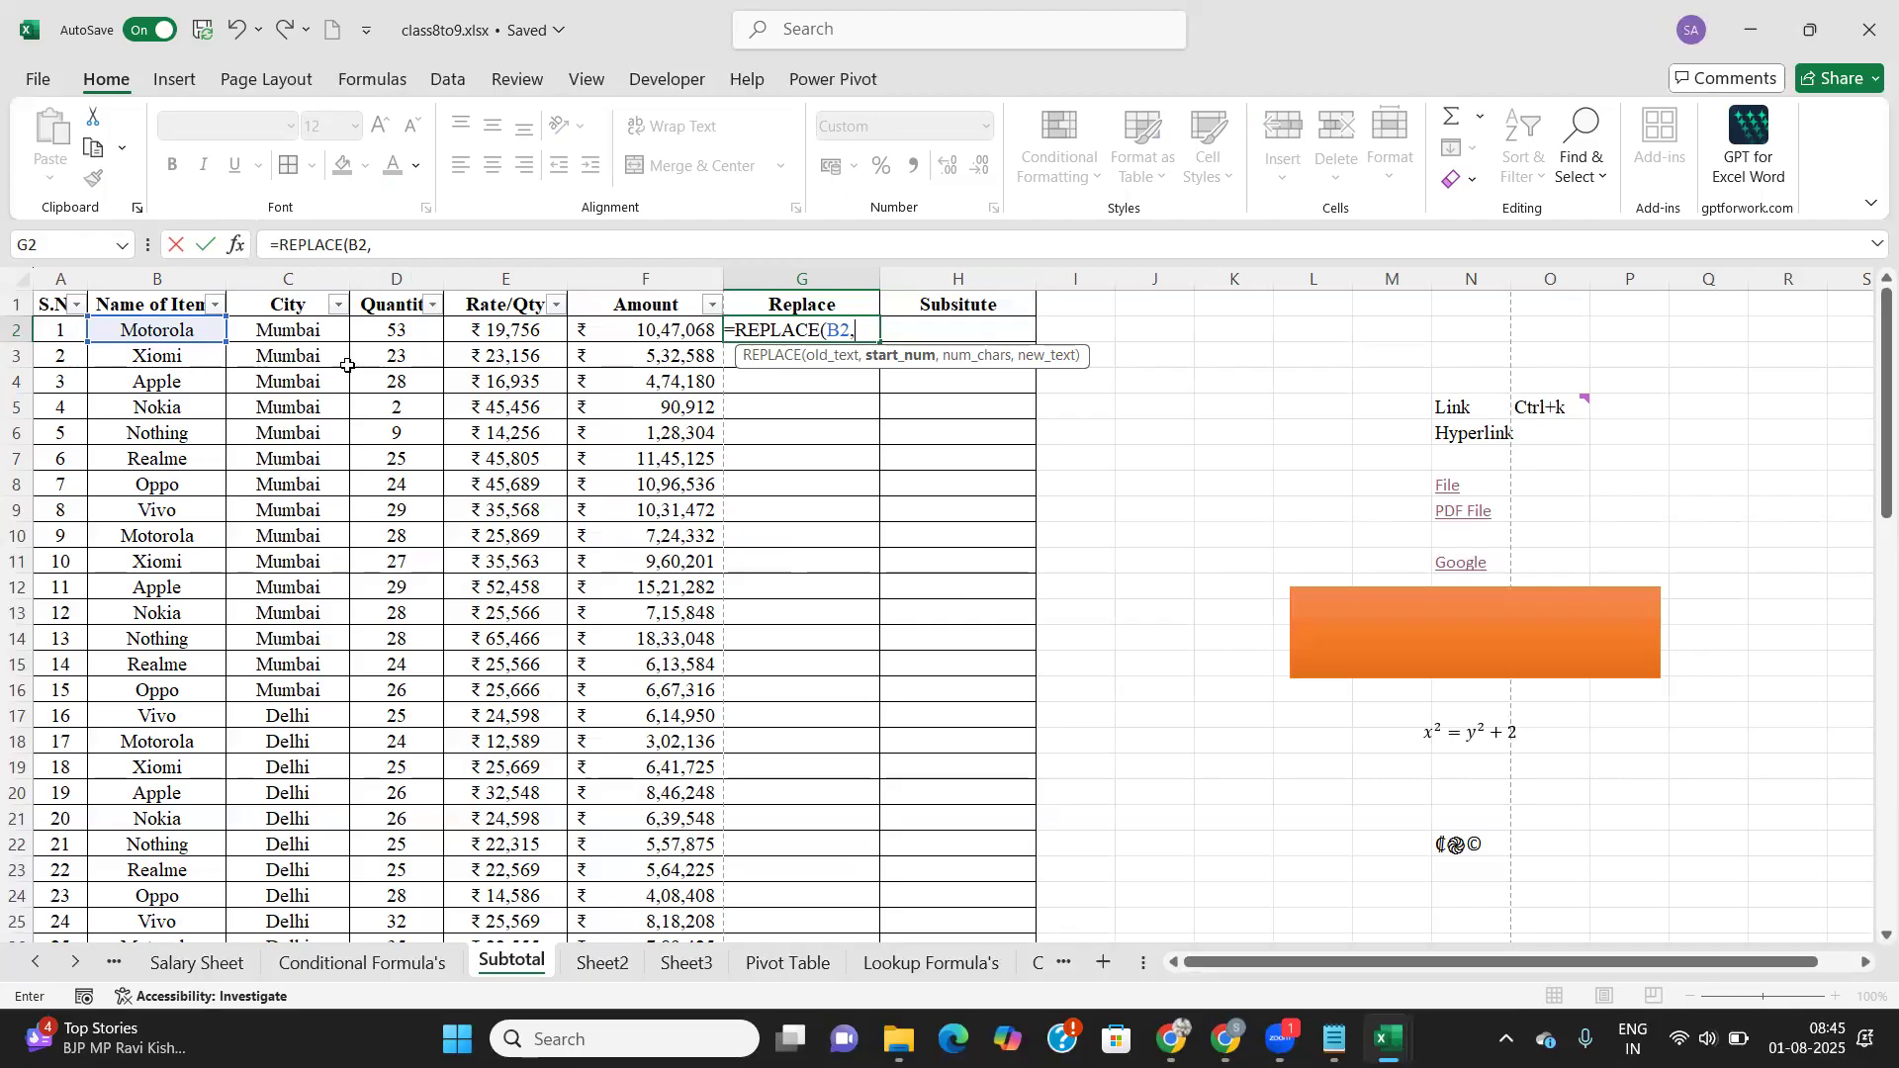
{"action": "key", "text": "BackSpace"}
{"action": "key", "text": "BackSpace"}
{"action": "key", "text": "BackSpace"}
{"action": "key", "text": "BackSpace"}
{"action": "key", "text": "BackSpace"}
{"action": "key", "text": "BackSpace"}
{"action": "key", "text": "BackSpace"}
{"action": "key", "text": "BackSpace"}
{"action": "key", "text": "BackSpace"}
{"action": "key", "text": "BackSpace"}
{"action": "key", "text": "BackSpace"}
{"action": "key", "text": "BackSpace"}
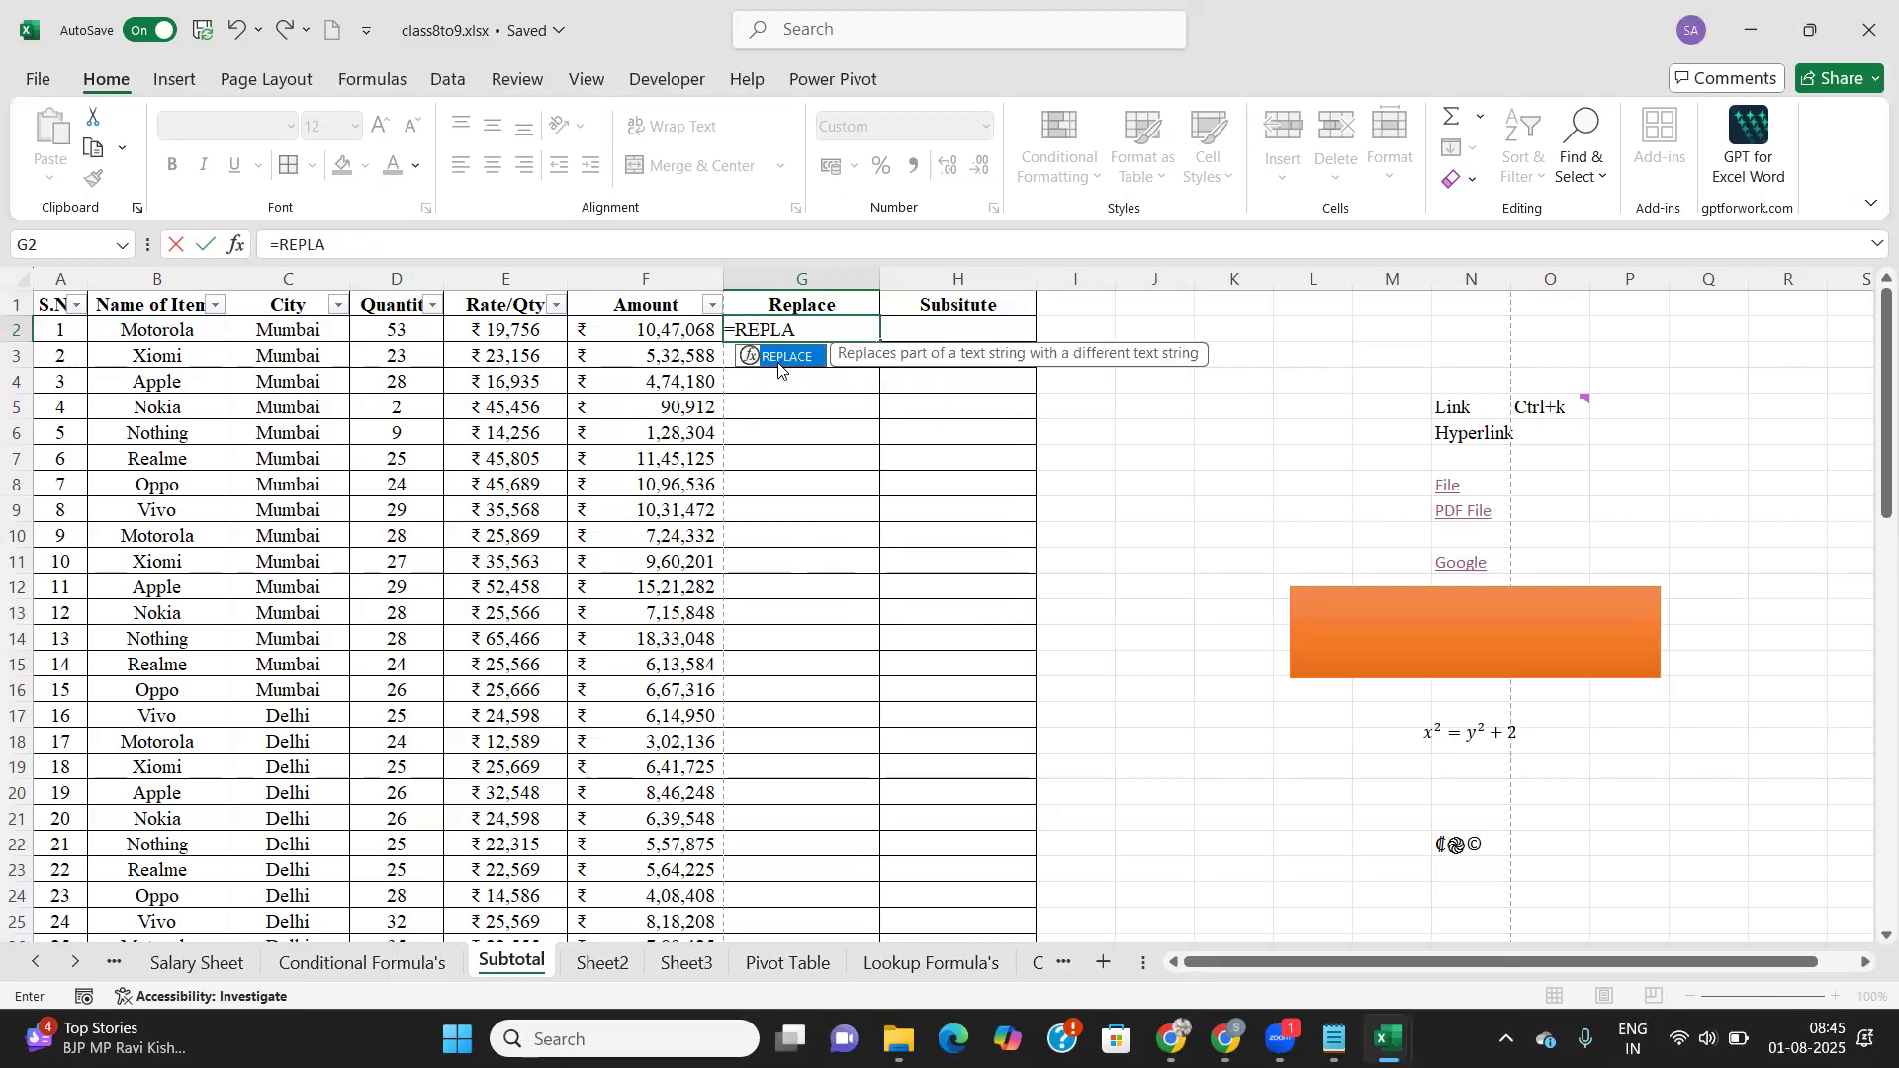
Step: Enter the formula =REPLACE(B3,1,5,"MI") in cell G3
{"action": "left_click", "coordinate": [769, 362]}
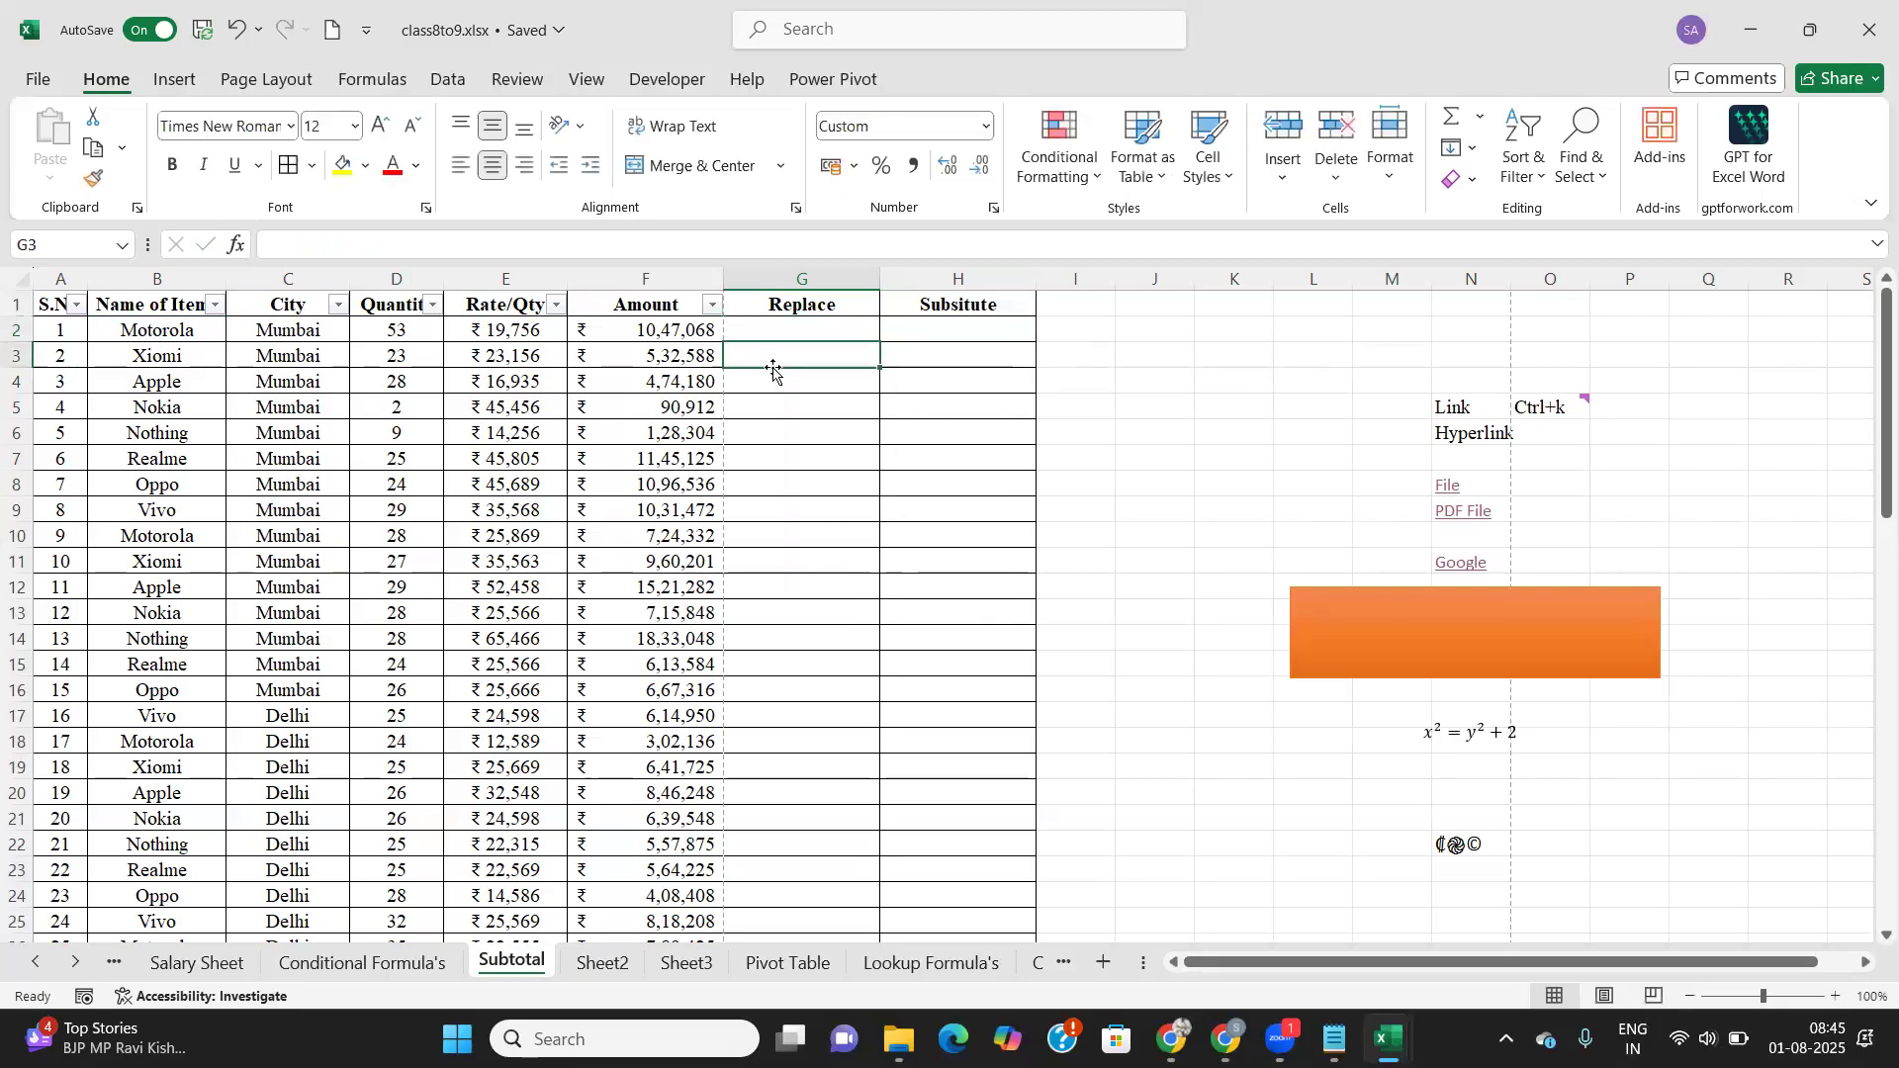
{"action": "type", "text": "=repl"}
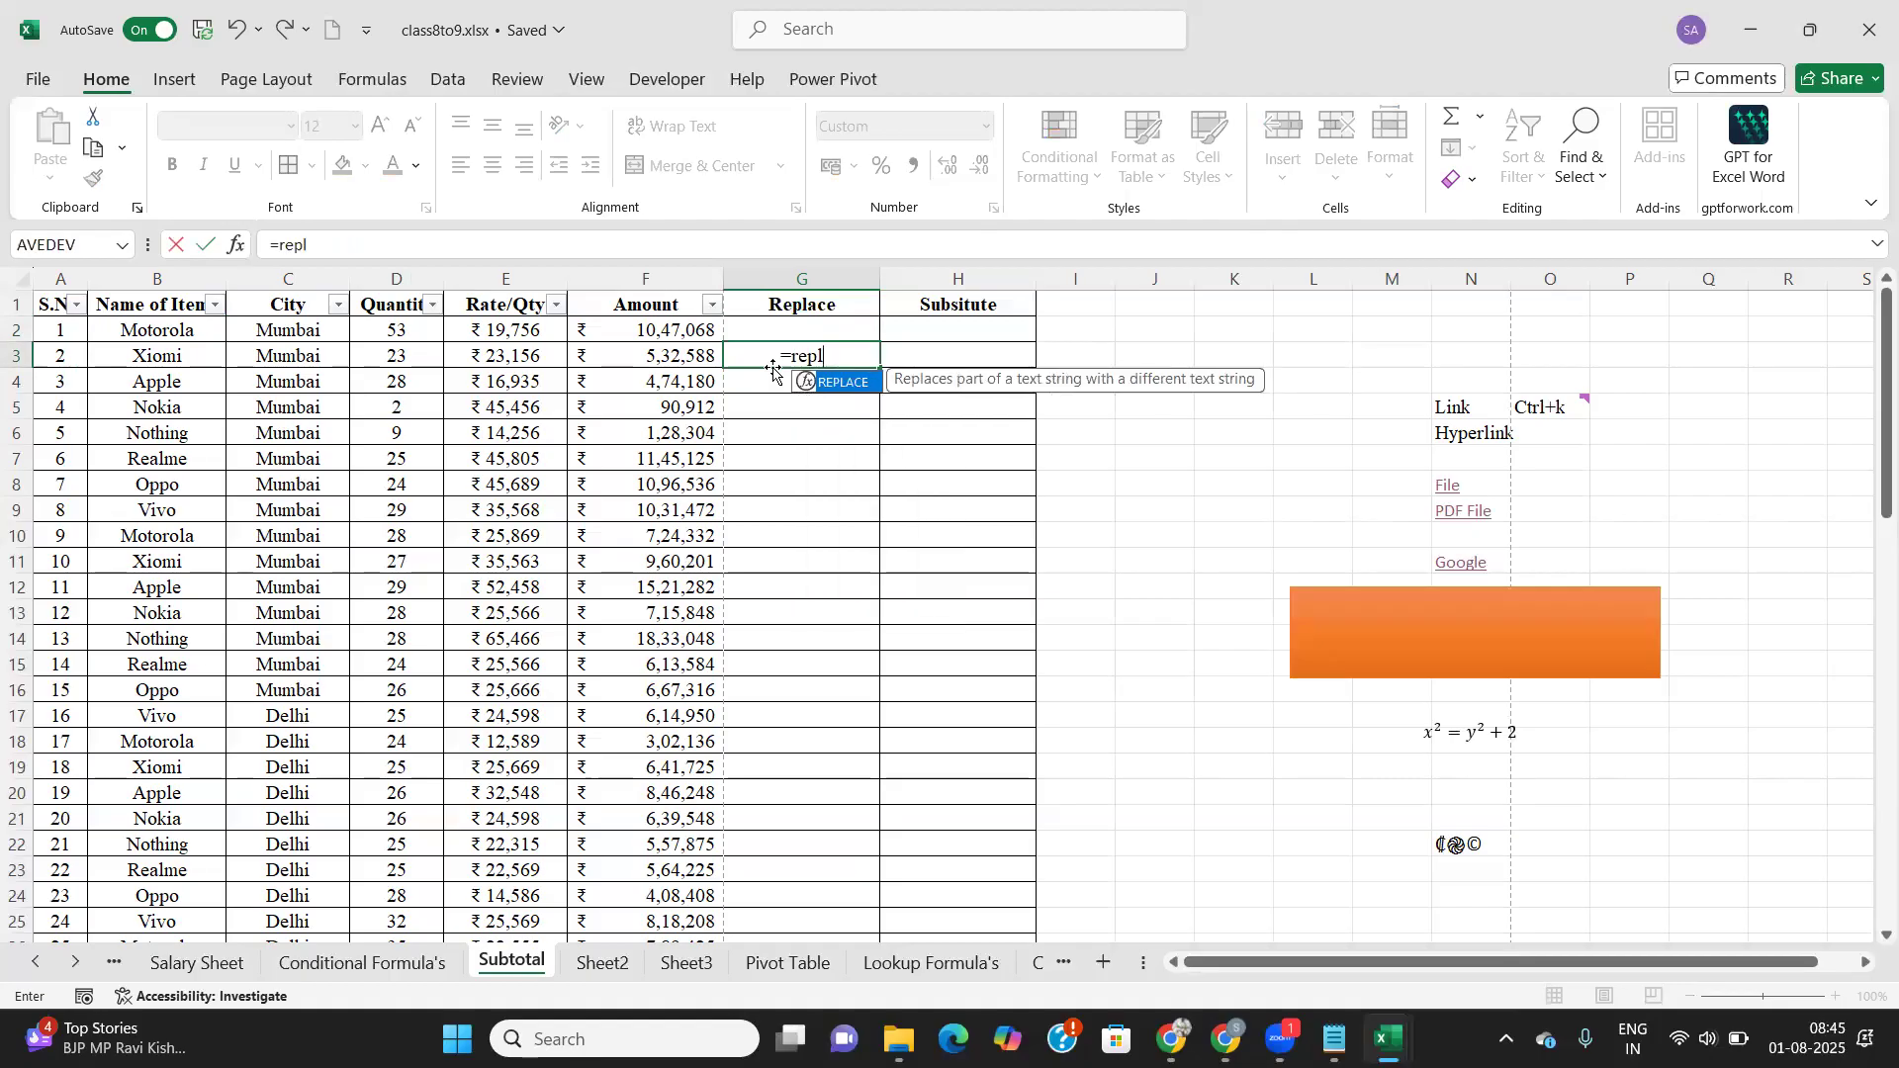
{"action": "key", "text": "Tab"}
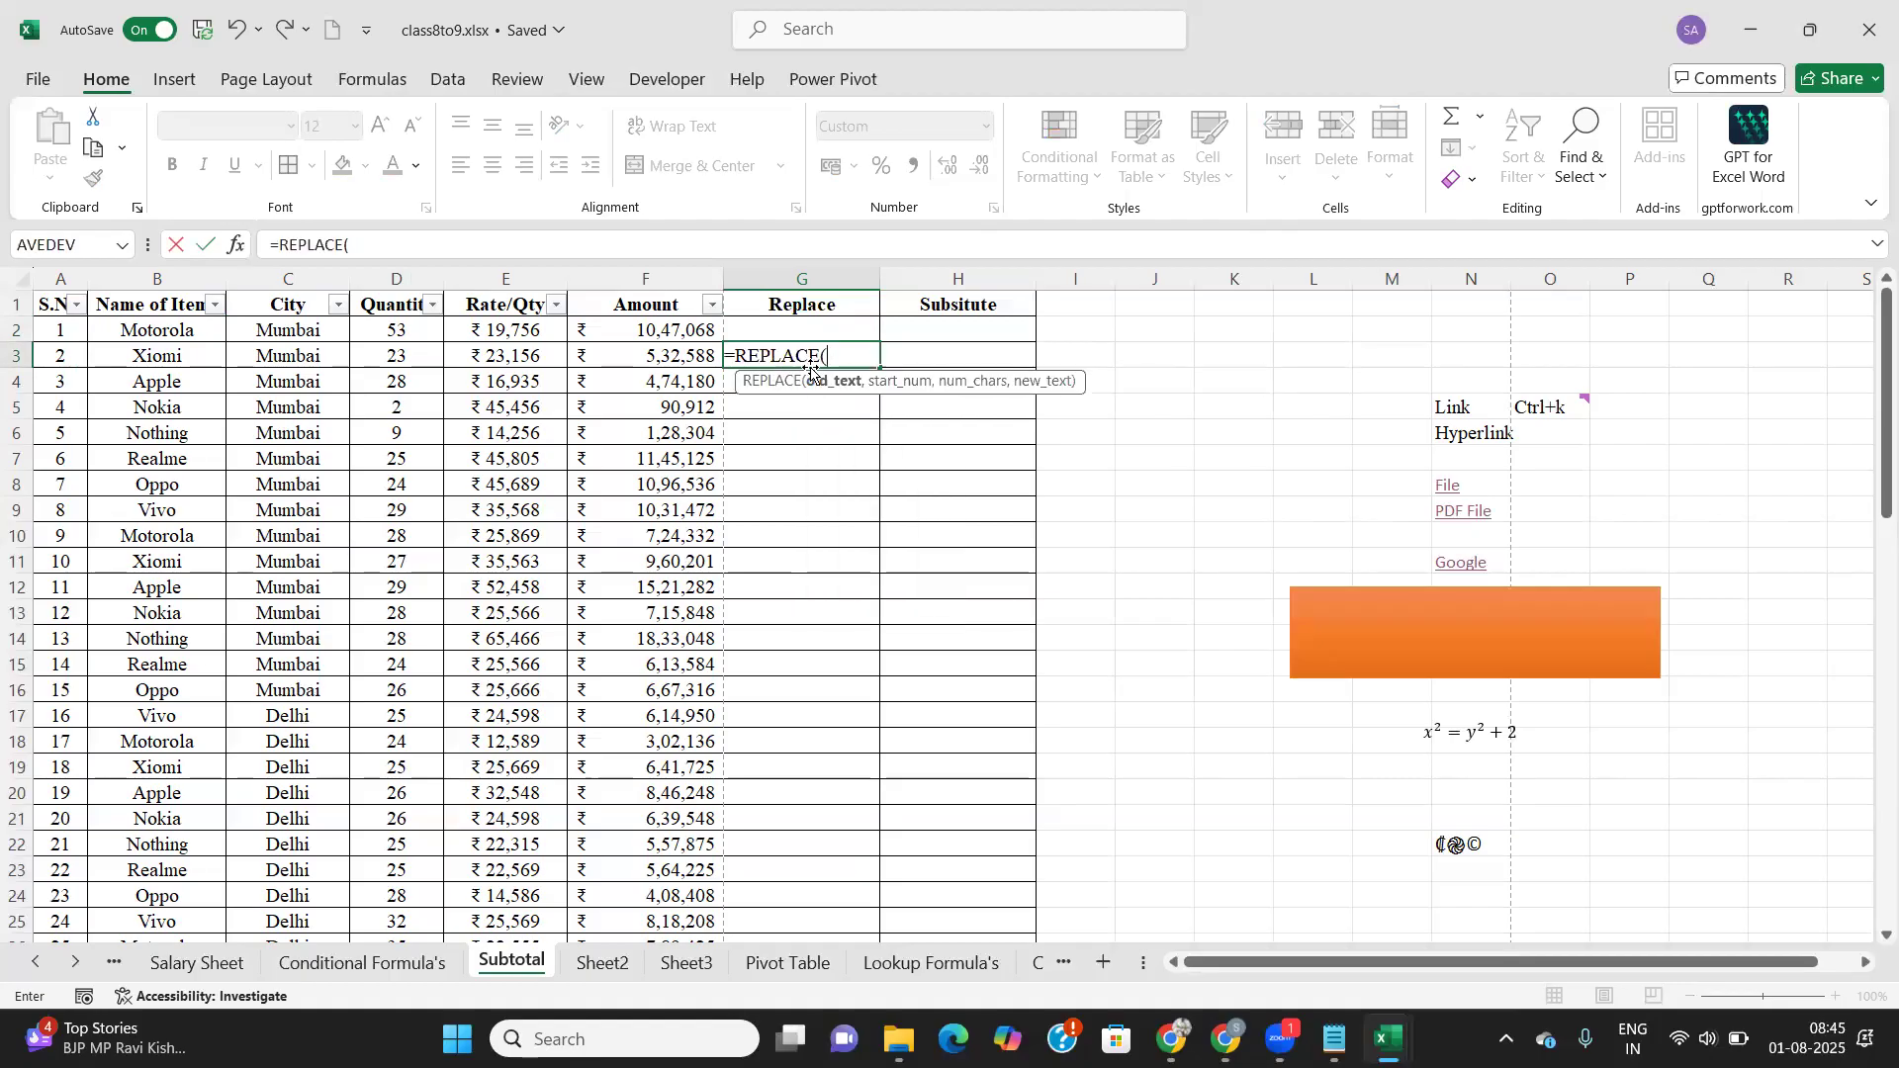
{"action": "left_click", "coordinate": [183, 361]}
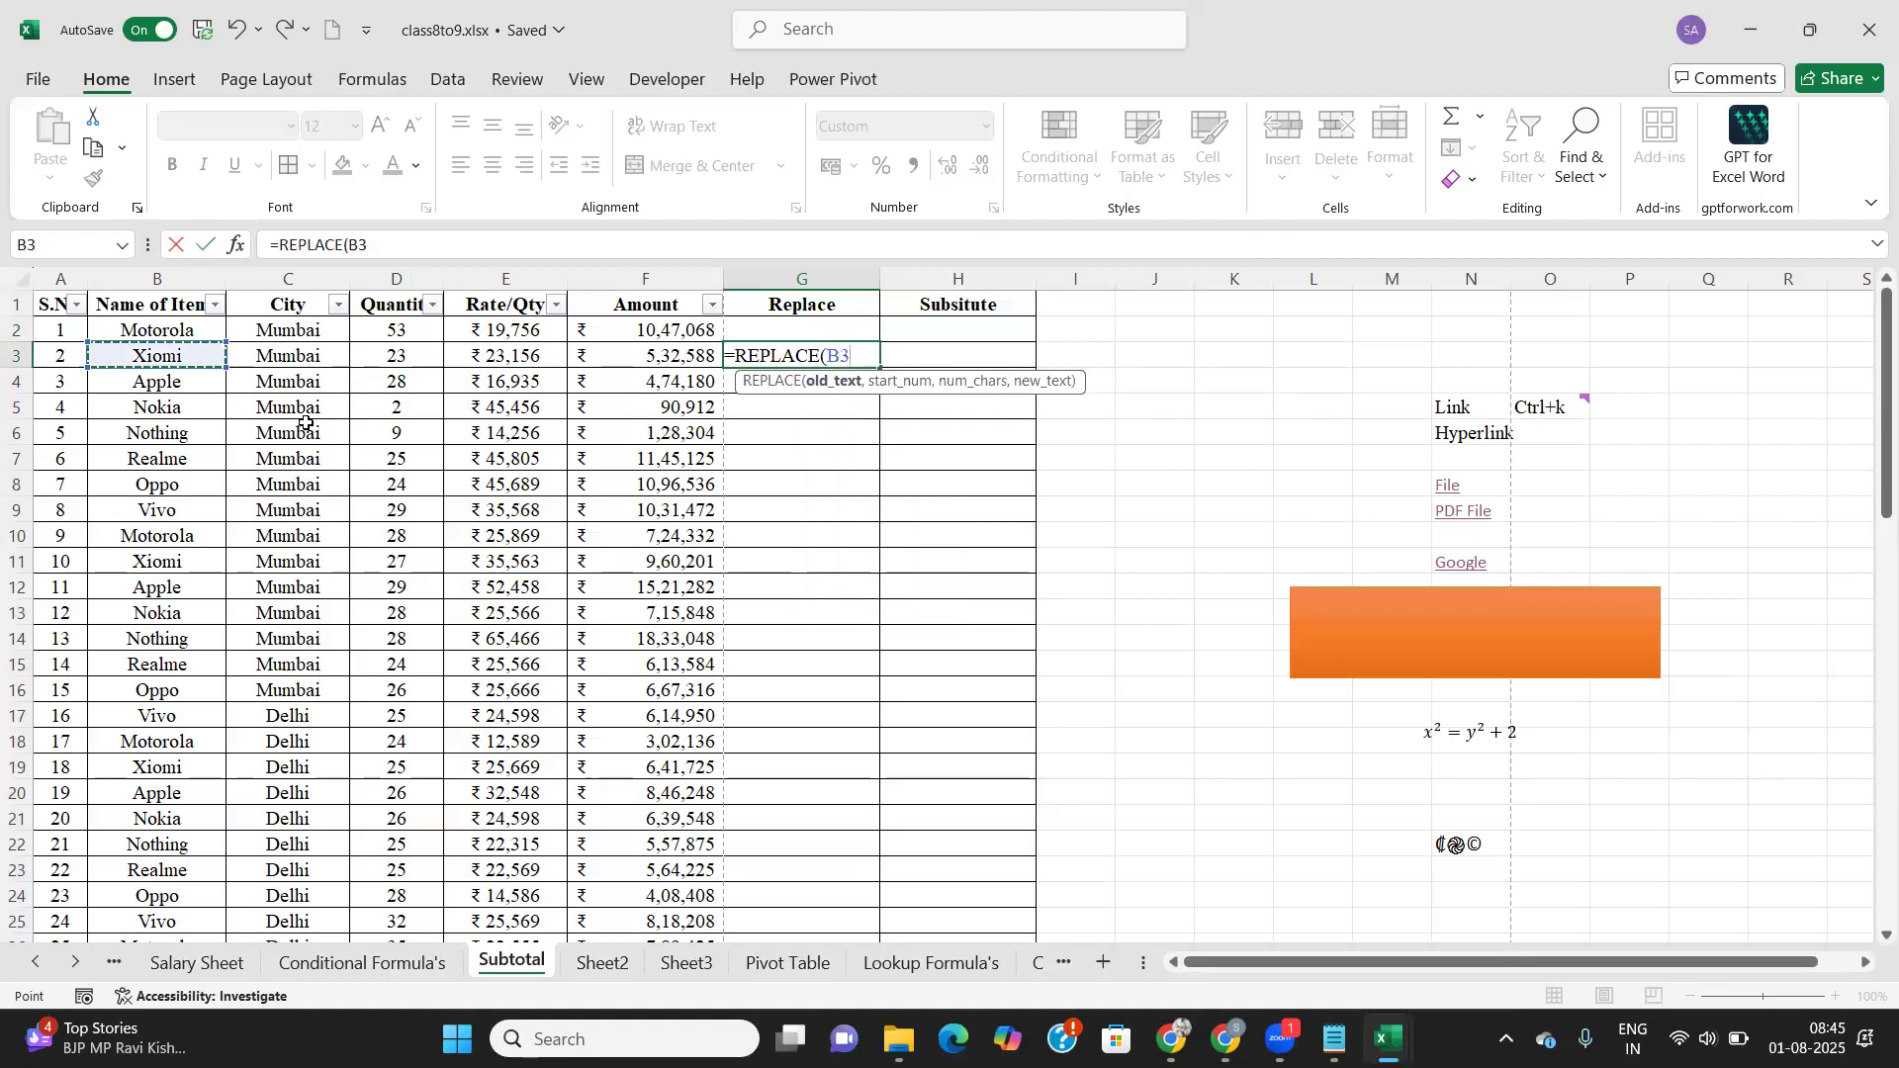
{"action": "type", "text": ","}
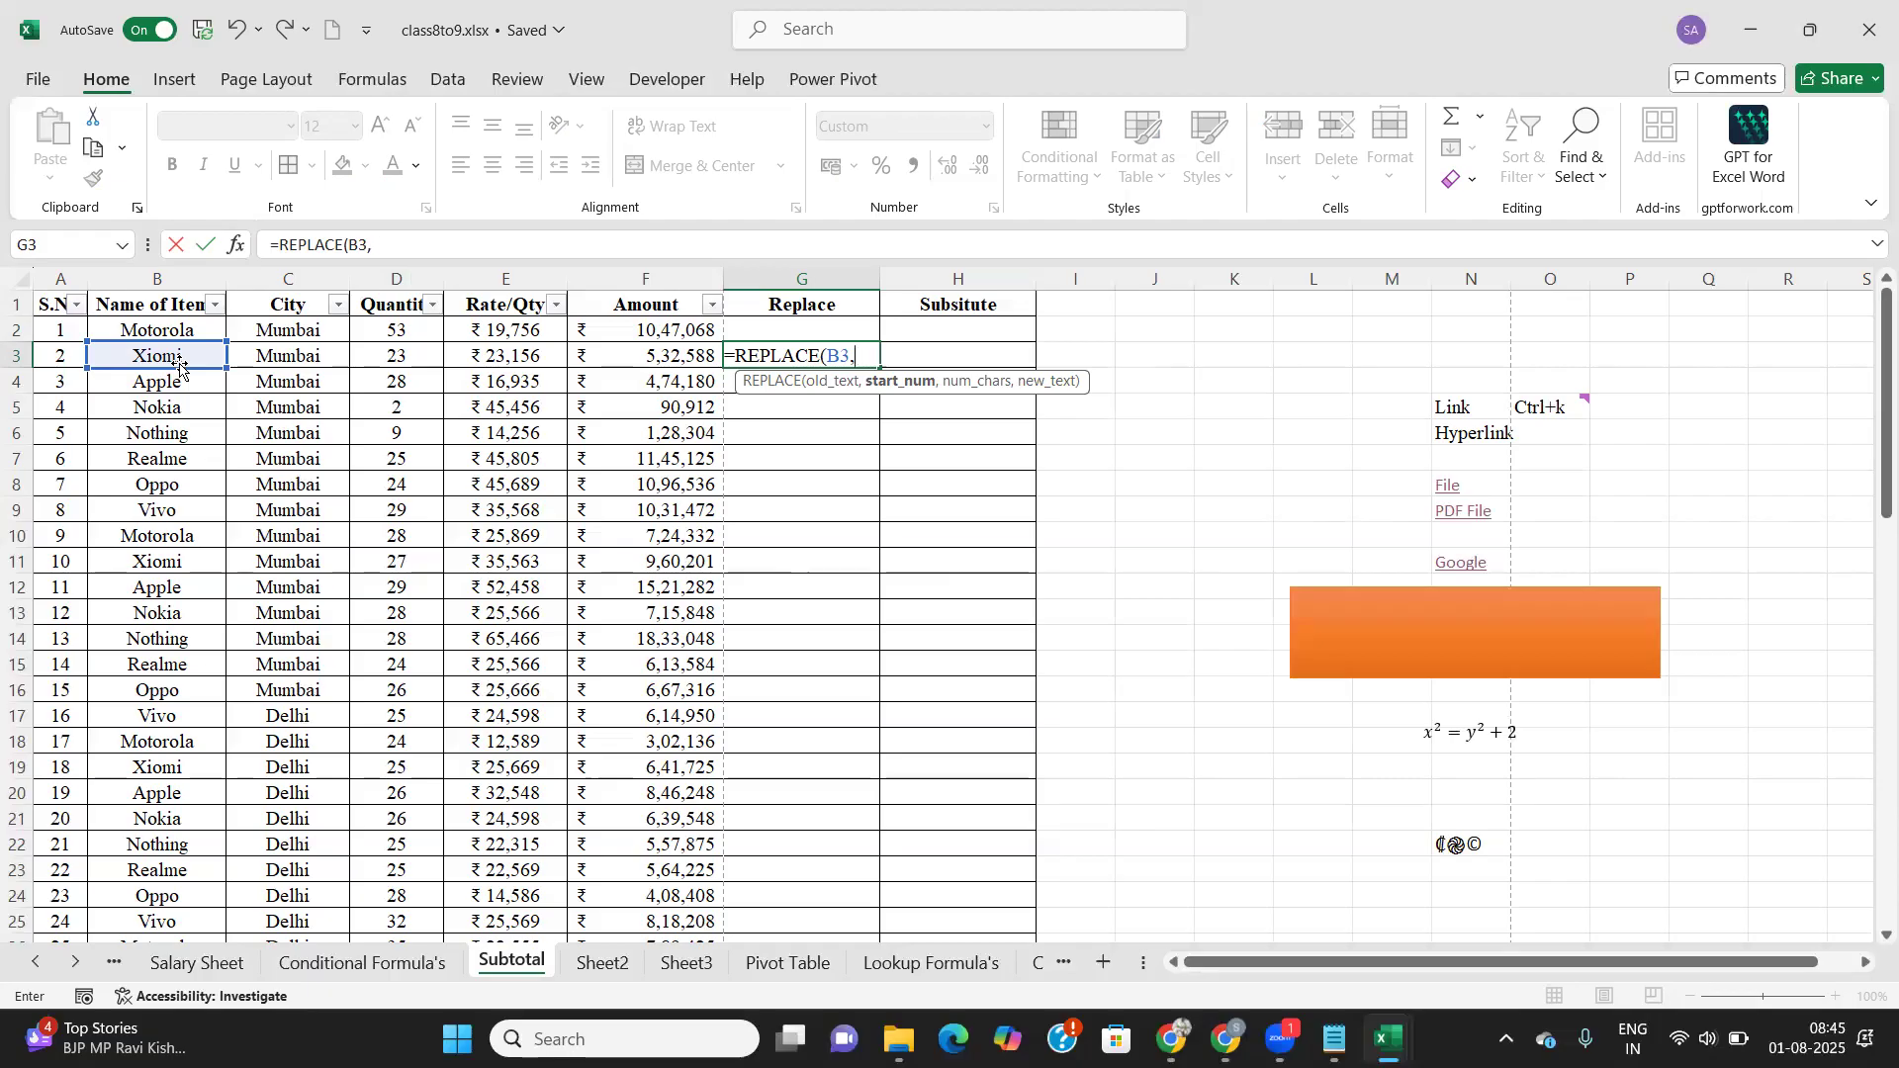
{"action": "type", "text": "1,"}
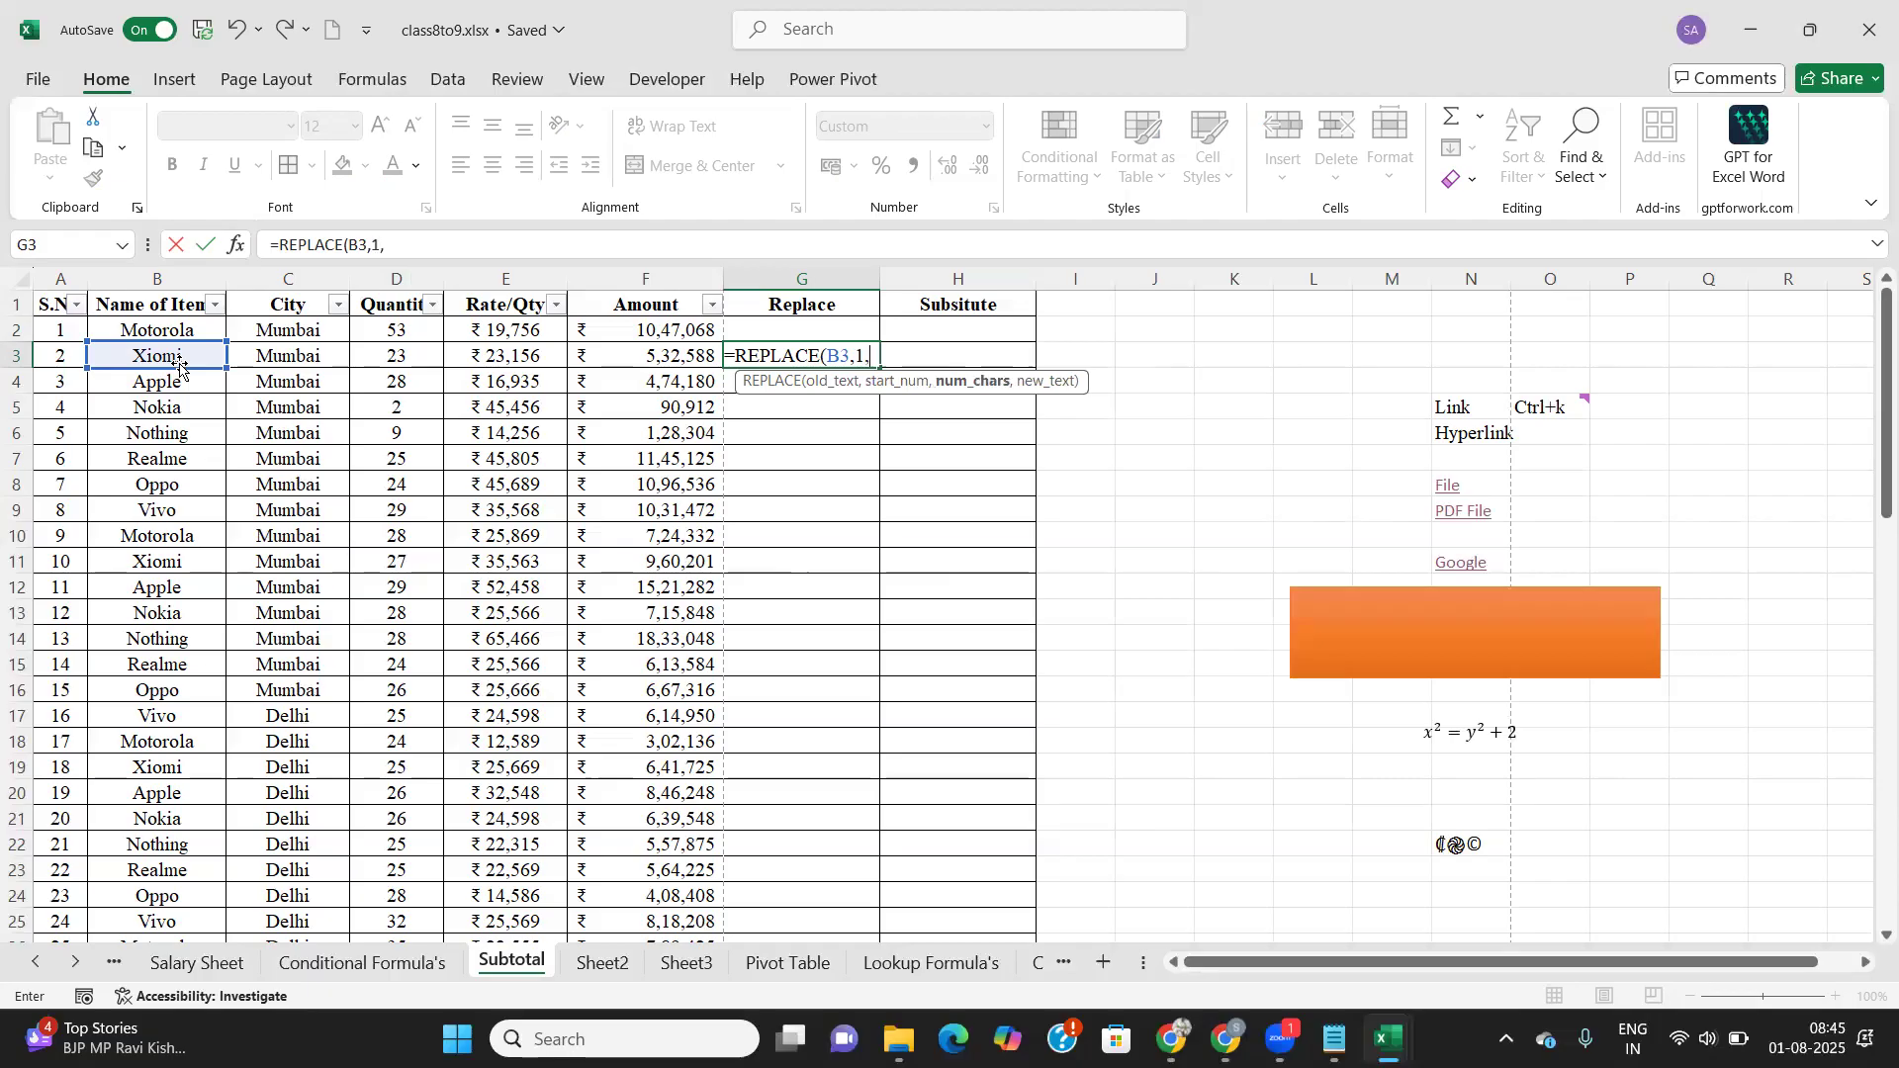
{"action": "type", "text": "5,\"MI\")"}
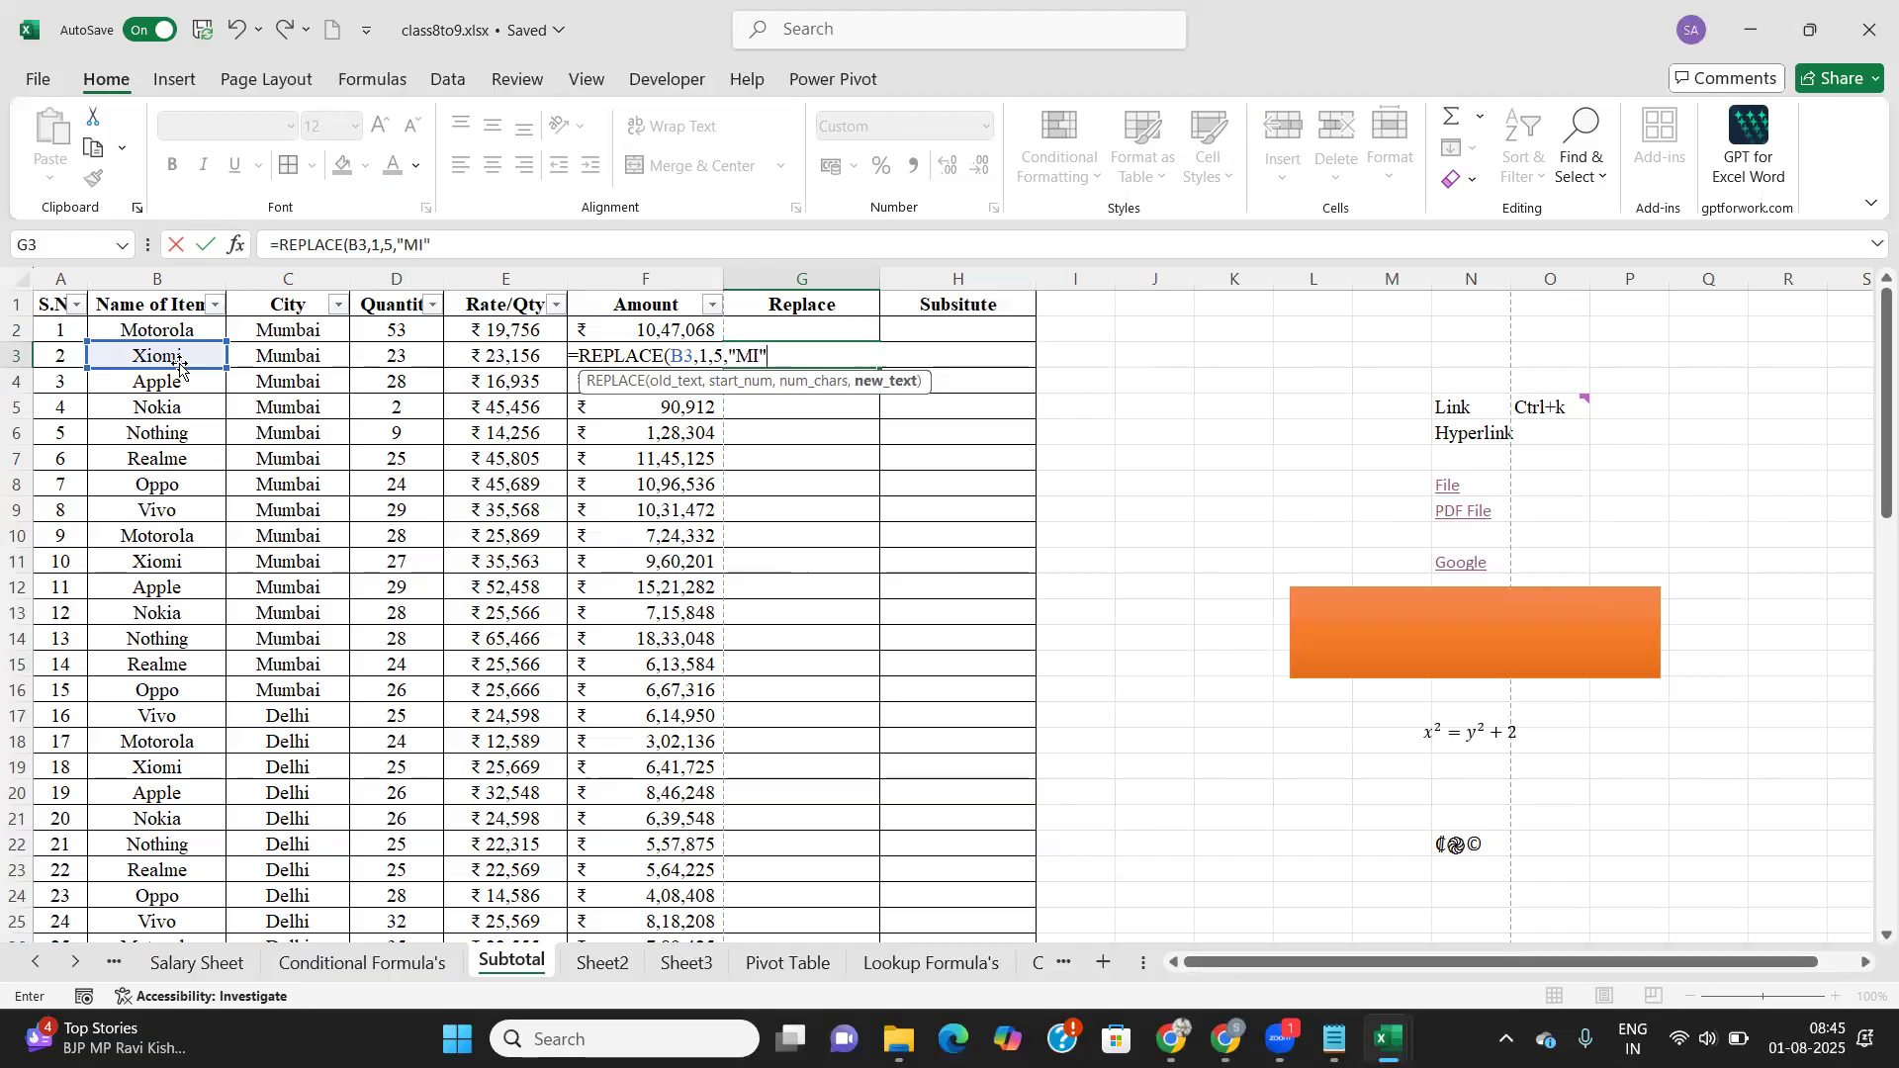
{"action": "key", "text": "Return"}
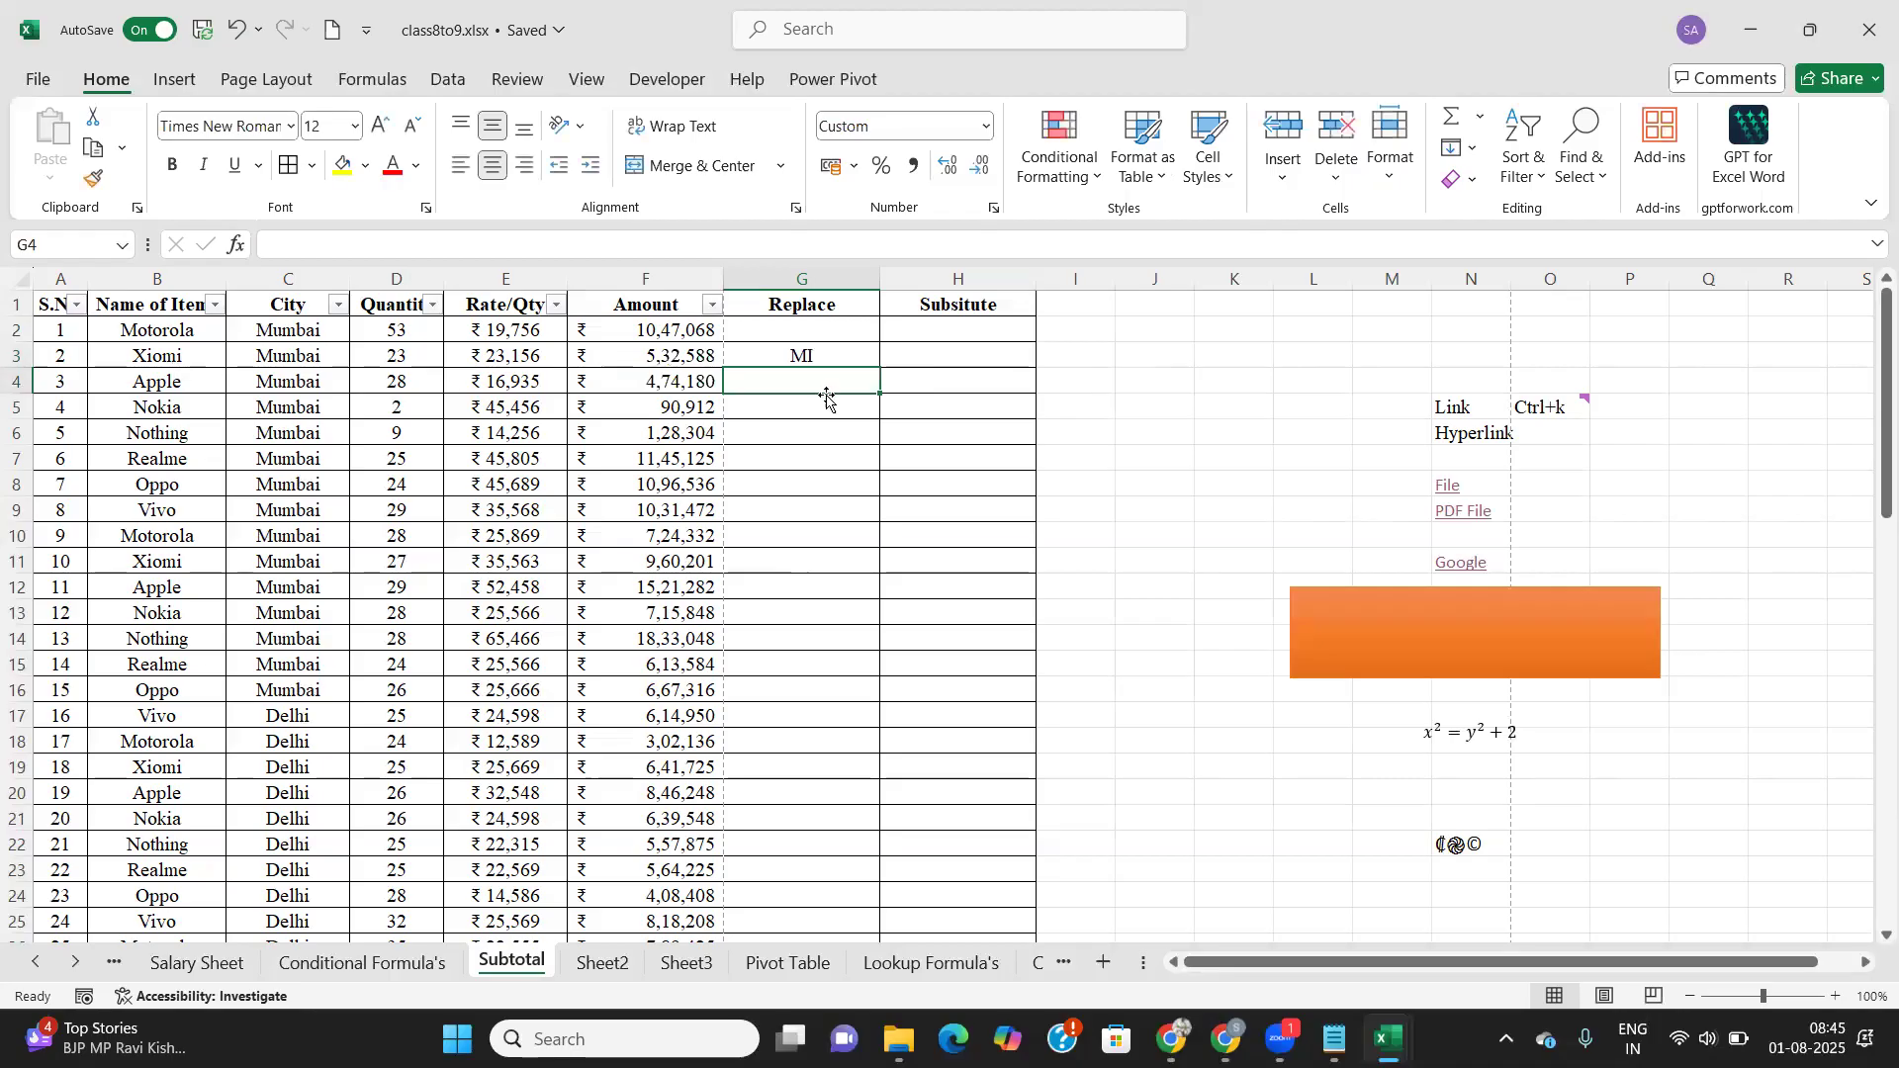
Step: Fill the REPLACE formula from G3 down through the remaining data rows of the Replace column
{"action": "left_click", "coordinate": [825, 358]}
{"action": "double_click", "coordinate": [879, 367]}
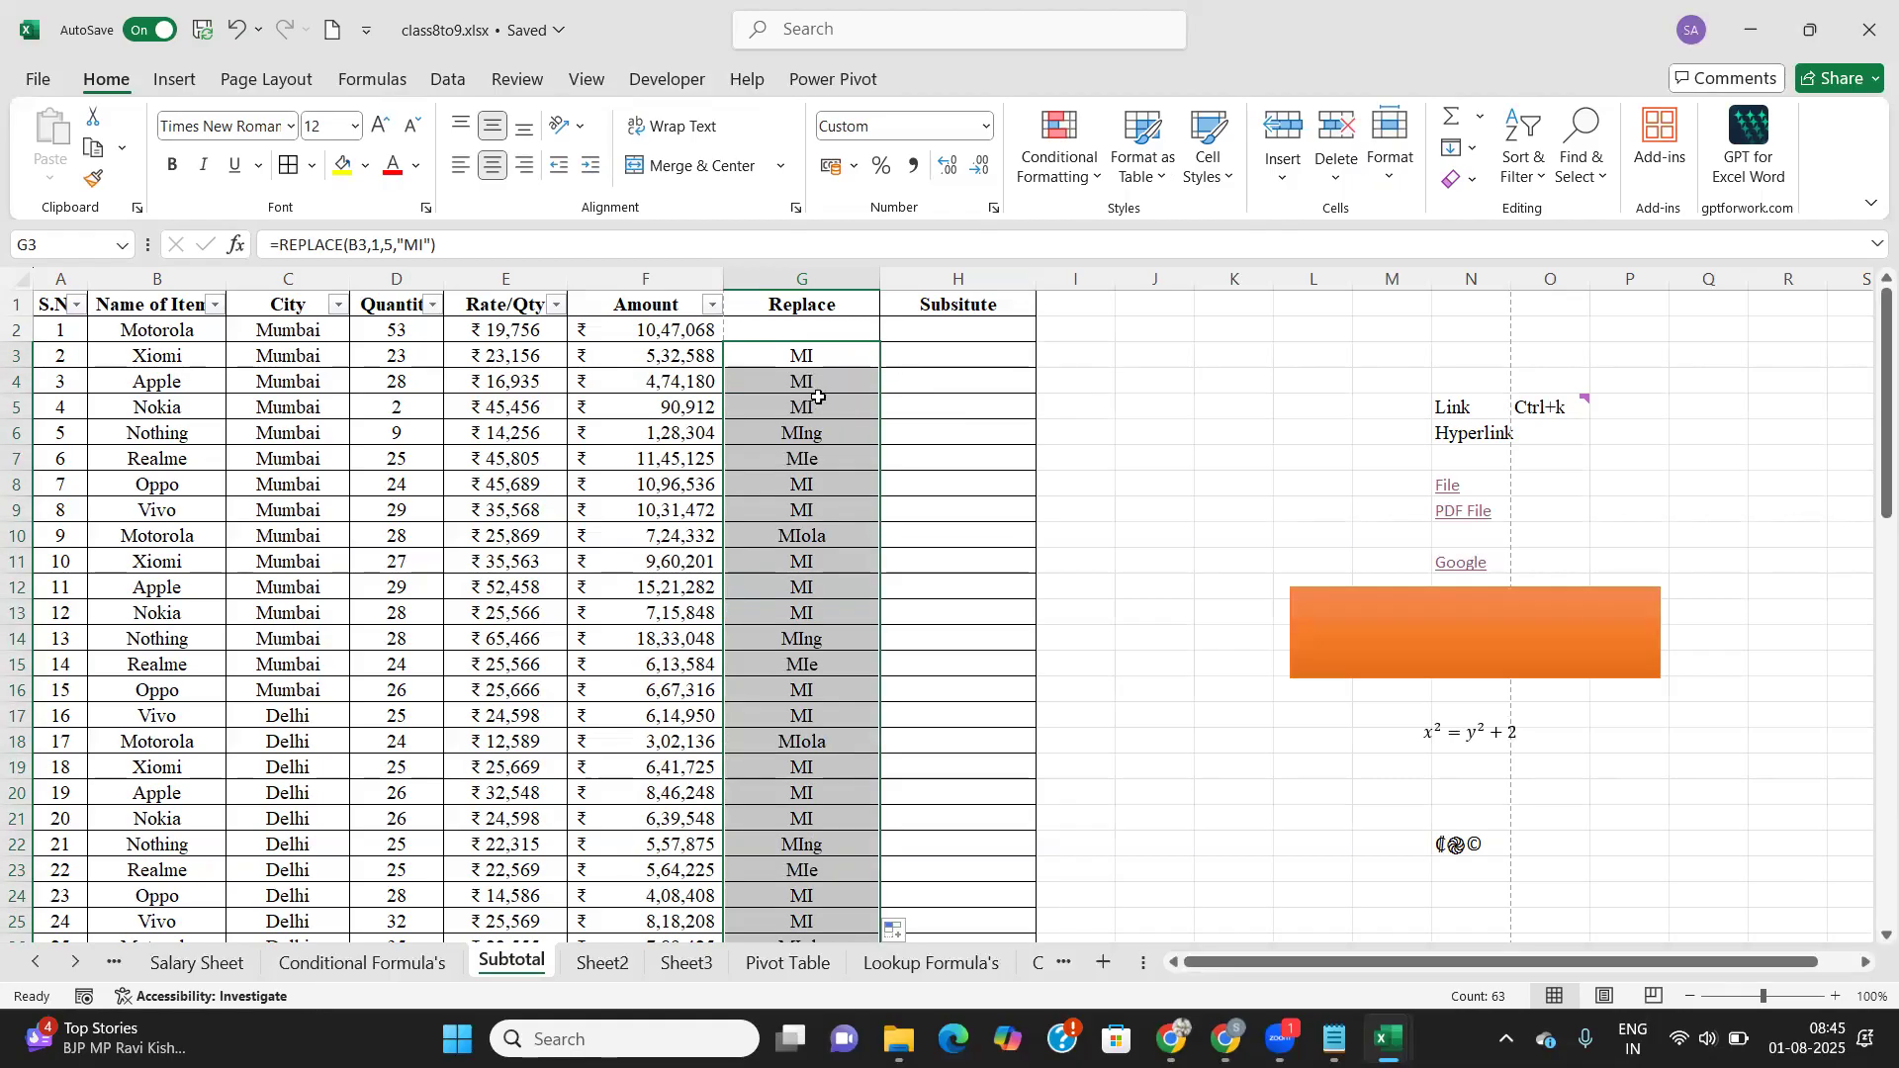
{"action": "scroll", "coordinate": [811, 475], "scroll_direction": "down", "scroll_amount": 2}
{"action": "scroll", "coordinate": [811, 484], "scroll_direction": "up", "scroll_amount": 2}
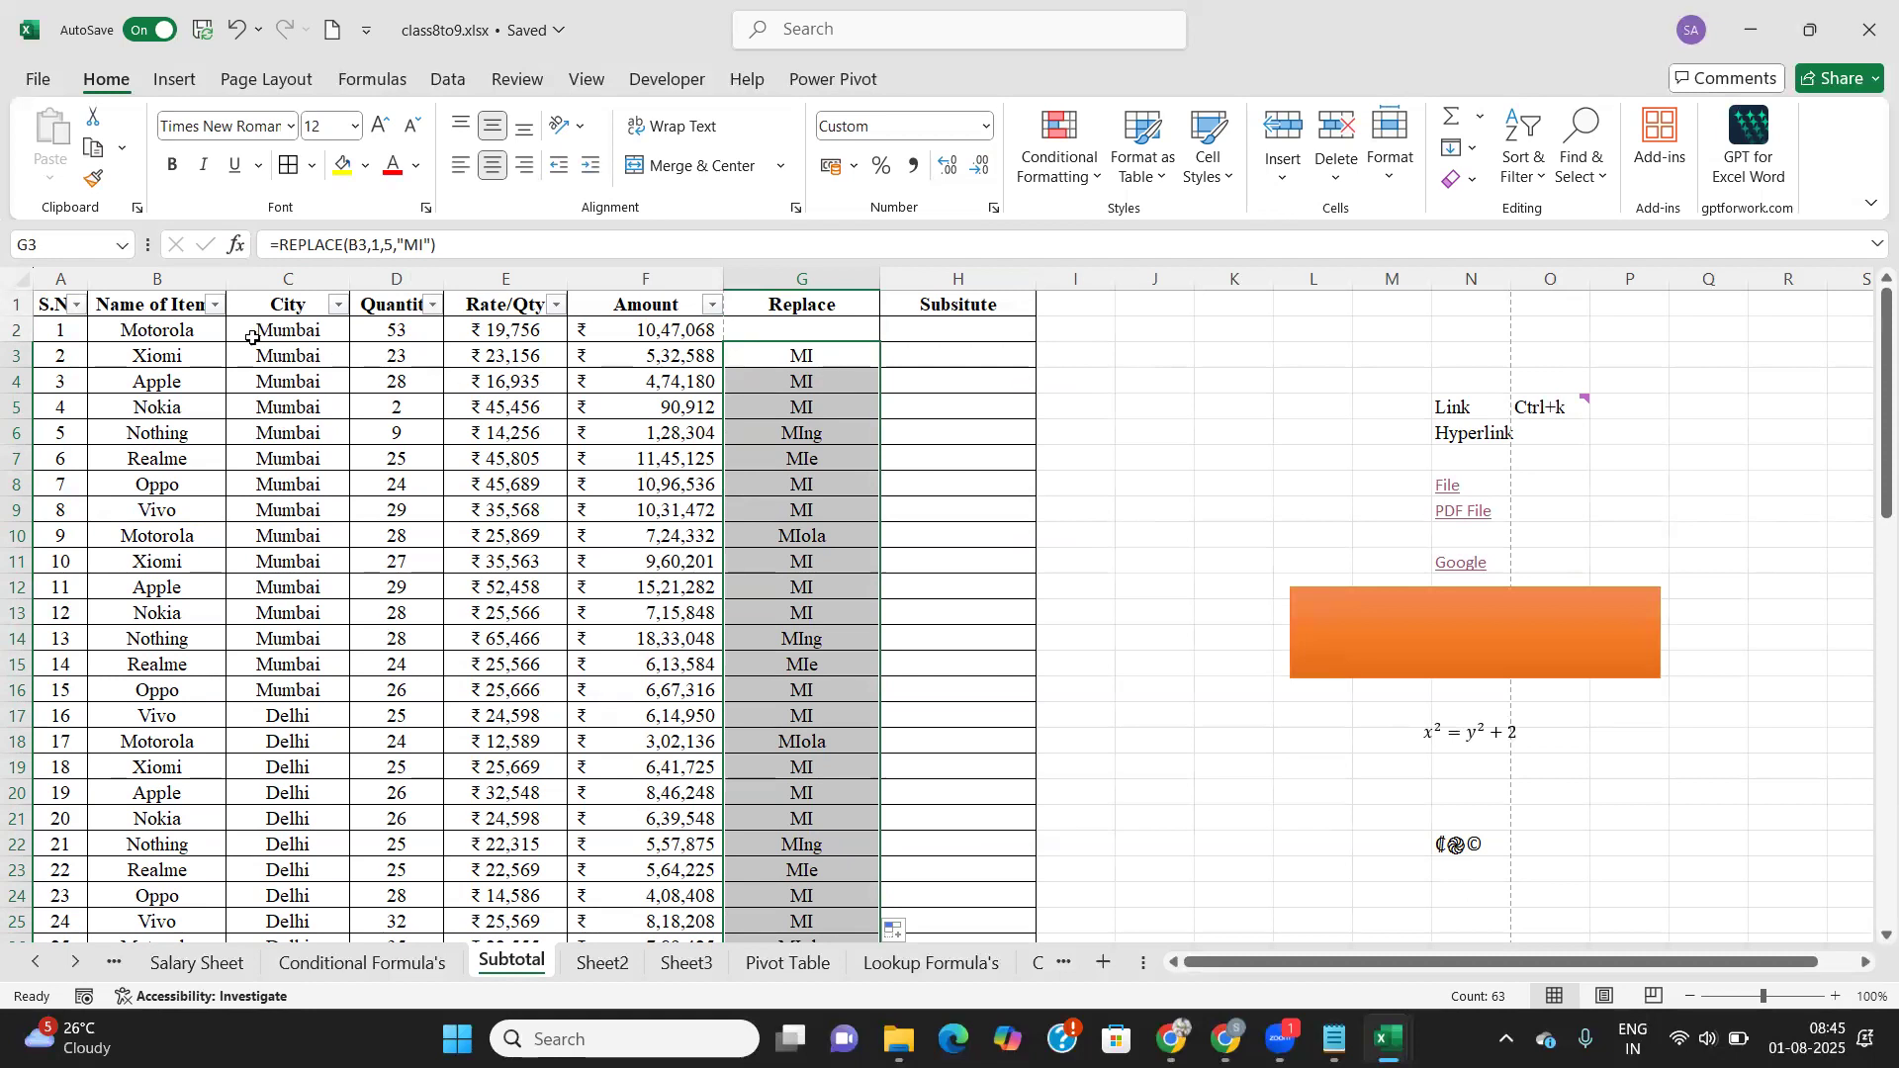
Step: Set up a find and replace of Xiomi with MI, and close the dialog without replacing anything
{"action": "left_click", "coordinate": [189, 327]}
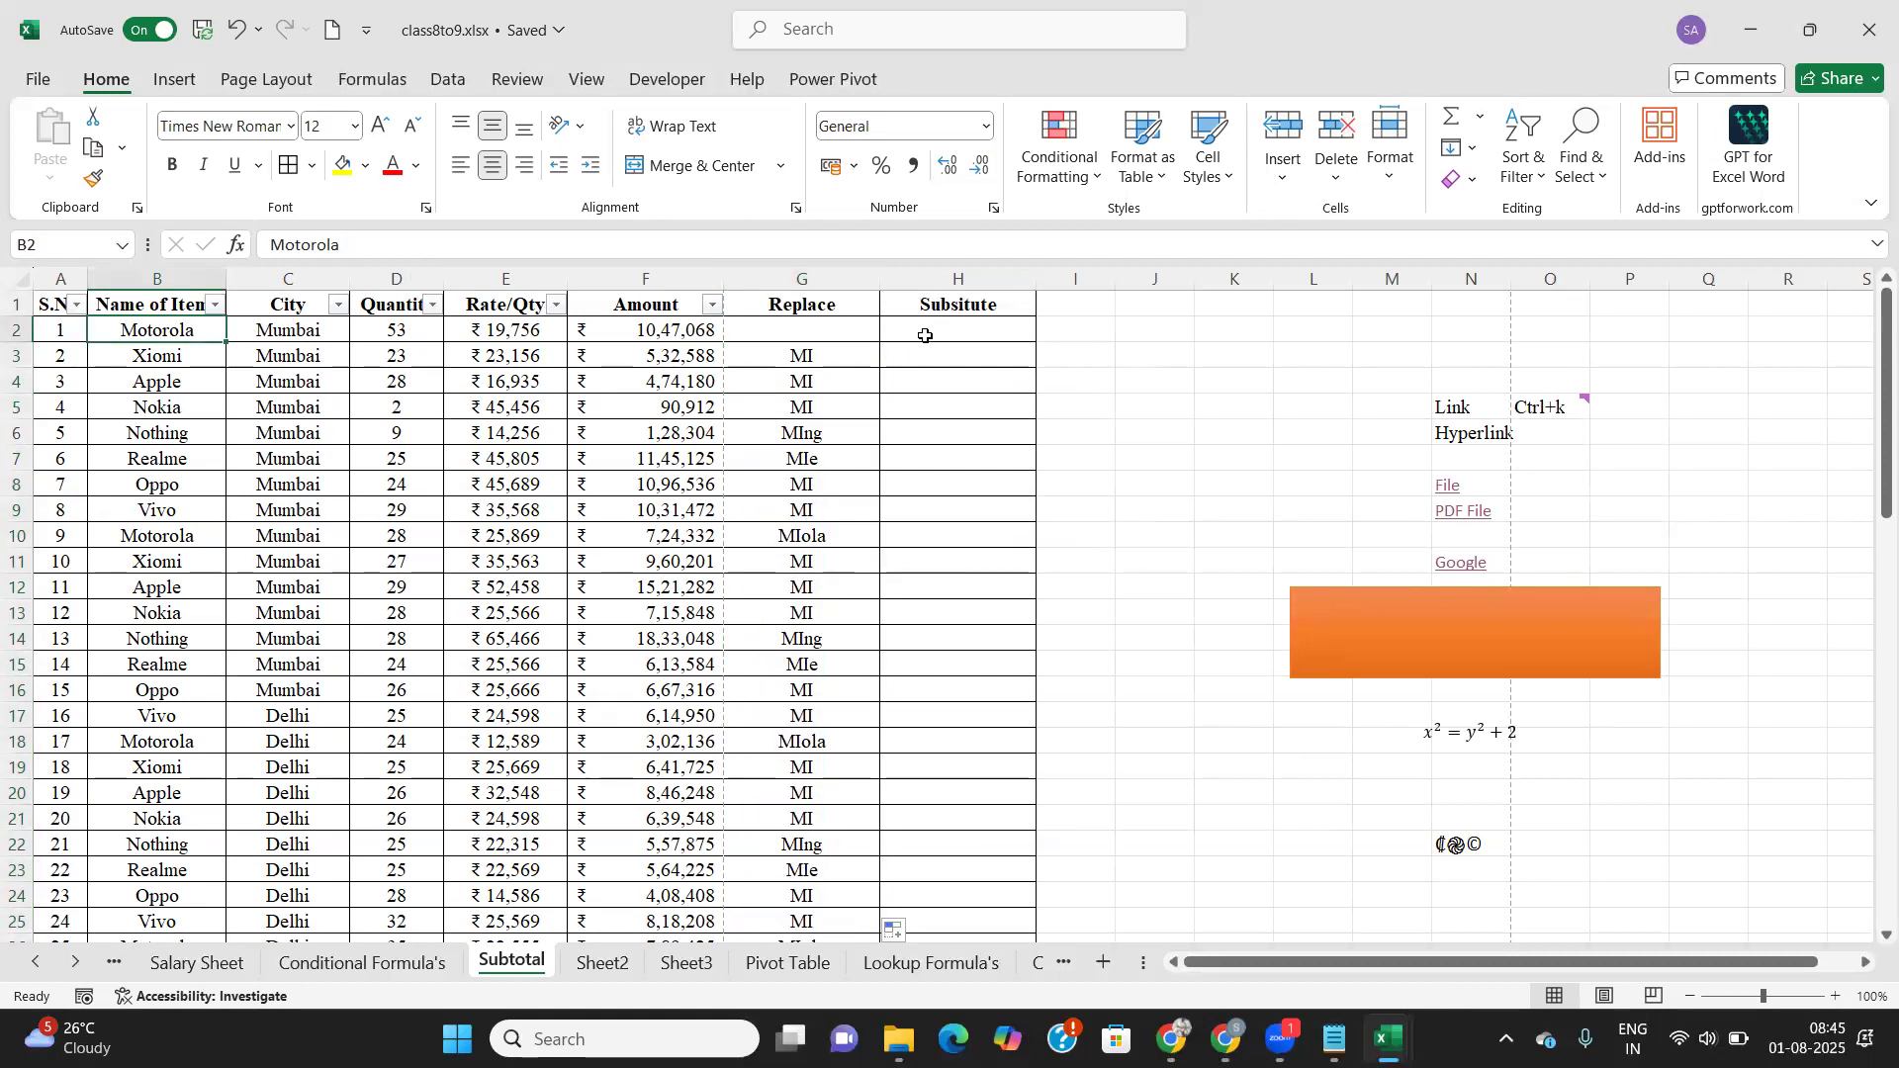
{"action": "left_click", "coordinate": [183, 355]}
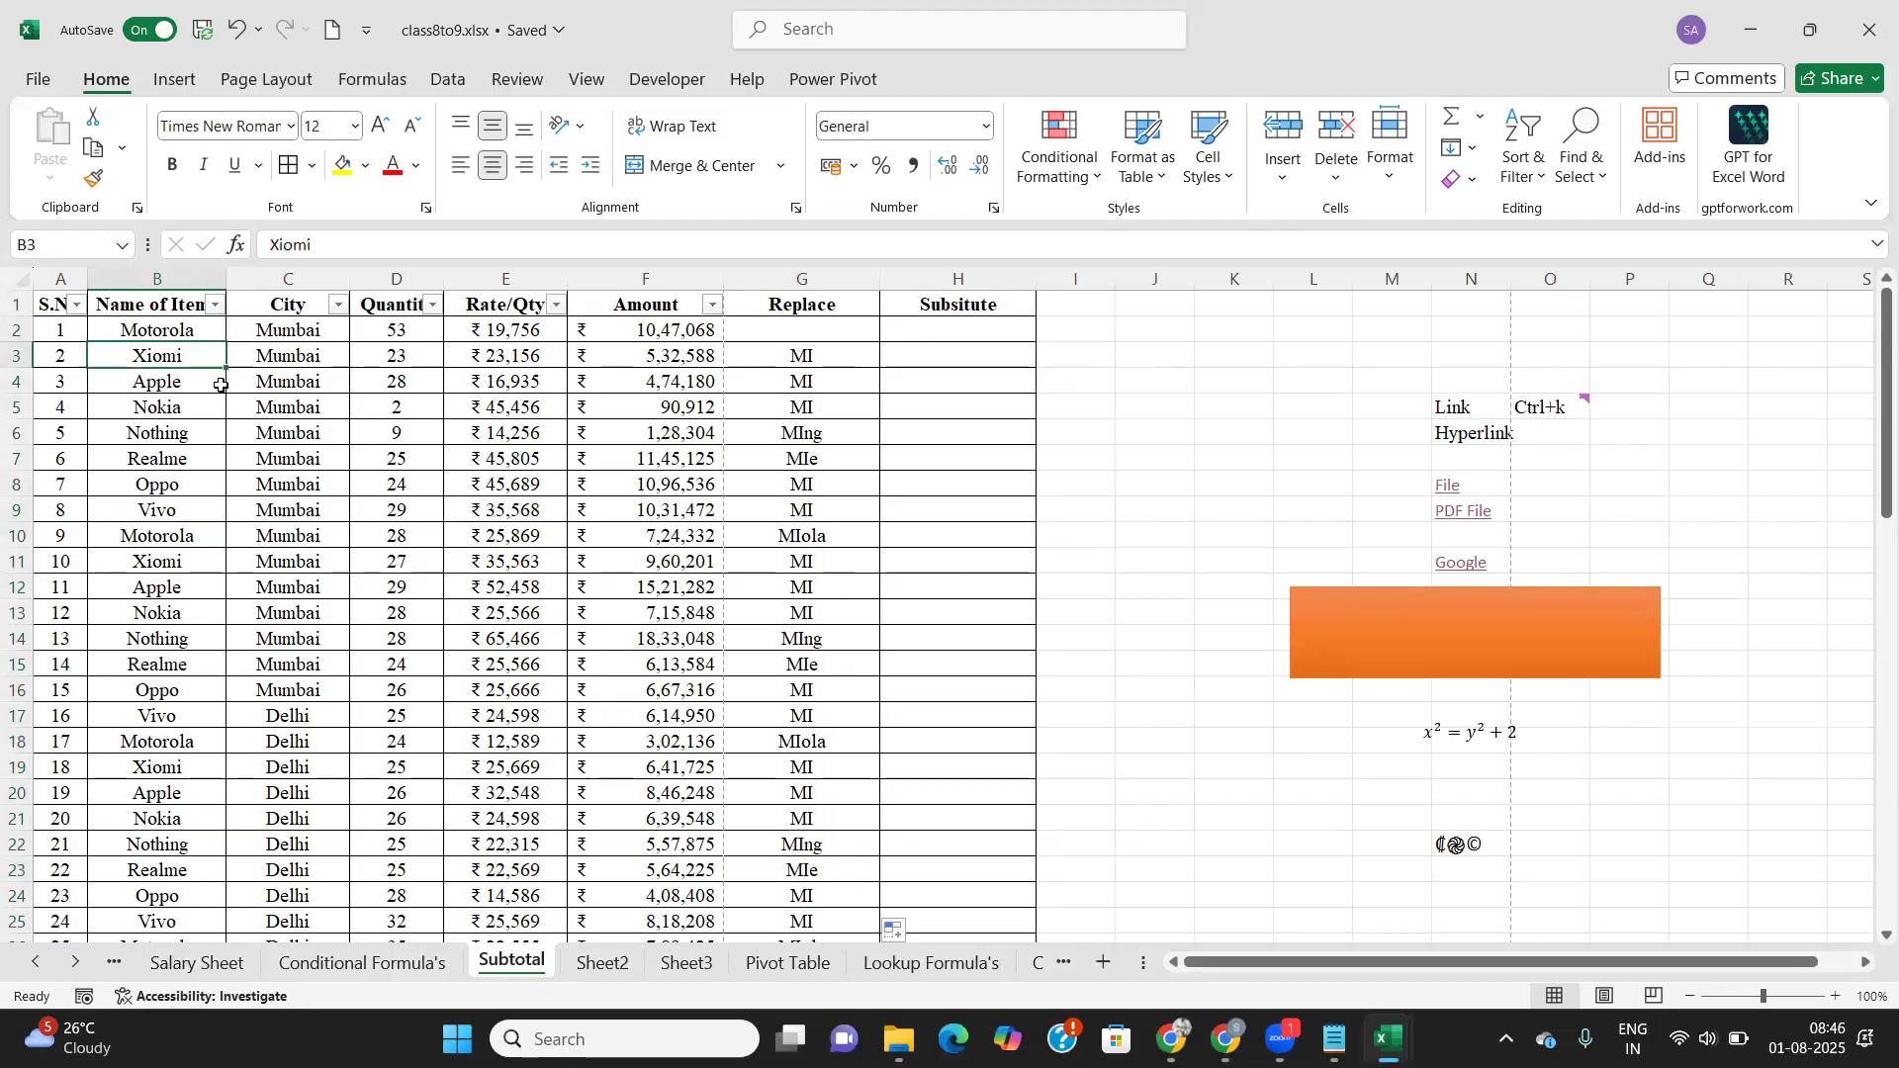
{"action": "key", "text": "ctrl+f"}
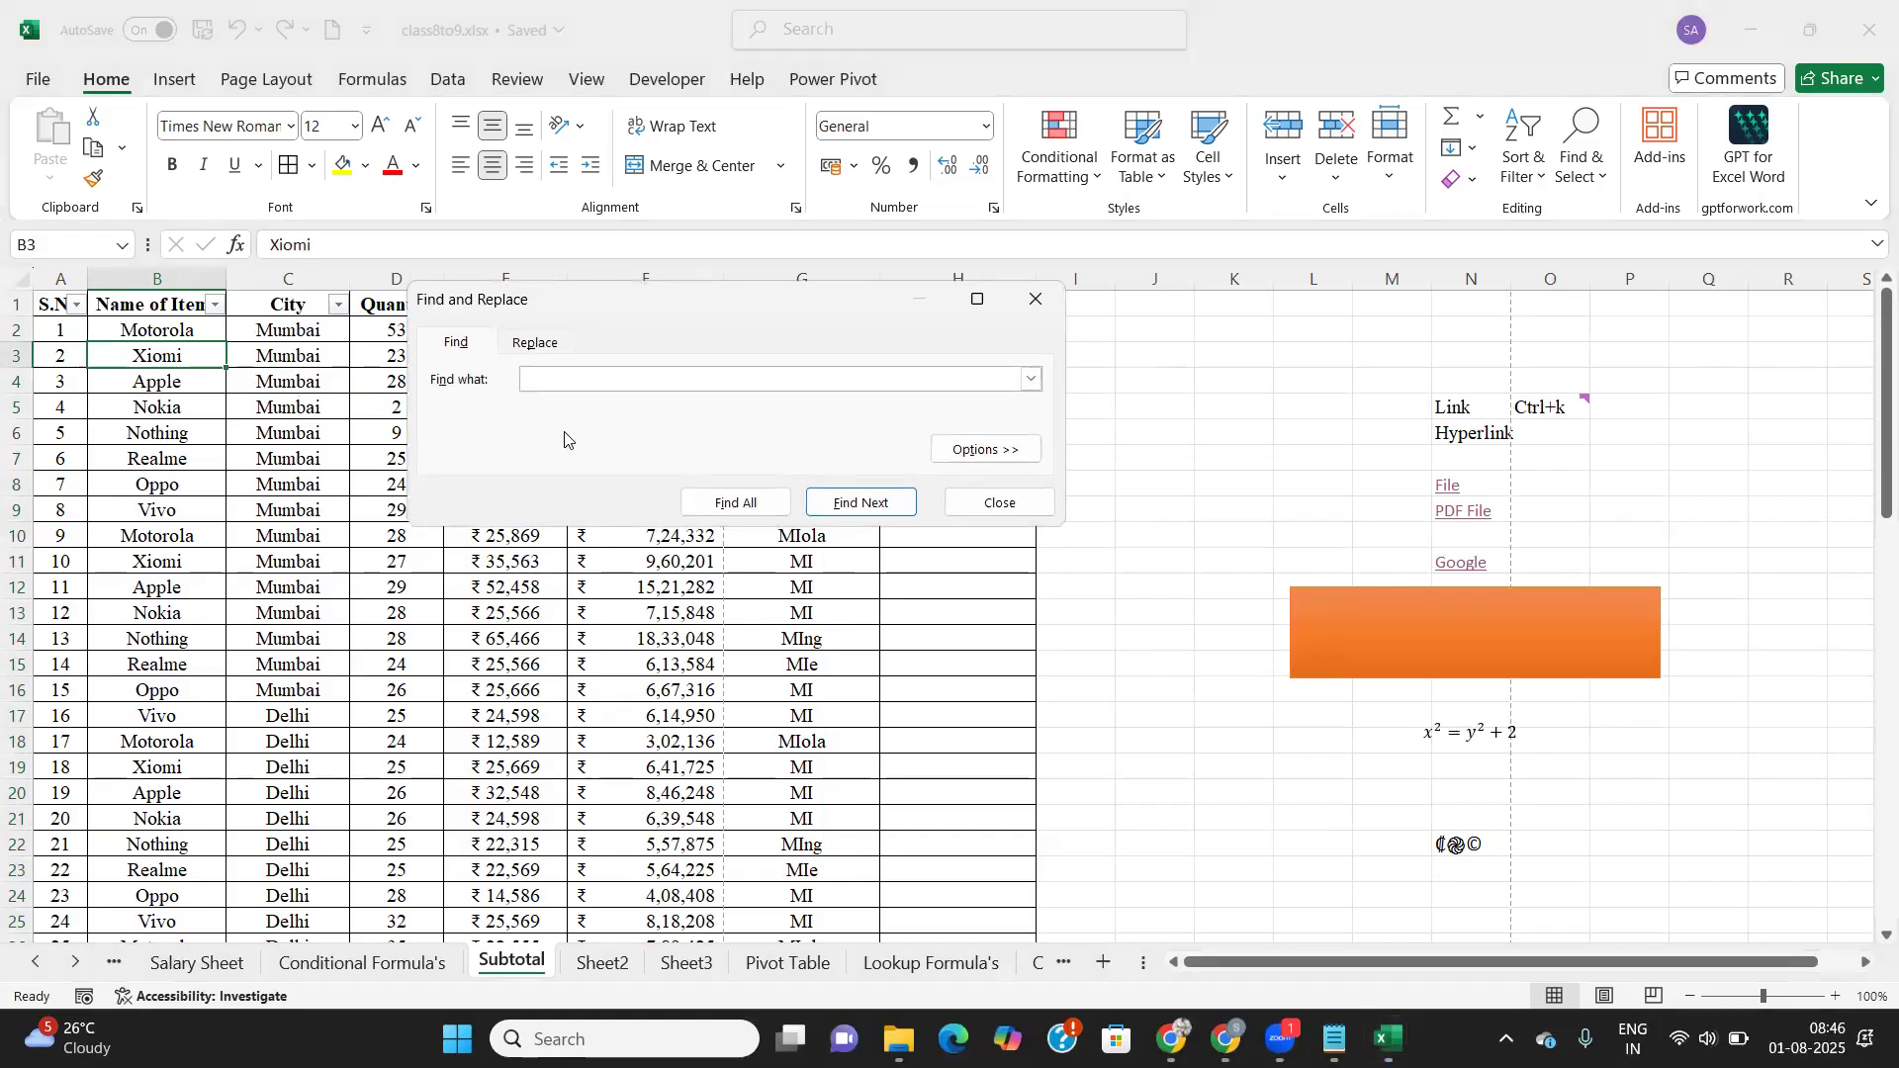
{"action": "type", "text": "Xiomi"}
{"action": "left_click", "coordinate": [518, 344]}
{"action": "left_click", "coordinate": [534, 406]}
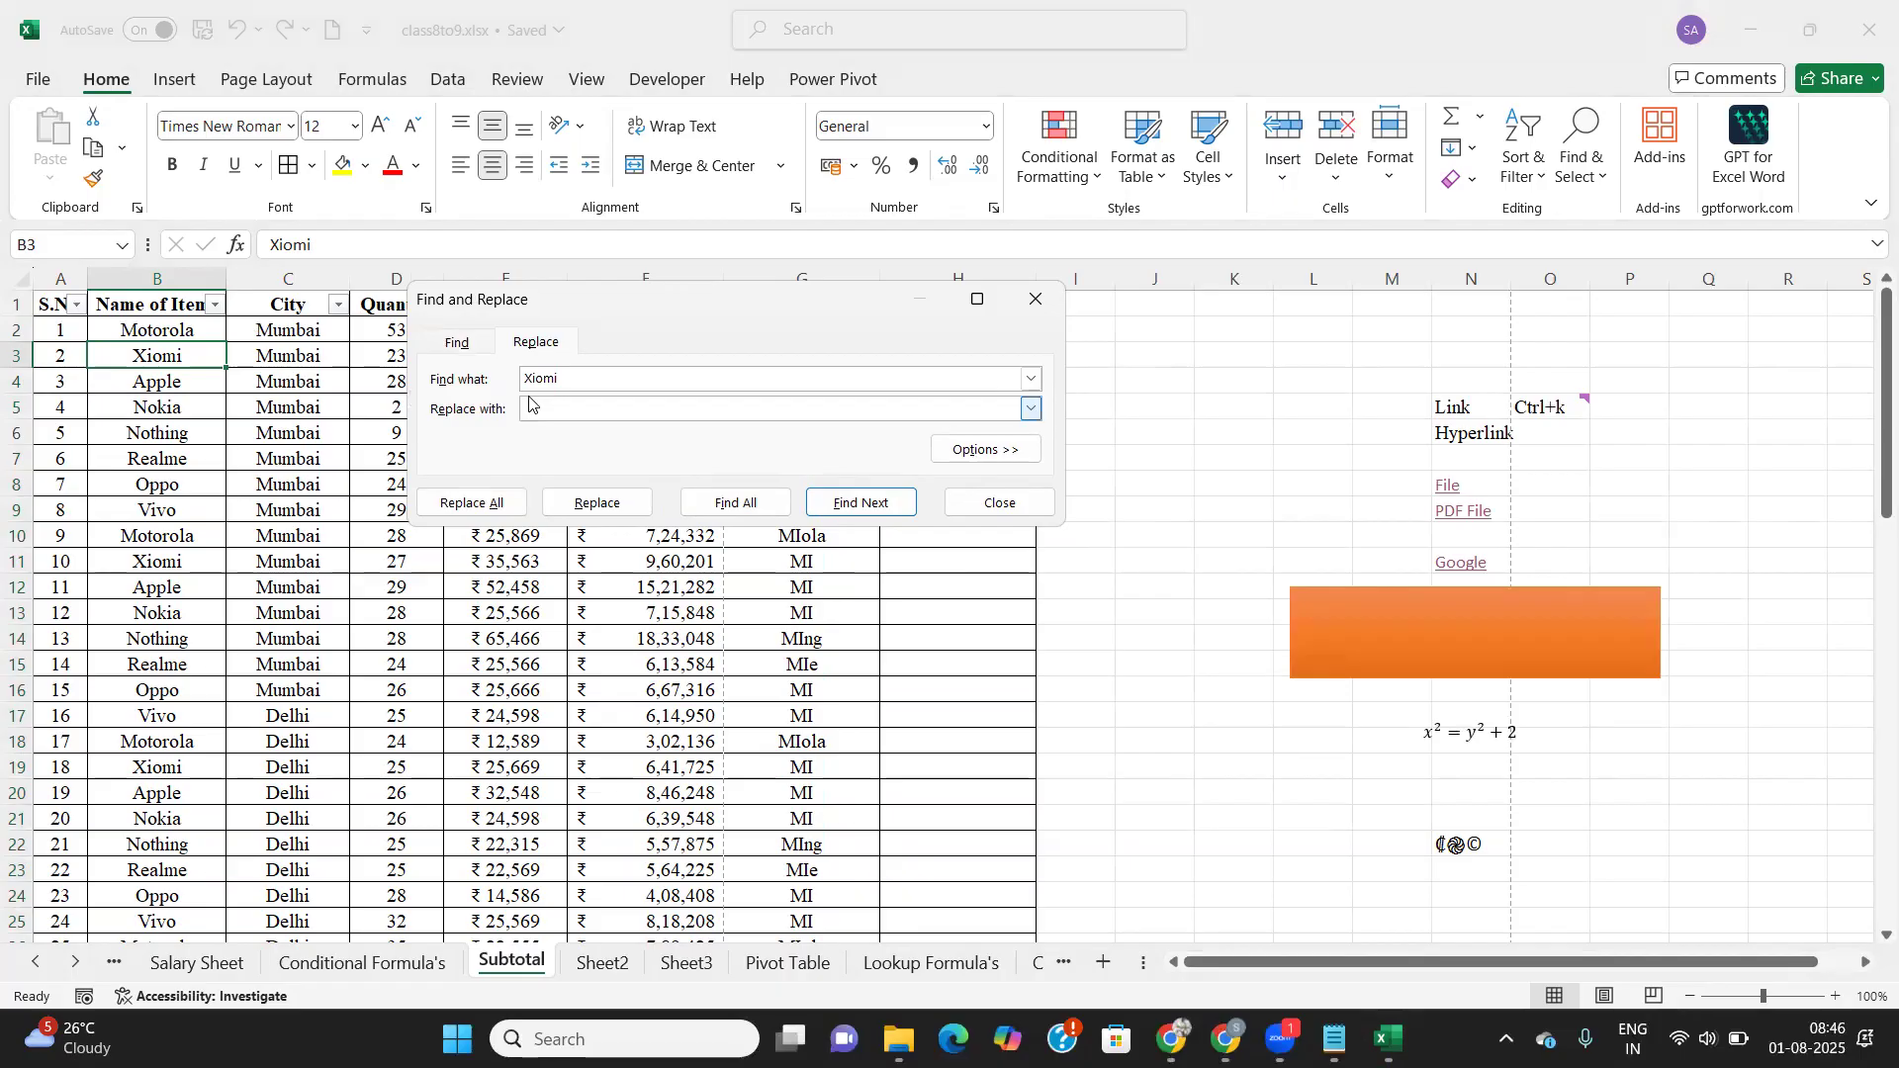
{"action": "type", "text": "MI"}
{"action": "left_click", "coordinate": [1043, 312]}
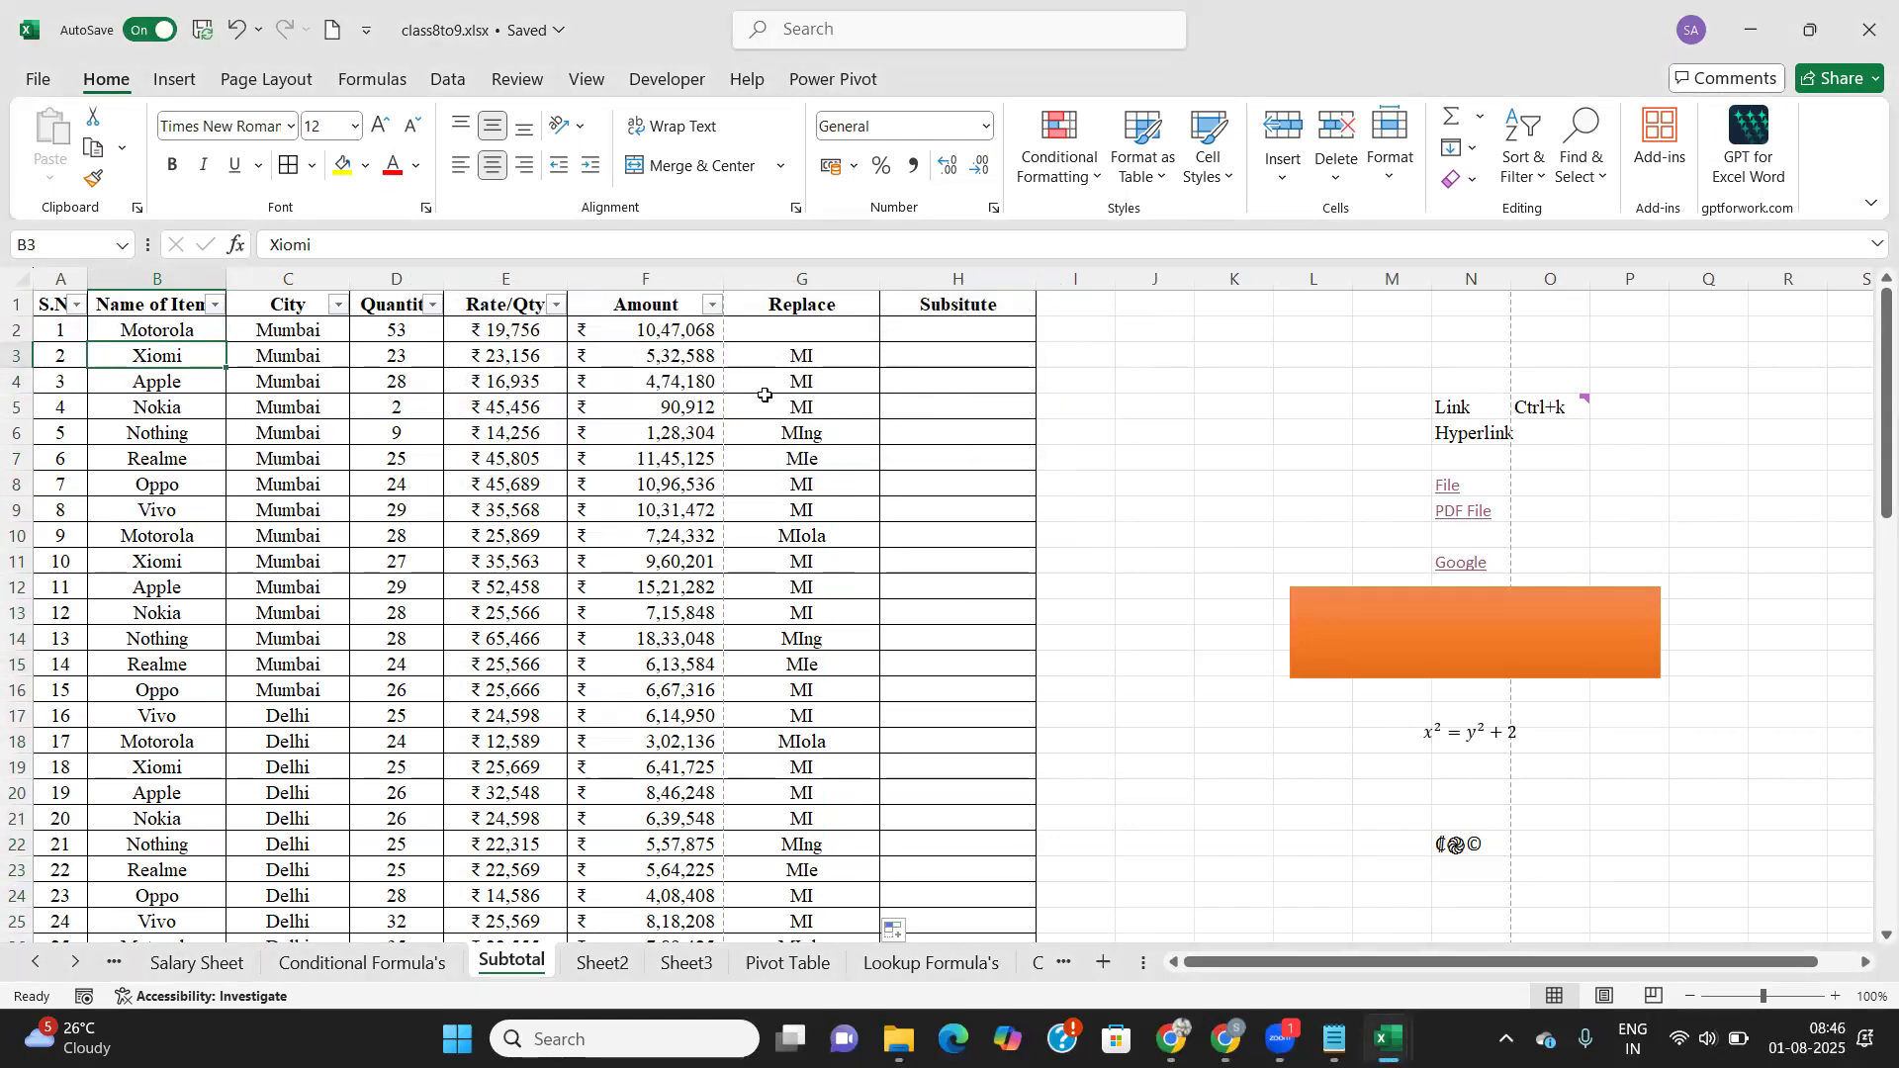
Step: Enter =SUBSTITUTE(B2,"Xiomi","MI") in H2 and fill it down all data rows of the Subsitute column
{"action": "left_click", "coordinate": [963, 331]}
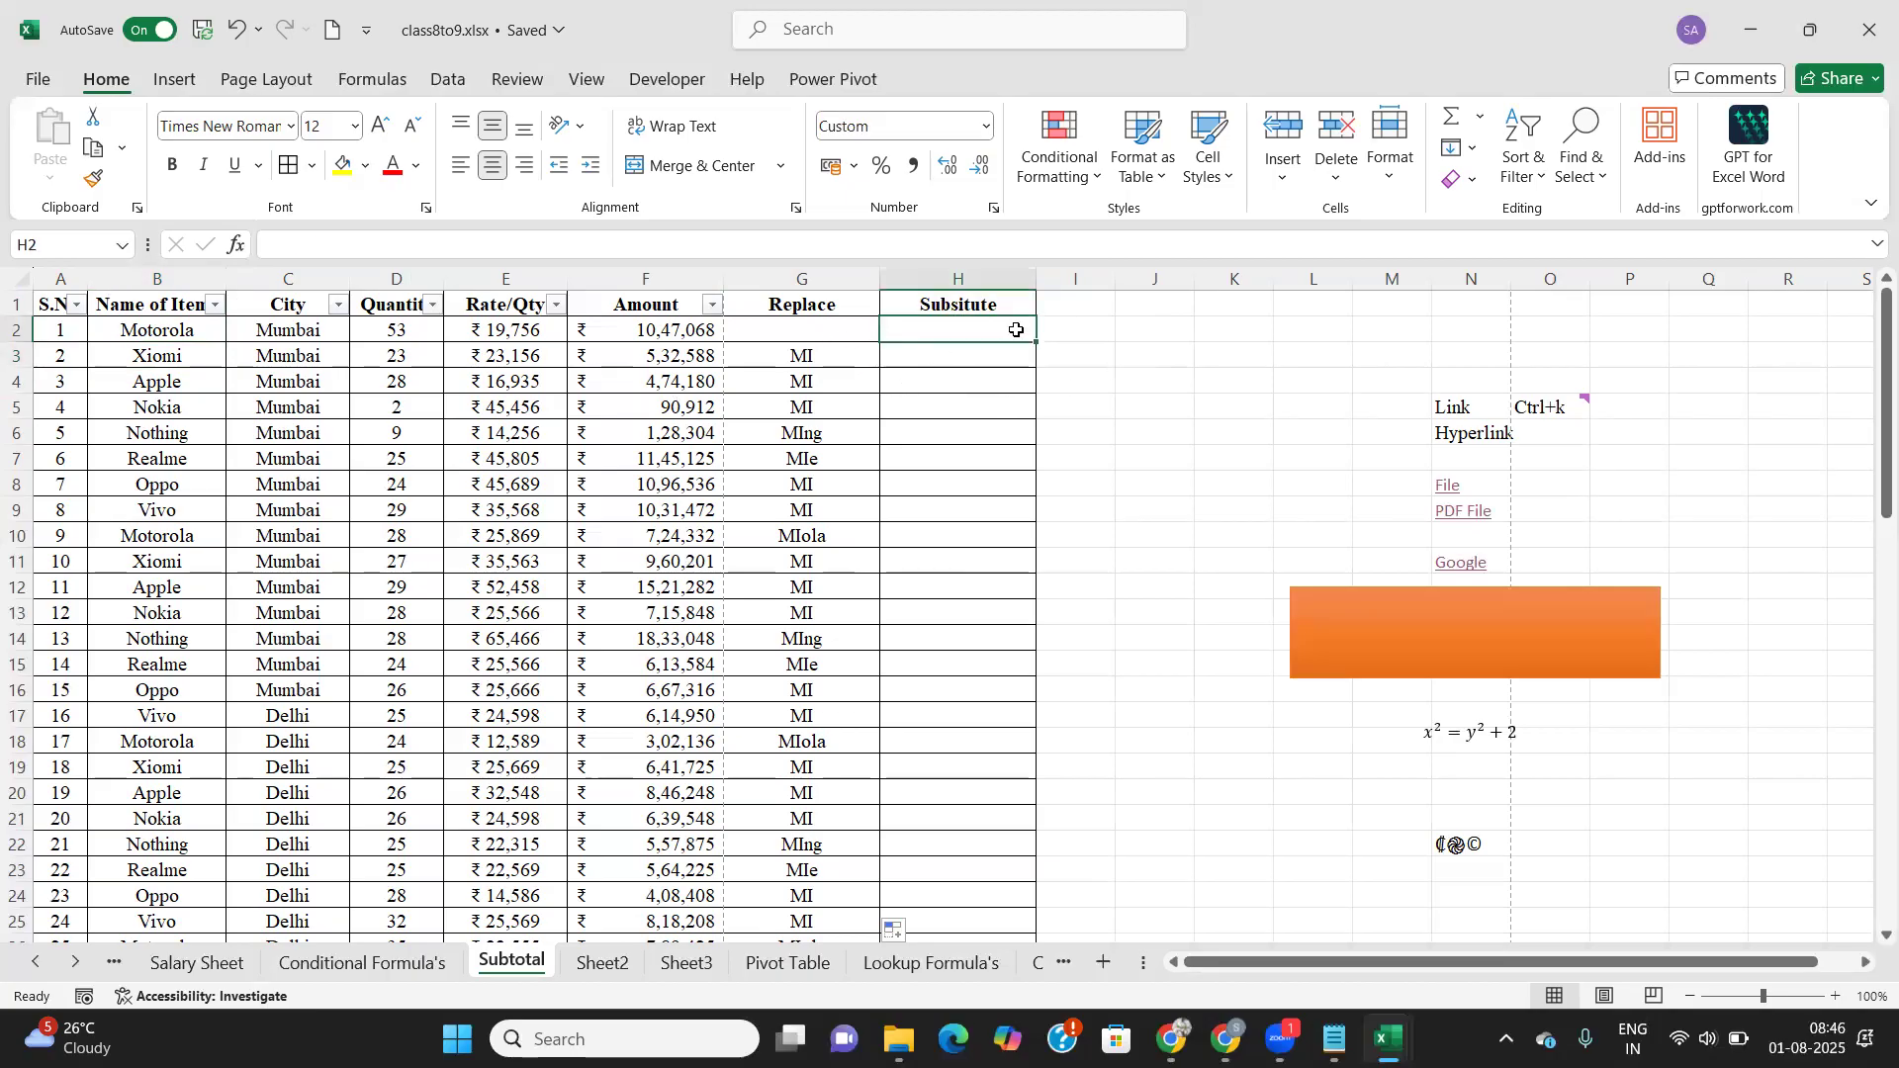
{"action": "type", "text": "=sub"}
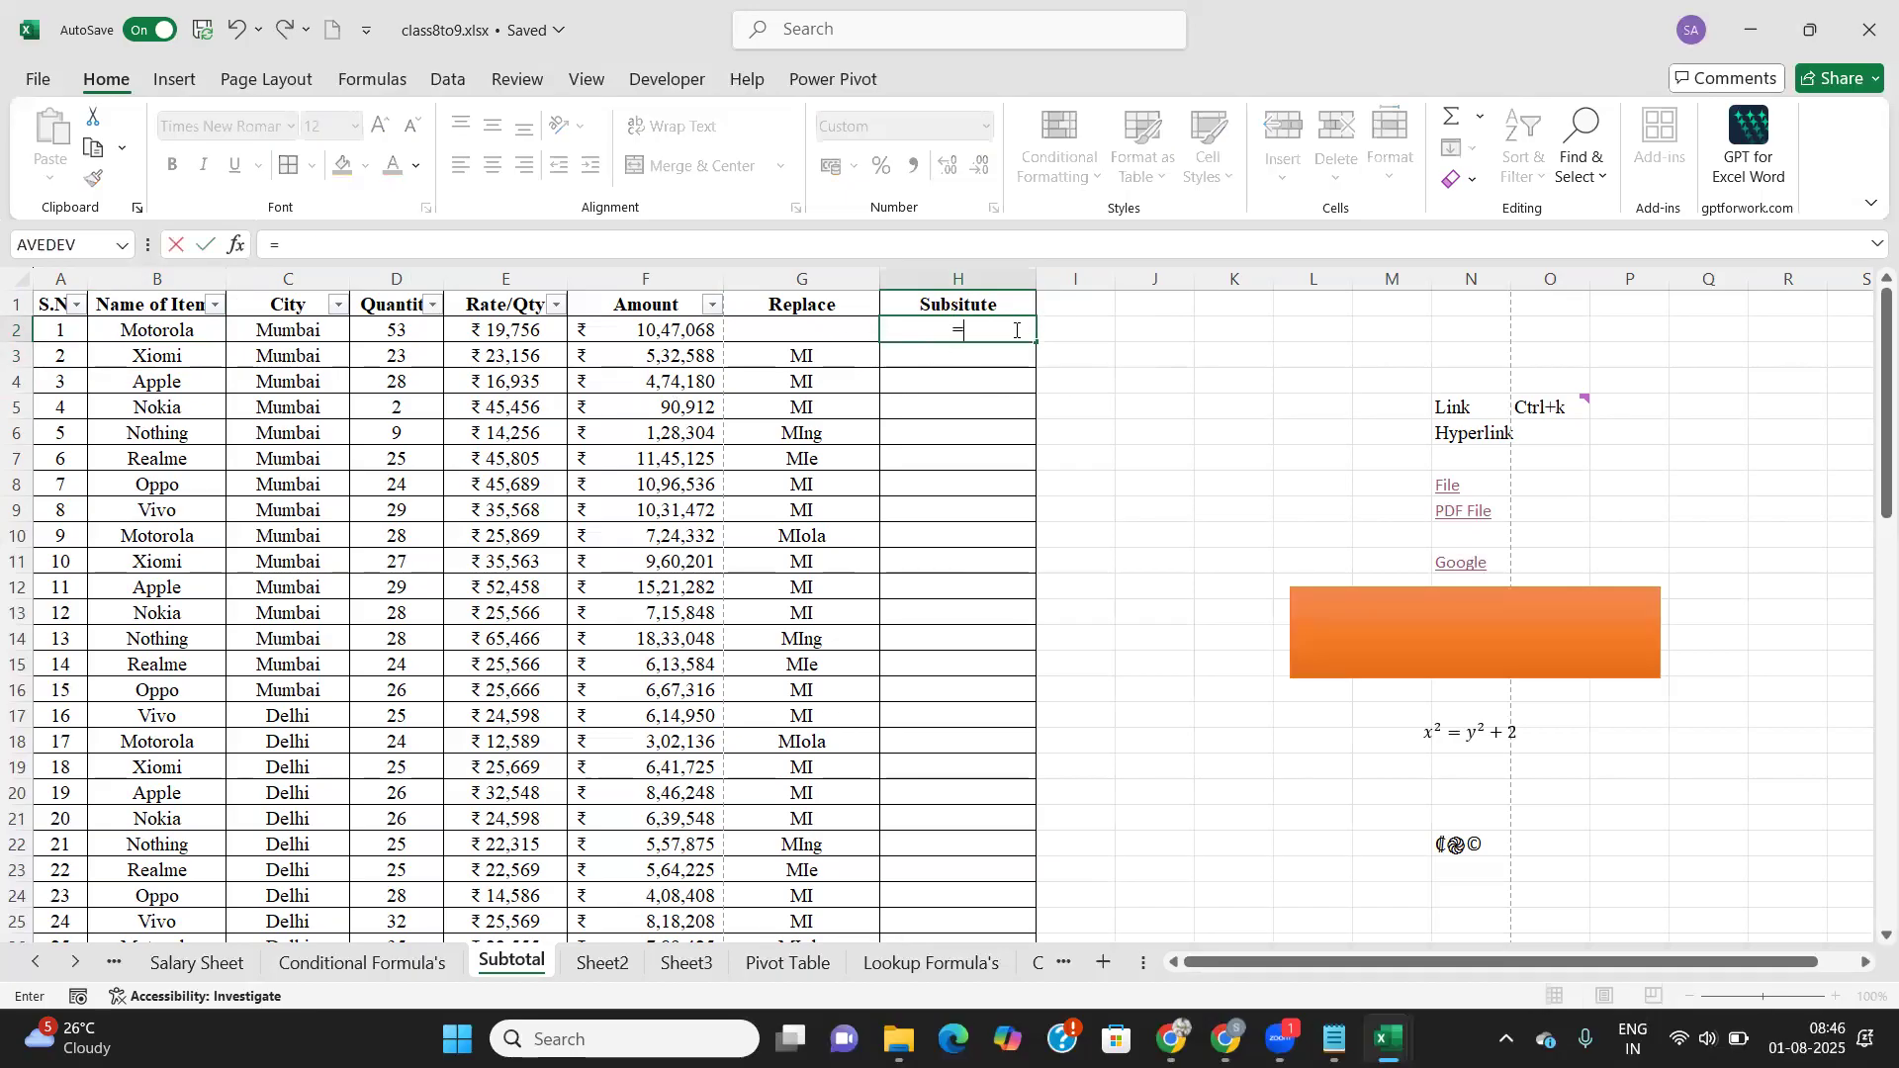
{"action": "key", "text": "Tab"}
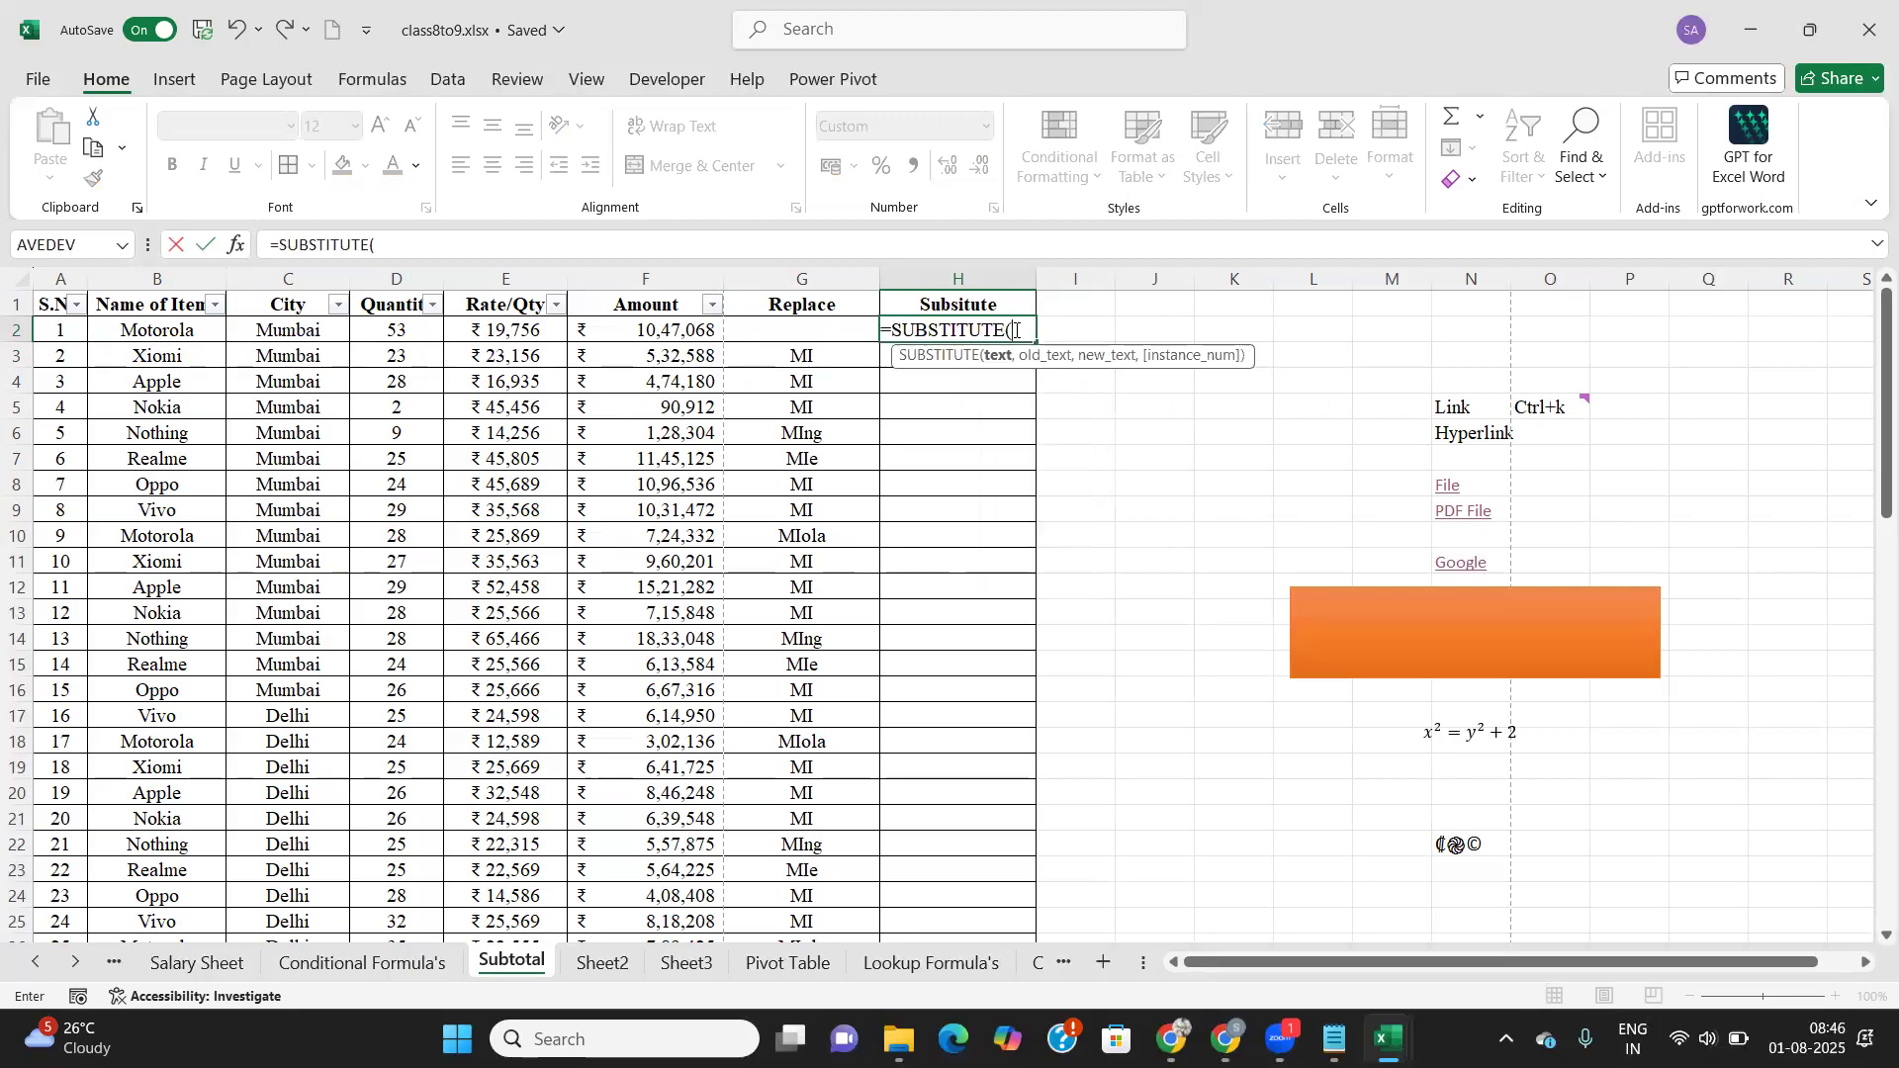
{"action": "left_click", "coordinate": [164, 333]}
{"action": "type", "text": ","}
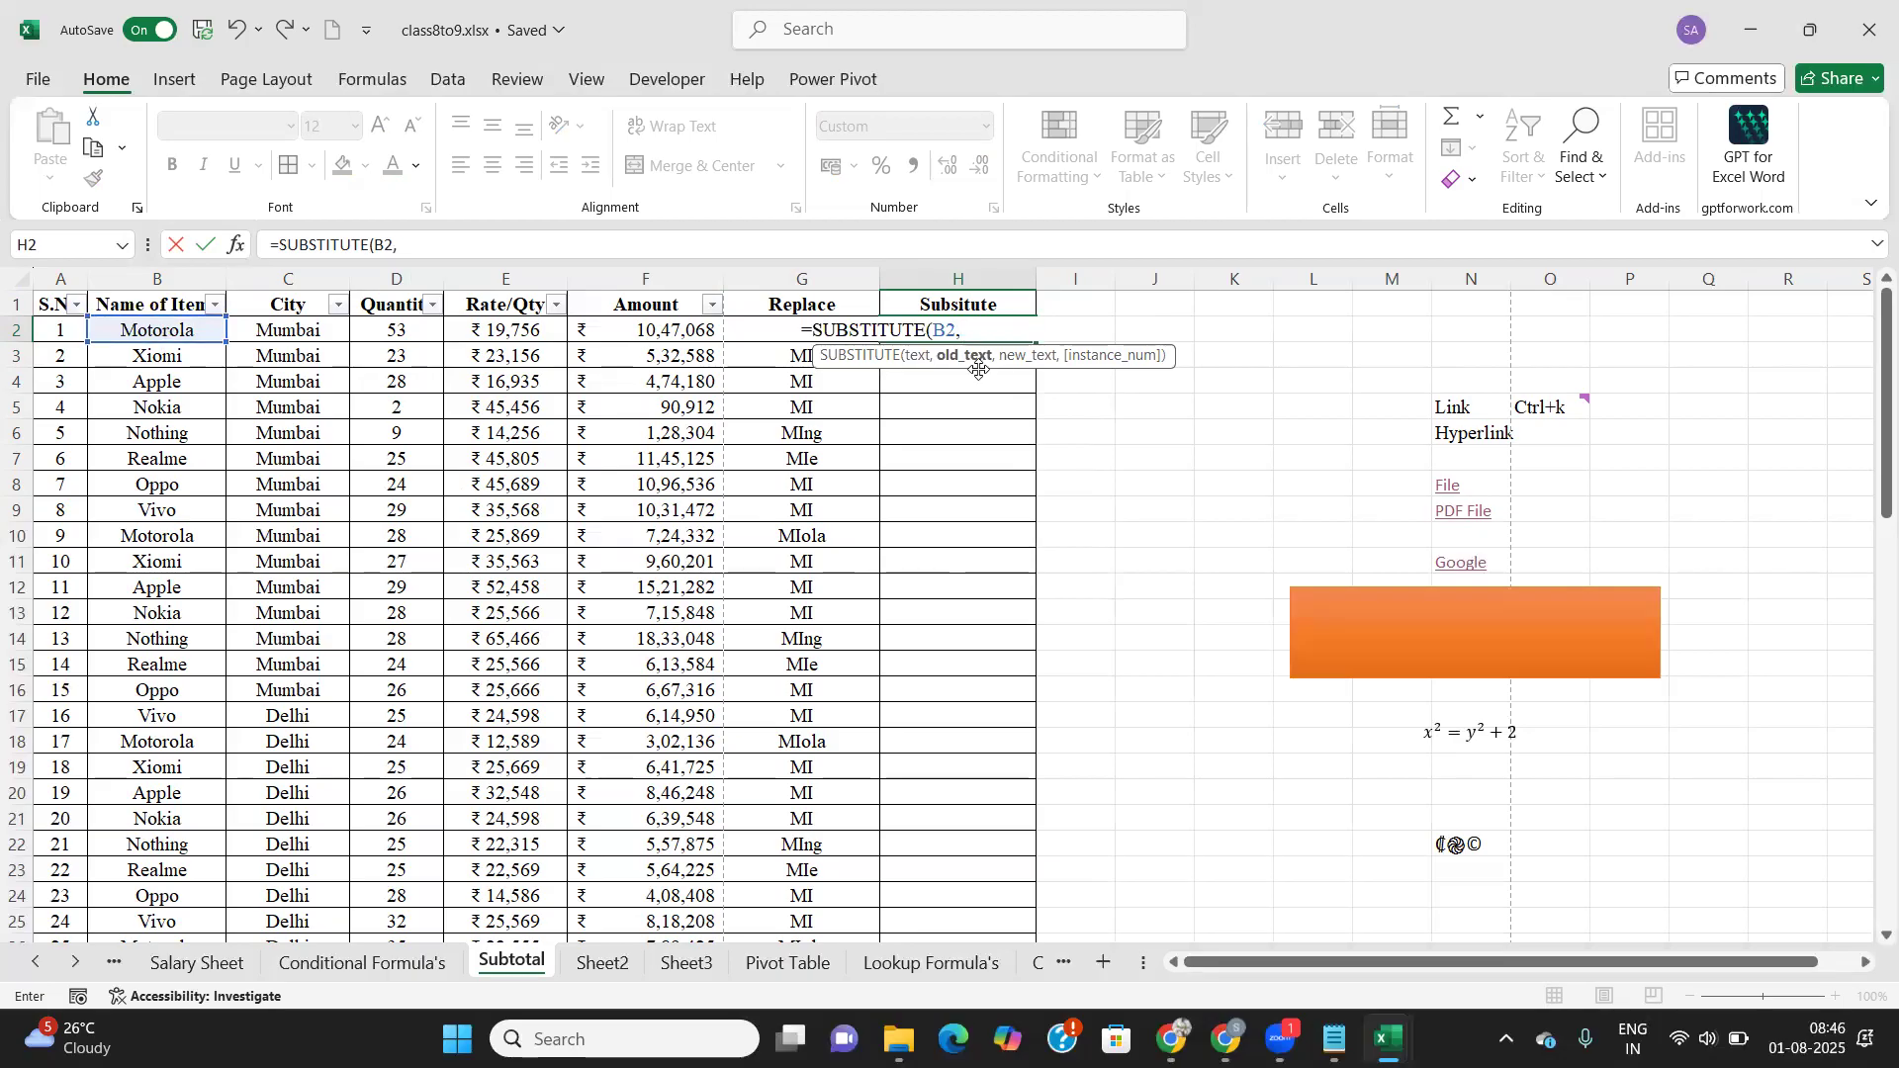
{"action": "type", "text": "\"Xiomi\","}
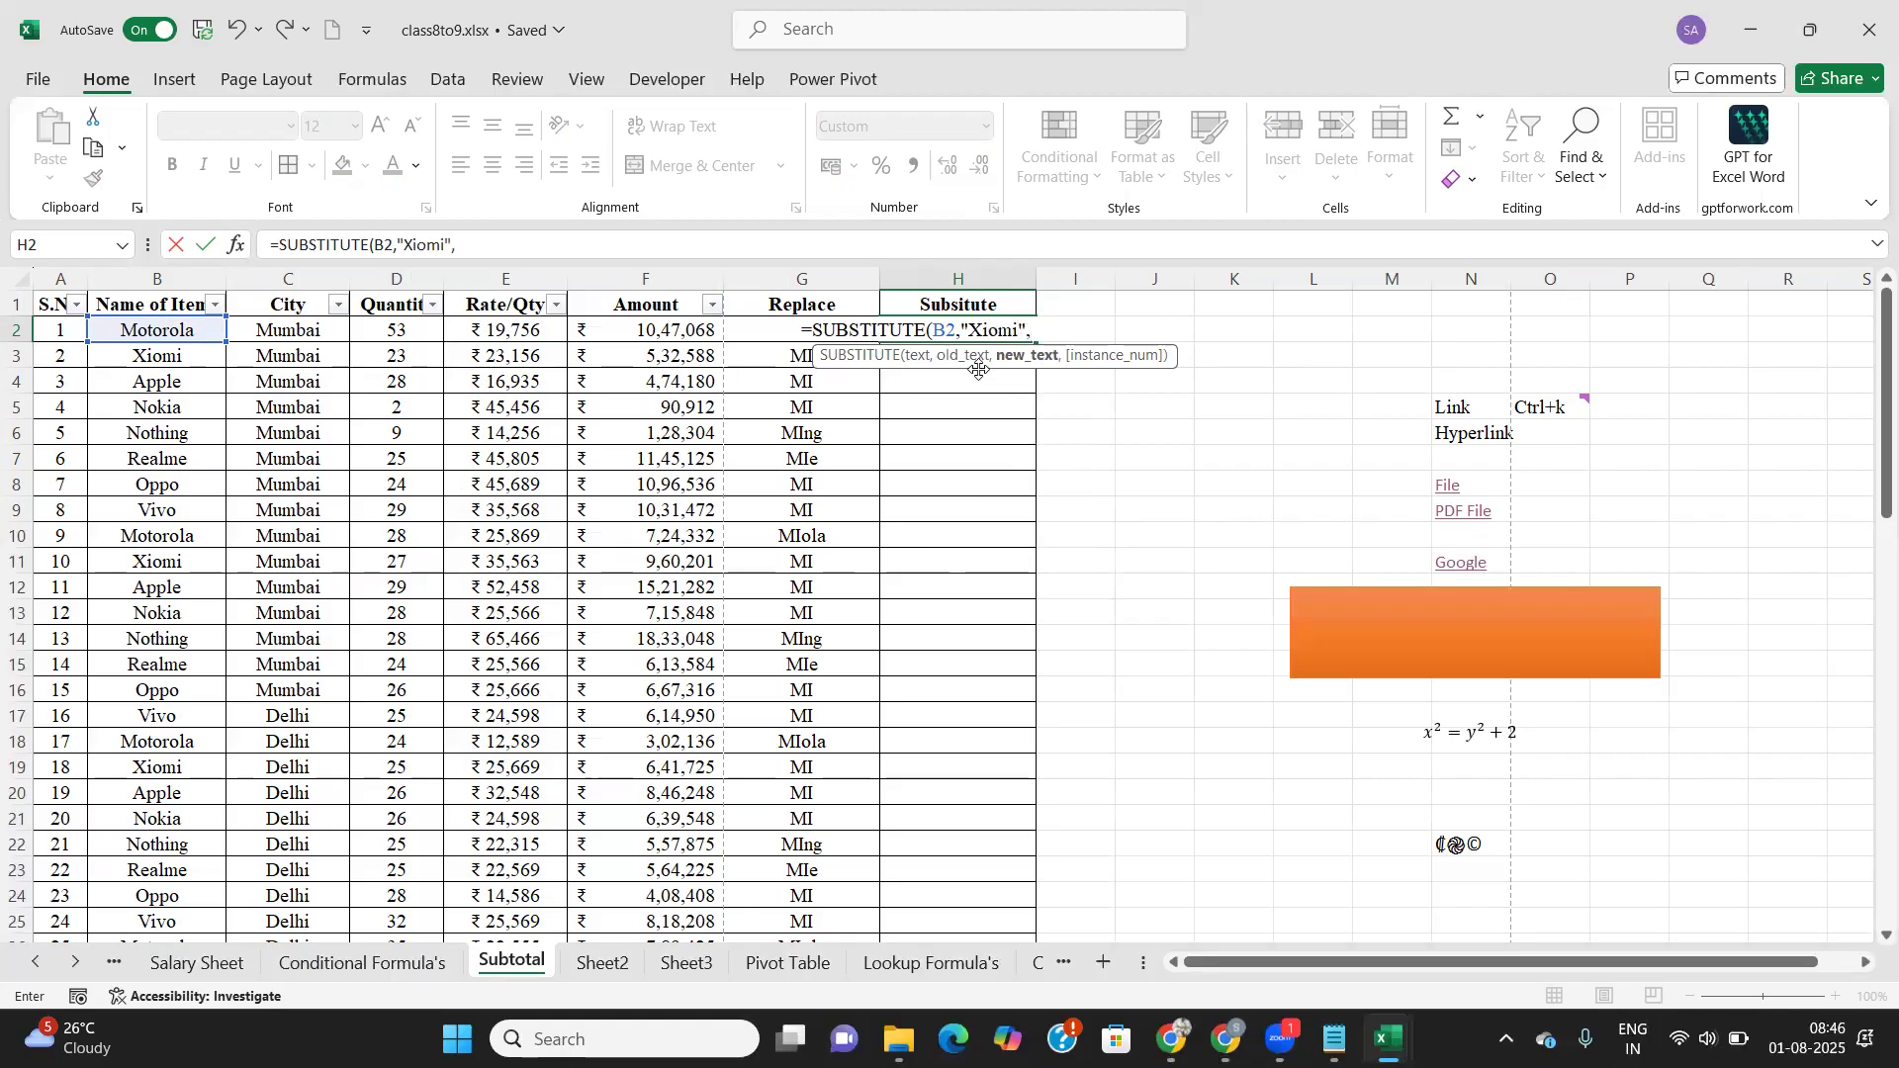
{"action": "type", "text": "\"MI\")"}
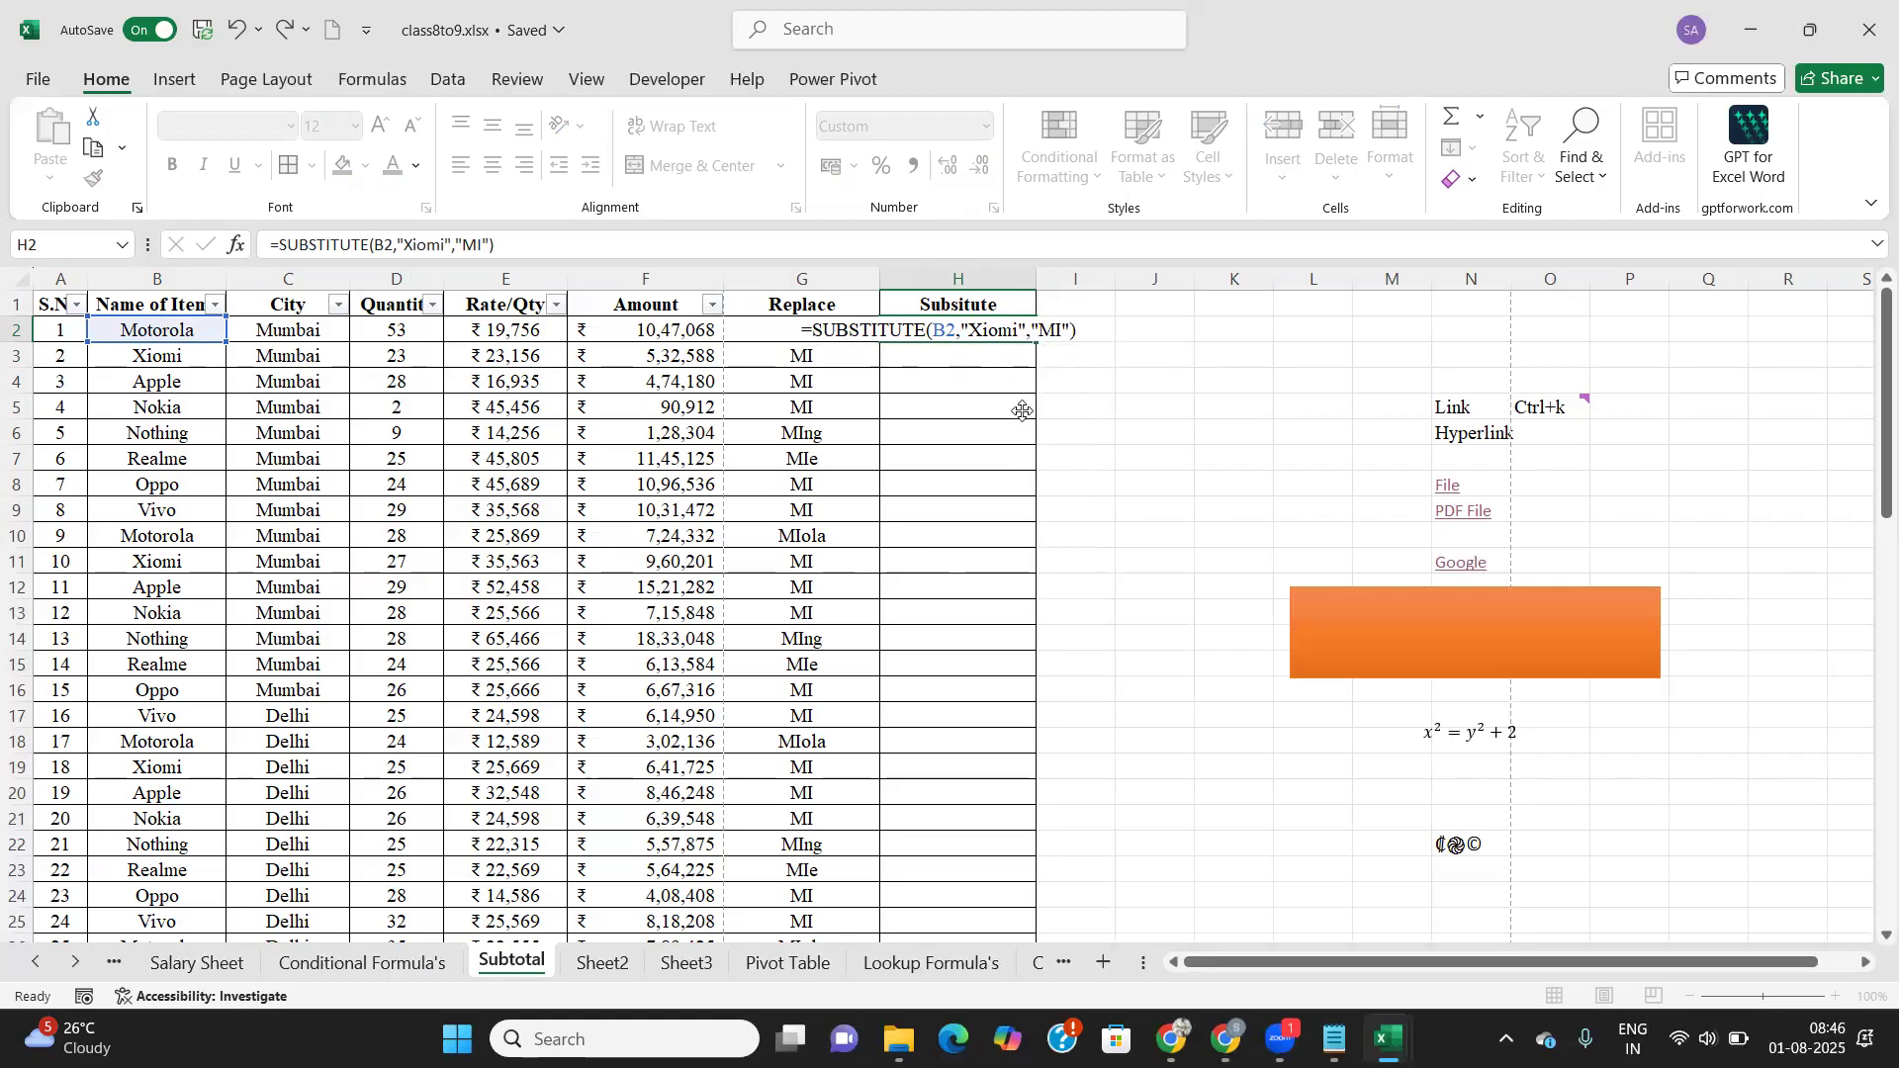
{"action": "key", "text": "Return"}
{"action": "left_click", "coordinate": [1010, 334]}
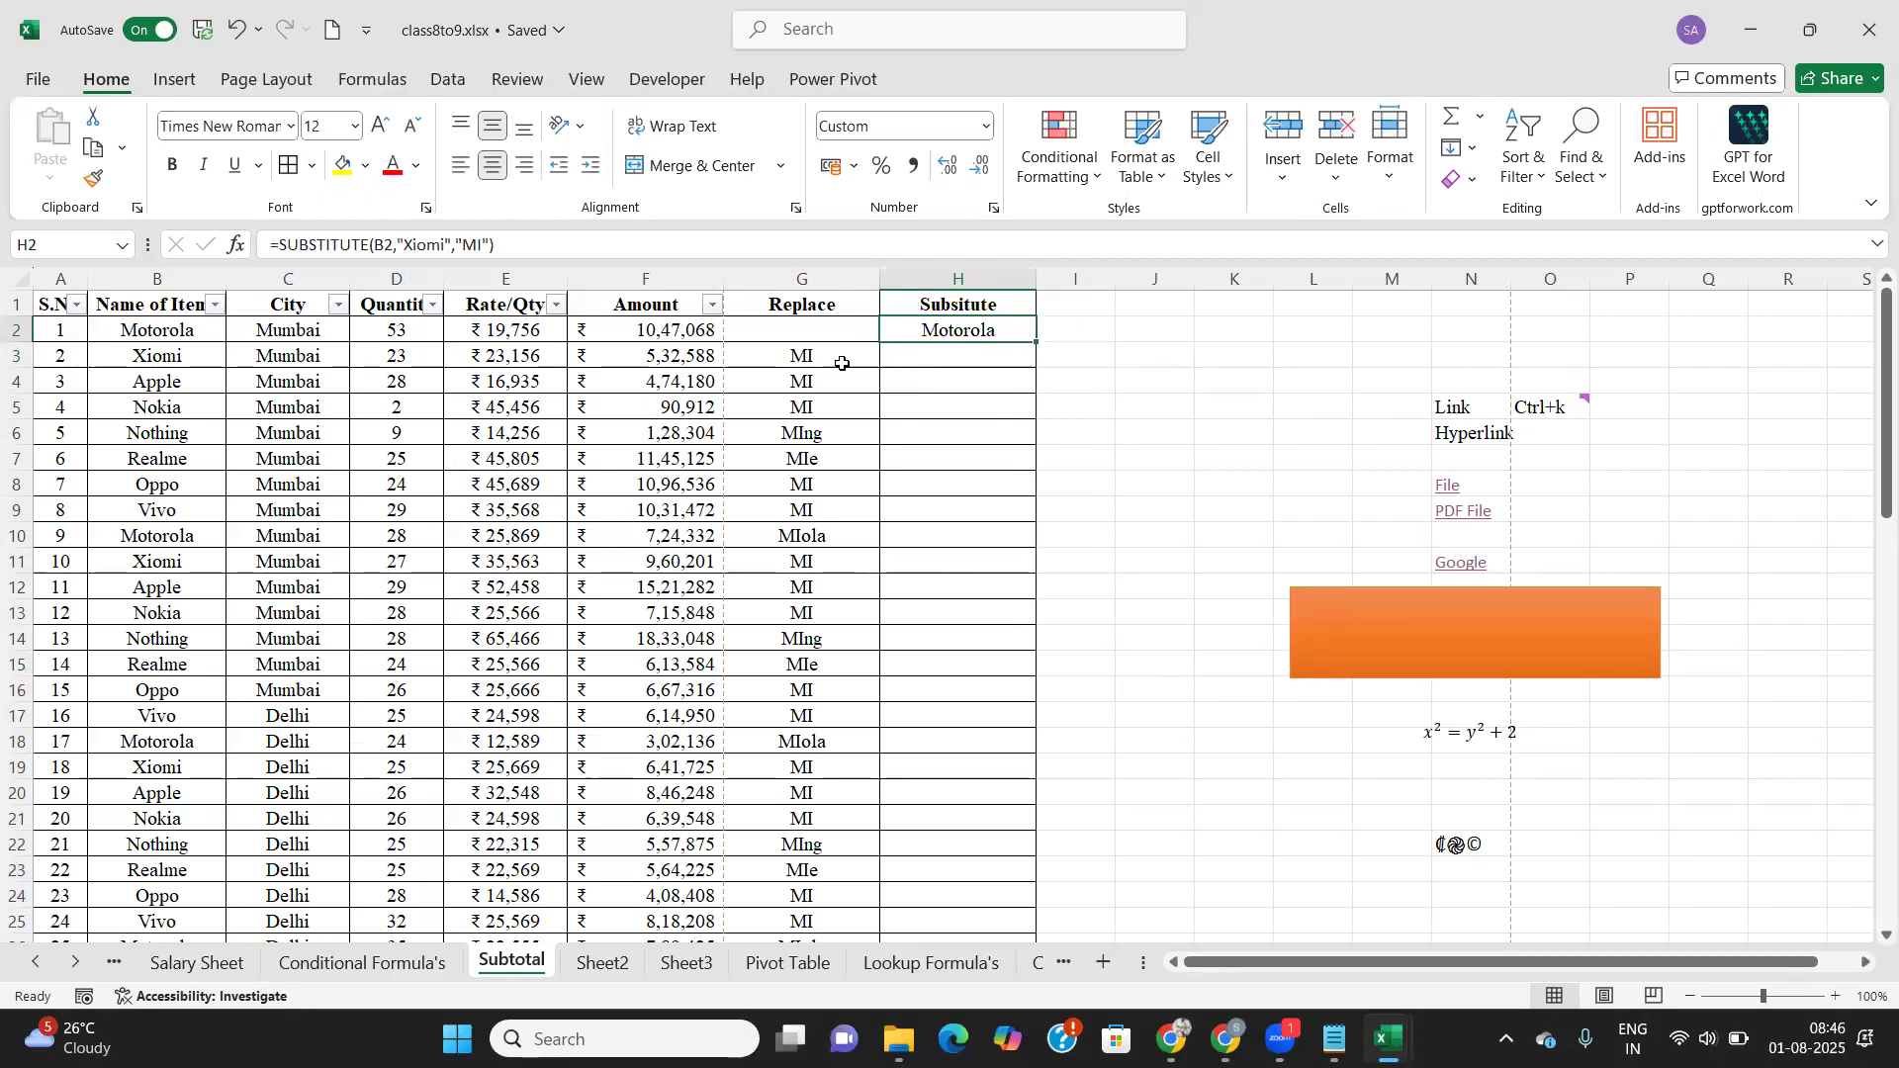
{"action": "double_click", "coordinate": [1037, 342]}
Step: Compare the item names in column B with the Replace and Subsitute columns down the table, starting at row 3
{"action": "left_click", "coordinate": [989, 361]}
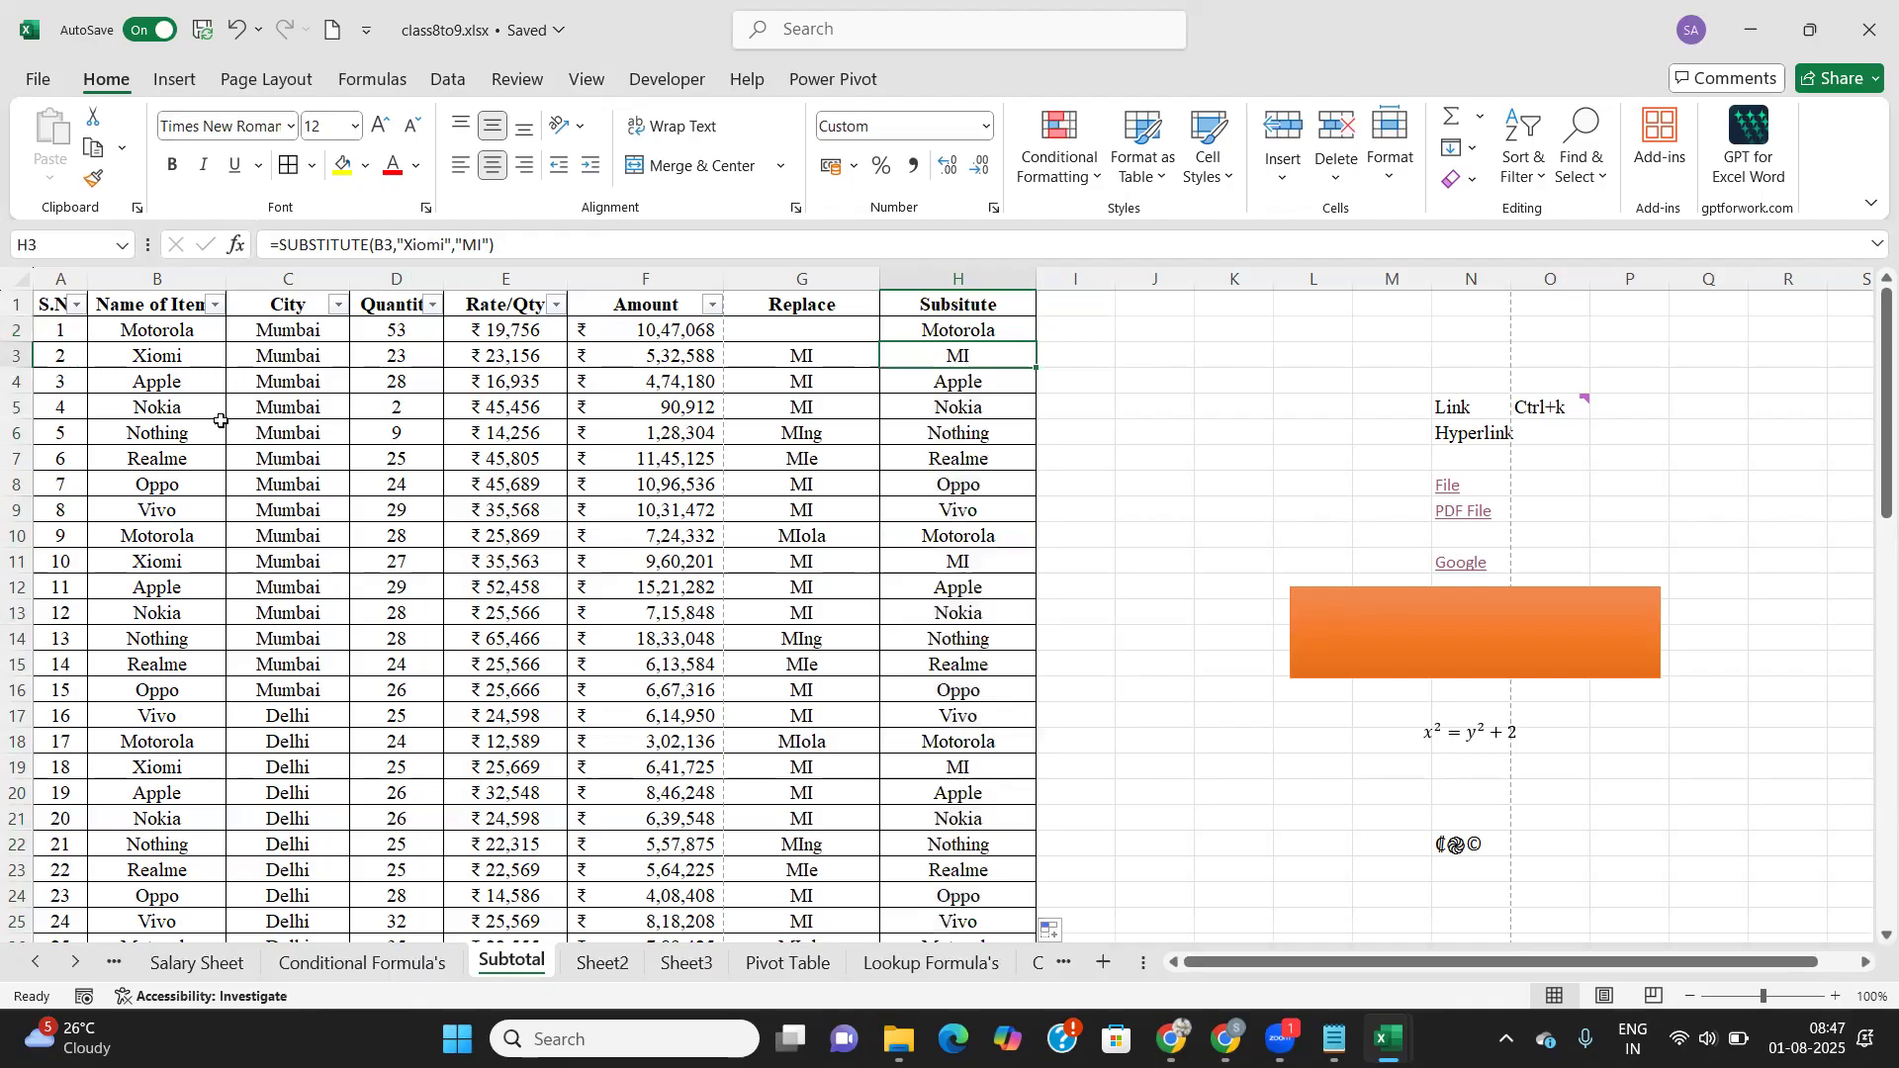
{"action": "left_click", "coordinate": [150, 354]}
{"action": "left_click", "coordinate": [947, 354]}
{"action": "scroll", "coordinate": [1017, 488], "scroll_direction": "down", "scroll_amount": 2}
{"action": "scroll", "coordinate": [1017, 488], "scroll_direction": "up", "scroll_amount": 2}
{"action": "scroll", "coordinate": [1017, 488], "scroll_direction": "down", "scroll_amount": 4}
{"action": "scroll", "coordinate": [1016, 488], "scroll_direction": "up", "scroll_amount": 4}
{"action": "scroll", "coordinate": [1017, 489], "scroll_direction": "down", "scroll_amount": 1}
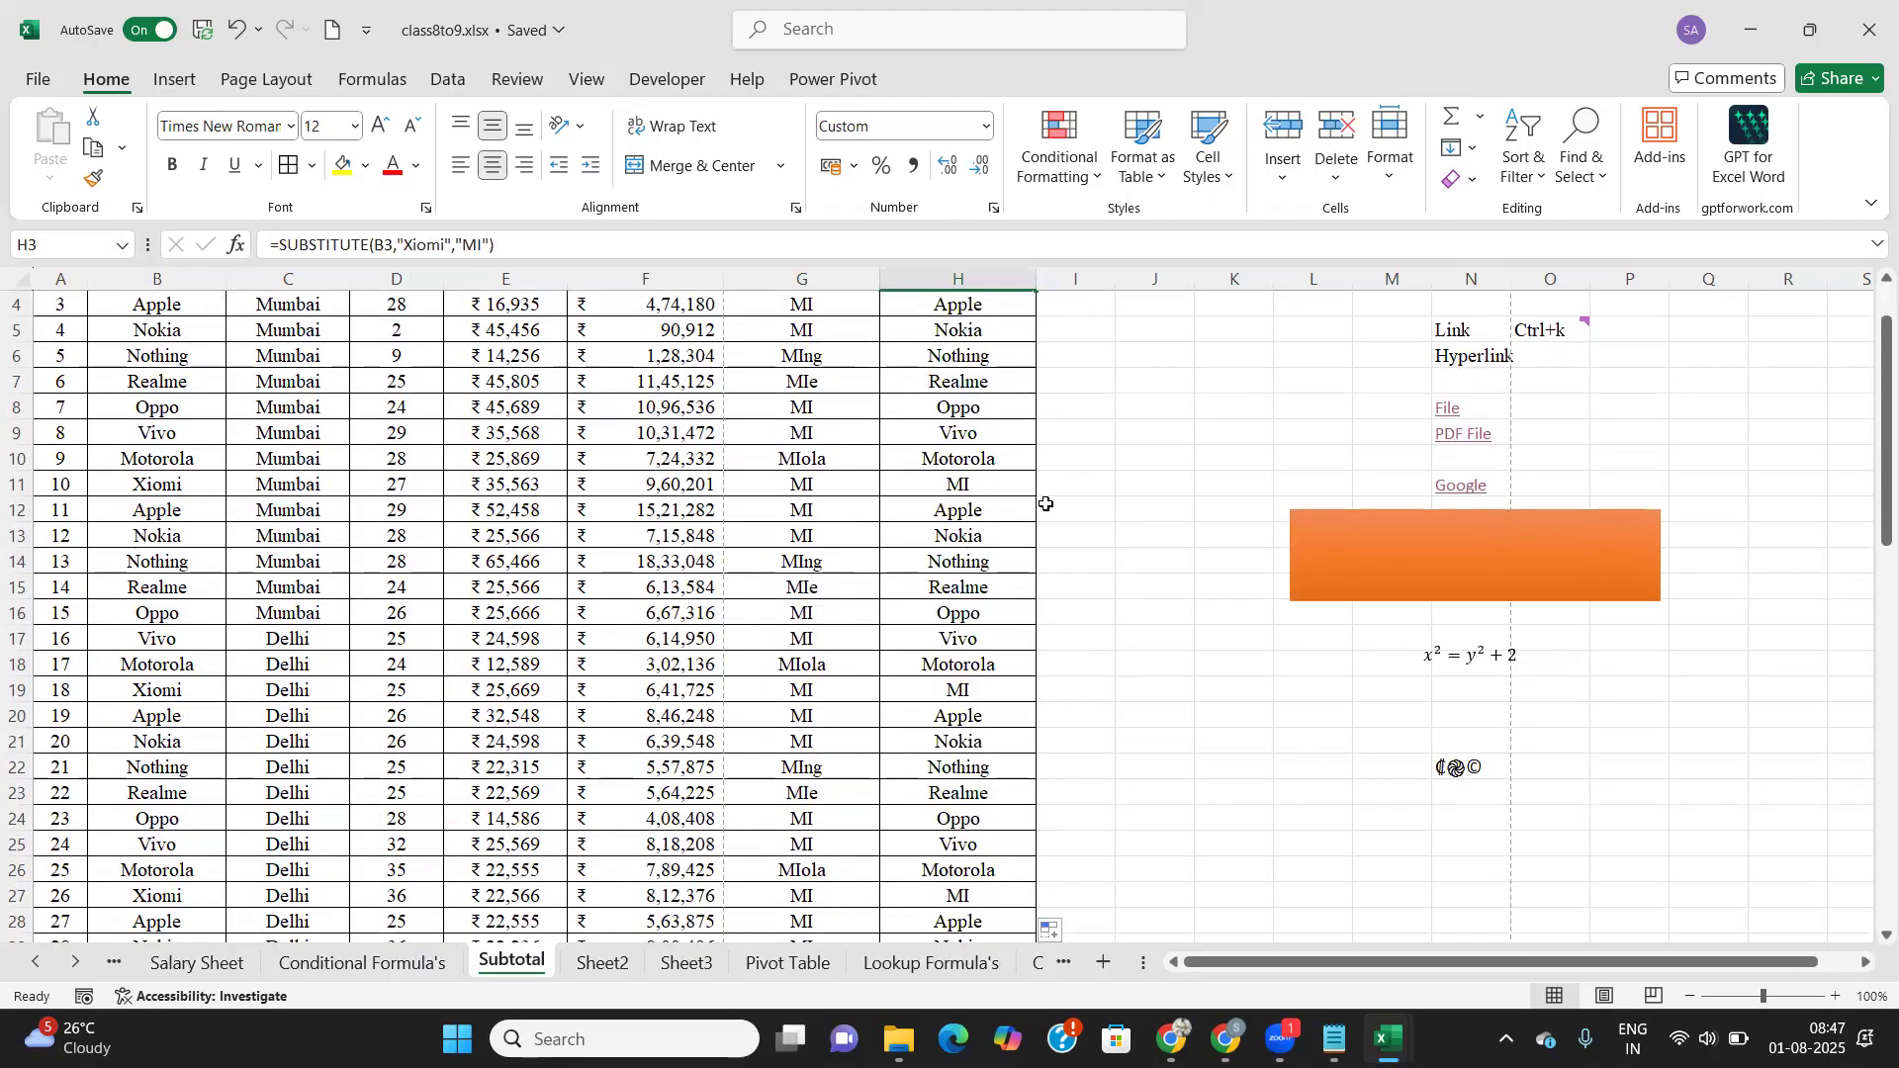
{"action": "scroll", "coordinate": [1219, 554], "scroll_direction": "down", "scroll_amount": 4}
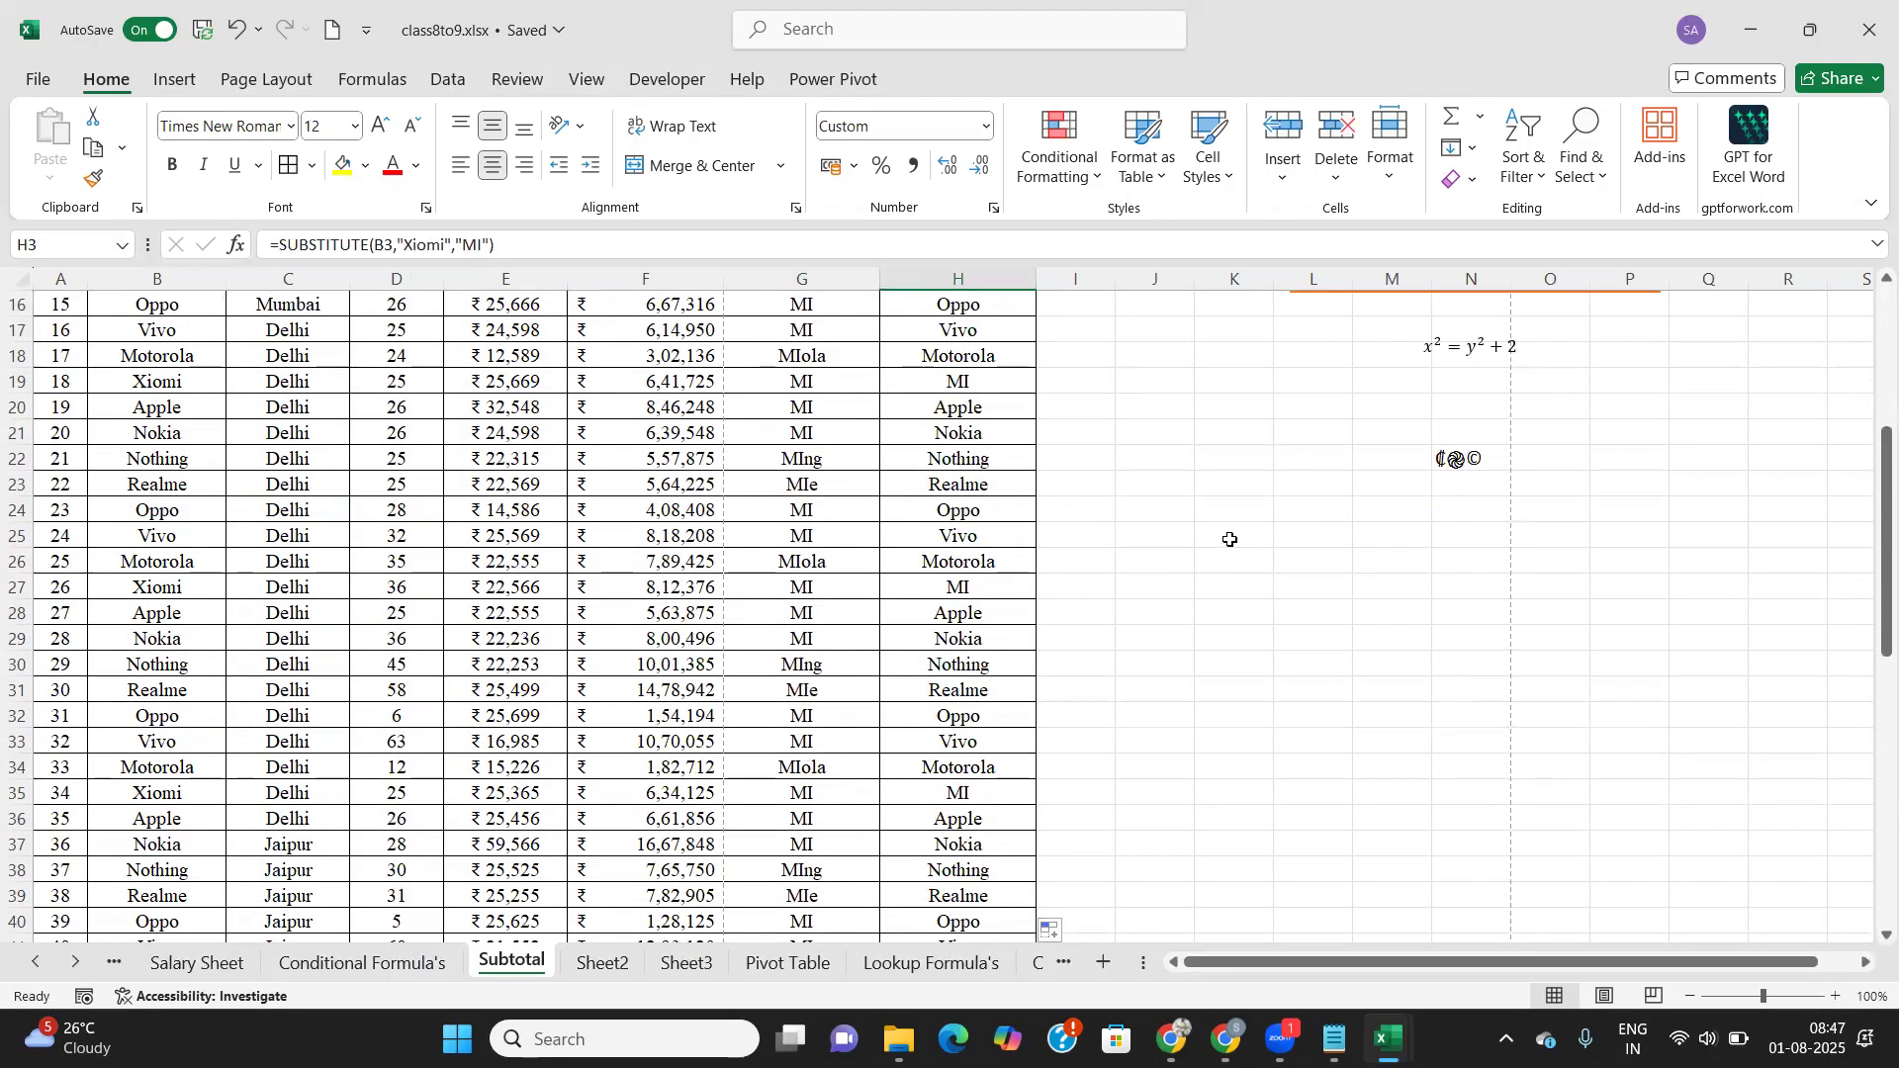
{"action": "left_click", "coordinate": [1229, 537]}
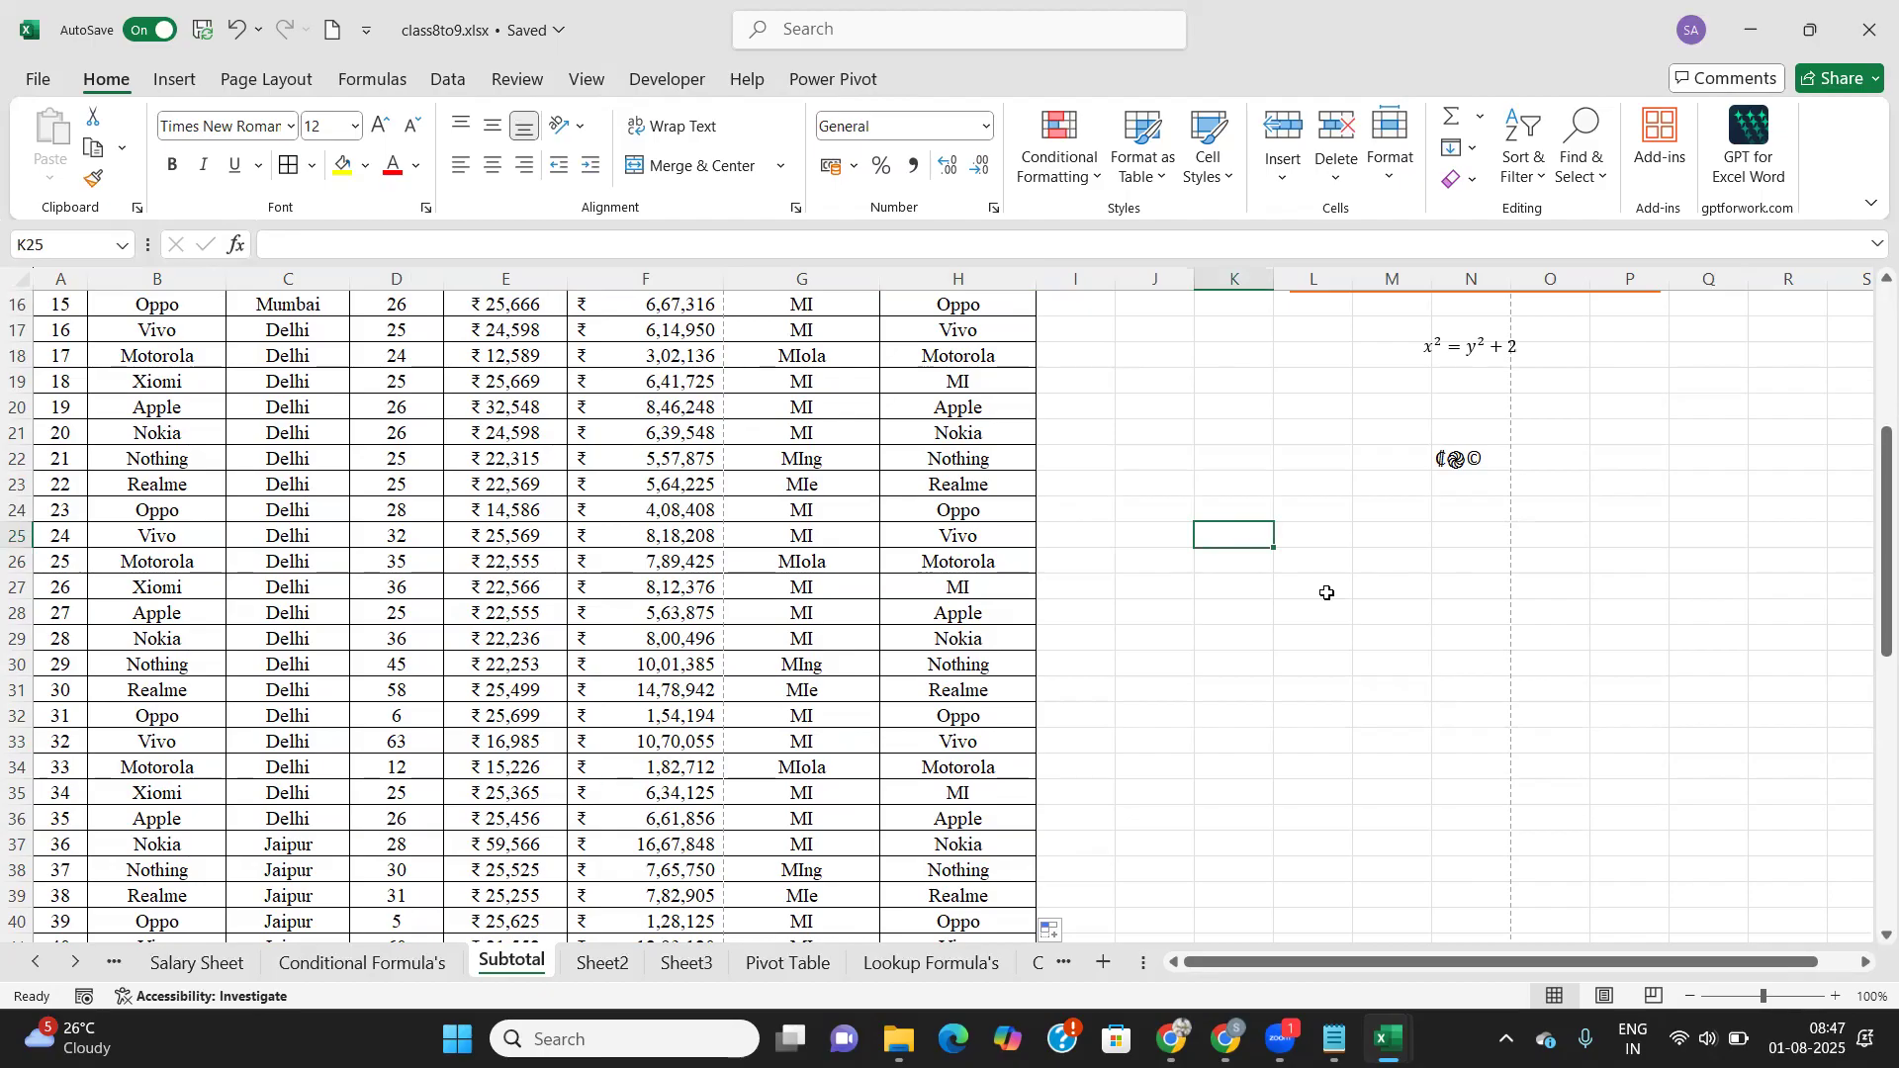
Step: Enter "Excel is mainly use for Data Entry Purpose" in K25 and widen column K to fit the sentence
{"action": "type", "text": "Ex"}
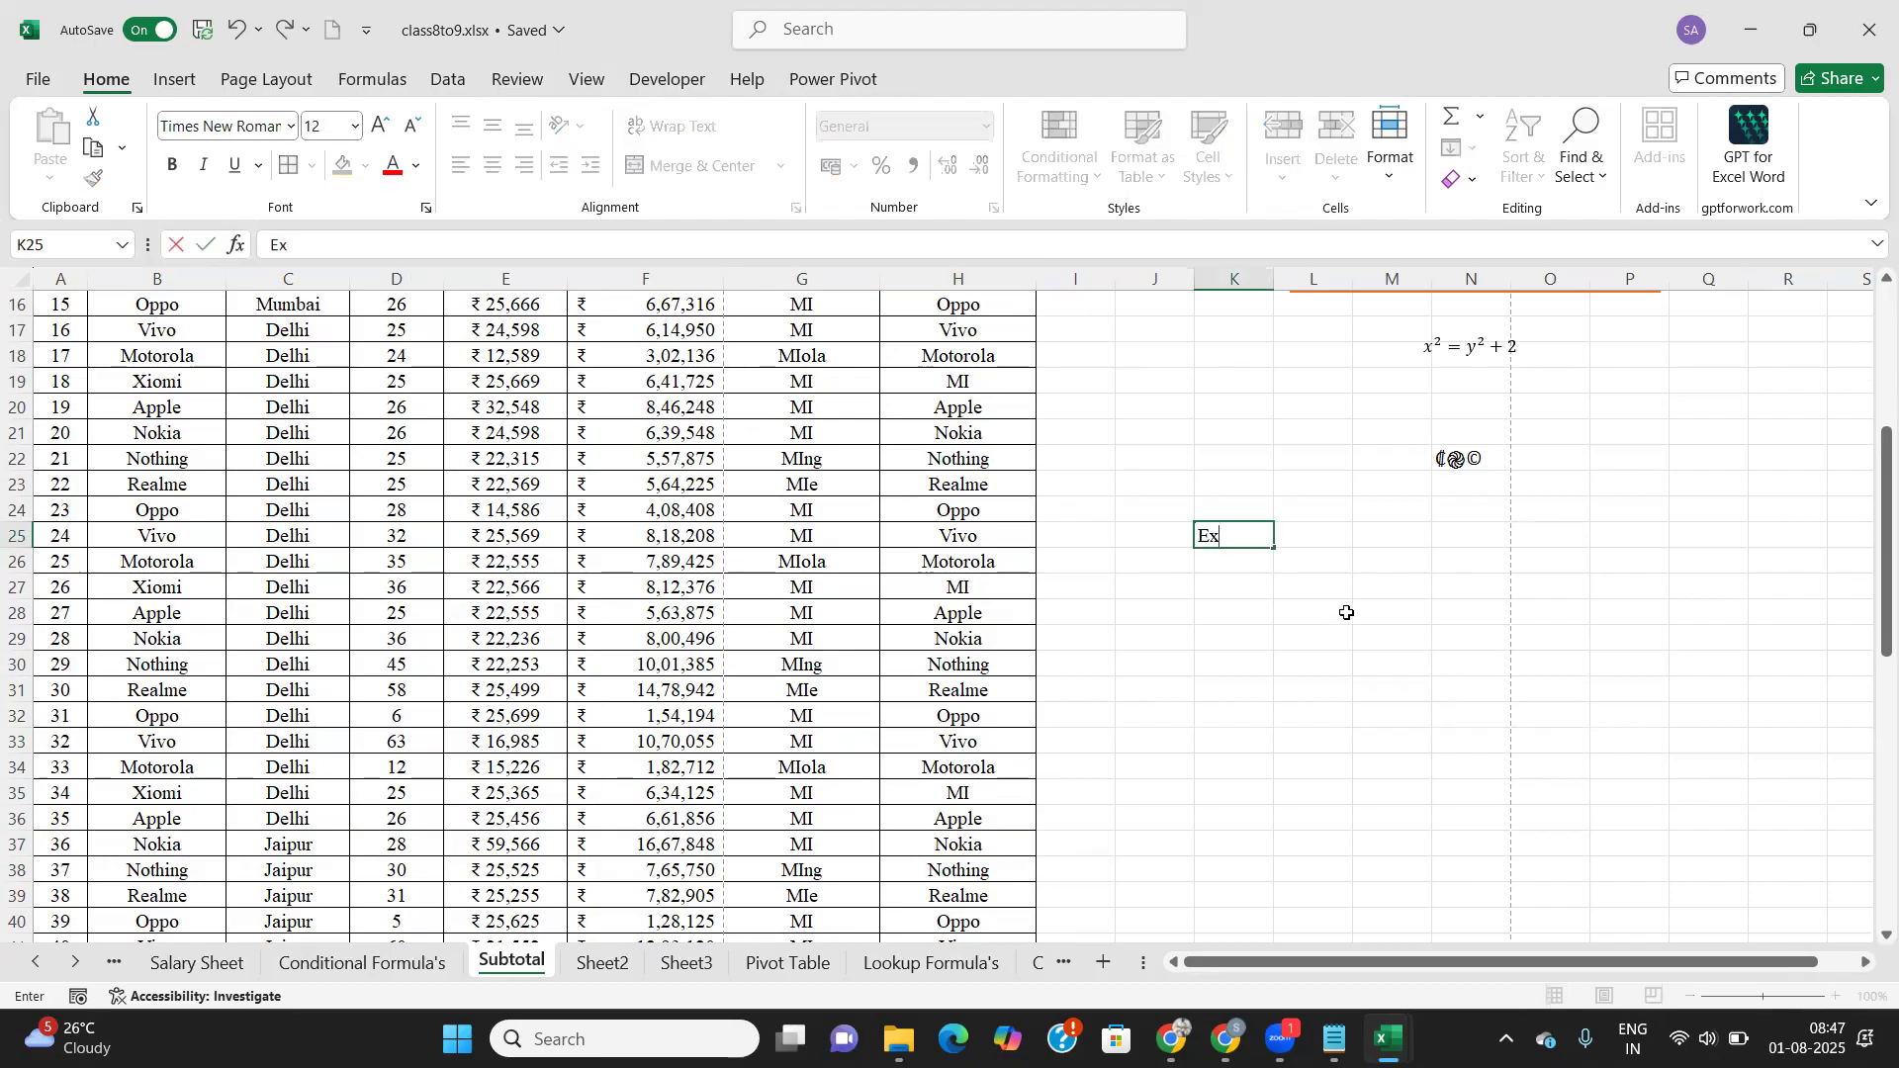
{"action": "type", "text": "cel I am"}
{"action": "key", "text": "BackSpace"}
{"action": "key", "text": "BackSpace"}
{"action": "key", "text": "BackSpace"}
{"action": "key", "text": "BackSpace"}
{"action": "type", "text": "is mainly "}
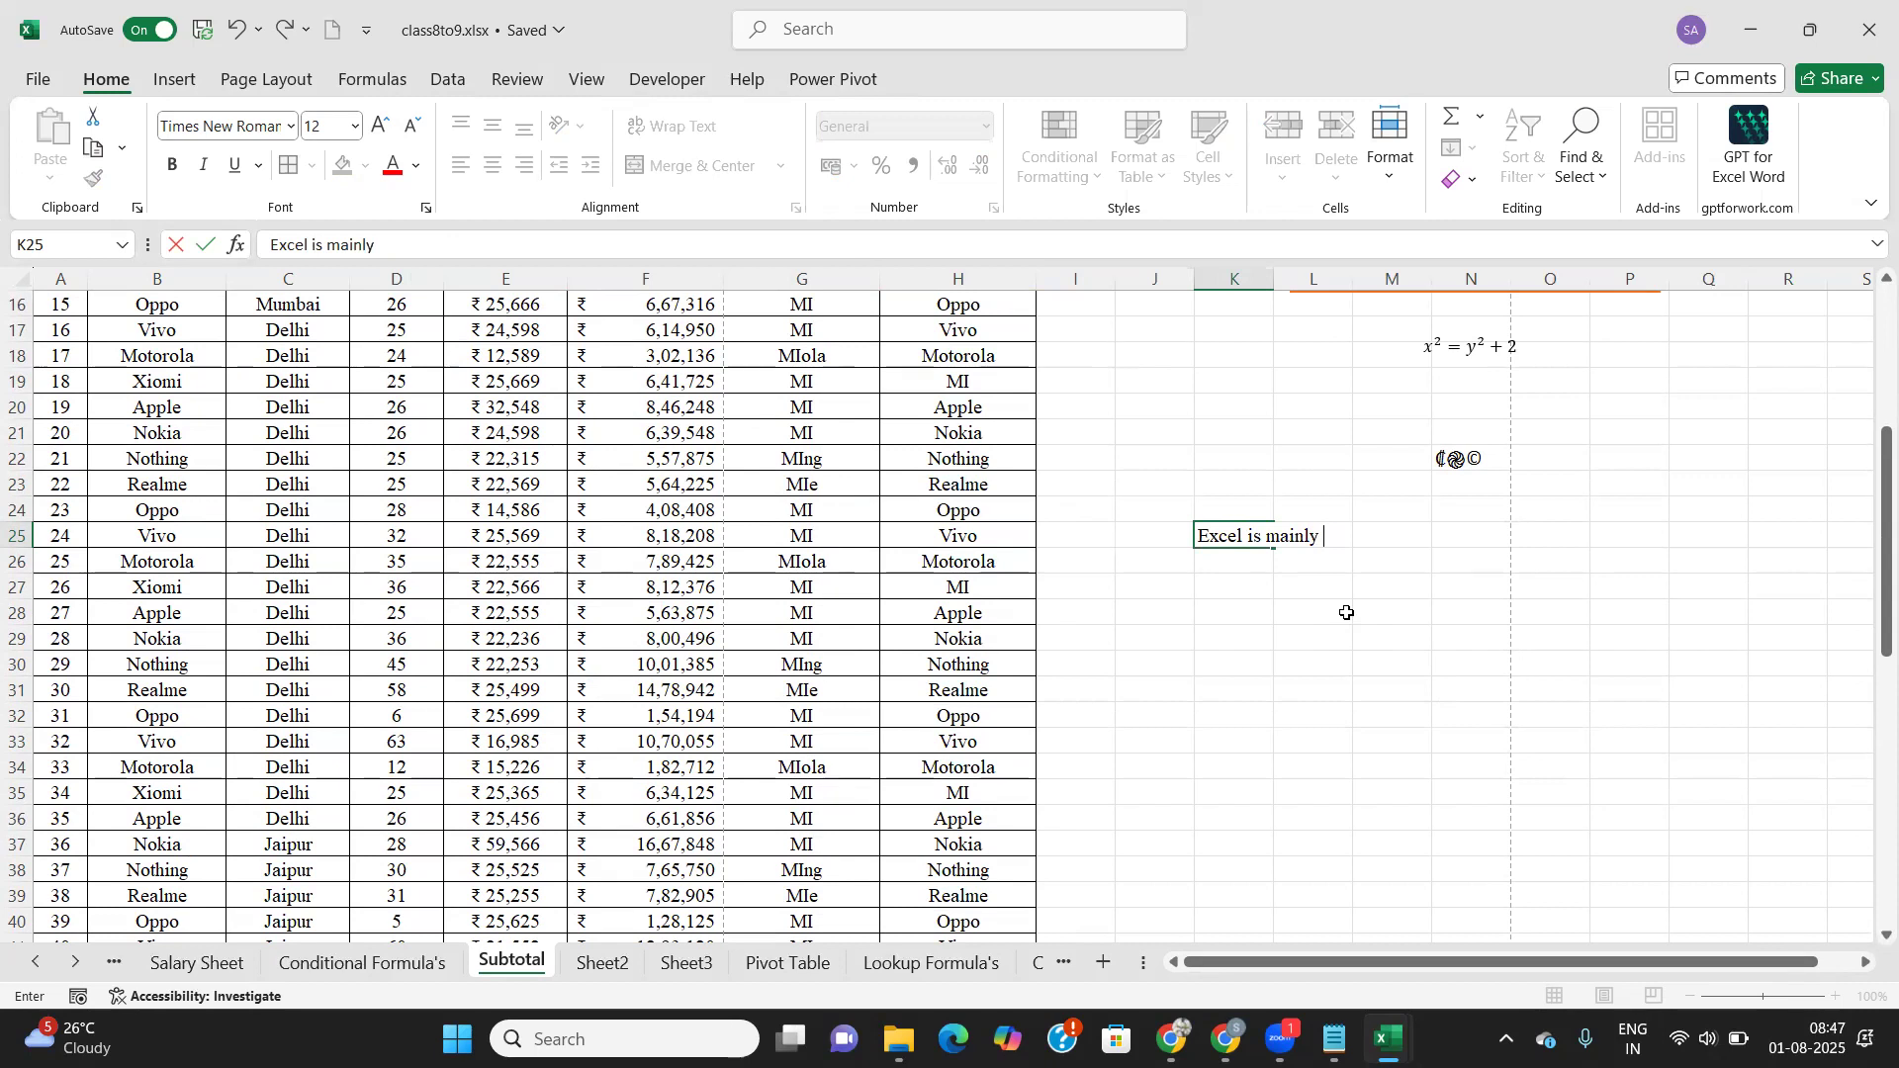
{"action": "type", "text": "use for"}
{"action": "type", "text": "Data Entry "}
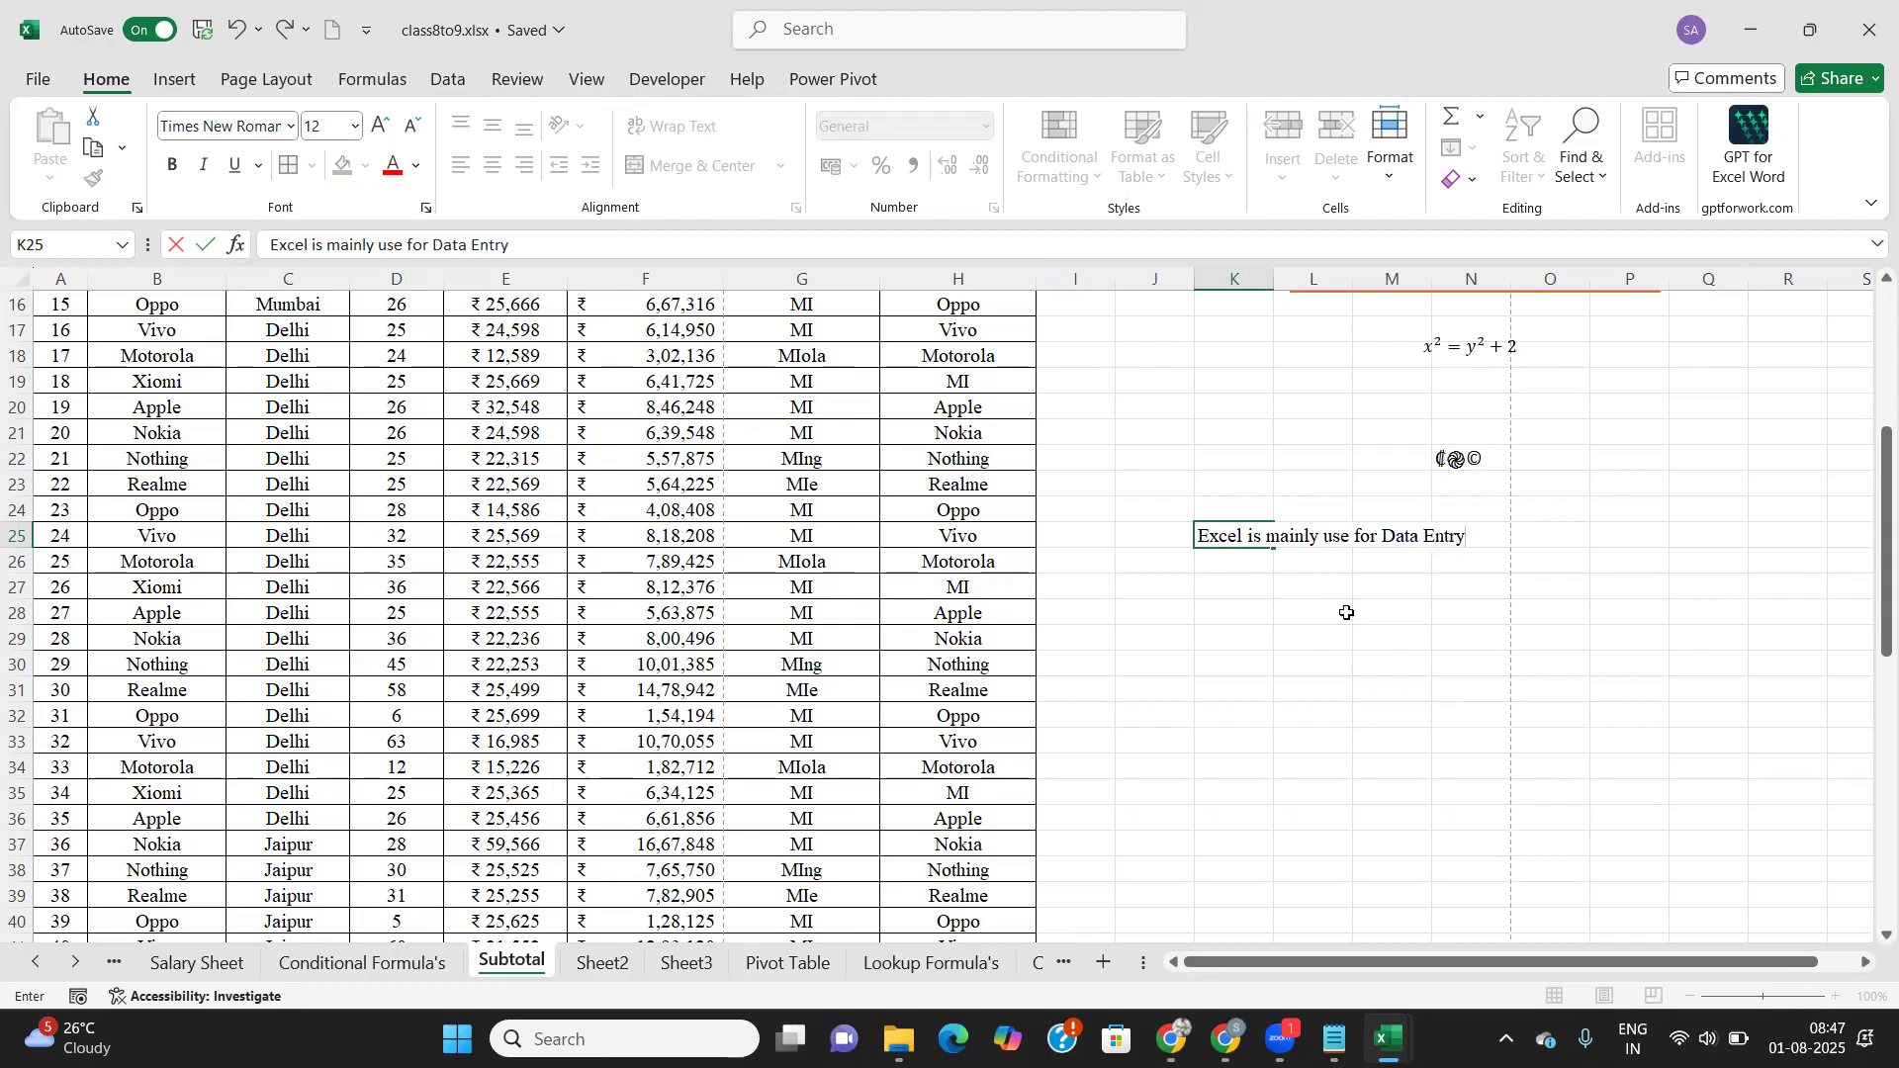
{"action": "type", "text": "Purpose"}
{"action": "key", "text": "Tab"}
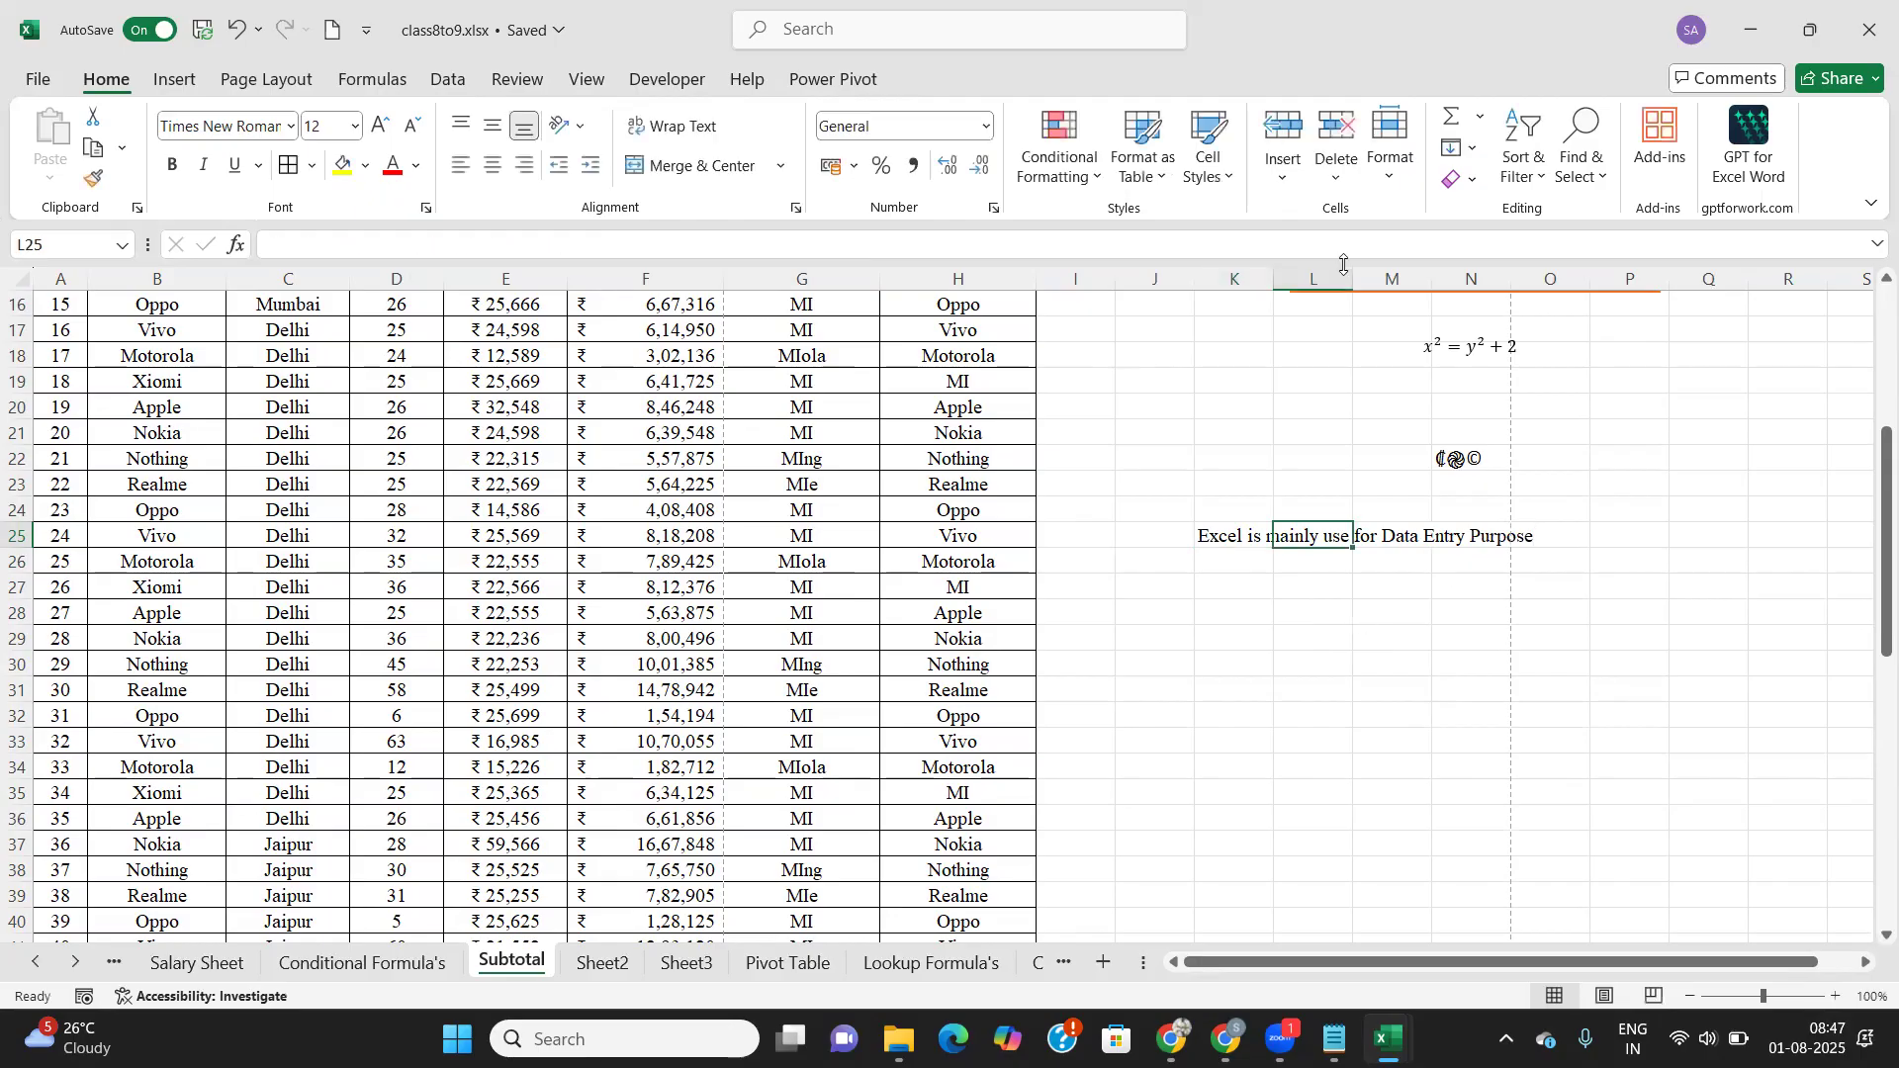
{"action": "double_click", "coordinate": [1273, 280]}
{"action": "left_click", "coordinate": [1439, 558]}
Step: Fill the K25 sentence down into K26 and change its word "is" to "for"
{"action": "left_click", "coordinate": [1404, 537]}
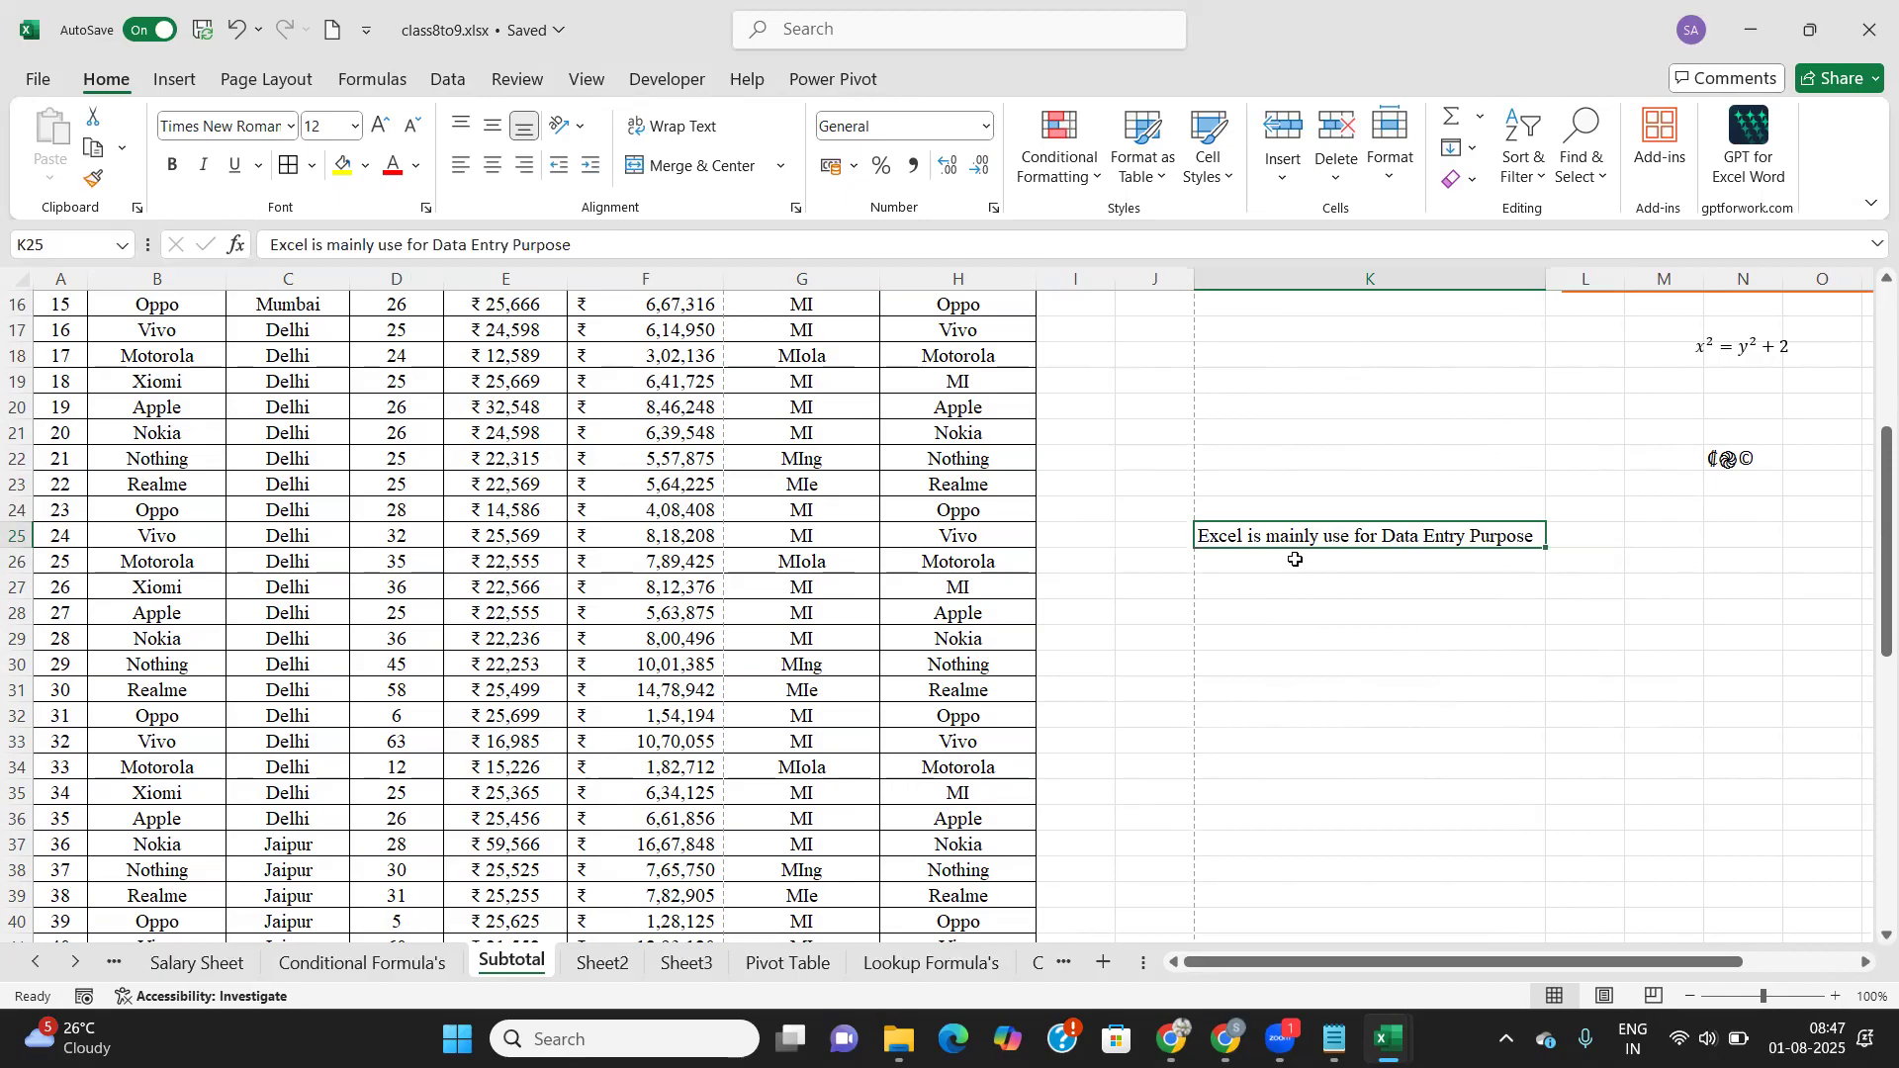
{"action": "left_click_drag", "start_coordinate": [1546, 547], "coordinate": [1548, 578]}
{"action": "left_click", "coordinate": [1210, 571]}
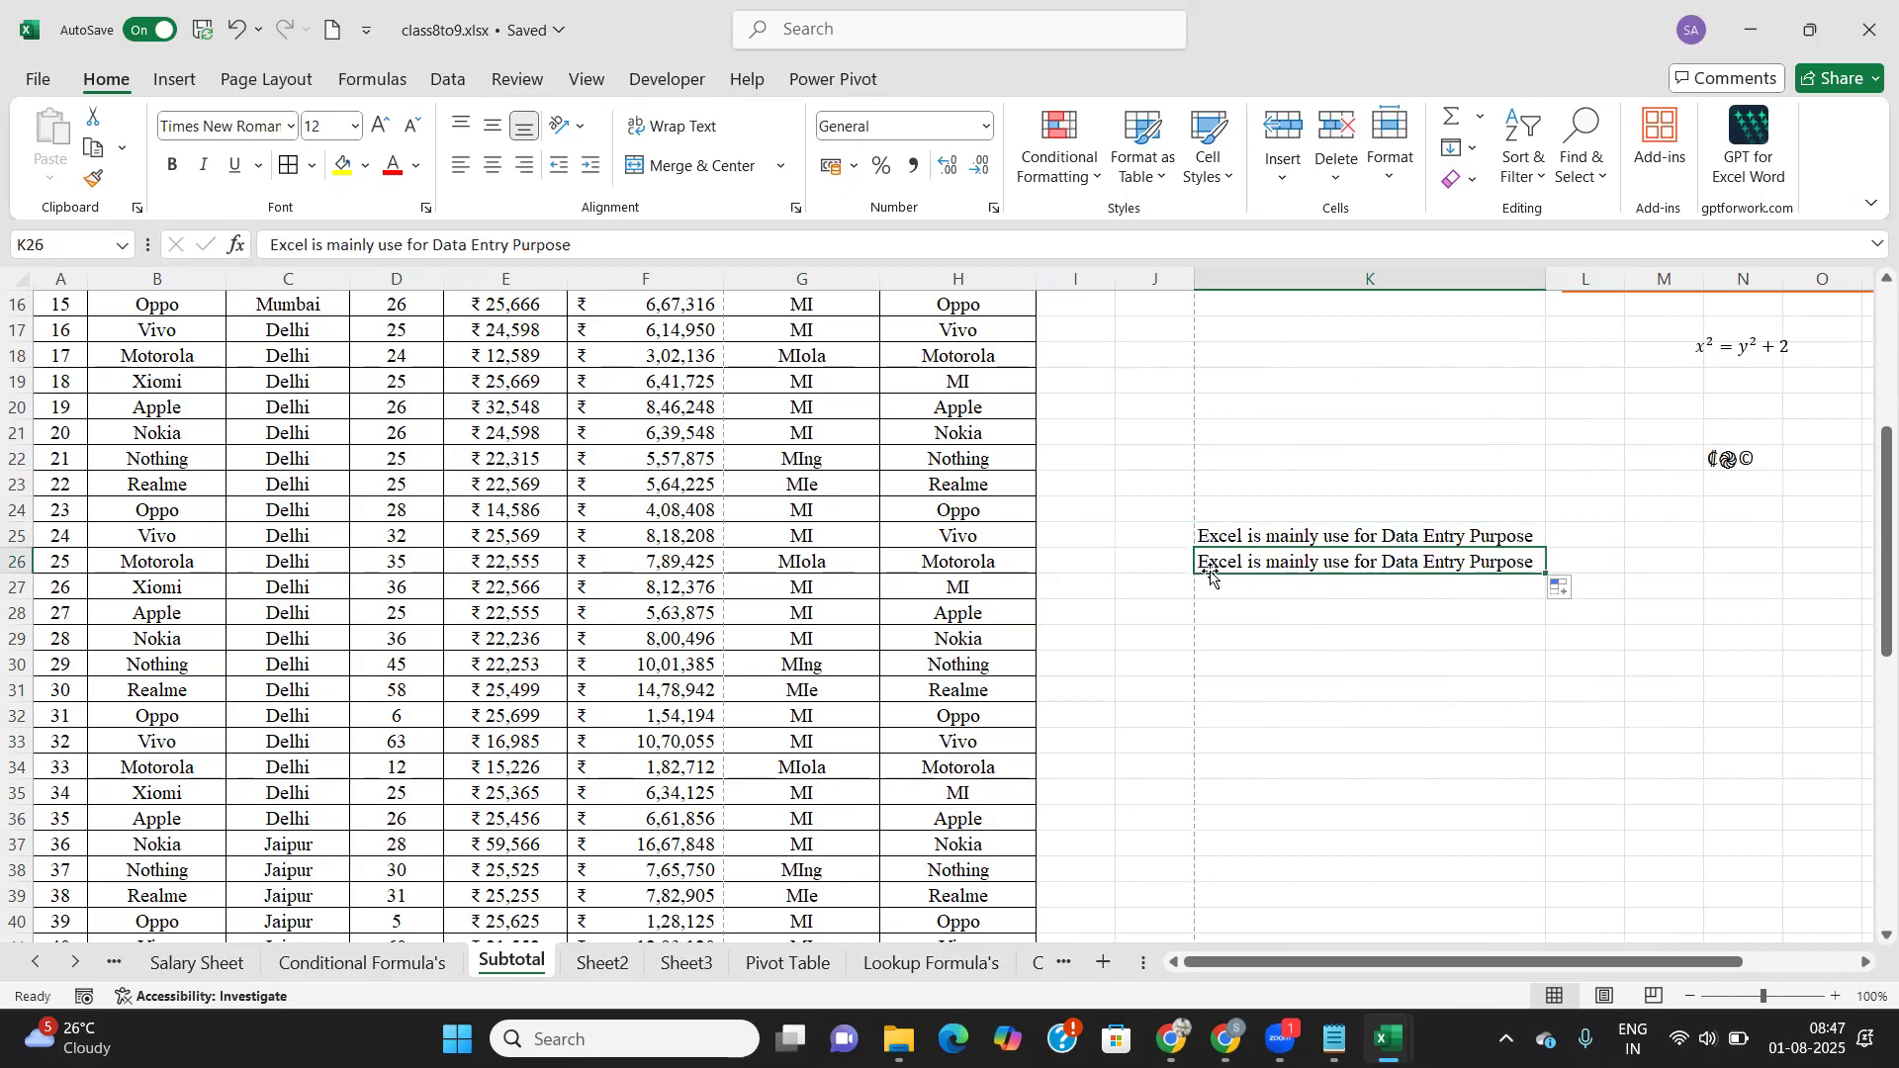
{"action": "double_click", "coordinate": [1264, 576]}
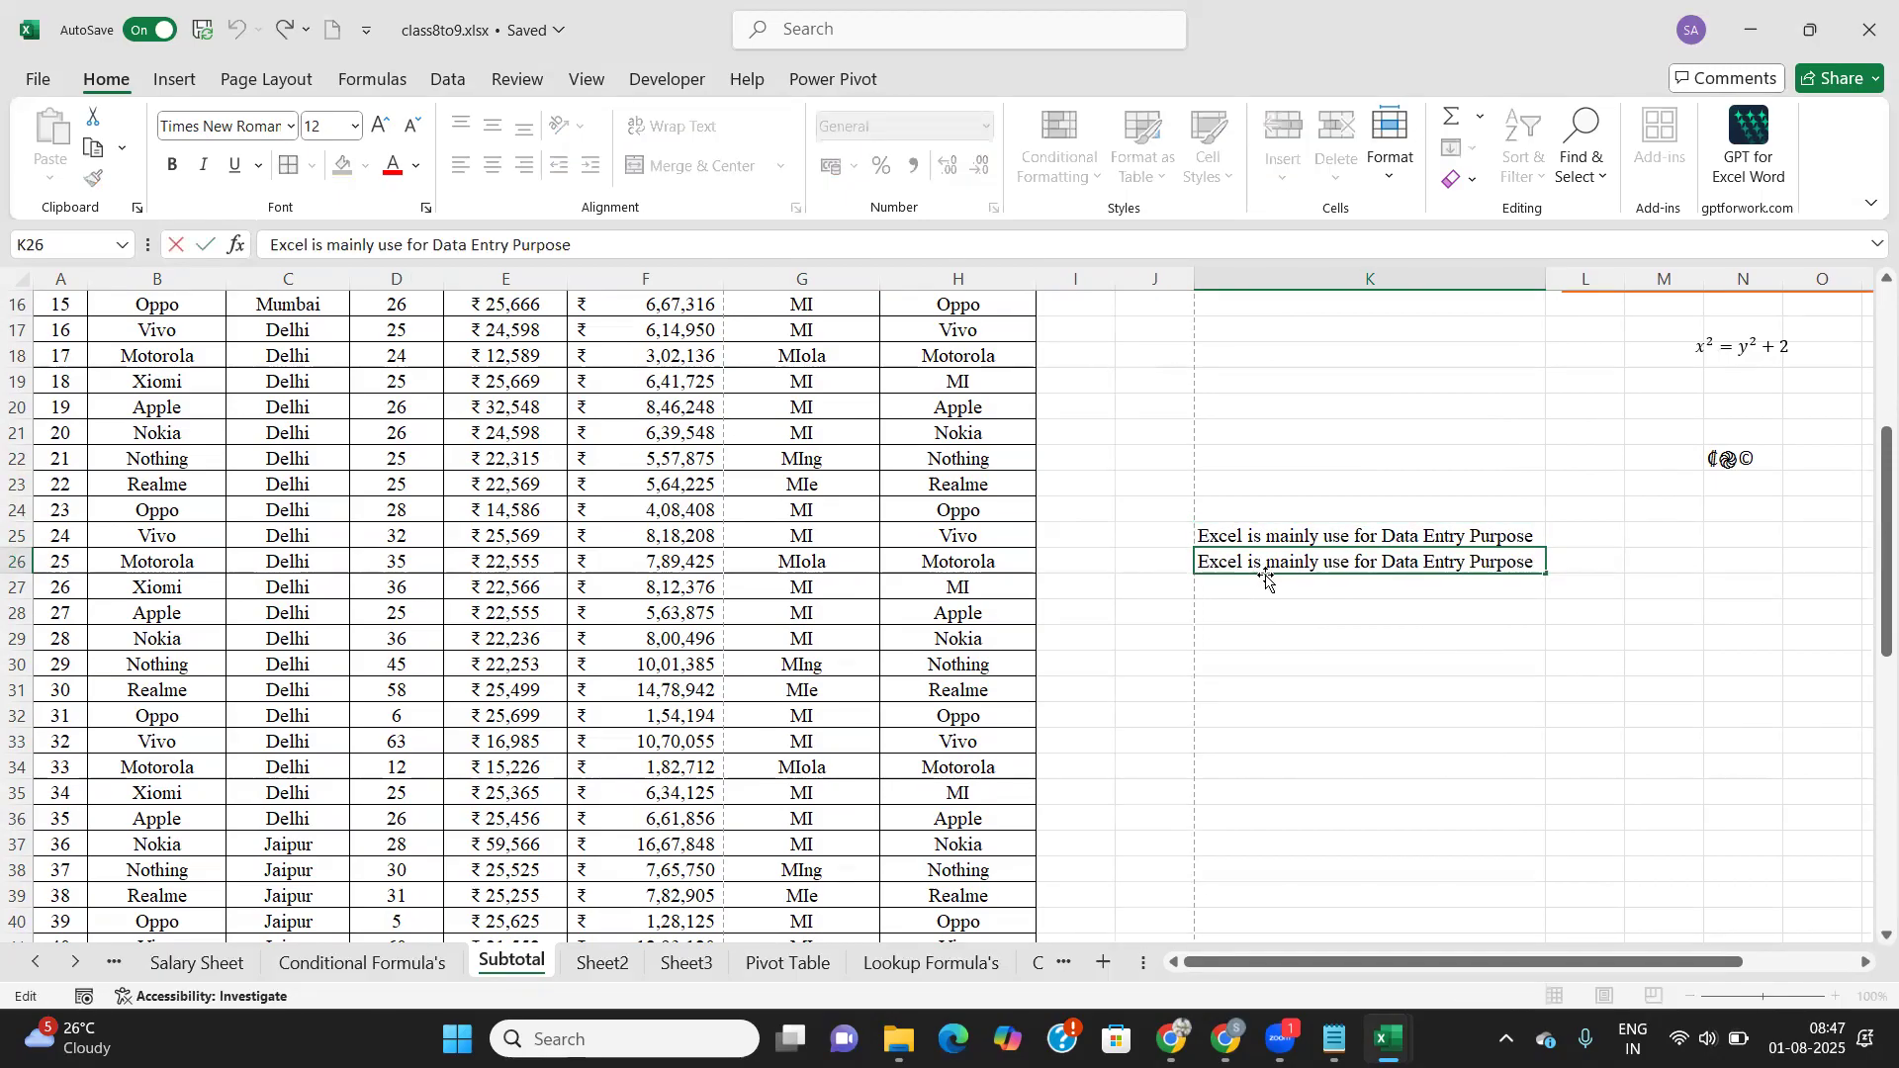
{"action": "key", "text": "BackSpace"}
{"action": "key", "text": "BackSpace"}
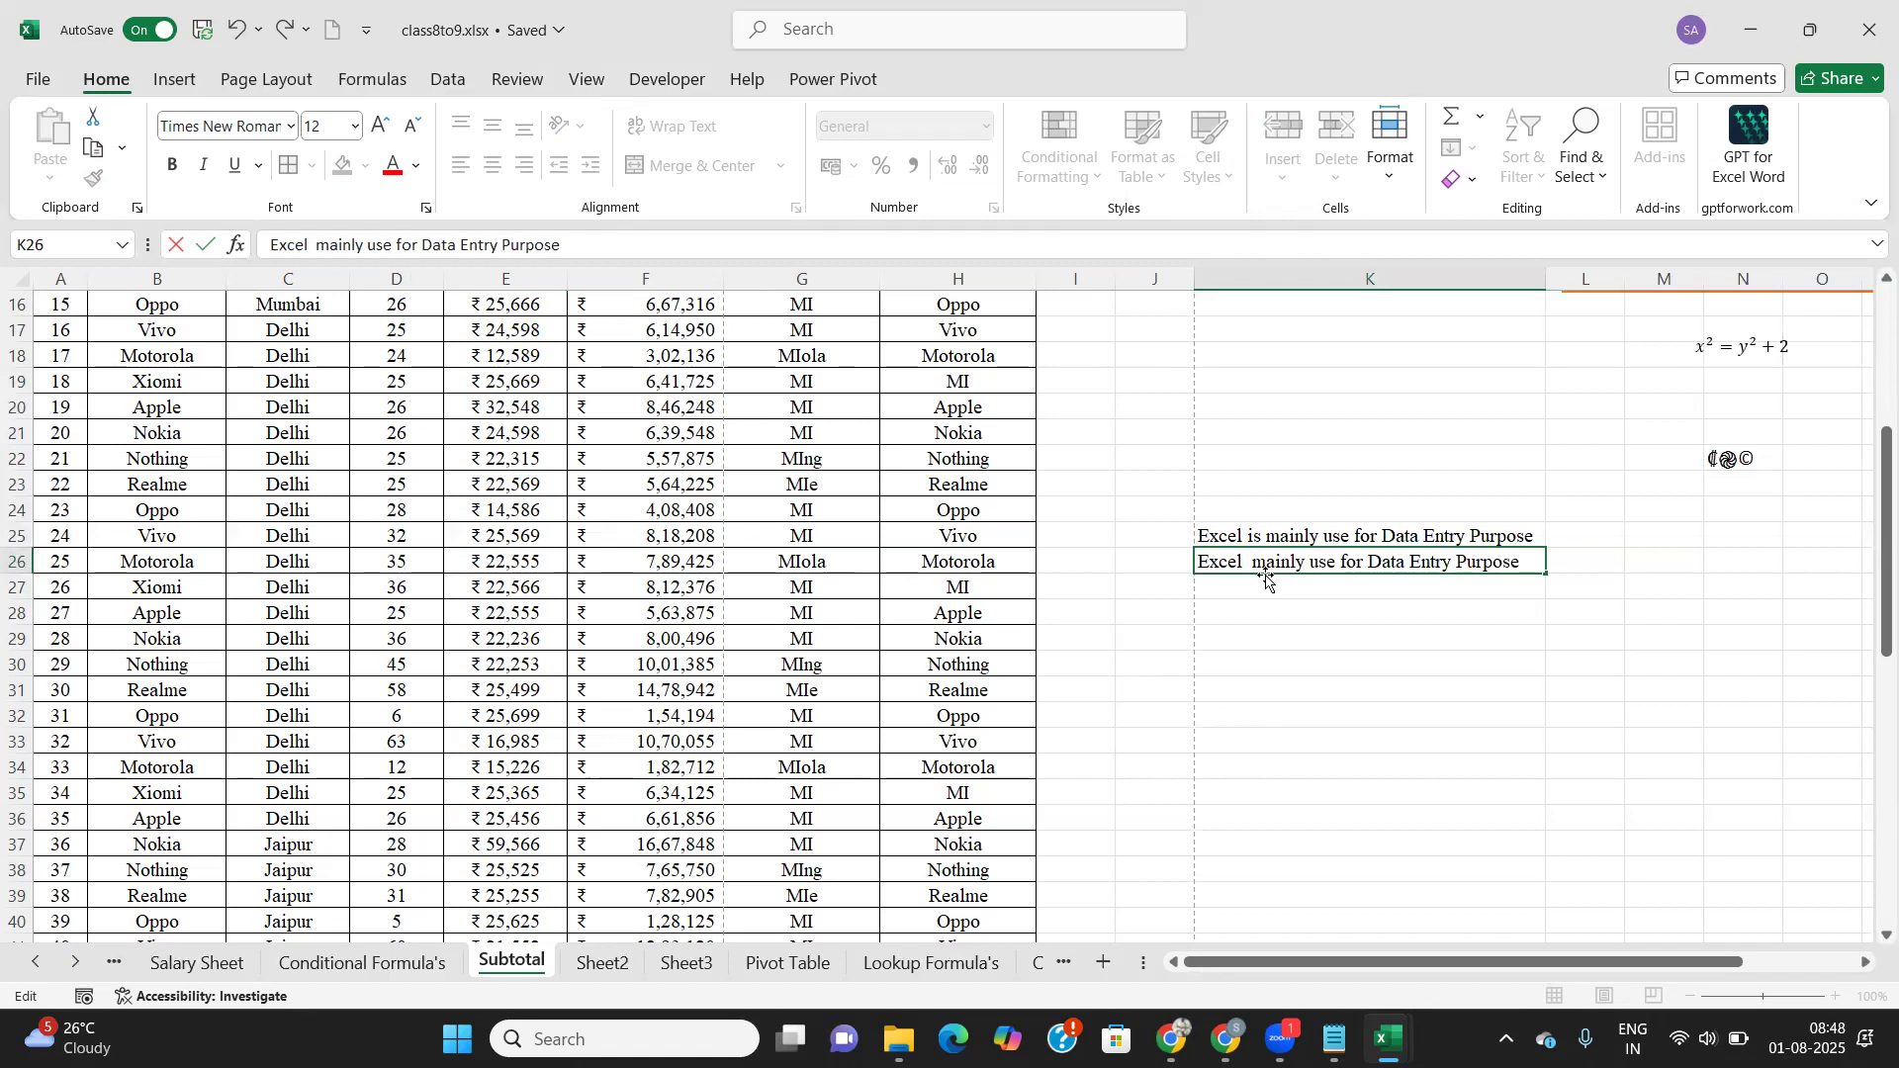
{"action": "type", "text": "for"}
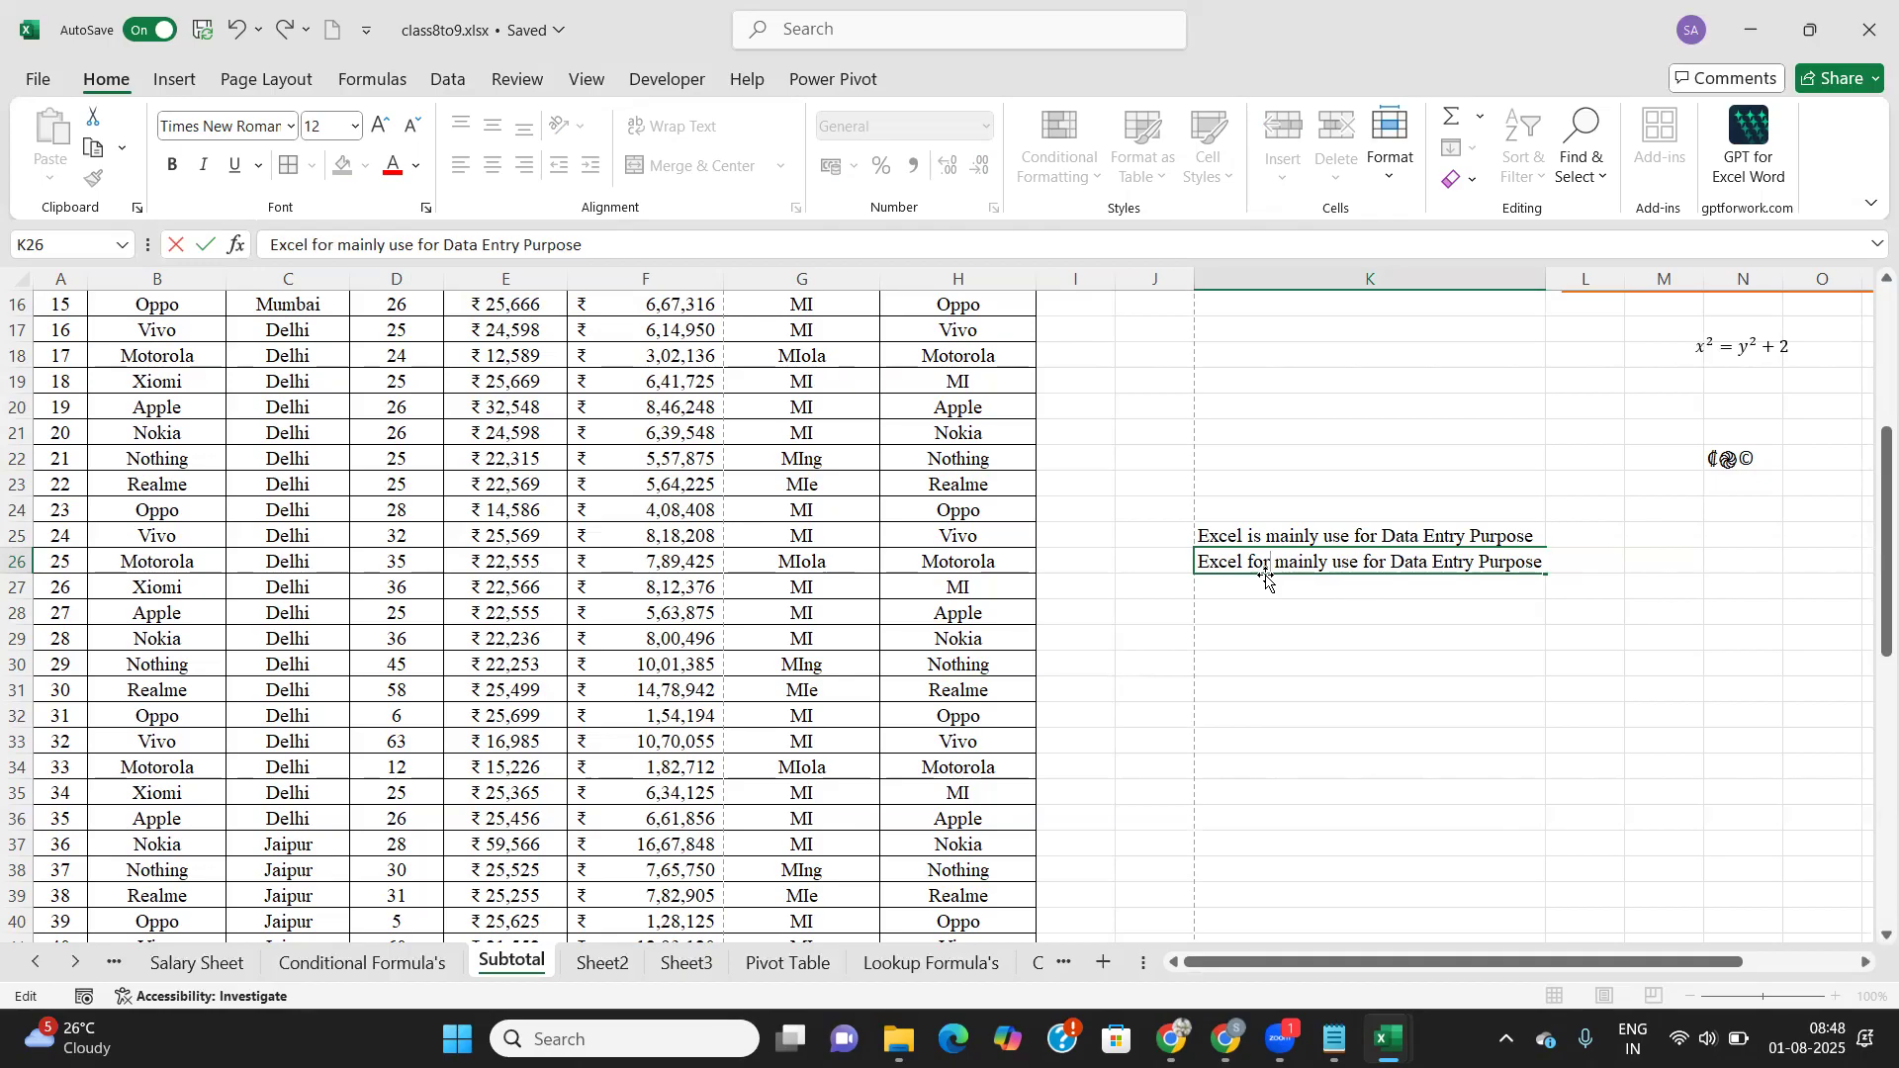
{"action": "key", "text": "Return"}
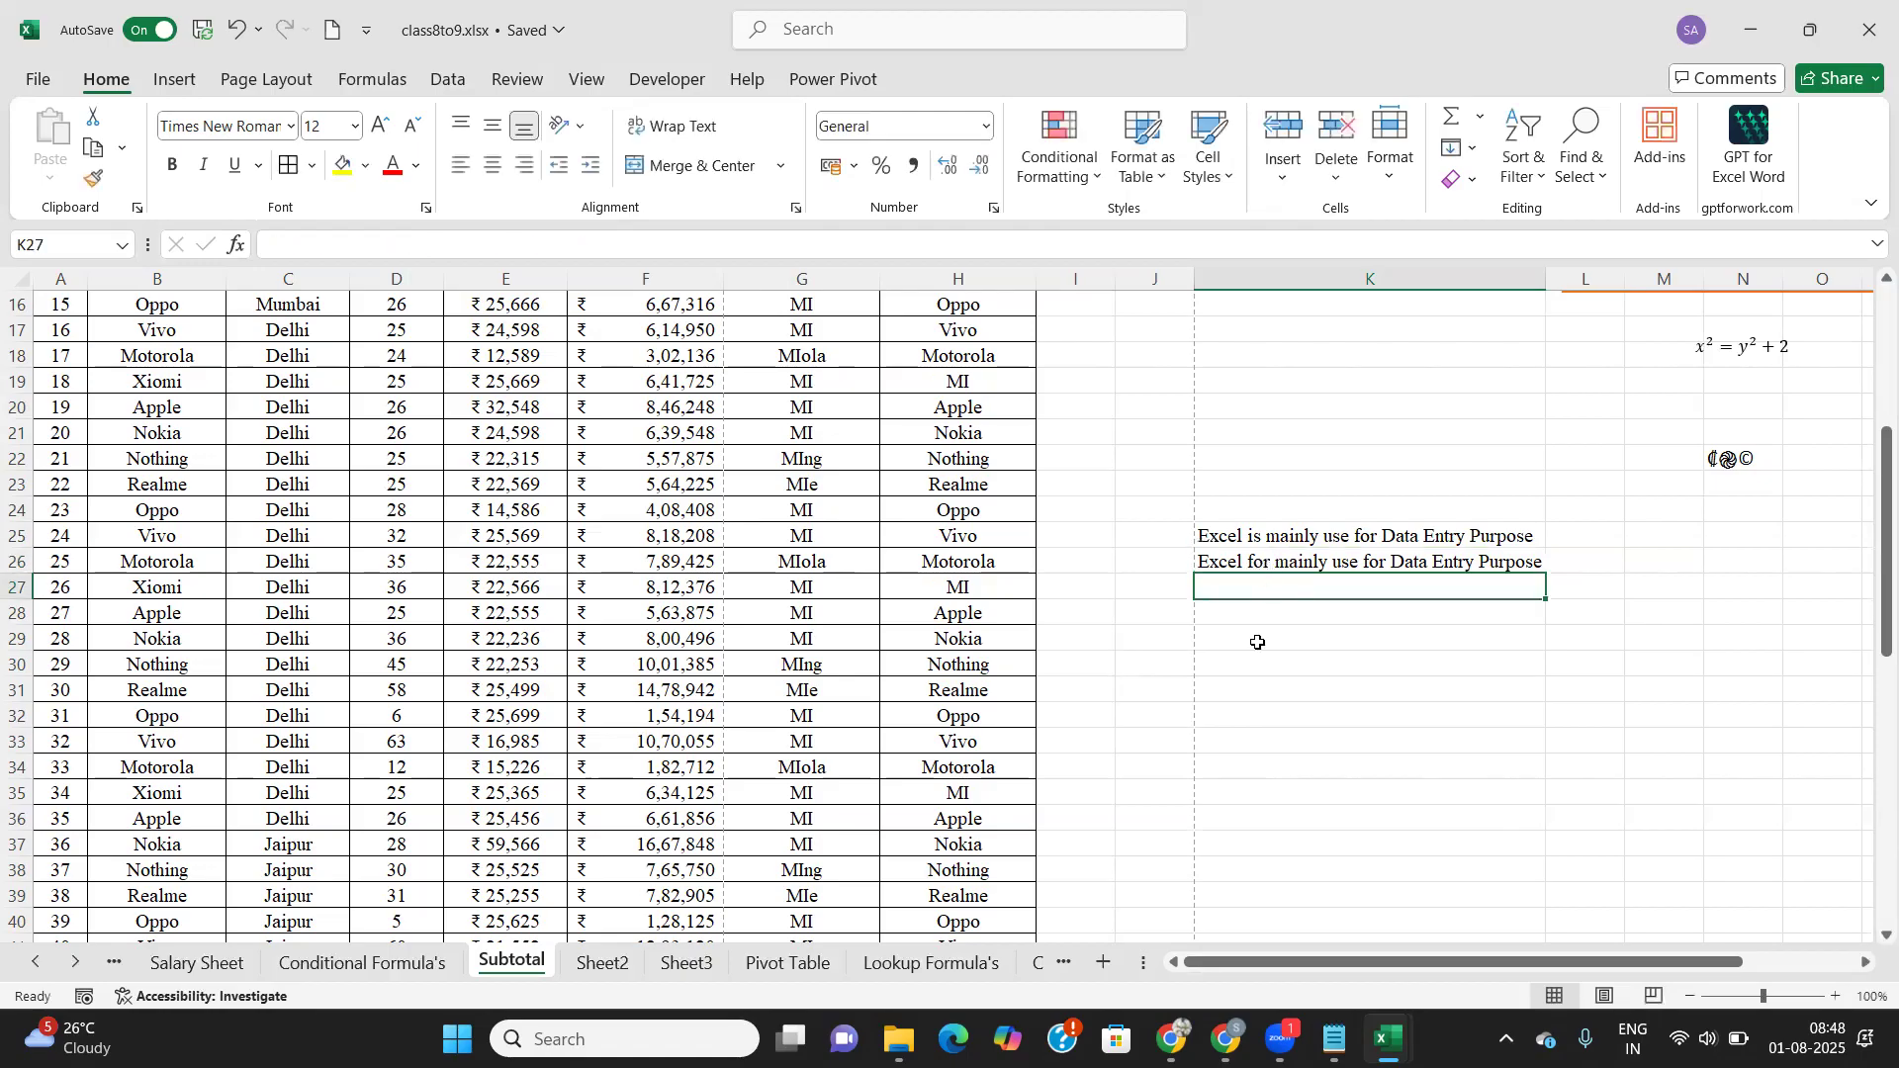
Step: Change the first "for" in the K26 sentence to "are"
{"action": "left_click", "coordinate": [1263, 614]}
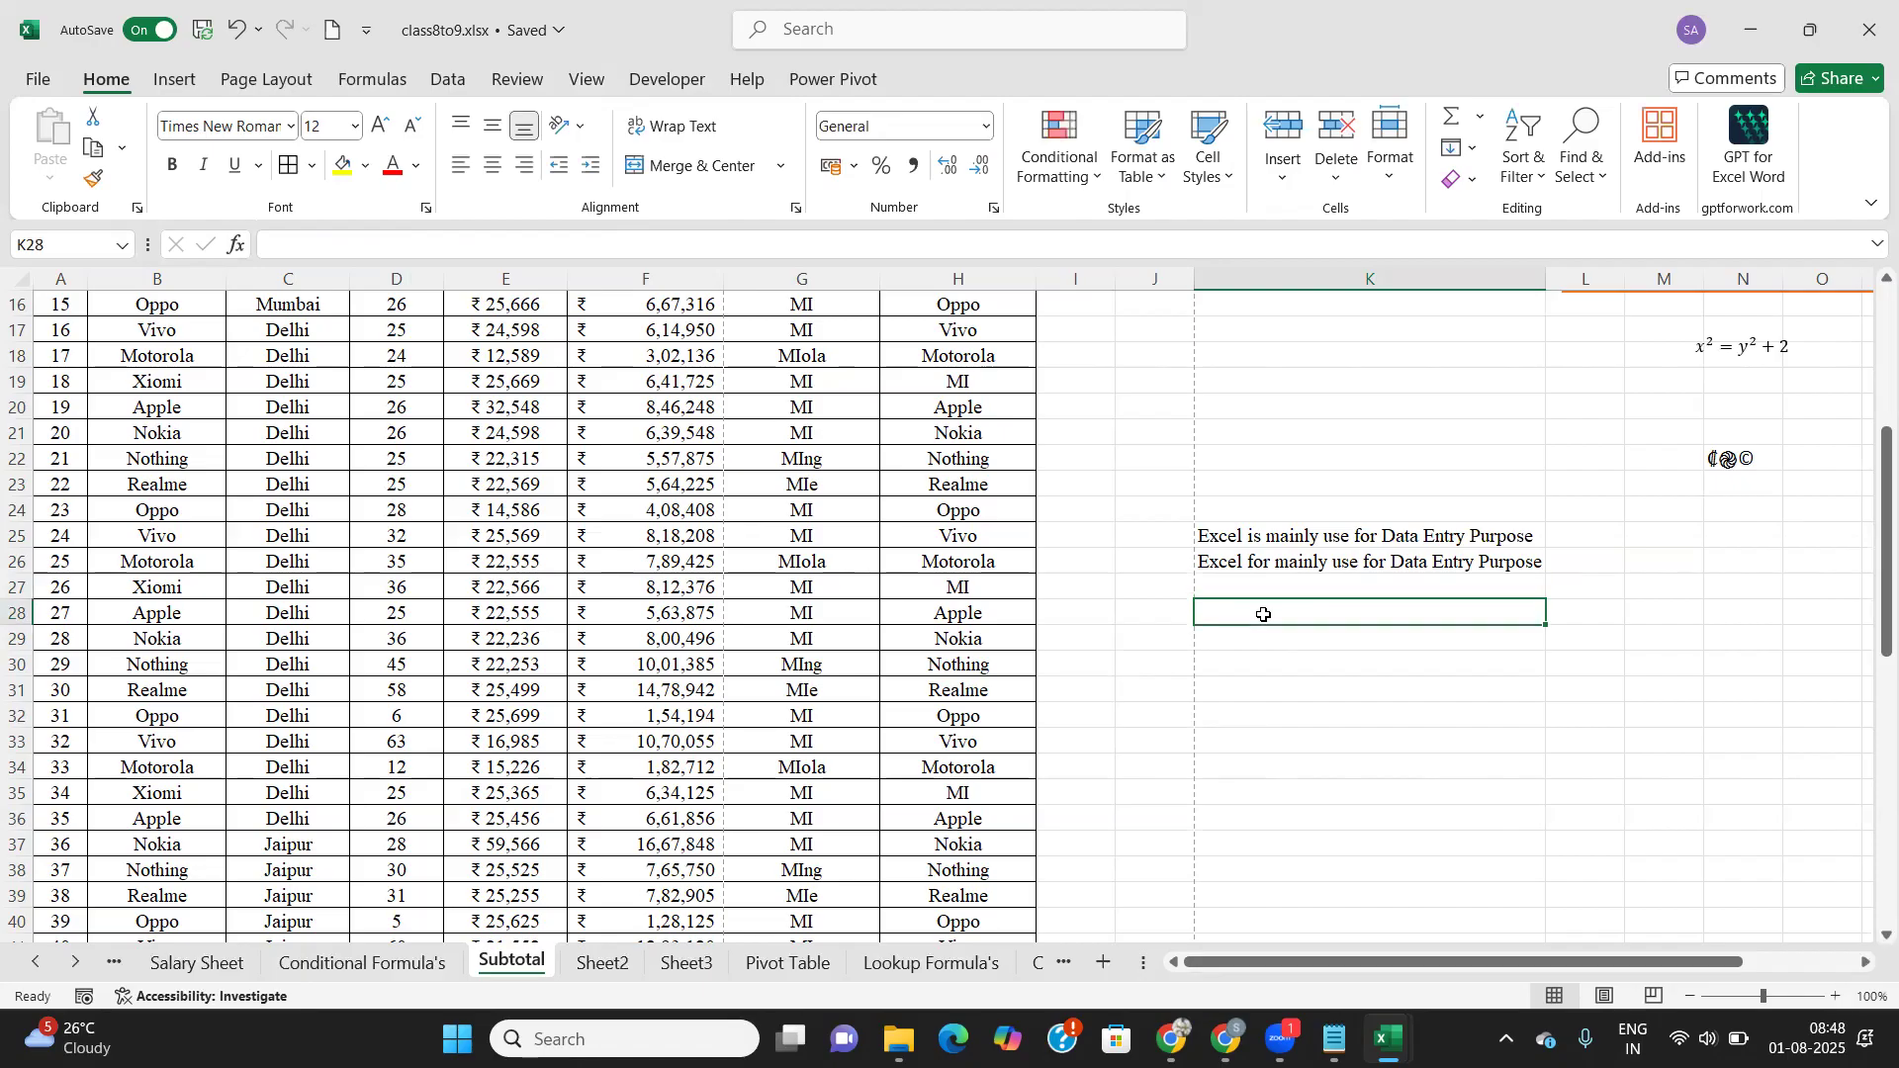
{"action": "left_click", "coordinate": [1265, 562]}
{"action": "double_click", "coordinate": [1267, 564]}
{"action": "key", "text": "BackSpace"}
{"action": "key", "text": "BackSpace"}
{"action": "key", "text": "BackSpace"}
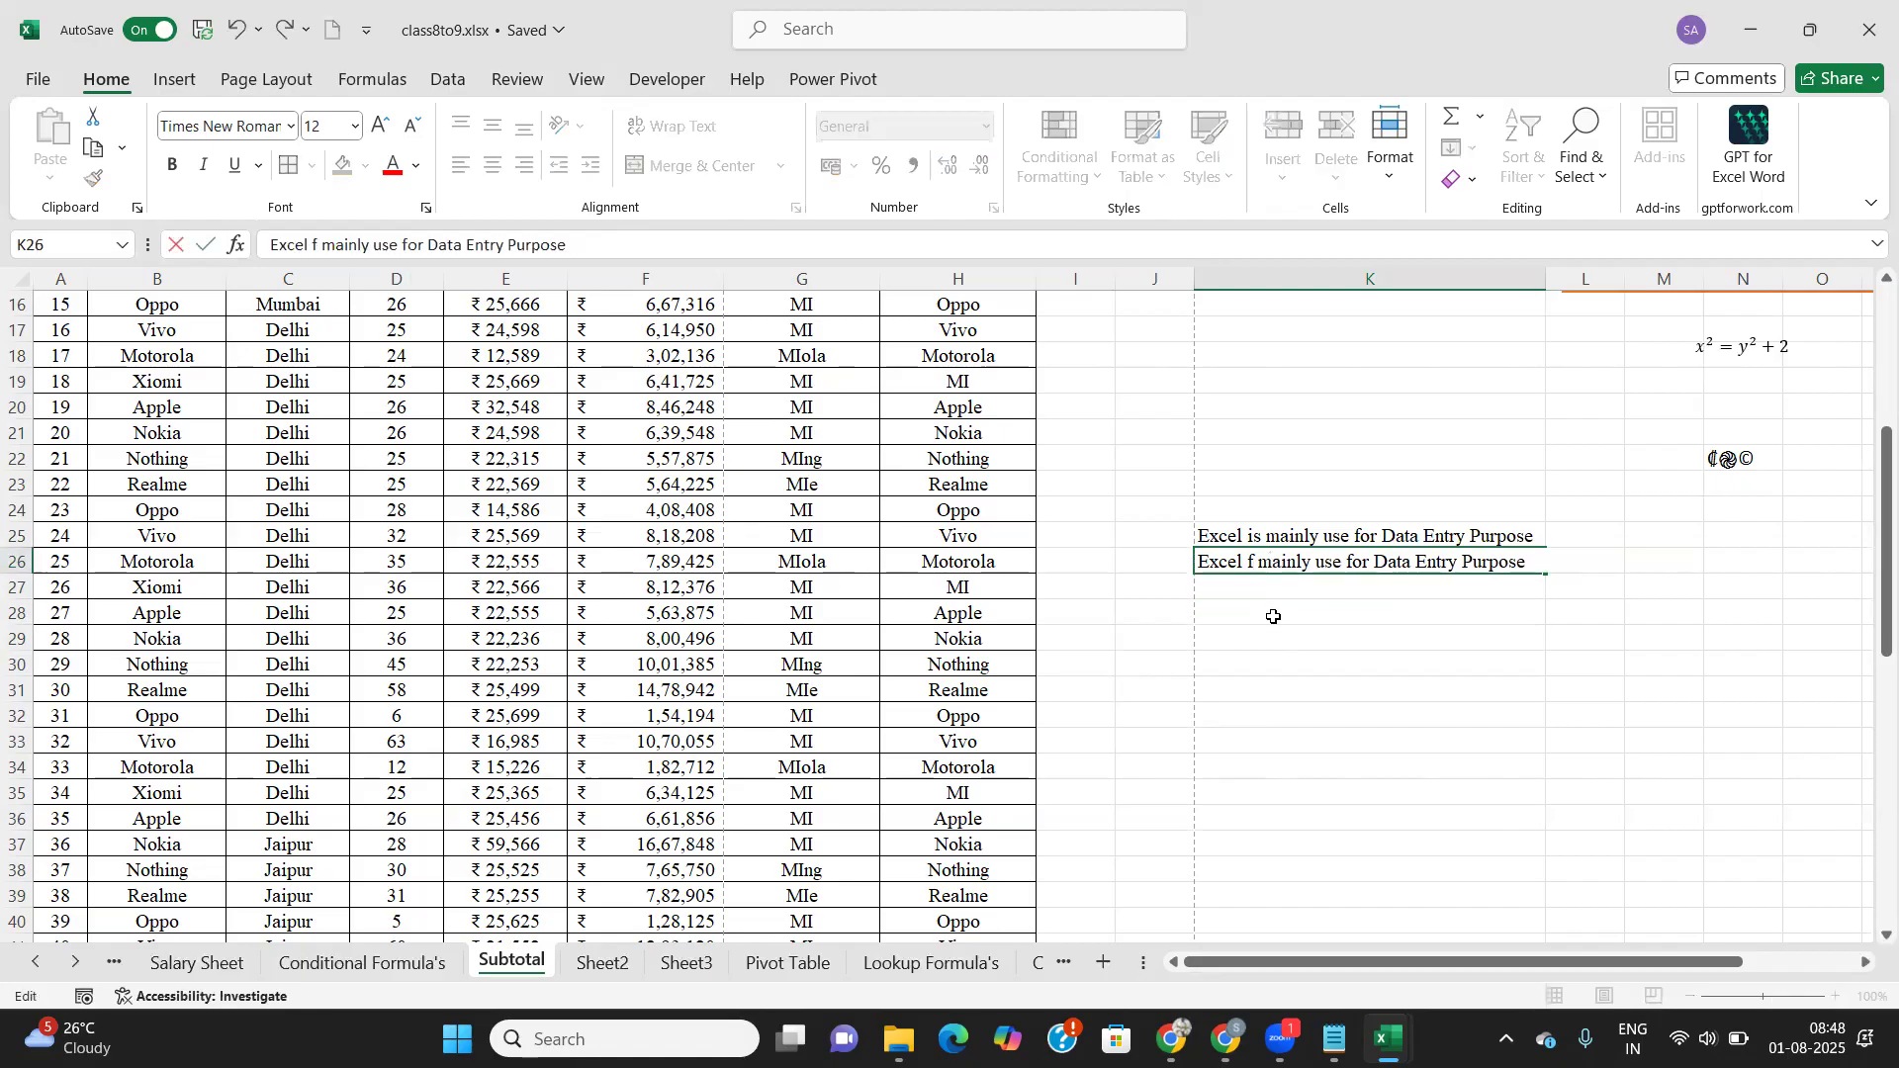
{"action": "type", "text": "are"}
{"action": "left_click", "coordinate": [1272, 616]}
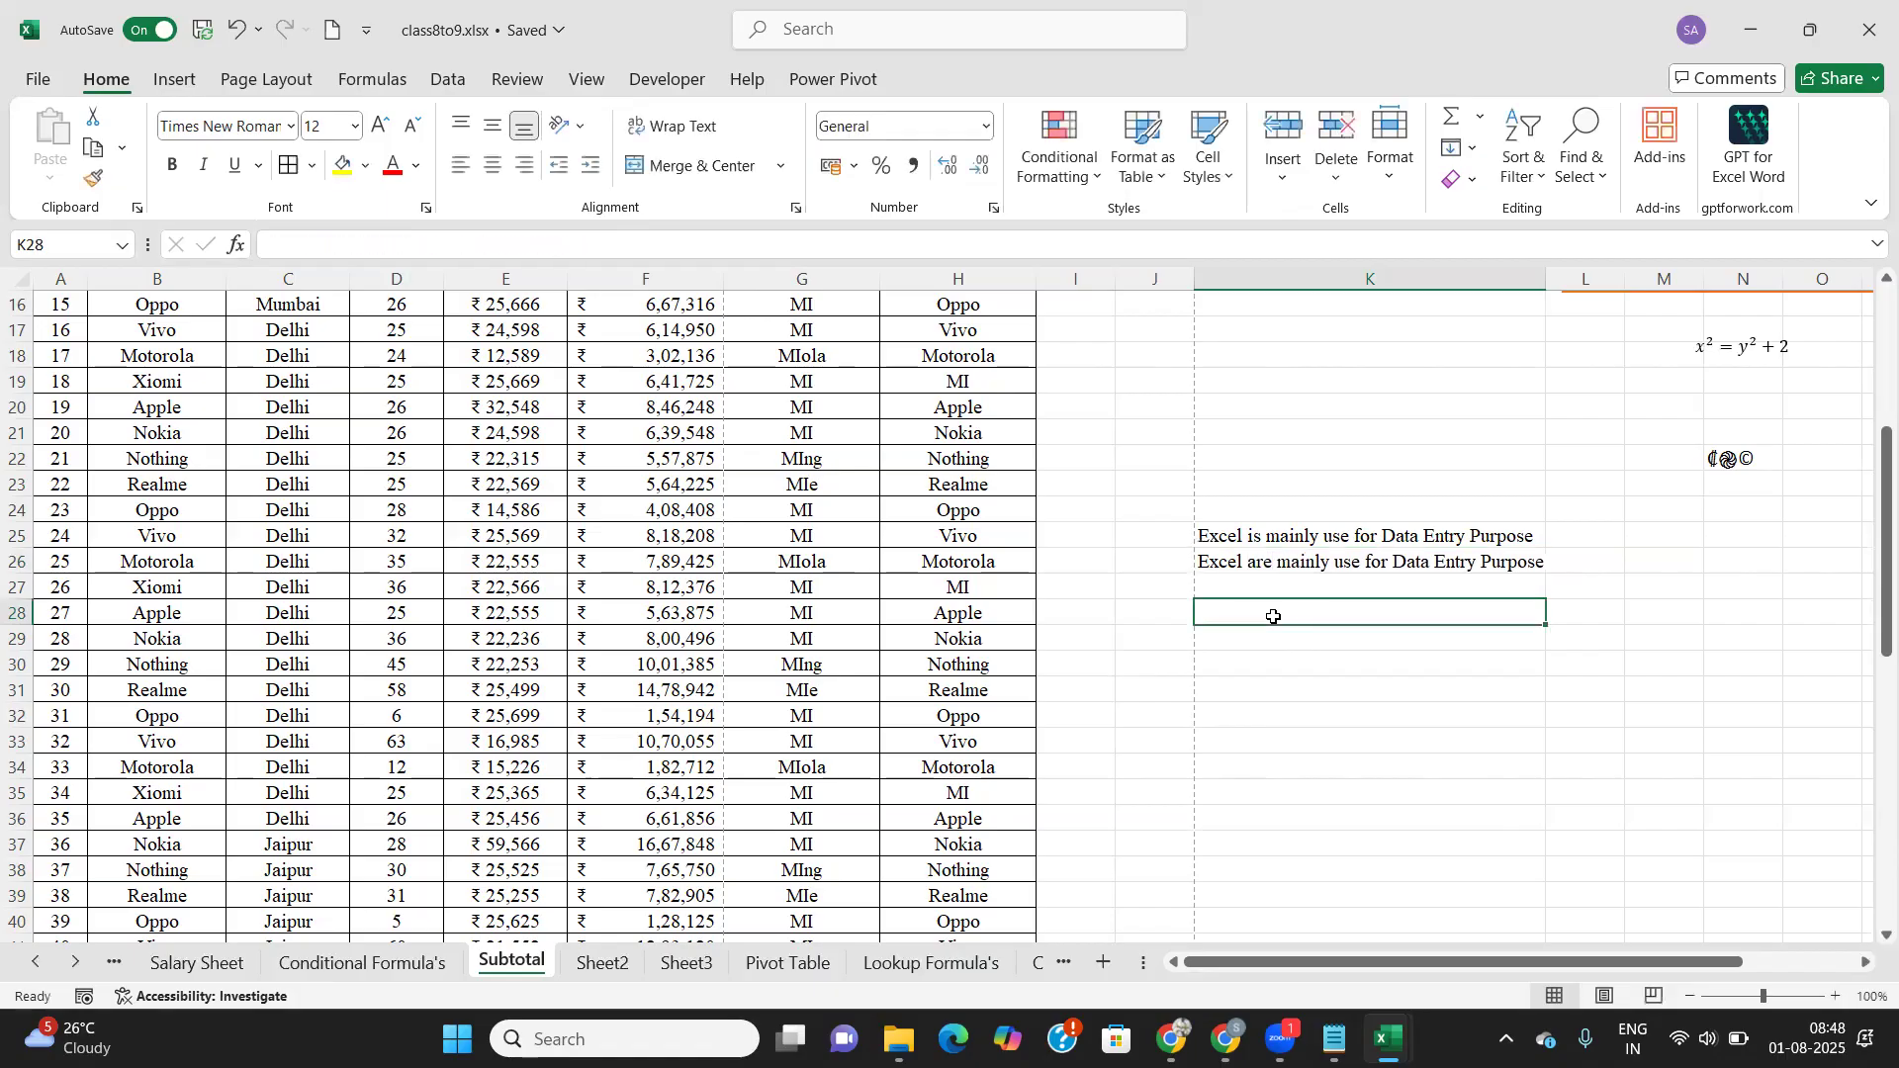
Step: Enter =SUBSTITUTE(K26,"are","is") in K28 to correct the wording of the K26 sentence
{"action": "left_click", "coordinate": [1268, 572]}
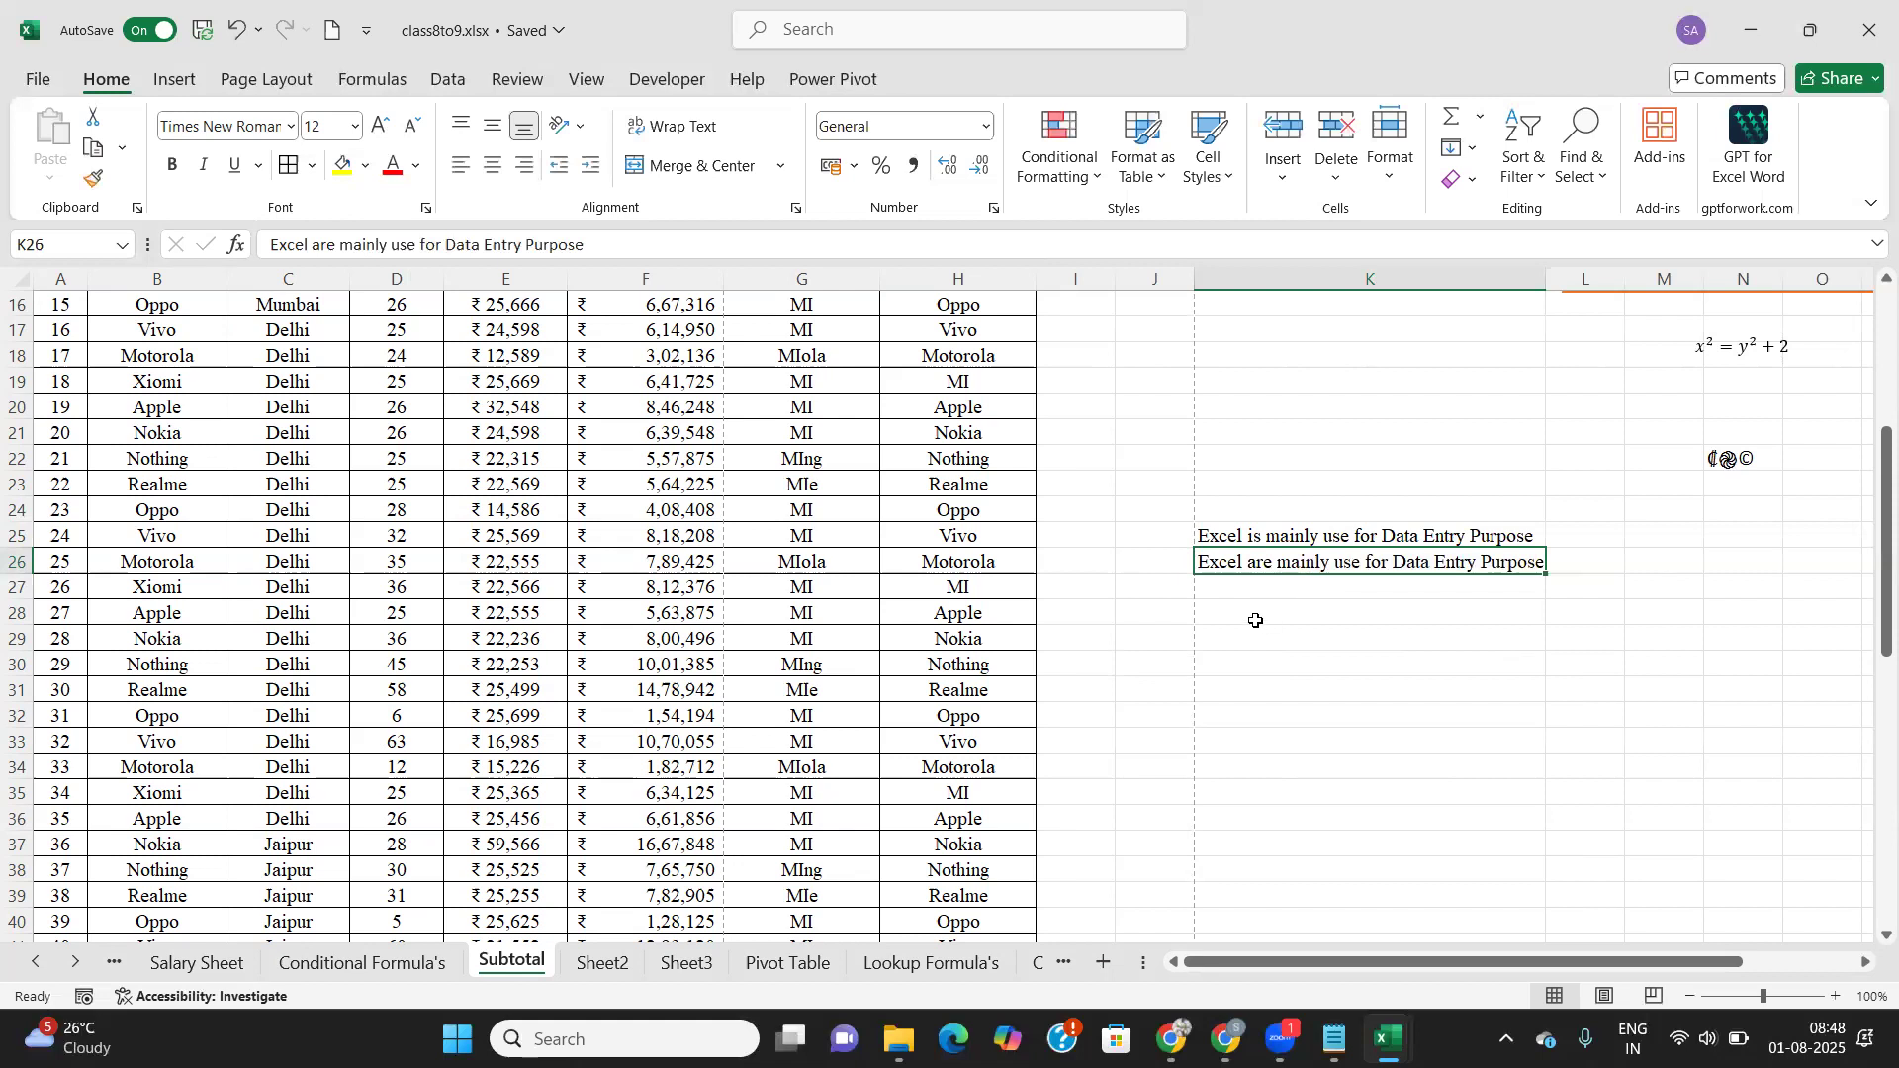
{"action": "left_click", "coordinate": [1254, 617]}
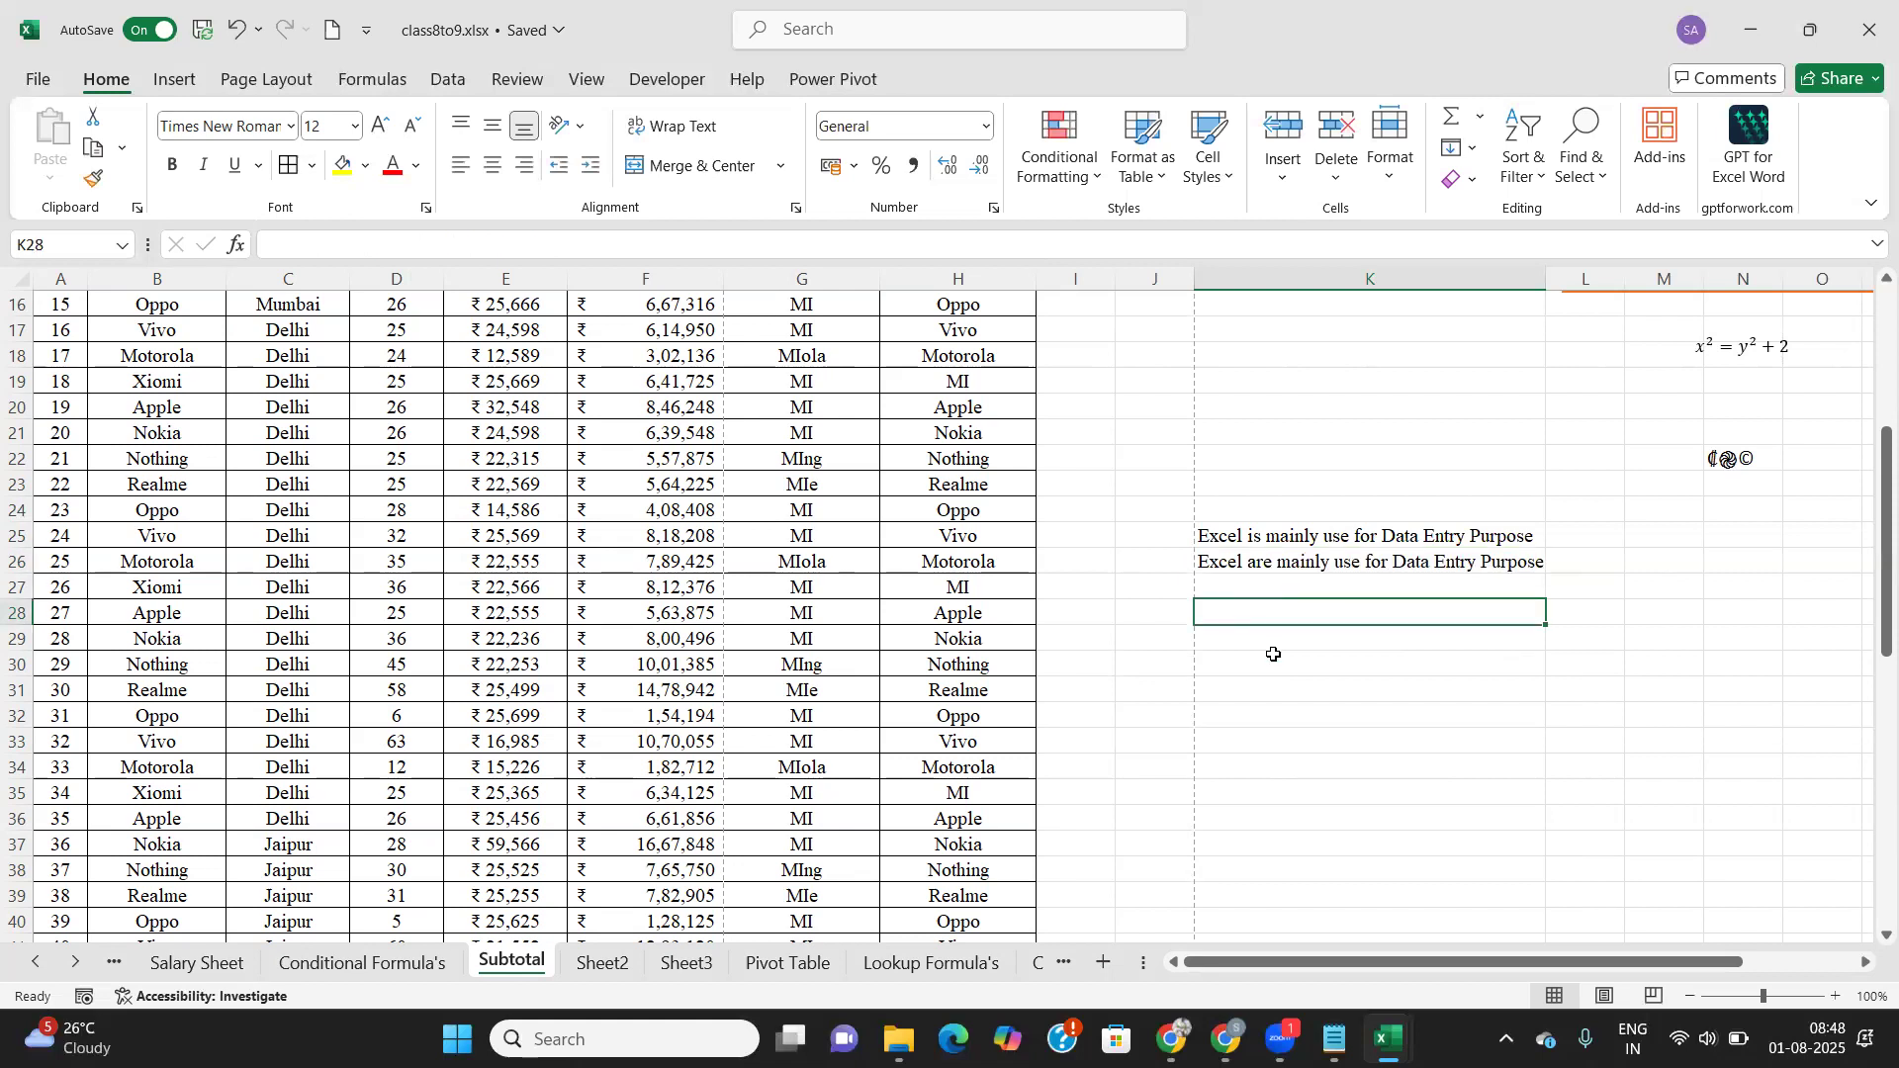
{"action": "type", "text": "="}
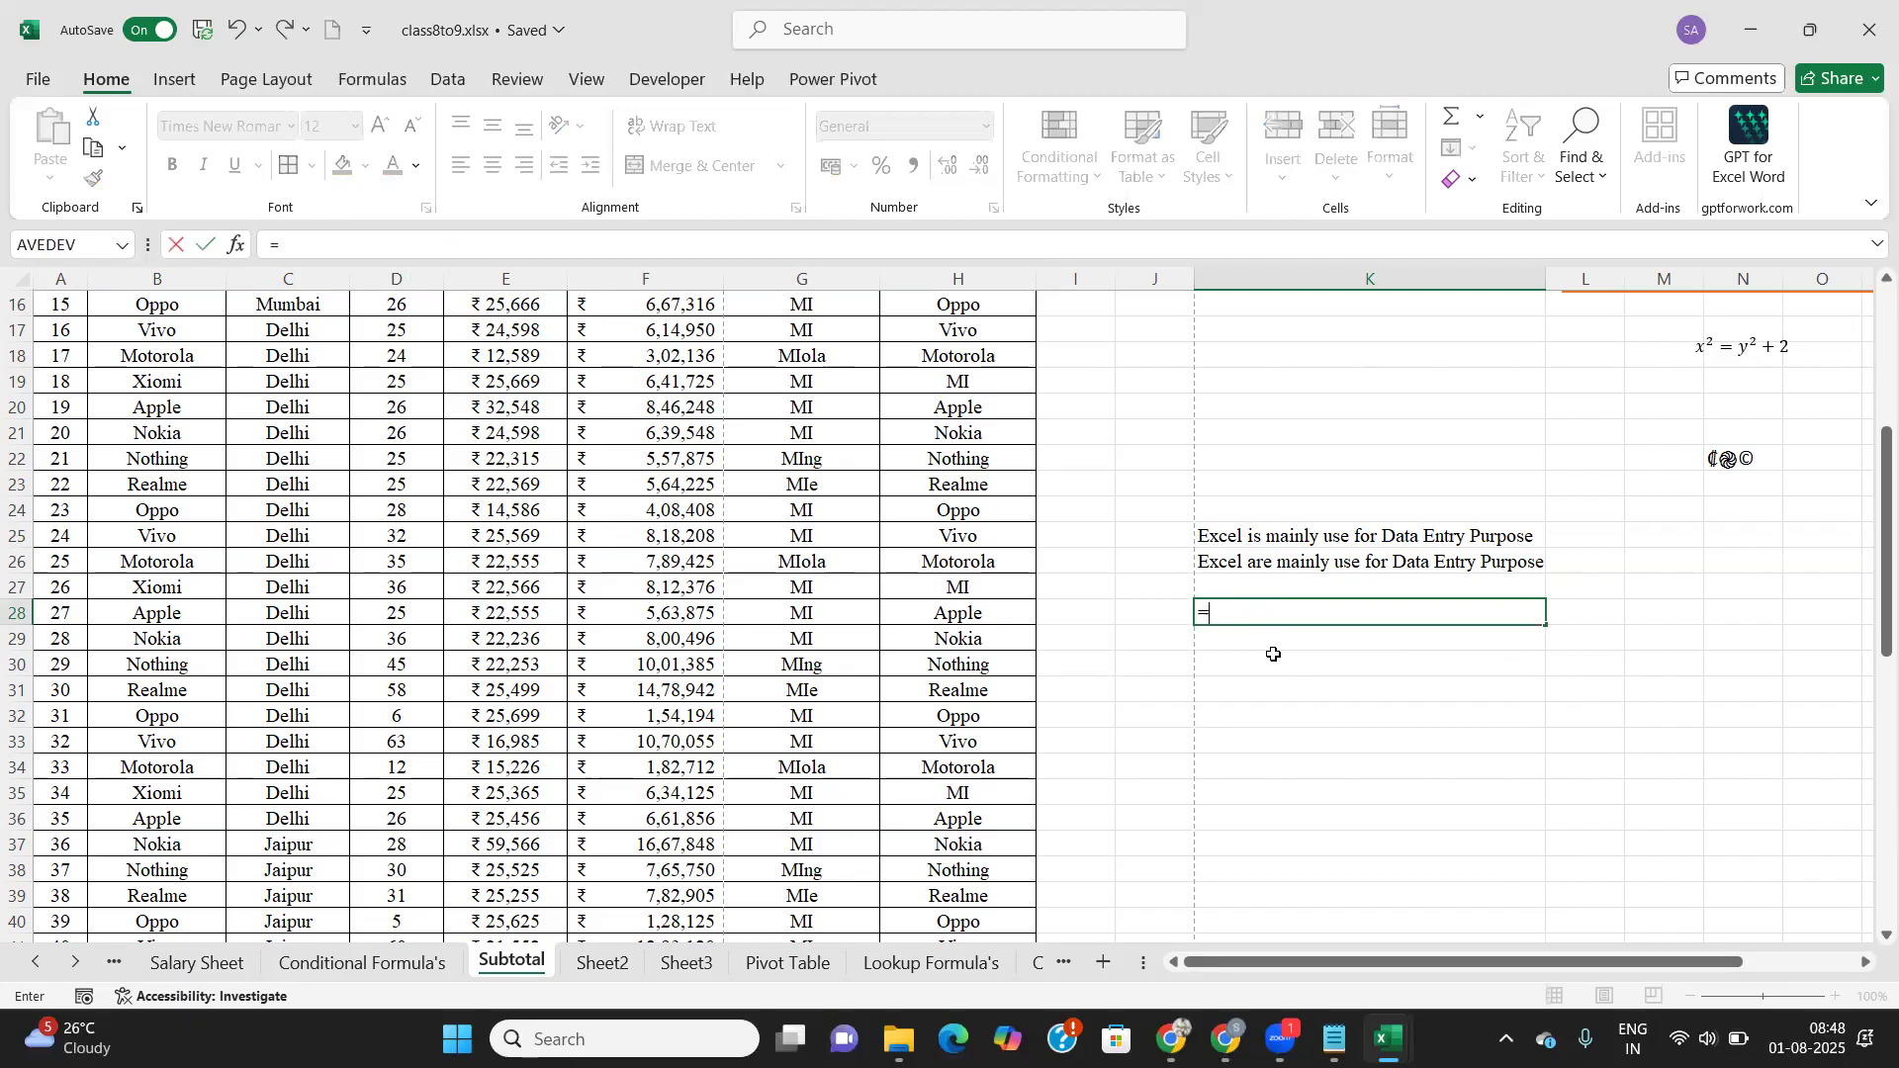
{"action": "type", "text": "sub"}
{"action": "key", "text": "Tab"}
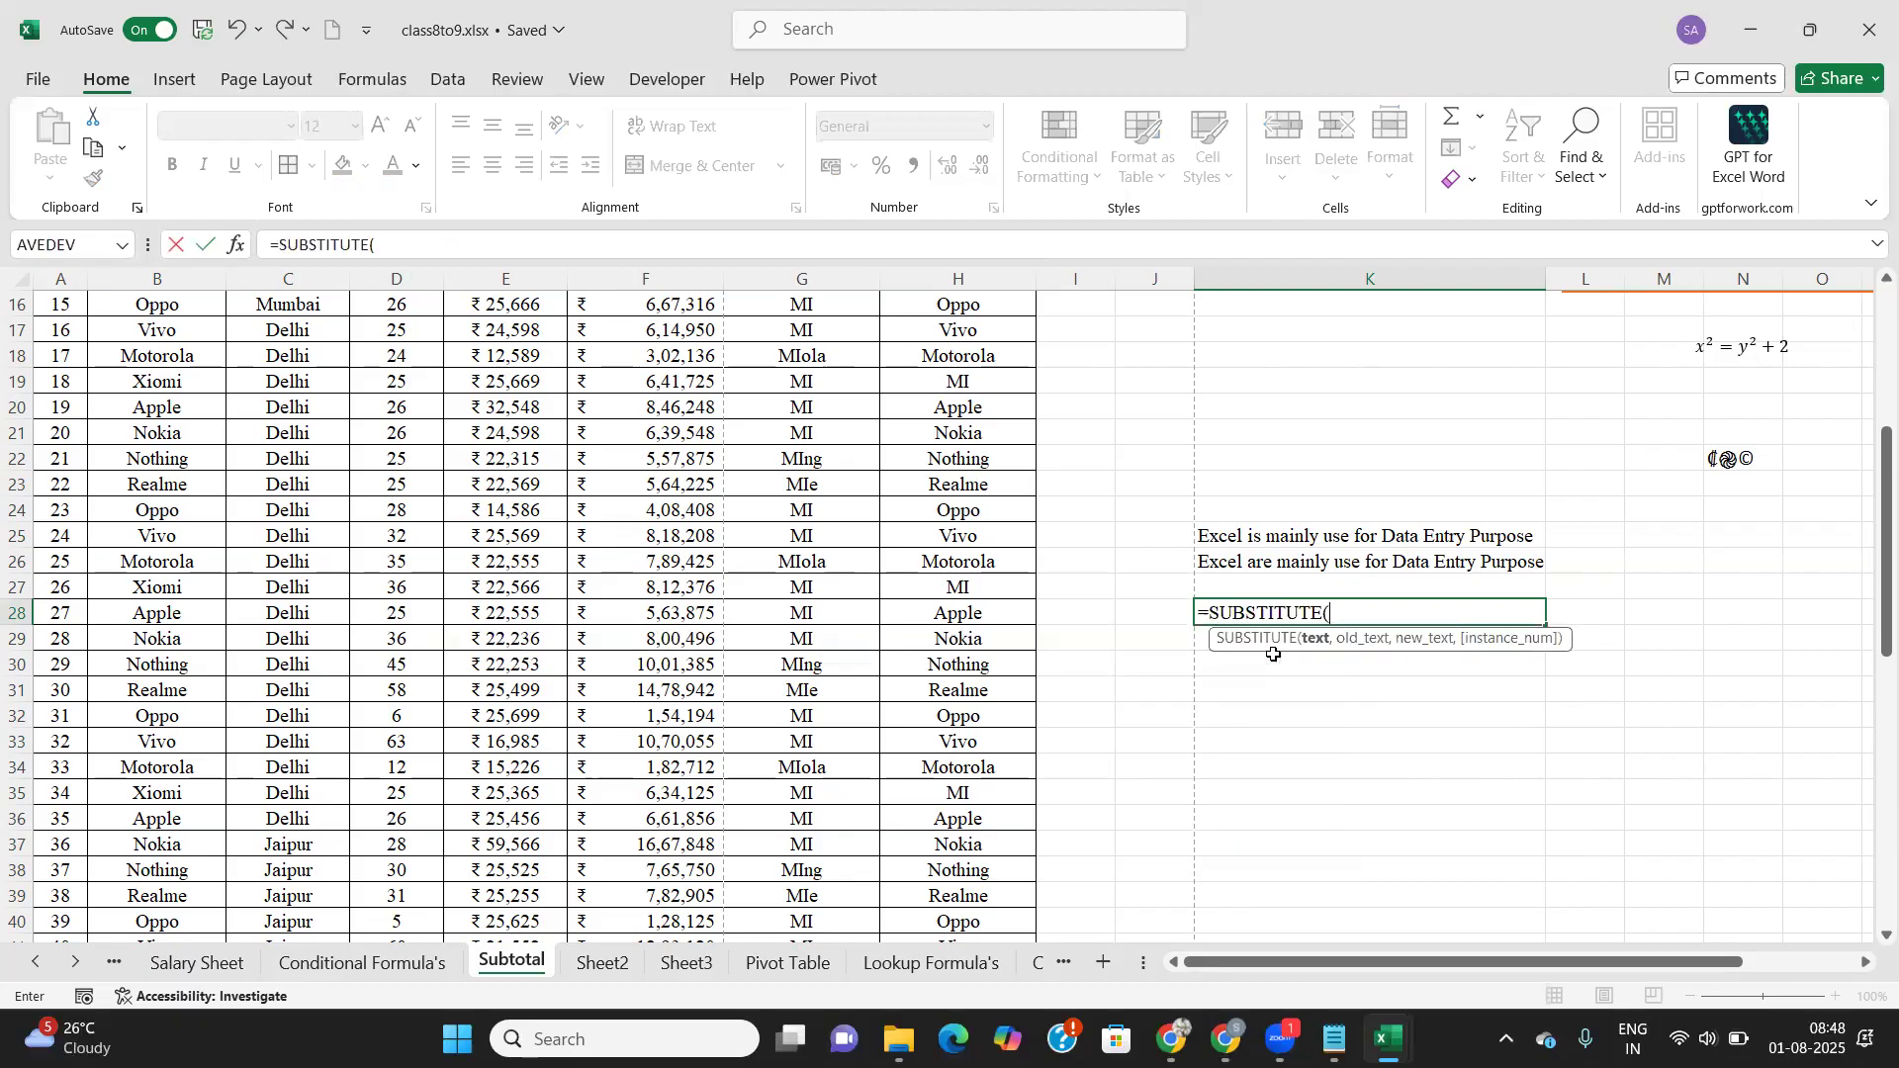
{"action": "left_click", "coordinate": [1283, 561]}
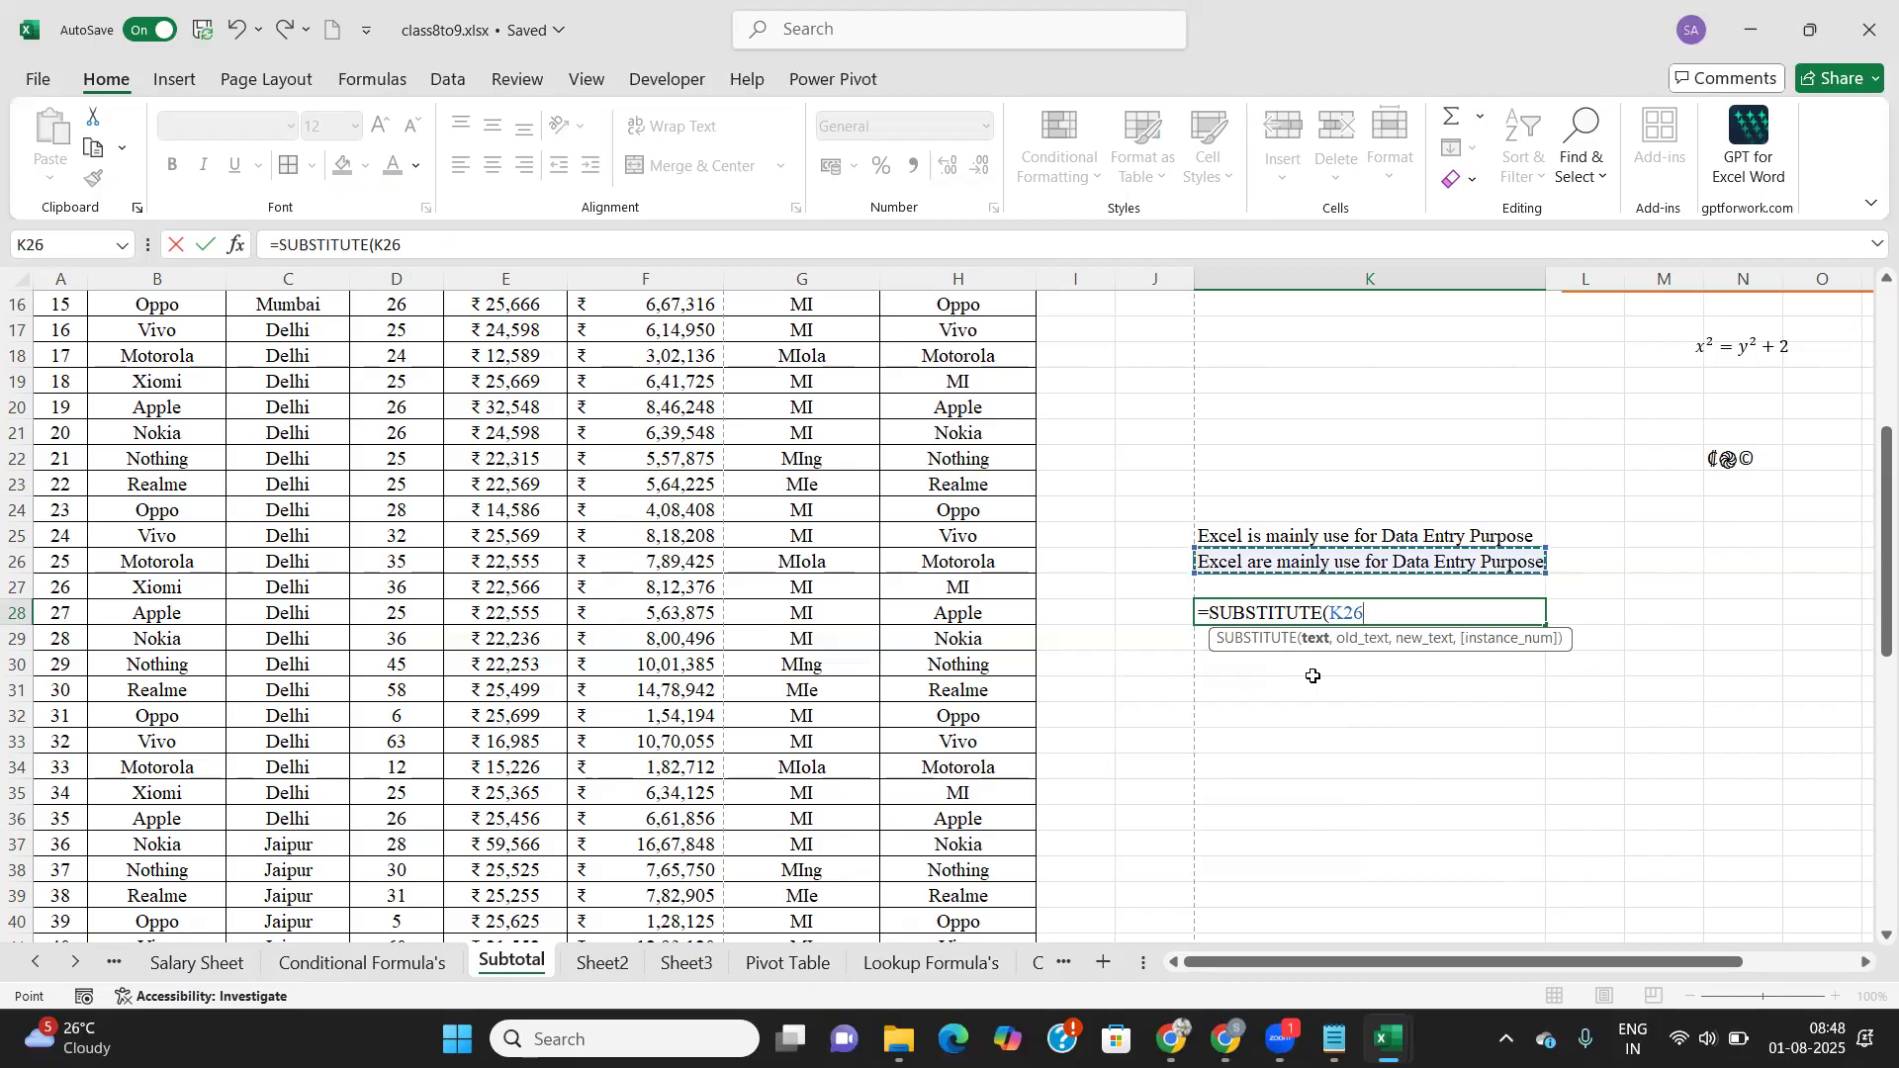
{"action": "type", "text": ",\"are\",\"is"}
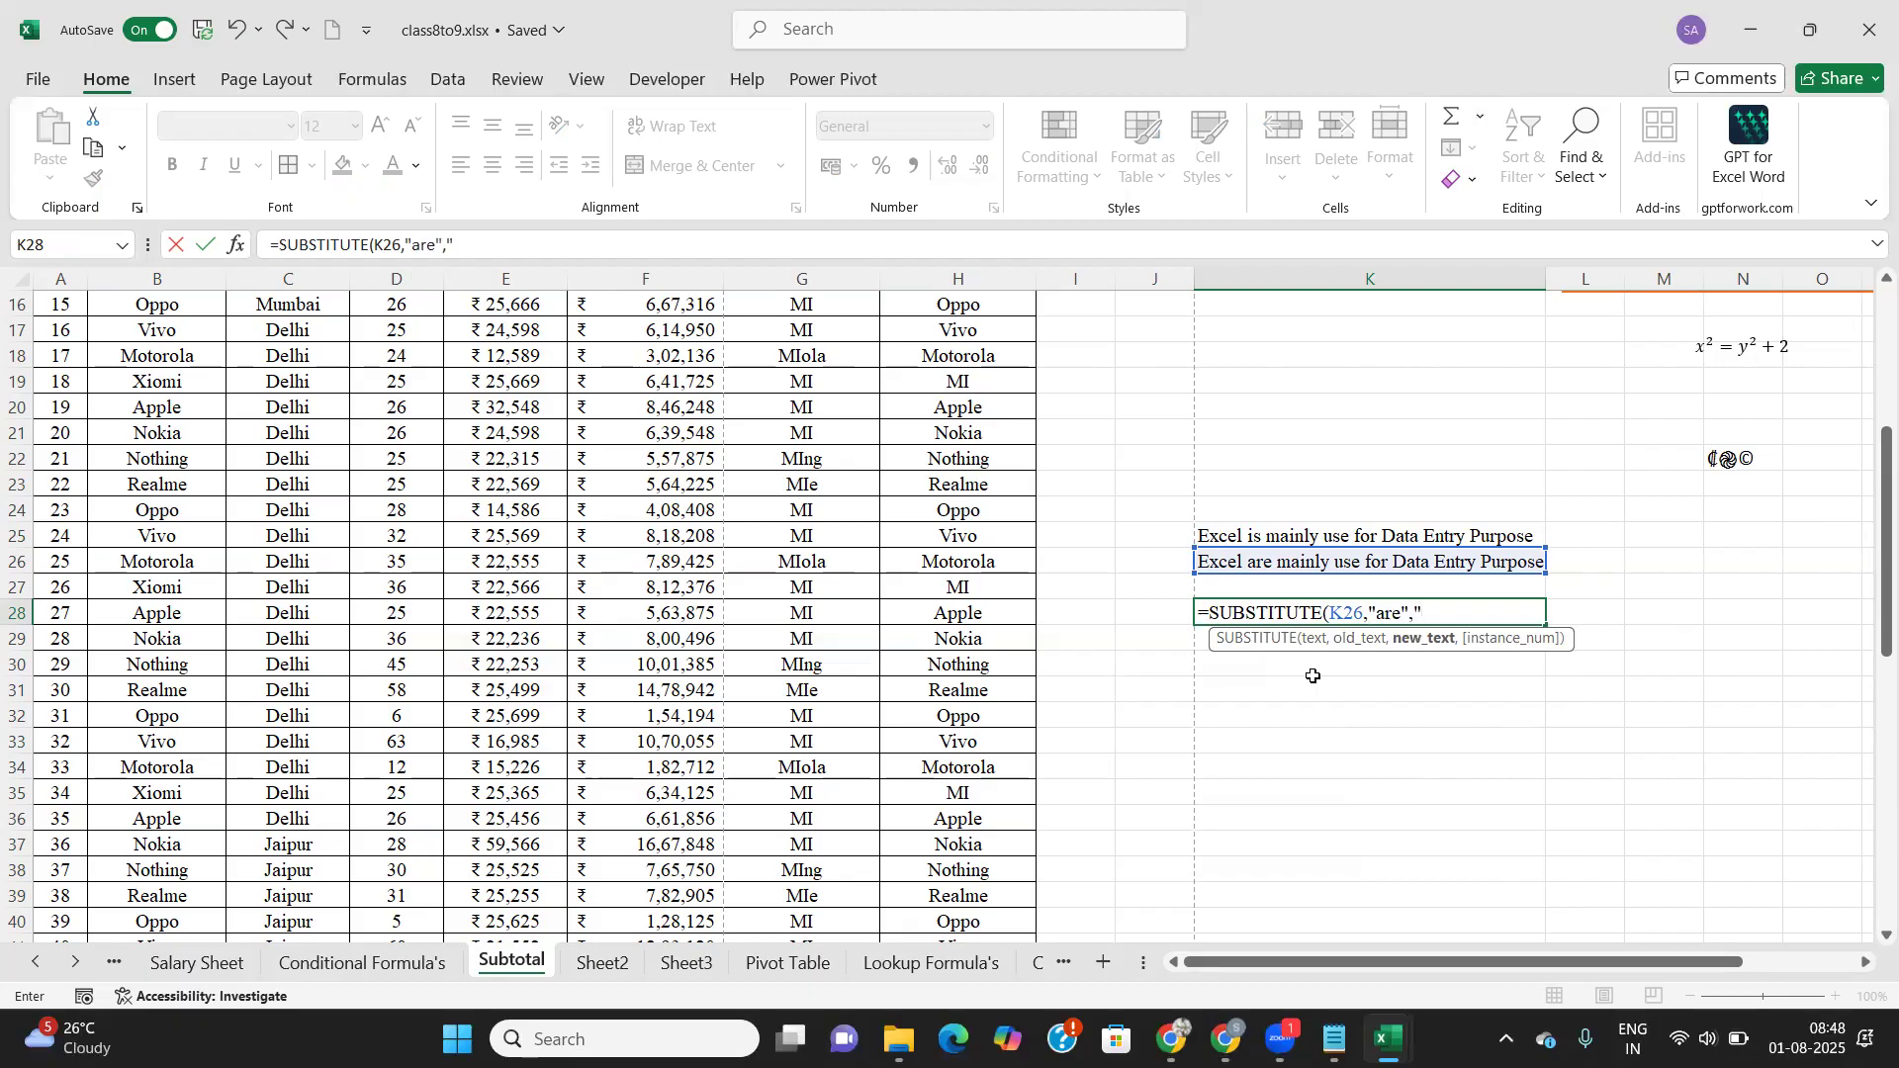
{"action": "type", "text": "\")"}
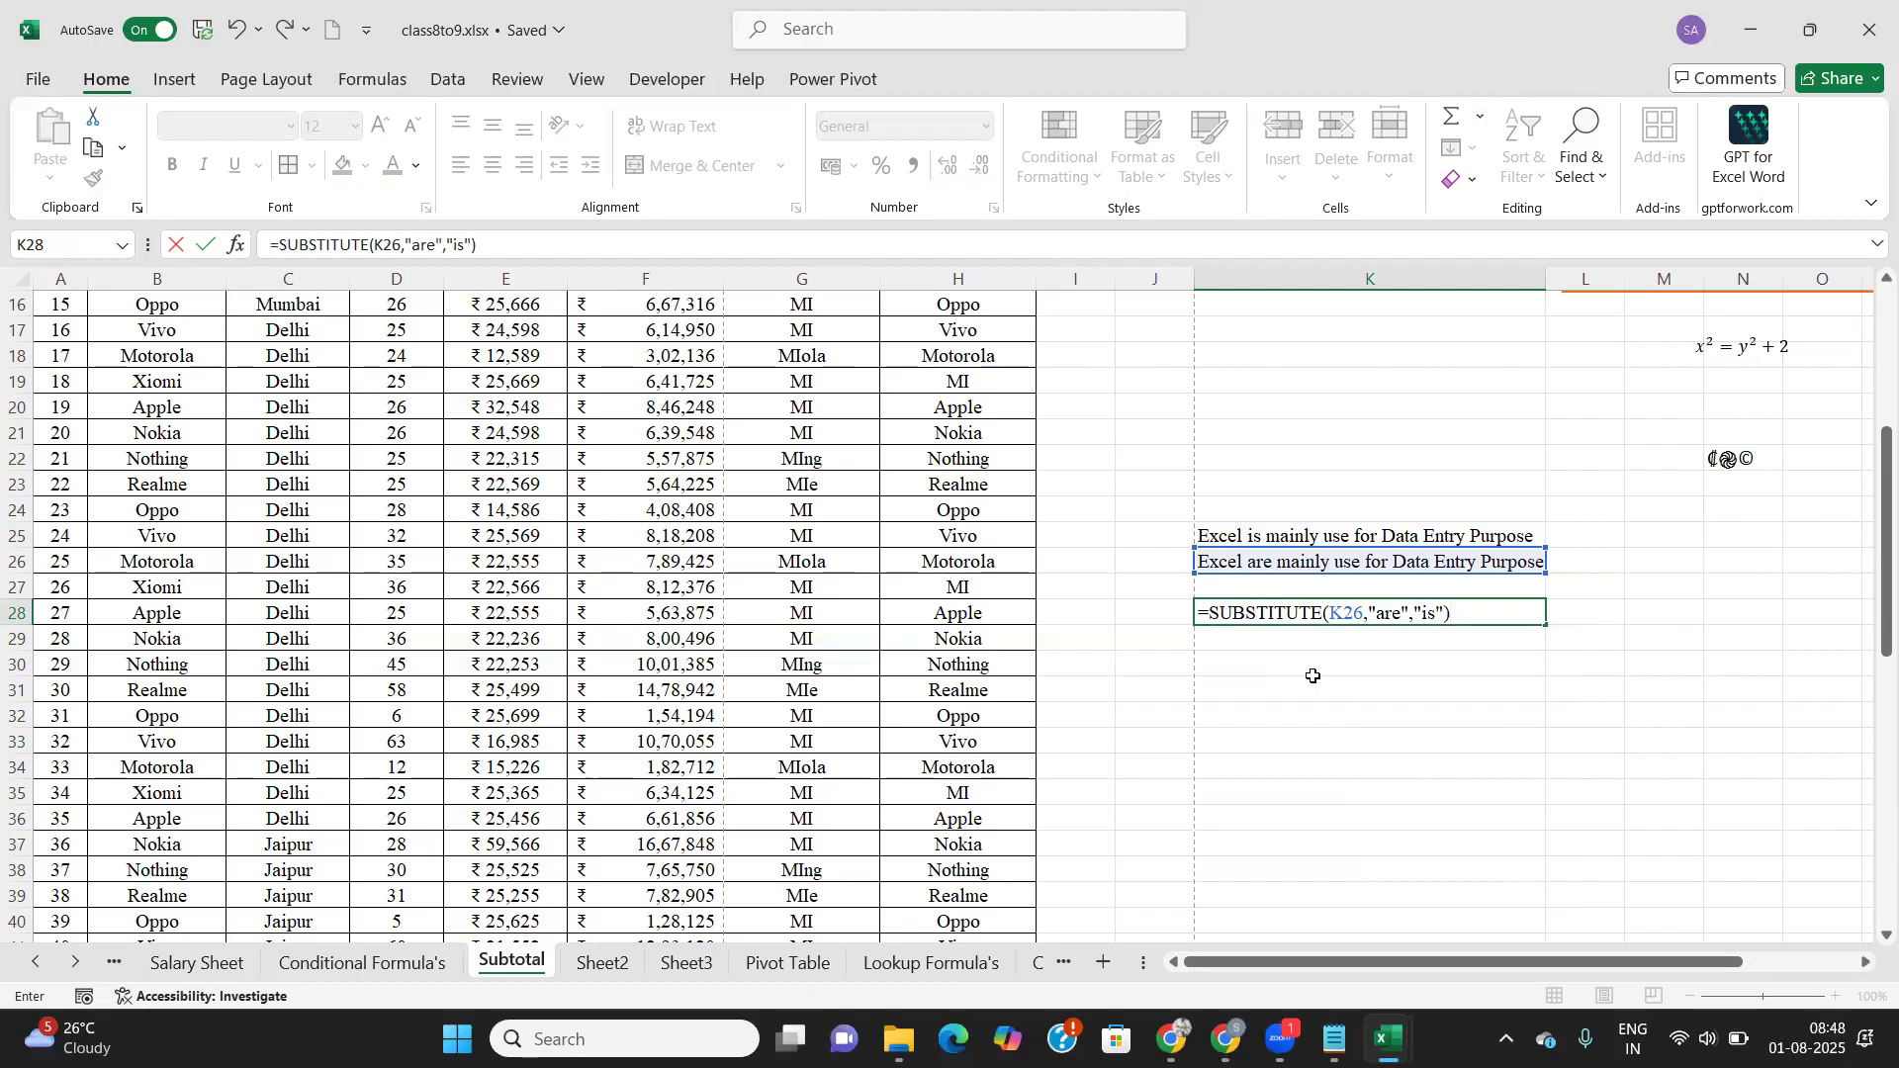
{"action": "key", "text": "Return"}
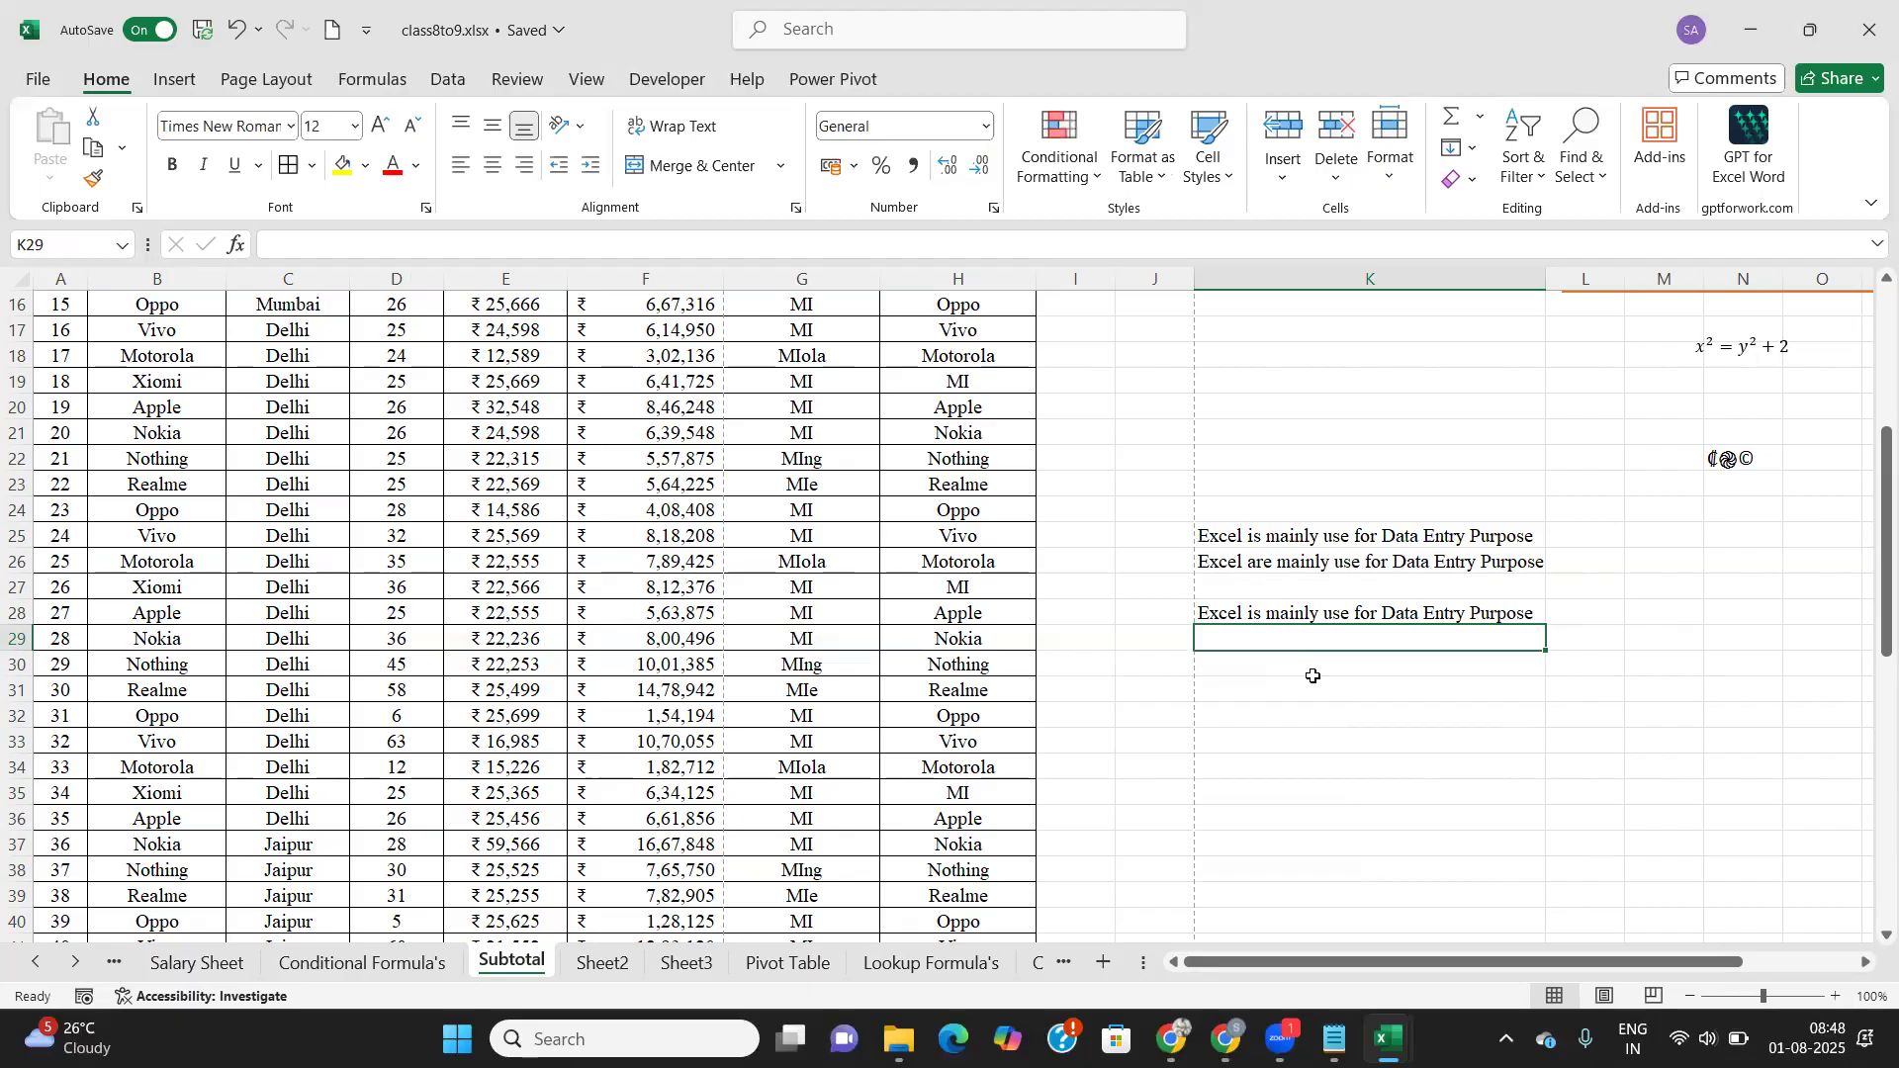
Step: Copy the K26 sentence into K30 and change its word "for" to "is"
{"action": "left_click", "coordinate": [1244, 663]}
{"action": "left_click", "coordinate": [1273, 577]}
{"action": "key", "text": "ctrl+c"}
{"action": "left_click", "coordinate": [1286, 666]}
{"action": "key", "text": "ctrl+v"}
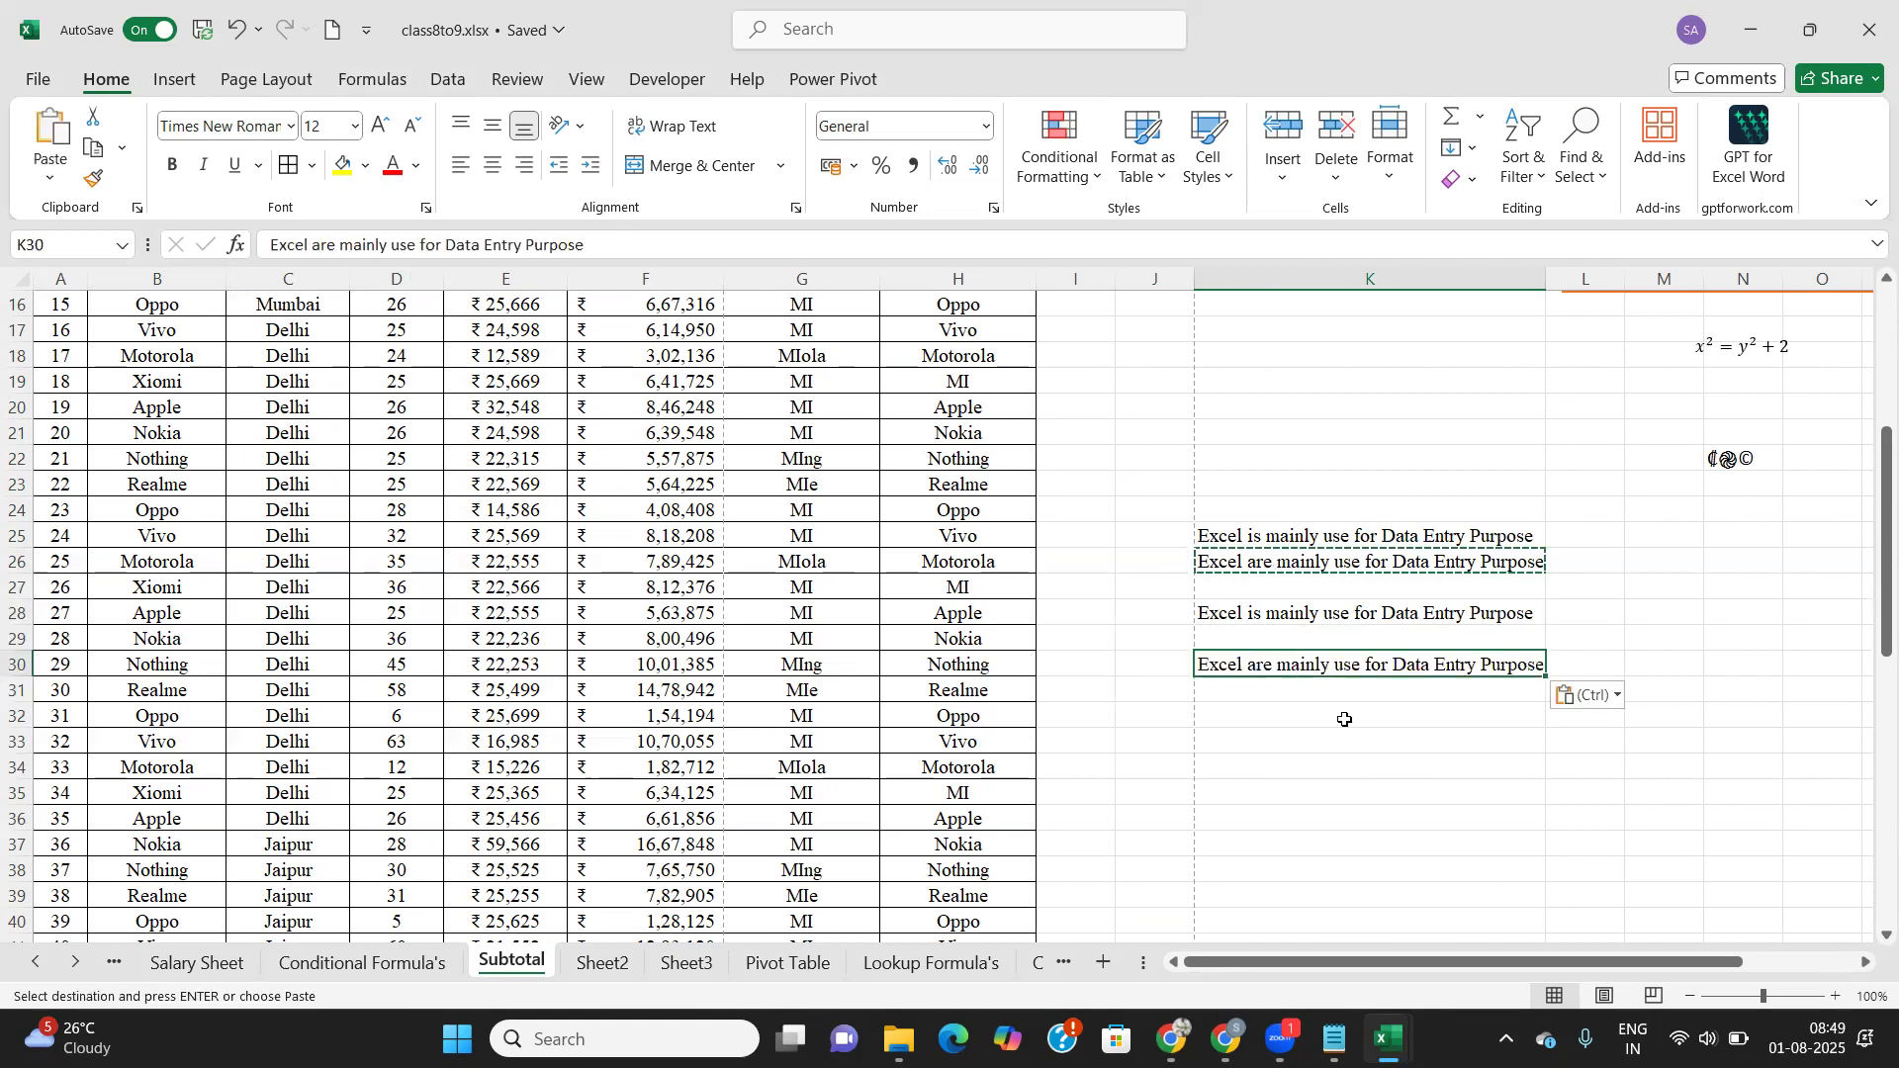
{"action": "double_click", "coordinate": [1380, 670]}
{"action": "key", "text": "Delete"}
{"action": "key", "text": "BackSpace"}
{"action": "key", "text": "BackSpace"}
{"action": "type", "text": "is"}
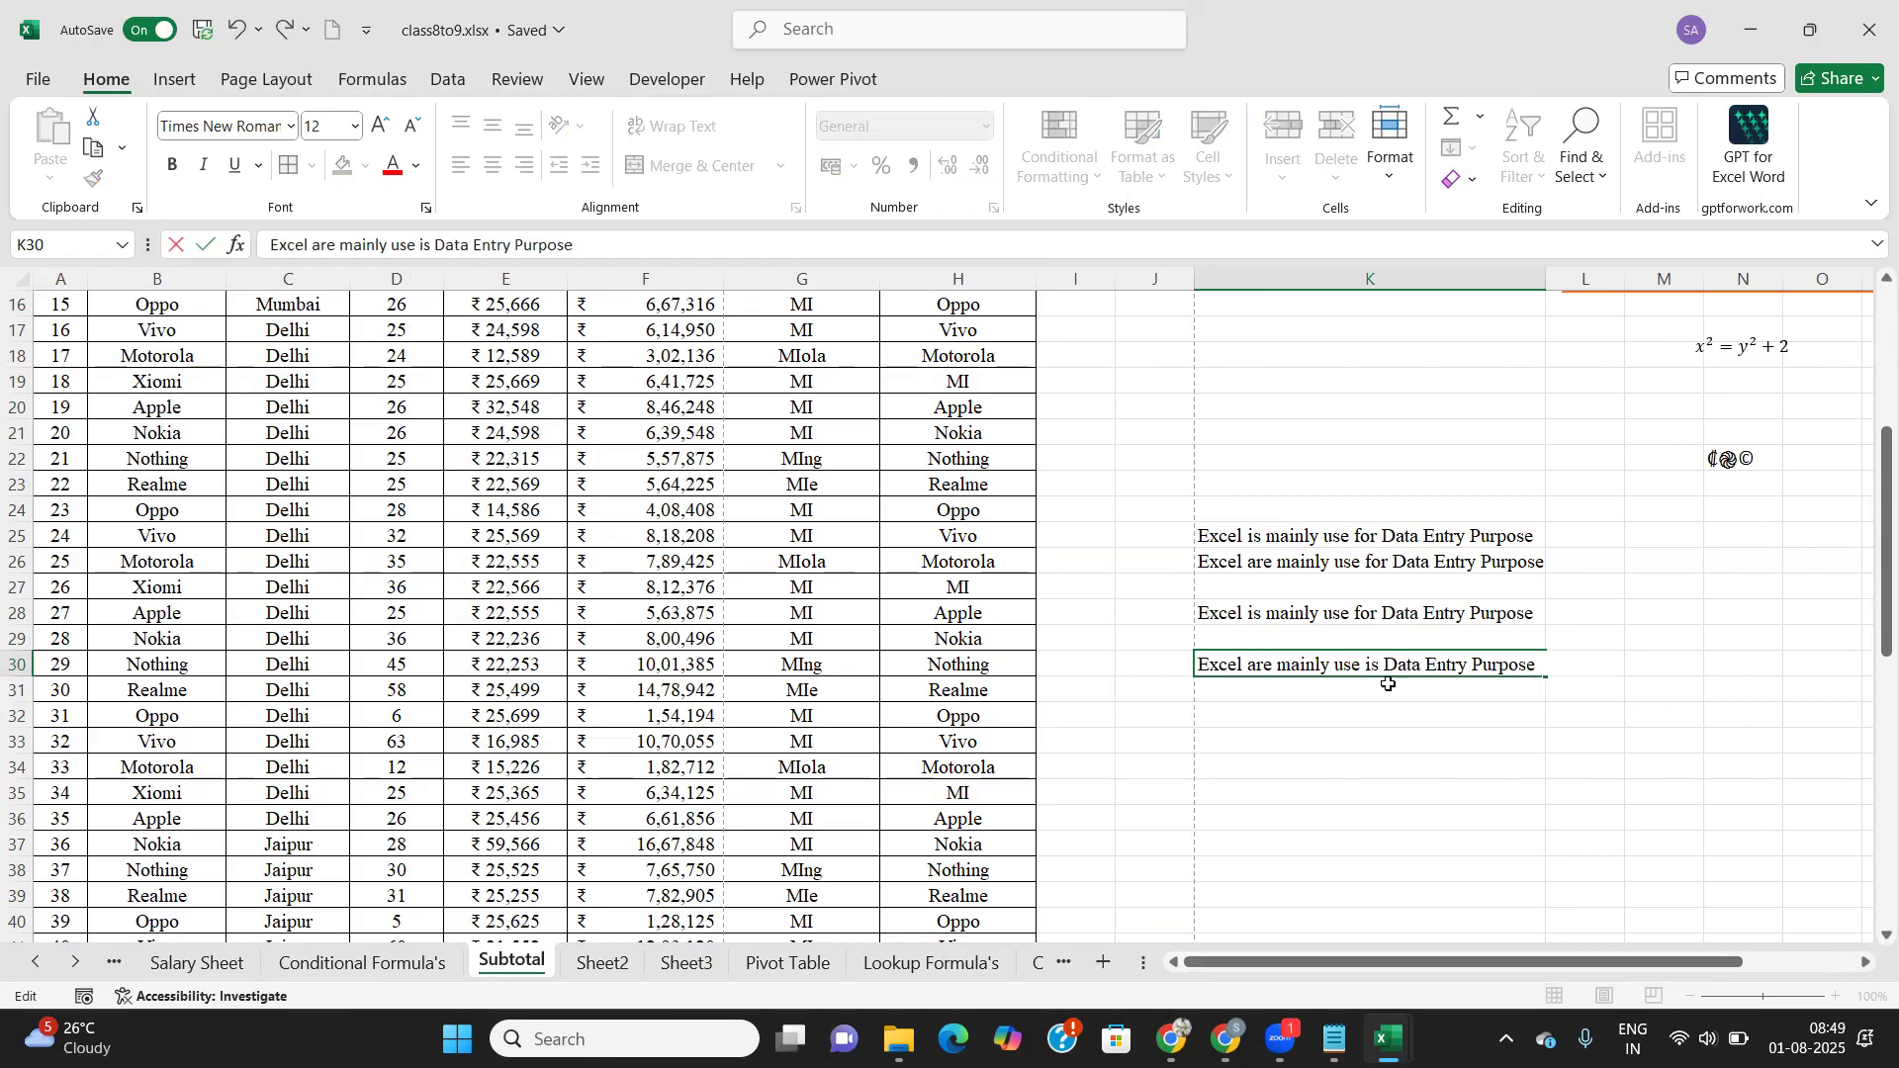
{"action": "left_click", "coordinate": [1339, 708]}
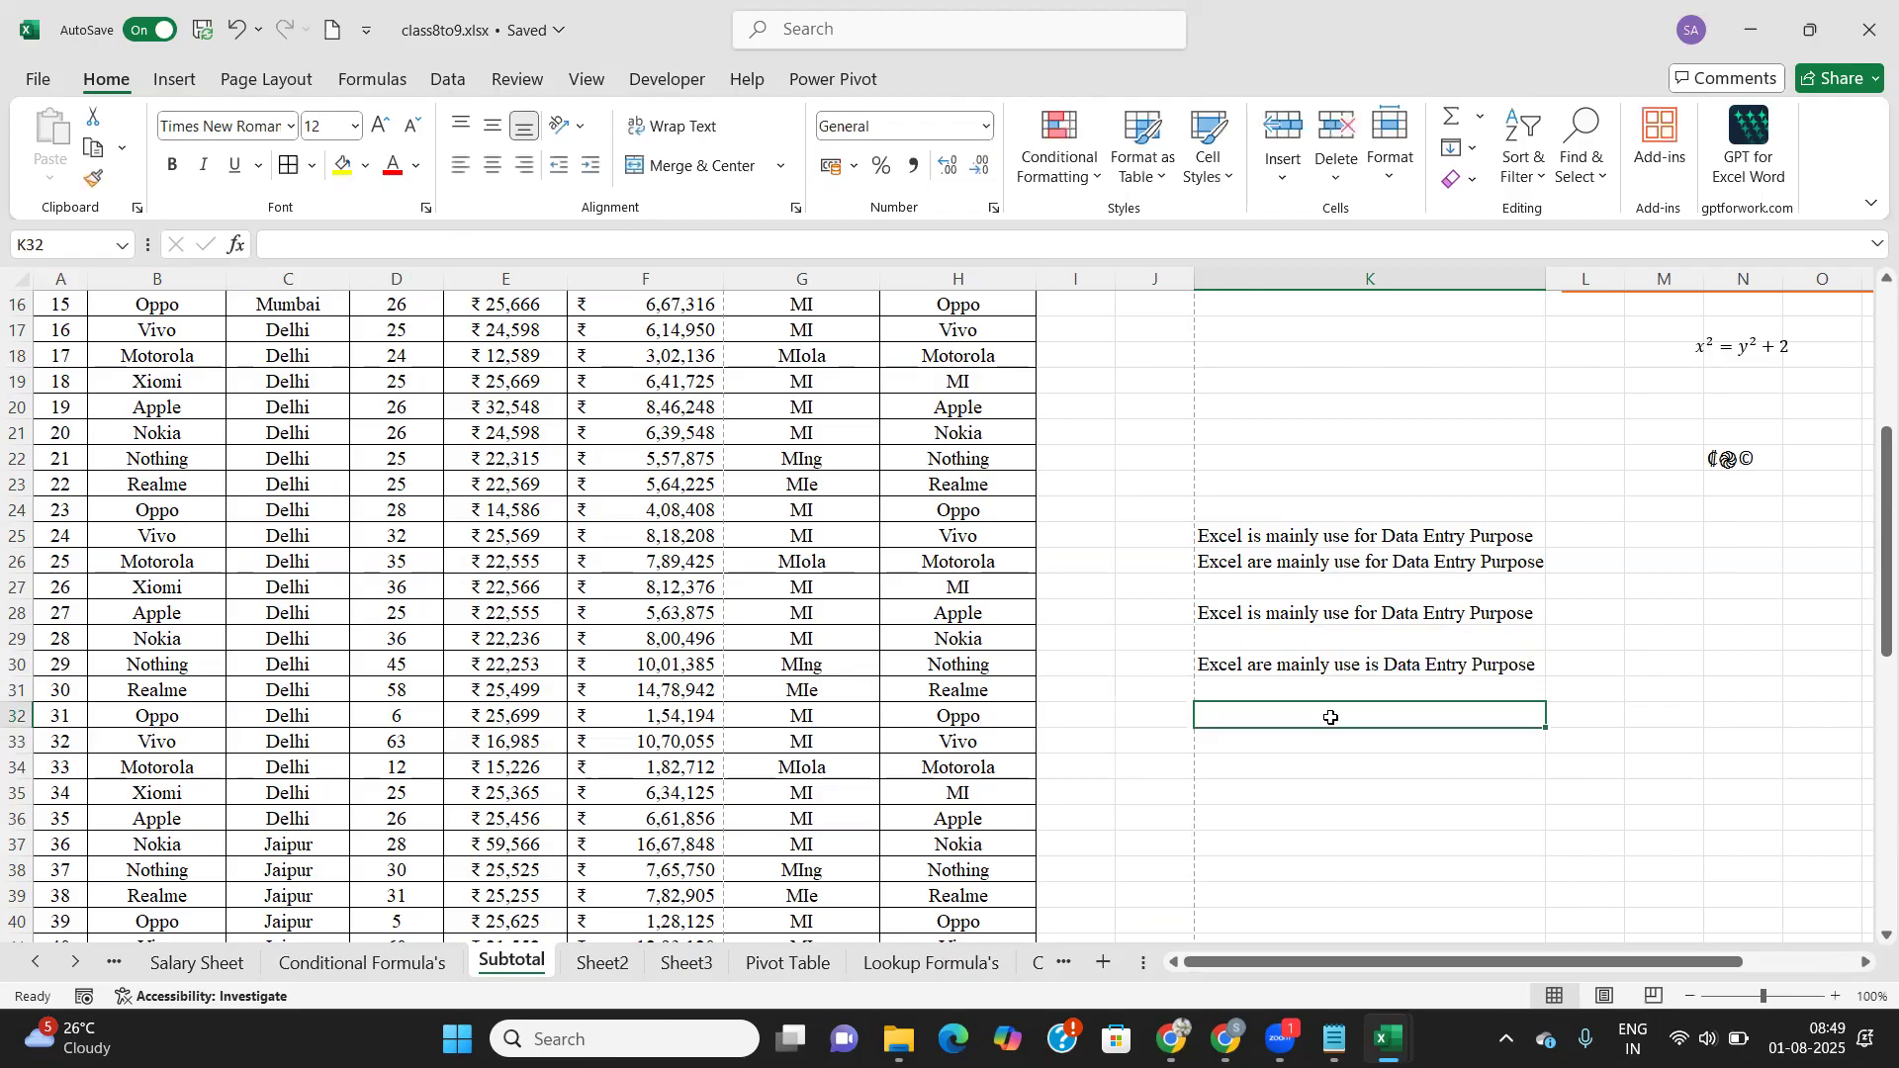
Step: Change the word "are" to "is" in the K30 sentence
{"action": "left_click", "coordinate": [1261, 672]}
{"action": "double_click", "coordinate": [1270, 672]}
{"action": "key", "text": "BackSpace"}
{"action": "key", "text": "BackSpace"}
{"action": "key", "text": "BackSpace"}
{"action": "type", "text": "is"}
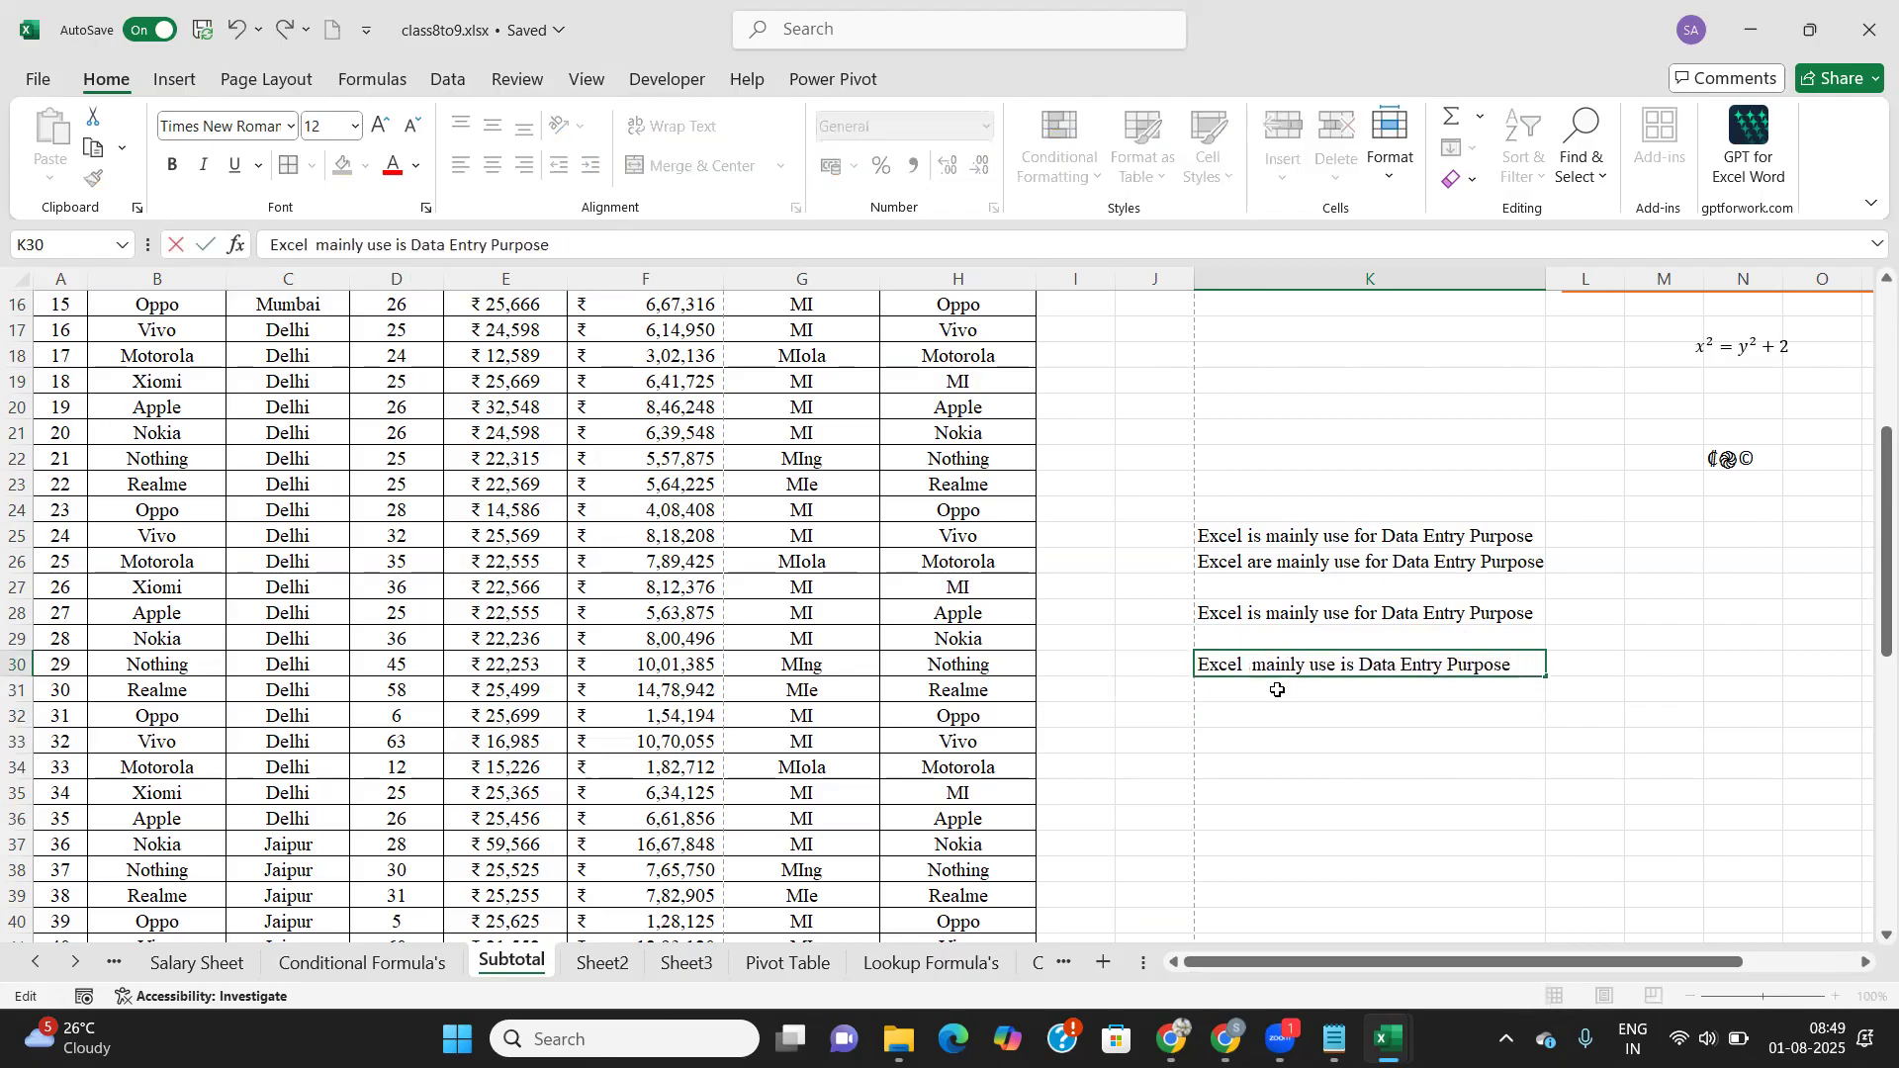
{"action": "left_click", "coordinate": [1278, 691]}
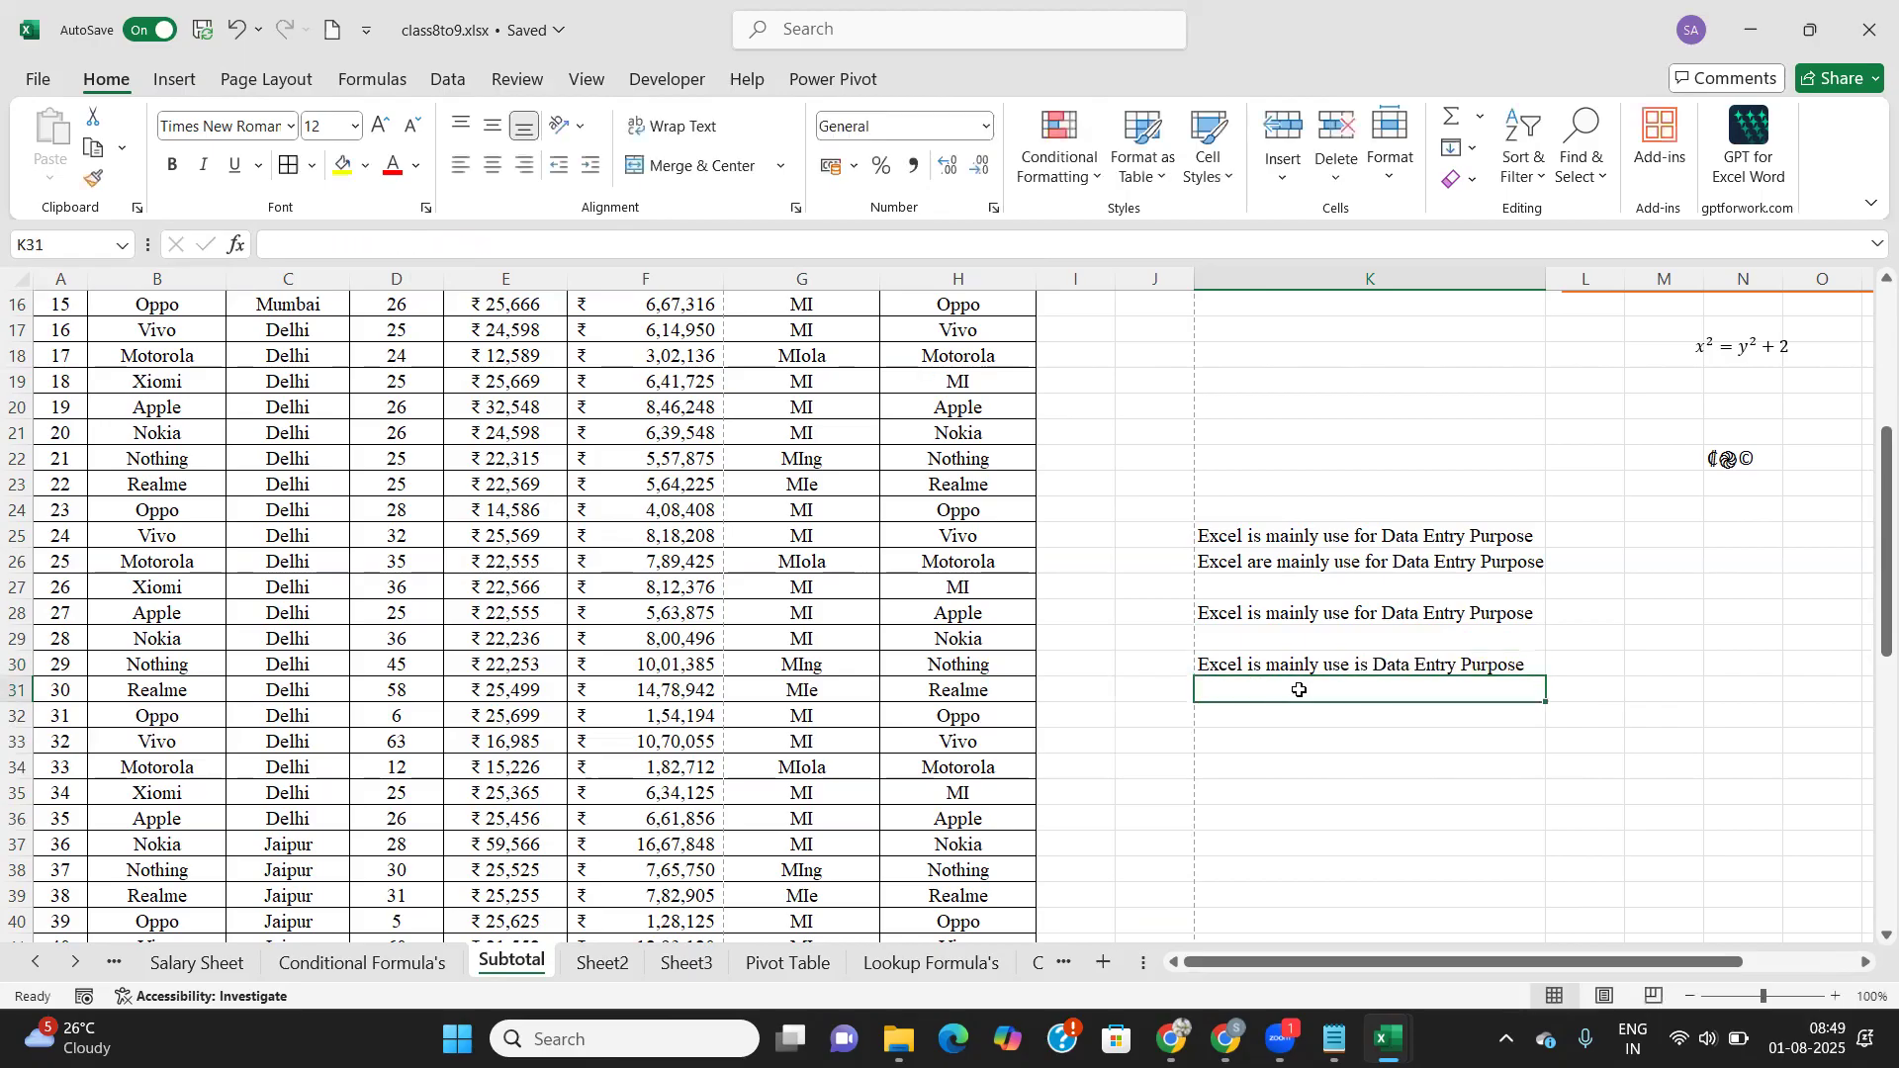
Step: Enter =SUBSTITUTE(K30,"is","for") in K32 to replace every "is" in the K30 sentence
{"action": "left_click", "coordinate": [1363, 666]}
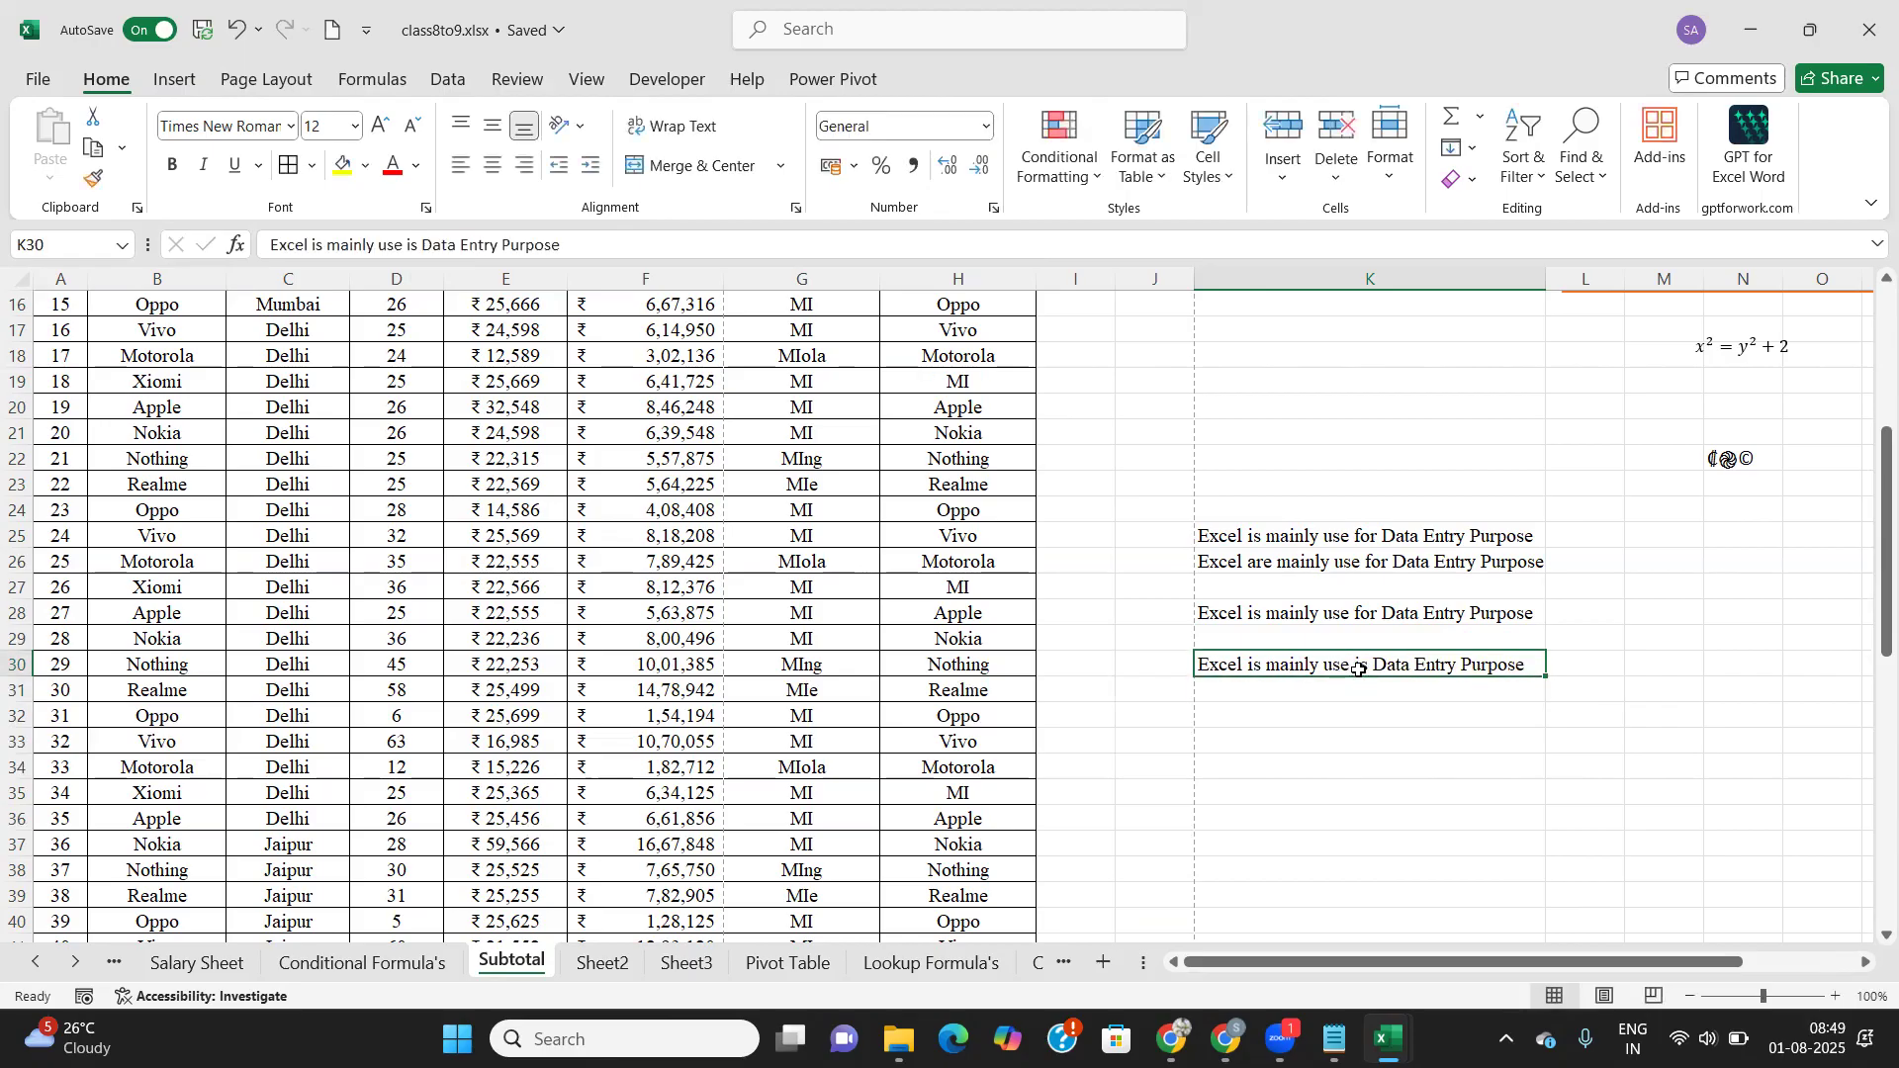
{"action": "left_click", "coordinate": [1305, 715]}
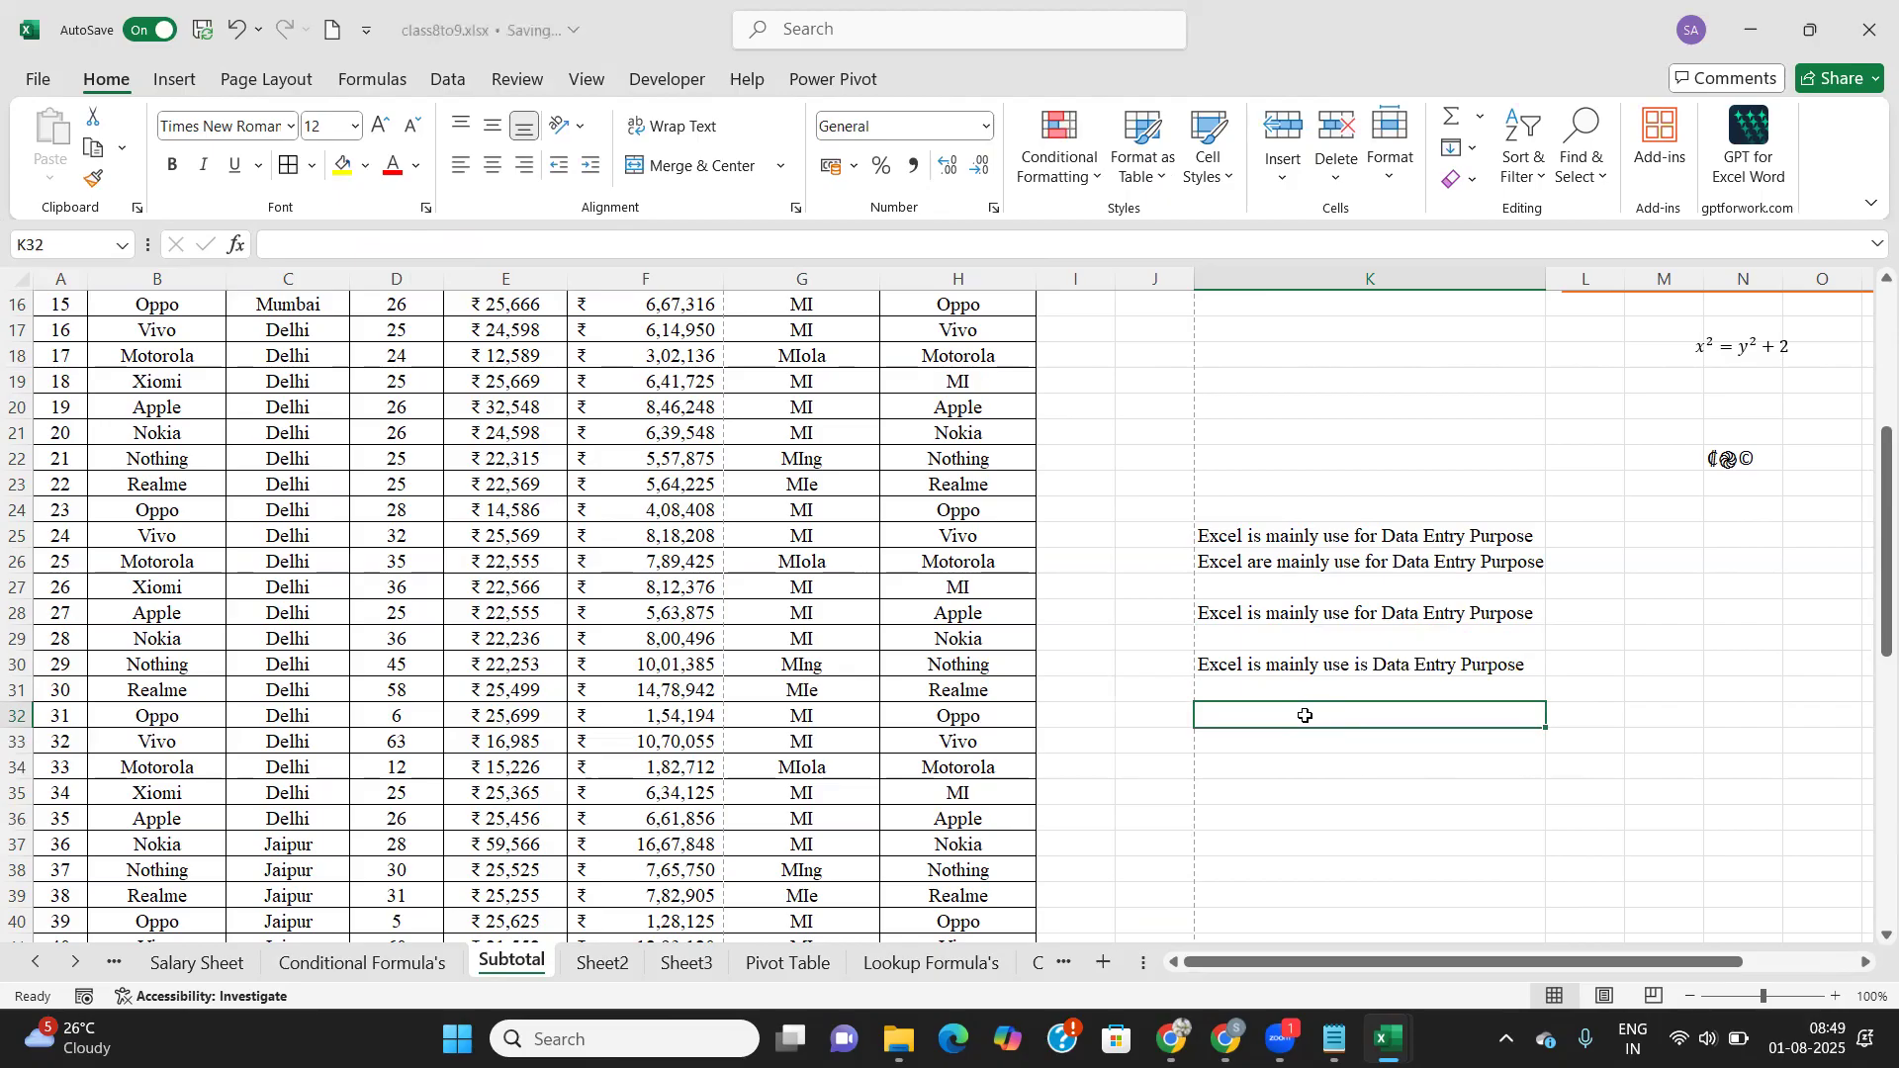
{"action": "type", "text": "=sub"}
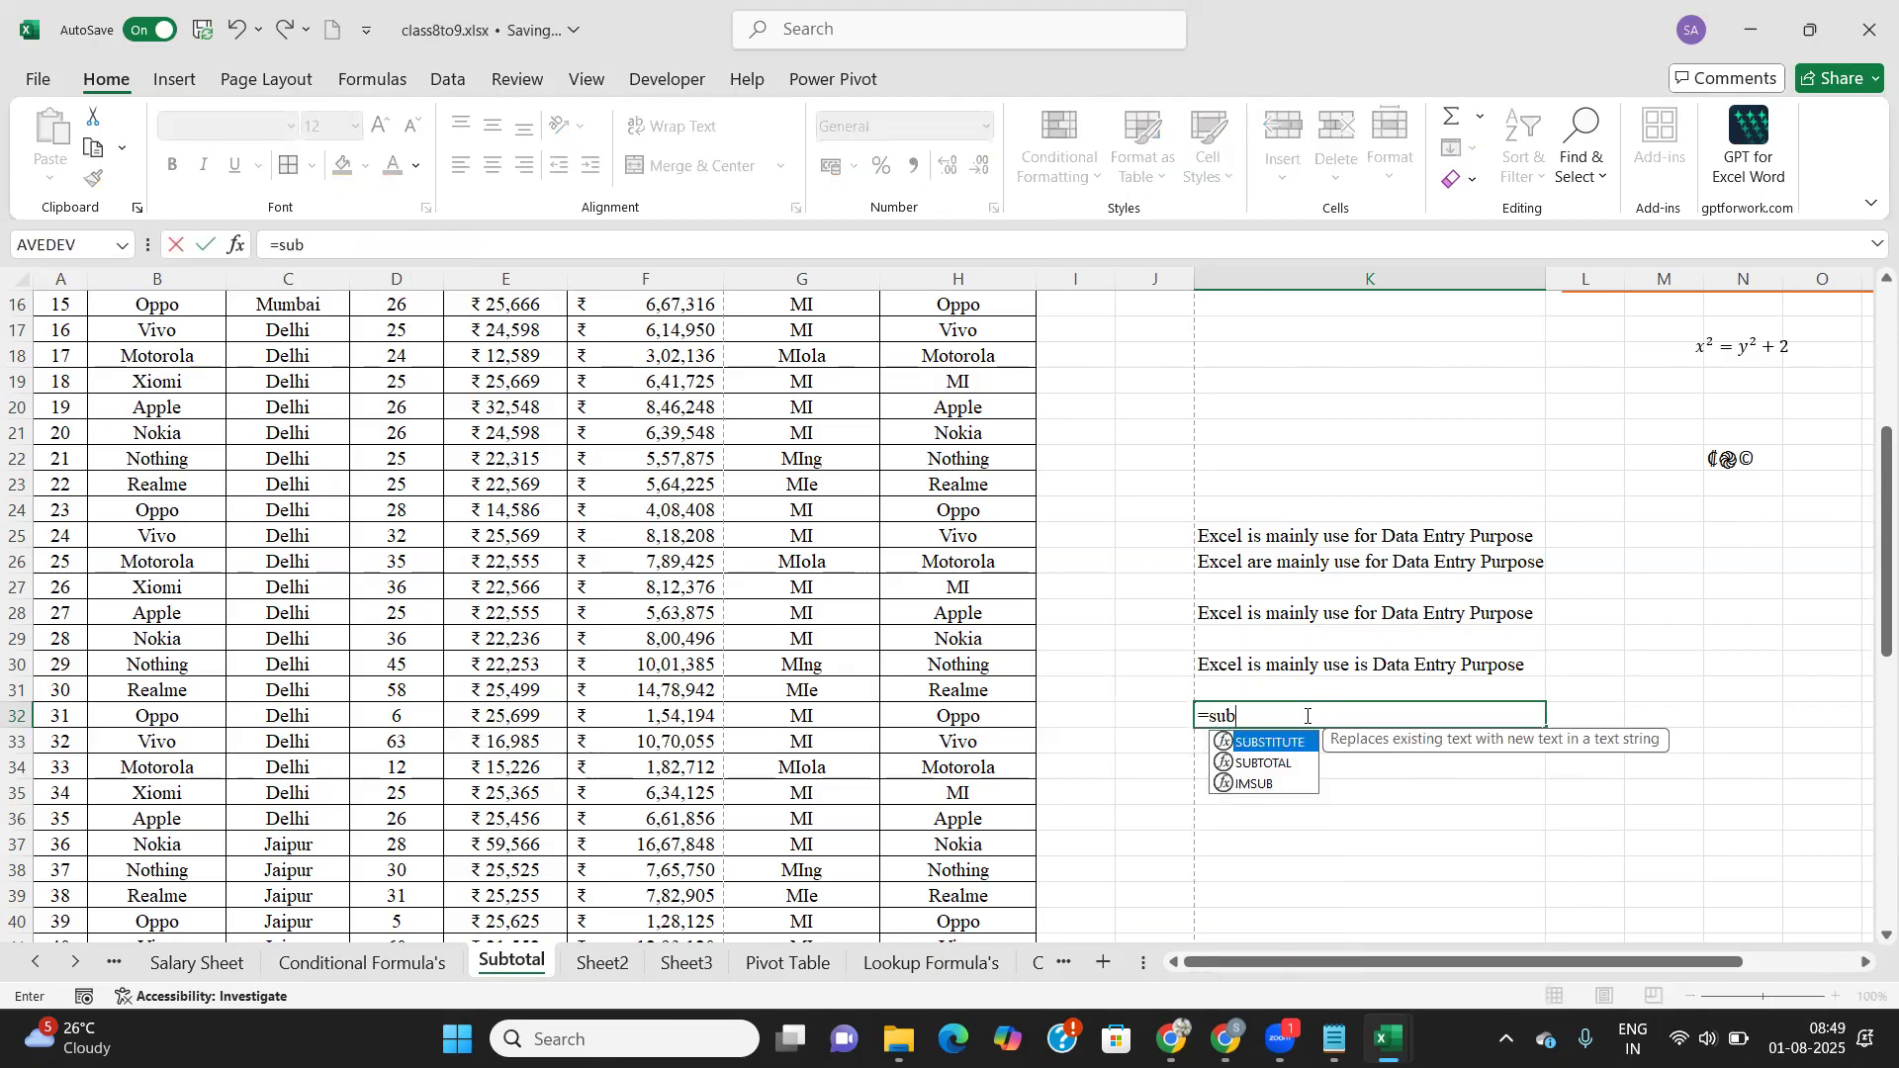
{"action": "key", "text": "Tab"}
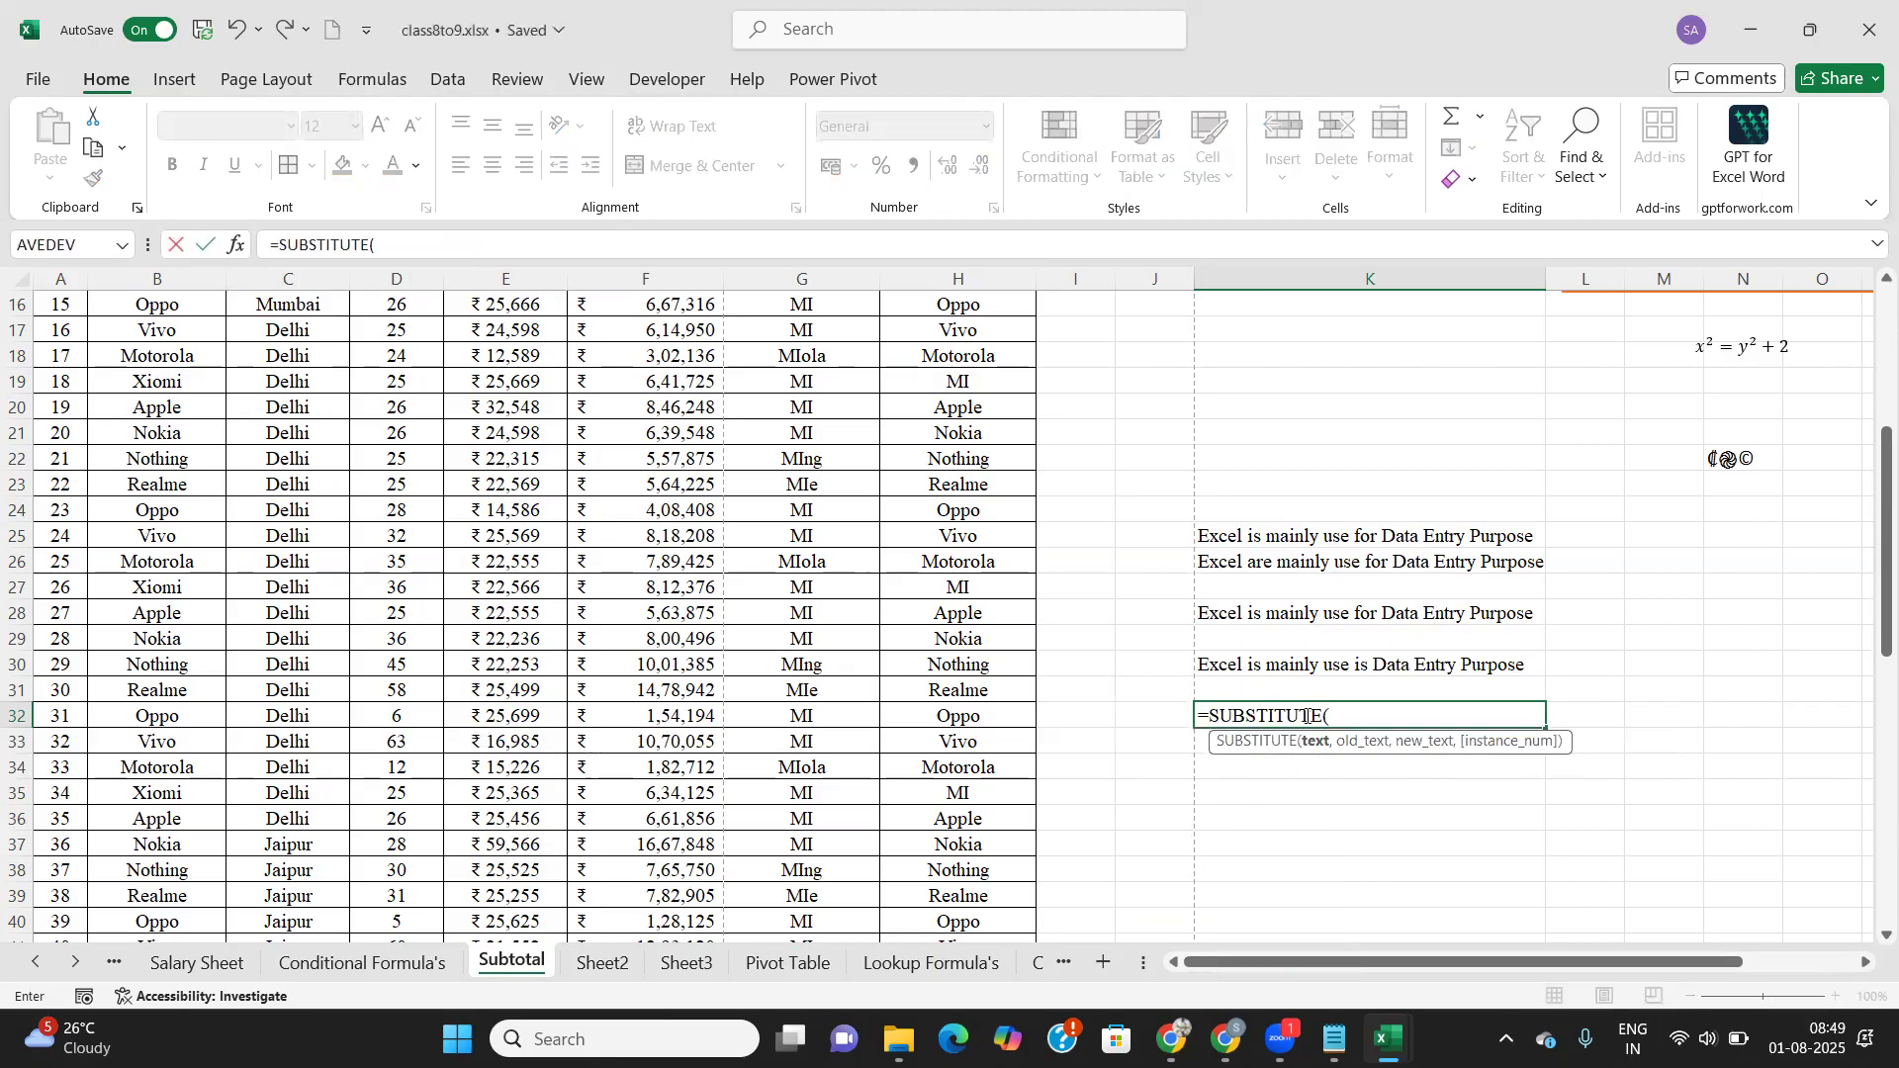
{"action": "left_click", "coordinate": [1304, 666]}
{"action": "type", "text": ","}
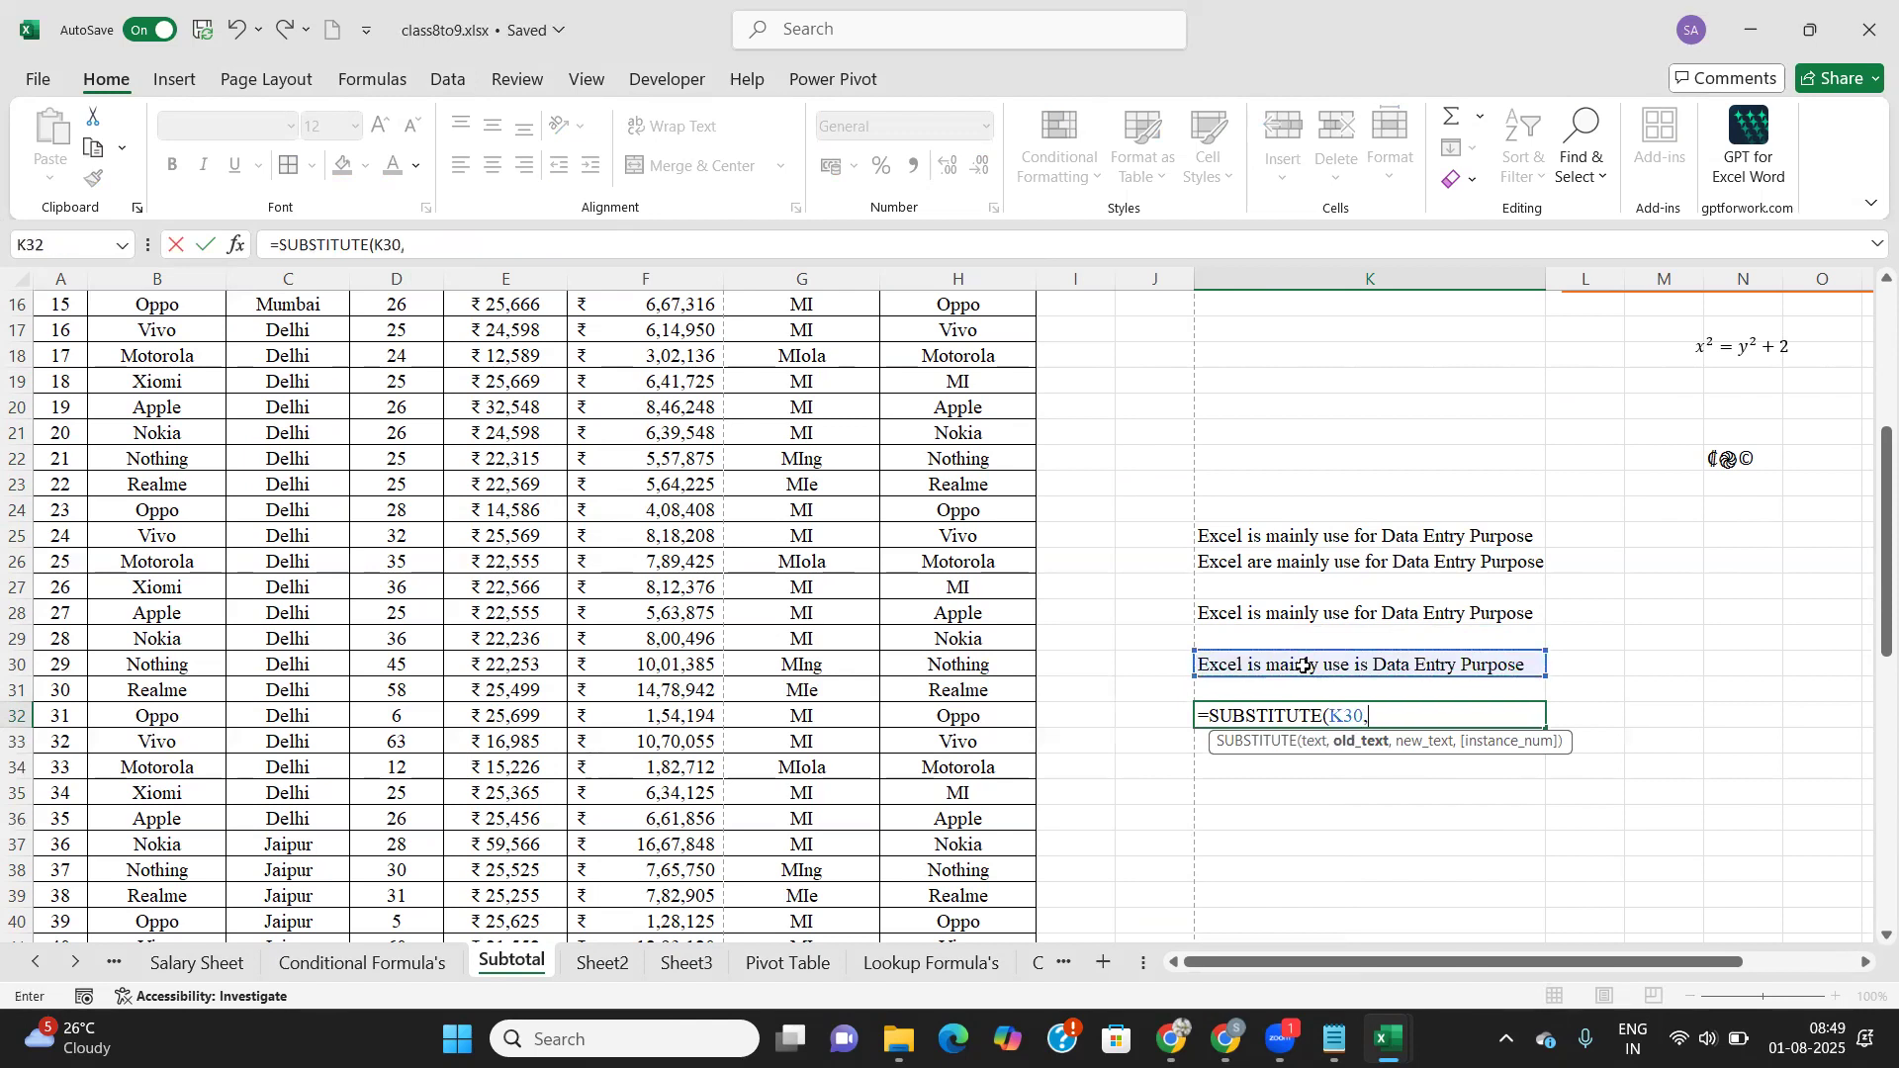
{"action": "type", "text": "\"is\",\"for\""}
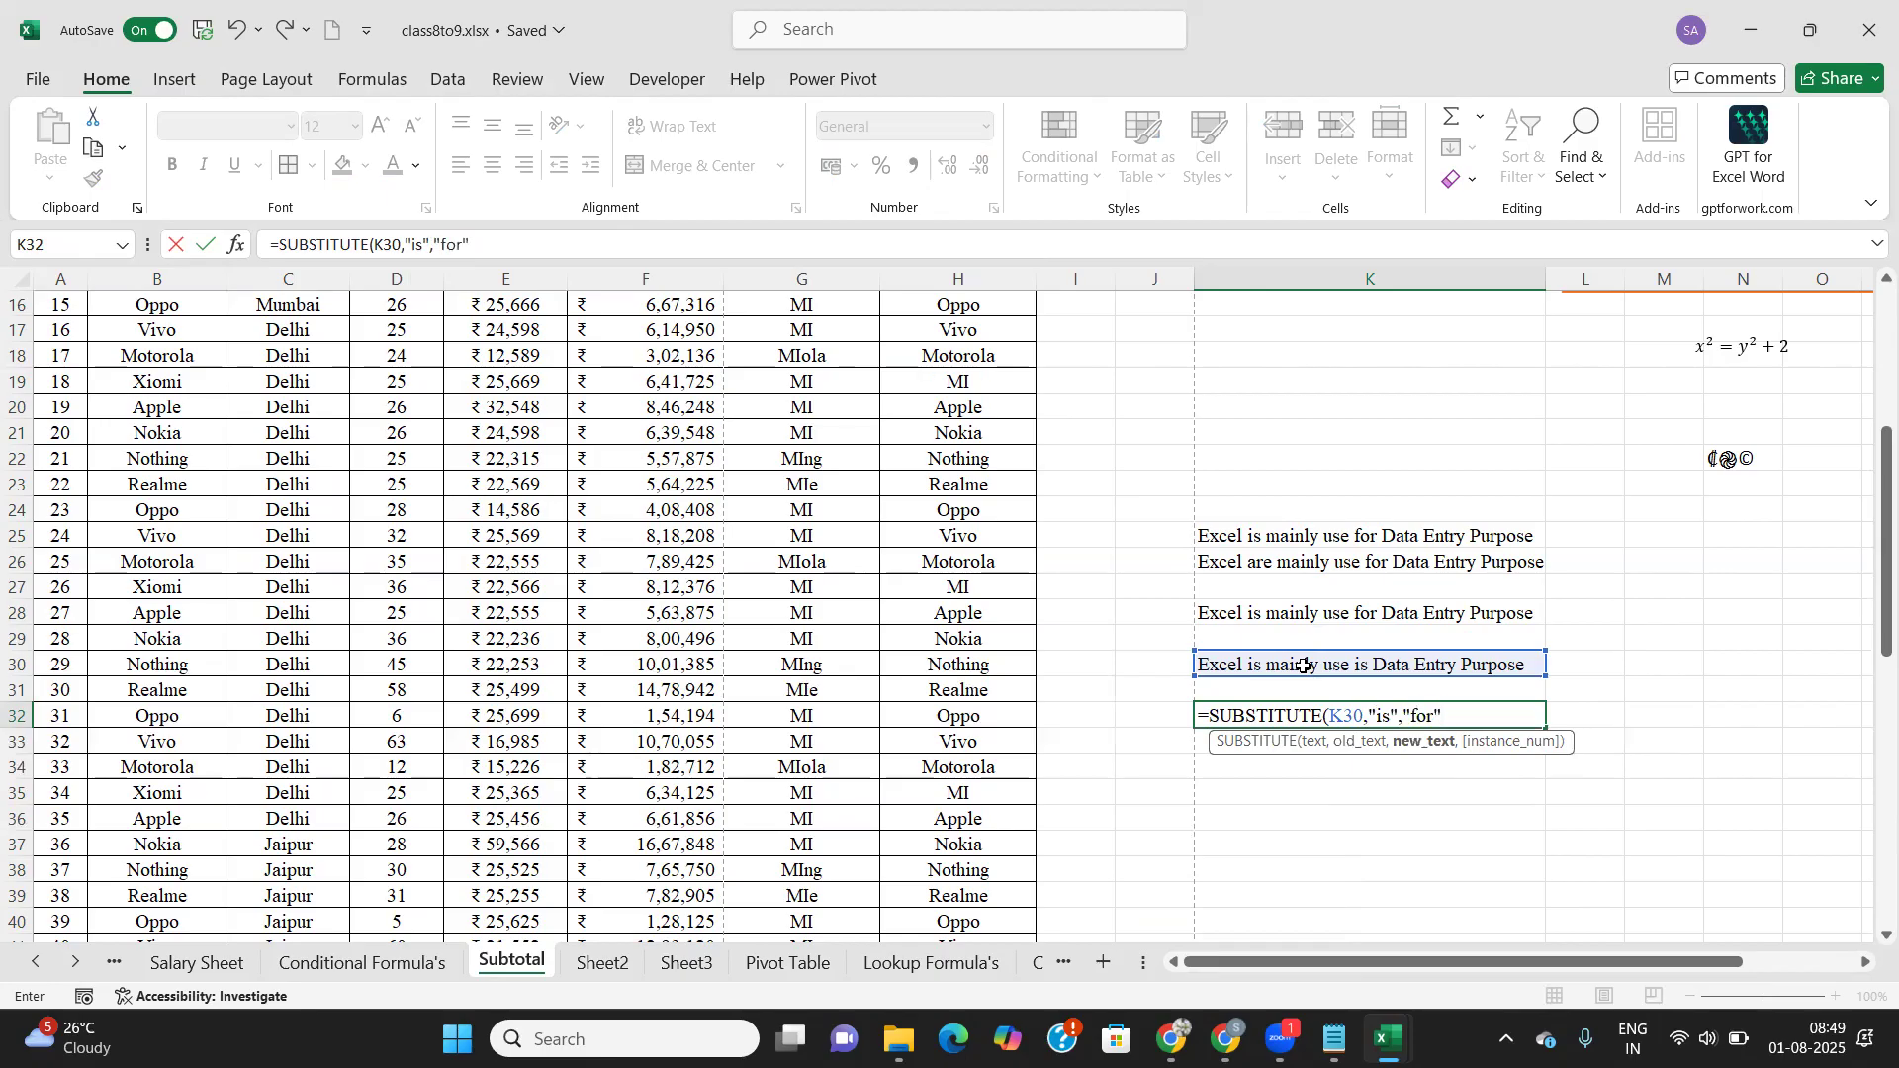
{"action": "type", "text": ")"}
{"action": "key", "text": "Return"}
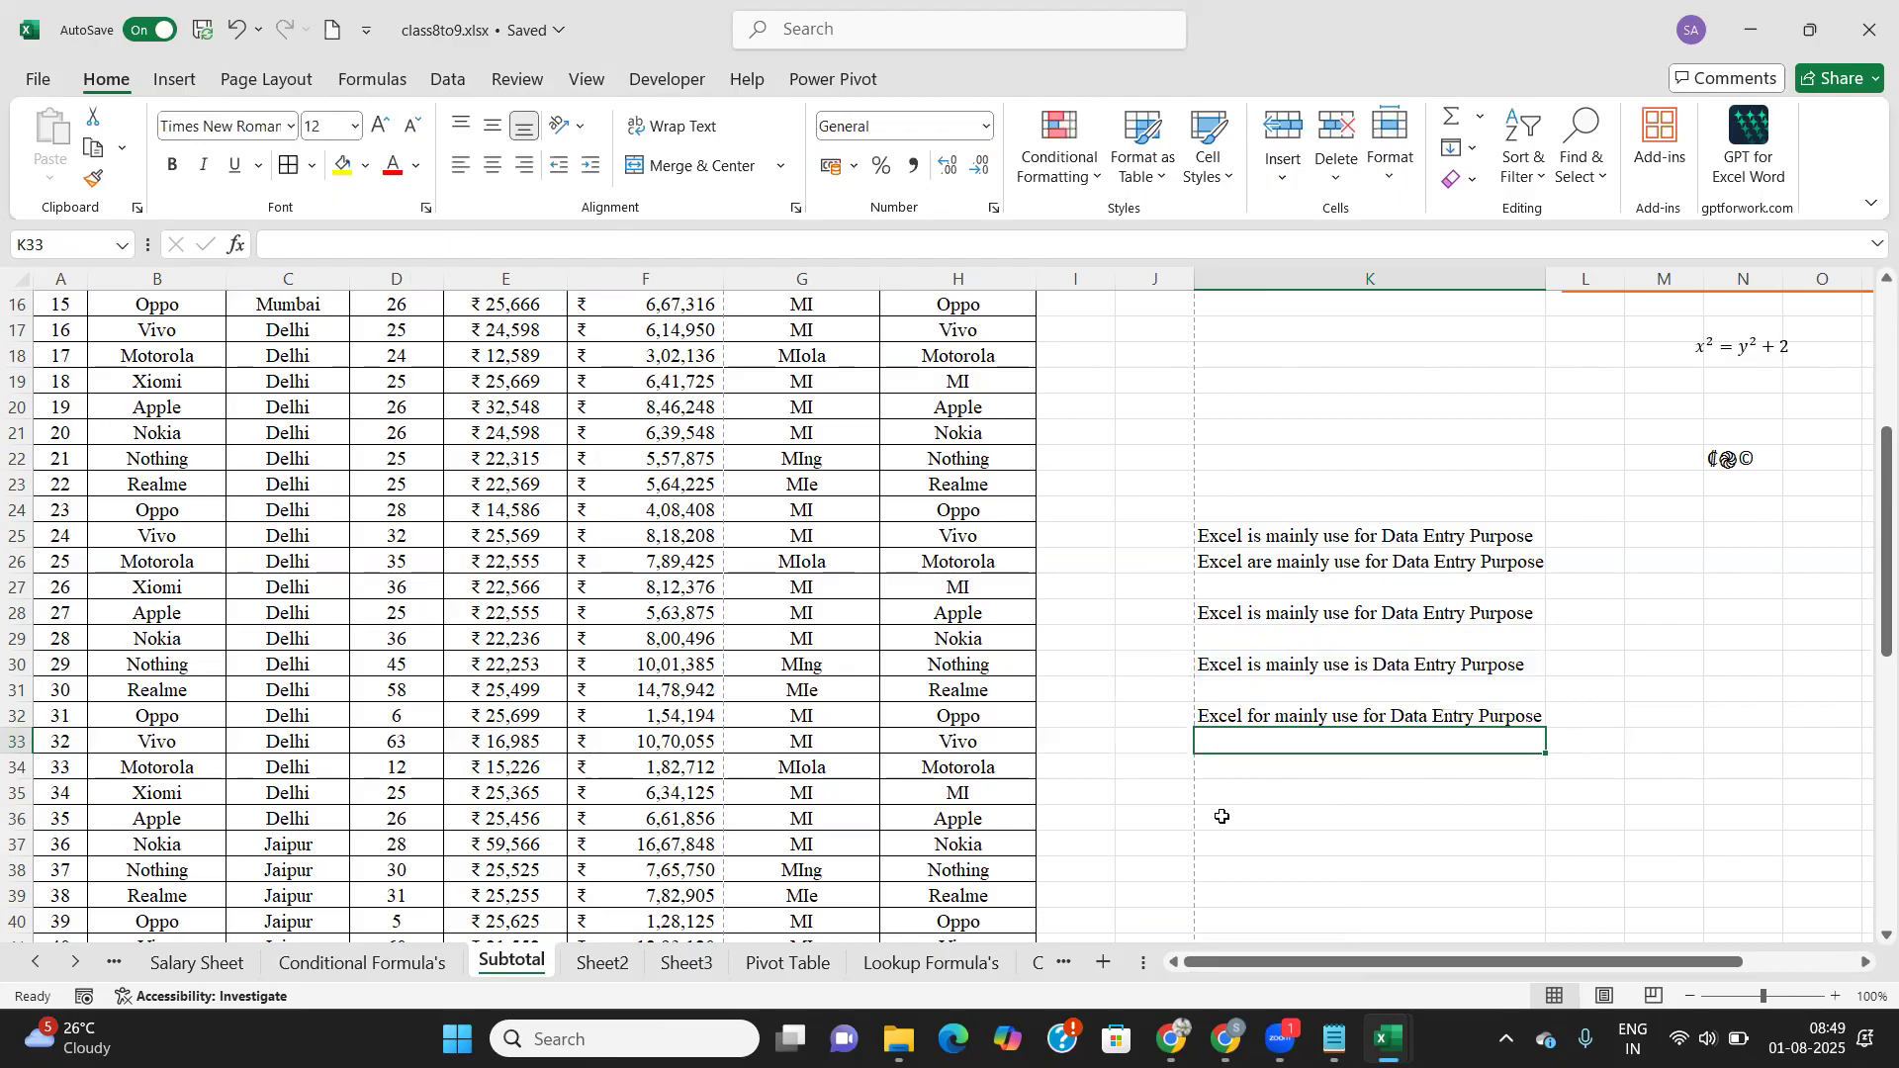
Step: Enter =SUBSTITUTE(K30,"is","are",2) in K34 to replace only the second "is" of the K30 sentence
{"action": "key", "text": "Down"}
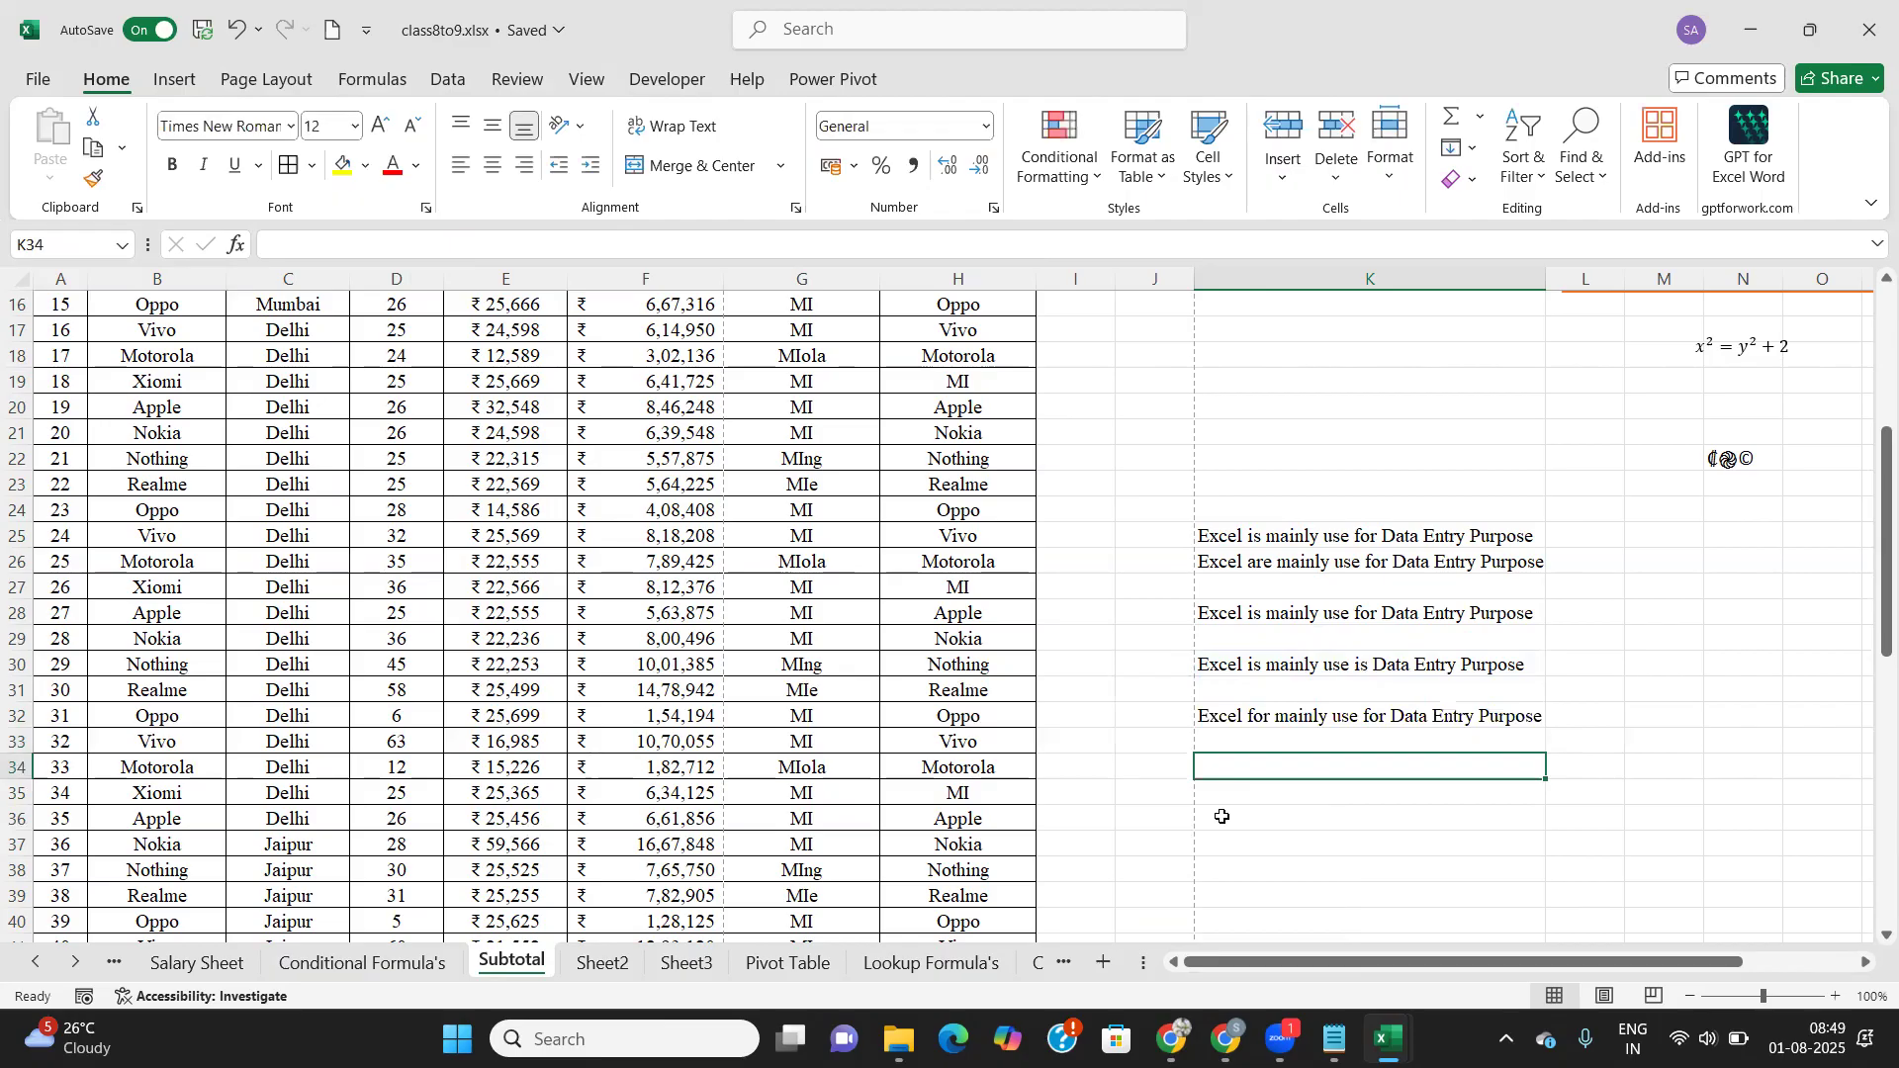
{"action": "type", "text": "=sub"}
{"action": "key", "text": "Tab"}
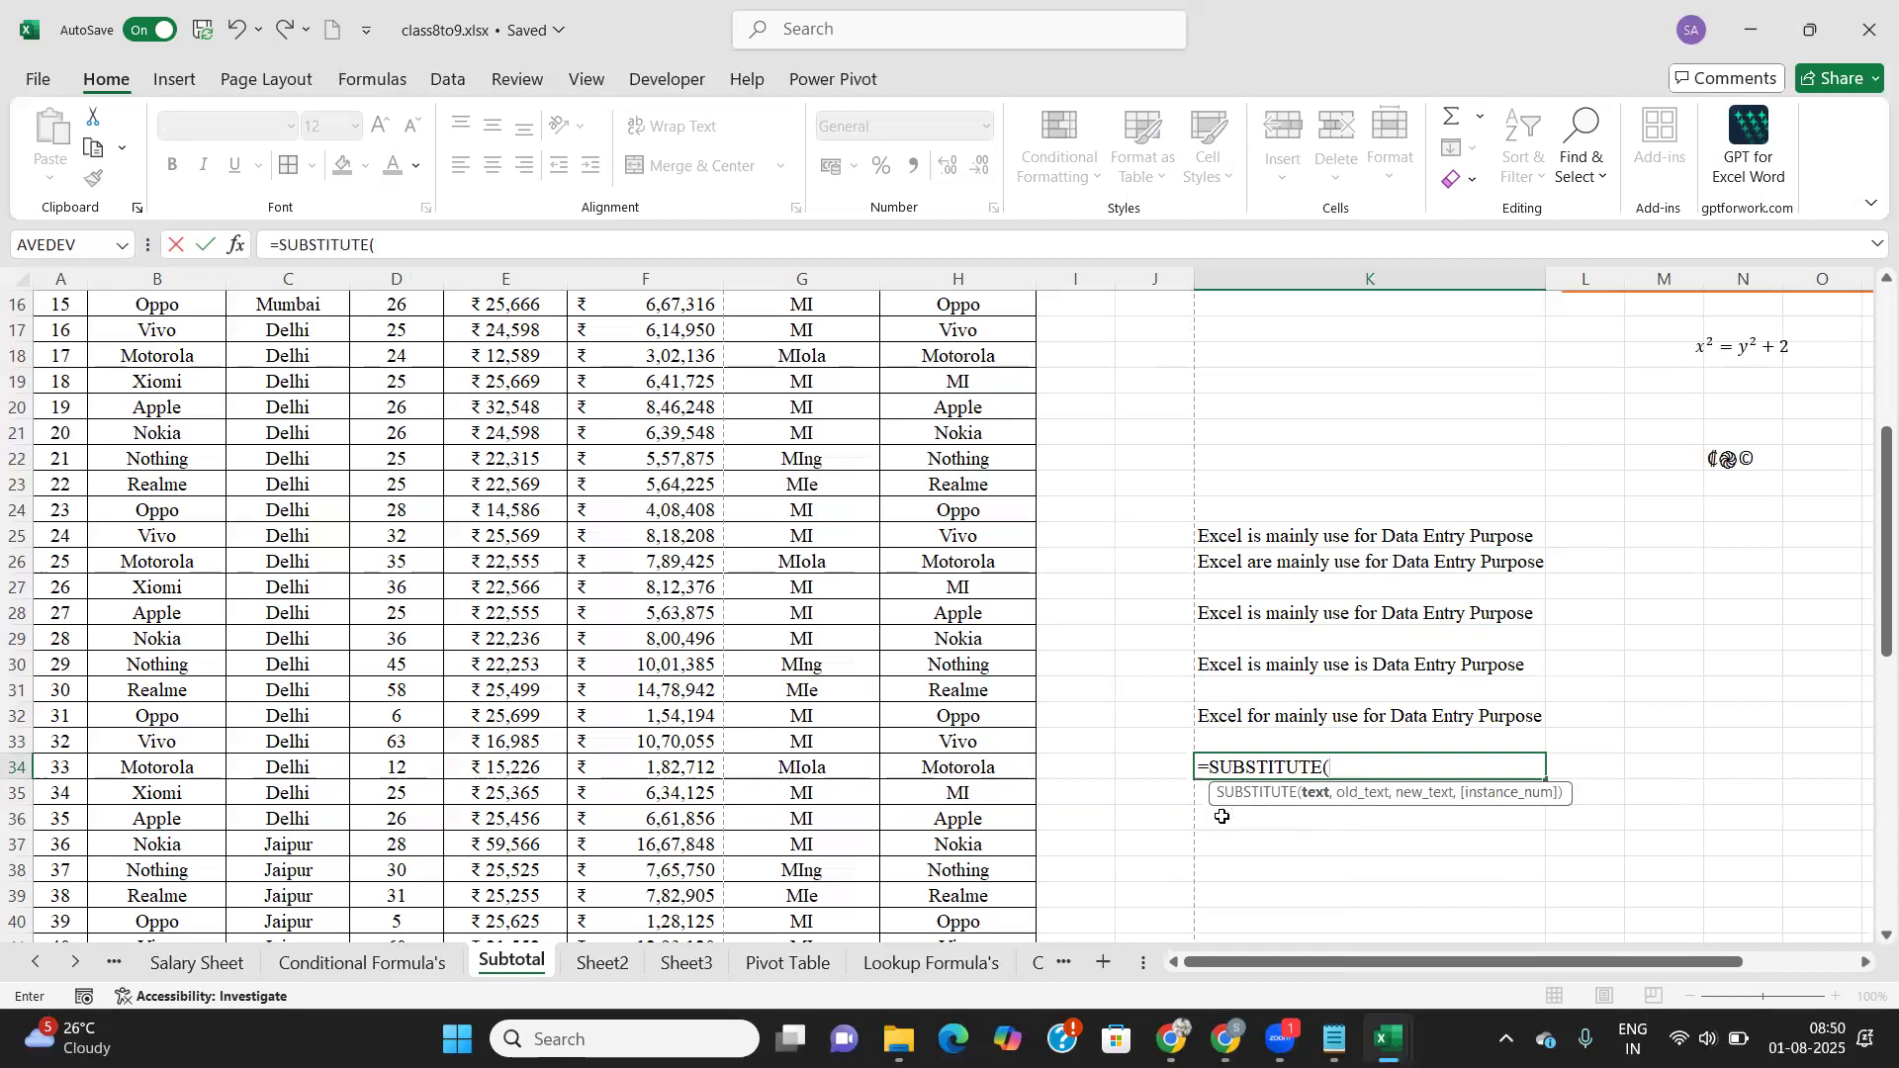
{"action": "left_click", "coordinate": [1268, 669]}
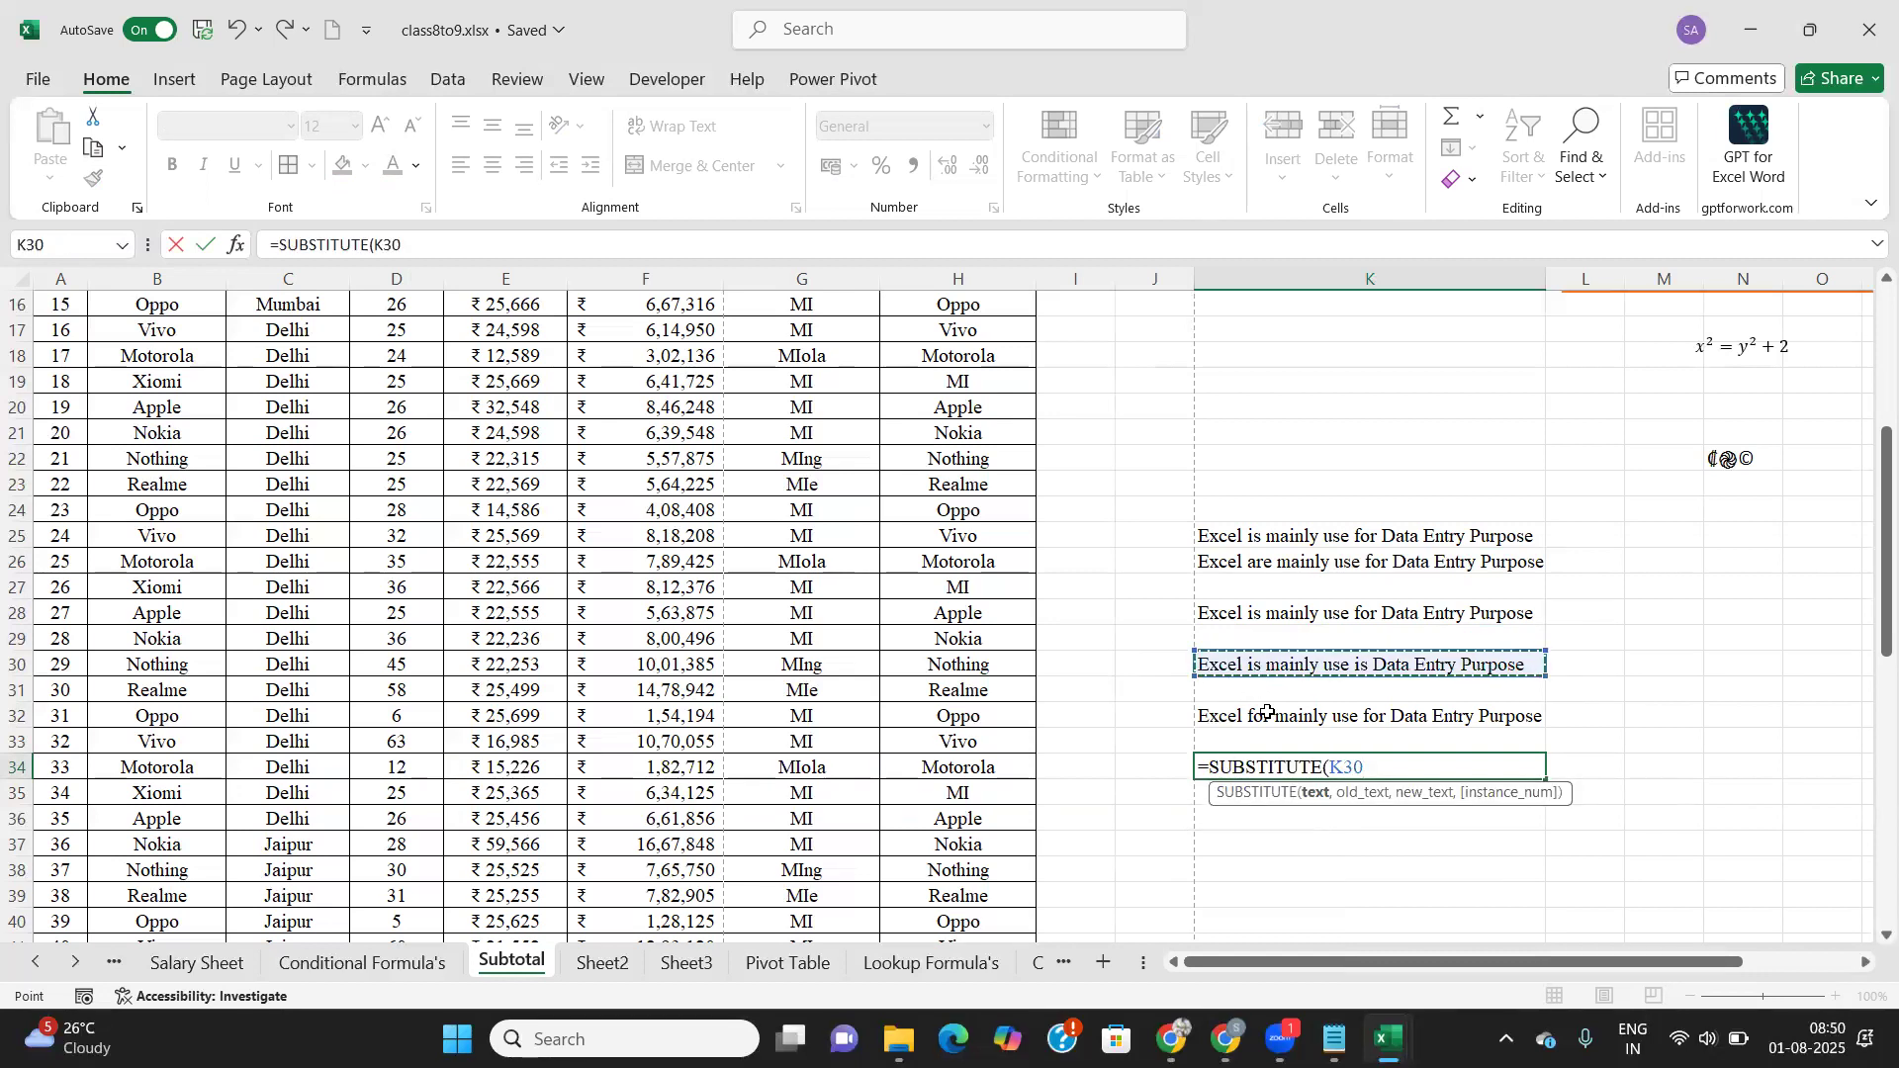
{"action": "type", "text": ",\"is\",\"are\","}
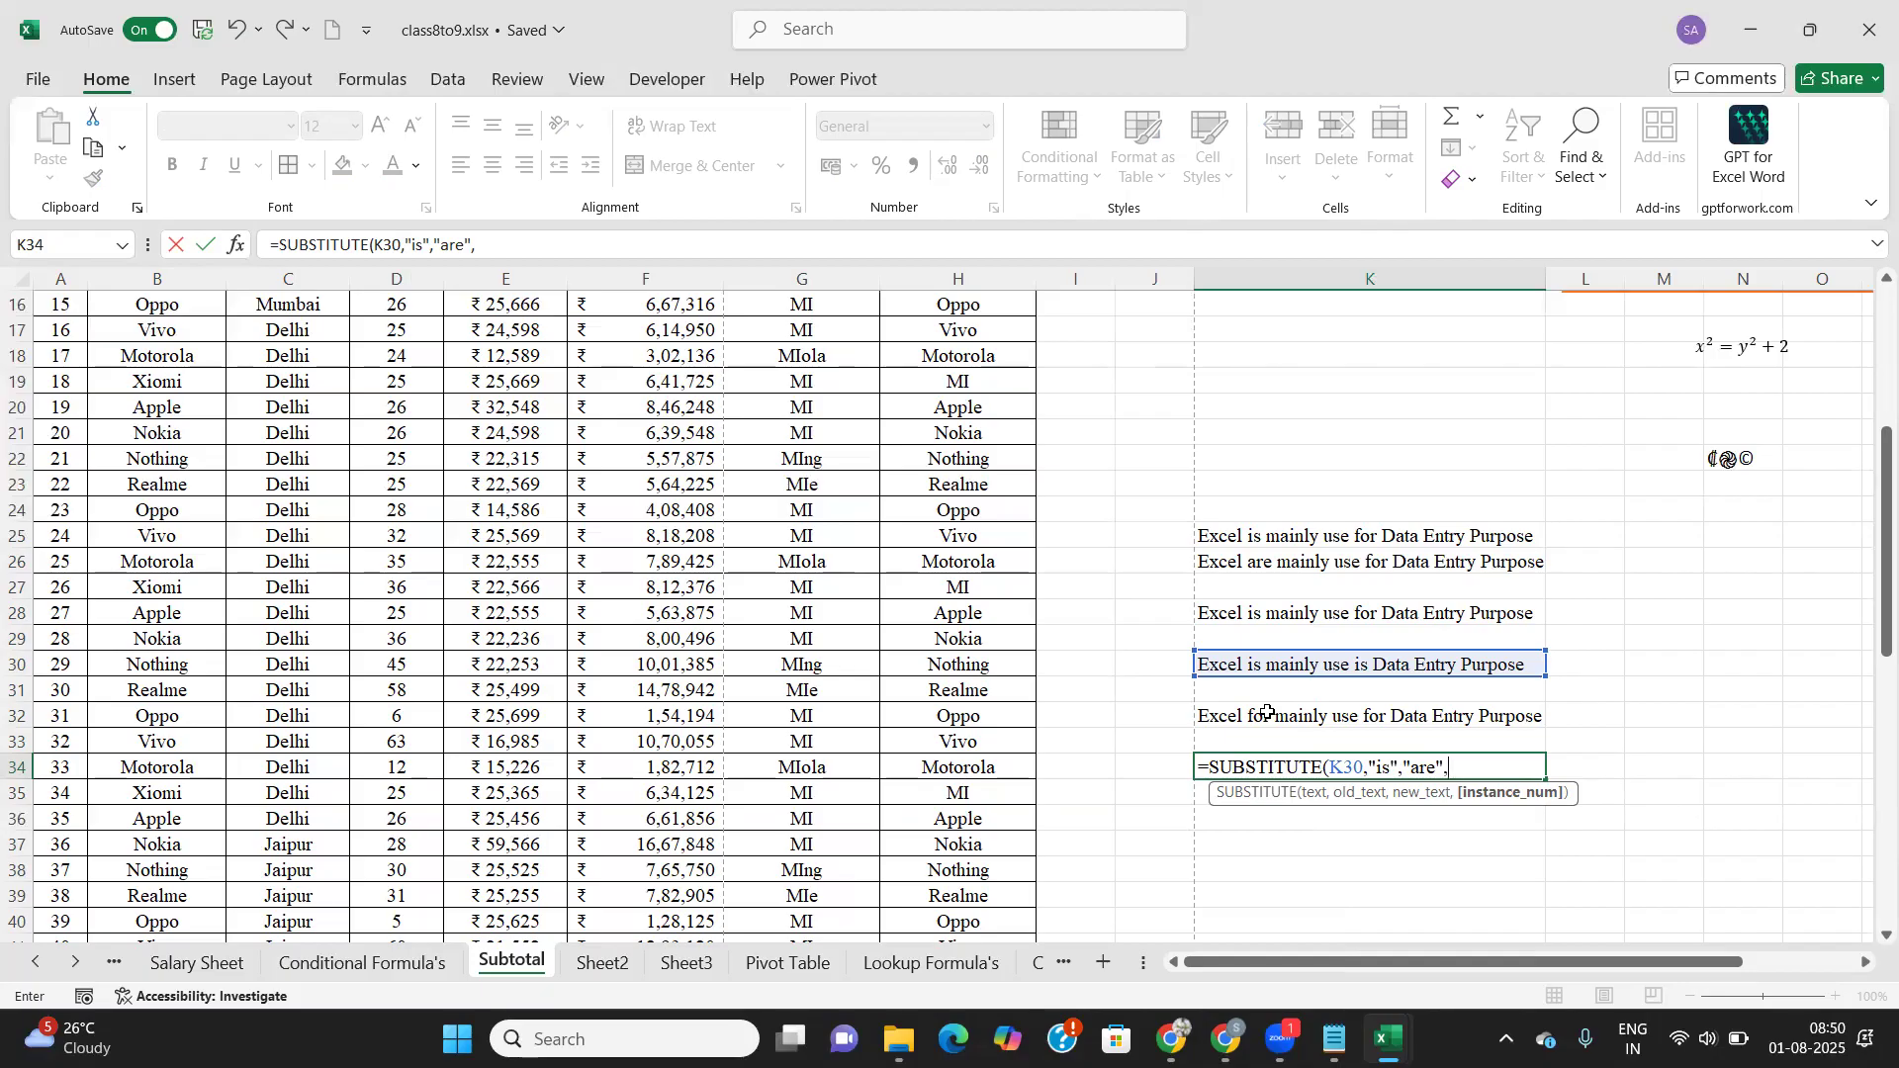
{"action": "type", "text": "2"}
{"action": "type", "text": ")"}
{"action": "key", "text": "Return"}
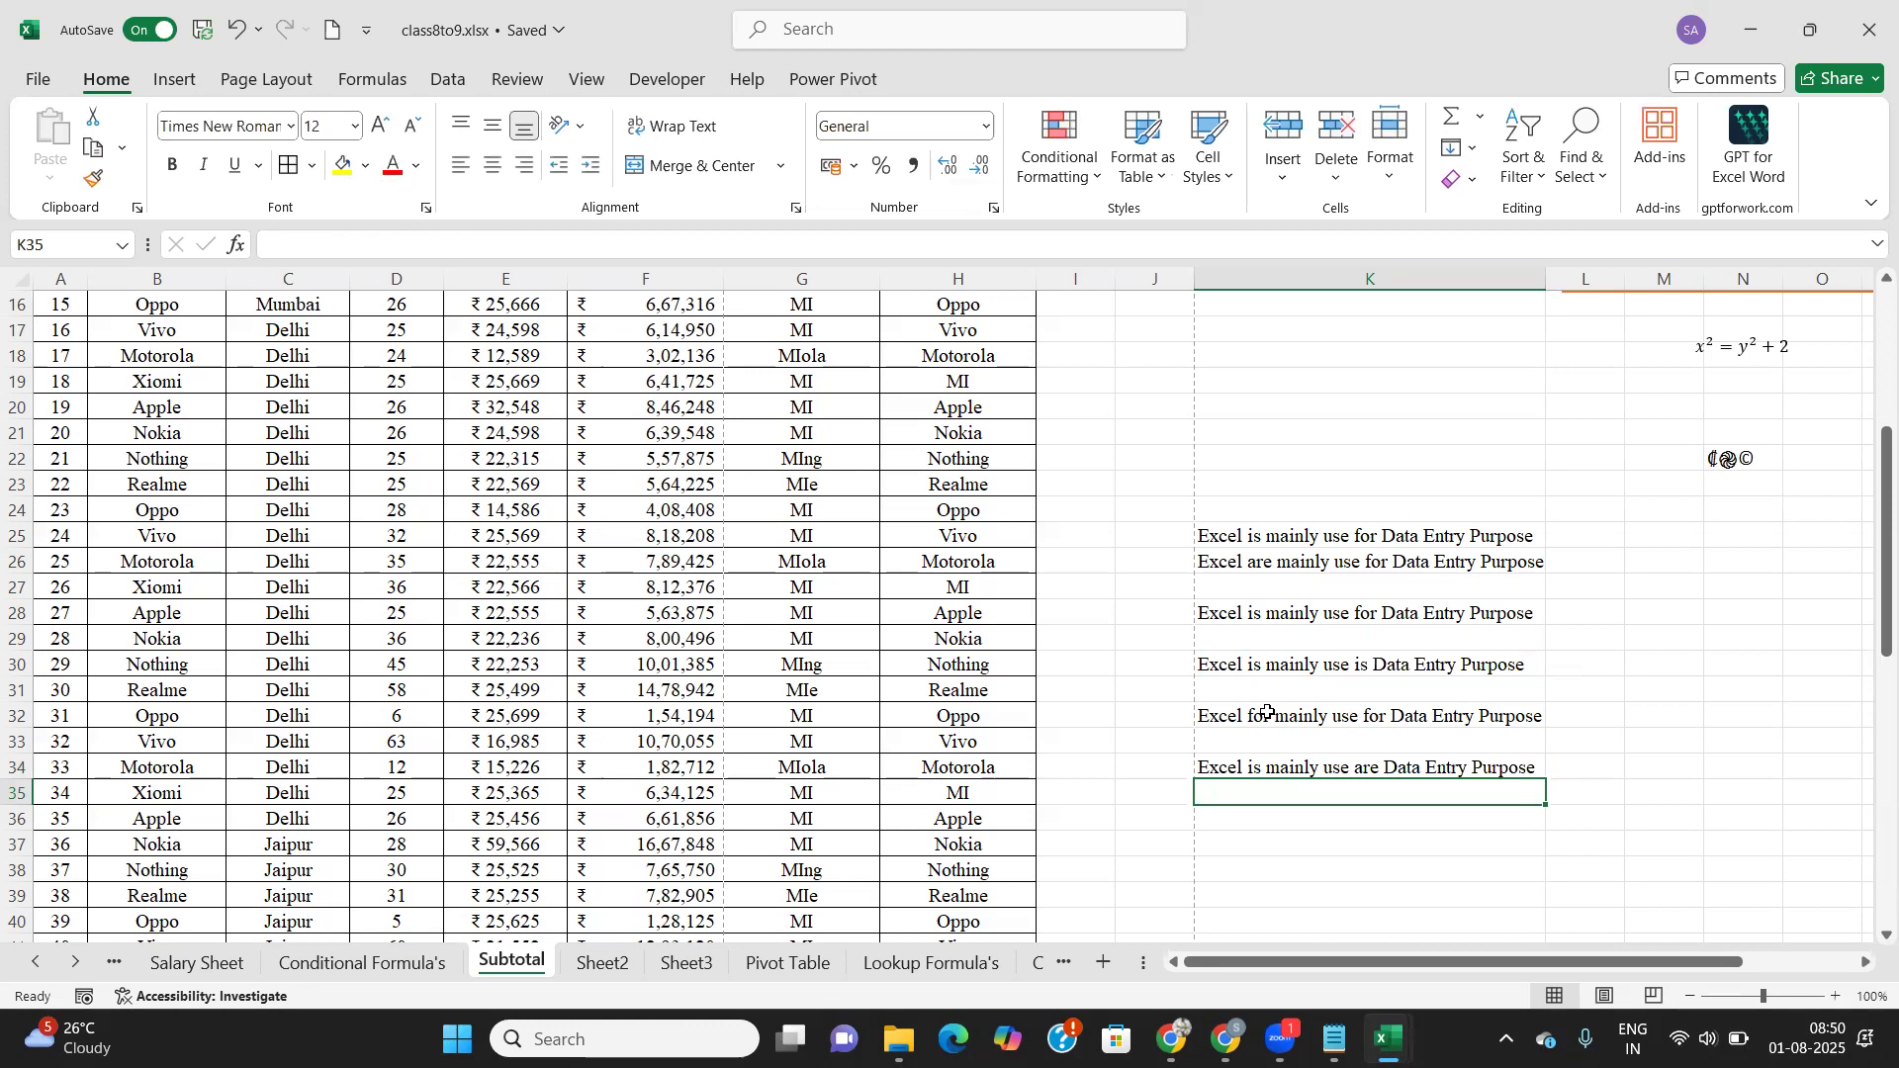
Step: Change the new text in the K34 SUBSTITUTE formula to "for"
{"action": "left_click", "coordinate": [1301, 771]}
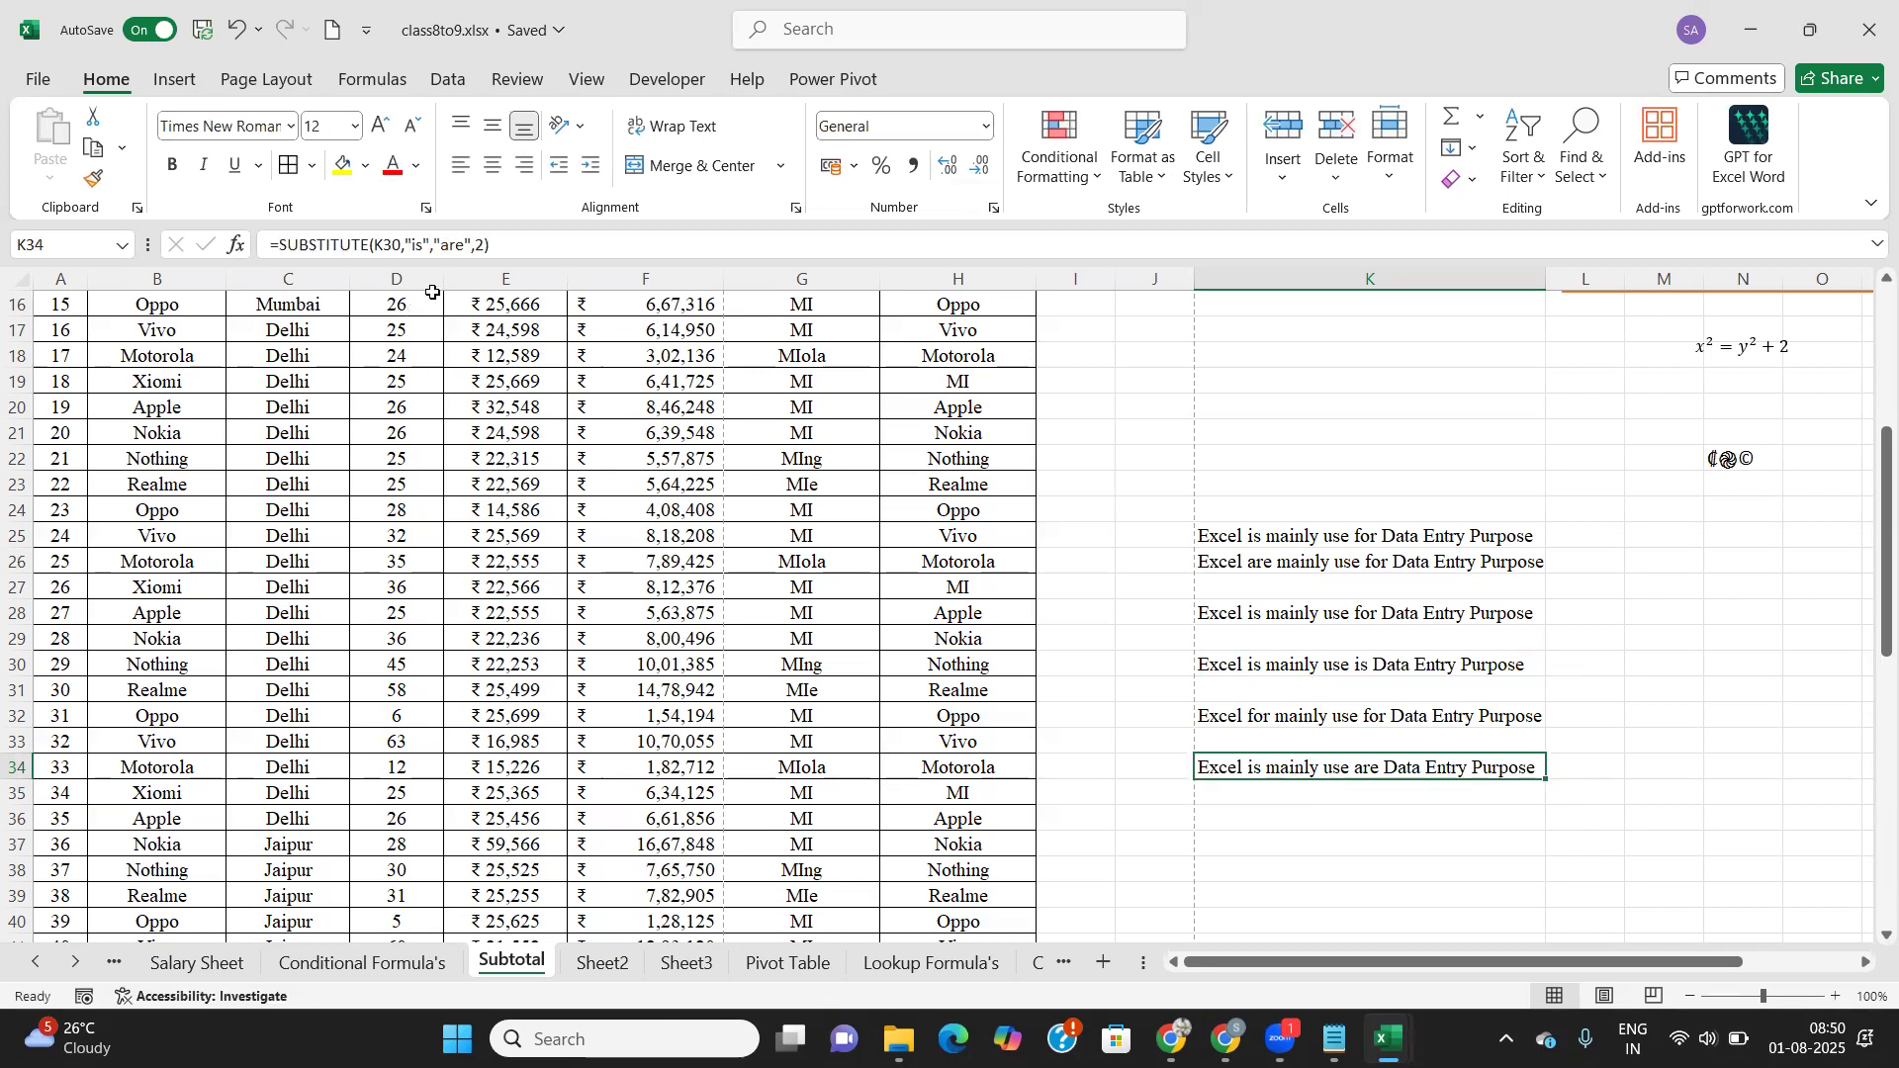
{"action": "left_click", "coordinate": [462, 246]}
{"action": "key", "text": "BackSpace"}
{"action": "key", "text": "BackSpace"}
{"action": "key", "text": "BackSpace"}
{"action": "type", "text": "for"}
{"action": "key", "text": "Return"}
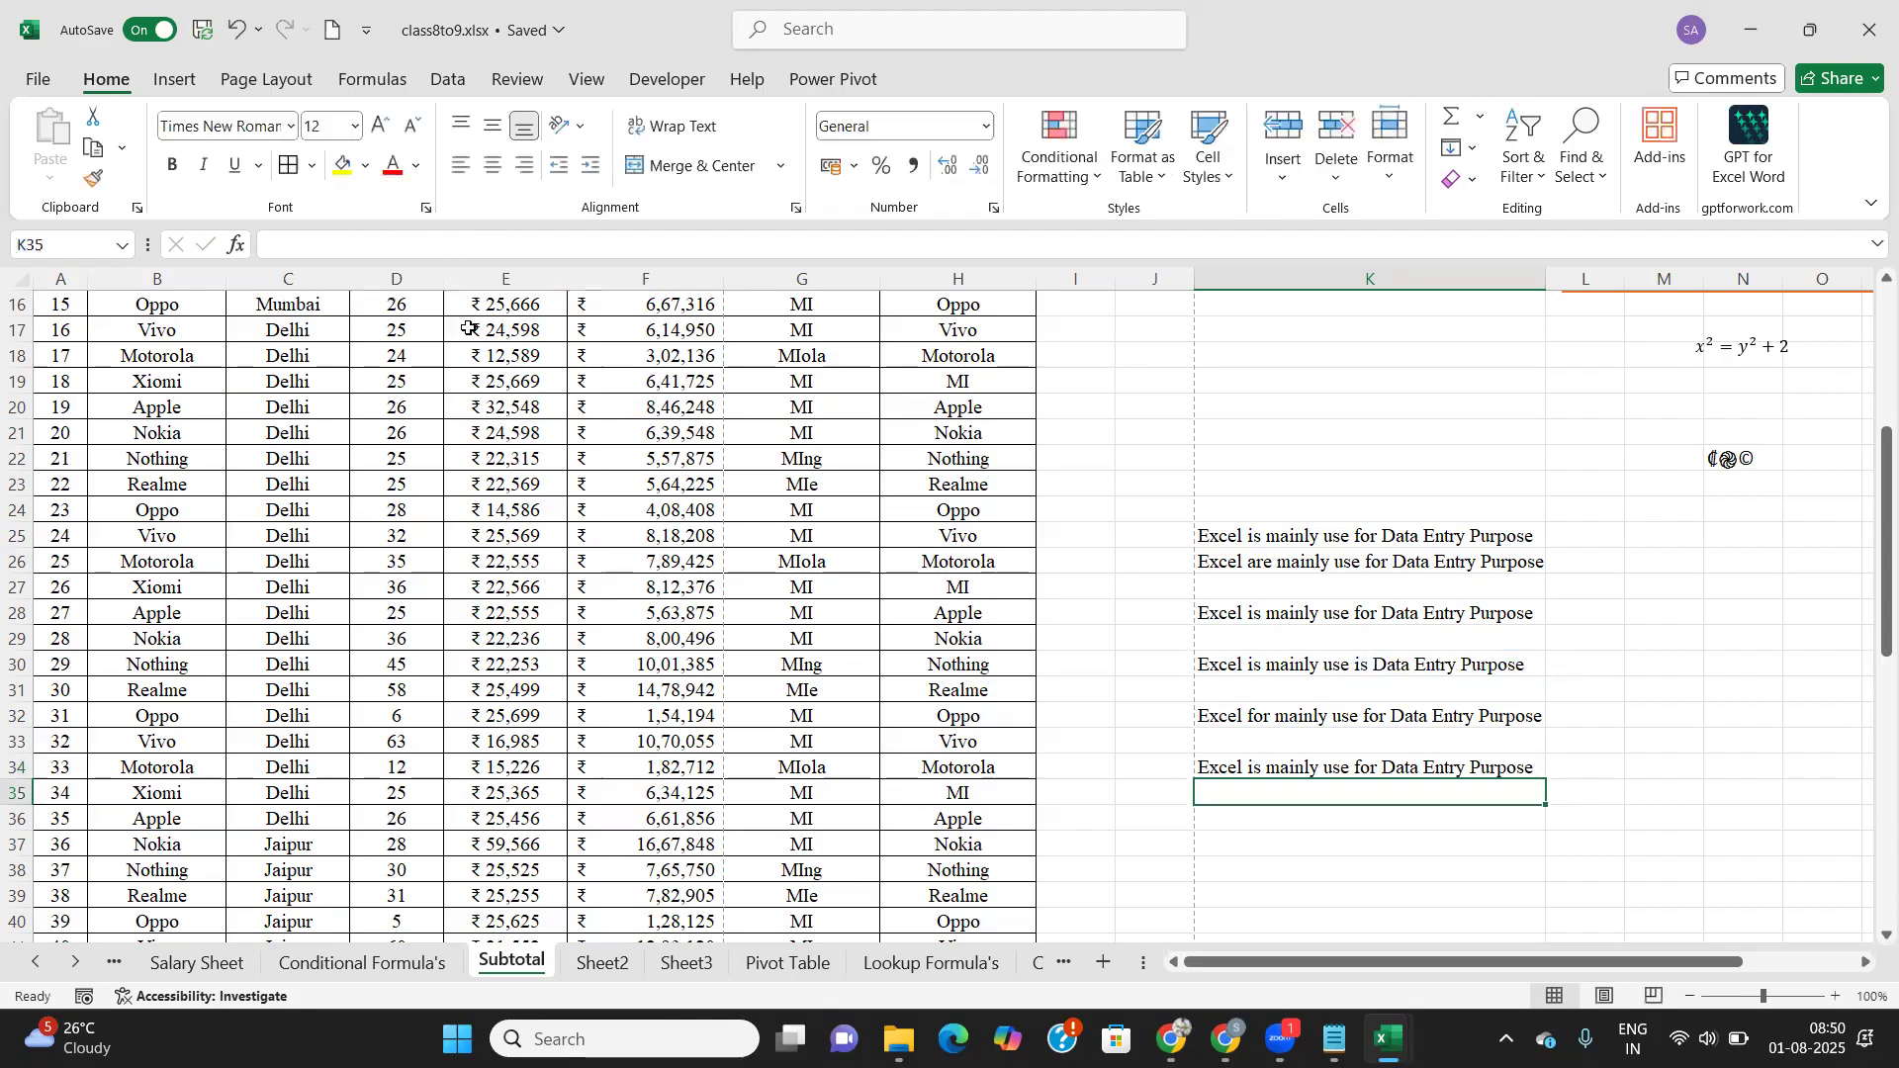